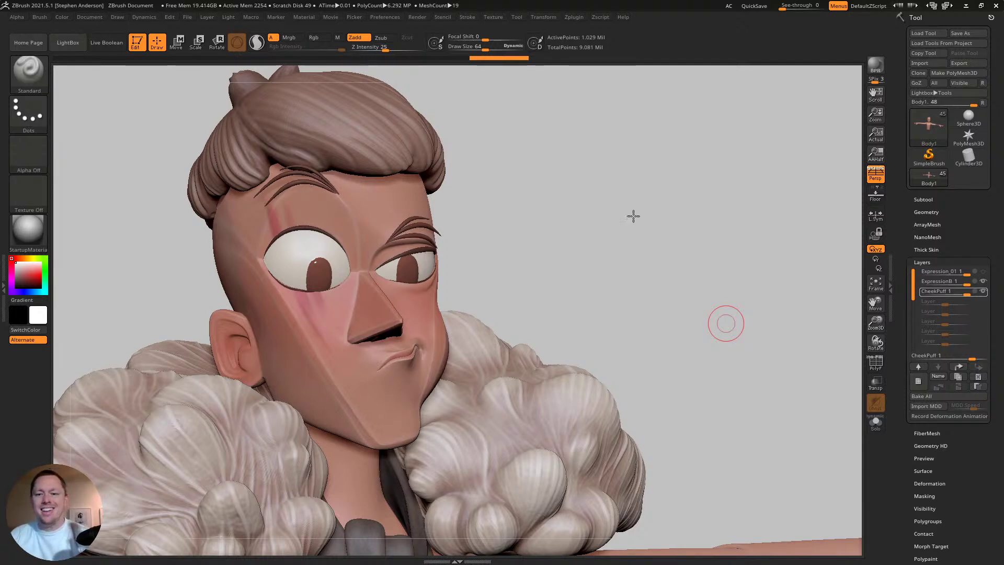
- Make the character's shoes the active subtool
{"action": "left_click_drag", "start_coordinate": [679, 190], "coordinate": [683, 188]}
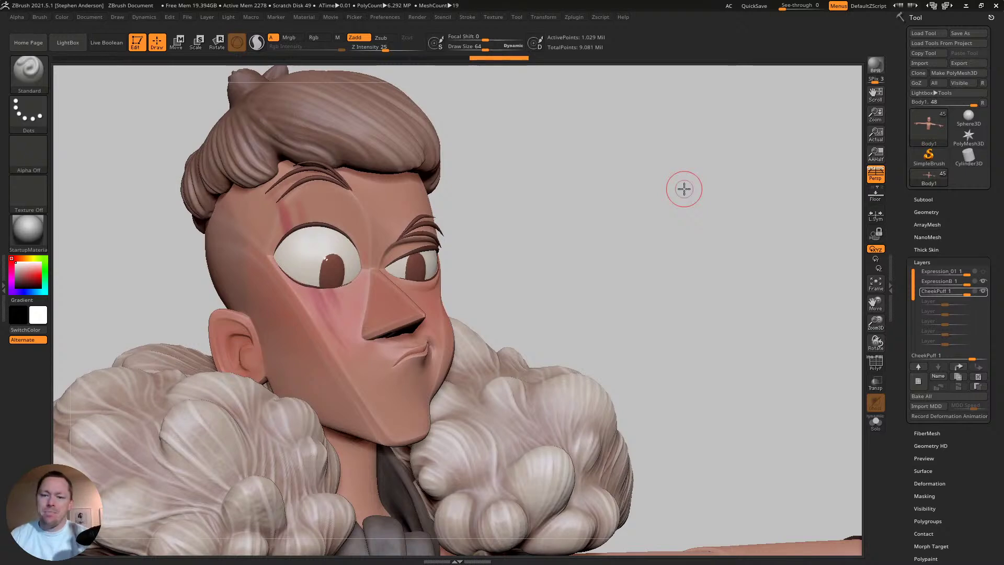
{"action": "left_click_drag", "start_coordinate": [551, 234], "coordinate": [533, 256]}
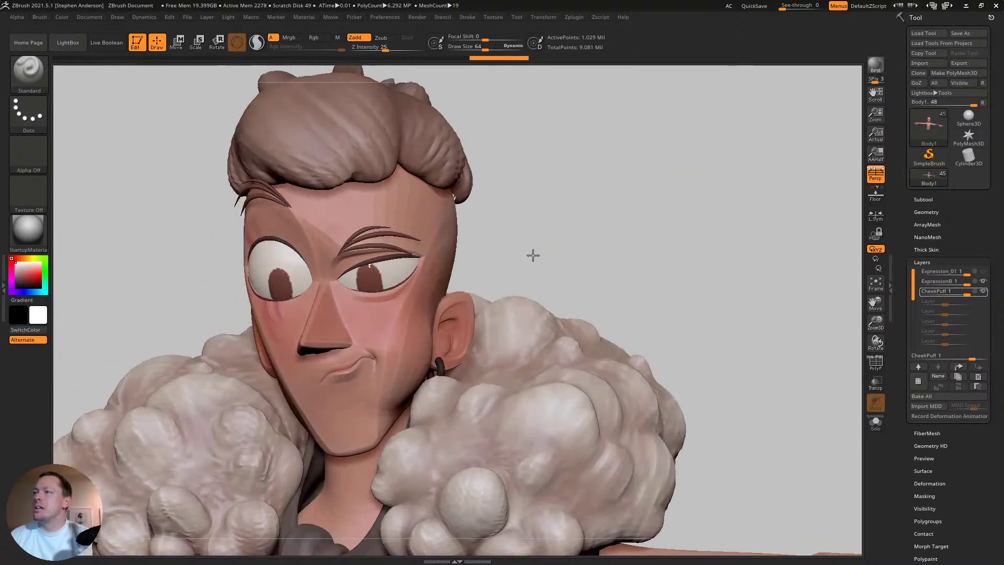
{"action": "mouse_move", "coordinate": [533, 255]}
{"action": "right_mouse_down", "text": "ctrl"}
{"action": "mouse_move", "coordinate": [506, 170]}
{"action": "mouse_move", "coordinate": [473, 190]}
{"action": "right_mouse_up", "text": "ctrl"}
{"action": "mouse_move", "coordinate": [473, 190]}
{"action": "left_mouse_down"}
{"action": "mouse_move", "coordinate": [487, 161]}
{"action": "mouse_move", "coordinate": [410, 230]}
{"action": "mouse_move", "coordinate": [449, 236]}
{"action": "mouse_move", "coordinate": [414, 239]}
{"action": "left_mouse_up"}
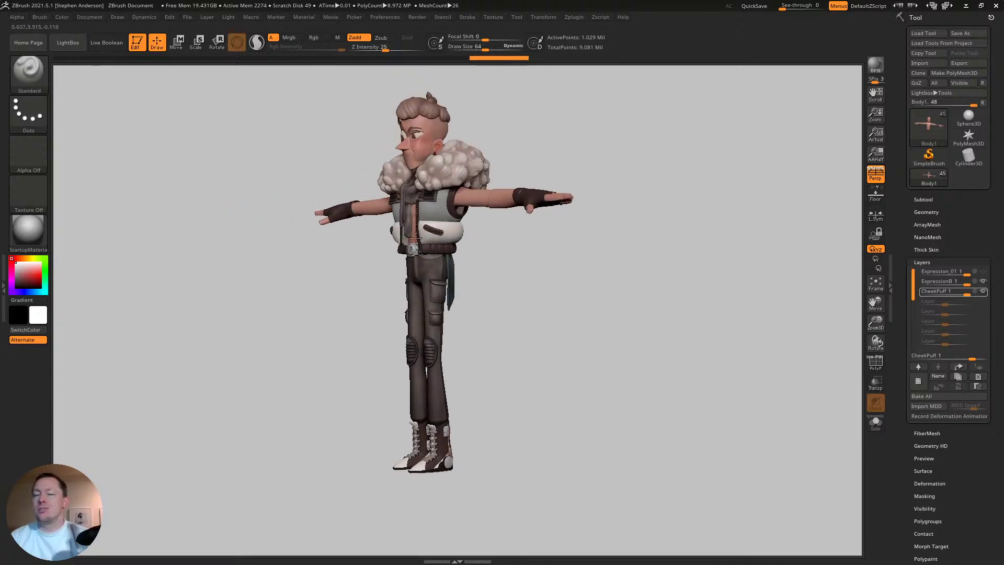
{"action": "left_click", "coordinate": [441, 445], "text": "alt"}
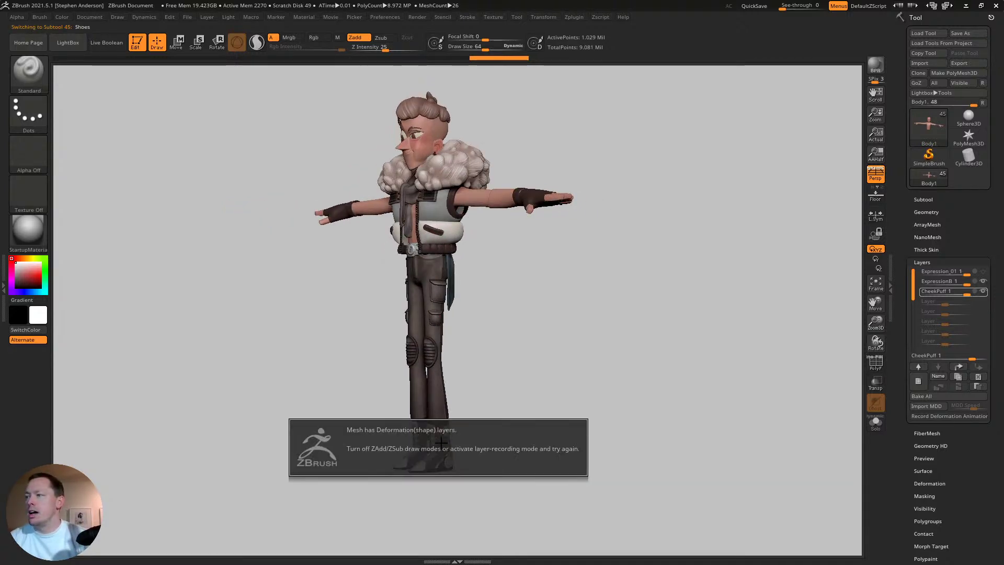
- Check the shoes' wireframe density and subdivide the geometry once more to subdivision level 5
{"action": "key", "text": "shift+f"}
{"action": "right_click_drag", "start_coordinate": [507, 384], "coordinate": [521, 349], "text": "ctrl"}
{"action": "left_click", "coordinate": [926, 212]}
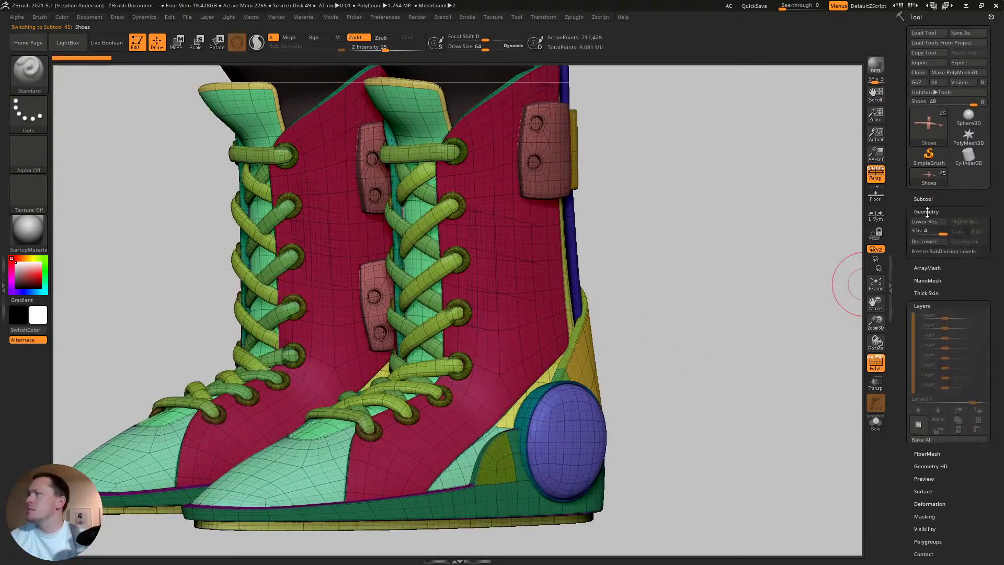
{"action": "right_click_drag", "start_coordinate": [392, 415], "coordinate": [497, 424], "text": "ctrl"}
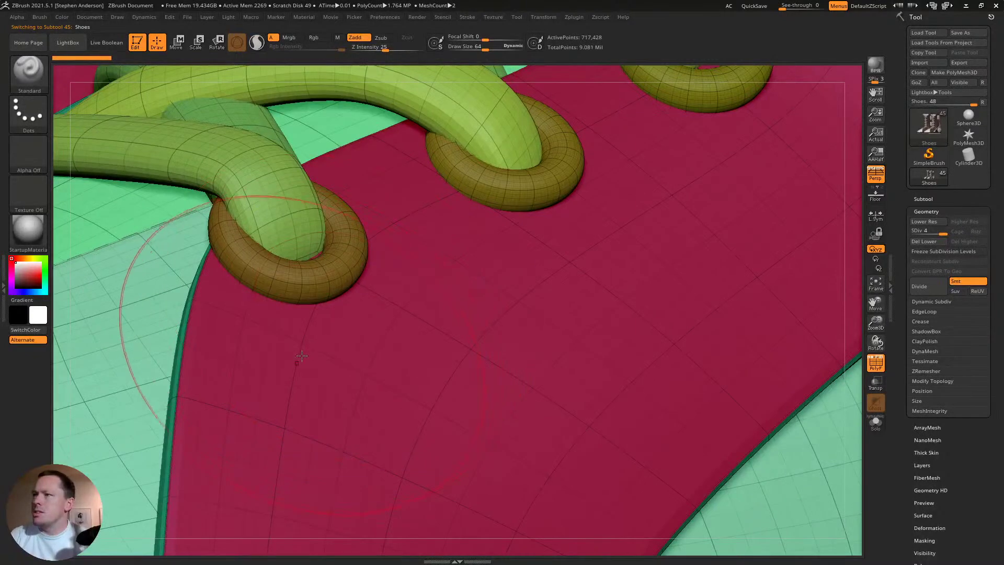
{"action": "right_click_drag", "start_coordinate": [296, 359], "coordinate": [285, 325]}
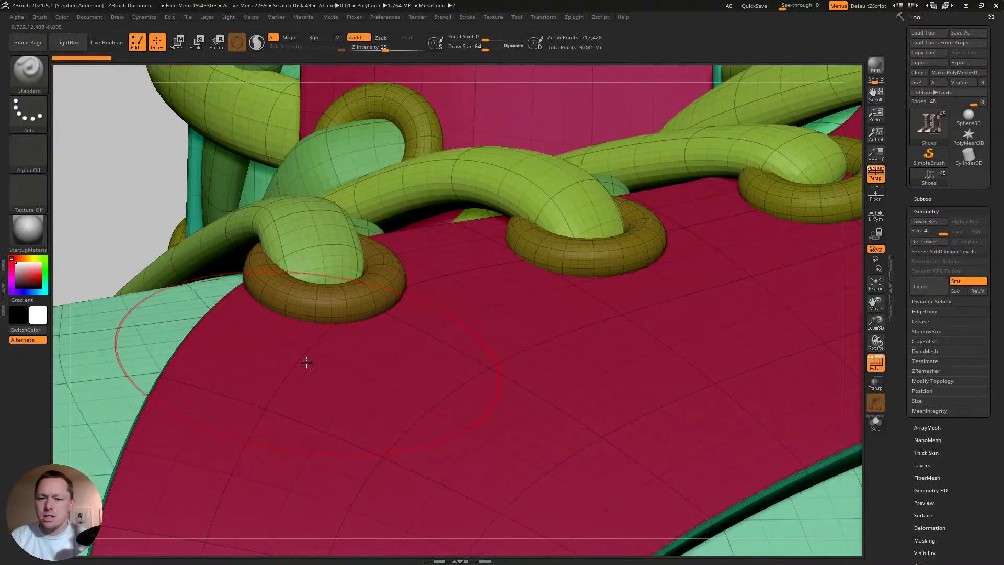
{"action": "key", "text": "ctrl+d"}
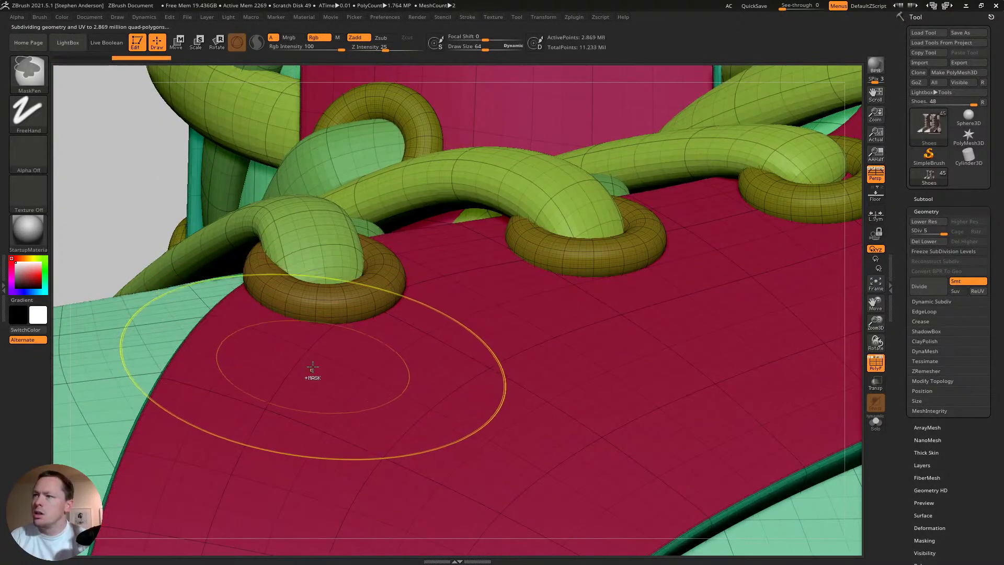
{"action": "mouse_move", "coordinate": [329, 371]}
{"action": "right_mouse_down", "text": "ctrl"}
{"action": "mouse_move", "coordinate": [190, 219]}
{"action": "mouse_move", "coordinate": [225, 212]}
{"action": "right_mouse_up", "text": "ctrl"}
{"action": "key", "text": "shift+f"}
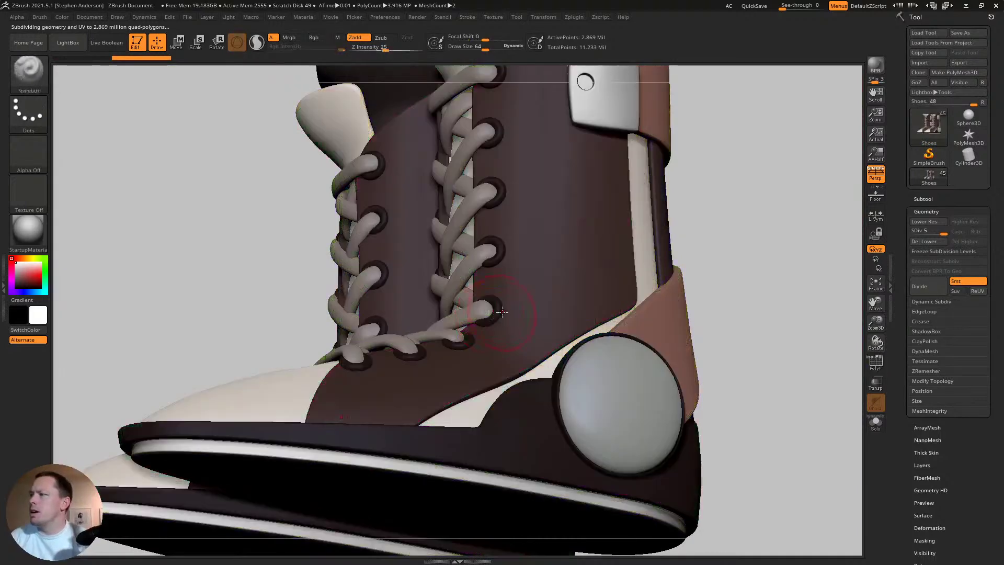
- Choose the SkinShade4 material and fill all visible subtools with it through SubTool Master, using the Material option only
{"action": "mouse_move", "coordinate": [495, 309]}
{"action": "right_mouse_down"}
{"action": "mouse_move", "coordinate": [518, 358]}
{"action": "mouse_move", "coordinate": [502, 314]}
{"action": "mouse_move", "coordinate": [534, 309]}
{"action": "mouse_move", "coordinate": [515, 304]}
{"action": "mouse_move", "coordinate": [525, 302]}
{"action": "mouse_move", "coordinate": [531, 314]}
{"action": "mouse_move", "coordinate": [522, 320]}
{"action": "mouse_move", "coordinate": [544, 287]}
{"action": "mouse_move", "coordinate": [531, 276]}
{"action": "mouse_move", "coordinate": [474, 277]}
{"action": "mouse_move", "coordinate": [441, 307]}
{"action": "mouse_move", "coordinate": [487, 296]}
{"action": "mouse_move", "coordinate": [513, 315]}
{"action": "mouse_move", "coordinate": [489, 282]}
{"action": "right_mouse_up"}
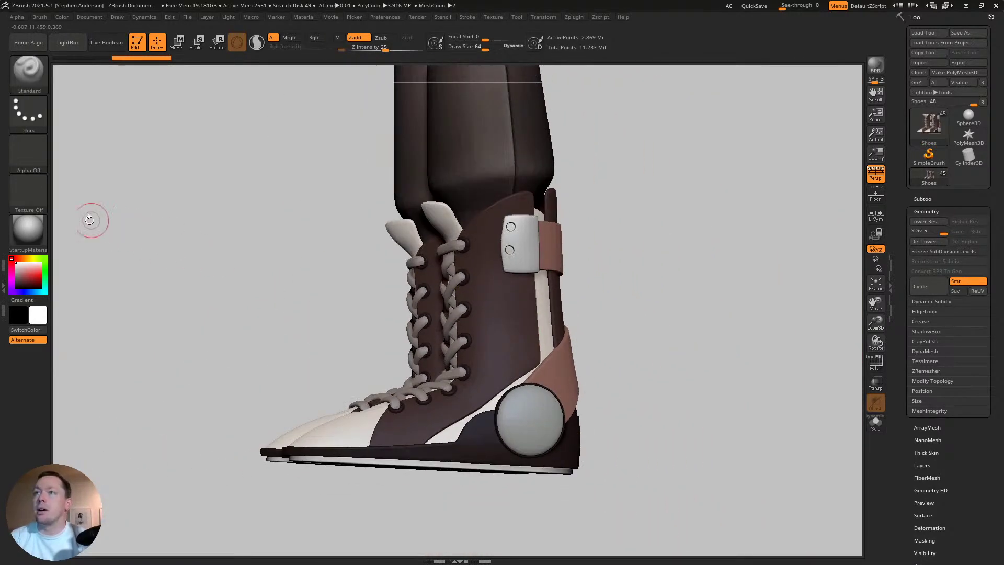
{"action": "left_click", "coordinate": [23, 232]}
{"action": "left_click", "coordinate": [243, 249]}
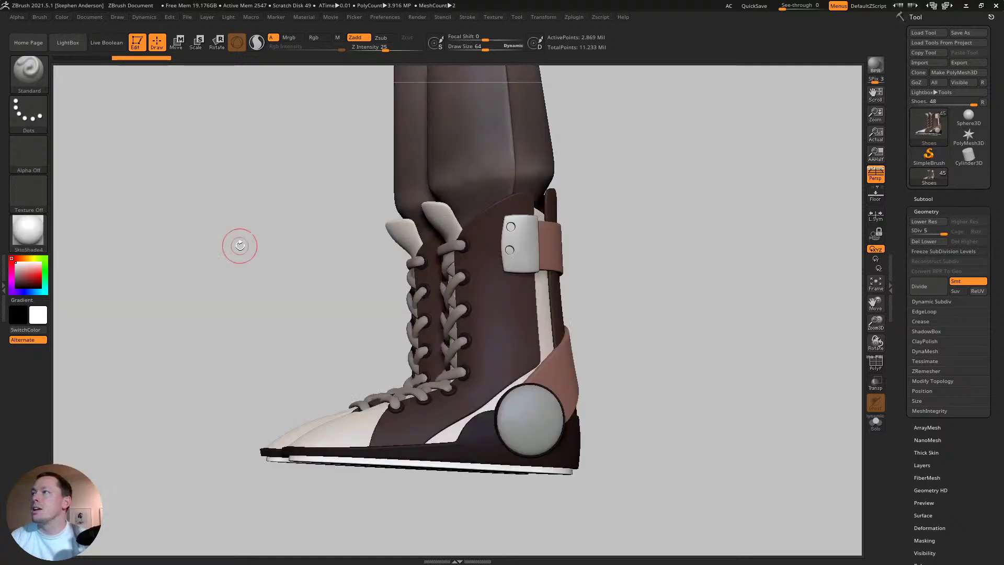
{"action": "right_click_drag", "start_coordinate": [646, 169], "coordinate": [434, 399], "text": "ctrl"}
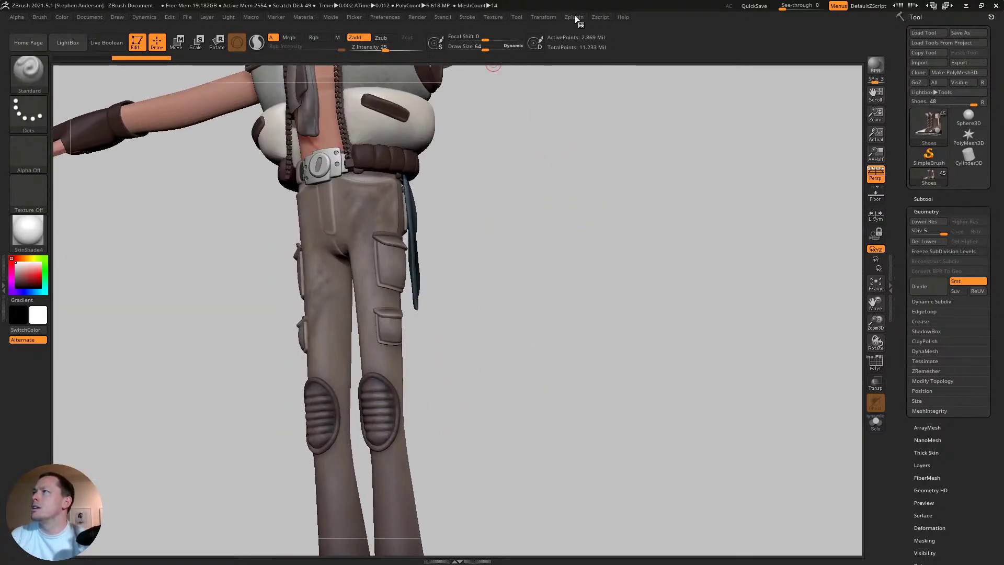
{"action": "left_click", "coordinate": [574, 17]}
{"action": "left_click", "coordinate": [605, 198]}
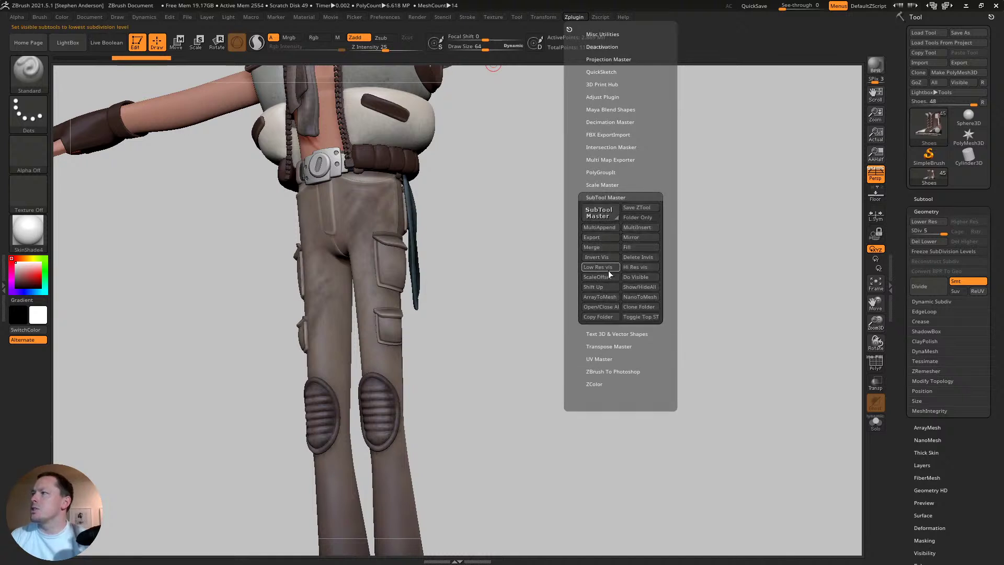
{"action": "left_click", "coordinate": [633, 256]}
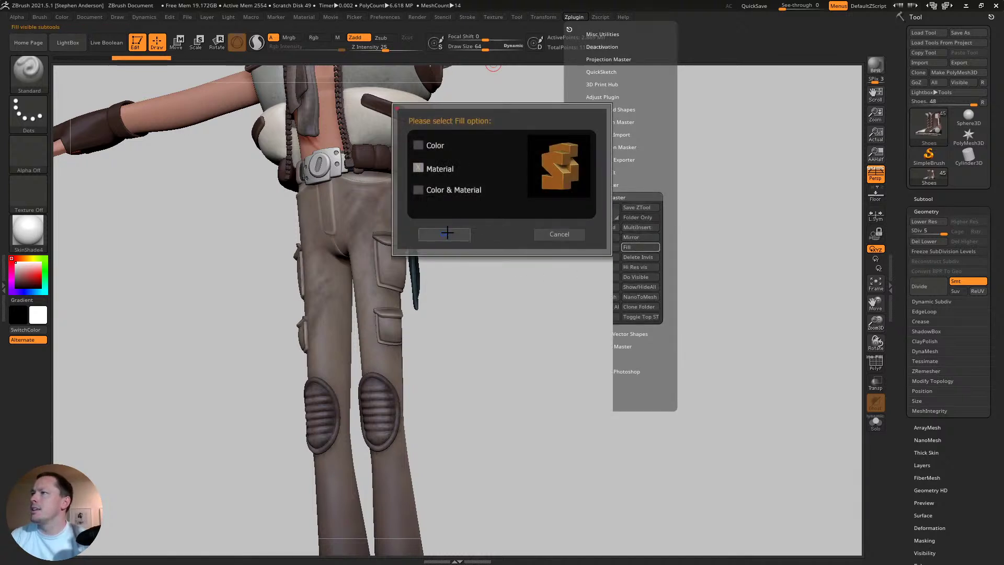
{"action": "left_click", "coordinate": [449, 232]}
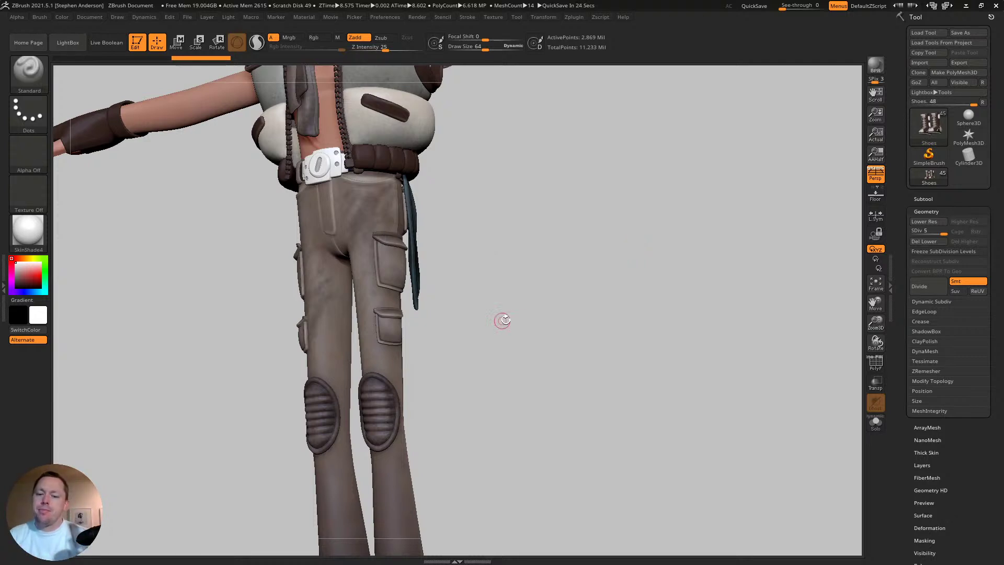
- Examine the refilled character and the laced boots up close, and review the shoes' texture map creation options
{"action": "left_click_drag", "start_coordinate": [555, 263], "coordinate": [576, 256]}
{"action": "right_click_drag", "start_coordinate": [575, 256], "coordinate": [517, 255]}
{"action": "right_click_drag", "start_coordinate": [444, 331], "coordinate": [453, 360]}
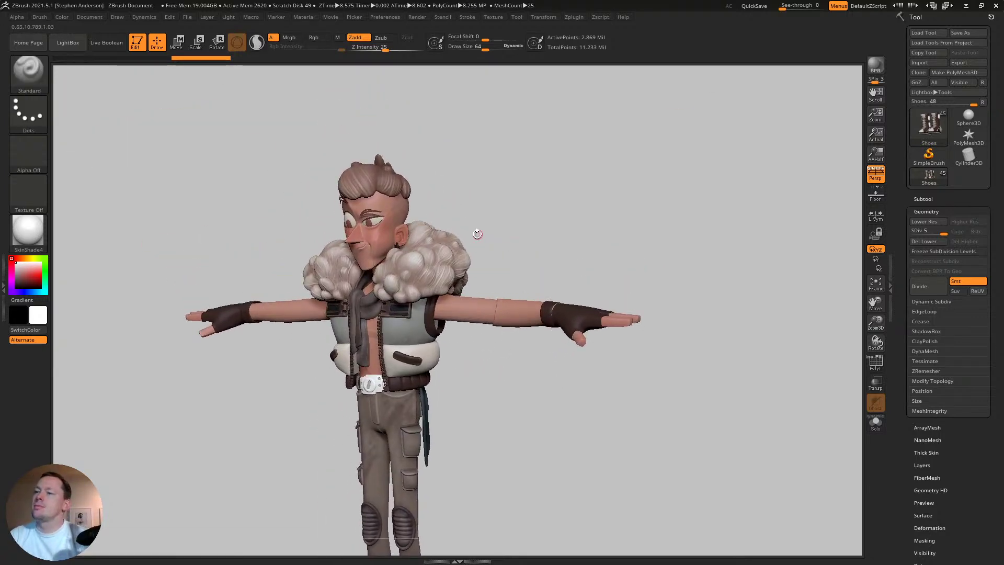
{"action": "right_click_drag", "start_coordinate": [421, 312], "coordinate": [419, 245]}
{"action": "mouse_move", "coordinate": [447, 472]}
{"action": "right_mouse_down", "text": "alt"}
{"action": "mouse_move", "coordinate": [415, 248]}
{"action": "mouse_move", "coordinate": [386, 306]}
{"action": "mouse_move", "coordinate": [401, 320]}
{"action": "mouse_move", "coordinate": [836, 455]}
{"action": "right_mouse_up", "text": "alt"}
{"action": "key", "text": "shift+f"}
{"action": "key", "text": "shift+f"}
{"action": "scroll", "coordinate": [972, 436], "scroll_direction": "down", "scroll_amount": 5}
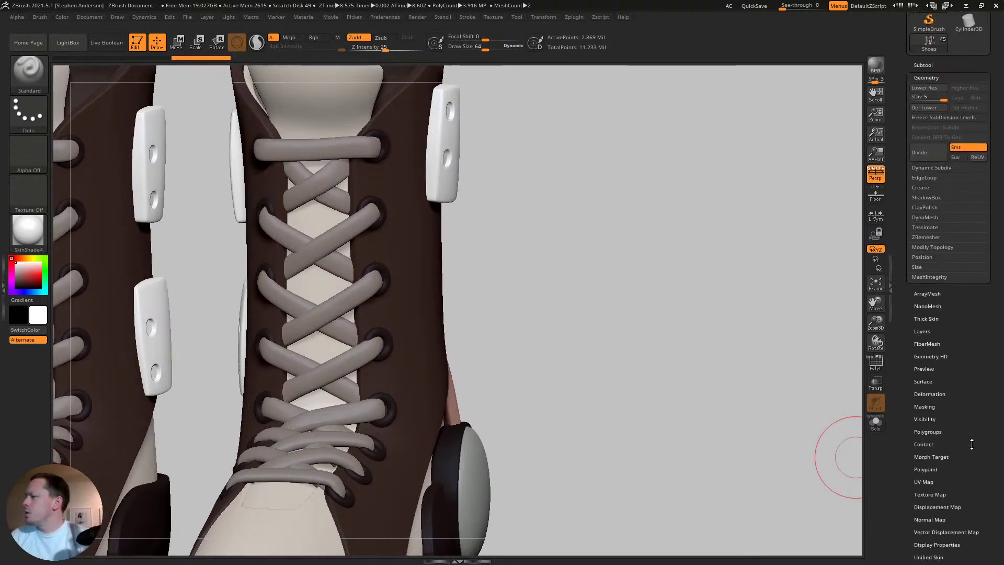
{"action": "left_click", "coordinate": [930, 462]}
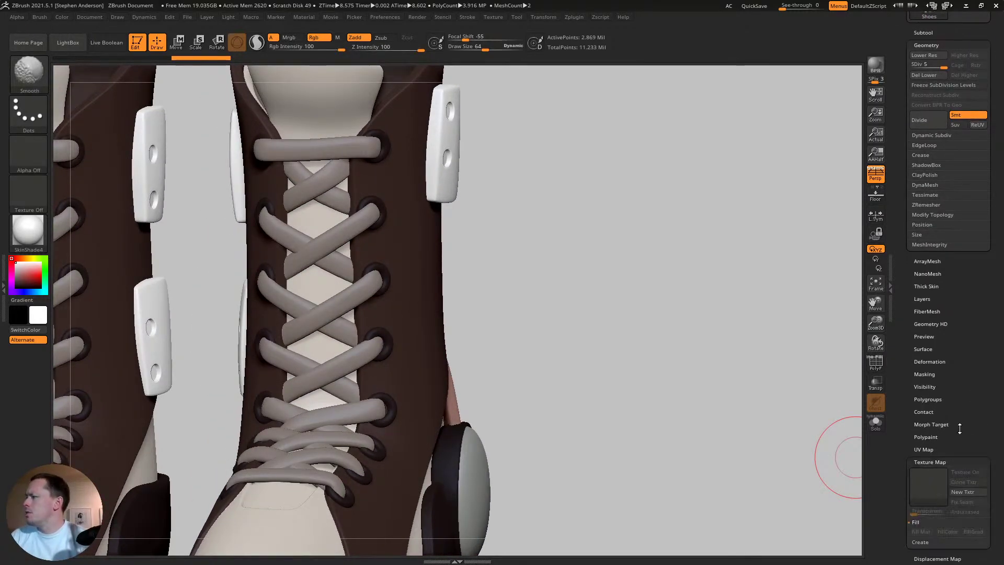
{"action": "left_click", "coordinate": [920, 475], "text": "shift"}
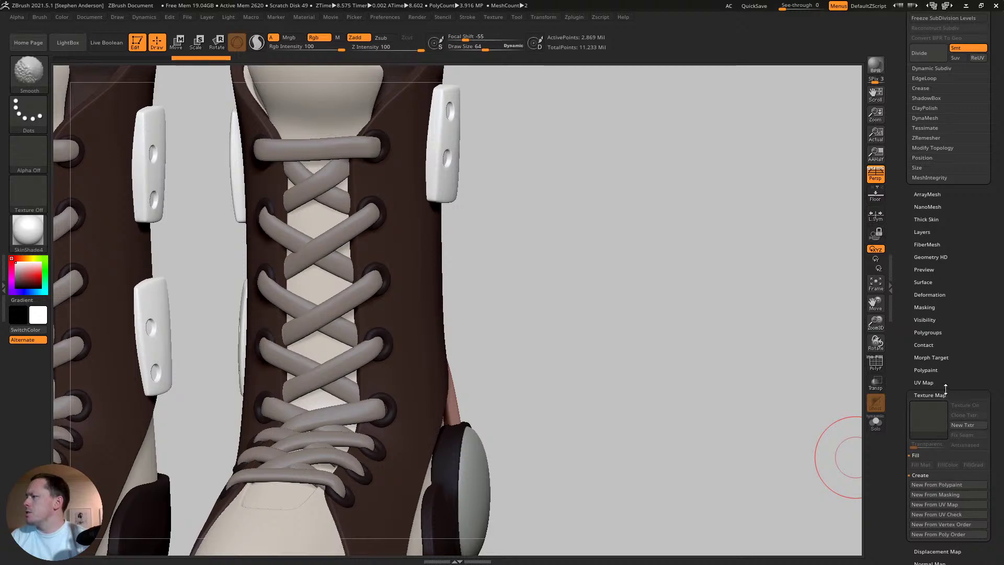
{"action": "left_click", "coordinate": [930, 396]}
- Isolate the leather upper polygroup of the boots, expand it to its full thickness, and mask everything except those leather panels
{"action": "right_click_drag", "start_coordinate": [482, 337], "coordinate": [389, 321]}
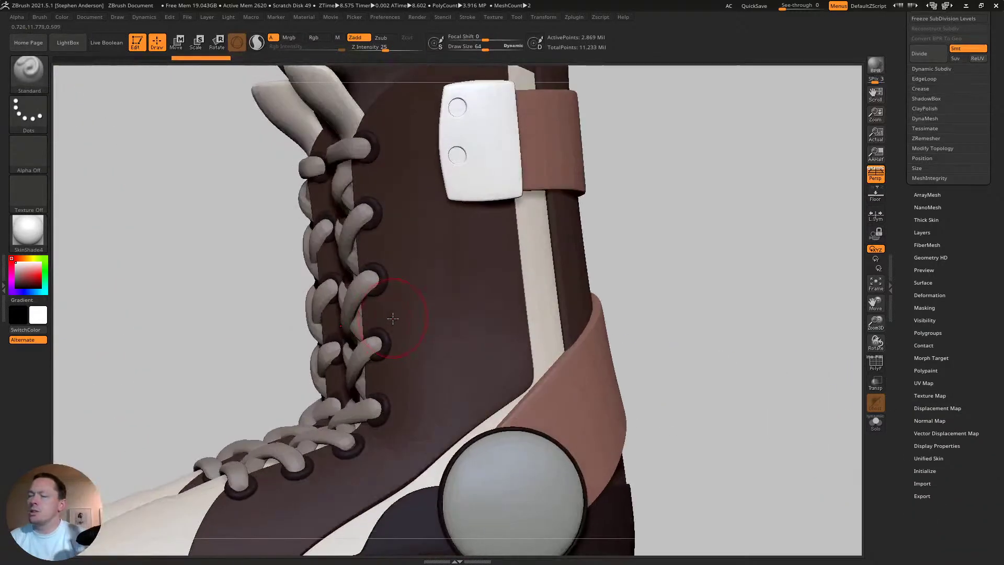
{"action": "right_click_drag", "start_coordinate": [438, 269], "coordinate": [464, 344]}
{"action": "mouse_move", "coordinate": [439, 283]}
{"action": "right_mouse_down"}
{"action": "mouse_move", "coordinate": [409, 269]}
{"action": "mouse_move", "coordinate": [391, 289]}
{"action": "mouse_move", "coordinate": [418, 275]}
{"action": "mouse_move", "coordinate": [262, 254]}
{"action": "right_mouse_up"}
{"action": "key", "text": "shift+f"}
{"action": "key", "text": "shift+f"}
{"action": "key", "text": "space"}
{"action": "key", "text": "shift+f"}
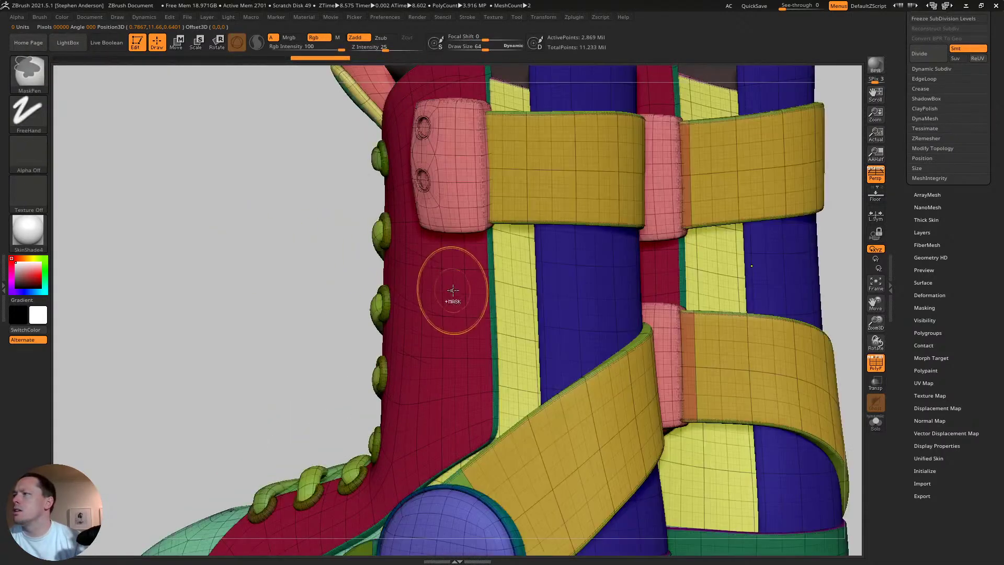
{"action": "left_click", "coordinate": [444, 272], "text": "ctrl+shift"}
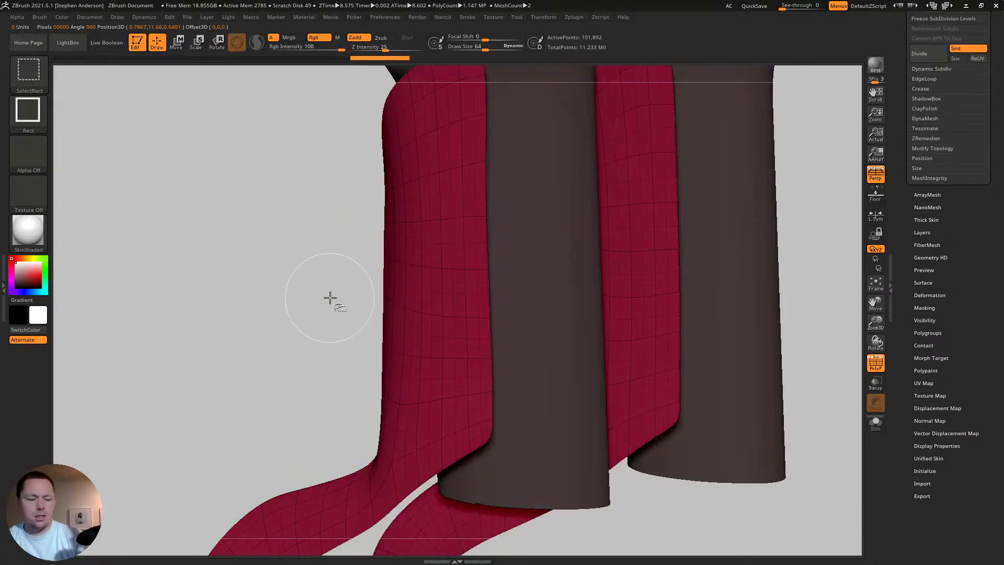
{"action": "key", "text": "ctrl+shift+a"}
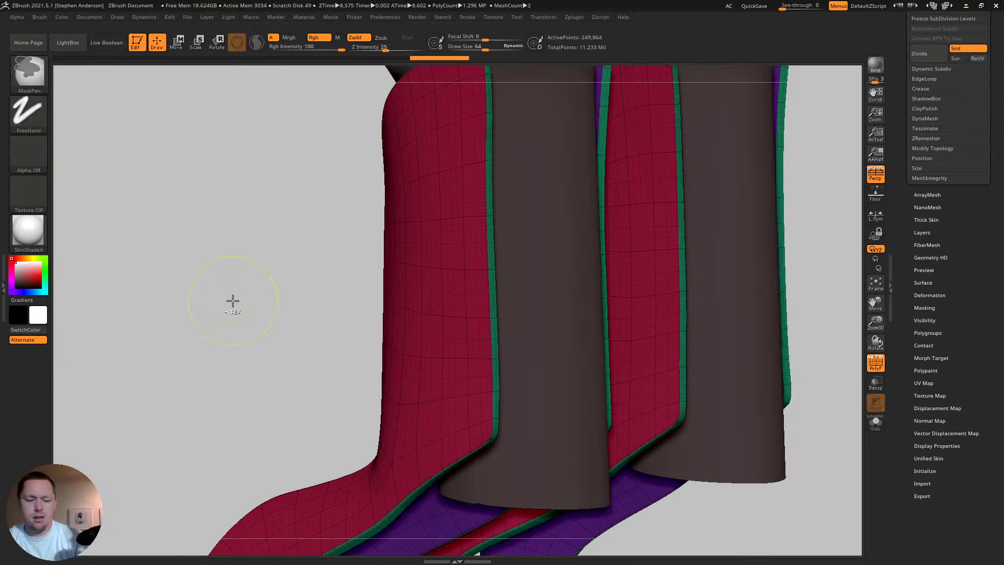
{"action": "mouse_move", "coordinate": [208, 279]}
{"action": "left_mouse_down", "text": "ctrl+shift"}
{"action": "mouse_move", "coordinate": [256, 331]}
{"action": "mouse_move", "coordinate": [232, 329]}
{"action": "left_mouse_up", "text": "ctrl+shift"}
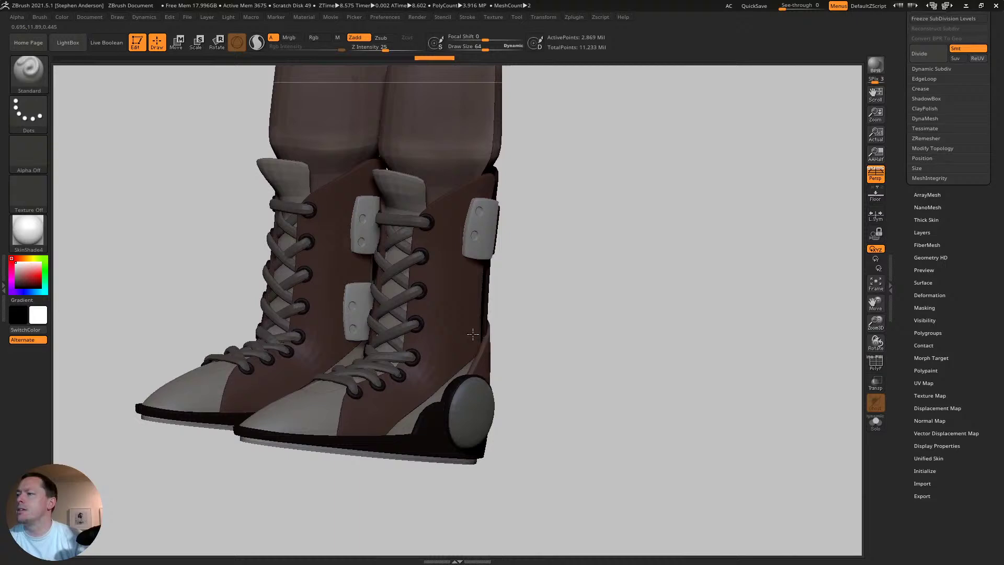
- Add surface noise to the shoes with NoiseMaker, framing the boots in its preview, and set the noise colour blend to about 0.19
{"action": "right_click_drag", "start_coordinate": [473, 334], "coordinate": [544, 292]}
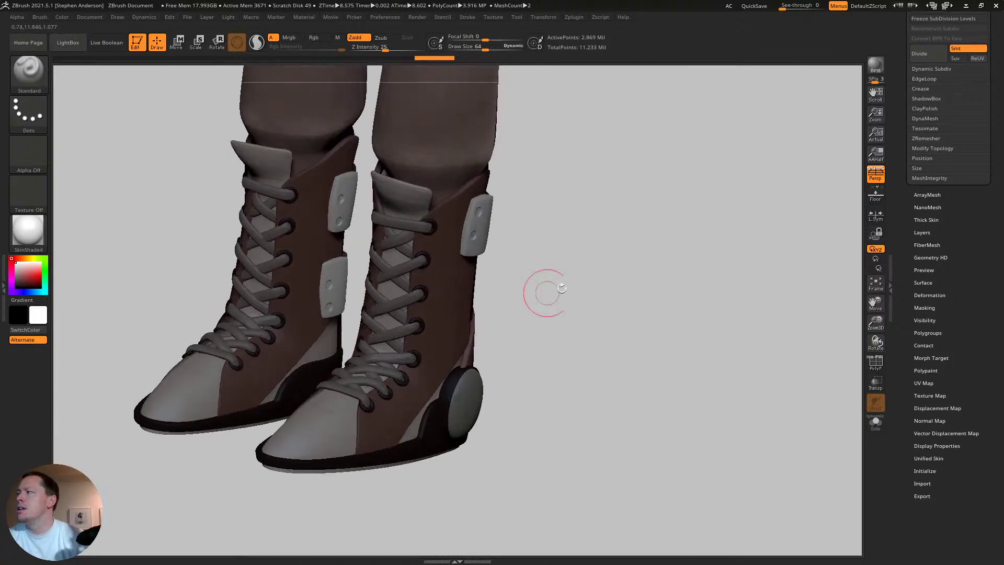
{"action": "left_click", "coordinate": [924, 282]}
{"action": "left_click", "coordinate": [920, 223]}
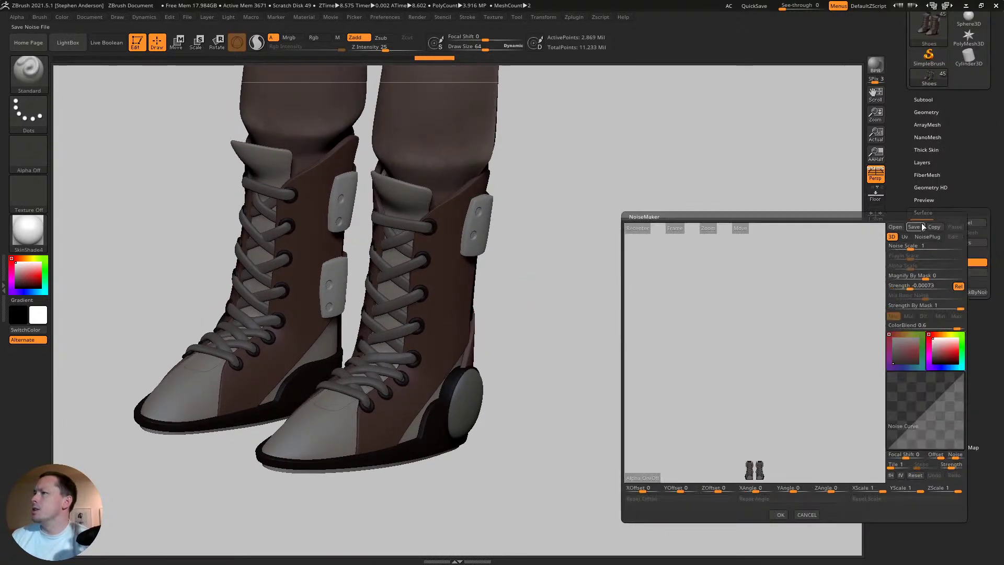
{"action": "left_click", "coordinate": [675, 228]}
{"action": "mouse_move", "coordinate": [764, 347]}
{"action": "left_mouse_down"}
{"action": "mouse_move", "coordinate": [742, 332]}
{"action": "mouse_move", "coordinate": [825, 348]}
{"action": "mouse_move", "coordinate": [866, 305]}
{"action": "mouse_move", "coordinate": [813, 328]}
{"action": "mouse_move", "coordinate": [827, 371]}
{"action": "left_mouse_up"}
{"action": "left_click_drag", "start_coordinate": [922, 328], "coordinate": [444, 336]}
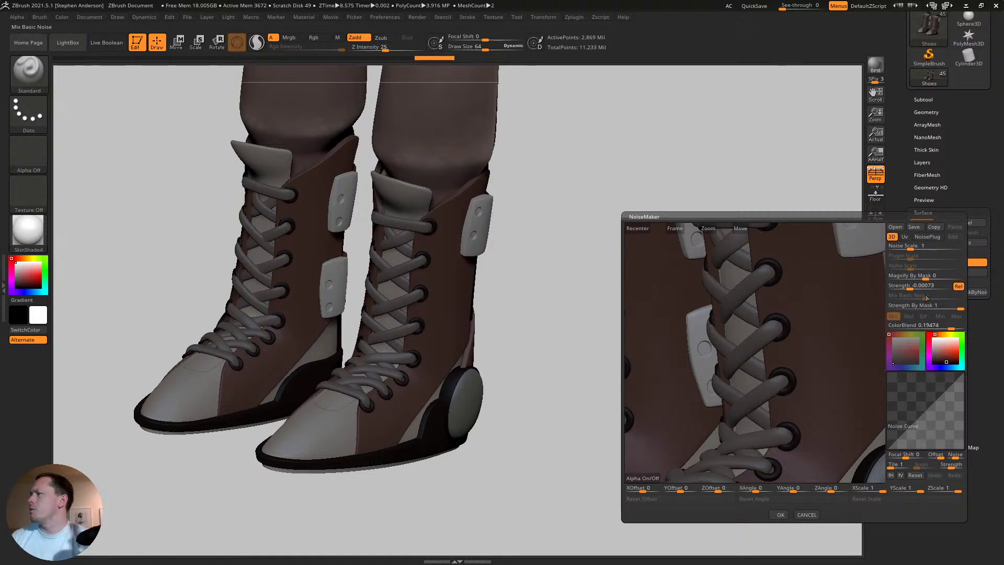
- Give the leather noise a scale of about 4.96 and a strength of -0.00137, and accept the noise settings
{"action": "left_click_drag", "start_coordinate": [908, 288], "coordinate": [911, 288]}
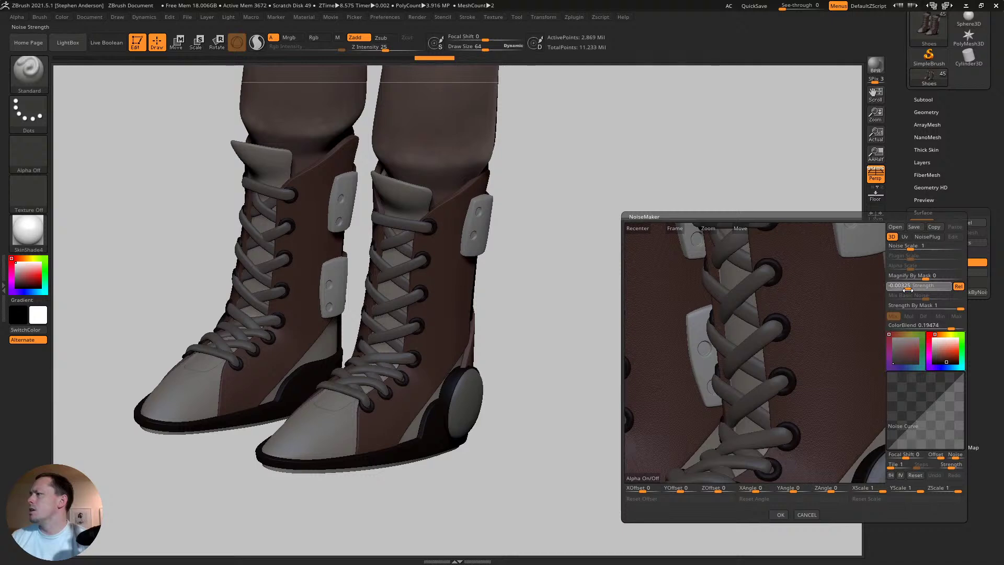
{"action": "left_click_drag", "start_coordinate": [908, 250], "coordinate": [917, 250]}
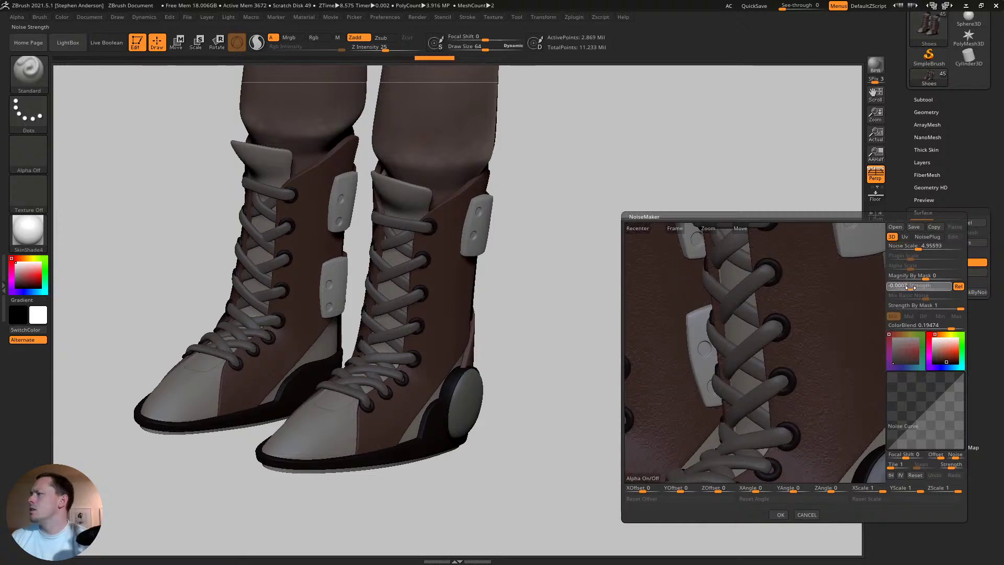
{"action": "left_click_drag", "start_coordinate": [910, 287], "coordinate": [908, 287]}
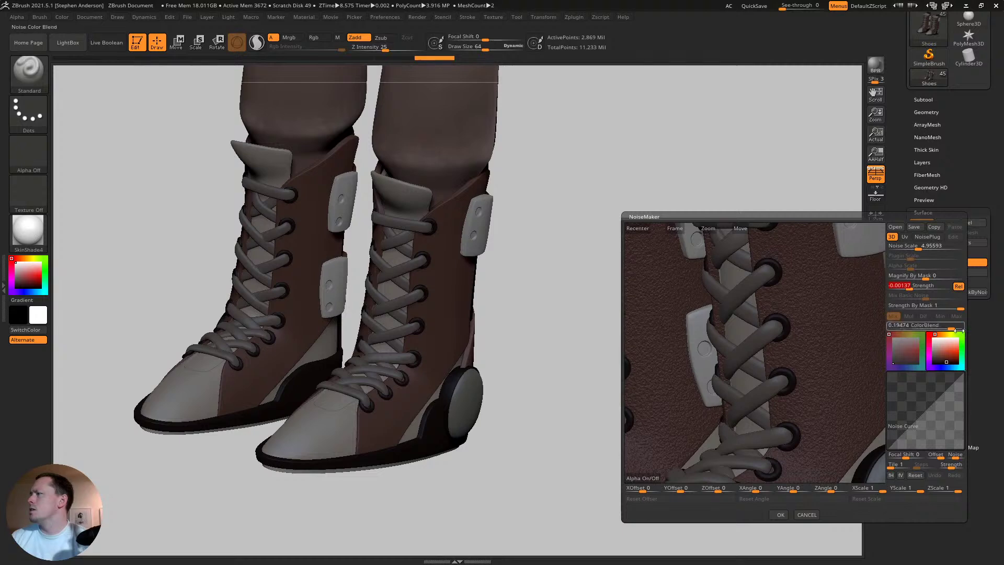
{"action": "left_click", "coordinate": [789, 515]}
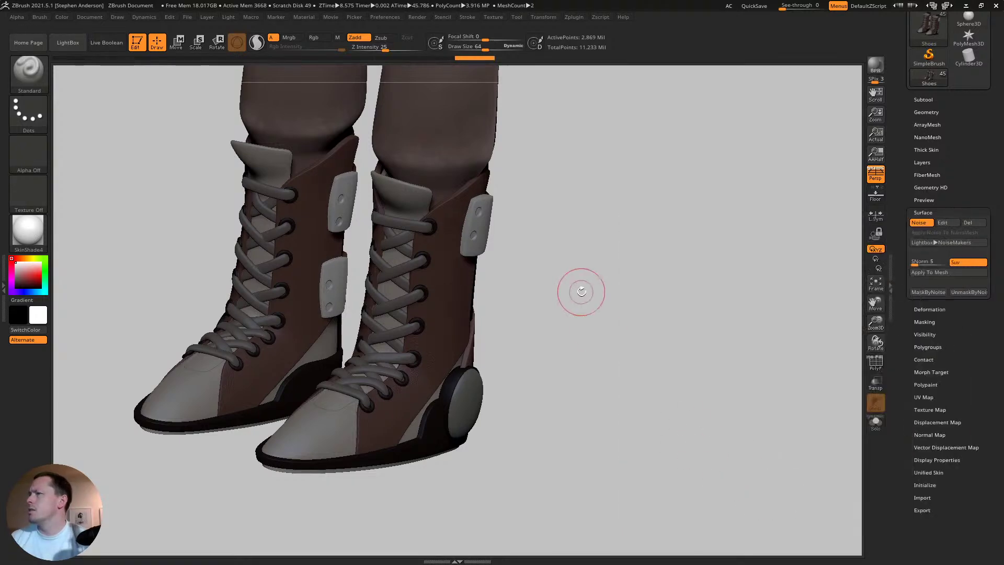
- Apply the surface noise to the shoe mesh and inspect the leather panels
{"action": "mouse_move", "coordinate": [580, 291]}
{"action": "left_mouse_down"}
{"action": "mouse_move", "coordinate": [538, 314]}
{"action": "mouse_move", "coordinate": [450, 328]}
{"action": "mouse_move", "coordinate": [493, 368]}
{"action": "left_mouse_up"}
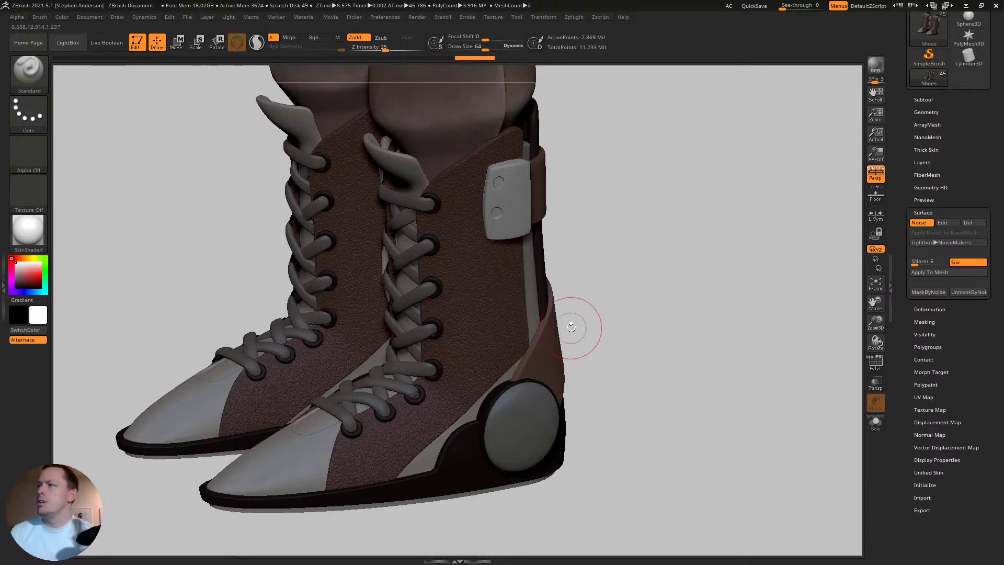
{"action": "left_click", "coordinate": [934, 273]}
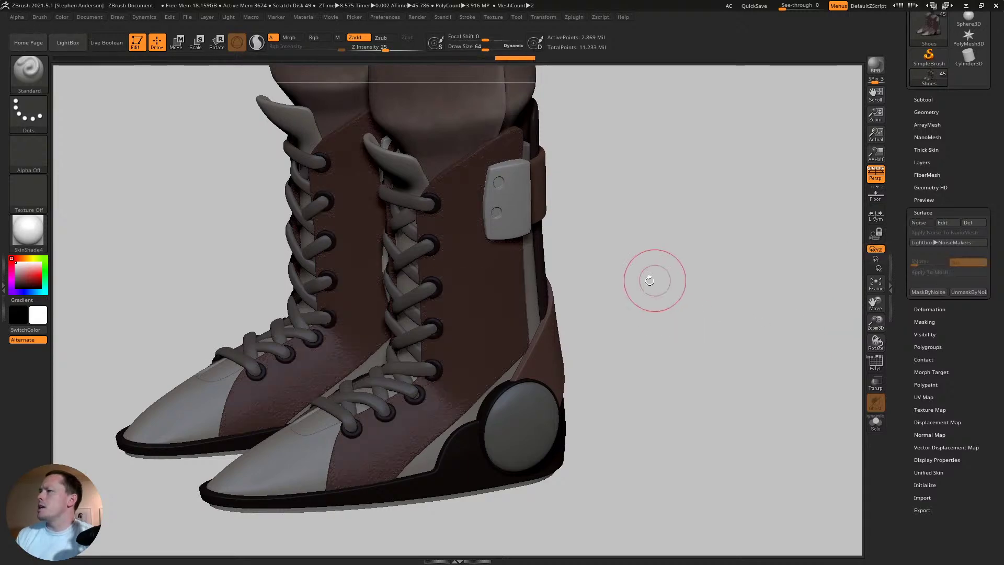
{"action": "left_click_drag", "start_coordinate": [650, 280], "coordinate": [456, 300]}
{"action": "mouse_move", "coordinate": [456, 299]}
{"action": "right_mouse_down", "text": "ctrl"}
{"action": "mouse_move", "coordinate": [534, 354]}
{"action": "mouse_move", "coordinate": [545, 312]}
{"action": "mouse_move", "coordinate": [518, 335]}
{"action": "mouse_move", "coordinate": [523, 325]}
{"action": "mouse_move", "coordinate": [610, 293]}
{"action": "right_mouse_up", "text": "ctrl"}
- Undo applying the noise to the mesh and clear the mask from the shoes
{"action": "key", "text": "ctrl+z"}
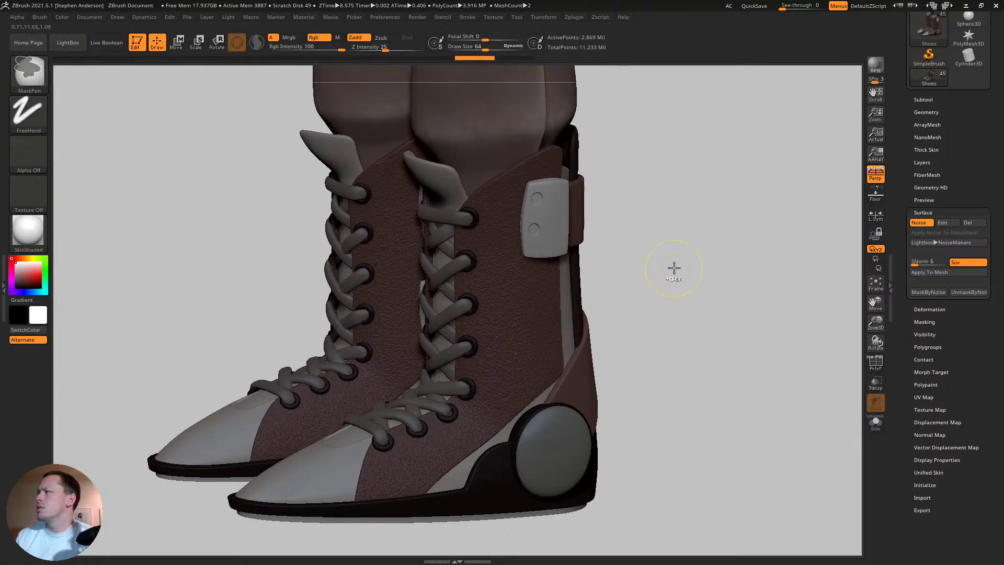
{"action": "key", "text": "ctrl+shift+z"}
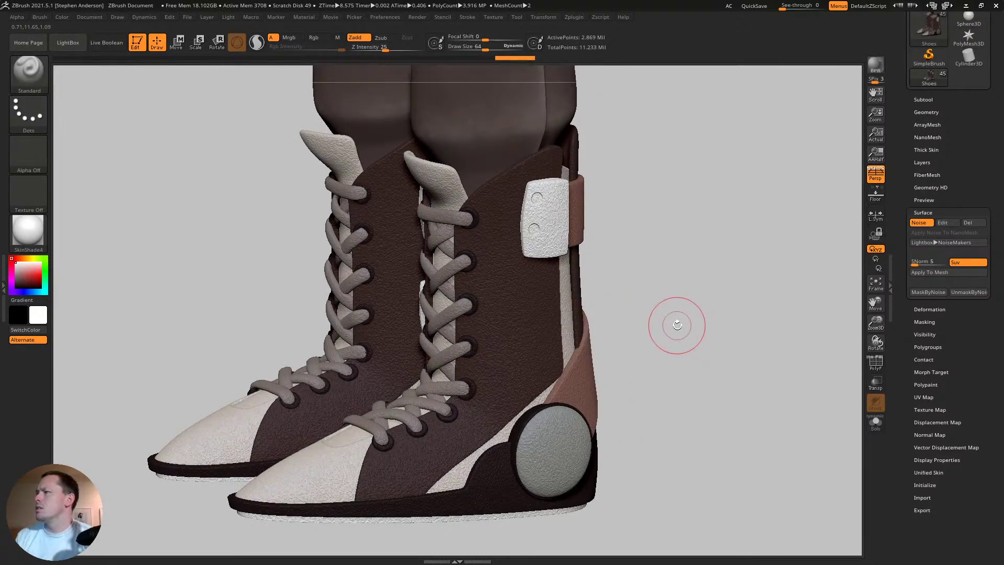
- Turn off the surface noise and subdivide the shoe mesh once more
{"action": "left_click", "coordinate": [918, 223]}
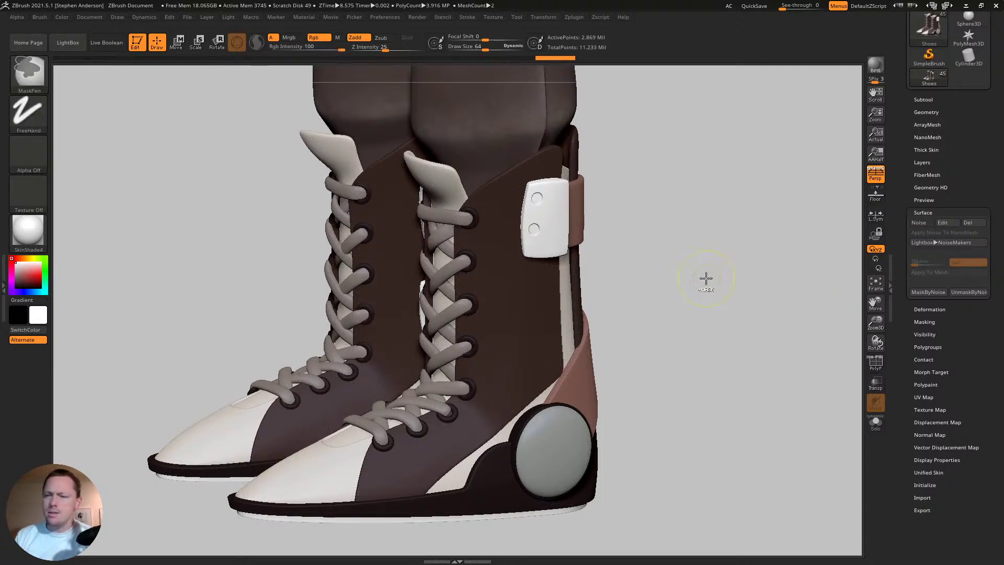
{"action": "key", "text": "ctrl+d"}
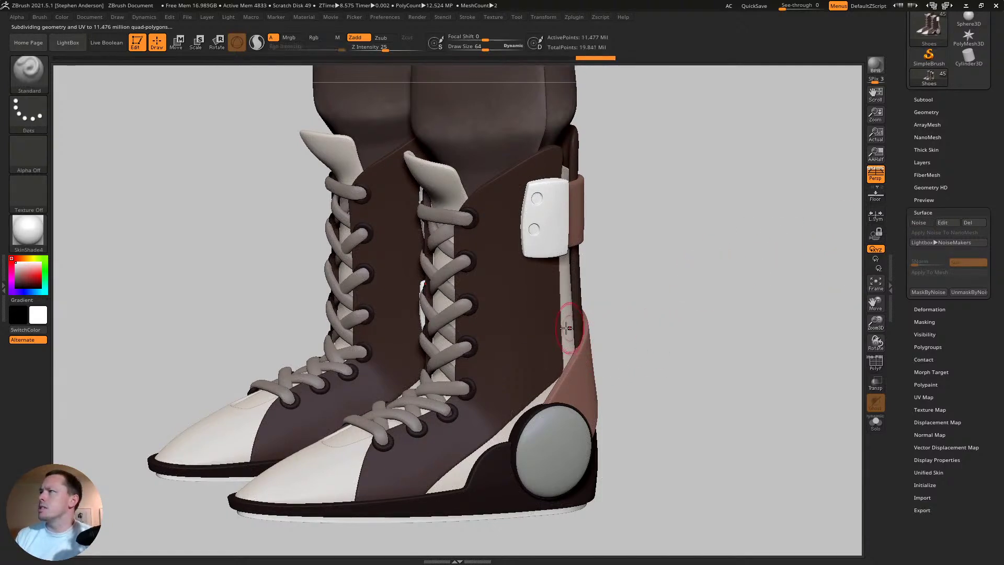
- Isolate the brown leather panels with their rims and inner faces, and mask everything on the shoes except those panels
{"action": "key", "text": "ctrl+shift"}
{"action": "left_click", "coordinate": [514, 329], "text": "ctrl+shift"}
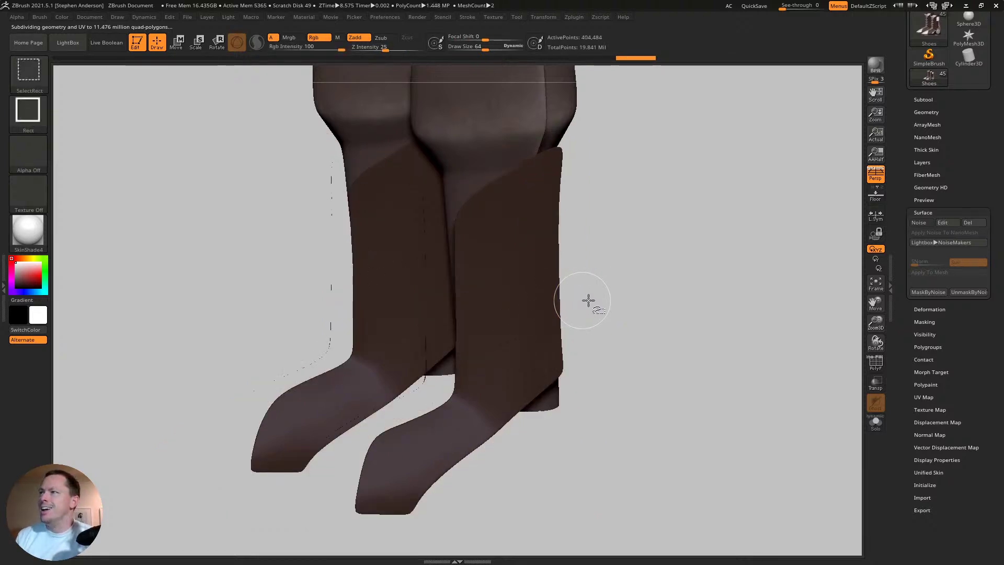
{"action": "left_click", "coordinate": [655, 272], "text": "ctrl+shift"}
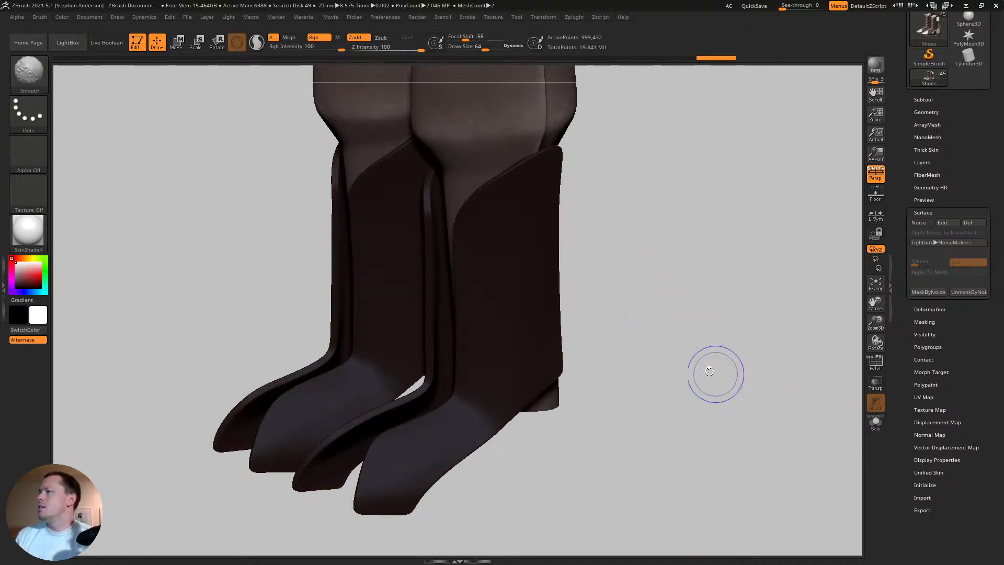
{"action": "key", "text": "shift+f"}
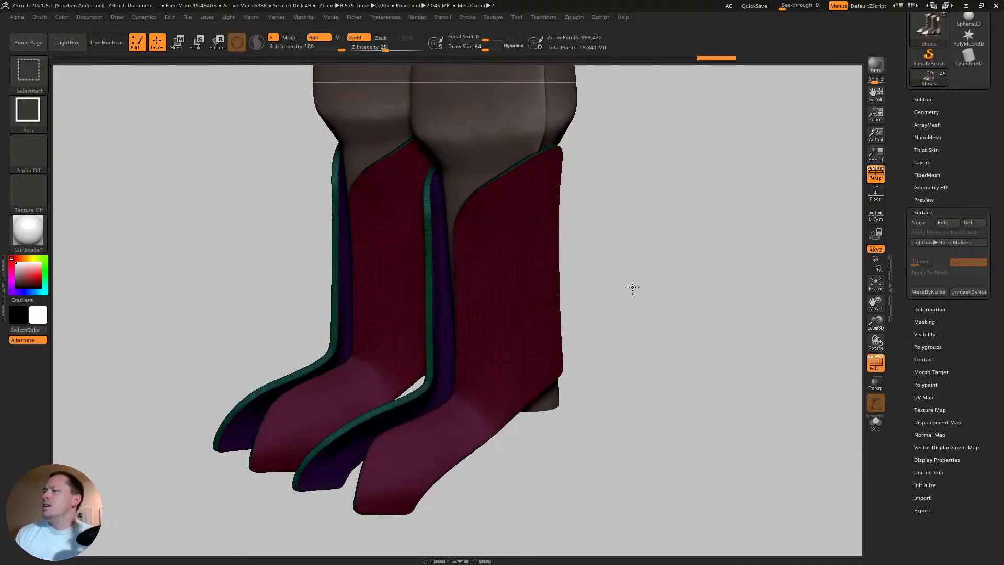
{"action": "left_click", "coordinate": [630, 284], "text": "ctrl+shift"}
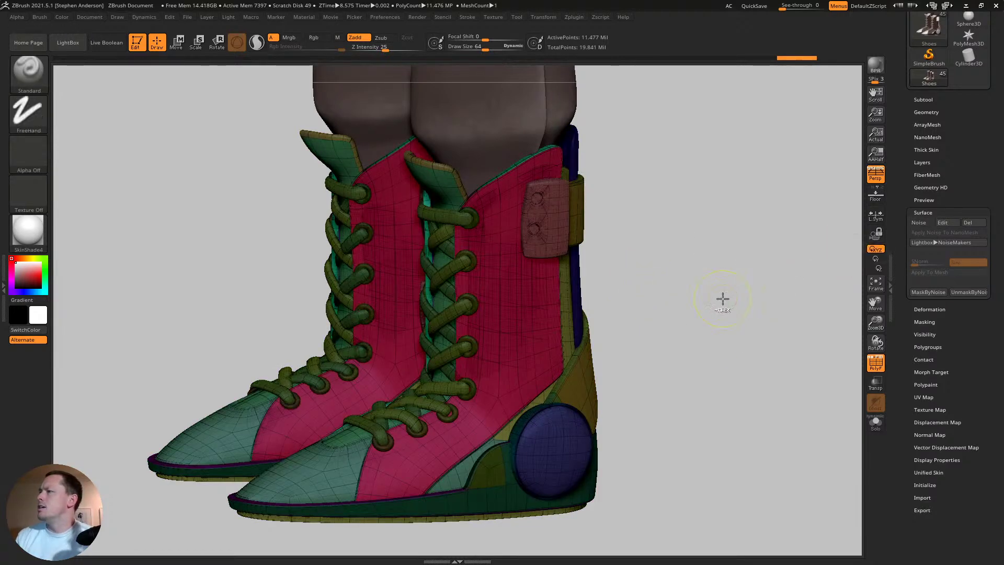
{"action": "left_click", "coordinate": [725, 301], "text": "ctrl"}
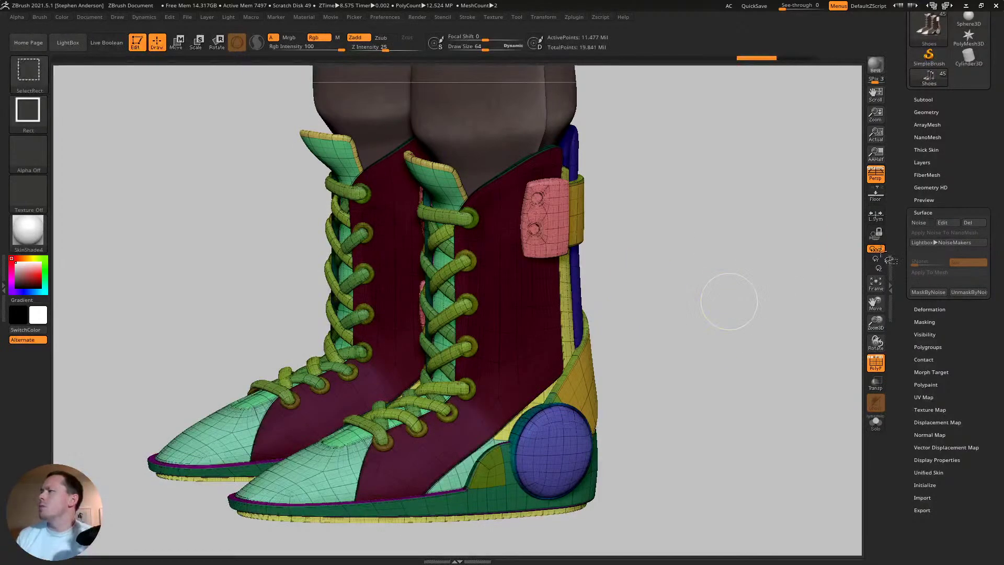
- Reactivate the surface noise on the unmasked leather panels and turn off the polyframe display
{"action": "left_click", "coordinate": [921, 224]}
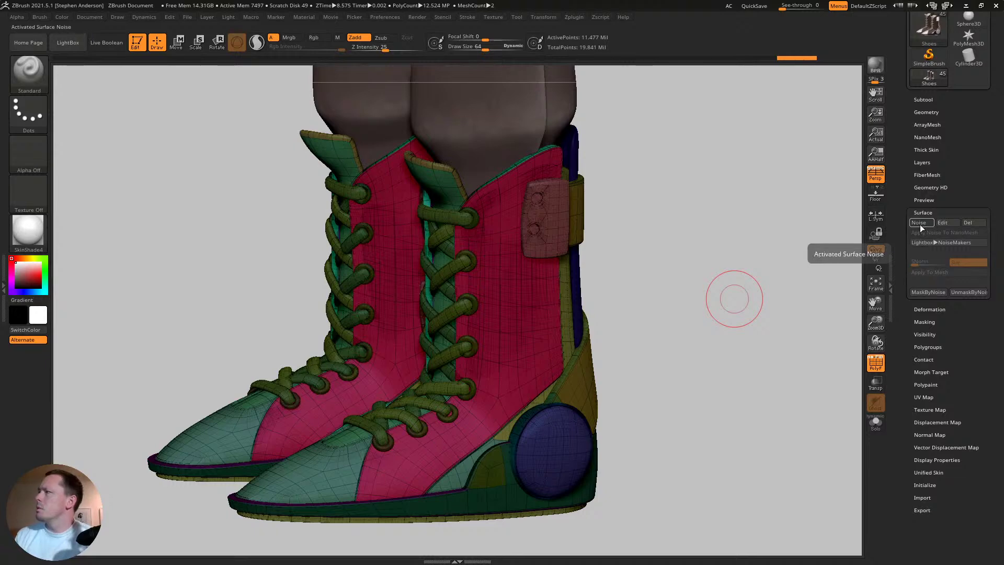
{"action": "key", "text": "shift+f"}
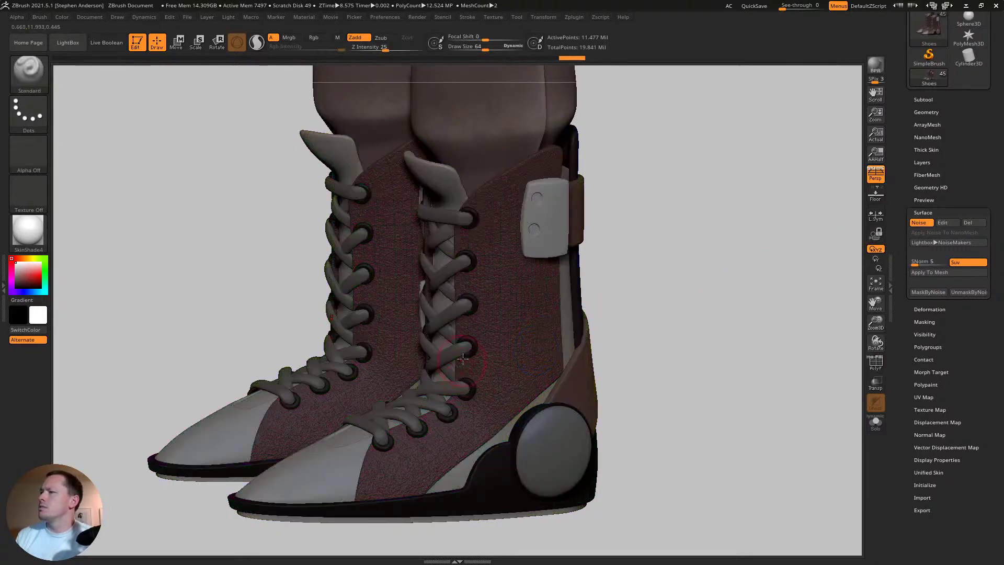
{"action": "mouse_move", "coordinate": [543, 345]}
{"action": "right_mouse_down", "text": "ctrl"}
{"action": "mouse_move", "coordinate": [520, 395]}
{"action": "mouse_move", "coordinate": [717, 303]}
{"action": "right_mouse_up", "text": "ctrl"}
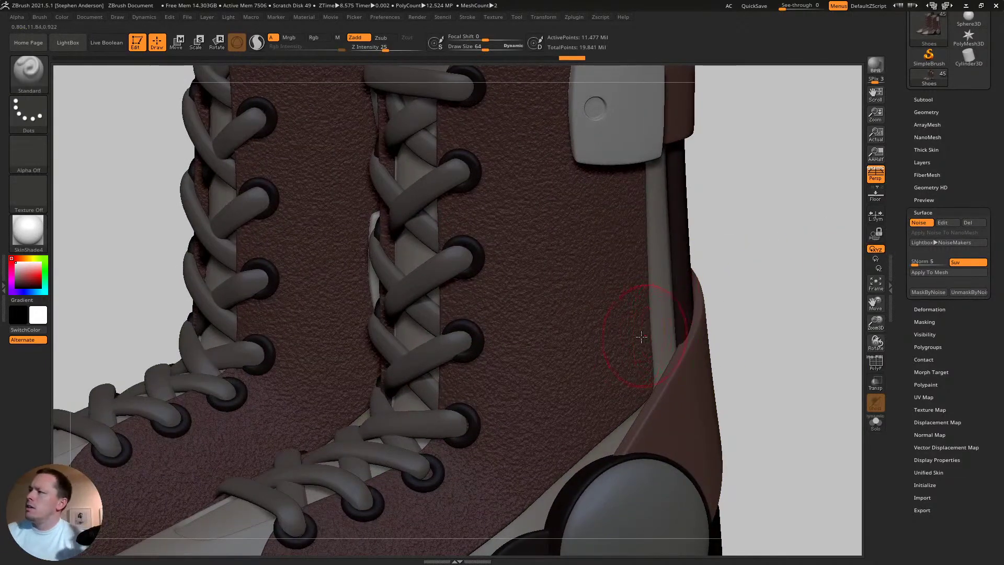
{"action": "right_click_drag", "start_coordinate": [572, 323], "coordinate": [583, 322]}
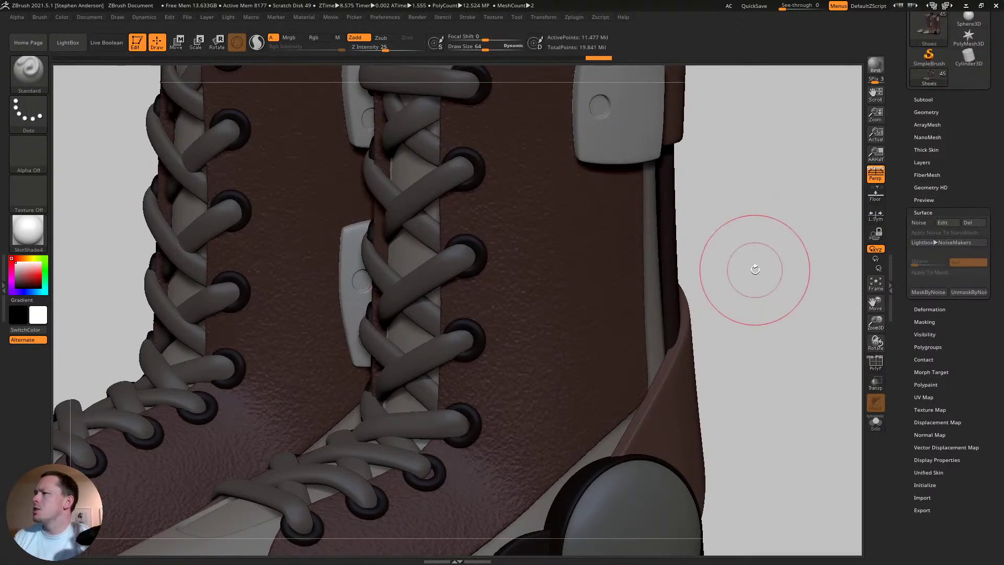
- Examine the leather grain applied to the mesh up close against its polygons, and undo applying it
{"action": "mouse_move", "coordinate": [531, 325]}
{"action": "right_mouse_down", "text": "ctrl"}
{"action": "mouse_move", "coordinate": [689, 444]}
{"action": "mouse_move", "coordinate": [467, 273]}
{"action": "mouse_move", "coordinate": [307, 261]}
{"action": "right_mouse_up", "text": "ctrl"}
{"action": "mouse_move", "coordinate": [225, 268]}
{"action": "right_mouse_down", "text": "ctrl"}
{"action": "mouse_move", "coordinate": [278, 272]}
{"action": "mouse_move", "coordinate": [324, 296]}
{"action": "mouse_move", "coordinate": [307, 281]}
{"action": "right_mouse_up", "text": "ctrl"}
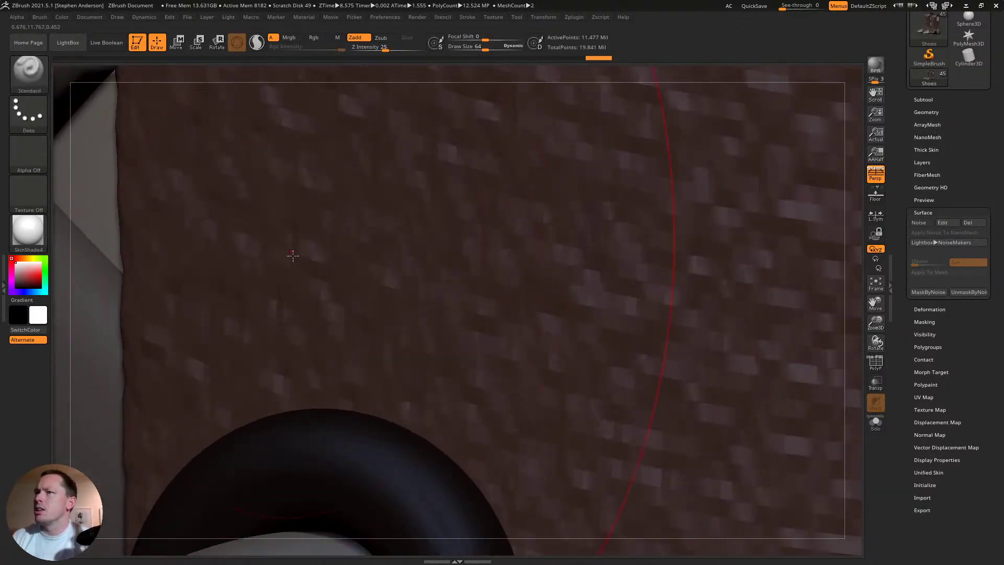
{"action": "key", "text": "shift+f"}
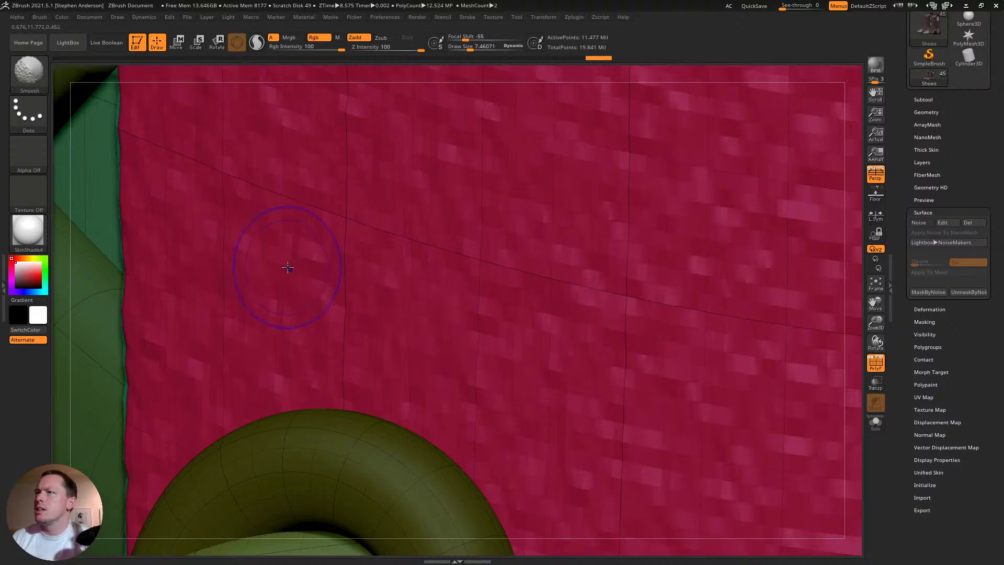
{"action": "key", "text": "shift+f"}
{"action": "right_click_drag", "start_coordinate": [532, 356], "coordinate": [307, 165], "text": "ctrl"}
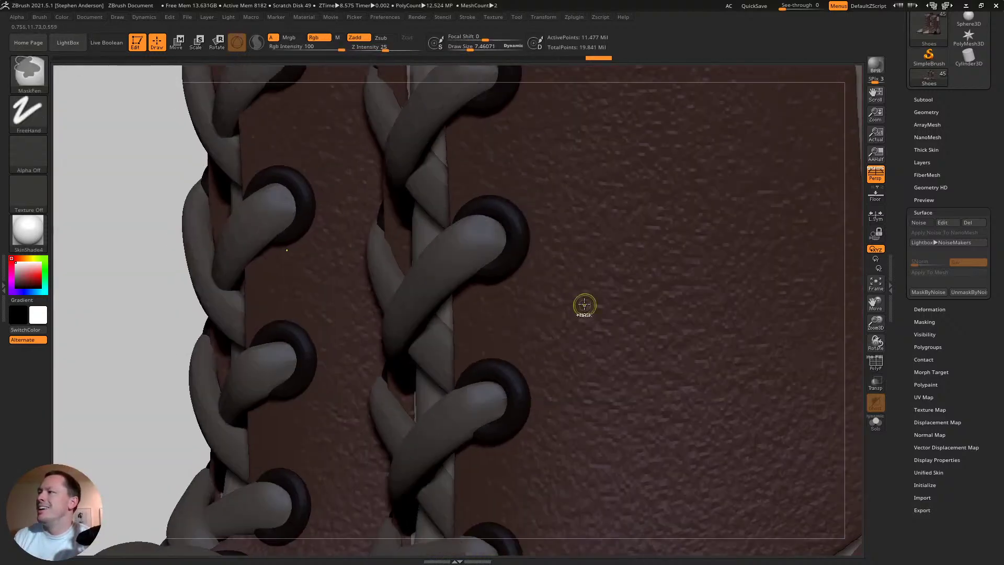
{"action": "right_click_drag", "start_coordinate": [585, 304], "coordinate": [551, 273], "text": "ctrl"}
{"action": "mouse_move", "coordinate": [547, 296]}
{"action": "right_mouse_down"}
{"action": "mouse_move", "coordinate": [619, 336]}
{"action": "mouse_move", "coordinate": [601, 293]}
{"action": "mouse_move", "coordinate": [542, 318]}
{"action": "mouse_move", "coordinate": [579, 304]}
{"action": "right_mouse_up"}
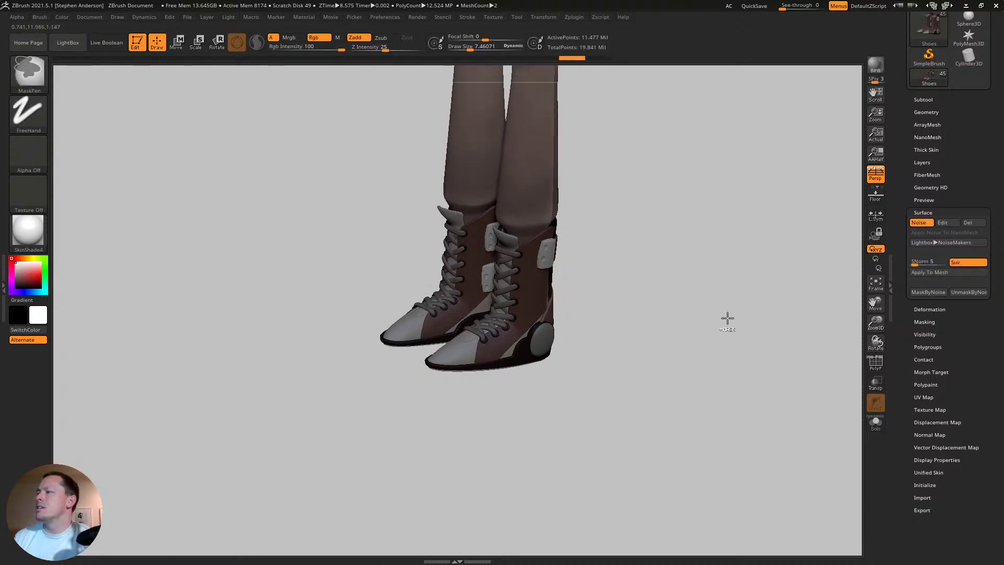
- Raise the leather noise scale to about 19.92, accept the settings, and apply the noise to the shoe mesh
{"action": "left_click", "coordinate": [945, 222]}
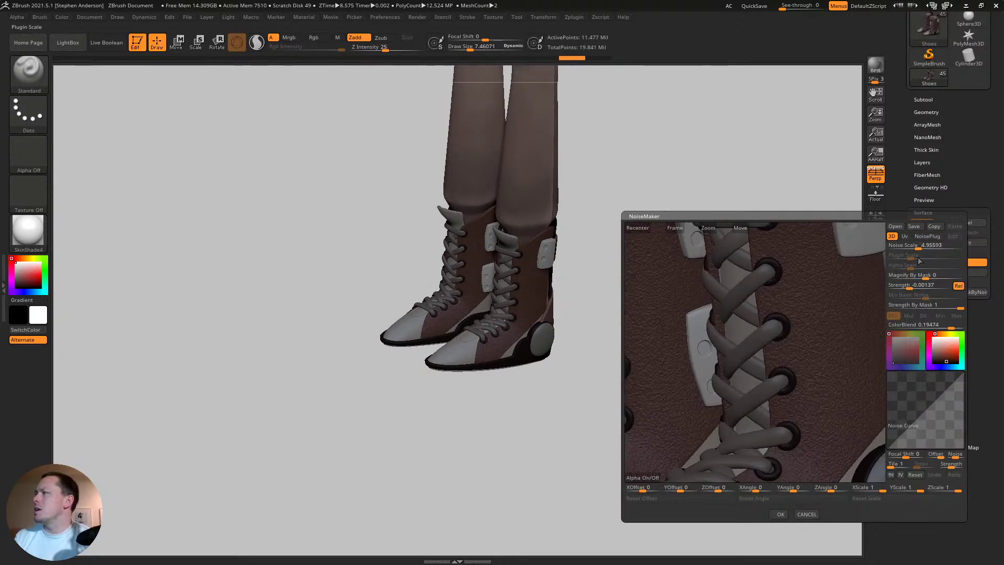
{"action": "left_click", "coordinate": [919, 248]}
{"action": "left_click_drag", "start_coordinate": [922, 249], "coordinate": [920, 250]}
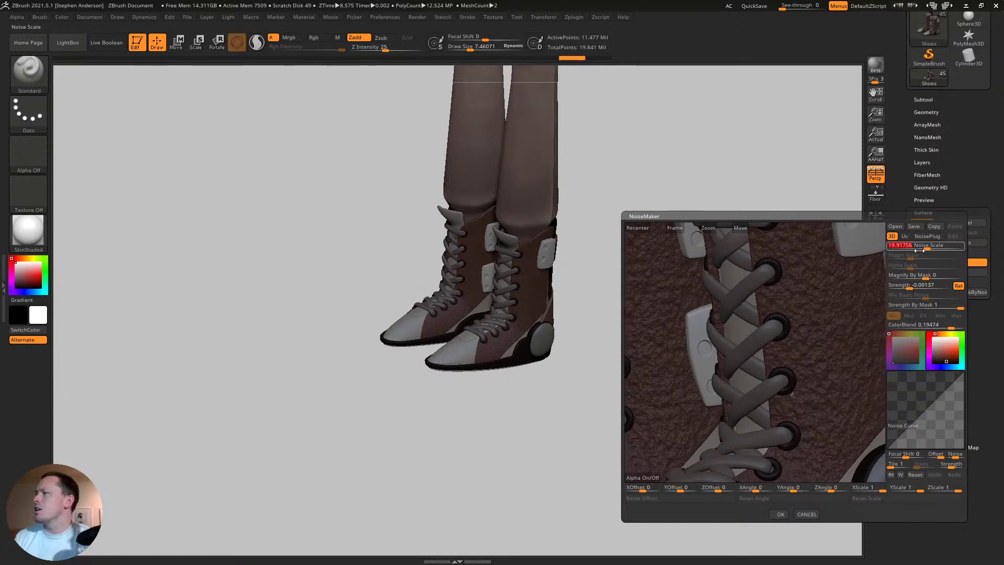
{"action": "left_click", "coordinate": [782, 515]}
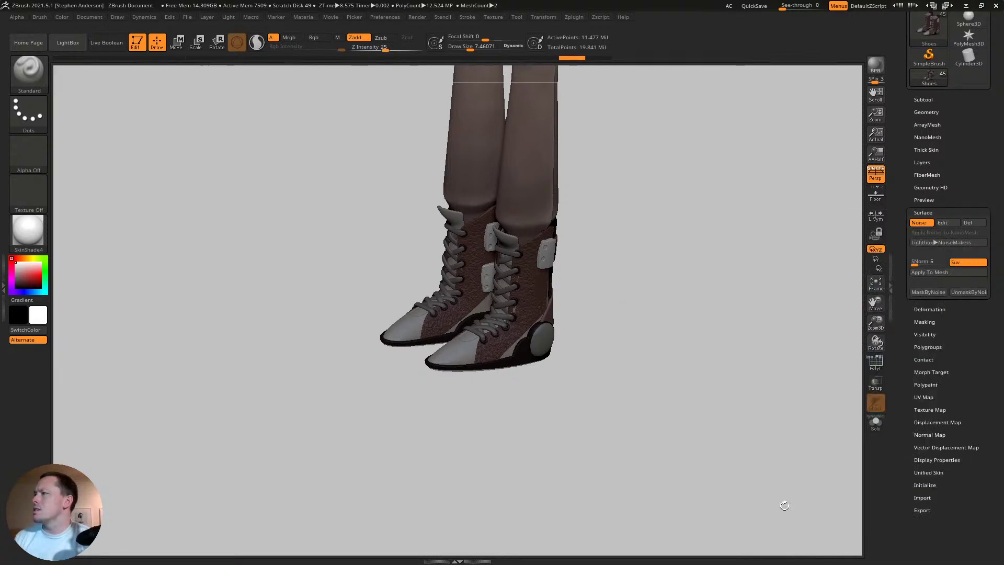
{"action": "left_click", "coordinate": [933, 273]}
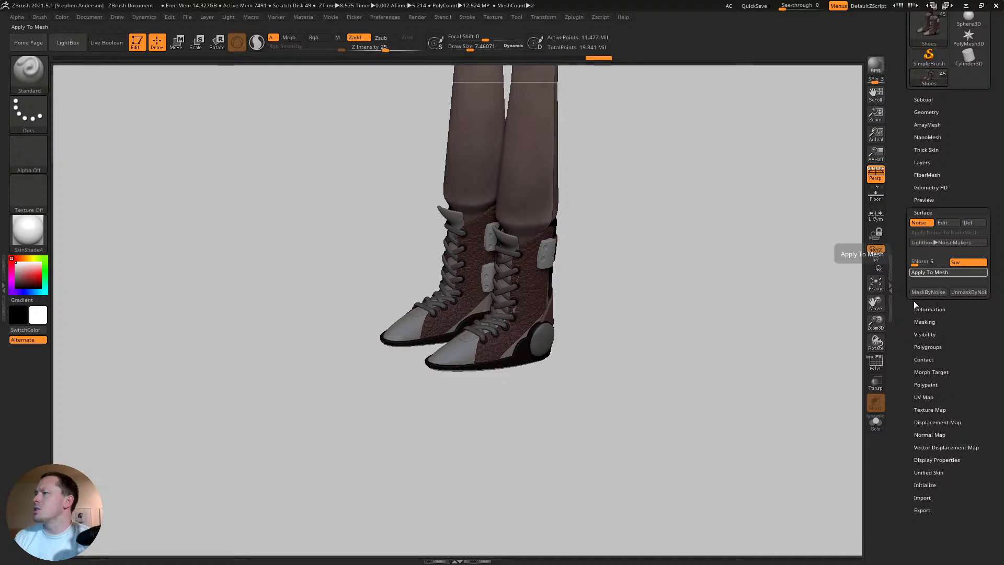
- Inspect the coarser leather noise on the boots up close and from several angles with the mask cleared, and restore the mask
{"action": "right_click_drag", "start_coordinate": [627, 398], "coordinate": [621, 354], "text": "ctrl"}
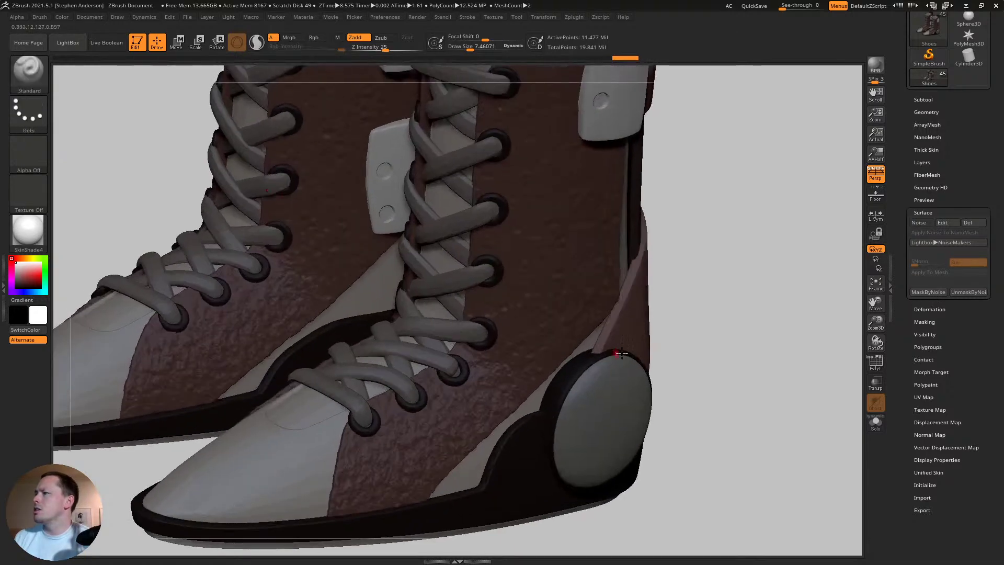
{"action": "right_click_drag", "start_coordinate": [764, 419], "coordinate": [594, 249], "text": "ctrl"}
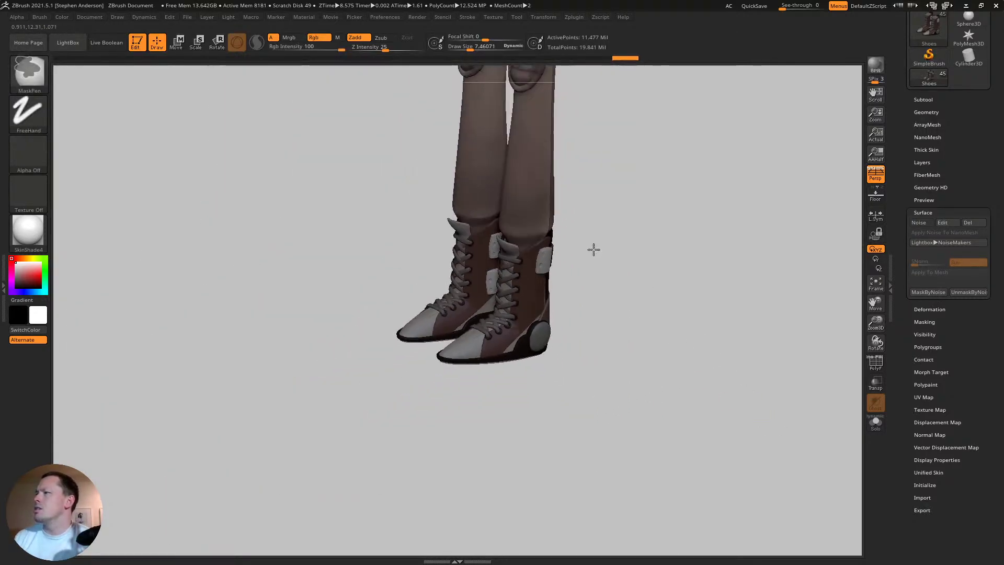
{"action": "right_click_drag", "start_coordinate": [581, 298], "coordinate": [602, 329]}
{"action": "key", "text": "ctrl"}
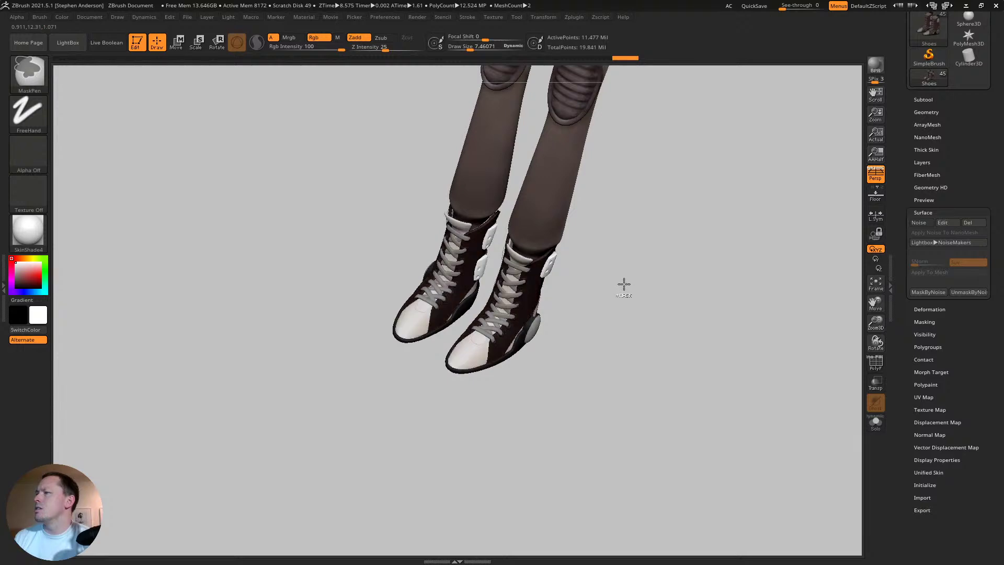
{"action": "mouse_move", "coordinate": [634, 359]}
{"action": "left_mouse_down"}
{"action": "mouse_move", "coordinate": [601, 321]}
{"action": "mouse_move", "coordinate": [579, 268]}
{"action": "mouse_move", "coordinate": [644, 287]}
{"action": "mouse_move", "coordinate": [579, 263]}
{"action": "left_mouse_up"}
{"action": "key", "text": "ctrl"}
{"action": "right_click_drag", "start_coordinate": [579, 264], "coordinate": [653, 298], "text": "ctrl"}
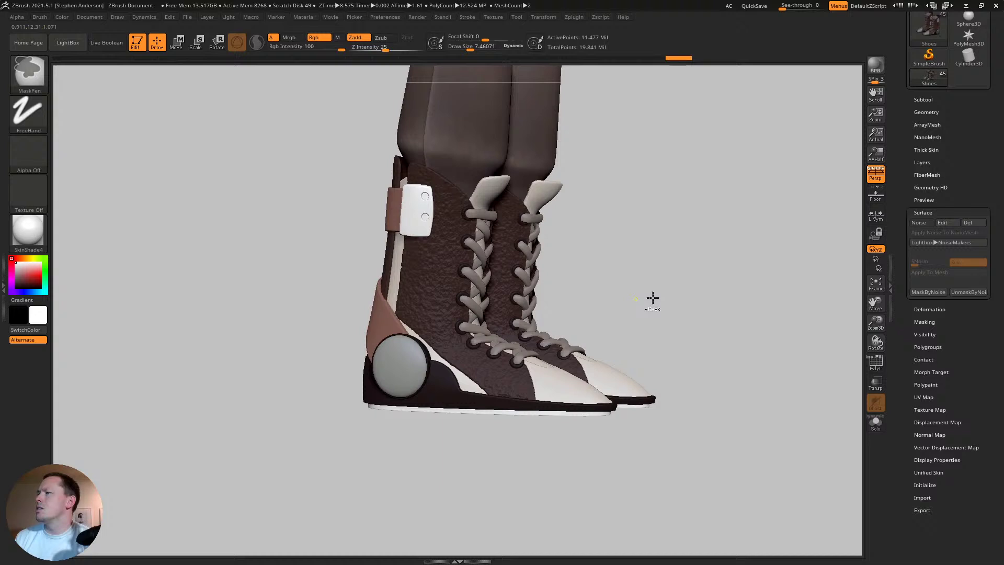
{"action": "left_click", "coordinate": [819, 263], "text": "ctrl"}
{"action": "left_click", "coordinate": [784, 273], "text": "ctrl"}
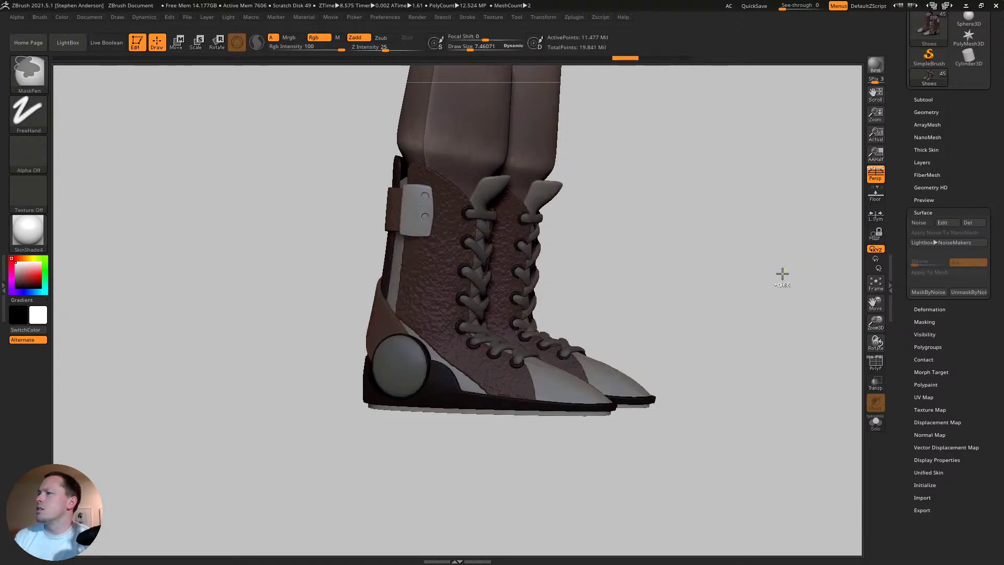
- Set the noise colour blend to 0, accept the settings, and apply the noise to the shoe mesh again
{"action": "left_click", "coordinate": [948, 222]}
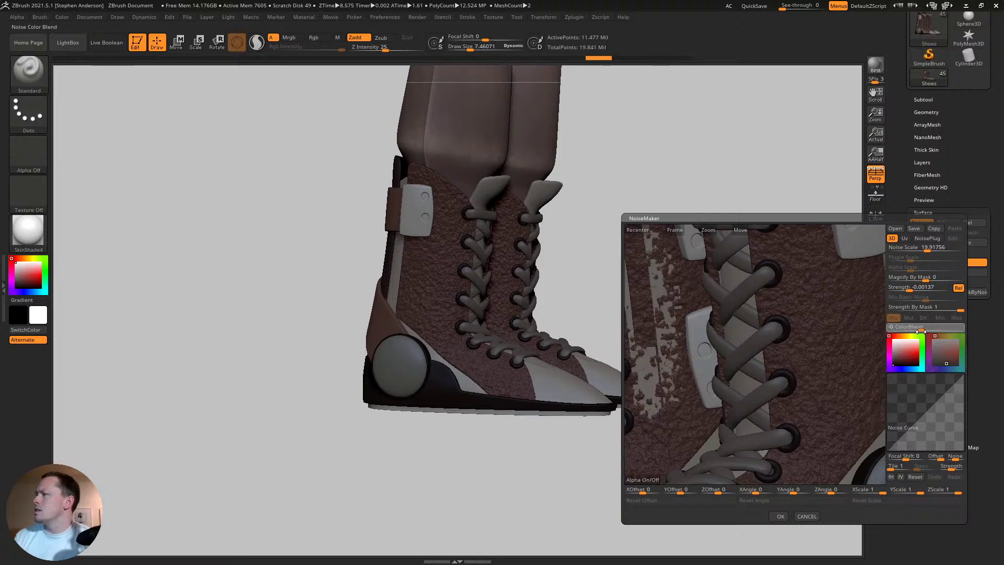
{"action": "left_click", "coordinate": [779, 516]}
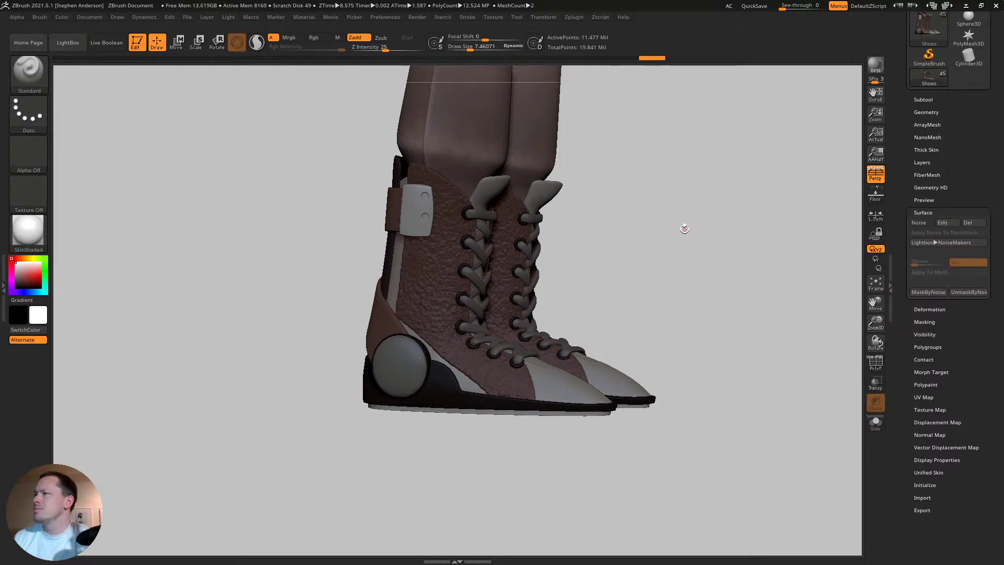
- Clear the mask to inspect the leather panels and their seams on the boots, and restore the mask
{"action": "mouse_move", "coordinate": [669, 211]}
{"action": "left_mouse_down", "text": "ctrl"}
{"action": "mouse_move", "coordinate": [712, 273]}
{"action": "mouse_move", "coordinate": [684, 222]}
{"action": "mouse_move", "coordinate": [614, 230]}
{"action": "mouse_move", "coordinate": [640, 222]}
{"action": "mouse_move", "coordinate": [628, 237]}
{"action": "mouse_move", "coordinate": [620, 225]}
{"action": "left_mouse_up", "text": "ctrl"}
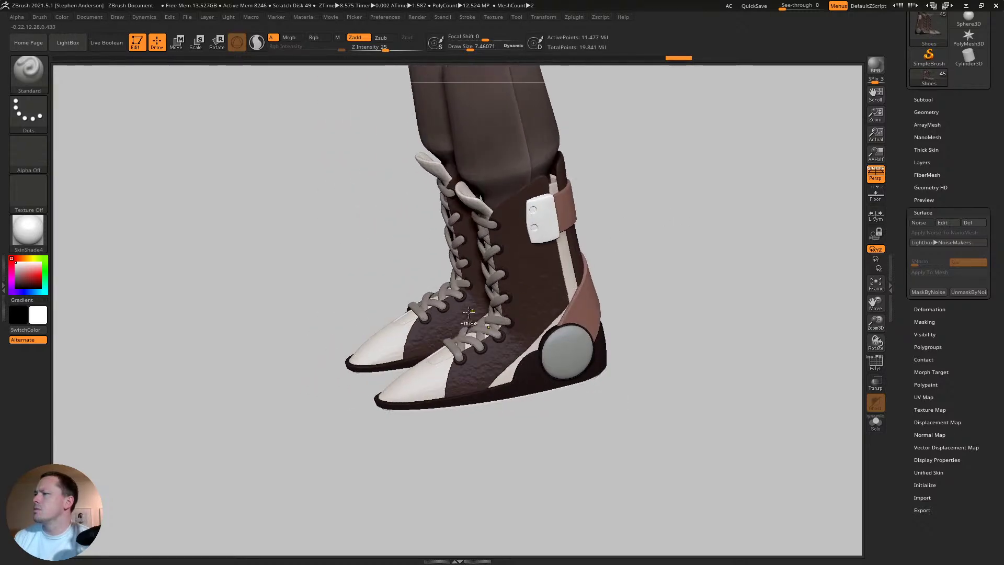
{"action": "right_click_drag", "start_coordinate": [553, 180], "coordinate": [574, 251], "text": "ctrl"}
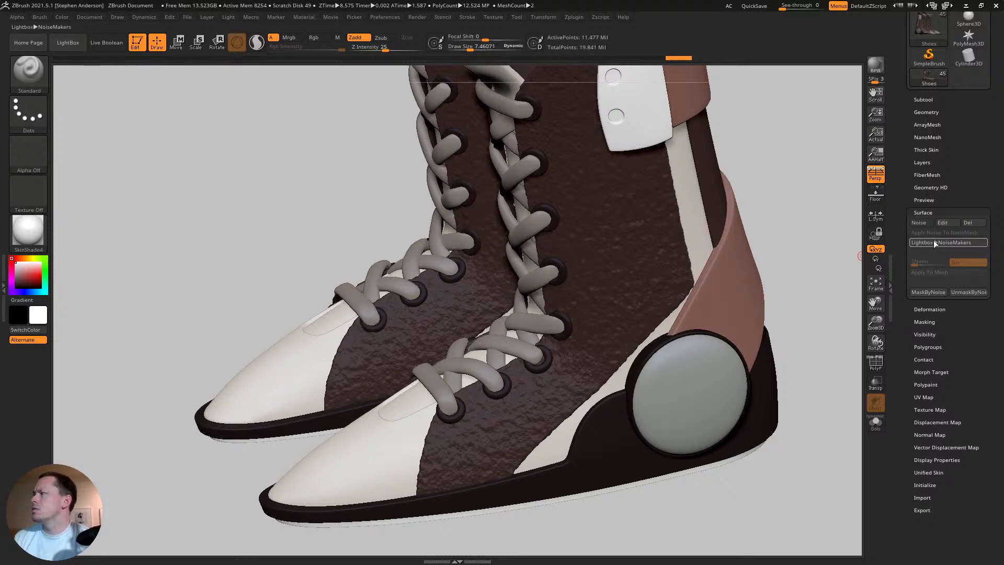
{"action": "key", "text": "ctrl"}
{"action": "left_click", "coordinate": [791, 293], "text": "ctrl"}
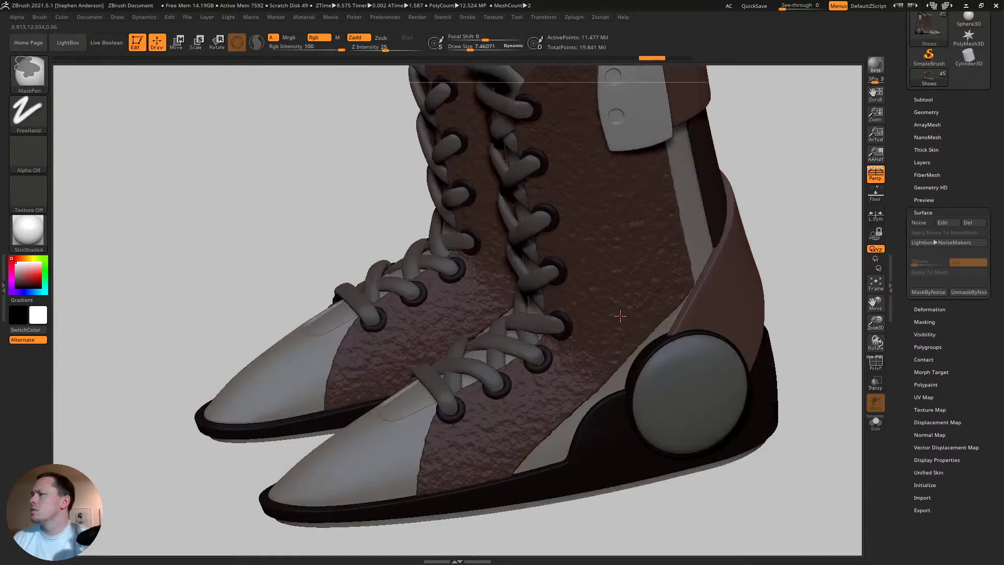
- Isolate the brown leather panels again, including their rims and inner faces
{"action": "key", "text": "ctrl+shift"}
{"action": "left_click", "coordinate": [632, 304], "text": "ctrl+shift"}
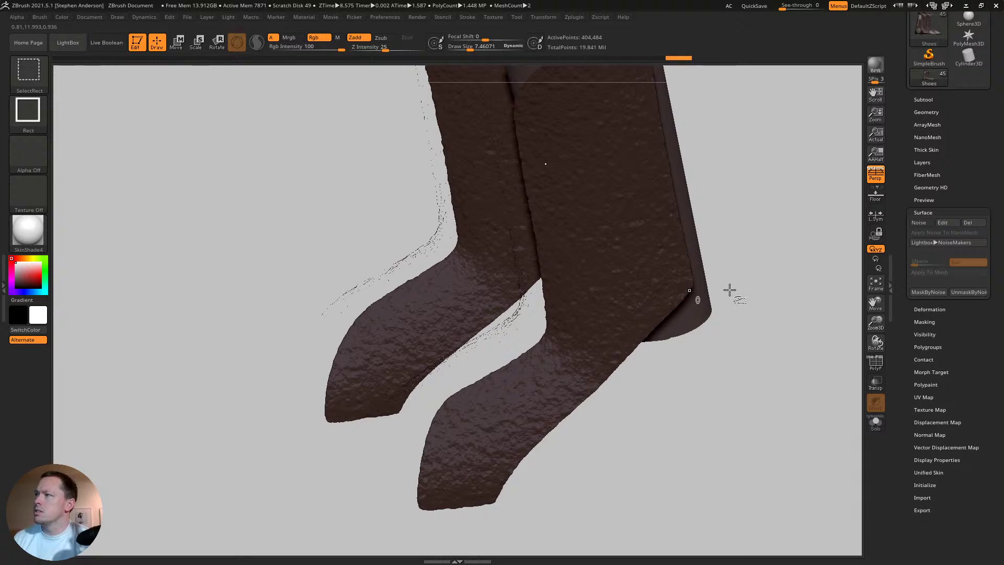
{"action": "left_click", "coordinate": [761, 271], "text": "ctrl+shift"}
{"action": "left_click_drag", "start_coordinate": [757, 240], "coordinate": [763, 230]}
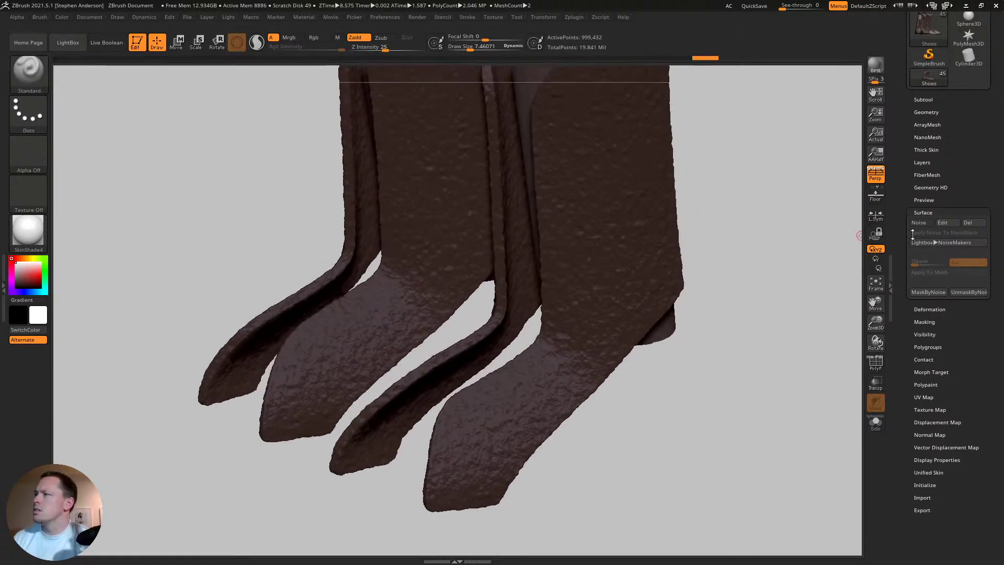
- Mask the isolated leather panels by the surface noise and show the whole shoes again
{"action": "left_click", "coordinate": [928, 292]}
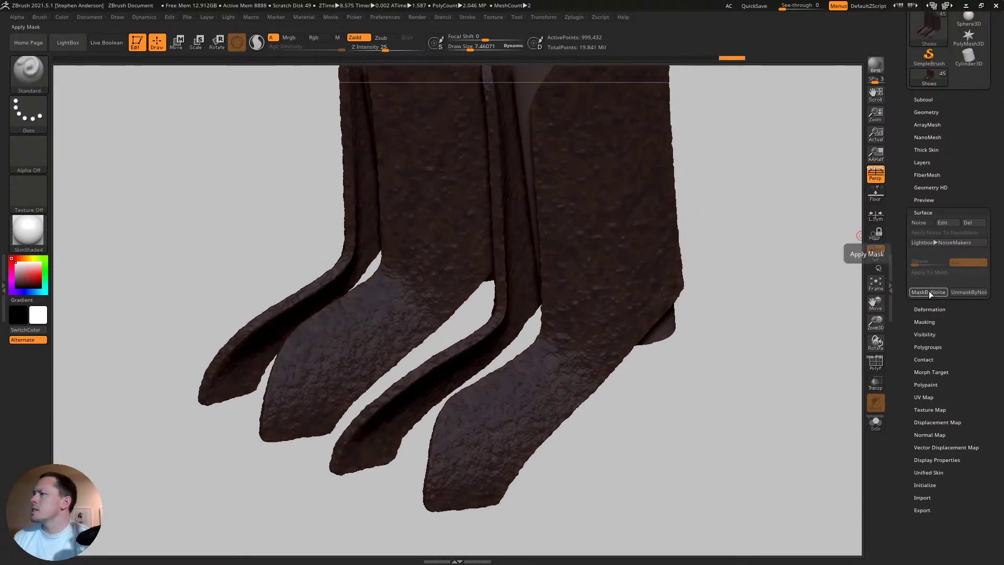
{"action": "mouse_move", "coordinate": [722, 296]}
{"action": "left_mouse_down"}
{"action": "mouse_move", "coordinate": [727, 267]}
{"action": "mouse_move", "coordinate": [722, 282]}
{"action": "mouse_move", "coordinate": [742, 289]}
{"action": "left_mouse_up"}
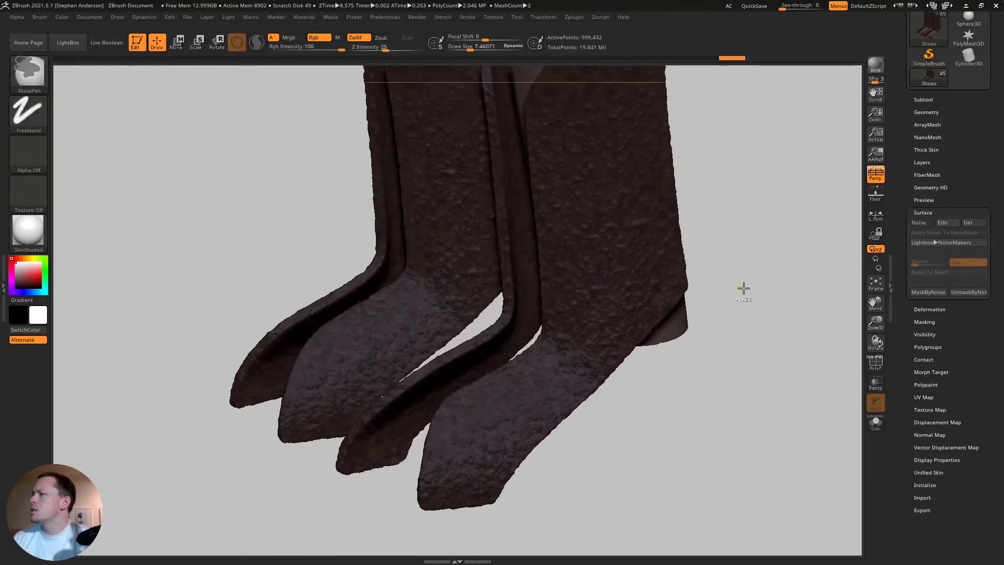
{"action": "left_click", "coordinate": [437, 411], "text": "ctrl+shift"}
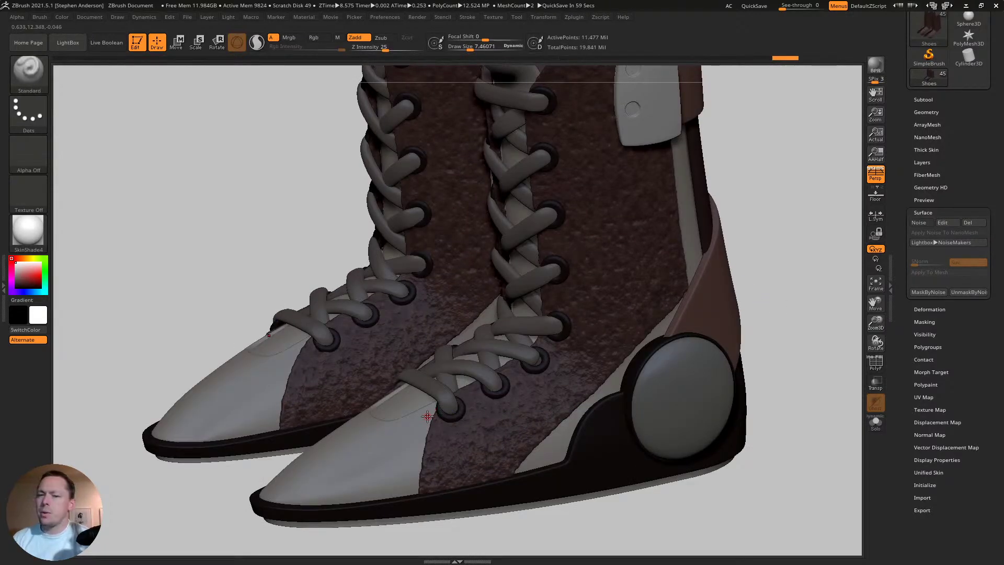
- Switch to the MaskPen brush for masking the boots
{"action": "key", "text": "b"}
{"action": "key", "text": "m"}
{"action": "key", "text": "p"}
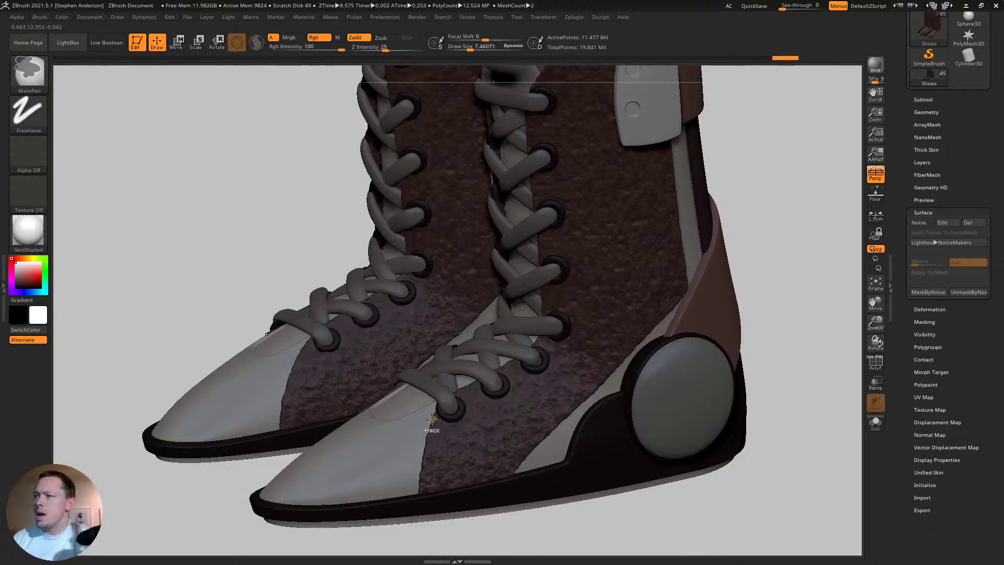
- Try reshaping the leather edge beside the toe cap with the Move brush at a draw size of about 25, and undo it
{"action": "scroll", "coordinate": [462, 444], "scroll_direction": "up", "scroll_amount": 3}
{"action": "scroll", "coordinate": [462, 443], "scroll_direction": "up", "scroll_amount": 2}
{"action": "key", "text": "b"}
{"action": "key", "text": "m"}
{"action": "key", "text": "v"}
{"action": "key", "text": "s"}
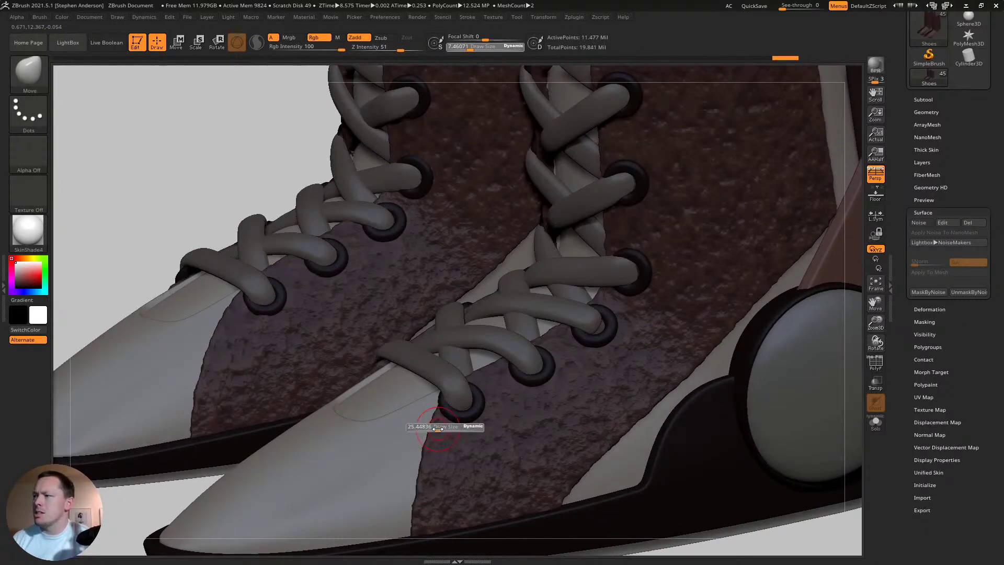
{"action": "mouse_move", "coordinate": [419, 423]}
{"action": "left_mouse_down"}
{"action": "mouse_move", "coordinate": [436, 423]}
{"action": "mouse_move", "coordinate": [418, 427]}
{"action": "left_mouse_up"}
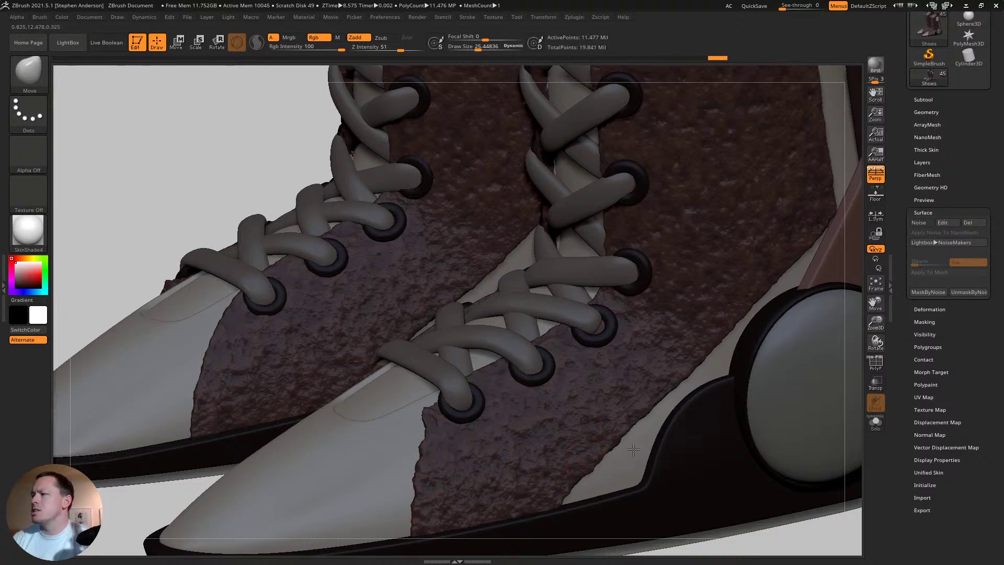
{"action": "key", "text": "ctrl+z"}
{"action": "key", "text": "ctrl+z"}
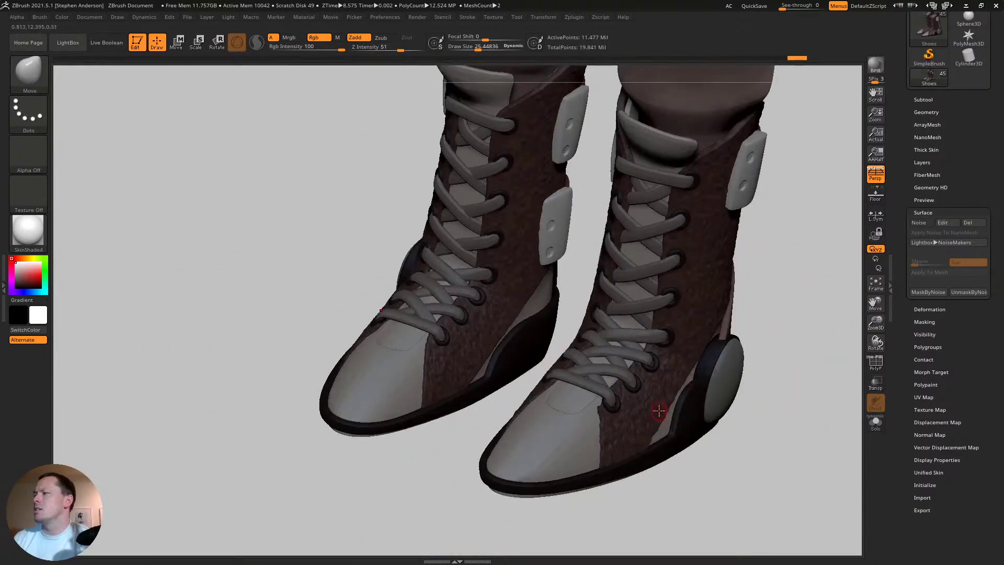
- Isolate the brown leather panels of both boots and invert their mask
{"action": "scroll", "coordinate": [659, 411], "scroll_direction": "up", "scroll_amount": 5}
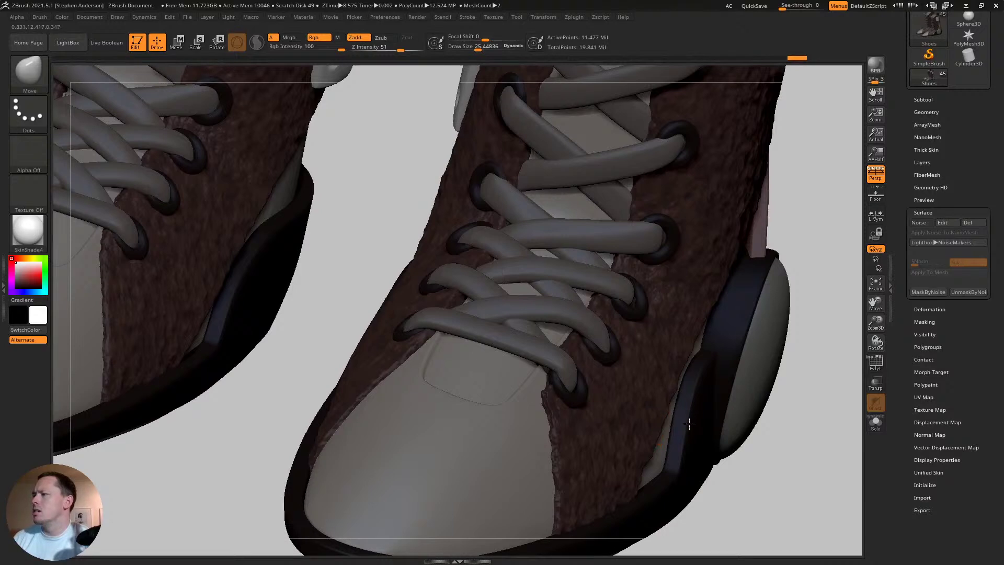
{"action": "key", "text": "ctrl"}
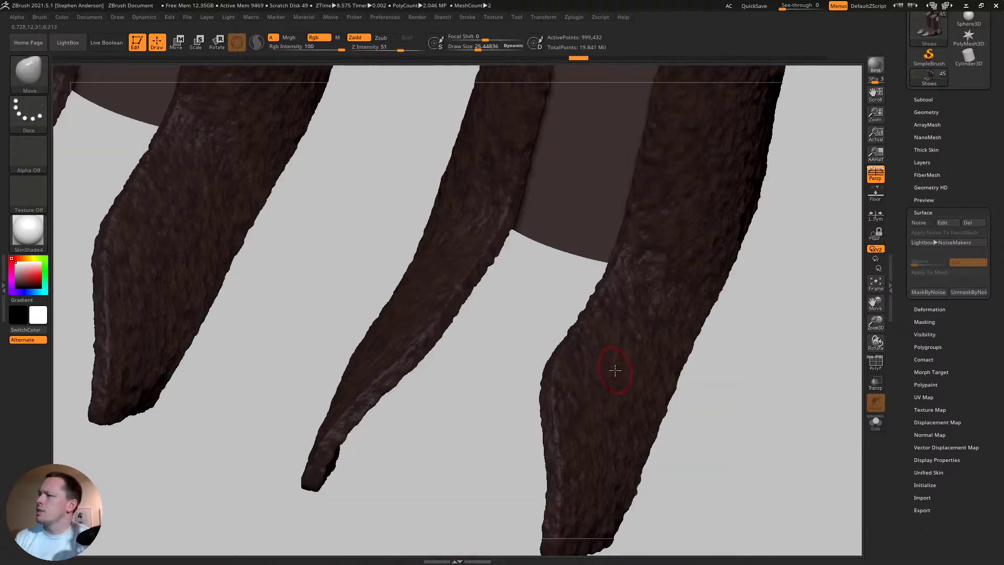
{"action": "left_click_drag", "start_coordinate": [612, 370], "coordinate": [711, 468]}
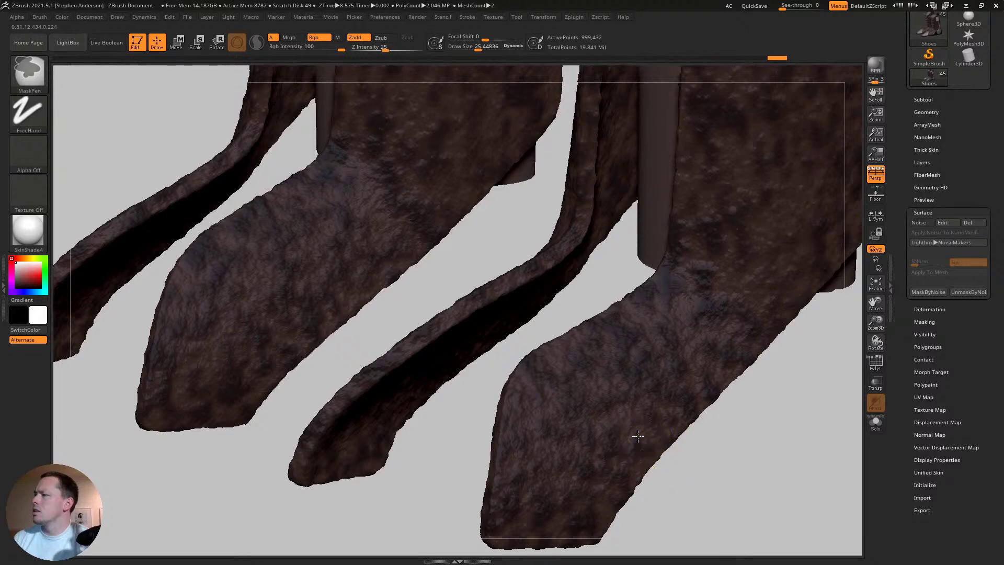
{"action": "left_click", "coordinate": [704, 467], "text": "ctrl"}
{"action": "right_click_drag", "start_coordinate": [603, 417], "coordinate": [508, 417]}
- Try the Move brush on the isolated leather at a draw size of about 63, undo the attempt, and invert the mask
{"action": "key", "text": "s"}
{"action": "left_click_drag", "start_coordinate": [508, 417], "coordinate": [518, 418]}
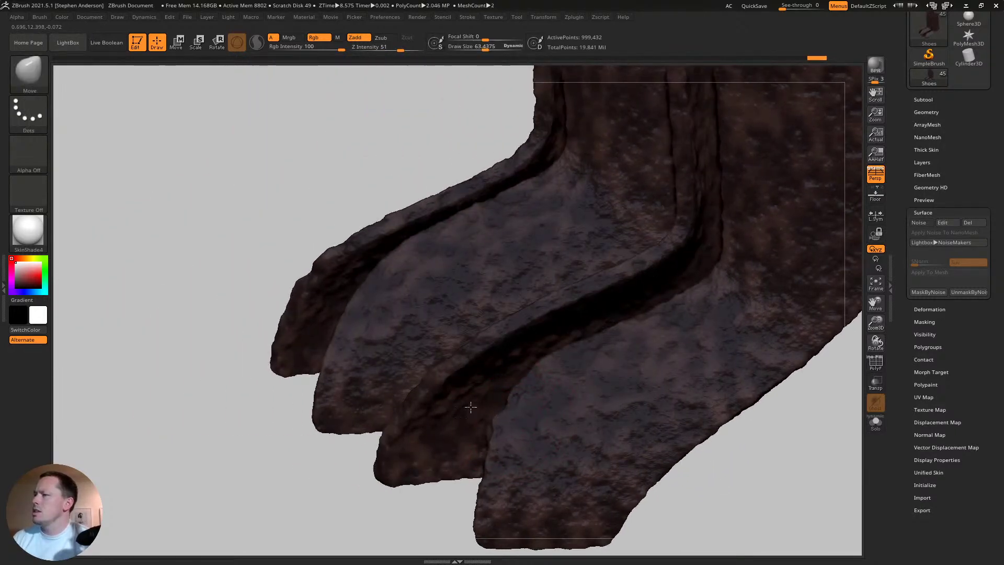
{"action": "right_click_drag", "start_coordinate": [520, 350], "coordinate": [557, 358]}
{"action": "key", "text": "ctrl+z"}
{"action": "key", "text": "ctrl+z"}
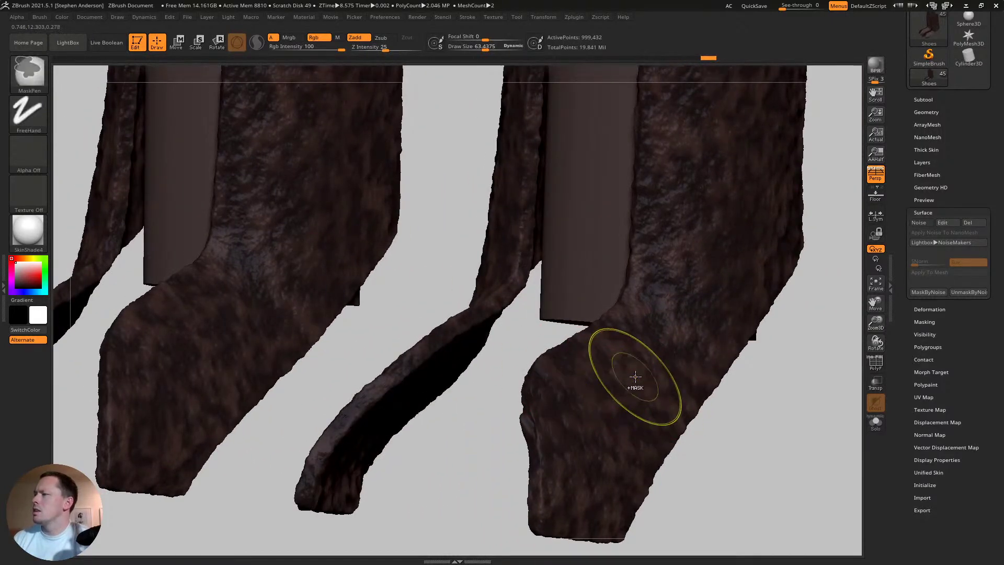
{"action": "right_click_drag", "start_coordinate": [605, 452], "coordinate": [702, 407]}
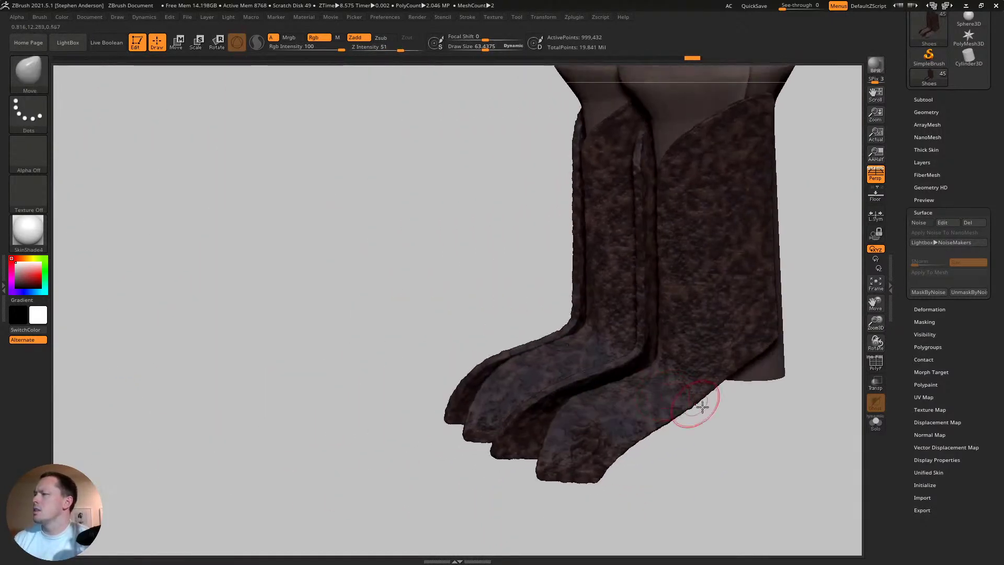
{"action": "left_click", "coordinate": [739, 442], "text": "ctrl"}
- Undo the leather edits back to the state where the surface noise is active but not applied to the mesh
{"action": "key", "text": "ctrl+z"}
{"action": "key", "text": "ctrl+z"}
{"action": "key", "text": "ctrl+z"}
{"action": "key", "text": "ctrl+z"}
{"action": "key", "text": "ctrl+z"}
{"action": "key", "text": "ctrl+z"}
{"action": "key", "text": "ctrl+z"}
{"action": "key", "text": "ctrl+z"}
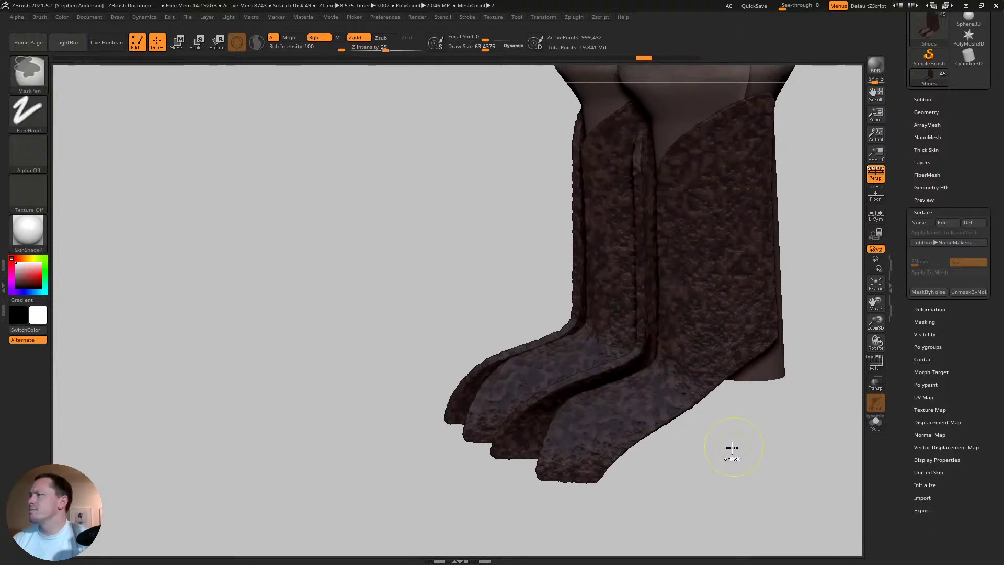
{"action": "key", "text": "ctrl+z"}
{"action": "key", "text": "ctrl+z"}
{"action": "key", "text": "ctrl+z"}
{"action": "key", "text": "ctrl+z"}
{"action": "key", "text": "ctrl+z"}
{"action": "key", "text": "ctrl+z"}
{"action": "key", "text": "ctrl+z"}
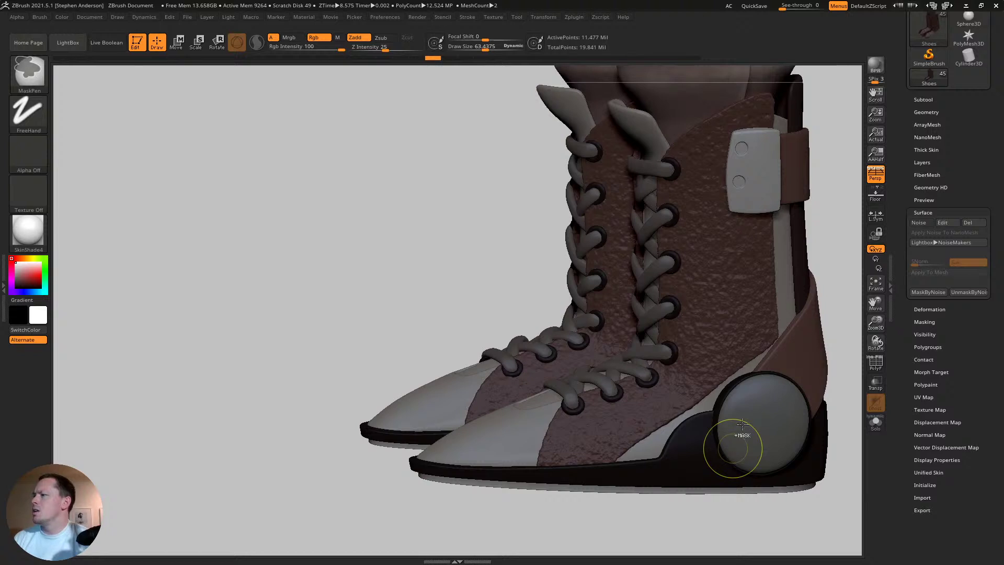
{"action": "key", "text": "ctrl+z"}
{"action": "key", "text": "ctrl+z"}
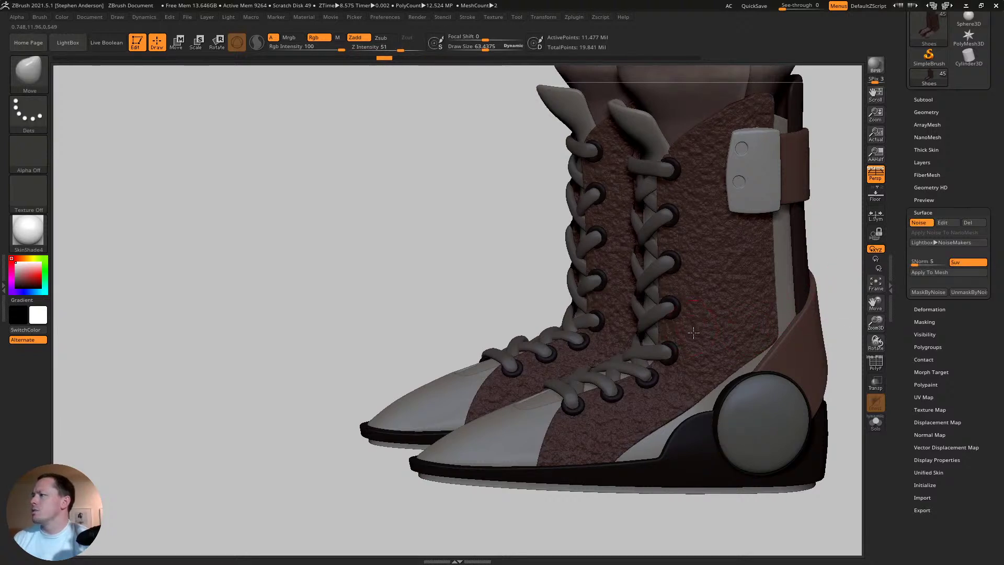
- Switch to the Standard brush, hide the mask display, and sample the off-white colour of the toe cap
{"action": "right_click_drag", "start_coordinate": [694, 333], "coordinate": [733, 339]}
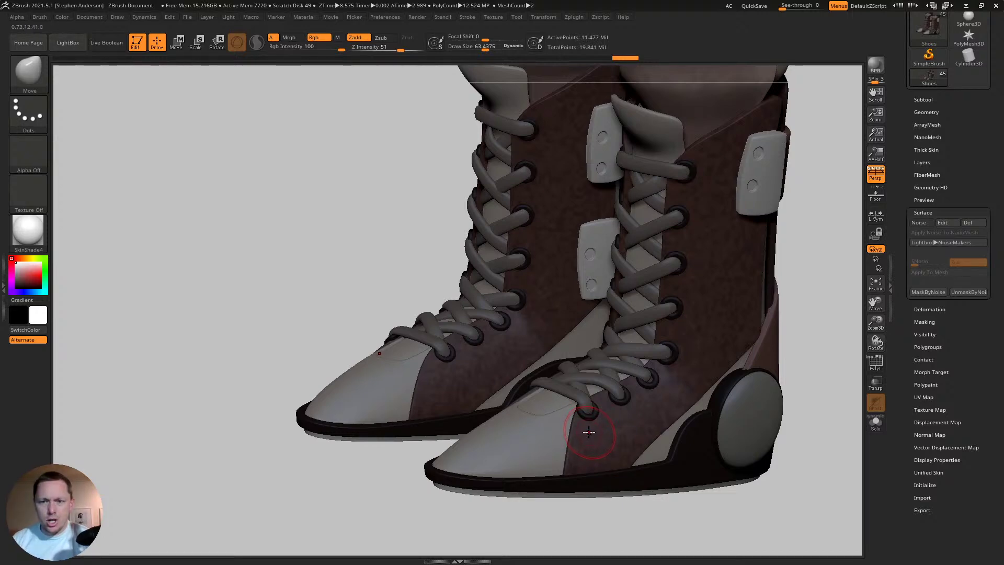
{"action": "key", "text": "b"}
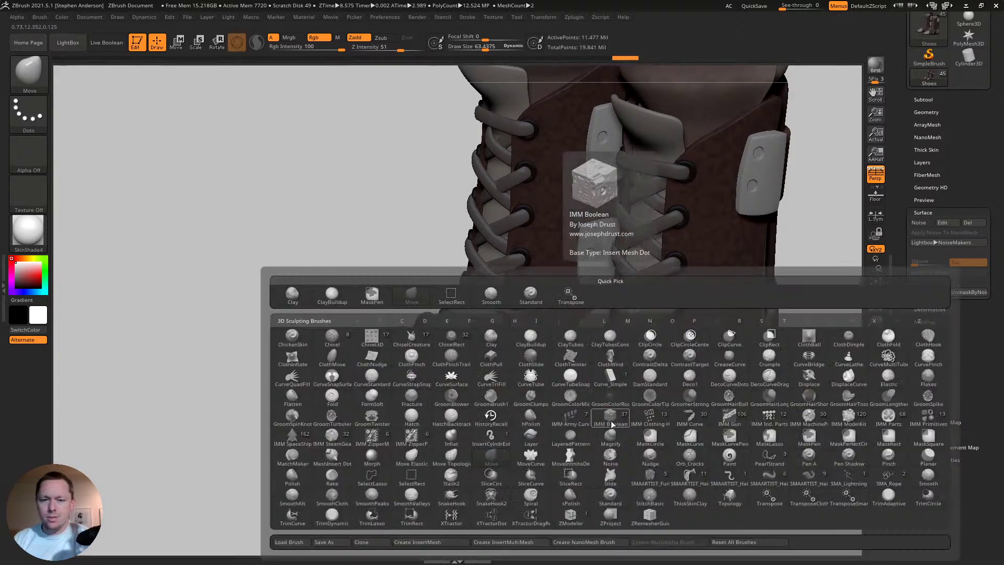
{"action": "key", "text": "s"}
{"action": "key", "text": "t"}
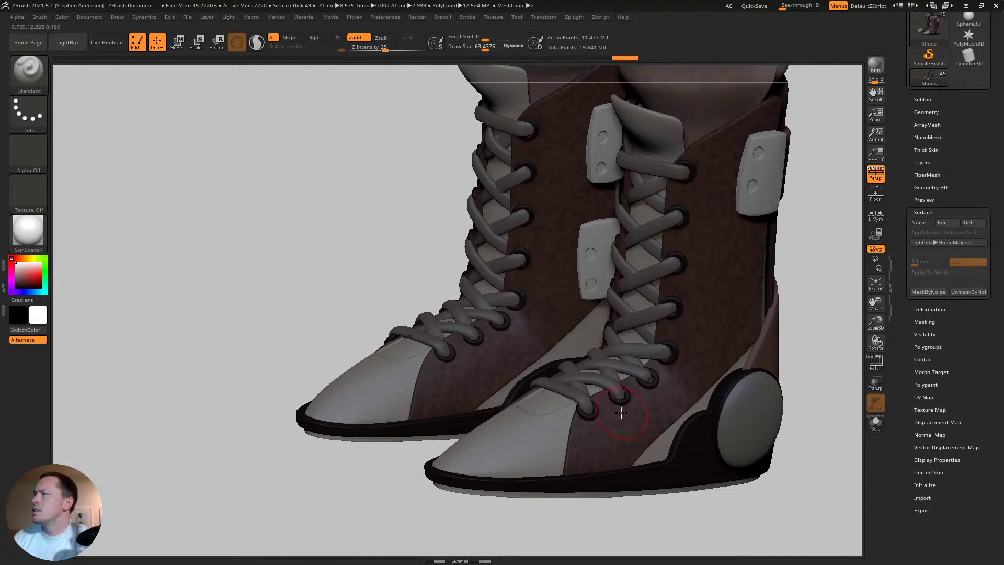
{"action": "key", "text": "ctrl+h"}
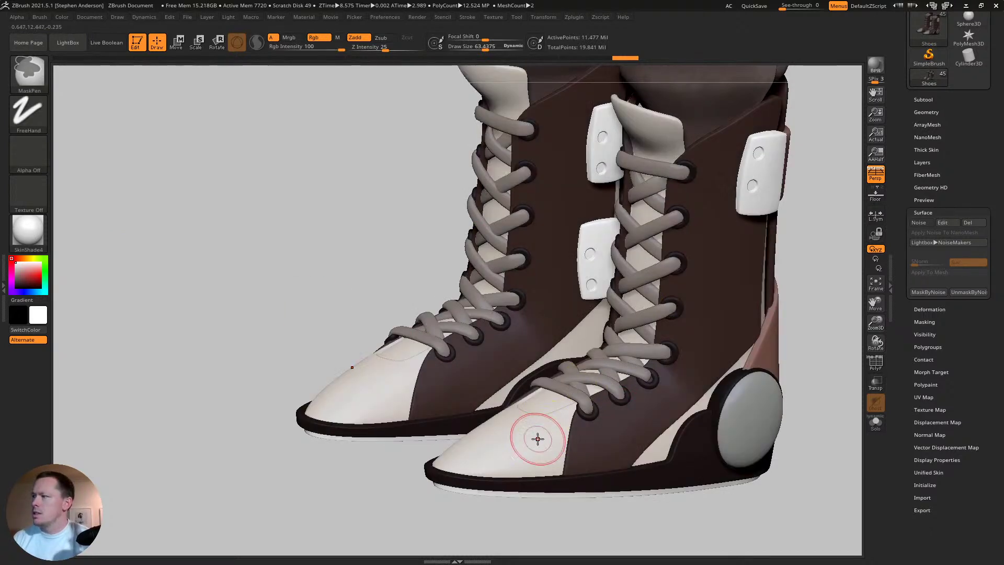
{"action": "key", "text": "c"}
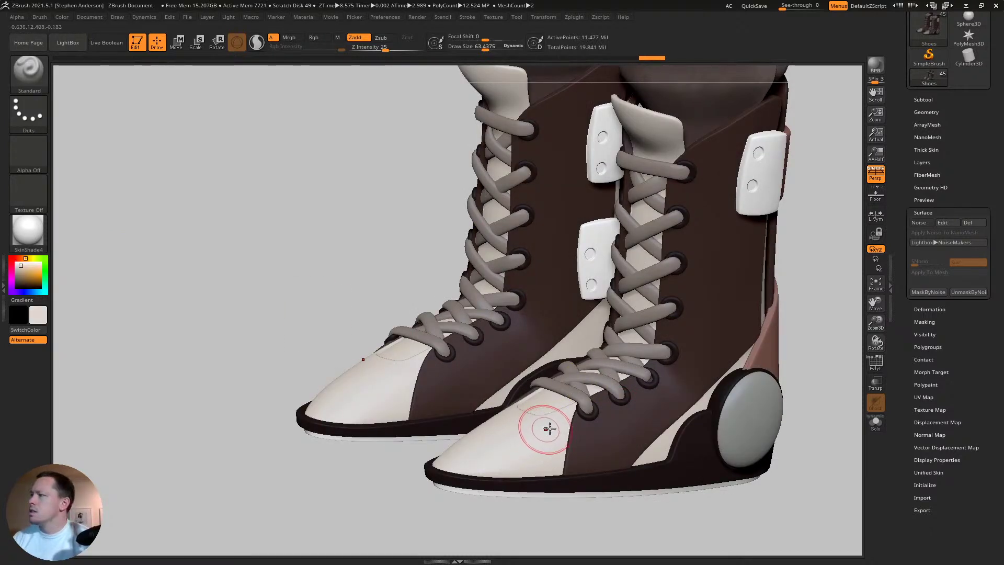
- Give the Standard brush the Color Spray stroke with colour intensity variance 0, and assign Alpha 08
{"action": "left_click", "coordinate": [18, 114]}
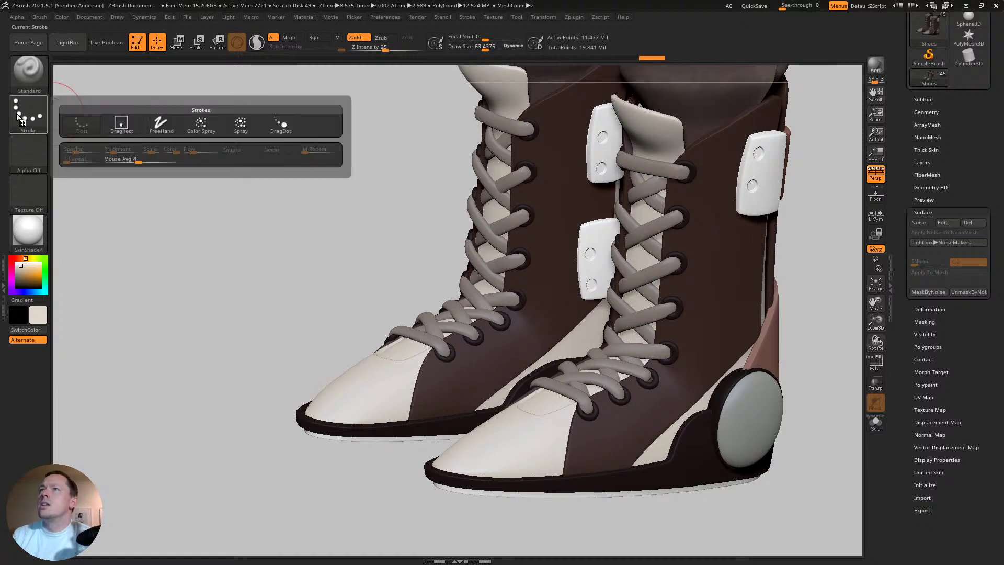
{"action": "left_click", "coordinate": [21, 113]}
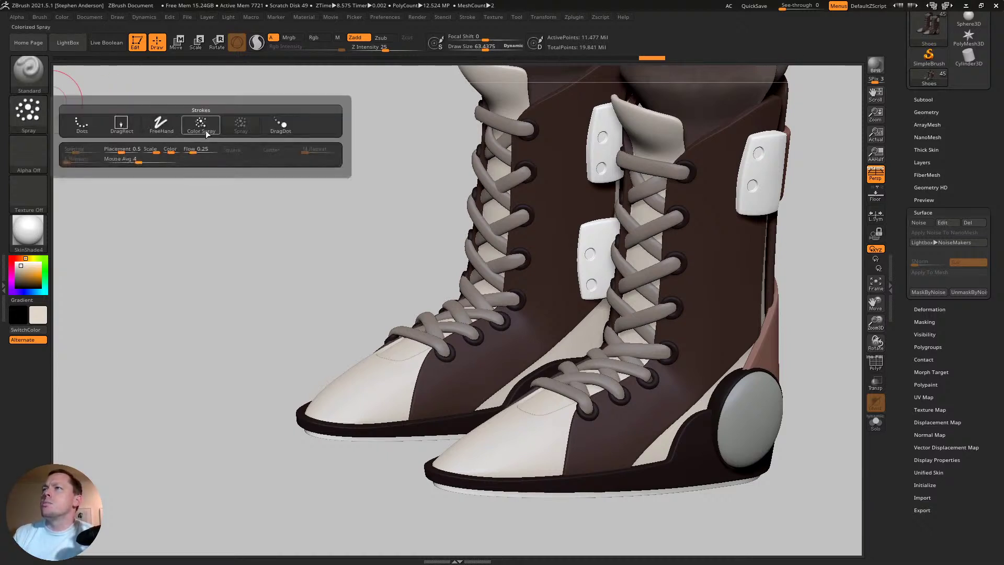
{"action": "left_click", "coordinate": [200, 125]}
{"action": "left_click", "coordinate": [33, 116]}
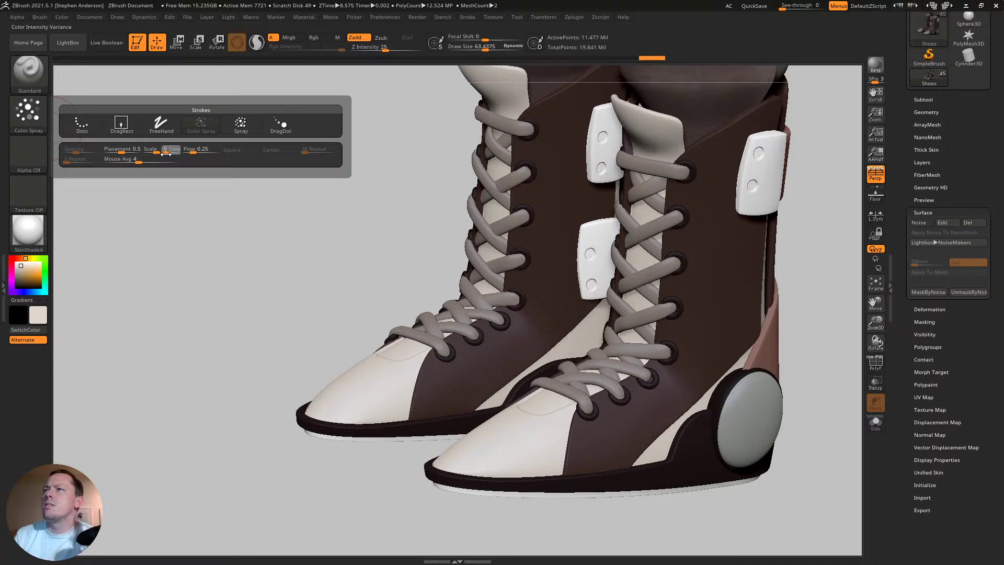
{"action": "left_click", "coordinate": [28, 113]}
{"action": "left_click", "coordinate": [20, 149]}
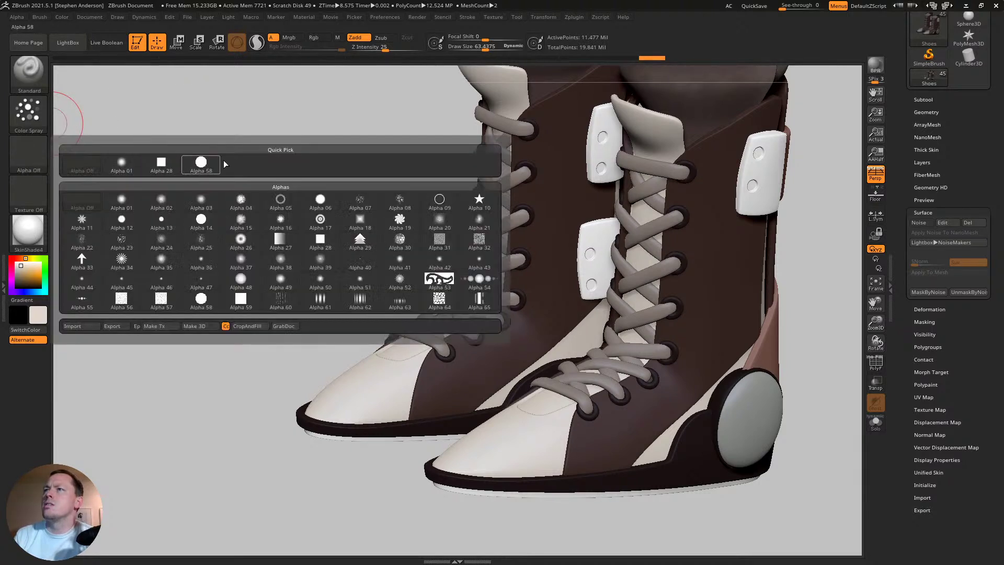
{"action": "left_click", "coordinate": [401, 200]}
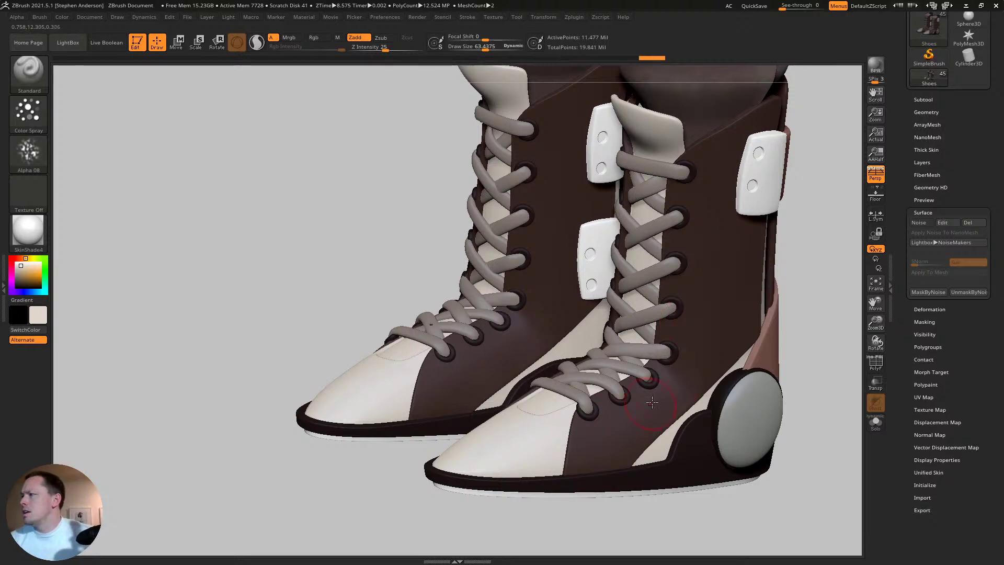
- Limit the brush to RGB colour without sculpting and spray off-white wear on the lower leather behind the nearer boot's toe cap
{"action": "key", "text": "ctrl"}
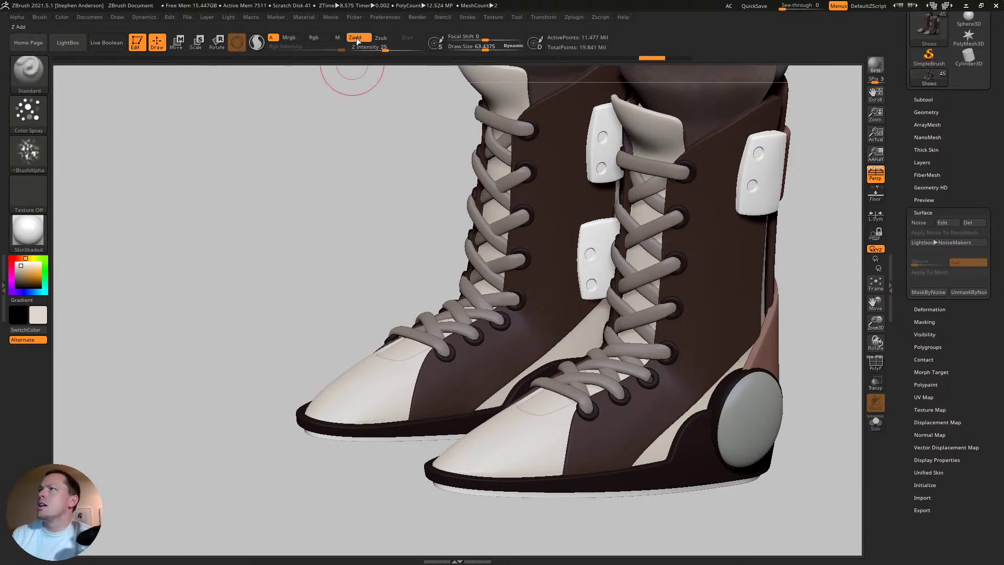
{"action": "left_click", "coordinate": [313, 38]}
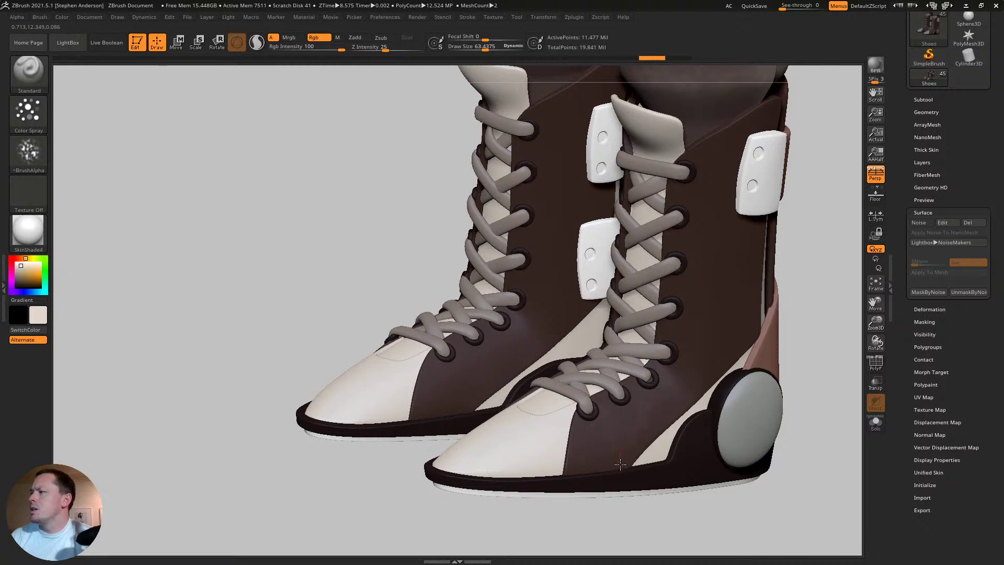
{"action": "left_click_drag", "start_coordinate": [583, 450], "coordinate": [601, 456]}
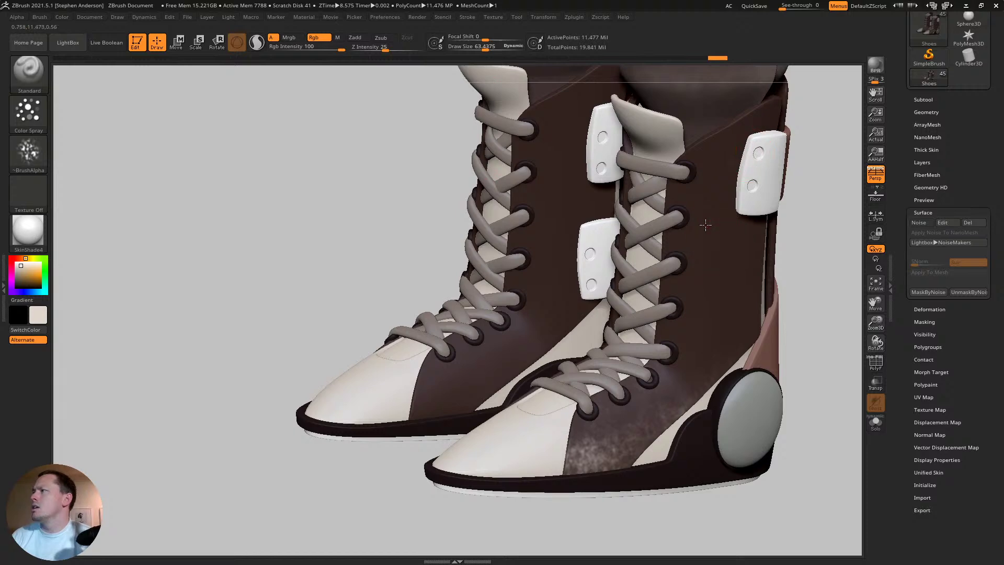
{"action": "right_click_drag", "start_coordinate": [704, 224], "coordinate": [763, 370]}
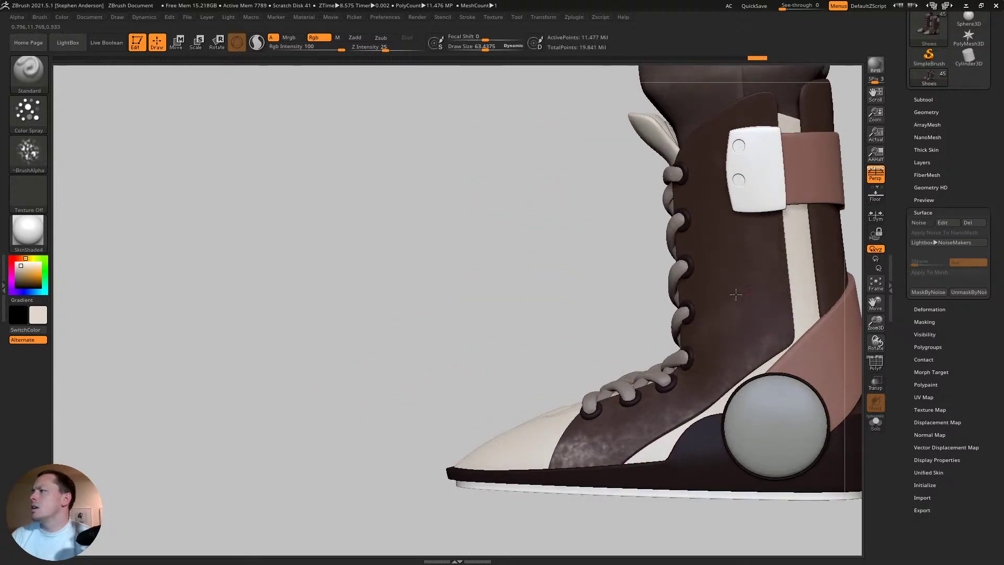
- Enlarge the draw size to about 187 and lightly spray off-white over the leather panels of both boots
{"action": "key", "text": "s"}
{"action": "left_click_drag", "start_coordinate": [718, 299], "coordinate": [728, 299]}
{"action": "mouse_move", "coordinate": [708, 271]}
{"action": "right_mouse_down"}
{"action": "mouse_move", "coordinate": [701, 299]}
{"action": "mouse_move", "coordinate": [691, 219]}
{"action": "mouse_move", "coordinate": [727, 283]}
{"action": "right_mouse_up"}
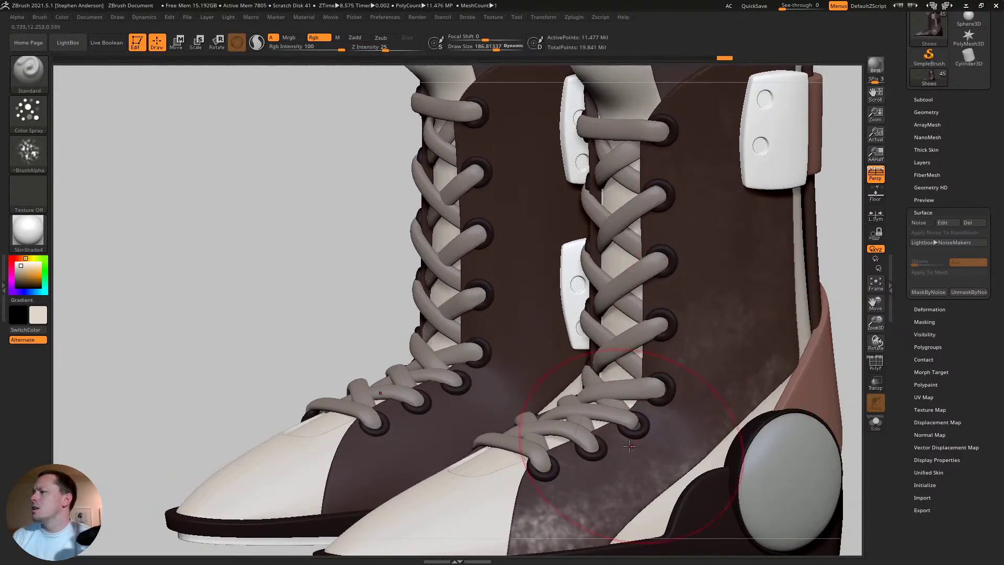
{"action": "right_click_drag", "start_coordinate": [743, 340], "coordinate": [637, 386], "text": "ctrl"}
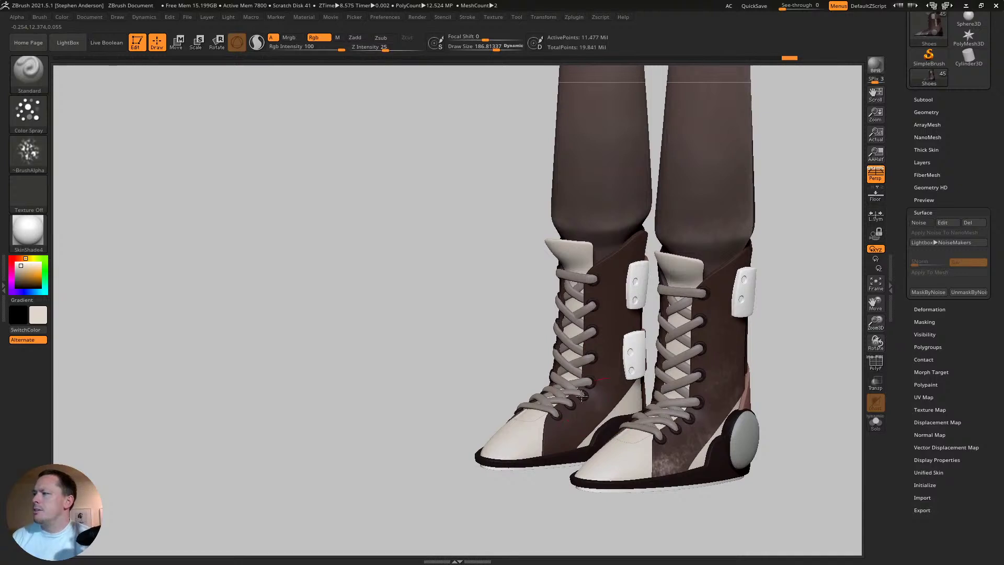
{"action": "left_click_drag", "start_coordinate": [647, 291], "coordinate": [646, 268]}
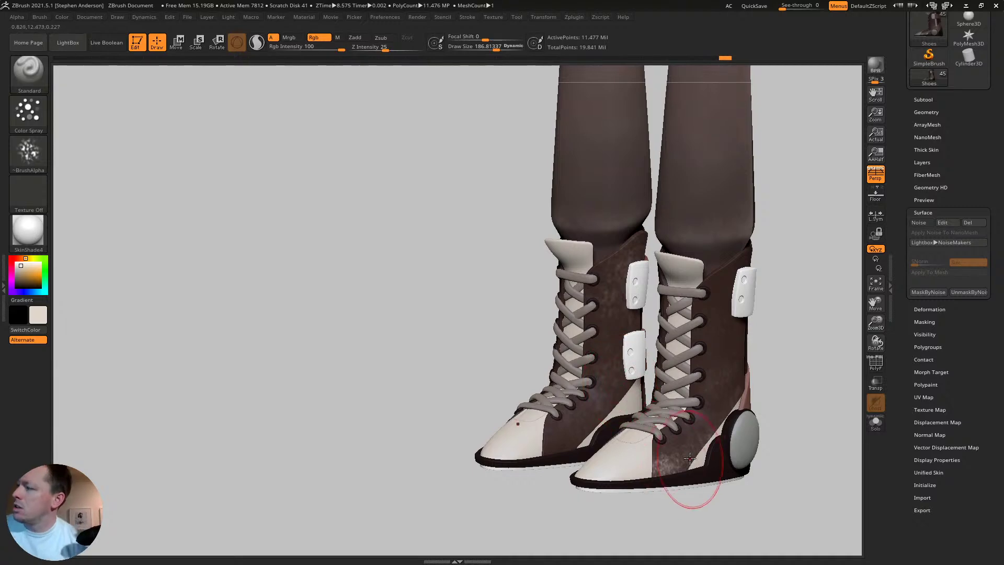
- Reduce the draw size to about 17 and spray off-white along the leather edge bordering the farther boot's toe cap
{"action": "mouse_move", "coordinate": [639, 400]}
{"action": "right_mouse_down"}
{"action": "mouse_move", "coordinate": [625, 410]}
{"action": "mouse_move", "coordinate": [625, 440]}
{"action": "mouse_move", "coordinate": [607, 366]}
{"action": "mouse_move", "coordinate": [596, 377]}
{"action": "right_mouse_up"}
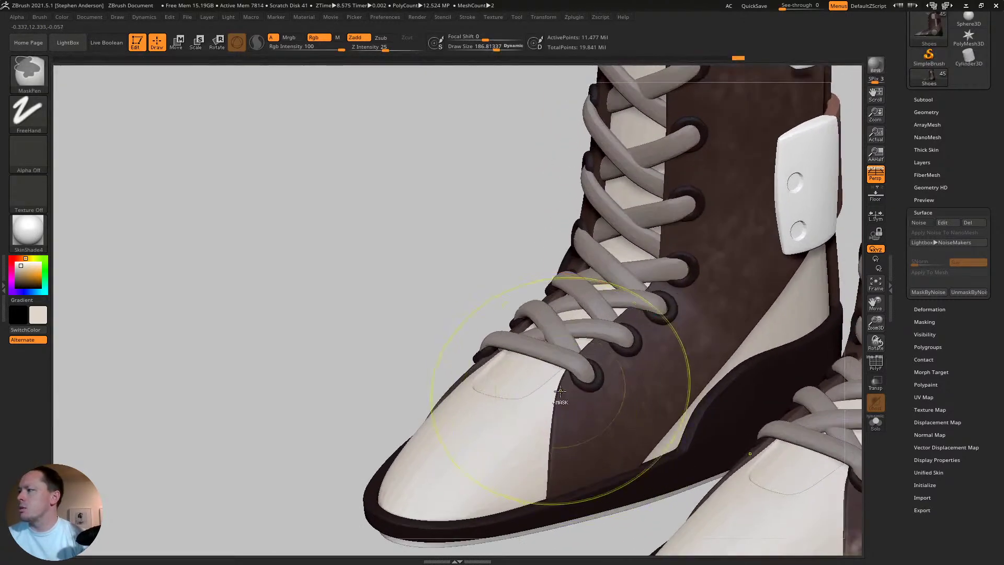
{"action": "key", "text": "s"}
{"action": "left_click_drag", "start_coordinate": [558, 408], "coordinate": [548, 409]}
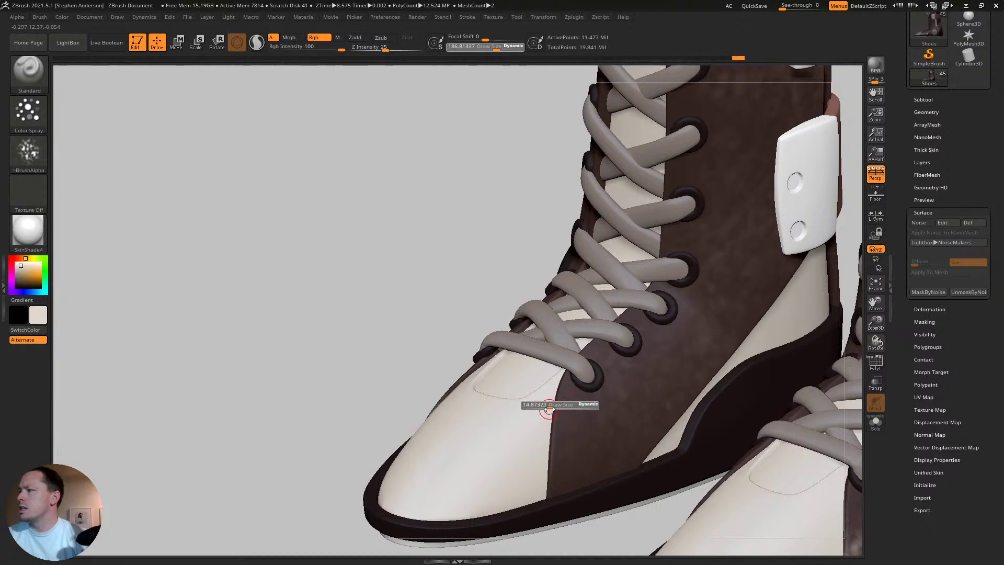
{"action": "left_click_drag", "start_coordinate": [567, 373], "coordinate": [555, 423]}
{"action": "key", "text": "ctrl"}
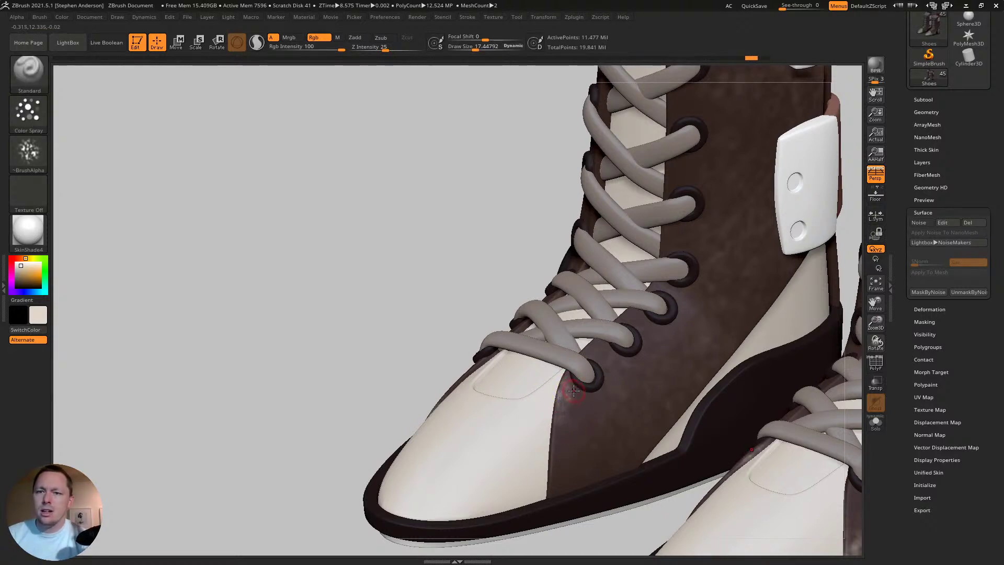
{"action": "key", "text": "ctrl"}
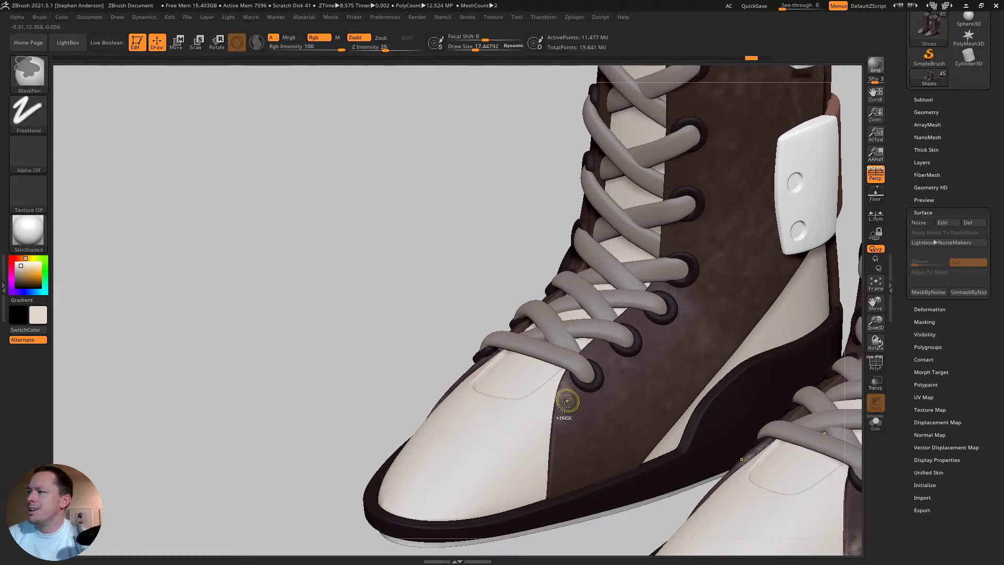
- Refine the edge wear with a draw size of about 13, spraying the leather borders on both sides of the toe cap
{"action": "key", "text": "s"}
{"action": "left_click_drag", "start_coordinate": [566, 400], "coordinate": [562, 400]}
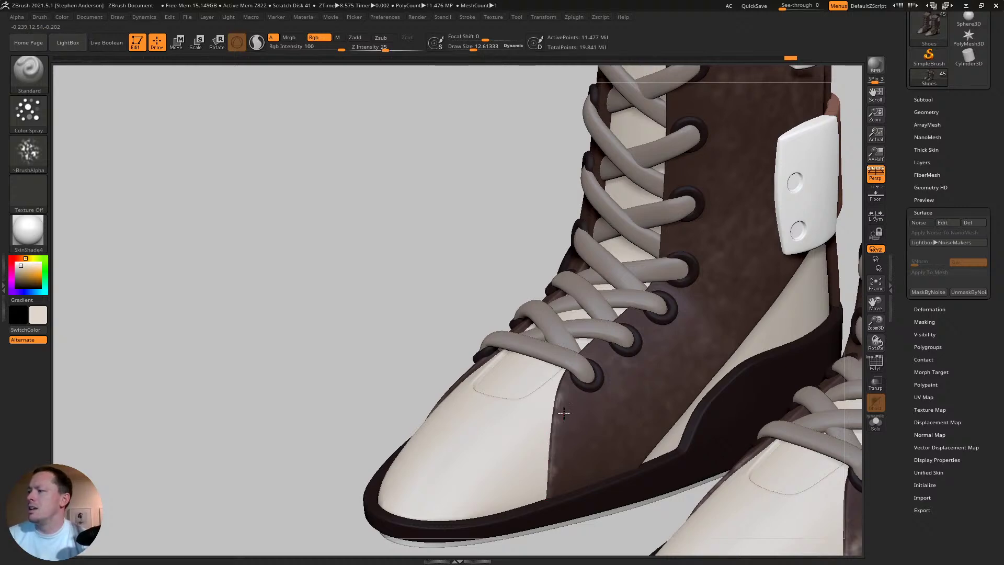
{"action": "right_click_drag", "start_coordinate": [574, 369], "coordinate": [599, 329]}
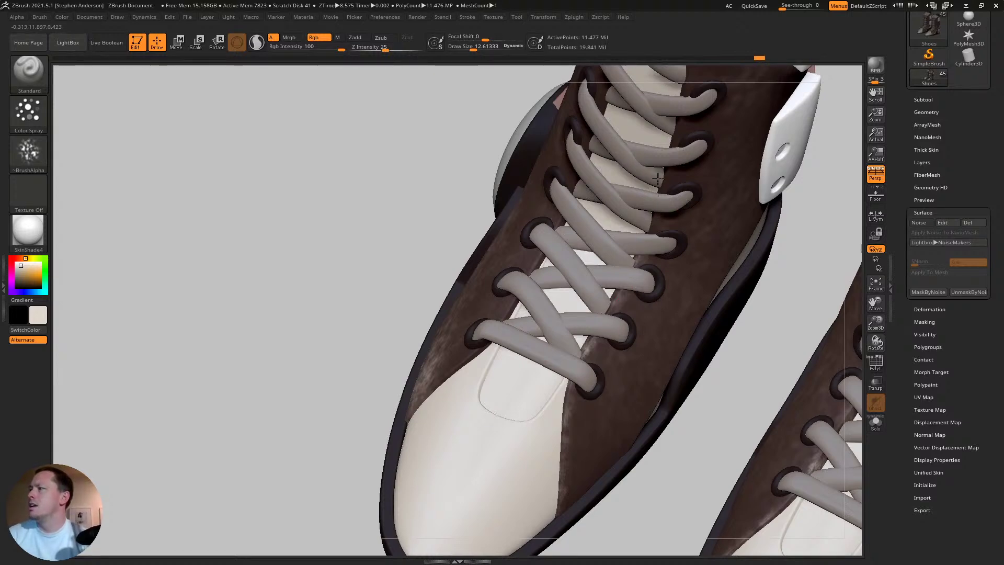
- Spray off-white wear along the rear edge and lower corner of the nearer boot's side leather panel, beside the cream strip
{"action": "right_click_drag", "start_coordinate": [658, 179], "coordinate": [594, 425]}
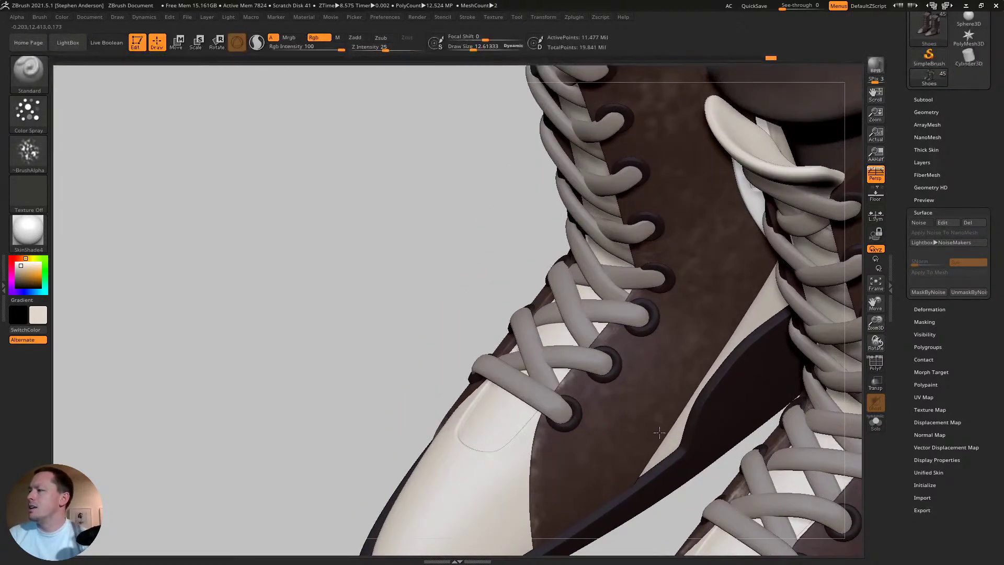
{"action": "right_click_drag", "start_coordinate": [641, 474], "coordinate": [623, 361]}
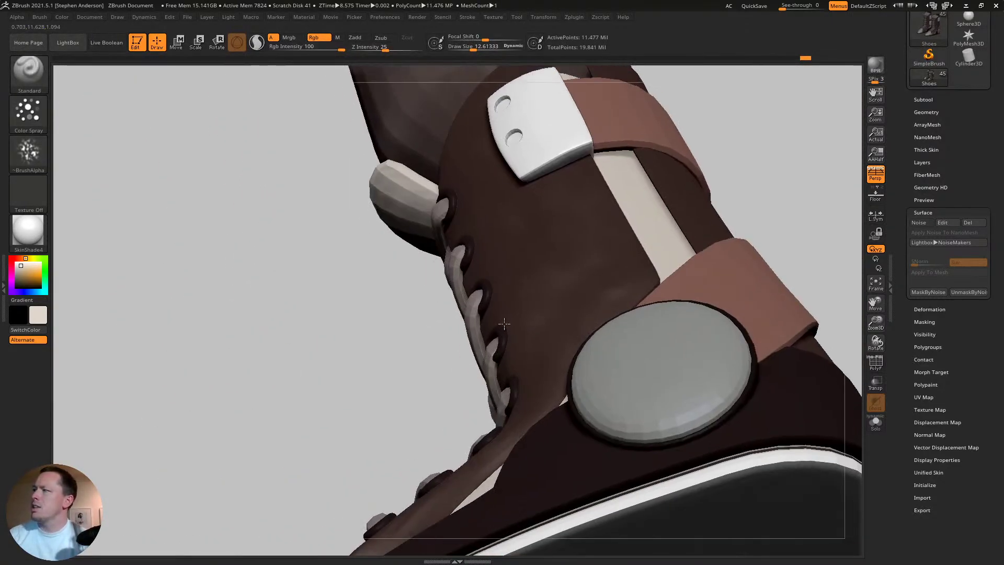
{"action": "right_click_drag", "start_coordinate": [602, 112], "coordinate": [627, 131]}
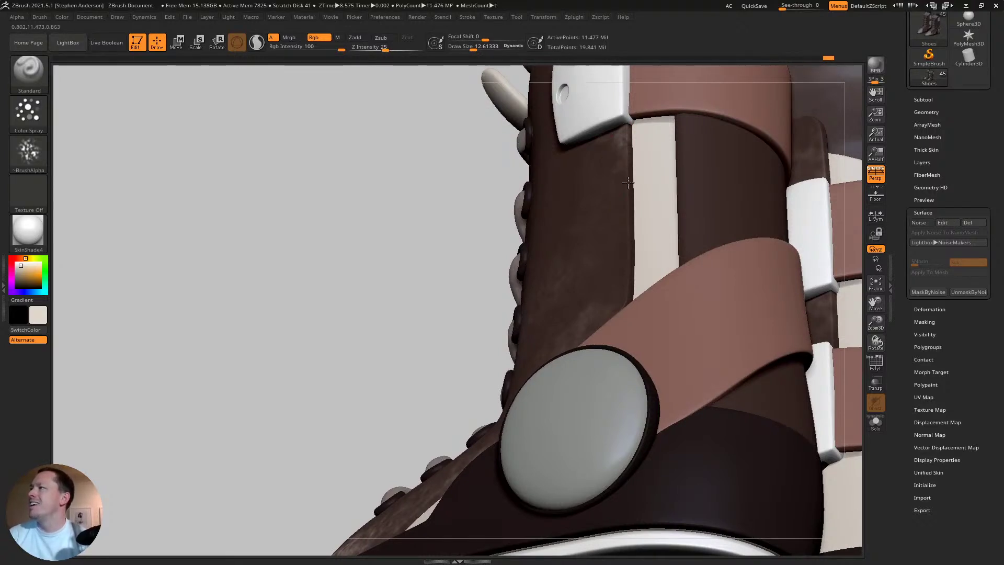
{"action": "mouse_move", "coordinate": [627, 171]}
{"action": "left_mouse_down"}
{"action": "mouse_move", "coordinate": [628, 190]}
{"action": "mouse_move", "coordinate": [623, 128]}
{"action": "left_mouse_up"}
{"action": "left_click_drag", "start_coordinate": [632, 188], "coordinate": [625, 311]}
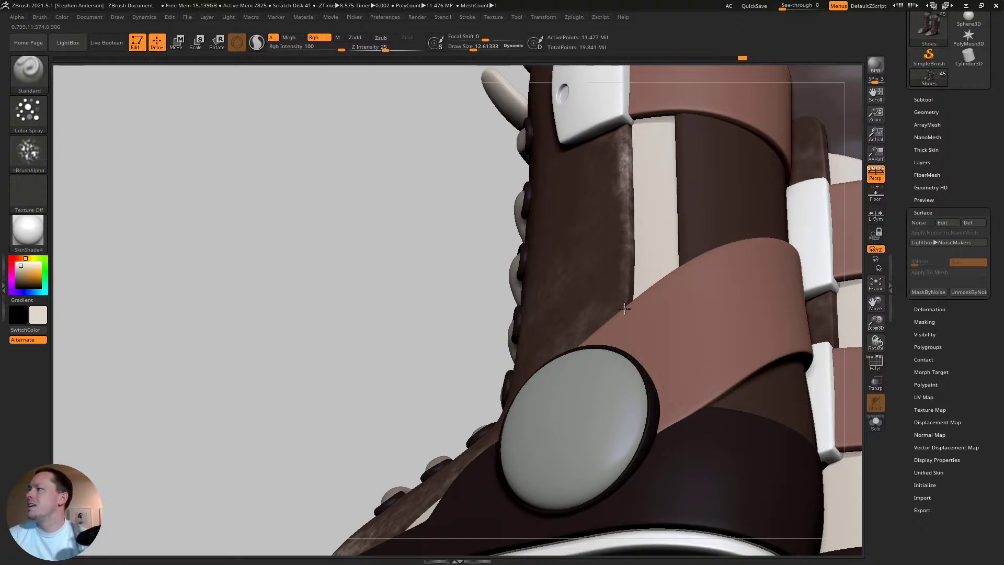
{"action": "right_click_drag", "start_coordinate": [625, 311], "coordinate": [624, 291]}
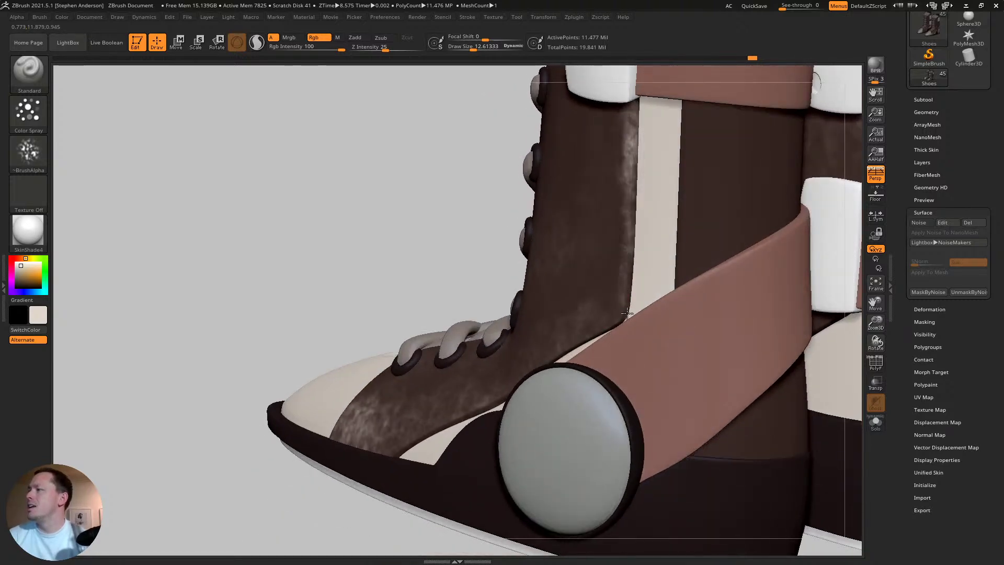
{"action": "left_click_drag", "start_coordinate": [627, 313], "coordinate": [542, 361]}
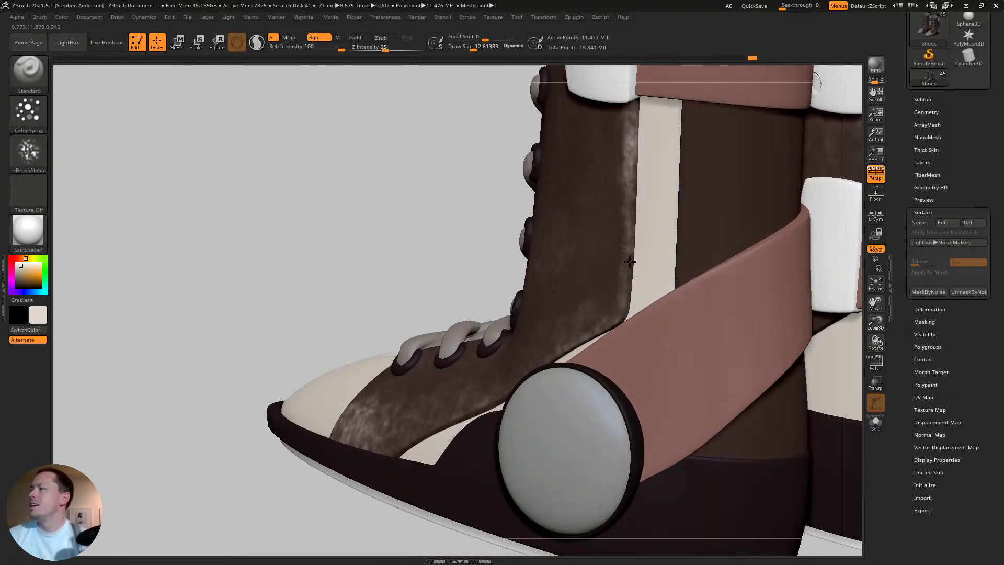
{"action": "mouse_move", "coordinate": [630, 261]}
{"action": "left_mouse_down"}
{"action": "mouse_move", "coordinate": [621, 248]}
{"action": "mouse_move", "coordinate": [629, 312]}
{"action": "left_mouse_up"}
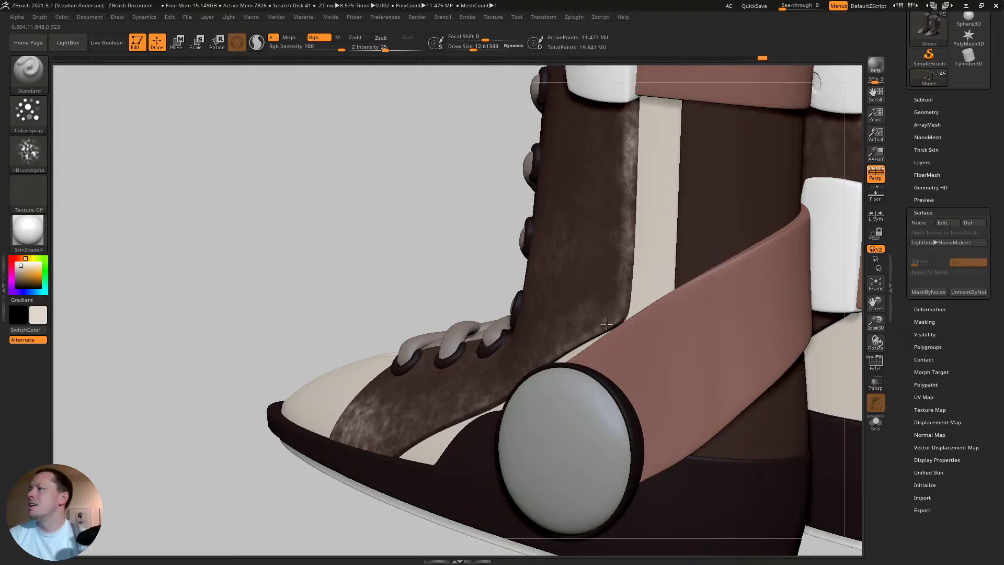
{"action": "right_click_drag", "start_coordinate": [593, 310], "coordinate": [633, 242]}
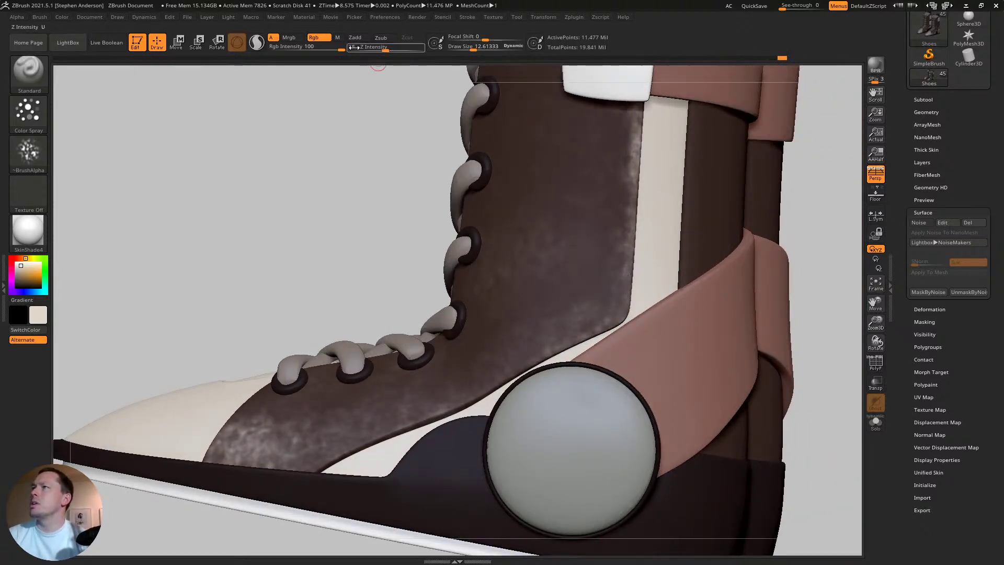
- Set the brush to Zsub with Z Intensity 10 and spray carved off-white wear along the side panel's rear edge and lower corner
{"action": "mouse_move", "coordinate": [386, 56]}
{"action": "left_click_drag", "start_coordinate": [385, 50], "coordinate": [374, 52]}
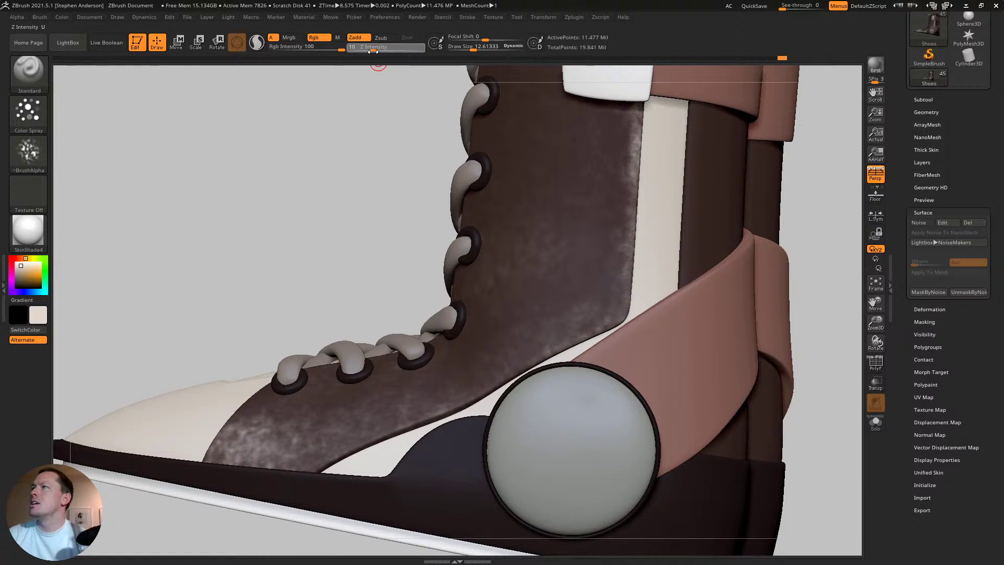
{"action": "left_click", "coordinate": [385, 37]}
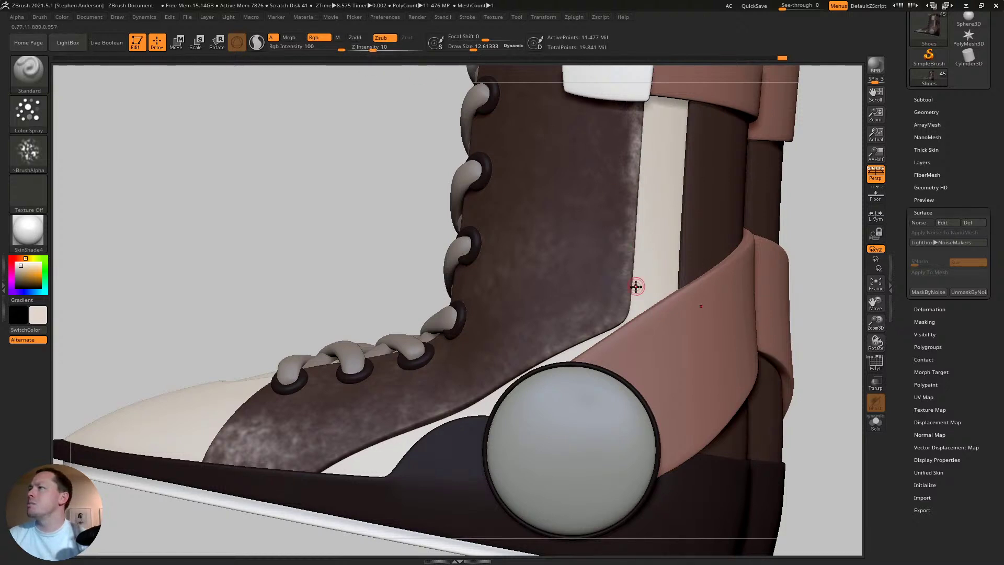
{"action": "left_click_drag", "start_coordinate": [627, 296], "coordinate": [630, 282]}
{"action": "right_click_drag", "start_coordinate": [701, 287], "coordinate": [644, 288]}
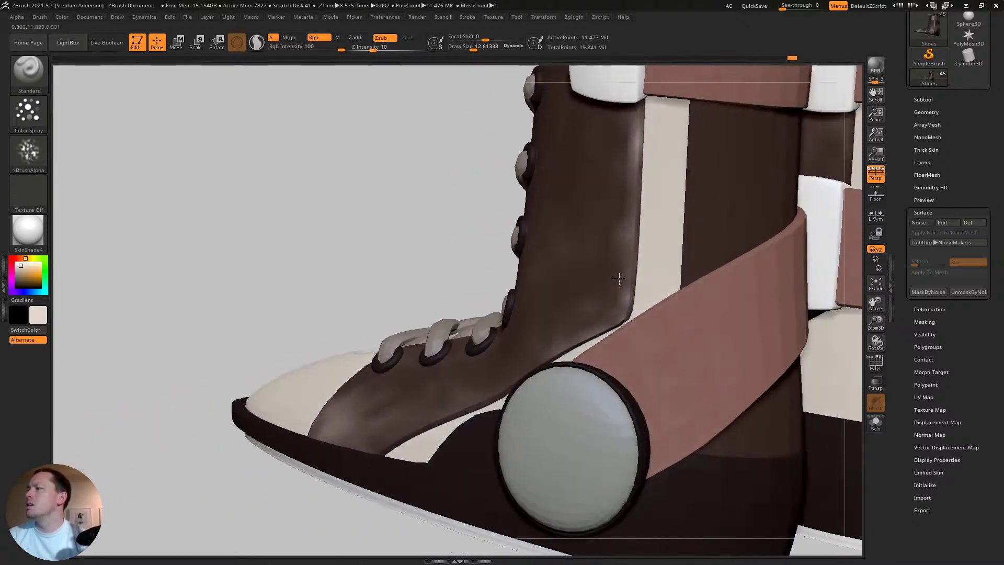
{"action": "left_click_drag", "start_coordinate": [630, 300], "coordinate": [632, 105]}
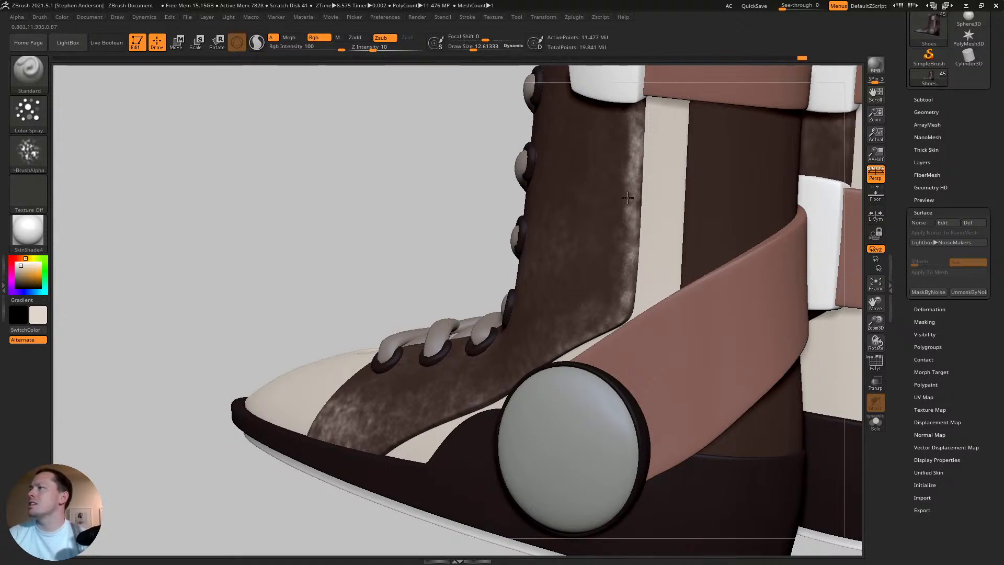
{"action": "right_click_drag", "start_coordinate": [688, 183], "coordinate": [743, 185]}
{"action": "left_click_drag", "start_coordinate": [624, 311], "coordinate": [588, 330]}
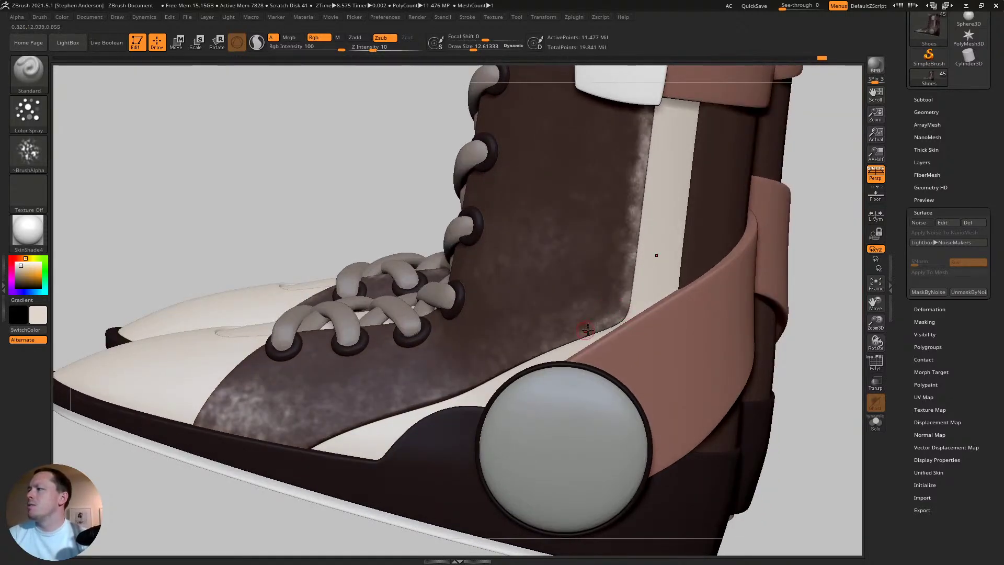
{"action": "right_click_drag", "start_coordinate": [590, 328], "coordinate": [664, 292]}
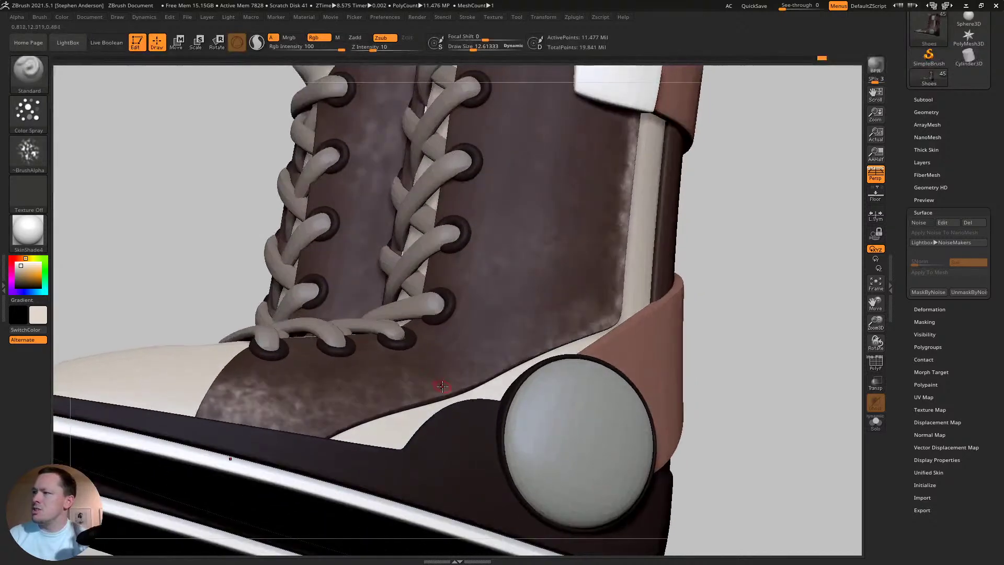
- Try a full-strength off-white spray on the leather panel's lower edge in front of the round disc, and undo it
{"action": "left_click_drag", "start_coordinate": [445, 392], "coordinate": [412, 397]}
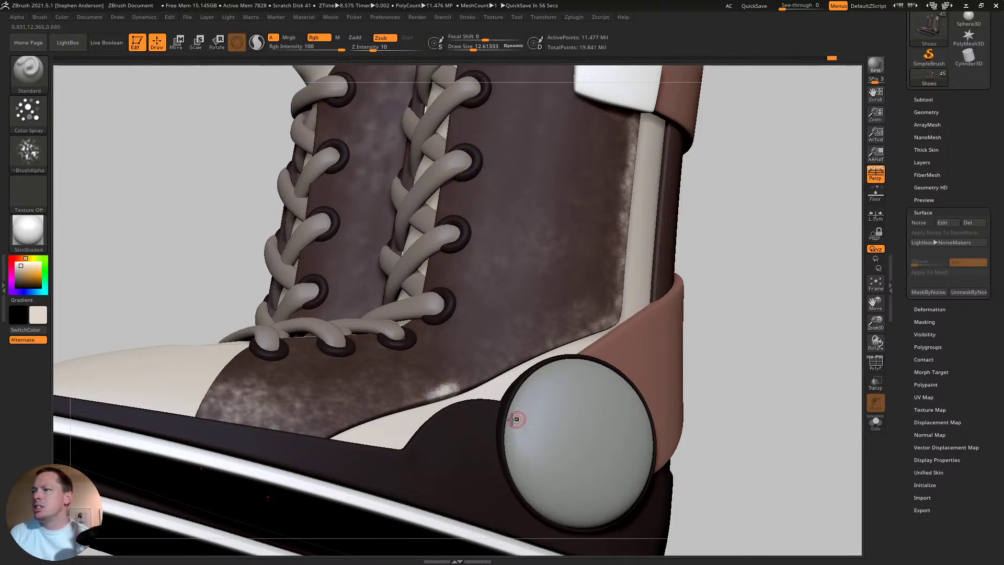
{"action": "key", "text": "ctrl"}
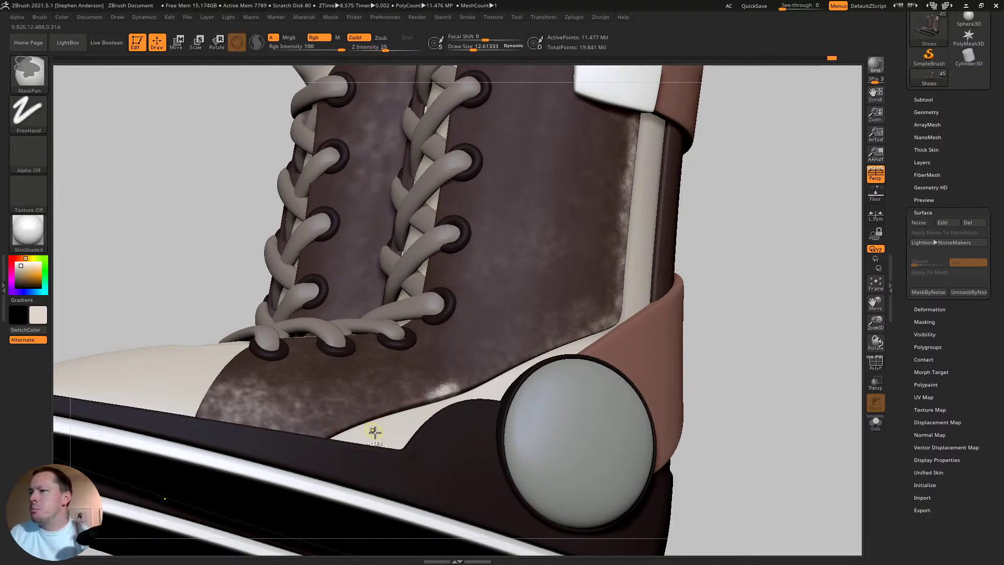
{"action": "key", "text": "alt"}
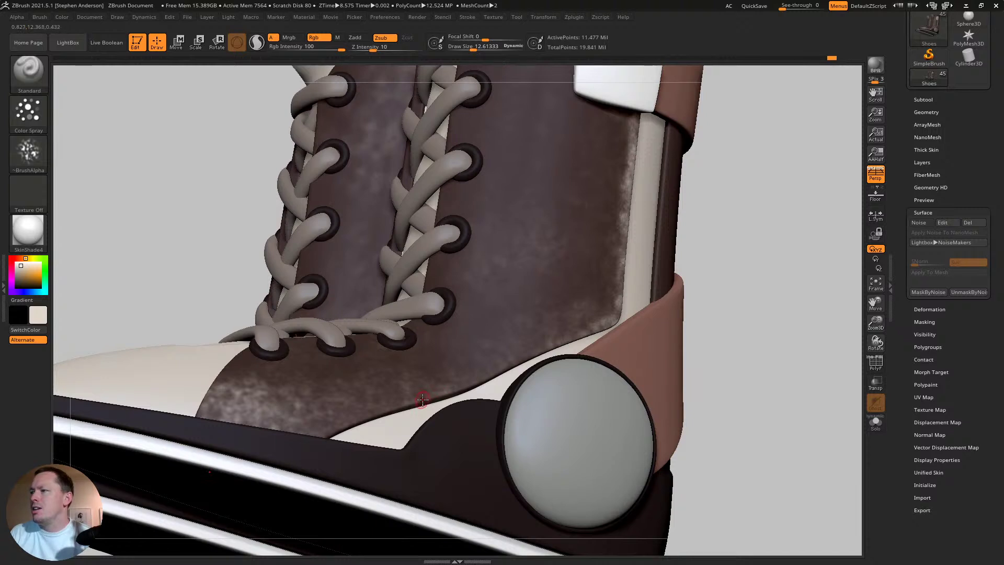
- Set RGB Intensity to 43 and Z Intensity to 19, and spray carved wear along the leather's lower edge near the round disc
{"action": "left_click_drag", "start_coordinate": [340, 48], "coordinate": [317, 48]}
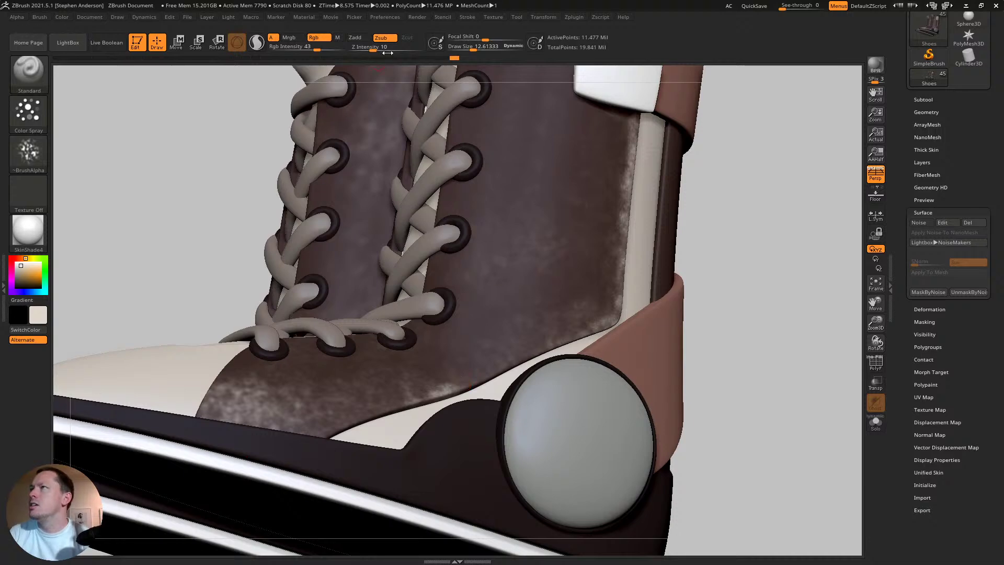
{"action": "left_click_drag", "start_coordinate": [463, 387], "coordinate": [489, 393]}
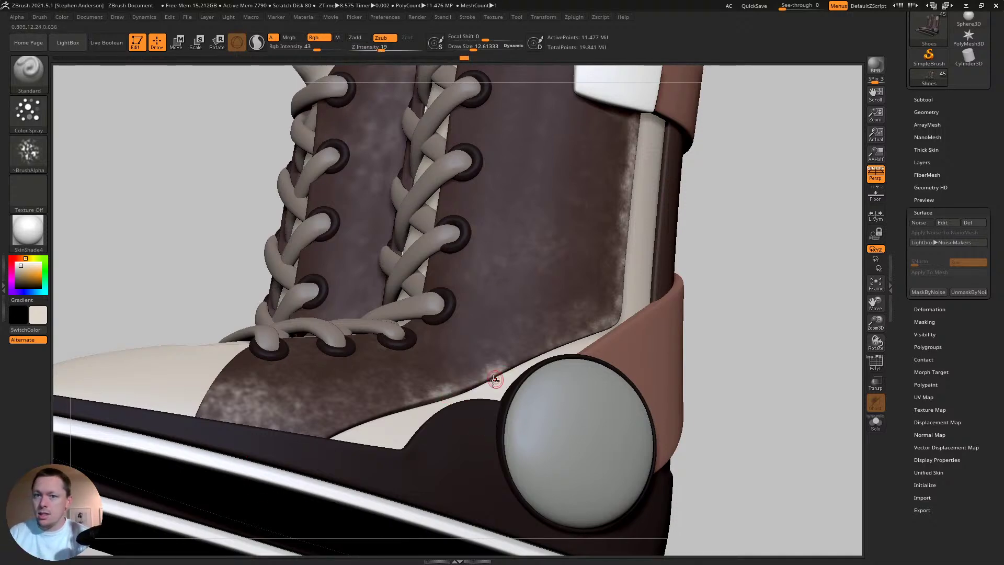
{"action": "mouse_move", "coordinate": [490, 378]}
{"action": "right_mouse_down", "text": "ctrl"}
{"action": "mouse_move", "coordinate": [495, 395]}
{"action": "mouse_move", "coordinate": [559, 438]}
{"action": "right_mouse_up", "text": "ctrl"}
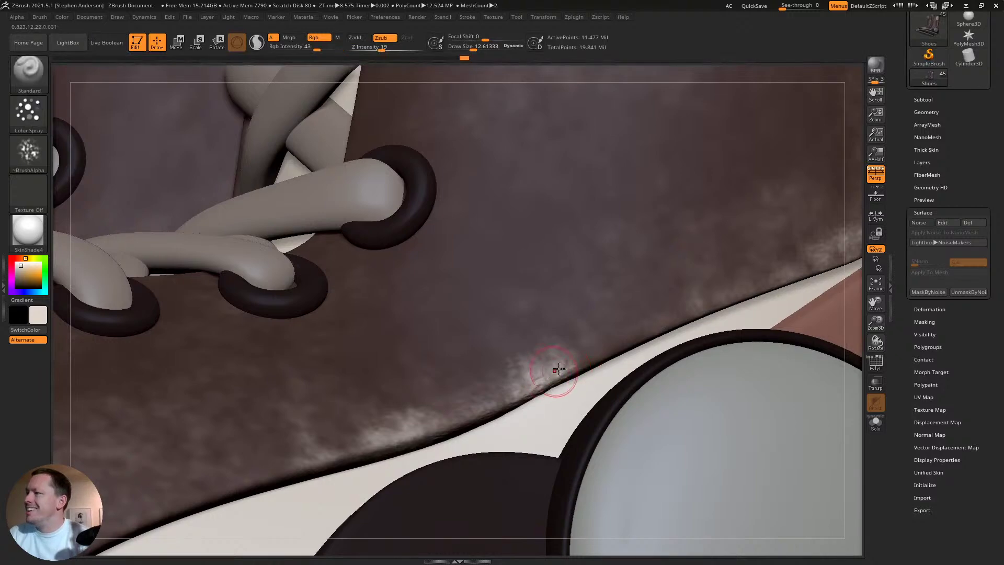
{"action": "left_click_drag", "start_coordinate": [705, 306], "coordinate": [857, 241]}
{"action": "left_click_drag", "start_coordinate": [290, 460], "coordinate": [253, 471]}
- Extend the carved wear forward along the lower leather edge to the sole and faintly up across the ankle bend
{"action": "mouse_move", "coordinate": [254, 471]}
{"action": "right_mouse_down"}
{"action": "mouse_move", "coordinate": [509, 363]}
{"action": "mouse_move", "coordinate": [630, 337]}
{"action": "right_mouse_up"}
{"action": "mouse_move", "coordinate": [476, 368]}
{"action": "left_mouse_down"}
{"action": "mouse_move", "coordinate": [429, 389]}
{"action": "mouse_move", "coordinate": [486, 361]}
{"action": "mouse_move", "coordinate": [398, 403]}
{"action": "left_mouse_up"}
{"action": "right_click_drag", "start_coordinate": [397, 403], "coordinate": [425, 399]}
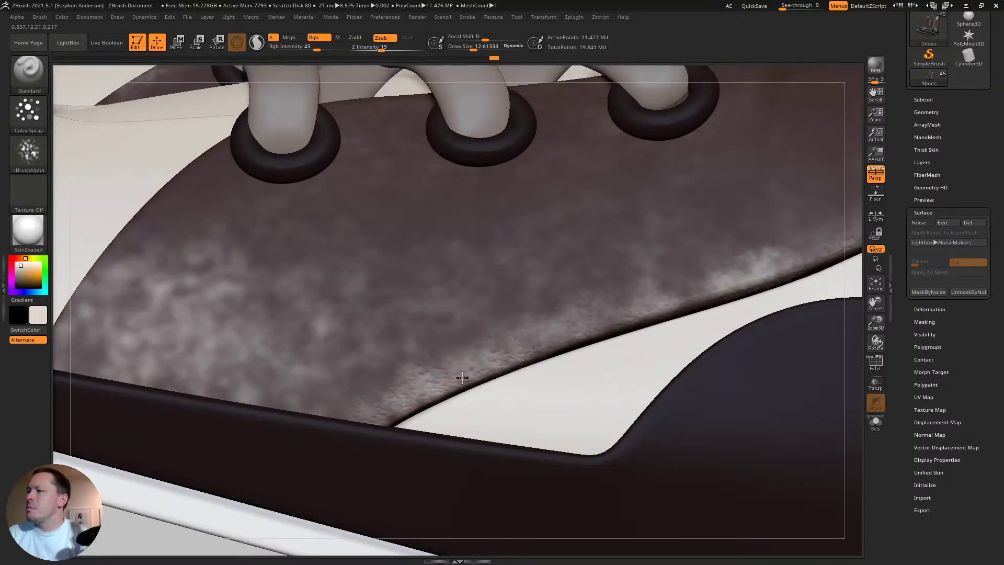
{"action": "right_click_drag", "start_coordinate": [773, 251], "coordinate": [448, 381]}
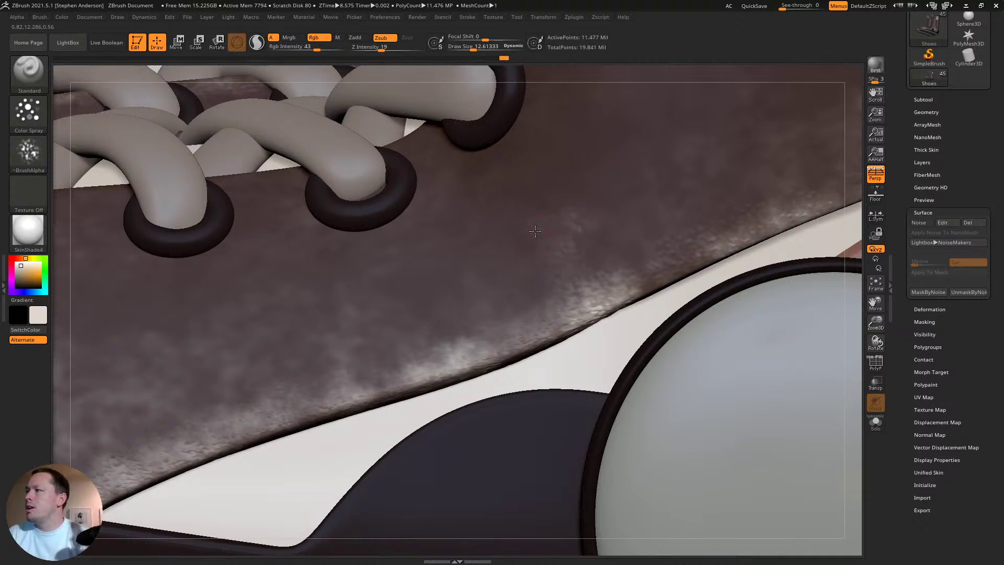
{"action": "right_click_drag", "start_coordinate": [566, 252], "coordinate": [602, 337]}
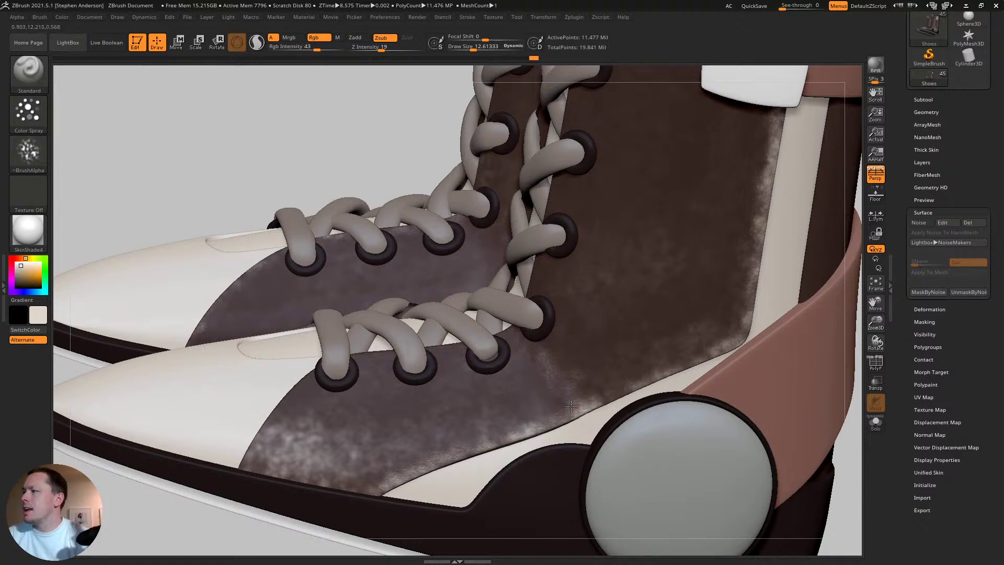
{"action": "right_click_drag", "start_coordinate": [592, 367], "coordinate": [567, 366]}
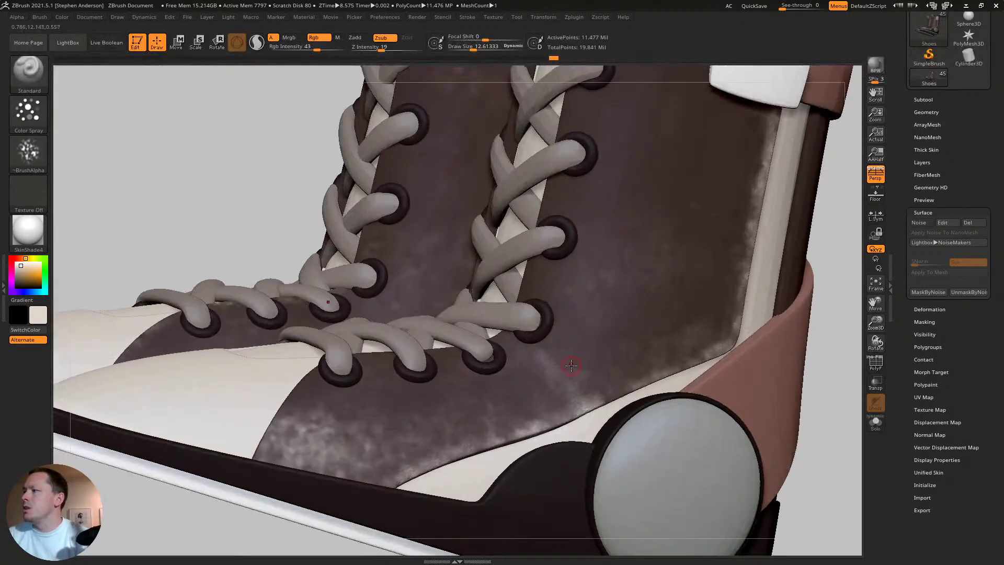
- Try spraying off-white crease streaks across the ankle bend between the lace eyelets and the lower edge, and undo them
{"action": "key", "text": "ctrl"}
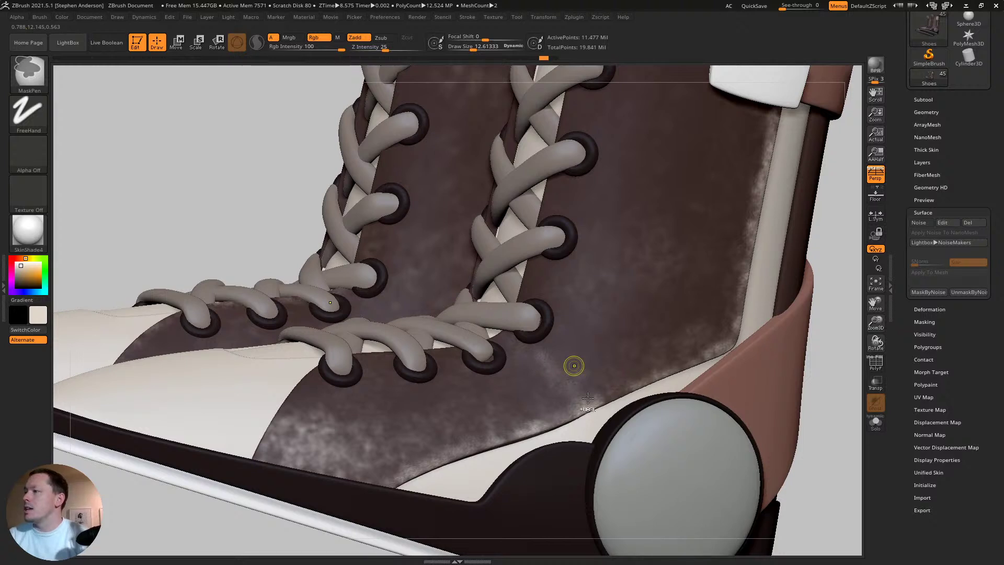
{"action": "key", "text": "alt"}
{"action": "key", "text": "ctrl"}
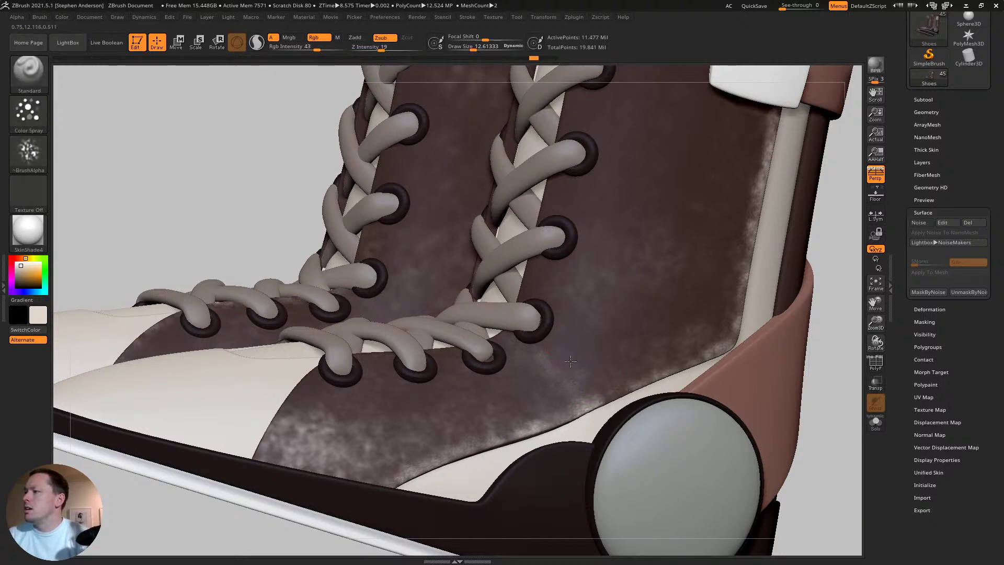
{"action": "mouse_move", "coordinate": [578, 373]}
{"action": "left_mouse_down"}
{"action": "mouse_move", "coordinate": [588, 387]}
{"action": "mouse_move", "coordinate": [552, 345]}
{"action": "mouse_move", "coordinate": [580, 382]}
{"action": "mouse_move", "coordinate": [545, 352]}
{"action": "mouse_move", "coordinate": [601, 395]}
{"action": "left_mouse_up"}
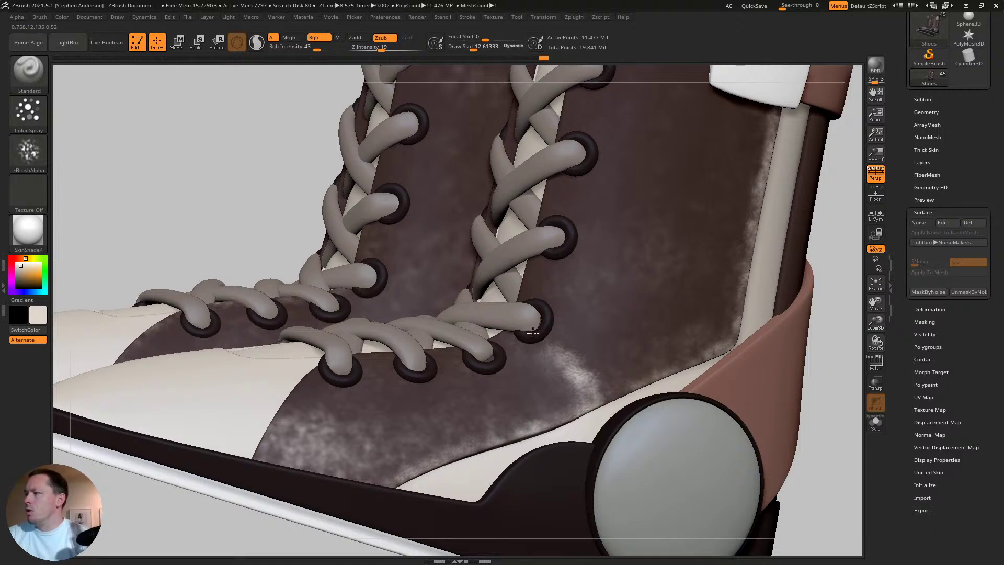
{"action": "mouse_move", "coordinate": [512, 370]}
{"action": "left_mouse_down"}
{"action": "mouse_move", "coordinate": [547, 418]}
{"action": "mouse_move", "coordinate": [512, 370]}
{"action": "left_mouse_up"}
{"action": "key", "text": "ctrl"}
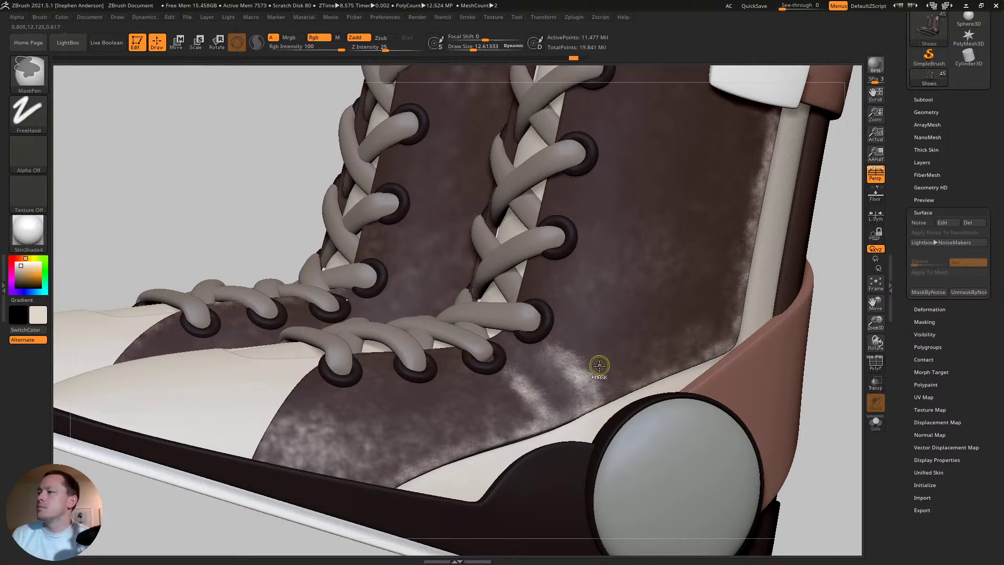
{"action": "key", "text": "ctrl+z"}
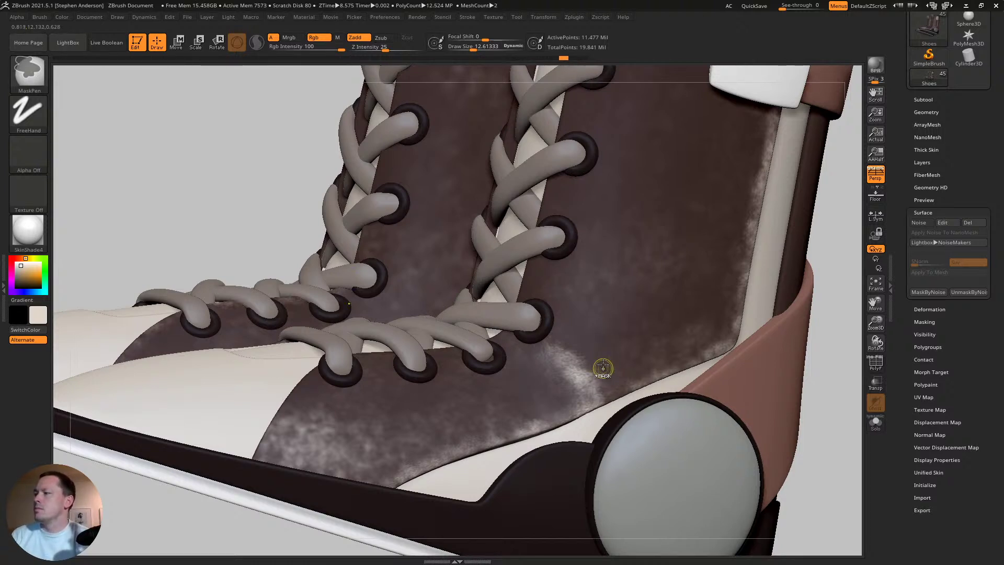
{"action": "key", "text": "ctrl+z"}
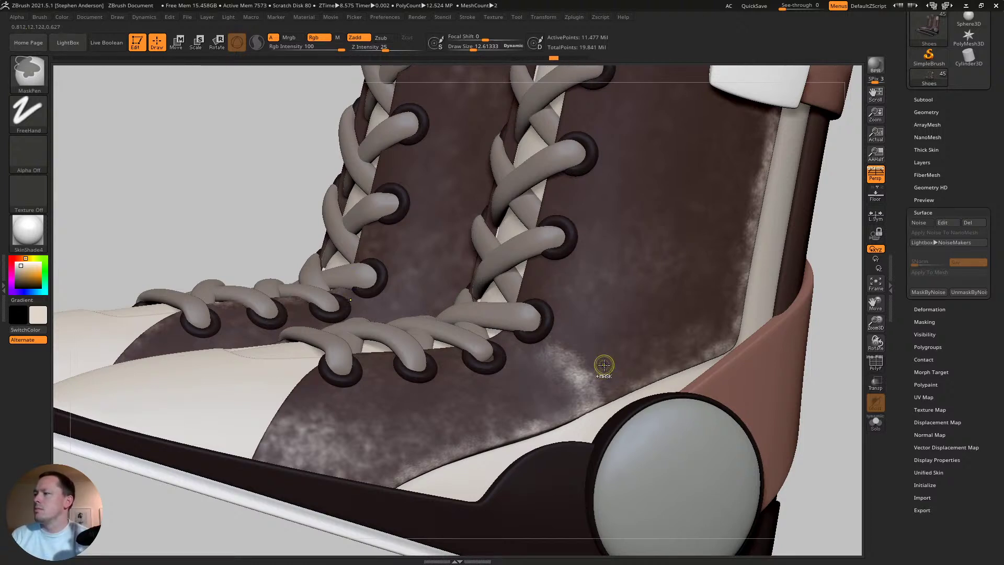
{"action": "key", "text": "ctrl+z"}
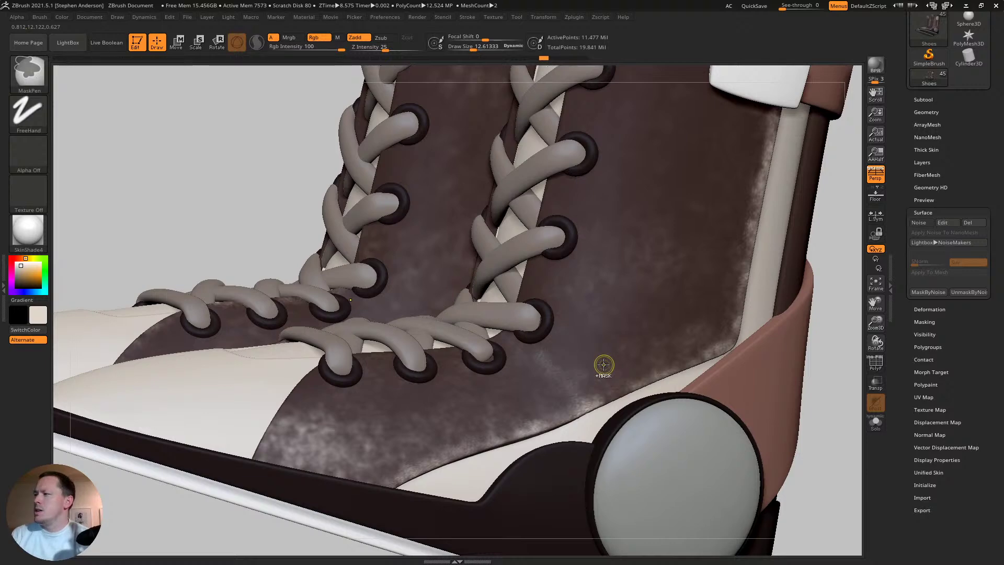
{"action": "key", "text": "ctrl+z"}
- Switch to the Inflat brush with a draw size of about 25 and raise creases across the nearer boot's ankle bend
{"action": "key", "text": "b"}
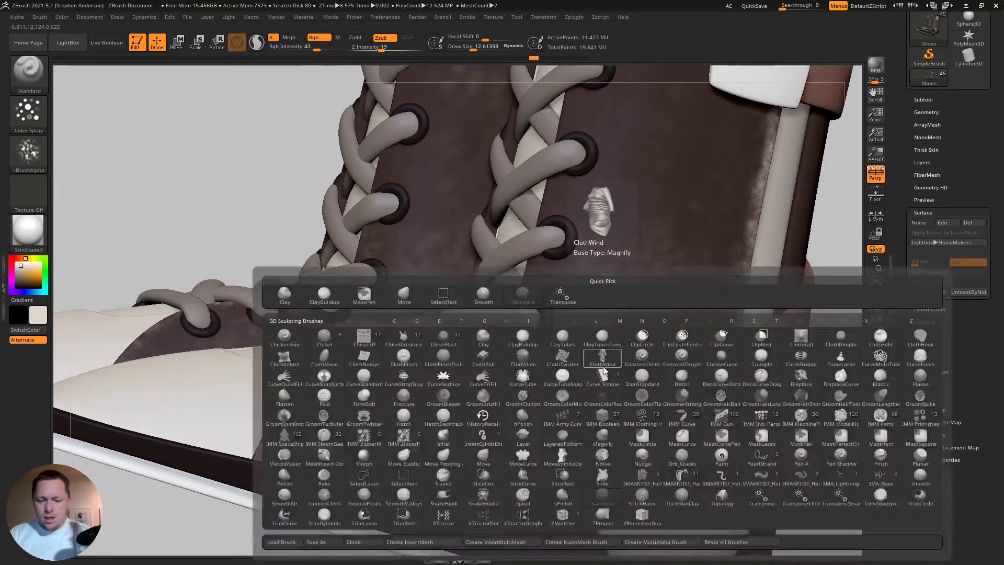
{"action": "key", "text": "i"}
{"action": "key", "text": "n"}
{"action": "key", "text": "s"}
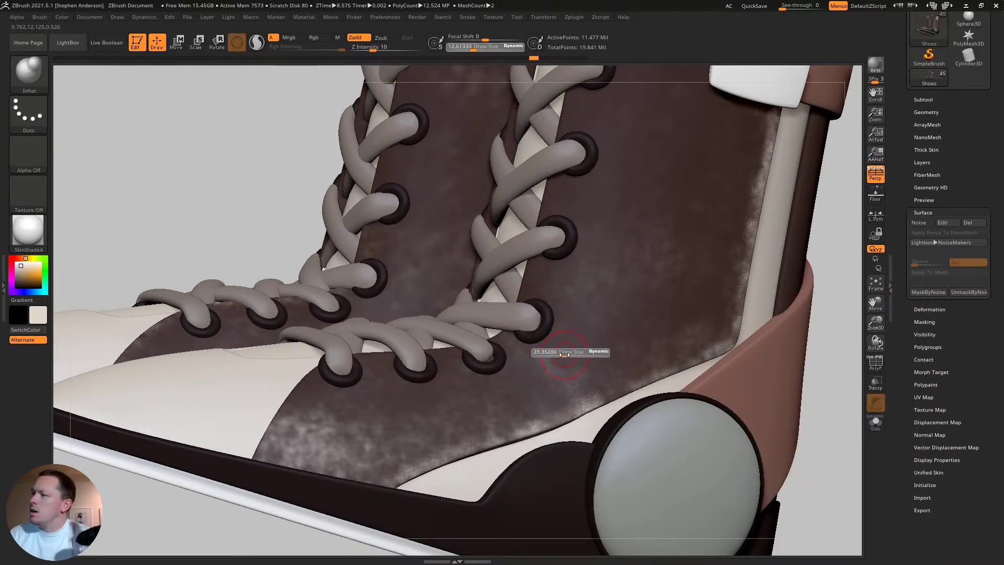
{"action": "left_click_drag", "start_coordinate": [567, 359], "coordinate": [601, 390]}
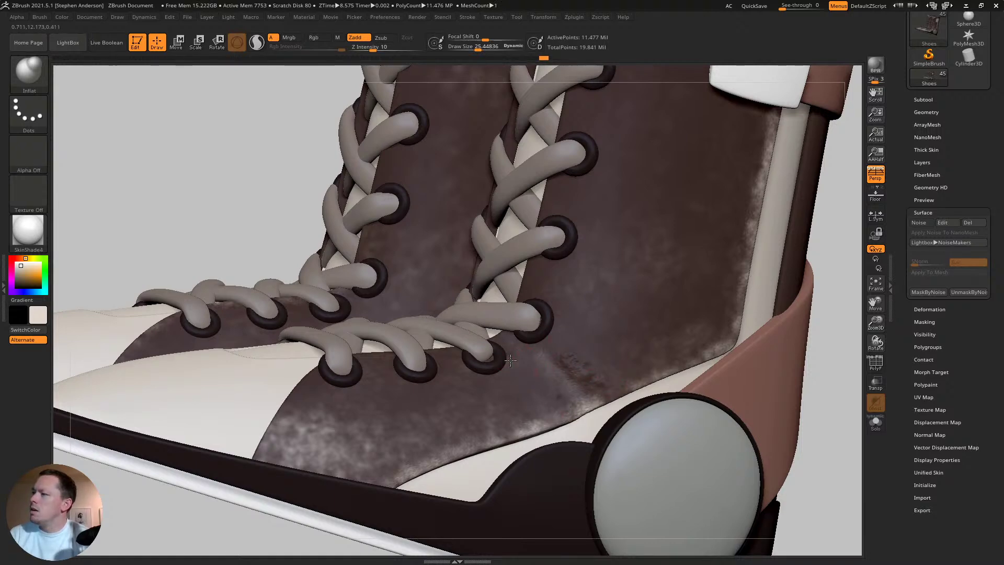
{"action": "right_click_drag", "start_coordinate": [489, 347], "coordinate": [516, 370]}
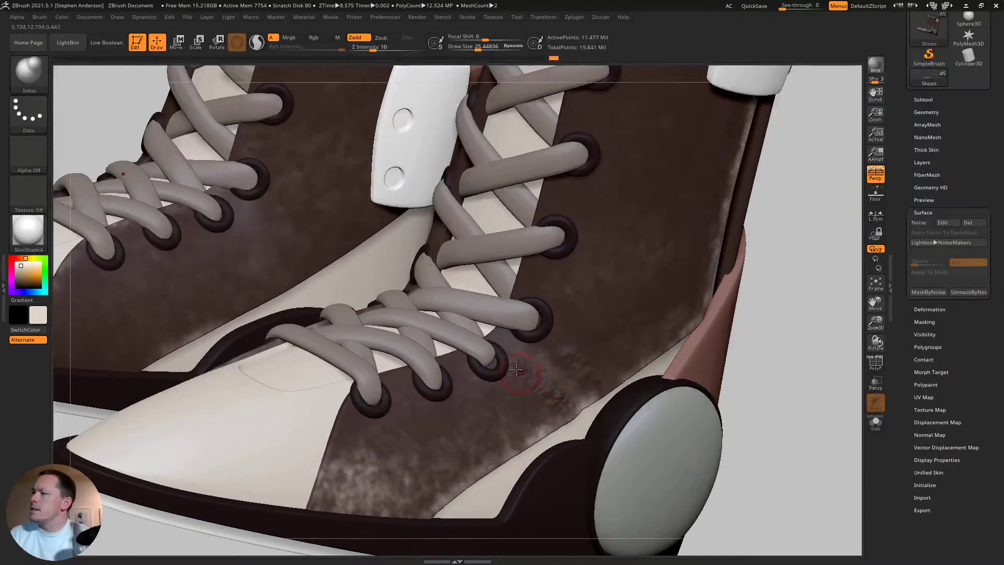
- Try inflating more creases across the nearer boot's ankle bend beside the lowest eyelets and undo the last stroke
{"action": "left_click_drag", "start_coordinate": [531, 374], "coordinate": [592, 381]}
{"action": "right_click_drag", "start_coordinate": [591, 390], "coordinate": [559, 376]}
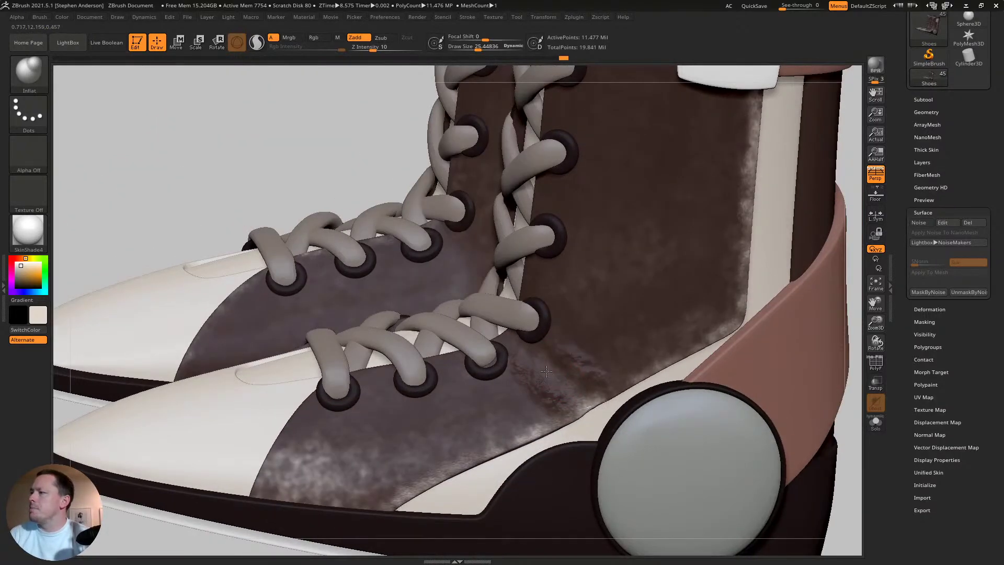
{"action": "left_click_drag", "start_coordinate": [530, 357], "coordinate": [539, 366]}
{"action": "right_click_drag", "start_coordinate": [581, 393], "coordinate": [591, 376]}
{"action": "right_click_drag", "start_coordinate": [545, 342], "coordinate": [508, 376]}
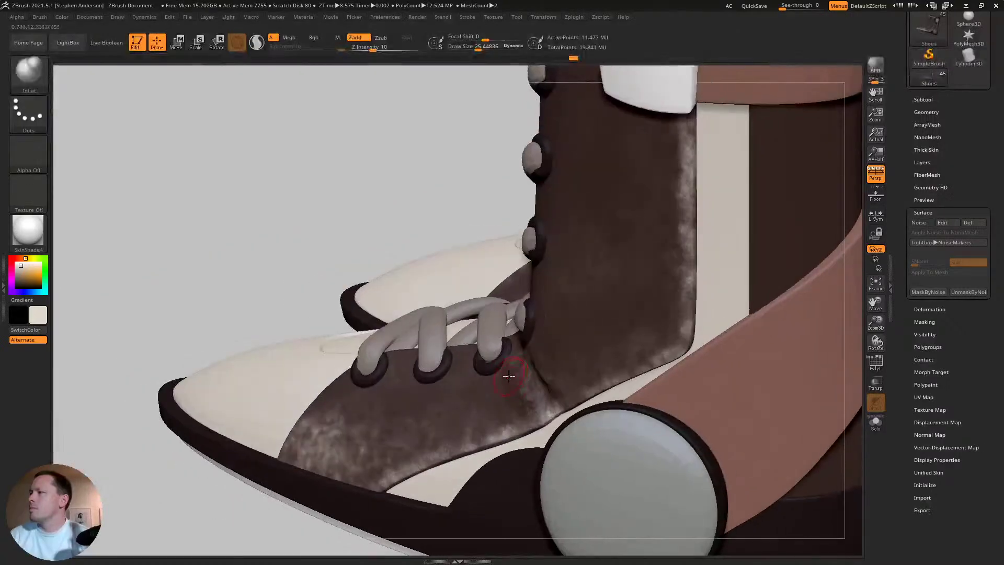
{"action": "mouse_move", "coordinate": [514, 343]}
{"action": "left_mouse_down"}
{"action": "mouse_move", "coordinate": [523, 375]}
{"action": "mouse_move", "coordinate": [517, 364]}
{"action": "mouse_move", "coordinate": [535, 361]}
{"action": "mouse_move", "coordinate": [546, 385]}
{"action": "left_mouse_up"}
{"action": "right_click_drag", "start_coordinate": [514, 365], "coordinate": [565, 355]}
{"action": "key", "text": "ctrl+z"}
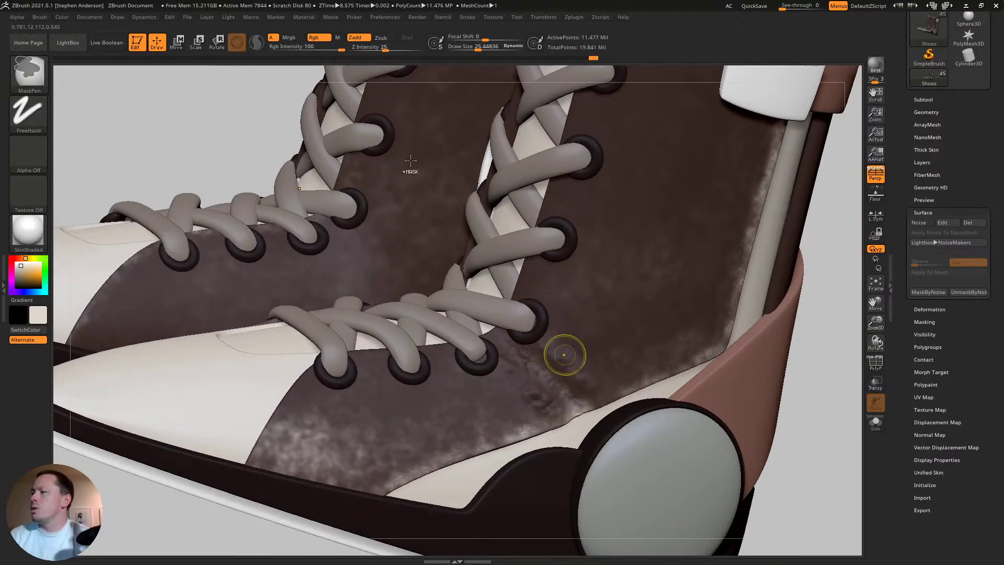
- Try smoothing the bumpy inflated creases across the ankle bend of the nearer boot
{"action": "key", "text": "ctrl"}
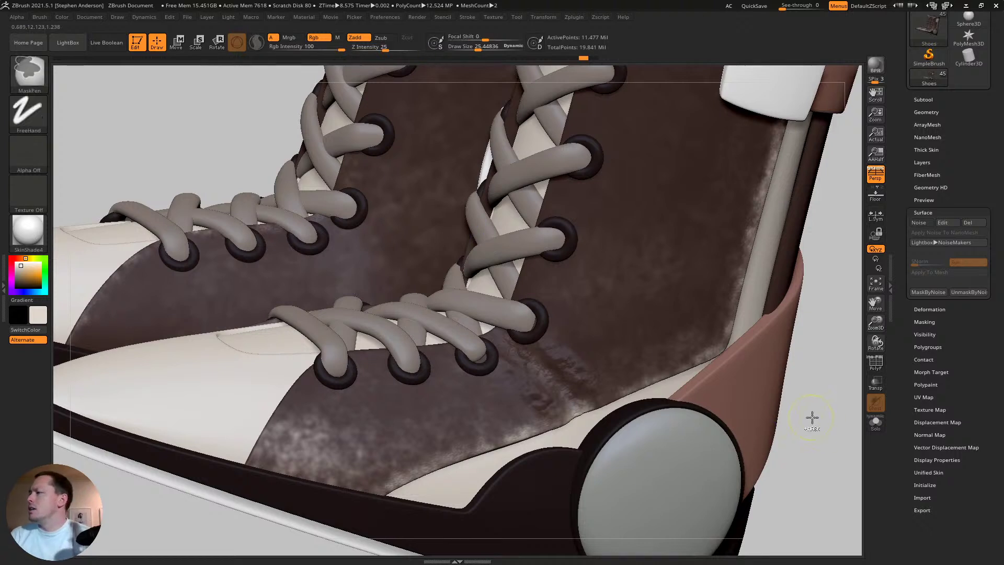
{"action": "key", "text": "shift"}
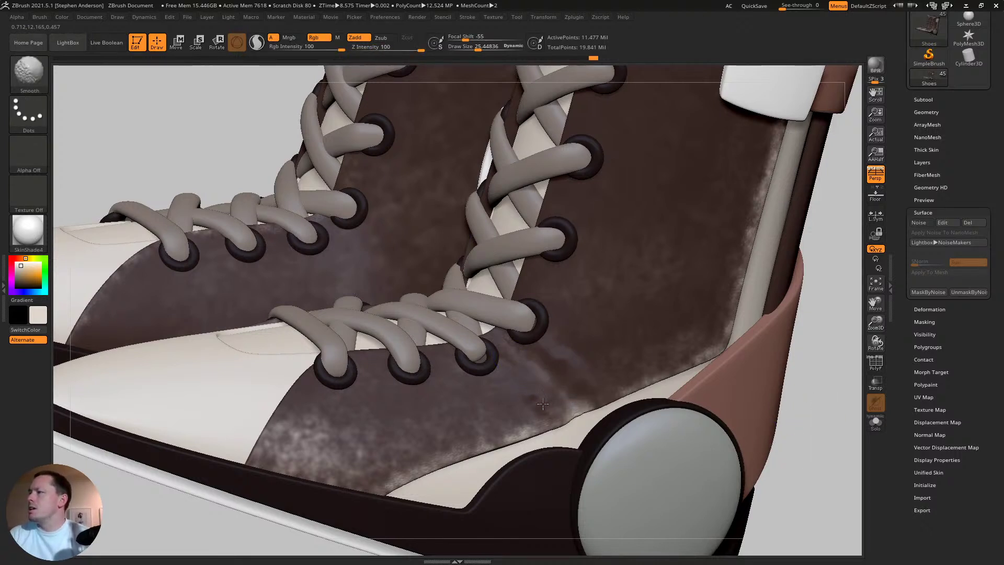
{"action": "key", "text": "ctrl"}
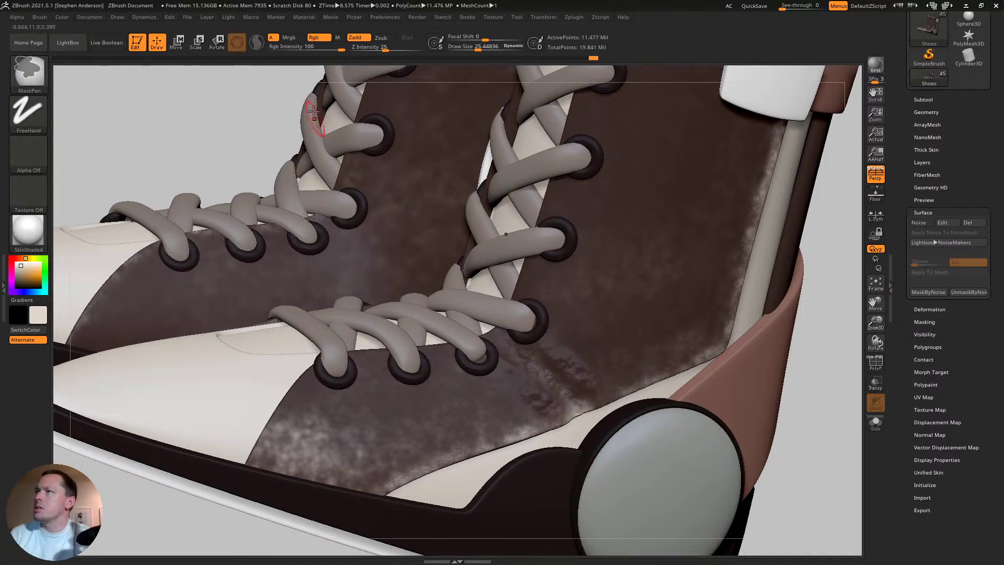
{"action": "key", "text": "shift"}
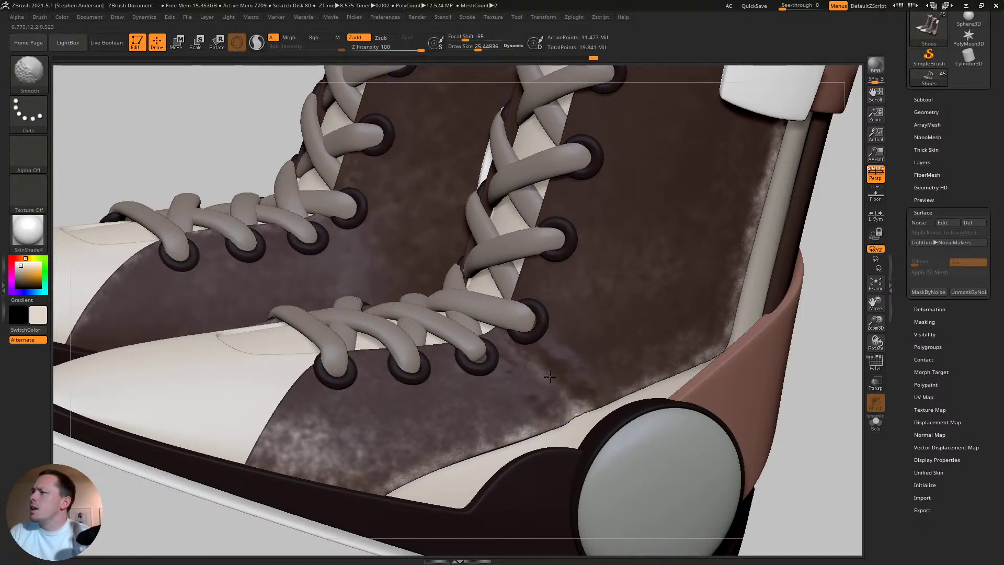
{"action": "left_click_drag", "start_coordinate": [542, 371], "coordinate": [563, 366], "text": "shift"}
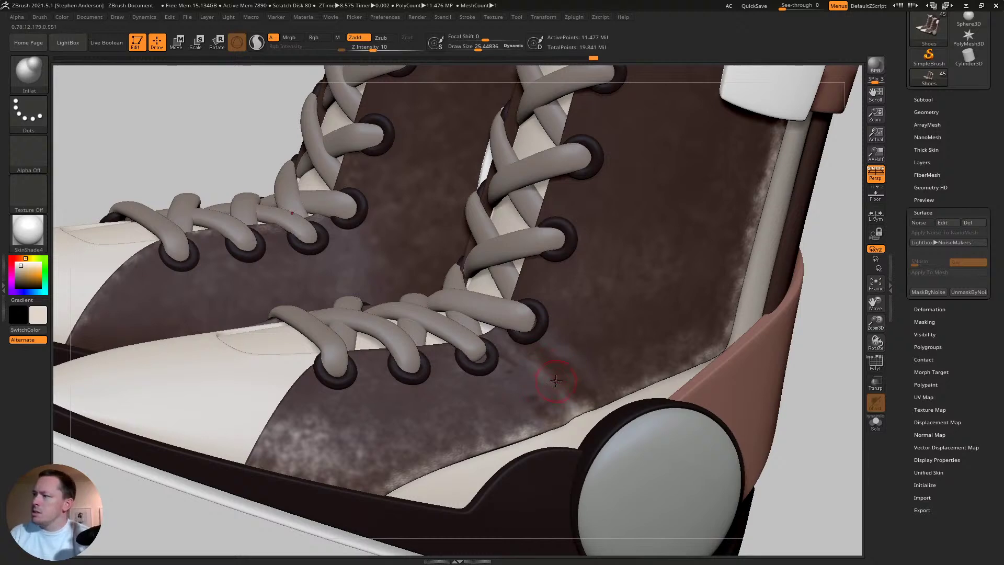
- Try a larger Inflat draw size of about 34 for broader creases from the lace eyelets toward the round disc
{"action": "right_click_drag", "start_coordinate": [556, 380], "coordinate": [533, 378]}
{"action": "key", "text": "b"}
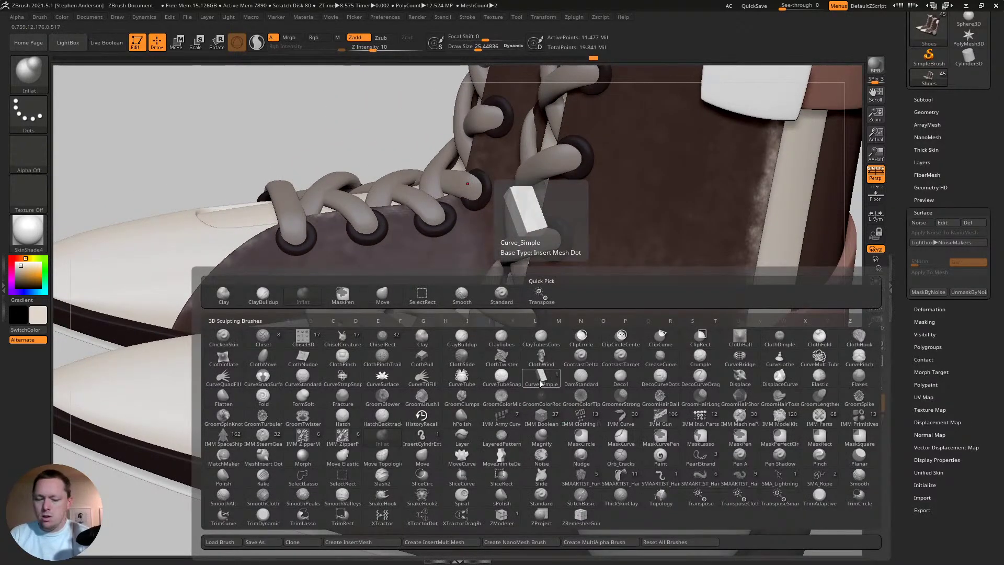
{"action": "key", "text": "Escape"}
{"action": "key", "text": "s"}
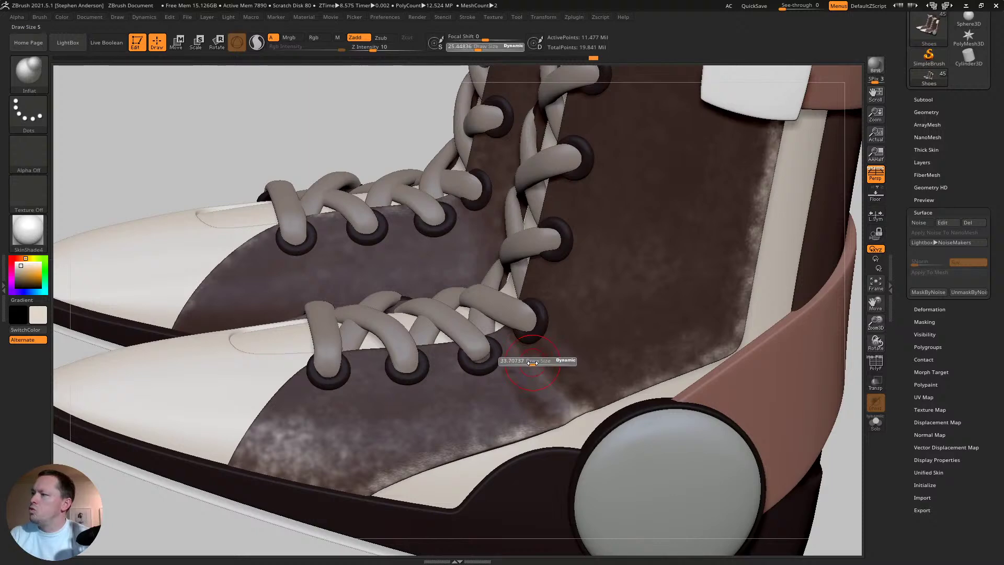
{"action": "left_click", "coordinate": [533, 363]}
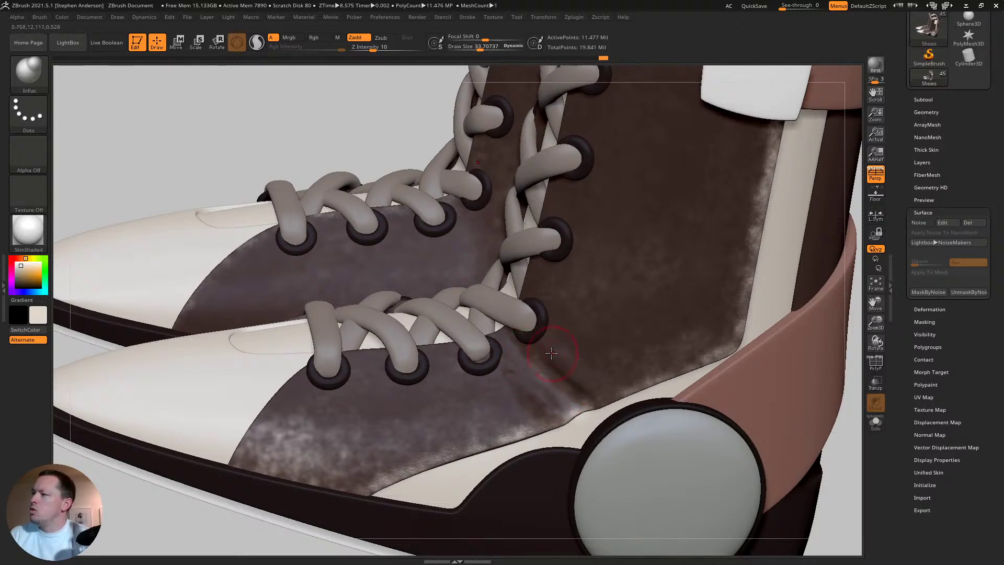
{"action": "left_click_drag", "start_coordinate": [551, 353], "coordinate": [642, 424]}
{"action": "left_click_drag", "start_coordinate": [538, 392], "coordinate": [574, 425]}
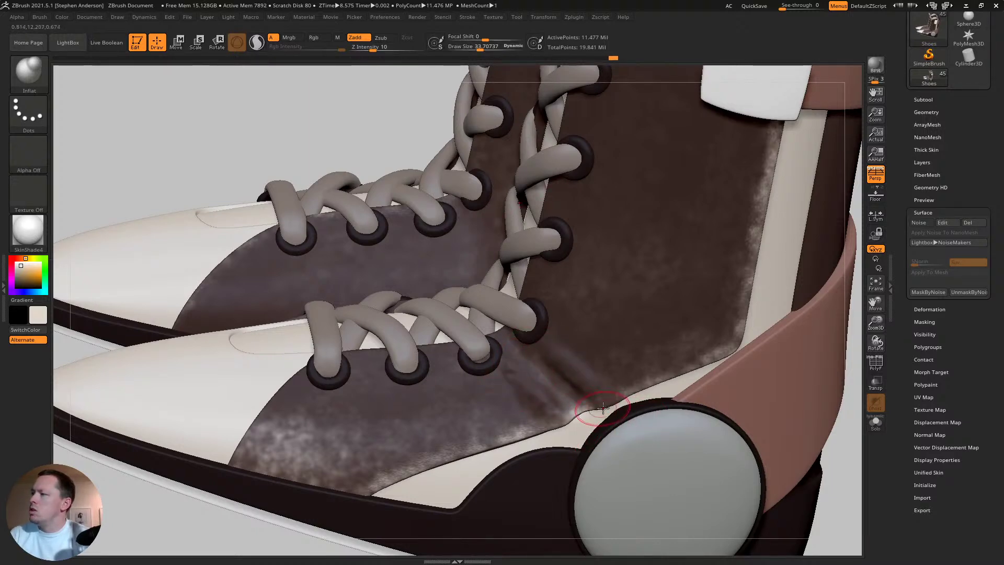
- Undo the ankle creases and step the boots down to a coarser subdivision level
{"action": "mouse_move", "coordinate": [571, 390]}
{"action": "right_mouse_down"}
{"action": "mouse_move", "coordinate": [607, 369]}
{"action": "mouse_move", "coordinate": [517, 394]}
{"action": "right_mouse_up"}
{"action": "key", "text": "ctrl"}
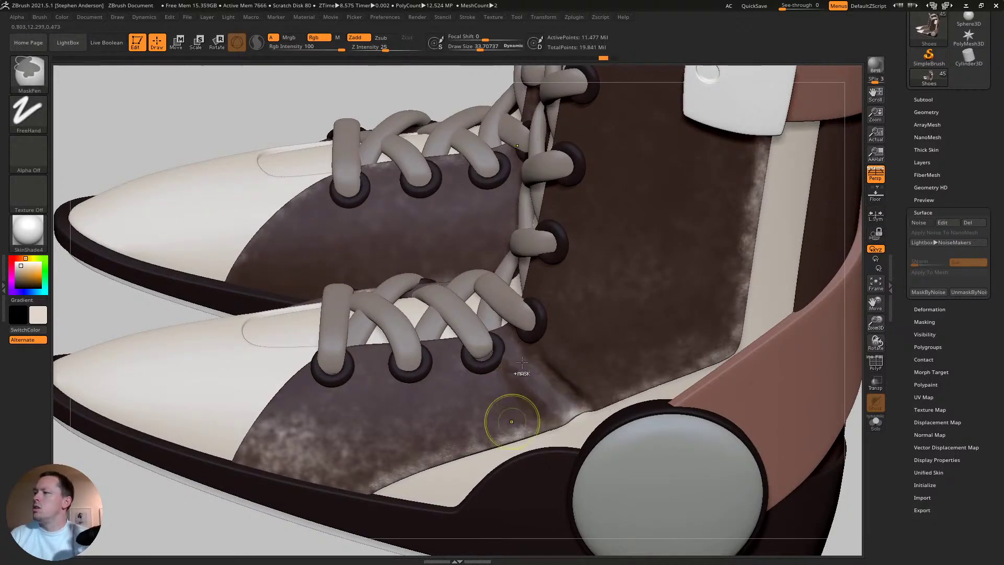
{"action": "key", "text": "ctrl"}
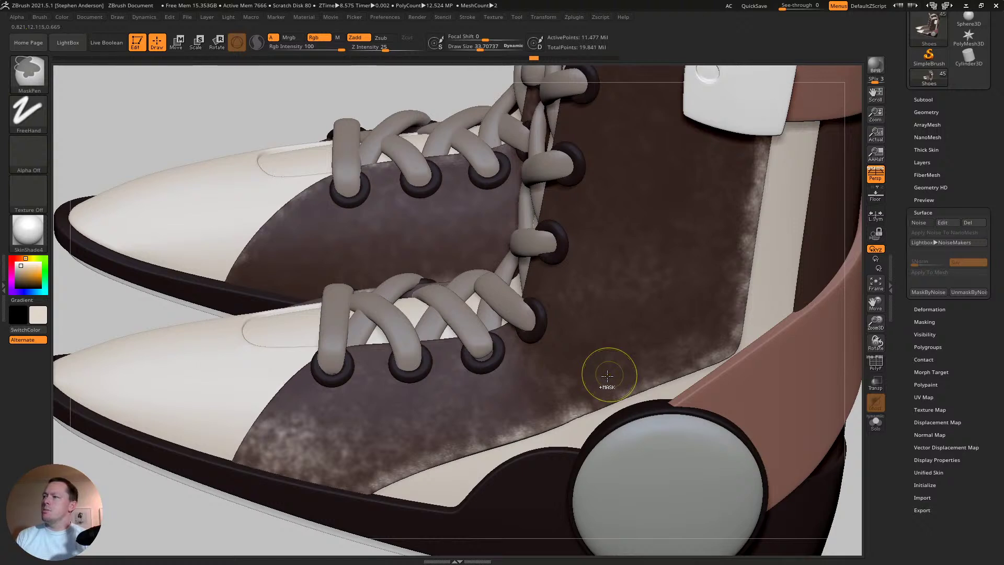
{"action": "key", "text": "ctrl"}
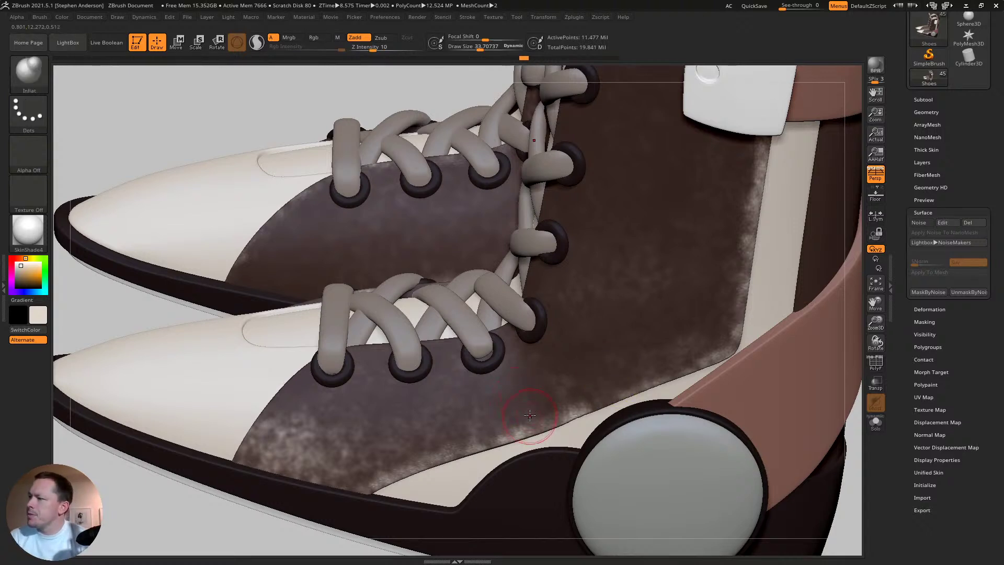
{"action": "key", "text": "shift"}
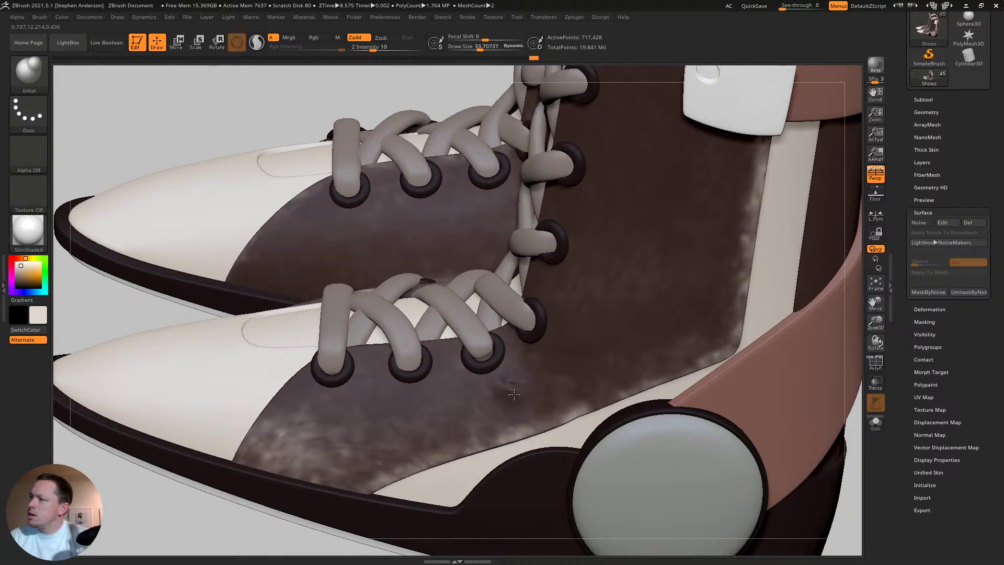
- Inflate broad, soft creases across the outer ankle bend of the nearer boot at the coarser level, undoing the first trial stroke
{"action": "left_click_drag", "start_coordinate": [514, 394], "coordinate": [538, 425]}
{"action": "key", "text": "ctrl+z"}
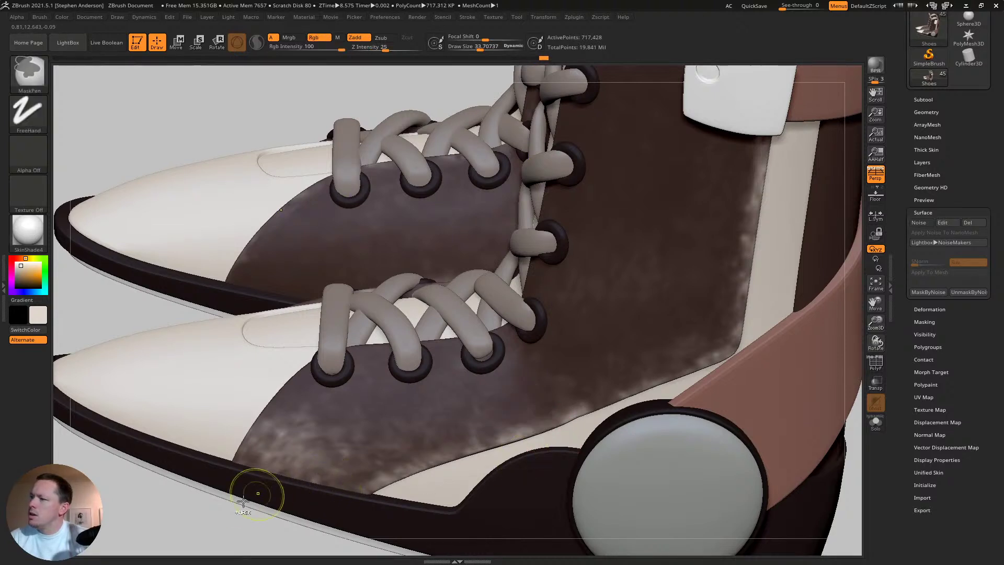
{"action": "left_click_drag", "start_coordinate": [176, 510], "coordinate": [183, 516], "text": "ctrl"}
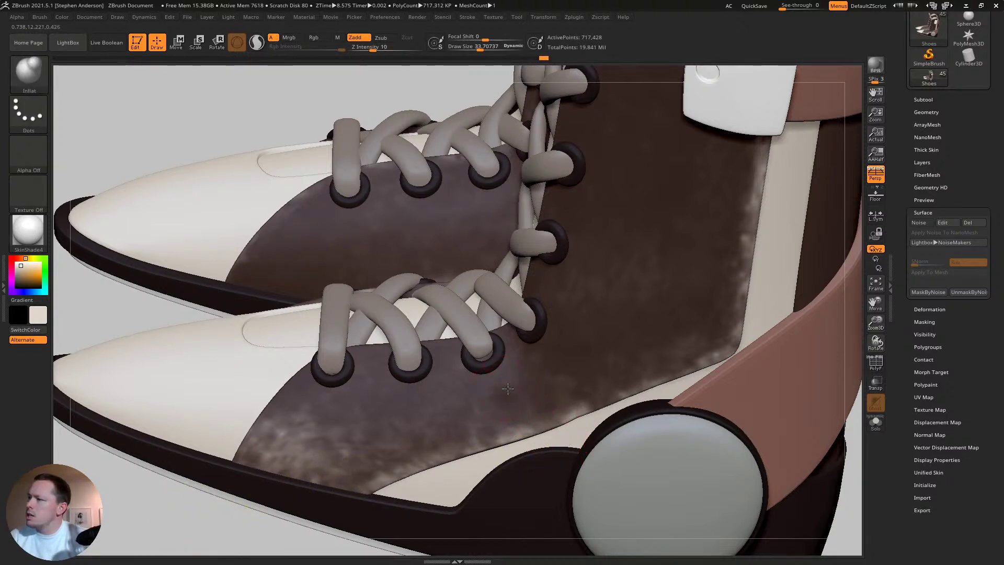
{"action": "left_click_drag", "start_coordinate": [507, 388], "coordinate": [568, 452]}
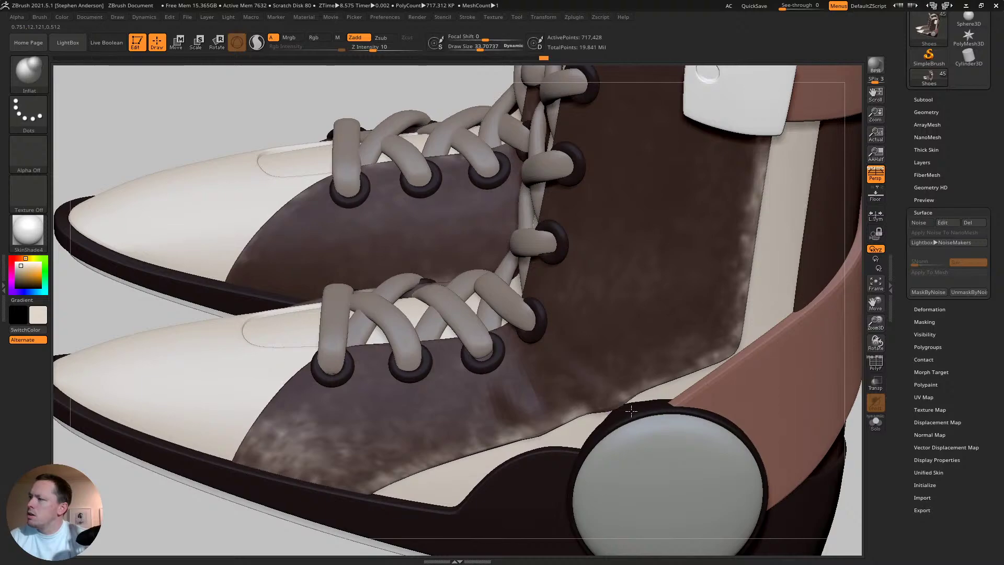
{"action": "mouse_move", "coordinate": [591, 428]}
{"action": "right_mouse_down"}
{"action": "mouse_move", "coordinate": [587, 385]}
{"action": "mouse_move", "coordinate": [620, 399]}
{"action": "mouse_move", "coordinate": [601, 428]}
{"action": "right_mouse_up"}
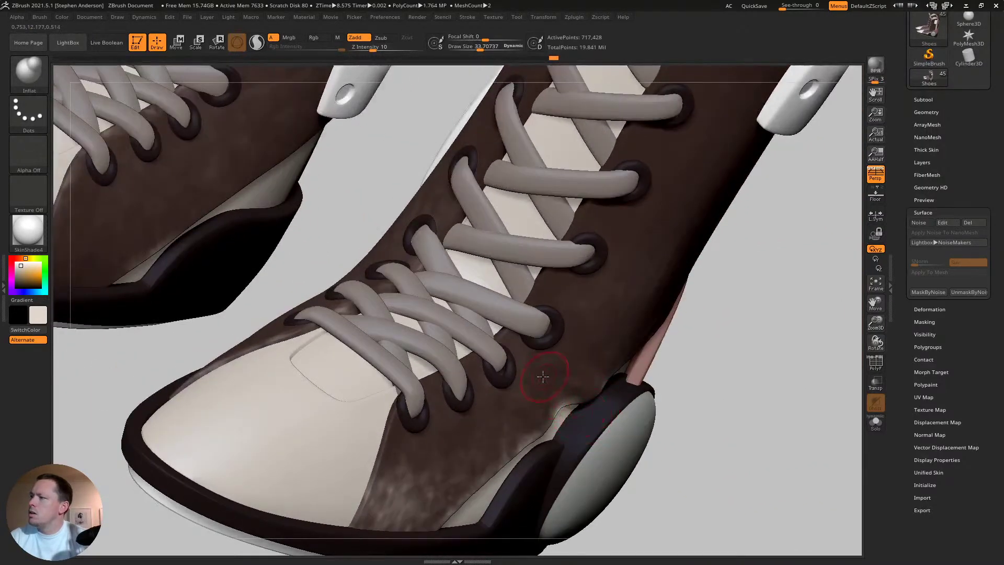
{"action": "mouse_move", "coordinate": [539, 370]}
{"action": "right_mouse_down"}
{"action": "mouse_move", "coordinate": [536, 397]}
{"action": "mouse_move", "coordinate": [545, 399]}
{"action": "right_mouse_up"}
{"action": "key", "text": "ctrl"}
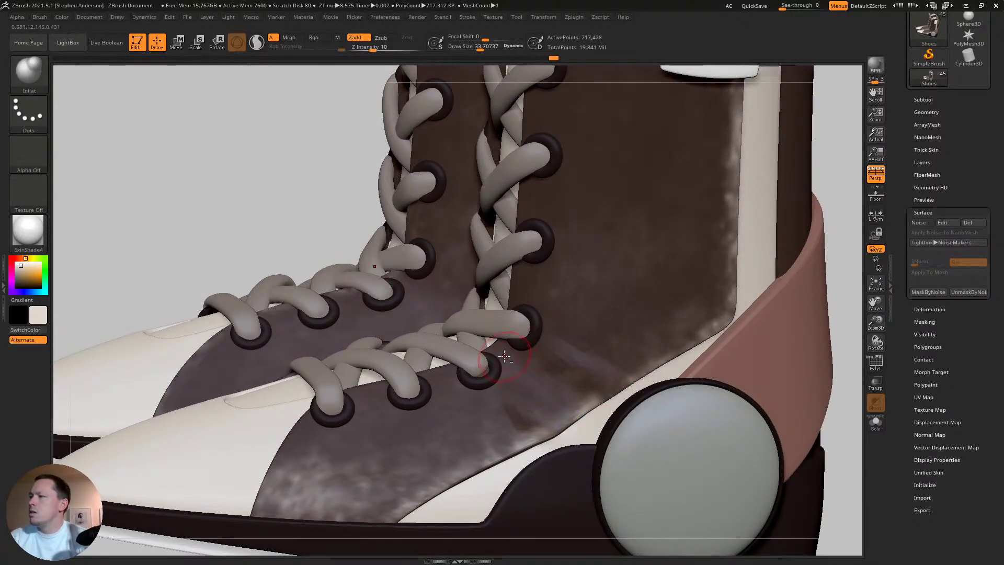
- Inflate matching creases on the inner side of the boot's ankle, beside the lace eyelets
{"action": "right_click_drag", "start_coordinate": [585, 420], "coordinate": [559, 439]}
{"action": "right_click_drag", "start_coordinate": [628, 474], "coordinate": [459, 362]}
{"action": "left_click_drag", "start_coordinate": [431, 303], "coordinate": [416, 284]}
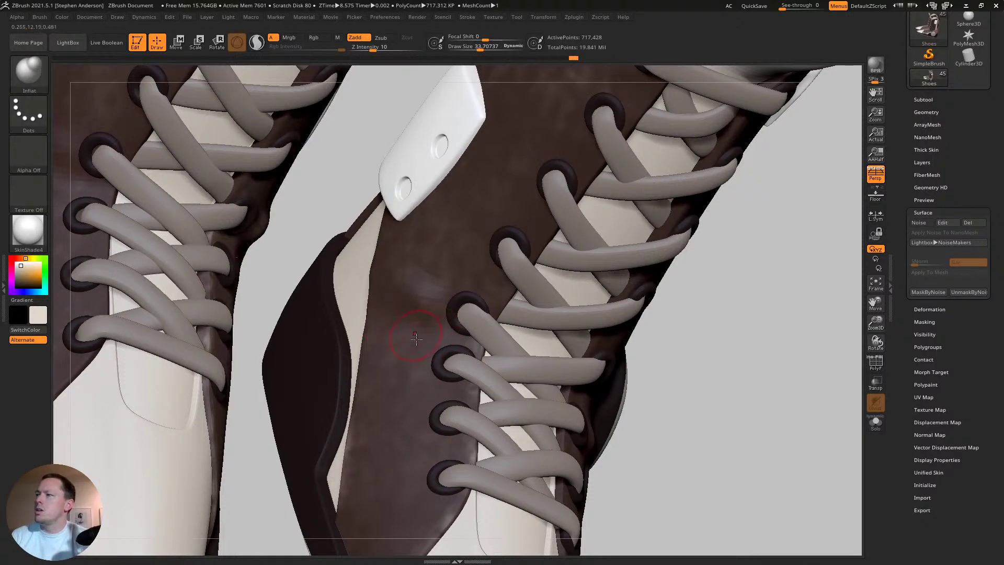
{"action": "right_click_drag", "start_coordinate": [371, 324], "coordinate": [368, 339]}
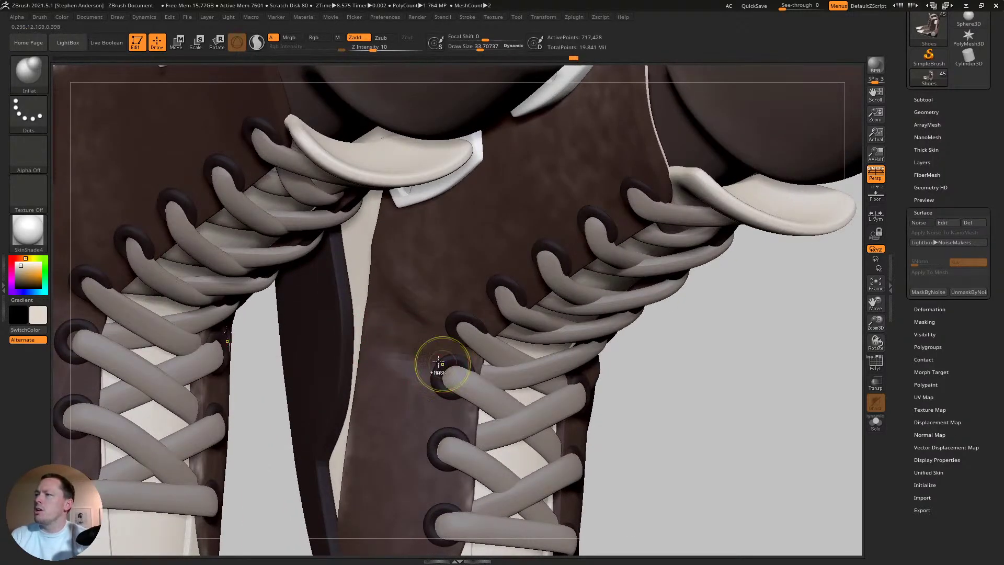
{"action": "left_click_drag", "start_coordinate": [392, 341], "coordinate": [429, 361]}
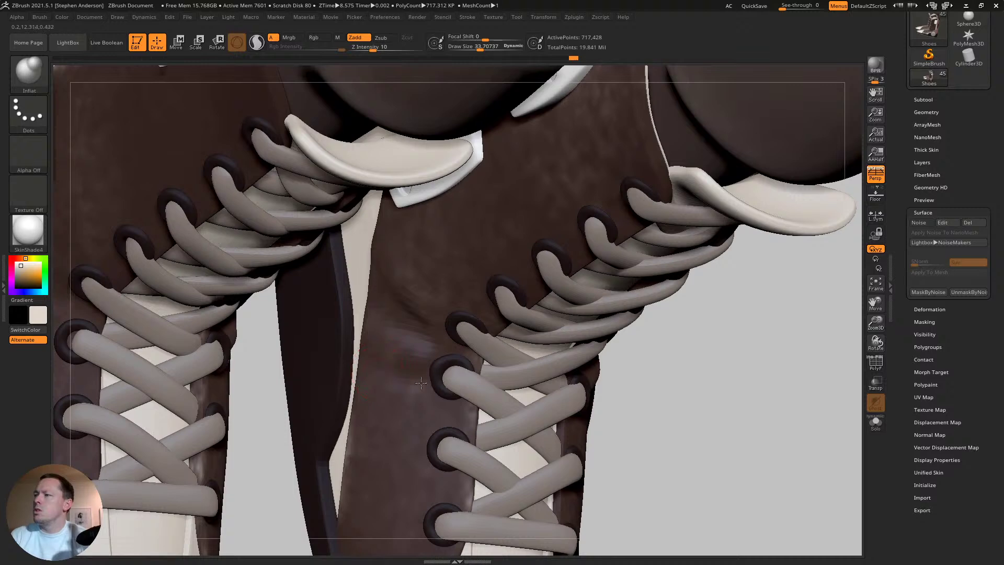
- Check the creases on both boots and return the mesh to its highest subdivision level
{"action": "right_click_drag", "start_coordinate": [414, 232], "coordinate": [501, 252]}
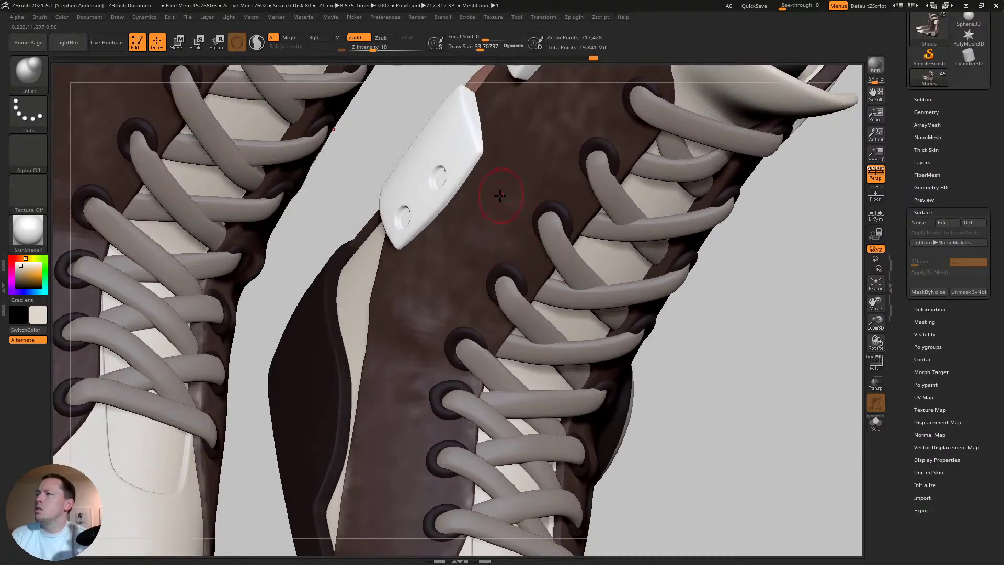
{"action": "mouse_move", "coordinate": [500, 195]}
{"action": "right_mouse_down"}
{"action": "mouse_move", "coordinate": [526, 303]}
{"action": "mouse_move", "coordinate": [679, 291]}
{"action": "mouse_move", "coordinate": [703, 299]}
{"action": "mouse_move", "coordinate": [697, 314]}
{"action": "right_mouse_up"}
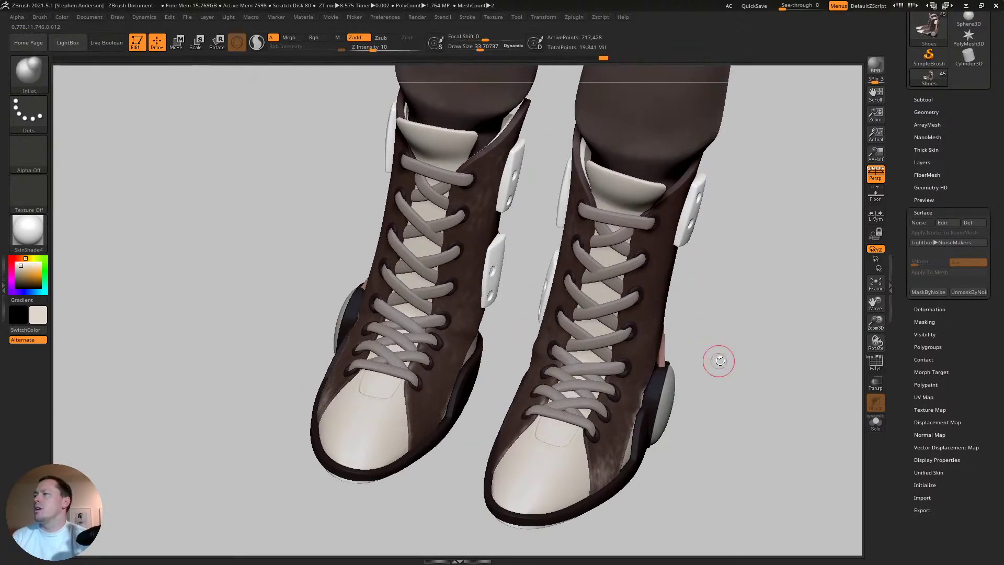
{"action": "right_click_drag", "start_coordinate": [719, 361], "coordinate": [649, 406]}
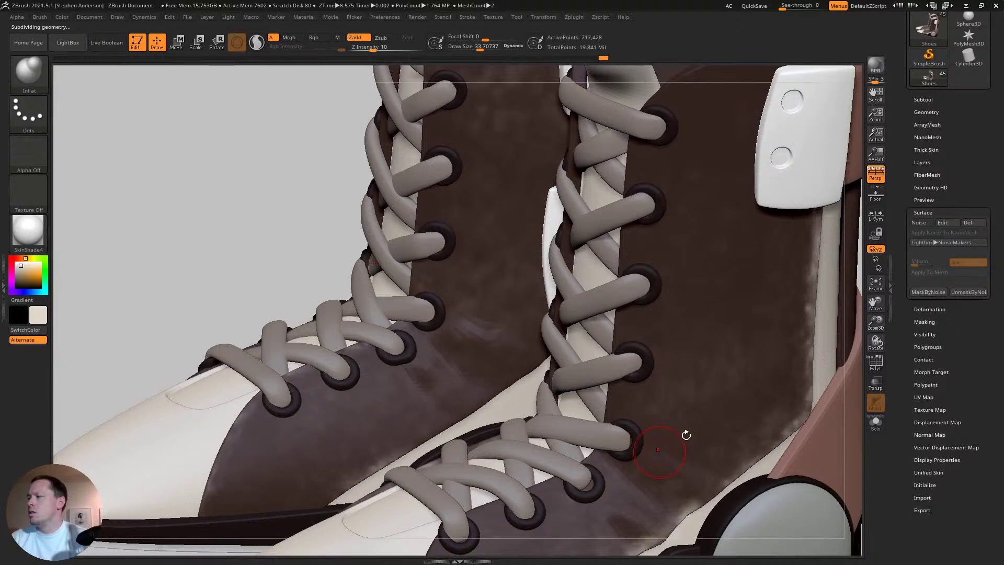
{"action": "key", "text": "d"}
{"action": "right_click_drag", "start_coordinate": [701, 451], "coordinate": [548, 299], "text": "alt"}
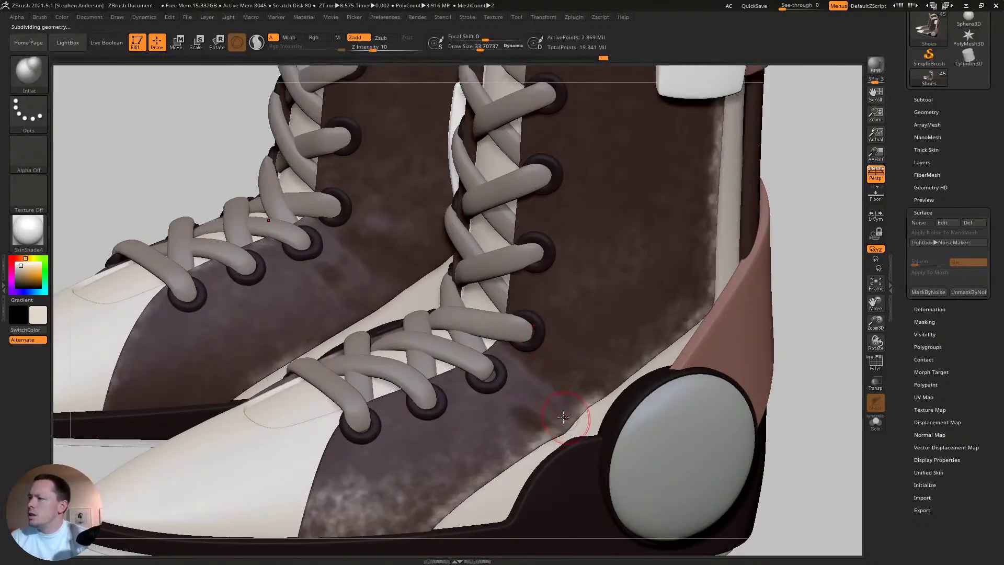
{"action": "key", "text": "d"}
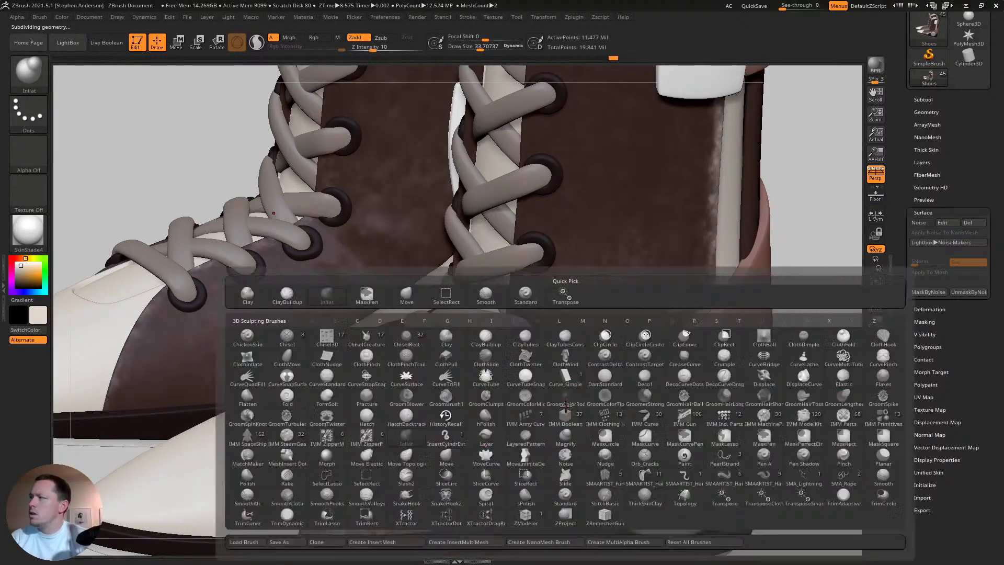
- Switch to the Standard brush with a draw size of about 15 and display the boots' Geometry settings
{"action": "key", "text": "b"}
{"action": "key", "text": "s"}
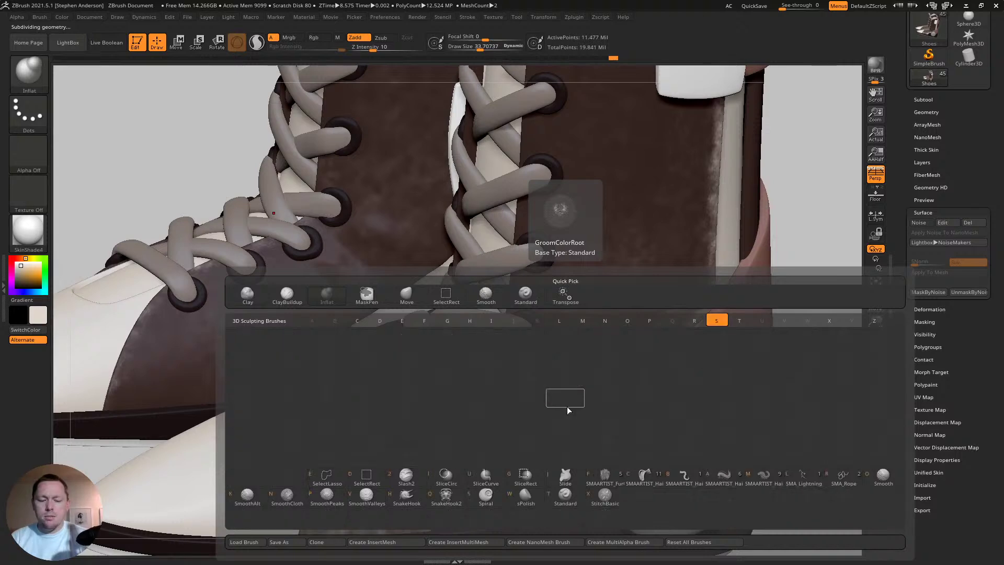
{"action": "key", "text": "t"}
{"action": "key", "text": "s"}
{"action": "left_click_drag", "start_coordinate": [512, 399], "coordinate": [490, 399]}
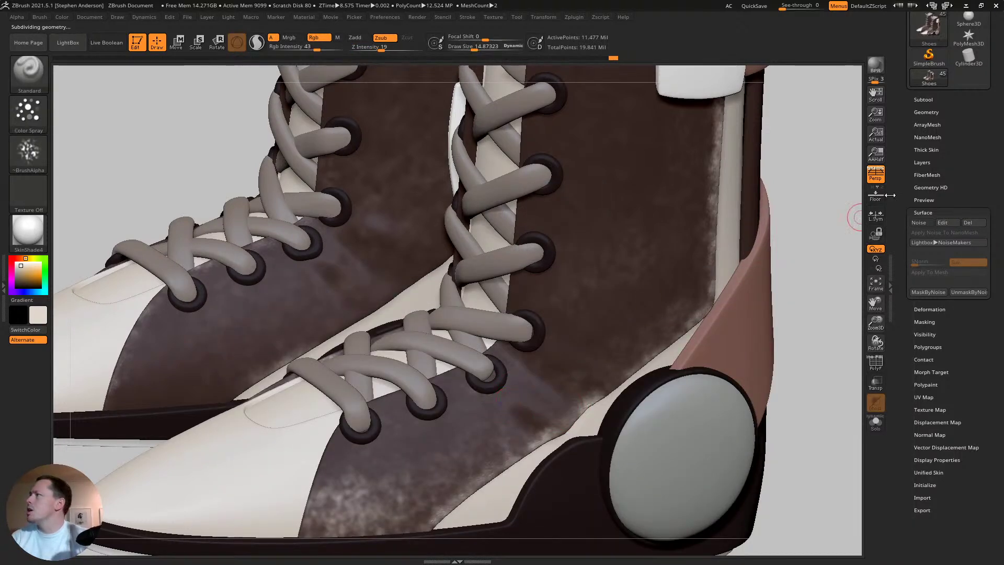
{"action": "left_click", "coordinate": [926, 112]}
{"action": "mouse_move", "coordinate": [502, 413]}
{"action": "right_mouse_down", "text": "ctrl"}
{"action": "mouse_move", "coordinate": [544, 417]}
{"action": "mouse_move", "coordinate": [473, 371]}
{"action": "right_mouse_up", "text": "ctrl"}
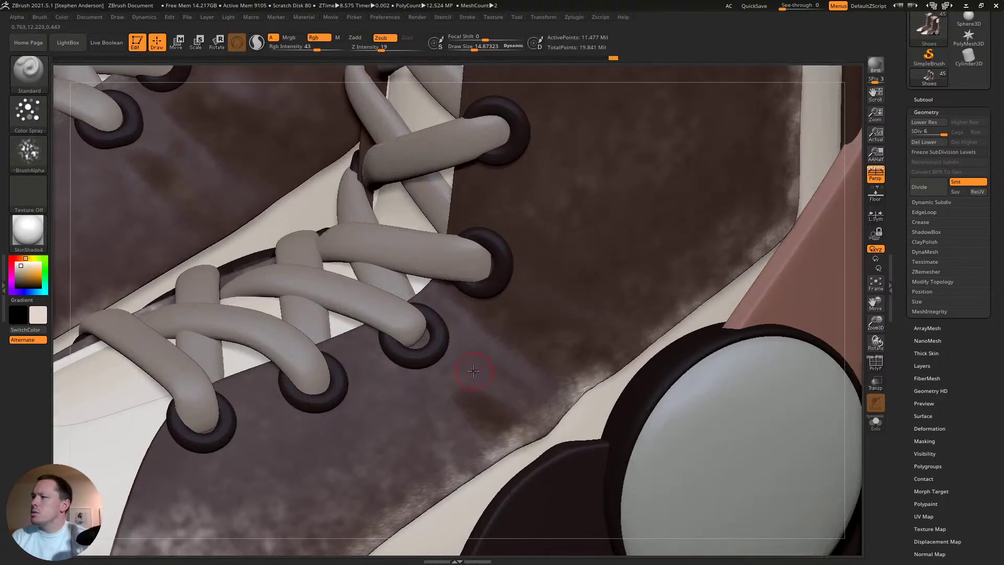
- Spray off-white, slightly carved wear over the raised creases of the outer ankle bend near the round disc
{"action": "mouse_move", "coordinate": [502, 405]}
{"action": "left_mouse_down"}
{"action": "mouse_move", "coordinate": [526, 411]}
{"action": "mouse_move", "coordinate": [476, 379]}
{"action": "mouse_move", "coordinate": [534, 422]}
{"action": "left_mouse_up"}
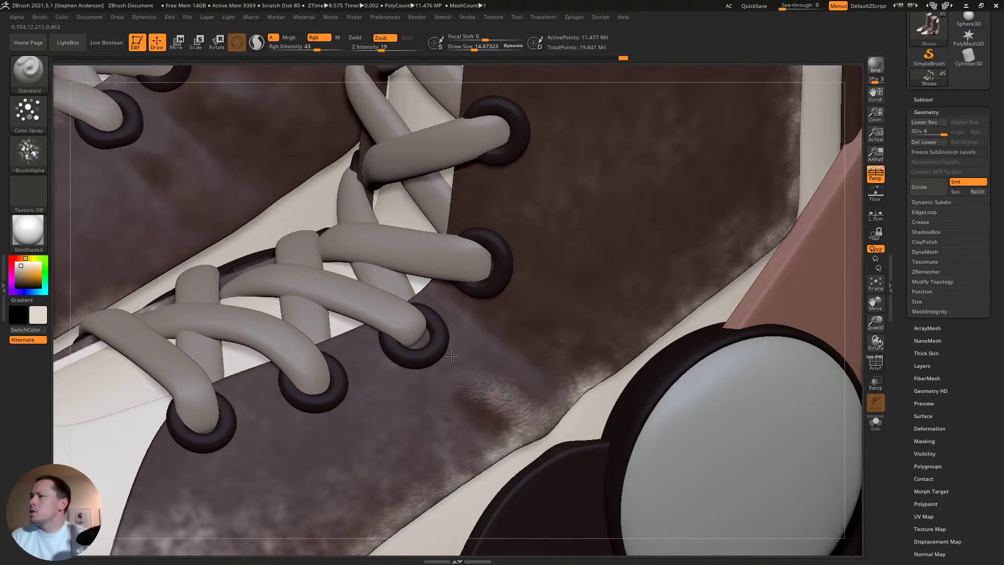
{"action": "mouse_move", "coordinate": [518, 296]}
{"action": "left_mouse_down"}
{"action": "mouse_move", "coordinate": [546, 332]}
{"action": "mouse_move", "coordinate": [586, 355]}
{"action": "mouse_move", "coordinate": [578, 347]}
{"action": "left_mouse_up"}
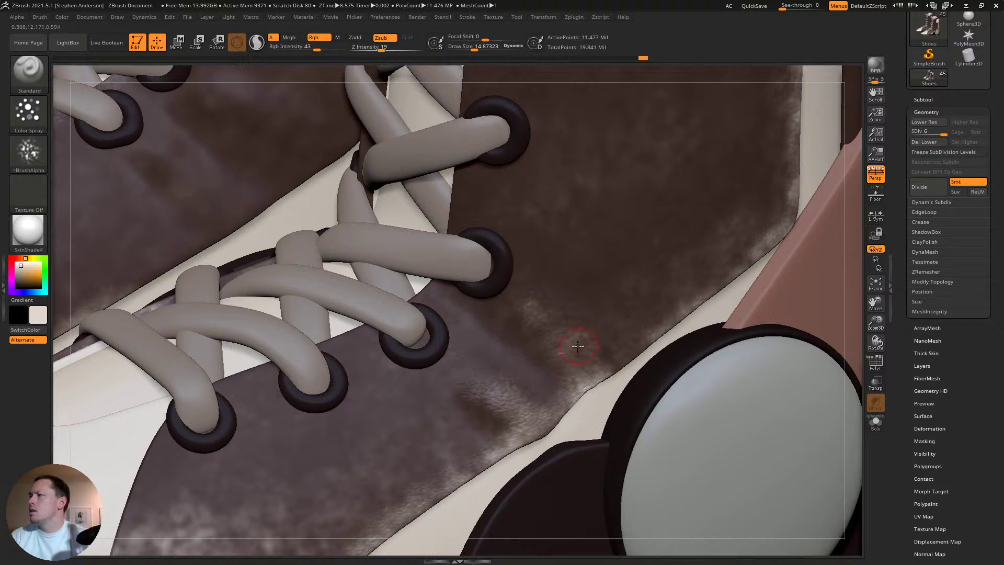
{"action": "right_click_drag", "start_coordinate": [578, 346], "coordinate": [557, 358]}
{"action": "mouse_move", "coordinate": [570, 318]}
{"action": "left_mouse_down"}
{"action": "mouse_move", "coordinate": [597, 350]}
{"action": "mouse_move", "coordinate": [627, 355]}
{"action": "mouse_move", "coordinate": [589, 376]}
{"action": "left_mouse_up"}
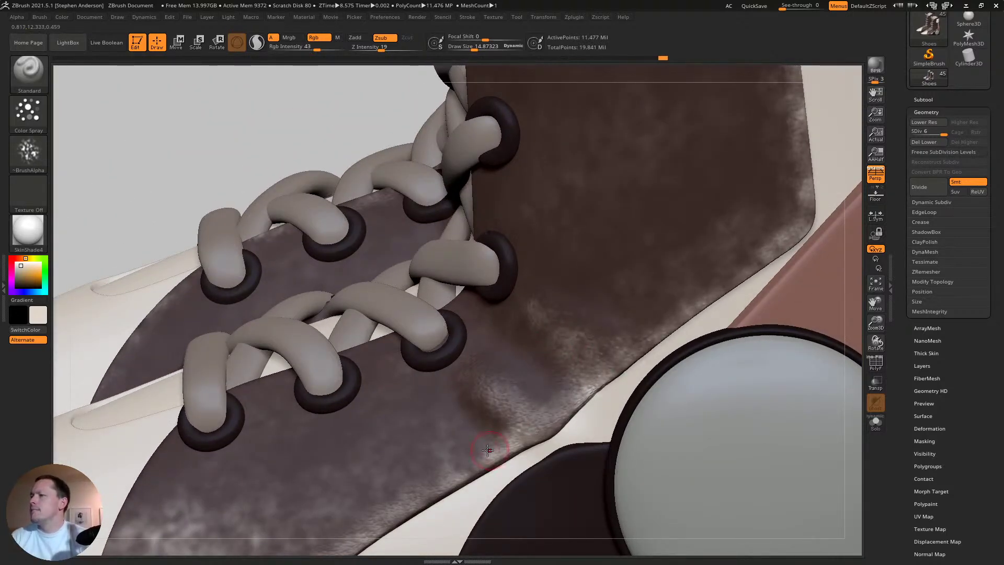
- Isolate the brown leather panels of both boots and mask them by surface noise
{"action": "right_click_drag", "start_coordinate": [488, 450], "coordinate": [556, 388]}
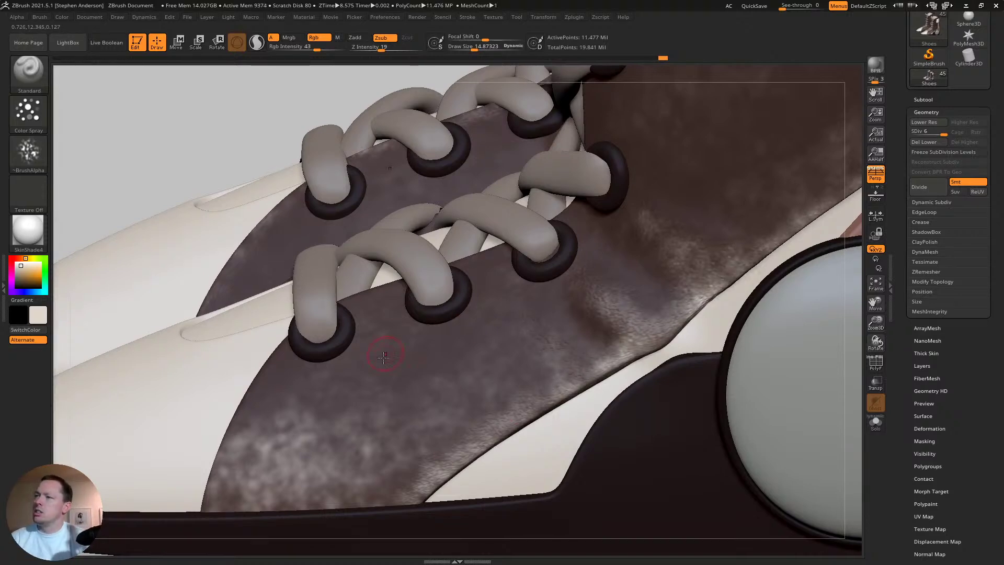
{"action": "right_click_drag", "start_coordinate": [384, 357], "coordinate": [372, 372]}
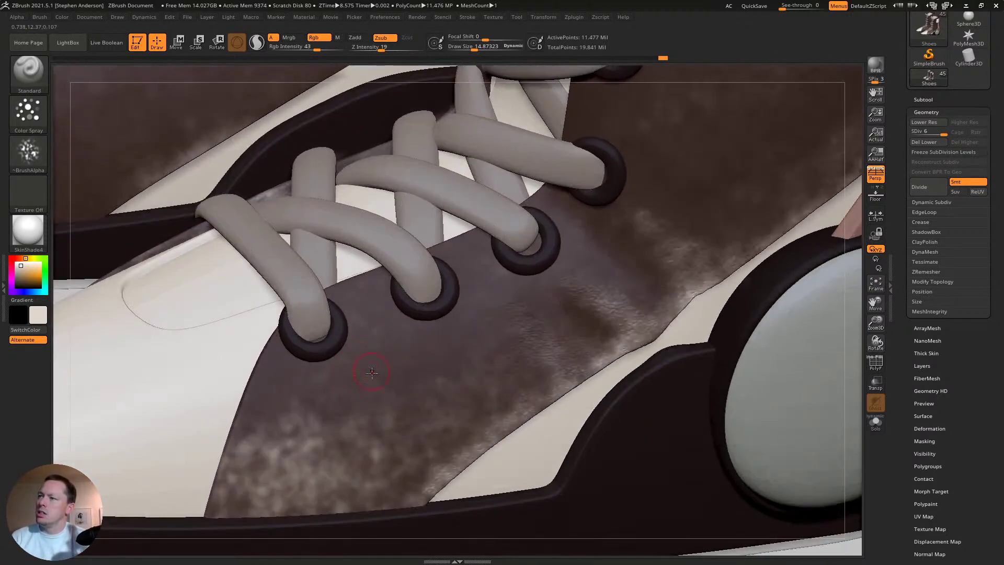
{"action": "left_click", "coordinate": [396, 386], "text": "ctrl+shift"}
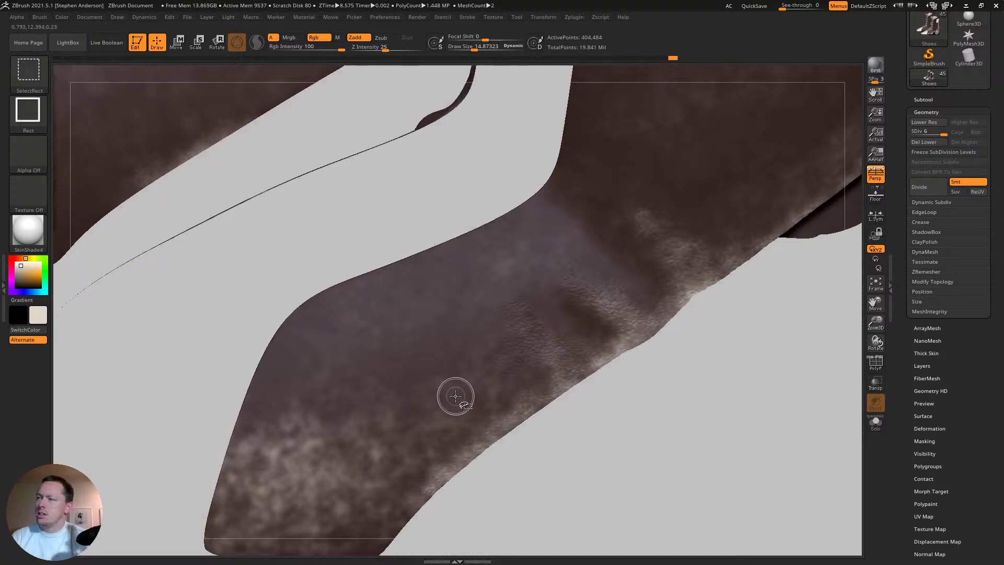
{"action": "left_click", "coordinate": [654, 405], "text": "ctrl+shift"}
{"action": "mouse_move", "coordinate": [695, 410]}
{"action": "right_mouse_down"}
{"action": "mouse_move", "coordinate": [670, 377]}
{"action": "mouse_move", "coordinate": [765, 379]}
{"action": "right_mouse_up"}
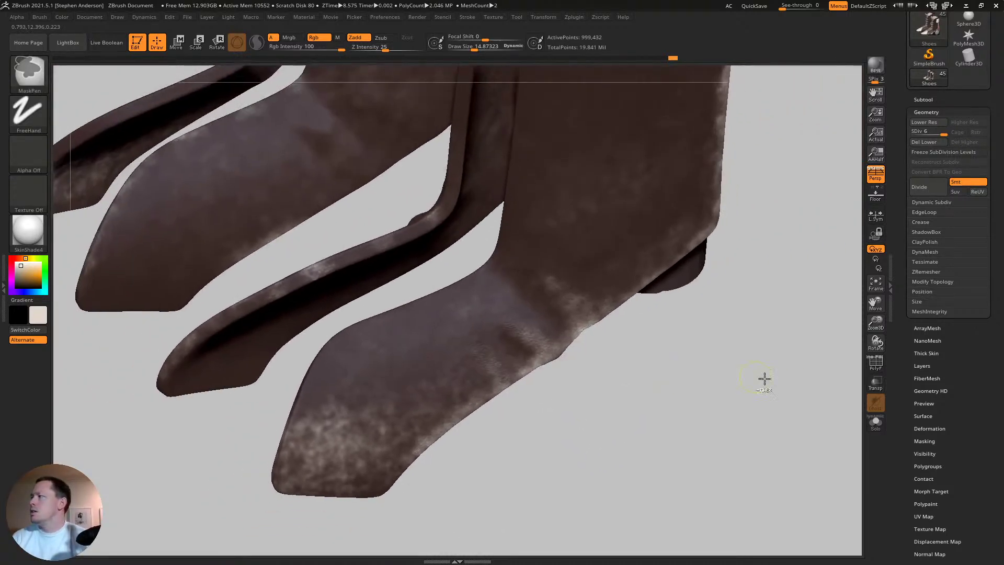
{"action": "key", "text": "alt"}
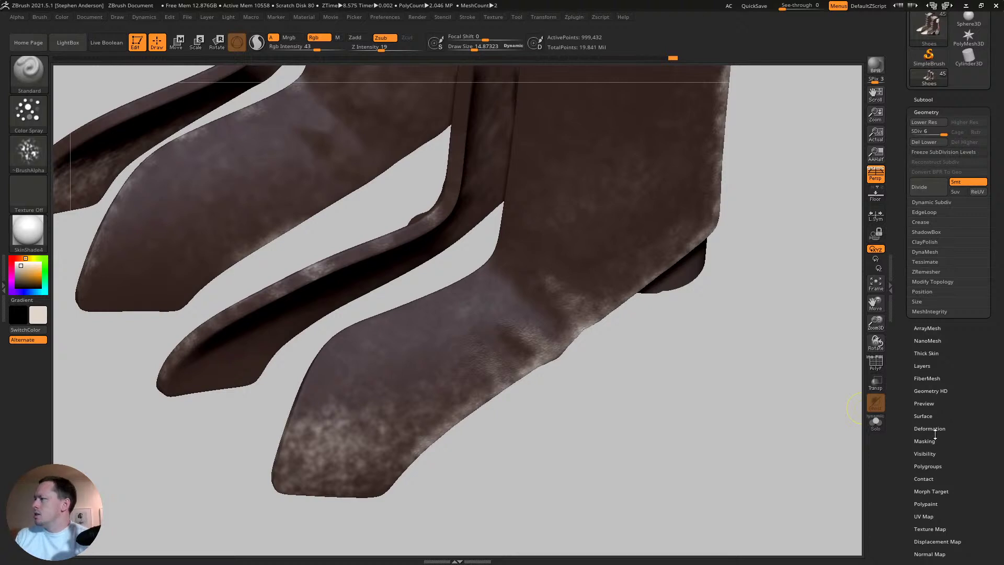
{"action": "left_click", "coordinate": [924, 416]}
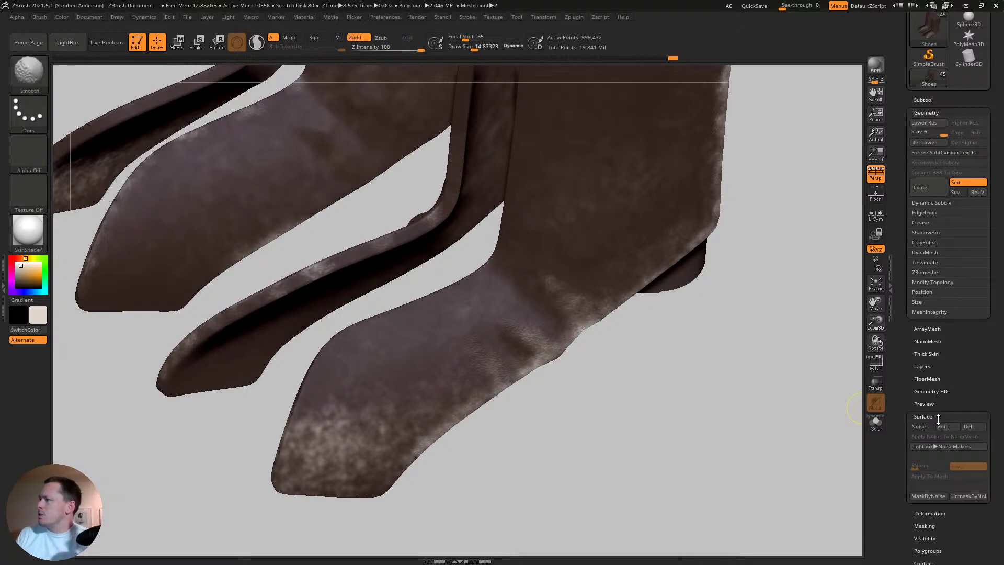
{"action": "left_click", "coordinate": [929, 495]}
- Mask every boot part outside the leather panels, show the full boots again and hide the mask shading
{"action": "mouse_move", "coordinate": [582, 413]}
{"action": "left_mouse_down", "text": "ctrl+shift"}
{"action": "mouse_move", "coordinate": [652, 480]}
{"action": "mouse_move", "coordinate": [648, 457]}
{"action": "left_mouse_up", "text": "ctrl+shift"}
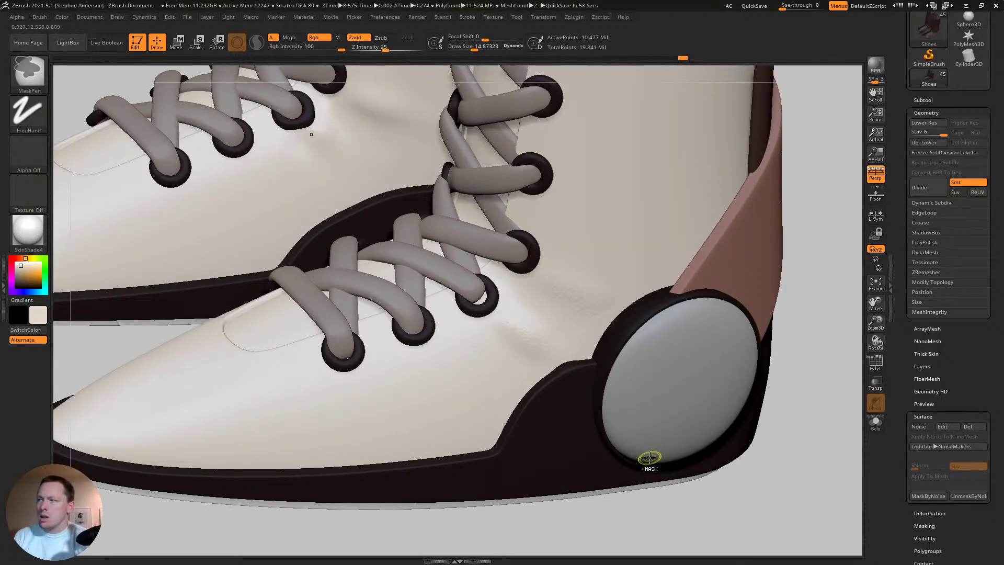
{"action": "left_click", "coordinate": [650, 458], "text": "ctrl"}
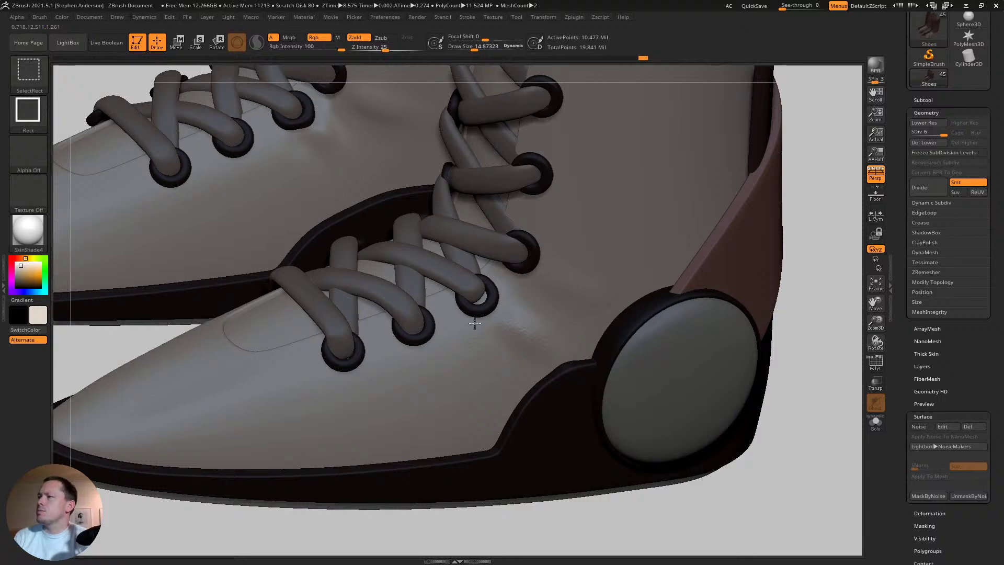
{"action": "left_click", "coordinate": [476, 340], "text": "ctrl+shift"}
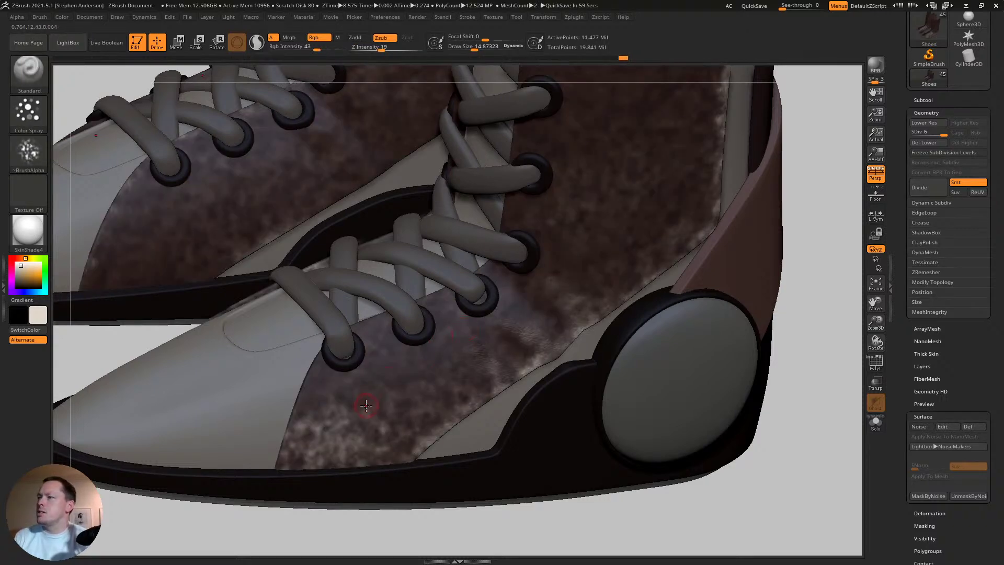
{"action": "key", "text": "shift+f"}
{"action": "key", "text": "shift+f"}
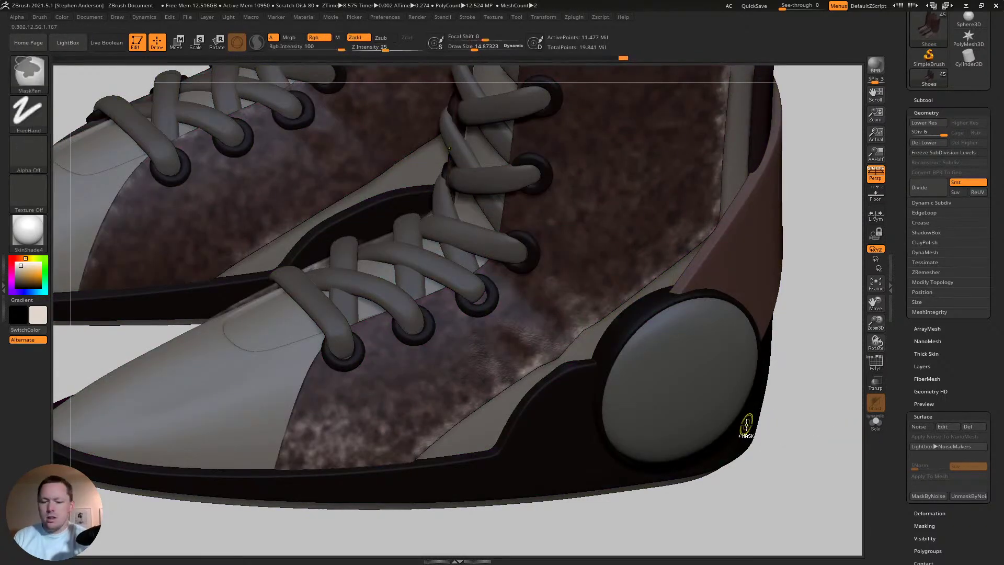
{"action": "key", "text": "ctrl+i"}
{"action": "mouse_move", "coordinate": [418, 377]}
{"action": "right_mouse_down", "text": "ctrl"}
{"action": "mouse_move", "coordinate": [406, 369]}
{"action": "mouse_move", "coordinate": [412, 378]}
{"action": "right_mouse_up", "text": "ctrl"}
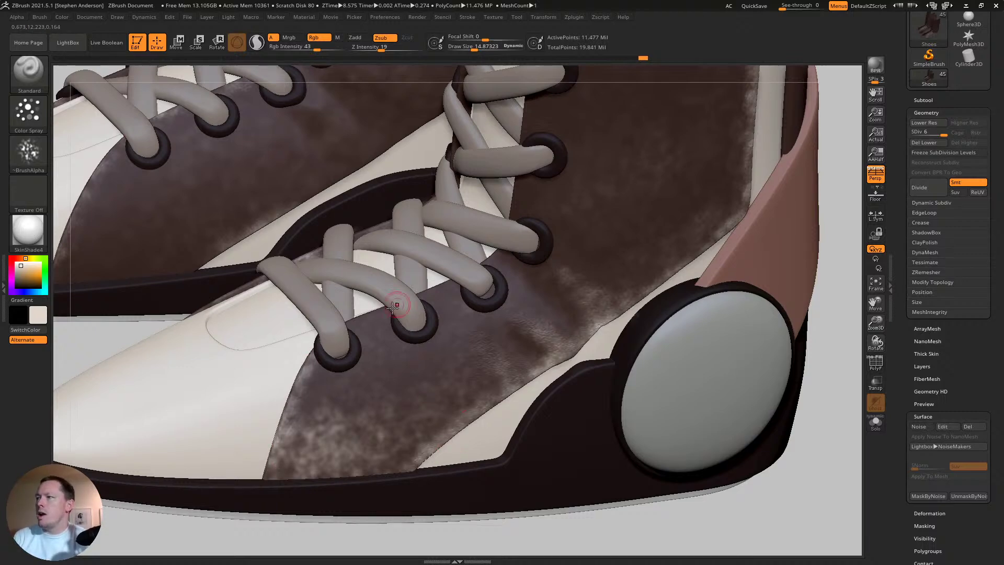
- Spray slightly carved off-white wear over the outer ankle creases below the lace eyelets with a draw size of about 16
{"action": "left_click_drag", "start_coordinate": [474, 270], "coordinate": [490, 257]}
{"action": "right_click_drag", "start_coordinate": [533, 201], "coordinate": [510, 263], "text": "alt"}
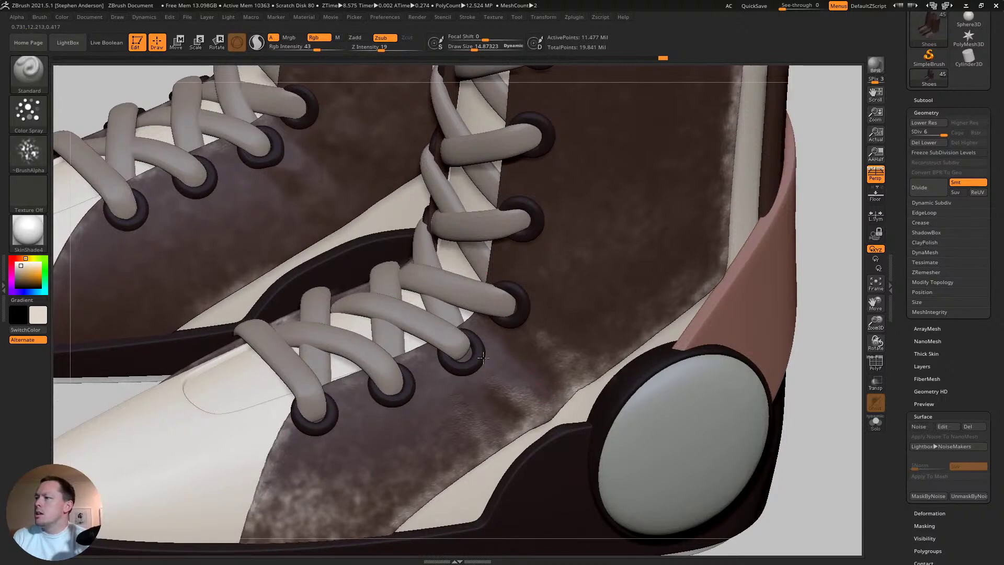
{"action": "key", "text": "s"}
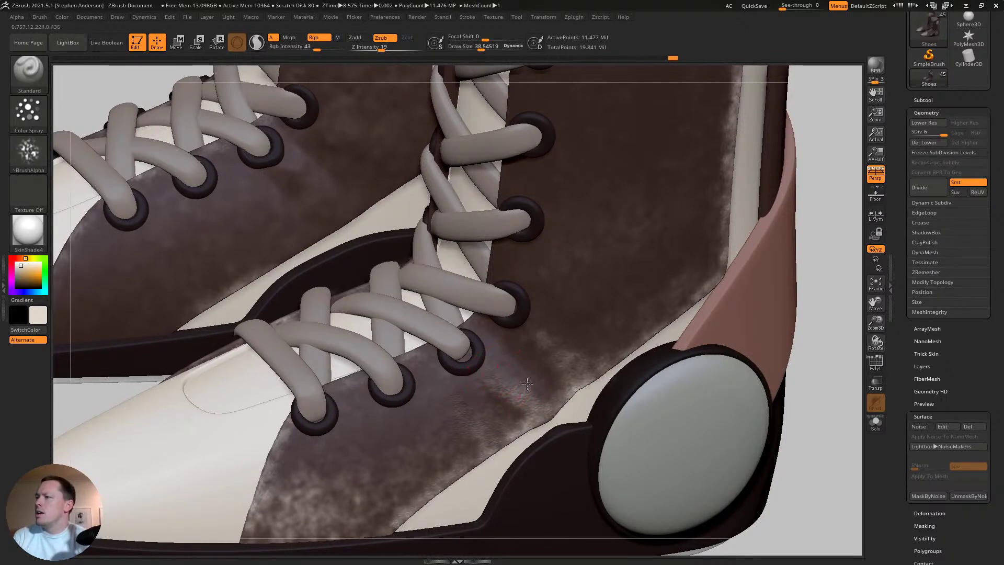
{"action": "key", "text": "s"}
{"action": "left_click_drag", "start_coordinate": [512, 394], "coordinate": [520, 398]}
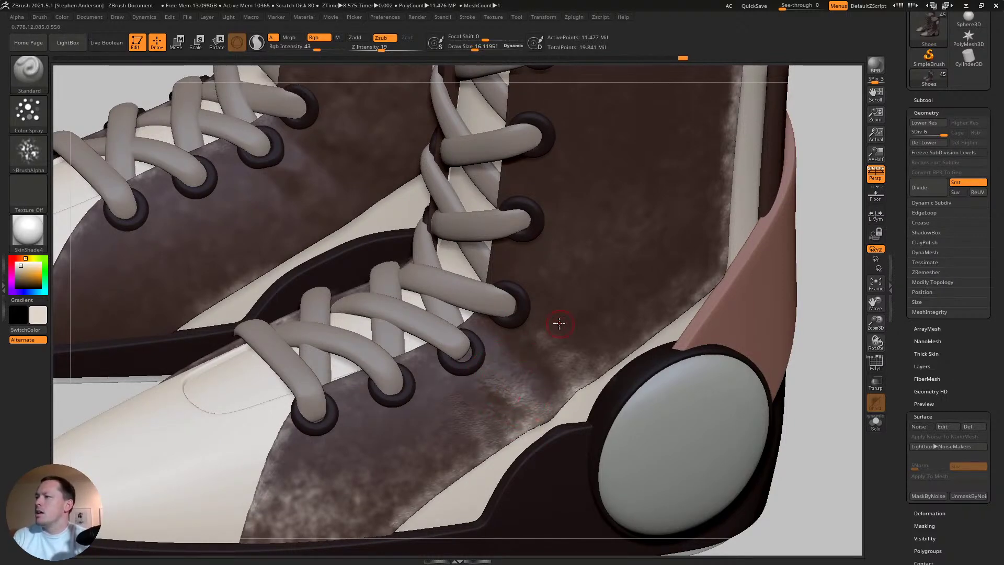
- Raise the draw size to about 67 and spray a soft carved leather grain over the outer side of the boot shaft
{"action": "mouse_move", "coordinate": [568, 368]}
{"action": "right_mouse_down"}
{"action": "mouse_move", "coordinate": [544, 356]}
{"action": "mouse_move", "coordinate": [507, 278]}
{"action": "right_mouse_up"}
{"action": "key", "text": "s"}
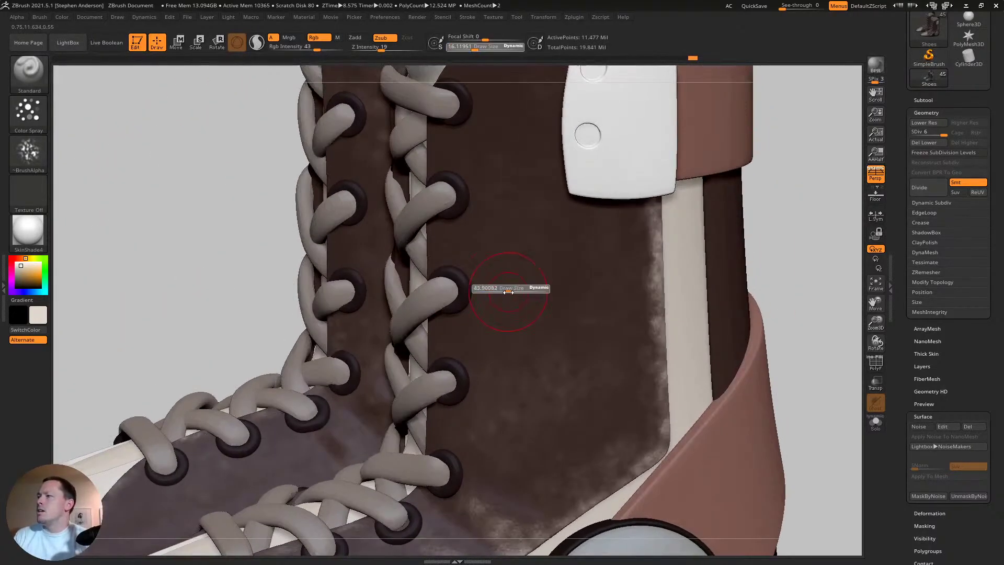
{"action": "left_click_drag", "start_coordinate": [471, 287], "coordinate": [475, 328]}
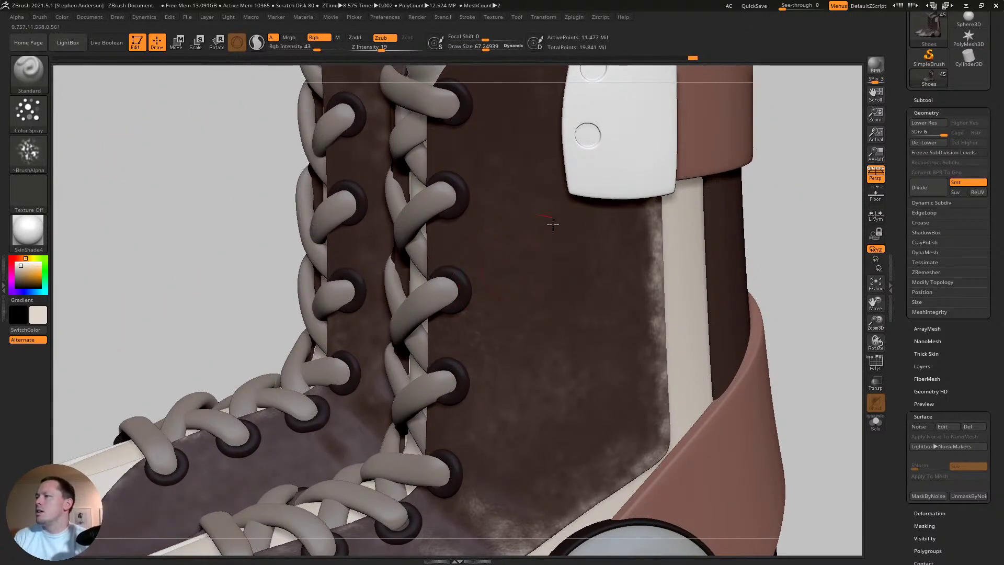
{"action": "right_click_drag", "start_coordinate": [504, 280], "coordinate": [450, 277]}
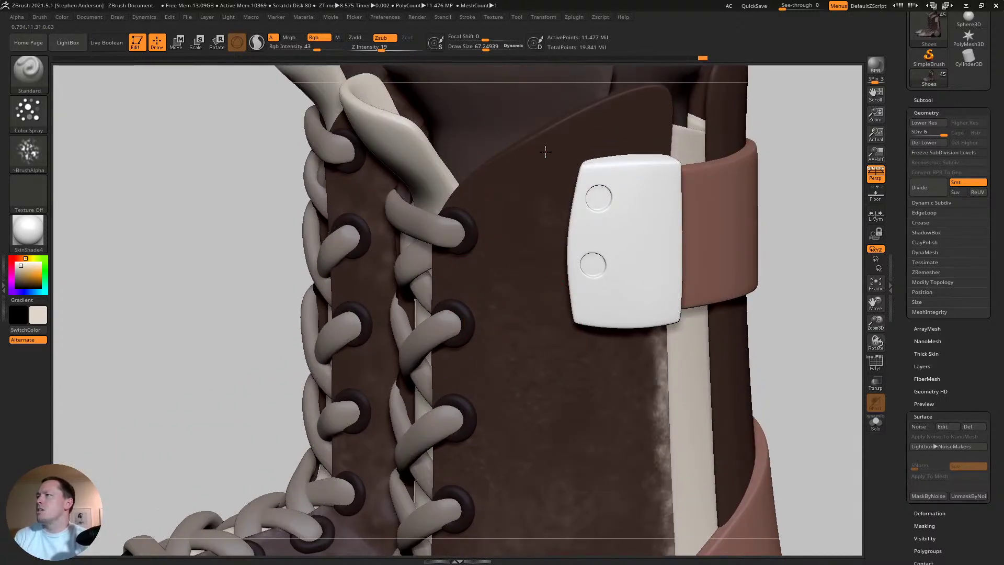
{"action": "right_click_drag", "start_coordinate": [616, 285], "coordinate": [614, 240]}
- Spray lighter wear along the rear edge of the outer shaft panel with a draw size of about 25
{"action": "key", "text": "s"}
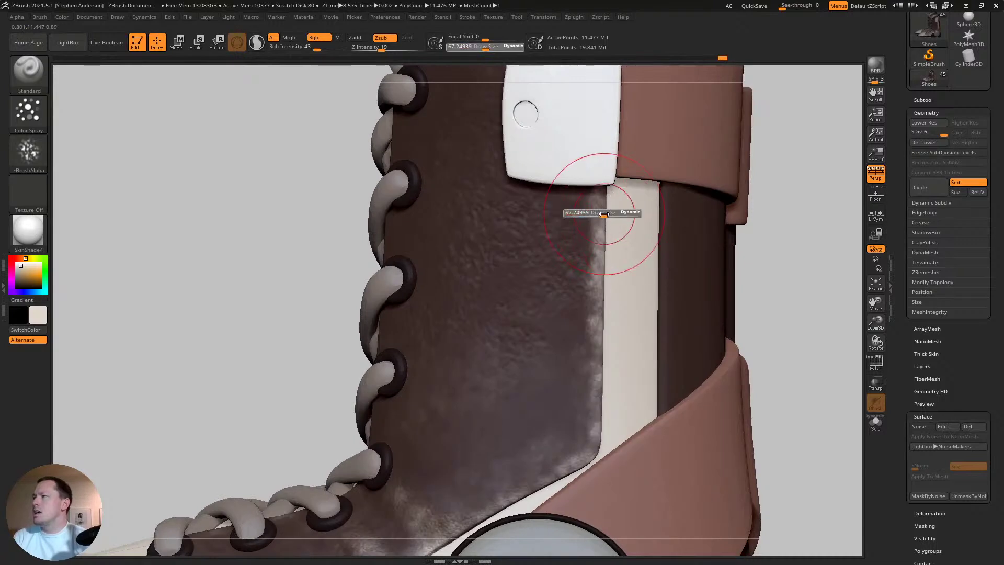
{"action": "left_click_drag", "start_coordinate": [603, 216], "coordinate": [592, 259]}
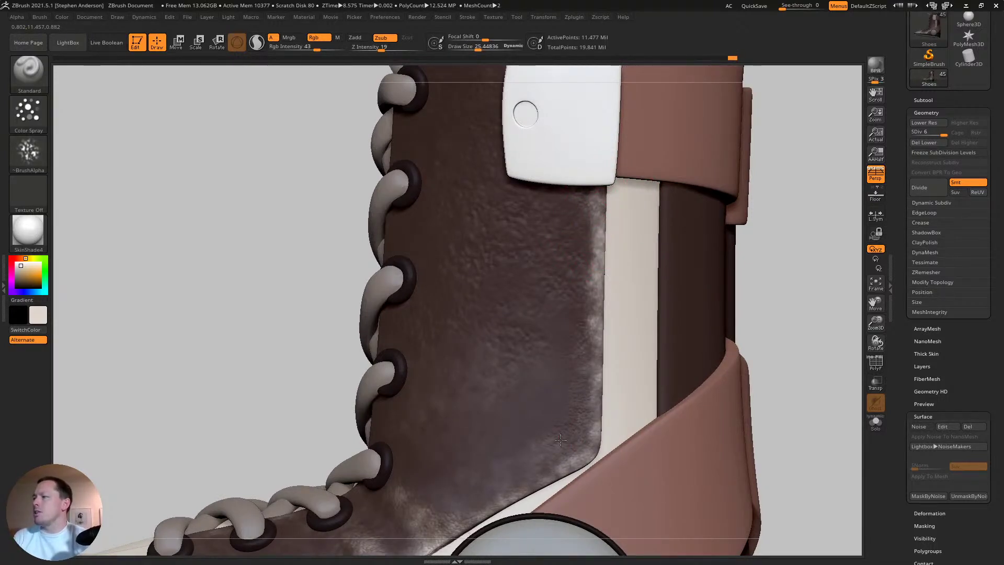
- Set Z Intensity to 13 and Rgb Intensity to 100, undoing the test stroke at the shaft panel's lower rear corner
{"action": "left_click_drag", "start_coordinate": [381, 50], "coordinate": [396, 49]}
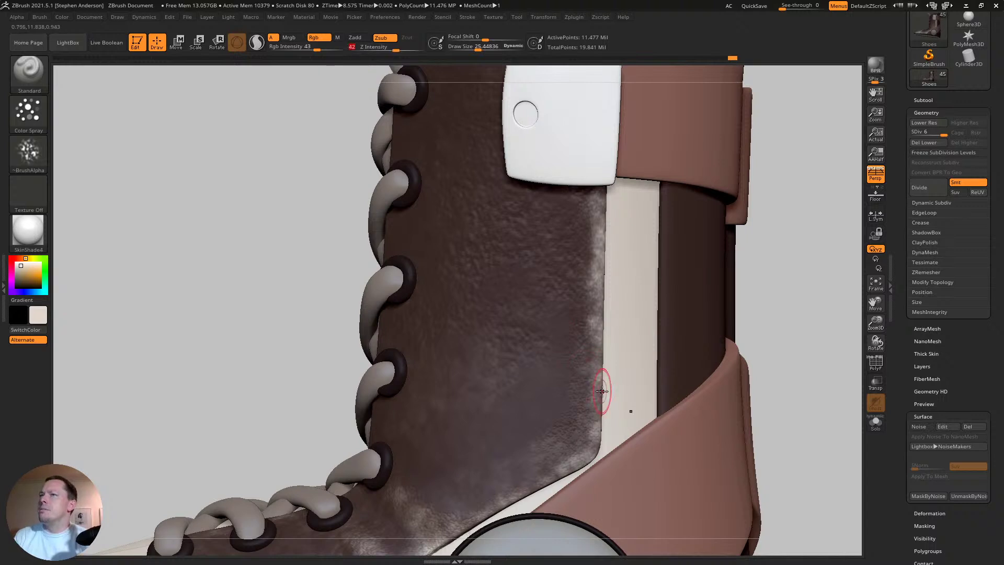
{"action": "right_click_drag", "start_coordinate": [606, 393], "coordinate": [578, 416]}
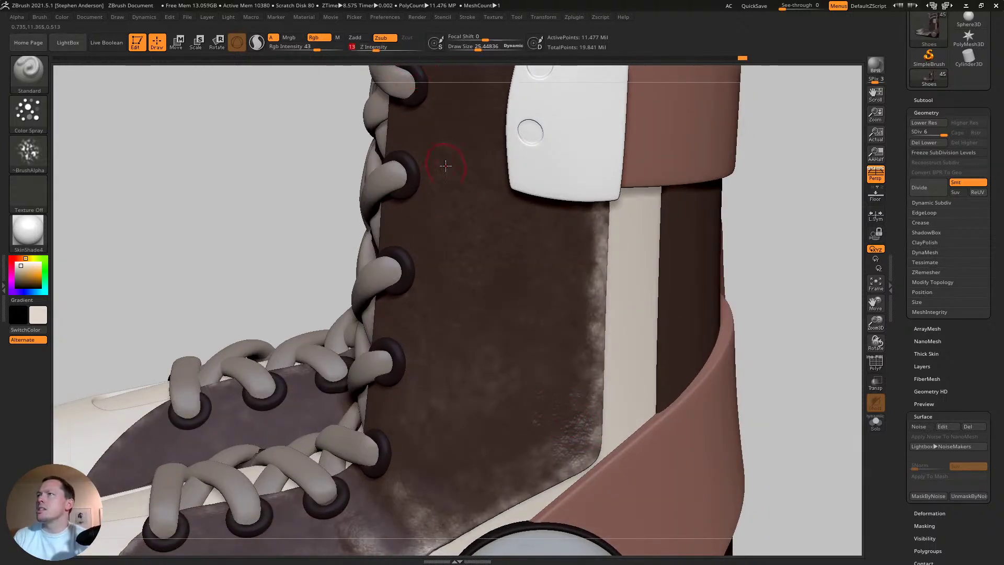
{"action": "key", "text": "ctrl"}
{"action": "key", "text": "ctrl+z"}
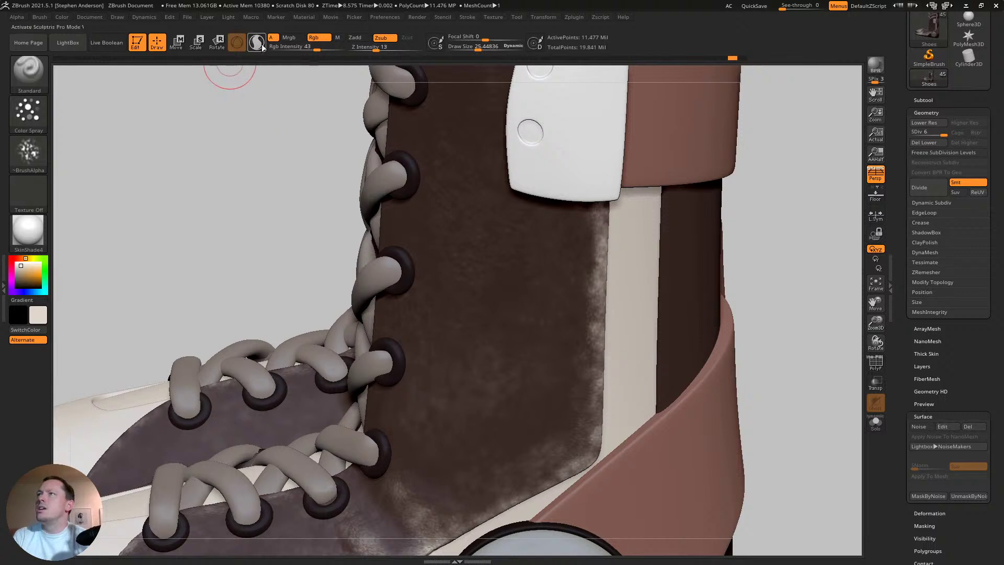
{"action": "left_click_drag", "start_coordinate": [340, 48], "coordinate": [342, 48]}
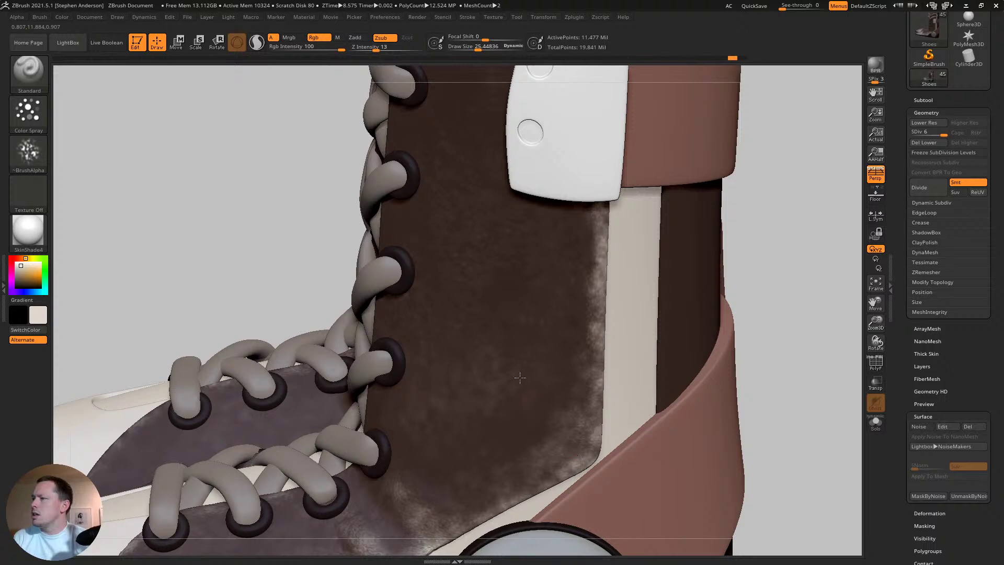
- Spray wear across the lower outer shaft above the ankle bend and check both boots
{"action": "mouse_move", "coordinate": [501, 366]}
{"action": "right_mouse_down"}
{"action": "mouse_move", "coordinate": [518, 401]}
{"action": "mouse_move", "coordinate": [585, 418]}
{"action": "right_mouse_up"}
{"action": "mouse_move", "coordinate": [426, 505]}
{"action": "left_mouse_down"}
{"action": "mouse_move", "coordinate": [437, 484]}
{"action": "mouse_move", "coordinate": [472, 504]}
{"action": "left_mouse_up"}
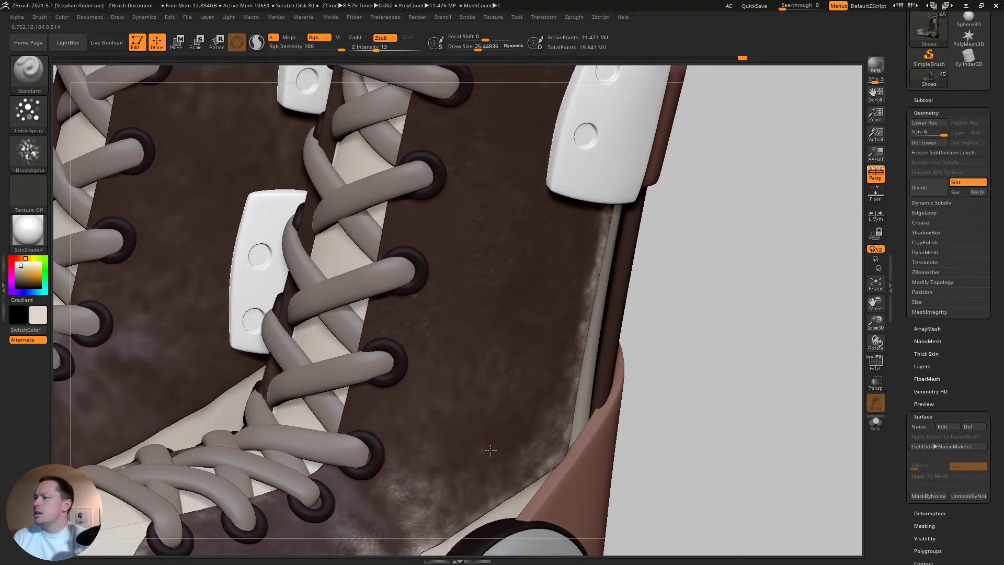
{"action": "right_click_drag", "start_coordinate": [495, 438], "coordinate": [620, 400], "text": "ctrl"}
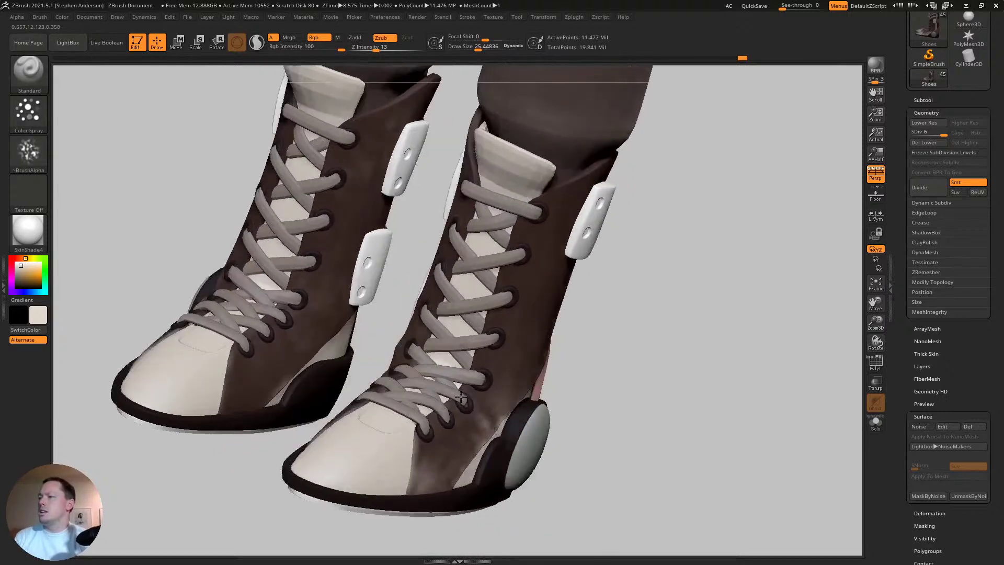
{"action": "right_click_drag", "start_coordinate": [465, 463], "coordinate": [476, 444]}
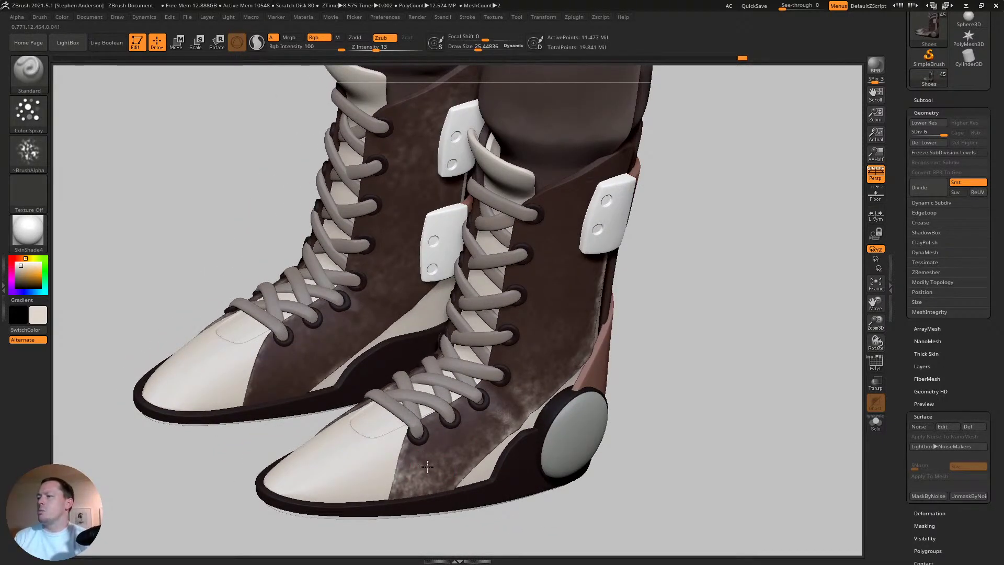
{"action": "right_click_drag", "start_coordinate": [468, 427], "coordinate": [366, 398], "text": "ctrl"}
{"action": "left_click_drag", "start_coordinate": [356, 413], "coordinate": [368, 395]}
{"action": "key", "text": "ctrl"}
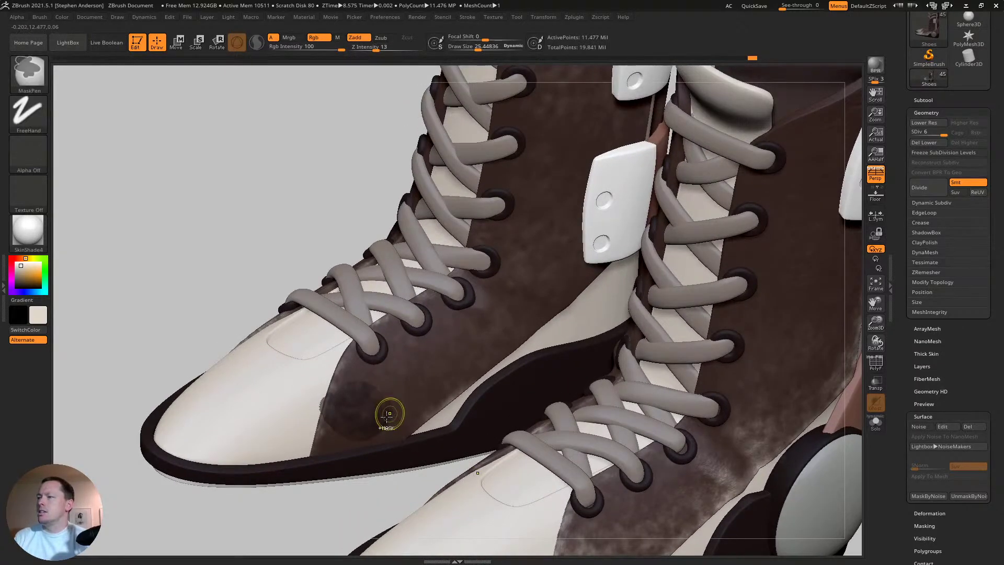
{"action": "key", "text": "ctrl+z"}
- Spray off-white wear over the other boot's inner ankle creases and the leather beside its lower lace eyelets
{"action": "mouse_move", "coordinate": [383, 379]}
{"action": "right_mouse_down"}
{"action": "mouse_move", "coordinate": [346, 390]}
{"action": "mouse_move", "coordinate": [365, 409]}
{"action": "right_mouse_up"}
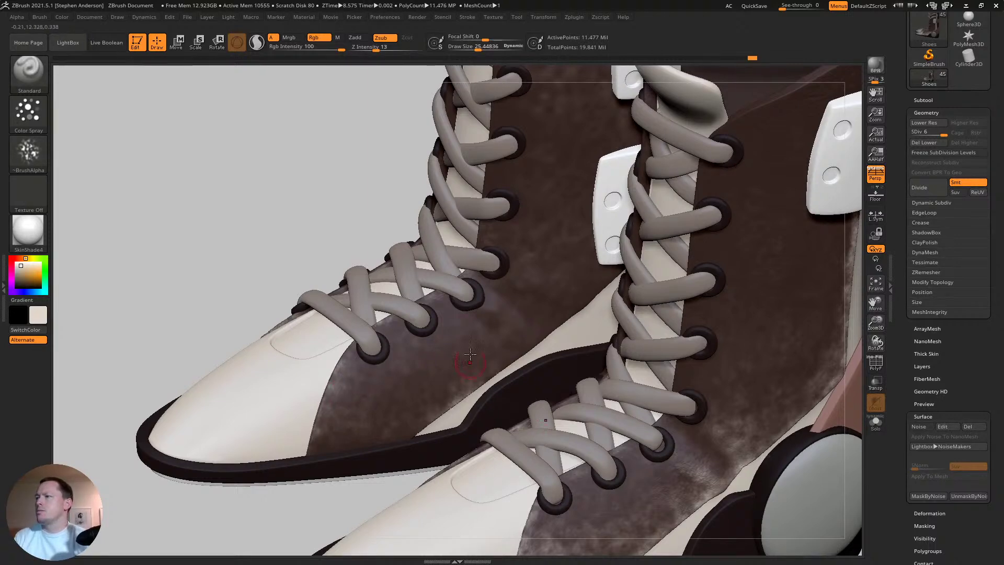
{"action": "mouse_move", "coordinate": [471, 357]}
{"action": "left_mouse_down"}
{"action": "mouse_move", "coordinate": [497, 287]}
{"action": "mouse_move", "coordinate": [508, 323]}
{"action": "mouse_move", "coordinate": [489, 316]}
{"action": "left_mouse_up"}
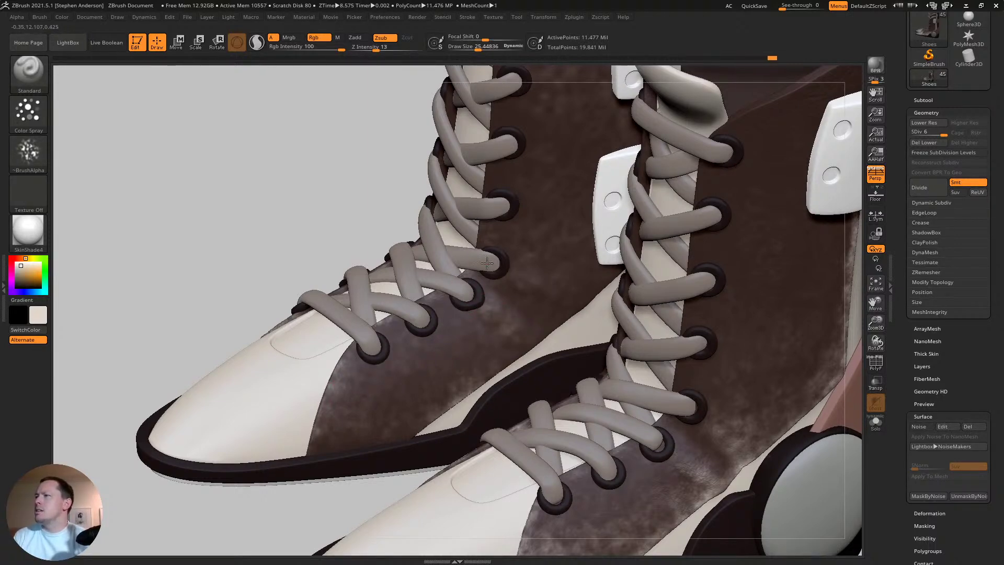
{"action": "left_click_drag", "start_coordinate": [508, 274], "coordinate": [572, 301]}
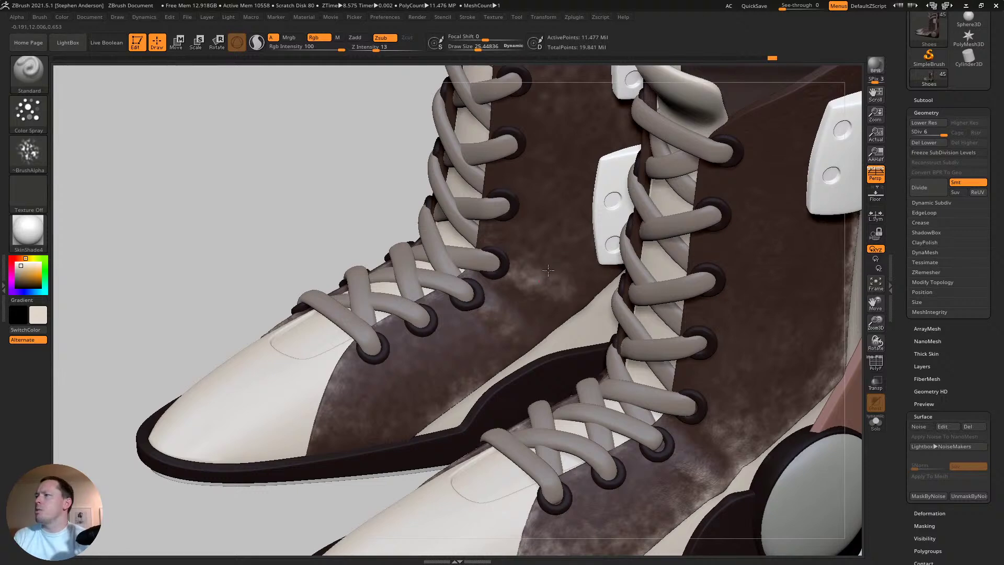
{"action": "left_click_drag", "start_coordinate": [500, 246], "coordinate": [553, 285]}
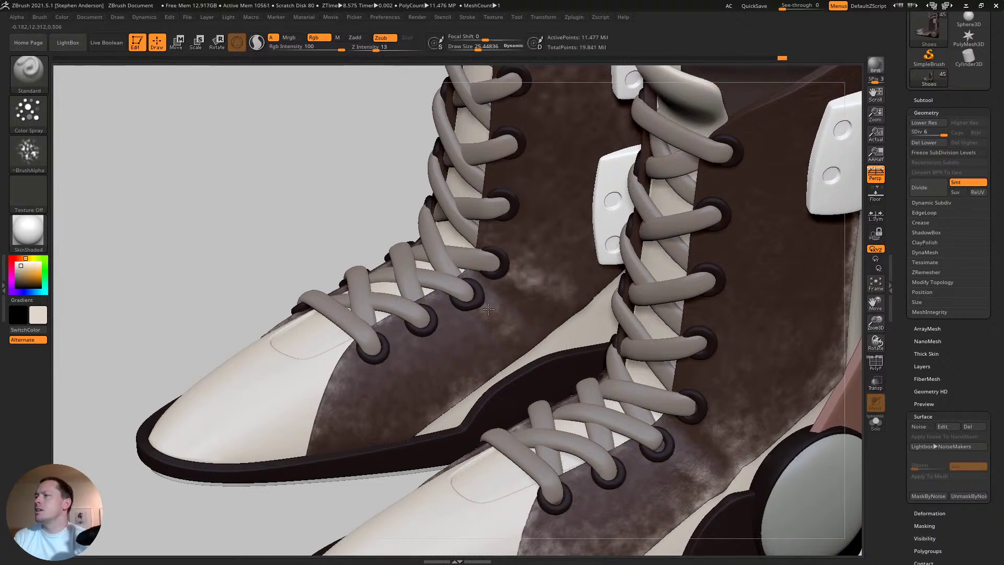
{"action": "mouse_move", "coordinate": [483, 319]}
{"action": "left_mouse_down"}
{"action": "mouse_move", "coordinate": [488, 361]}
{"action": "mouse_move", "coordinate": [464, 389]}
{"action": "left_mouse_up"}
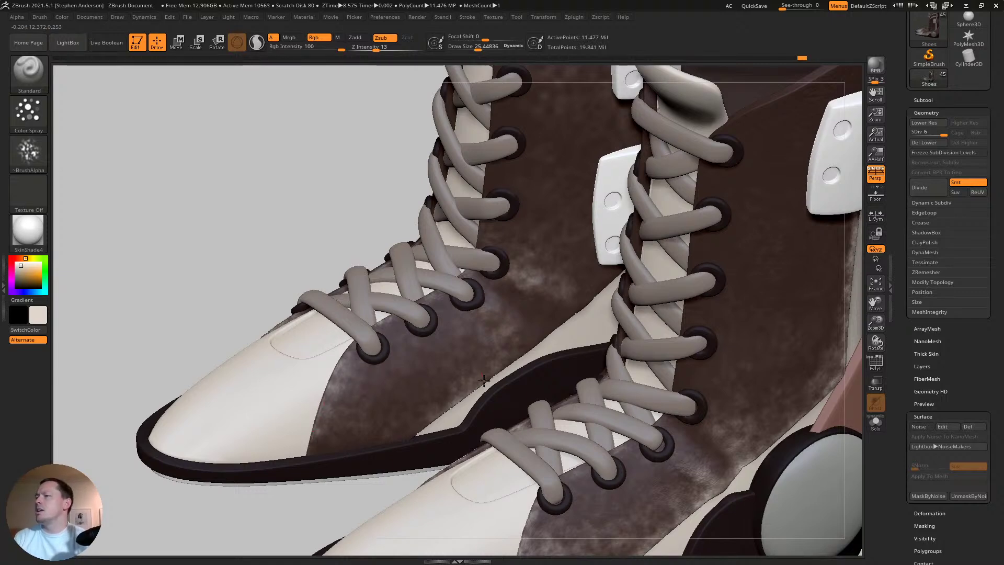
- Spray off-white wear between the upper lace eyelets along both edges of the boot's lacing with a draw size of about 14
{"action": "right_click_drag", "start_coordinate": [551, 340], "coordinate": [443, 280]}
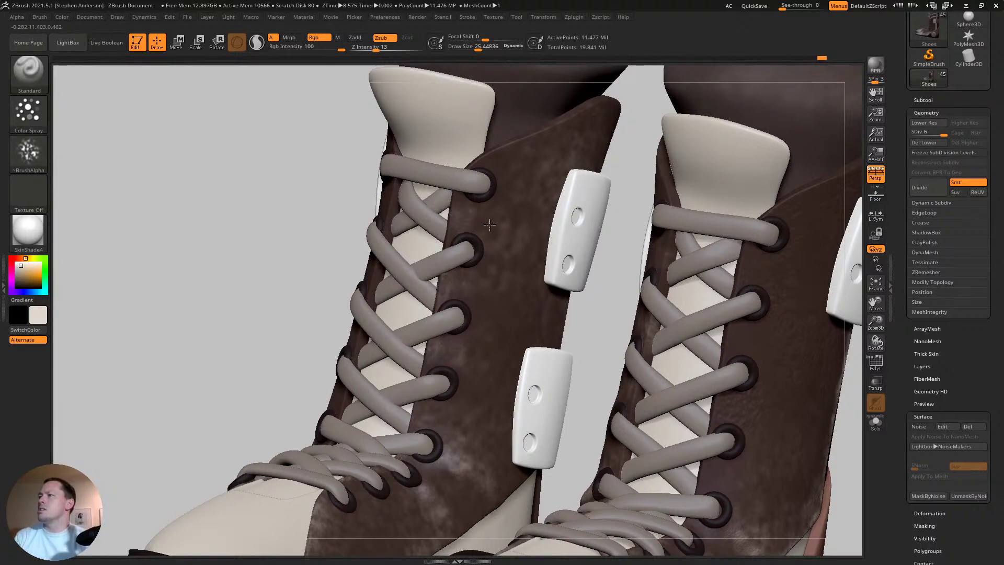
{"action": "mouse_move", "coordinate": [503, 152]}
{"action": "right_mouse_down"}
{"action": "mouse_move", "coordinate": [524, 272]}
{"action": "mouse_move", "coordinate": [452, 201]}
{"action": "right_mouse_up"}
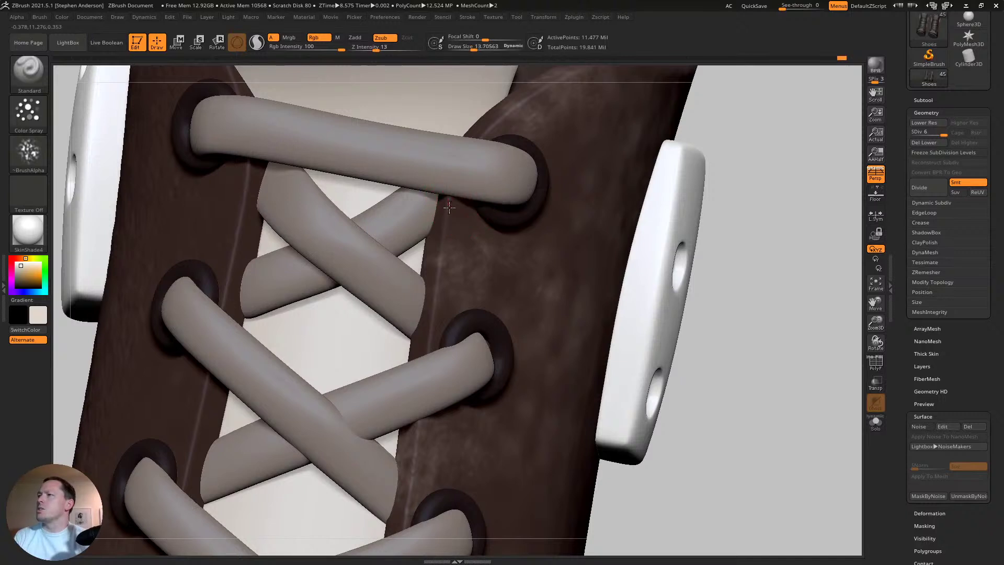
{"action": "left_click_drag", "start_coordinate": [438, 198], "coordinate": [410, 236]}
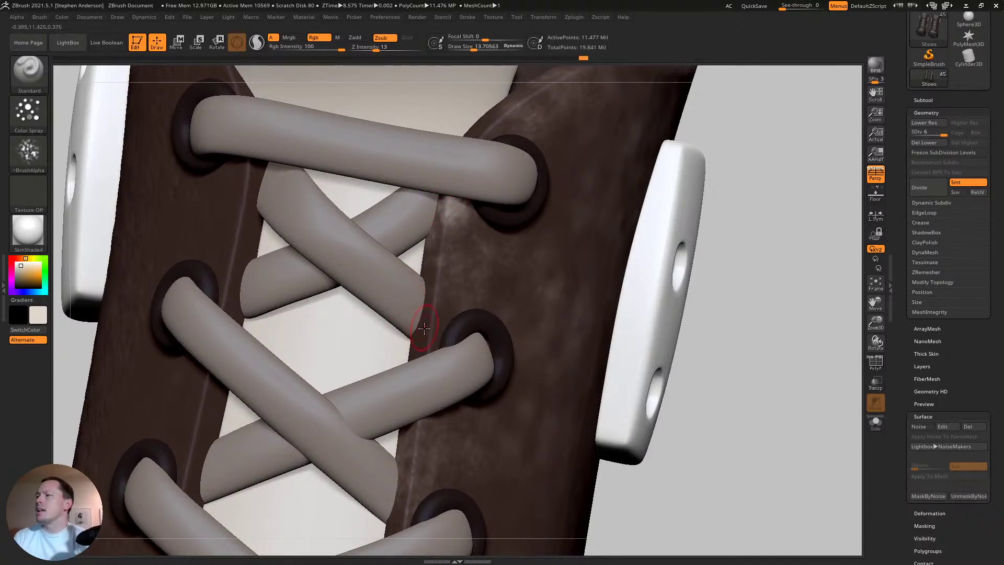
{"action": "mouse_move", "coordinate": [424, 329]}
{"action": "left_mouse_down"}
{"action": "mouse_move", "coordinate": [434, 332]}
{"action": "mouse_move", "coordinate": [398, 359]}
{"action": "mouse_move", "coordinate": [428, 348]}
{"action": "left_mouse_up"}
{"action": "right_click_drag", "start_coordinate": [412, 396], "coordinate": [430, 339], "text": "alt"}
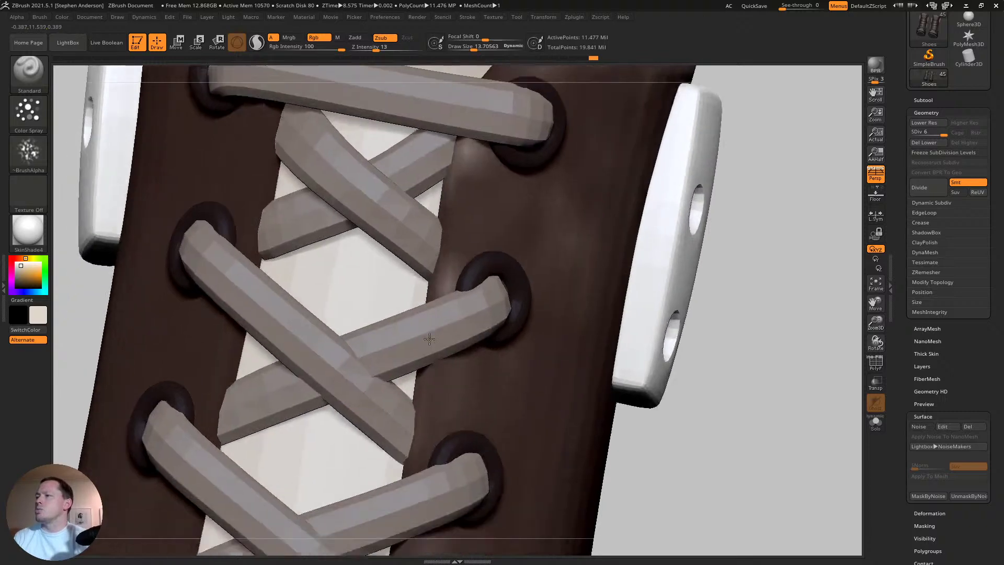
{"action": "mouse_move", "coordinate": [436, 406]}
{"action": "left_mouse_down"}
{"action": "mouse_move", "coordinate": [419, 418]}
{"action": "mouse_move", "coordinate": [428, 395]}
{"action": "mouse_move", "coordinate": [445, 404]}
{"action": "left_mouse_up"}
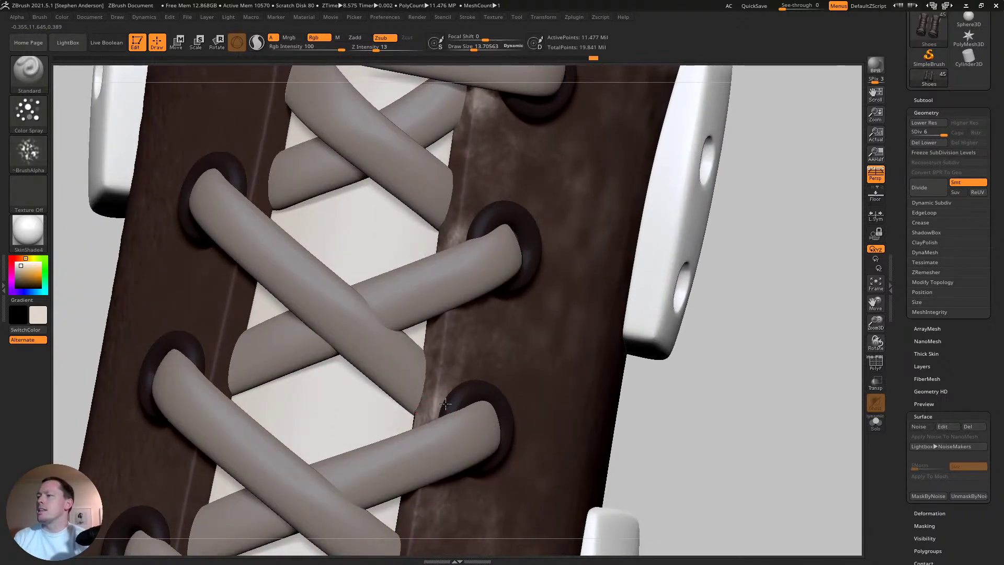
{"action": "mouse_move", "coordinate": [180, 384]}
{"action": "left_mouse_down"}
{"action": "mouse_move", "coordinate": [212, 351]}
{"action": "mouse_move", "coordinate": [219, 389]}
{"action": "mouse_move", "coordinate": [207, 348]}
{"action": "mouse_move", "coordinate": [223, 322]}
{"action": "mouse_move", "coordinate": [224, 334]}
{"action": "left_mouse_up"}
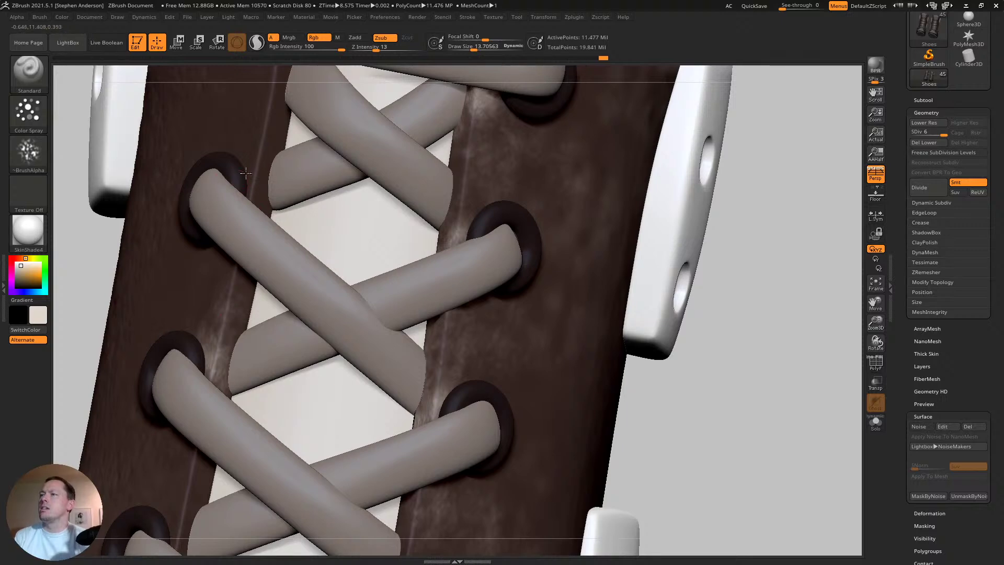
{"action": "mouse_move", "coordinate": [245, 173]}
{"action": "left_mouse_down"}
{"action": "mouse_move", "coordinate": [247, 213]}
{"action": "mouse_move", "coordinate": [244, 154]}
{"action": "left_mouse_up"}
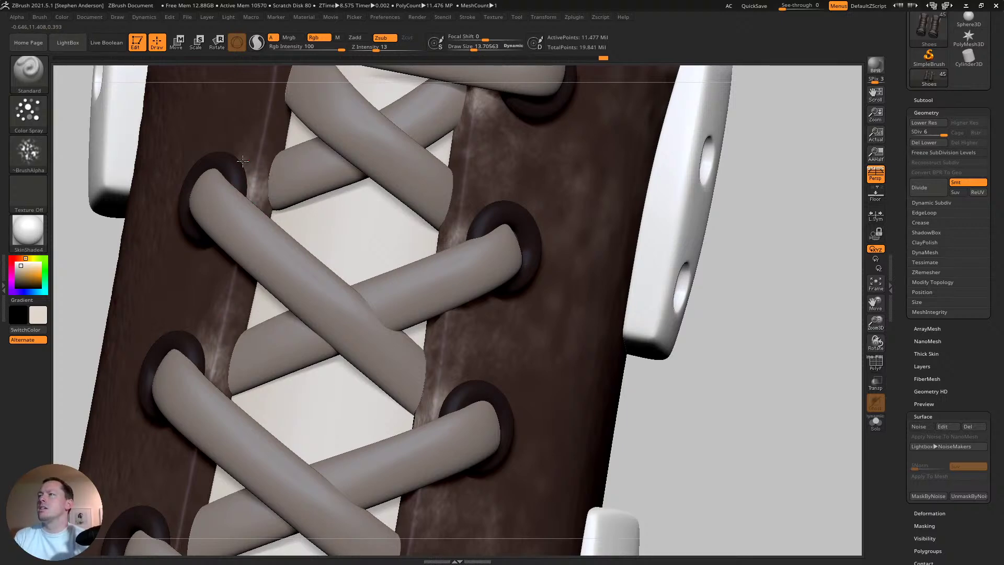
- Spray off-white wear along the top edge of the outer shaft panel with a draw size of about 24
{"action": "right_click_drag", "start_coordinate": [224, 131], "coordinate": [226, 113], "text": "ctrl"}
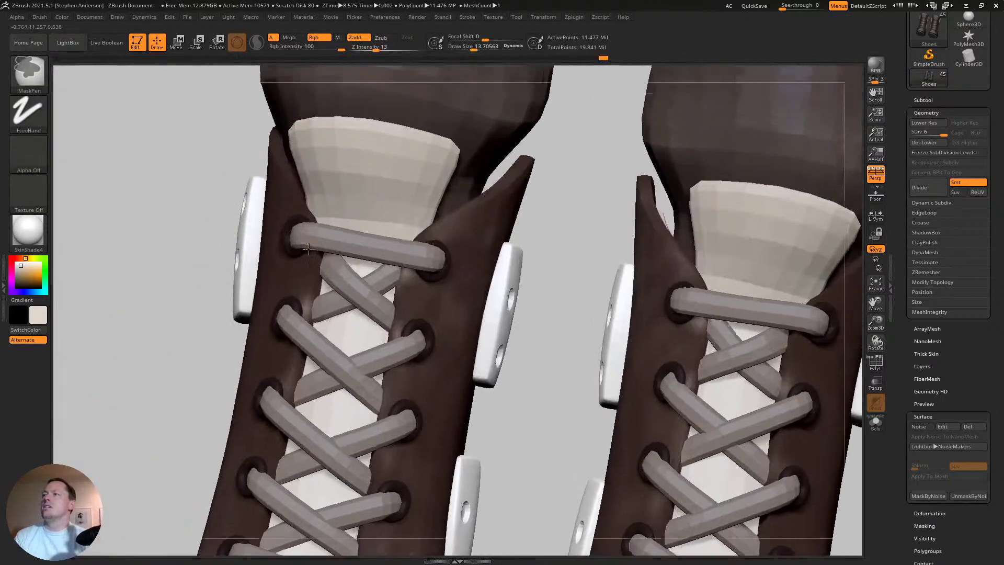
{"action": "right_click_drag", "start_coordinate": [238, 217], "coordinate": [295, 228]}
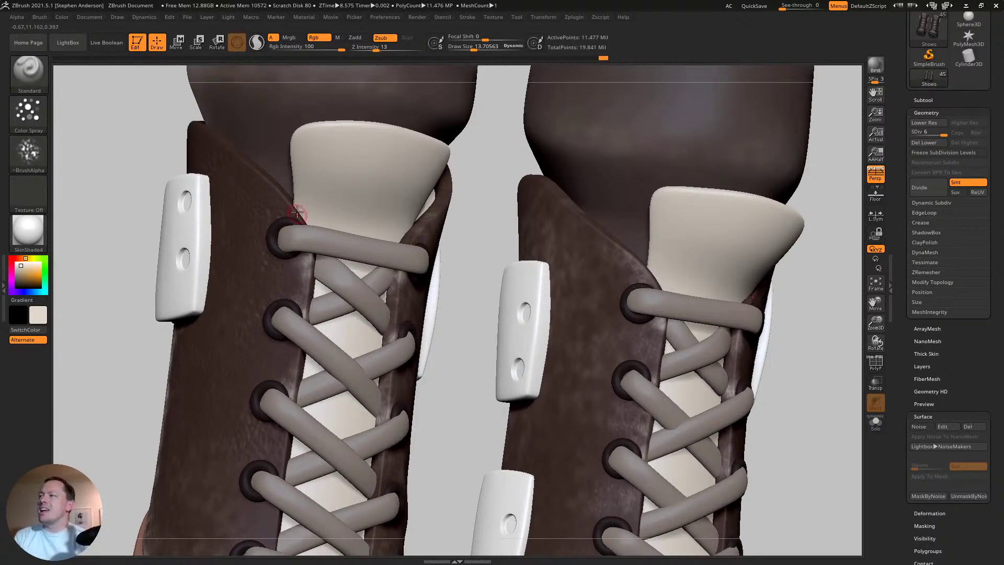
{"action": "mouse_move", "coordinate": [296, 212]}
{"action": "right_mouse_down"}
{"action": "mouse_move", "coordinate": [272, 181]}
{"action": "mouse_move", "coordinate": [256, 204]}
{"action": "mouse_move", "coordinate": [290, 199]}
{"action": "right_mouse_up"}
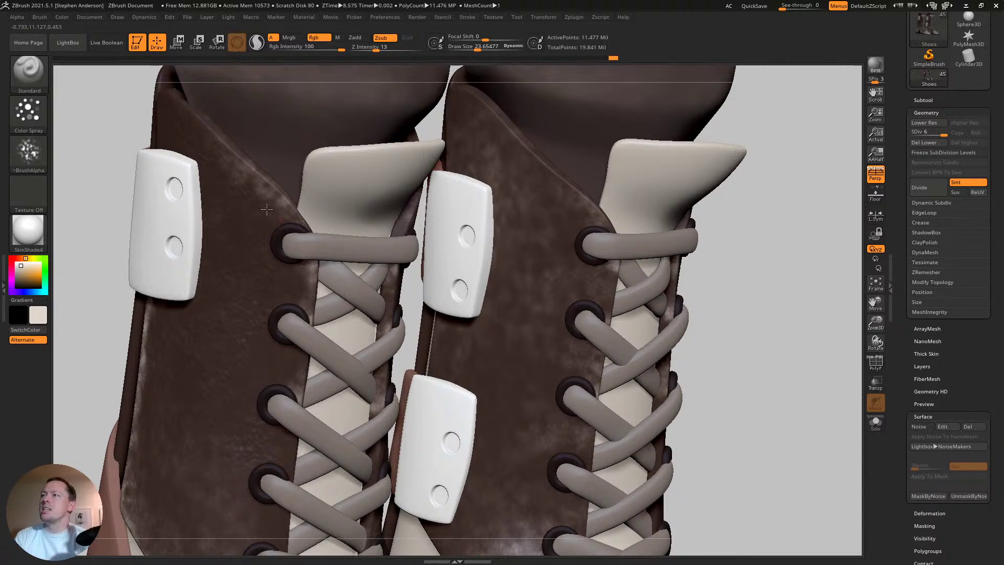
{"action": "right_click_drag", "start_coordinate": [270, 271], "coordinate": [264, 194]}
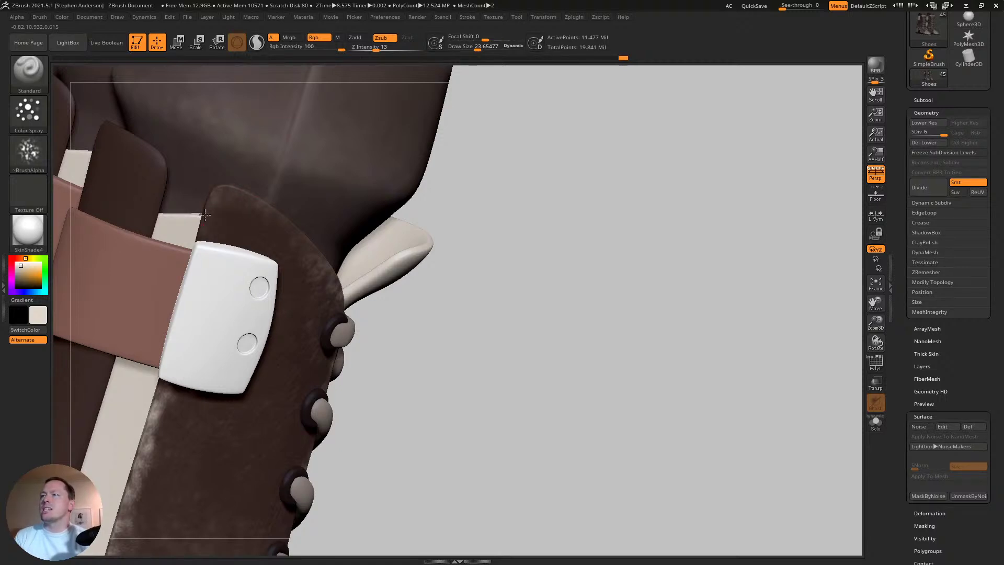
{"action": "right_click_drag", "start_coordinate": [183, 442], "coordinate": [230, 334], "text": "alt"}
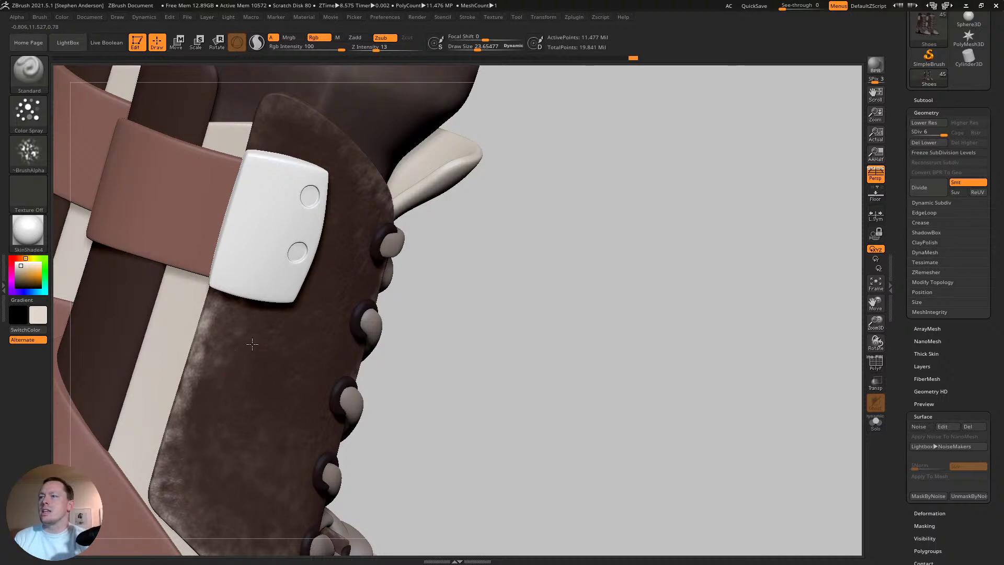
- Spray light wear over the outer lower shaft and ankle leather beside the lower eyelets and check both boots
{"action": "right_click_drag", "start_coordinate": [238, 354], "coordinate": [196, 374]}
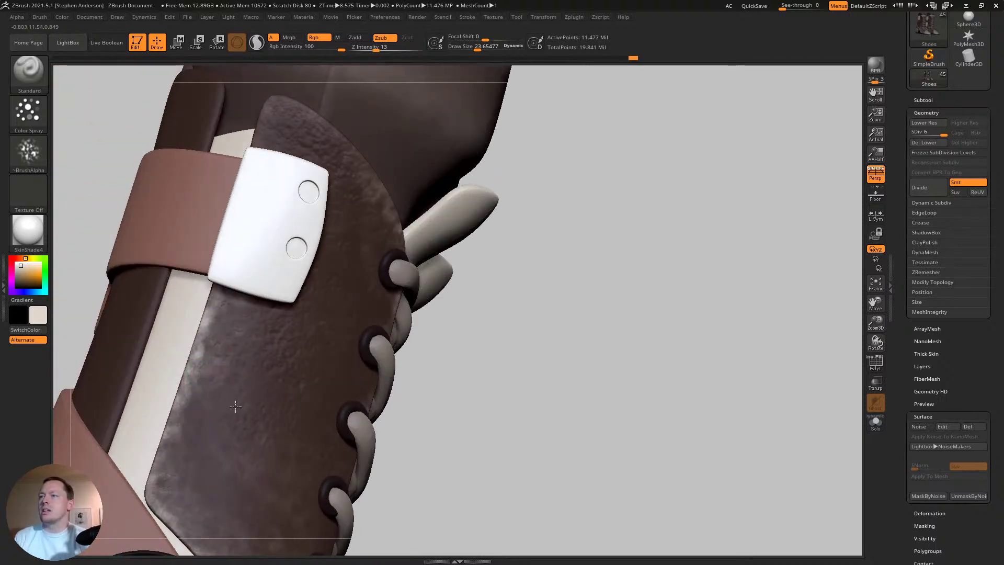
{"action": "right_click_drag", "start_coordinate": [239, 328], "coordinate": [258, 280]}
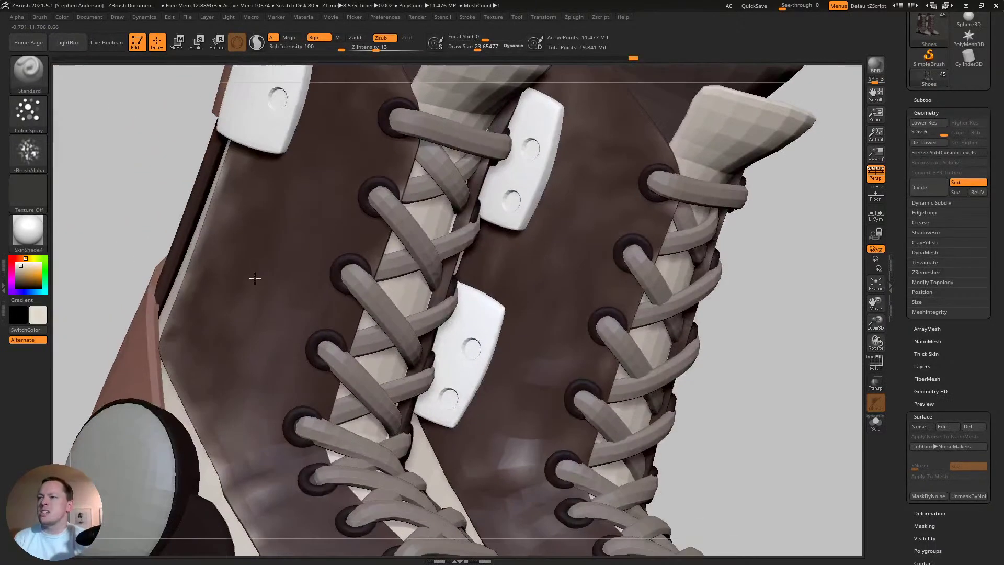
{"action": "right_click_drag", "start_coordinate": [237, 449], "coordinate": [244, 496]}
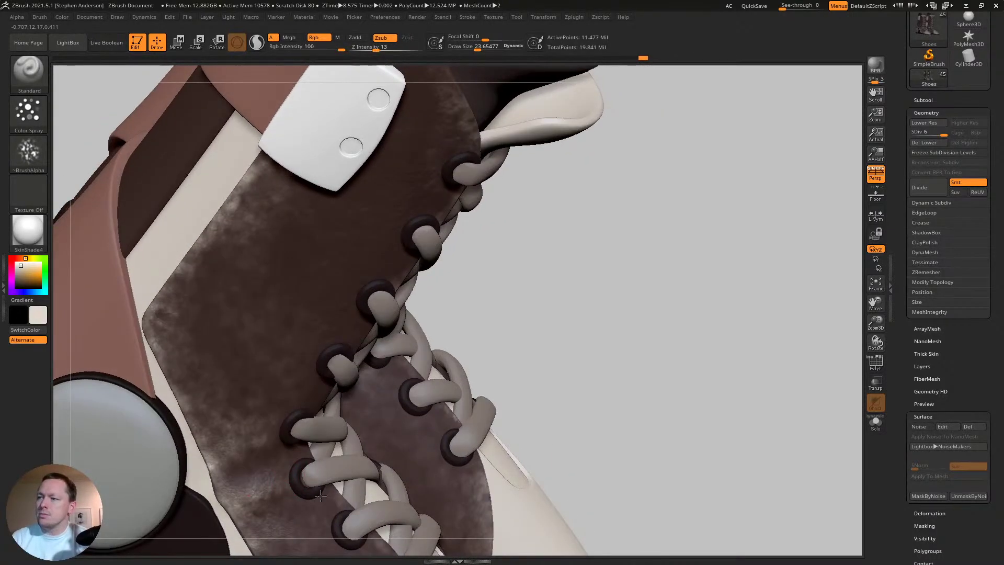
{"action": "right_click_drag", "start_coordinate": [321, 496], "coordinate": [318, 270]}
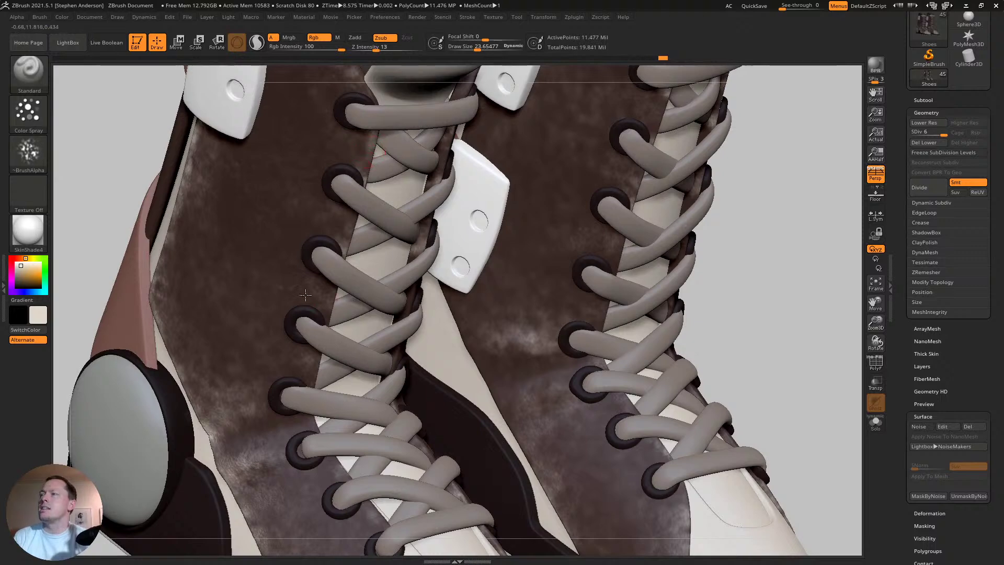
{"action": "right_click_drag", "start_coordinate": [301, 335], "coordinate": [314, 195], "text": "alt"}
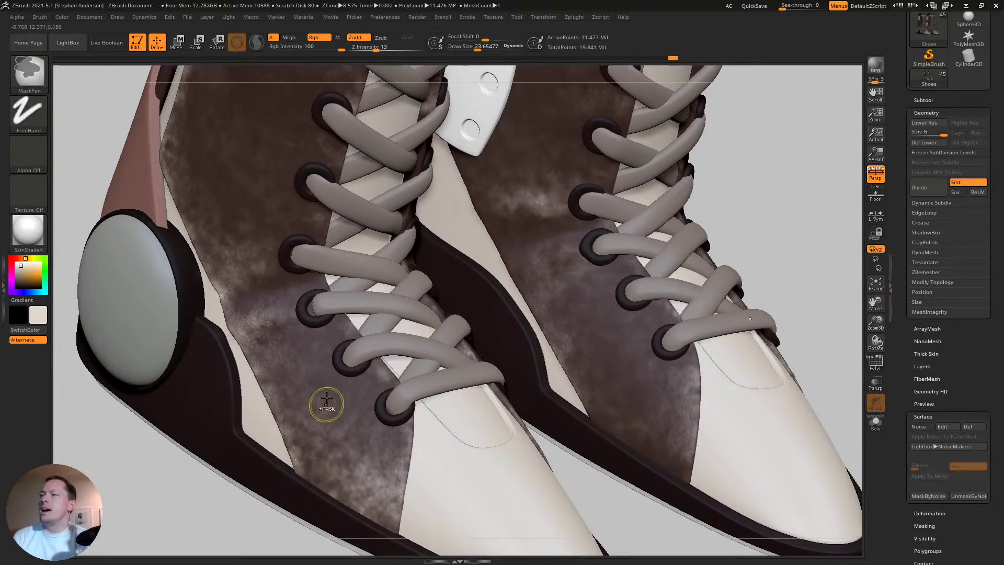
{"action": "right_click_drag", "start_coordinate": [325, 408], "coordinate": [348, 277], "text": "ctrl"}
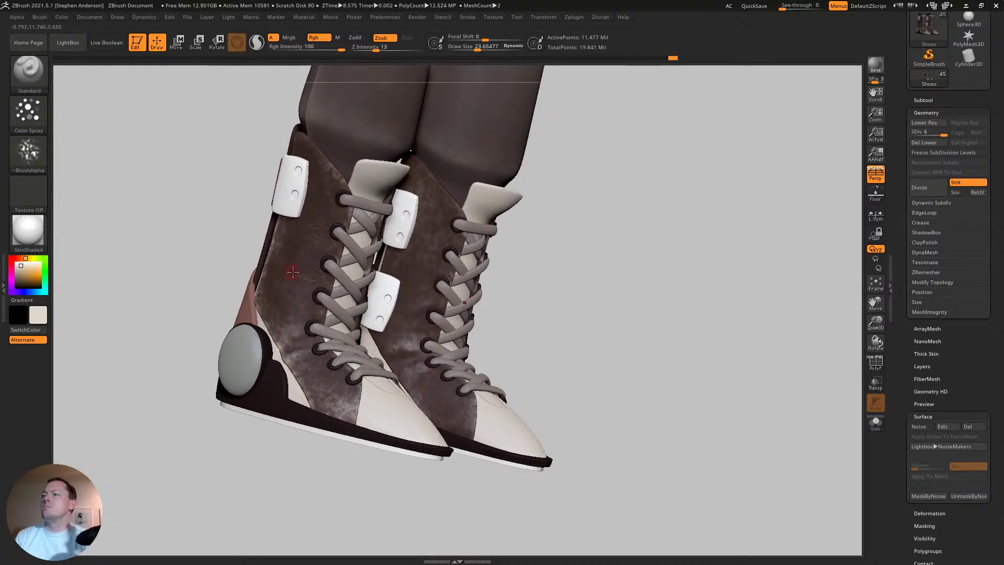
- Sample the shaft's dark brown leather colour, darken the outer ankle crease and set the draw size to about 20
{"action": "key", "text": "c"}
{"action": "right_click_drag", "start_coordinate": [337, 331], "coordinate": [355, 337]}
{"action": "mouse_move", "coordinate": [356, 337]}
{"action": "right_mouse_down", "text": "ctrl"}
{"action": "mouse_move", "coordinate": [320, 398]}
{"action": "mouse_move", "coordinate": [338, 344]}
{"action": "right_mouse_up", "text": "ctrl"}
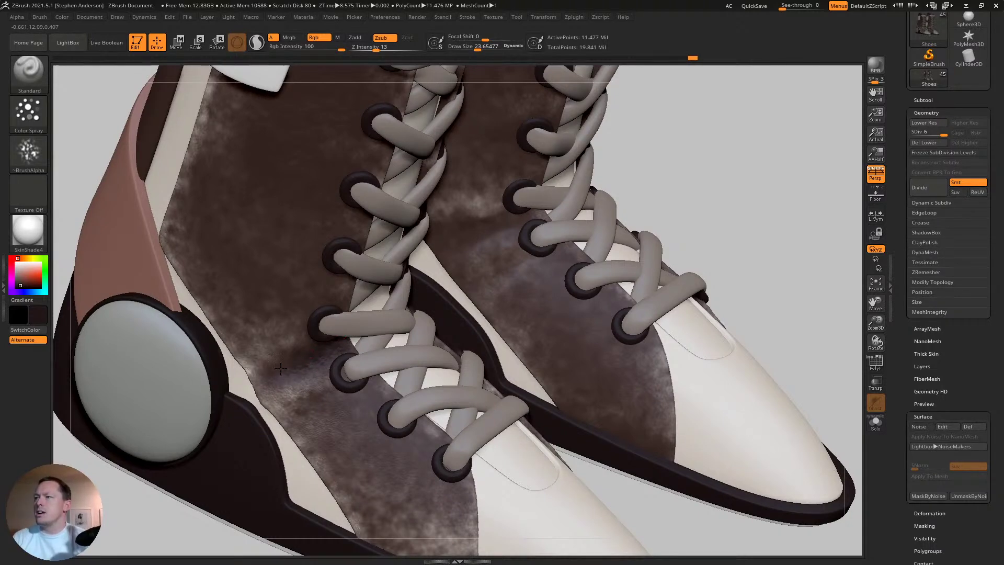
{"action": "mouse_move", "coordinate": [340, 376]}
{"action": "right_mouse_down"}
{"action": "mouse_move", "coordinate": [360, 381]}
{"action": "mouse_move", "coordinate": [341, 388]}
{"action": "right_mouse_up"}
{"action": "key", "text": "s"}
{"action": "left_click_drag", "start_coordinate": [341, 388], "coordinate": [328, 389]}
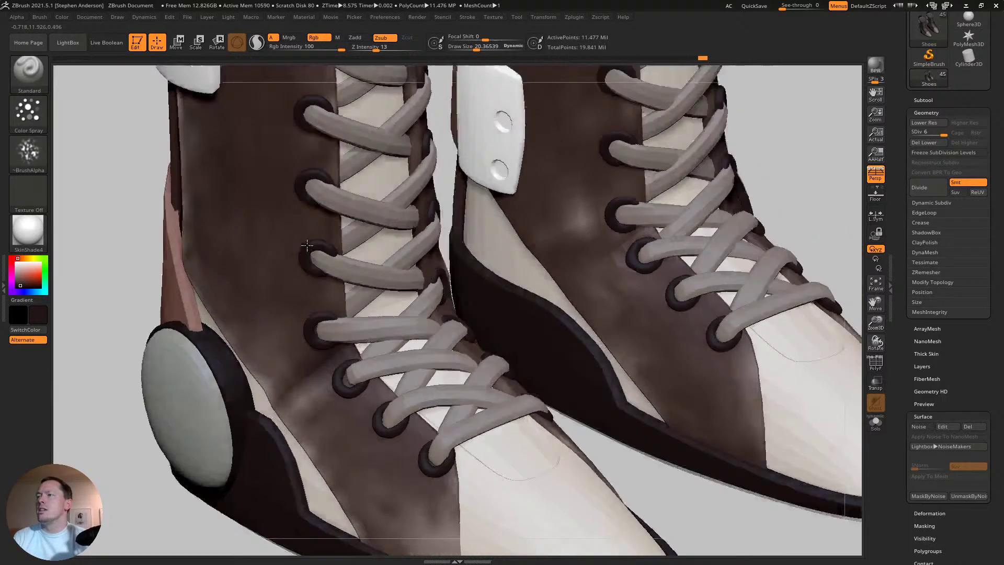
- Spray dark brown around the lace eyelets up the outer shaft and beneath the upper white strap plate
{"action": "right_click_drag", "start_coordinate": [299, 283], "coordinate": [311, 275]}
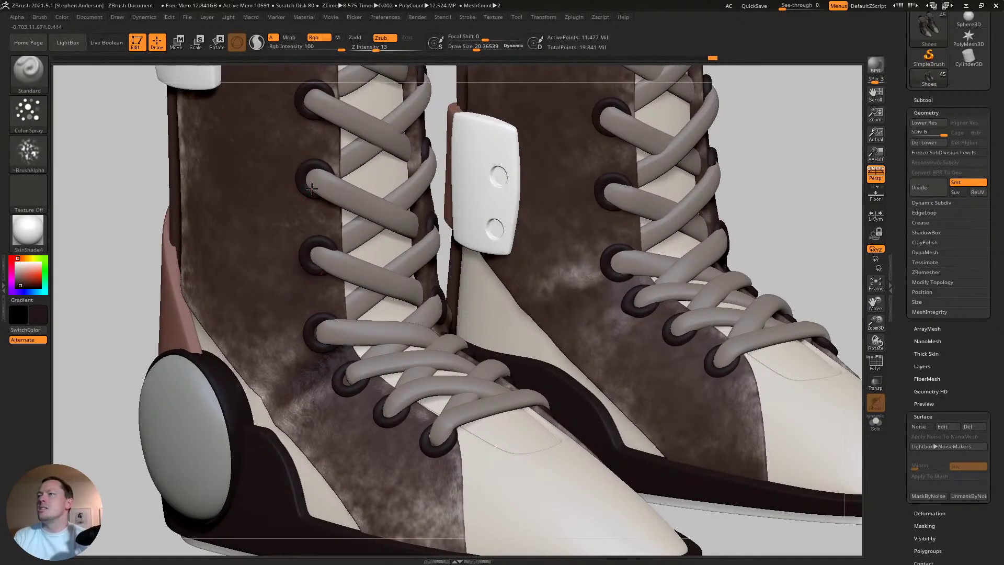
{"action": "right_click_drag", "start_coordinate": [316, 198], "coordinate": [288, 175]}
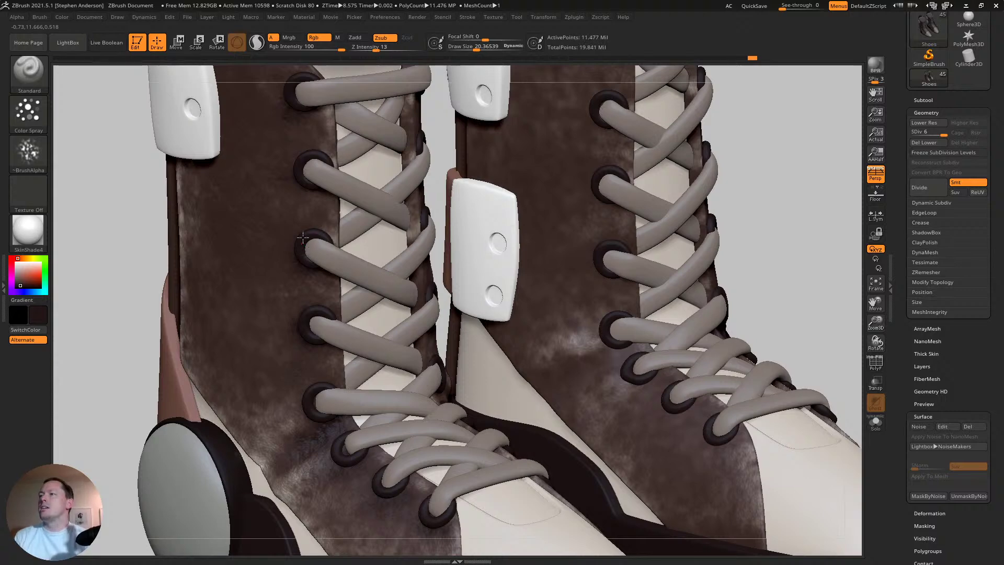
{"action": "right_click_drag", "start_coordinate": [338, 169], "coordinate": [299, 189], "text": "alt"}
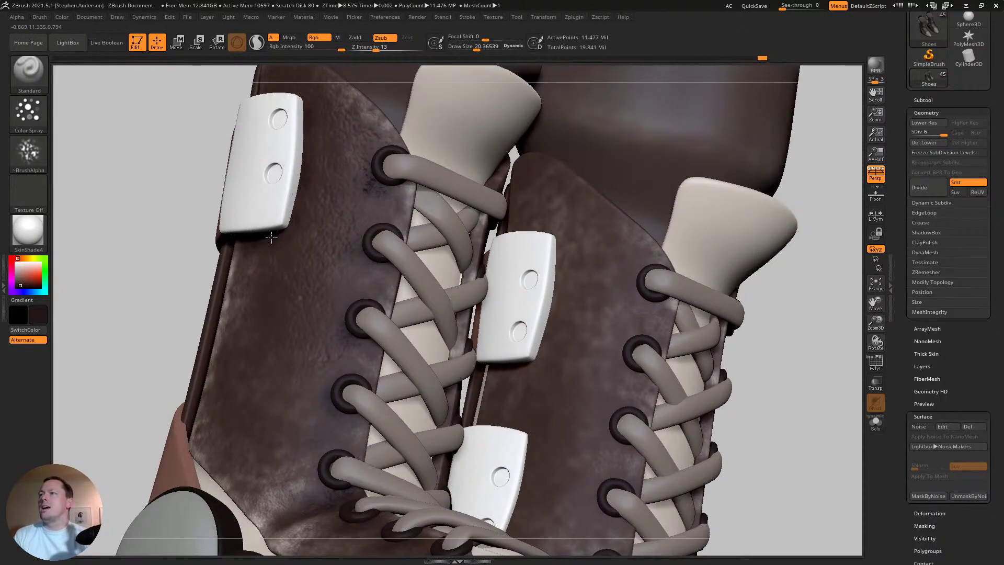
{"action": "right_click_drag", "start_coordinate": [256, 236], "coordinate": [286, 224]}
- Spray dark brown into the outer ankle crease and the toe leather along the sole with a draw size of about 25
{"action": "right_click_drag", "start_coordinate": [215, 249], "coordinate": [204, 120]}
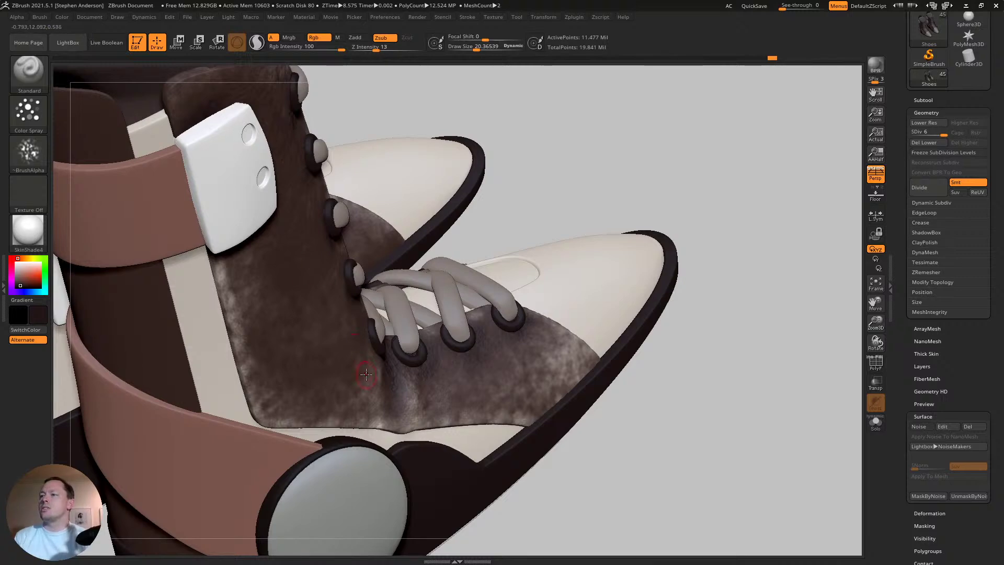
{"action": "right_click_drag", "start_coordinate": [366, 373], "coordinate": [568, 432]}
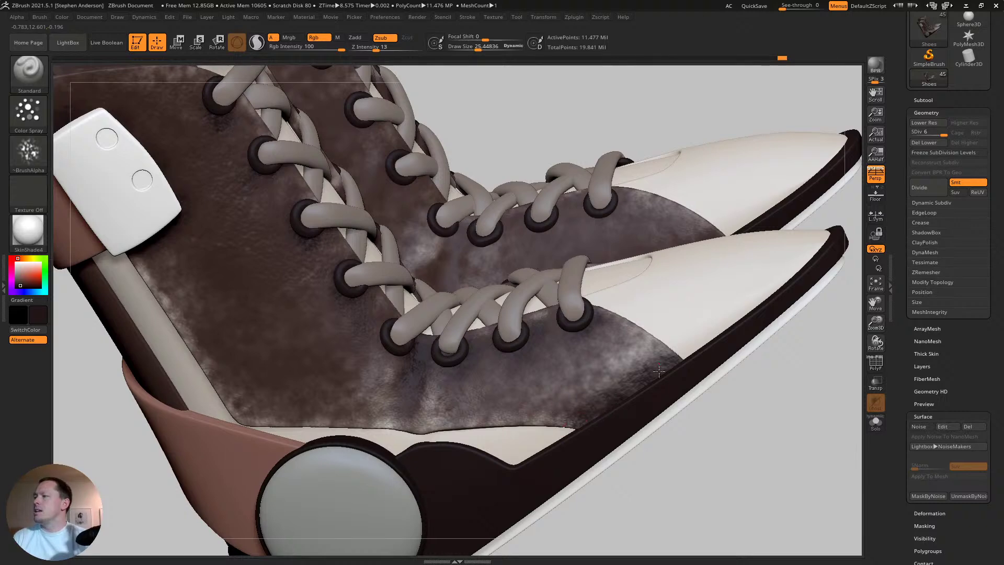
{"action": "right_click_drag", "start_coordinate": [564, 418], "coordinate": [626, 369]}
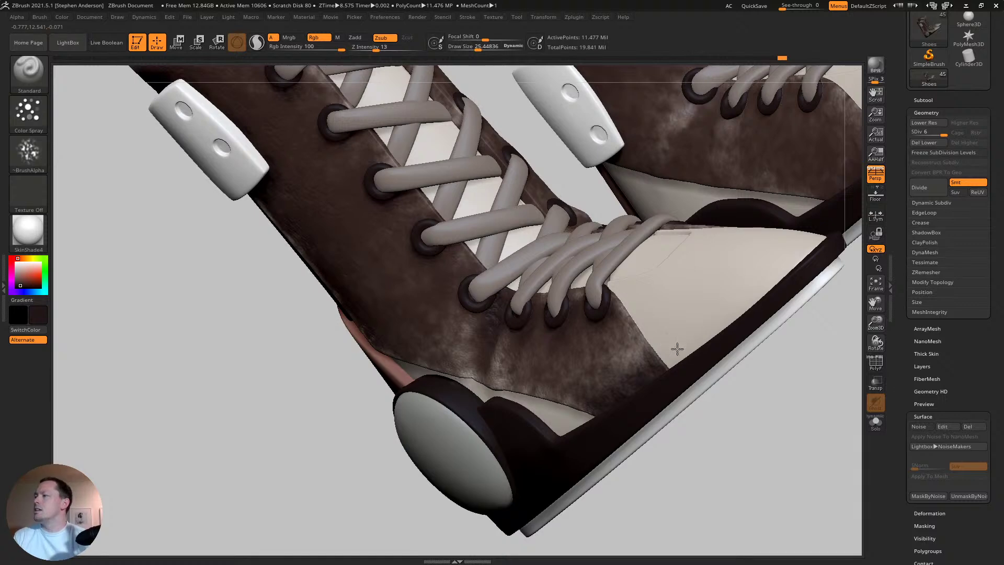
{"action": "right_click_drag", "start_coordinate": [648, 304], "coordinate": [332, 291]}
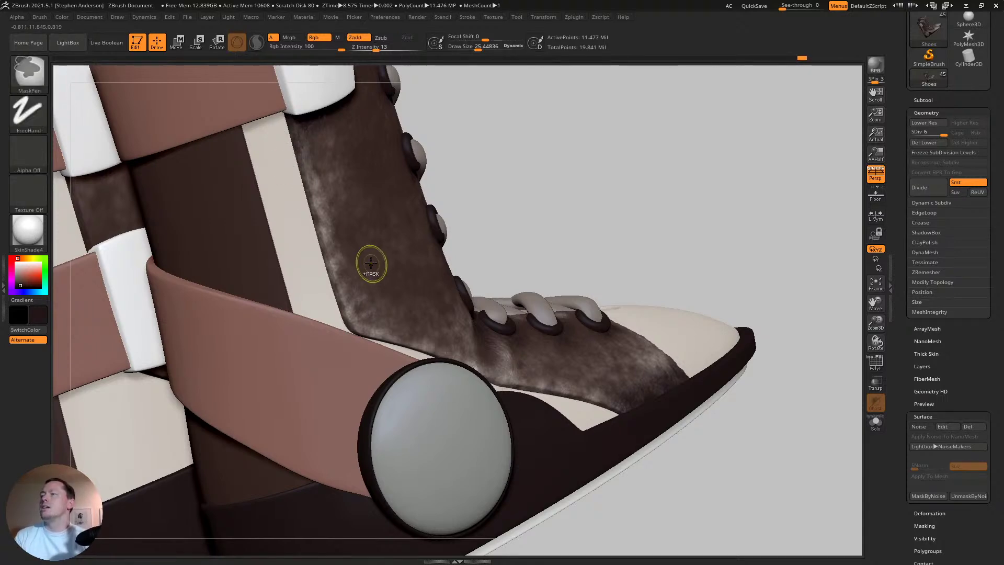
{"action": "right_click_drag", "start_coordinate": [366, 260], "coordinate": [501, 209], "text": "ctrl"}
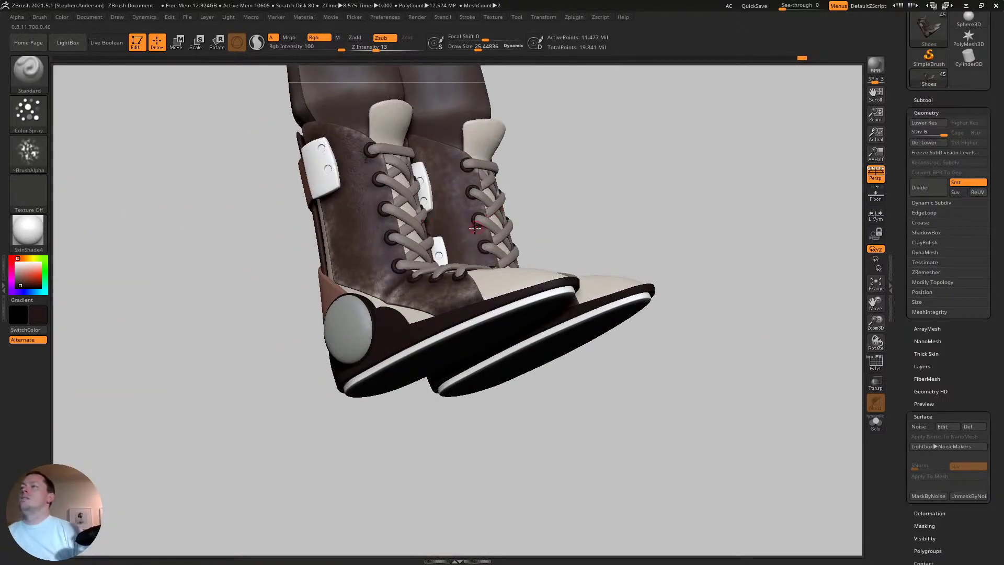
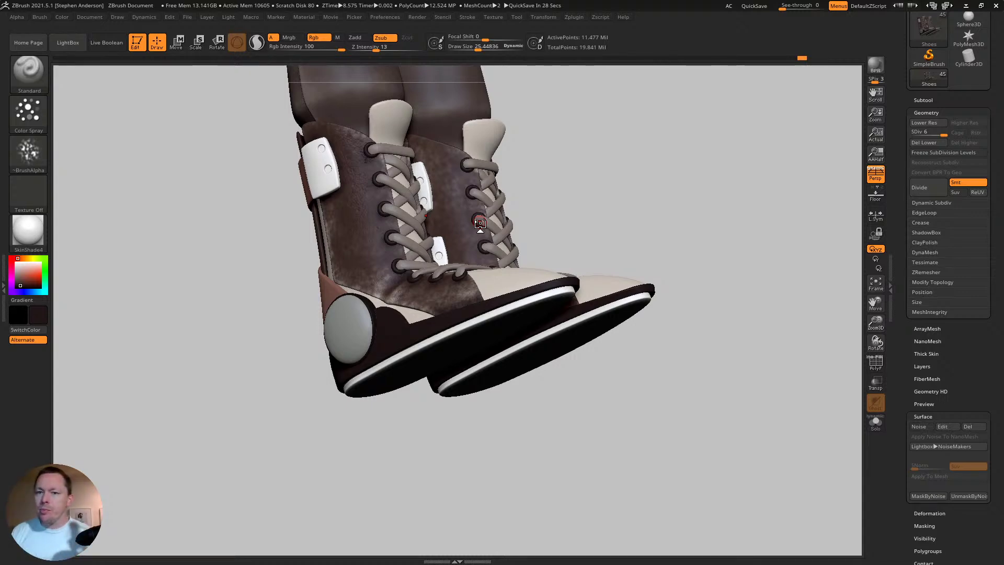
- Spray dark brown around the lowest lace eyelets and the adjoining ankle crease on the boot's inner side
{"action": "right_click_drag", "start_coordinate": [642, 409], "coordinate": [565, 296]}
{"action": "right_click_drag", "start_coordinate": [530, 264], "coordinate": [559, 297]}
{"action": "mouse_move", "coordinate": [489, 190]}
{"action": "right_mouse_down", "text": "ctrl"}
{"action": "mouse_move", "coordinate": [497, 202]}
{"action": "mouse_move", "coordinate": [541, 155]}
{"action": "right_mouse_up", "text": "ctrl"}
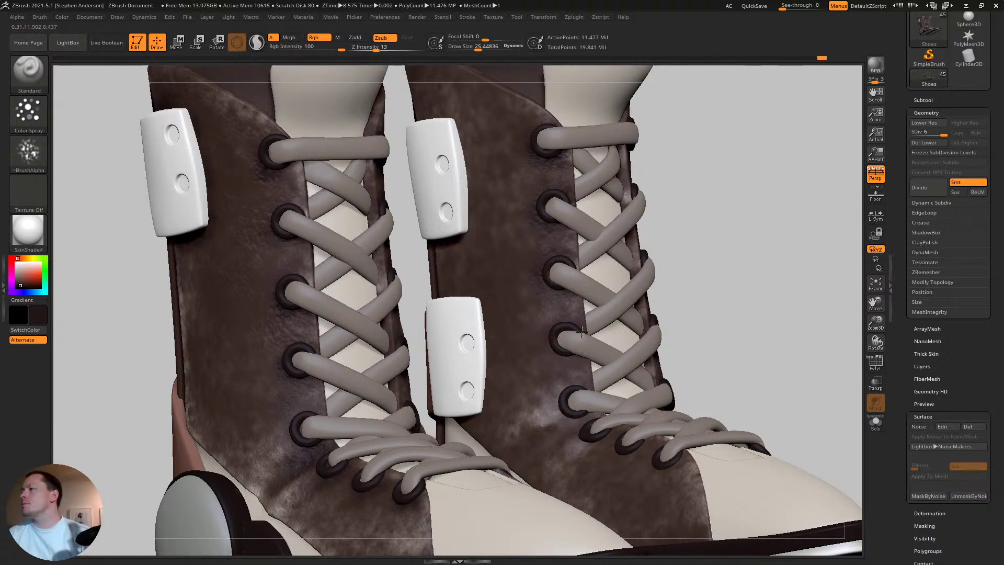
{"action": "left_click_drag", "start_coordinate": [558, 393], "coordinate": [575, 404]}
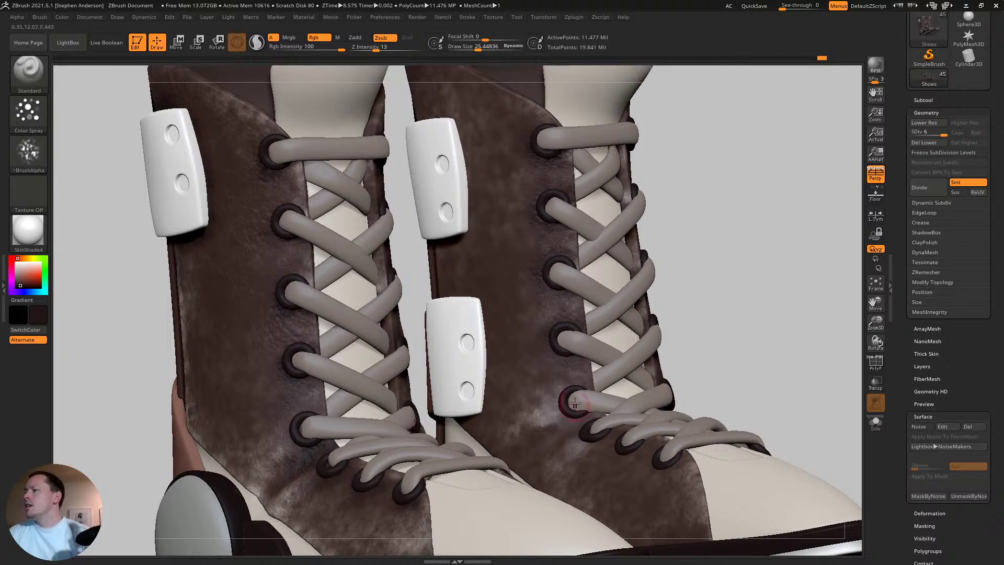
{"action": "right_click_drag", "start_coordinate": [575, 404], "coordinate": [579, 419]}
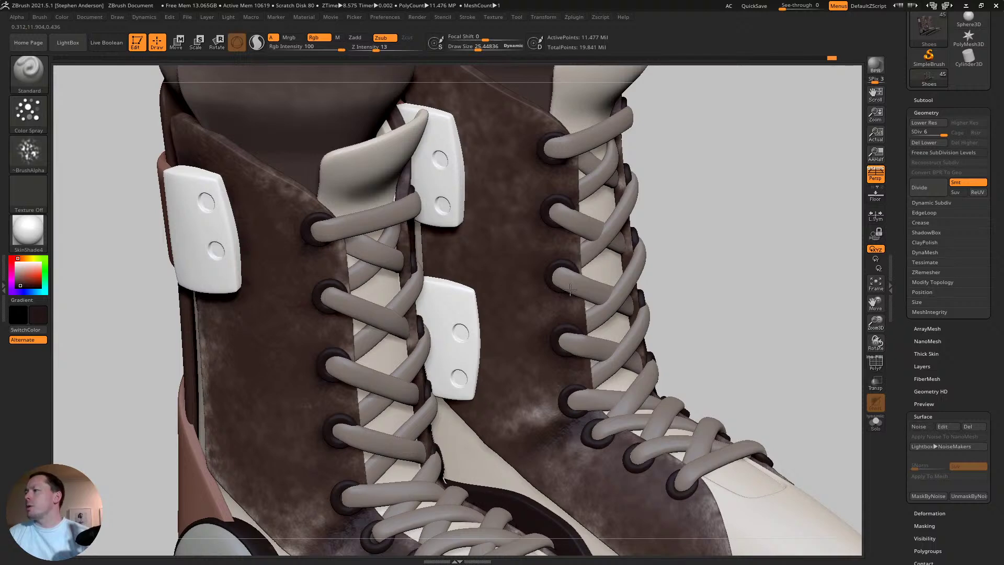
{"action": "left_click_drag", "start_coordinate": [620, 454], "coordinate": [629, 459]}
{"action": "mouse_move", "coordinate": [587, 432]}
{"action": "left_mouse_down"}
{"action": "mouse_move", "coordinate": [597, 450]}
{"action": "mouse_move", "coordinate": [643, 472]}
{"action": "mouse_move", "coordinate": [603, 476]}
{"action": "left_mouse_up"}
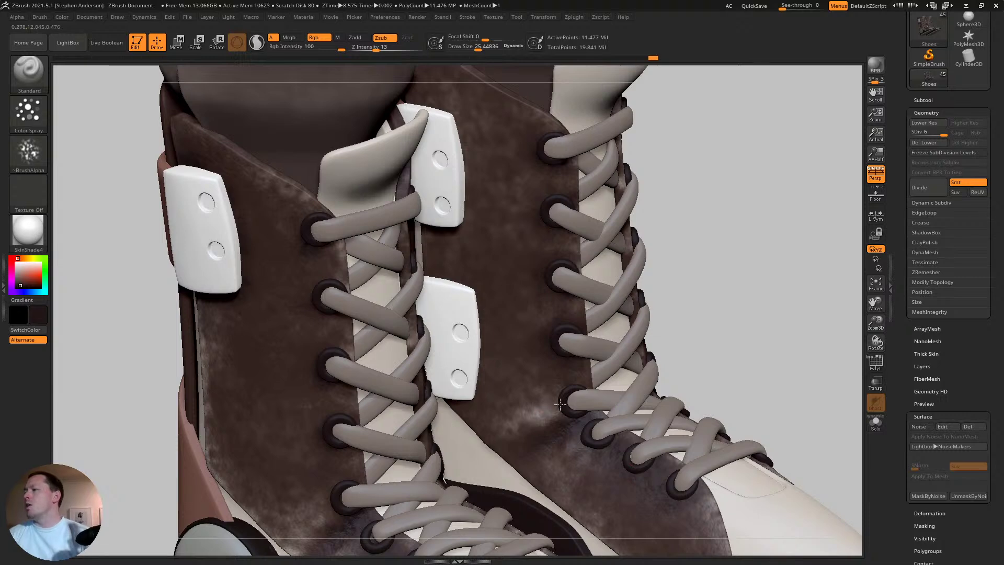
- Spray dark brown on the inner shaft leather around the white strap plates and check the collar and lacing areas
{"action": "mouse_move", "coordinate": [534, 309]}
{"action": "right_mouse_down", "text": "ctrl"}
{"action": "mouse_move", "coordinate": [515, 236]}
{"action": "mouse_move", "coordinate": [530, 219]}
{"action": "mouse_move", "coordinate": [467, 215]}
{"action": "mouse_move", "coordinate": [473, 251]}
{"action": "right_mouse_up", "text": "ctrl"}
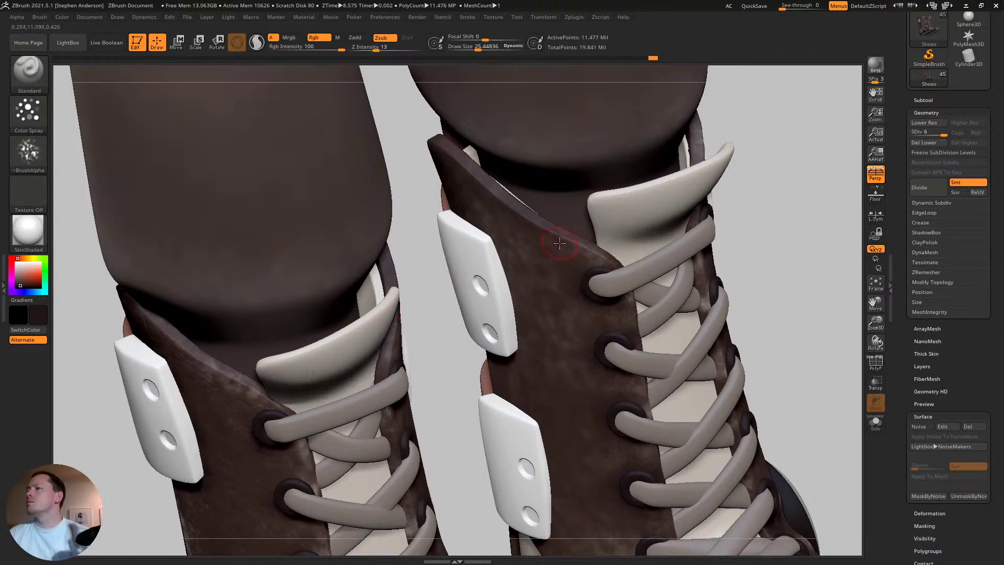
{"action": "right_click_drag", "start_coordinate": [576, 304], "coordinate": [580, 249]}
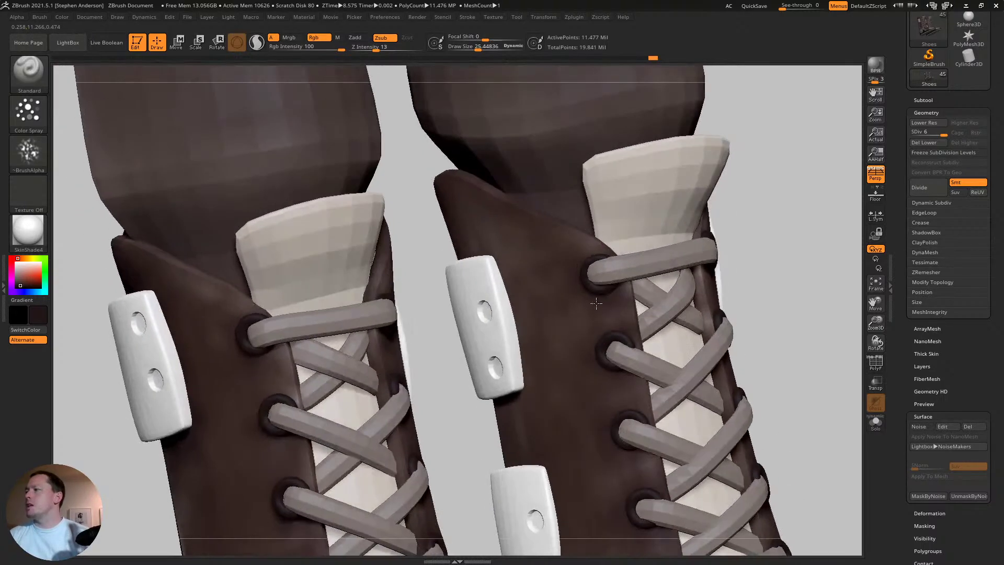
{"action": "right_click_drag", "start_coordinate": [628, 460], "coordinate": [565, 215], "text": "alt"}
{"action": "right_click_drag", "start_coordinate": [596, 323], "coordinate": [523, 372]}
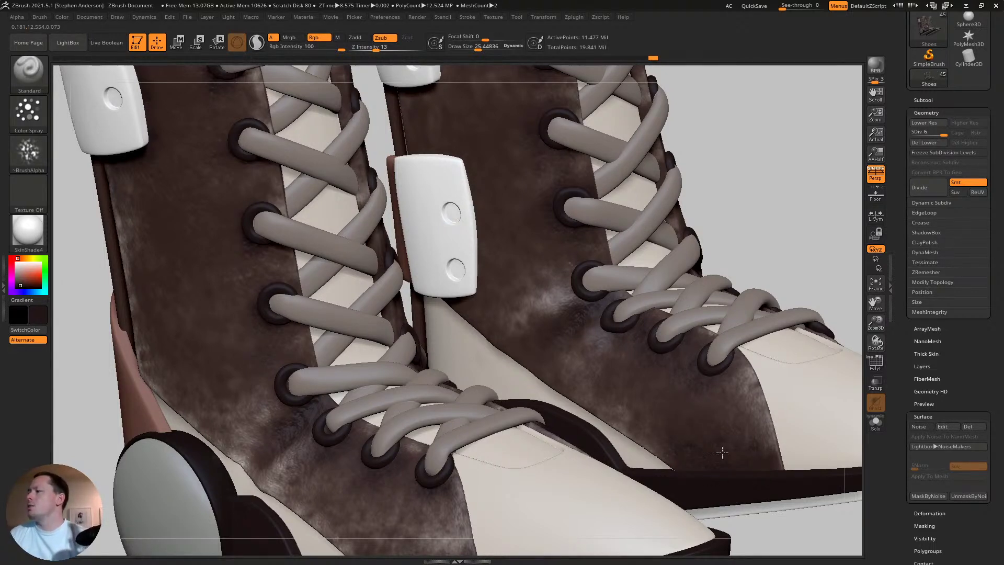
{"action": "right_click_drag", "start_coordinate": [680, 400], "coordinate": [595, 290]}
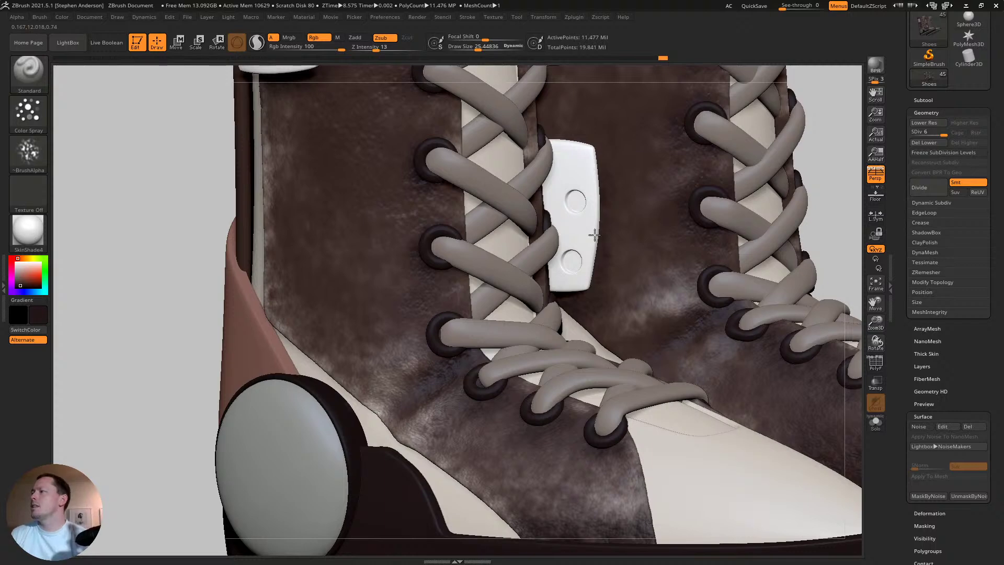
{"action": "mouse_move", "coordinate": [586, 259]}
{"action": "right_mouse_down"}
{"action": "mouse_move", "coordinate": [580, 287]}
{"action": "mouse_move", "coordinate": [579, 274]}
{"action": "right_mouse_up"}
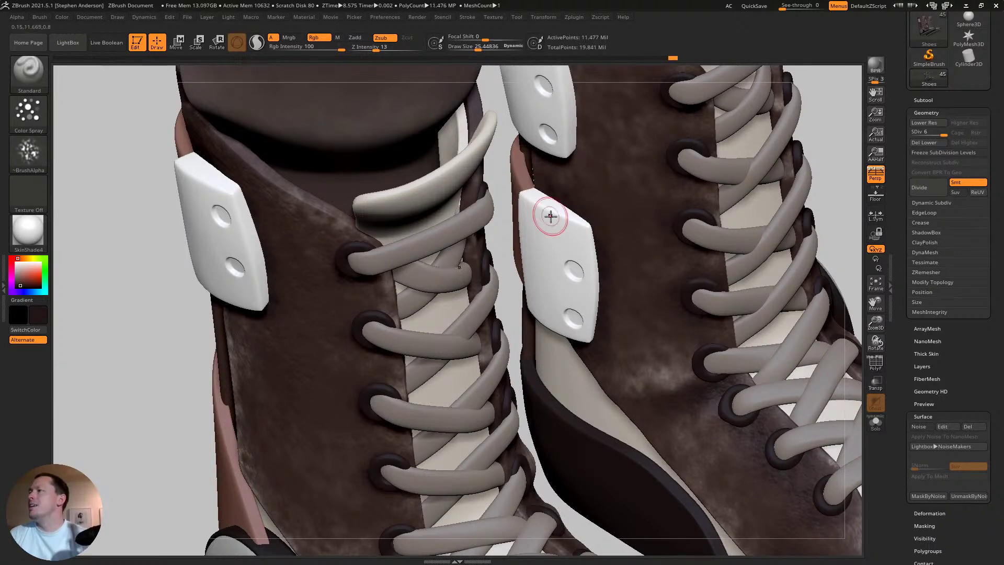
{"action": "right_click_drag", "start_coordinate": [549, 217], "coordinate": [578, 150]}
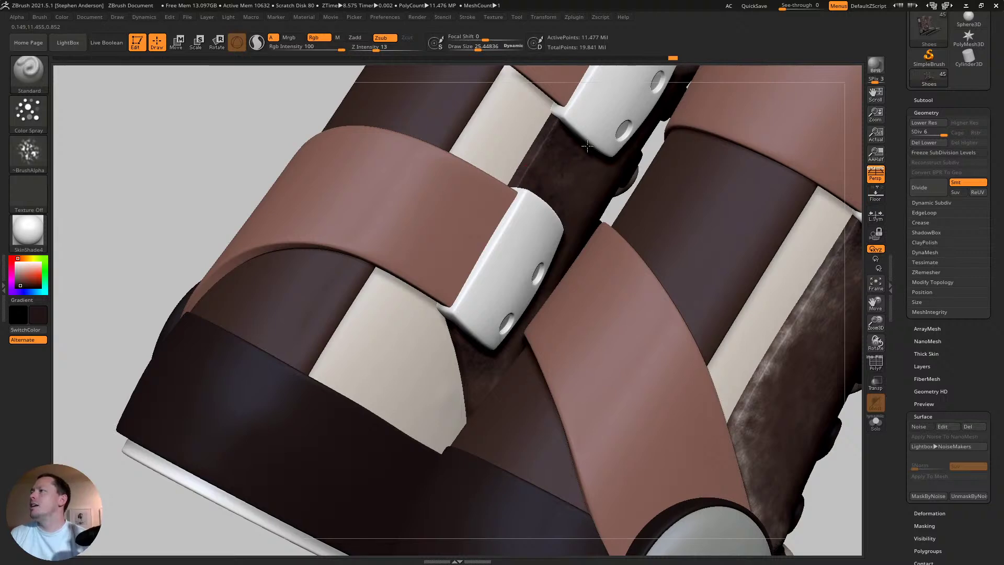
{"action": "mouse_move", "coordinate": [566, 140]}
{"action": "right_mouse_down"}
{"action": "mouse_move", "coordinate": [618, 163]}
{"action": "mouse_move", "coordinate": [559, 156]}
{"action": "right_mouse_up"}
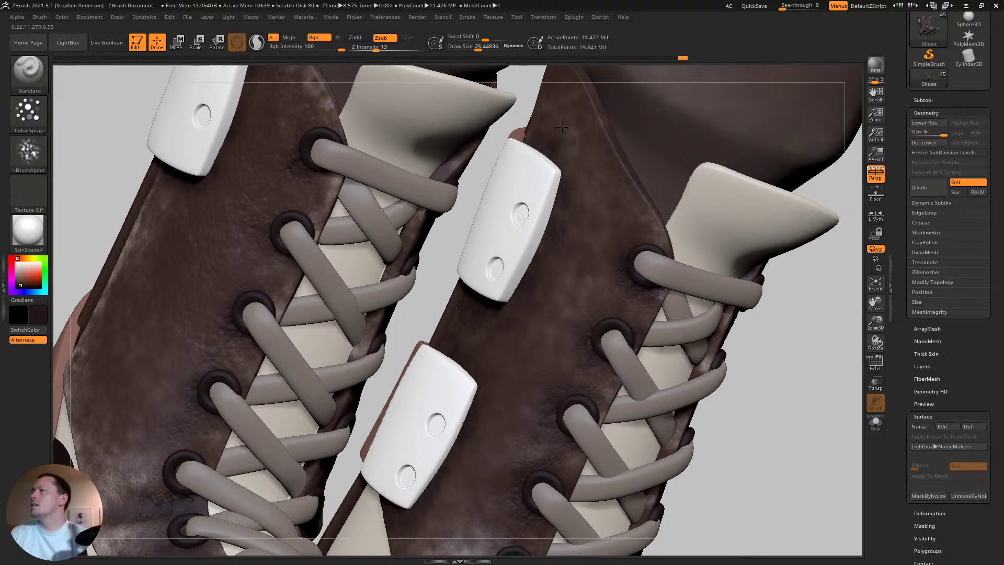
{"action": "key", "text": "Right"}
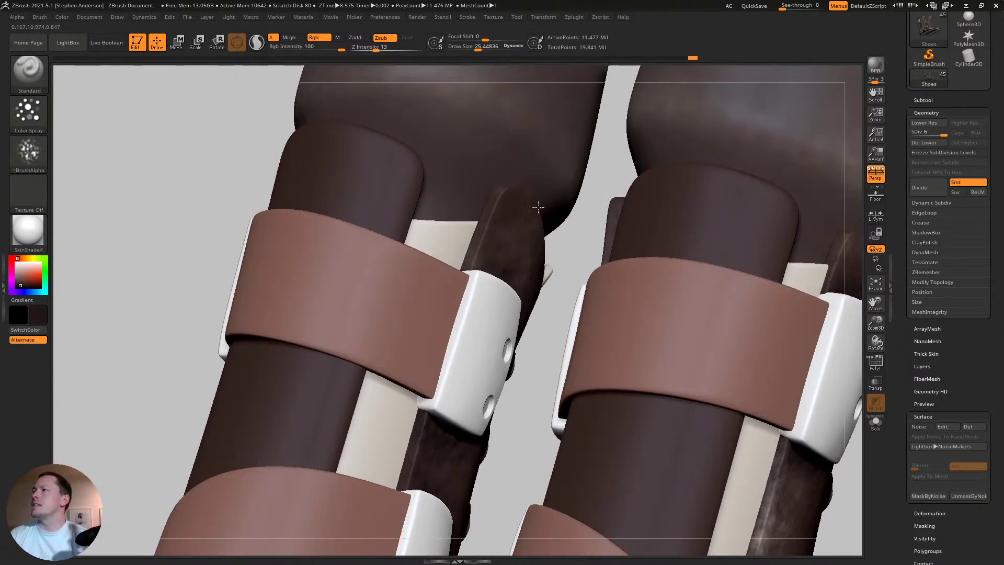
- Sample the light worn-edge colour and spray it along the inner shaft's rear edge below the upper strap plate, reducing draw size to about 6
{"action": "right_click_drag", "start_coordinate": [751, 458], "coordinate": [604, 302], "text": "alt"}
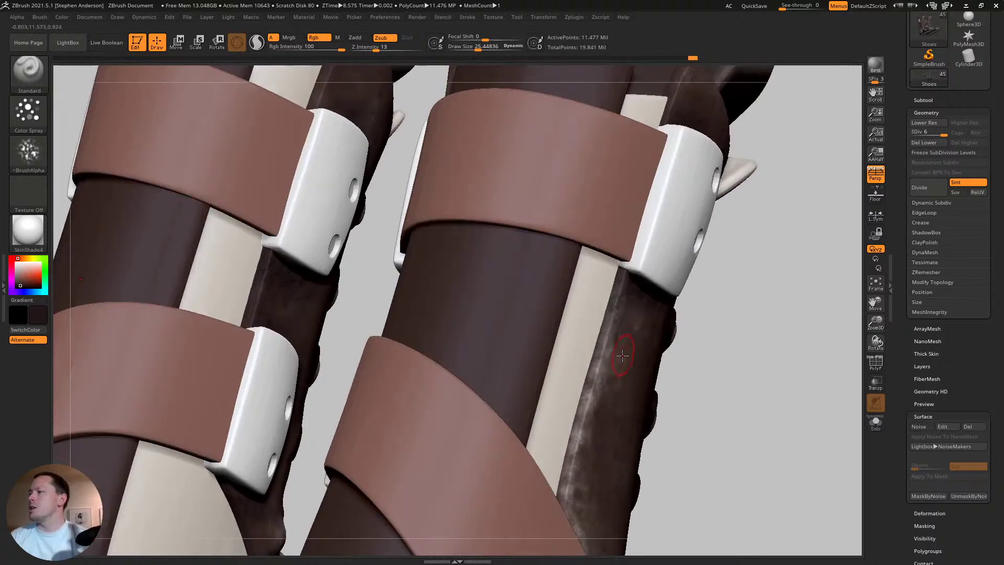
{"action": "right_click_drag", "start_coordinate": [595, 372], "coordinate": [595, 366], "text": "ctrl"}
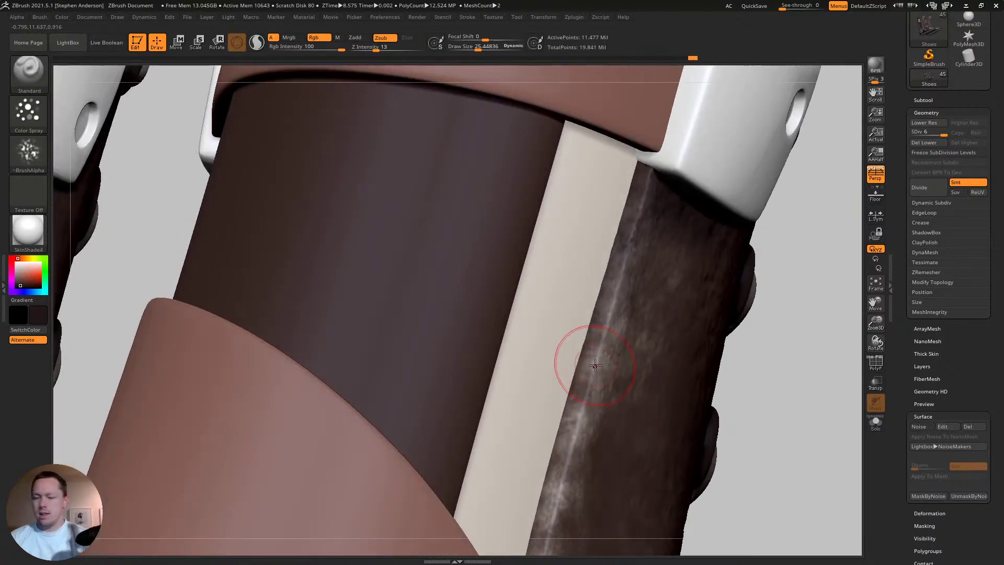
{"action": "key", "text": "c"}
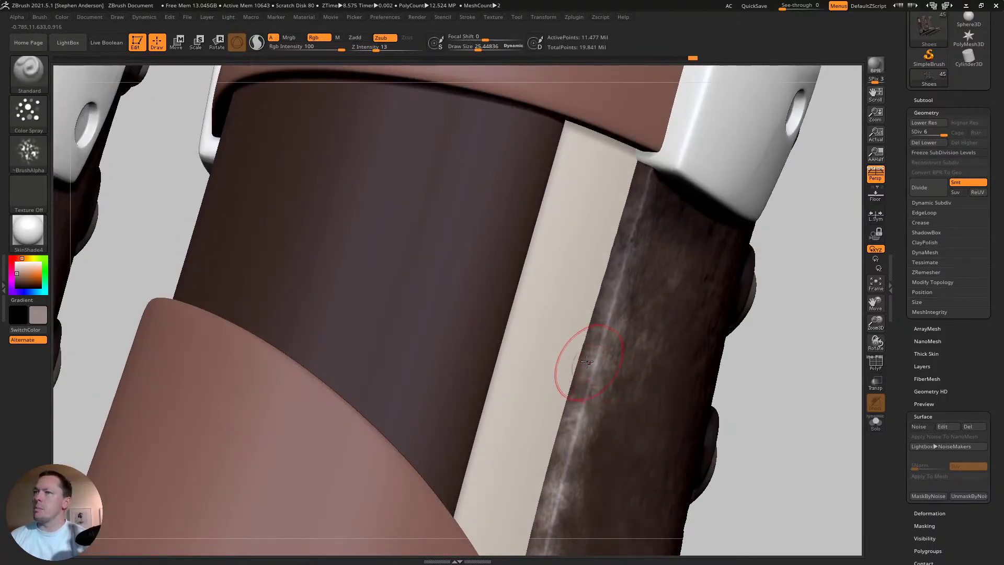
{"action": "right_click_drag", "start_coordinate": [182, 133], "coordinate": [505, 323], "text": "alt"}
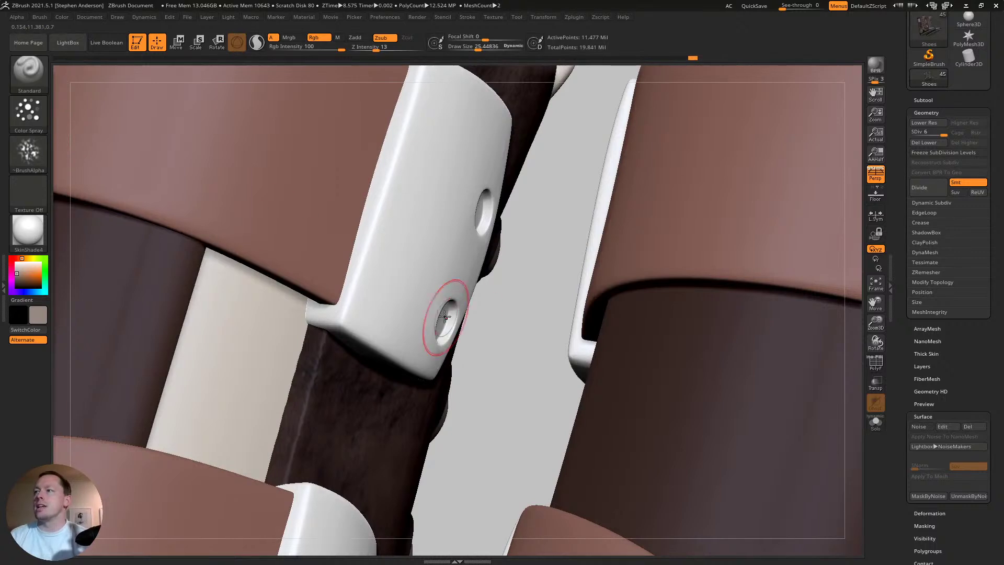
{"action": "left_click_drag", "start_coordinate": [311, 365], "coordinate": [301, 413]}
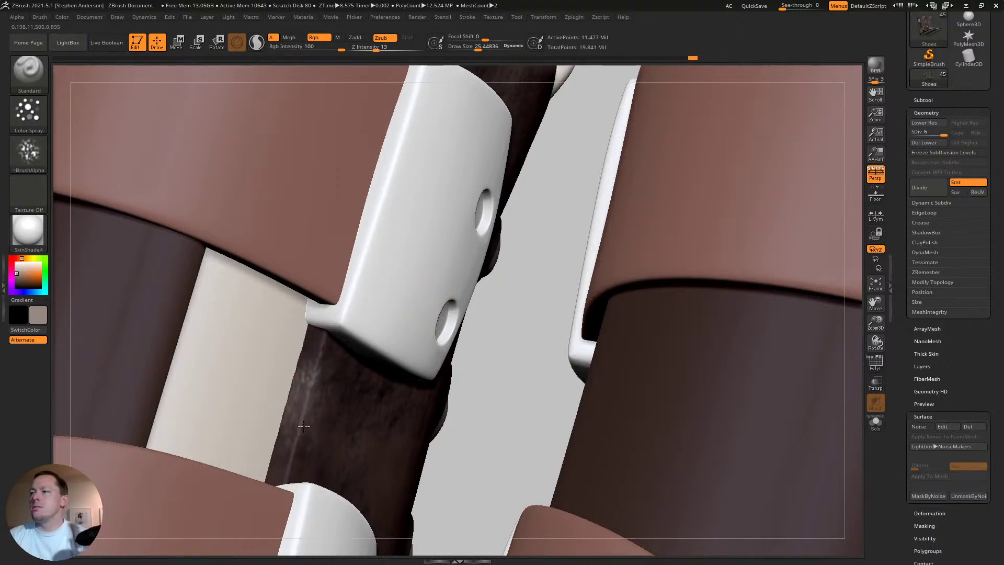
{"action": "key", "text": "s"}
{"action": "left_click_drag", "start_coordinate": [318, 340], "coordinate": [299, 416]}
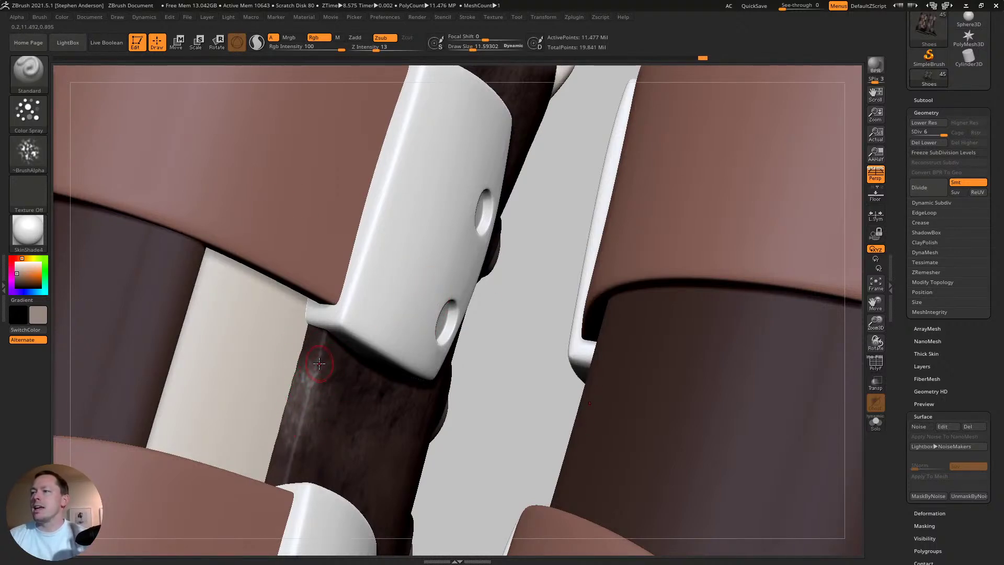
{"action": "key", "text": "s"}
{"action": "left_click_drag", "start_coordinate": [318, 363], "coordinate": [325, 353]}
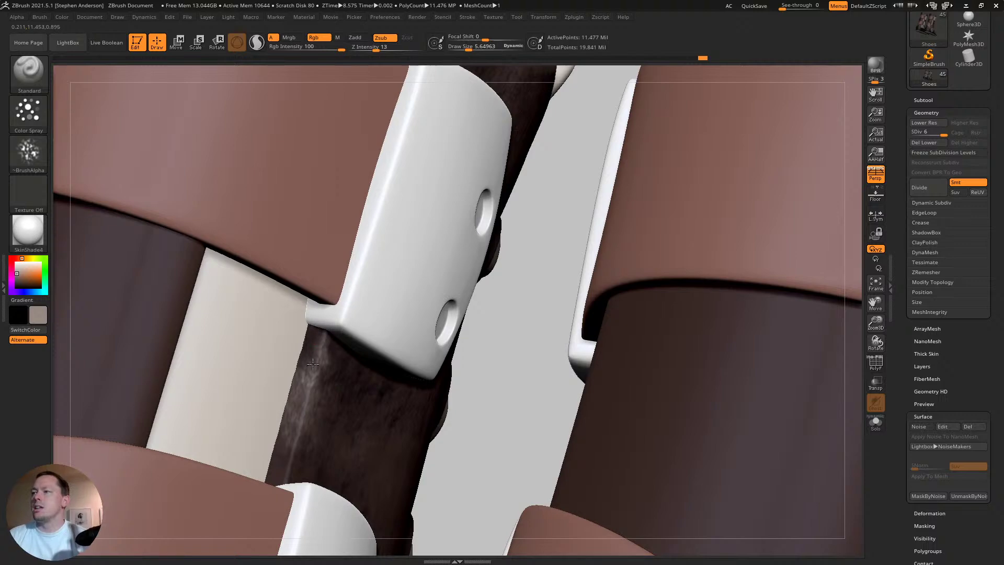
{"action": "left_click_drag", "start_coordinate": [302, 426], "coordinate": [286, 471]}
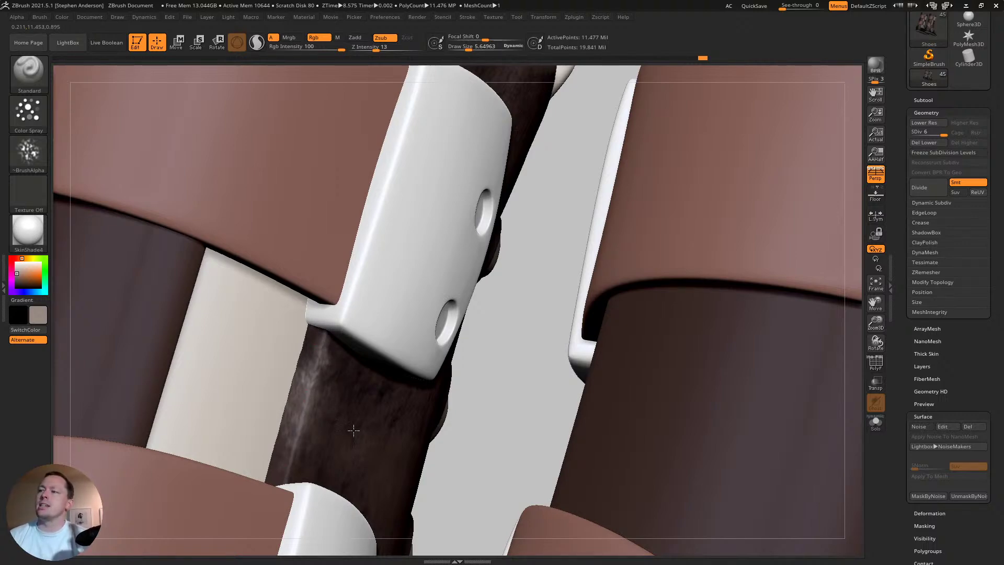
- Spray light wear along the rounded rear tip of the inner collar above the strap plate with a draw size of about 12
{"action": "right_click_drag", "start_coordinate": [365, 403], "coordinate": [365, 285], "text": "ctrl"}
{"action": "right_click_drag", "start_coordinate": [369, 188], "coordinate": [340, 302], "text": "alt"}
{"action": "right_click_drag", "start_coordinate": [355, 230], "coordinate": [361, 311], "text": "ctrl"}
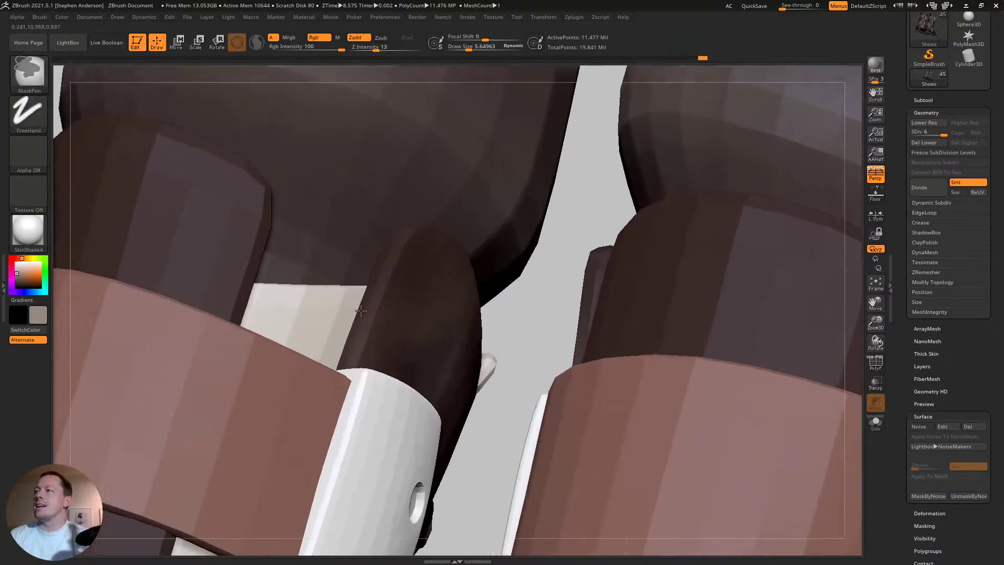
{"action": "key", "text": "s"}
{"action": "mouse_move", "coordinate": [411, 235]}
{"action": "left_mouse_down"}
{"action": "mouse_move", "coordinate": [433, 228]}
{"action": "mouse_move", "coordinate": [399, 256]}
{"action": "mouse_move", "coordinate": [374, 303]}
{"action": "mouse_move", "coordinate": [385, 261]}
{"action": "left_mouse_up"}
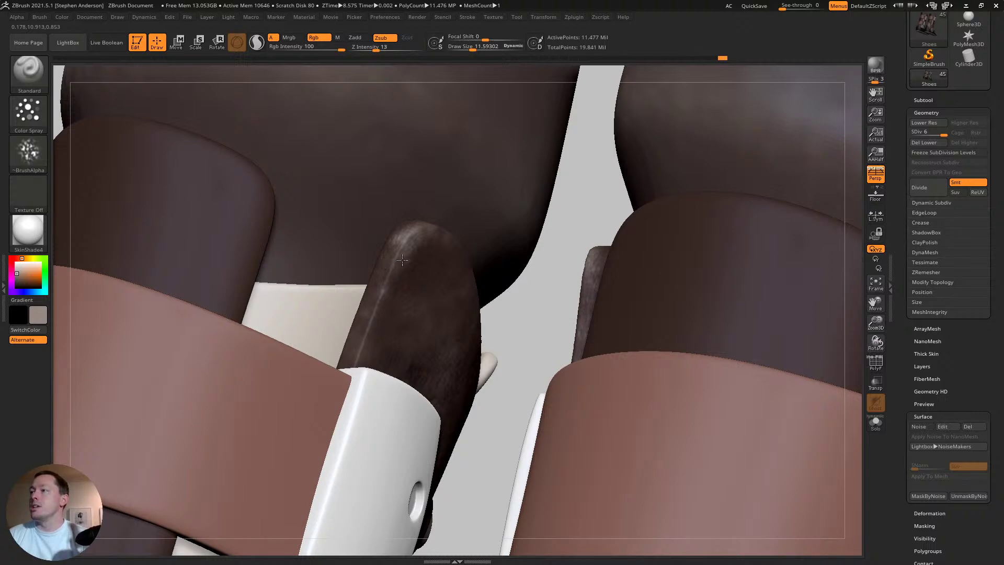
- Spray light wear along the inner collar's sloping rim from its rear tip down to the top eyelet
{"action": "right_click_drag", "start_coordinate": [403, 256], "coordinate": [442, 254]}
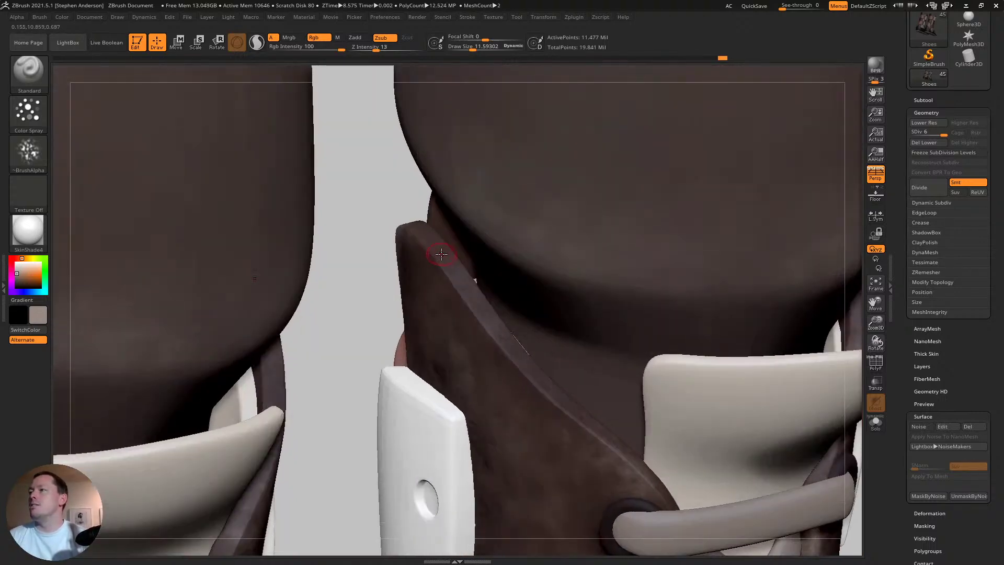
{"action": "left_click_drag", "start_coordinate": [442, 249], "coordinate": [461, 275]}
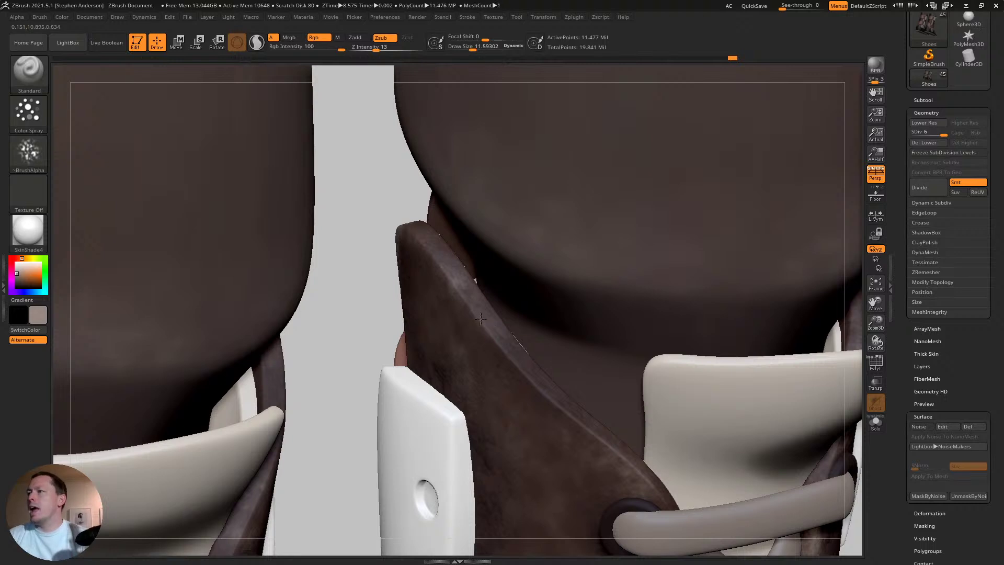
{"action": "left_click_drag", "start_coordinate": [438, 256], "coordinate": [476, 304]}
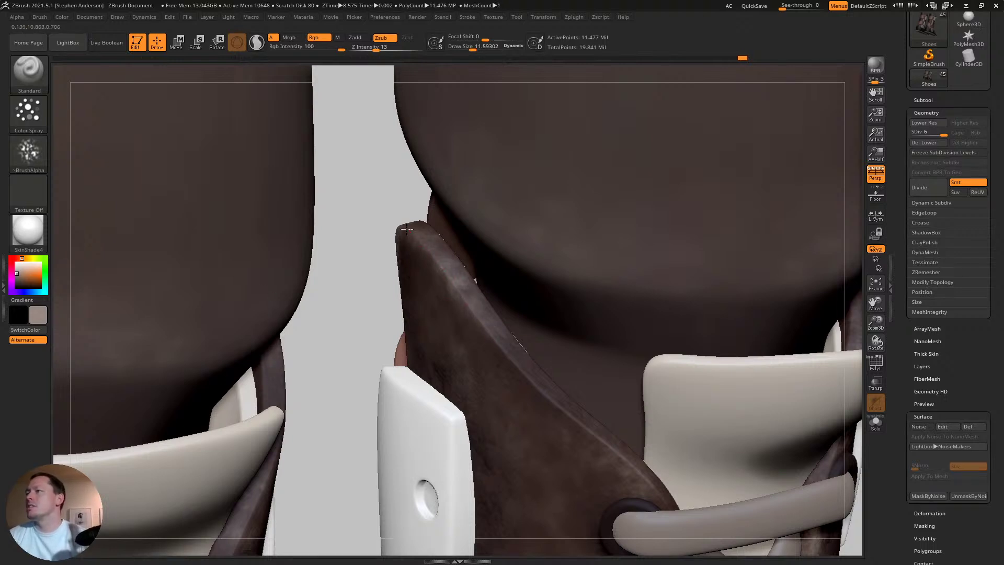
{"action": "left_click_drag", "start_coordinate": [507, 350], "coordinate": [547, 390]}
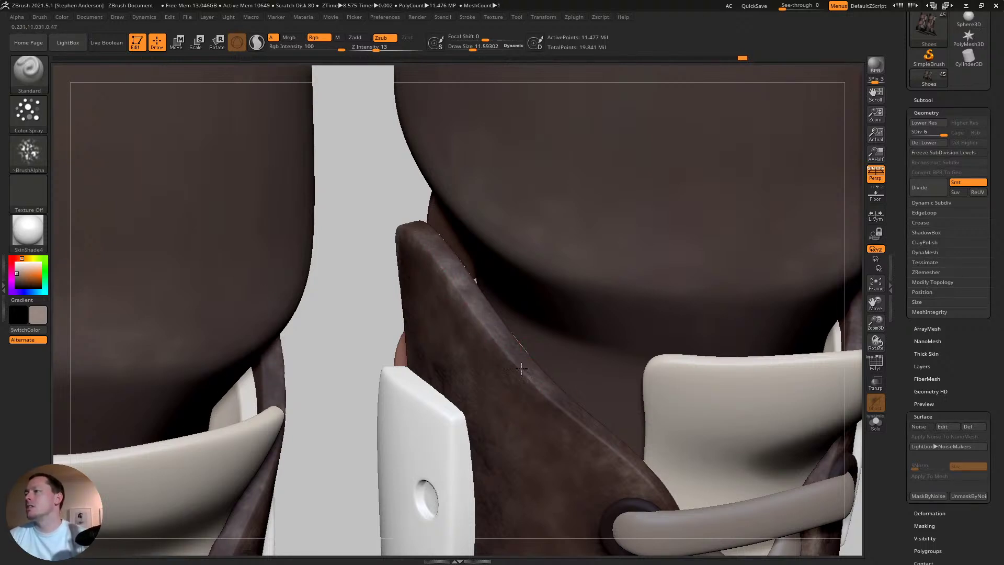
{"action": "key", "text": "shift+f"}
{"action": "key", "text": "shift+f"}
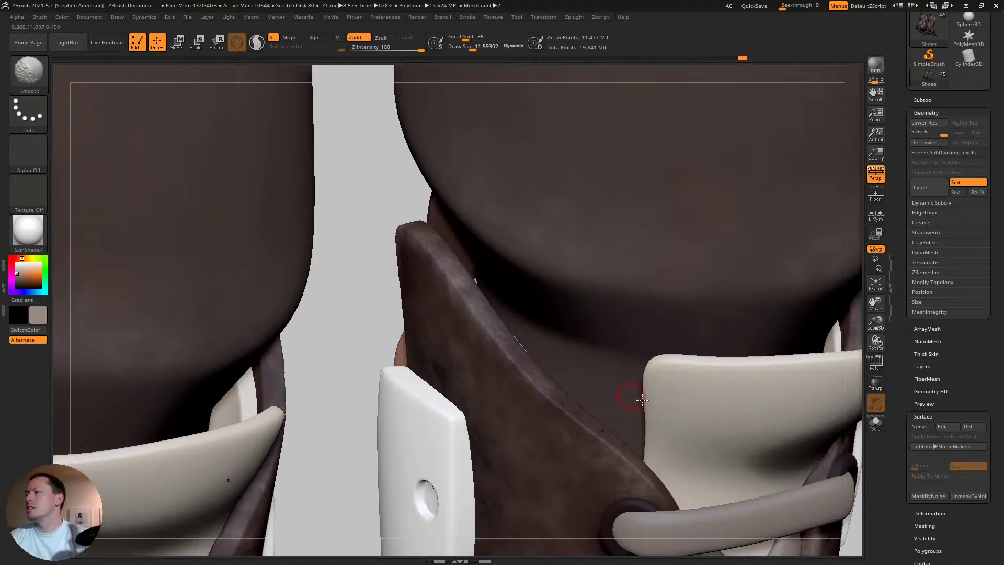
{"action": "key", "text": "shift"}
{"action": "left_click_drag", "start_coordinate": [538, 396], "coordinate": [648, 468]}
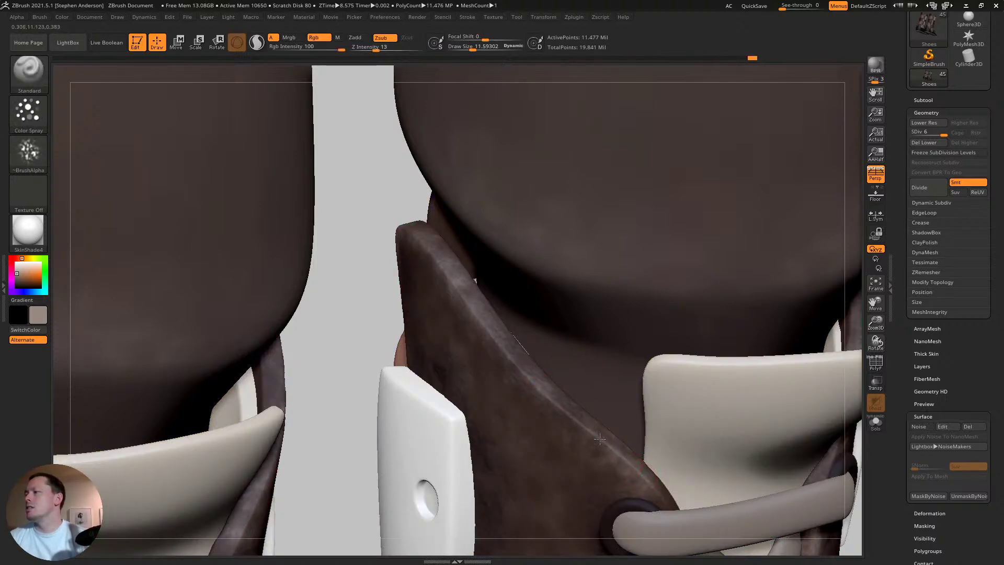
- Spray light wear along the outer collar's rim and rounded tip, and check both boots from the front and side
{"action": "right_click_drag", "start_coordinate": [600, 438], "coordinate": [544, 400]}
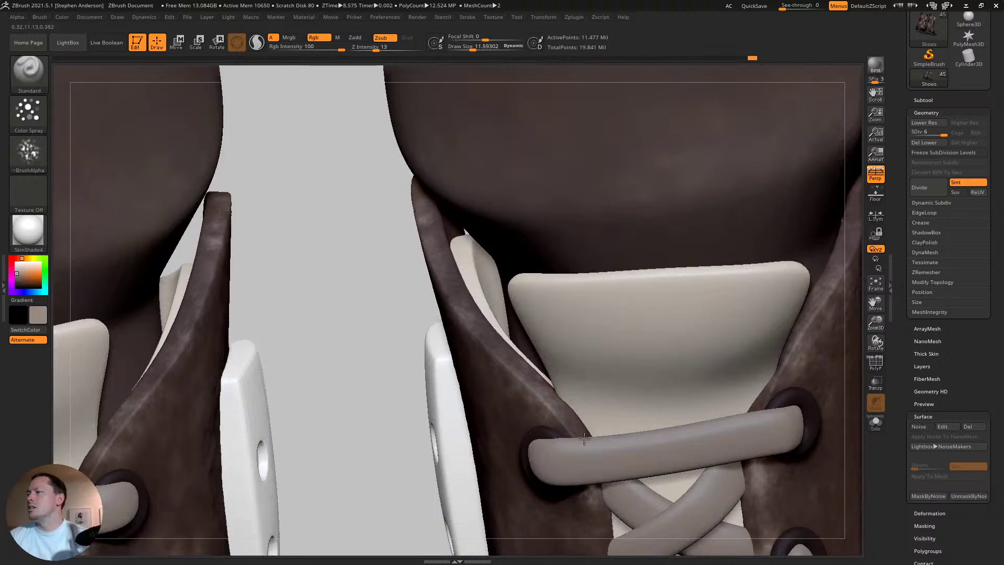
{"action": "right_click_drag", "start_coordinate": [802, 337], "coordinate": [682, 333]}
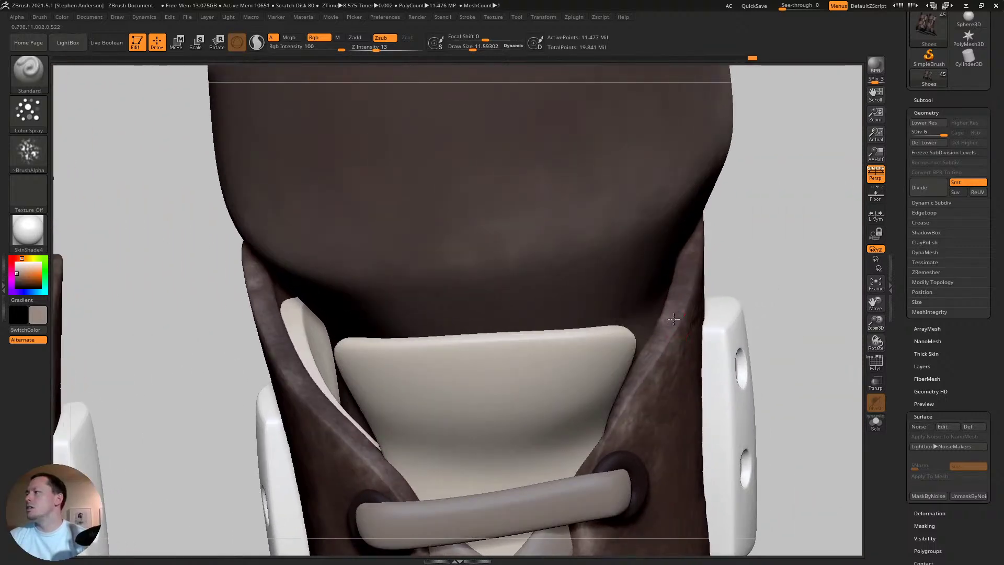
{"action": "right_click_drag", "start_coordinate": [703, 270], "coordinate": [720, 282]}
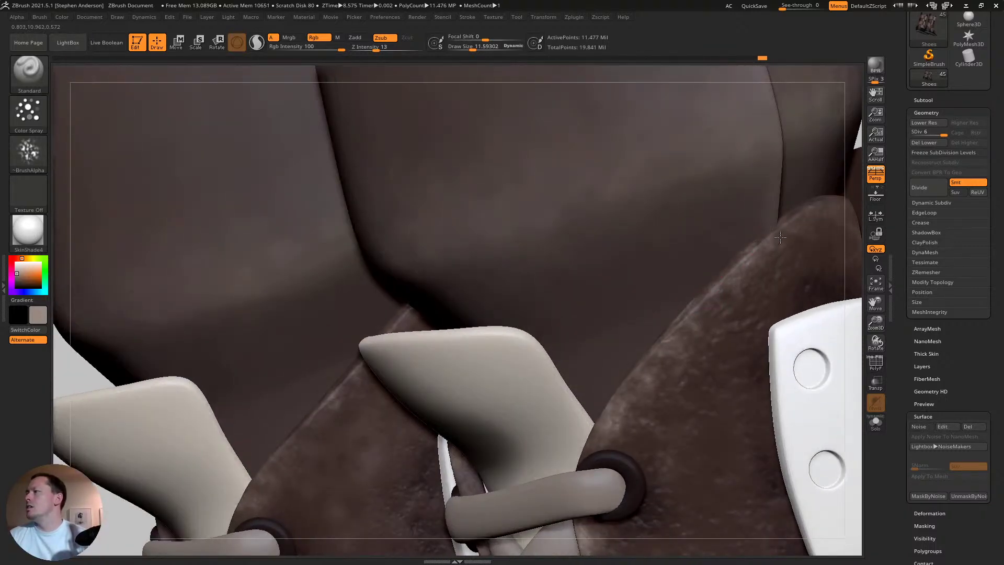
{"action": "right_click_drag", "start_coordinate": [746, 242], "coordinate": [430, 373]}
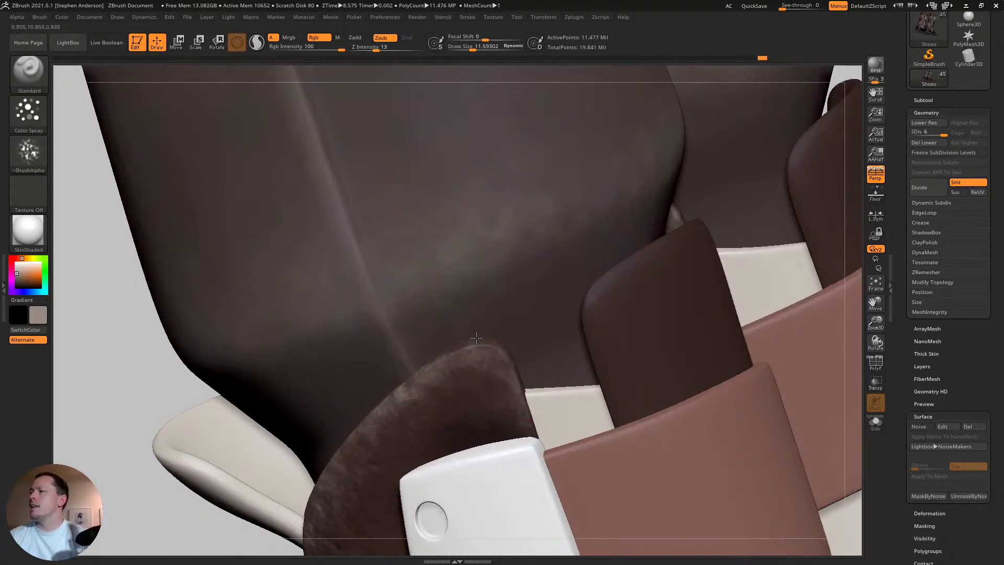
{"action": "right_click_drag", "start_coordinate": [459, 403], "coordinate": [501, 362]}
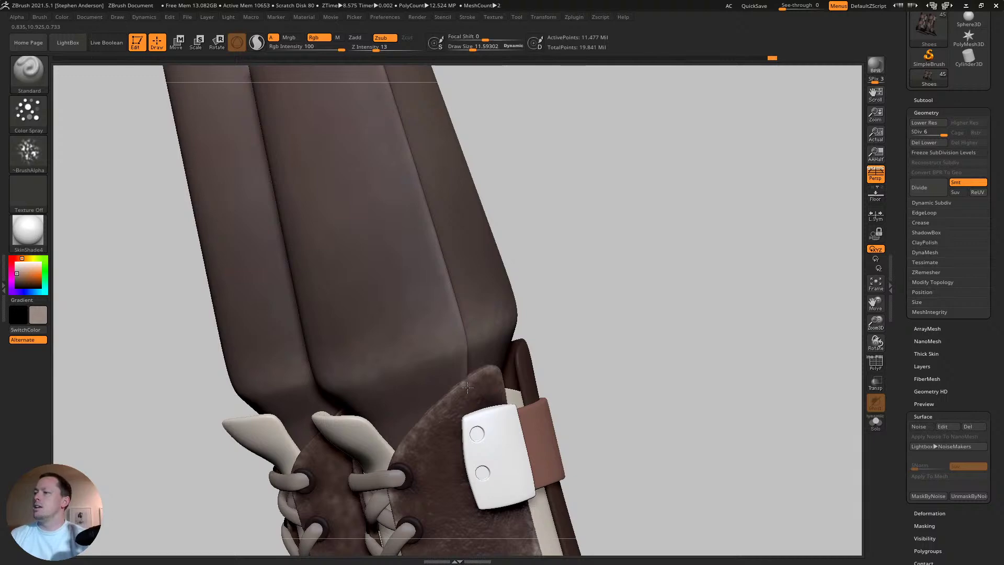
{"action": "right_click_drag", "start_coordinate": [407, 455], "coordinate": [654, 428]}
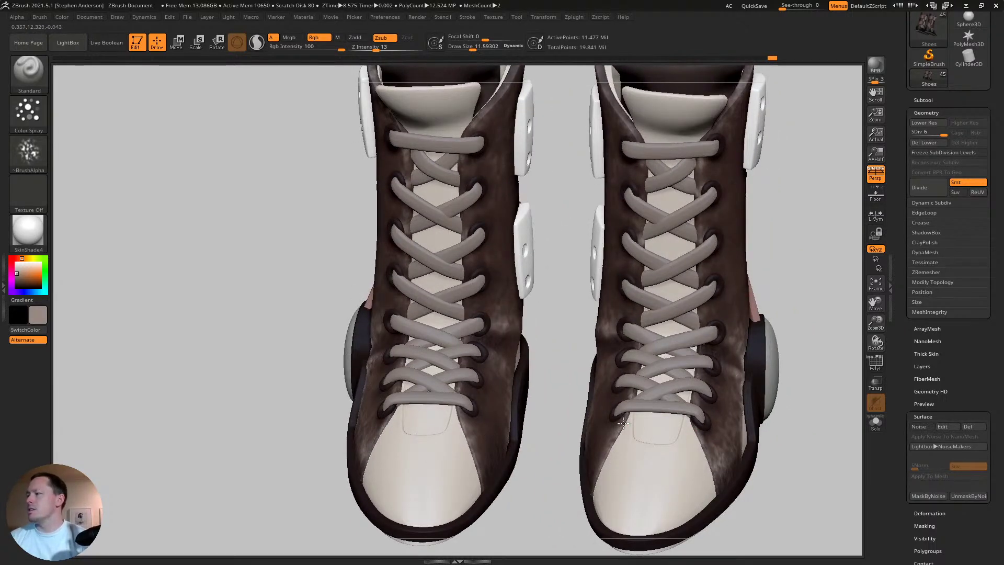
{"action": "right_click_drag", "start_coordinate": [661, 430], "coordinate": [706, 280], "text": "ctrl"}
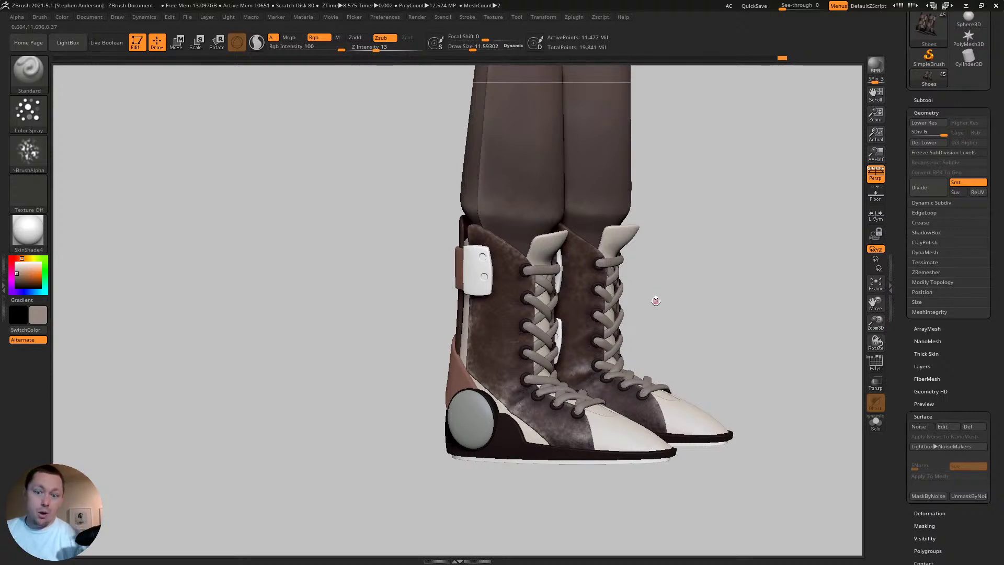
- Isolate the pale inner boot pieces in solo view, hiding the dark soles and all other boot parts
{"action": "right_click_drag", "start_coordinate": [701, 287], "coordinate": [680, 275]}
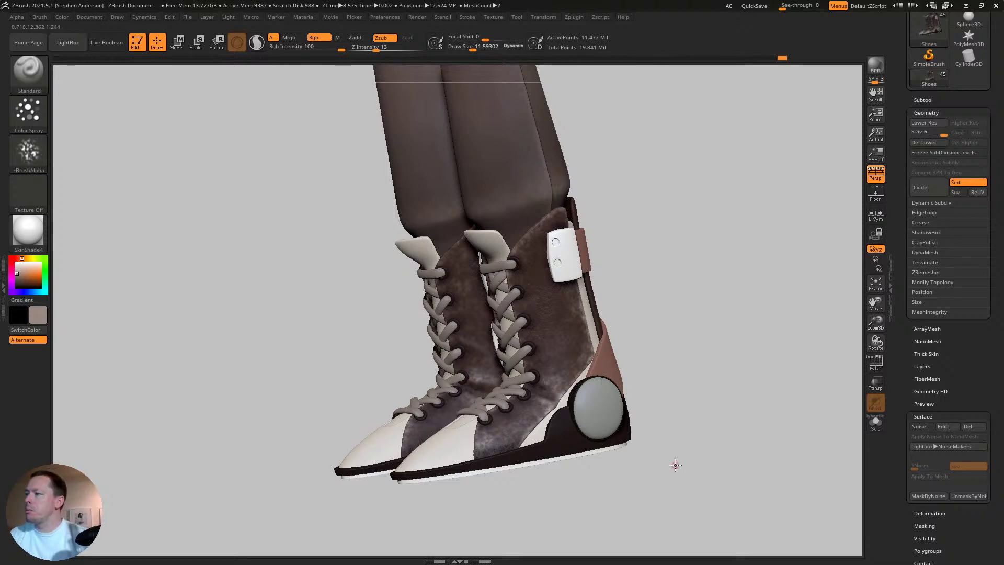
{"action": "left_click_drag", "start_coordinate": [675, 464], "coordinate": [537, 443]}
{"action": "mouse_move", "coordinate": [538, 443]}
{"action": "right_mouse_down", "text": "ctrl"}
{"action": "mouse_move", "coordinate": [605, 394]}
{"action": "mouse_move", "coordinate": [594, 406]}
{"action": "mouse_move", "coordinate": [610, 422]}
{"action": "mouse_move", "coordinate": [604, 411]}
{"action": "right_mouse_up", "text": "ctrl"}
{"action": "key", "text": "ctrl+shift"}
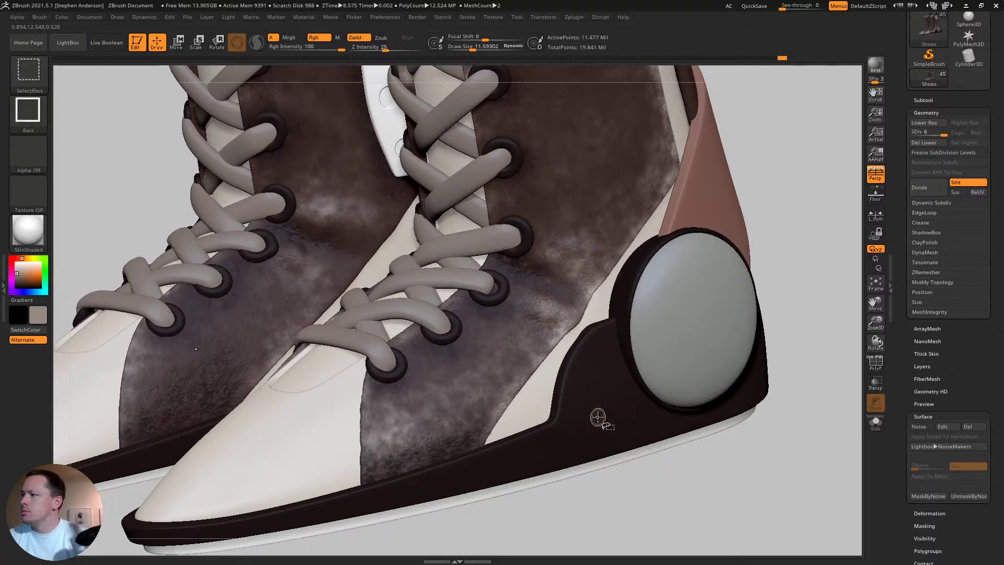
{"action": "left_click", "coordinate": [601, 418], "text": "ctrl+shift"}
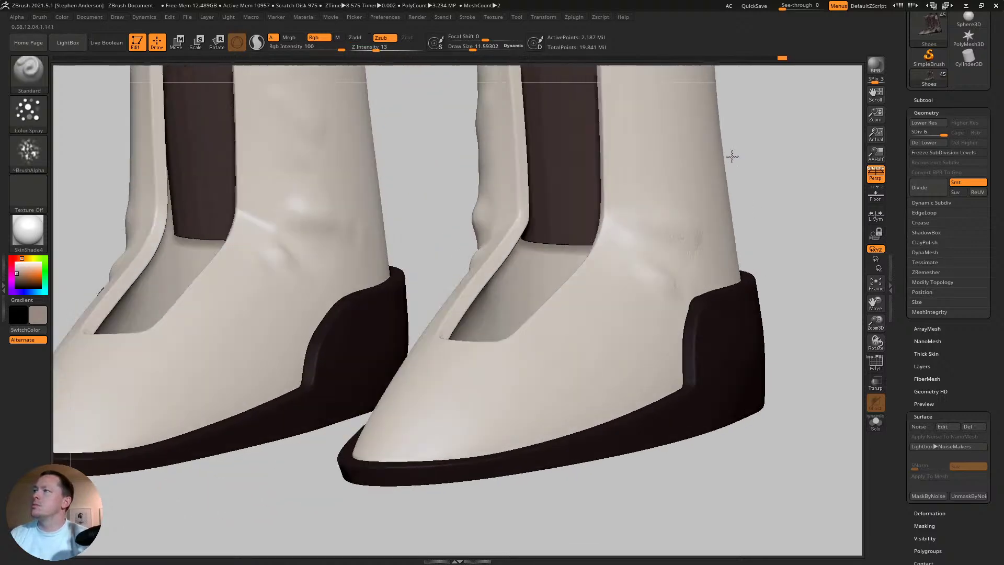
{"action": "right_click_drag", "start_coordinate": [732, 156], "coordinate": [541, 410]}
{"action": "left_click", "coordinate": [876, 423]}
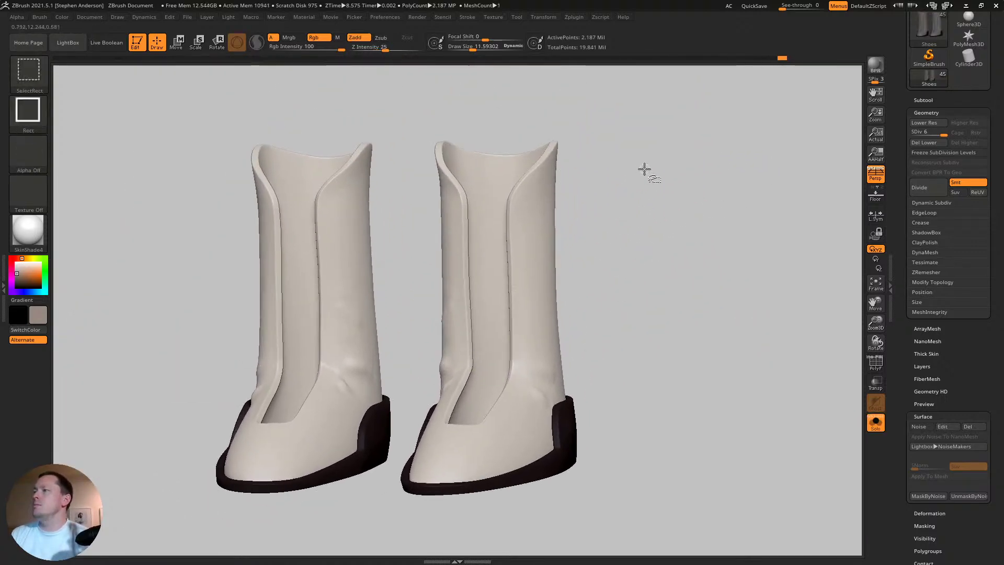
{"action": "left_click_drag", "start_coordinate": [644, 169], "coordinate": [98, 281], "text": "ctrl+shift"}
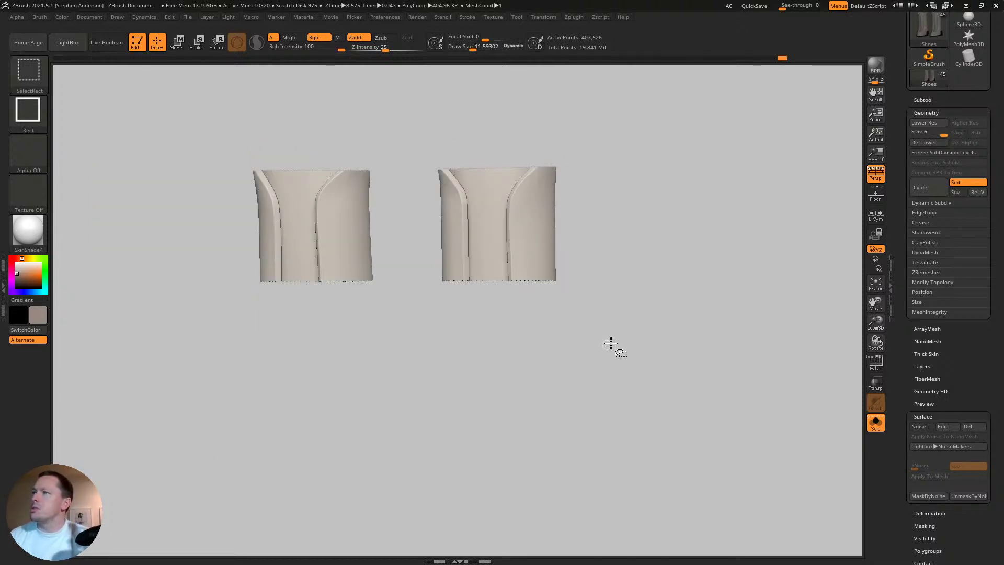
{"action": "left_click", "coordinate": [547, 388], "text": "ctrl+shift"}
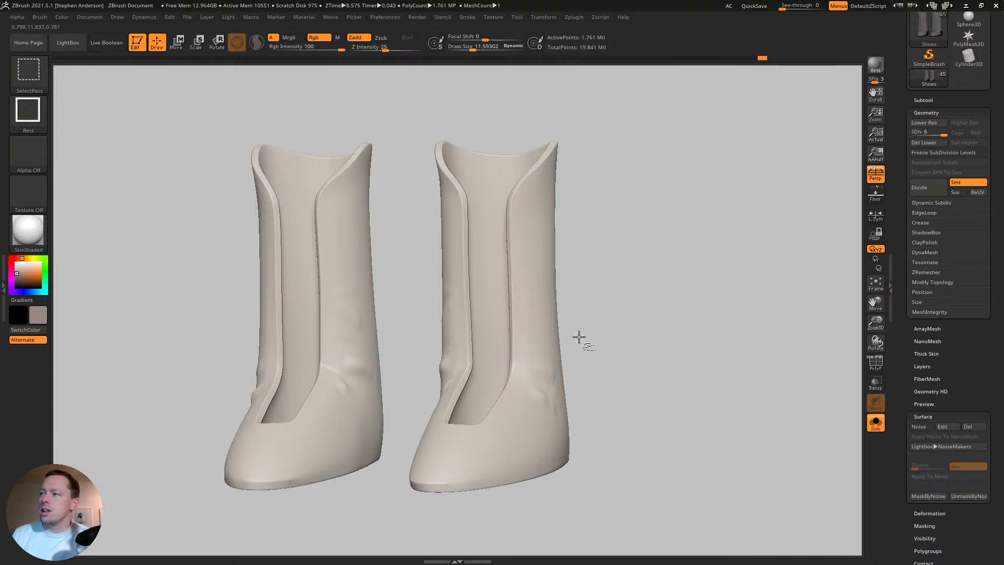
- Merge the isolated inner boots into a single polygroup with the polyframe shown, and unhide all boot parts
{"action": "key", "text": "shift+f"}
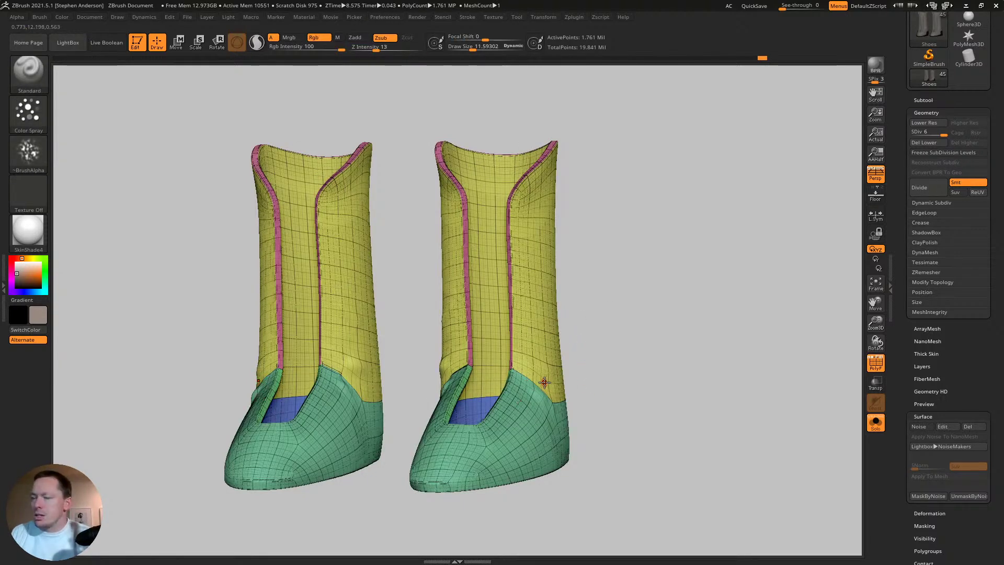
{"action": "key", "text": "ctrl"}
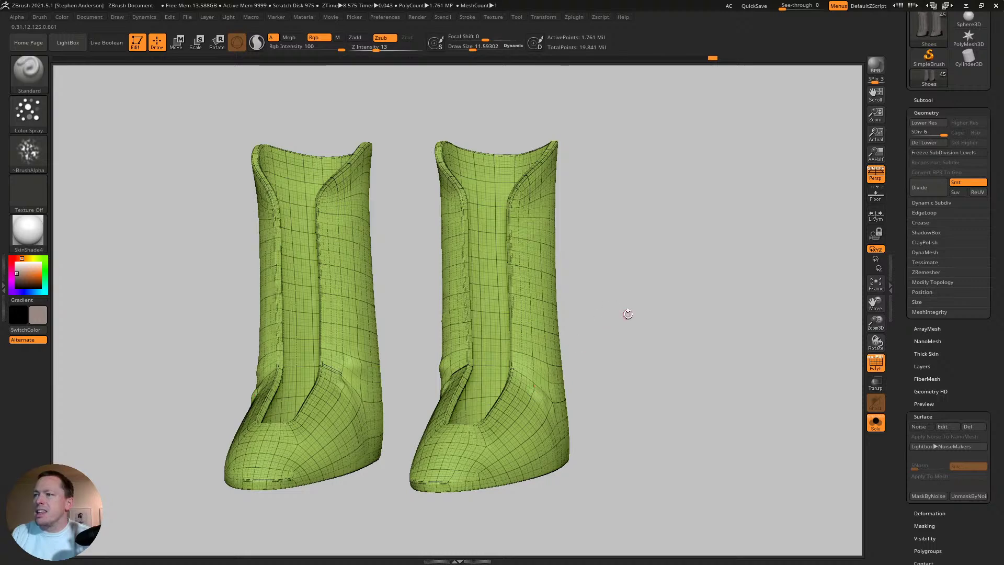
{"action": "mouse_move", "coordinate": [628, 315]}
{"action": "left_mouse_down"}
{"action": "mouse_move", "coordinate": [605, 332]}
{"action": "mouse_move", "coordinate": [615, 336]}
{"action": "left_mouse_up"}
{"action": "key", "text": "ctrl+shift"}
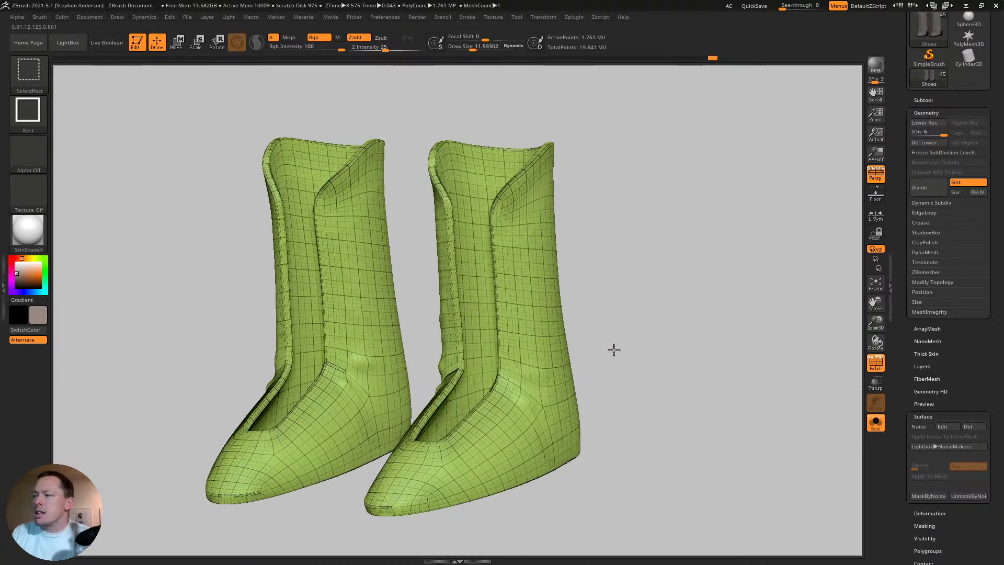
{"action": "left_click", "coordinate": [613, 351], "text": "ctrl+shift"}
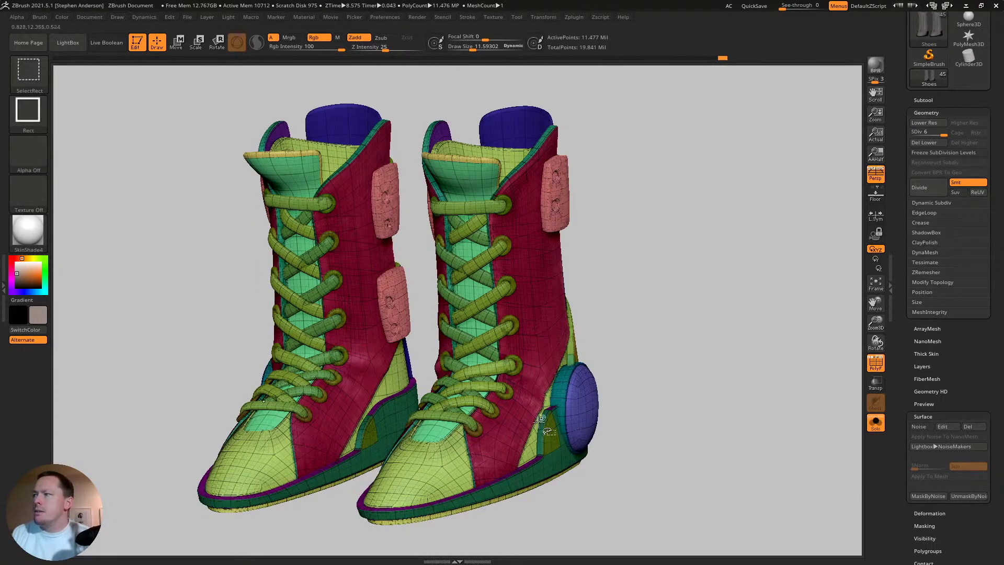
- Isolate the complete dark soles, lower them to subdivision level 1 and merge them into one polygroup
{"action": "left_click", "coordinate": [666, 345], "text": "ctrl+shift"}
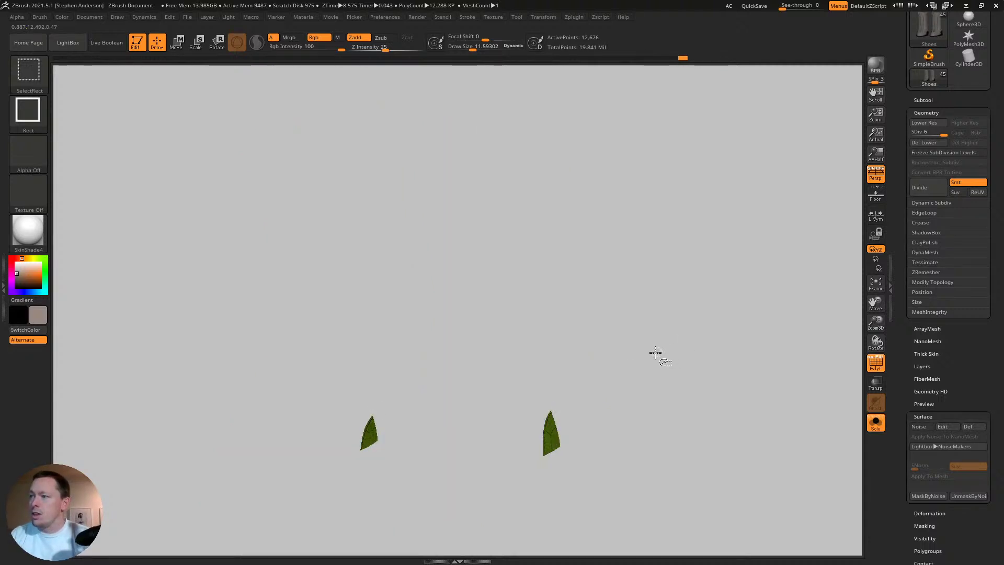
{"action": "left_click", "coordinate": [654, 353], "text": "ctrl+shift"}
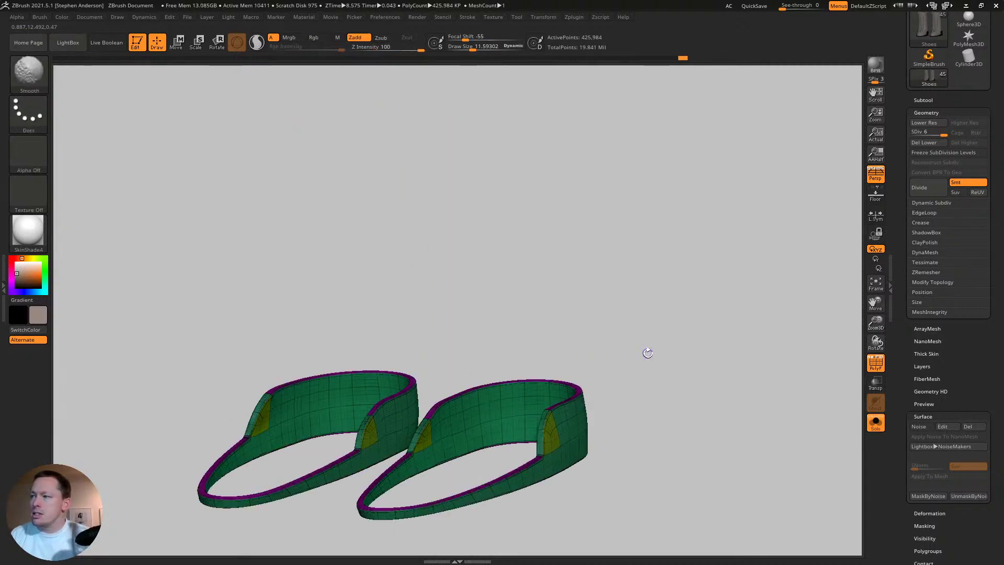
{"action": "key", "text": "shift+d"}
{"action": "key", "text": "shift+d"}
{"action": "key", "text": "shift+d"}
{"action": "key", "text": "shift+d"}
{"action": "key", "text": "shift+d"}
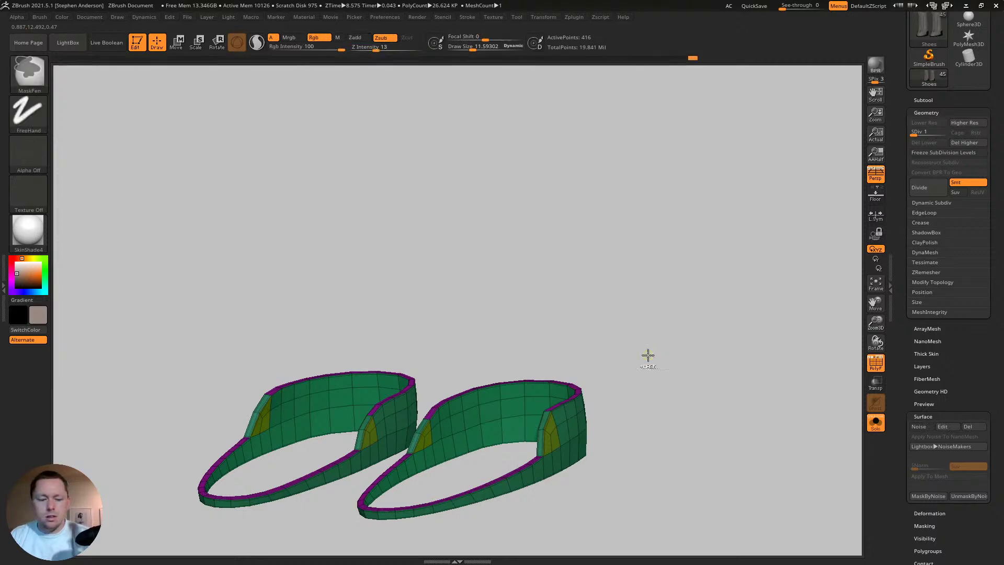
{"action": "key", "text": "alt+d"}
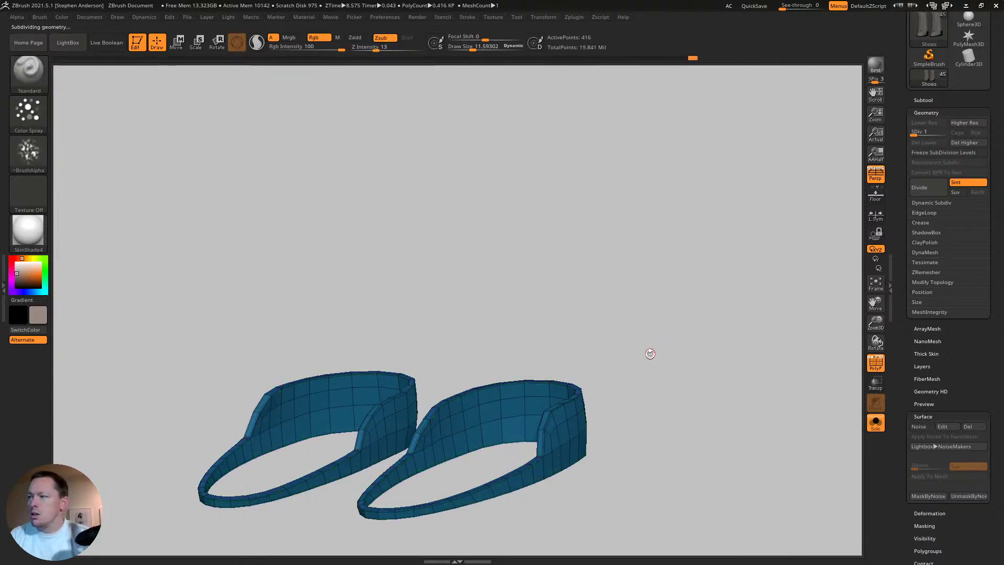
- Raise the isolated soles back to subdivision level 6 and unhide all boot parts
{"action": "key", "text": "d"}
{"action": "key", "text": "d"}
{"action": "key", "text": "d"}
{"action": "key", "text": "d"}
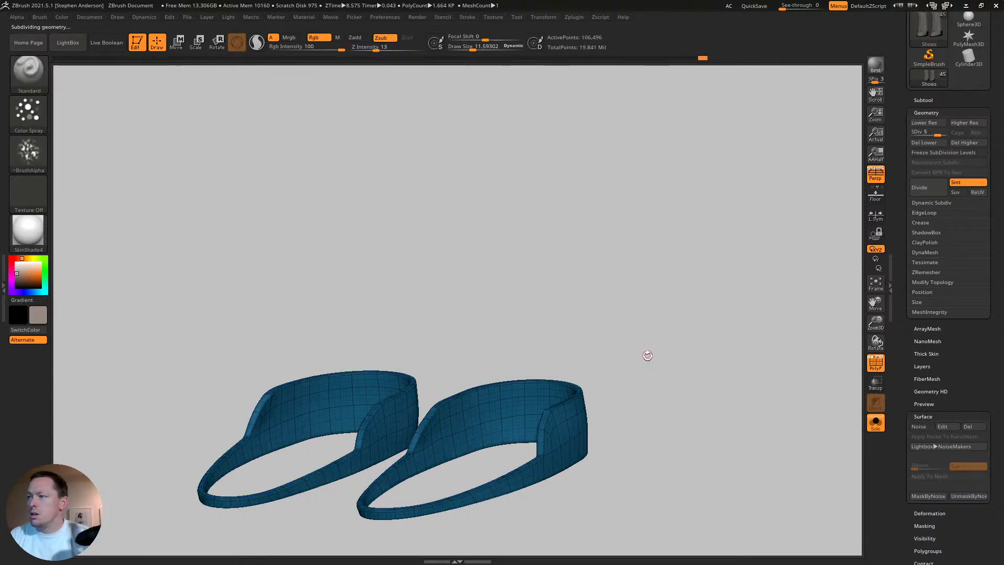
{"action": "key", "text": "d"}
{"action": "mouse_move", "coordinate": [532, 422]}
{"action": "right_mouse_down"}
{"action": "mouse_move", "coordinate": [550, 338]}
{"action": "mouse_move", "coordinate": [584, 392]}
{"action": "mouse_move", "coordinate": [601, 276]}
{"action": "mouse_move", "coordinate": [678, 289]}
{"action": "right_mouse_up"}
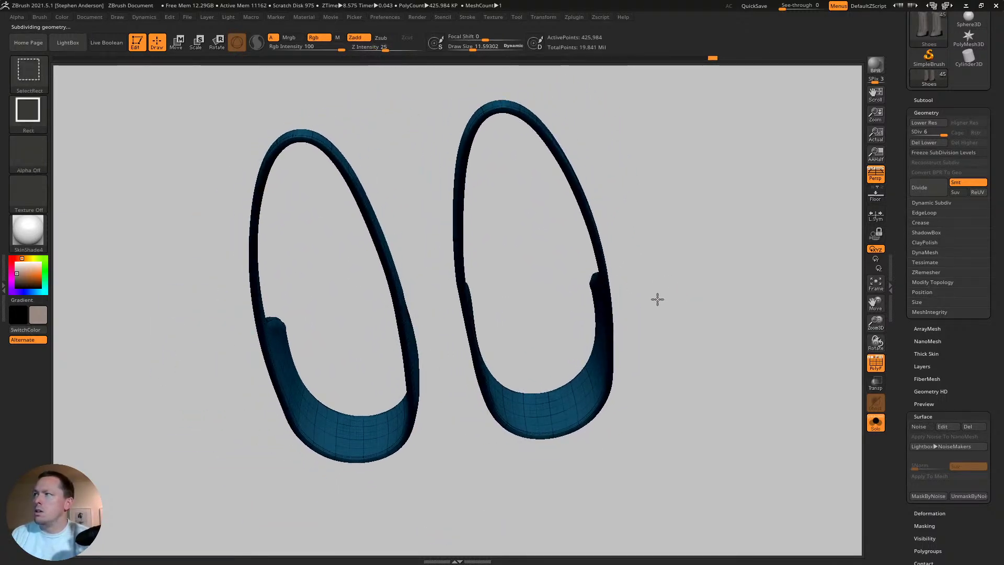
{"action": "left_click", "coordinate": [659, 296], "text": "ctrl+shift"}
{"action": "left_click_drag", "start_coordinate": [664, 247], "coordinate": [654, 360]}
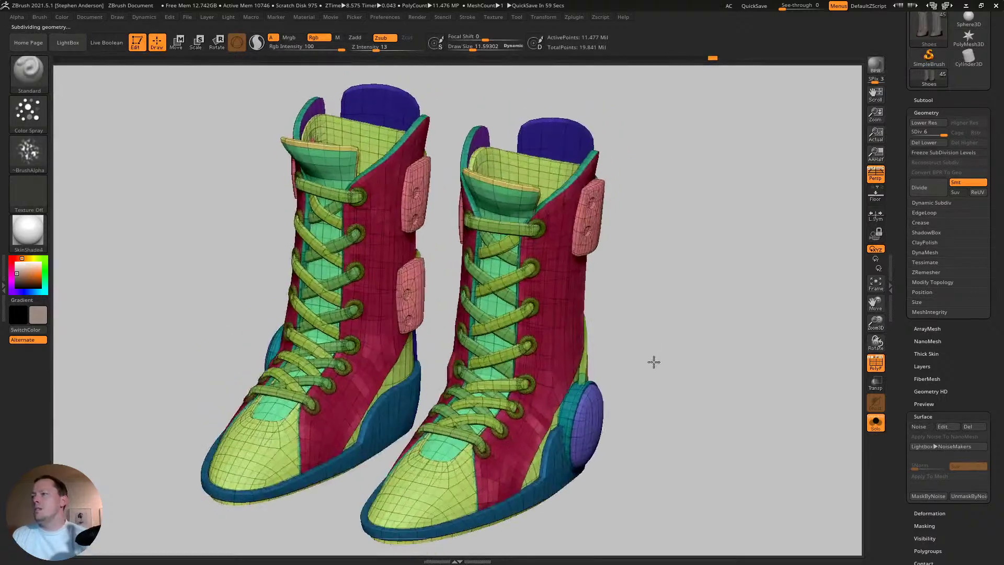
{"action": "left_click_drag", "start_coordinate": [617, 413], "coordinate": [696, 416]}
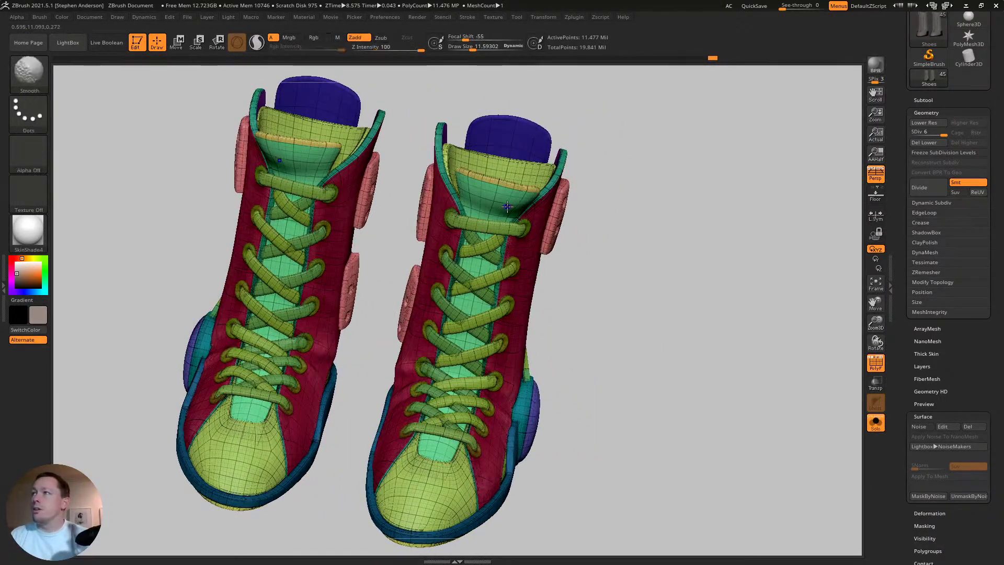
- Lower the boots to subdivision level 1 and merge both boot tongues into a single polygroup
{"action": "key", "text": "shift+d"}
{"action": "key", "text": "shift+d"}
{"action": "key", "text": "shift+d"}
{"action": "key", "text": "shift+d"}
{"action": "key", "text": "shift+d"}
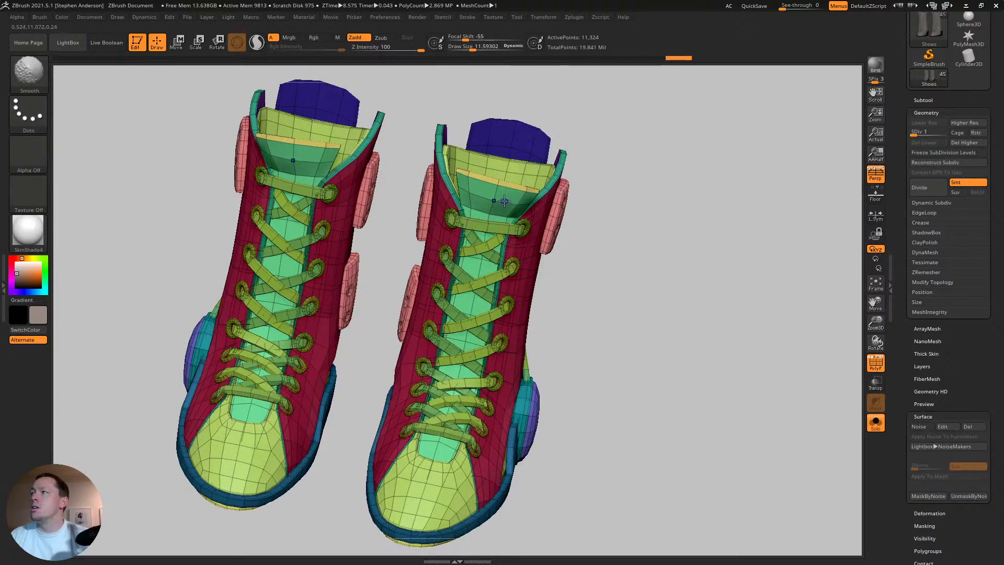
{"action": "left_click", "coordinate": [504, 201], "text": "ctrl+shift"}
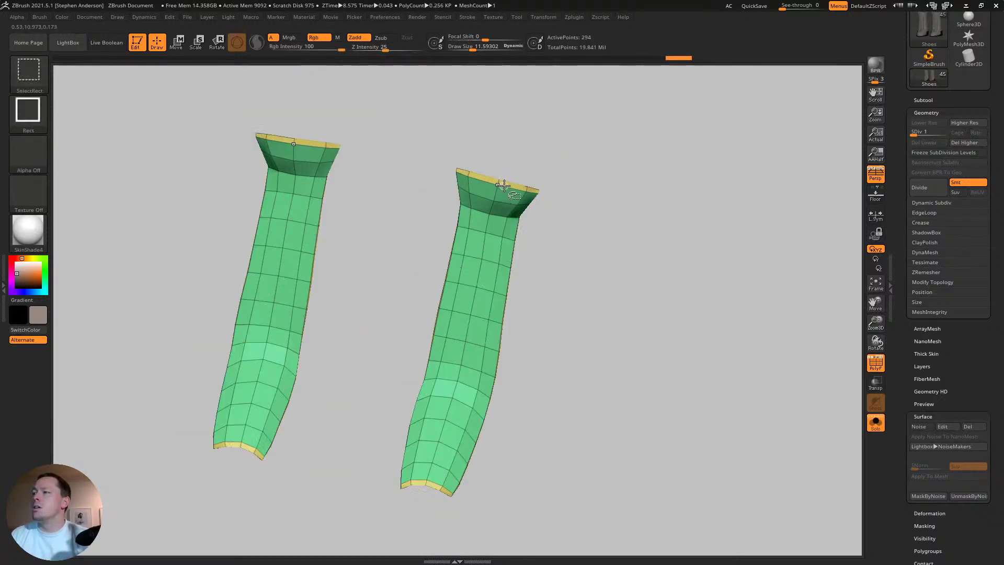
{"action": "key", "text": "ctrl"}
{"action": "key", "text": "ctrl+w"}
{"action": "left_click", "coordinate": [657, 256], "text": "ctrl+shift"}
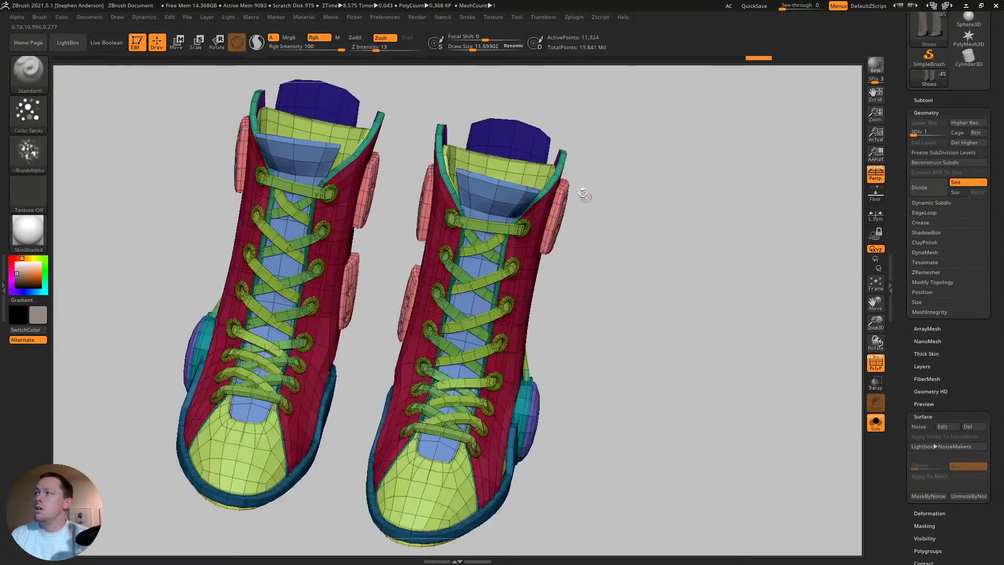
- Isolate the boot straps, merge them into one polygroup and unhide the remaining boot parts
{"action": "left_click_drag", "start_coordinate": [580, 202], "coordinate": [664, 312], "text": "alt"}
{"action": "left_click", "coordinate": [657, 390], "text": "ctrl+shift"}
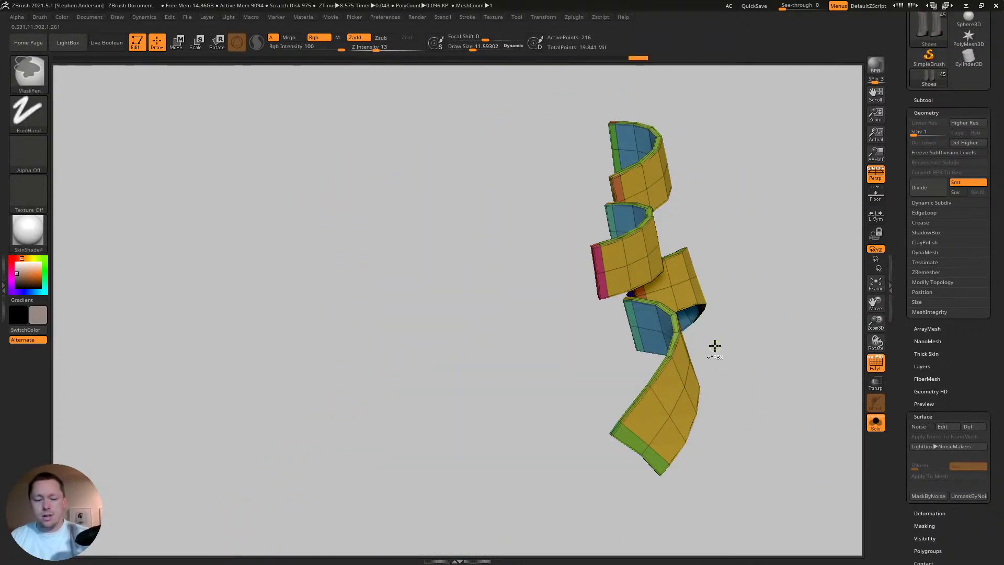
{"action": "key", "text": "ctrl+w"}
{"action": "left_click", "coordinate": [759, 338], "text": "ctrl+shift"}
{"action": "mouse_move", "coordinate": [761, 337]}
{"action": "left_mouse_down"}
{"action": "mouse_move", "coordinate": [609, 377]}
{"action": "mouse_move", "coordinate": [534, 335]}
{"action": "mouse_move", "coordinate": [545, 291]}
{"action": "mouse_move", "coordinate": [522, 273]}
{"action": "mouse_move", "coordinate": [590, 291]}
{"action": "left_mouse_up"}
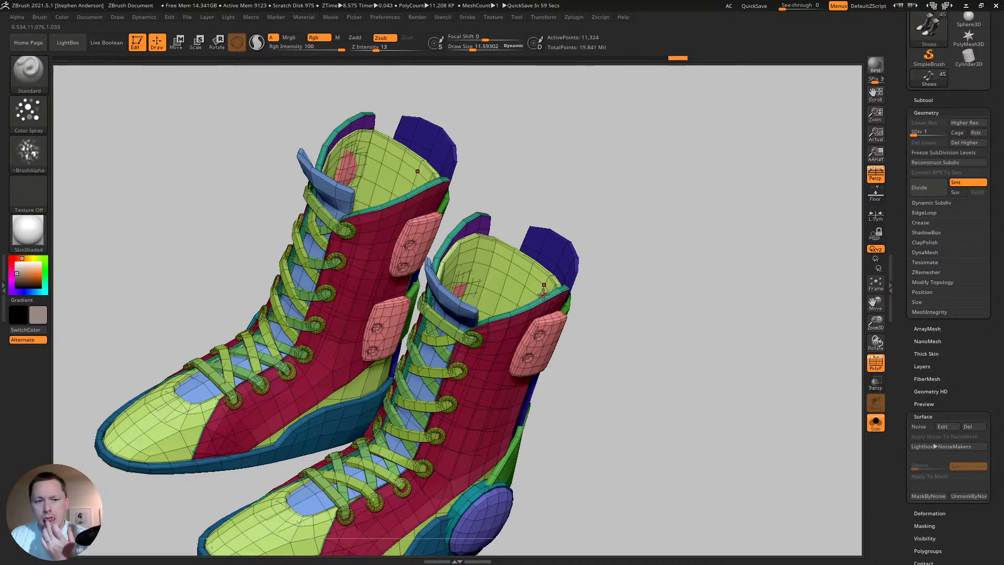
{"action": "mouse_move", "coordinate": [547, 324]}
{"action": "right_mouse_down"}
{"action": "mouse_move", "coordinate": [494, 340]}
{"action": "mouse_move", "coordinate": [484, 449]}
{"action": "mouse_move", "coordinate": [487, 410]}
{"action": "mouse_move", "coordinate": [556, 249]}
{"action": "mouse_move", "coordinate": [553, 314]}
{"action": "mouse_move", "coordinate": [519, 284]}
{"action": "right_mouse_up"}
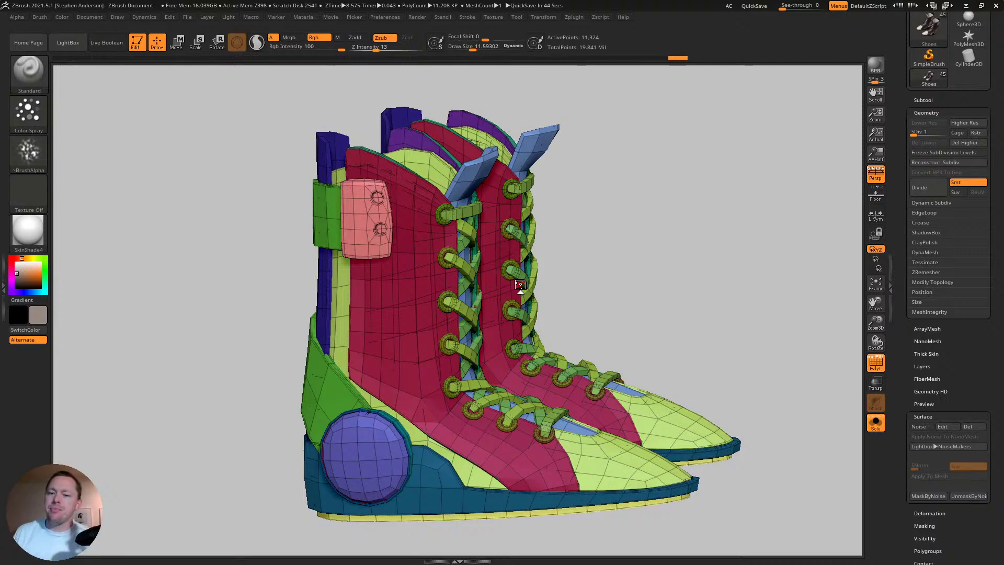
{"action": "left_click_drag", "start_coordinate": [668, 194], "coordinate": [753, 200]}
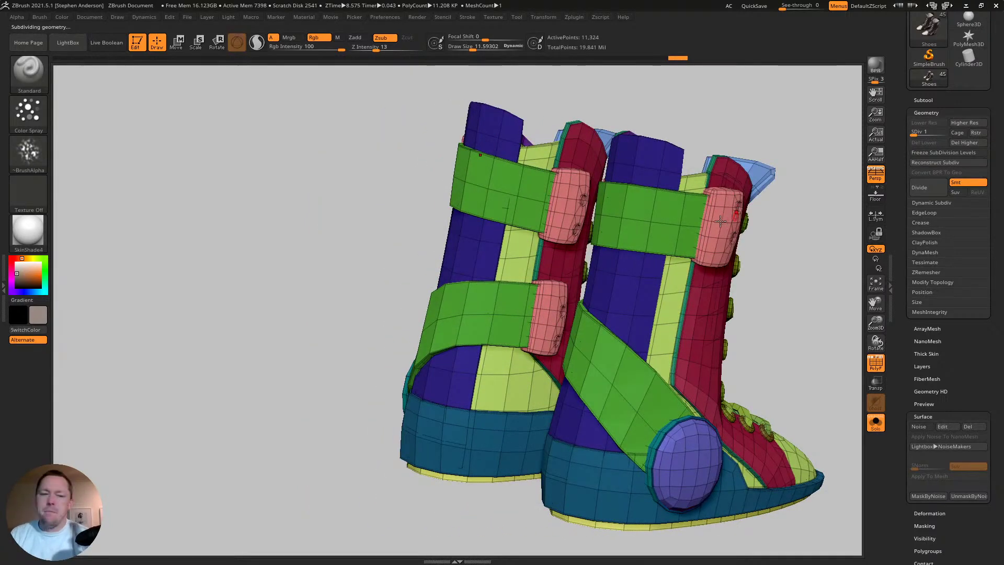
- Raise the boots back to subdivision level 6 and turn off the polyframe display
{"action": "key", "text": "d"}
{"action": "key", "text": "d"}
{"action": "key", "text": "d"}
{"action": "key", "text": "d"}
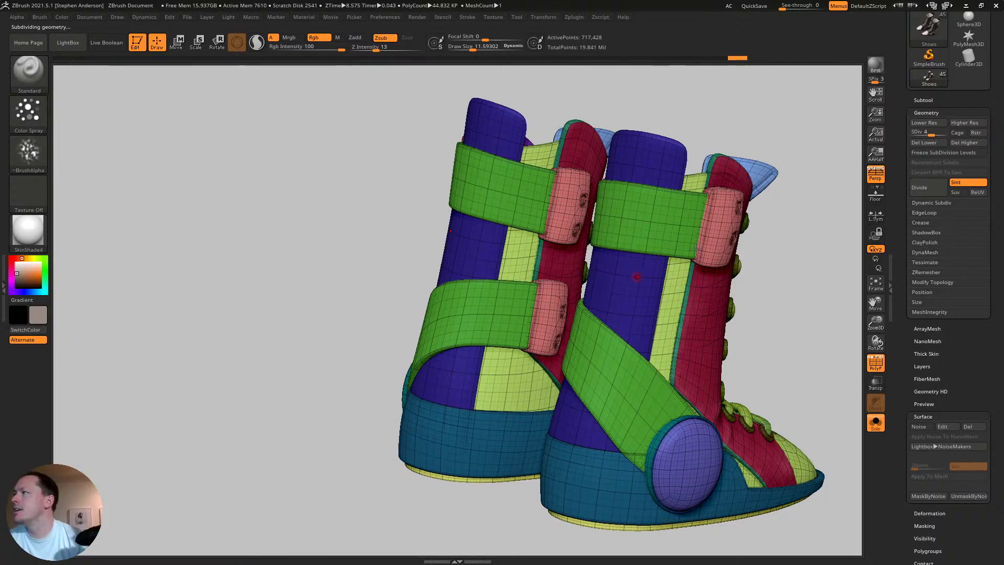
{"action": "key", "text": "shift+f"}
{"action": "mouse_move", "coordinate": [687, 252]}
{"action": "left_mouse_down"}
{"action": "mouse_move", "coordinate": [720, 269]}
{"action": "mouse_move", "coordinate": [688, 206]}
{"action": "mouse_move", "coordinate": [696, 212]}
{"action": "mouse_move", "coordinate": [537, 243]}
{"action": "left_mouse_up"}
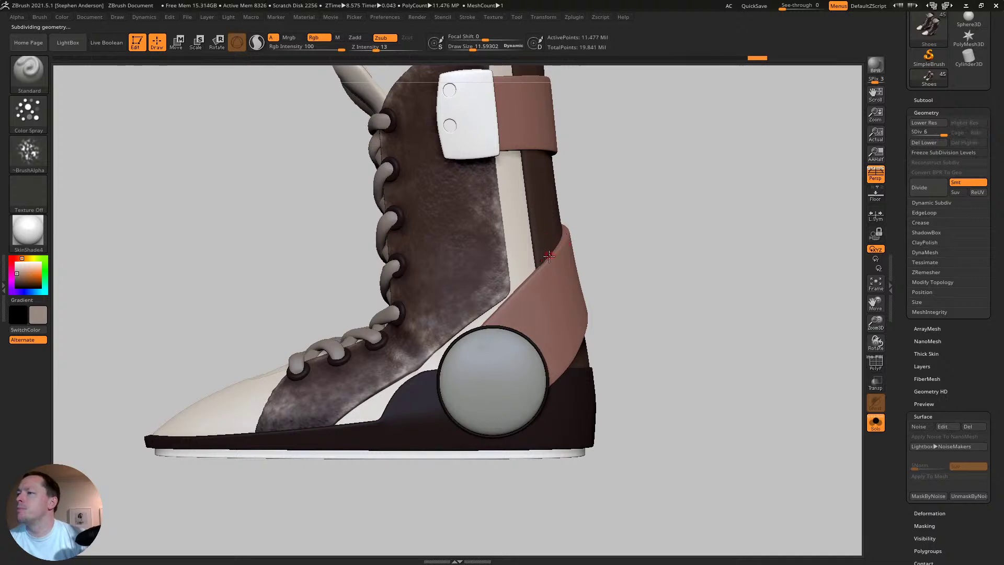
{"action": "right_click_drag", "start_coordinate": [396, 405], "coordinate": [500, 407]}
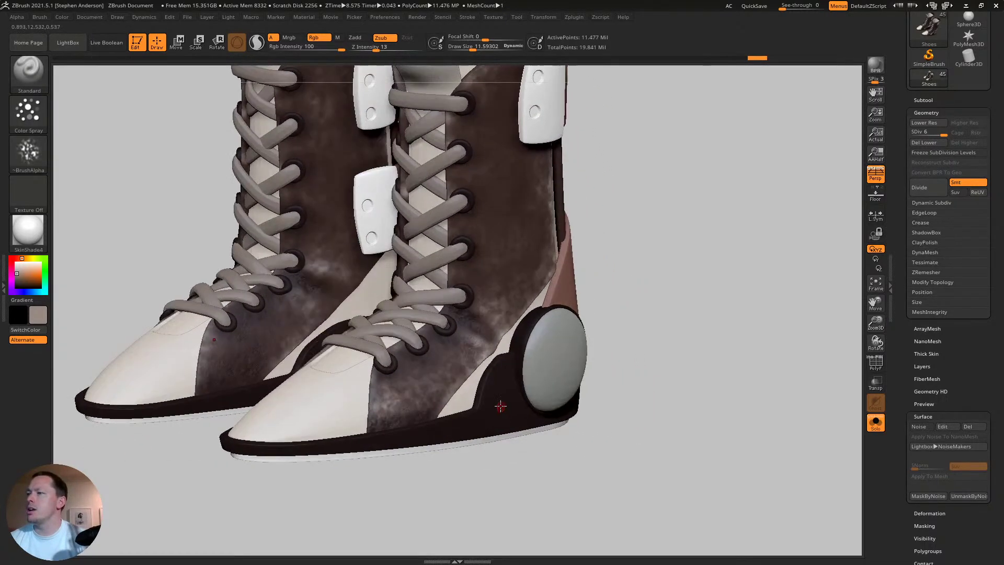
- Mask everything except the dark soles, check the mask against the polygroup colours and hide the mask shading
{"action": "key", "text": "w"}
{"action": "left_click", "coordinate": [495, 407], "text": "ctrl"}
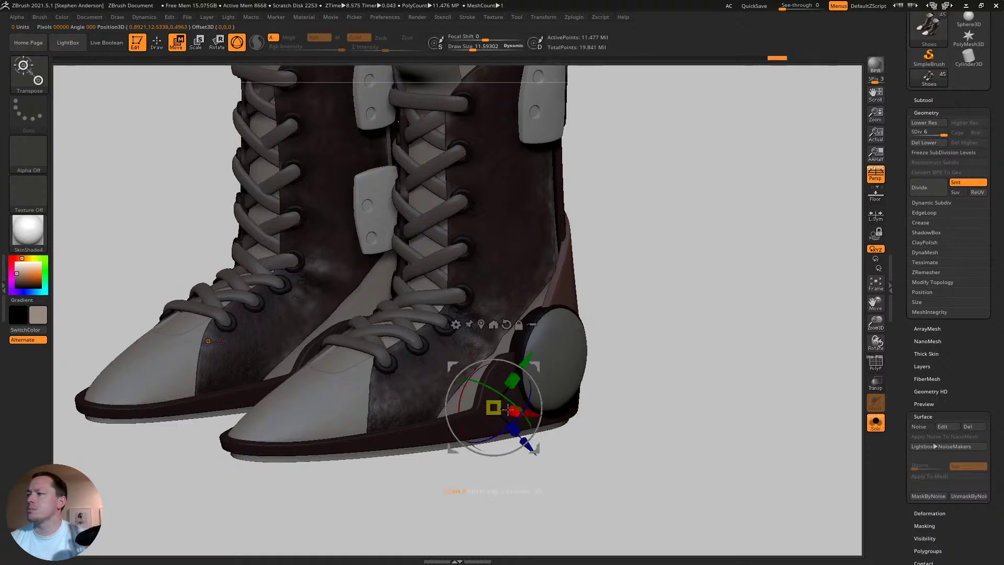
{"action": "key", "text": "q"}
{"action": "key", "text": "shift+f"}
{"action": "mouse_move", "coordinate": [476, 402]}
{"action": "right_mouse_down"}
{"action": "mouse_move", "coordinate": [512, 404]}
{"action": "mouse_move", "coordinate": [486, 403]}
{"action": "right_mouse_up"}
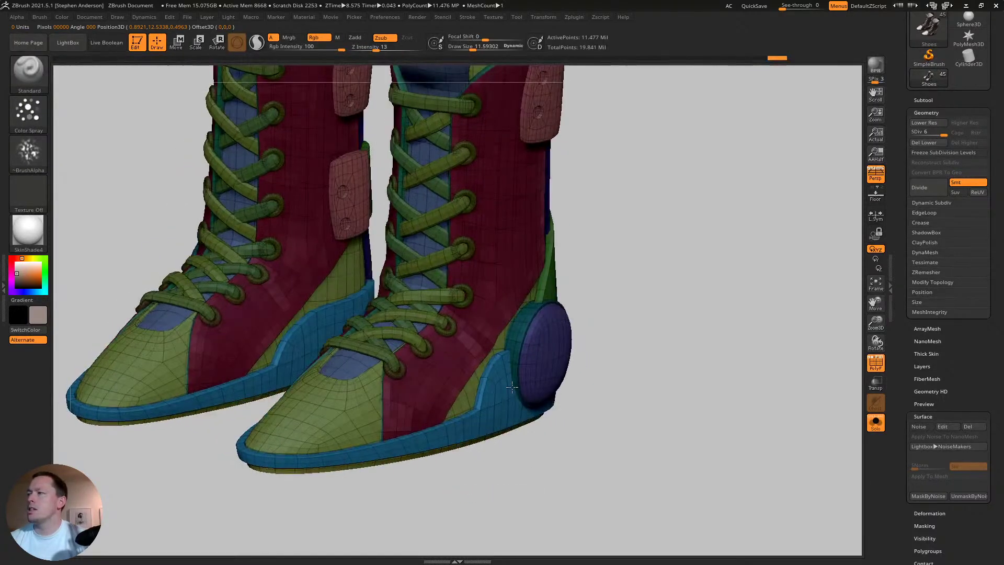
{"action": "key", "text": "shift+f"}
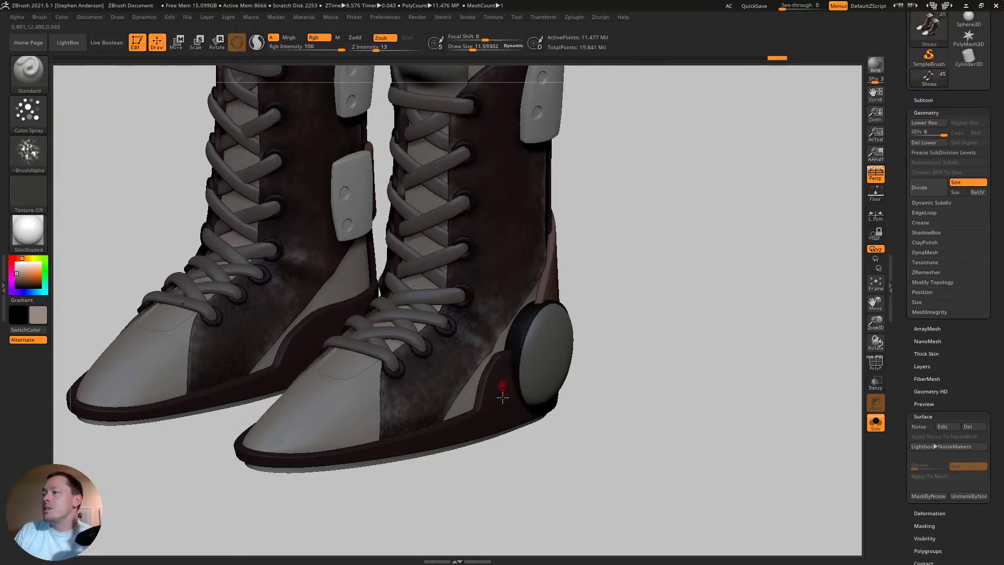
{"action": "key", "text": "shift"}
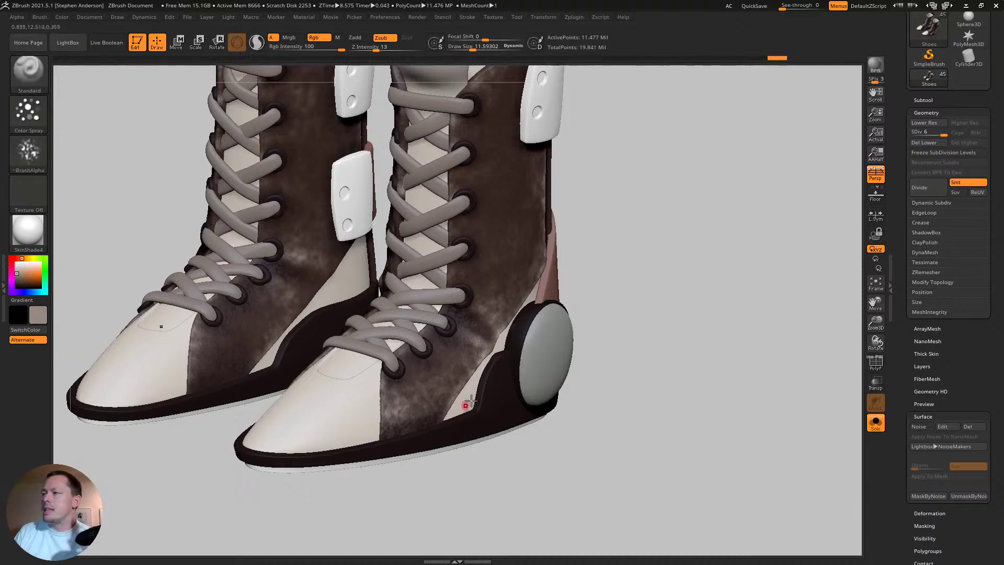
{"action": "right_click_drag", "start_coordinate": [471, 402], "coordinate": [505, 424]}
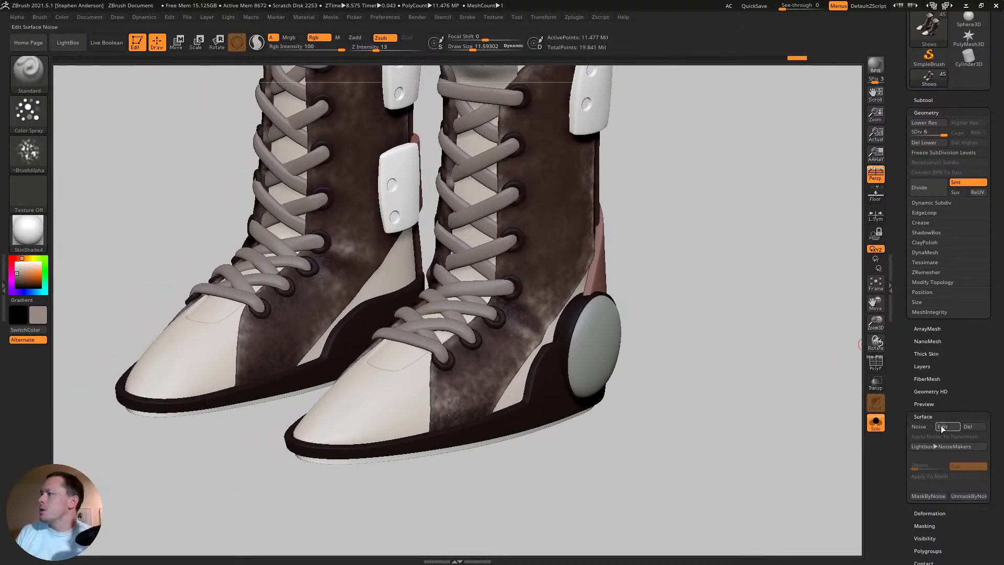
- Apply surface noise to the unmasked dark soles, and inspect them with the mask and polyframe shown
{"action": "left_click", "coordinate": [924, 428]}
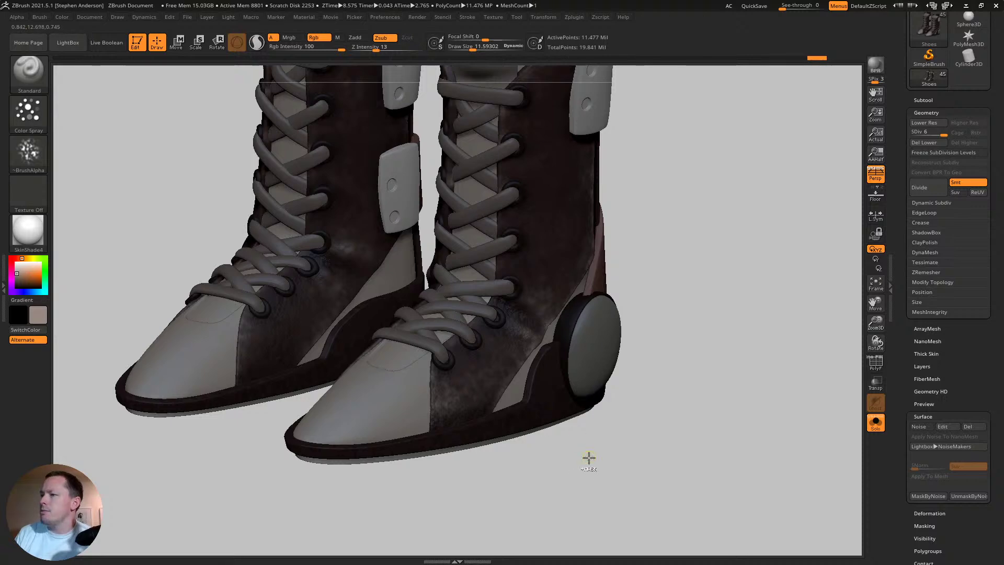
{"action": "key", "text": "ctrl"}
{"action": "key", "text": "shift+f"}
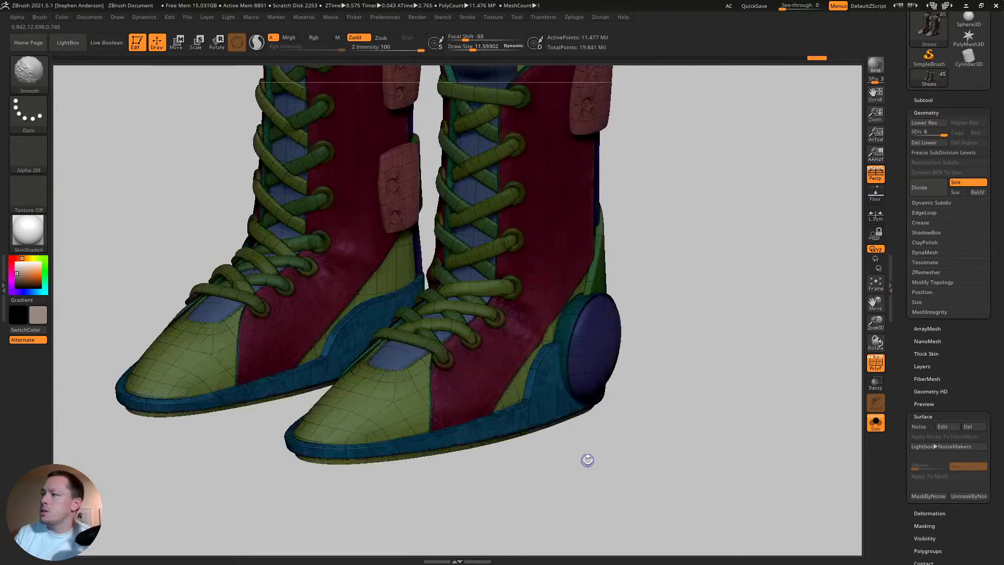
- Hide the polyframe, set the draw size to about 31 and spray subtle wear onto the dark sole beside the heel disc
{"action": "key", "text": "shift+f"}
{"action": "left_click", "coordinate": [585, 460], "text": "ctrl"}
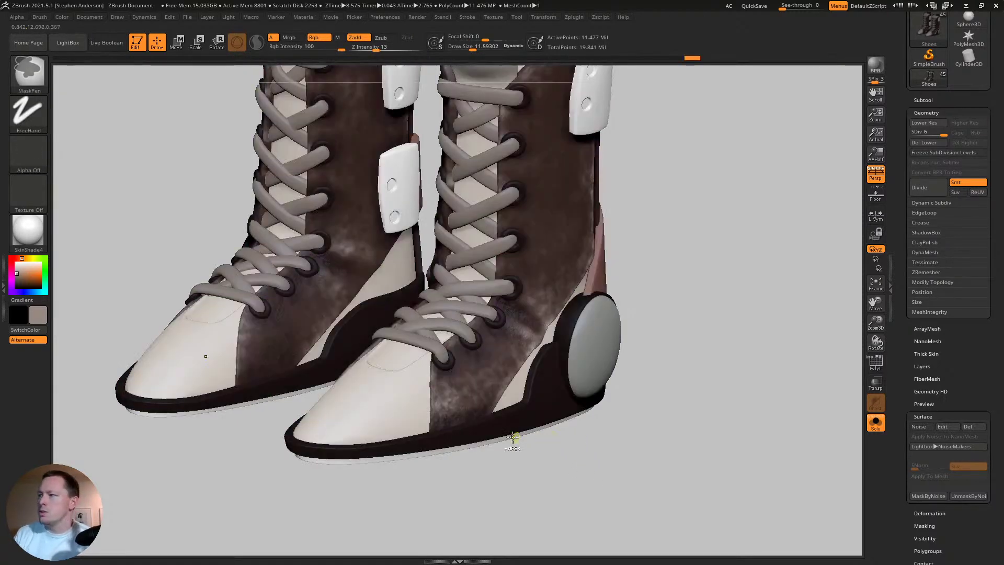
{"action": "key", "text": "s"}
{"action": "left_click_drag", "start_coordinate": [518, 408], "coordinate": [528, 402]}
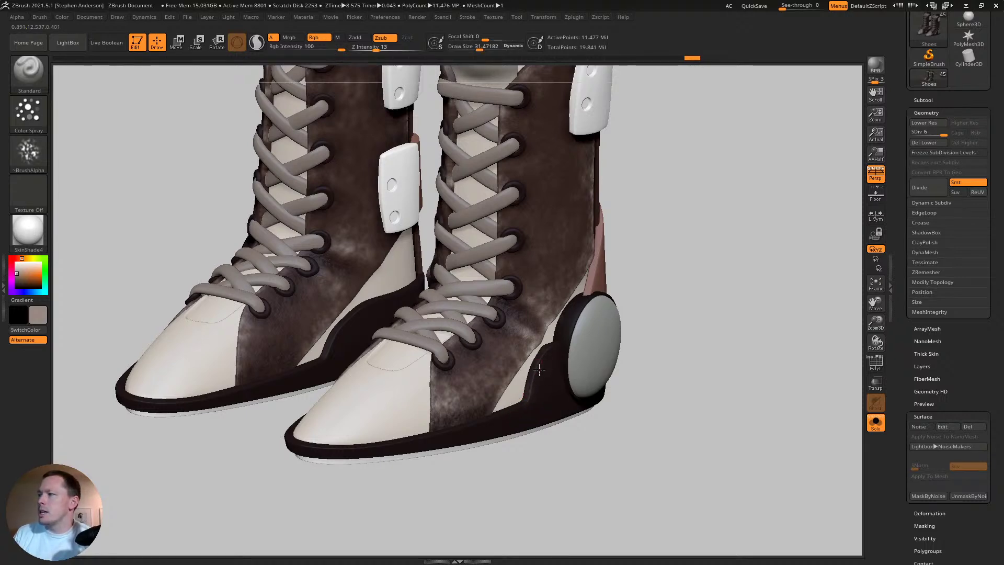
{"action": "right_click_drag", "start_coordinate": [540, 369], "coordinate": [579, 426], "text": "ctrl"}
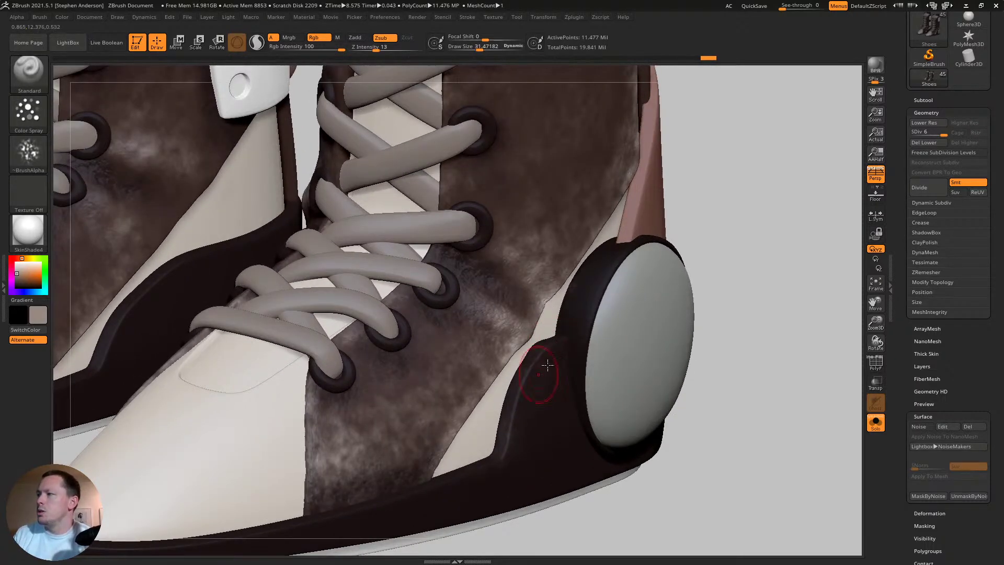
{"action": "left_click_drag", "start_coordinate": [470, 483], "coordinate": [425, 483]}
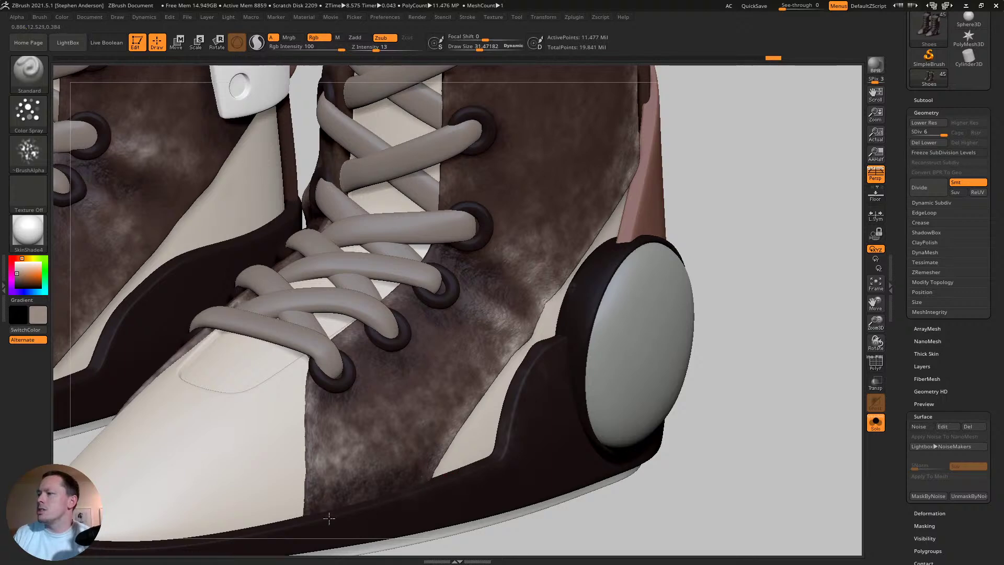
- Continue the wear texture around the toe rim and along the inner edge of the dark sole
{"action": "right_click_drag", "start_coordinate": [329, 518], "coordinate": [571, 429]}
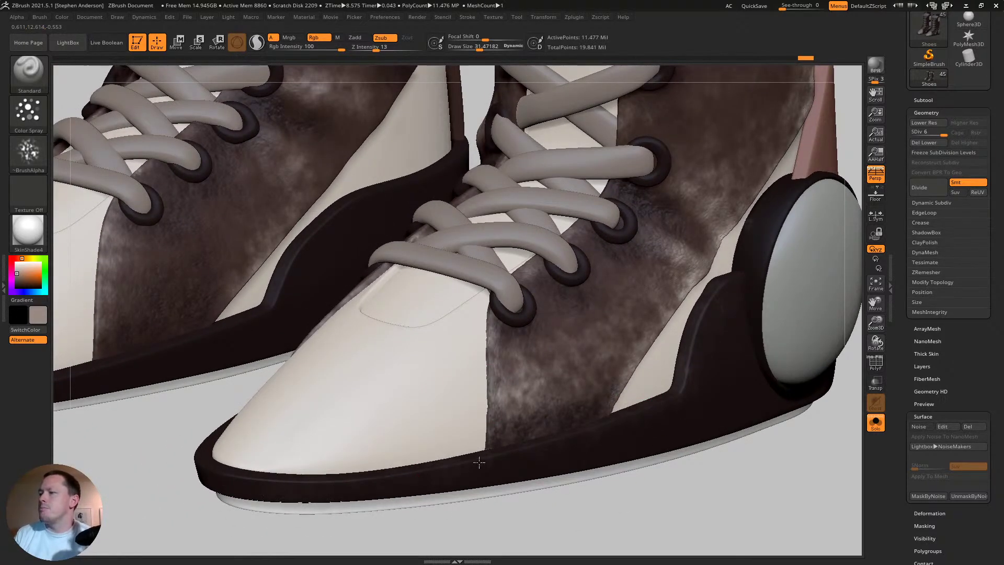
{"action": "right_click_drag", "start_coordinate": [251, 473], "coordinate": [420, 516]}
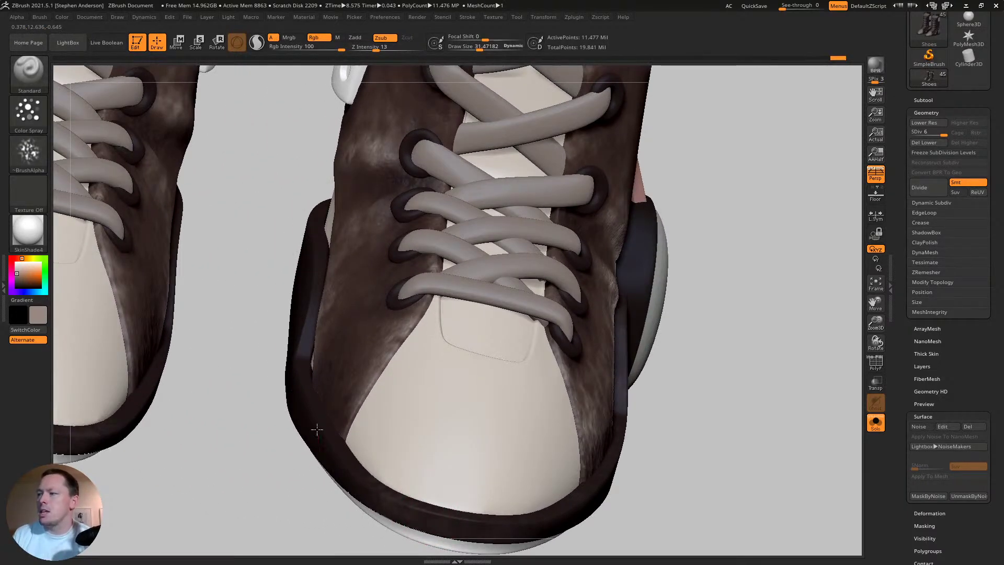
{"action": "left_click_drag", "start_coordinate": [314, 317], "coordinate": [308, 371]}
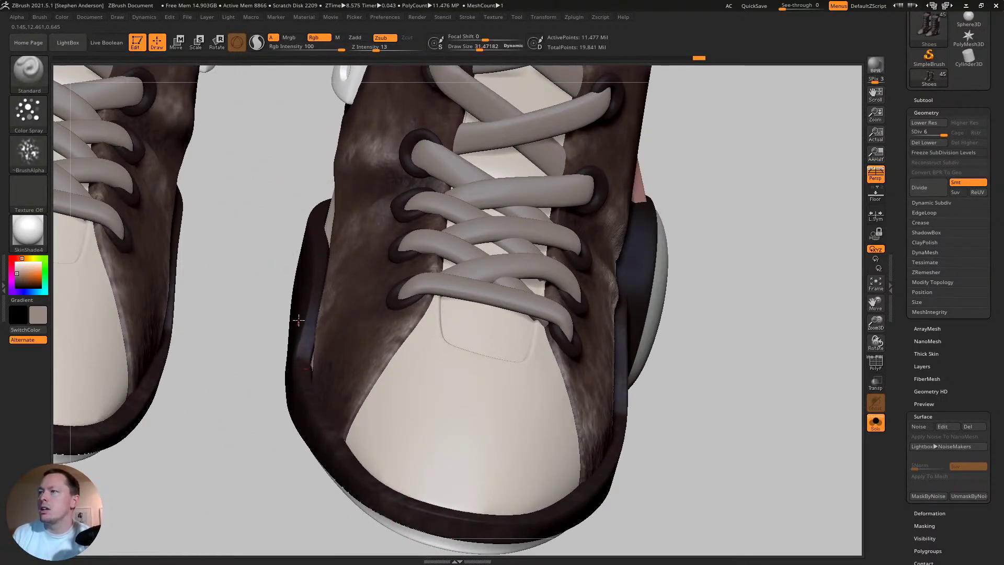
{"action": "mouse_move", "coordinate": [314, 238]}
{"action": "right_mouse_down"}
{"action": "mouse_move", "coordinate": [272, 310]}
{"action": "mouse_move", "coordinate": [403, 352]}
{"action": "mouse_move", "coordinate": [377, 280]}
{"action": "right_mouse_up"}
- Try spraying a light worn patch along the upper edge of the sole's inner heel side, and undo it
{"action": "left_click_drag", "start_coordinate": [267, 251], "coordinate": [291, 242]}
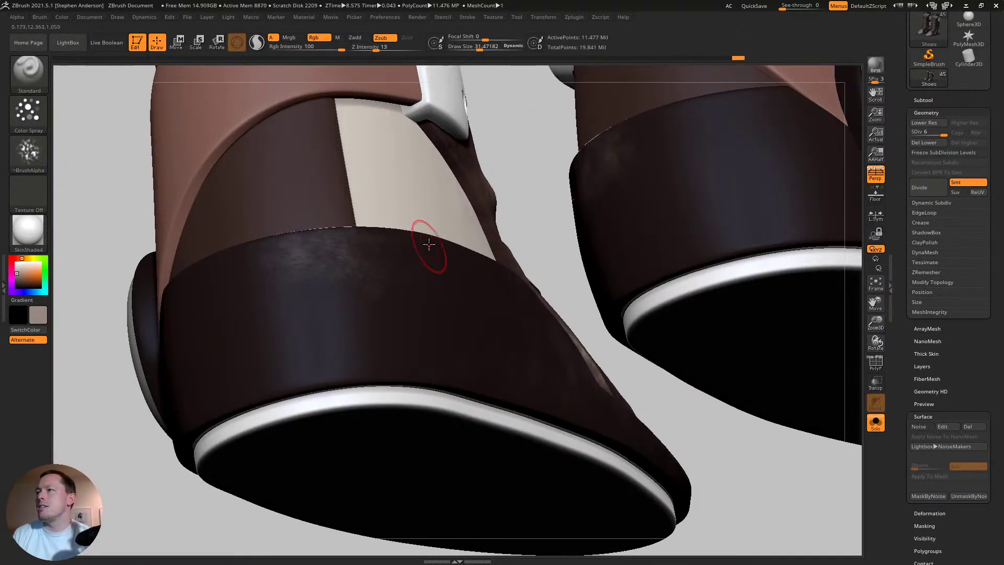
{"action": "right_click_drag", "start_coordinate": [427, 243], "coordinate": [424, 273]}
{"action": "key", "text": "ctrl+s"}
{"action": "key", "text": "ctrl+z"}
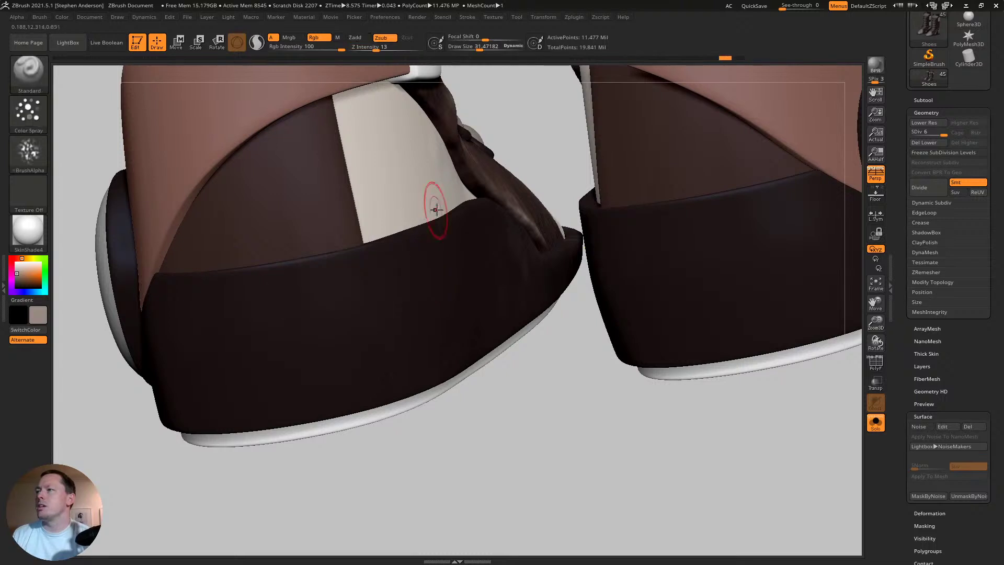
{"action": "key", "text": "ctrl+shift+z"}
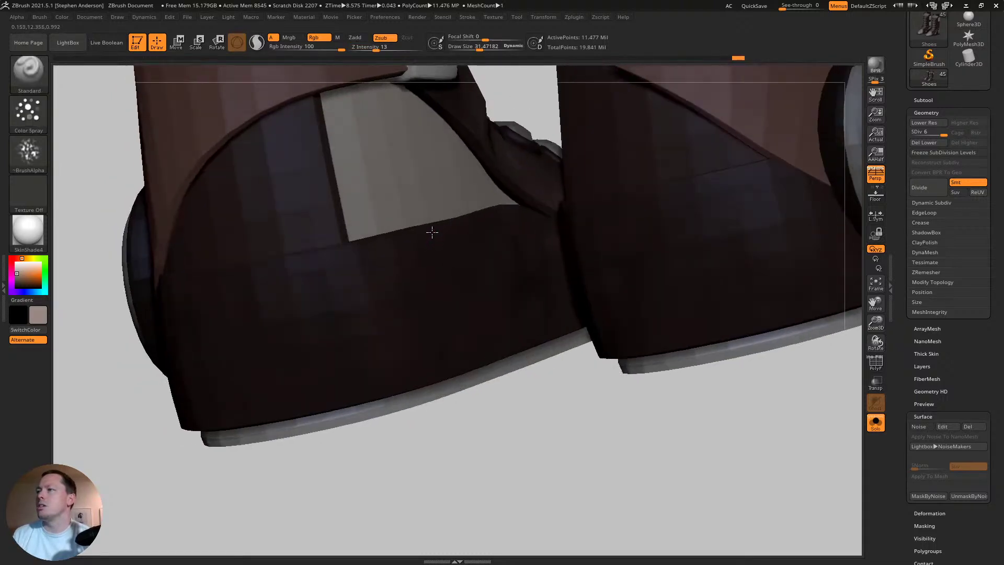
- Work faint wear into the upper edge of the dark sole around the inner heel
{"action": "right_click_drag", "start_coordinate": [469, 264], "coordinate": [385, 394], "text": "ctrl"}
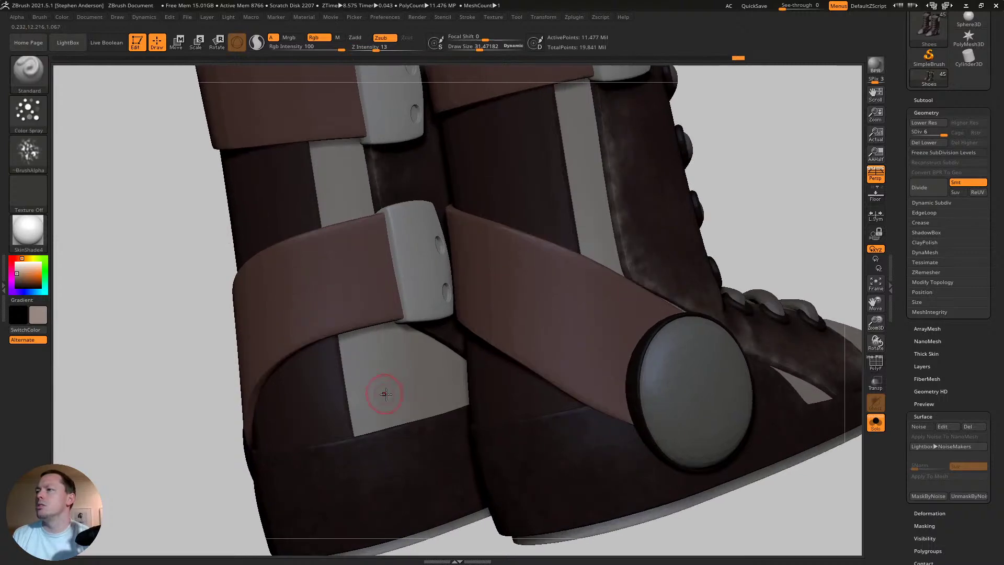
{"action": "right_click_drag", "start_coordinate": [364, 361], "coordinate": [347, 307], "text": "ctrl"}
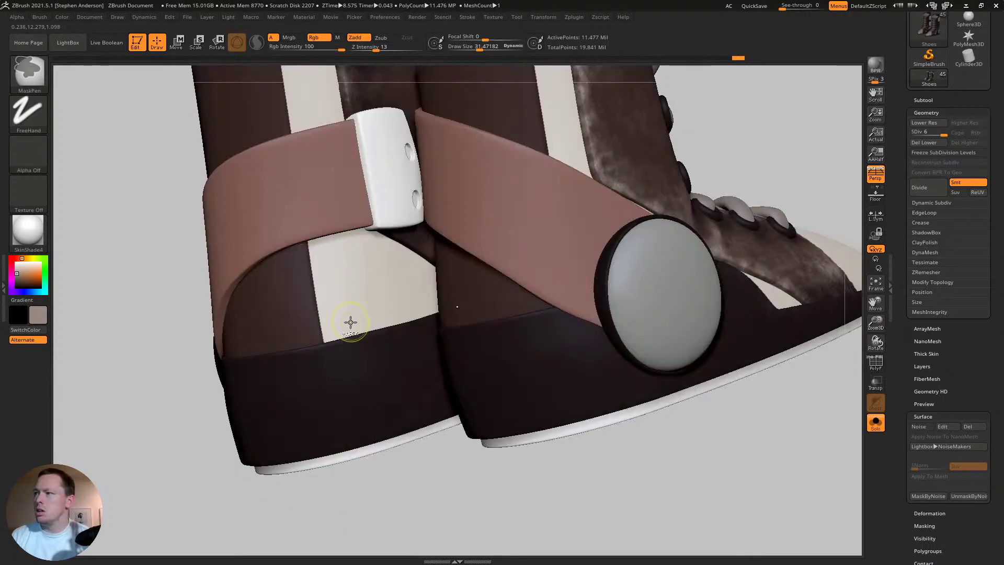
{"action": "key", "text": "ctrl+shift+a"}
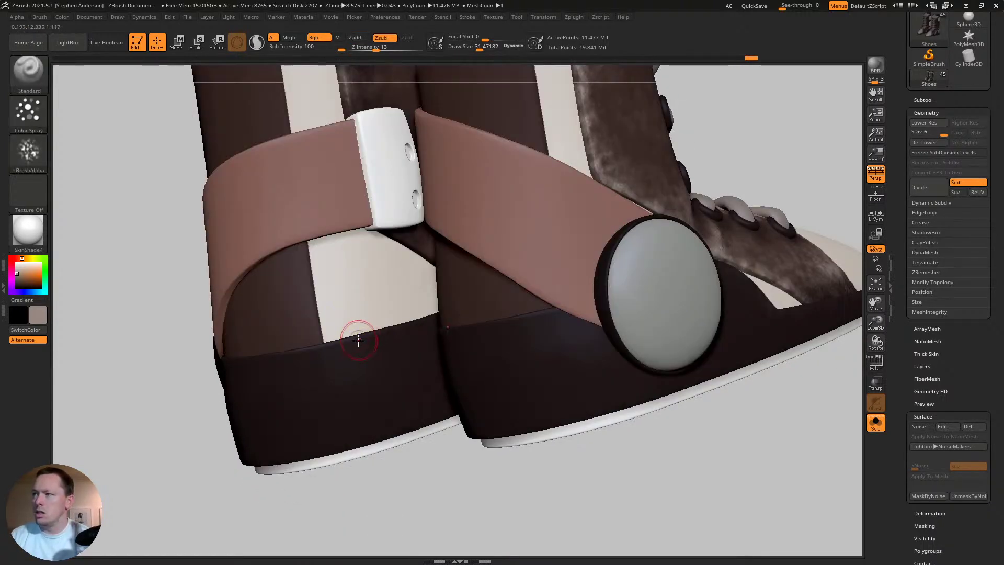
{"action": "key", "text": "alt"}
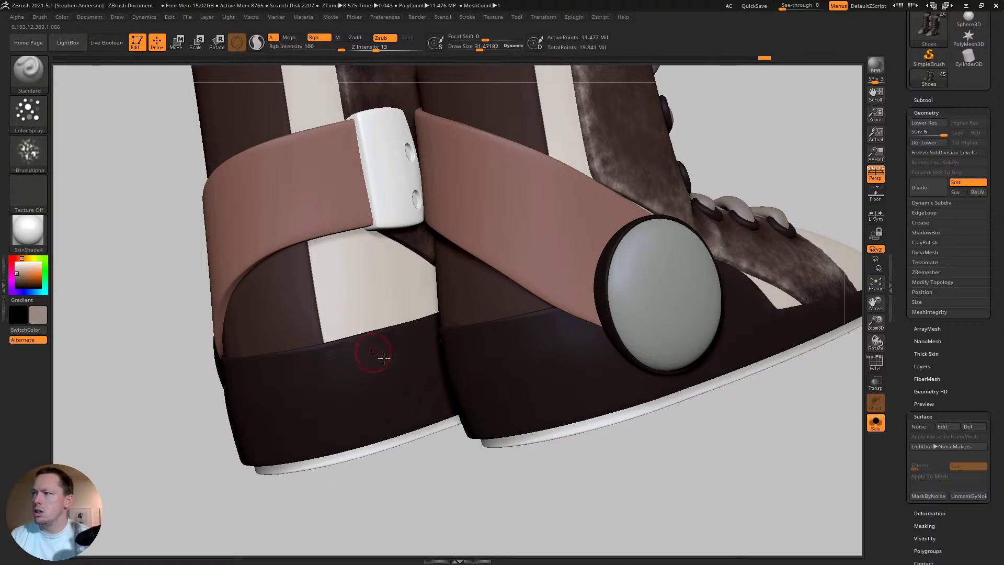
{"action": "mouse_move", "coordinate": [397, 331]}
{"action": "right_mouse_down"}
{"action": "mouse_move", "coordinate": [410, 347]}
{"action": "mouse_move", "coordinate": [403, 328]}
{"action": "right_mouse_up"}
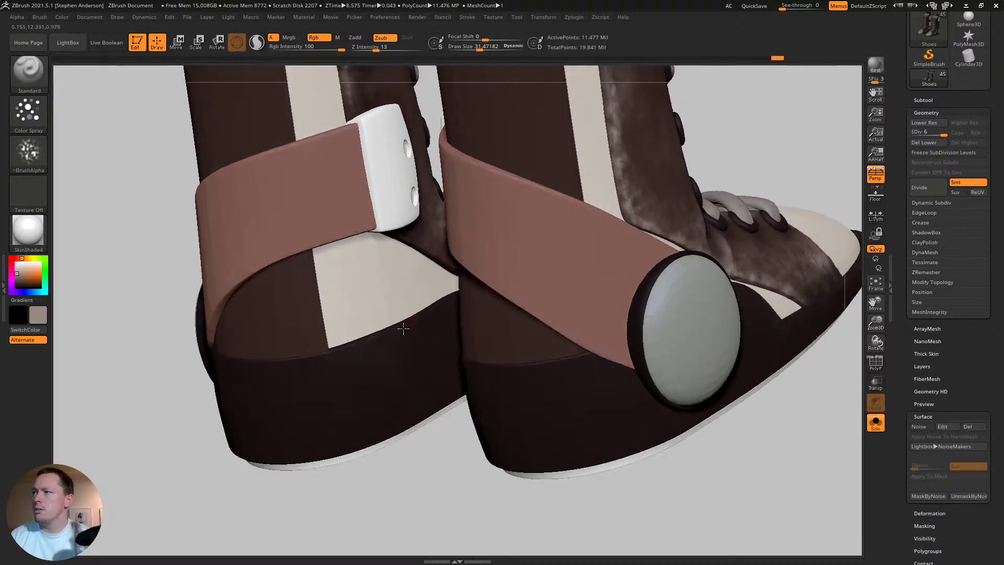
{"action": "mouse_move", "coordinate": [453, 294]}
{"action": "right_mouse_down"}
{"action": "mouse_move", "coordinate": [421, 330]}
{"action": "mouse_move", "coordinate": [448, 295]}
{"action": "right_mouse_up"}
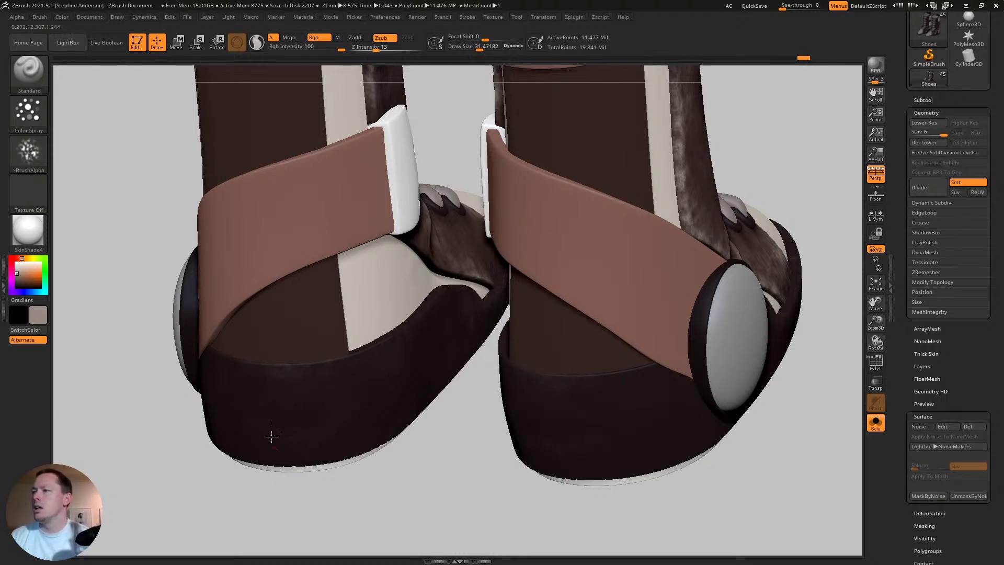
- Try a draw size of about 128 to roughen the back of both heels with the spray brush
{"action": "mouse_move", "coordinate": [272, 436]}
{"action": "left_mouse_down"}
{"action": "mouse_move", "coordinate": [291, 416]}
{"action": "mouse_move", "coordinate": [309, 424]}
{"action": "mouse_move", "coordinate": [247, 439]}
{"action": "left_mouse_up"}
{"action": "key", "text": "s"}
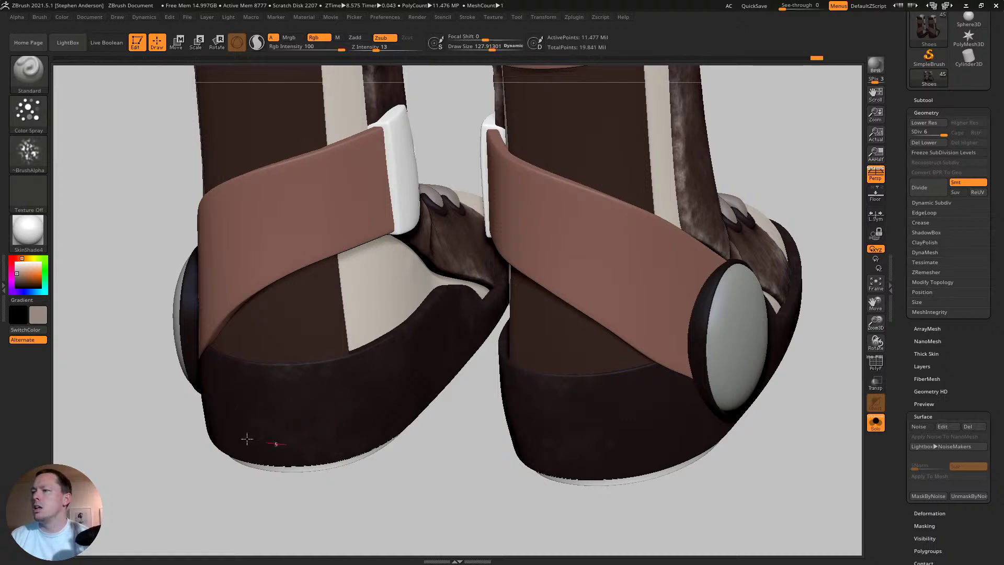
{"action": "mouse_move", "coordinate": [174, 391]}
{"action": "left_mouse_down"}
{"action": "mouse_move", "coordinate": [260, 363]}
{"action": "mouse_move", "coordinate": [180, 369]}
{"action": "mouse_move", "coordinate": [283, 434]}
{"action": "left_mouse_up"}
{"action": "mouse_move", "coordinate": [265, 399]}
{"action": "right_mouse_down"}
{"action": "mouse_move", "coordinate": [228, 414]}
{"action": "mouse_move", "coordinate": [373, 375]}
{"action": "mouse_move", "coordinate": [357, 343]}
{"action": "mouse_move", "coordinate": [408, 348]}
{"action": "mouse_move", "coordinate": [383, 368]}
{"action": "mouse_move", "coordinate": [410, 365]}
{"action": "mouse_move", "coordinate": [359, 415]}
{"action": "mouse_move", "coordinate": [439, 406]}
{"action": "right_mouse_up"}
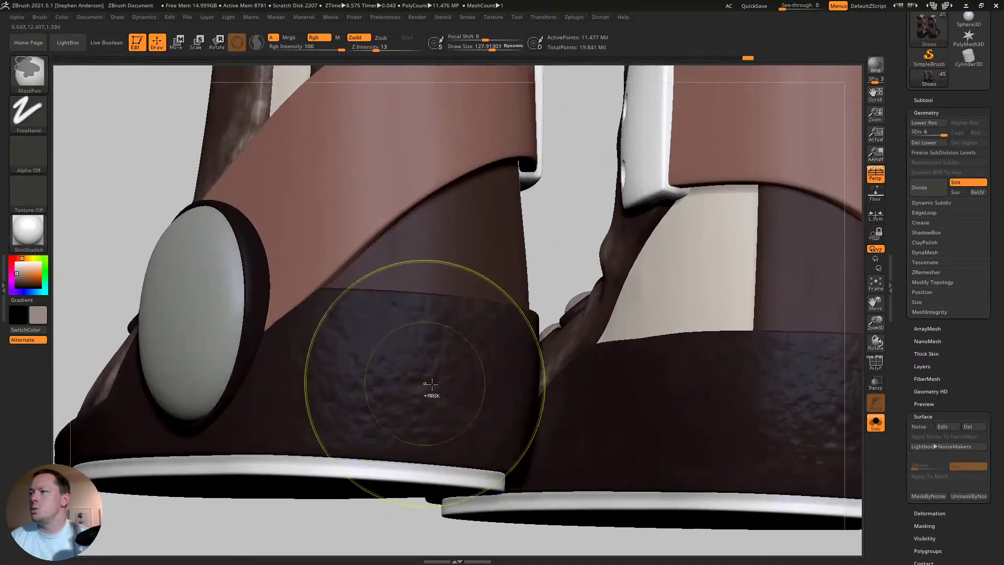
{"action": "left_click_drag", "start_coordinate": [426, 410], "coordinate": [459, 403], "text": "ctrl"}
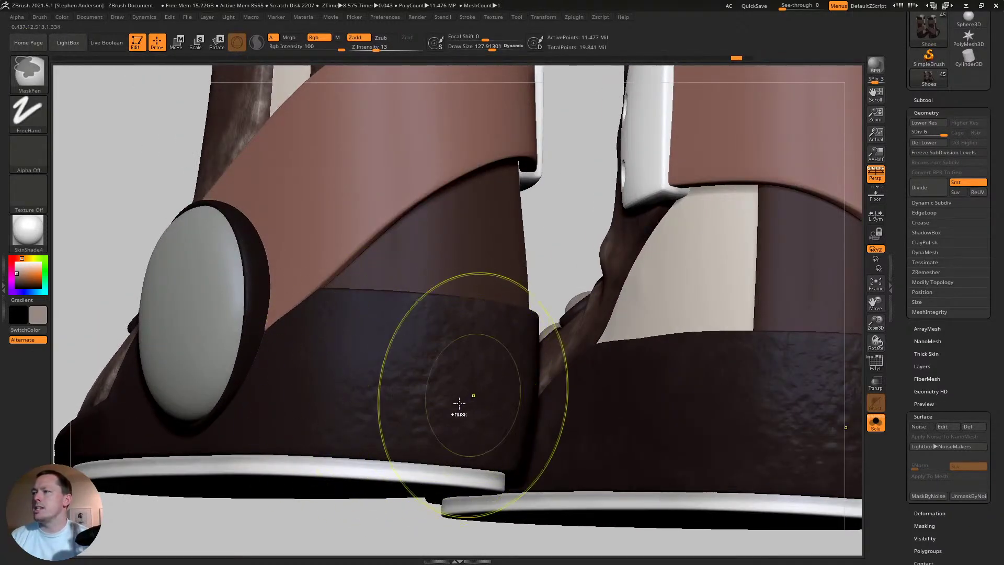
- Set the draw size to about 36 and spray fine scratches onto the back of the dark heels
{"action": "mouse_move", "coordinate": [448, 321]}
{"action": "right_mouse_down"}
{"action": "mouse_move", "coordinate": [421, 332]}
{"action": "mouse_move", "coordinate": [451, 328]}
{"action": "right_mouse_up"}
{"action": "key", "text": "s"}
{"action": "left_click_drag", "start_coordinate": [451, 328], "coordinate": [437, 328]}
{"action": "right_click_drag", "start_coordinate": [437, 328], "coordinate": [384, 300]}
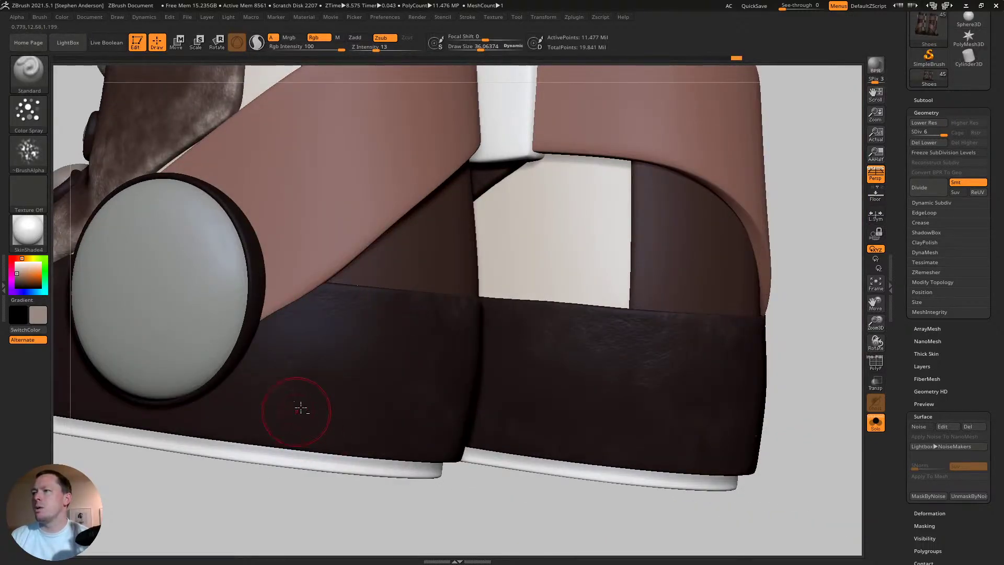
- Extend the fine wear along the outer side of the dark sole, below the heel disc and towards the toe
{"action": "right_click_drag", "start_coordinate": [301, 408], "coordinate": [492, 377]}
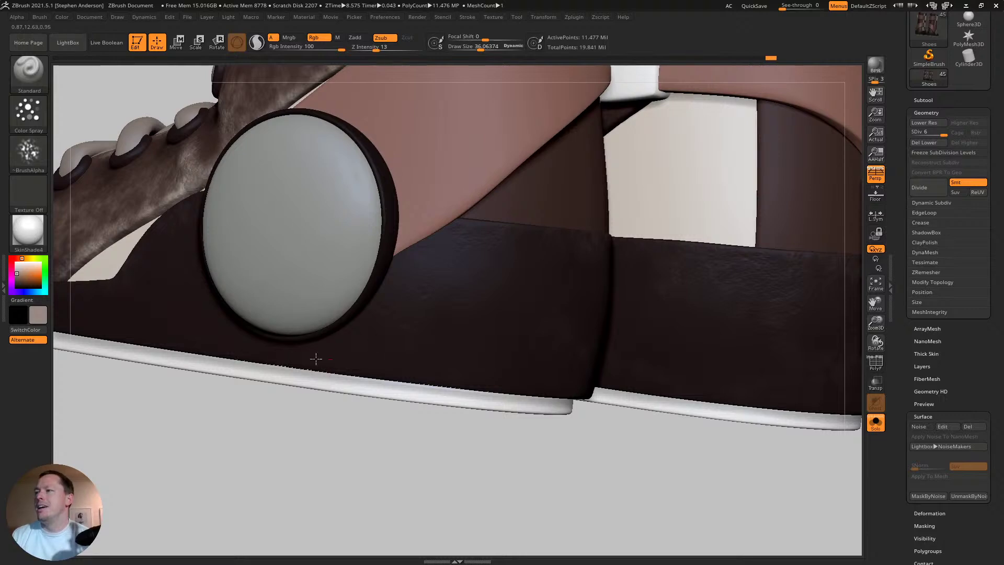
{"action": "mouse_move", "coordinate": [314, 358]}
{"action": "right_mouse_down"}
{"action": "mouse_move", "coordinate": [265, 334]}
{"action": "mouse_move", "coordinate": [411, 365]}
{"action": "mouse_move", "coordinate": [385, 309]}
{"action": "right_mouse_up"}
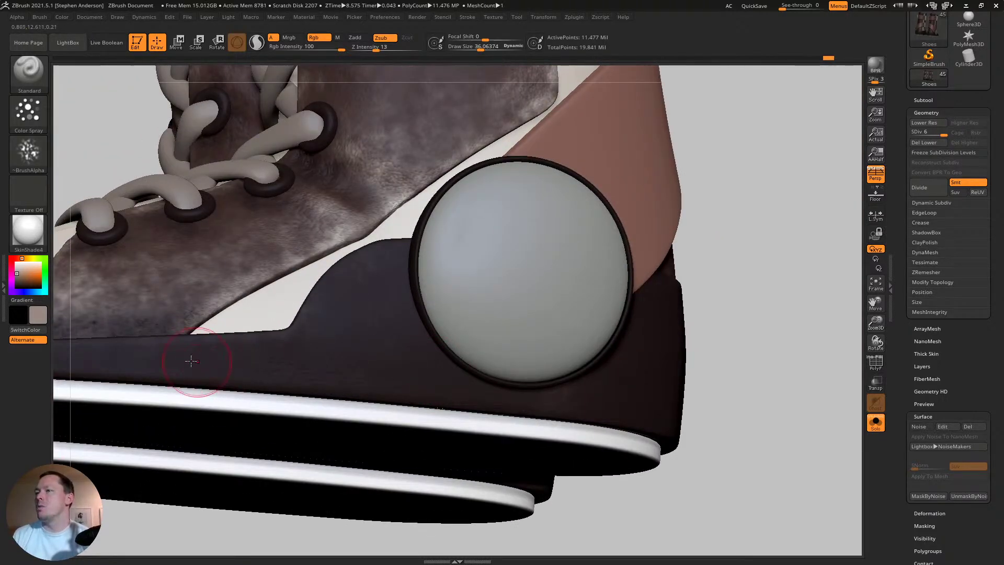
{"action": "right_click_drag", "start_coordinate": [195, 359], "coordinate": [286, 347], "text": "alt"}
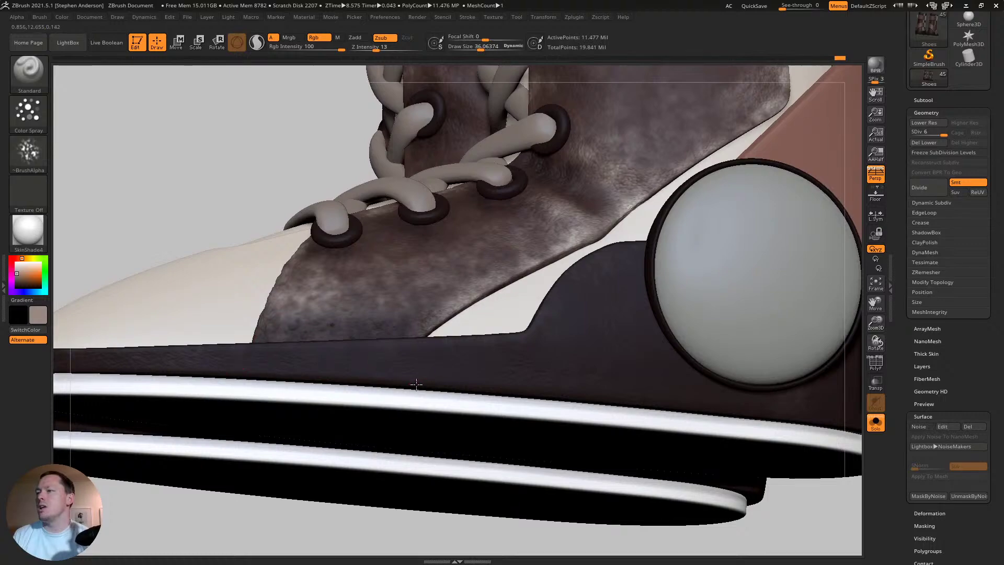
{"action": "mouse_move", "coordinate": [711, 352]}
{"action": "right_mouse_down", "text": "alt"}
{"action": "mouse_move", "coordinate": [680, 366]}
{"action": "mouse_move", "coordinate": [636, 361]}
{"action": "mouse_move", "coordinate": [643, 385]}
{"action": "mouse_move", "coordinate": [355, 468]}
{"action": "mouse_move", "coordinate": [437, 377]}
{"action": "mouse_move", "coordinate": [513, 345]}
{"action": "right_mouse_up", "text": "alt"}
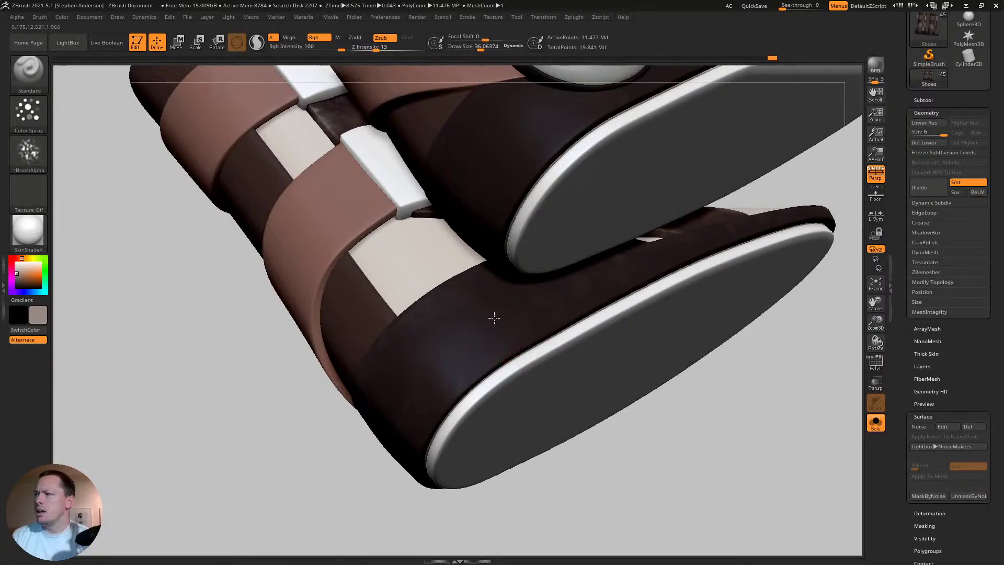
{"action": "right_click_drag", "start_coordinate": [462, 383], "coordinate": [496, 390]}
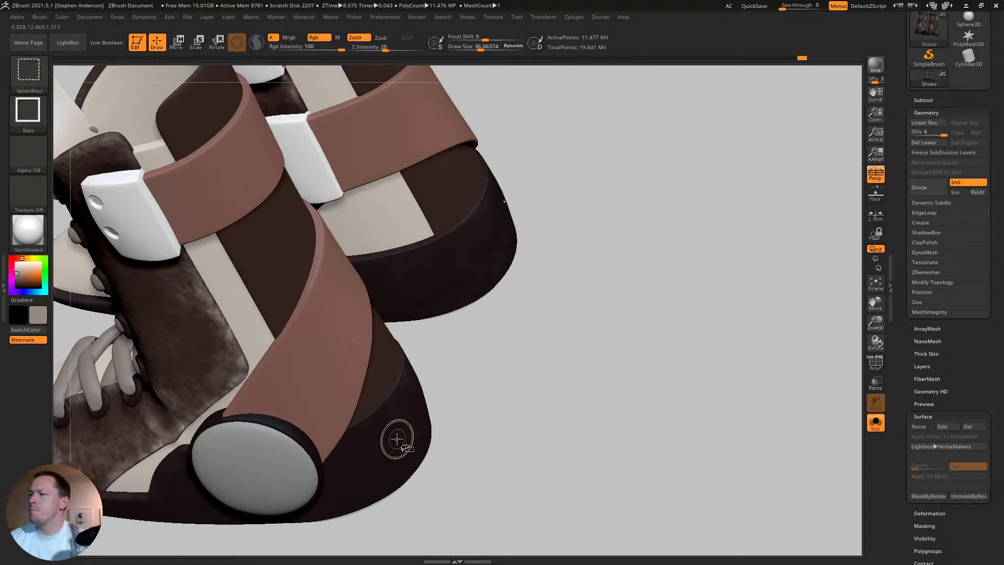
- Isolate the dark soles and mask them by features with Border, Groups and Crease enabled
{"action": "left_click", "coordinate": [413, 437], "text": "ctrl+shift"}
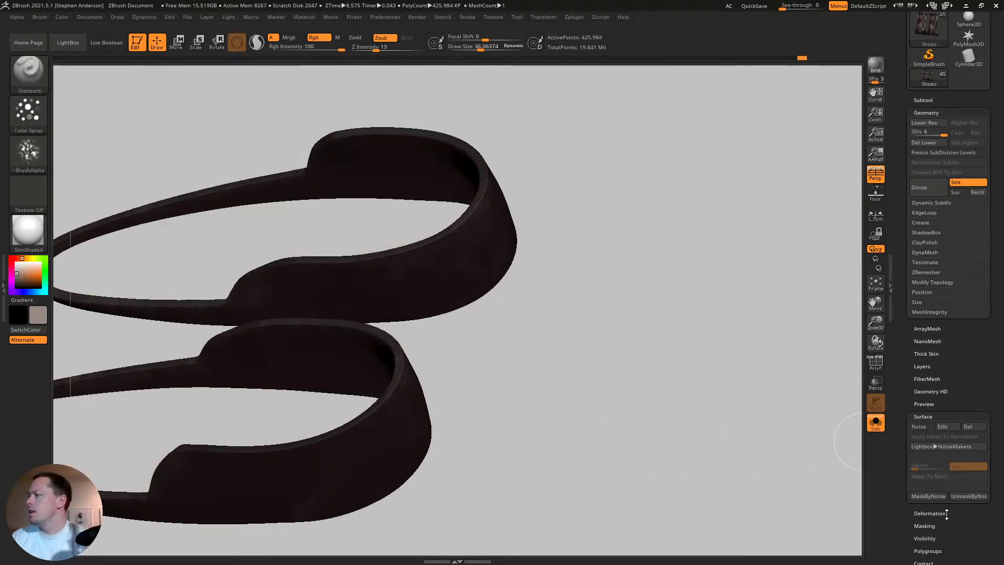
{"action": "scroll", "coordinate": [925, 464], "scroll_direction": "down", "scroll_amount": 3}
{"action": "left_click", "coordinate": [925, 465]}
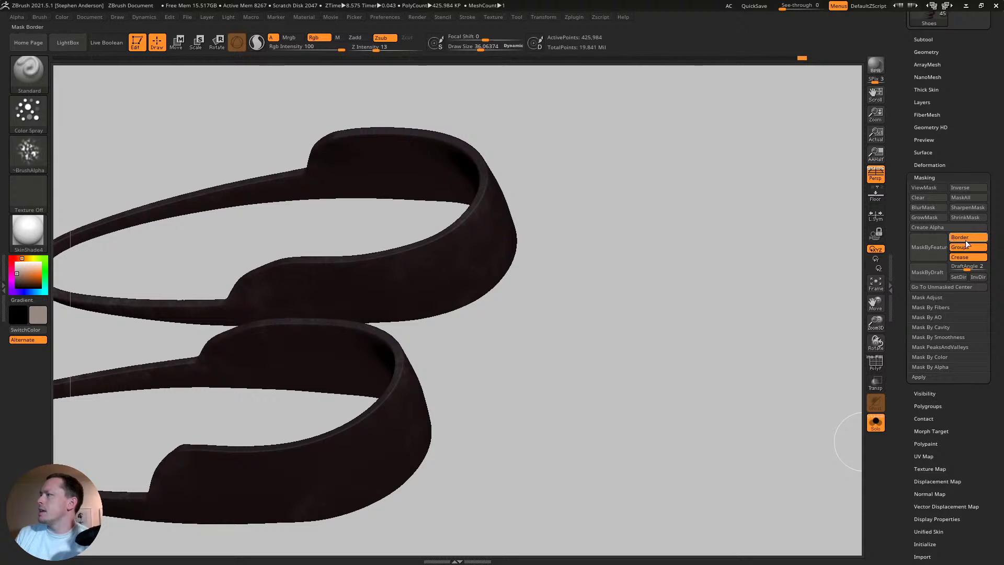
{"action": "left_click", "coordinate": [933, 250]}
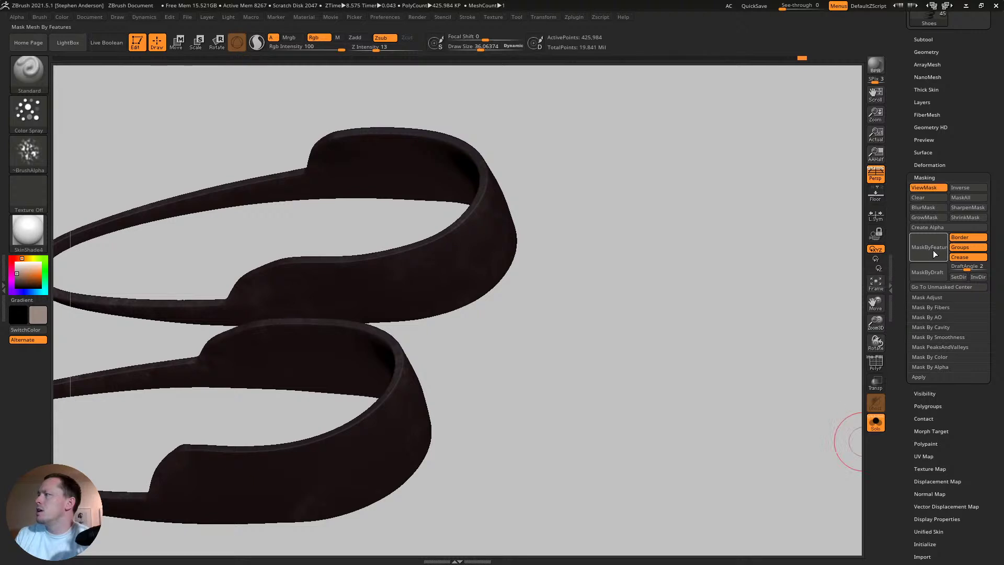
- Examine the feature mask along the rims of the isolated soles, with and without the polyframe
{"action": "right_click_drag", "start_coordinate": [469, 293], "coordinate": [573, 406], "text": "ctrl"}
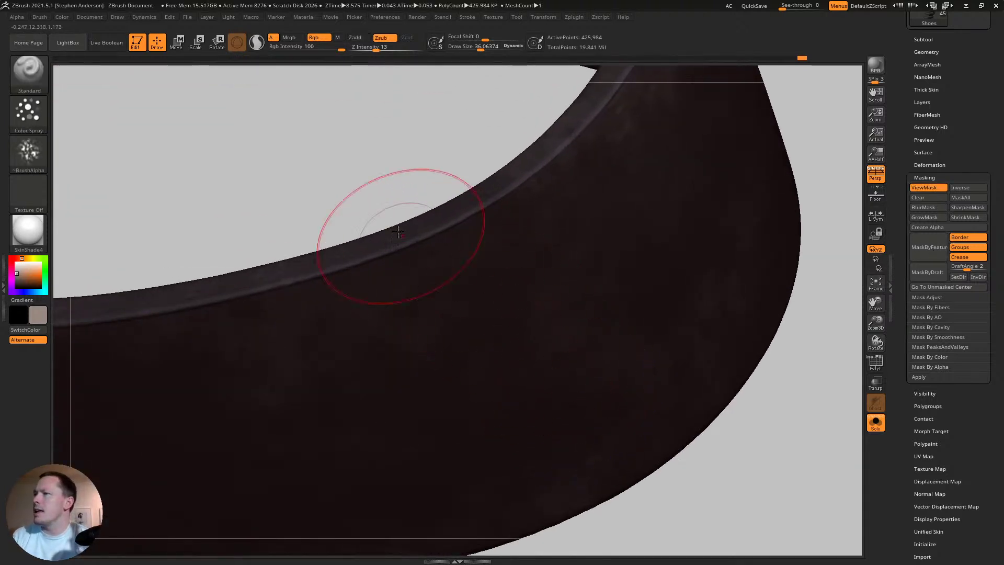
{"action": "right_click_drag", "start_coordinate": [399, 229], "coordinate": [475, 296], "text": "ctrl"}
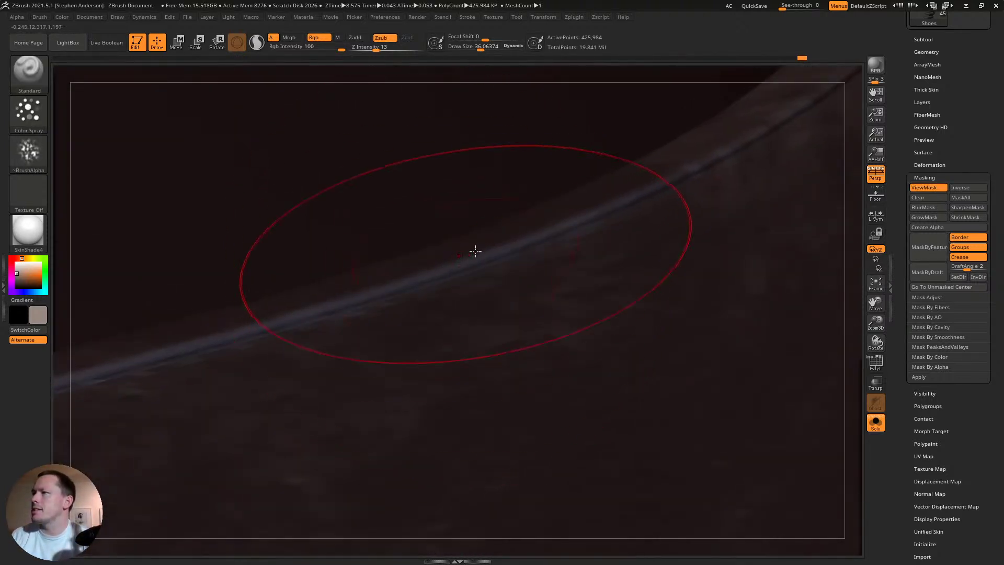
{"action": "key", "text": "shift+f"}
{"action": "right_click_drag", "start_coordinate": [416, 279], "coordinate": [245, 157], "text": "ctrl"}
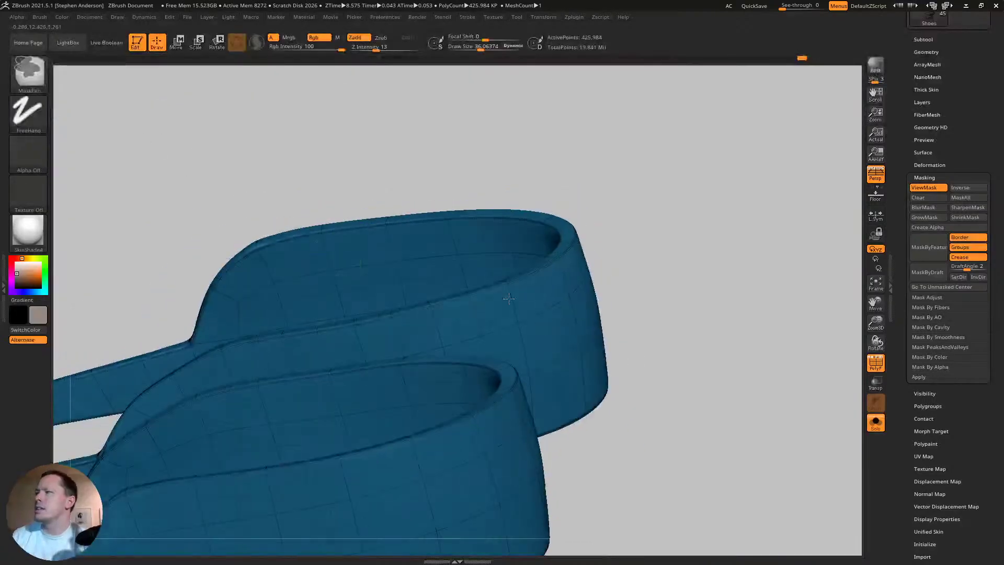
{"action": "right_click_drag", "start_coordinate": [509, 298], "coordinate": [445, 235], "text": "ctrl"}
{"action": "key", "text": "shift+f"}
{"action": "key", "text": "ctrl+shift"}
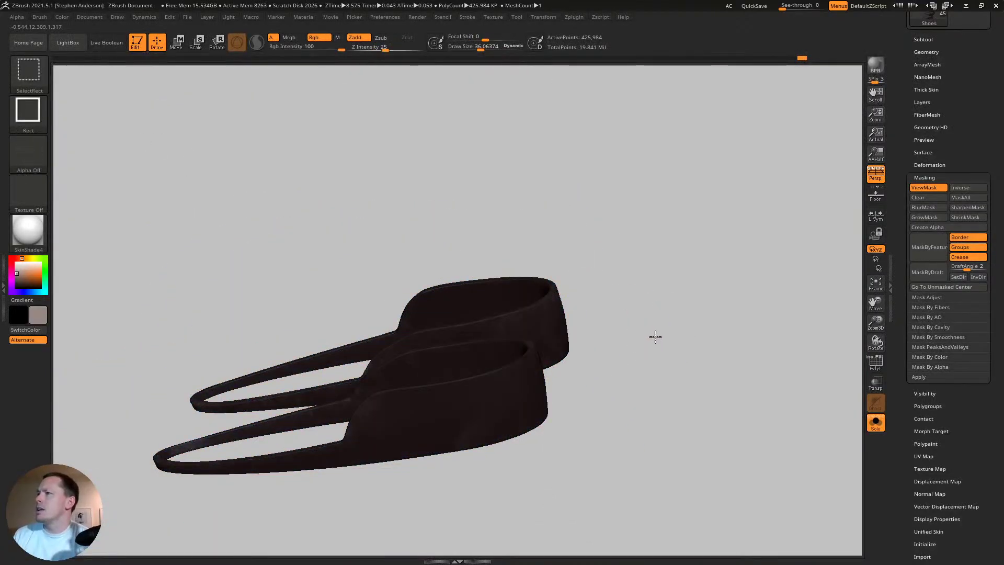
- Unhide the remaining boot parts and invert the mask so that only the sole's edges stay editable
{"action": "left_click", "coordinate": [651, 339], "text": "ctrl+shift"}
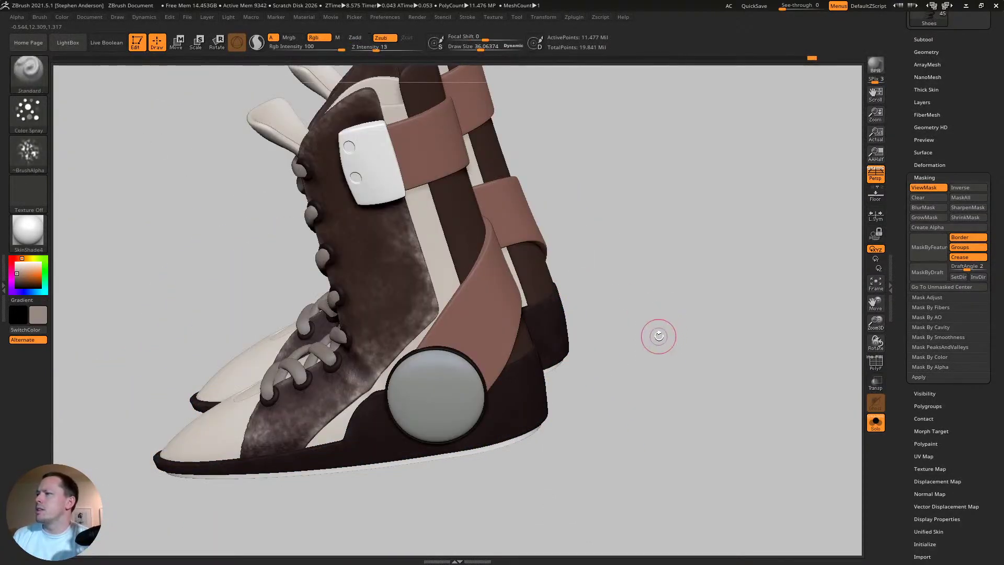
{"action": "right_click_drag", "start_coordinate": [613, 347], "coordinate": [652, 329]}
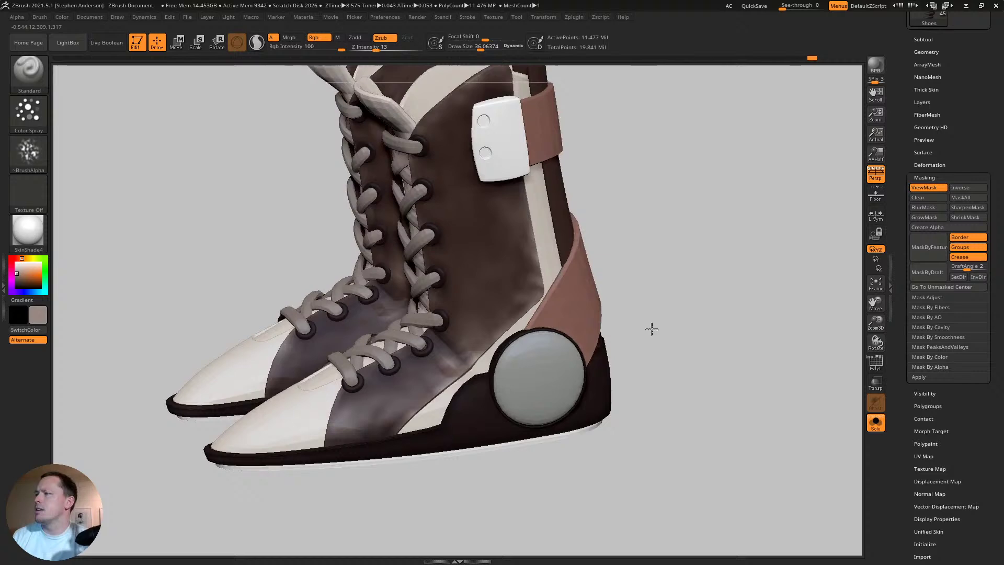
{"action": "left_click", "coordinate": [695, 314], "text": "ctrl"}
{"action": "mouse_move", "coordinate": [492, 421]}
{"action": "right_mouse_down", "text": "ctrl"}
{"action": "mouse_move", "coordinate": [526, 431]}
{"action": "mouse_move", "coordinate": [471, 438]}
{"action": "right_mouse_up", "text": "ctrl"}
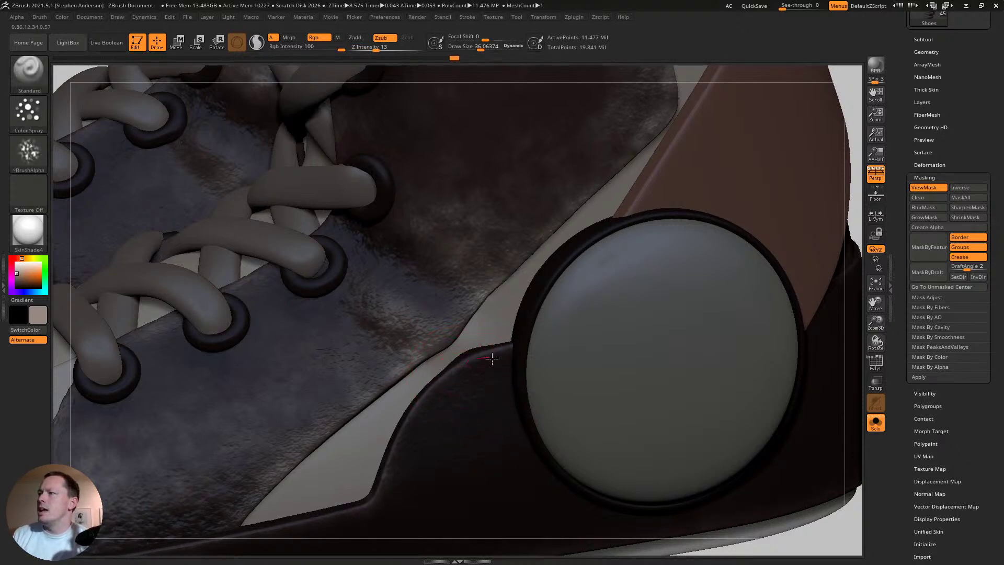
- Hide the mask shading and spray light wear along the dark sole's unmasked outer edge, from the heel disc towards the toe
{"action": "key", "text": "ctrl+h"}
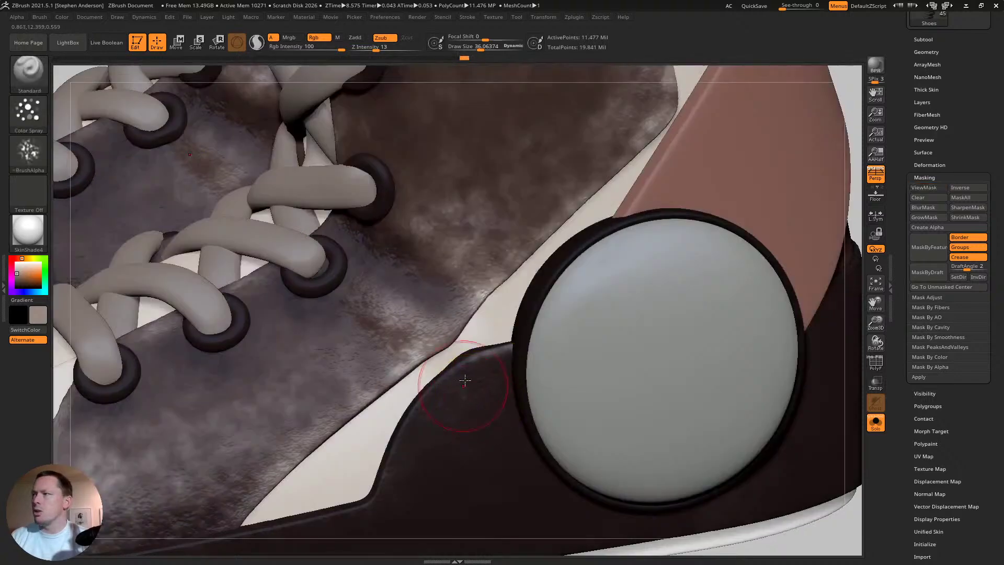
{"action": "right_click_drag", "start_coordinate": [337, 497], "coordinate": [562, 327]}
{"action": "key", "text": "ctrl"}
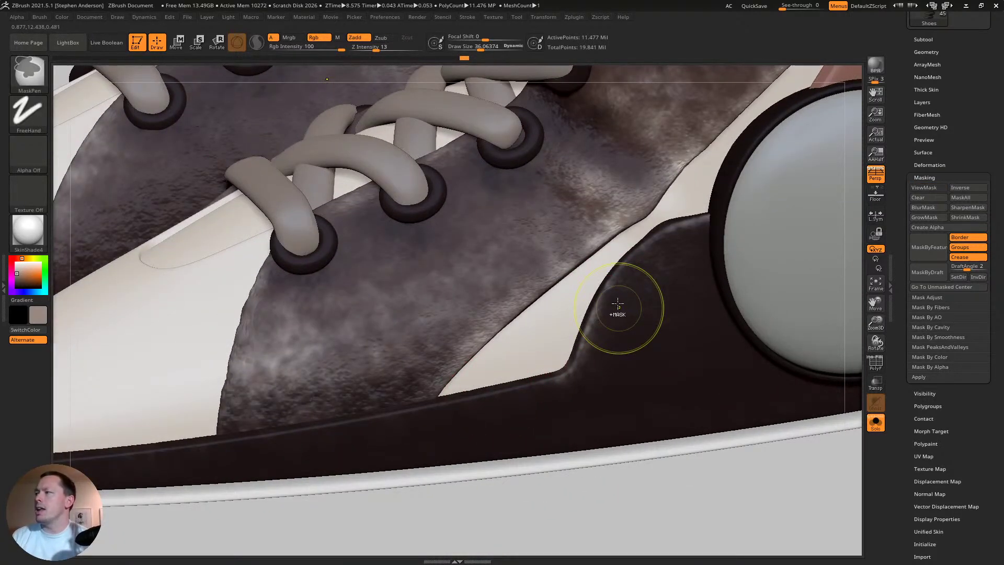
{"action": "key", "text": "alt"}
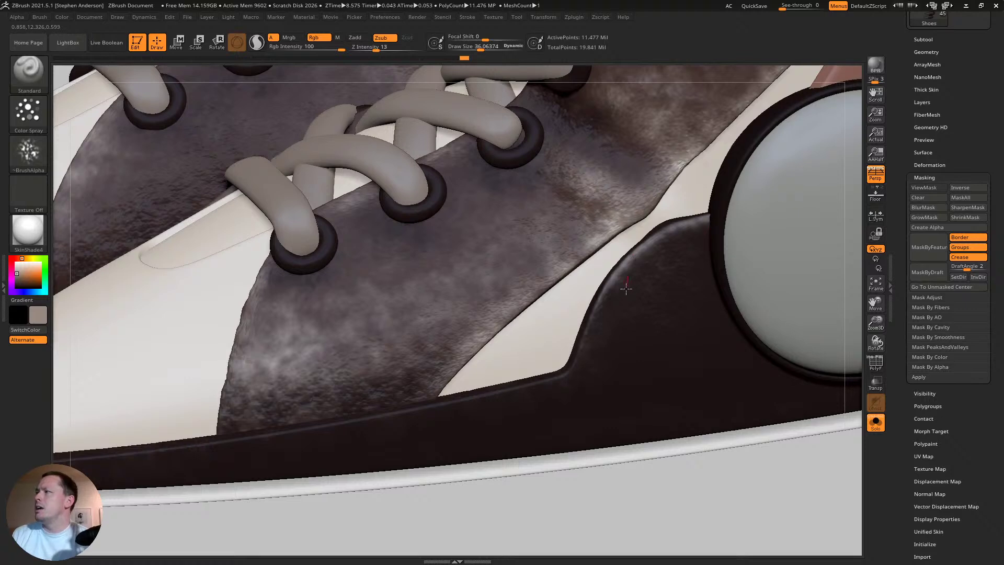
{"action": "right_click_drag", "start_coordinate": [657, 339], "coordinate": [565, 313], "text": "ctrl"}
{"action": "right_click_drag", "start_coordinate": [449, 370], "coordinate": [478, 397]}
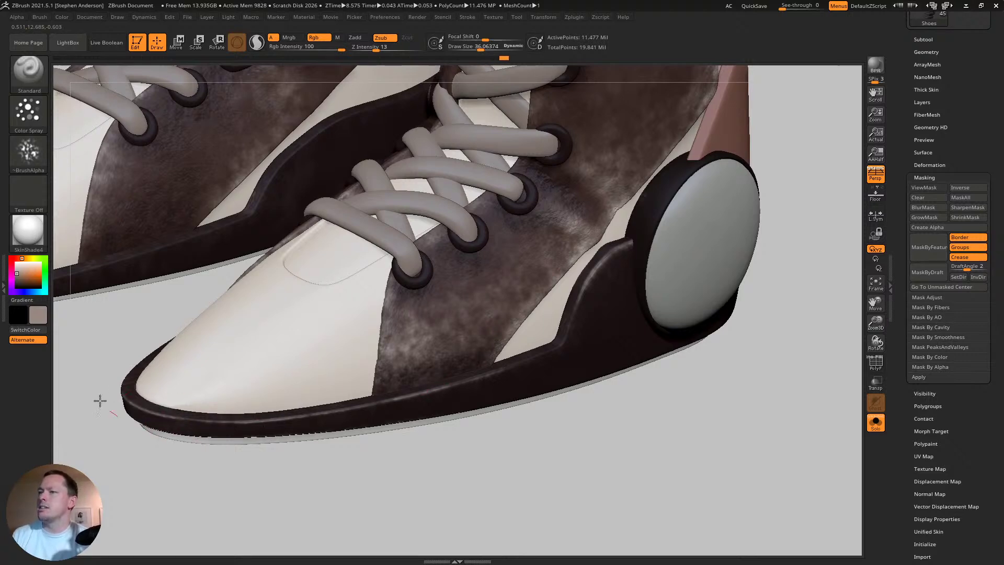
{"action": "left_click_drag", "start_coordinate": [657, 399], "coordinate": [631, 358]}
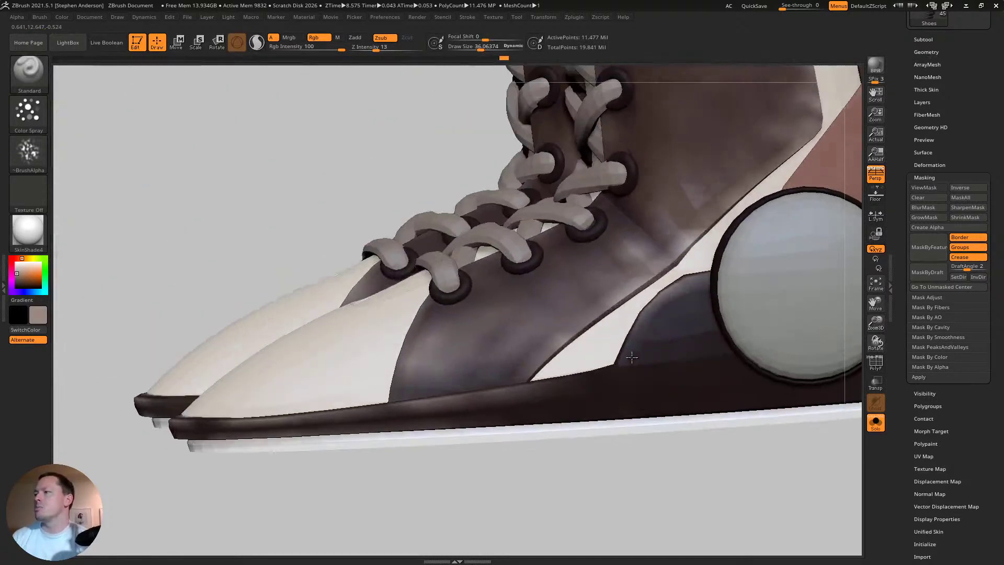
- Spray light wear along the unmasked edges of the dark soles around the backs of both heels
{"action": "left_click_drag", "start_coordinate": [831, 400], "coordinate": [521, 399]}
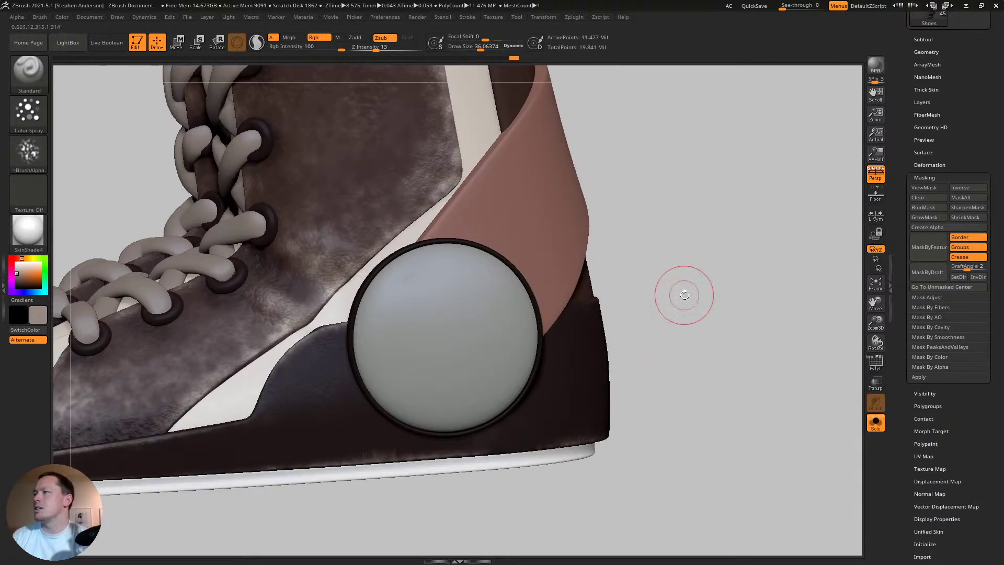
{"action": "left_click_drag", "start_coordinate": [684, 295], "coordinate": [610, 329]}
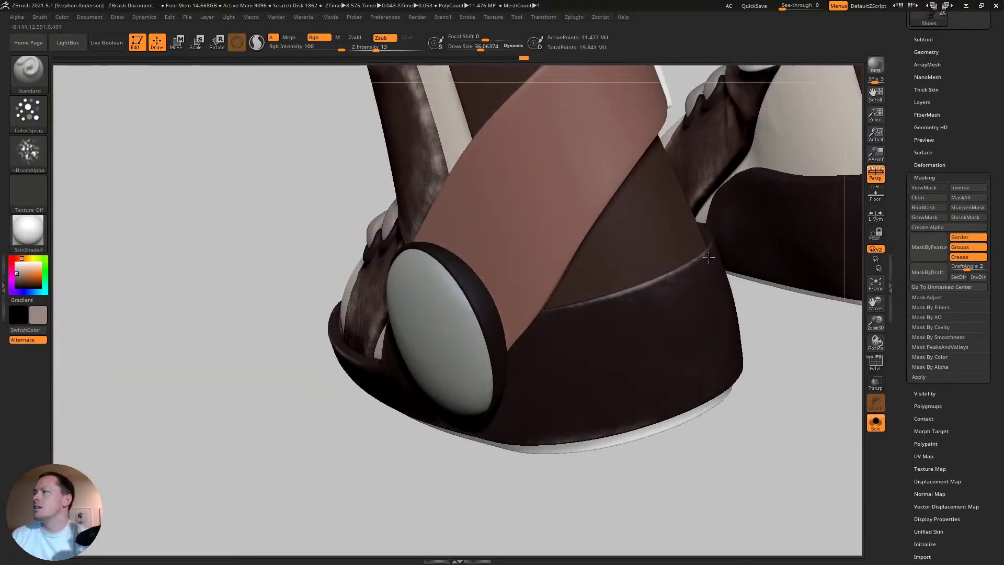
{"action": "left_click_drag", "start_coordinate": [709, 256], "coordinate": [618, 258]}
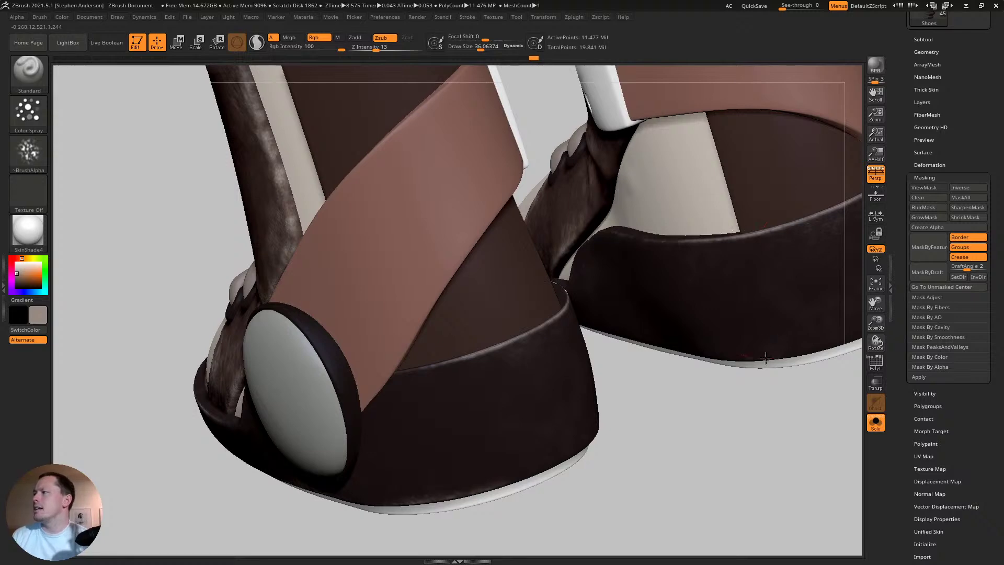
{"action": "left_click_drag", "start_coordinate": [837, 343], "coordinate": [706, 288]}
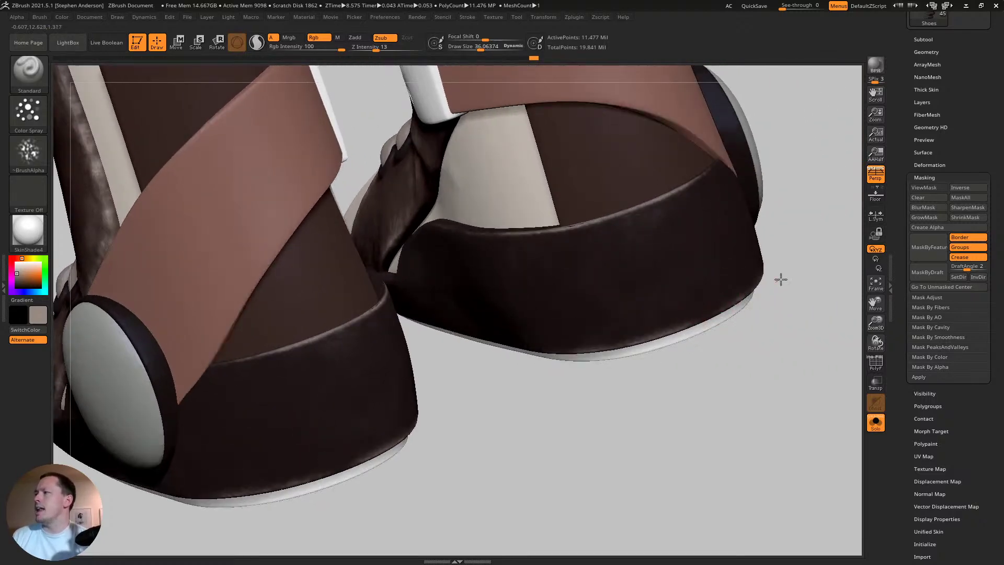
{"action": "left_click_drag", "start_coordinate": [654, 182], "coordinate": [617, 306]}
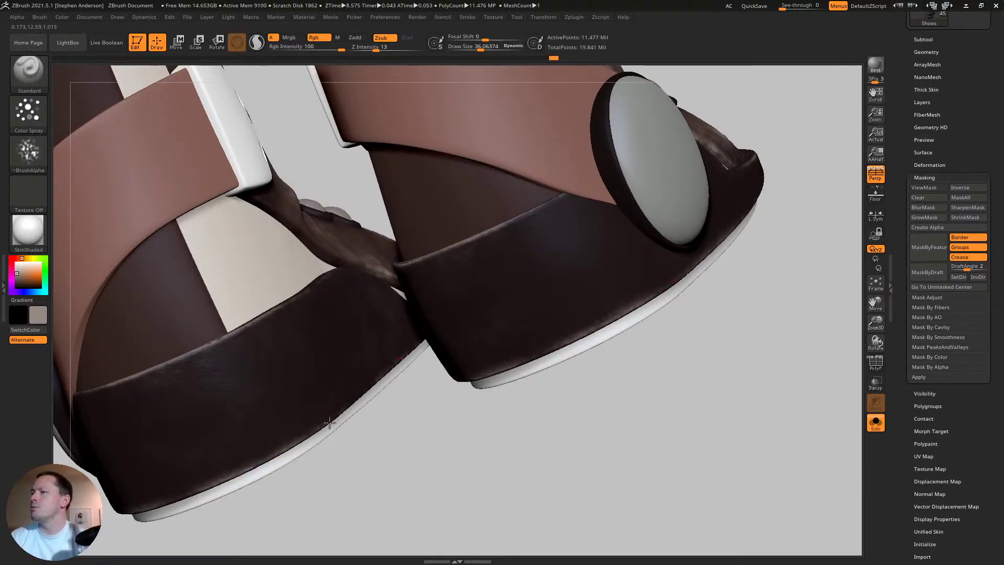
- Continue the light edge wear along the inner sides and undersides of the dark soles towards the toes
{"action": "right_click_drag", "start_coordinate": [285, 296], "coordinate": [316, 327]}
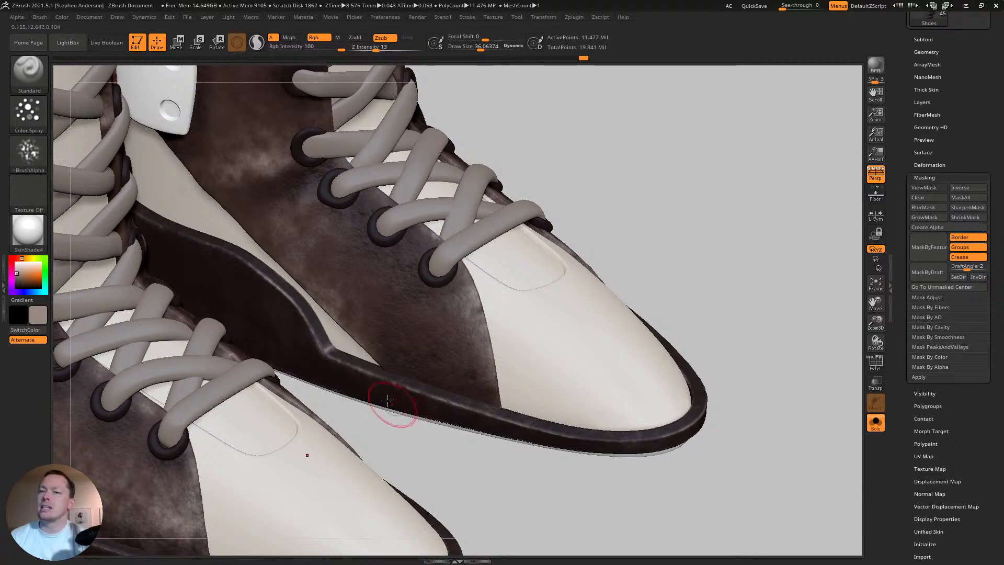
{"action": "right_click_drag", "start_coordinate": [390, 414], "coordinate": [374, 286]}
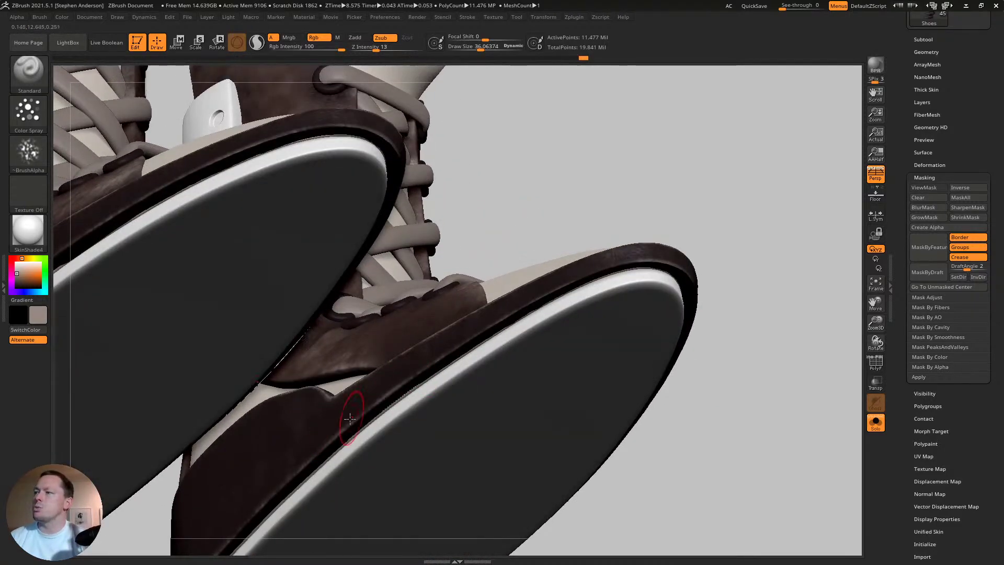
{"action": "mouse_move", "coordinate": [640, 269]}
{"action": "right_mouse_down"}
{"action": "mouse_move", "coordinate": [673, 243]}
{"action": "mouse_move", "coordinate": [704, 262]}
{"action": "right_mouse_up"}
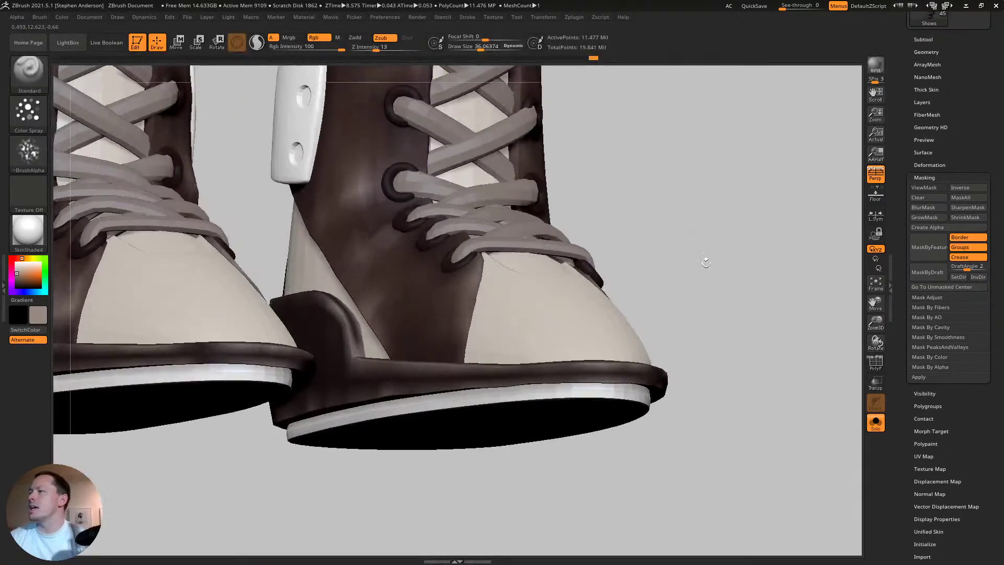
- Save the tool as Guy_04b, replacing the existing file
{"action": "key", "text": "ctrl"}
{"action": "mouse_move", "coordinate": [565, 273]}
{"action": "right_mouse_down", "text": "ctrl"}
{"action": "mouse_move", "coordinate": [546, 243]}
{"action": "mouse_move", "coordinate": [569, 306]}
{"action": "right_mouse_up", "text": "ctrl"}
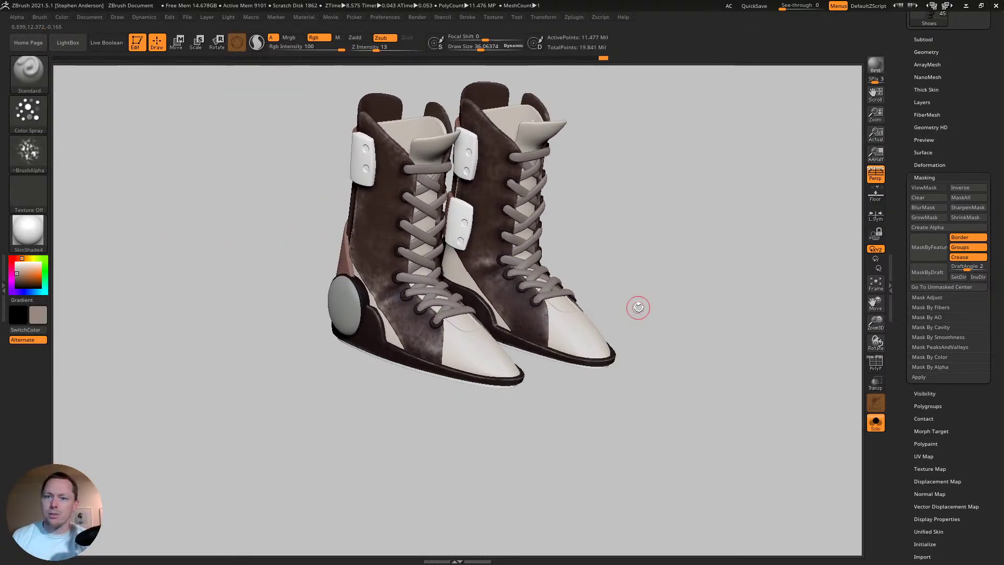
{"action": "right_click_drag", "start_coordinate": [596, 293], "coordinate": [667, 252]}
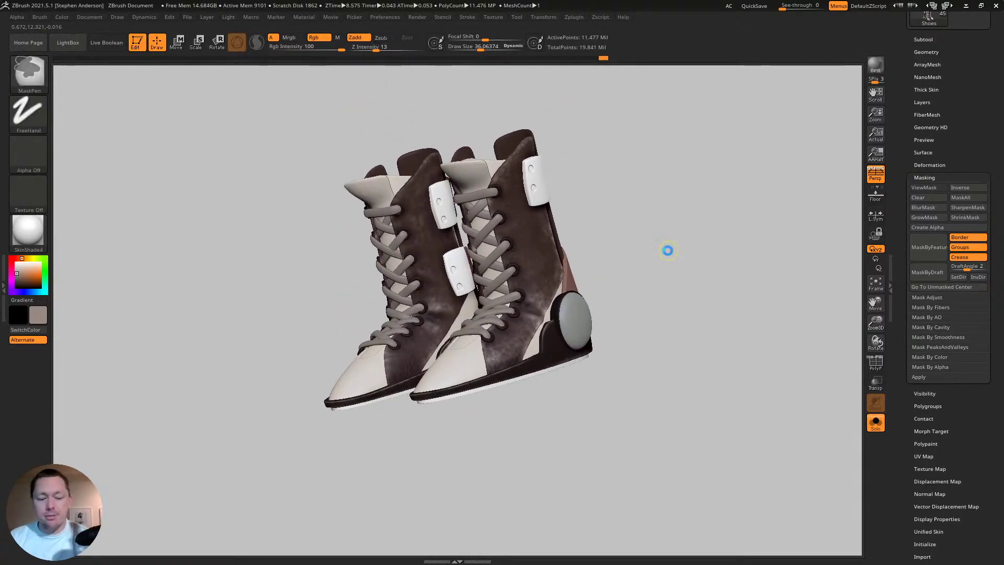
{"action": "key", "text": "ctrl+s"}
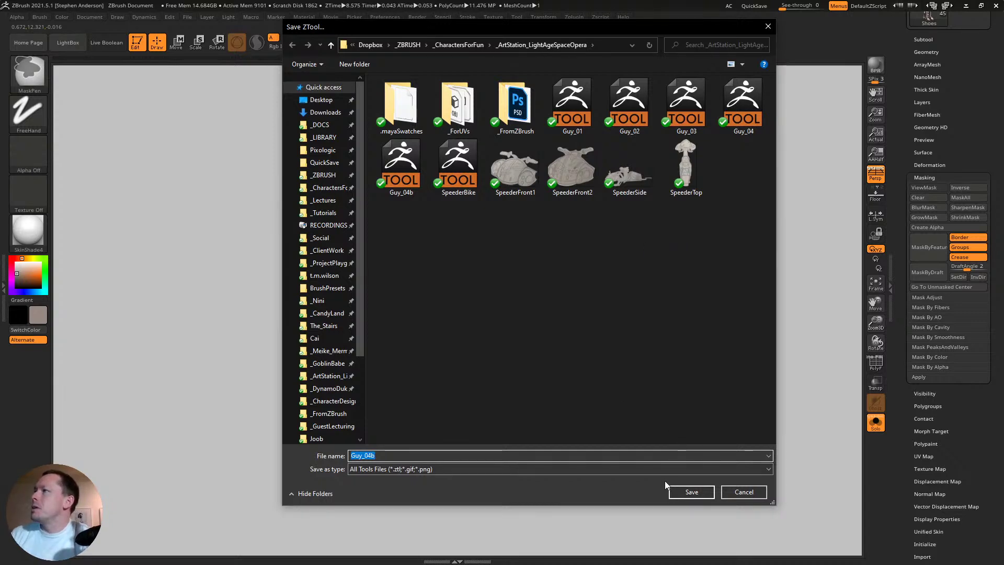
{"action": "left_click", "coordinate": [697, 492]}
{"action": "left_click", "coordinate": [533, 278]}
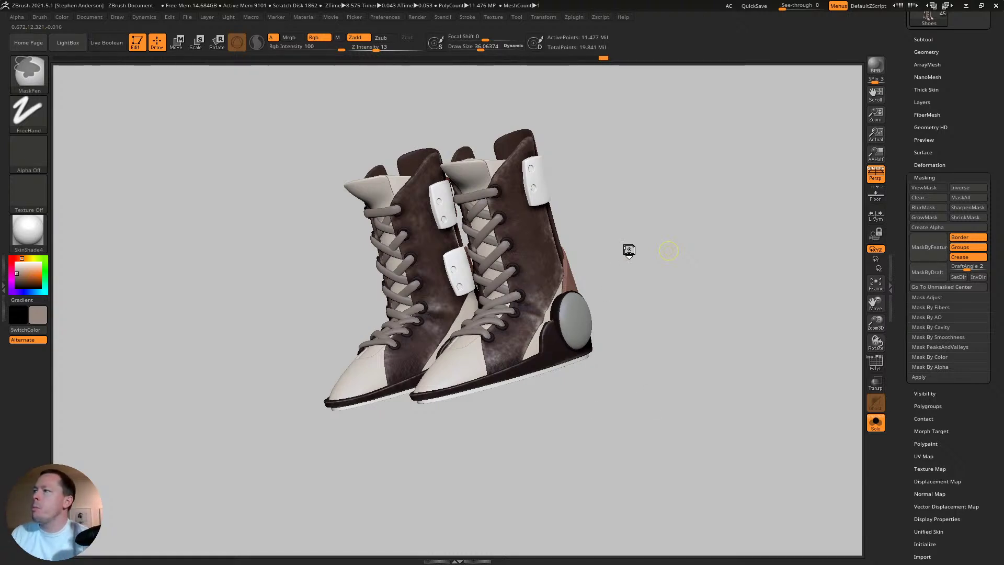
- Try to mask everything except the laces, starting from the top lace
{"action": "mouse_move", "coordinate": [674, 329]}
{"action": "left_mouse_down", "text": "shift"}
{"action": "mouse_move", "coordinate": [695, 303]}
{"action": "mouse_move", "coordinate": [605, 288]}
{"action": "mouse_move", "coordinate": [556, 301]}
{"action": "mouse_move", "coordinate": [528, 293]}
{"action": "left_mouse_up", "text": "shift"}
{"action": "key", "text": "ctrl"}
{"action": "mouse_move", "coordinate": [350, 214]}
{"action": "right_mouse_down", "text": "ctrl"}
{"action": "mouse_move", "coordinate": [343, 246]}
{"action": "mouse_move", "coordinate": [321, 235]}
{"action": "mouse_move", "coordinate": [338, 225]}
{"action": "right_mouse_up", "text": "ctrl"}
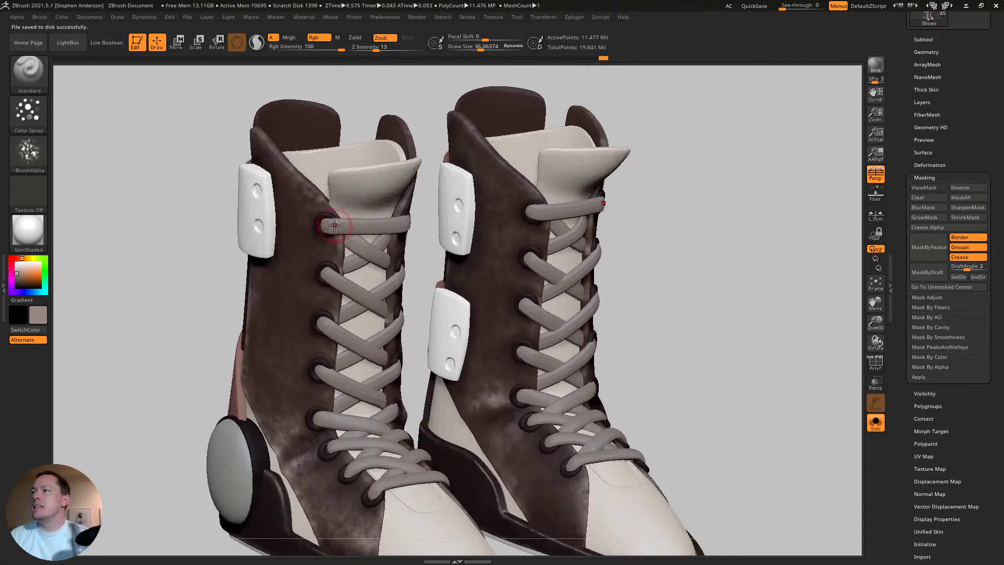
{"action": "key", "text": "shift"}
{"action": "key", "text": "shift+f"}
{"action": "key", "text": "shift+f"}
{"action": "key", "text": "w"}
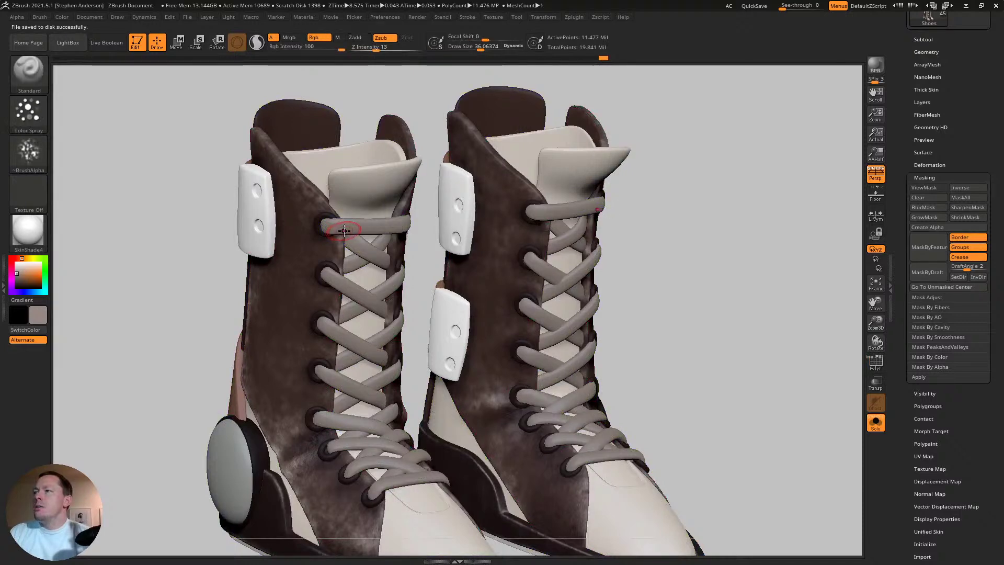
{"action": "left_click", "coordinate": [361, 227], "text": "ctrl+shift"}
{"action": "left_click", "coordinate": [361, 227]}
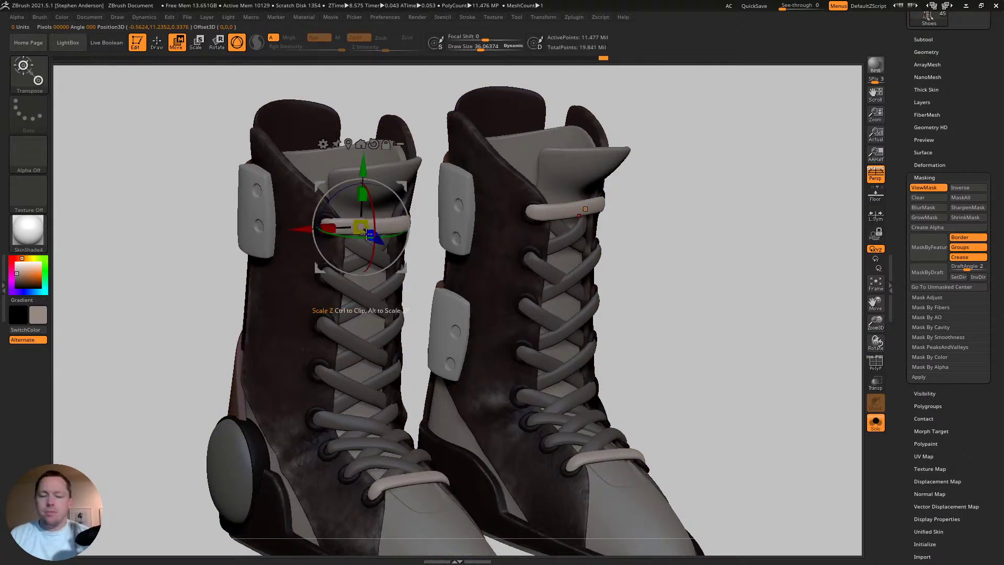
{"action": "key", "text": "q"}
{"action": "key", "text": "shift"}
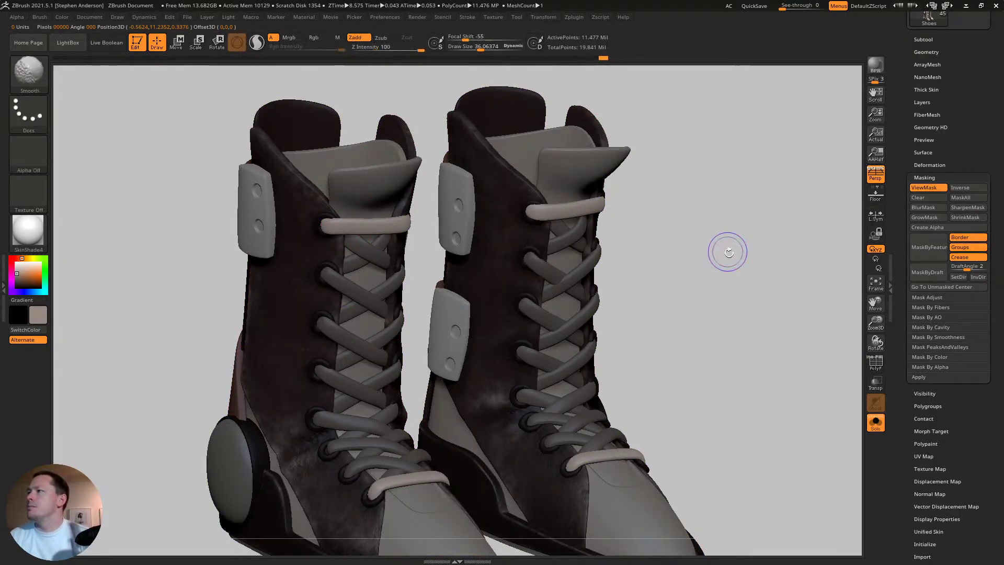
{"action": "left_click_drag", "start_coordinate": [708, 213], "coordinate": [764, 299], "text": "ctrl+shift"}
- Hide the laces, mask the rest of the boots, and unhide everything so that only the laces stay editable
{"action": "left_click", "coordinate": [366, 231], "text": "ctrl+shift"}
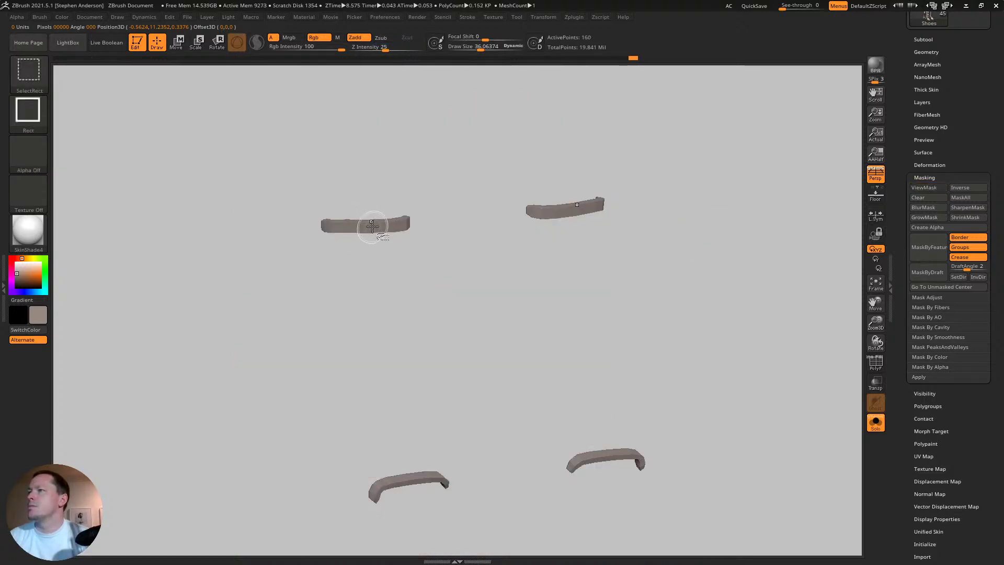
{"action": "left_click", "coordinate": [372, 226], "text": "ctrl+shift"}
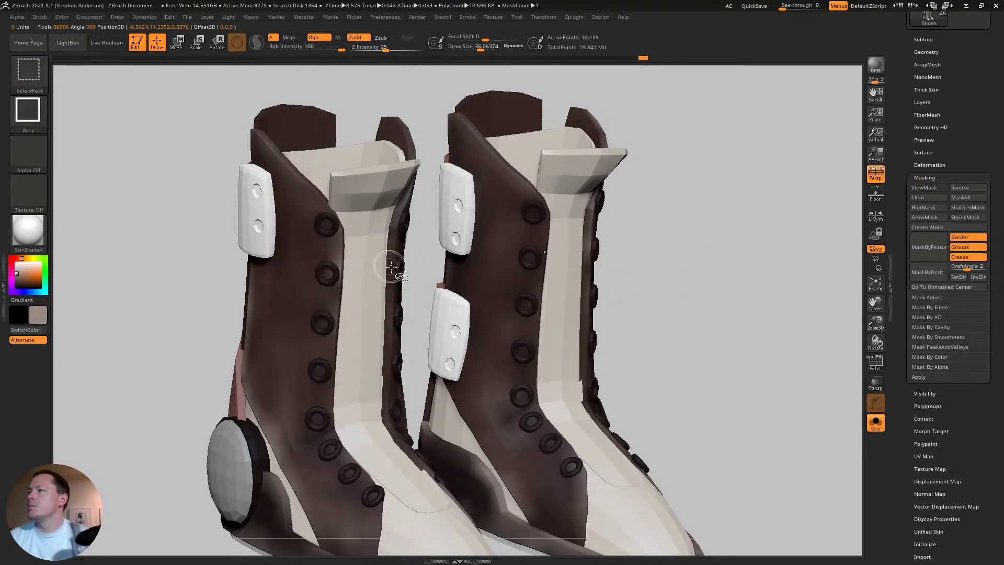
{"action": "key", "text": "f"}
{"action": "key", "text": "ctrl+h"}
{"action": "left_click", "coordinate": [714, 278], "text": "ctrl+shift"}
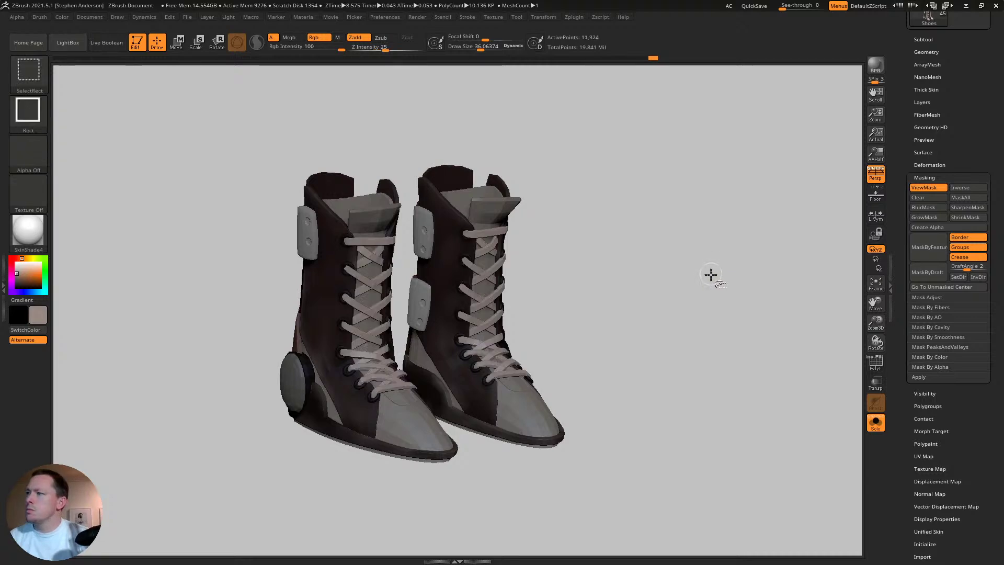
{"action": "key", "text": "alt"}
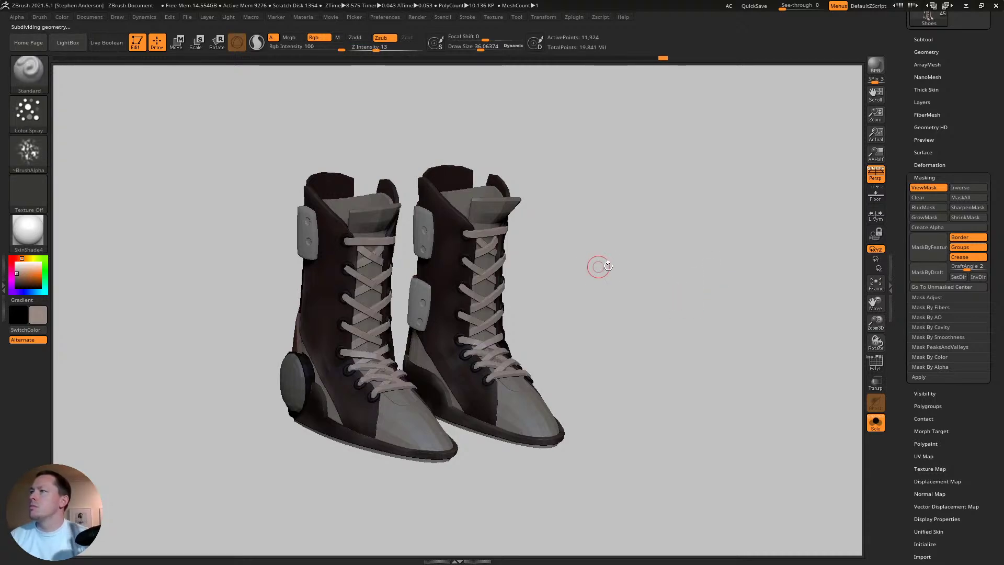
- Activate surface noise on the unmasked laces with Noise Scale 3.70336 and Strength -0.0042
{"action": "right_click_drag", "start_coordinate": [401, 280], "coordinate": [913, 208], "text": "ctrl"}
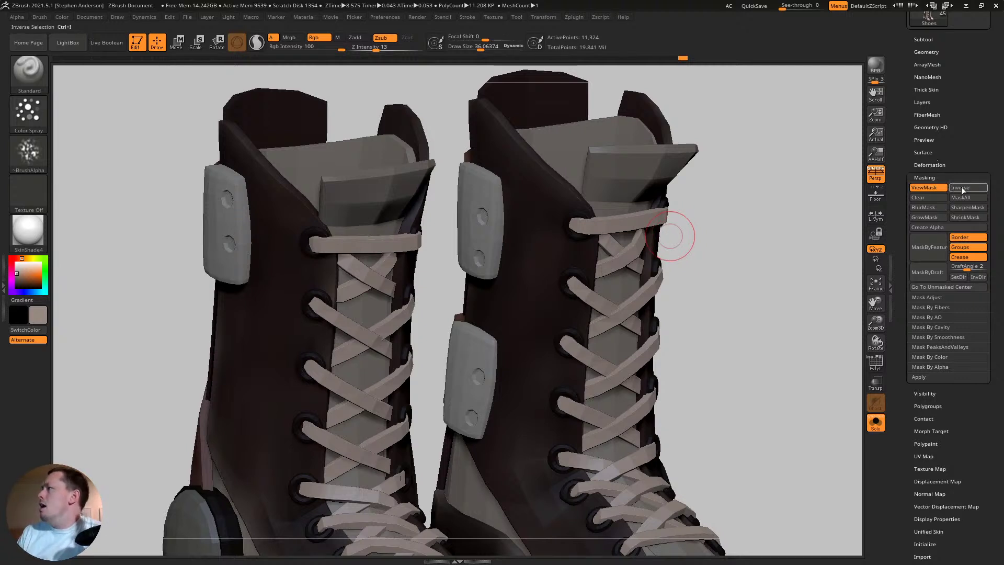
{"action": "left_click", "coordinate": [925, 153]}
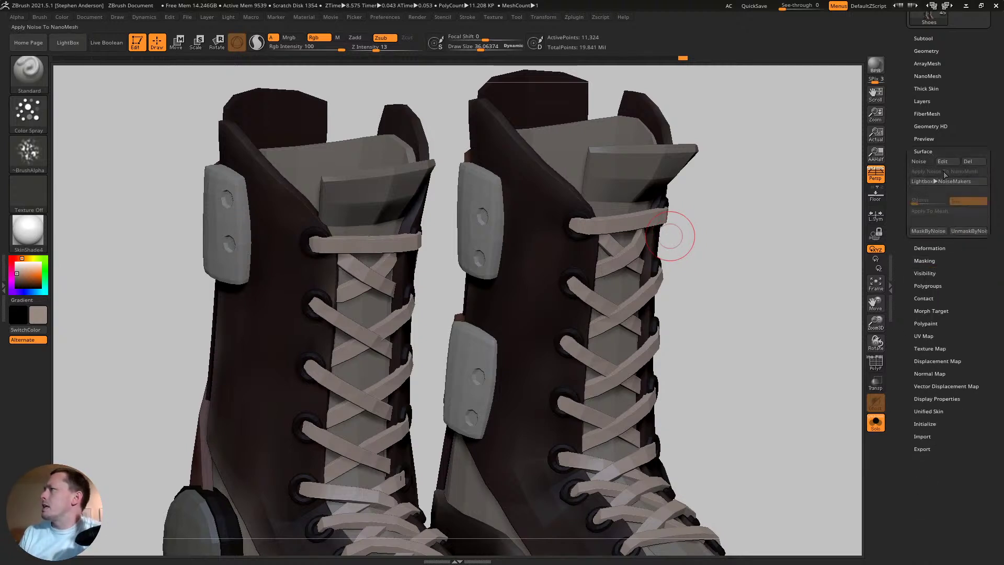
{"action": "left_click", "coordinate": [922, 162]}
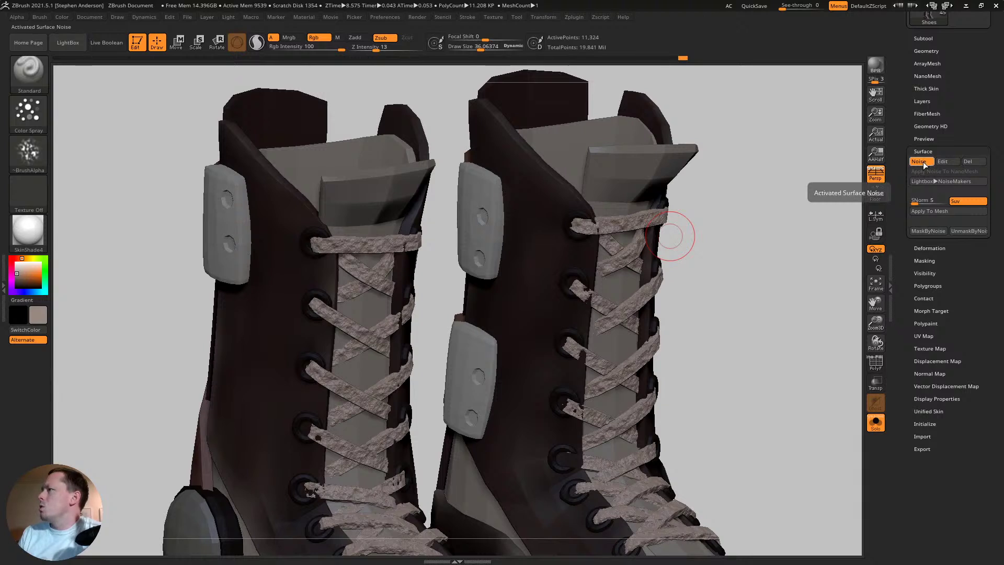
{"action": "left_click", "coordinate": [944, 161]}
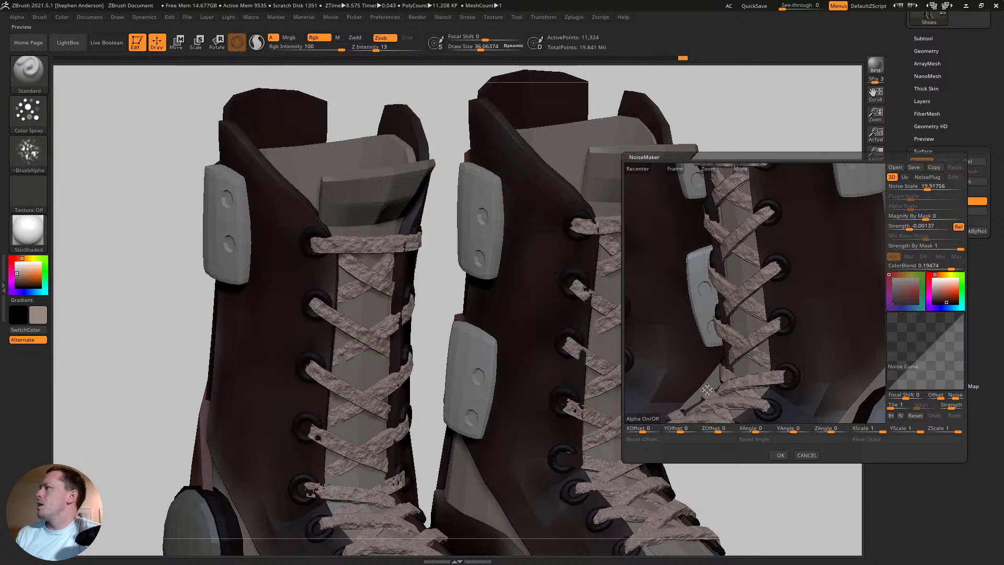
{"action": "left_click_drag", "start_coordinate": [926, 189], "coordinate": [904, 191]}
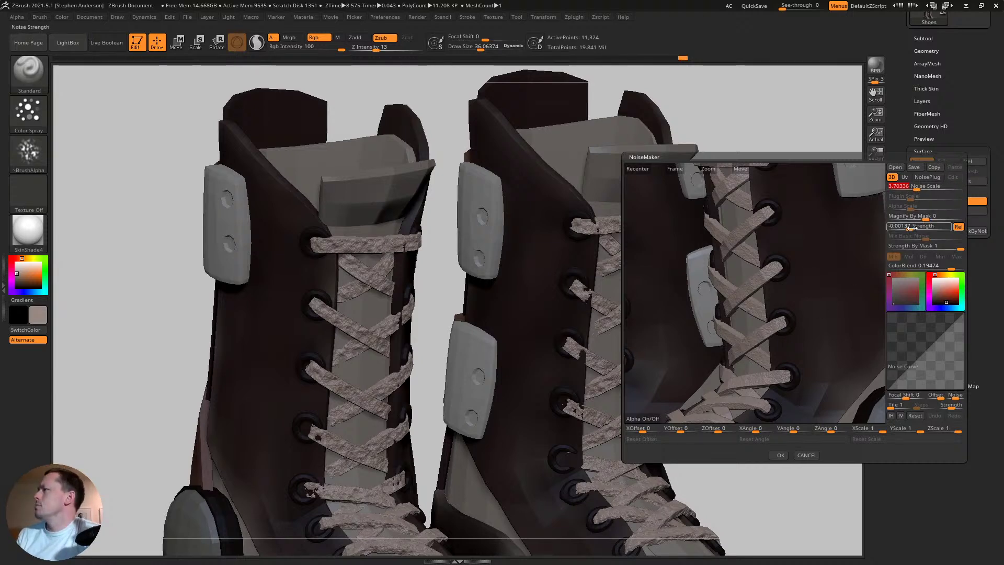
{"action": "left_click_drag", "start_coordinate": [912, 229], "coordinate": [908, 228]}
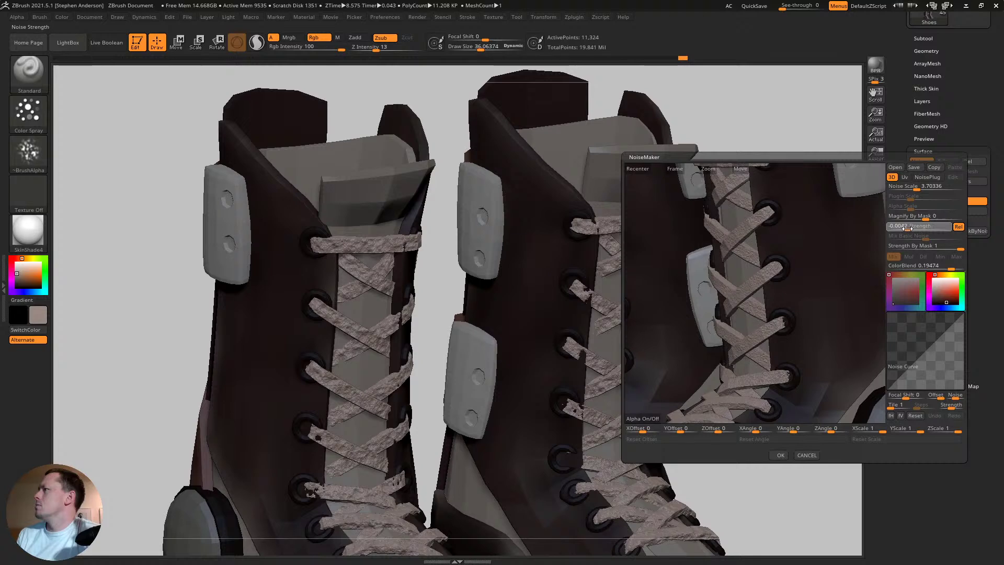
- Start importing an alpha for the lace noise and check the _Alphas folders in the _ZBRUSH library and its _MustHaves folder
{"action": "left_click", "coordinate": [651, 419]}
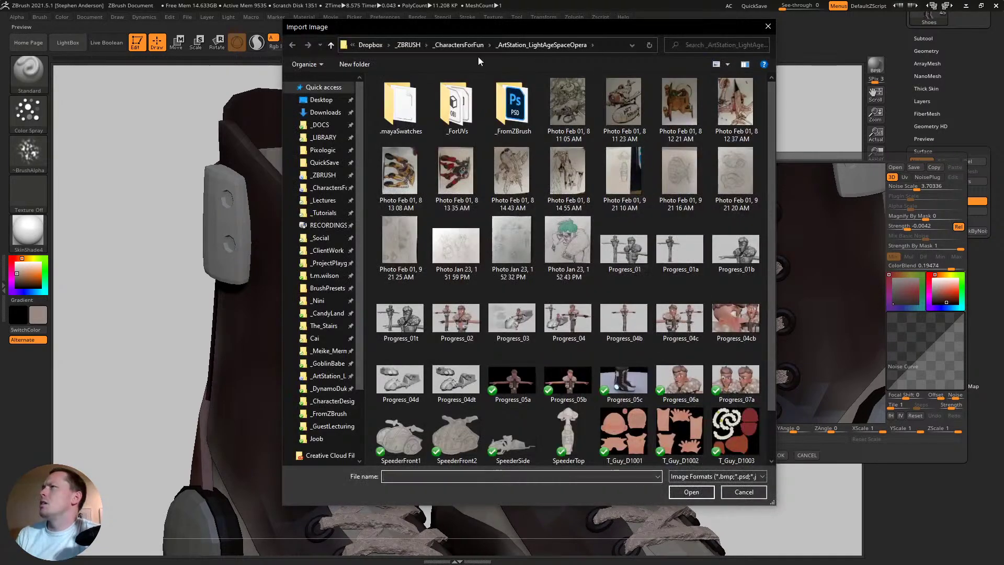
{"action": "left_click", "coordinate": [324, 175]}
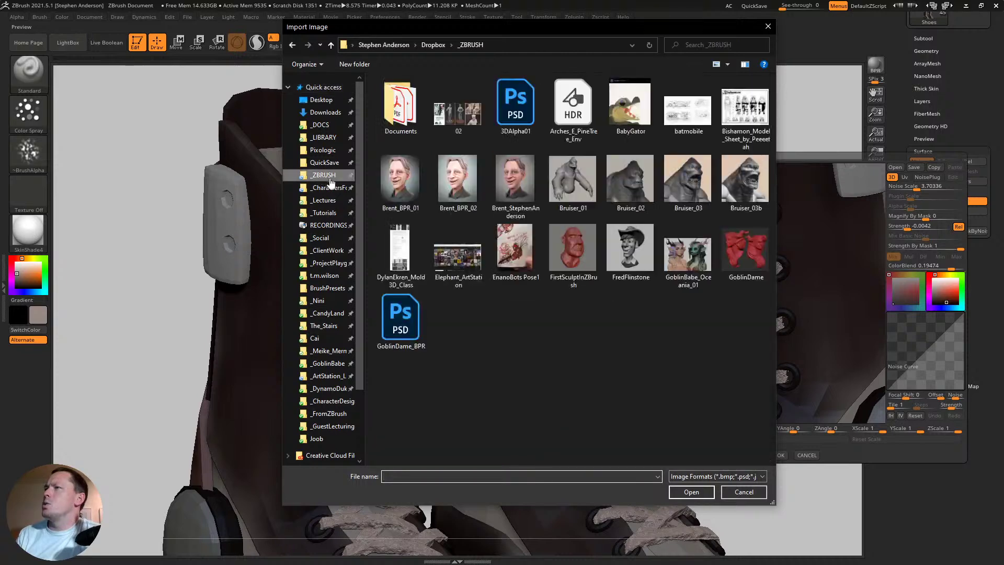
{"action": "double_click", "coordinate": [465, 117]}
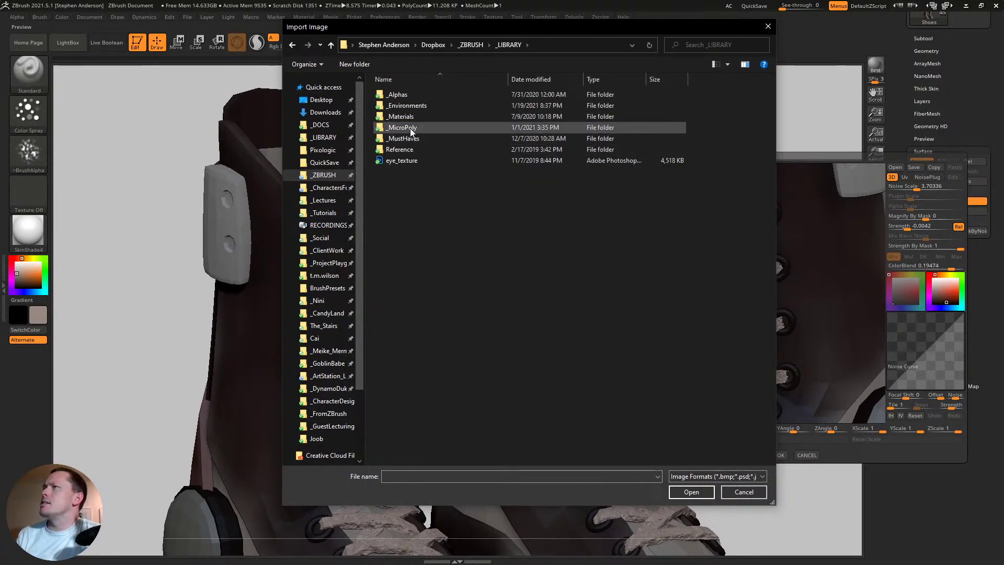
{"action": "double_click", "coordinate": [413, 94]}
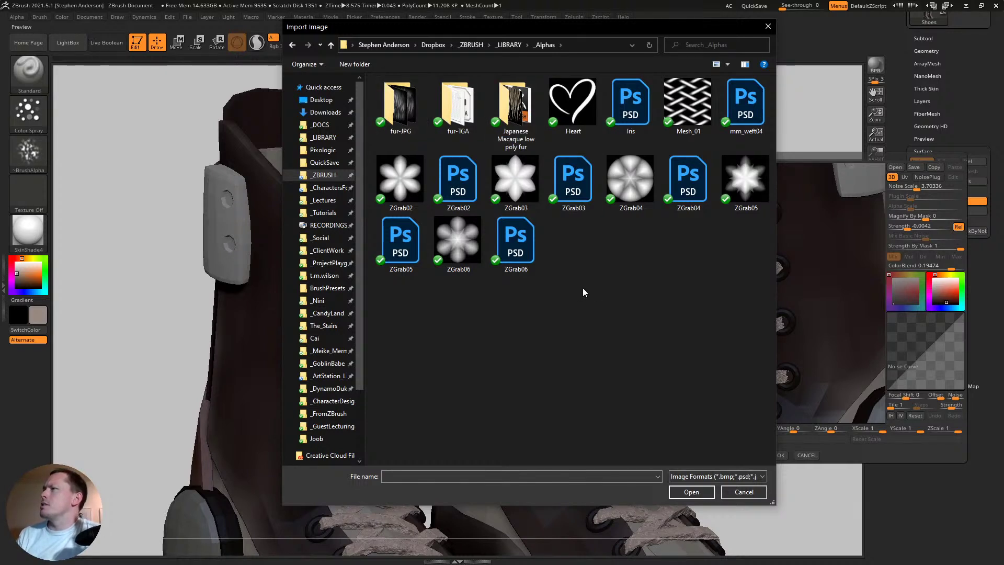
{"action": "left_click", "coordinate": [509, 45]}
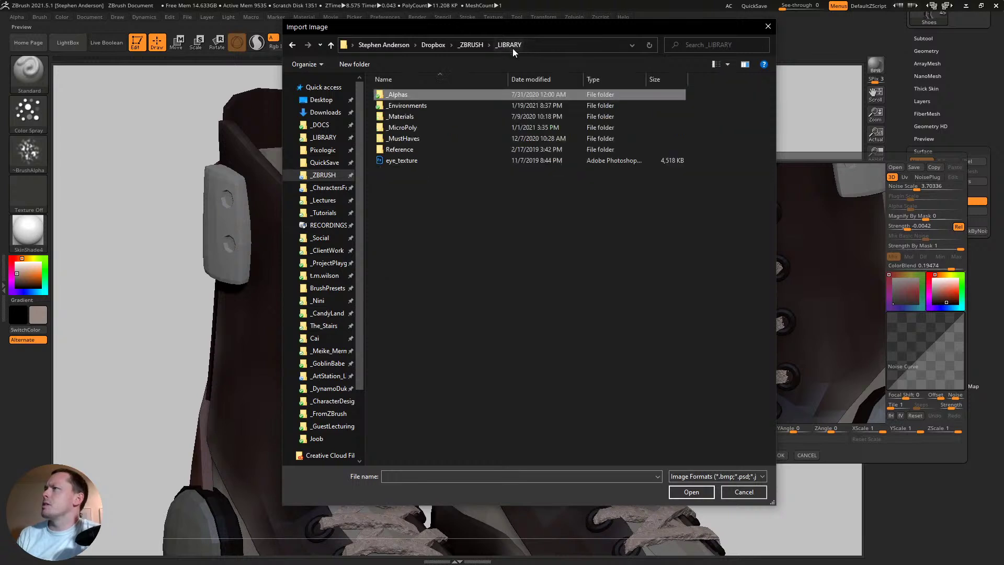
{"action": "double_click", "coordinate": [437, 137]}
{"action": "double_click", "coordinate": [400, 112]}
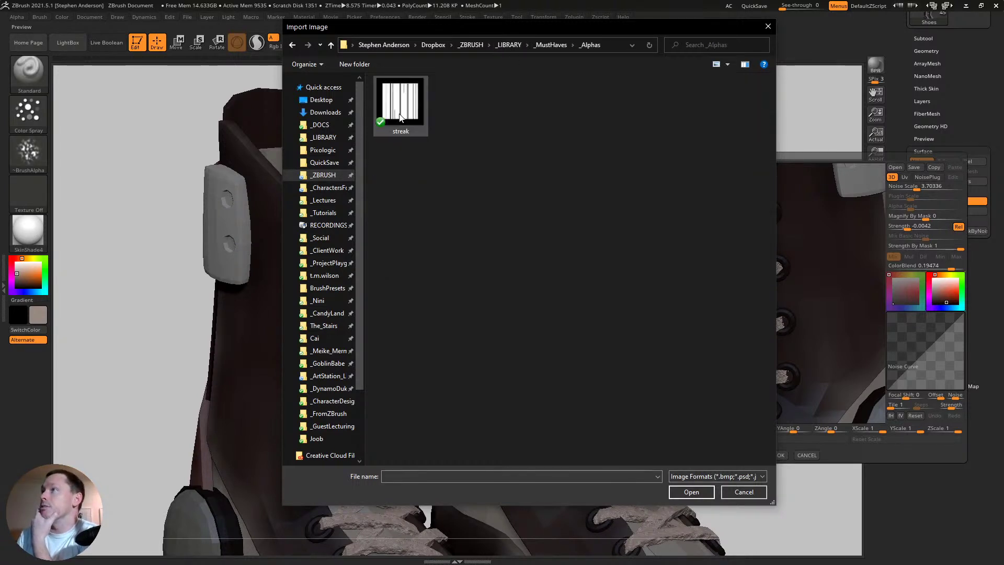
- Check the _MustHaves _Materials folder and the library's Reference folder for a usable lace pattern
{"action": "left_click", "coordinate": [292, 46]}
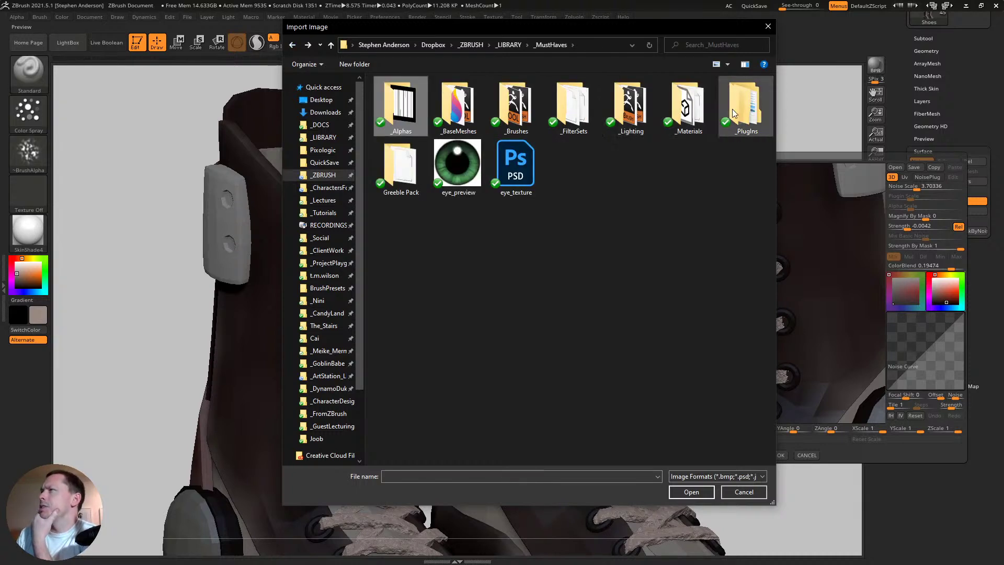
{"action": "double_click", "coordinate": [670, 108]}
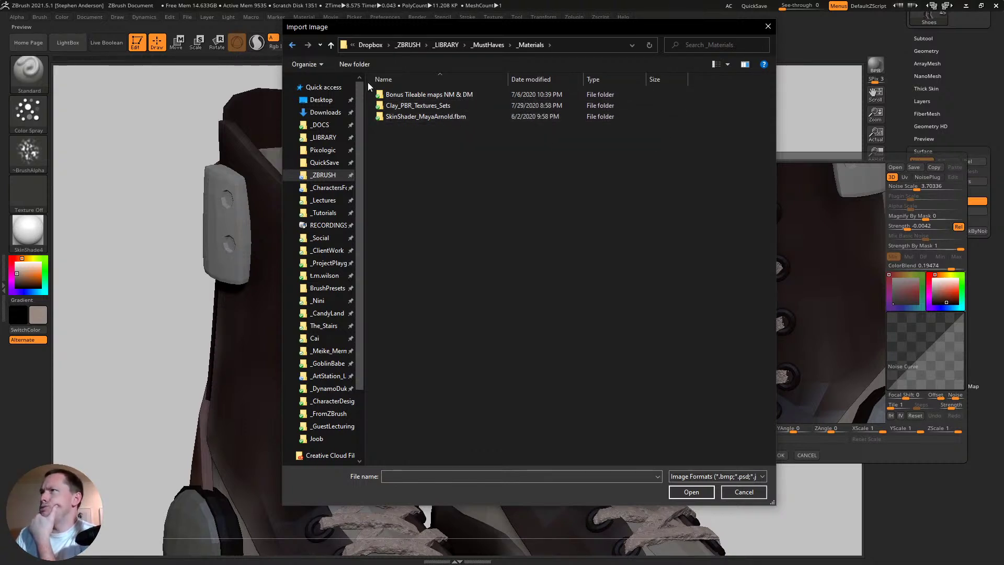
{"action": "left_click", "coordinate": [292, 46]}
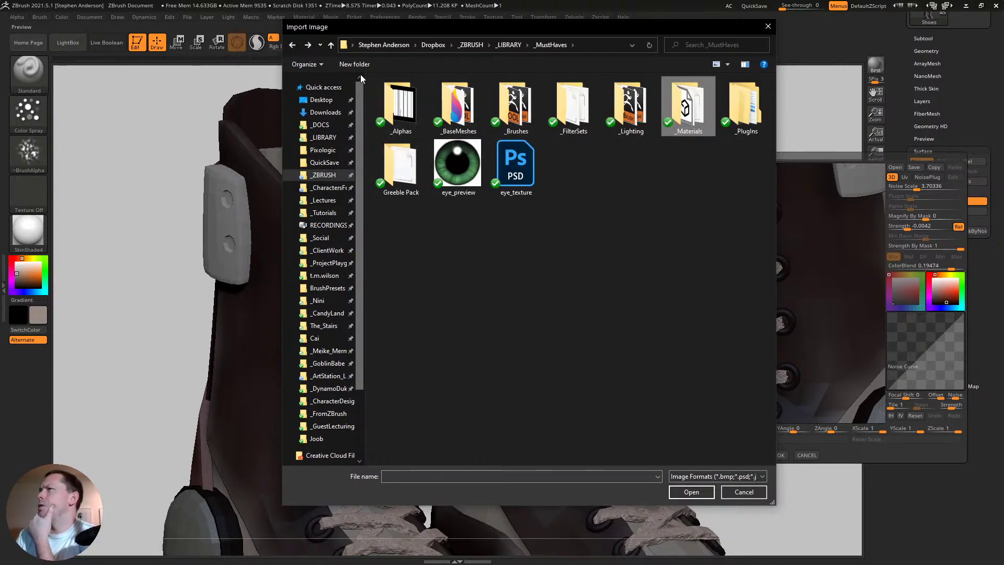
{"action": "left_click", "coordinate": [293, 46]}
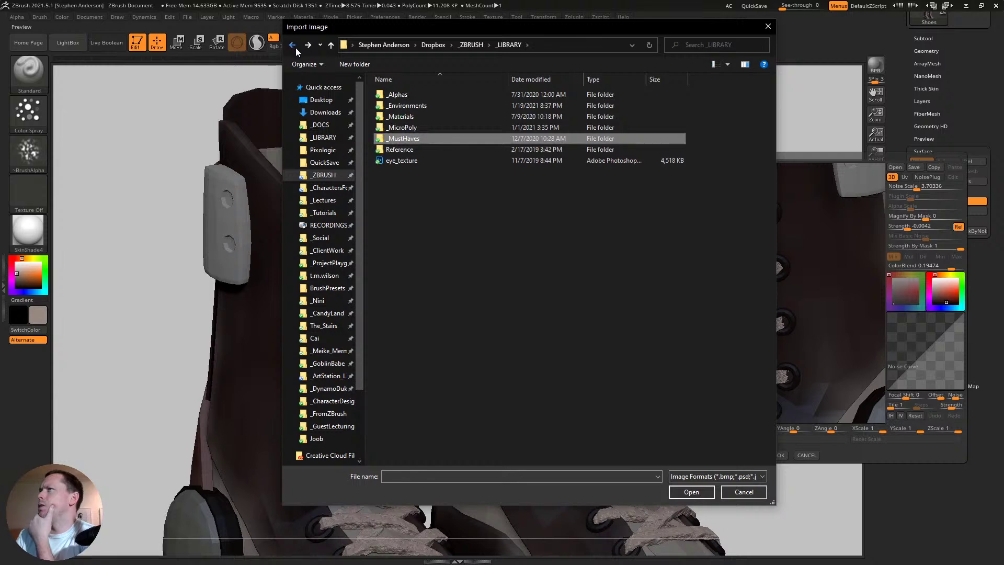
{"action": "double_click", "coordinate": [404, 149]}
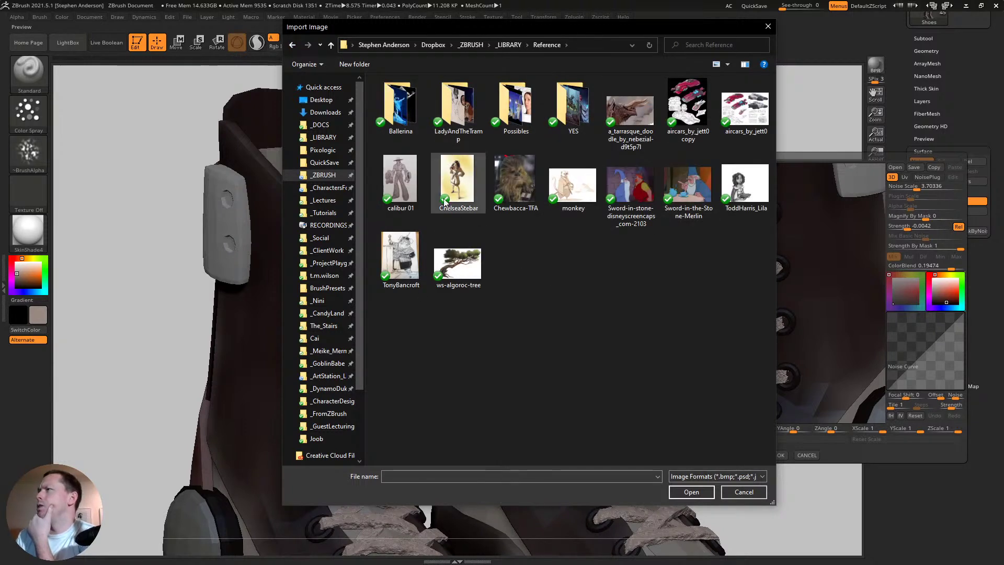
{"action": "left_click", "coordinate": [292, 46]}
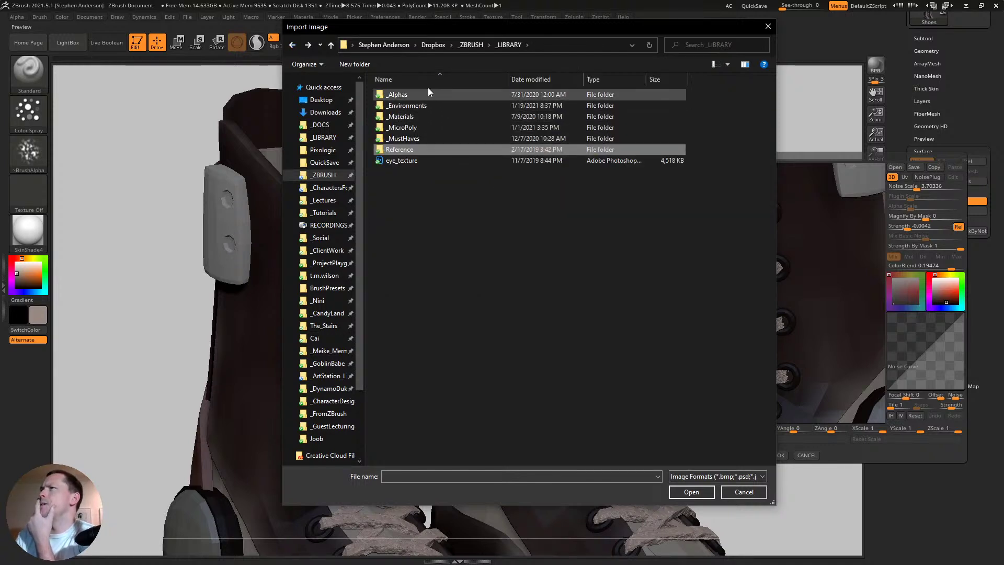
{"action": "left_click", "coordinate": [292, 45]}
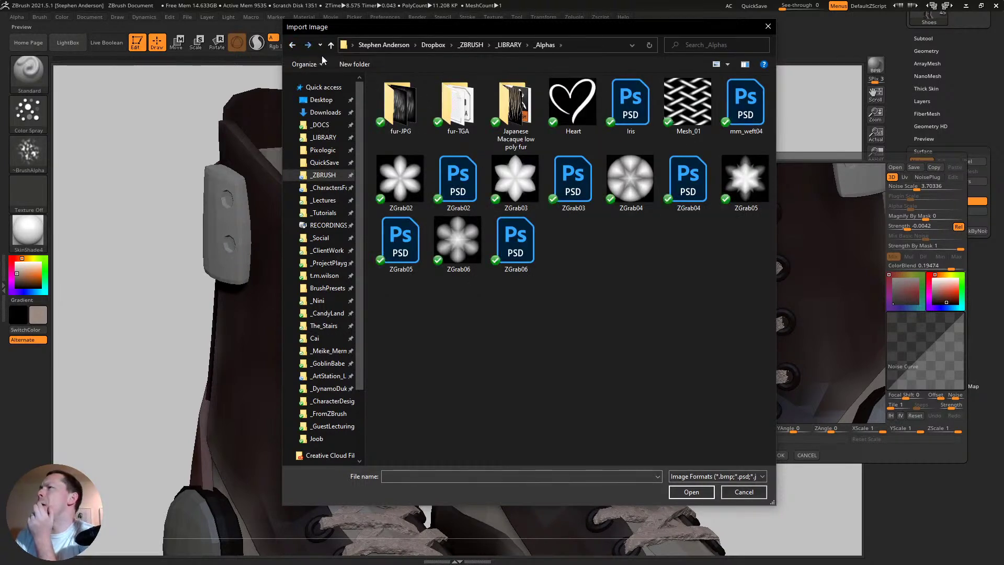
- Go to the _final folder of flippedNormals_fabrics in the Dropbox _LIBRARY's _TEXTURING folder
{"action": "left_click", "coordinate": [328, 139]}
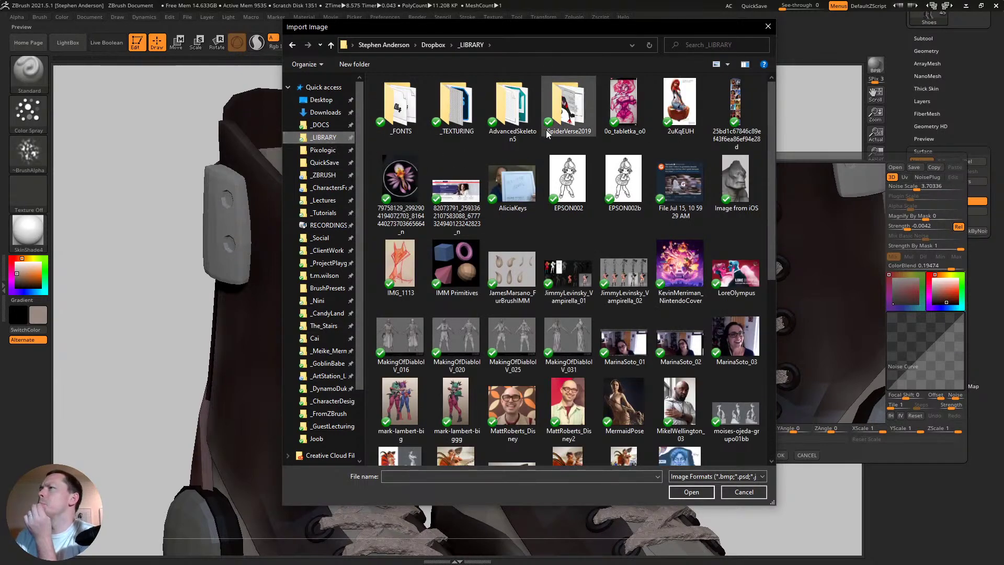
{"action": "double_click", "coordinate": [461, 111]}
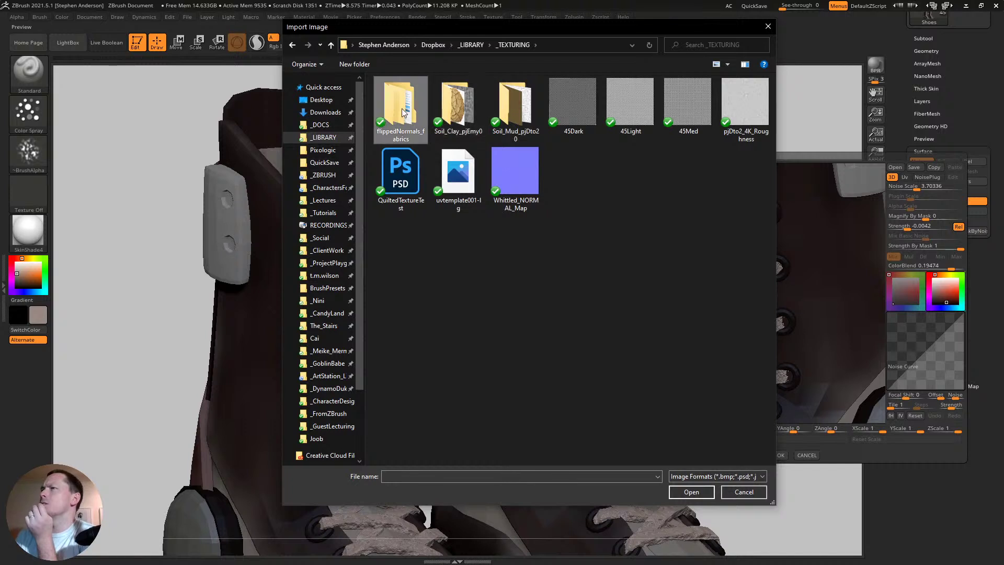
{"action": "double_click", "coordinate": [401, 111]}
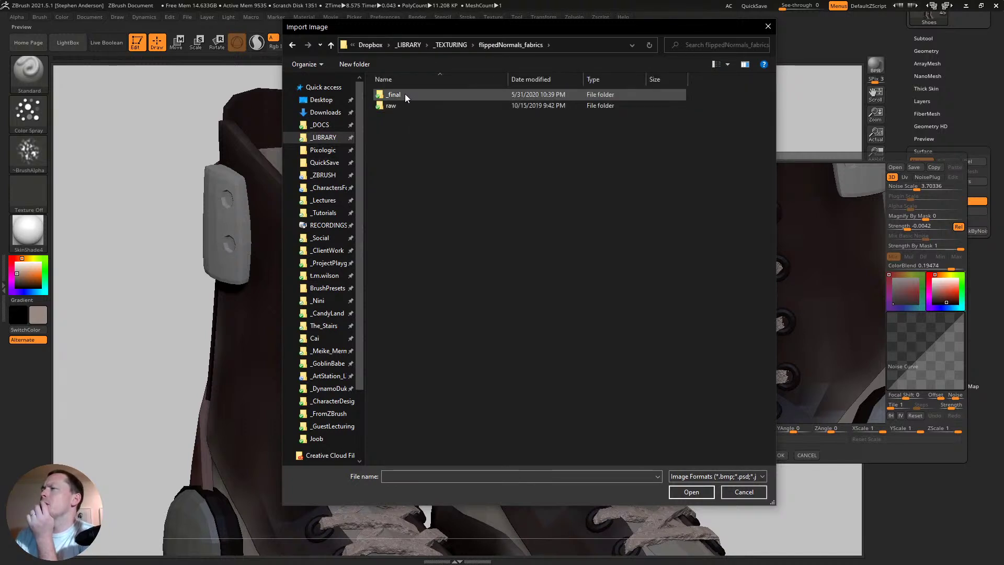
{"action": "double_click", "coordinate": [403, 94]}
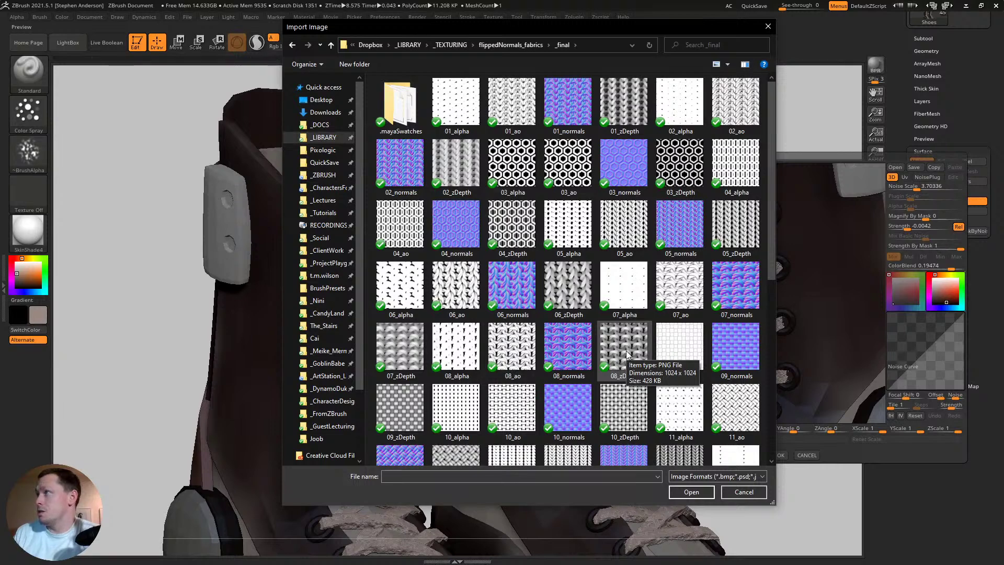
- Select the 11_zDepth weave image as the noise alpha and compare it with the other fabric maps
{"action": "scroll", "coordinate": [628, 354], "scroll_direction": "down", "scroll_amount": 3}
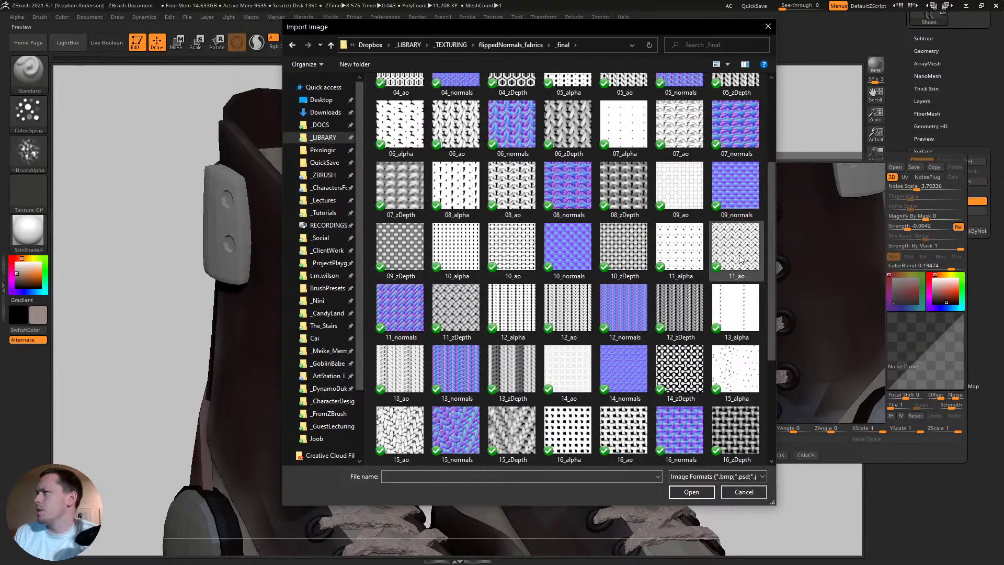
{"action": "left_click", "coordinate": [469, 308]}
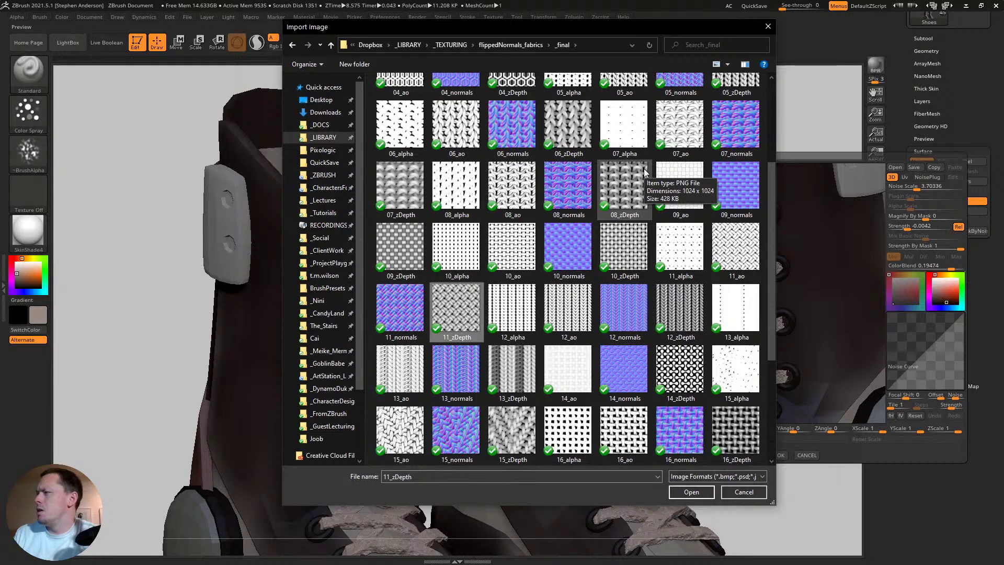
{"action": "scroll", "coordinate": [644, 173], "scroll_direction": "down", "scroll_amount": 3}
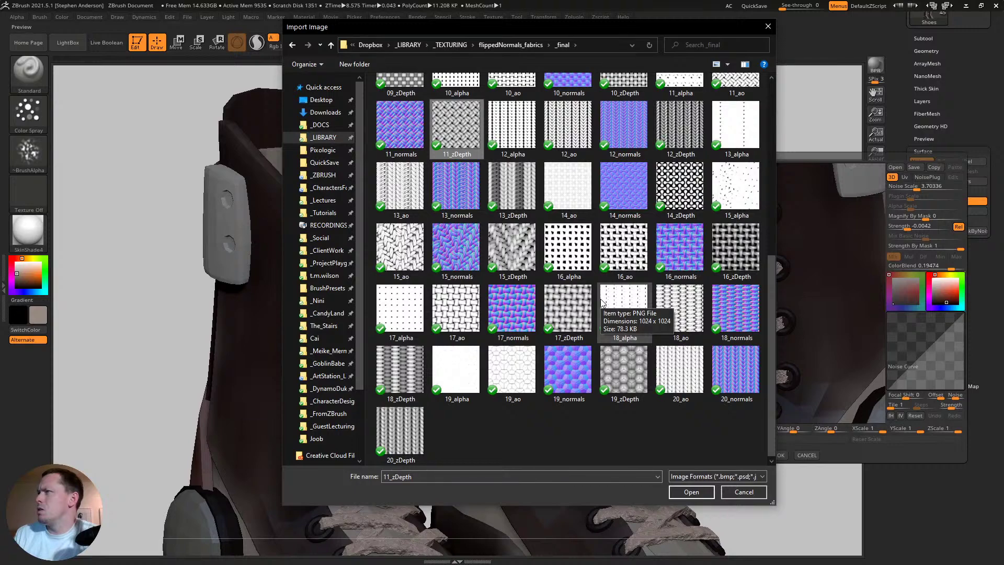
{"action": "scroll", "coordinate": [602, 303], "scroll_direction": "up", "scroll_amount": 5}
{"action": "scroll", "coordinate": [601, 303], "scroll_direction": "down", "scroll_amount": 3}
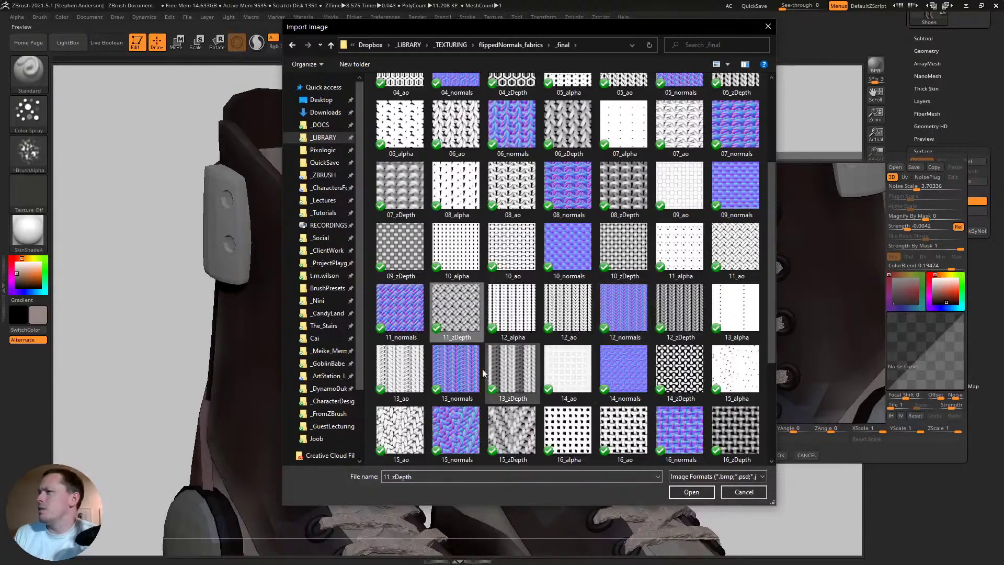
- Load the 11_zDepth texture as lace noise with Alpha Scale about 0.076, Strength about -0.193 and Mix Basic Noise 0
{"action": "double_click", "coordinate": [455, 309]}
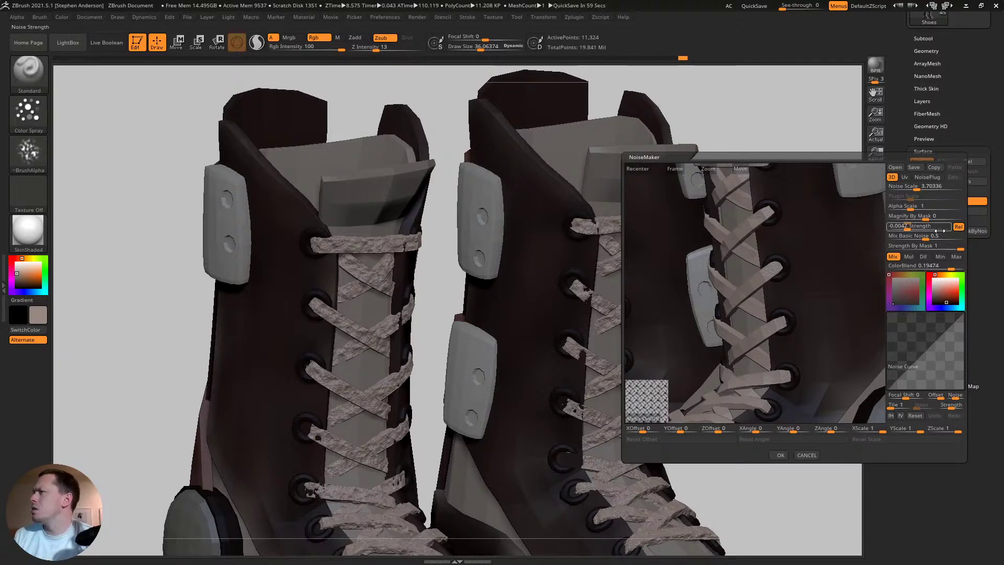
{"action": "left_click_drag", "start_coordinate": [911, 209], "coordinate": [895, 228]}
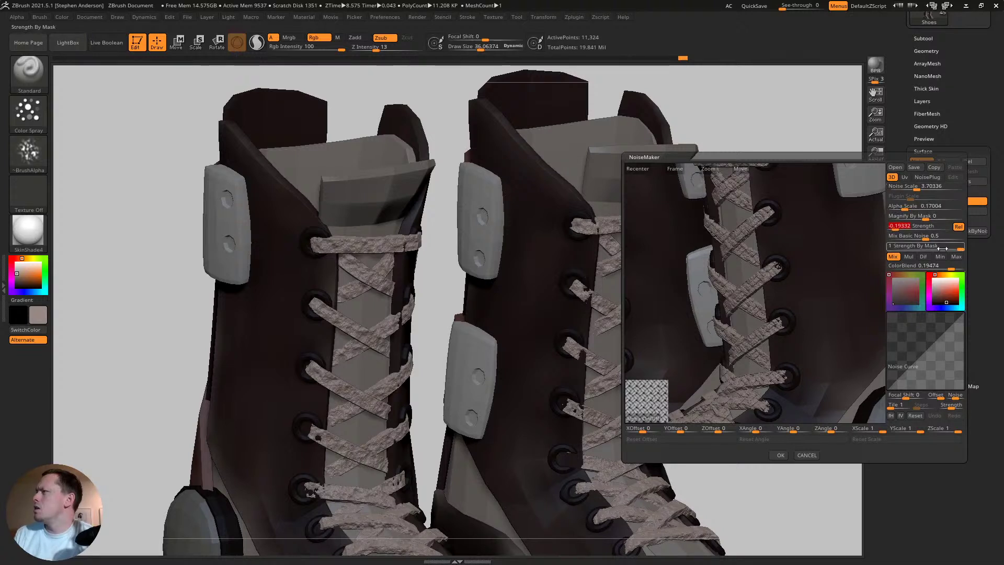
{"action": "left_click_drag", "start_coordinate": [915, 238], "coordinate": [890, 241]}
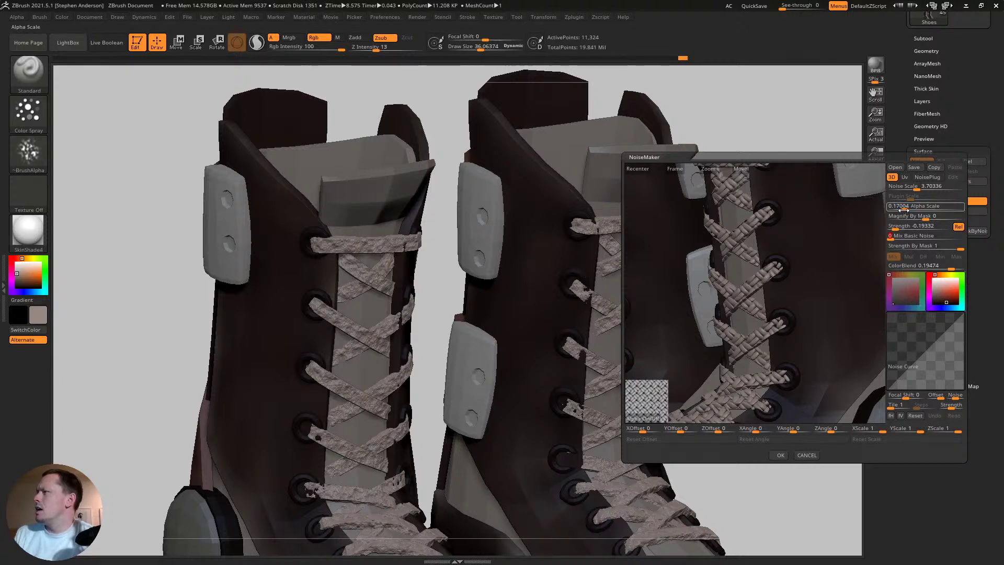
{"action": "left_click_drag", "start_coordinate": [904, 208], "coordinate": [900, 210]}
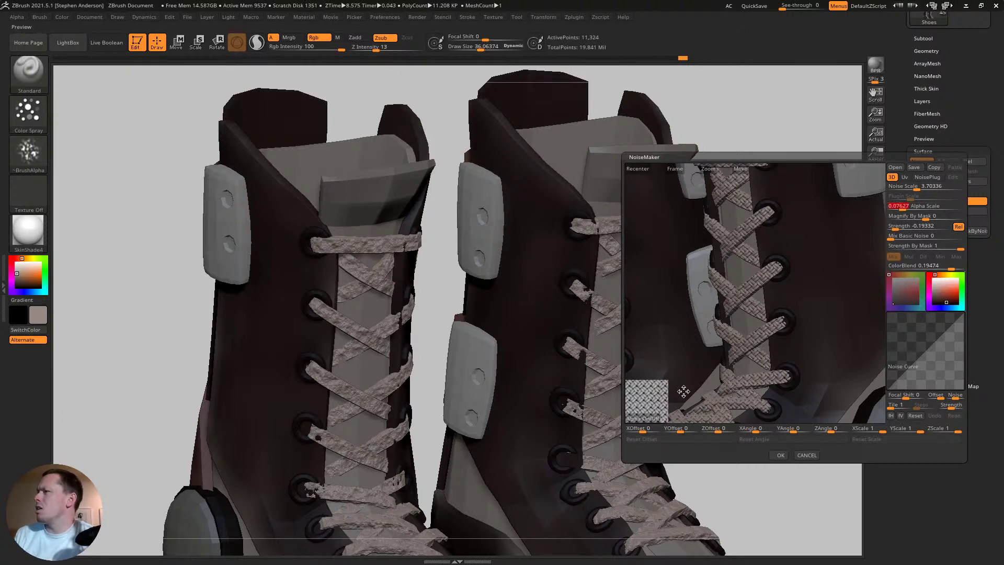
- Replace the noise texture with the 20_zDepth knit image from the _final fabrics folder
{"action": "left_click", "coordinate": [644, 418]}
{"action": "left_click", "coordinate": [648, 418]}
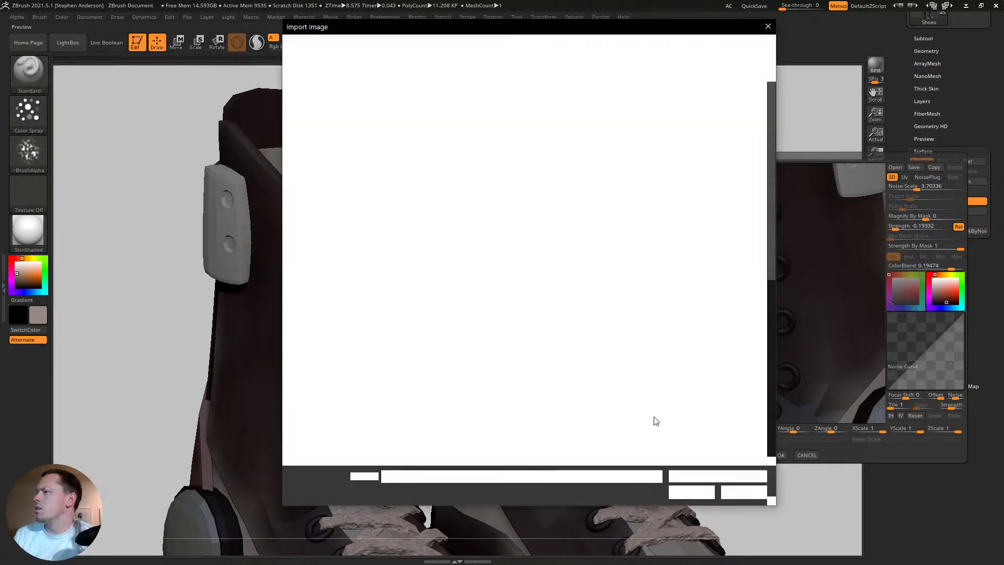
{"action": "scroll", "coordinate": [642, 329], "scroll_direction": "down", "scroll_amount": 6}
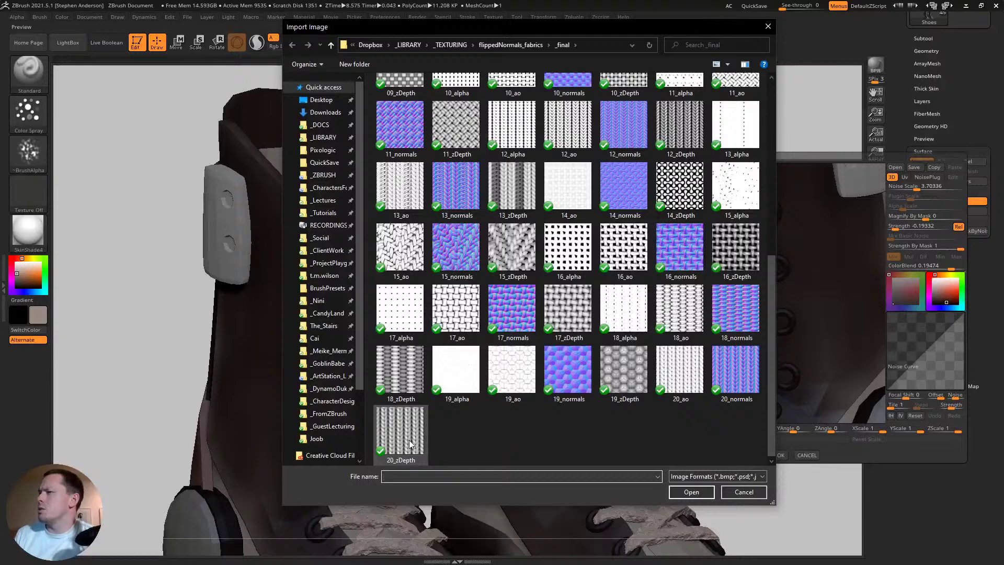
{"action": "double_click", "coordinate": [411, 445]}
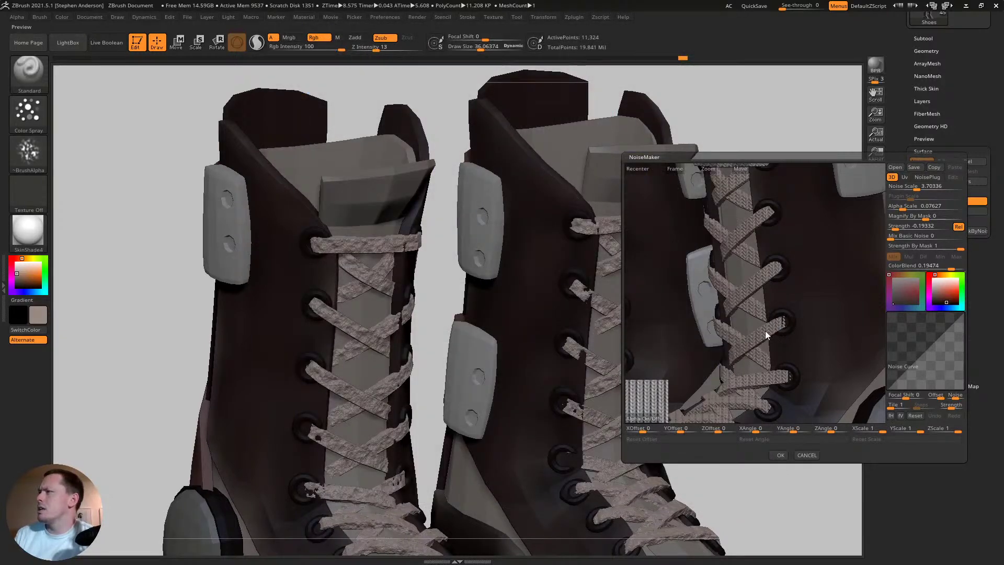
- Switch the lace noise to UV mapping, set Alpha Scale to 0.009 and Strength to -0.5, and accept the settings
{"action": "left_click", "coordinate": [905, 178]}
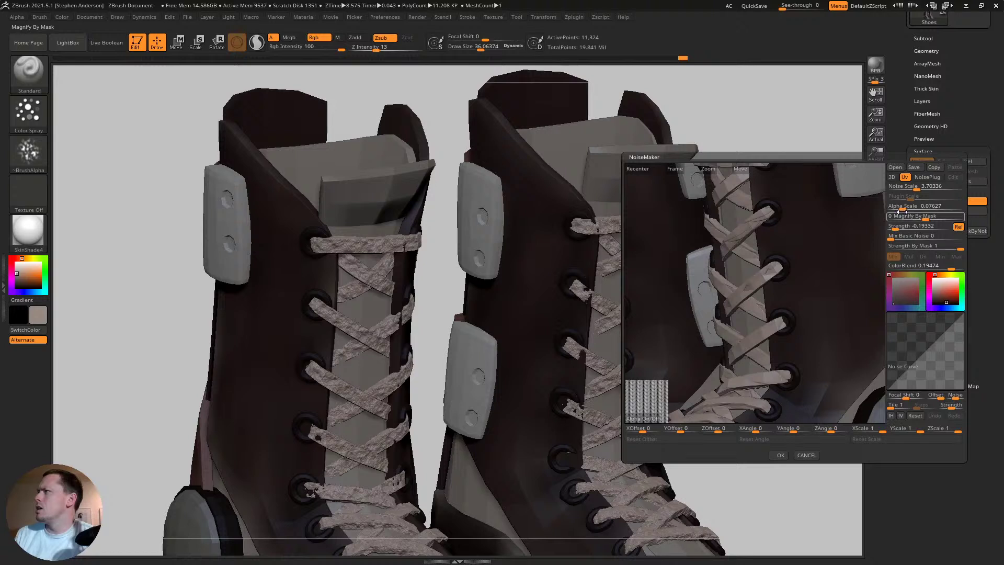
{"action": "left_click_drag", "start_coordinate": [899, 211], "coordinate": [898, 211]}
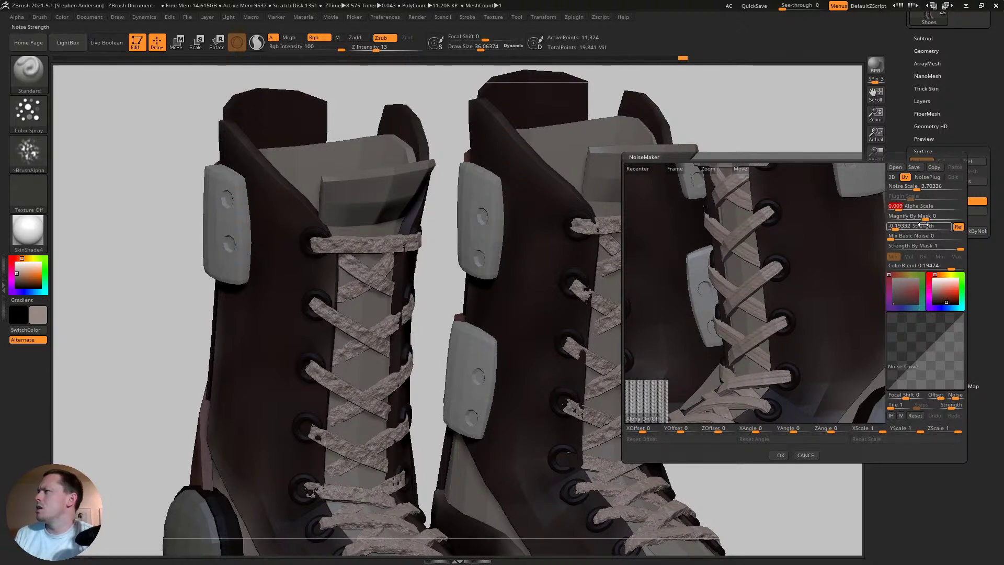
{"action": "mouse_move", "coordinate": [762, 243]}
{"action": "left_mouse_down"}
{"action": "mouse_move", "coordinate": [794, 243]}
{"action": "mouse_move", "coordinate": [769, 281]}
{"action": "left_mouse_up"}
{"action": "right_click_drag", "start_coordinate": [769, 281], "coordinate": [797, 324], "text": "ctrl"}
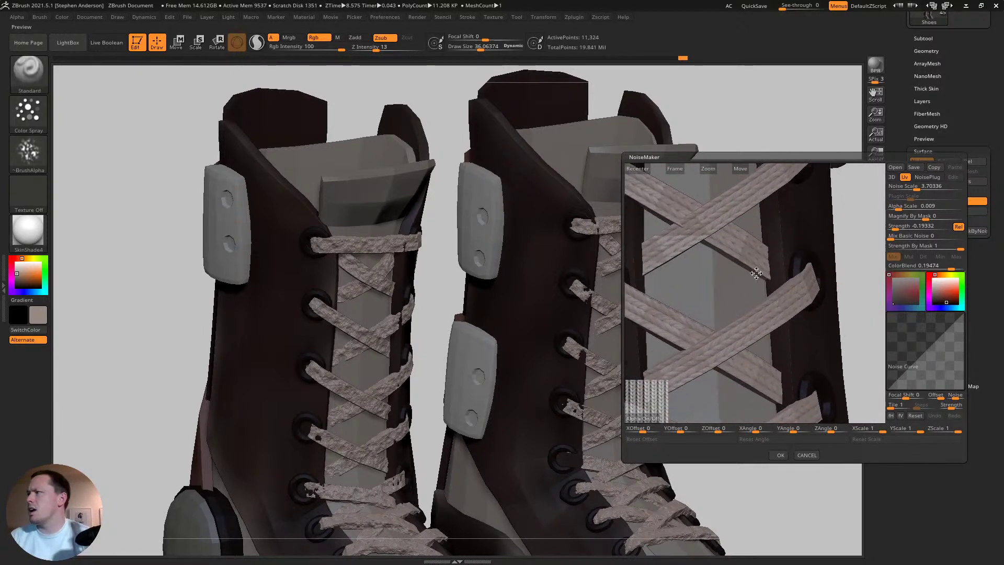
{"action": "right_click_drag", "start_coordinate": [714, 196], "coordinate": [796, 270], "text": "alt"}
{"action": "left_click_drag", "start_coordinate": [924, 226], "coordinate": [883, 233]}
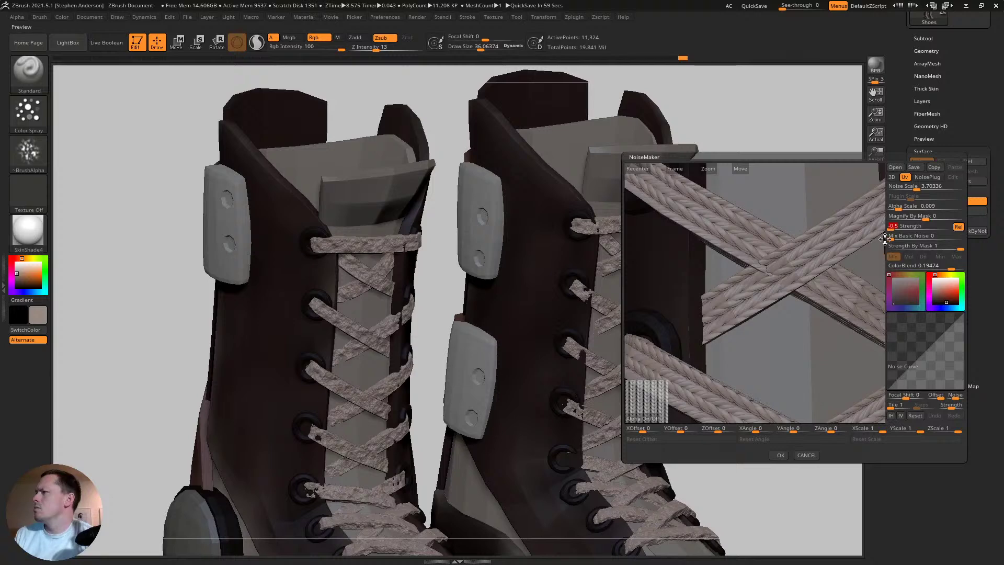
{"action": "left_click", "coordinate": [779, 455]}
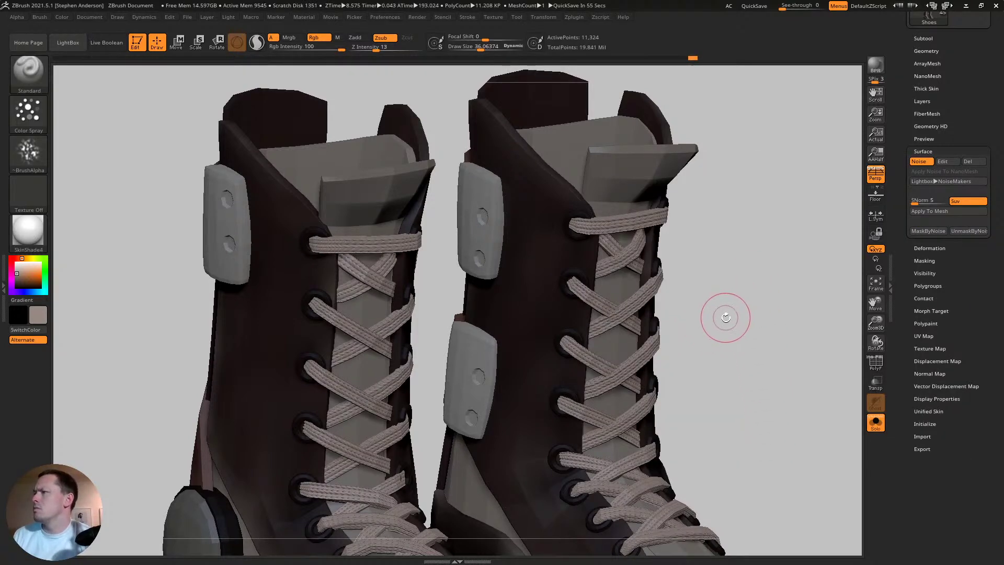
- Raise the boots to their highest subdivision level and apply the braided surface noise to the lace mesh
{"action": "key", "text": "d"}
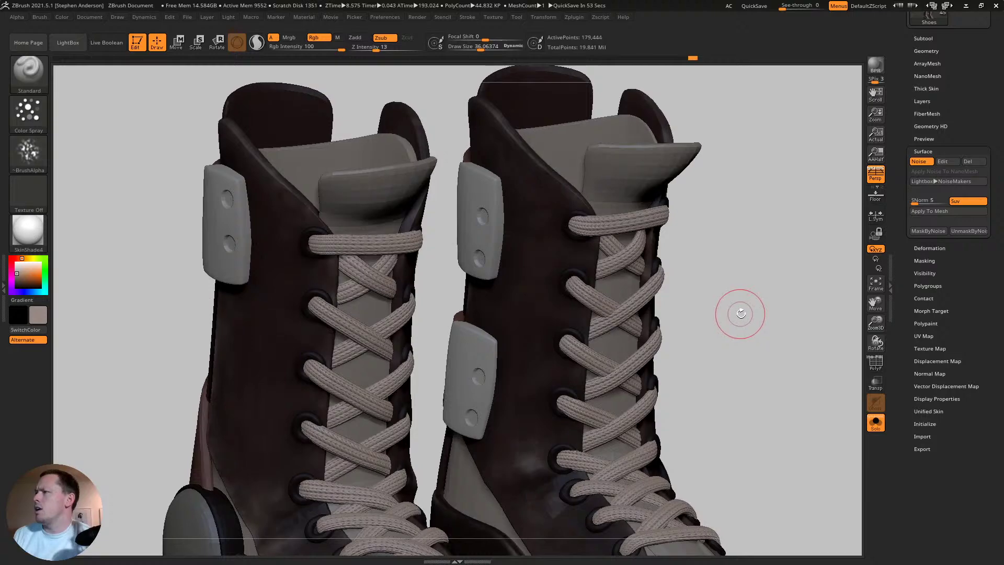
{"action": "left_click_drag", "start_coordinate": [741, 316], "coordinate": [742, 396], "text": "shift"}
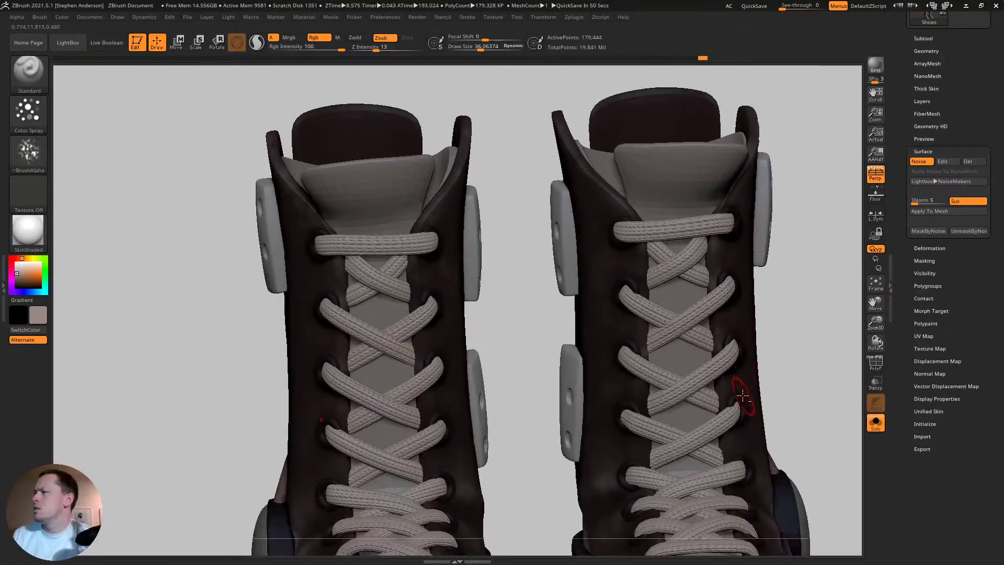
{"action": "right_click_drag", "start_coordinate": [743, 396], "coordinate": [650, 275], "text": "alt"}
{"action": "mouse_move", "coordinate": [554, 360]}
{"action": "right_mouse_down"}
{"action": "mouse_move", "coordinate": [616, 359]}
{"action": "mouse_move", "coordinate": [687, 428]}
{"action": "mouse_move", "coordinate": [701, 410]}
{"action": "right_mouse_up"}
{"action": "key", "text": "d"}
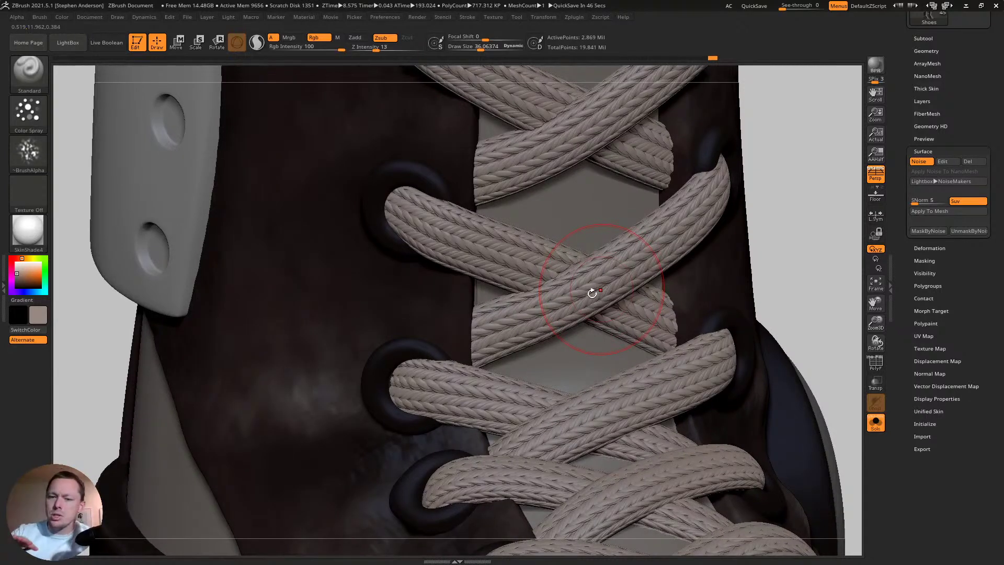
{"action": "key", "text": "d"}
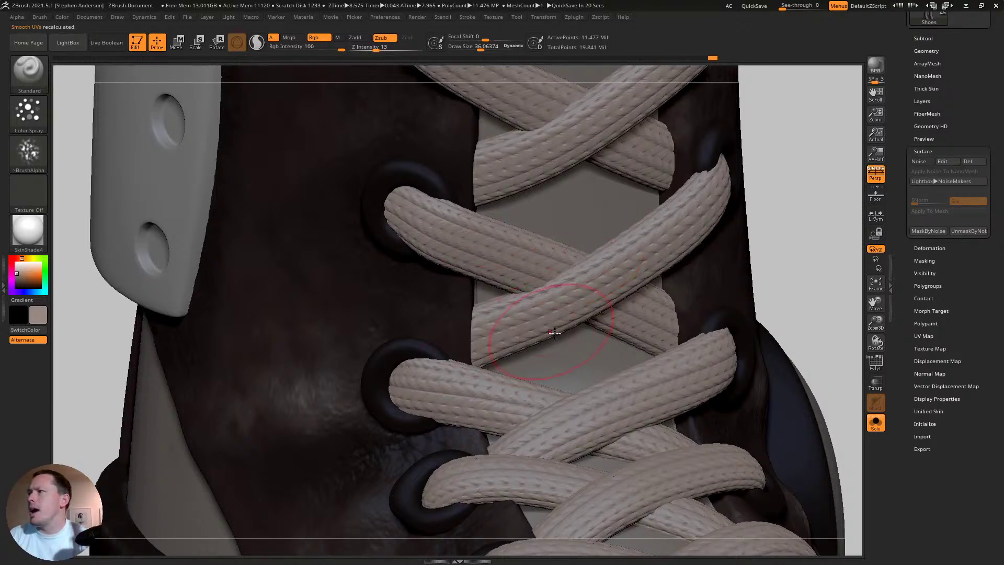
- Clear the mask covering the rest of the boots around the laces
{"action": "right_click_drag", "start_coordinate": [587, 259], "coordinate": [611, 228], "text": "ctrl"}
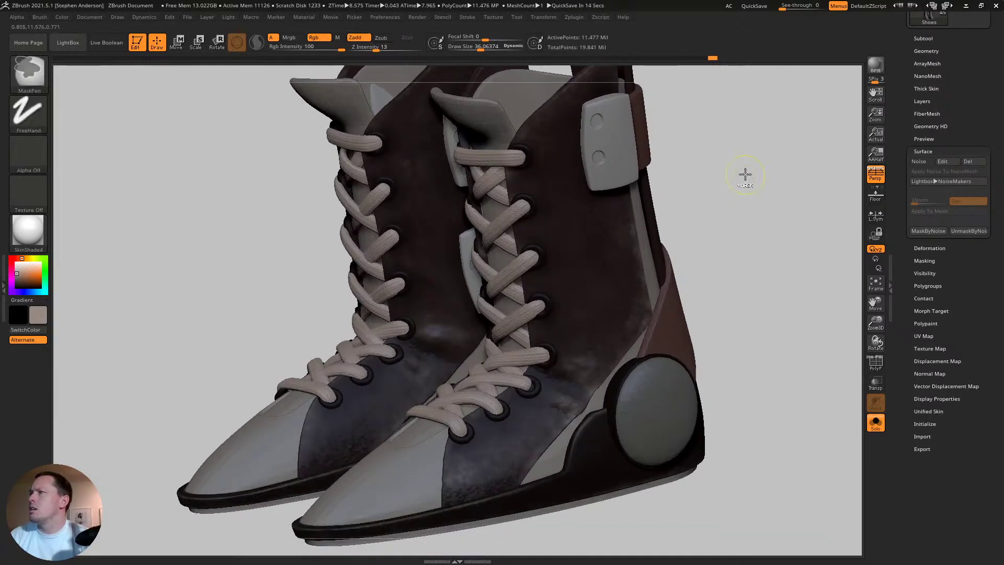
{"action": "left_click_drag", "start_coordinate": [736, 170], "coordinate": [782, 239], "text": "ctrl"}
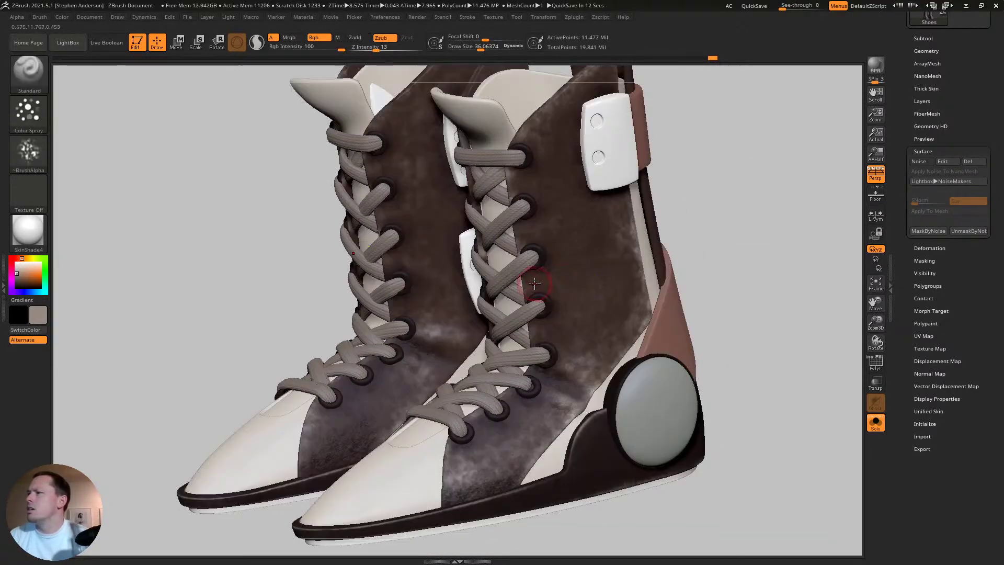
{"action": "mouse_move", "coordinate": [592, 278]}
{"action": "right_mouse_down"}
{"action": "mouse_move", "coordinate": [542, 282]}
{"action": "mouse_move", "coordinate": [654, 269]}
{"action": "right_mouse_up"}
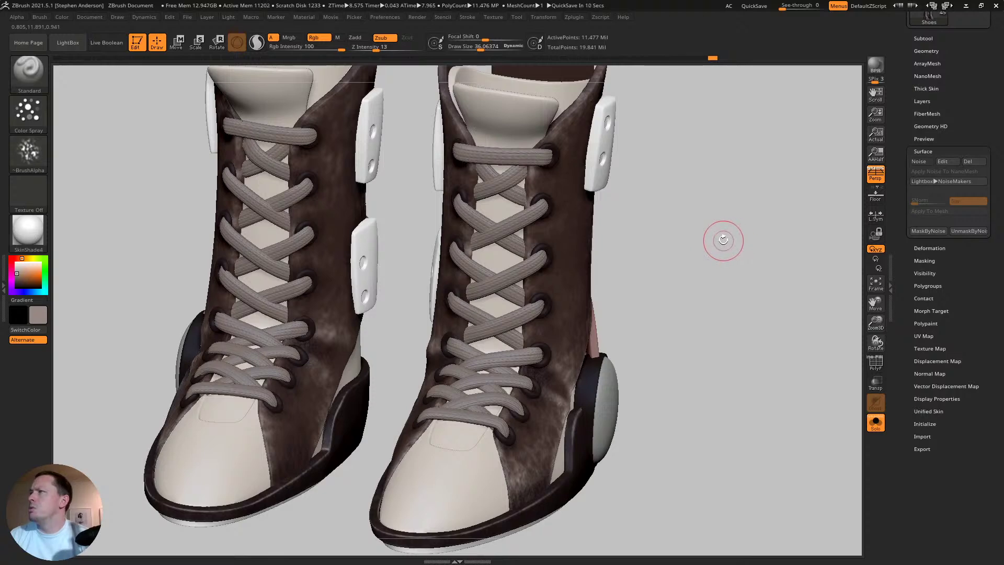
{"action": "mouse_move", "coordinate": [724, 240]}
{"action": "right_mouse_down"}
{"action": "mouse_move", "coordinate": [729, 227]}
{"action": "mouse_move", "coordinate": [699, 212]}
{"action": "mouse_move", "coordinate": [677, 230]}
{"action": "mouse_move", "coordinate": [636, 220]}
{"action": "mouse_move", "coordinate": [647, 247]}
{"action": "right_mouse_up"}
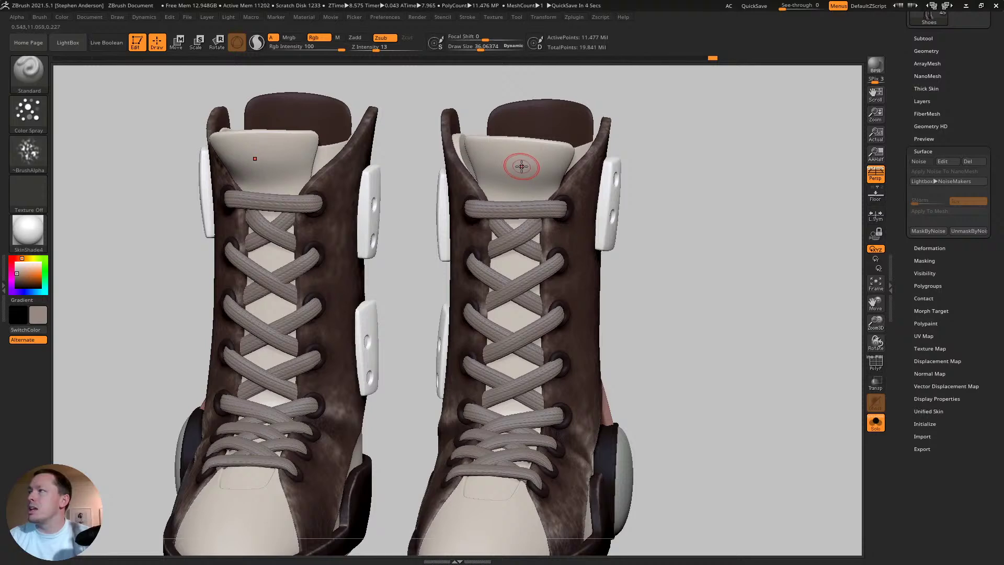
- Mask every part of the boots except the two tongues
{"action": "key", "text": "w"}
{"action": "left_click", "coordinate": [529, 167]}
{"action": "key", "text": "q"}
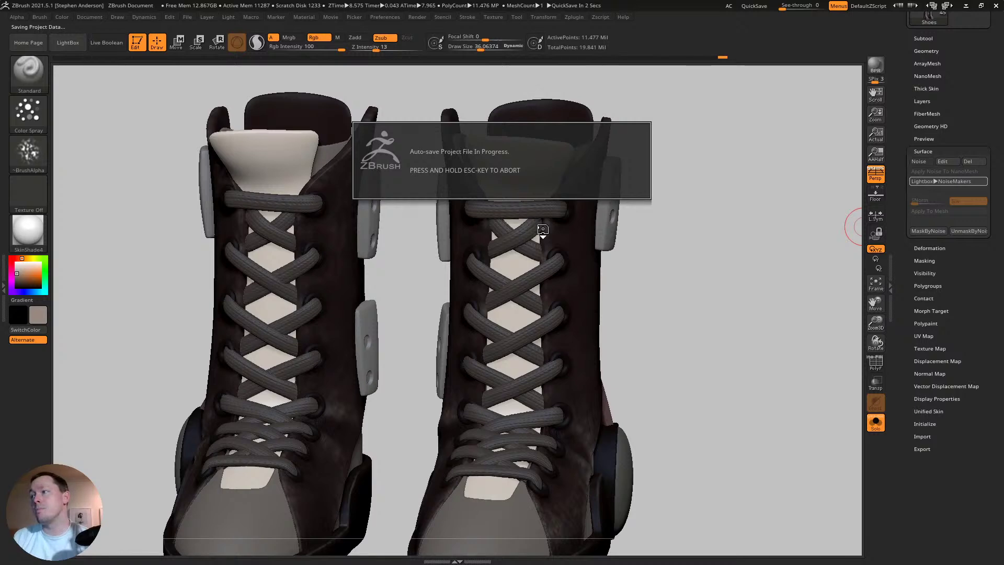
{"action": "key", "text": "ctrl"}
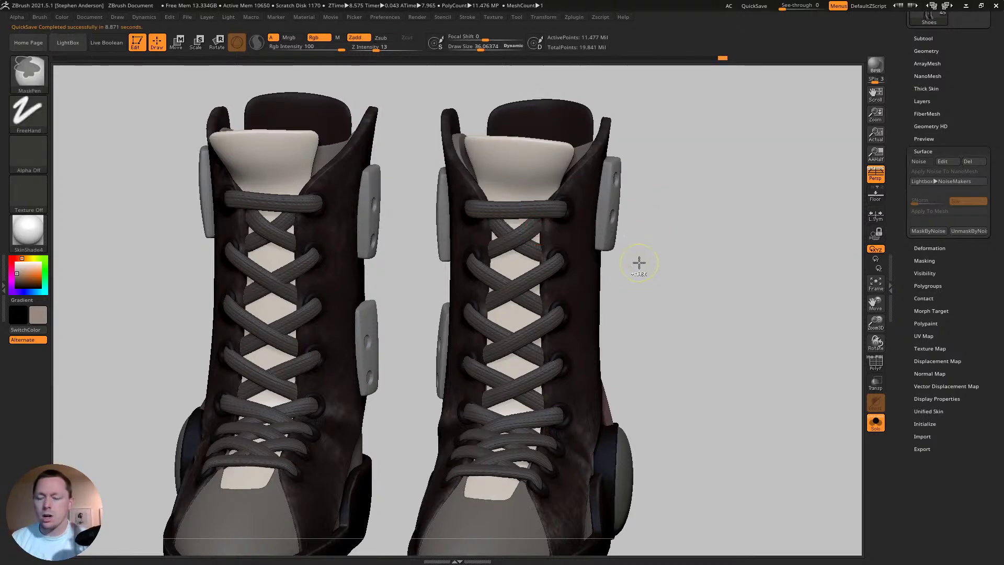
{"action": "key", "text": "alt"}
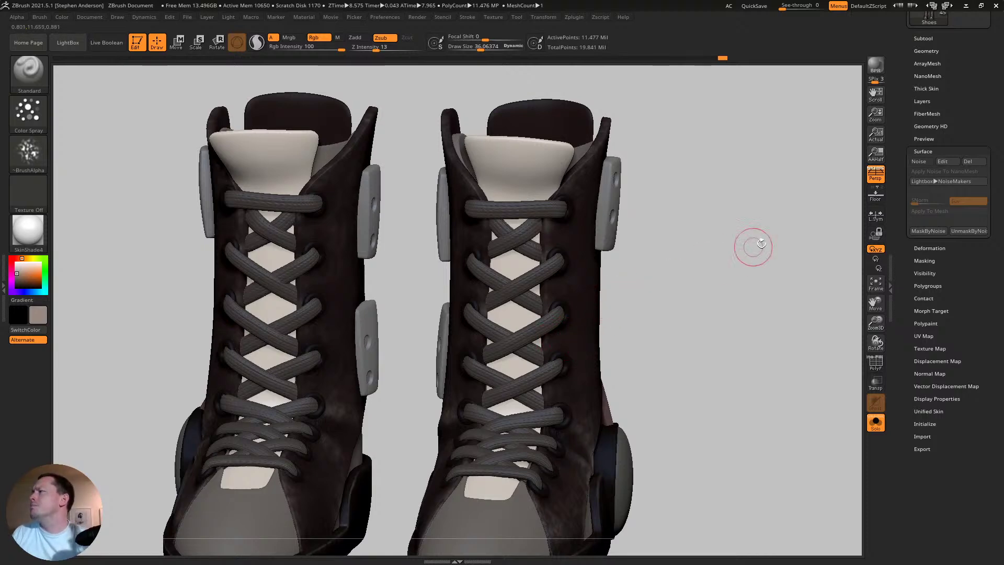
{"action": "key", "text": "ctrl"}
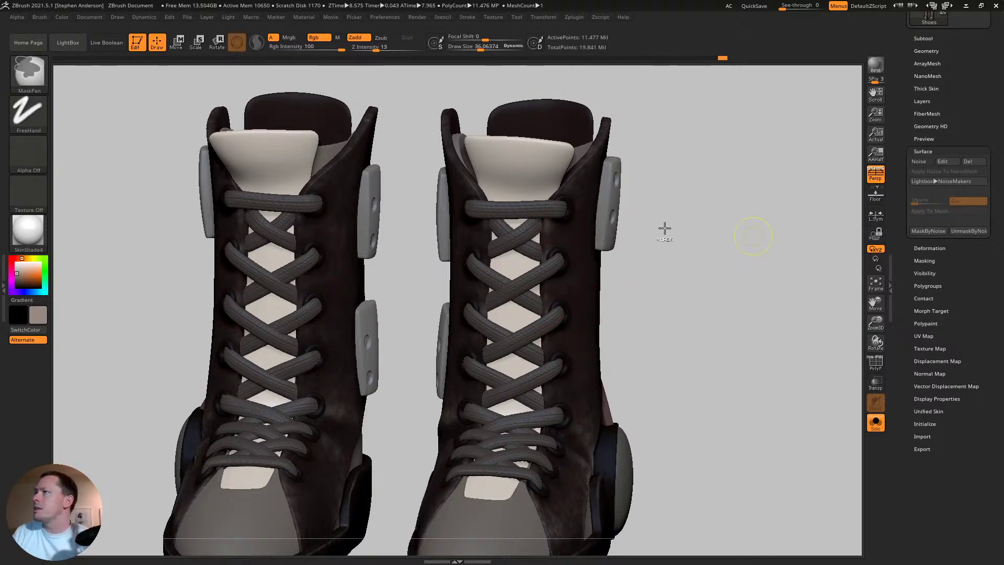
- Enable the knit surface noise on the boot tongues, keep Alpha Scale at 0.009 and apply it to the mesh
{"action": "left_click_drag", "start_coordinate": [664, 228], "coordinate": [701, 226], "text": "ctrl"}
{"action": "left_click", "coordinate": [931, 162]}
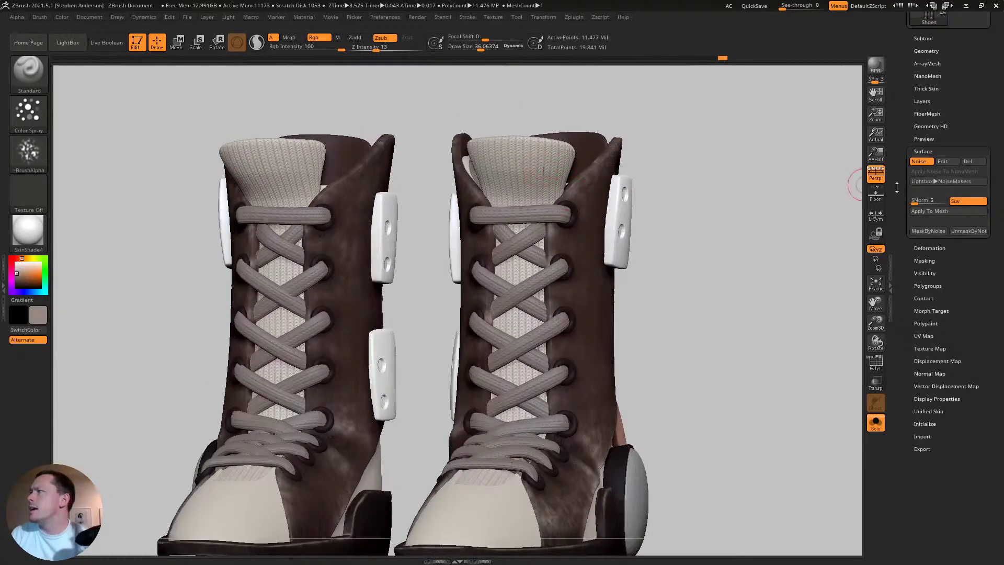
{"action": "left_click", "coordinate": [943, 162]}
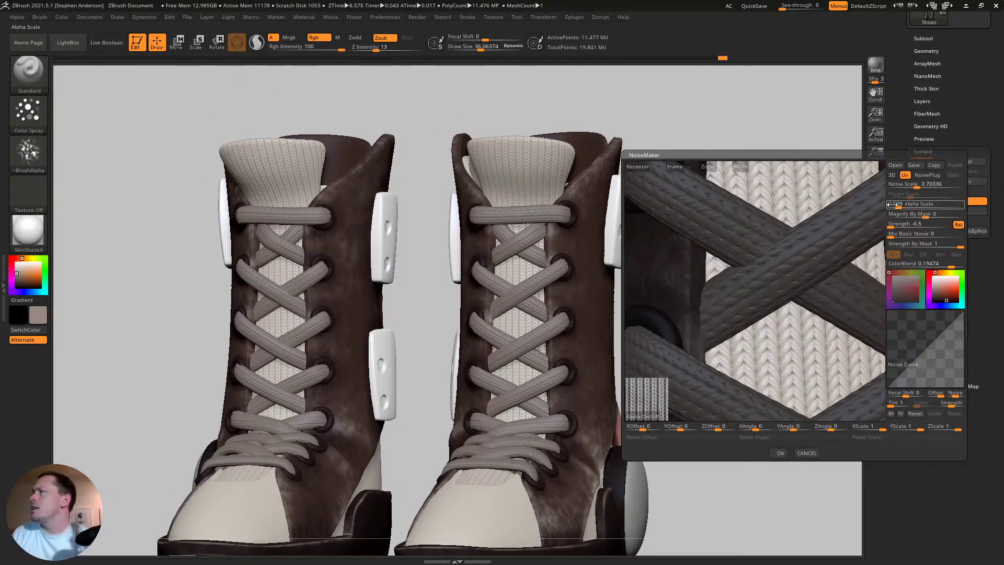
{"action": "key", "text": "ctrl"}
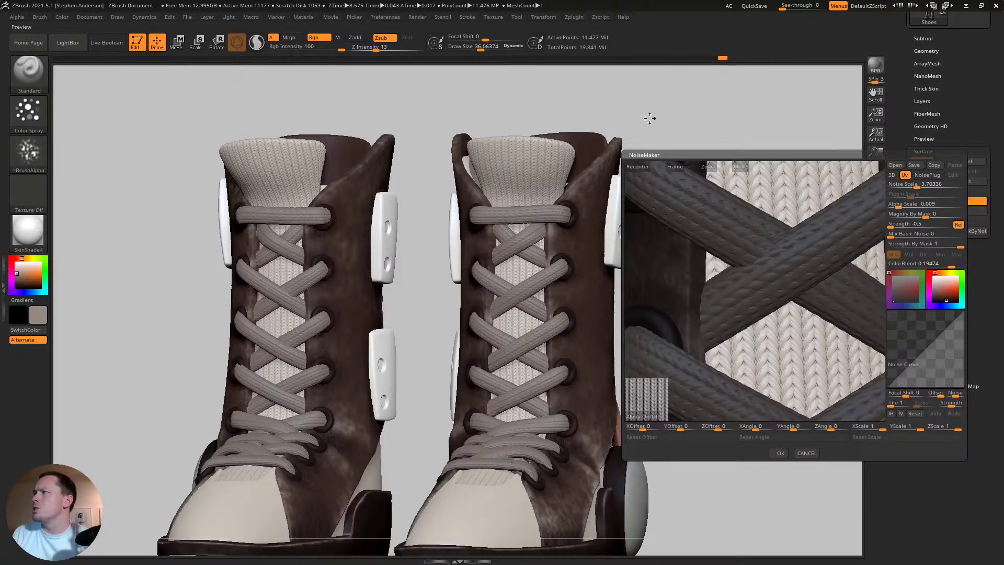
{"action": "left_click_drag", "start_coordinate": [769, 256], "coordinate": [765, 251], "text": "ctrl"}
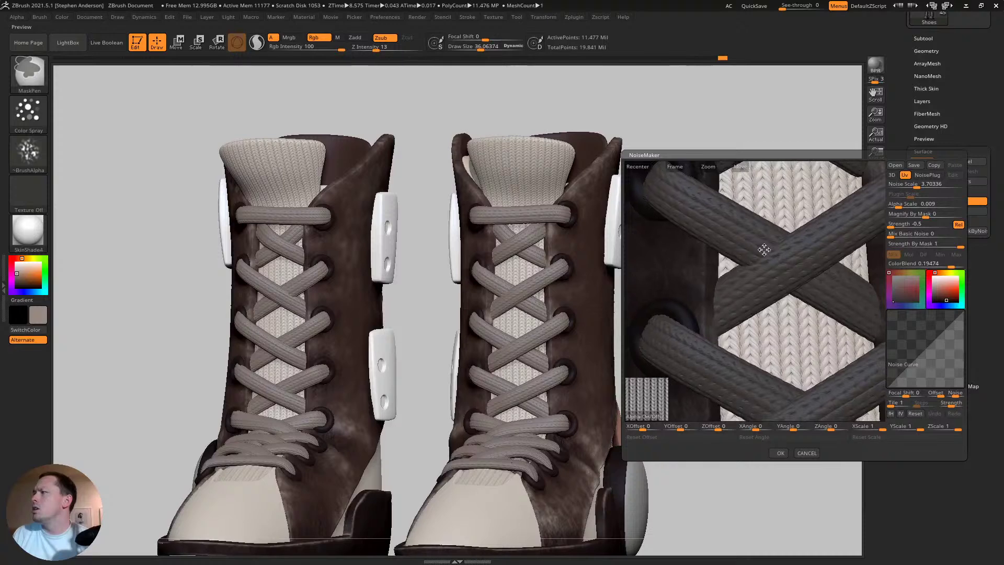
{"action": "left_click", "coordinate": [904, 215]}
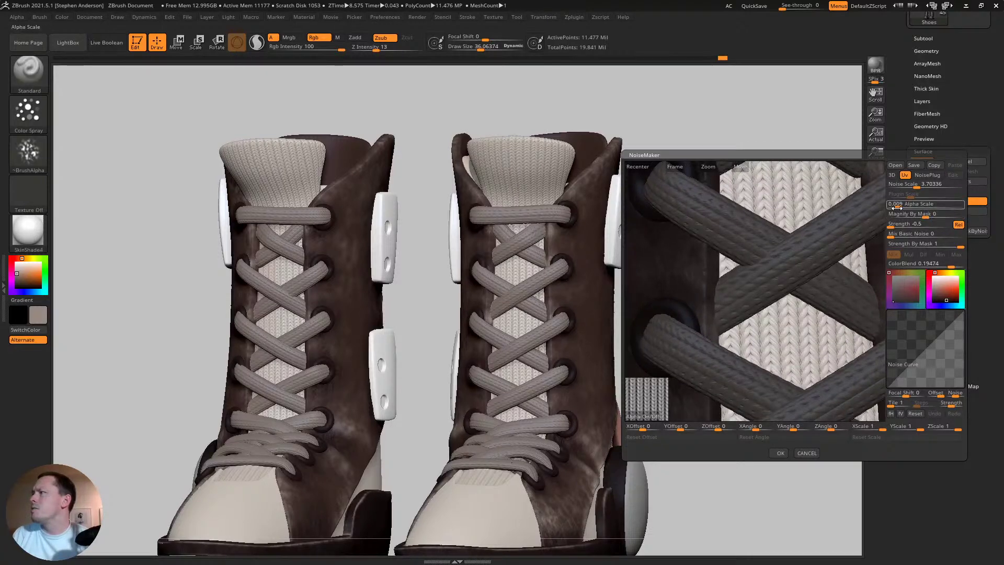
{"action": "left_click_drag", "start_coordinate": [898, 207], "coordinate": [900, 207]}
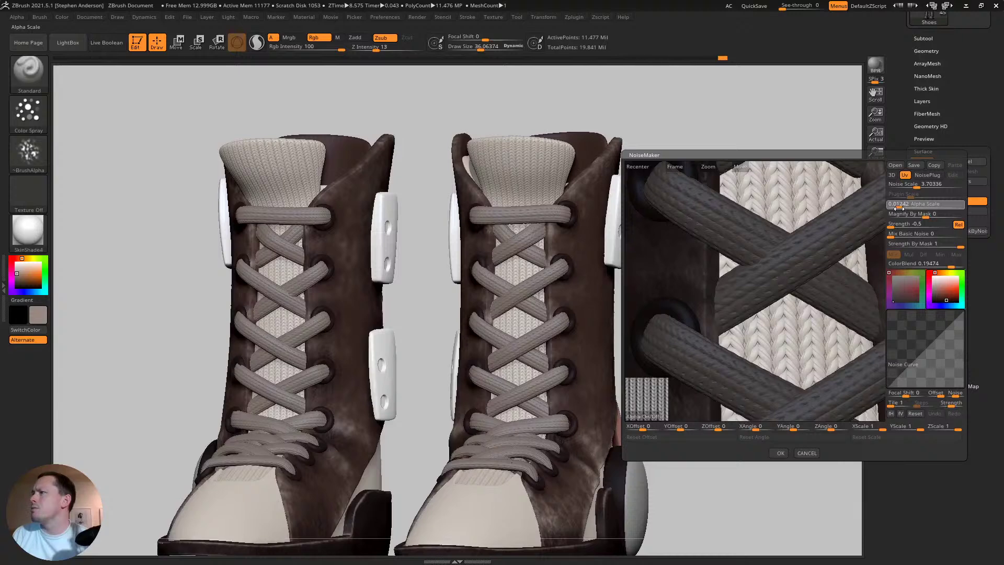
{"action": "left_click_drag", "start_coordinate": [898, 208], "coordinate": [895, 207]}
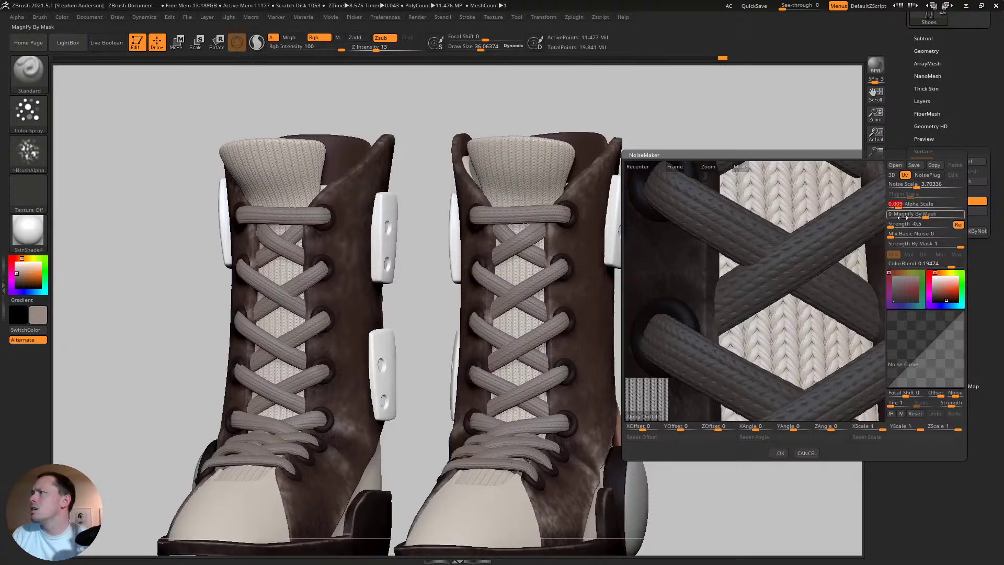
{"action": "left_click", "coordinate": [788, 451]}
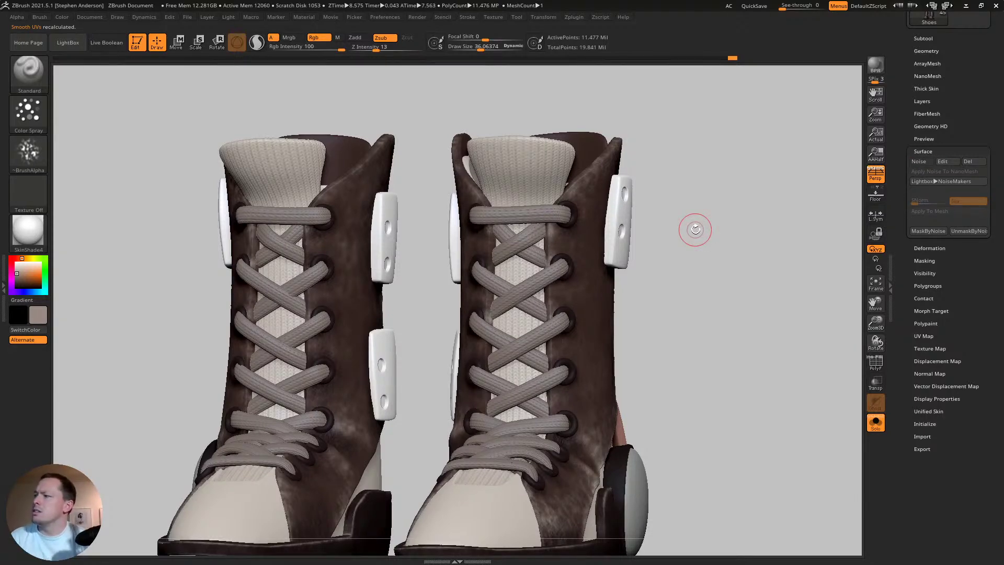
- Undo applying the knit noise to the boot tongue mesh
{"action": "left_click_drag", "start_coordinate": [672, 319], "coordinate": [696, 231], "text": "alt"}
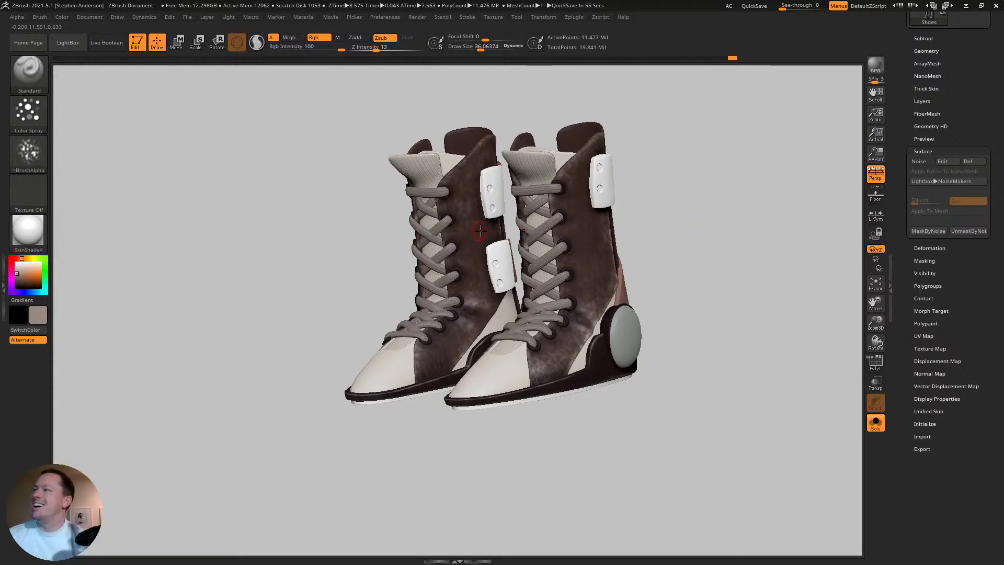
{"action": "mouse_move", "coordinate": [493, 234]}
{"action": "right_mouse_down"}
{"action": "mouse_move", "coordinate": [522, 226]}
{"action": "mouse_move", "coordinate": [501, 221]}
{"action": "right_mouse_up"}
{"action": "mouse_move", "coordinate": [573, 156]}
{"action": "right_mouse_down", "text": "ctrl"}
{"action": "mouse_move", "coordinate": [646, 220]}
{"action": "mouse_move", "coordinate": [595, 179]}
{"action": "right_mouse_up", "text": "ctrl"}
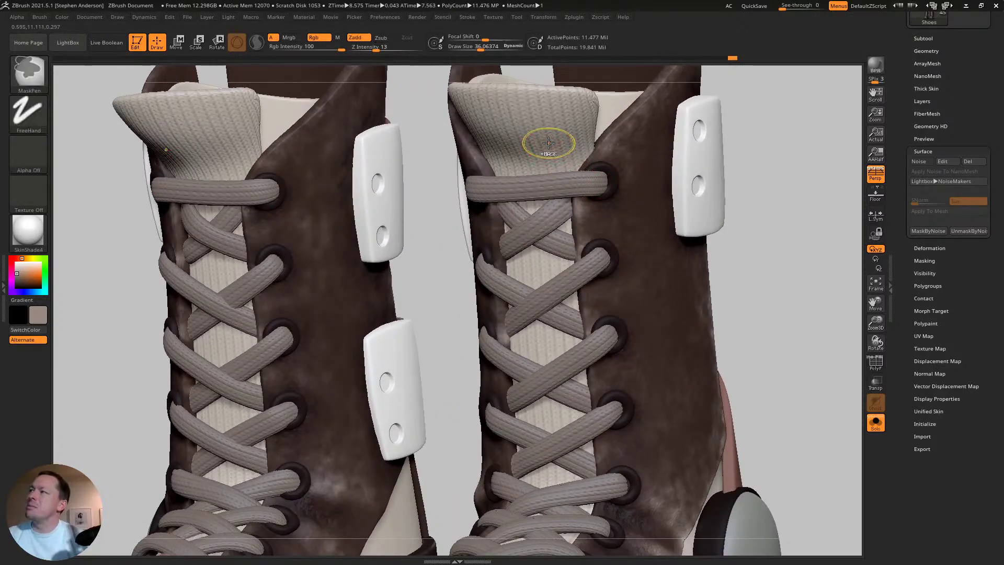
{"action": "key", "text": "ctrl+z"}
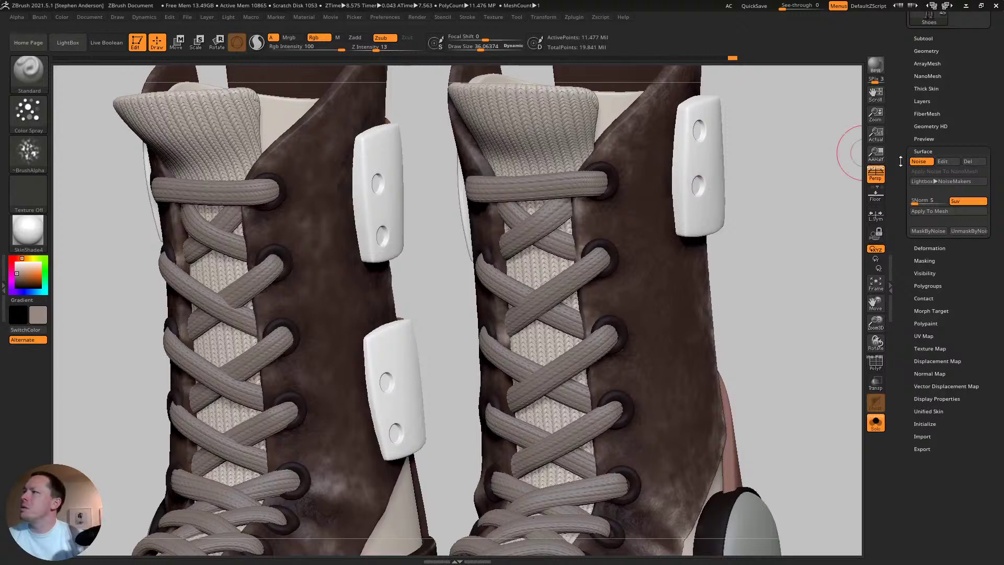
- Compare the boot tongues with the knit surface noise switched off and on again
{"action": "left_click", "coordinate": [930, 162]}
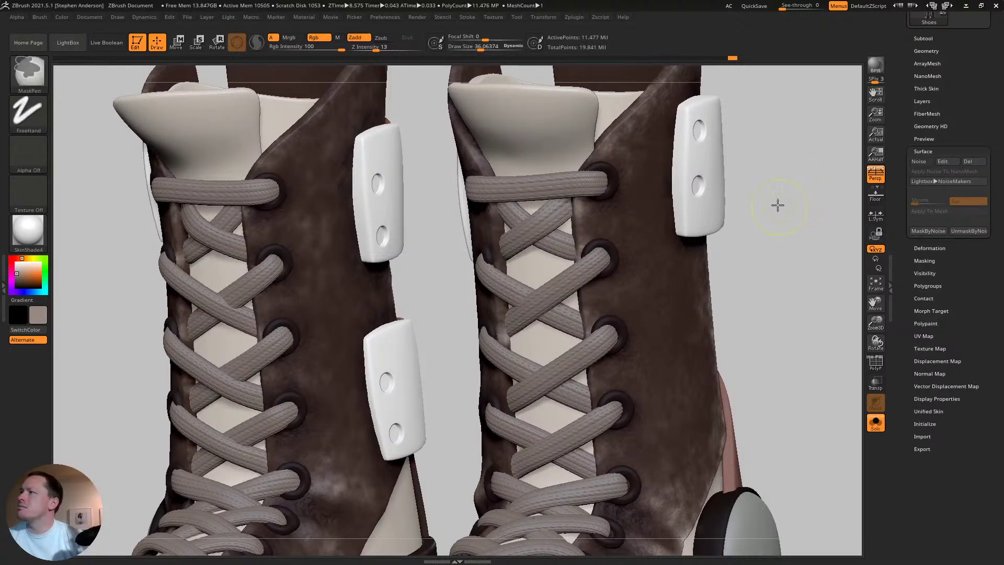
{"action": "mouse_move", "coordinate": [775, 204]}
{"action": "right_mouse_down", "text": "ctrl"}
{"action": "mouse_move", "coordinate": [766, 192]}
{"action": "mouse_move", "coordinate": [774, 202]}
{"action": "right_mouse_up", "text": "ctrl"}
{"action": "left_click", "coordinate": [930, 163]}
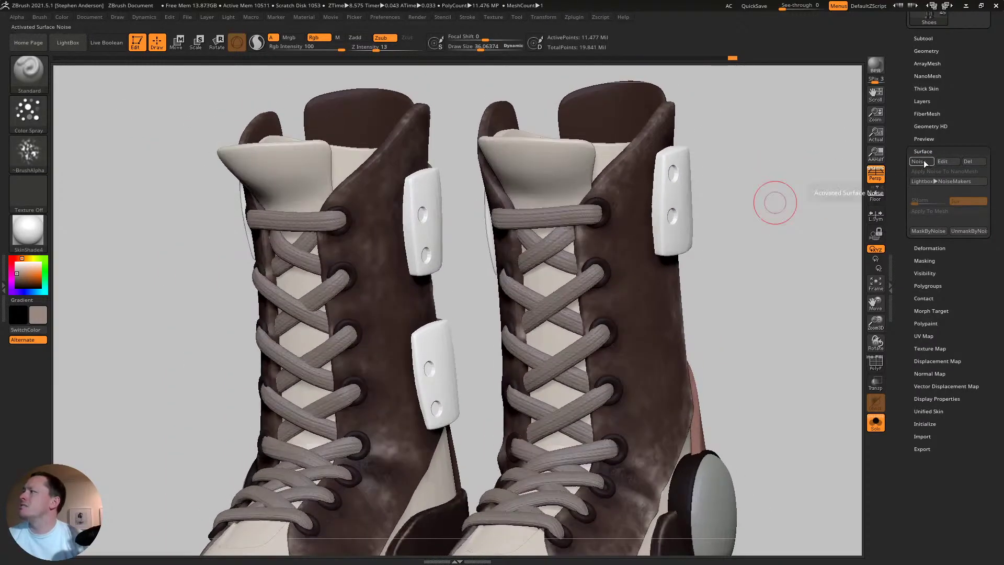
- Try replacing the tongue noise's knit alpha with the woven 11_zDepth fabric image
{"action": "left_click", "coordinate": [943, 161]}
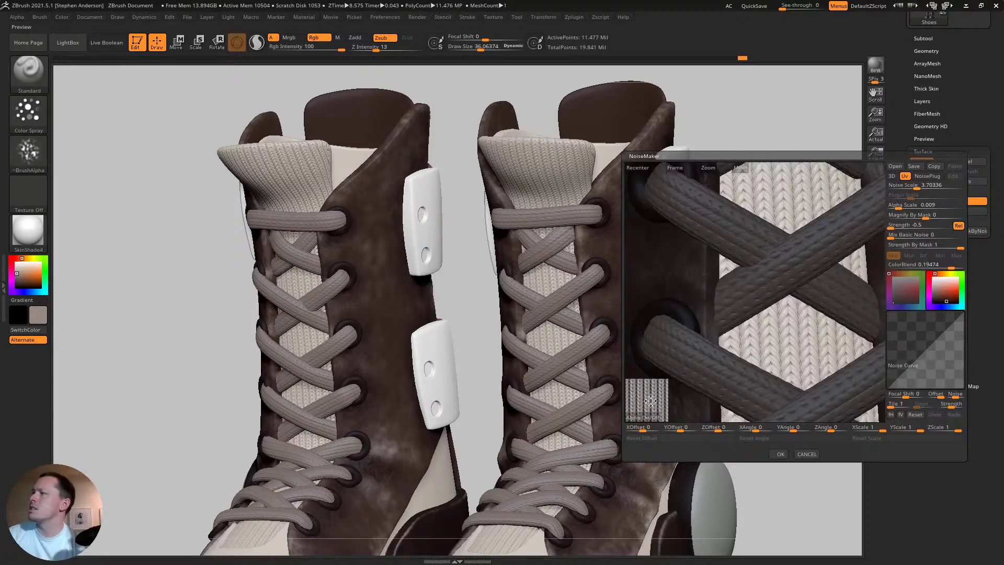
{"action": "left_click", "coordinate": [650, 417]}
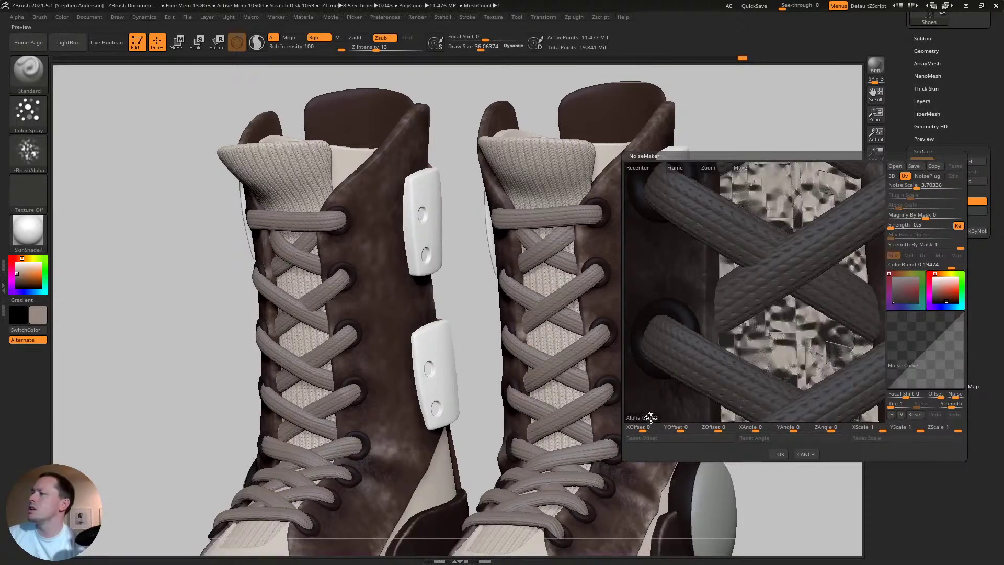
{"action": "left_click", "coordinate": [651, 418]}
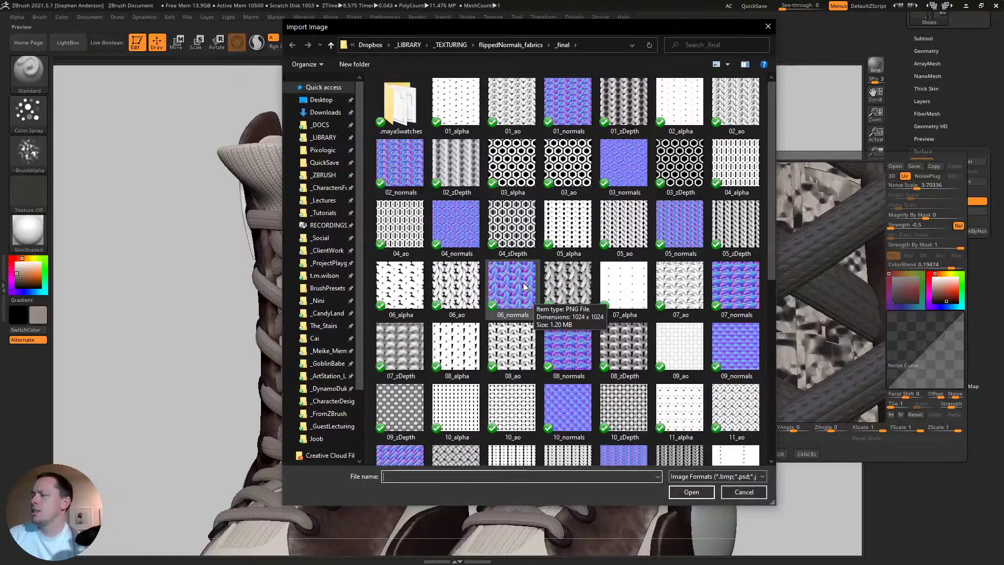
{"action": "scroll", "coordinate": [525, 286], "scroll_direction": "down", "scroll_amount": 3}
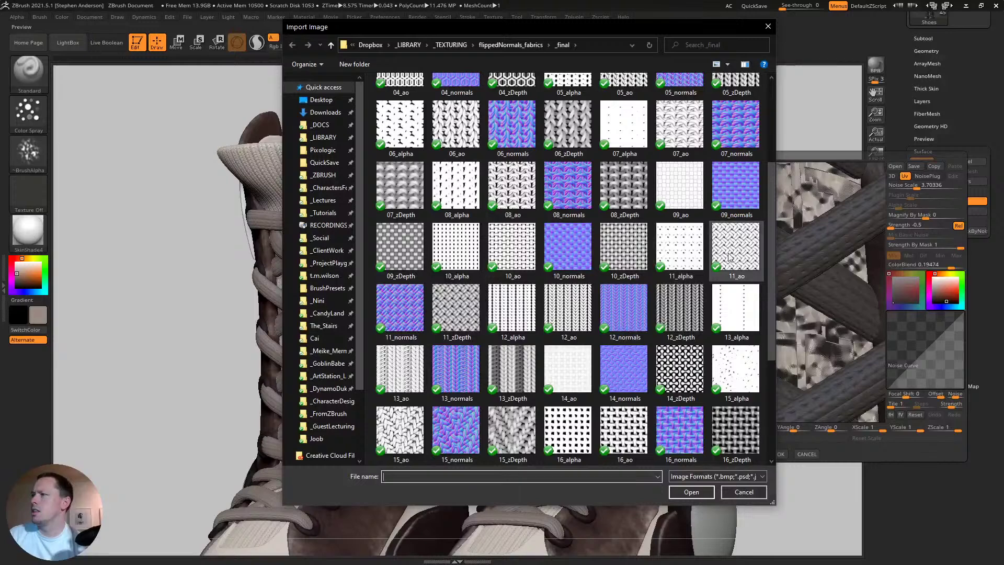
{"action": "double_click", "coordinate": [472, 319]}
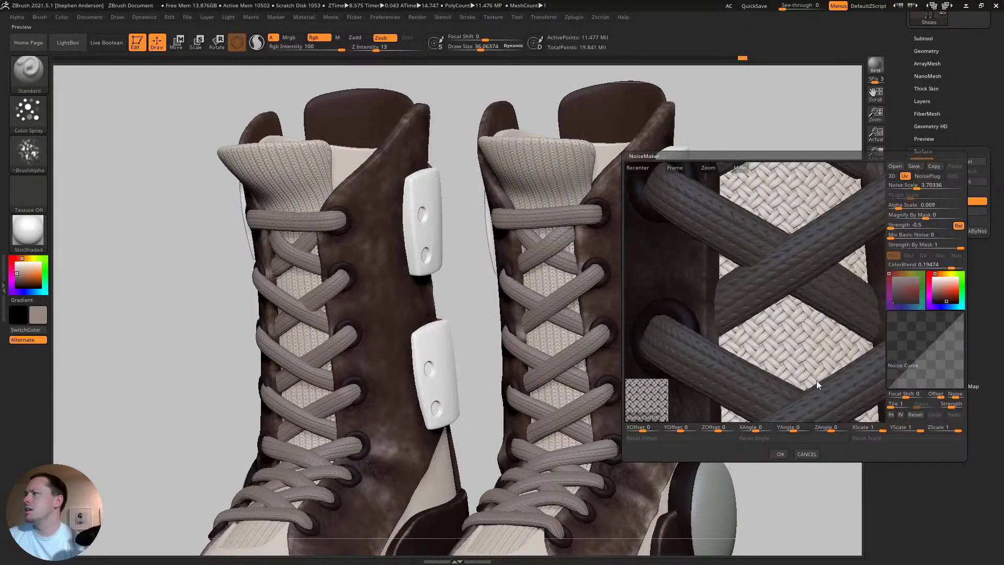
- Try X, Y and Z angles of 165, 70 and 77 on the weave, reset the angles and discard the noise edit
{"action": "left_click_drag", "start_coordinate": [831, 427], "coordinate": [772, 430]}
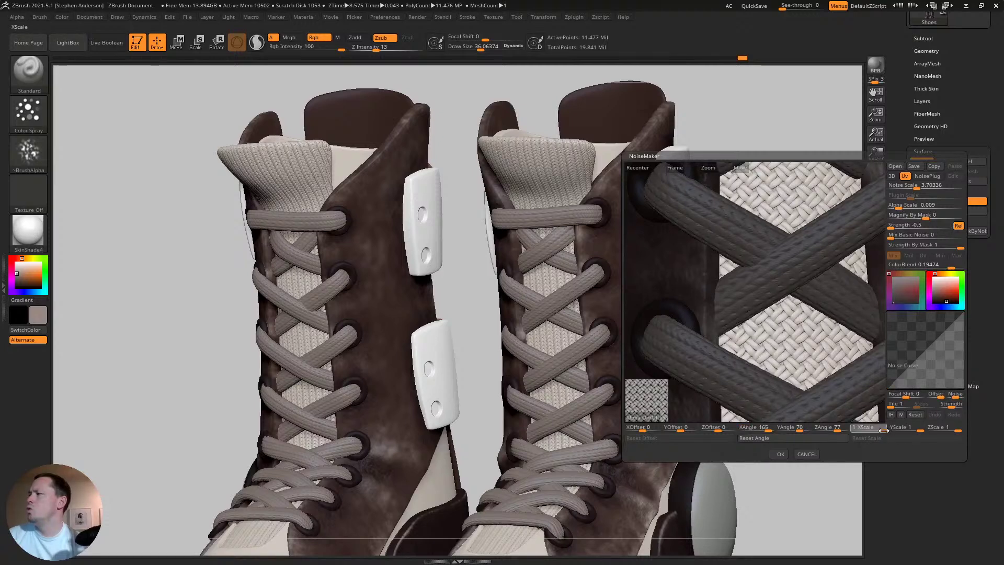
{"action": "left_click_drag", "start_coordinate": [883, 430], "coordinate": [939, 430]}
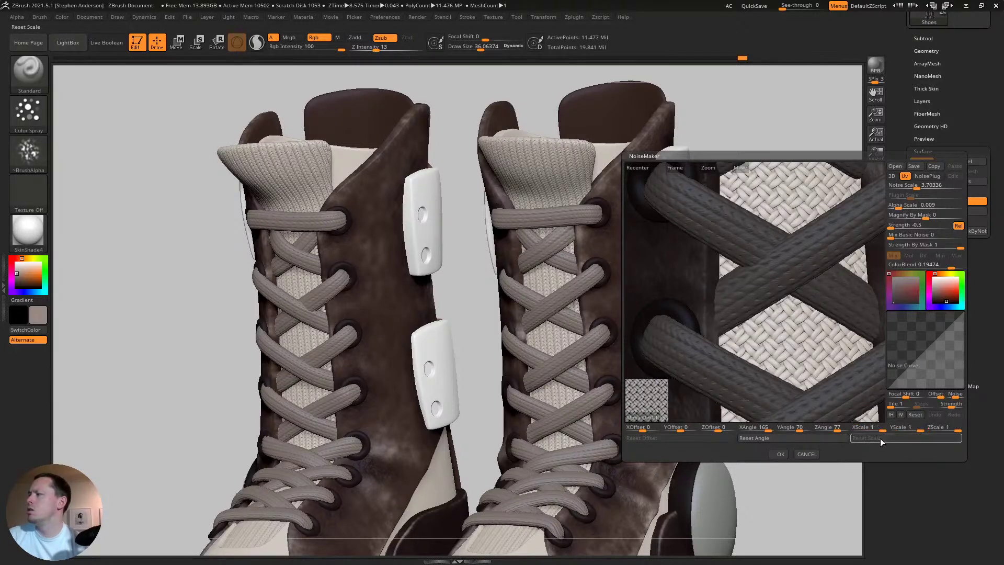
{"action": "left_click", "coordinate": [879, 439]}
{"action": "left_click", "coordinate": [804, 438]}
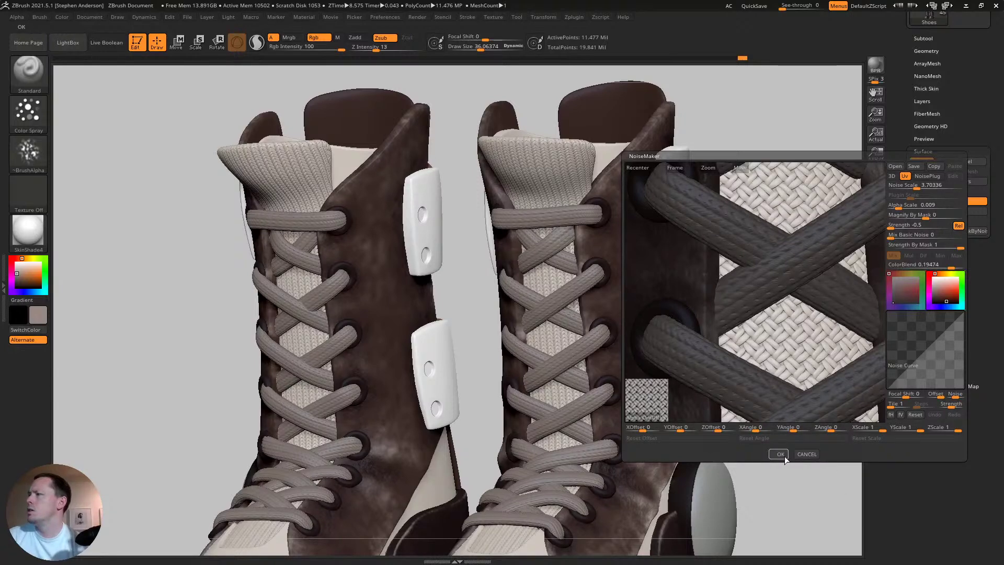
{"action": "left_click", "coordinate": [817, 455]}
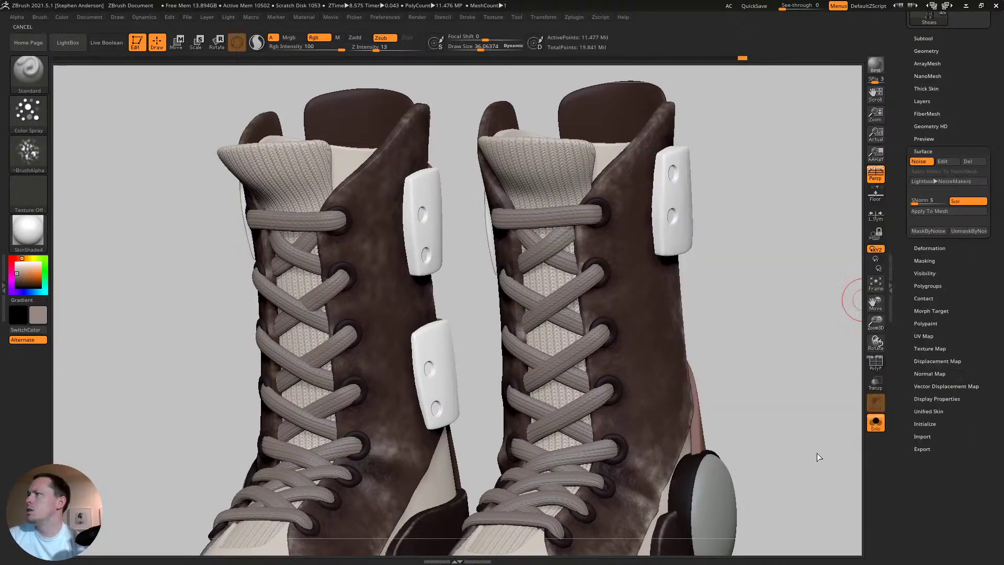
- Turn off the tongue noise's alpha, set Noise Scale to 0.17004 and Strength to about -0.1042, and accept the noise
{"action": "left_click", "coordinate": [941, 161]}
{"action": "left_click", "coordinate": [650, 417]}
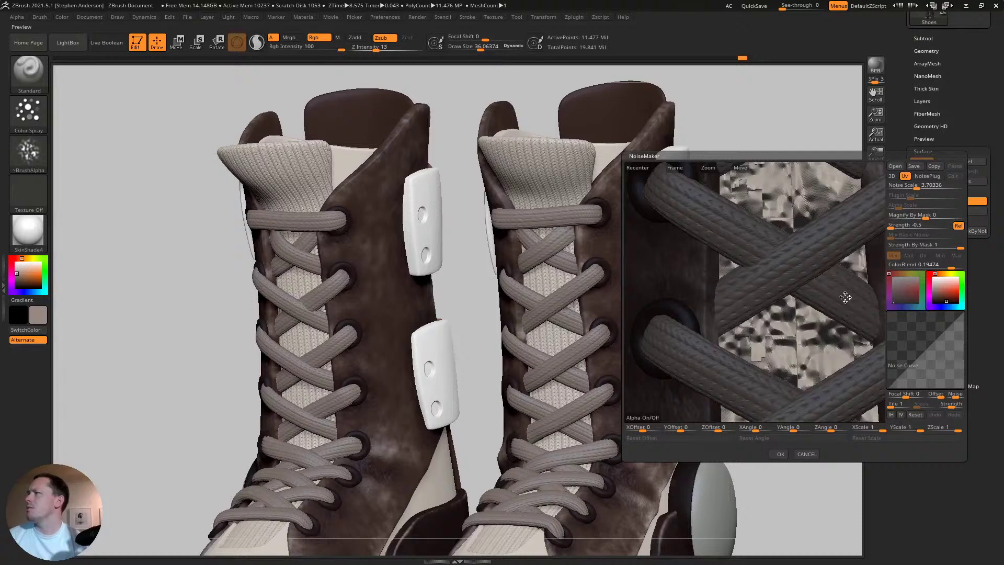
{"action": "left_click", "coordinate": [914, 187]}
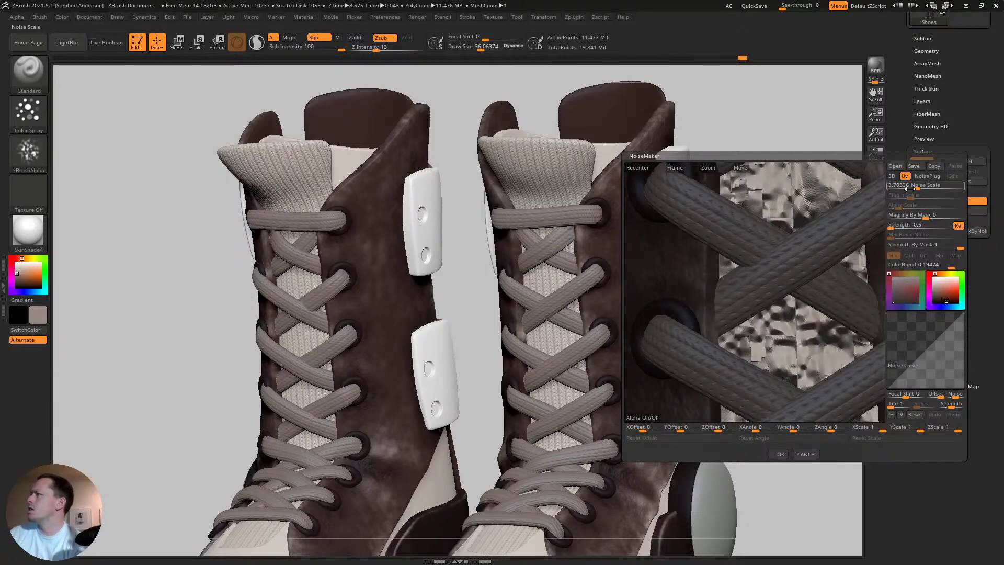
{"action": "left_click", "coordinate": [894, 226]}
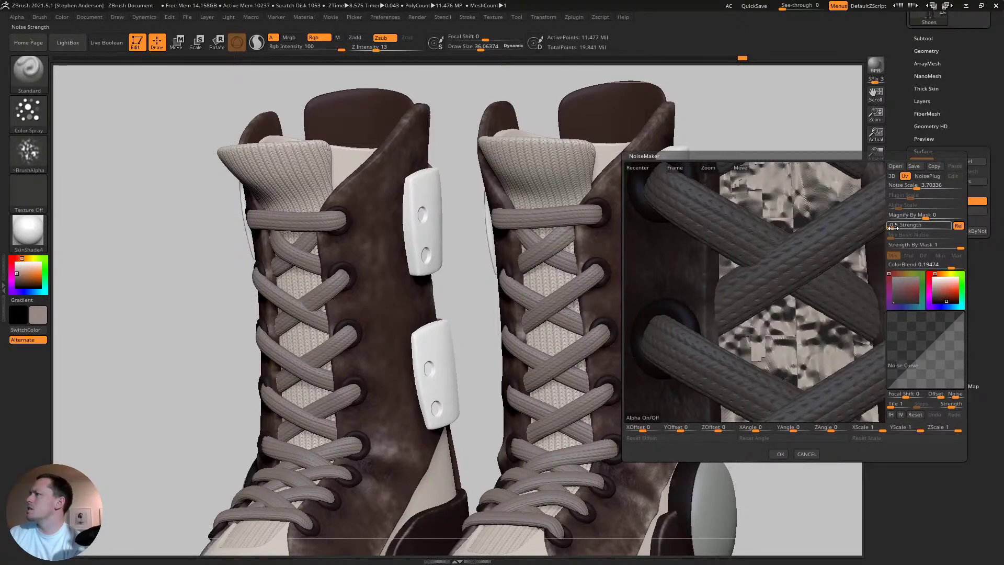
{"action": "left_click_drag", "start_coordinate": [892, 227], "coordinate": [900, 226]}
{"action": "left_click", "coordinate": [916, 186]}
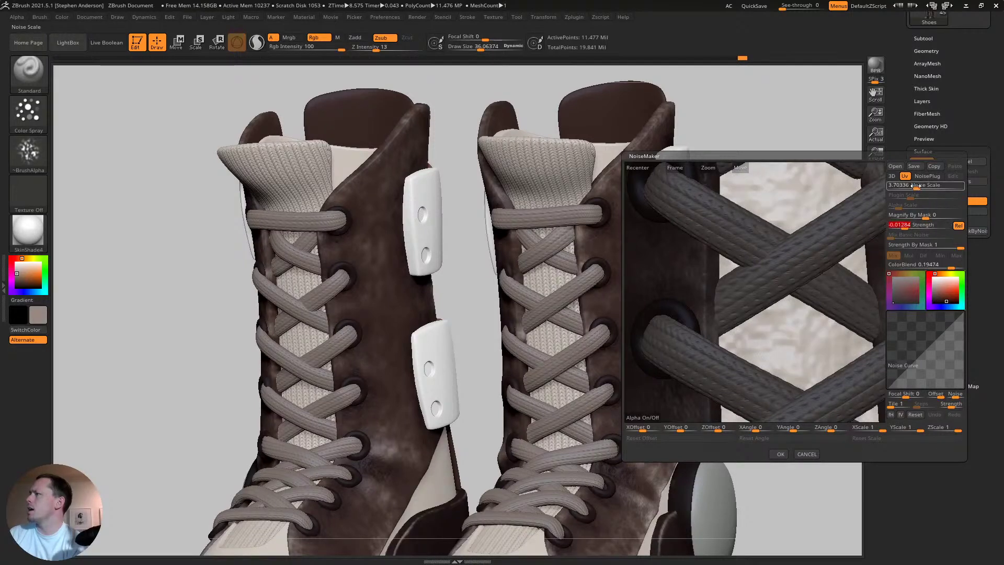
{"action": "left_click_drag", "start_coordinate": [916, 186], "coordinate": [904, 188]}
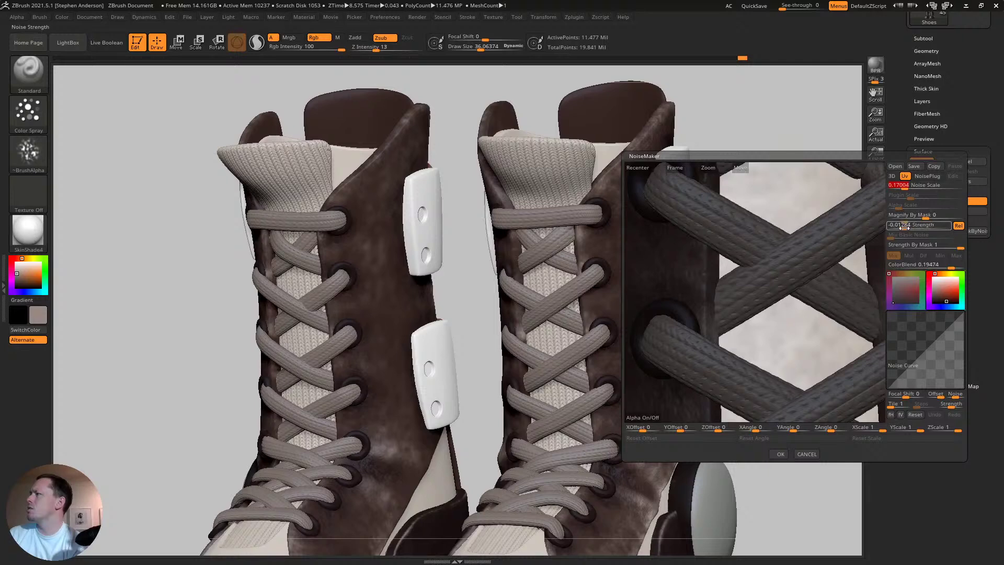
{"action": "left_click_drag", "start_coordinate": [904, 225], "coordinate": [900, 226]}
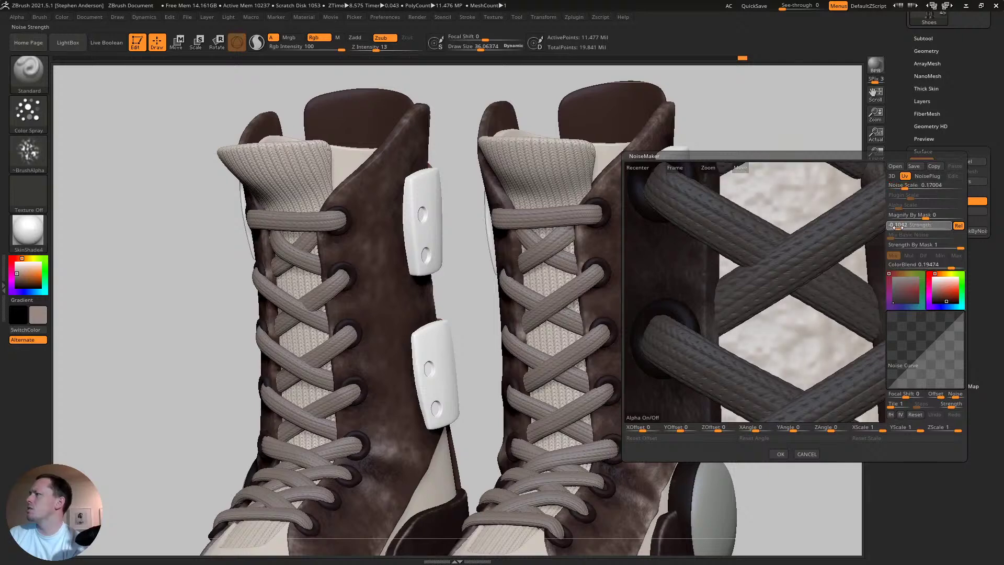
{"action": "left_click", "coordinate": [780, 454]}
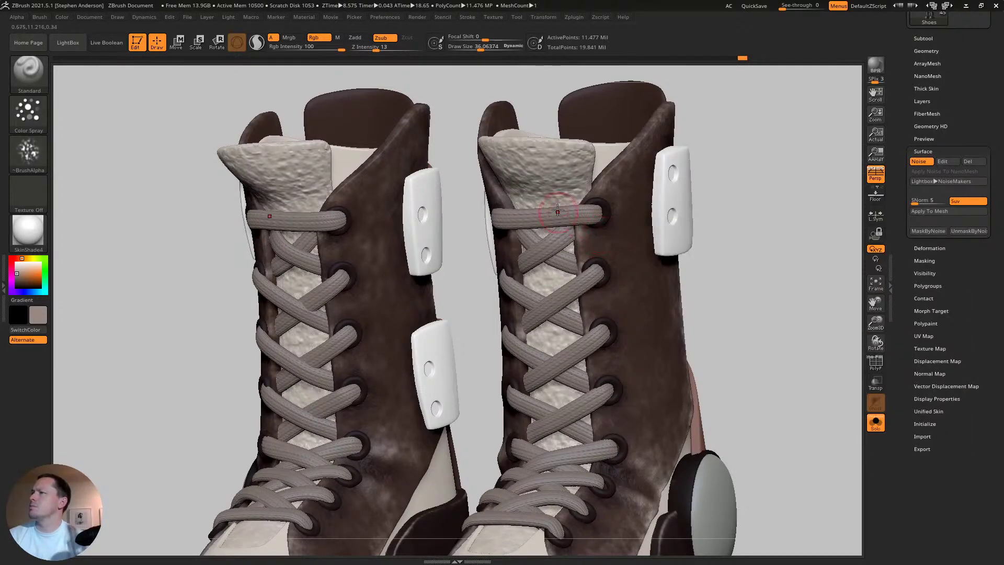
- Hide the mask shading on the boots
{"action": "left_click_drag", "start_coordinate": [732, 235], "coordinate": [693, 295]}
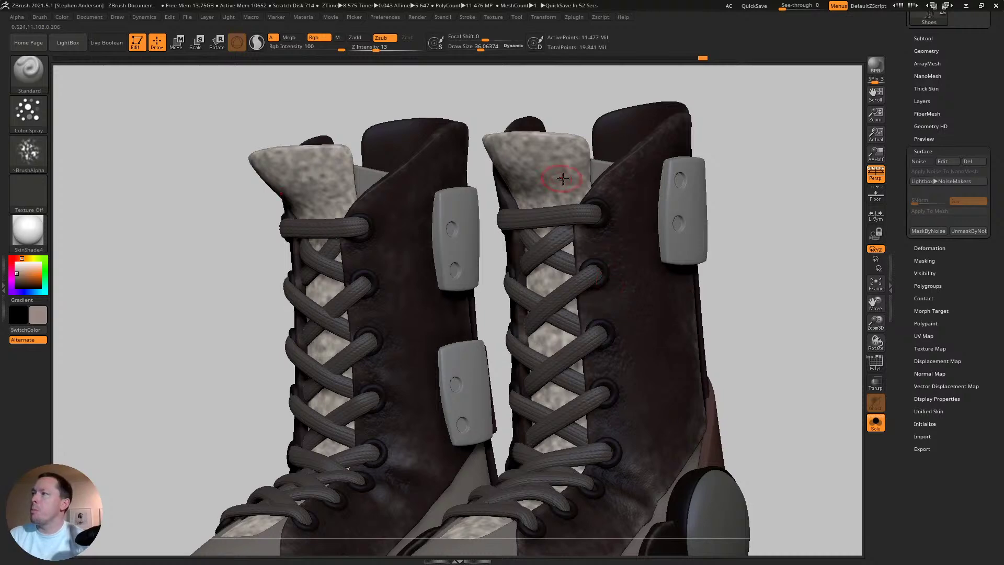
{"action": "right_click_drag", "start_coordinate": [564, 177], "coordinate": [630, 182]}
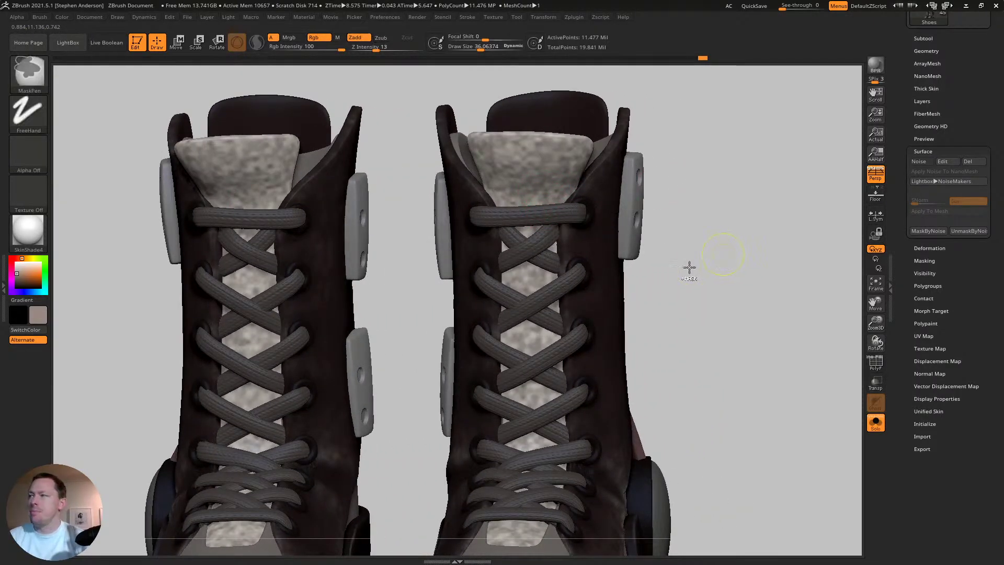
{"action": "key", "text": "ctrl+z"}
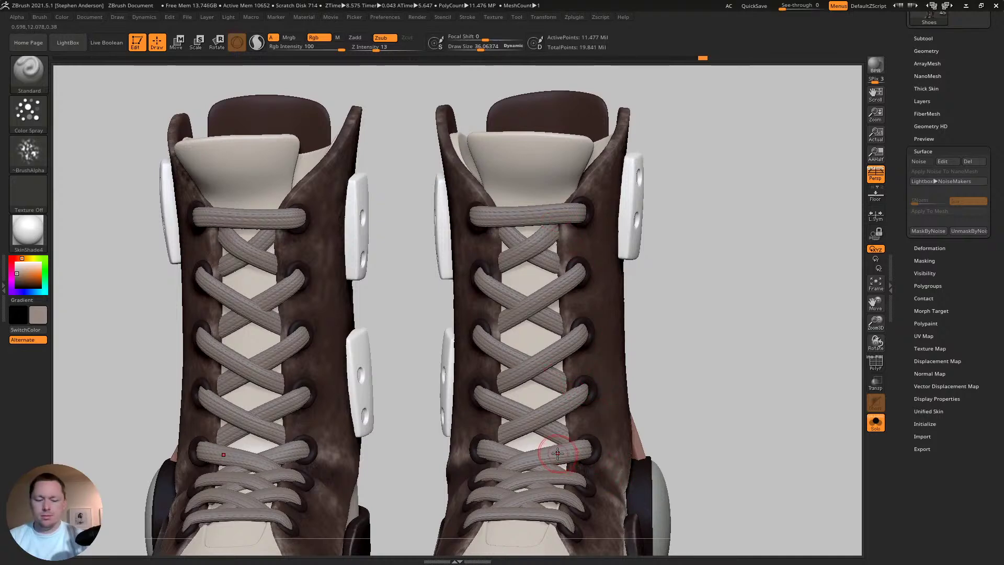
- Spray grey mottling onto the upper tongues around the top laces, using a draw size of about 23.7
{"action": "scroll", "coordinate": [520, 224], "scroll_direction": "up", "scroll_amount": 3}
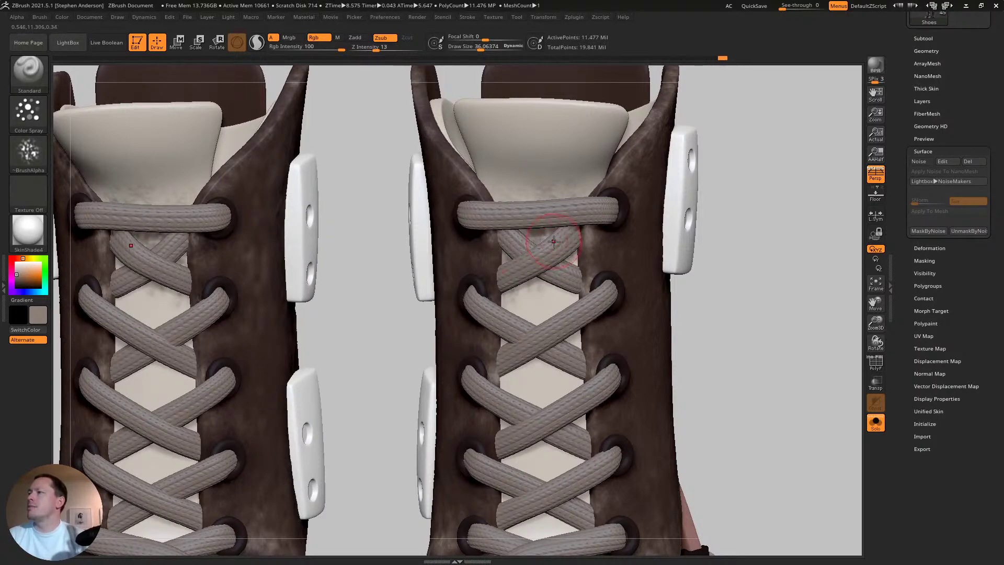
{"action": "key", "text": "s"}
{"action": "left_click_drag", "start_coordinate": [554, 241], "coordinate": [549, 244]}
{"action": "mouse_move", "coordinate": [515, 291]}
{"action": "left_mouse_down"}
{"action": "mouse_move", "coordinate": [572, 257]}
{"action": "mouse_move", "coordinate": [592, 296]}
{"action": "left_mouse_up"}
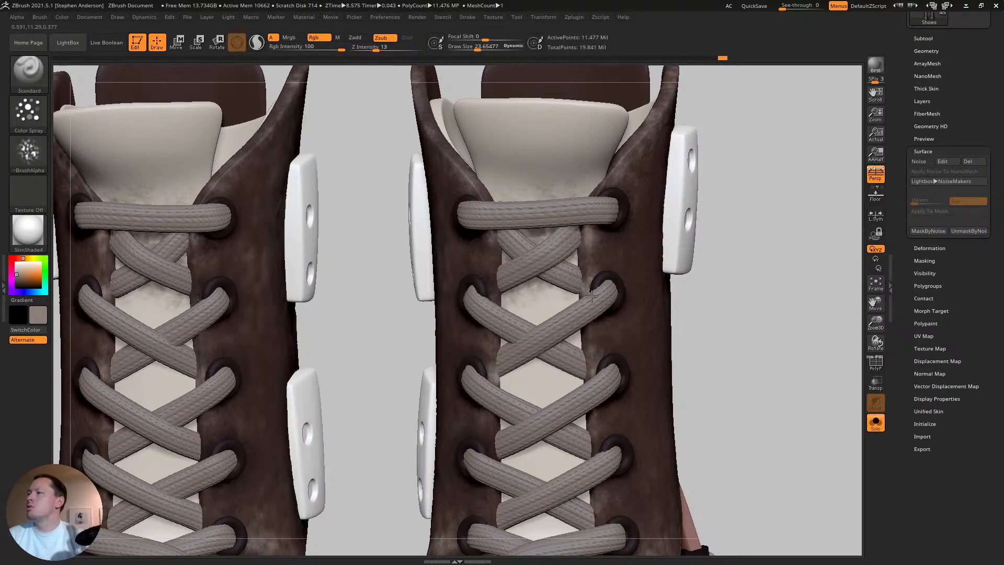
{"action": "mouse_move", "coordinate": [509, 254]}
{"action": "left_mouse_down"}
{"action": "mouse_move", "coordinate": [534, 315]}
{"action": "mouse_move", "coordinate": [551, 324]}
{"action": "mouse_move", "coordinate": [528, 331]}
{"action": "mouse_move", "coordinate": [574, 341]}
{"action": "mouse_move", "coordinate": [518, 343]}
{"action": "mouse_move", "coordinate": [520, 334]}
{"action": "left_mouse_up"}
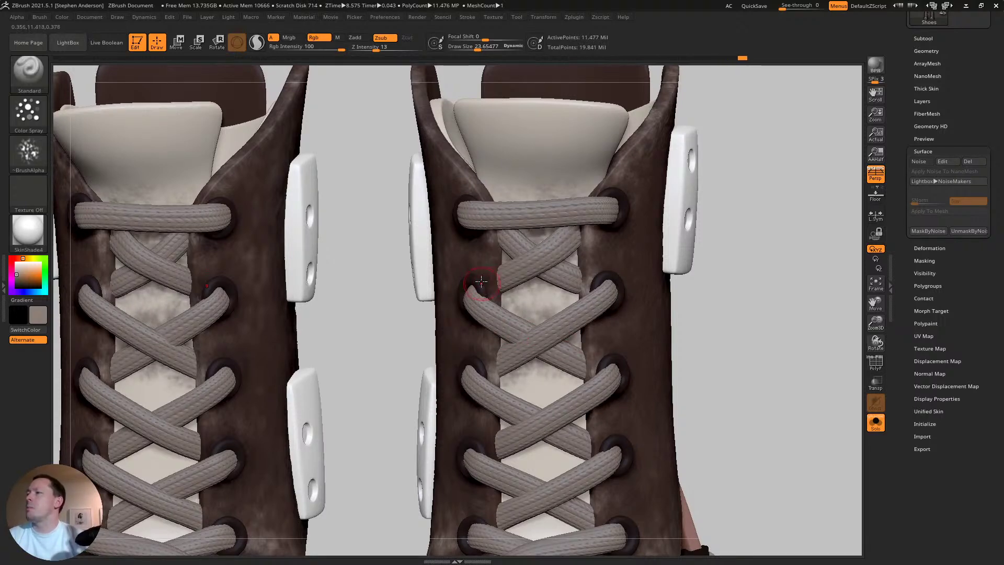
{"action": "mouse_move", "coordinate": [468, 203]}
{"action": "left_mouse_down"}
{"action": "mouse_move", "coordinate": [489, 188]}
{"action": "mouse_move", "coordinate": [510, 239]}
{"action": "left_mouse_up"}
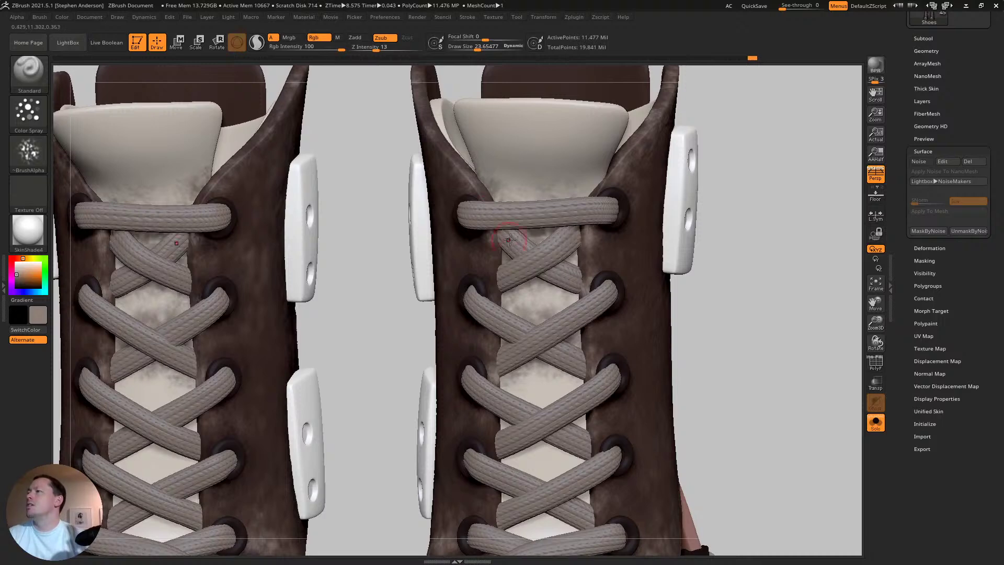
{"action": "mouse_move", "coordinate": [605, 190]}
{"action": "left_mouse_down"}
{"action": "mouse_move", "coordinate": [587, 221]}
{"action": "mouse_move", "coordinate": [539, 193]}
{"action": "mouse_move", "coordinate": [550, 194]}
{"action": "left_mouse_up"}
- Continue the grey mottling down the tongues between the middle laces and over the instep
{"action": "right_click_drag", "start_coordinate": [583, 406], "coordinate": [579, 305], "text": "alt"}
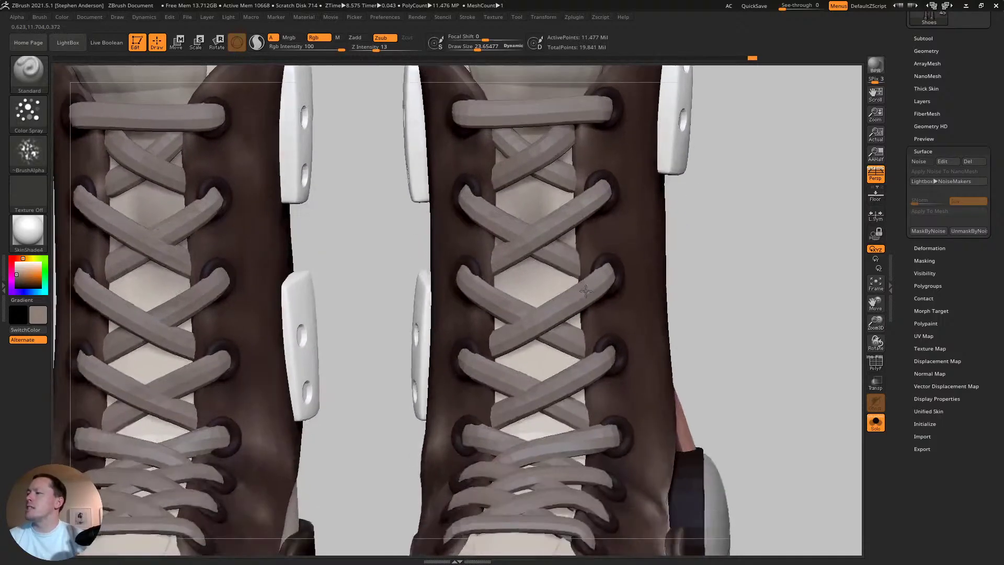
{"action": "mouse_move", "coordinate": [514, 303]}
{"action": "left_mouse_down"}
{"action": "mouse_move", "coordinate": [545, 322]}
{"action": "mouse_move", "coordinate": [531, 298]}
{"action": "mouse_move", "coordinate": [543, 320]}
{"action": "mouse_move", "coordinate": [573, 321]}
{"action": "mouse_move", "coordinate": [563, 345]}
{"action": "mouse_move", "coordinate": [552, 328]}
{"action": "mouse_move", "coordinate": [586, 357]}
{"action": "left_mouse_up"}
{"action": "mouse_move", "coordinate": [549, 373]}
{"action": "left_mouse_down"}
{"action": "mouse_move", "coordinate": [515, 424]}
{"action": "mouse_move", "coordinate": [487, 424]}
{"action": "mouse_move", "coordinate": [556, 424]}
{"action": "mouse_move", "coordinate": [579, 398]}
{"action": "mouse_move", "coordinate": [465, 359]}
{"action": "mouse_move", "coordinate": [518, 364]}
{"action": "mouse_move", "coordinate": [477, 359]}
{"action": "mouse_move", "coordinate": [500, 358]}
{"action": "mouse_move", "coordinate": [497, 400]}
{"action": "mouse_move", "coordinate": [531, 398]}
{"action": "left_mouse_up"}
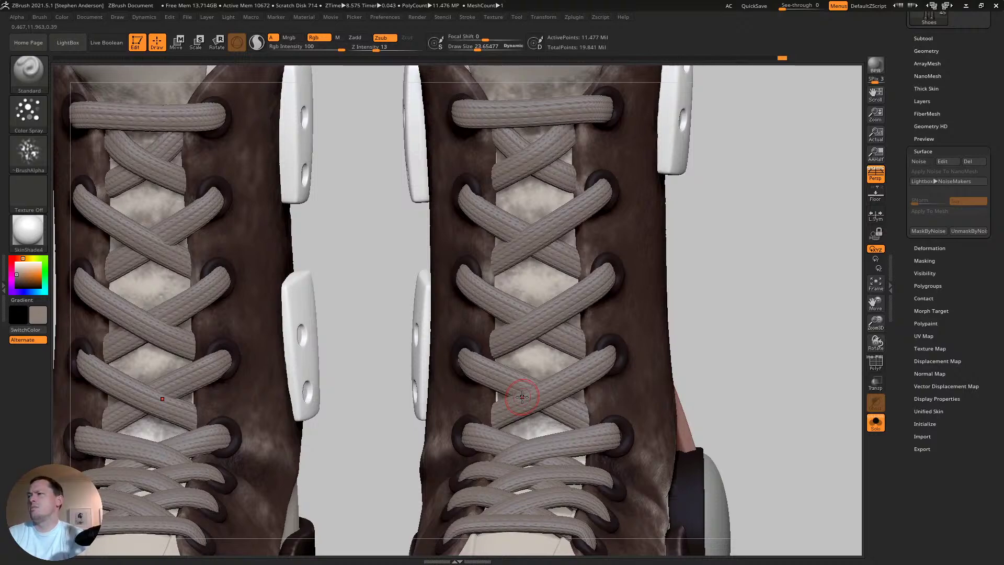
{"action": "mouse_move", "coordinate": [552, 468]}
{"action": "right_mouse_down"}
{"action": "mouse_move", "coordinate": [473, 338]}
{"action": "mouse_move", "coordinate": [501, 364]}
{"action": "right_mouse_up"}
{"action": "mouse_move", "coordinate": [500, 364]}
{"action": "left_mouse_down"}
{"action": "mouse_move", "coordinate": [549, 392]}
{"action": "mouse_move", "coordinate": [575, 390]}
{"action": "left_mouse_up"}
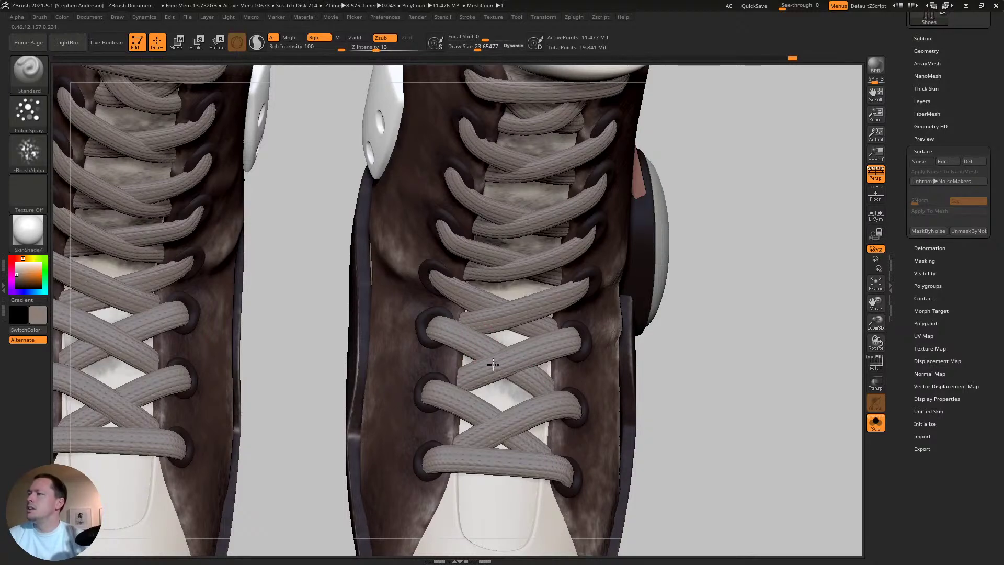
- Spray grey mottling onto the tongue ends just below the lowest laces
{"action": "right_click_drag", "start_coordinate": [559, 345], "coordinate": [523, 293]}
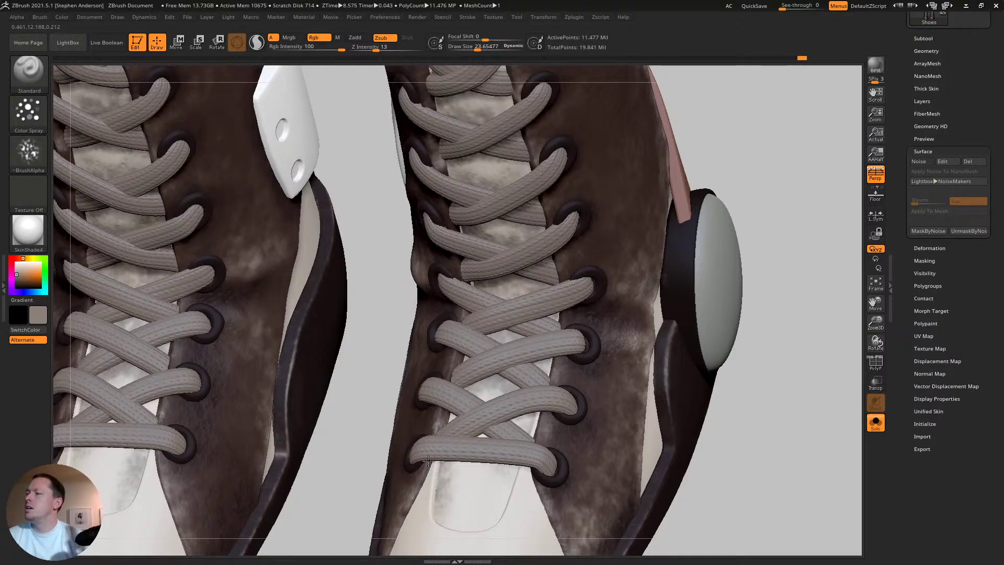
{"action": "right_click_drag", "start_coordinate": [455, 482], "coordinate": [475, 395]}
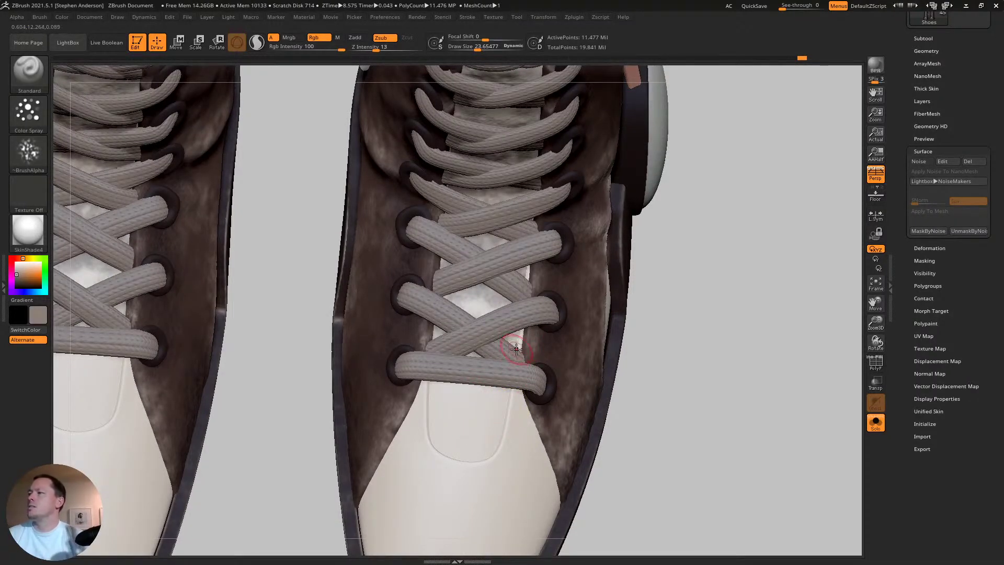
{"action": "mouse_move", "coordinate": [510, 372]}
{"action": "left_mouse_down"}
{"action": "mouse_move", "coordinate": [461, 389]}
{"action": "mouse_move", "coordinate": [406, 370]}
{"action": "left_mouse_up"}
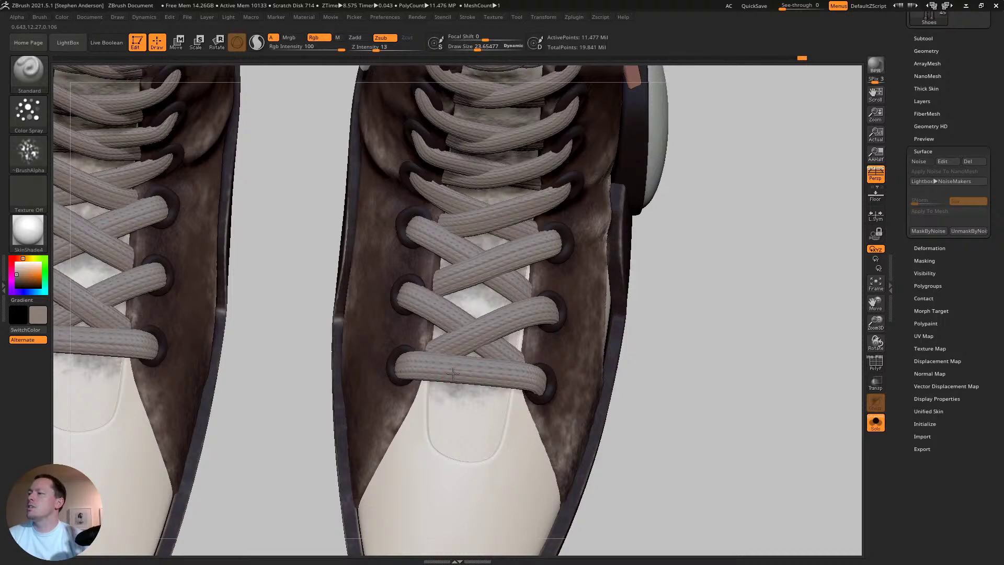
- Reduce the draw size to about 10.6 and spray grey mottling along the rounded edges of the lower tongue ends
{"action": "key", "text": "s"}
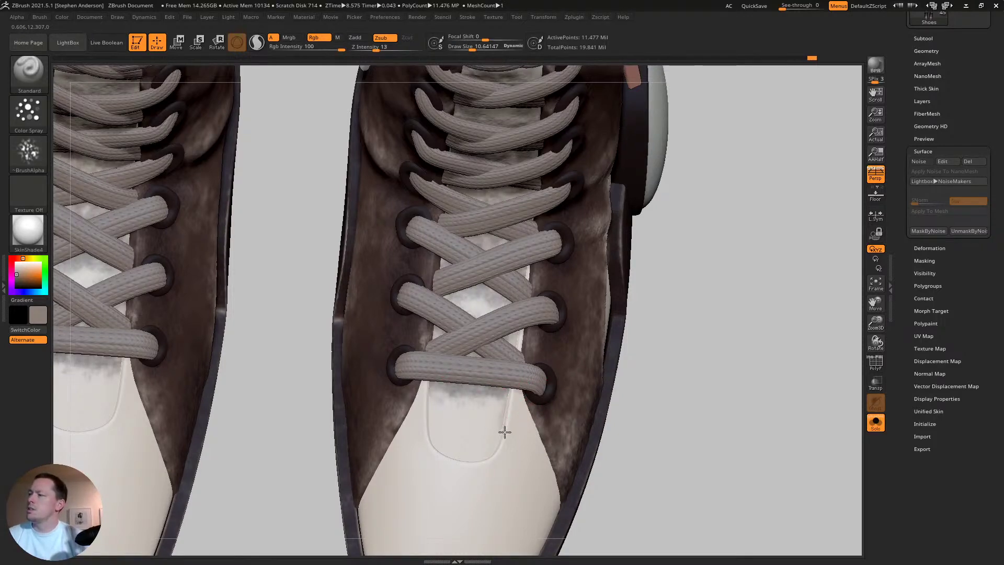
{"action": "mouse_move", "coordinate": [505, 432]}
{"action": "left_mouse_down"}
{"action": "mouse_move", "coordinate": [488, 455]}
{"action": "mouse_move", "coordinate": [442, 458]}
{"action": "mouse_move", "coordinate": [417, 421]}
{"action": "mouse_move", "coordinate": [421, 377]}
{"action": "left_mouse_up"}
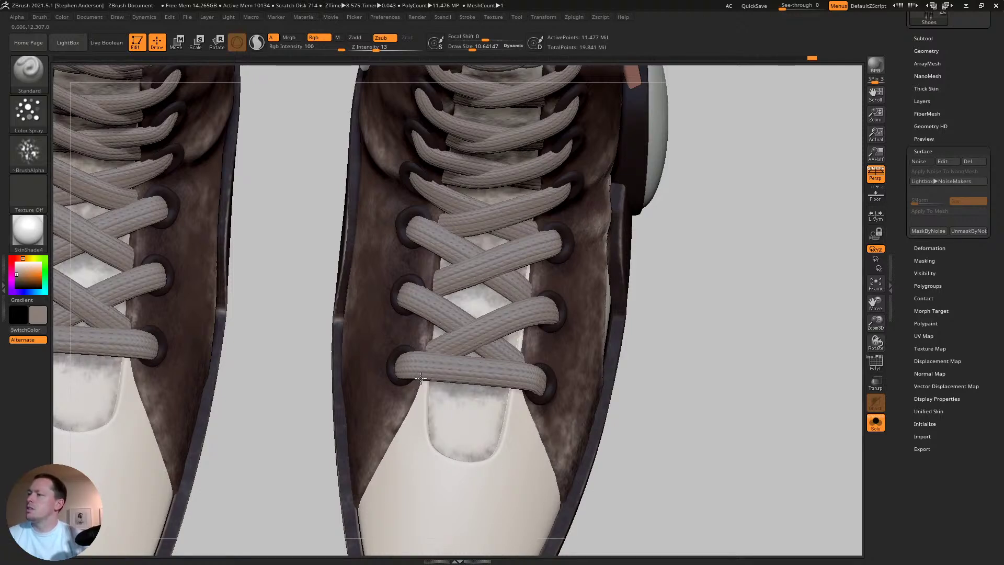
- Try spraying broad grey mottling onto the lower tongue ends with a draw size of about 89
{"action": "mouse_move", "coordinate": [474, 429]}
{"action": "right_mouse_down"}
{"action": "mouse_move", "coordinate": [477, 368]}
{"action": "mouse_move", "coordinate": [519, 379]}
{"action": "mouse_move", "coordinate": [446, 323]}
{"action": "mouse_move", "coordinate": [440, 300]}
{"action": "mouse_move", "coordinate": [515, 413]}
{"action": "right_mouse_up"}
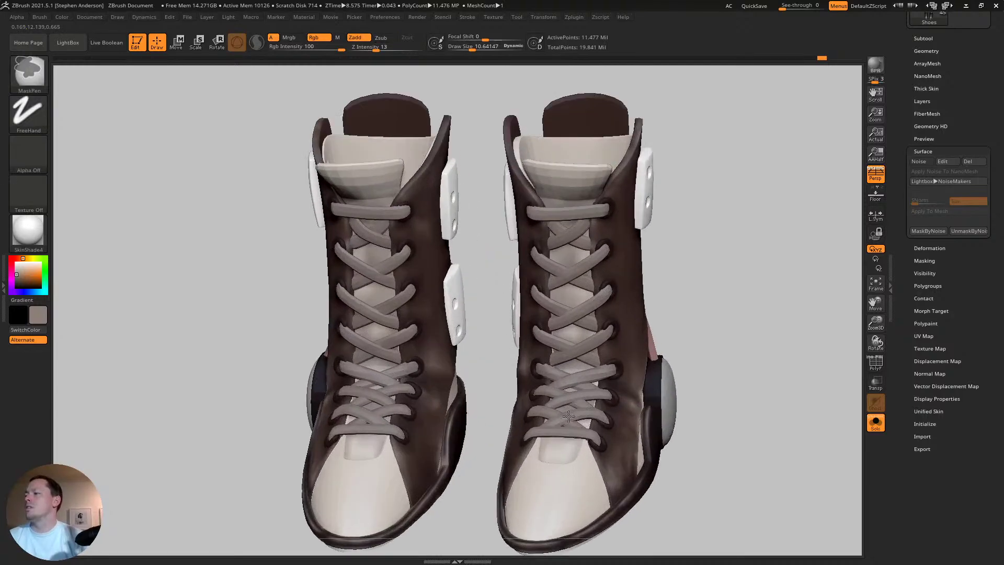
{"action": "key", "text": "s"}
{"action": "left_click_drag", "start_coordinate": [562, 450], "coordinate": [589, 450]}
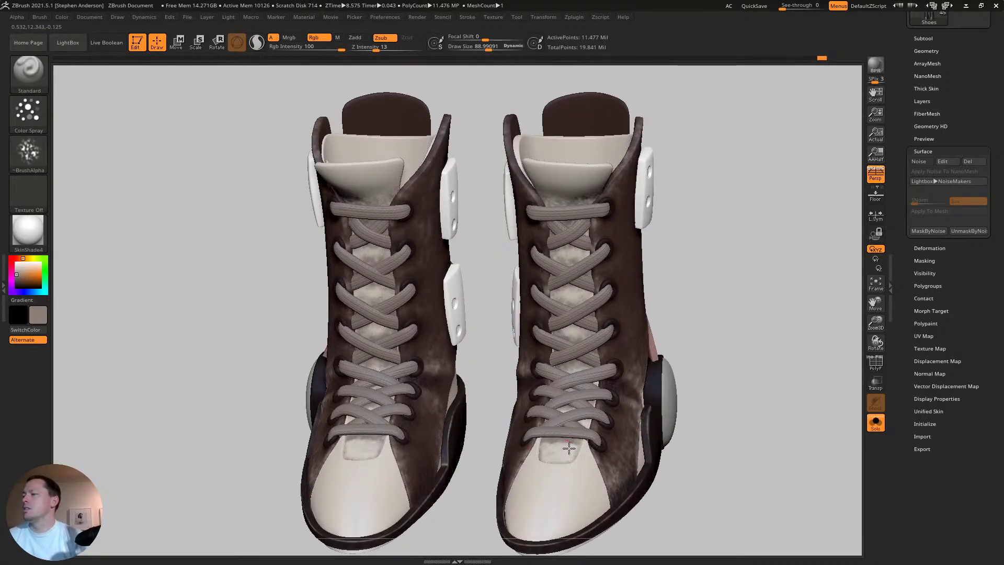
{"action": "mouse_move", "coordinate": [558, 511]}
{"action": "right_mouse_down"}
{"action": "mouse_move", "coordinate": [597, 482]}
{"action": "mouse_move", "coordinate": [527, 466]}
{"action": "mouse_move", "coordinate": [675, 548]}
{"action": "right_mouse_up"}
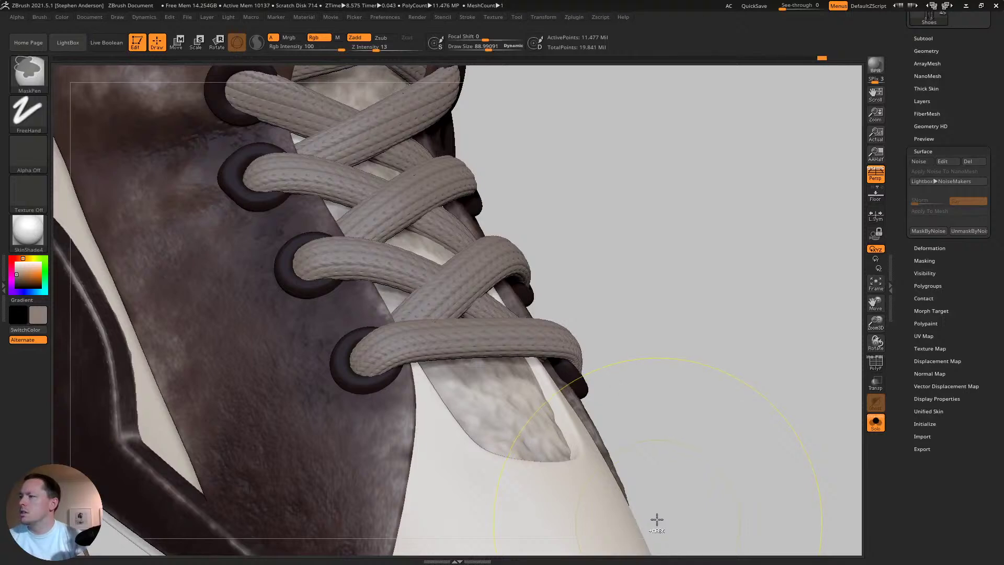
{"action": "left_click_drag", "start_coordinate": [659, 520], "coordinate": [652, 365], "text": "ctrl+alt"}
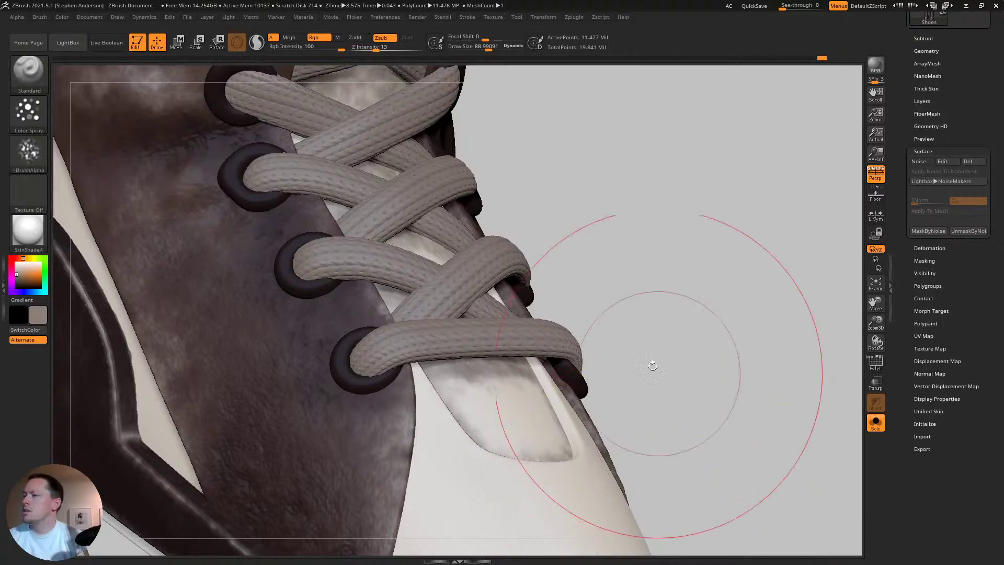
- Set the Z intensity to 5 and the draw size to about 41.2, and spray grey mottling onto the lower tongue ends
{"action": "left_click", "coordinate": [370, 48]}
{"action": "key", "text": "Return"}
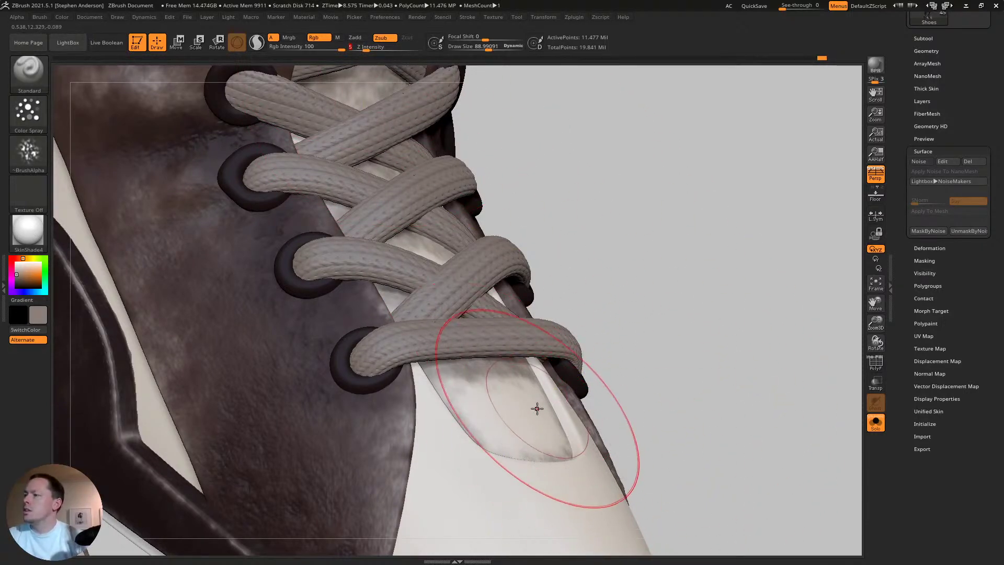
{"action": "key", "text": "s"}
{"action": "mouse_move", "coordinate": [533, 410]}
{"action": "left_mouse_down"}
{"action": "mouse_move", "coordinate": [477, 421]}
{"action": "mouse_move", "coordinate": [439, 382]}
{"action": "mouse_move", "coordinate": [526, 359]}
{"action": "mouse_move", "coordinate": [463, 382]}
{"action": "mouse_move", "coordinate": [502, 389]}
{"action": "mouse_move", "coordinate": [553, 451]}
{"action": "left_mouse_up"}
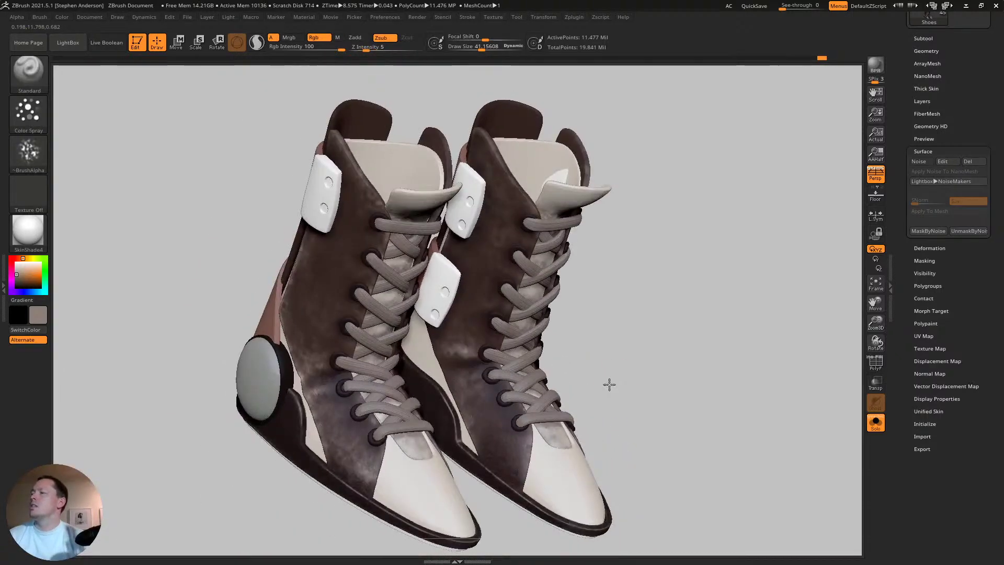
- Spray grey mottling over the front, sides and upper faces of the flared tongue tops above the highest laces
{"action": "left_click_drag", "start_coordinate": [608, 383], "coordinate": [705, 362]}
{"action": "left_click_drag", "start_coordinate": [515, 213], "coordinate": [518, 323], "text": "alt"}
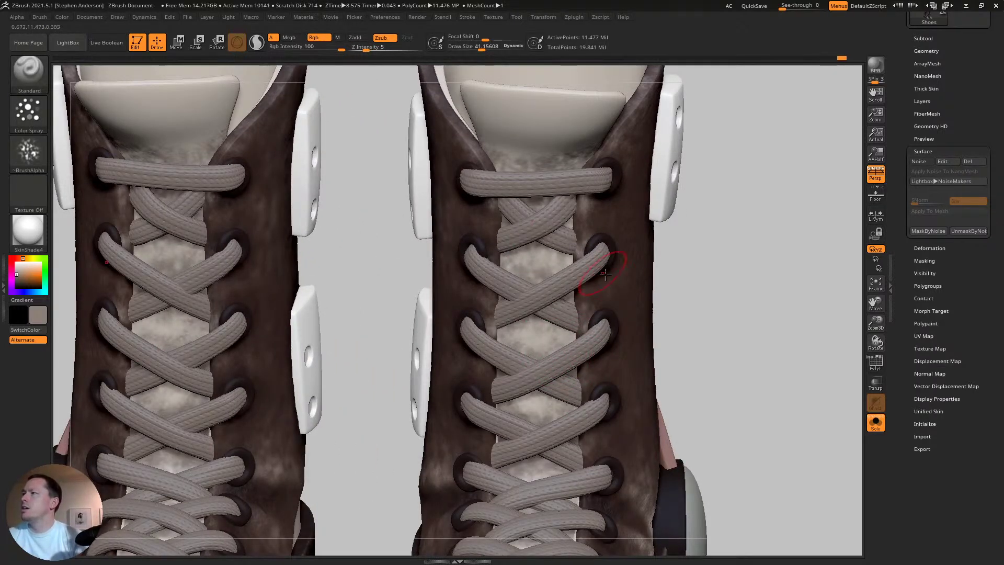
{"action": "left_click_drag", "start_coordinate": [516, 162], "coordinate": [488, 131]}
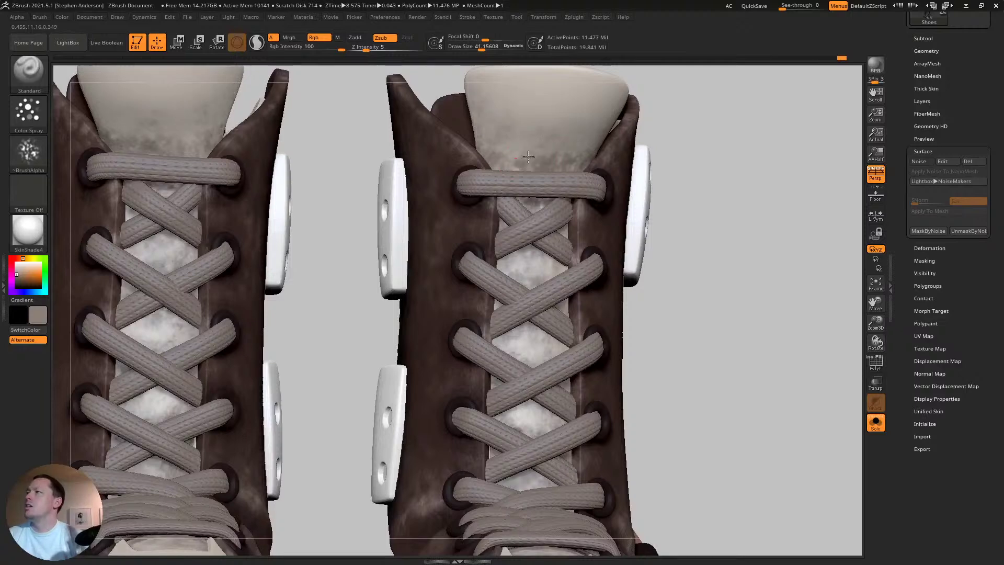
{"action": "left_click_drag", "start_coordinate": [572, 112], "coordinate": [494, 178], "text": "alt"}
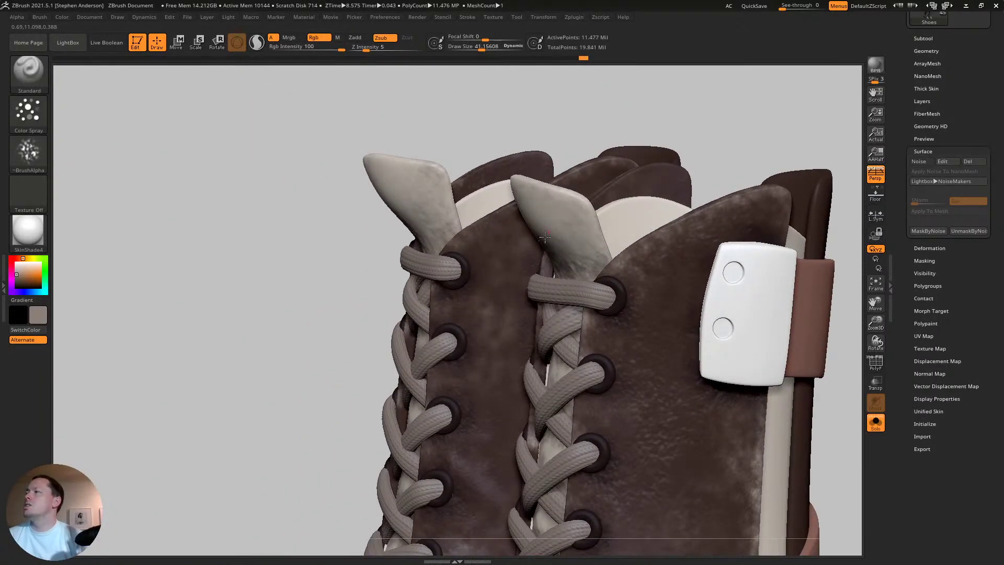
{"action": "left_click_drag", "start_coordinate": [545, 236], "coordinate": [596, 208]}
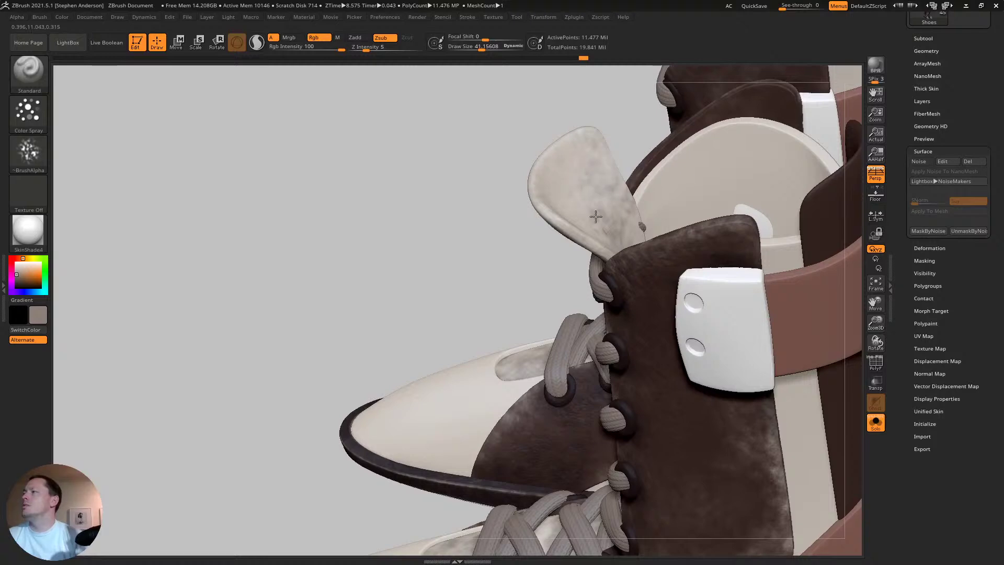
{"action": "right_click_drag", "start_coordinate": [596, 216], "coordinate": [538, 217]}
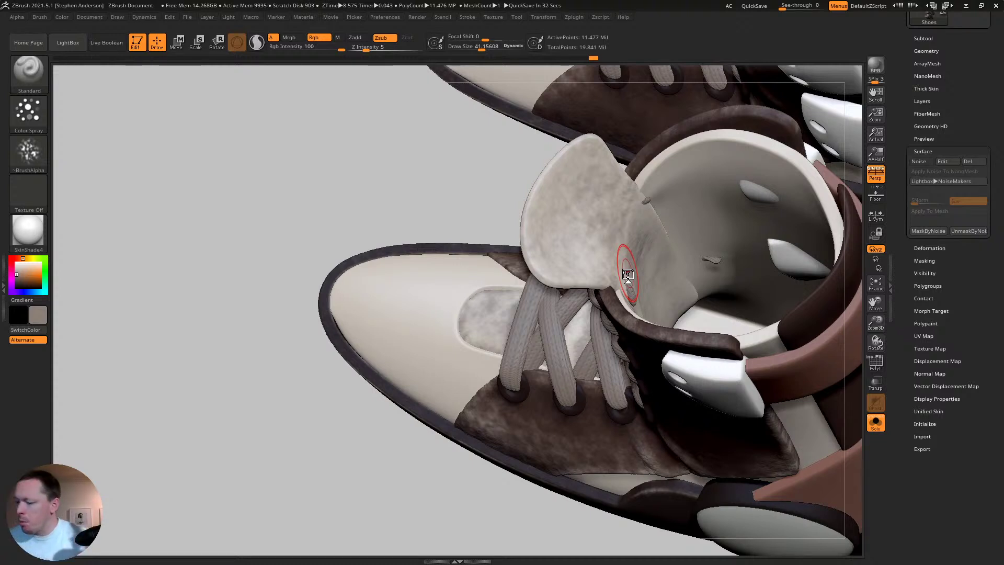
- Reduce the draw size to about 17.4 and mask everything except the boots' cream toe caps and side panels
{"action": "right_click_drag", "start_coordinate": [453, 356], "coordinate": [371, 386]}
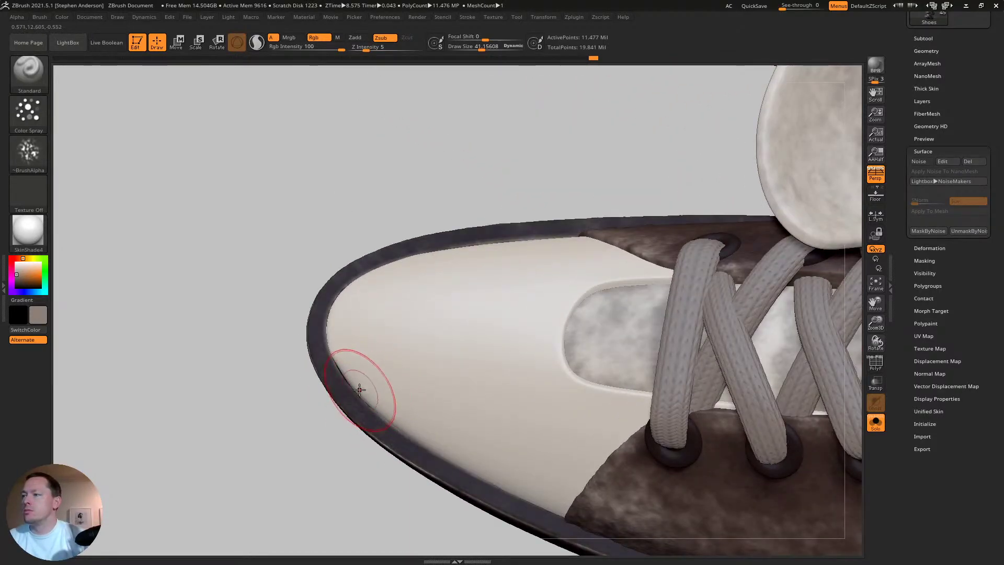
{"action": "key", "text": "s"}
{"action": "left_click_drag", "start_coordinate": [352, 385], "coordinate": [345, 377]}
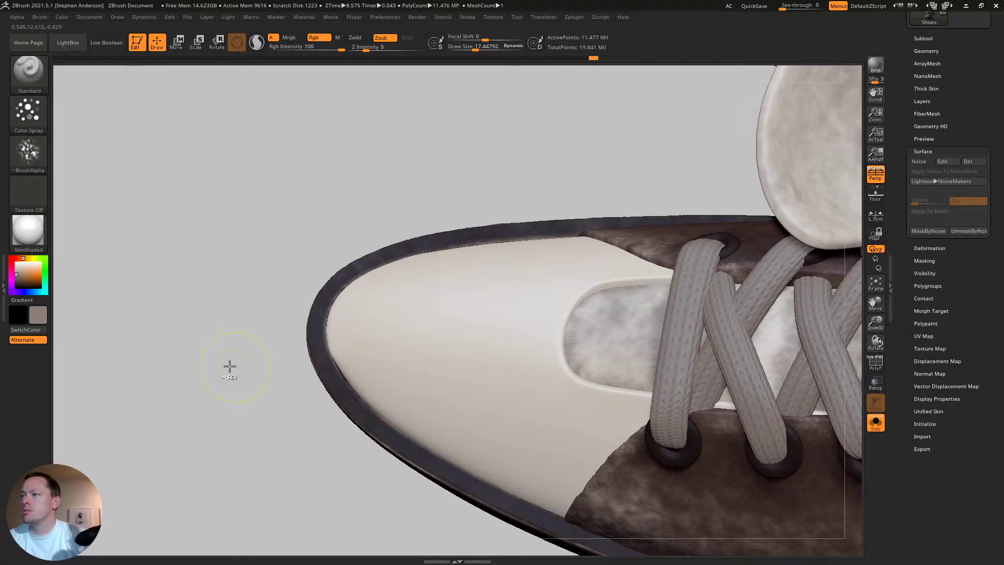
{"action": "key", "text": "ctrl"}
{"action": "key", "text": "w"}
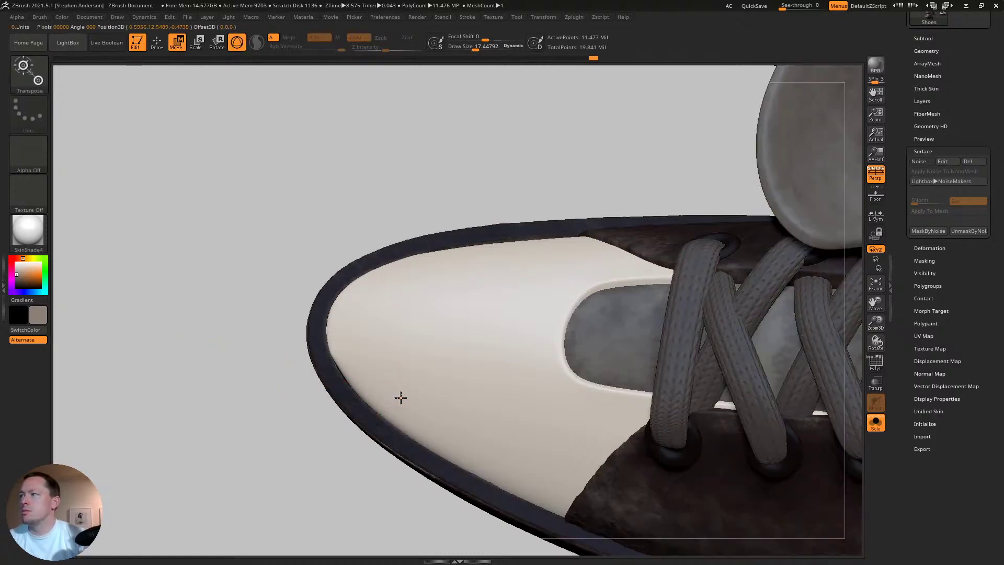
{"action": "left_click", "coordinate": [401, 399], "text": "ctrl"}
{"action": "key", "text": "q"}
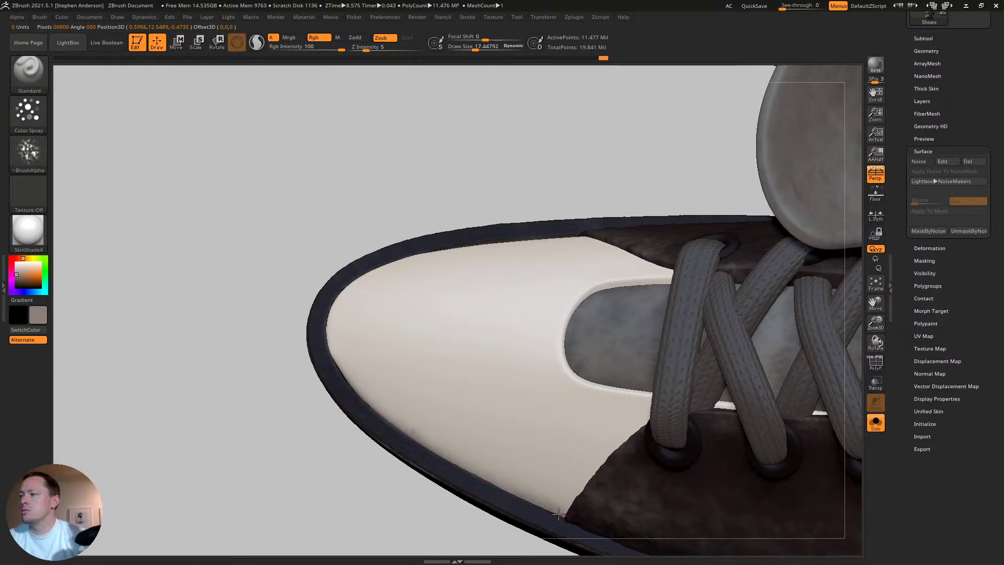
- Spray grey mottling along the toe cap's edges beside the sole rim and the brown leather
{"action": "mouse_move", "coordinate": [560, 504]}
{"action": "right_mouse_down"}
{"action": "mouse_move", "coordinate": [598, 460]}
{"action": "mouse_move", "coordinate": [559, 515]}
{"action": "right_mouse_up"}
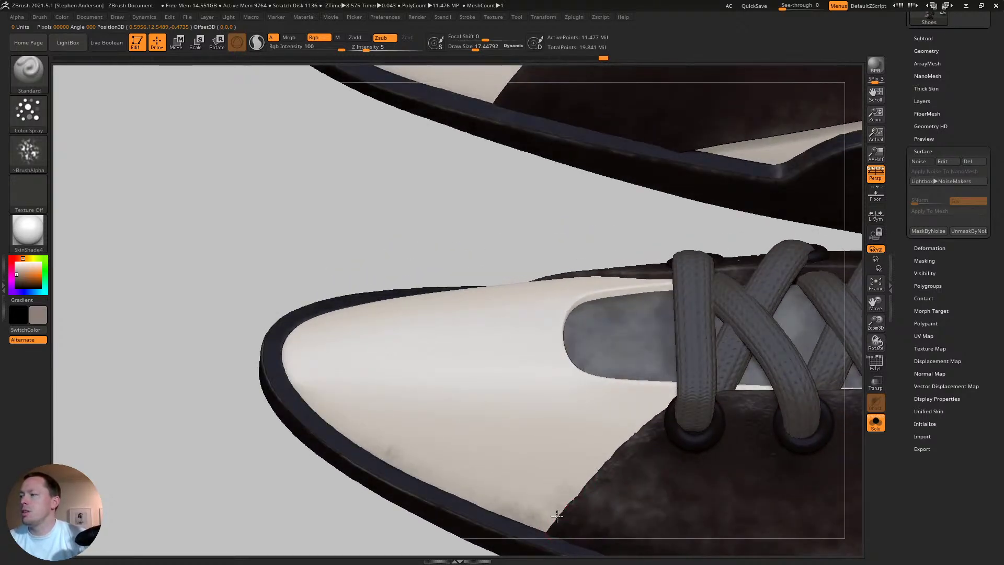
{"action": "mouse_move", "coordinate": [609, 461]}
{"action": "left_mouse_down"}
{"action": "mouse_move", "coordinate": [663, 413]}
{"action": "mouse_move", "coordinate": [556, 528]}
{"action": "left_mouse_up"}
{"action": "left_click_drag", "start_coordinate": [490, 520], "coordinate": [460, 487]}
{"action": "right_click_drag", "start_coordinate": [445, 450], "coordinate": [419, 404], "text": "alt"}
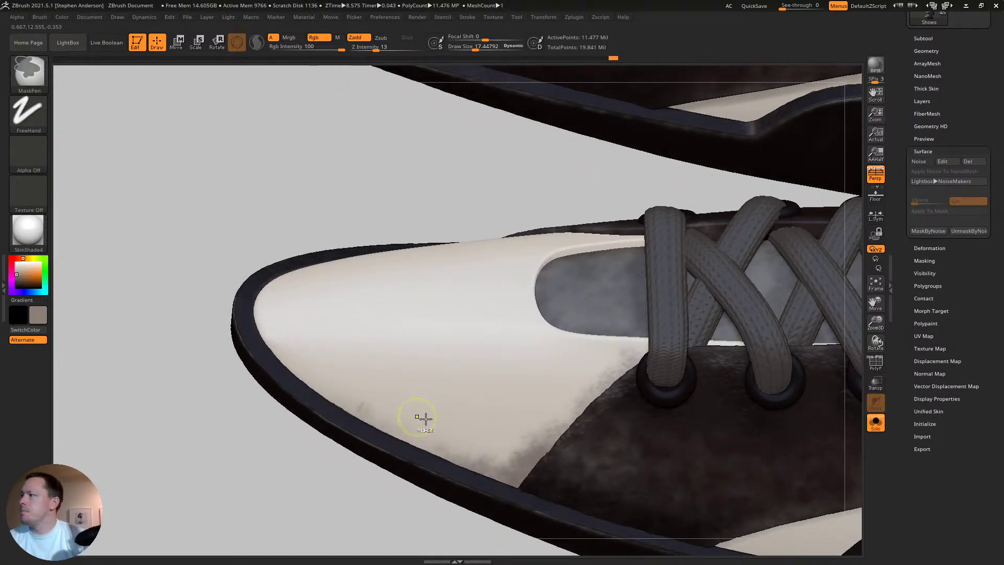
- Hide the mask display and spray soft grey mottling across the toe cap with a draw size of about 41.2
{"action": "key", "text": "ctrl+h"}
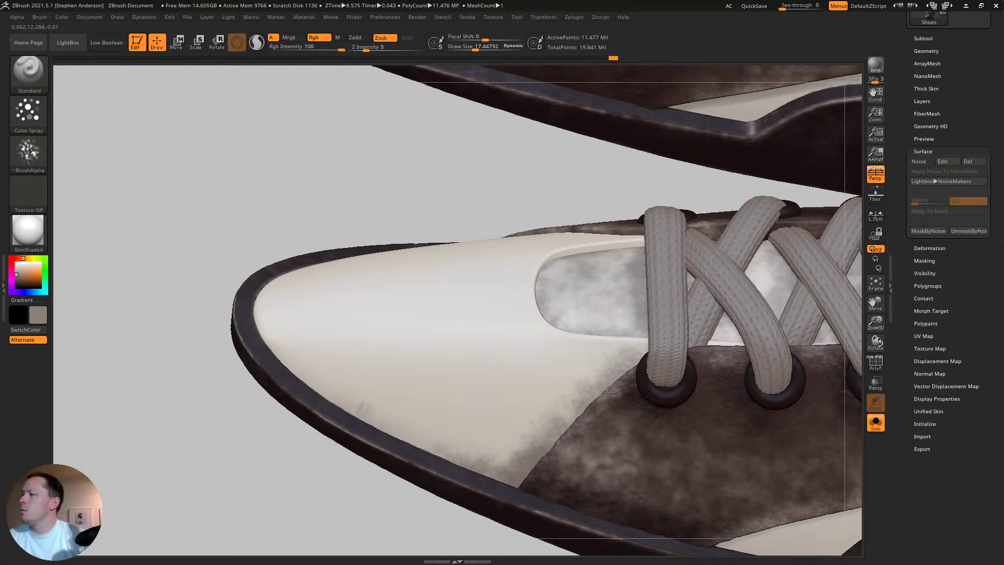
{"action": "key", "text": "s"}
{"action": "left_click_drag", "start_coordinate": [556, 401], "coordinate": [565, 401]}
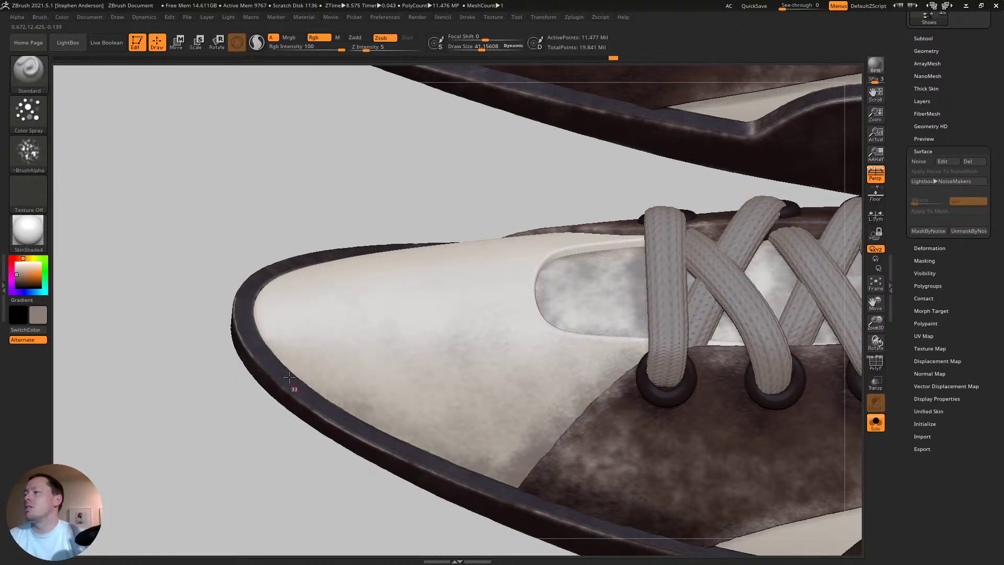
{"action": "left_click_drag", "start_coordinate": [360, 408], "coordinate": [387, 416]}
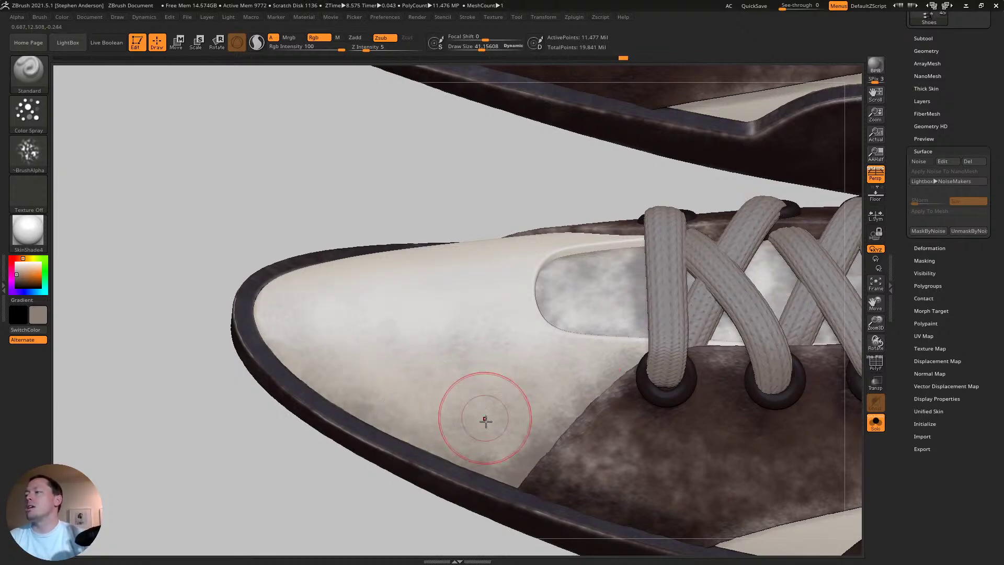
- Undo the grey mottling on the toe caps and show the mask again
{"action": "mouse_move", "coordinate": [485, 419]}
{"action": "right_mouse_down"}
{"action": "mouse_move", "coordinate": [515, 319]}
{"action": "mouse_move", "coordinate": [584, 408]}
{"action": "mouse_move", "coordinate": [586, 450]}
{"action": "right_mouse_up"}
{"action": "right_click_drag", "start_coordinate": [509, 402], "coordinate": [573, 464], "text": "ctrl"}
{"action": "left_click_drag", "start_coordinate": [604, 450], "coordinate": [599, 457], "text": "ctrl"}
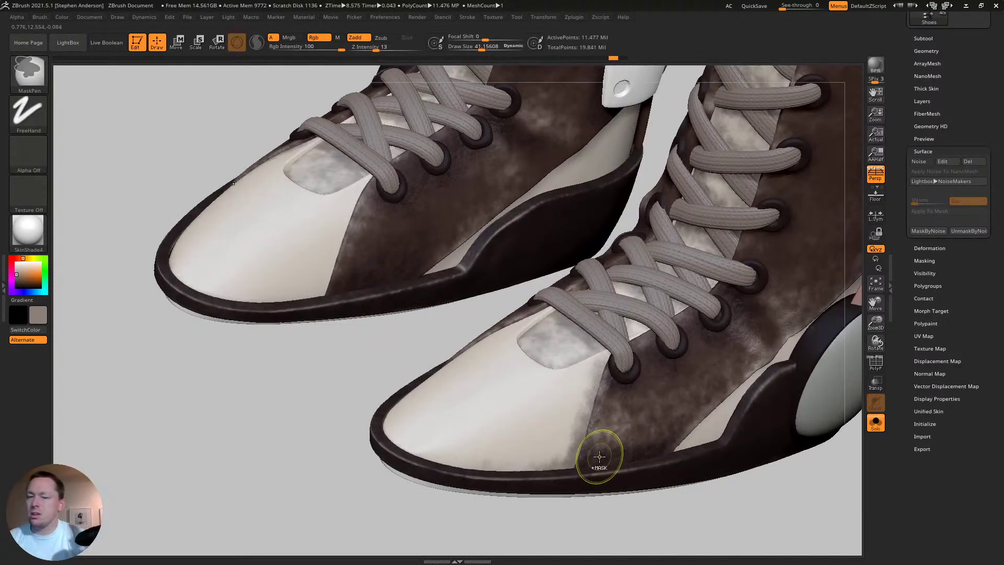
{"action": "left_click", "coordinate": [599, 457], "text": "ctrl"}
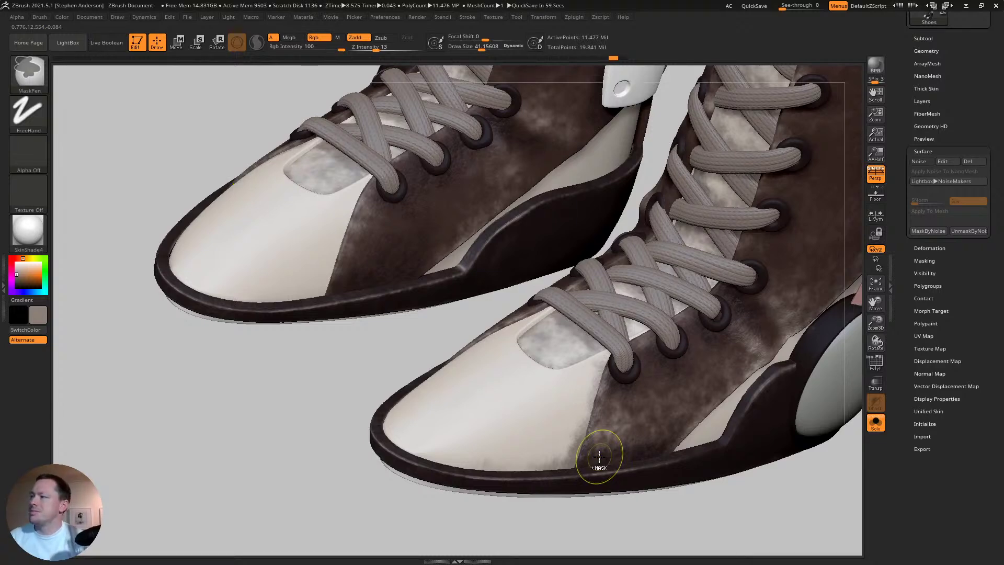
{"action": "key", "text": "ctrl+h"}
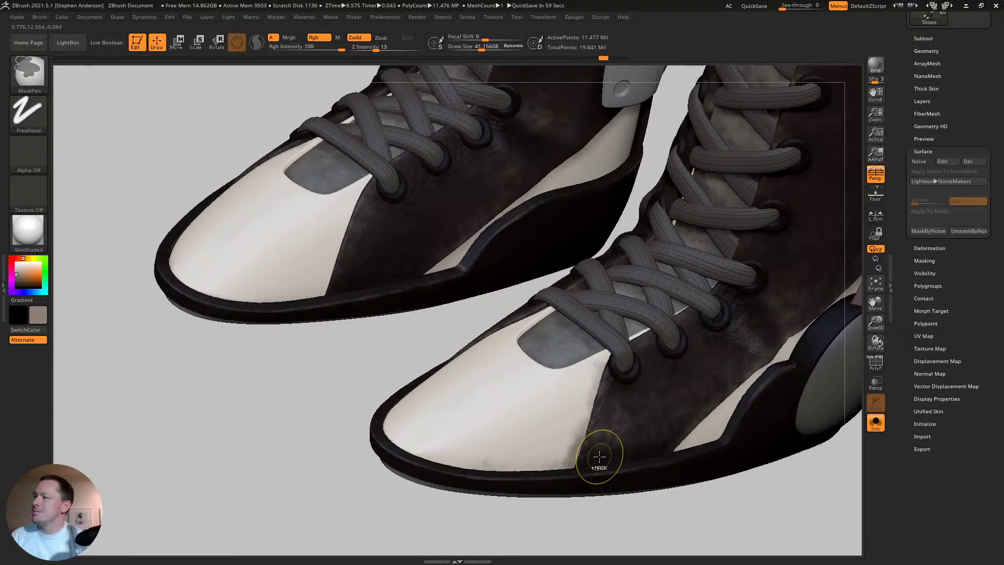
{"action": "left_click", "coordinate": [599, 457], "text": "ctrl"}
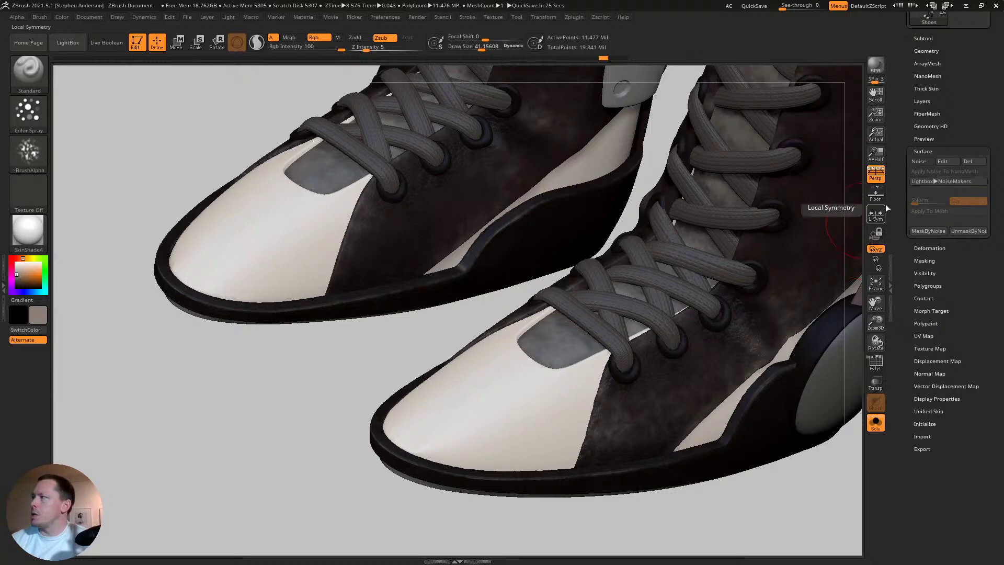
- Enable surface noise, mask the cream toe caps and side panels by that noise, and hide the mask display
{"action": "left_click", "coordinate": [925, 163]}
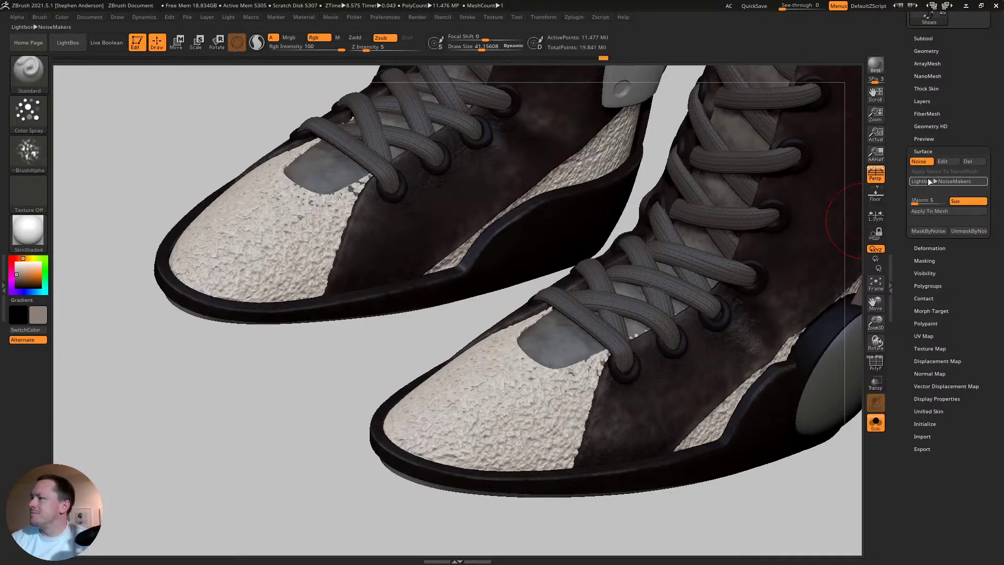
{"action": "left_click", "coordinate": [937, 231]}
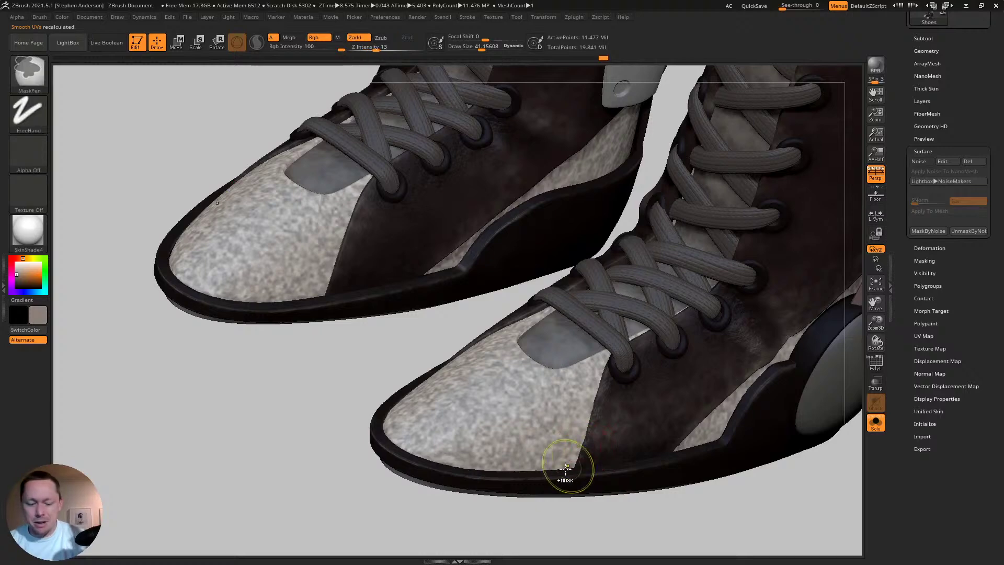
{"action": "key", "text": "ctrl+z"}
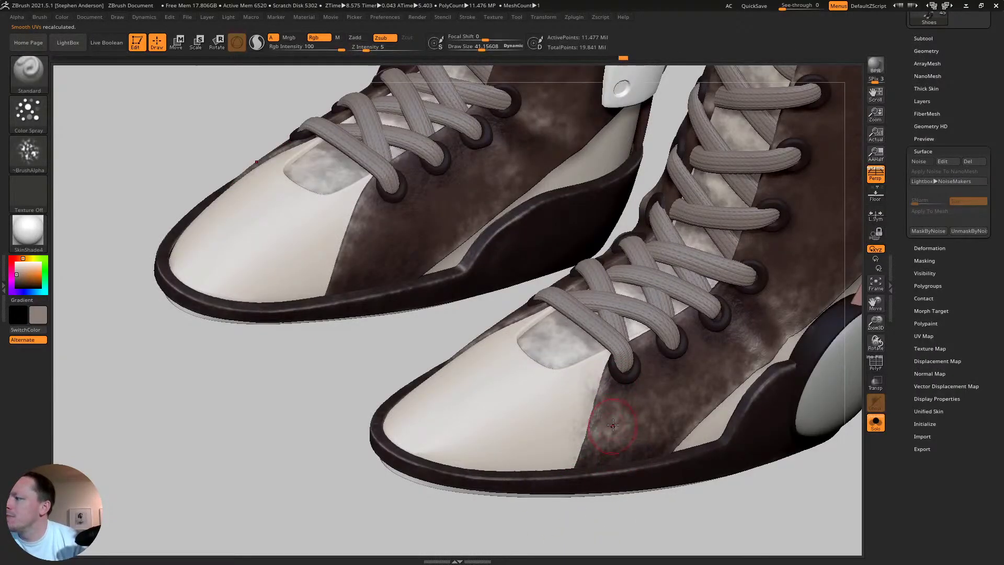
- Set the draw size to about 20.4 and spray grey mottling along the edges of the toe caps
{"action": "key", "text": "s"}
{"action": "left_click", "coordinate": [591, 411]}
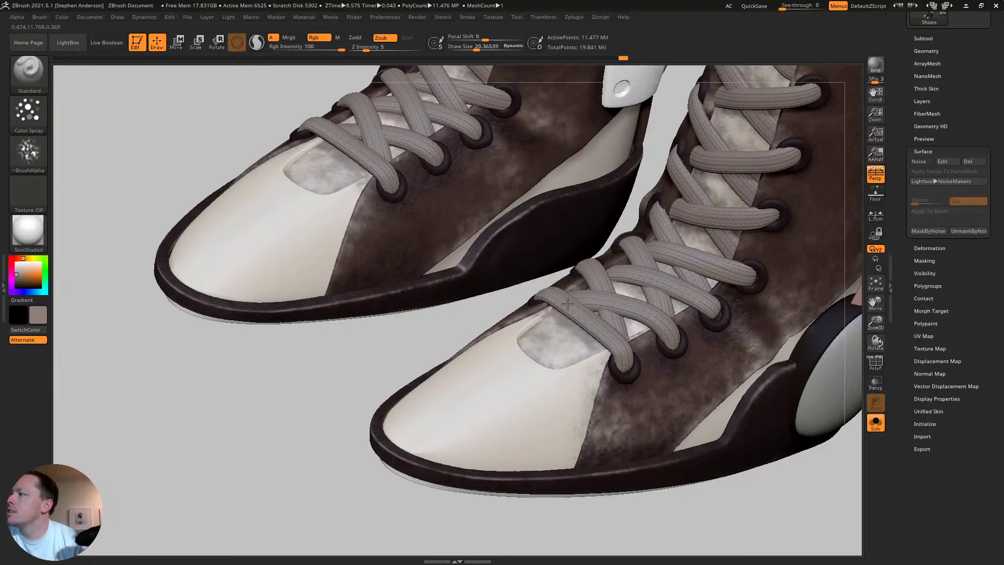
{"action": "mouse_move", "coordinate": [532, 327]}
{"action": "right_mouse_down"}
{"action": "mouse_move", "coordinate": [524, 366]}
{"action": "mouse_move", "coordinate": [522, 341]}
{"action": "right_mouse_up"}
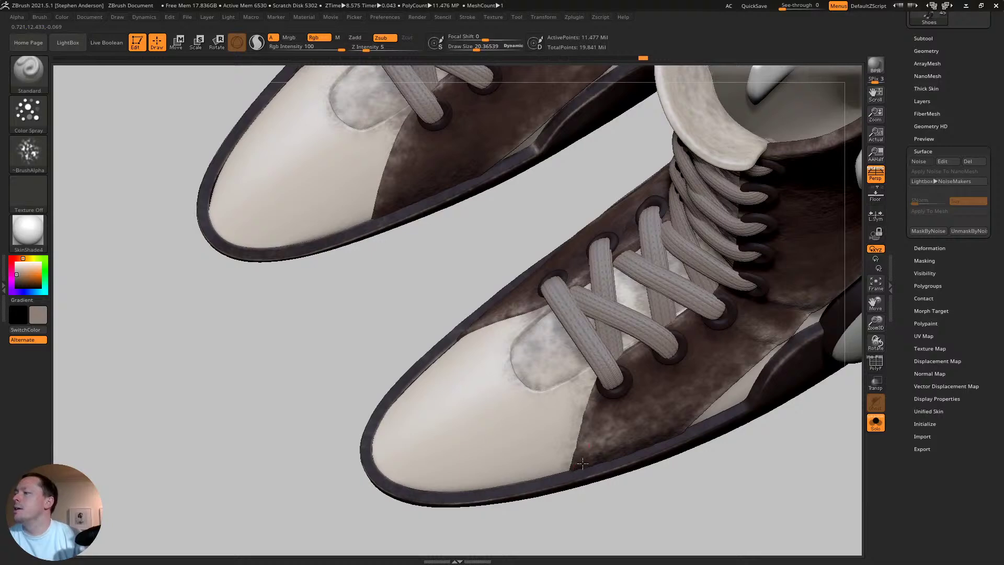
- Spray grey mottling onto the cream side panels above the sole and up beside the round ankle disc
{"action": "right_click_drag", "start_coordinate": [735, 357], "coordinate": [748, 378]}
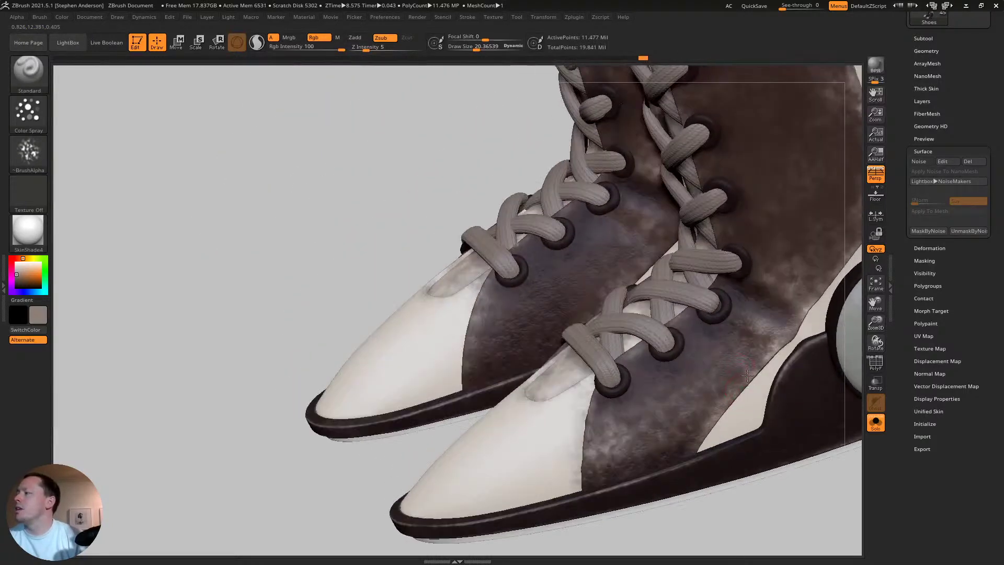
{"action": "mouse_move", "coordinate": [748, 375]}
{"action": "left_mouse_down"}
{"action": "mouse_move", "coordinate": [787, 345]}
{"action": "mouse_move", "coordinate": [728, 392]}
{"action": "mouse_move", "coordinate": [756, 370]}
{"action": "mouse_move", "coordinate": [690, 461]}
{"action": "mouse_move", "coordinate": [768, 432]}
{"action": "mouse_move", "coordinate": [710, 456]}
{"action": "mouse_move", "coordinate": [756, 413]}
{"action": "mouse_move", "coordinate": [777, 422]}
{"action": "mouse_move", "coordinate": [803, 359]}
{"action": "mouse_move", "coordinate": [773, 428]}
{"action": "left_mouse_up"}
{"action": "mouse_move", "coordinate": [728, 459]}
{"action": "left_mouse_down"}
{"action": "mouse_move", "coordinate": [677, 464]}
{"action": "mouse_move", "coordinate": [750, 426]}
{"action": "mouse_move", "coordinate": [732, 374]}
{"action": "left_mouse_up"}
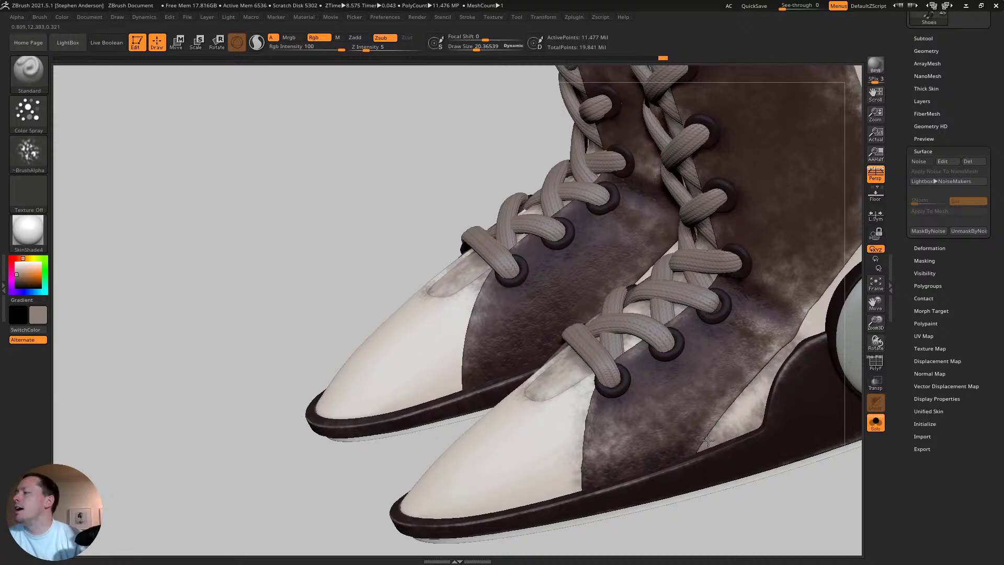
{"action": "mouse_move", "coordinate": [700, 427]}
{"action": "right_mouse_down", "text": "ctrl"}
{"action": "mouse_move", "coordinate": [719, 356]}
{"action": "mouse_move", "coordinate": [618, 381]}
{"action": "right_mouse_up", "text": "ctrl"}
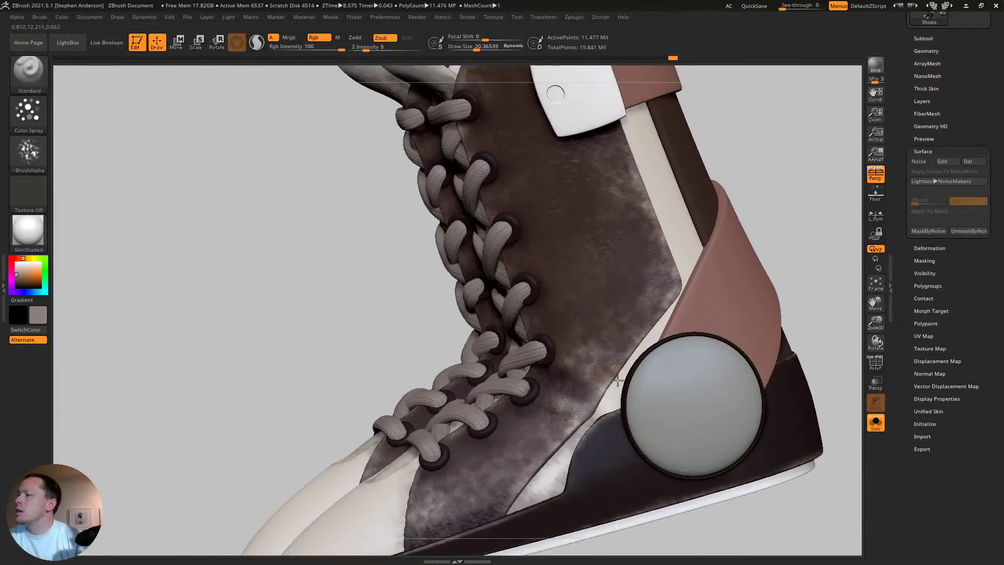
{"action": "mouse_move", "coordinate": [617, 381]}
{"action": "left_mouse_down"}
{"action": "mouse_move", "coordinate": [612, 393]}
{"action": "mouse_move", "coordinate": [667, 314]}
{"action": "mouse_move", "coordinate": [636, 386]}
{"action": "mouse_move", "coordinate": [669, 309]}
{"action": "mouse_move", "coordinate": [612, 419]}
{"action": "mouse_move", "coordinate": [680, 278]}
{"action": "mouse_move", "coordinate": [632, 383]}
{"action": "left_mouse_up"}
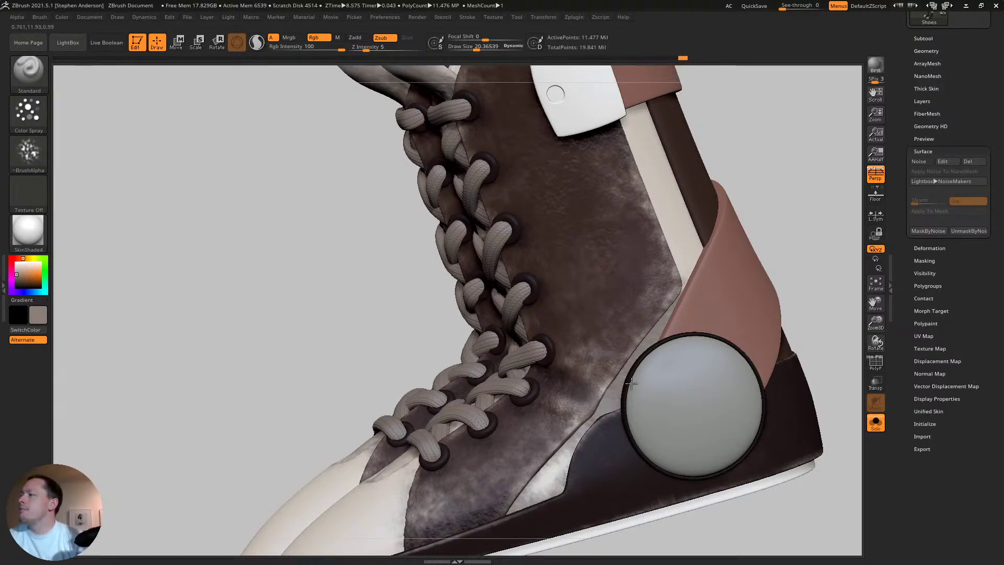
- Set the draw size to about 29.4 and spray light grey mottling along the edges of the cream toe caps
{"action": "mouse_move", "coordinate": [677, 303]}
{"action": "right_mouse_down", "text": "ctrl"}
{"action": "mouse_move", "coordinate": [558, 451]}
{"action": "mouse_move", "coordinate": [534, 461]}
{"action": "mouse_move", "coordinate": [536, 436]}
{"action": "right_mouse_up", "text": "ctrl"}
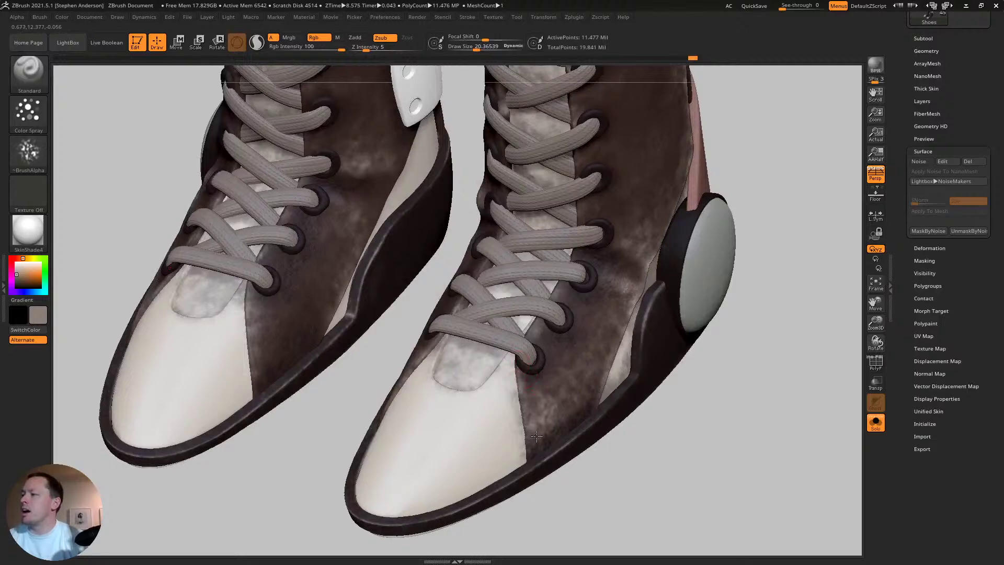
{"action": "mouse_move", "coordinate": [486, 489]}
{"action": "left_mouse_down"}
{"action": "mouse_move", "coordinate": [502, 460]}
{"action": "mouse_move", "coordinate": [455, 442]}
{"action": "mouse_move", "coordinate": [463, 440]}
{"action": "left_mouse_up"}
{"action": "key", "text": "s"}
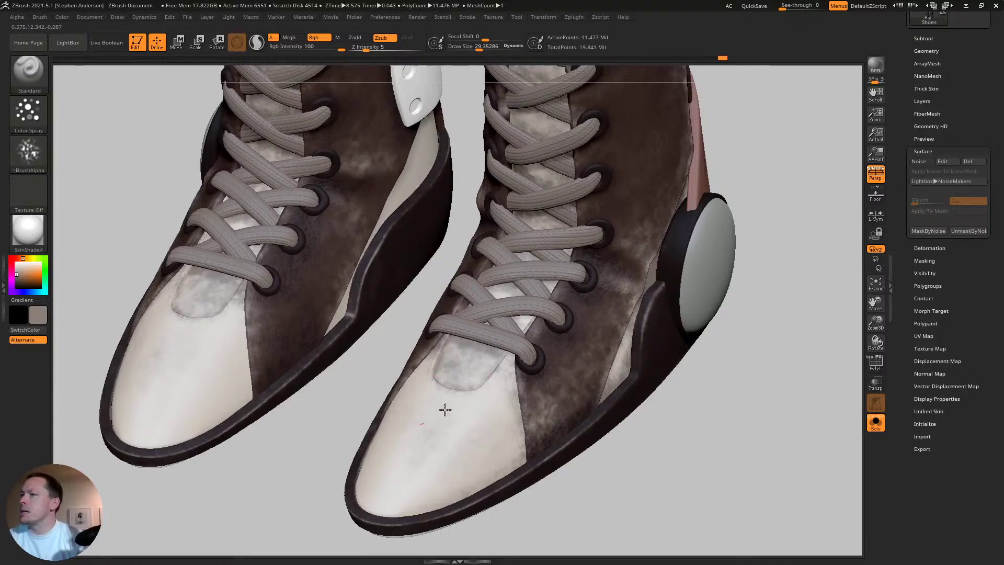
{"action": "key", "text": "ctrl"}
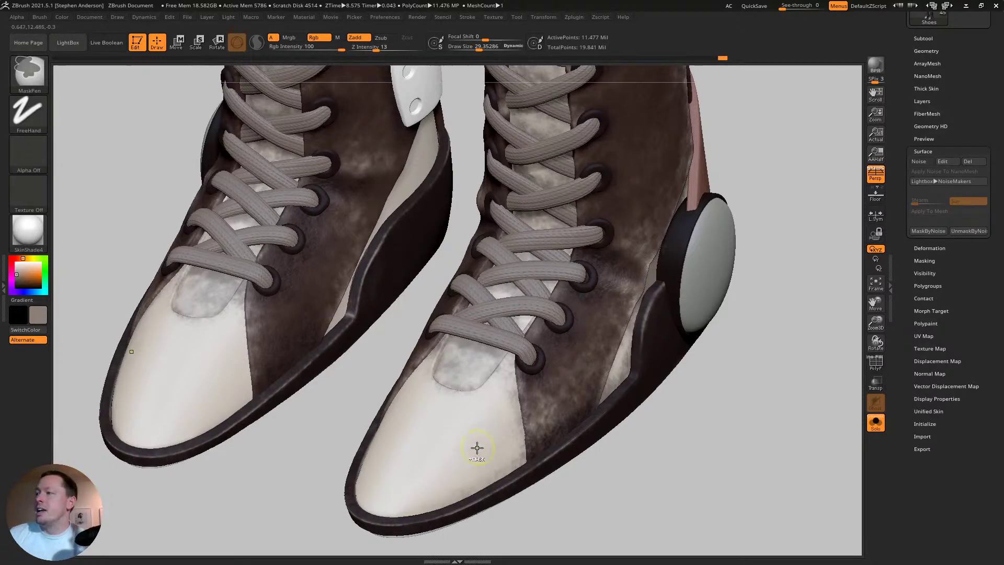
{"action": "key", "text": "alt"}
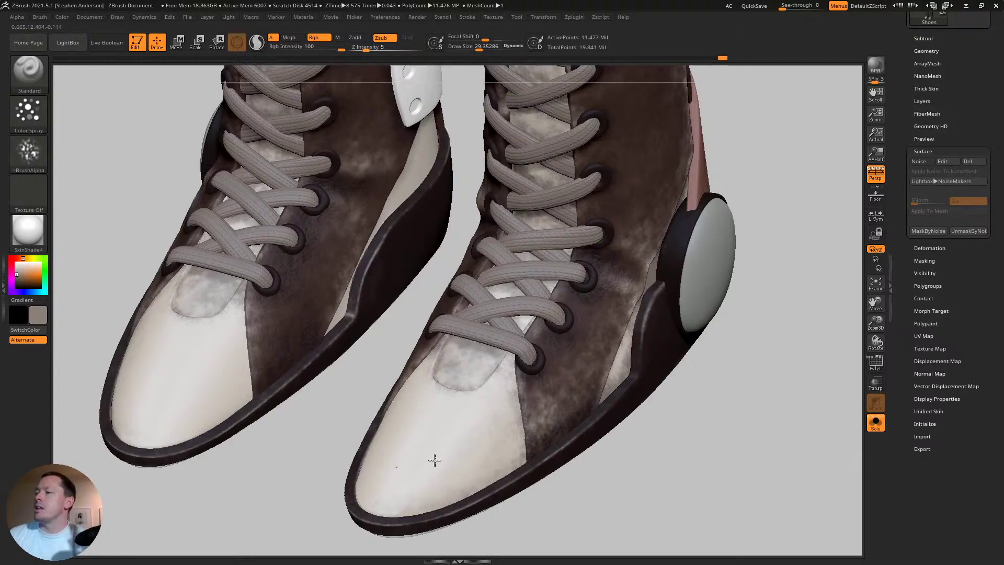
{"action": "left_click_drag", "start_coordinate": [370, 511], "coordinate": [401, 477]}
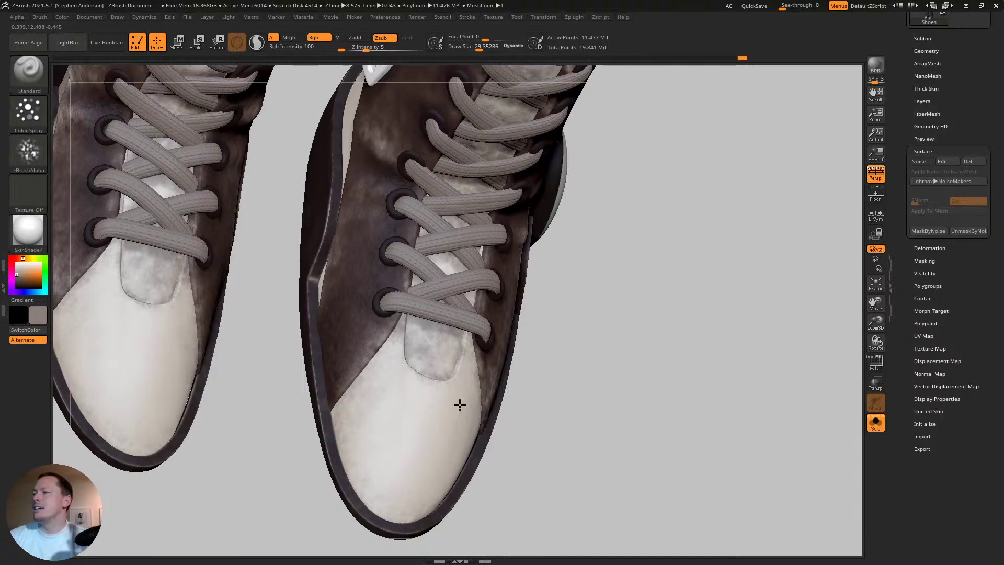
- Spray grey mottling along the front edge of the cream inner side panels, from the sole up between the straps
{"action": "mouse_move", "coordinate": [355, 419]}
{"action": "right_mouse_down"}
{"action": "mouse_move", "coordinate": [397, 385]}
{"action": "mouse_move", "coordinate": [347, 403]}
{"action": "right_mouse_up"}
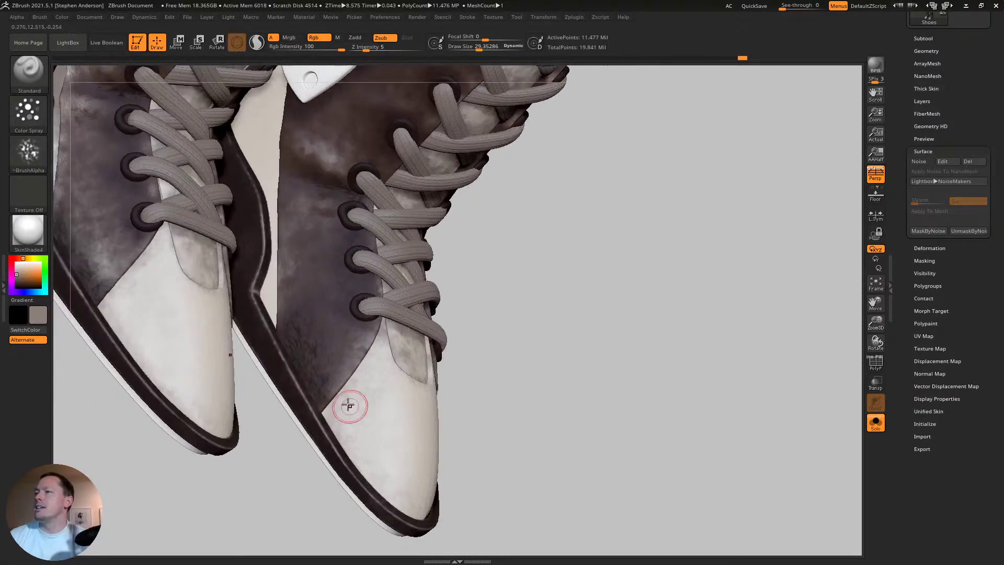
{"action": "mouse_move", "coordinate": [272, 314]}
{"action": "left_mouse_down"}
{"action": "mouse_move", "coordinate": [273, 217]}
{"action": "mouse_move", "coordinate": [299, 276]}
{"action": "left_mouse_up"}
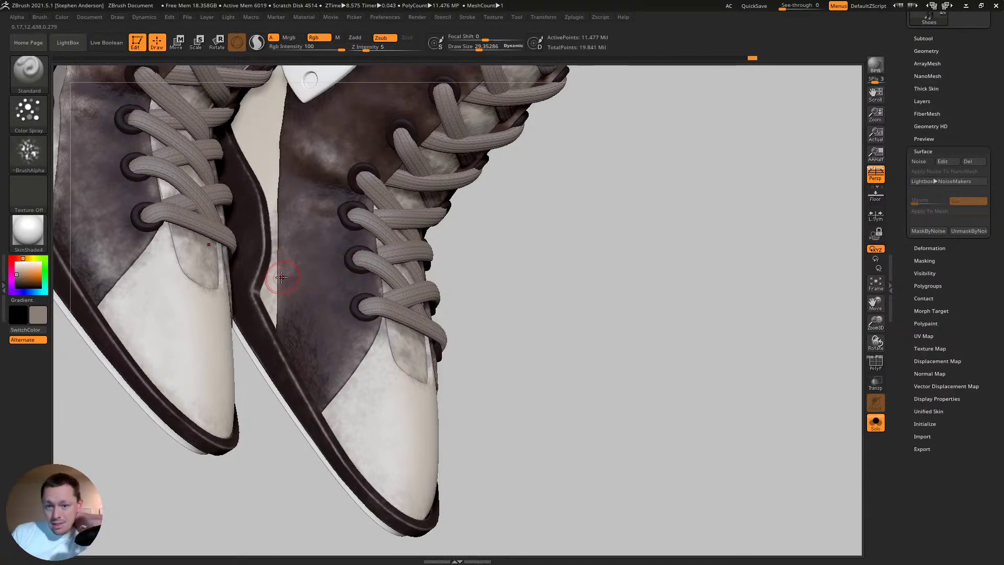
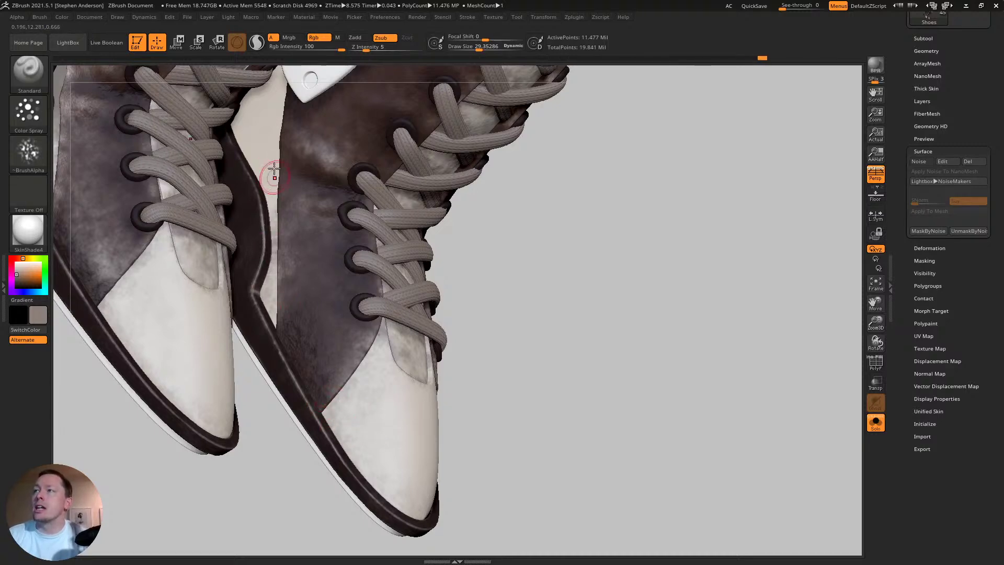
{"action": "right_click_drag", "start_coordinate": [279, 209], "coordinate": [454, 147]}
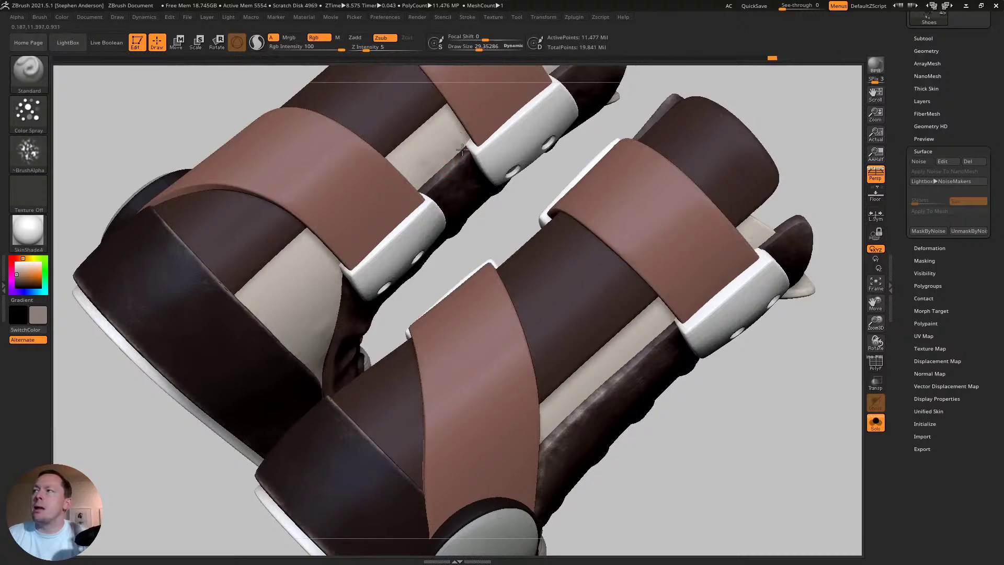
{"action": "mouse_move", "coordinate": [479, 132]}
{"action": "left_mouse_down"}
{"action": "mouse_move", "coordinate": [419, 177]}
{"action": "mouse_move", "coordinate": [314, 335]}
{"action": "mouse_move", "coordinate": [337, 310]}
{"action": "left_mouse_up"}
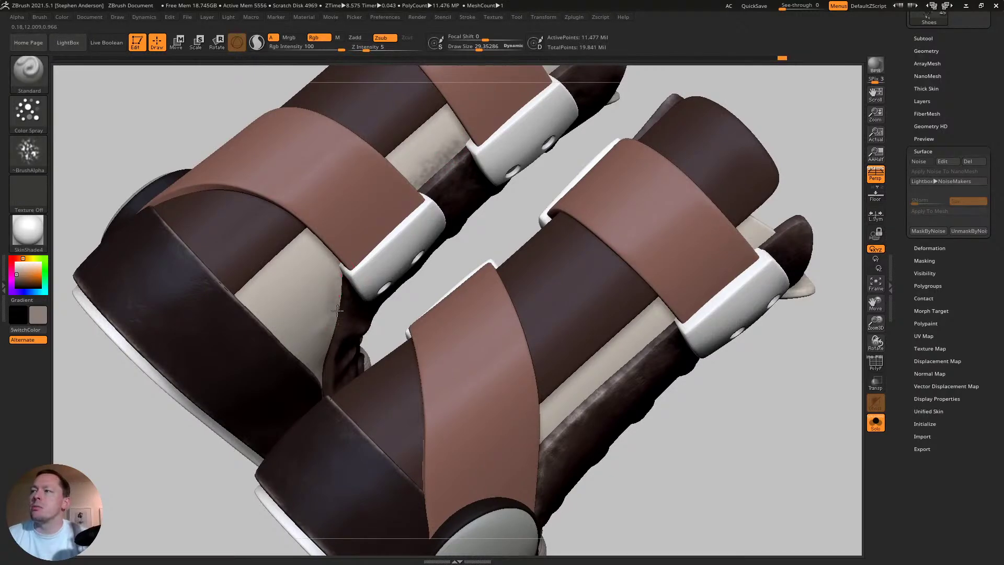
- Fill the cream inner side panels between the heel and the upper strap with grey mottling
{"action": "right_click_drag", "start_coordinate": [328, 359], "coordinate": [225, 353]}
{"action": "left_click_drag", "start_coordinate": [172, 338], "coordinate": [280, 379]}
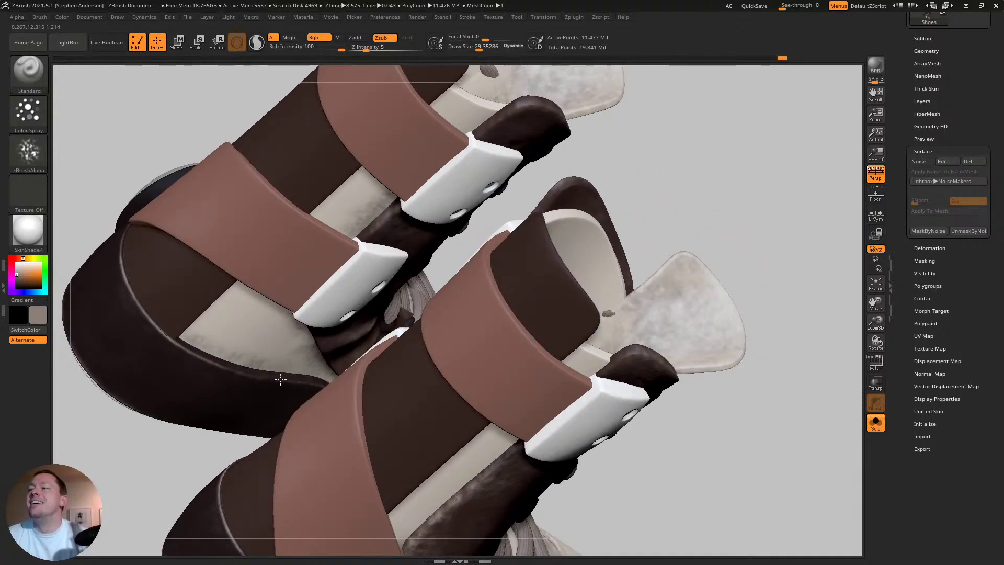
{"action": "left_click_drag", "start_coordinate": [185, 341], "coordinate": [205, 343]}
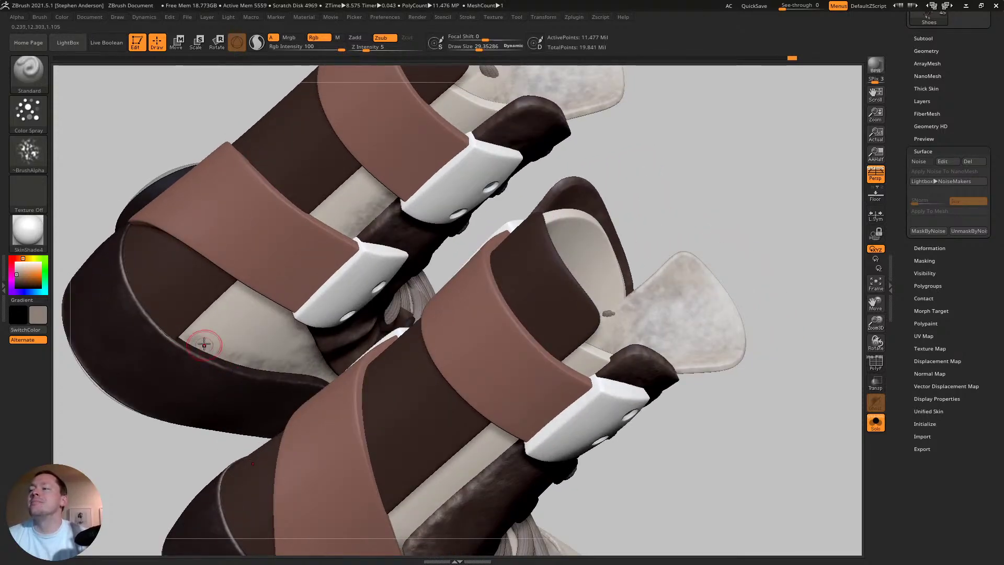
{"action": "mouse_move", "coordinate": [205, 343]}
{"action": "right_mouse_down"}
{"action": "mouse_move", "coordinate": [197, 281]}
{"action": "mouse_move", "coordinate": [200, 332]}
{"action": "right_mouse_up"}
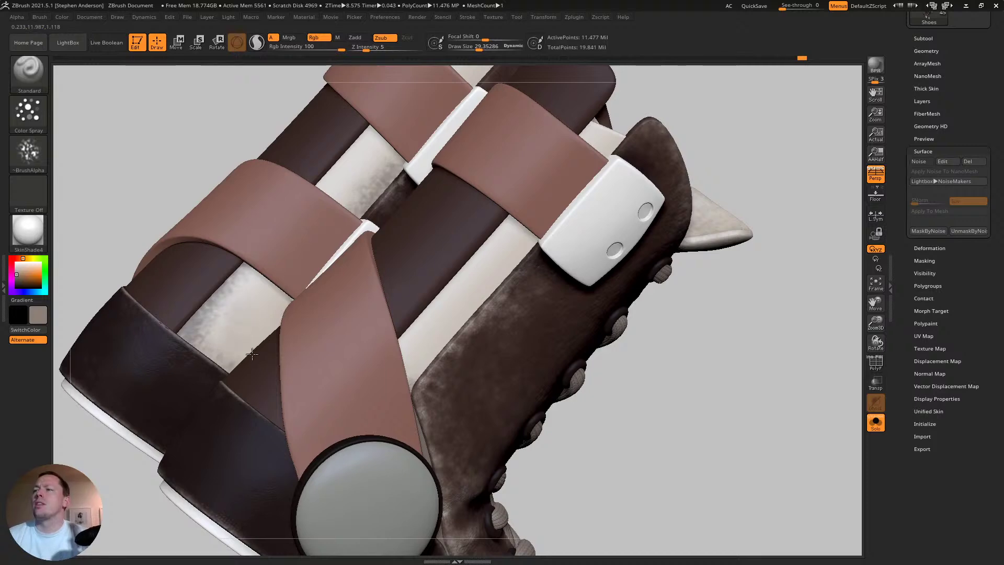
{"action": "mouse_move", "coordinate": [210, 313]}
{"action": "right_mouse_down"}
{"action": "mouse_move", "coordinate": [229, 319]}
{"action": "mouse_move", "coordinate": [238, 301]}
{"action": "right_mouse_up"}
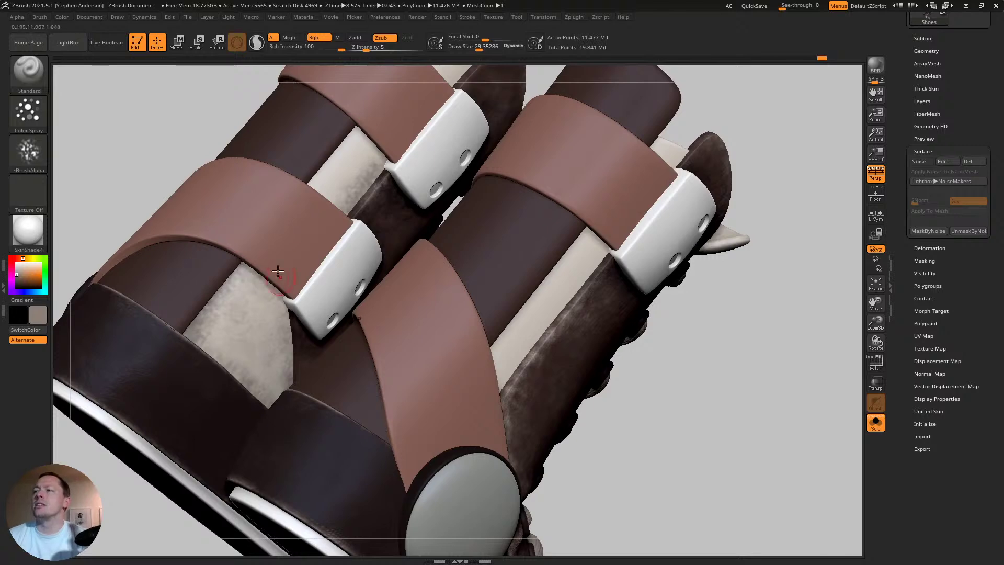
{"action": "right_click_drag", "start_coordinate": [278, 272], "coordinate": [296, 272]}
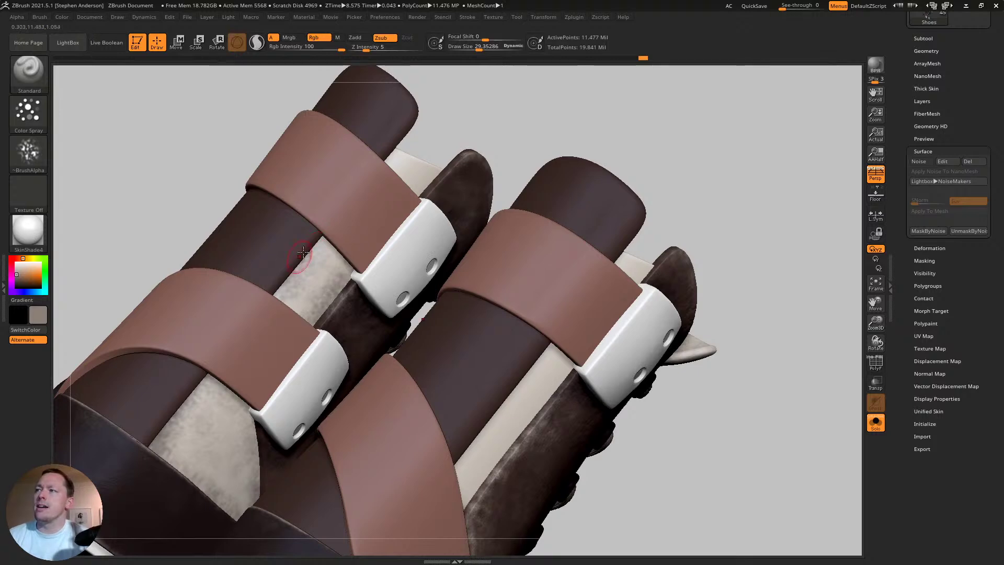
{"action": "right_click_drag", "start_coordinate": [308, 254], "coordinate": [317, 239]}
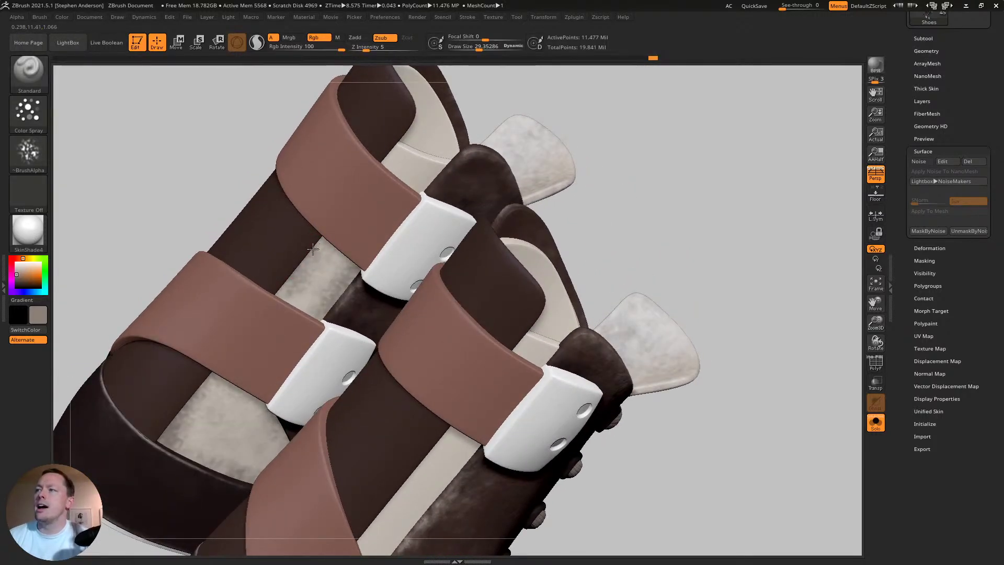
- Spray grey mottling on the small cream panel at the collar above the upper strap
{"action": "right_click_drag", "start_coordinate": [285, 268], "coordinate": [330, 230]}
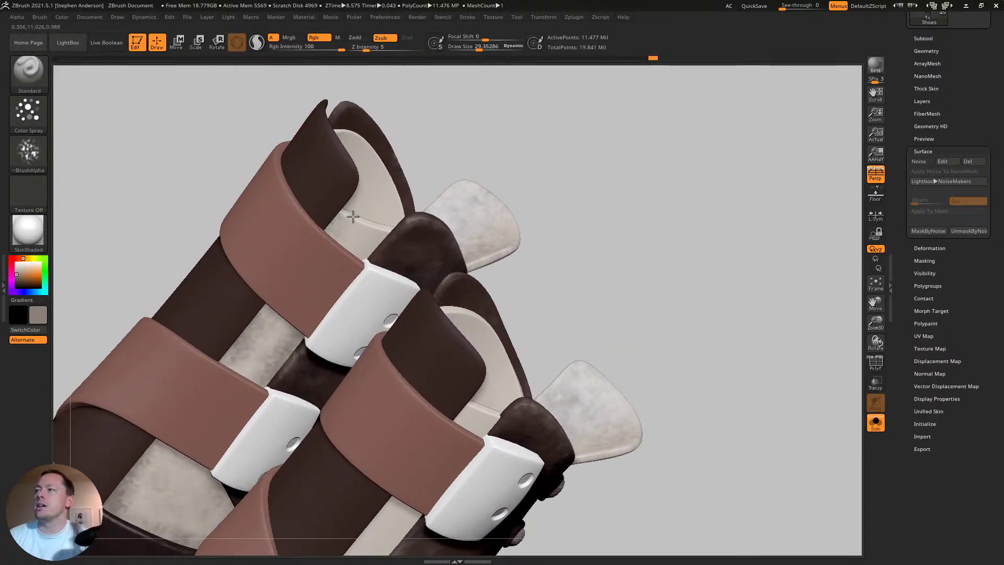
{"action": "mouse_move", "coordinate": [353, 216]}
{"action": "left_mouse_down"}
{"action": "mouse_move", "coordinate": [384, 241]}
{"action": "mouse_move", "coordinate": [368, 267]}
{"action": "left_mouse_up"}
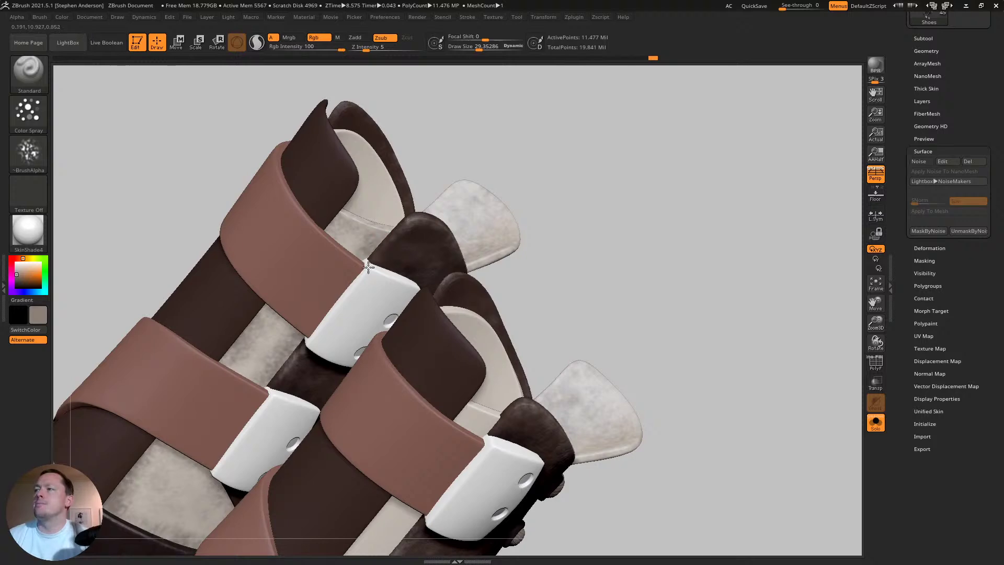
{"action": "mouse_move", "coordinate": [344, 208]}
{"action": "left_mouse_down"}
{"action": "mouse_move", "coordinate": [336, 213]}
{"action": "mouse_move", "coordinate": [386, 223]}
{"action": "left_mouse_up"}
- Spray grey mottling over the outer cream side strips between the straps and at the collar above the upper strap
{"action": "right_click_drag", "start_coordinate": [381, 233], "coordinate": [513, 256]}
{"action": "mouse_move", "coordinate": [201, 261]}
{"action": "right_mouse_down"}
{"action": "mouse_move", "coordinate": [234, 260]}
{"action": "mouse_move", "coordinate": [209, 225]}
{"action": "right_mouse_up"}
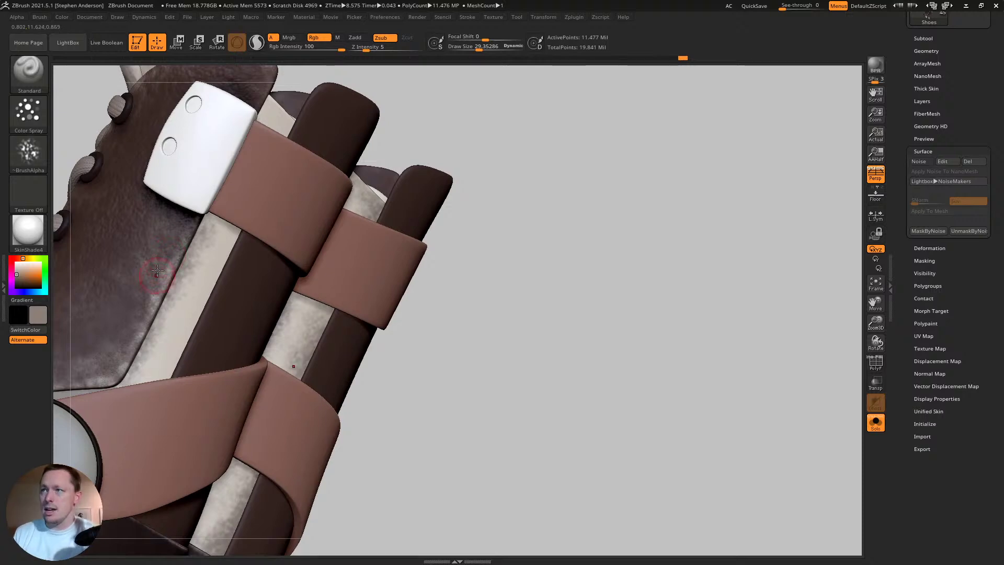
{"action": "right_click_drag", "start_coordinate": [159, 296], "coordinate": [309, 235]}
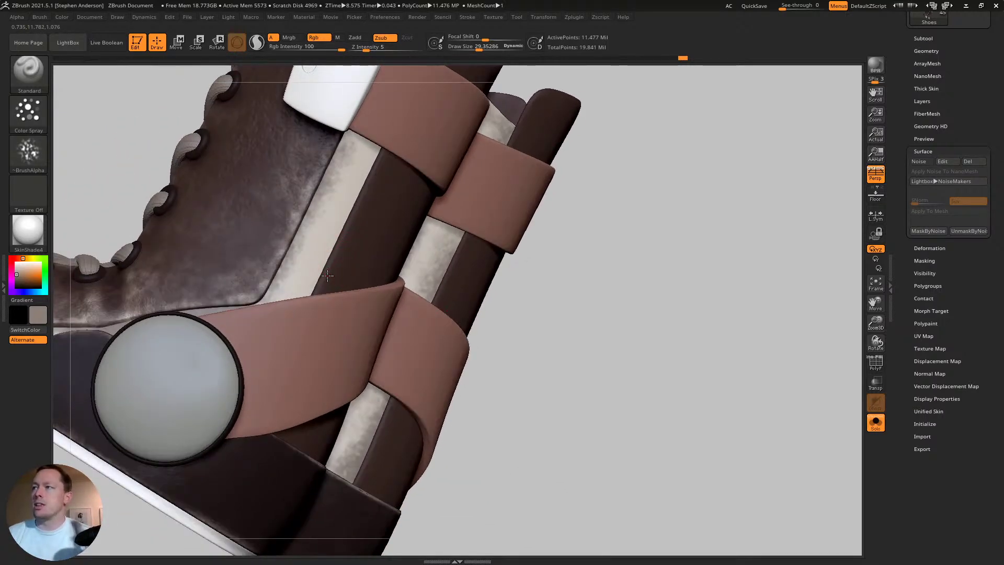
{"action": "right_click_drag", "start_coordinate": [336, 289], "coordinate": [337, 319]}
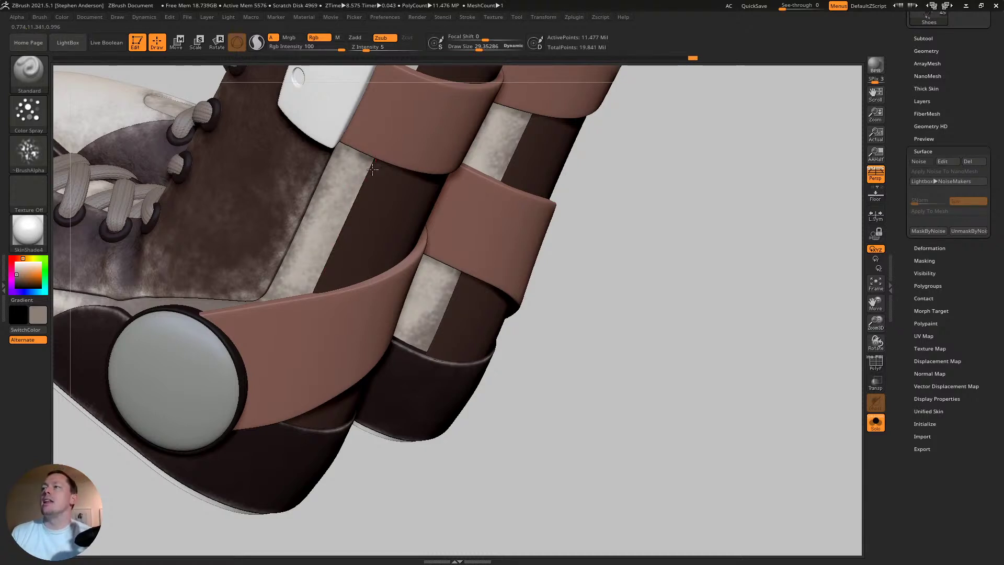
{"action": "right_click_drag", "start_coordinate": [355, 224], "coordinate": [363, 214]}
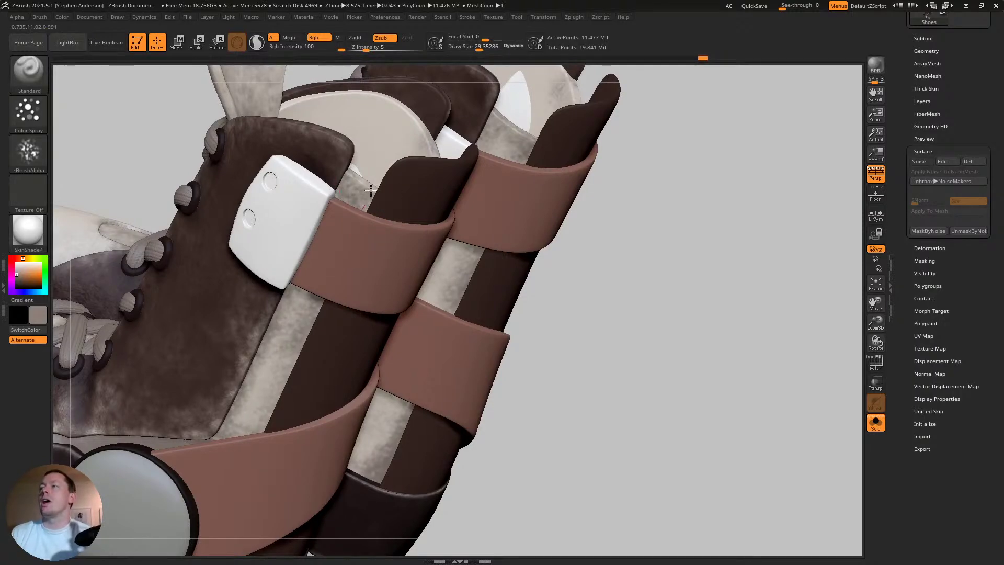
- Pick the boot's dark brown, set the draw size to about 8.2, and spray dark mottling along the edges of the cream collar panel
{"action": "right_click_drag", "start_coordinate": [370, 240], "coordinate": [343, 190], "text": "ctrl"}
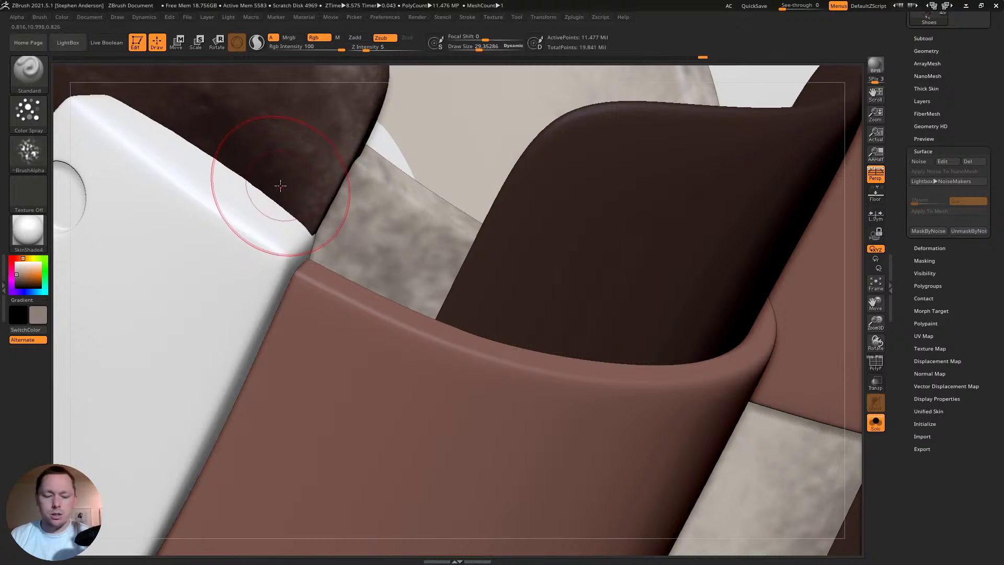
{"action": "key", "text": "c"}
{"action": "key", "text": "s"}
{"action": "left_click_drag", "start_coordinate": [328, 202], "coordinate": [338, 187]}
{"action": "key", "text": "s"}
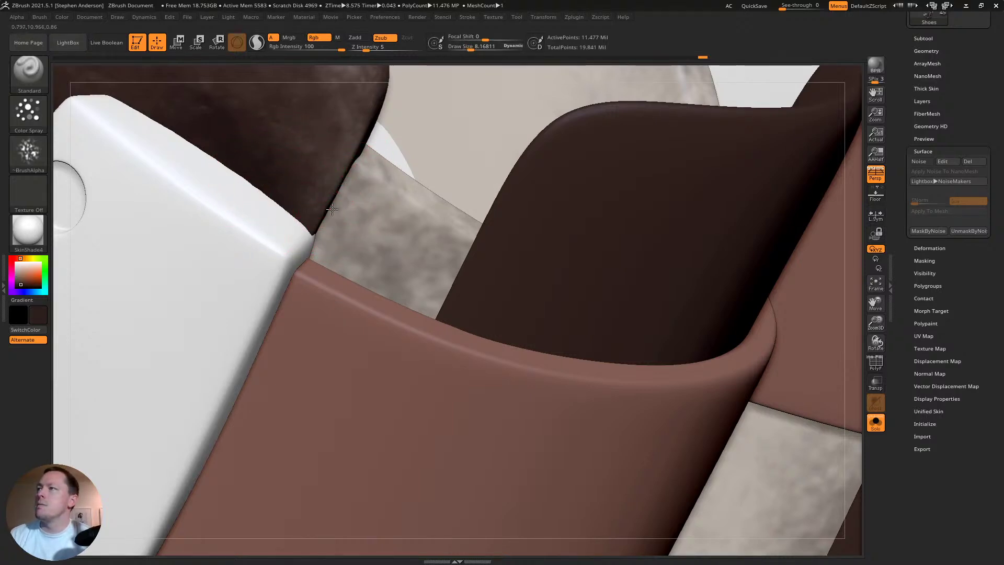
{"action": "left_click_drag", "start_coordinate": [310, 243], "coordinate": [314, 269]}
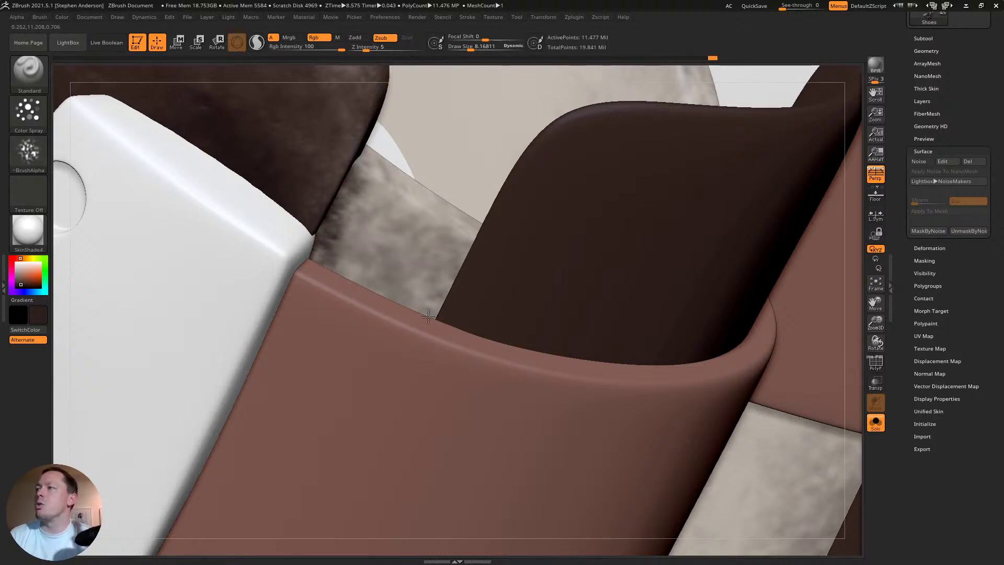
{"action": "left_click_drag", "start_coordinate": [428, 317], "coordinate": [426, 323]}
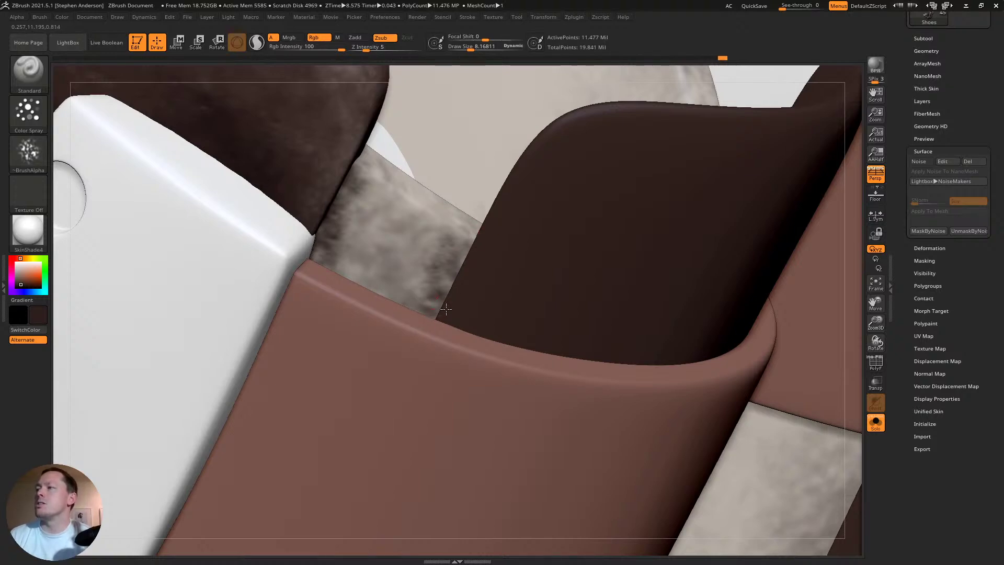
- Spray dark brown mottling along the cream rim of the collar where it meets the brown heel panel
{"action": "mouse_move", "coordinate": [482, 222]}
{"action": "right_mouse_down", "text": "alt"}
{"action": "mouse_move", "coordinate": [466, 251]}
{"action": "mouse_move", "coordinate": [491, 363]}
{"action": "mouse_move", "coordinate": [547, 206]}
{"action": "right_mouse_up", "text": "alt"}
{"action": "mouse_move", "coordinate": [547, 206]}
{"action": "right_mouse_down", "text": "alt"}
{"action": "mouse_move", "coordinate": [536, 143]}
{"action": "mouse_move", "coordinate": [546, 68]}
{"action": "right_mouse_up", "text": "alt"}
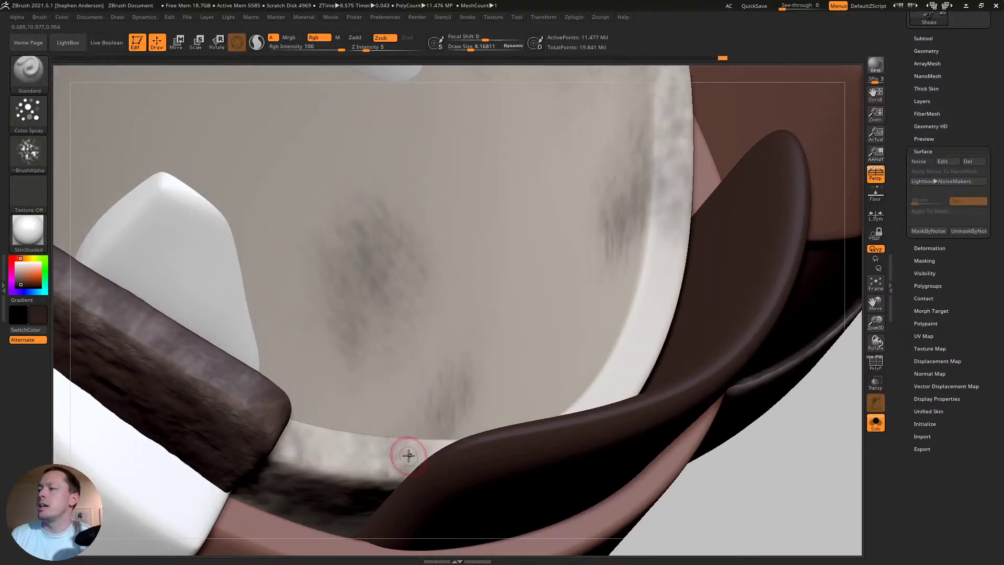
{"action": "right_click_drag", "start_coordinate": [408, 455], "coordinate": [419, 466]}
{"action": "mouse_move", "coordinate": [423, 463]}
{"action": "left_mouse_down"}
{"action": "mouse_move", "coordinate": [432, 471]}
{"action": "mouse_move", "coordinate": [498, 448]}
{"action": "left_mouse_up"}
{"action": "right_click_drag", "start_coordinate": [498, 447], "coordinate": [506, 450]}
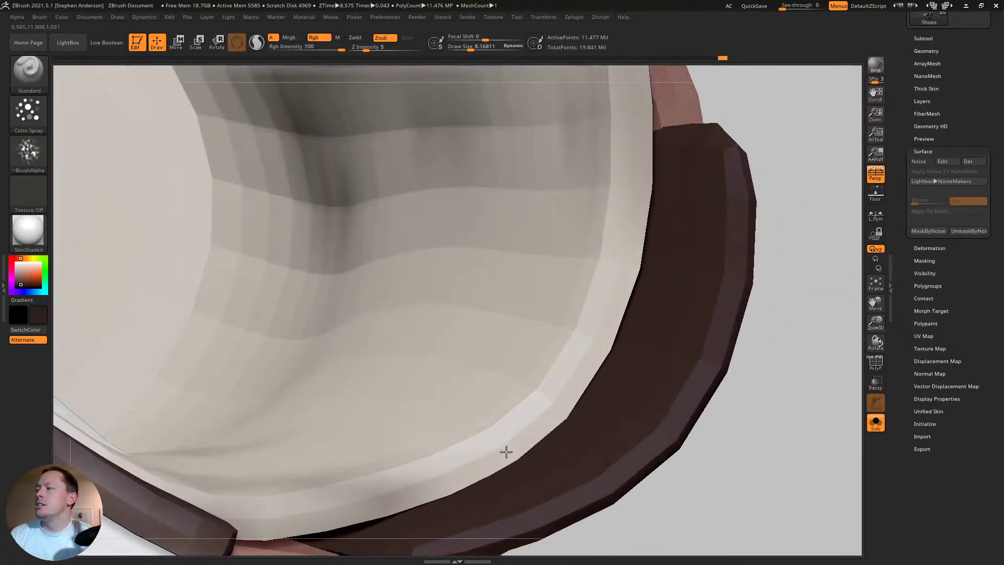
- Set the draw size to about 16.1 and spray dark brown mottling around the collar's inner lining beside the tongue
{"action": "key", "text": "s"}
{"action": "mouse_move", "coordinate": [423, 479]}
{"action": "left_mouse_down"}
{"action": "mouse_move", "coordinate": [437, 480]}
{"action": "mouse_move", "coordinate": [406, 447]}
{"action": "mouse_move", "coordinate": [511, 395]}
{"action": "mouse_move", "coordinate": [471, 408]}
{"action": "mouse_move", "coordinate": [492, 398]}
{"action": "mouse_move", "coordinate": [554, 309]}
{"action": "mouse_move", "coordinate": [630, 180]}
{"action": "mouse_move", "coordinate": [617, 178]}
{"action": "mouse_move", "coordinate": [638, 141]}
{"action": "mouse_move", "coordinate": [627, 136]}
{"action": "mouse_move", "coordinate": [635, 232]}
{"action": "mouse_move", "coordinate": [526, 335]}
{"action": "mouse_move", "coordinate": [544, 398]}
{"action": "mouse_move", "coordinate": [368, 473]}
{"action": "mouse_move", "coordinate": [361, 497]}
{"action": "mouse_move", "coordinate": [334, 515]}
{"action": "mouse_move", "coordinate": [408, 486]}
{"action": "left_mouse_up"}
{"action": "key", "text": "s"}
{"action": "mouse_move", "coordinate": [408, 487]}
{"action": "right_mouse_down"}
{"action": "mouse_move", "coordinate": [325, 447]}
{"action": "mouse_move", "coordinate": [377, 291]}
{"action": "mouse_move", "coordinate": [370, 379]}
{"action": "mouse_move", "coordinate": [282, 455]}
{"action": "mouse_move", "coordinate": [251, 366]}
{"action": "right_mouse_up"}
{"action": "mouse_move", "coordinate": [248, 355]}
{"action": "left_mouse_down"}
{"action": "mouse_move", "coordinate": [255, 347]}
{"action": "mouse_move", "coordinate": [242, 414]}
{"action": "mouse_move", "coordinate": [242, 389]}
{"action": "mouse_move", "coordinate": [275, 369]}
{"action": "mouse_move", "coordinate": [256, 416]}
{"action": "mouse_move", "coordinate": [233, 404]}
{"action": "mouse_move", "coordinate": [292, 476]}
{"action": "left_mouse_up"}
{"action": "left_click_drag", "start_coordinate": [244, 408], "coordinate": [302, 465]}
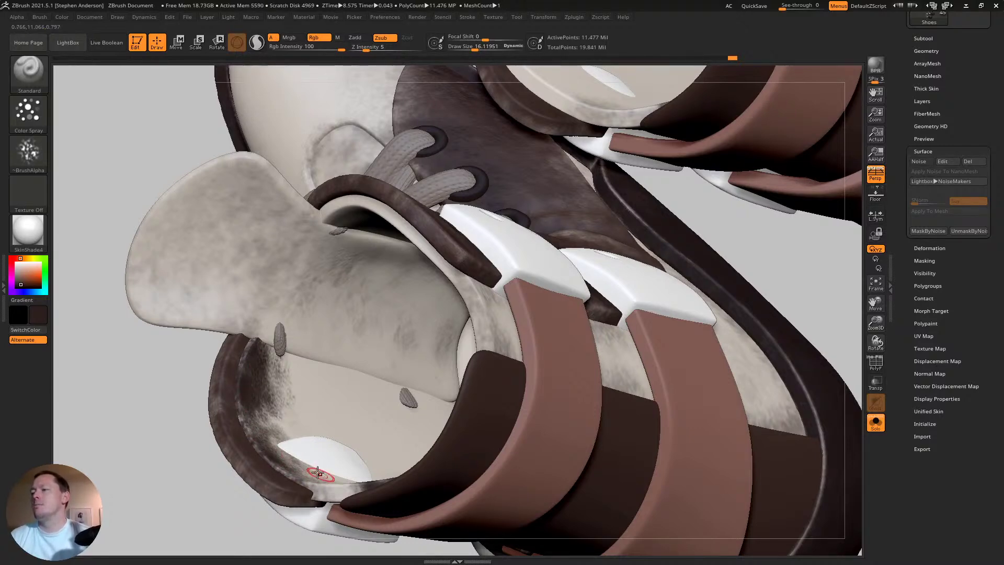
- Enlarge the draw size to about 27.3 and spray dark brown mottling across the upper lining inside the collar
{"action": "mouse_move", "coordinate": [321, 473]}
{"action": "right_mouse_down"}
{"action": "mouse_move", "coordinate": [331, 487]}
{"action": "mouse_move", "coordinate": [369, 218]}
{"action": "mouse_move", "coordinate": [328, 203]}
{"action": "right_mouse_up"}
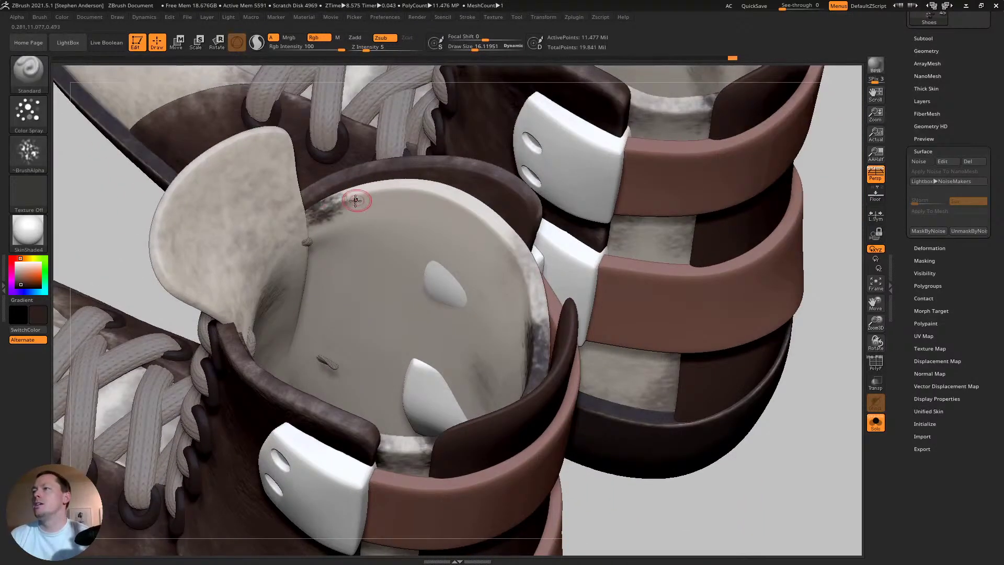
{"action": "key", "text": "s"}
{"action": "mouse_move", "coordinate": [345, 203]}
{"action": "left_mouse_down"}
{"action": "mouse_move", "coordinate": [381, 206]}
{"action": "mouse_move", "coordinate": [377, 195]}
{"action": "mouse_move", "coordinate": [449, 206]}
{"action": "mouse_move", "coordinate": [497, 246]}
{"action": "mouse_move", "coordinate": [442, 199]}
{"action": "mouse_move", "coordinate": [319, 225]}
{"action": "mouse_move", "coordinate": [356, 230]}
{"action": "left_mouse_up"}
{"action": "mouse_move", "coordinate": [403, 235]}
{"action": "right_mouse_down"}
{"action": "mouse_move", "coordinate": [360, 259]}
{"action": "mouse_move", "coordinate": [366, 267]}
{"action": "mouse_move", "coordinate": [375, 265]}
{"action": "mouse_move", "coordinate": [370, 223]}
{"action": "right_mouse_up"}
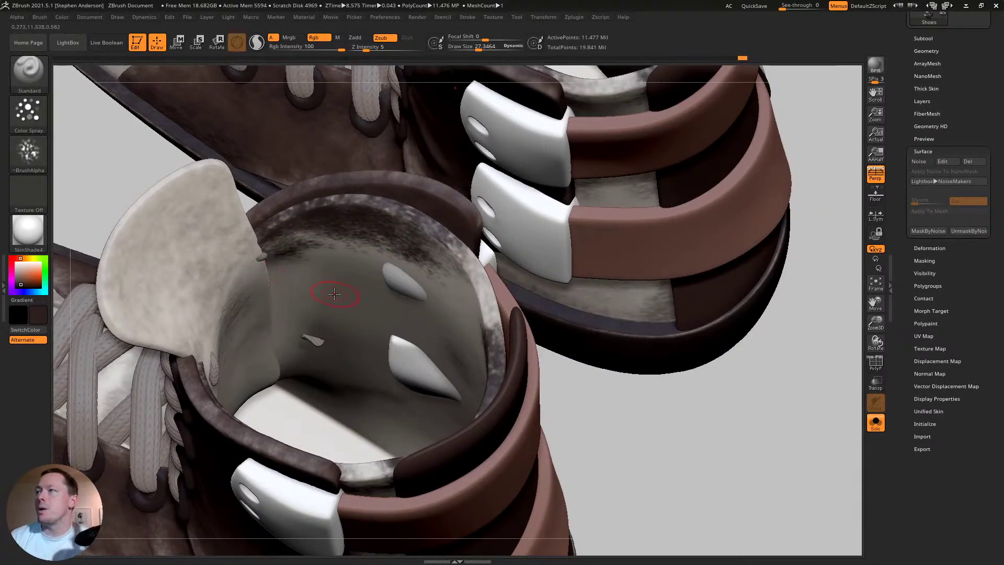
{"action": "mouse_move", "coordinate": [334, 294]}
{"action": "right_mouse_down"}
{"action": "mouse_move", "coordinate": [343, 240]}
{"action": "mouse_move", "coordinate": [327, 252]}
{"action": "right_mouse_up"}
{"action": "mouse_move", "coordinate": [349, 281]}
{"action": "left_mouse_down"}
{"action": "mouse_move", "coordinate": [335, 270]}
{"action": "mouse_move", "coordinate": [332, 294]}
{"action": "left_mouse_up"}
{"action": "mouse_move", "coordinate": [356, 307]}
{"action": "right_mouse_down", "text": "ctrl"}
{"action": "mouse_move", "coordinate": [400, 377]}
{"action": "mouse_move", "coordinate": [354, 325]}
{"action": "mouse_move", "coordinate": [432, 234]}
{"action": "right_mouse_up", "text": "ctrl"}
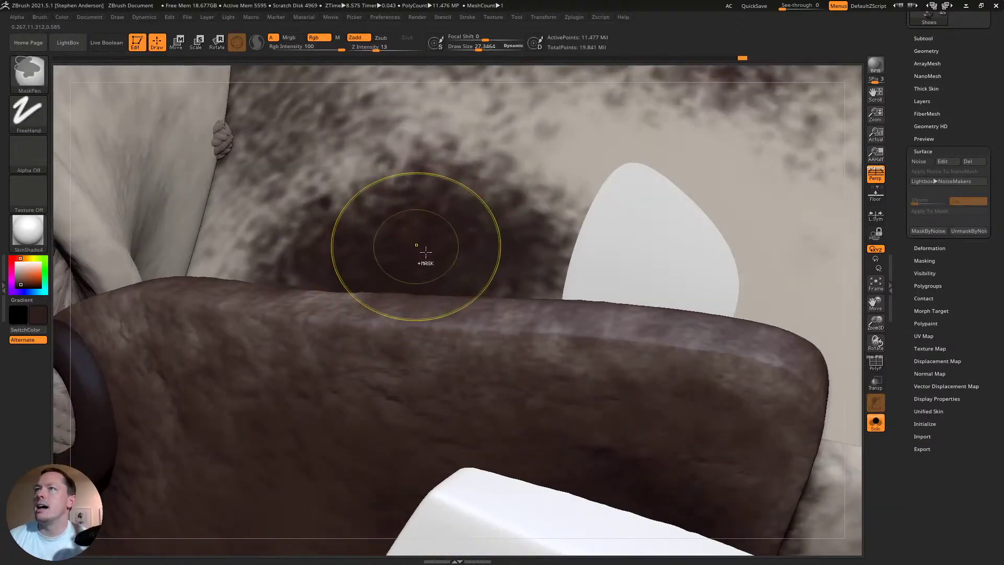
{"action": "key", "text": "ctrl+z"}
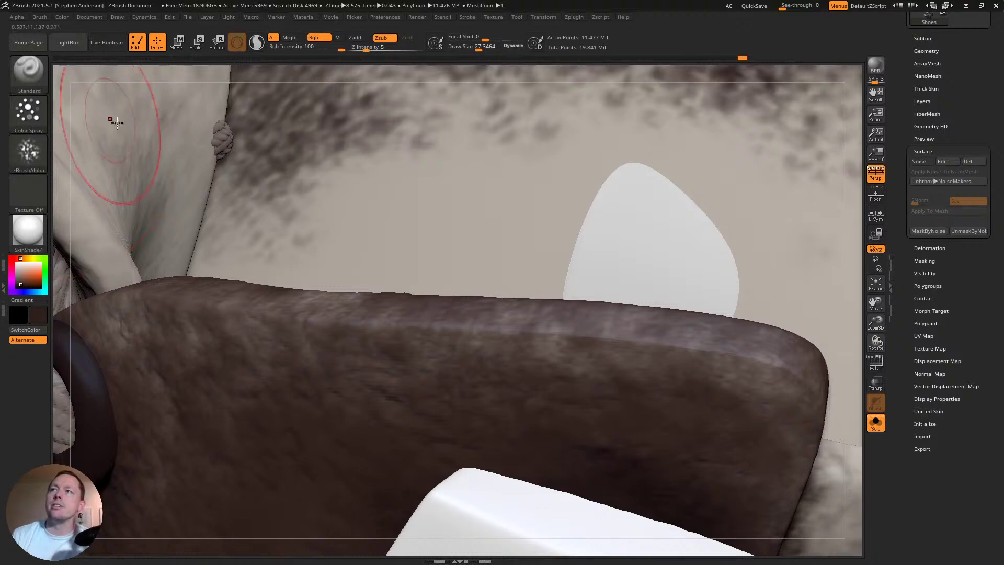
- Set the draw size to about 7.5 and spray dark brown mottling along the cream collar panel's edge beneath the dark brown flap
{"action": "mouse_move", "coordinate": [594, 135]}
{"action": "right_mouse_down"}
{"action": "mouse_move", "coordinate": [307, 489]}
{"action": "mouse_move", "coordinate": [509, 213]}
{"action": "mouse_move", "coordinate": [150, 419]}
{"action": "mouse_move", "coordinate": [488, 281]}
{"action": "right_mouse_up"}
{"action": "right_click_drag", "start_coordinate": [632, 430], "coordinate": [472, 328], "text": "alt"}
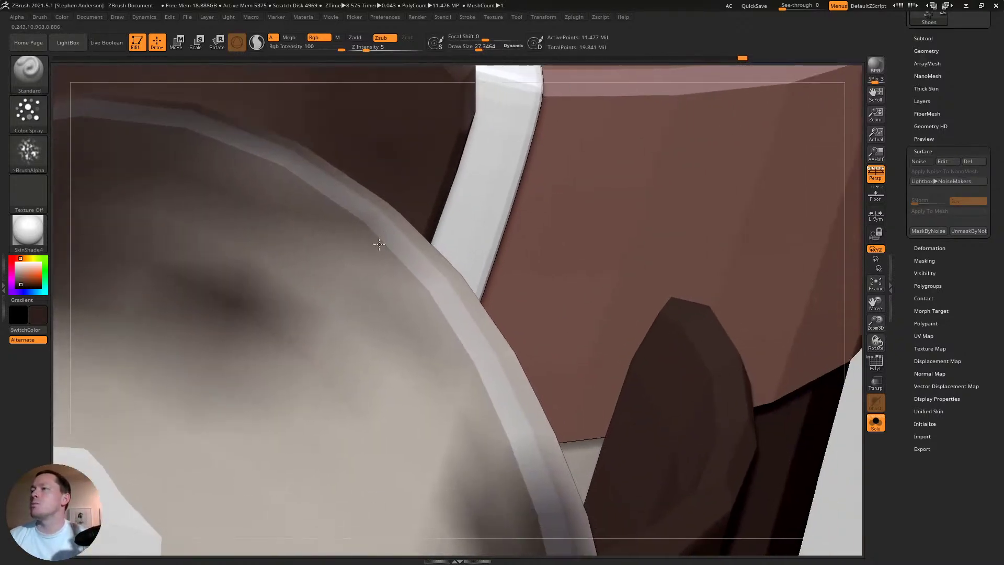
{"action": "key", "text": "s"}
{"action": "left_click_drag", "start_coordinate": [382, 193], "coordinate": [373, 193]}
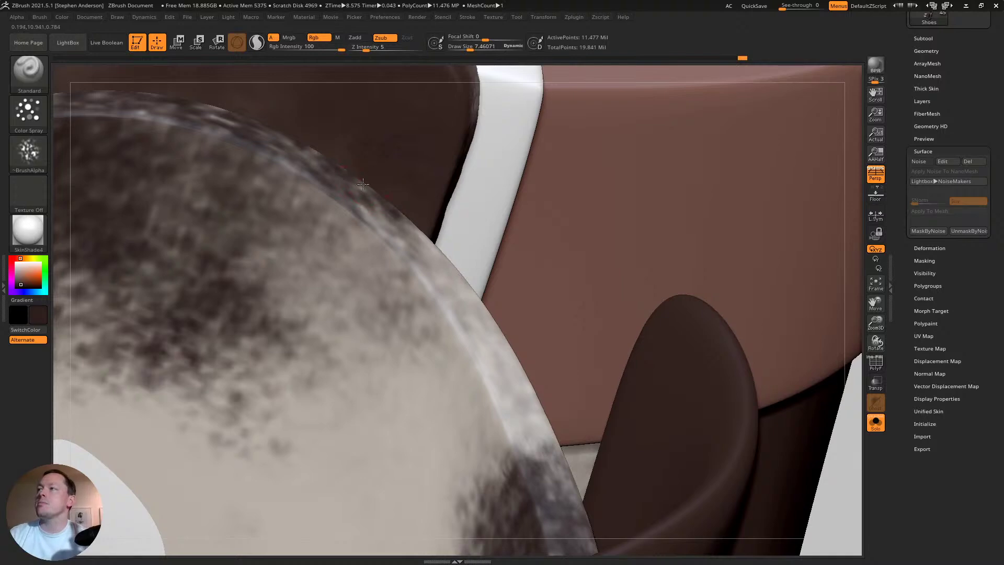
{"action": "right_click_drag", "start_coordinate": [460, 220], "coordinate": [379, 236]}
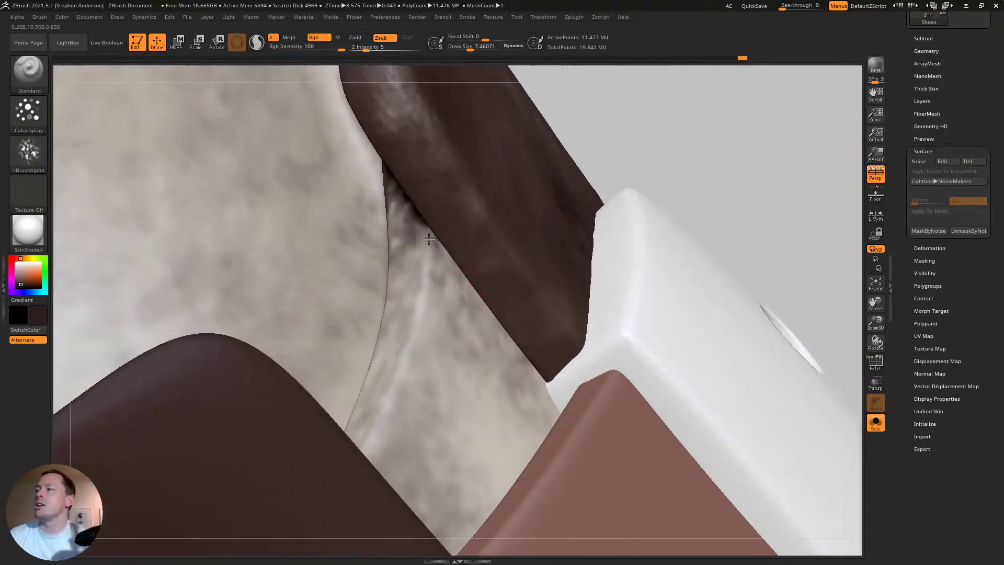
{"action": "mouse_move", "coordinate": [428, 239]}
{"action": "left_mouse_down"}
{"action": "mouse_move", "coordinate": [466, 260]}
{"action": "mouse_move", "coordinate": [555, 390]}
{"action": "left_mouse_up"}
{"action": "right_click_drag", "start_coordinate": [556, 390], "coordinate": [536, 394]}
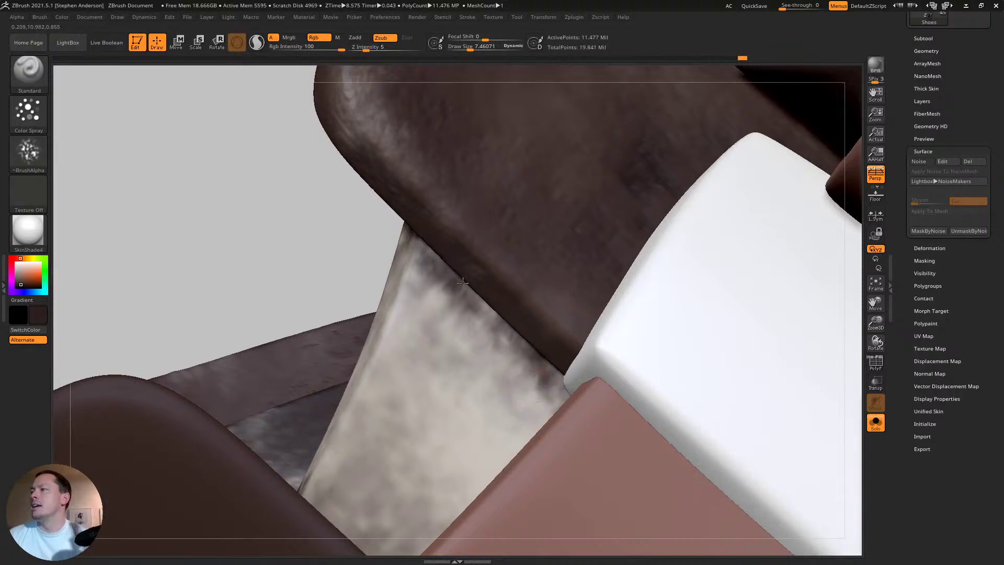
{"action": "left_click_drag", "start_coordinate": [468, 320], "coordinate": [545, 390]}
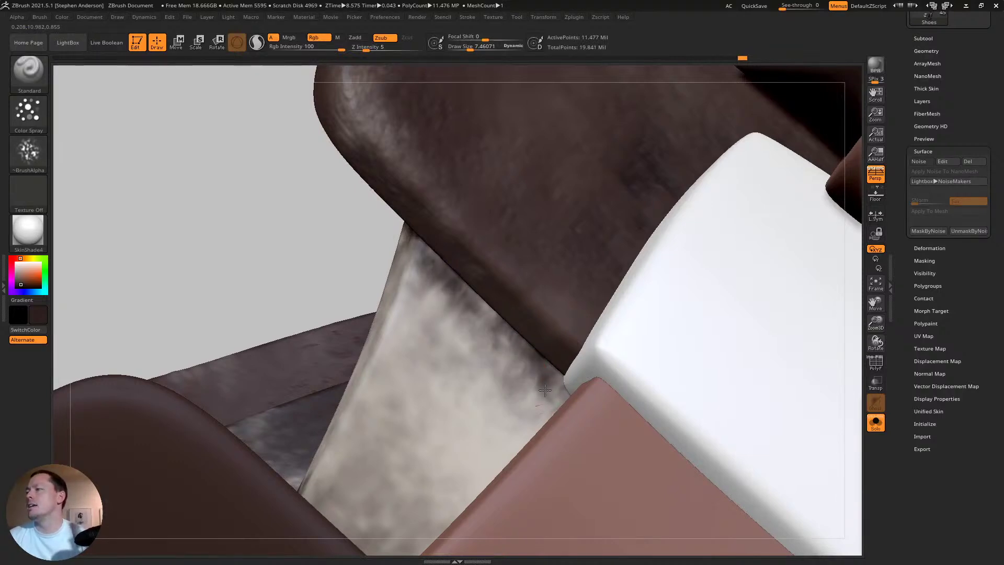
- Spray dark brown mottling along the lower edge of the cream collar panel, above the dark brown heel piece
{"action": "right_click_drag", "start_coordinate": [560, 400], "coordinate": [331, 395]}
{"action": "left_click_drag", "start_coordinate": [349, 408], "coordinate": [331, 383]}
{"action": "mouse_move", "coordinate": [366, 415]}
{"action": "left_mouse_down"}
{"action": "mouse_move", "coordinate": [415, 459]}
{"action": "mouse_move", "coordinate": [435, 425]}
{"action": "left_mouse_up"}
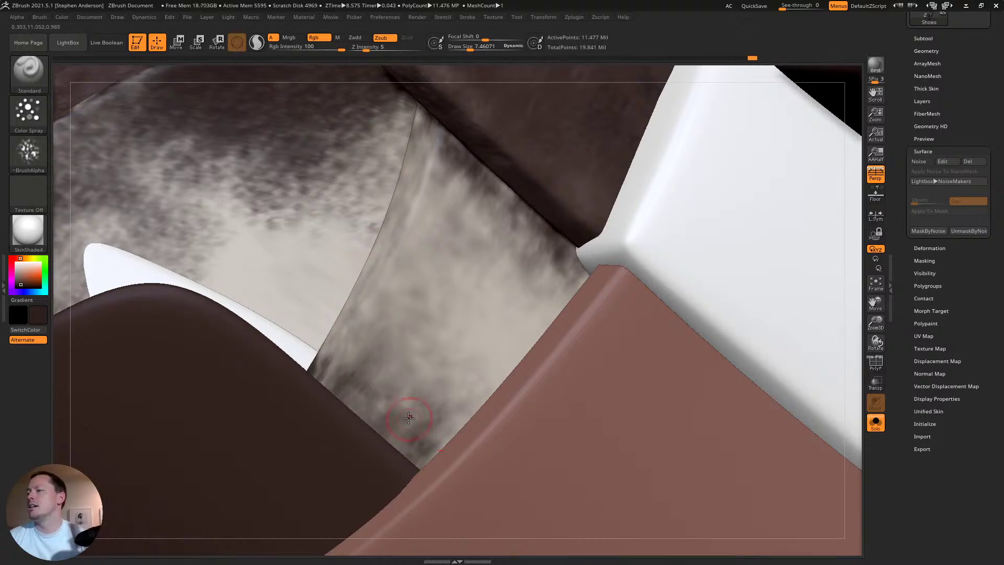
{"action": "right_click_drag", "start_coordinate": [437, 446], "coordinate": [431, 481]}
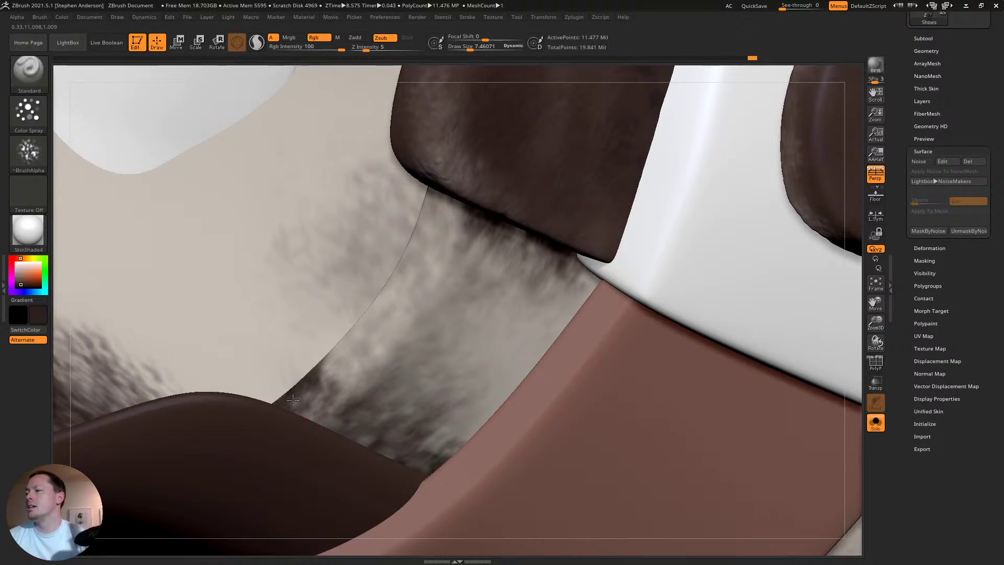
- Spray dark brown mottling along the lower and upper edges of the cream panel between the two reddish-brown straps
{"action": "mouse_move", "coordinate": [438, 471]}
{"action": "right_mouse_down"}
{"action": "mouse_move", "coordinate": [455, 387]}
{"action": "mouse_move", "coordinate": [558, 359]}
{"action": "mouse_move", "coordinate": [410, 202]}
{"action": "mouse_move", "coordinate": [485, 328]}
{"action": "mouse_move", "coordinate": [475, 287]}
{"action": "mouse_move", "coordinate": [334, 230]}
{"action": "right_mouse_up"}
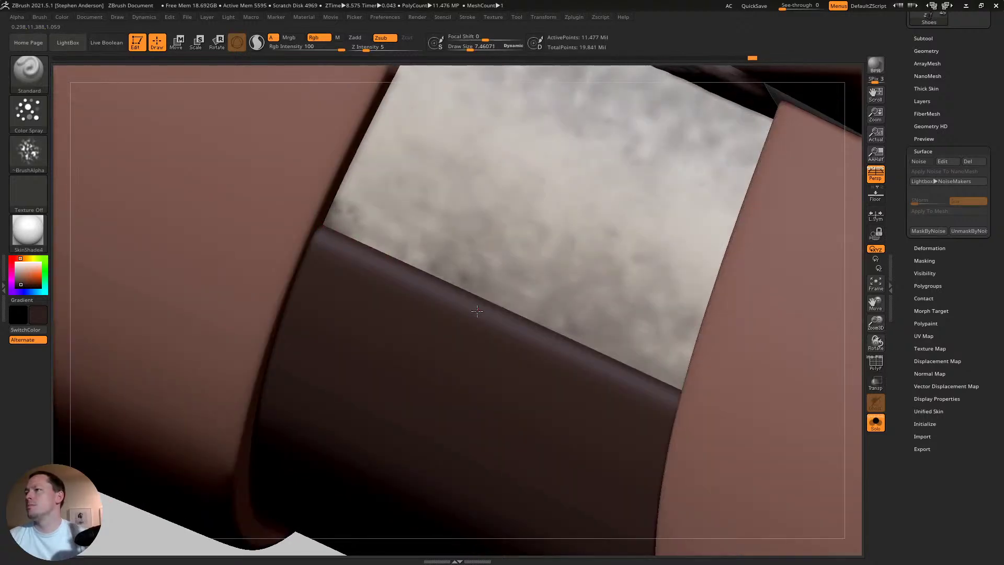
{"action": "mouse_move", "coordinate": [477, 312]}
{"action": "left_mouse_down"}
{"action": "mouse_move", "coordinate": [668, 365]}
{"action": "mouse_move", "coordinate": [585, 357]}
{"action": "mouse_move", "coordinate": [361, 275]}
{"action": "left_mouse_up"}
{"action": "mouse_move", "coordinate": [293, 220]}
{"action": "left_mouse_down"}
{"action": "mouse_move", "coordinate": [442, 263]}
{"action": "mouse_move", "coordinate": [378, 207]}
{"action": "left_mouse_up"}
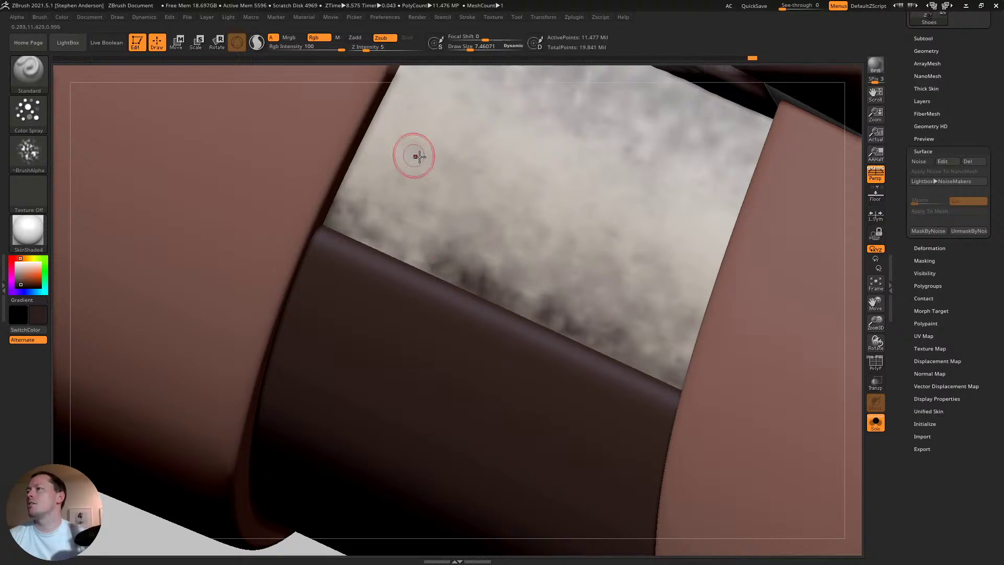
{"action": "right_click_drag", "start_coordinate": [515, 157], "coordinate": [434, 298], "text": "alt"}
{"action": "mouse_move", "coordinate": [435, 153]}
{"action": "left_mouse_down"}
{"action": "mouse_move", "coordinate": [350, 147]}
{"action": "mouse_move", "coordinate": [330, 193]}
{"action": "left_mouse_up"}
{"action": "mouse_move", "coordinate": [302, 233]}
{"action": "left_mouse_down"}
{"action": "mouse_move", "coordinate": [355, 179]}
{"action": "mouse_move", "coordinate": [264, 335]}
{"action": "mouse_move", "coordinate": [335, 182]}
{"action": "left_mouse_up"}
{"action": "mouse_move", "coordinate": [377, 140]}
{"action": "left_mouse_down"}
{"action": "mouse_move", "coordinate": [571, 184]}
{"action": "mouse_move", "coordinate": [549, 189]}
{"action": "mouse_move", "coordinate": [628, 230]}
{"action": "mouse_move", "coordinate": [577, 221]}
{"action": "mouse_move", "coordinate": [643, 214]}
{"action": "left_mouse_up"}
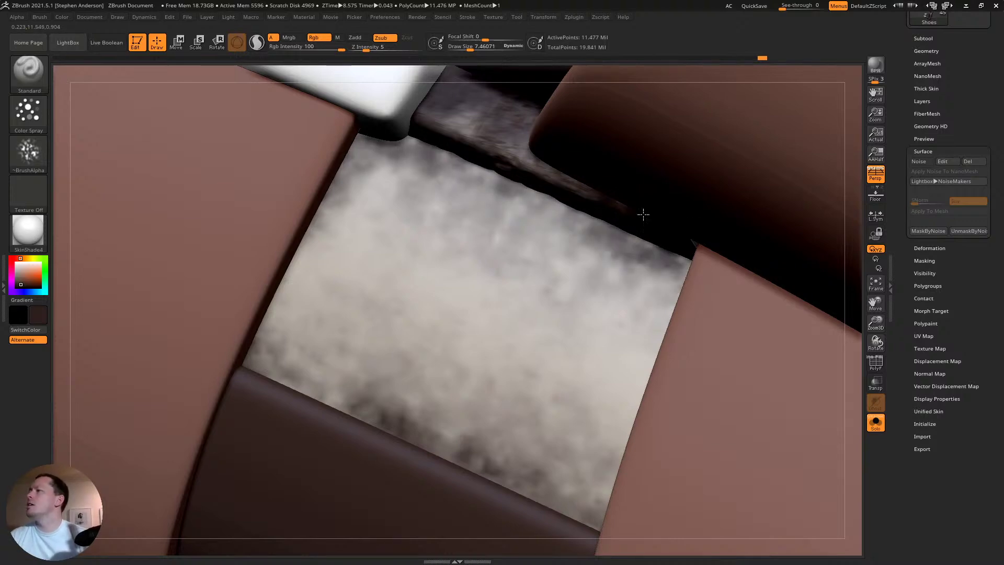
- Set the draw size to about 16.1 and spray dark brown mottling around the edges of the cream panel below the lower strap
{"action": "mouse_move", "coordinate": [691, 305]}
{"action": "right_mouse_down", "text": "ctrl"}
{"action": "mouse_move", "coordinate": [535, 238]}
{"action": "mouse_move", "coordinate": [592, 329]}
{"action": "right_mouse_up", "text": "ctrl"}
{"action": "mouse_move", "coordinate": [609, 374]}
{"action": "right_mouse_down"}
{"action": "mouse_move", "coordinate": [579, 331]}
{"action": "mouse_move", "coordinate": [561, 343]}
{"action": "mouse_move", "coordinate": [576, 298]}
{"action": "mouse_move", "coordinate": [584, 334]}
{"action": "mouse_move", "coordinate": [630, 388]}
{"action": "mouse_move", "coordinate": [611, 365]}
{"action": "mouse_move", "coordinate": [538, 421]}
{"action": "mouse_move", "coordinate": [553, 394]}
{"action": "mouse_move", "coordinate": [542, 374]}
{"action": "right_mouse_up"}
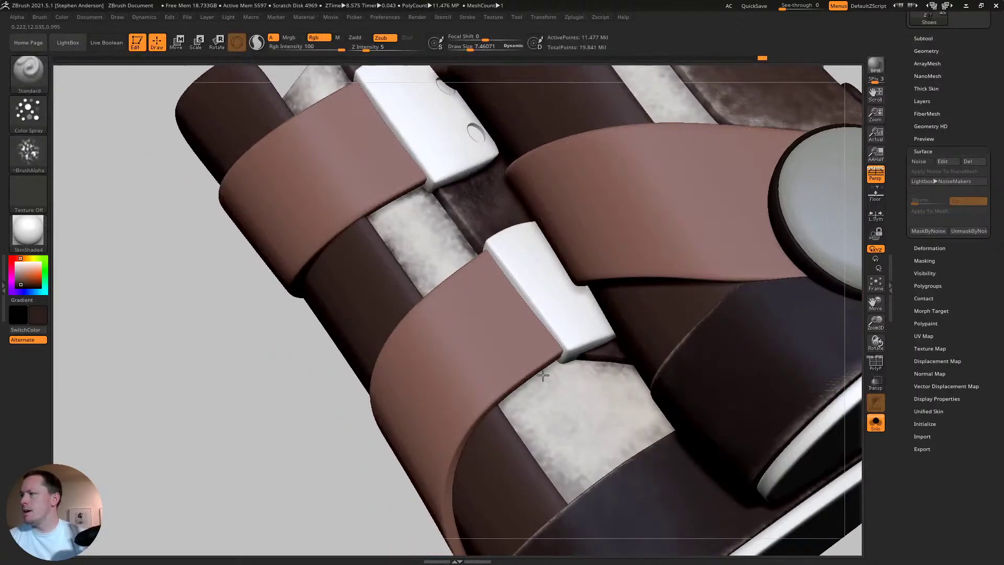
{"action": "key", "text": "s"}
{"action": "mouse_move", "coordinate": [515, 393]}
{"action": "left_mouse_down"}
{"action": "mouse_move", "coordinate": [509, 404]}
{"action": "mouse_move", "coordinate": [547, 376]}
{"action": "mouse_move", "coordinate": [515, 418]}
{"action": "left_mouse_up"}
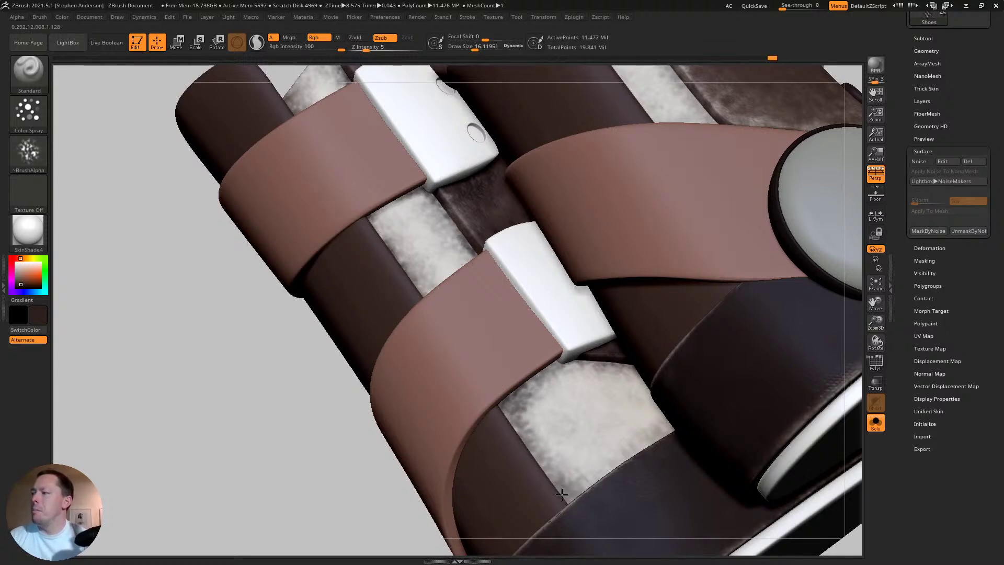
{"action": "right_click_drag", "start_coordinate": [588, 454], "coordinate": [565, 397]}
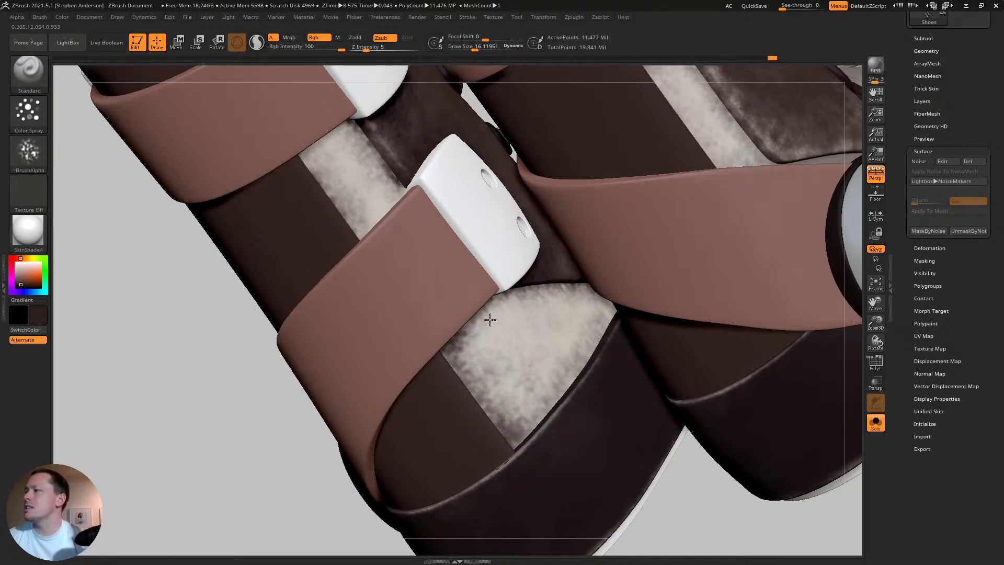
- Set the draw size to about 9.8 and spray dark brown mottling on the cream toe cap where it meets the brown side panel and sole
{"action": "right_click_drag", "start_coordinate": [538, 314], "coordinate": [629, 187]}
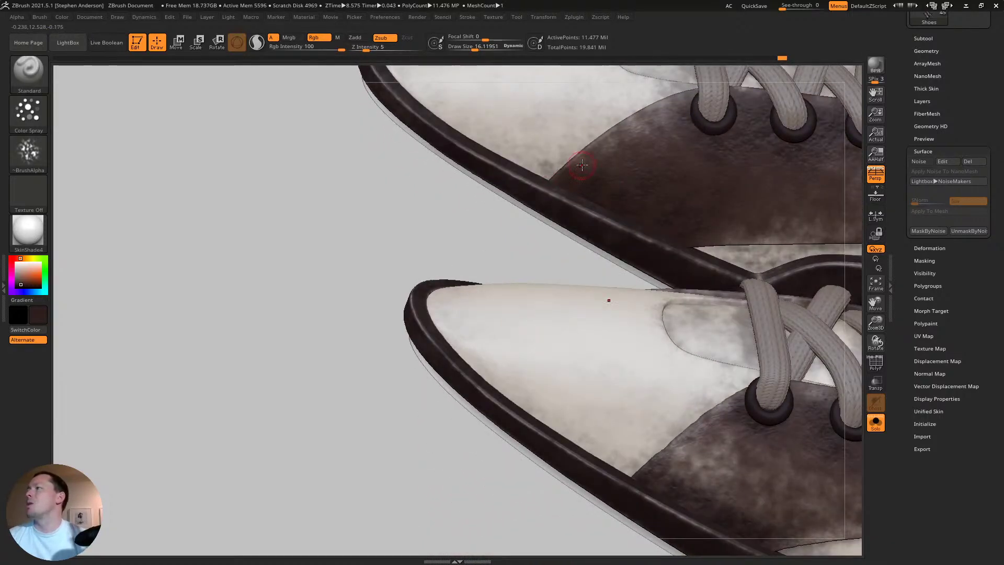
{"action": "key", "text": "s"}
{"action": "left_click_drag", "start_coordinate": [562, 170], "coordinate": [560, 170]}
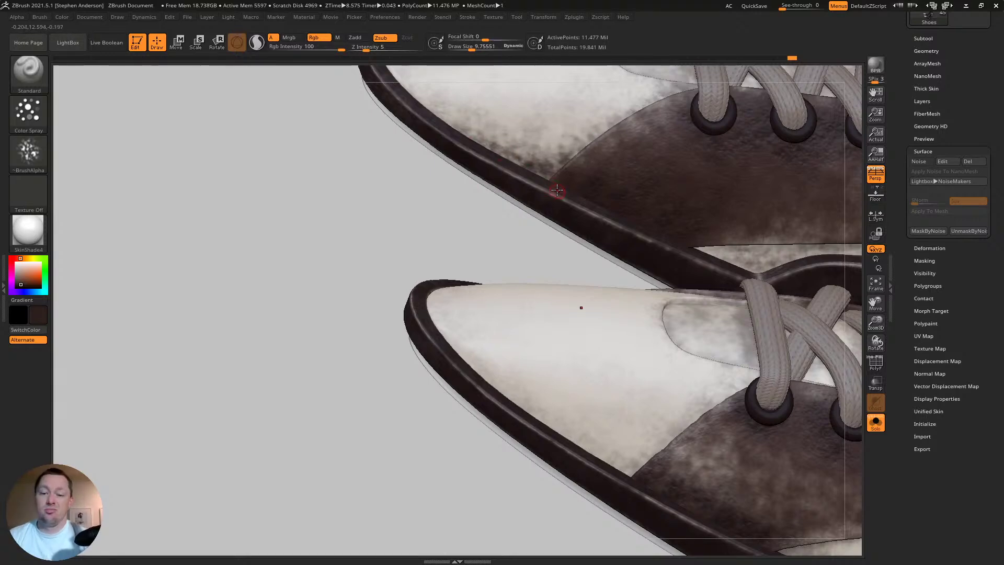
{"action": "right_click_drag", "start_coordinate": [546, 192], "coordinate": [502, 185], "text": "alt"}
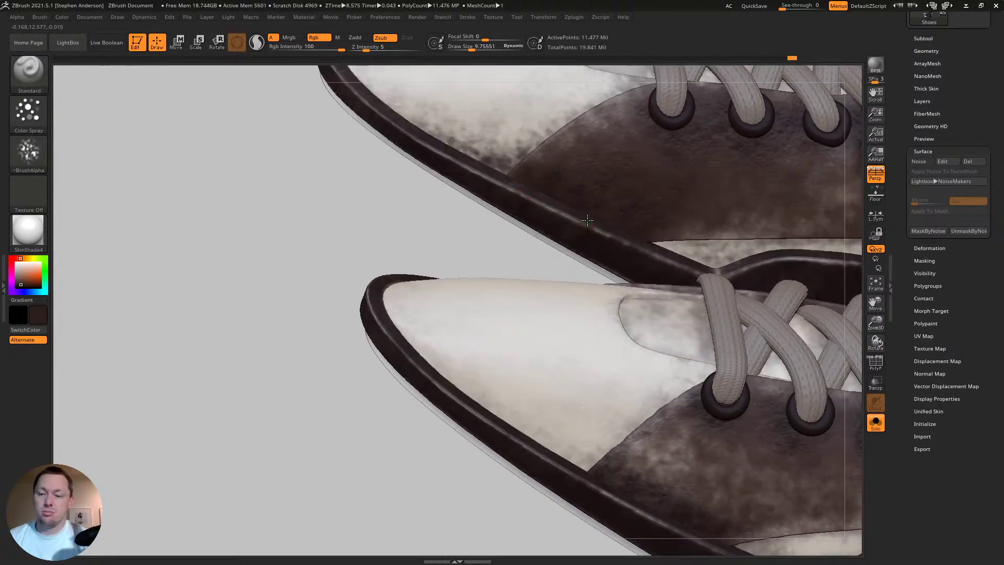
{"action": "right_click_drag", "start_coordinate": [587, 220], "coordinate": [584, 218]}
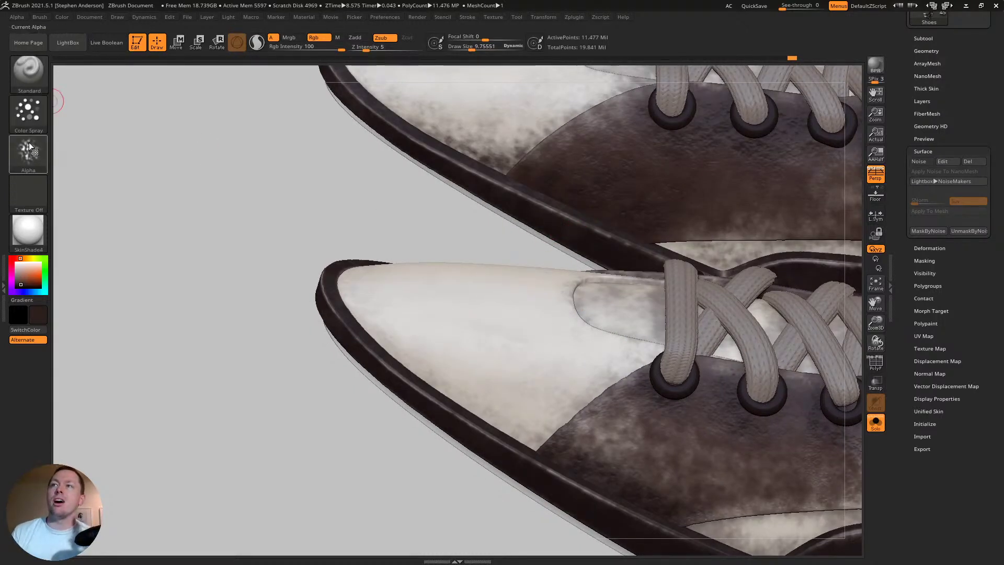
- Open the alpha image import and examine the fabric, Soil_Clay and Soil_Mud folders in _TEXTURING for a usable alpha
{"action": "mouse_move", "coordinate": [30, 152]}
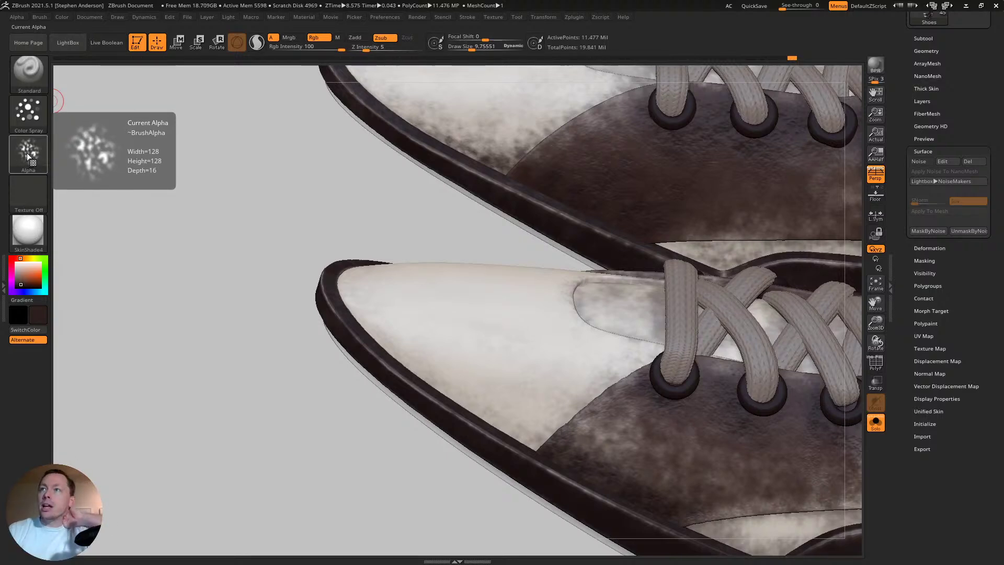
{"action": "left_click", "coordinate": [28, 153]}
{"action": "mouse_move", "coordinate": [312, 279]}
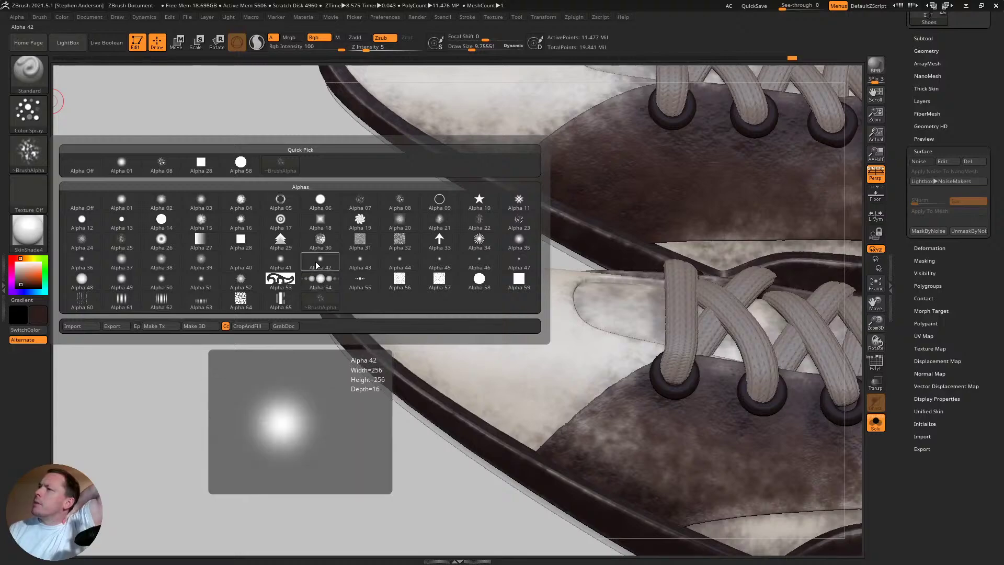
{"action": "left_click", "coordinate": [93, 326]}
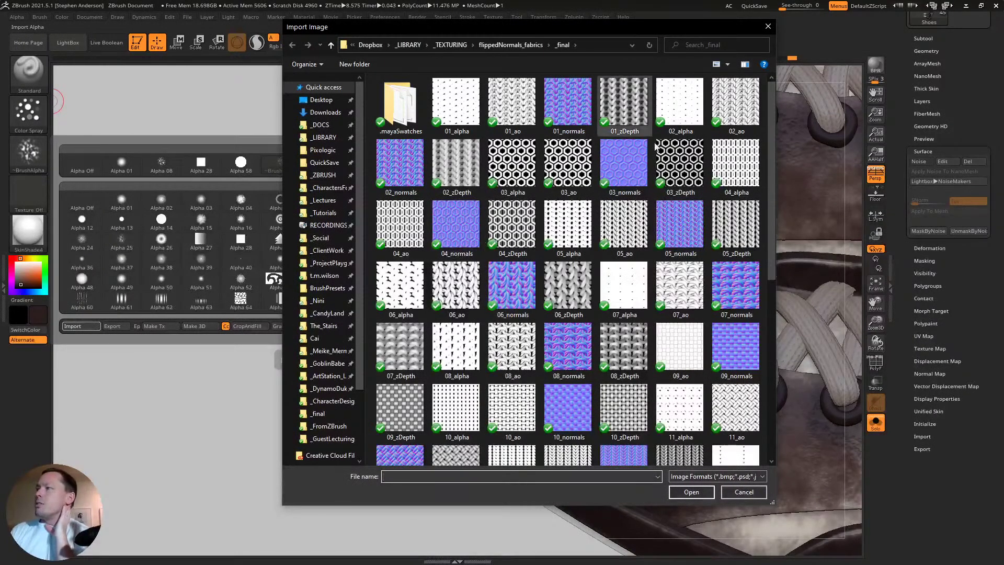
{"action": "scroll", "coordinate": [558, 284], "scroll_direction": "down", "scroll_amount": 5}
{"action": "scroll", "coordinate": [558, 284], "scroll_direction": "up", "scroll_amount": 5}
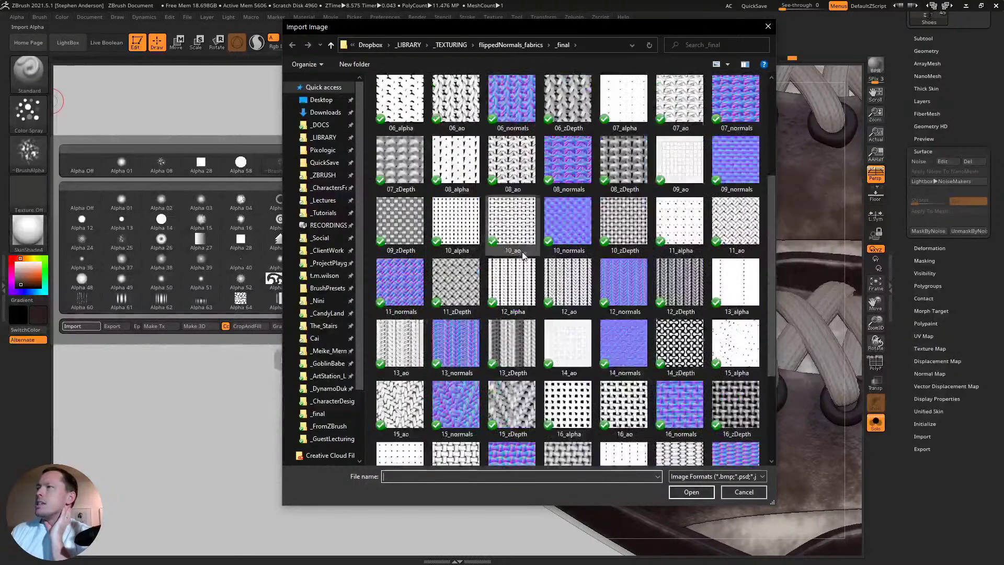
{"action": "left_click", "coordinate": [515, 46]}
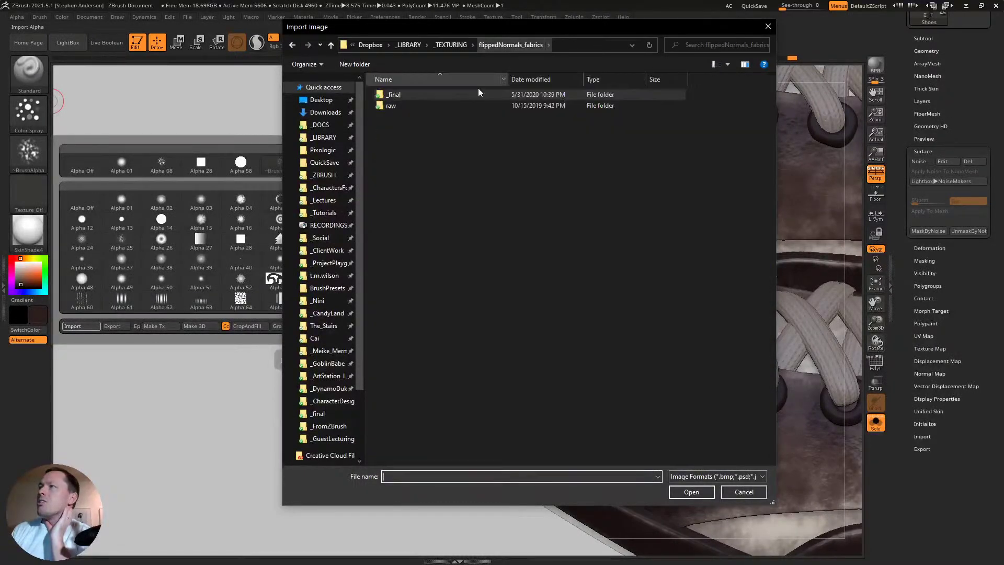
{"action": "left_click", "coordinate": [451, 46]}
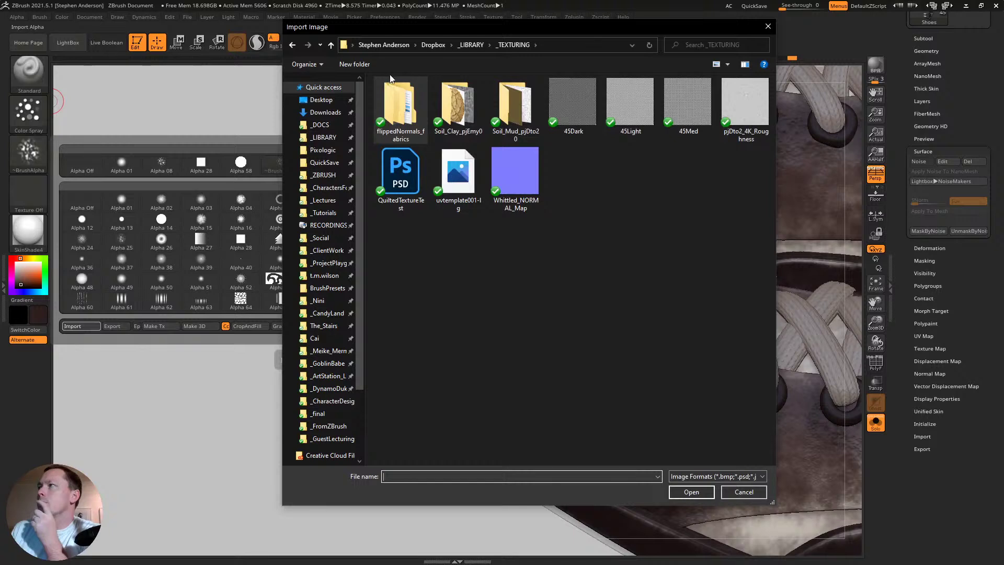
{"action": "double_click", "coordinate": [469, 110]}
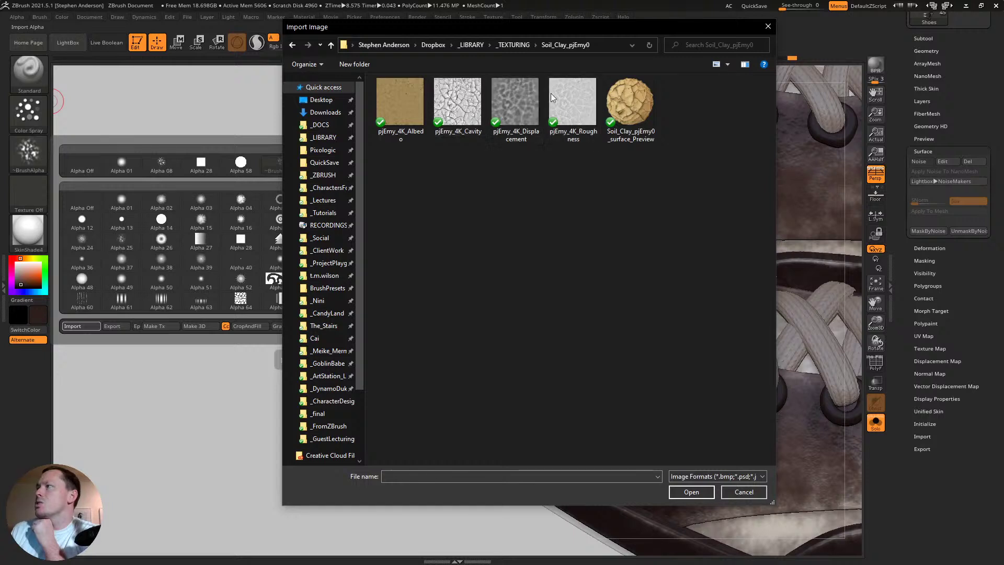
{"action": "left_click", "coordinate": [507, 45]}
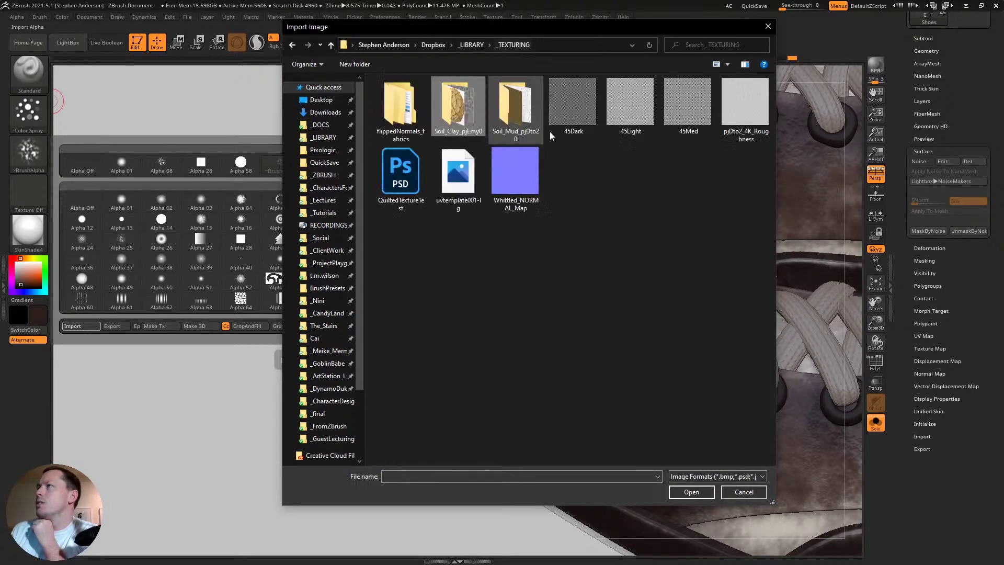
{"action": "double_click", "coordinate": [531, 116]}
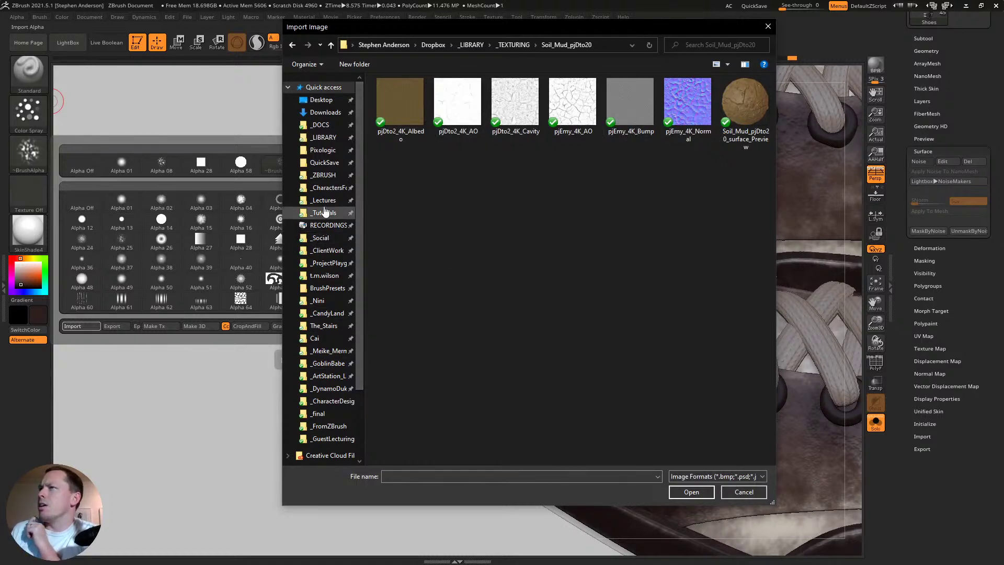
- Import the Heart image from the _ZBRUSH library's _Alphas folder as the brush alpha and set the stroke type to DragRect
{"action": "left_click", "coordinate": [324, 175]}
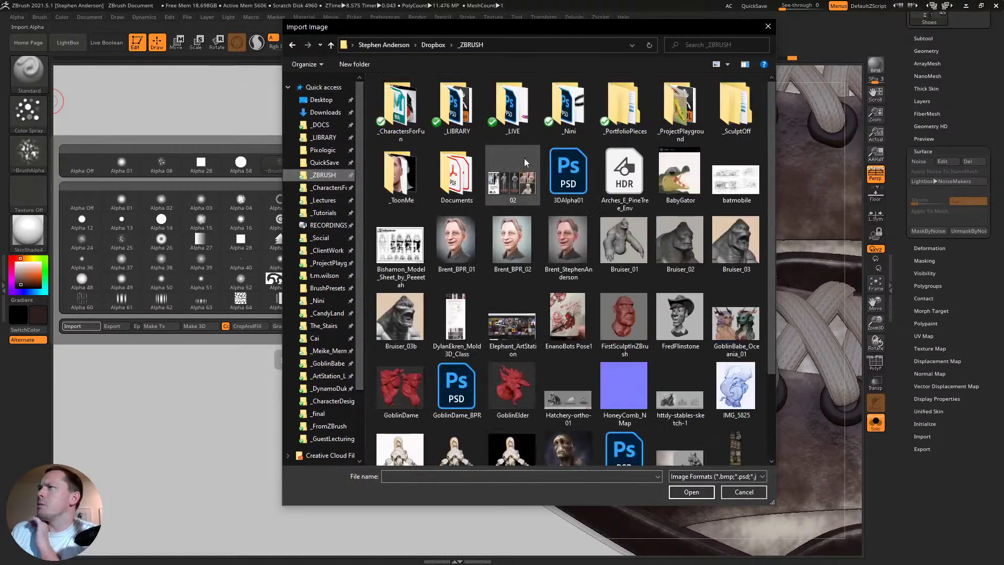
{"action": "double_click", "coordinate": [467, 117]}
{"action": "double_click", "coordinate": [398, 94]}
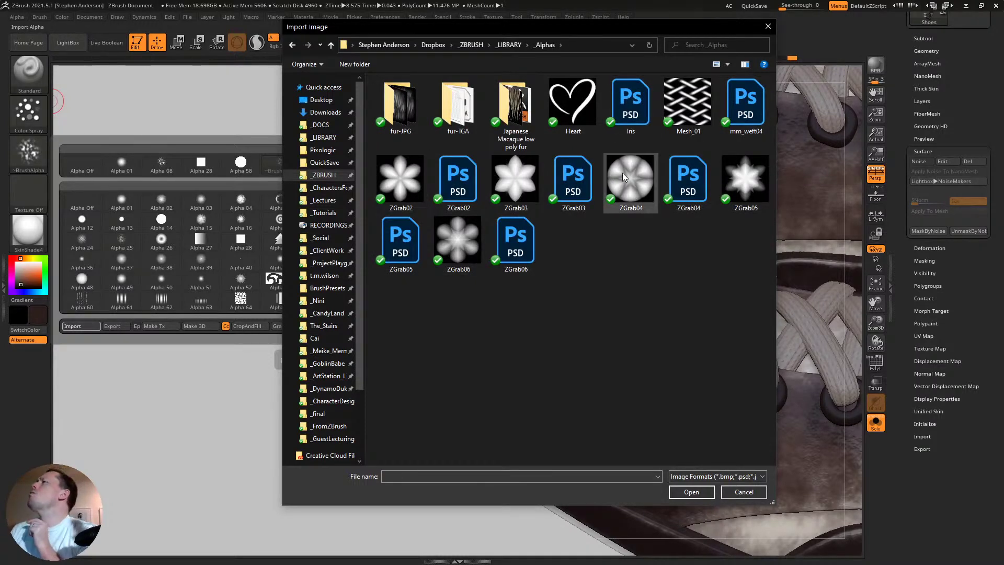
{"action": "left_click", "coordinate": [573, 115]}
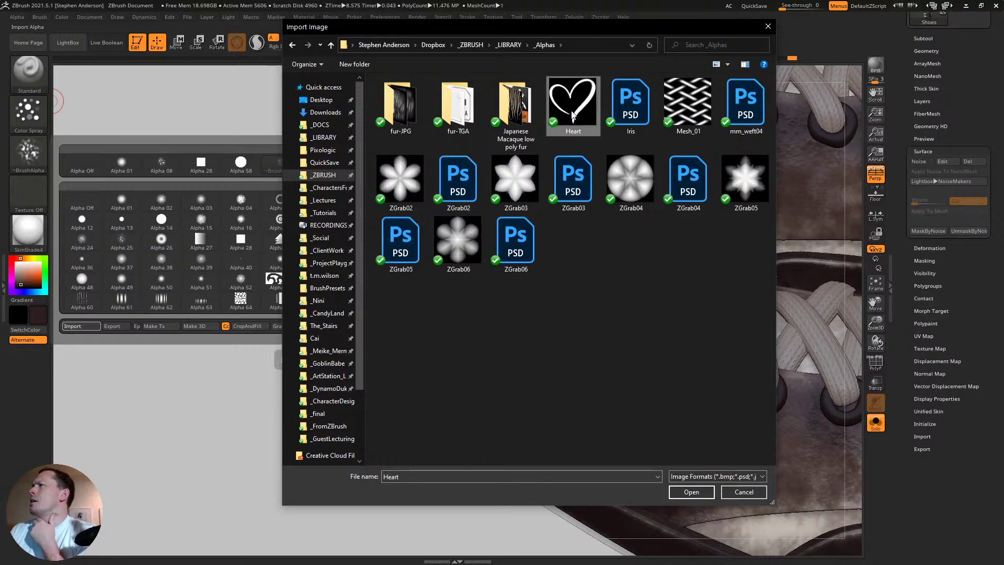
{"action": "double_click", "coordinate": [576, 107]}
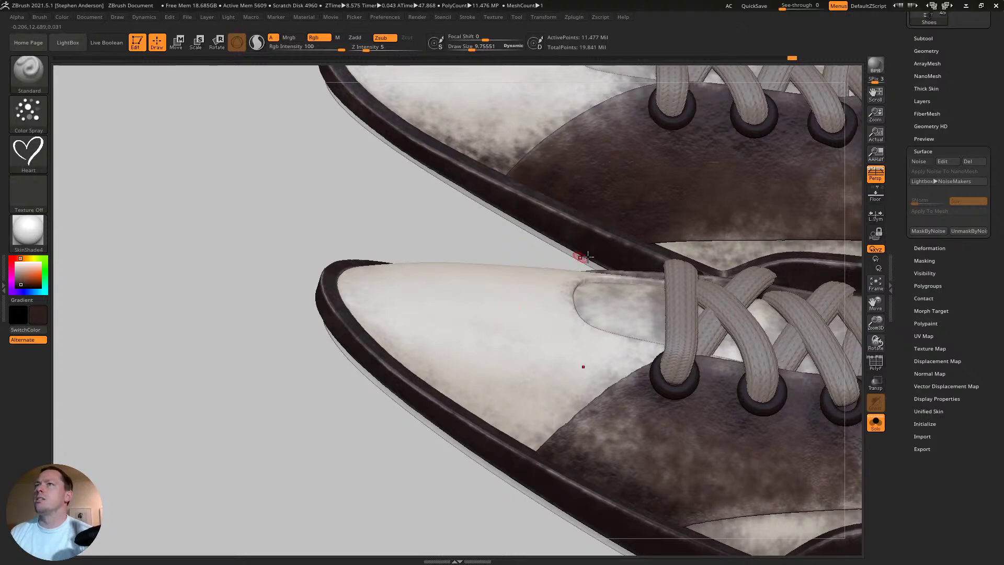
{"action": "left_click", "coordinate": [40, 122]}
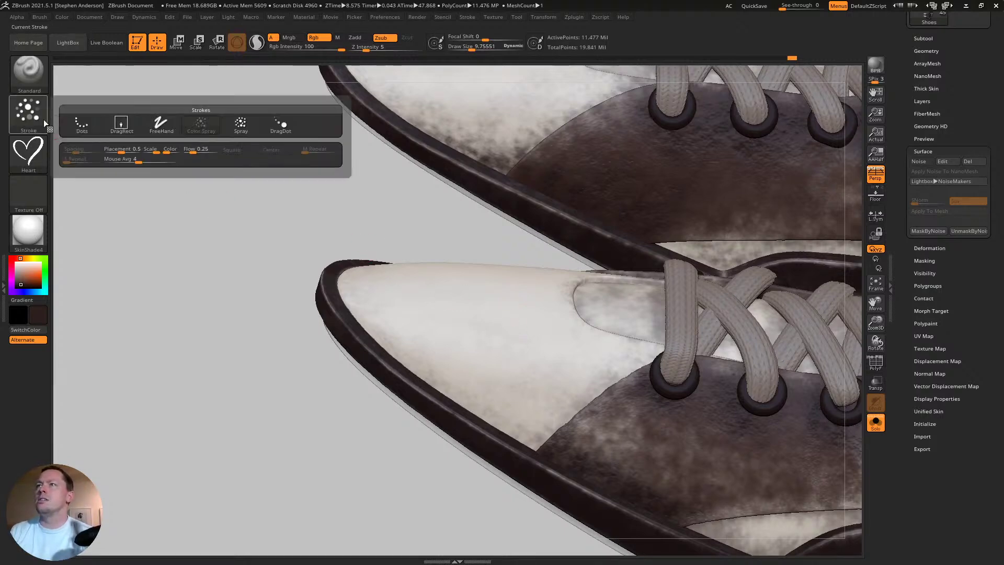
{"action": "left_click", "coordinate": [119, 126]}
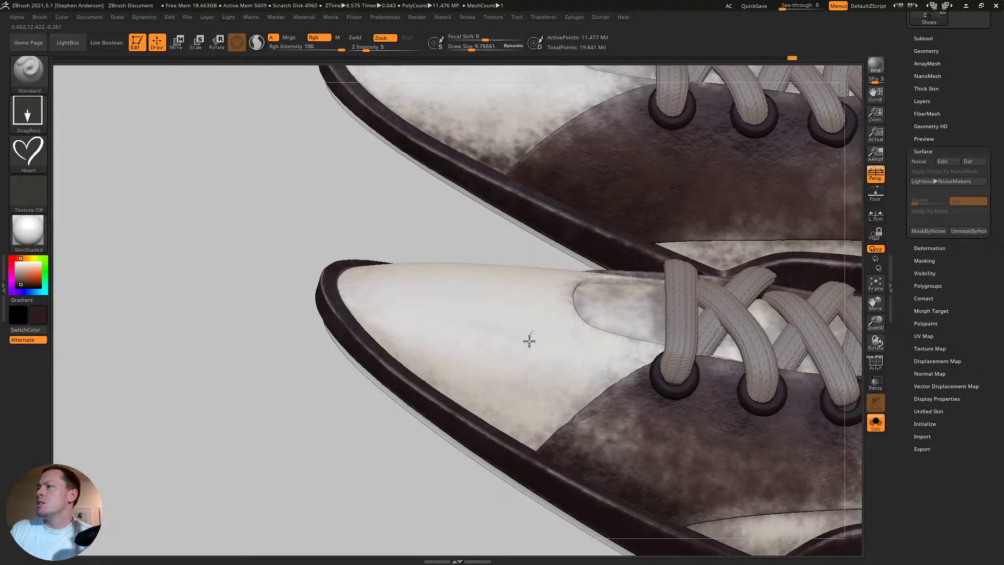
{"action": "left_click_drag", "start_coordinate": [536, 303], "coordinate": [565, 345], "text": "ctrl"}
{"action": "left_click_drag", "start_coordinate": [506, 362], "coordinate": [537, 371], "text": "ctrl"}
{"action": "left_click_drag", "start_coordinate": [487, 335], "coordinate": [528, 308], "text": "ctrl"}
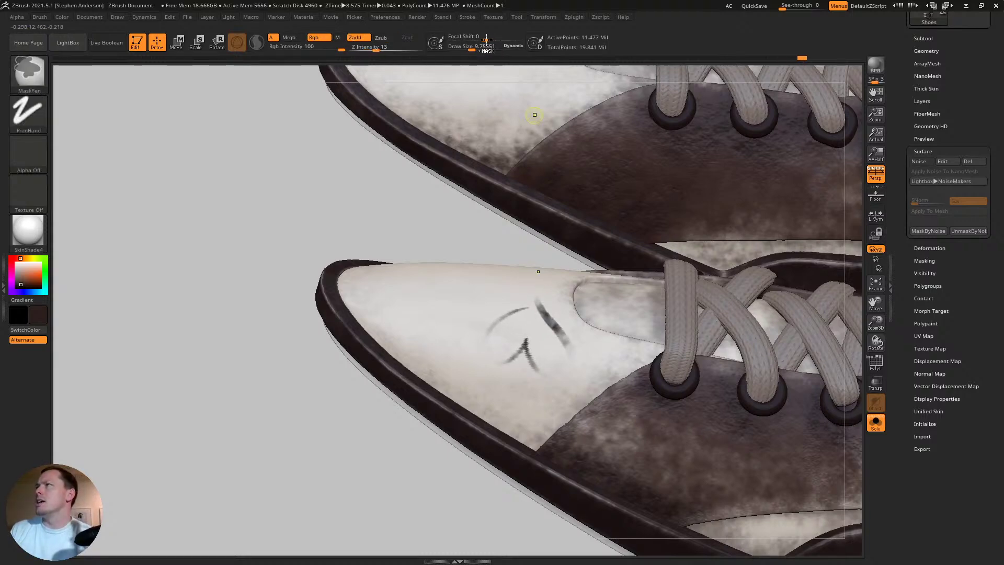
{"action": "key", "text": "ctrl+shift+a"}
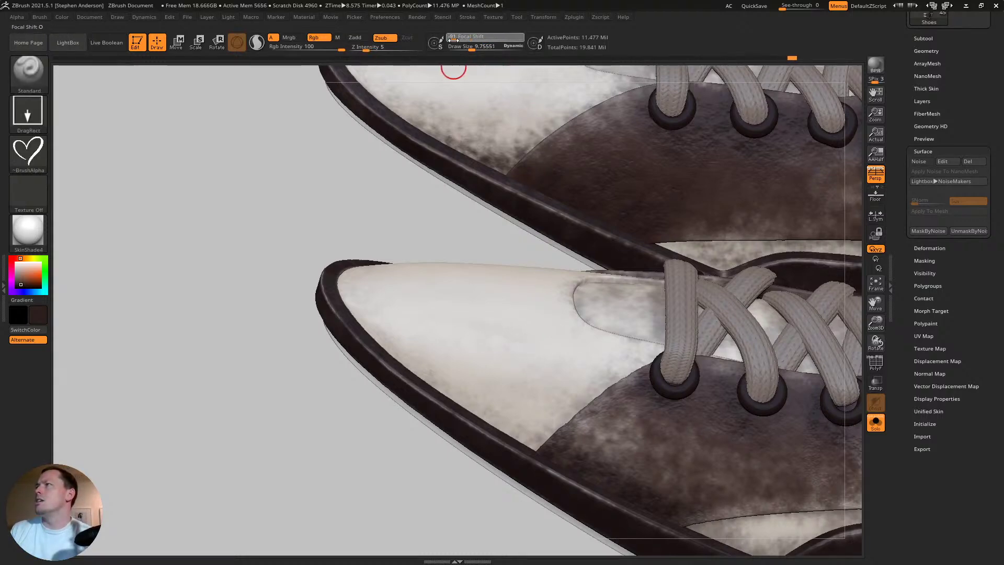
- Stamp a dark brown heart outline on the cream toe cap of the nearer boot
{"action": "mouse_move", "coordinate": [497, 326]}
{"action": "left_mouse_down"}
{"action": "mouse_move", "coordinate": [479, 377]}
{"action": "mouse_move", "coordinate": [442, 276]}
{"action": "mouse_move", "coordinate": [534, 235]}
{"action": "mouse_move", "coordinate": [493, 320]}
{"action": "mouse_move", "coordinate": [543, 396]}
{"action": "mouse_move", "coordinate": [591, 361]}
{"action": "mouse_move", "coordinate": [583, 331]}
{"action": "left_mouse_up"}
{"action": "key", "text": "f"}
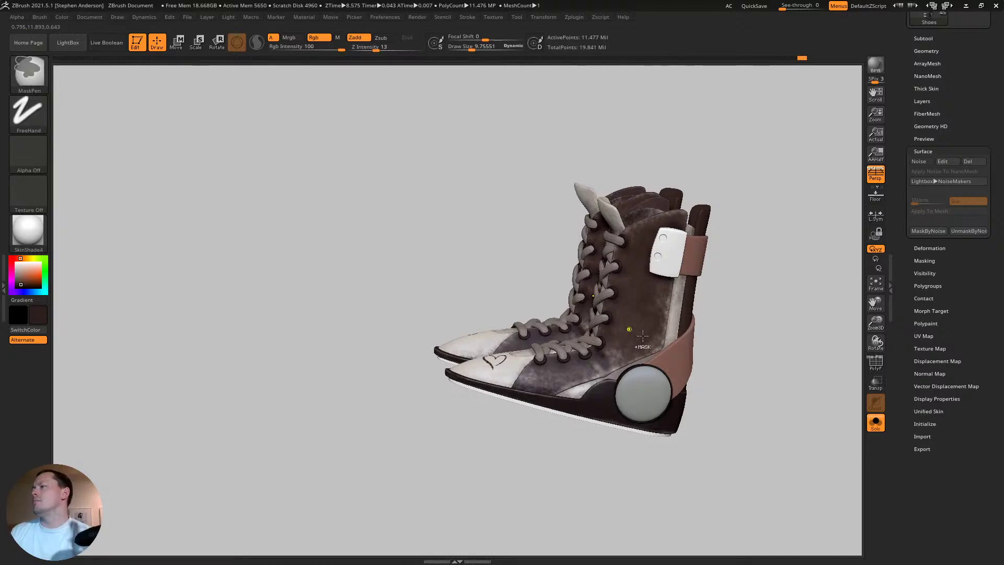
- Import the ZGrab04 image from the _Alphas folder as the brush alpha
{"action": "right_click_drag", "start_coordinate": [639, 334], "coordinate": [653, 383], "text": "ctrl"}
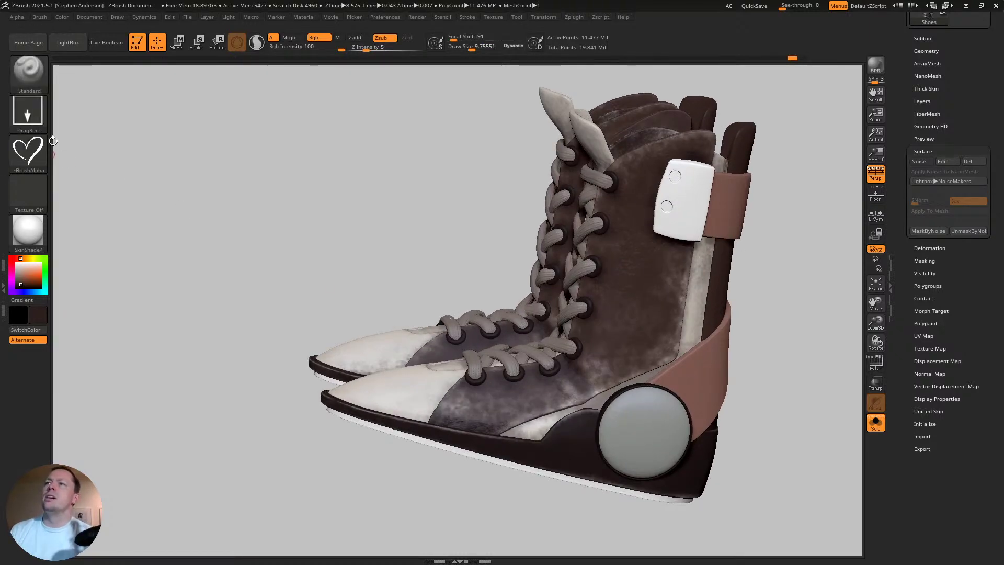
{"action": "left_click", "coordinate": [27, 149]}
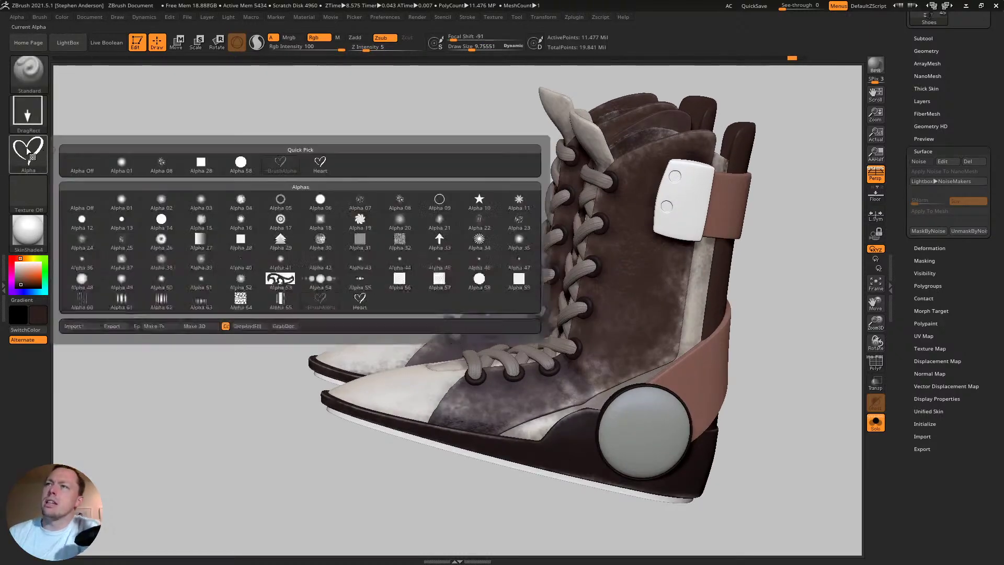
{"action": "left_click", "coordinate": [73, 326]}
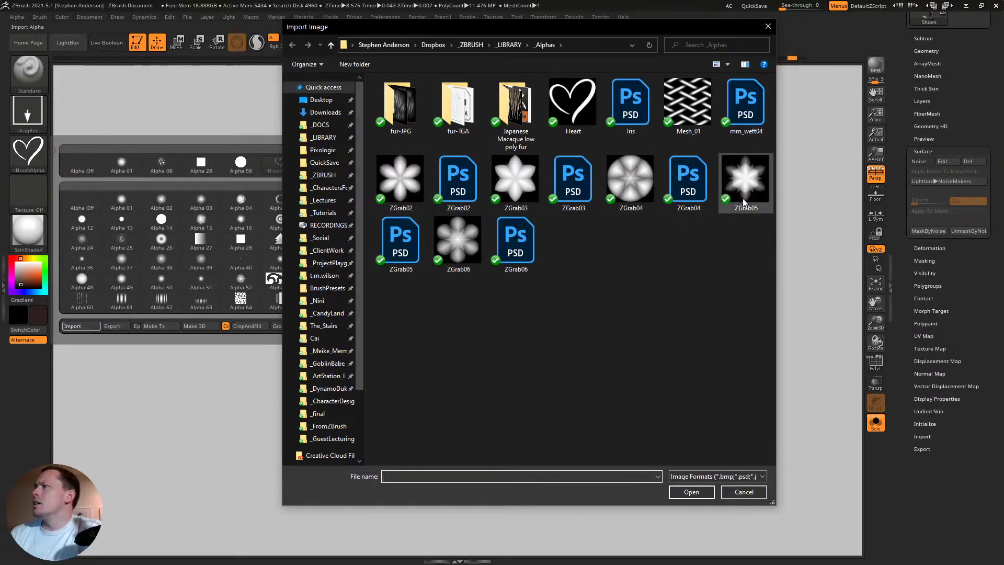
{"action": "left_click", "coordinate": [628, 187]}
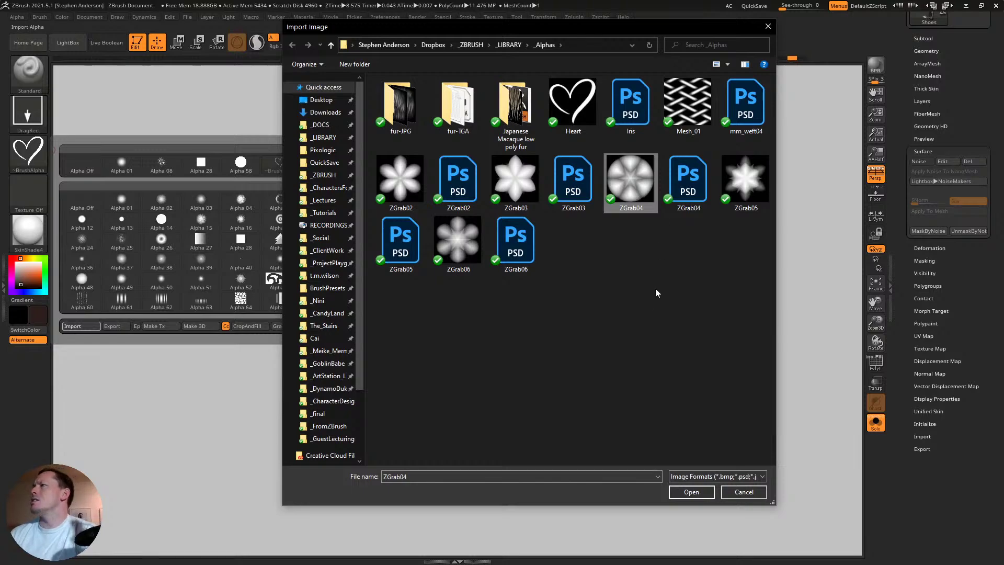
{"action": "left_click", "coordinate": [691, 492]}
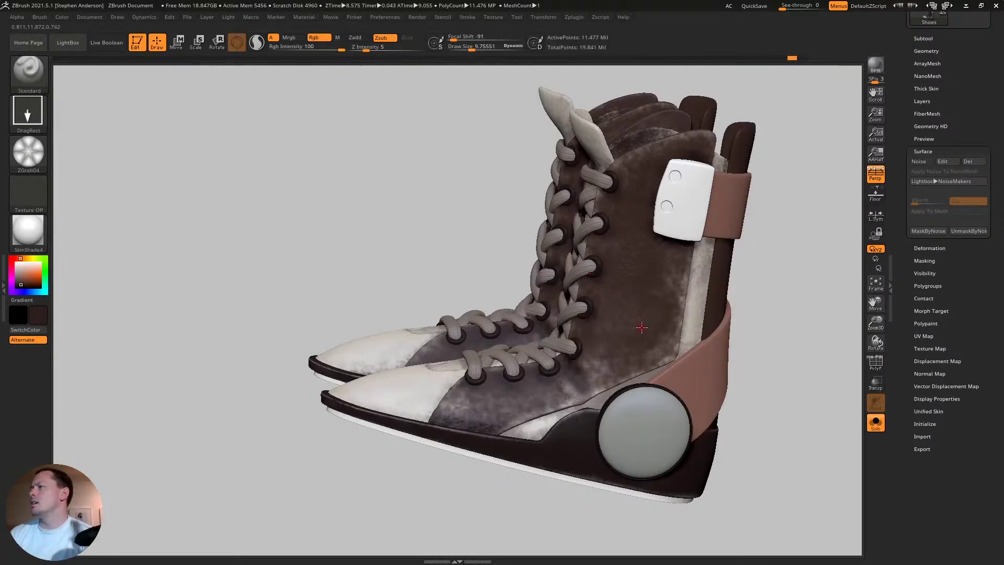
- Try stamping the ZGrab04 alpha in dark brown on the cream toe cap, and undo the stamp
{"action": "right_click_drag", "start_coordinate": [630, 337], "coordinate": [397, 356]}
{"action": "mouse_move", "coordinate": [398, 355]}
{"action": "right_mouse_down"}
{"action": "mouse_move", "coordinate": [425, 368]}
{"action": "mouse_move", "coordinate": [393, 420]}
{"action": "mouse_move", "coordinate": [348, 343]}
{"action": "mouse_move", "coordinate": [444, 307]}
{"action": "mouse_move", "coordinate": [507, 304]}
{"action": "mouse_move", "coordinate": [478, 206]}
{"action": "mouse_move", "coordinate": [390, 414]}
{"action": "mouse_move", "coordinate": [349, 410]}
{"action": "right_mouse_up"}
{"action": "left_click_drag", "start_coordinate": [337, 406], "coordinate": [341, 462]}
{"action": "mouse_move", "coordinate": [445, 445]}
{"action": "right_mouse_down"}
{"action": "mouse_move", "coordinate": [475, 422]}
{"action": "mouse_move", "coordinate": [495, 371]}
{"action": "right_mouse_up"}
{"action": "key", "text": "ctrl"}
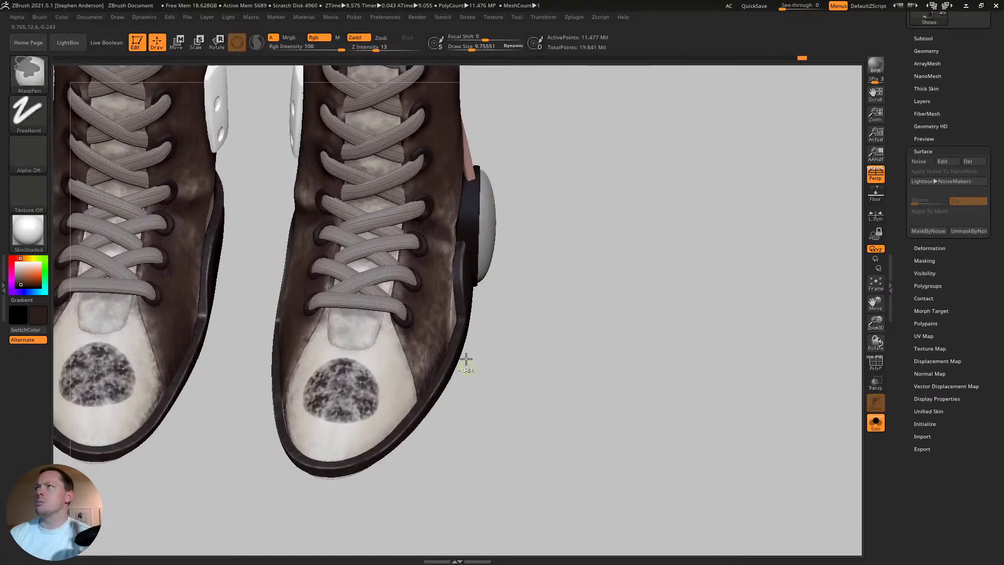
{"action": "key", "text": "ctrl+z"}
- Set Z Intensity to 40 with Zadd, try a raised ZGrab04 stamp on the masked toe cap, and undo it
{"action": "left_click_drag", "start_coordinate": [375, 48], "coordinate": [398, 50]}
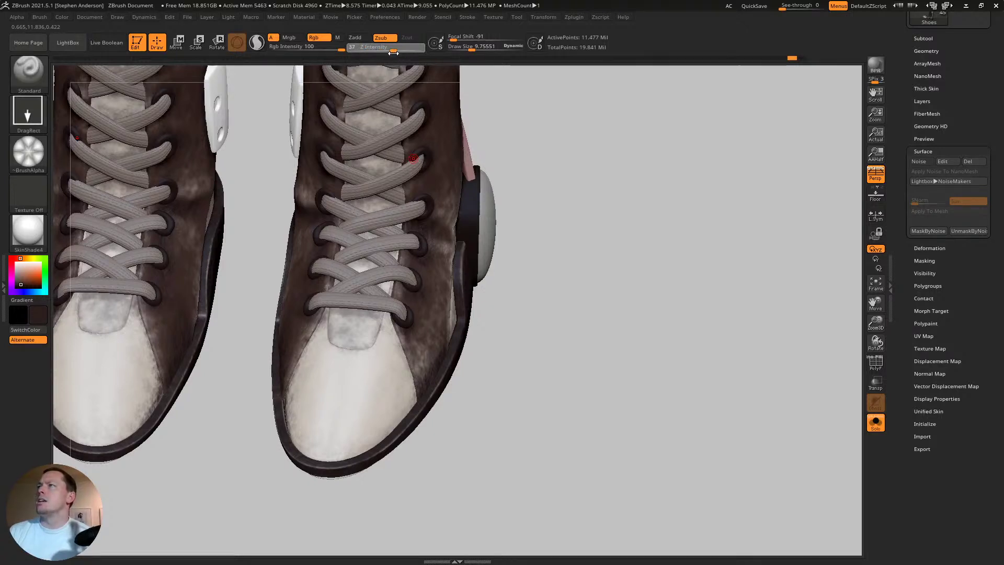
{"action": "left_click_drag", "start_coordinate": [396, 52], "coordinate": [395, 50]}
{"action": "key", "text": "alt"}
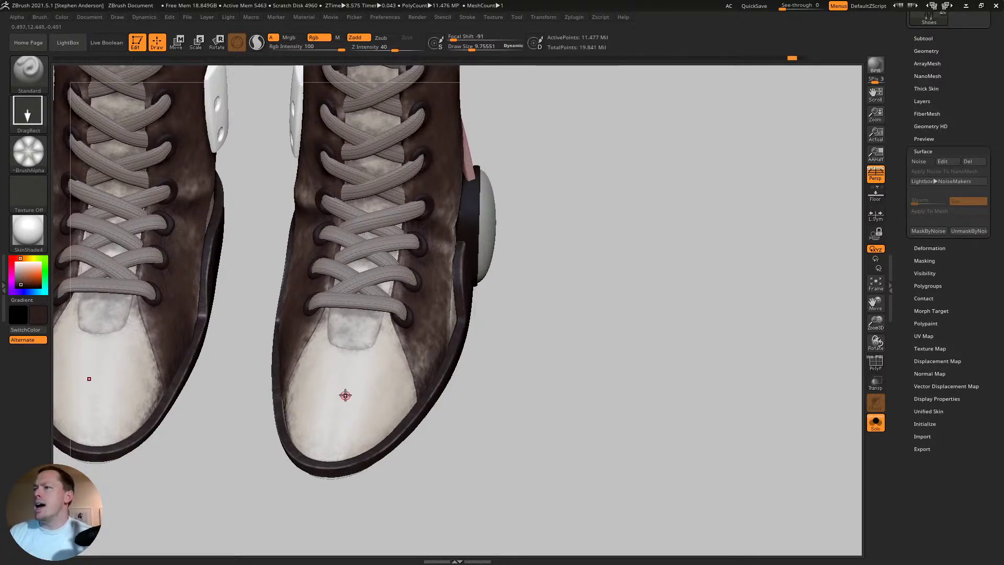
{"action": "left_click_drag", "start_coordinate": [345, 395], "coordinate": [403, 394]}
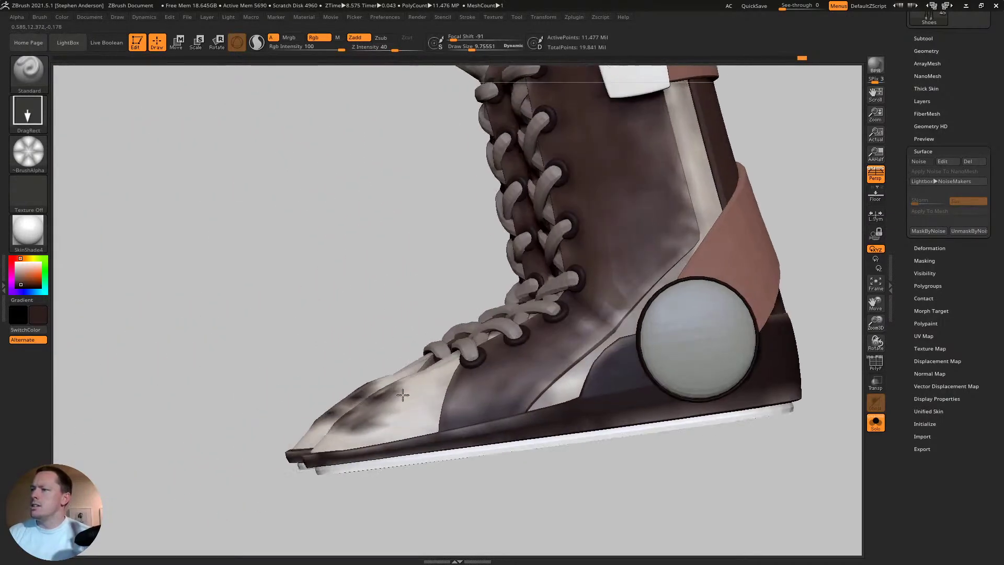
{"action": "right_click_drag", "start_coordinate": [402, 395], "coordinate": [433, 459]}
{"action": "mouse_move", "coordinate": [419, 422]}
{"action": "right_mouse_down"}
{"action": "mouse_move", "coordinate": [388, 433]}
{"action": "mouse_move", "coordinate": [402, 447]}
{"action": "mouse_move", "coordinate": [419, 428]}
{"action": "mouse_move", "coordinate": [425, 439]}
{"action": "right_mouse_up"}
{"action": "right_click_drag", "start_coordinate": [425, 408], "coordinate": [455, 442]}
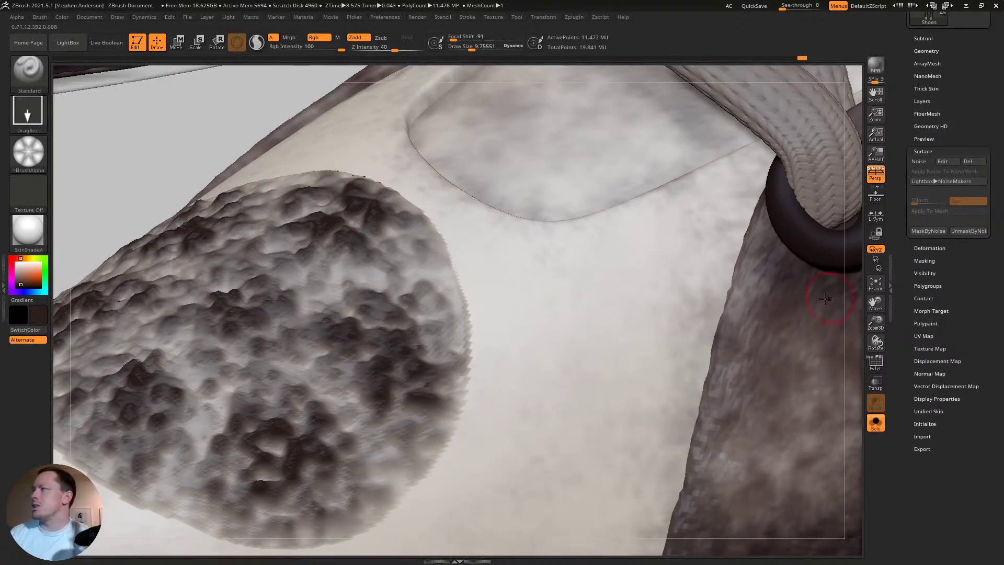
{"action": "key", "text": "ctrl"}
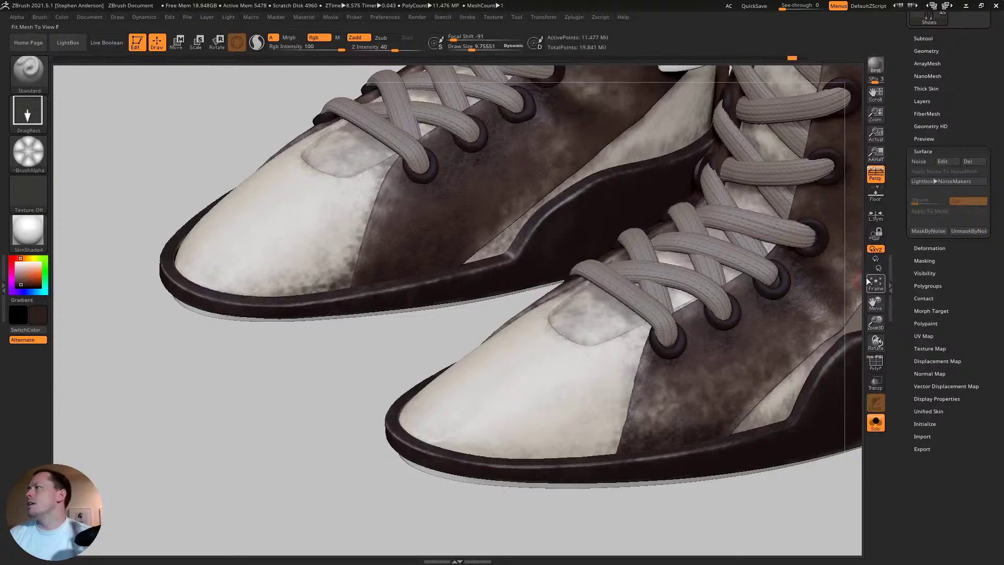
- Clear the mask, try stamping the full ZGrab04 shape in dark brown on the toe cap, and undo it
{"action": "key", "text": "shift+f"}
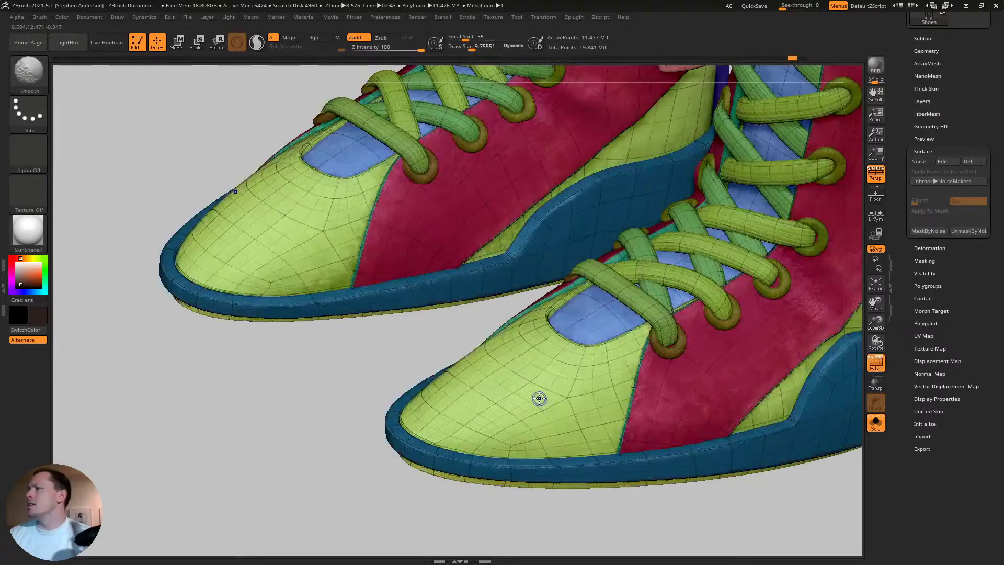
{"action": "key", "text": "shift+f"}
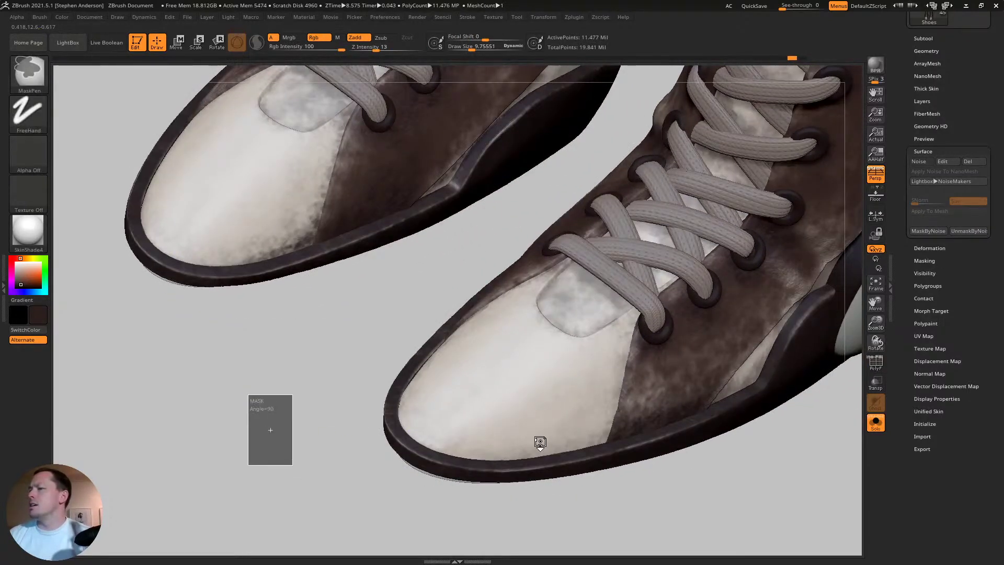
{"action": "key", "text": "ctrl"}
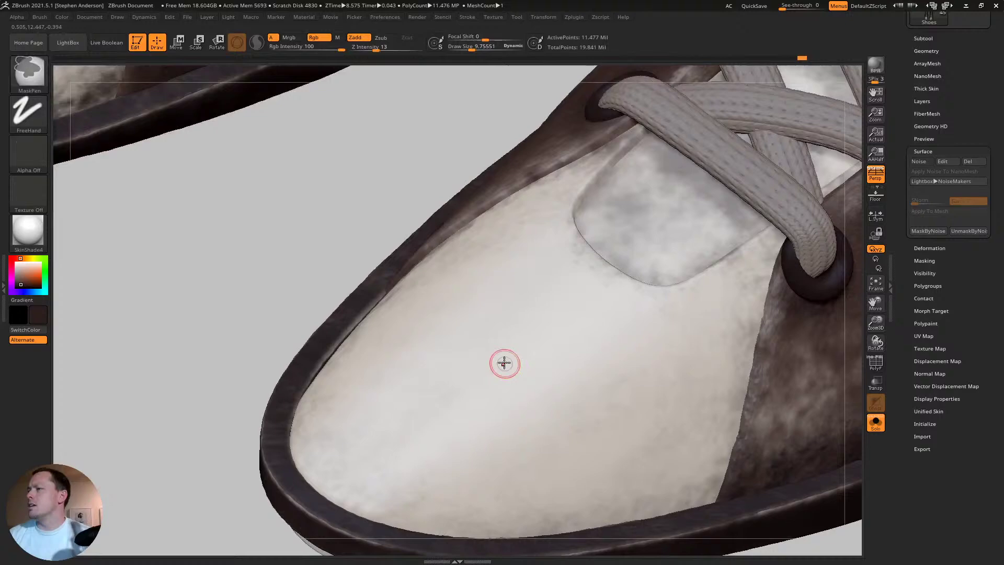
{"action": "mouse_move", "coordinate": [494, 361]}
{"action": "left_mouse_down"}
{"action": "mouse_move", "coordinate": [403, 511]}
{"action": "mouse_move", "coordinate": [445, 471]}
{"action": "left_mouse_up"}
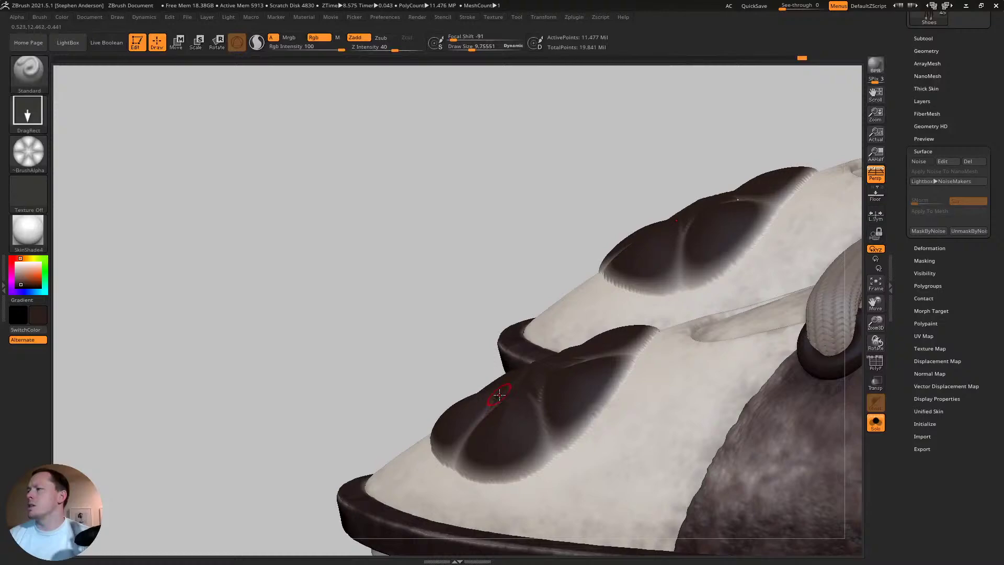
{"action": "left_click_drag", "start_coordinate": [518, 397], "coordinate": [559, 433]}
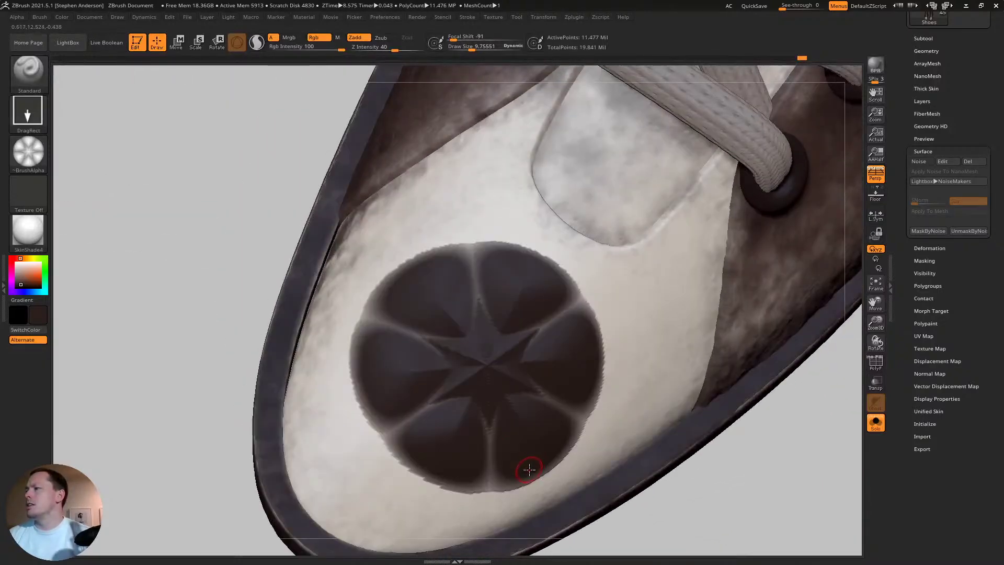
{"action": "key", "text": "ctrl"}
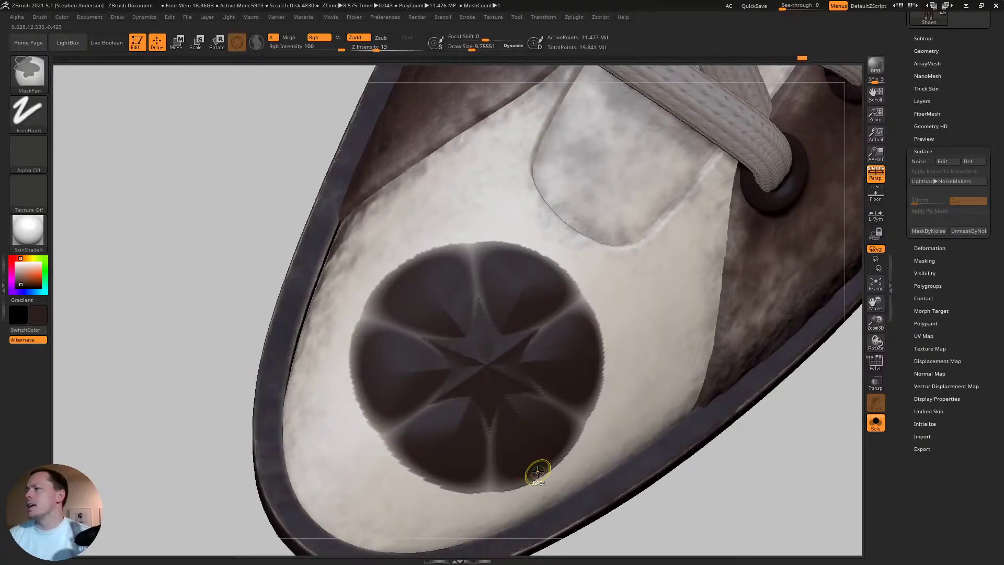
{"action": "key", "text": "ctrl+z"}
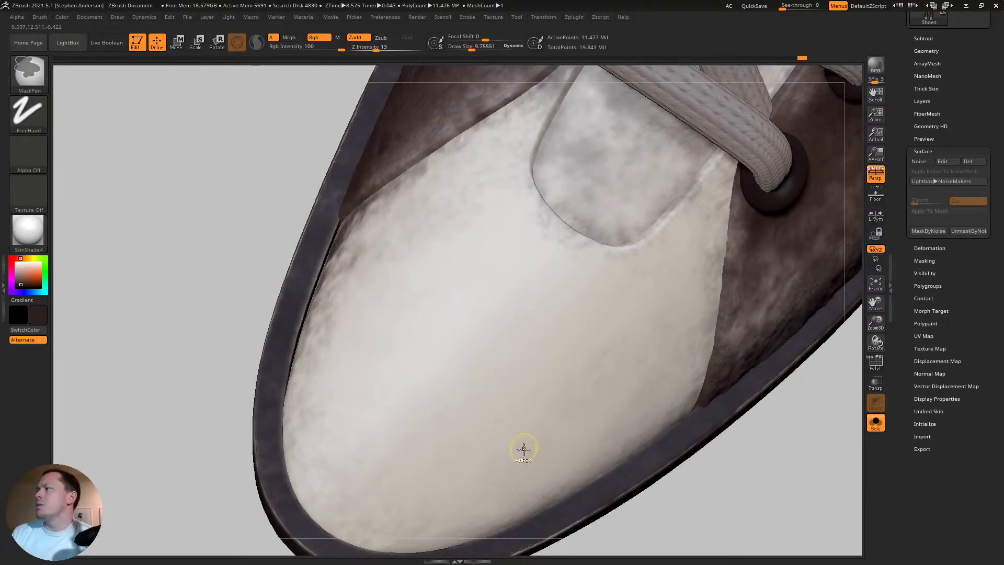
- Mask the boots by the surface noise and hide the mask display
{"action": "key", "text": "ctrl"}
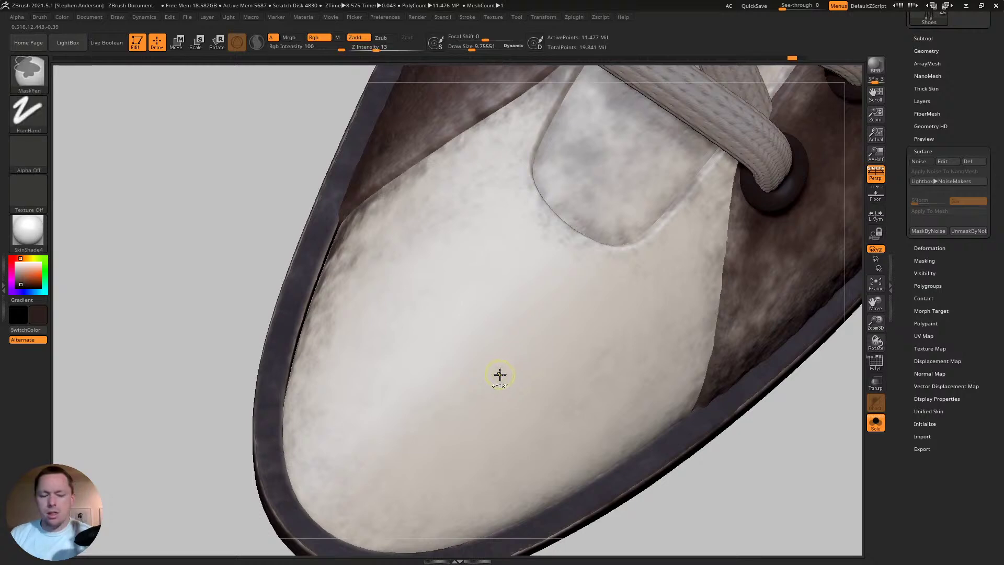
{"action": "key", "text": "ctrl"}
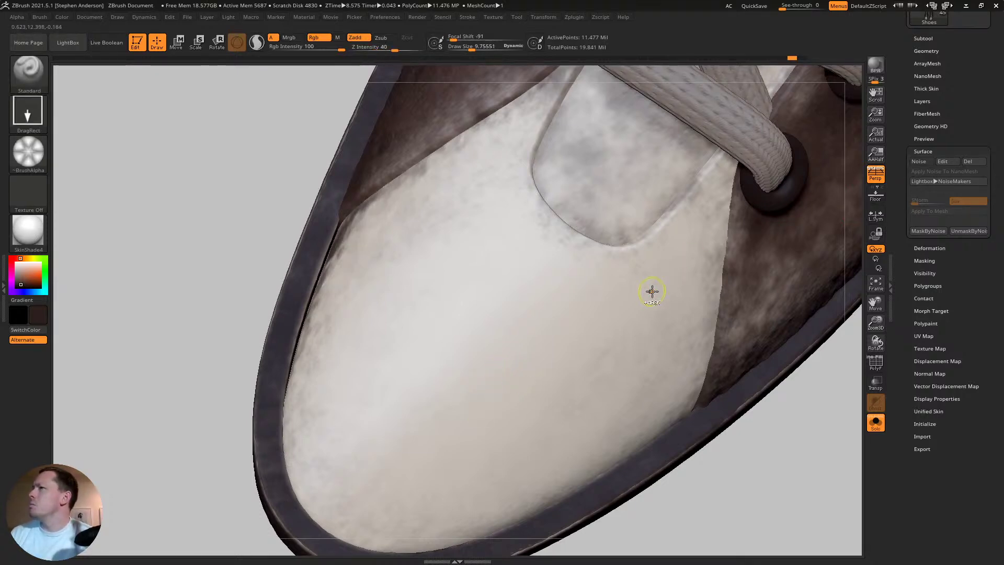
{"action": "key", "text": "ctrl+shift"}
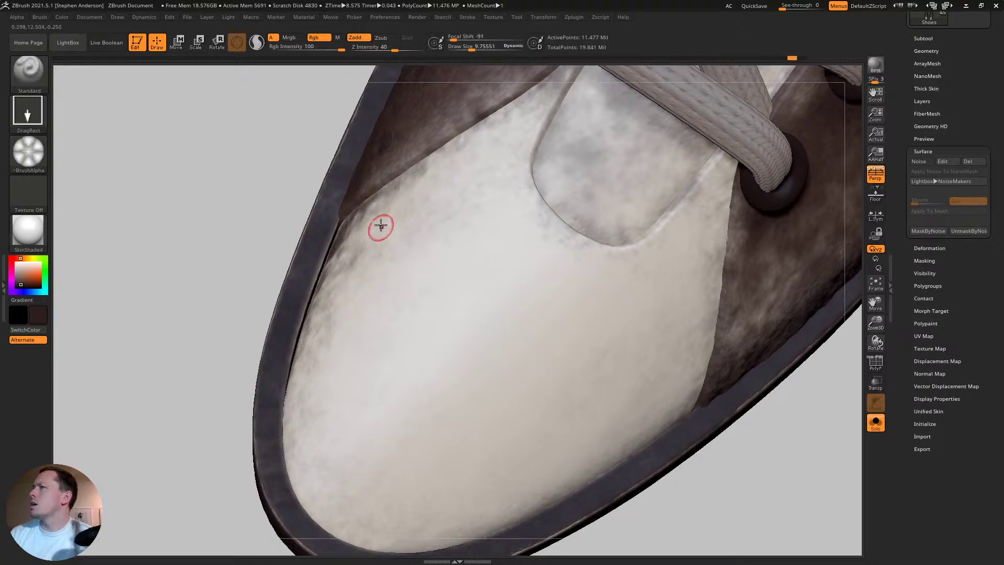
{"action": "right_click_drag", "start_coordinate": [382, 226], "coordinate": [516, 221]}
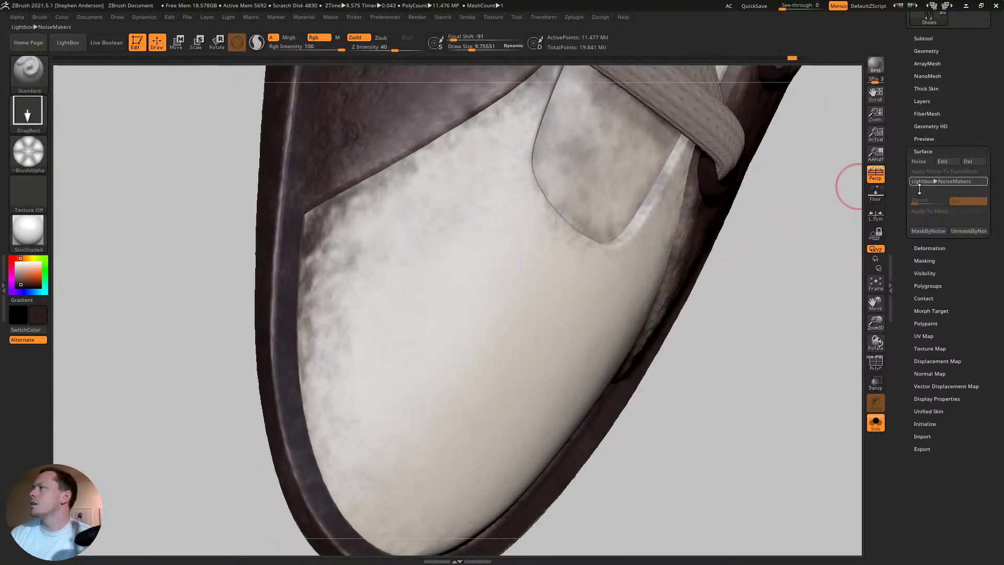
{"action": "left_click", "coordinate": [929, 231]}
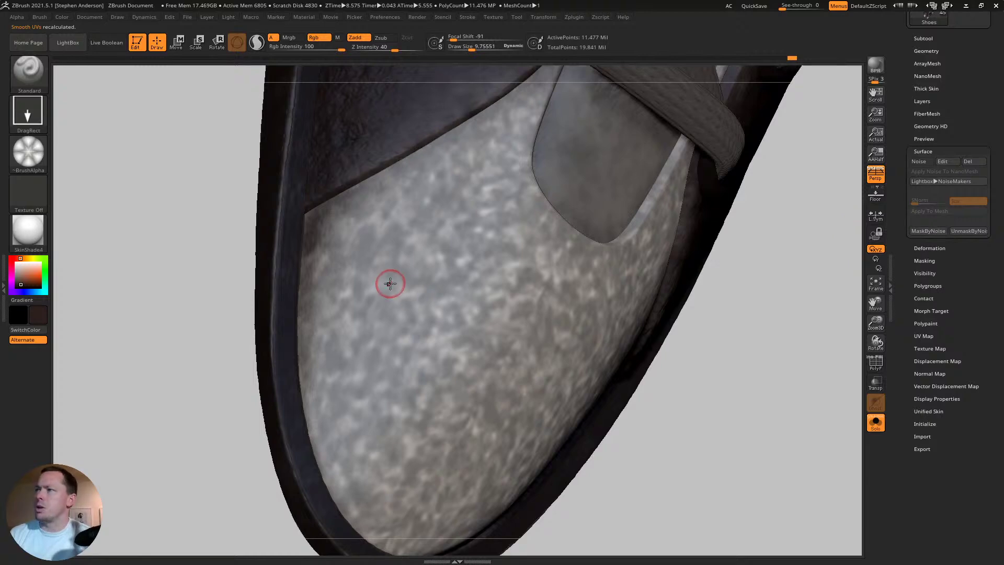
{"action": "key", "text": "ctrl"}
{"action": "key", "text": "ctrl+h"}
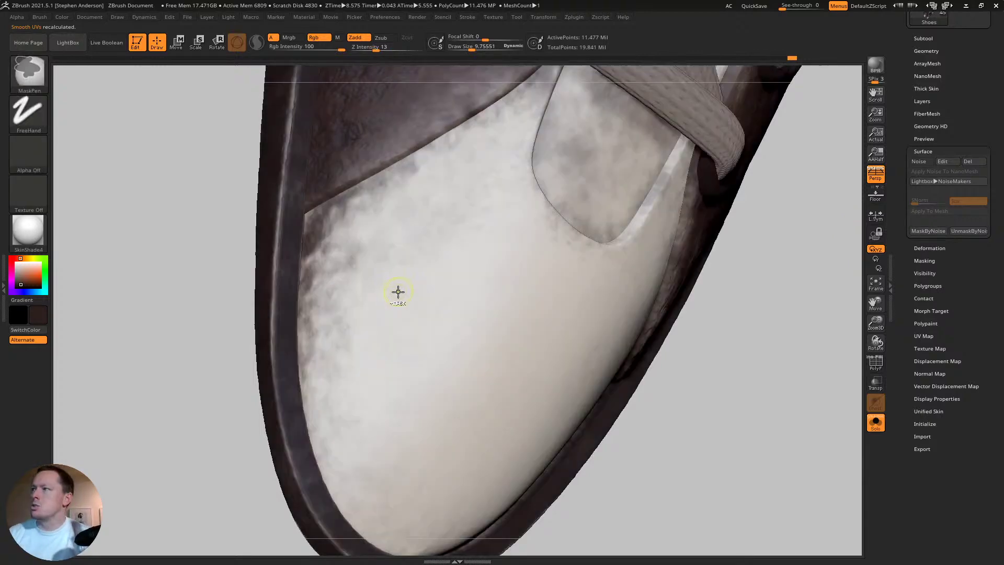
- Set the Standard brush to the Color Spray stroke with Alpha 08 and switch it to Zsub
{"action": "mouse_move", "coordinate": [397, 293]}
{"action": "right_mouse_down"}
{"action": "mouse_move", "coordinate": [322, 269]}
{"action": "mouse_move", "coordinate": [310, 220]}
{"action": "right_mouse_up"}
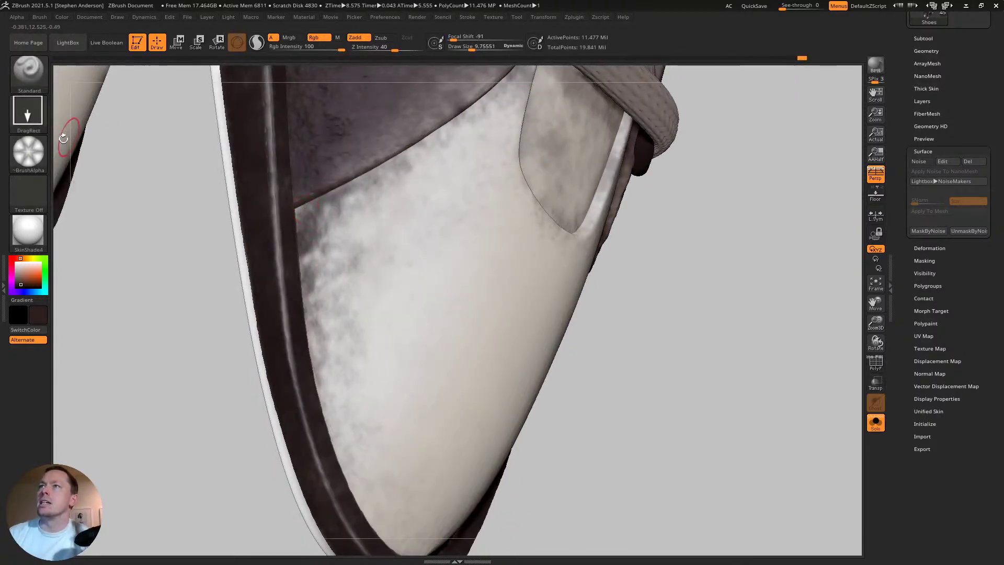
{"action": "left_click", "coordinate": [20, 121]}
{"action": "left_click", "coordinate": [199, 124]}
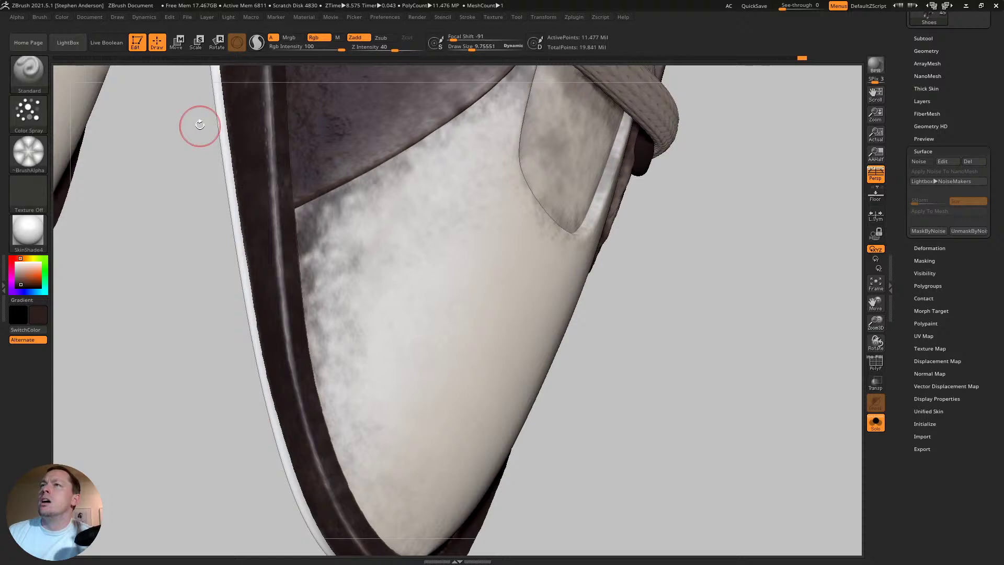
{"action": "left_click", "coordinate": [21, 151]}
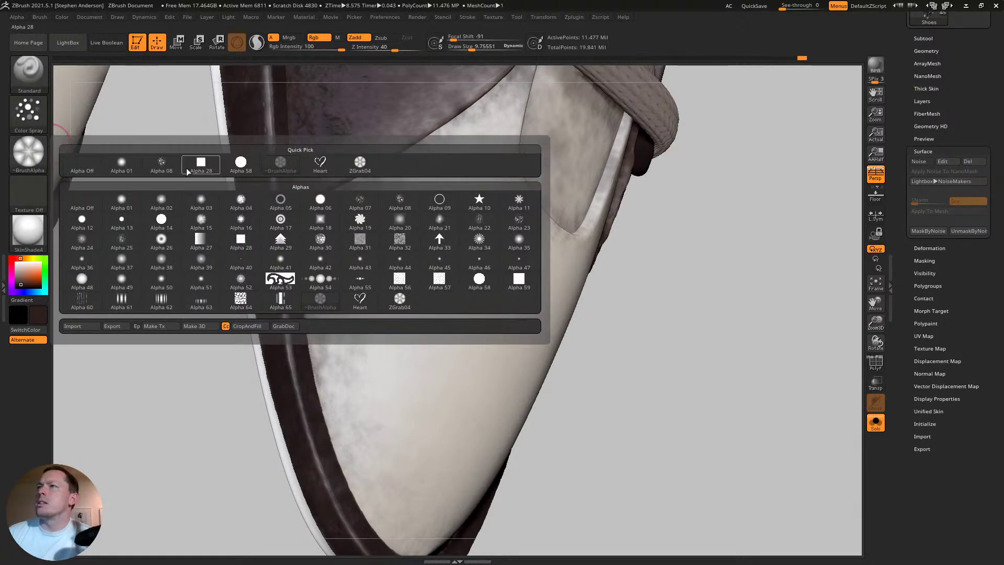
{"action": "left_click", "coordinate": [161, 164]}
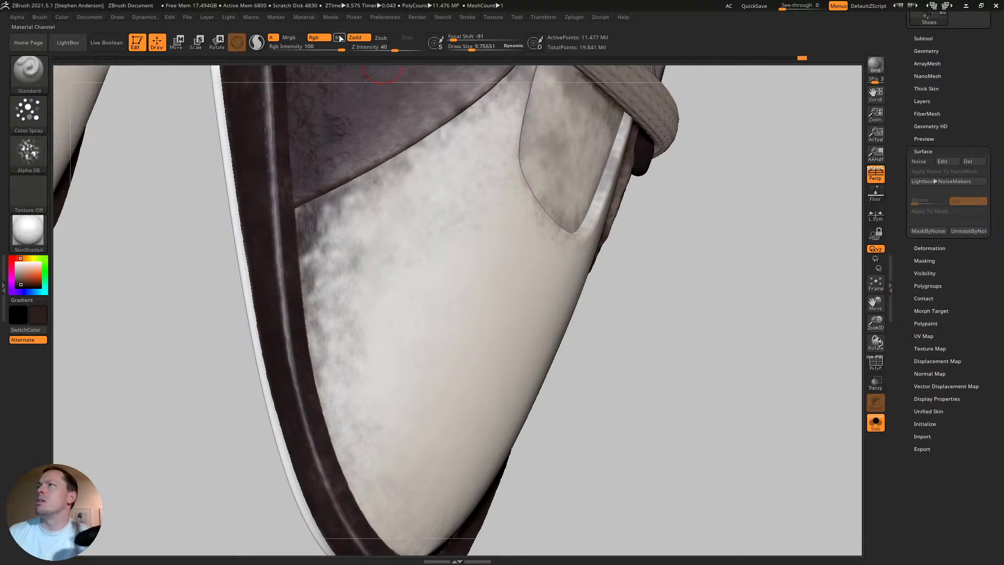
{"action": "left_click", "coordinate": [381, 37]}
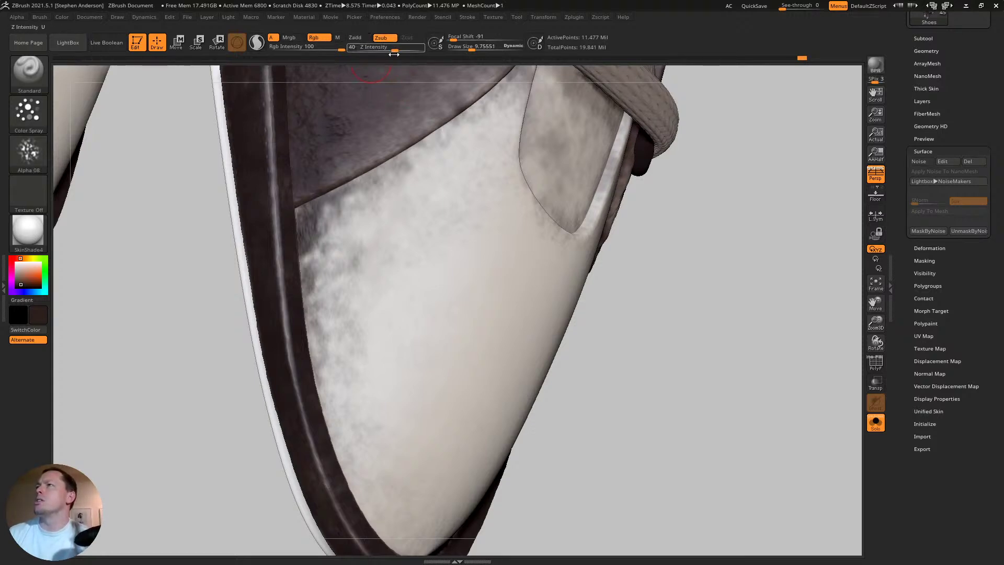
- Try isolating the toe cap's polygroup and spraying dark brown at its corner, then undo the spray and restore all parts
{"action": "key", "text": "ctrl+shift"}
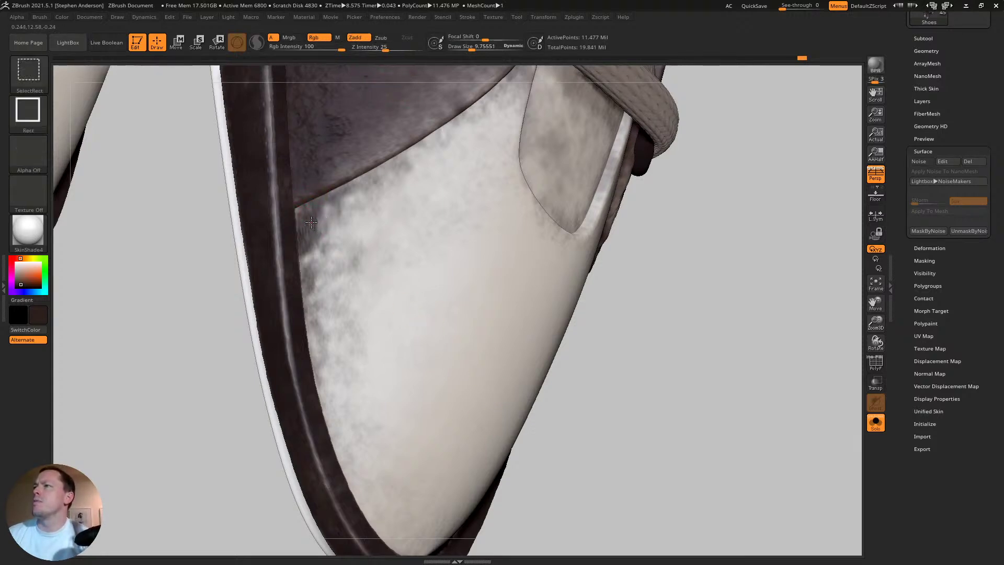
{"action": "left_click", "coordinate": [313, 223], "text": "ctrl+shift"}
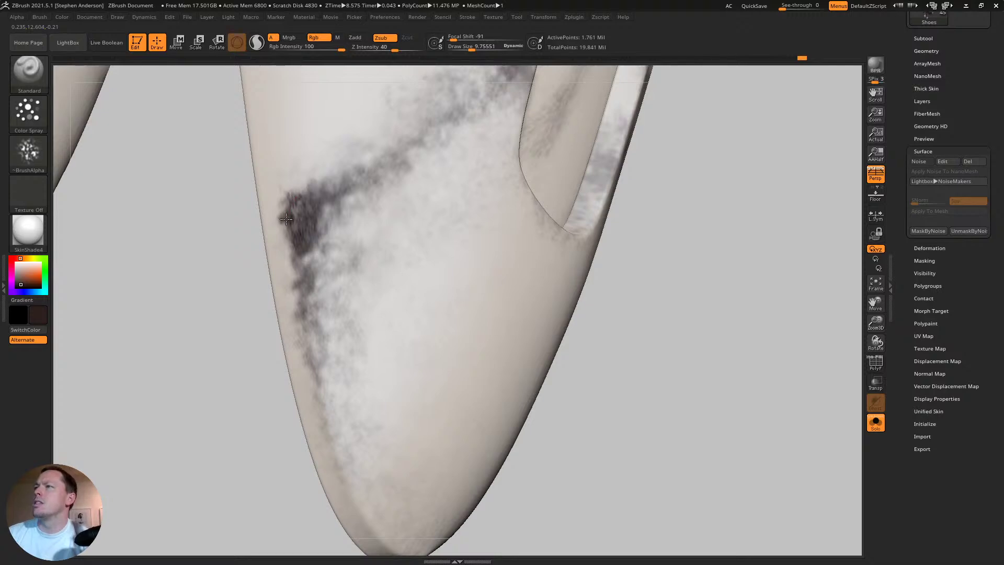
{"action": "mouse_move", "coordinate": [286, 219]}
{"action": "left_mouse_down"}
{"action": "mouse_move", "coordinate": [325, 167]}
{"action": "mouse_move", "coordinate": [293, 196]}
{"action": "mouse_move", "coordinate": [295, 283]}
{"action": "left_mouse_up"}
{"action": "key", "text": "ctrl+shift"}
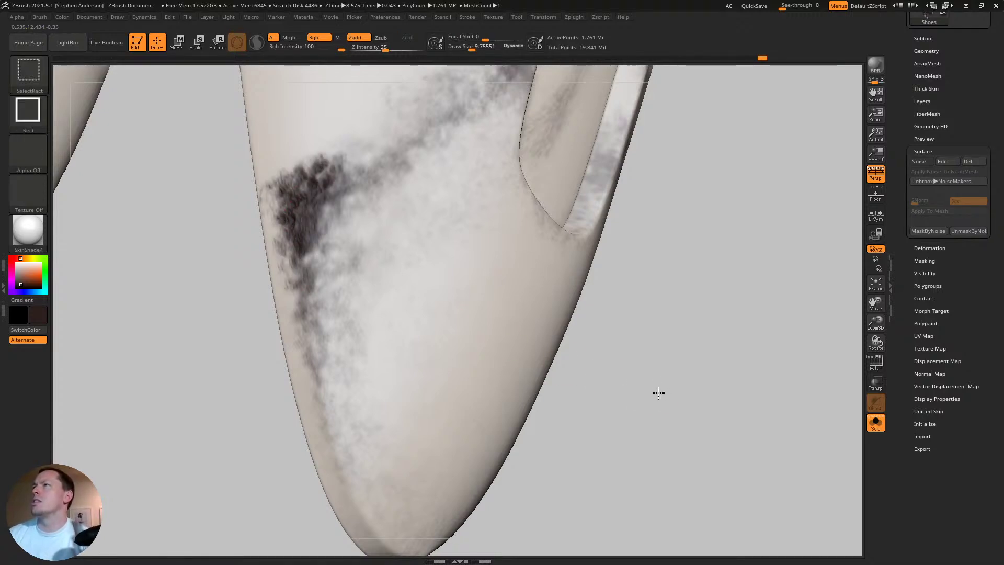
{"action": "left_click", "coordinate": [465, 280], "text": "ctrl+shift"}
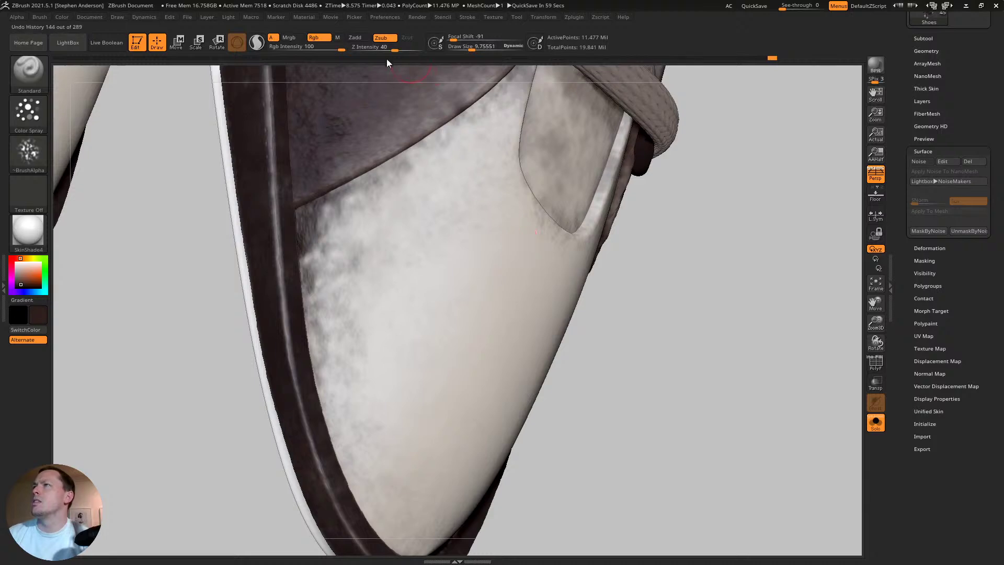
- Set Z Intensity to 17 and spray recessed dark brown mottling along the toe cap's edge beside the sole
{"action": "left_click_drag", "start_coordinate": [393, 52], "coordinate": [380, 51]}
{"action": "left_click_drag", "start_coordinate": [225, 278], "coordinate": [180, 282]}
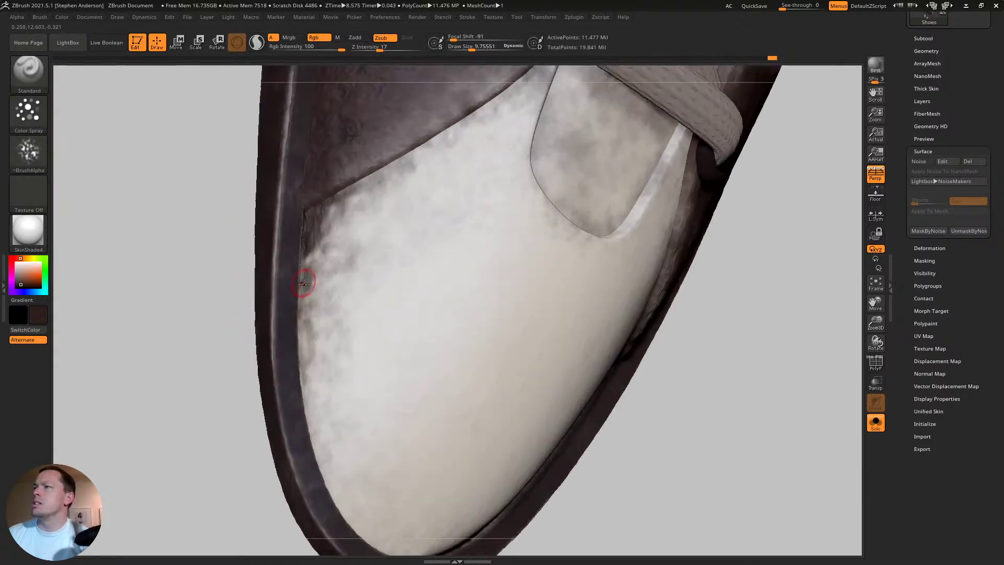
{"action": "left_click_drag", "start_coordinate": [298, 388], "coordinate": [322, 469]}
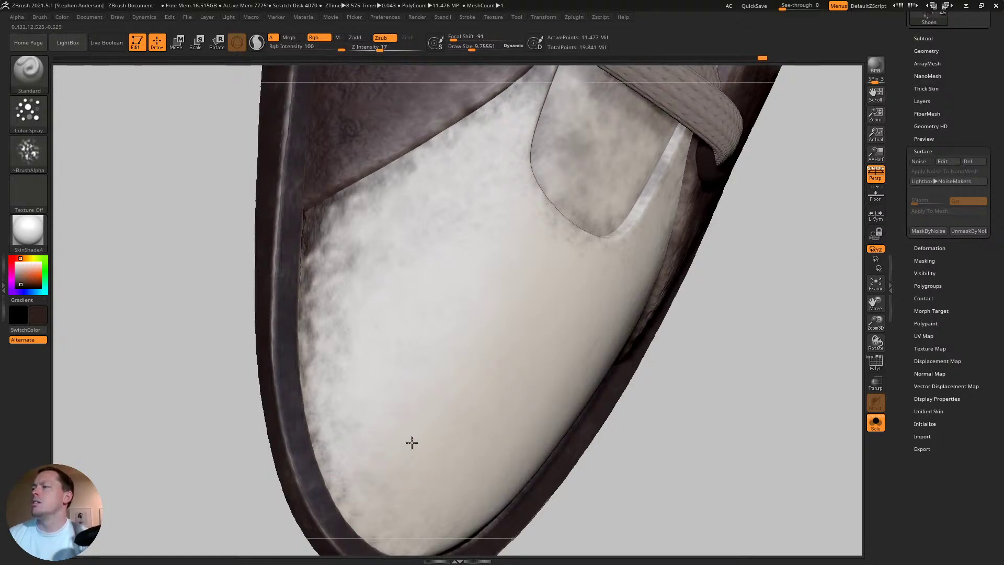
- Spray recessed dark brown mottling along the toe cap's side edge beside the brown panel, up to the laces
{"action": "mouse_move", "coordinate": [411, 442]}
{"action": "right_mouse_down"}
{"action": "mouse_move", "coordinate": [576, 302]}
{"action": "mouse_move", "coordinate": [565, 224]}
{"action": "mouse_move", "coordinate": [369, 474]}
{"action": "right_mouse_up"}
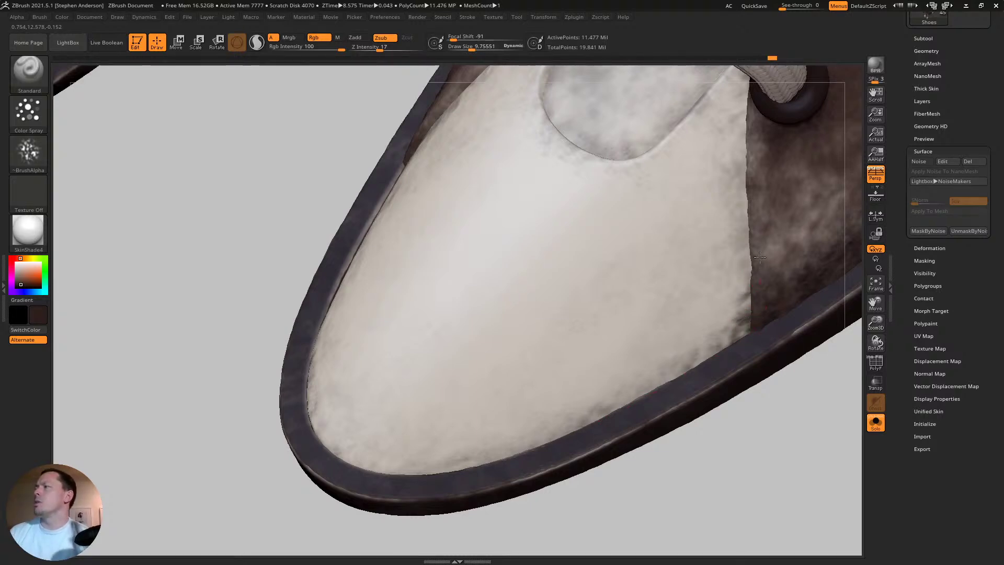
{"action": "left_click_drag", "start_coordinate": [760, 257], "coordinate": [753, 207]}
{"action": "left_click_drag", "start_coordinate": [750, 136], "coordinate": [743, 75]}
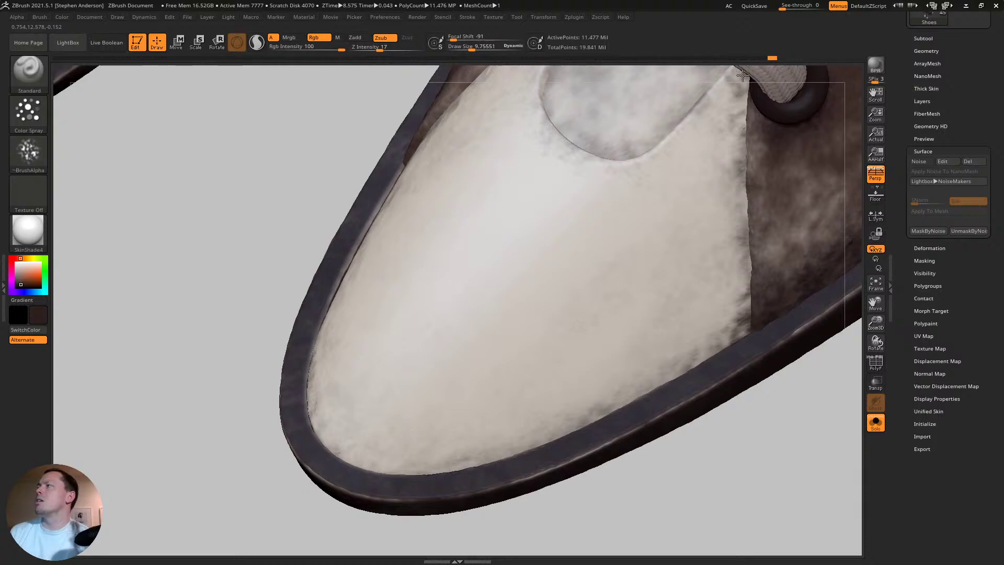
{"action": "right_click_drag", "start_coordinate": [754, 120], "coordinate": [686, 188], "text": "alt"}
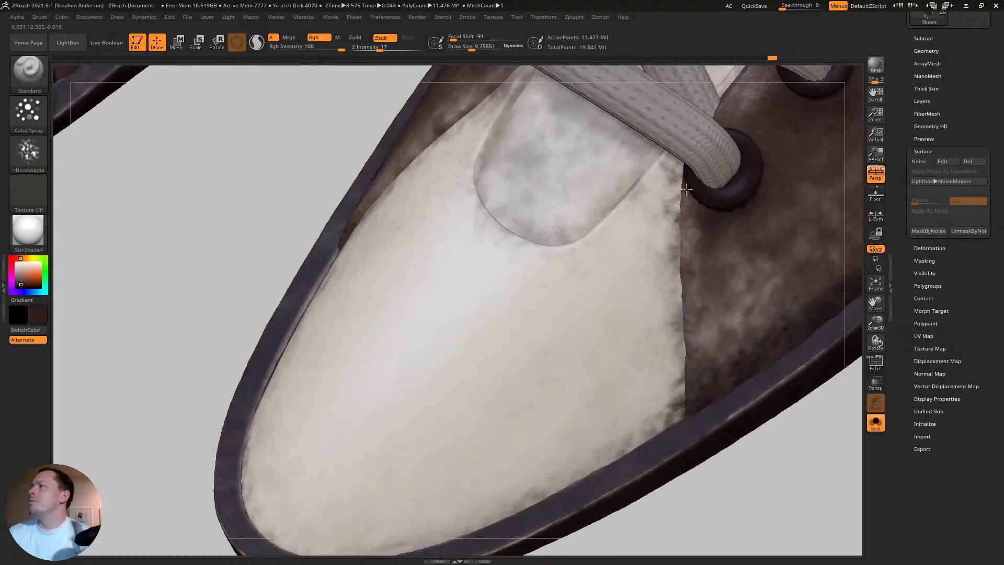
{"action": "mouse_move", "coordinate": [731, 229]}
{"action": "right_mouse_down", "text": "ctrl"}
{"action": "mouse_move", "coordinate": [800, 355]}
{"action": "mouse_move", "coordinate": [724, 426]}
{"action": "right_mouse_up", "text": "ctrl"}
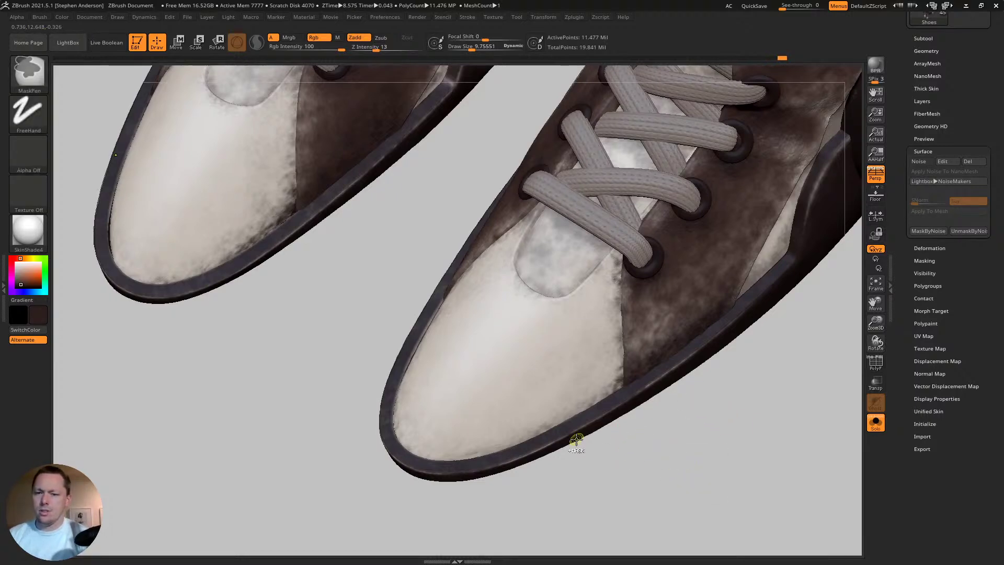
- Mask everything except the cream toe cap's polygroup, and step the subdivision level down and back up
{"action": "key", "text": "w"}
{"action": "left_click", "coordinate": [576, 375]}
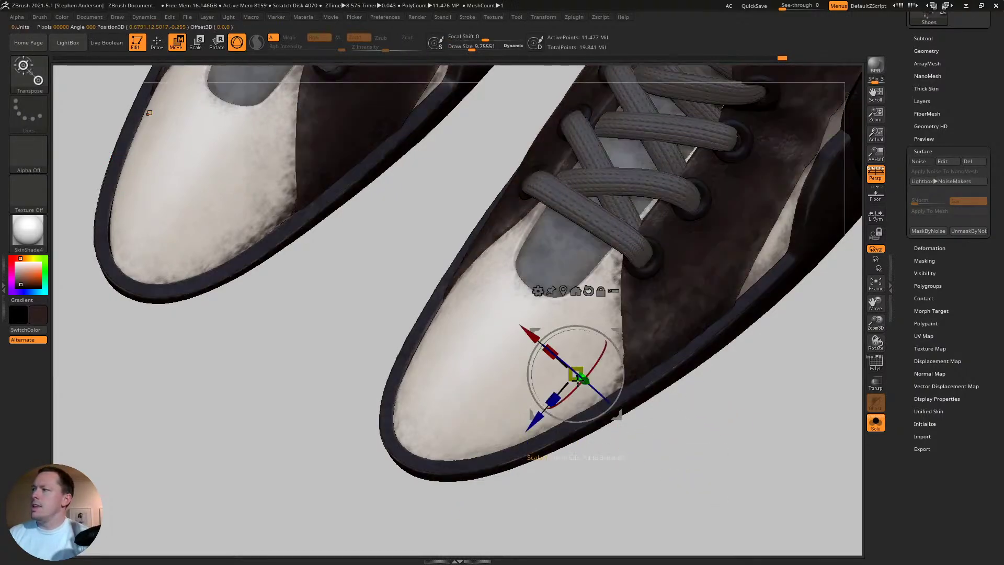
{"action": "key", "text": "q"}
{"action": "right_click_drag", "start_coordinate": [649, 302], "coordinate": [680, 303], "text": "ctrl"}
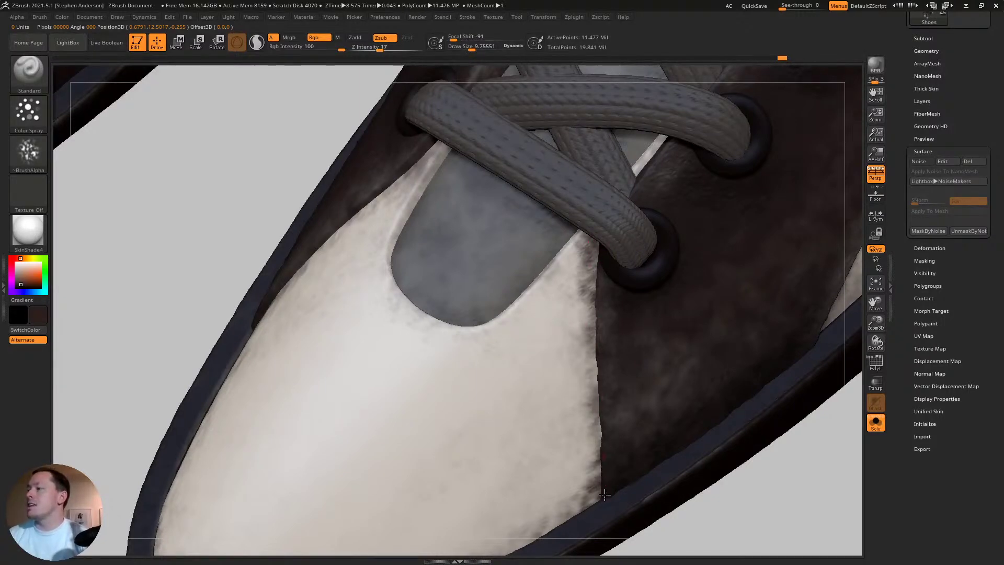
{"action": "key", "text": "shift+d"}
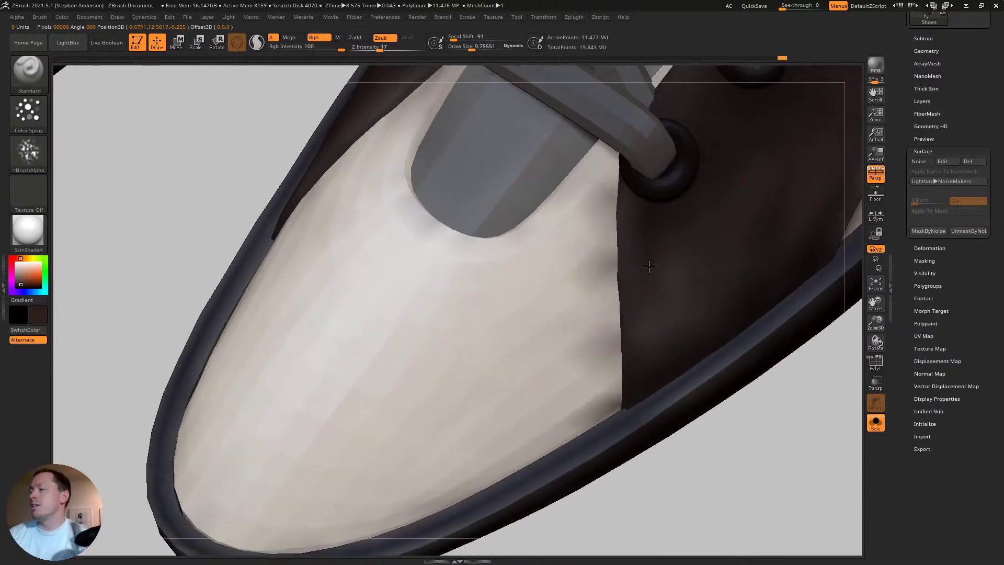
{"action": "key", "text": "d"}
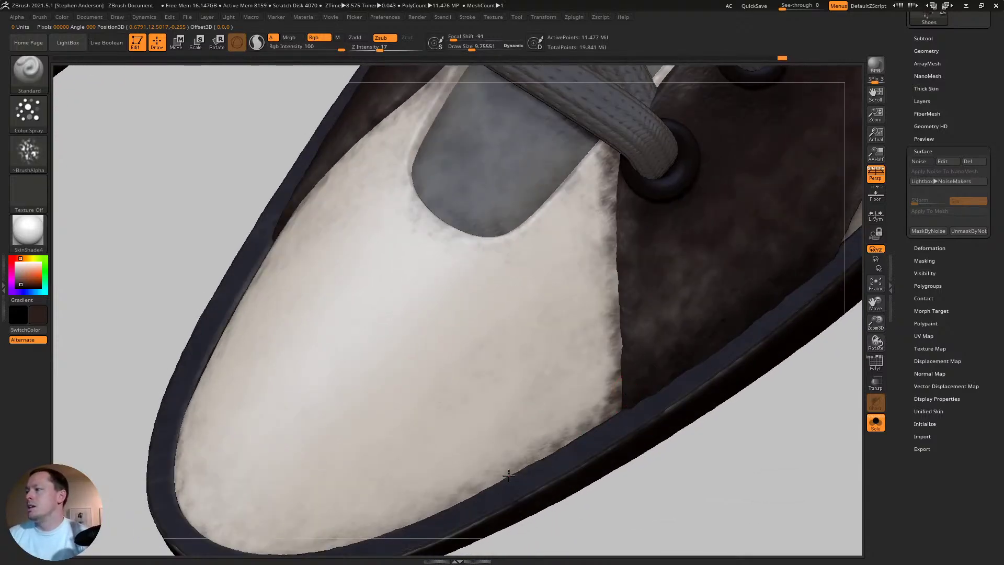
- Set Draw Size to about 11.6 and Focal Shift to -16, and spray dark mottling on the cream edges beside the tongue and laces
{"action": "key", "text": "s"}
{"action": "left_click_drag", "start_coordinate": [595, 398], "coordinate": [586, 398]}
{"action": "left_click_drag", "start_coordinate": [459, 38], "coordinate": [478, 37]}
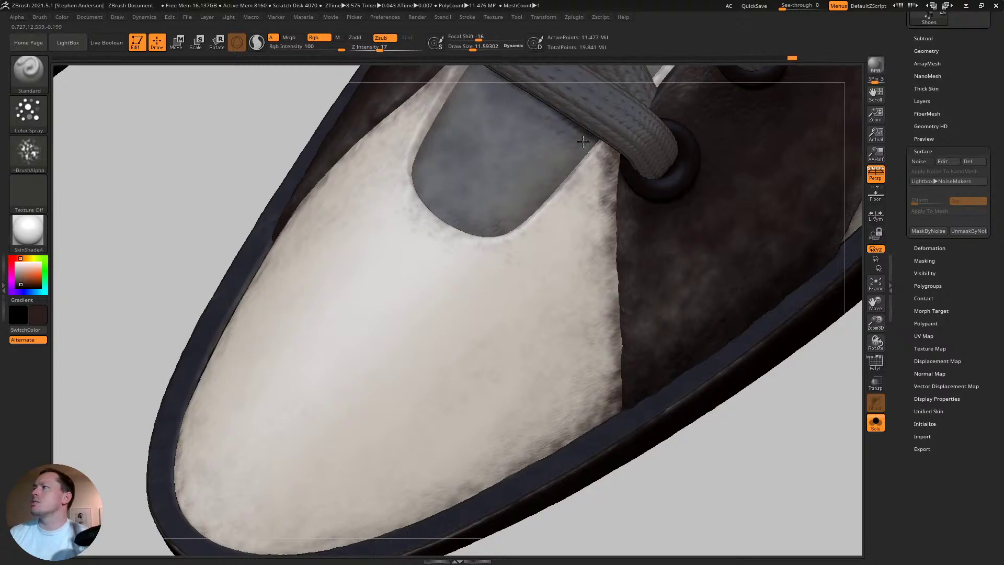
{"action": "right_click_drag", "start_coordinate": [569, 226], "coordinate": [595, 307], "text": "alt"}
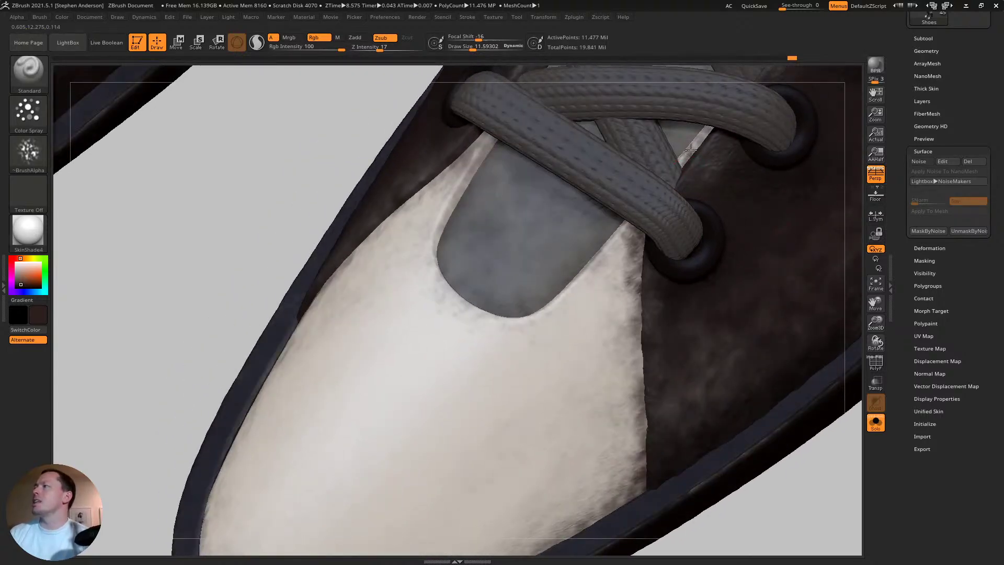
{"action": "right_click_drag", "start_coordinate": [682, 165], "coordinate": [580, 287], "text": "alt"}
{"action": "left_click_drag", "start_coordinate": [684, 152], "coordinate": [673, 167]}
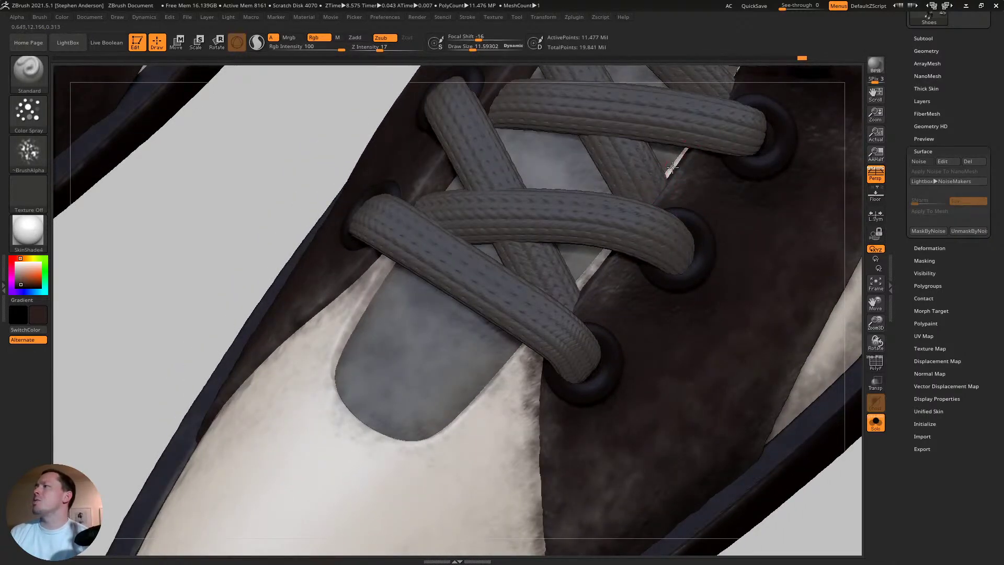
{"action": "right_click_drag", "start_coordinate": [631, 182], "coordinate": [663, 204]}
- Spray dark brown mottling along the narrow cream side panel between the sole trim and the dark upper
{"action": "right_click_drag", "start_coordinate": [338, 270], "coordinate": [491, 372], "text": "alt"}
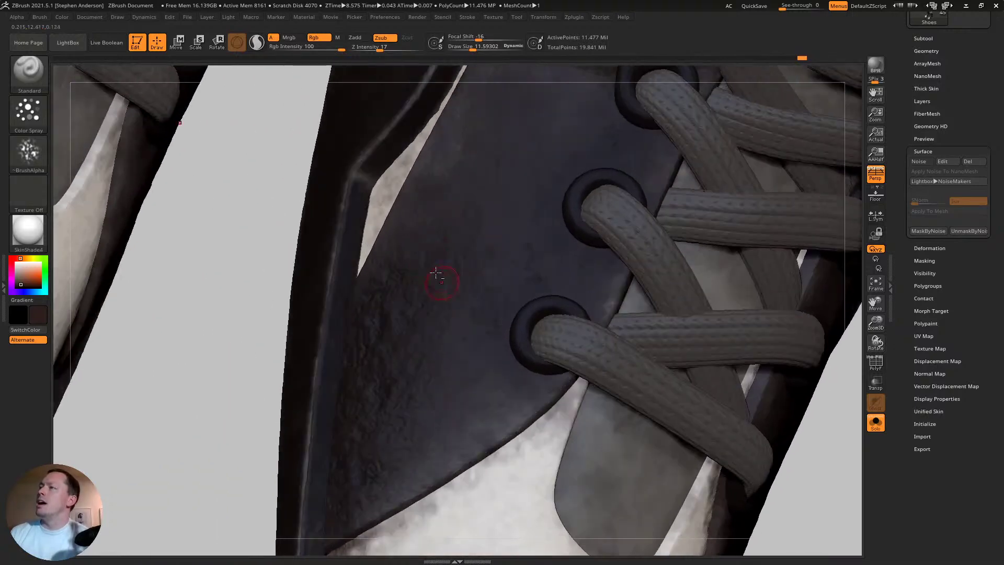
{"action": "right_click_drag", "start_coordinate": [436, 272], "coordinate": [397, 196]}
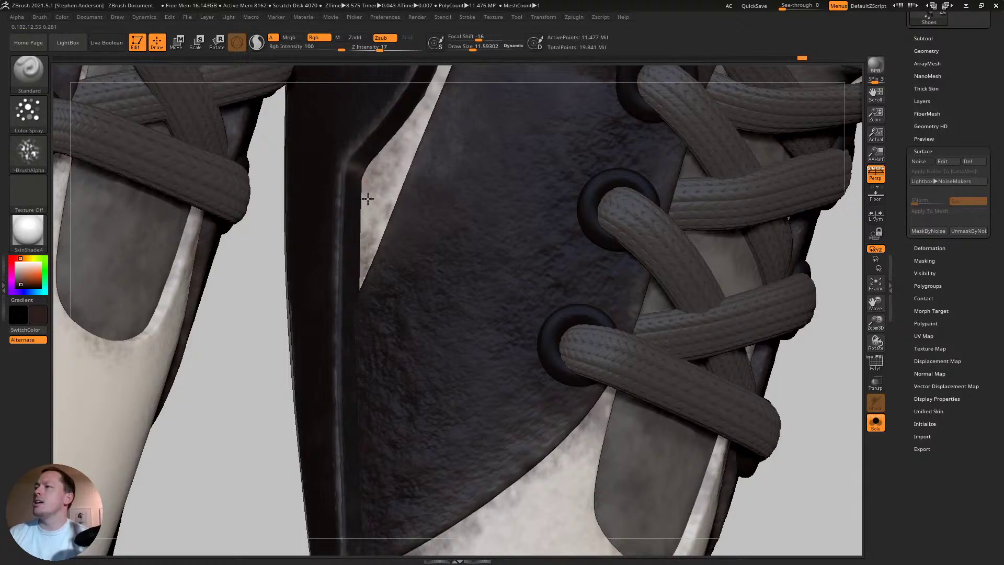
{"action": "right_click_drag", "start_coordinate": [368, 199], "coordinate": [409, 137], "text": "ctrl"}
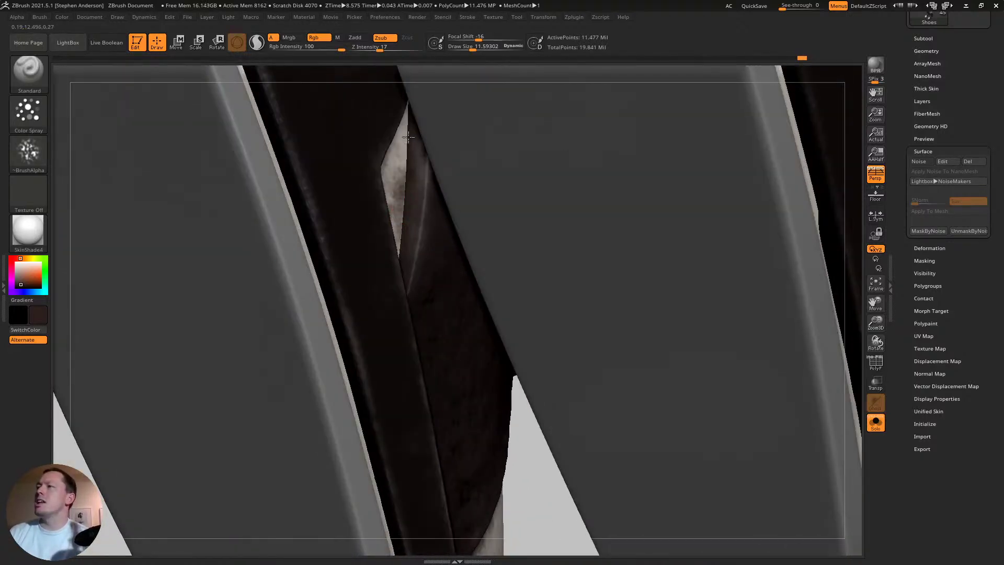
{"action": "right_click_drag", "start_coordinate": [384, 197], "coordinate": [399, 235], "text": "ctrl"}
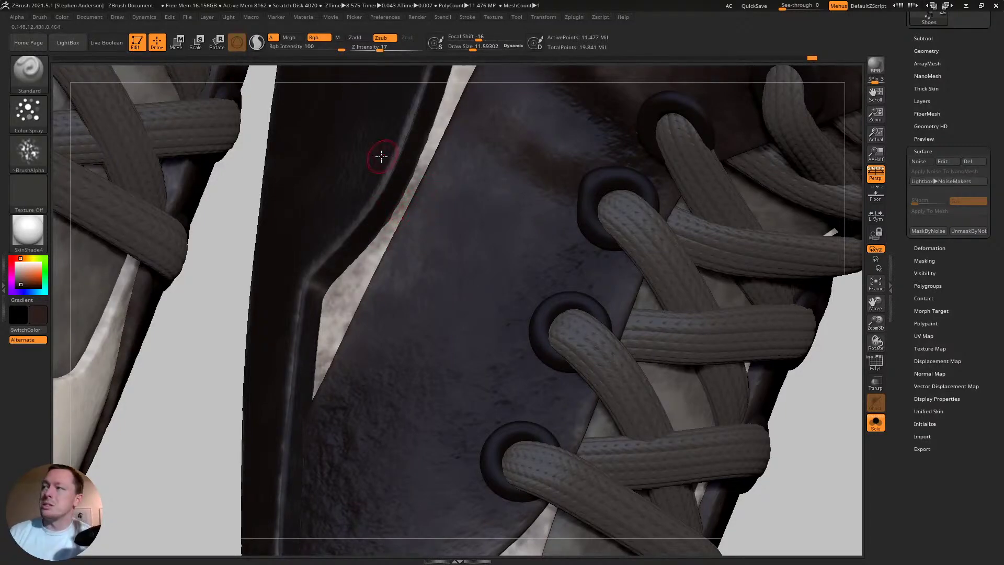
{"action": "right_click_drag", "start_coordinate": [430, 122], "coordinate": [365, 343]}
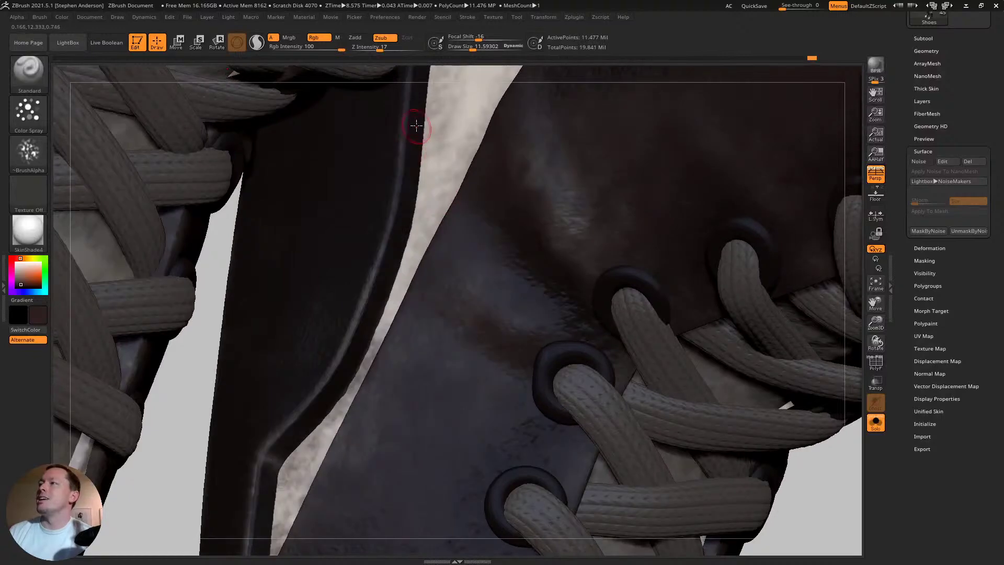
{"action": "mouse_move", "coordinate": [418, 168]}
{"action": "left_mouse_down"}
{"action": "mouse_move", "coordinate": [424, 222]}
{"action": "mouse_move", "coordinate": [423, 115]}
{"action": "mouse_move", "coordinate": [411, 224]}
{"action": "left_mouse_up"}
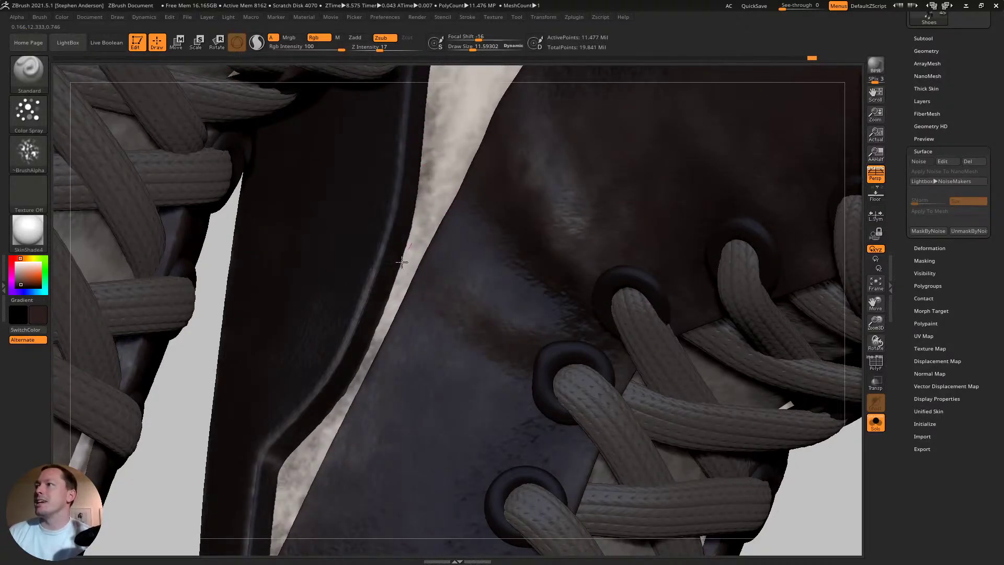
{"action": "right_click_drag", "start_coordinate": [463, 156], "coordinate": [491, 135]}
{"action": "left_click_drag", "start_coordinate": [475, 100], "coordinate": [477, 81]}
- Spray dark brown mottling around the edges of the cream panels between the brown straps, up the boot's back to the collar
{"action": "right_click_drag", "start_coordinate": [484, 102], "coordinate": [519, 288]}
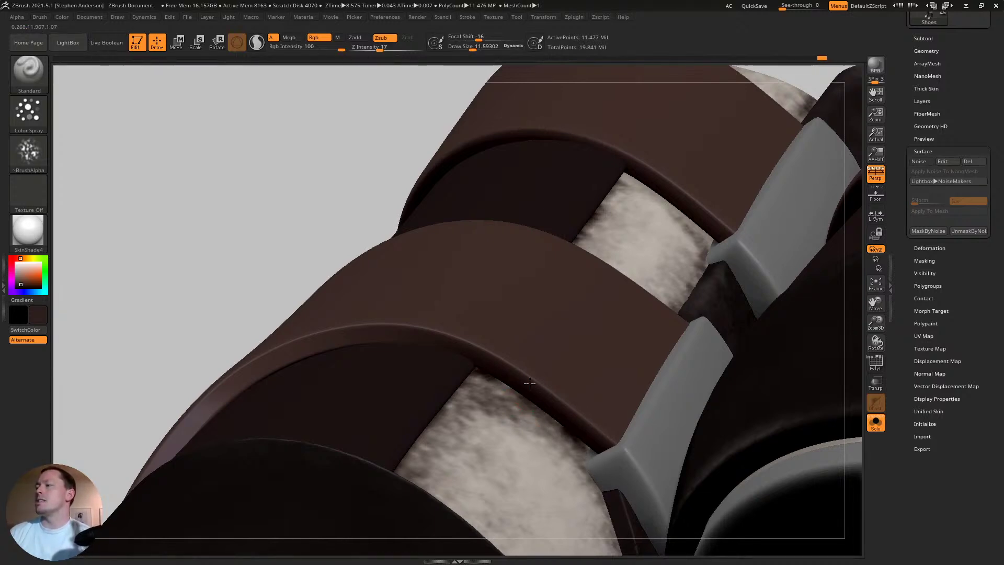
{"action": "mouse_move", "coordinate": [530, 383]}
{"action": "right_mouse_down"}
{"action": "mouse_move", "coordinate": [672, 197]}
{"action": "mouse_move", "coordinate": [531, 215]}
{"action": "right_mouse_up"}
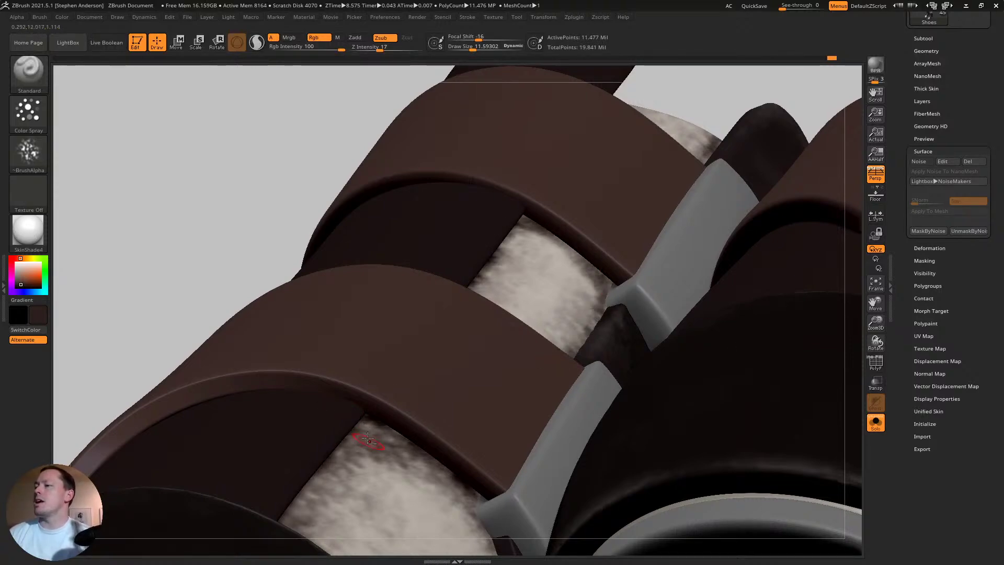
{"action": "right_click_drag", "start_coordinate": [368, 438], "coordinate": [501, 273]}
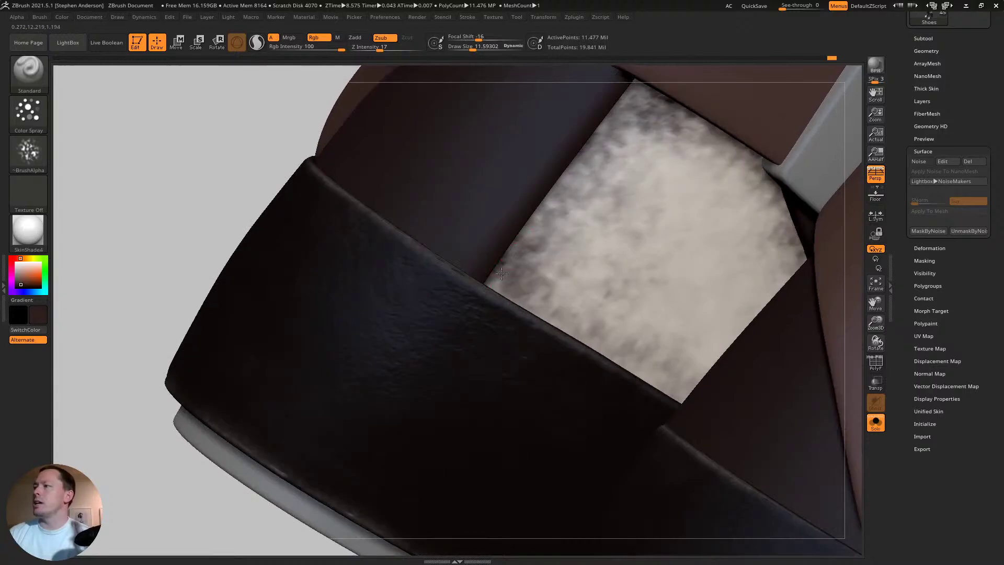
{"action": "mouse_move", "coordinate": [548, 313]}
{"action": "right_mouse_down"}
{"action": "mouse_move", "coordinate": [541, 329]}
{"action": "mouse_move", "coordinate": [551, 333]}
{"action": "right_mouse_up"}
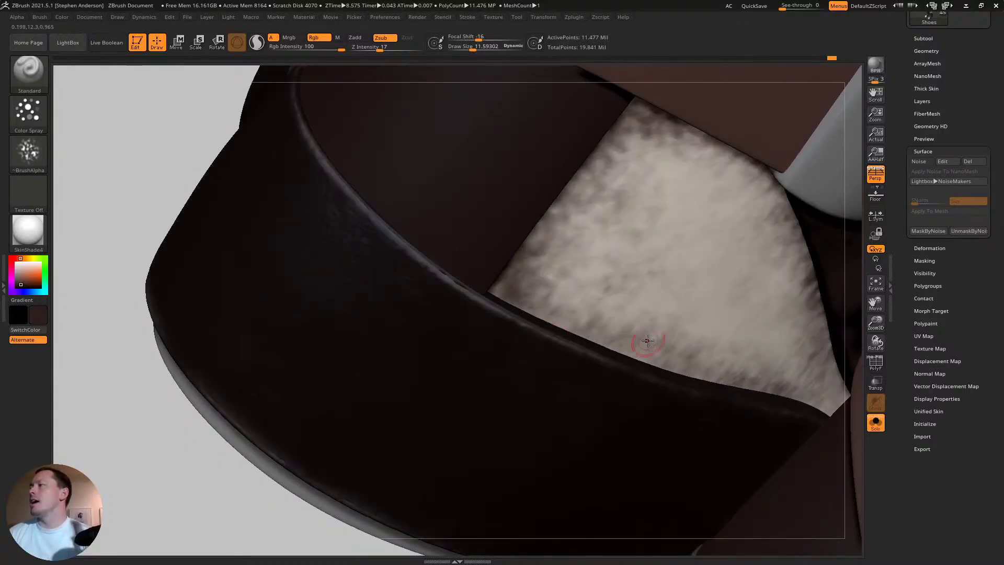
{"action": "mouse_move", "coordinate": [785, 235]}
{"action": "right_mouse_down"}
{"action": "mouse_move", "coordinate": [598, 251]}
{"action": "mouse_move", "coordinate": [554, 213]}
{"action": "mouse_move", "coordinate": [586, 197]}
{"action": "right_mouse_up"}
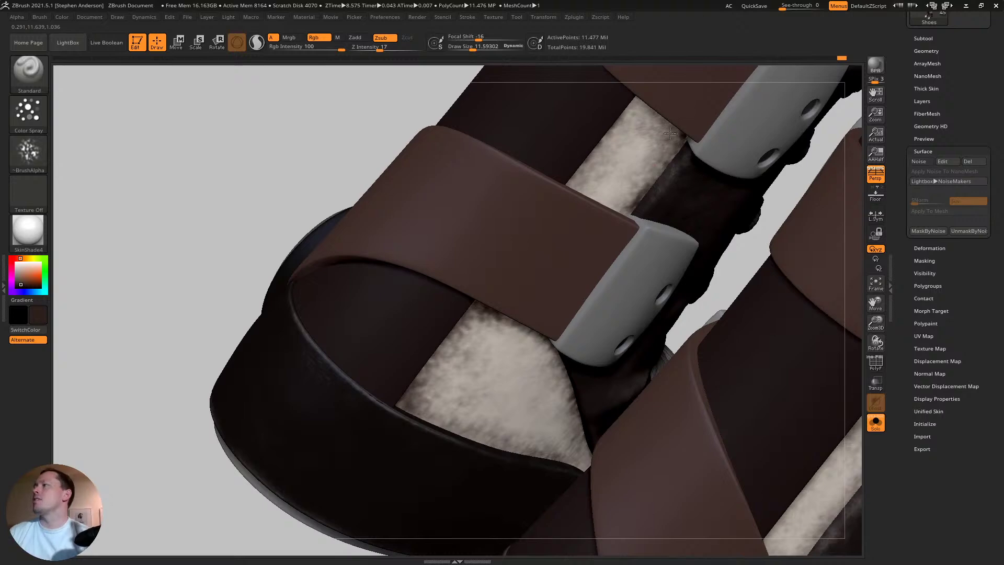
{"action": "right_click_drag", "start_coordinate": [624, 113], "coordinate": [654, 204]}
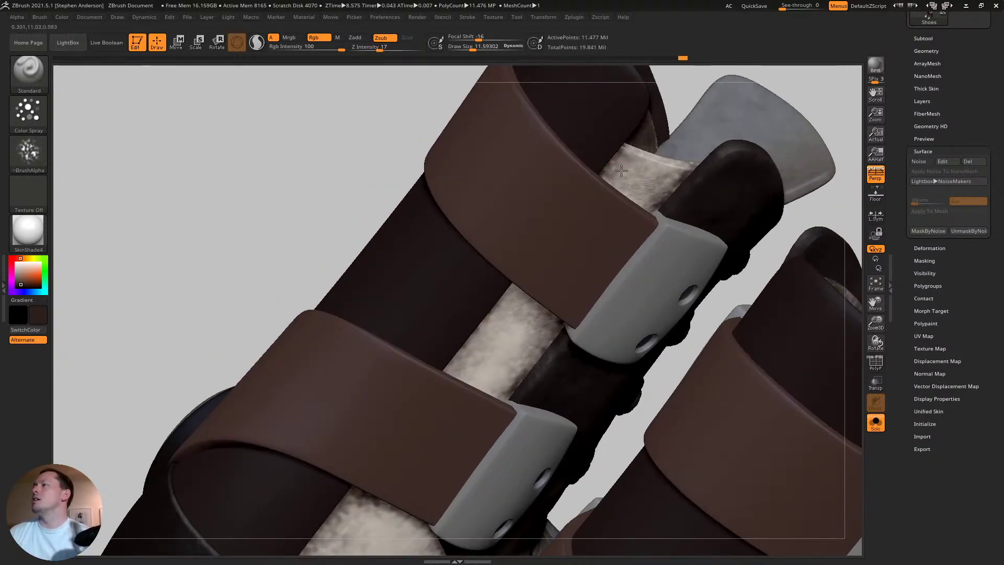
- Spray dark brown mottling along the cream stripe on the boot's other side, from the collar down to the panel beside the round disc
{"action": "right_click_drag", "start_coordinate": [619, 191], "coordinate": [450, 261]}
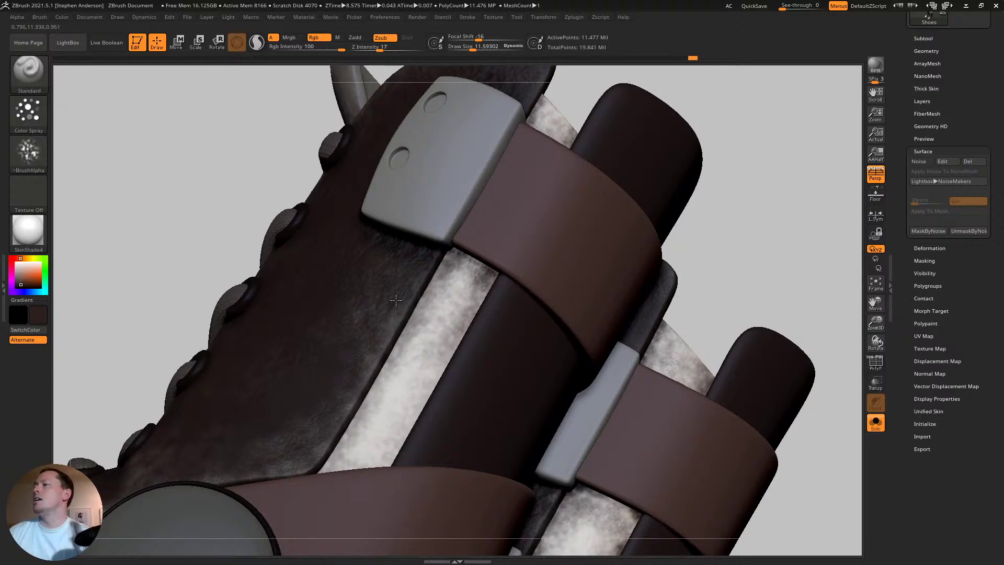
{"action": "left_click", "coordinate": [553, 137]}
{"action": "right_click_drag", "start_coordinate": [553, 137], "coordinate": [559, 144]}
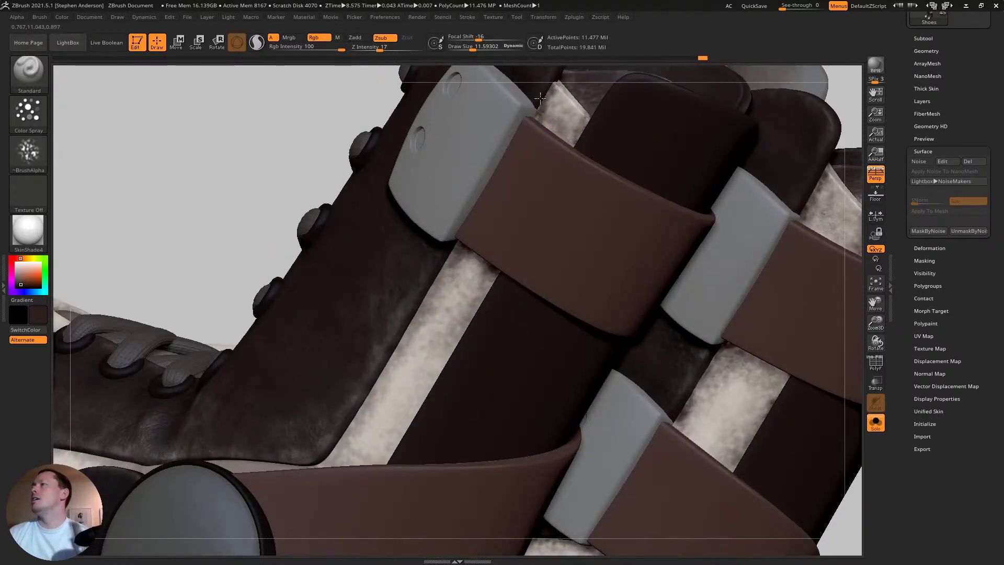
{"action": "right_click_drag", "start_coordinate": [529, 218], "coordinate": [480, 192]}
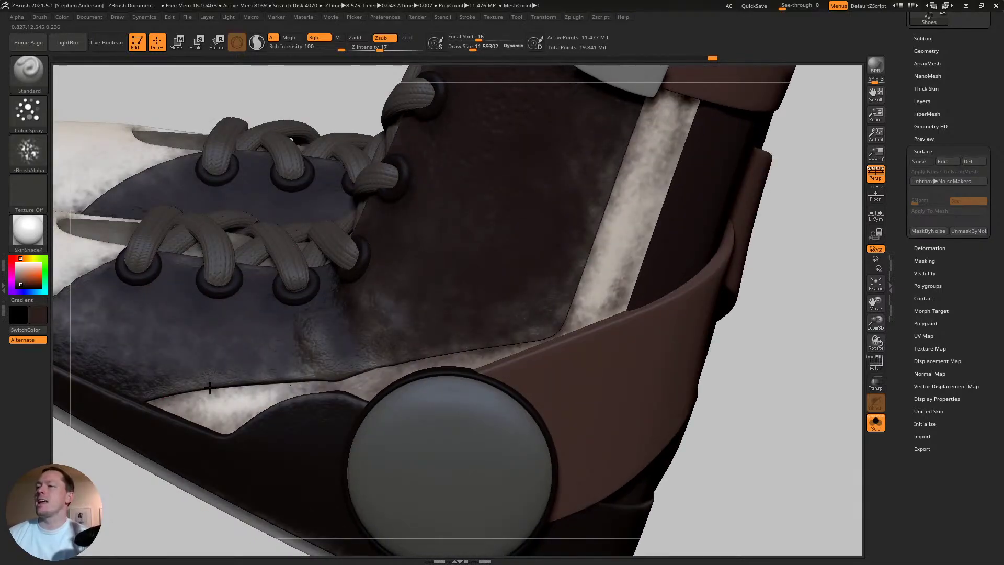
- Spray dark brown mottling around the cream inner lining along the rim of the boot's collar
{"action": "key", "text": "f"}
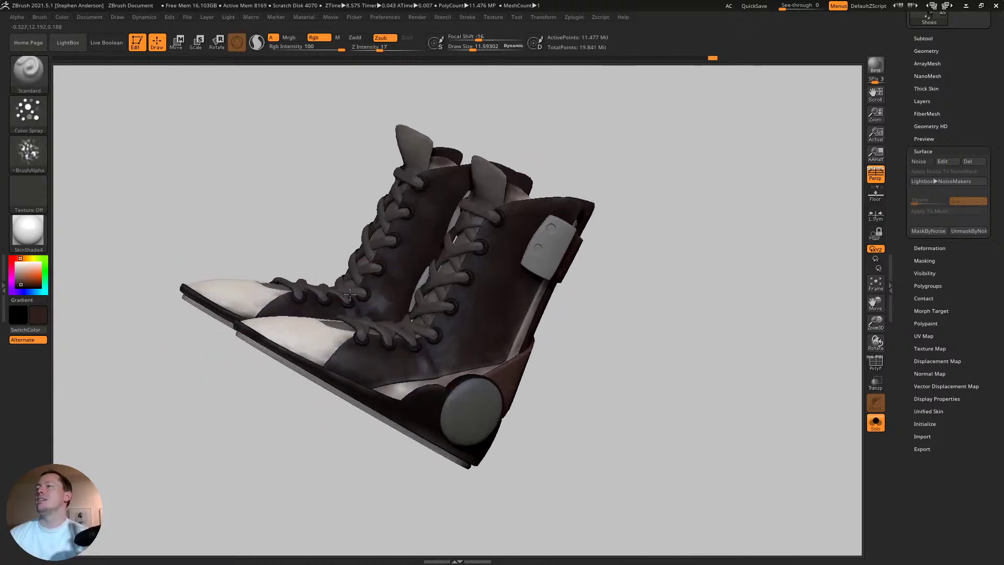
{"action": "right_click_drag", "start_coordinate": [349, 294], "coordinate": [451, 413]}
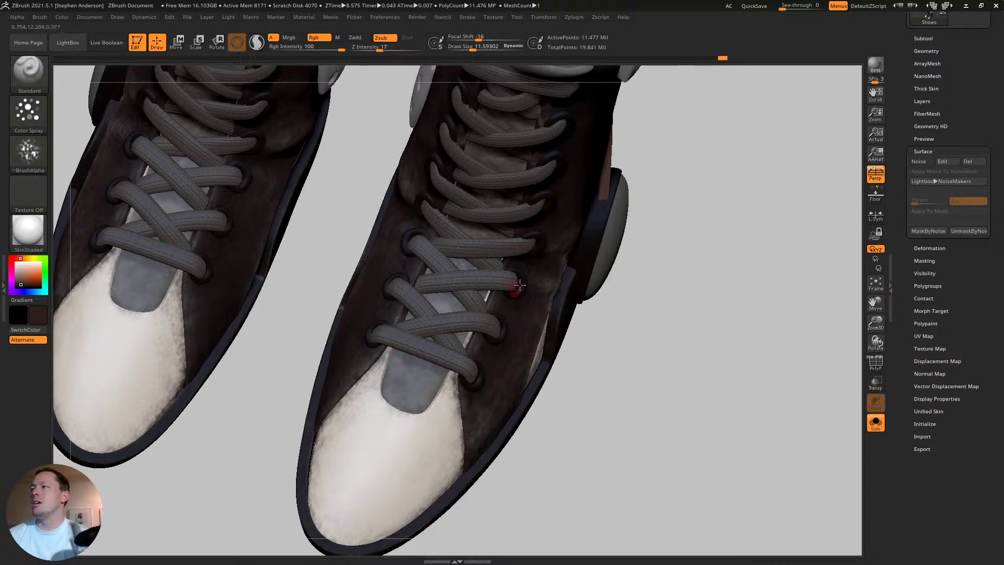
{"action": "right_click_drag", "start_coordinate": [491, 273], "coordinate": [350, 220]}
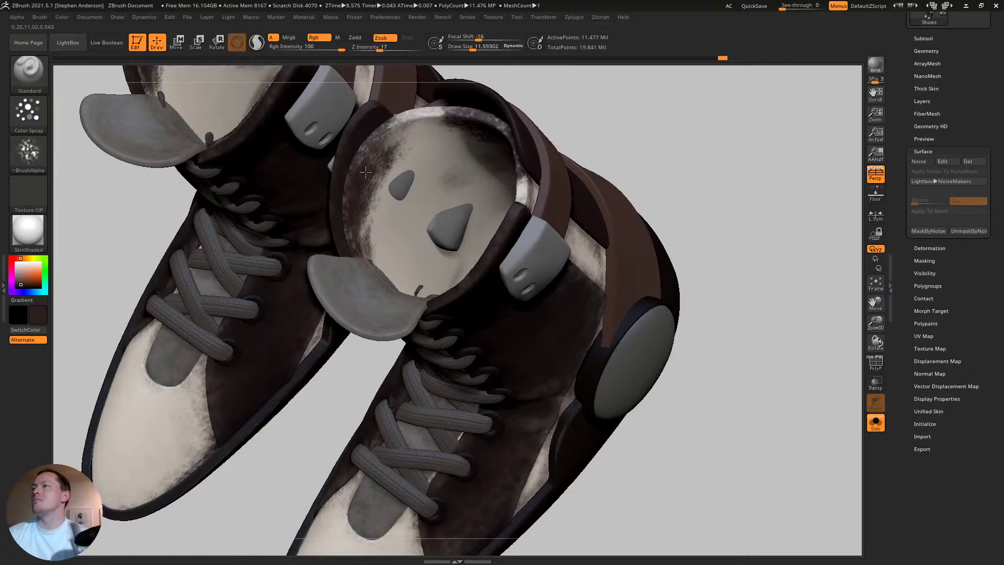
{"action": "right_click_drag", "start_coordinate": [366, 172], "coordinate": [486, 117]}
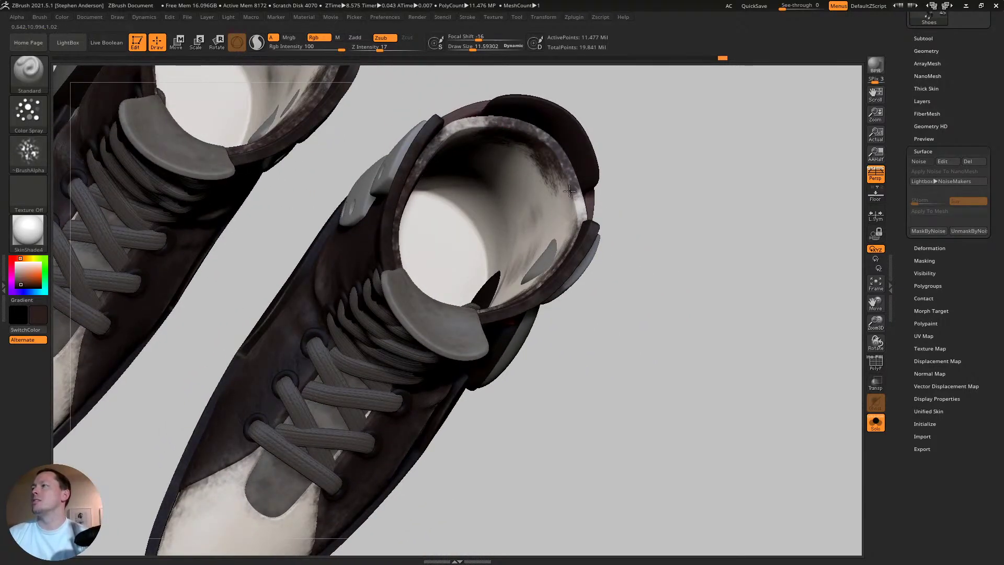
{"action": "right_click_drag", "start_coordinate": [575, 211], "coordinate": [568, 264]}
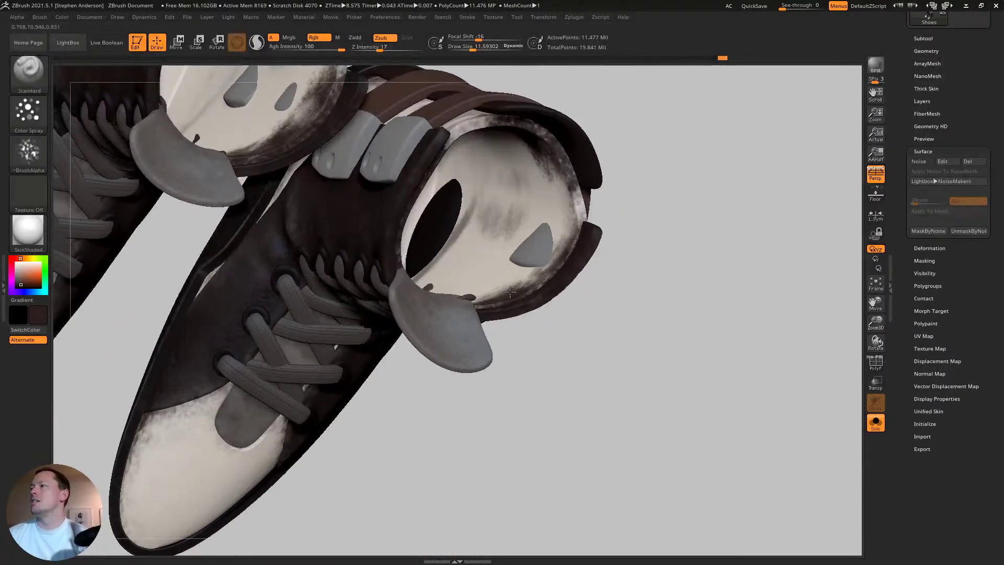
{"action": "mouse_move", "coordinate": [510, 292]}
{"action": "right_mouse_down"}
{"action": "mouse_move", "coordinate": [394, 263]}
{"action": "mouse_move", "coordinate": [440, 182]}
{"action": "mouse_move", "coordinate": [471, 282]}
{"action": "mouse_move", "coordinate": [523, 293]}
{"action": "right_mouse_up"}
{"action": "mouse_move", "coordinate": [578, 309]}
{"action": "right_mouse_down"}
{"action": "mouse_move", "coordinate": [538, 266]}
{"action": "mouse_move", "coordinate": [486, 291]}
{"action": "mouse_move", "coordinate": [516, 282]}
{"action": "mouse_move", "coordinate": [460, 259]}
{"action": "right_mouse_up"}
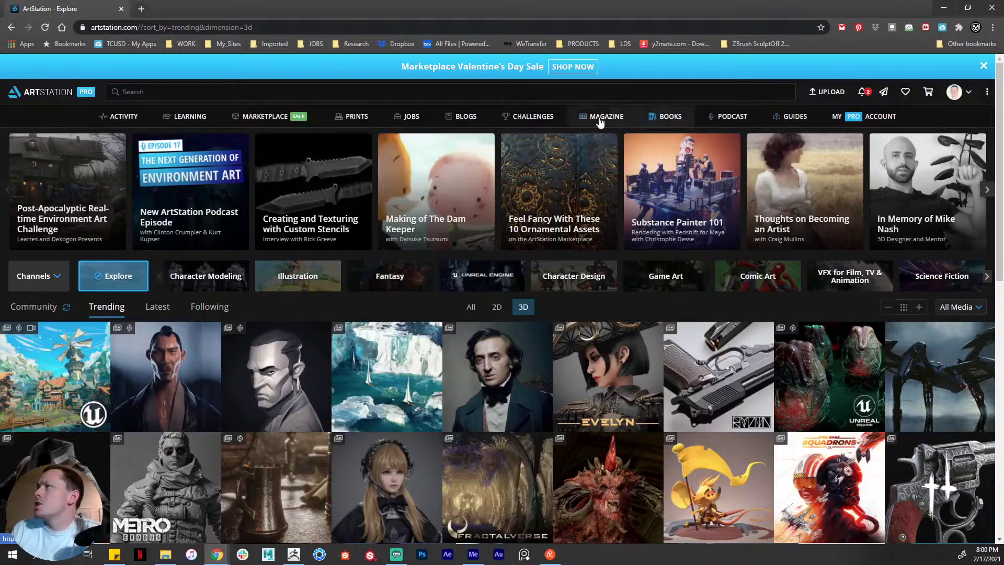
- Switch to ArtStation in the browser and examine the Grand Space Opera: Light Age contests on the Challenges page
{"action": "left_click", "coordinate": [533, 121]}
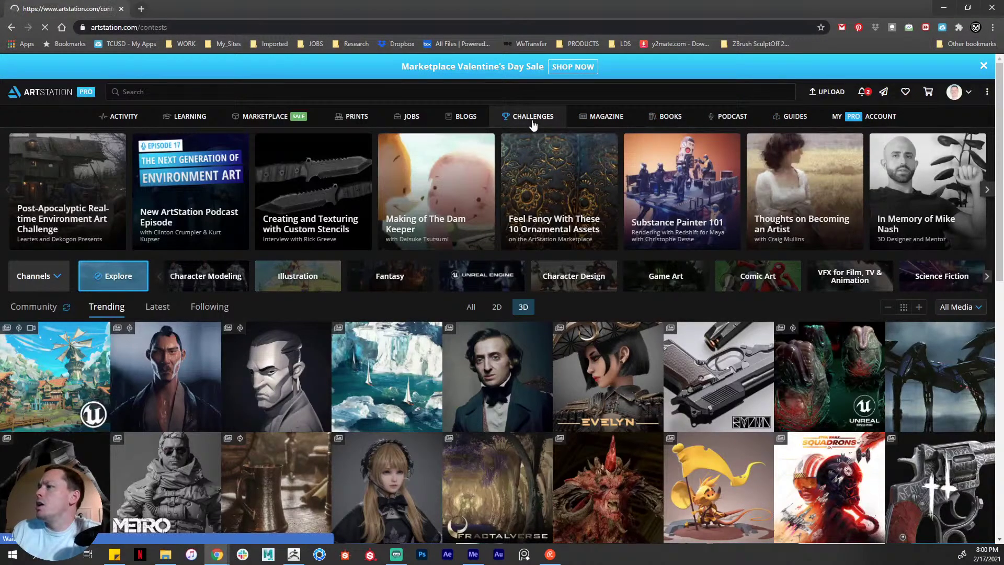
{"action": "scroll", "coordinate": [105, 296], "scroll_direction": "down", "scroll_amount": 3}
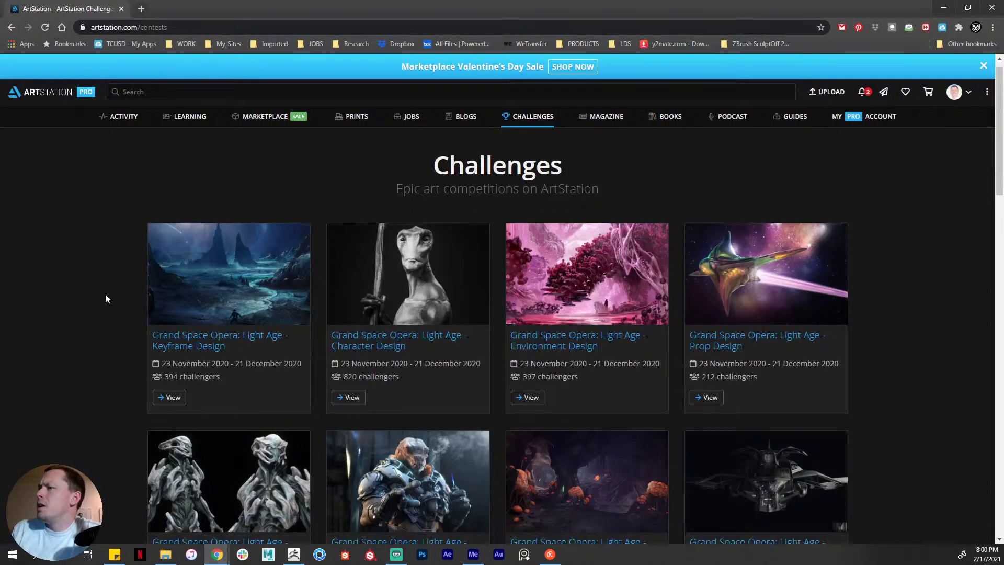
{"action": "scroll", "coordinate": [379, 436], "scroll_direction": "up", "scroll_amount": 1}
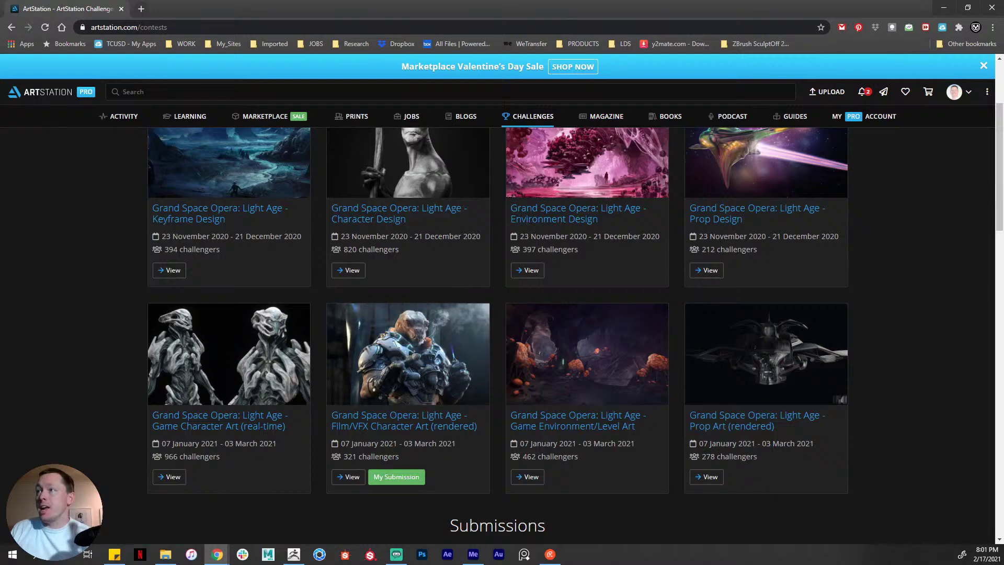
- Highlight the challenger counts of the Character Design and Game Character Art contests and close the ArtStation page
{"action": "left_click_drag", "start_coordinate": [344, 250], "coordinate": [389, 250]}
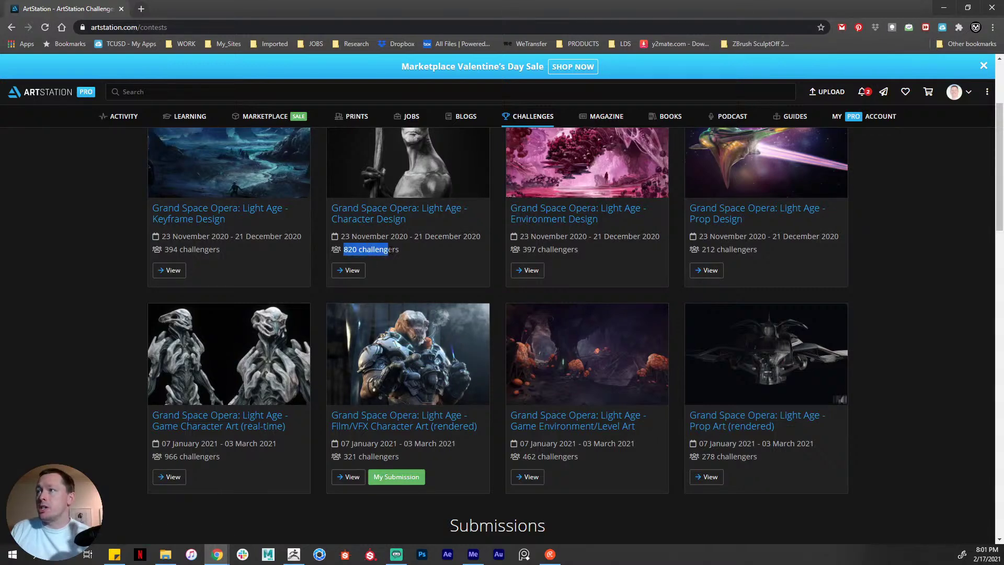
{"action": "left_click_drag", "start_coordinate": [165, 456], "coordinate": [201, 456]}
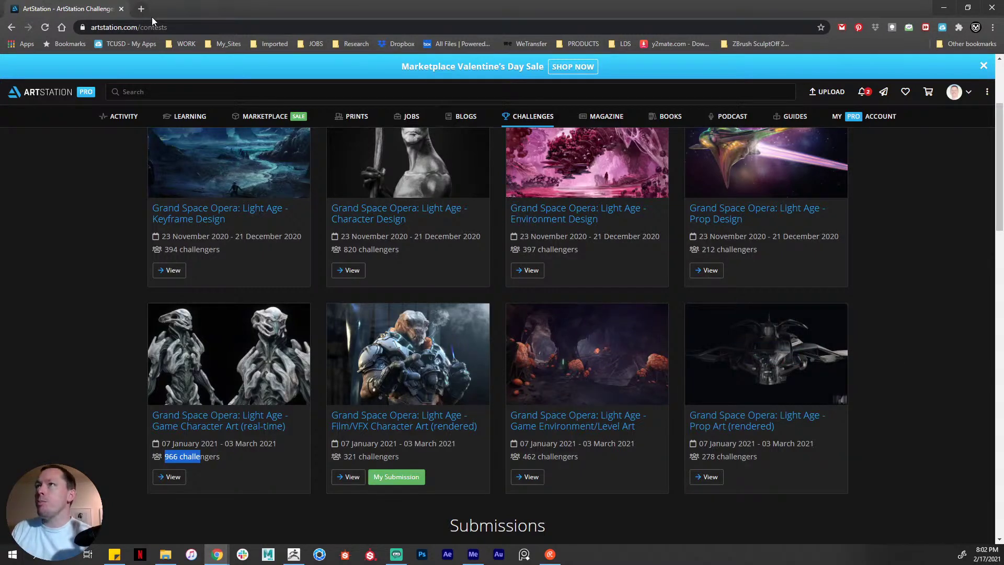
{"action": "left_click", "coordinate": [121, 9]}
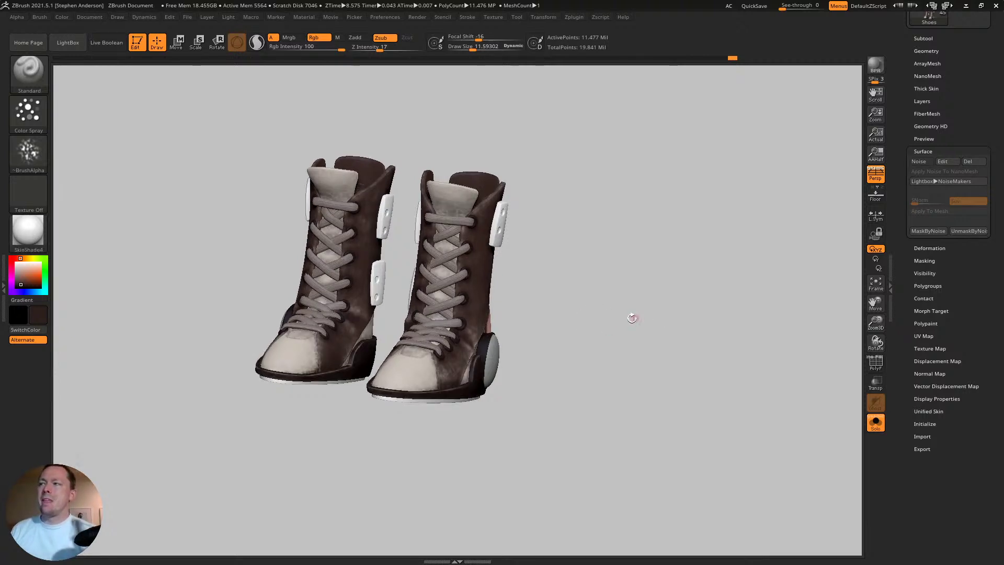
- In ZBrush, mask everything on the boots except the sole polygroup and reframe the unmasked white undersides
{"action": "left_click_drag", "start_coordinate": [631, 318], "coordinate": [603, 303]}
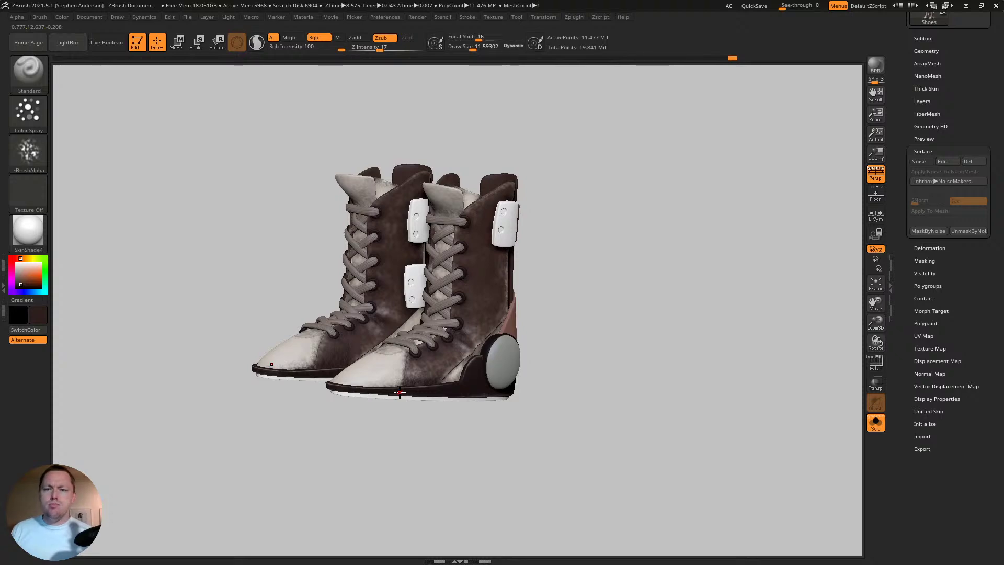
{"action": "mouse_move", "coordinate": [390, 395]}
{"action": "right_mouse_down"}
{"action": "mouse_move", "coordinate": [424, 372]}
{"action": "mouse_move", "coordinate": [425, 336]}
{"action": "mouse_move", "coordinate": [413, 376]}
{"action": "mouse_move", "coordinate": [408, 355]}
{"action": "mouse_move", "coordinate": [405, 399]}
{"action": "mouse_move", "coordinate": [466, 475]}
{"action": "right_mouse_up"}
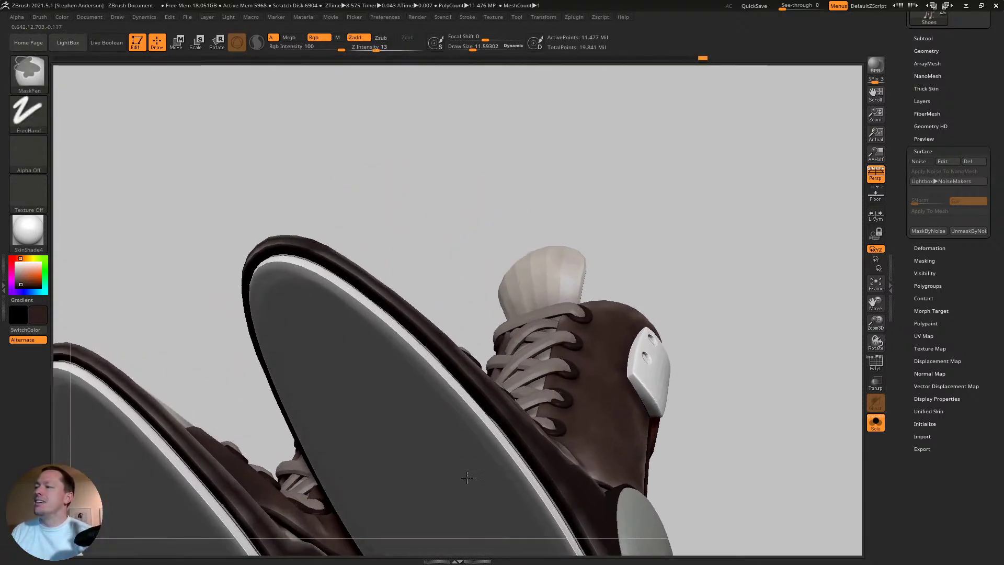
{"action": "mouse_move", "coordinate": [450, 408]}
{"action": "right_mouse_down"}
{"action": "mouse_move", "coordinate": [449, 375]}
{"action": "mouse_move", "coordinate": [437, 403]}
{"action": "mouse_move", "coordinate": [419, 396]}
{"action": "mouse_move", "coordinate": [455, 361]}
{"action": "mouse_move", "coordinate": [478, 389]}
{"action": "mouse_move", "coordinate": [475, 433]}
{"action": "mouse_move", "coordinate": [441, 341]}
{"action": "mouse_move", "coordinate": [442, 309]}
{"action": "right_mouse_up"}
{"action": "key", "text": "shift+f"}
{"action": "key", "text": "w"}
{"action": "left_click", "coordinate": [436, 304], "text": "ctrl"}
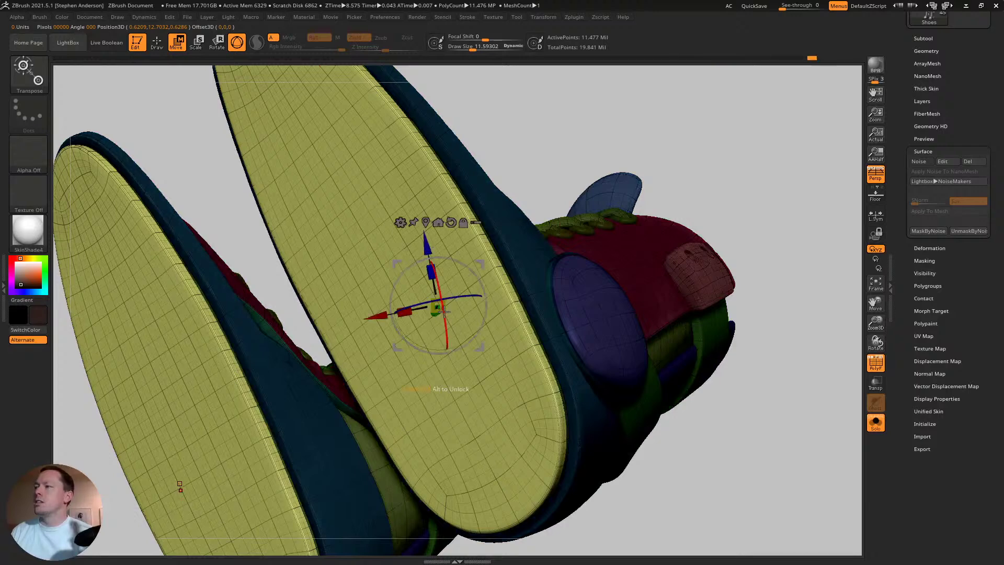
{"action": "key", "text": "q"}
{"action": "key", "text": "f"}
{"action": "key", "text": "shift+f"}
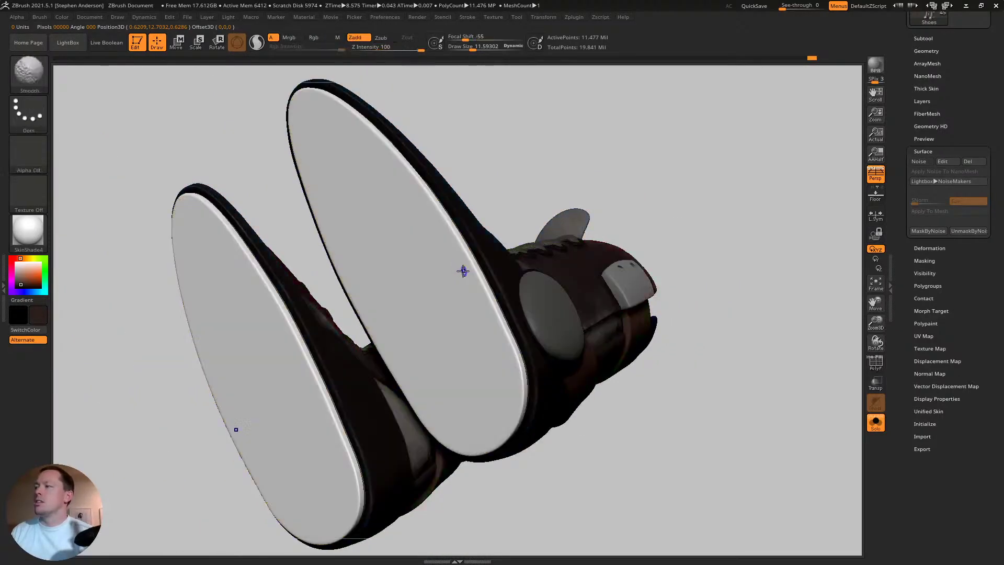
- Enlarge the spray brush to a draw size of about 67 and sample the shaded grey of the toe cap
{"action": "right_click_drag", "start_coordinate": [441, 258], "coordinate": [437, 292], "text": "alt"}
{"action": "key", "text": "s"}
{"action": "mouse_move", "coordinate": [436, 291]}
{"action": "left_mouse_down"}
{"action": "mouse_move", "coordinate": [449, 300]}
{"action": "mouse_move", "coordinate": [424, 294]}
{"action": "left_mouse_up"}
{"action": "key", "text": "s"}
{"action": "right_click_drag", "start_coordinate": [519, 310], "coordinate": [523, 332]}
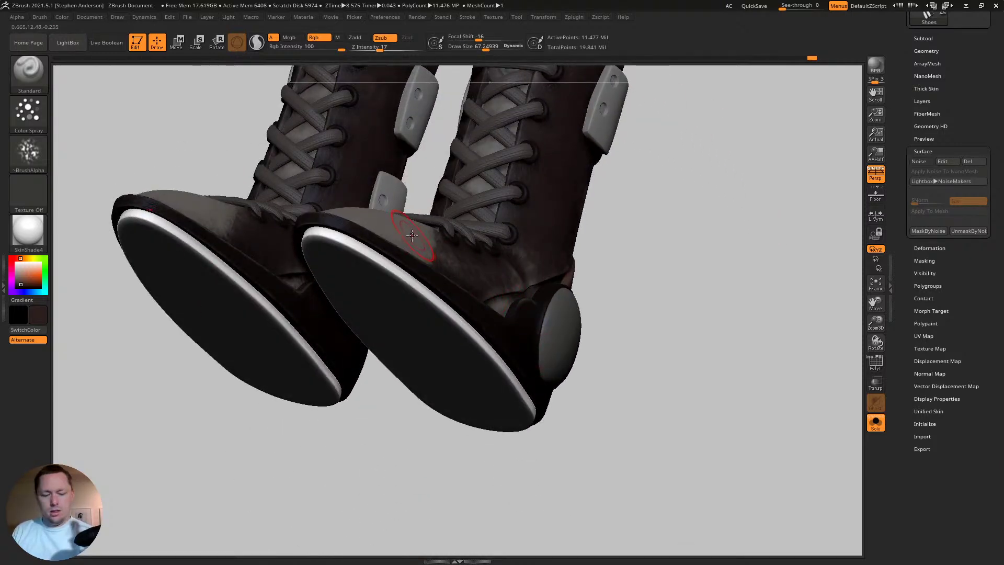
{"action": "key", "text": "c"}
- Try a spray stroke on the sole, undo it, and set the brush's Z intensity to 2
{"action": "right_click_drag", "start_coordinate": [405, 303], "coordinate": [407, 254]}
{"action": "left_click_drag", "start_coordinate": [334, 219], "coordinate": [377, 245]}
{"action": "key", "text": "ctrl+z"}
{"action": "left_click", "coordinate": [363, 48]}
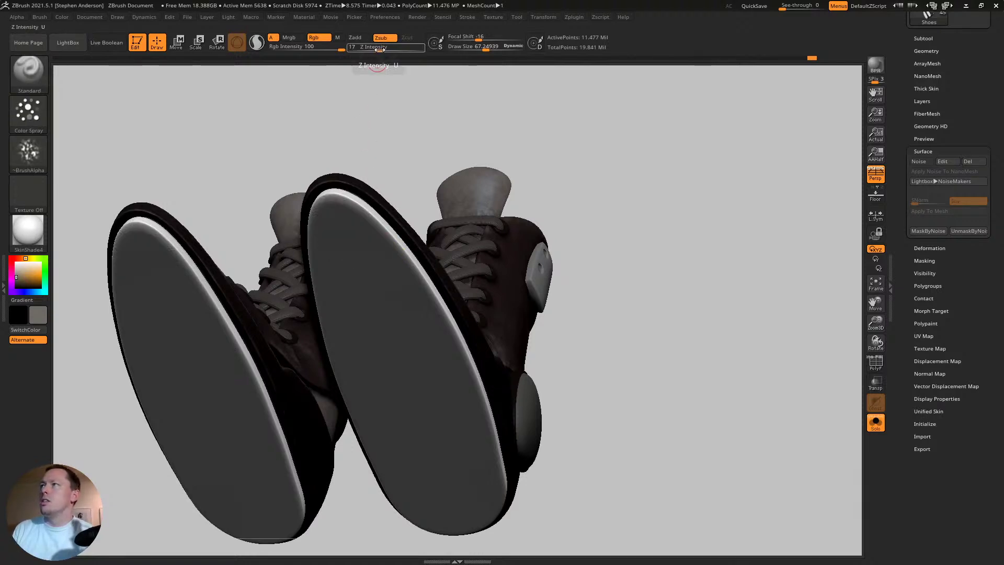
{"action": "type", "text": "3"}
{"action": "left_click_drag", "start_coordinate": [361, 51], "coordinate": [360, 51]}
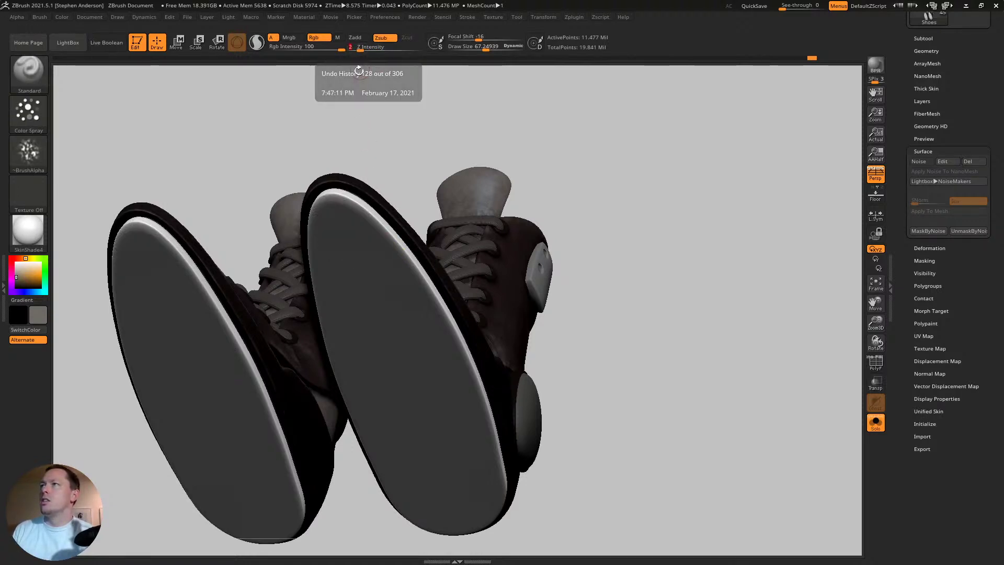
- Spray grey mottling over the white undersides of both soles, from toe to heel
{"action": "right_click_drag", "start_coordinate": [335, 255], "coordinate": [341, 204]}
{"action": "mouse_move", "coordinate": [341, 204]}
{"action": "left_mouse_down"}
{"action": "mouse_move", "coordinate": [321, 218]}
{"action": "mouse_move", "coordinate": [312, 305]}
{"action": "mouse_move", "coordinate": [366, 261]}
{"action": "mouse_move", "coordinate": [436, 266]}
{"action": "mouse_move", "coordinate": [366, 256]}
{"action": "left_mouse_up"}
{"action": "mouse_move", "coordinate": [453, 379]}
{"action": "right_mouse_down", "text": "alt"}
{"action": "mouse_move", "coordinate": [410, 246]}
{"action": "mouse_move", "coordinate": [352, 202]}
{"action": "mouse_move", "coordinate": [392, 339]}
{"action": "right_mouse_up", "text": "alt"}
{"action": "mouse_move", "coordinate": [383, 323]}
{"action": "right_mouse_down"}
{"action": "mouse_move", "coordinate": [367, 318]}
{"action": "mouse_move", "coordinate": [376, 366]}
{"action": "right_mouse_up"}
{"action": "mouse_move", "coordinate": [387, 434]}
{"action": "left_mouse_down"}
{"action": "mouse_move", "coordinate": [408, 376]}
{"action": "mouse_move", "coordinate": [346, 157]}
{"action": "mouse_move", "coordinate": [282, 87]}
{"action": "mouse_move", "coordinate": [288, 192]}
{"action": "mouse_move", "coordinate": [355, 402]}
{"action": "mouse_move", "coordinate": [332, 264]}
{"action": "left_mouse_up"}
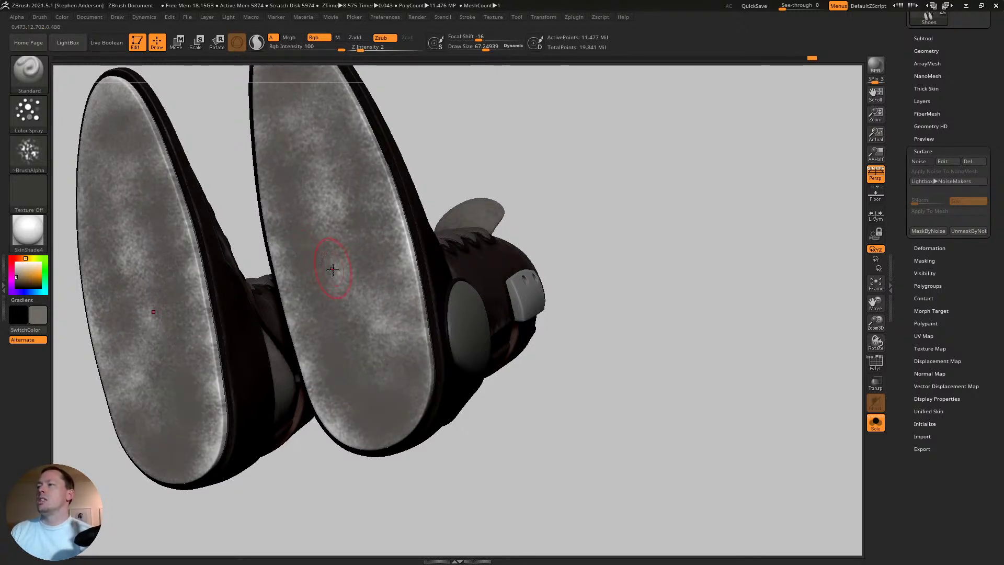
- Build up the grey on the soles to soften the white patches in the centre and toward the toes
{"action": "mouse_move", "coordinate": [332, 264]}
{"action": "right_mouse_down"}
{"action": "mouse_move", "coordinate": [293, 220]}
{"action": "mouse_move", "coordinate": [272, 241]}
{"action": "right_mouse_up"}
{"action": "mouse_move", "coordinate": [272, 240]}
{"action": "left_mouse_down"}
{"action": "mouse_move", "coordinate": [304, 403]}
{"action": "mouse_move", "coordinate": [327, 436]}
{"action": "mouse_move", "coordinate": [252, 184]}
{"action": "mouse_move", "coordinate": [270, 86]}
{"action": "mouse_move", "coordinate": [387, 334]}
{"action": "mouse_move", "coordinate": [319, 222]}
{"action": "left_mouse_up"}
{"action": "mouse_move", "coordinate": [319, 222]}
{"action": "right_mouse_down"}
{"action": "mouse_move", "coordinate": [325, 238]}
{"action": "mouse_move", "coordinate": [340, 120]}
{"action": "right_mouse_up"}
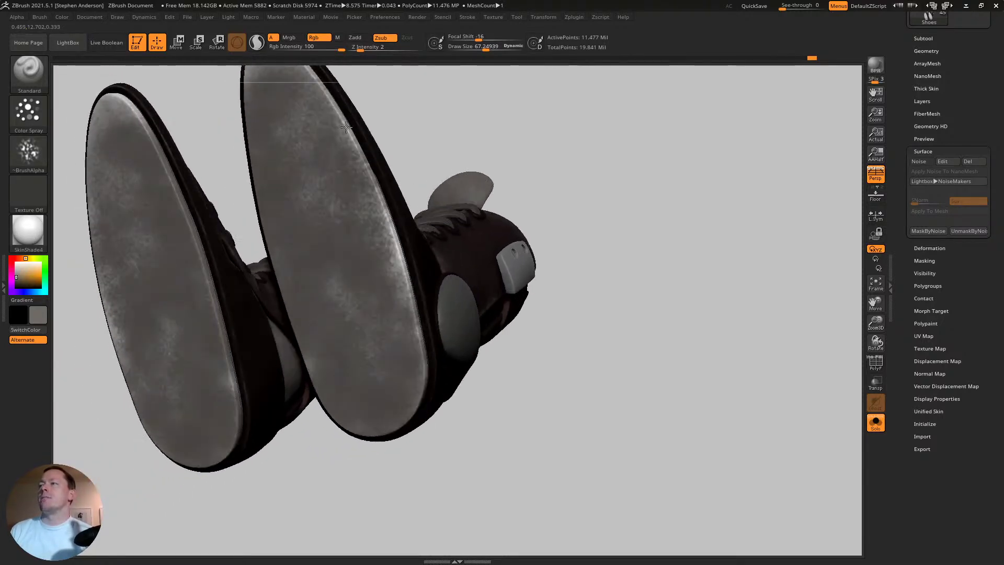
{"action": "mouse_move", "coordinate": [340, 120]}
{"action": "left_mouse_down"}
{"action": "mouse_move", "coordinate": [423, 356]}
{"action": "mouse_move", "coordinate": [294, 99]}
{"action": "mouse_move", "coordinate": [300, 125]}
{"action": "left_mouse_up"}
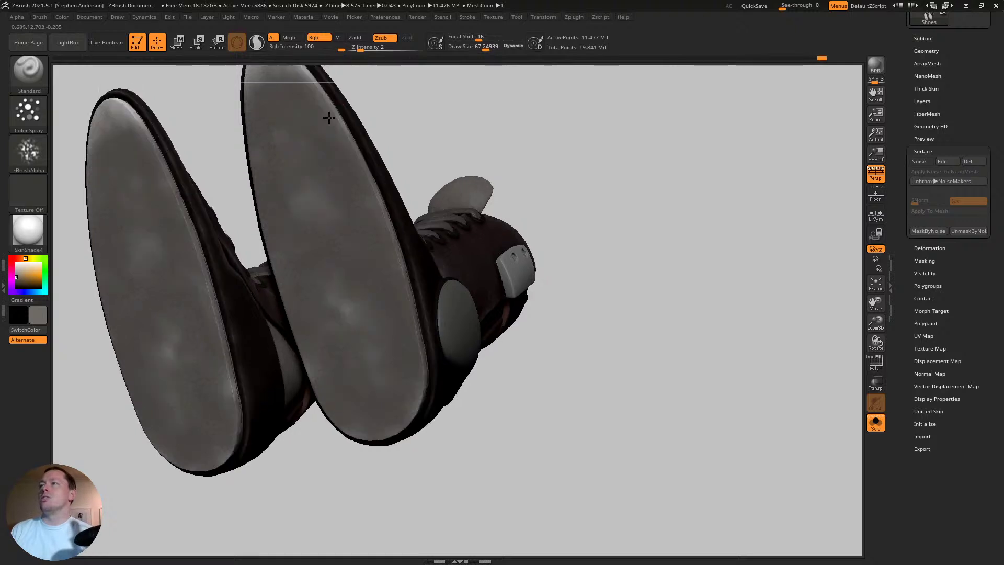
{"action": "mouse_move", "coordinate": [300, 126]}
{"action": "right_mouse_down", "text": "alt"}
{"action": "mouse_move", "coordinate": [347, 332]}
{"action": "mouse_move", "coordinate": [322, 244]}
{"action": "right_mouse_up", "text": "alt"}
{"action": "mouse_move", "coordinate": [322, 244]}
{"action": "left_mouse_down"}
{"action": "mouse_move", "coordinate": [265, 260]}
{"action": "mouse_move", "coordinate": [340, 264]}
{"action": "mouse_move", "coordinate": [345, 282]}
{"action": "left_mouse_up"}
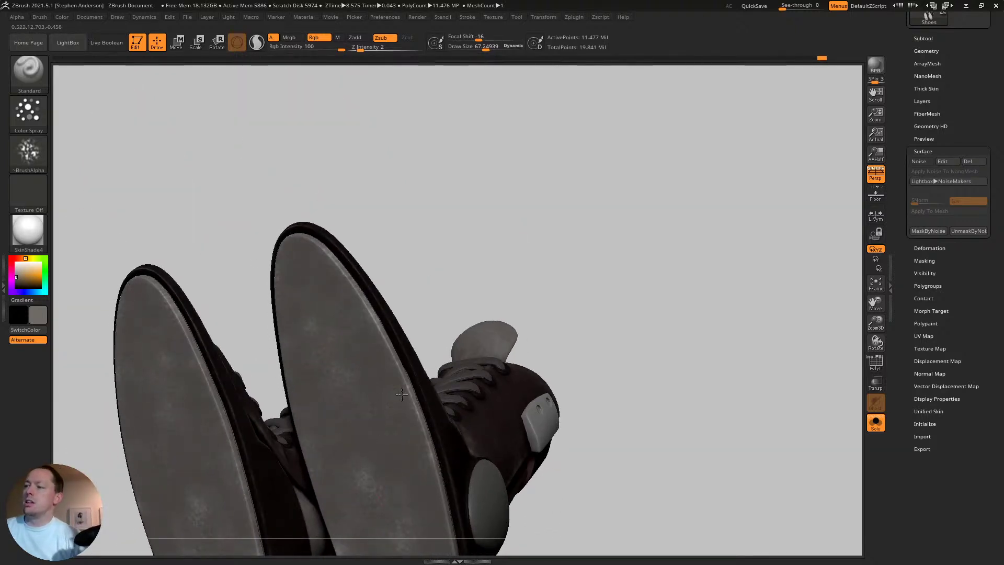
- Spray the same grey over the remaining pale areas along the sole rims, around both toe and heel ends
{"action": "right_click_drag", "start_coordinate": [372, 357], "coordinate": [366, 386]}
{"action": "right_click_drag", "start_coordinate": [370, 345], "coordinate": [398, 282]}
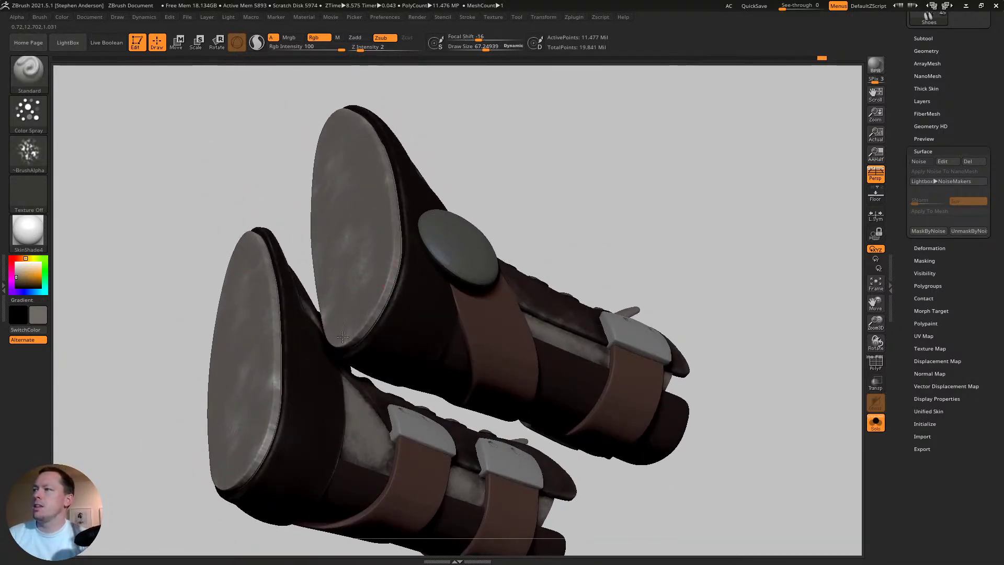
{"action": "right_click_drag", "start_coordinate": [385, 140], "coordinate": [343, 152]}
{"action": "right_click_drag", "start_coordinate": [392, 111], "coordinate": [346, 270], "text": "alt"}
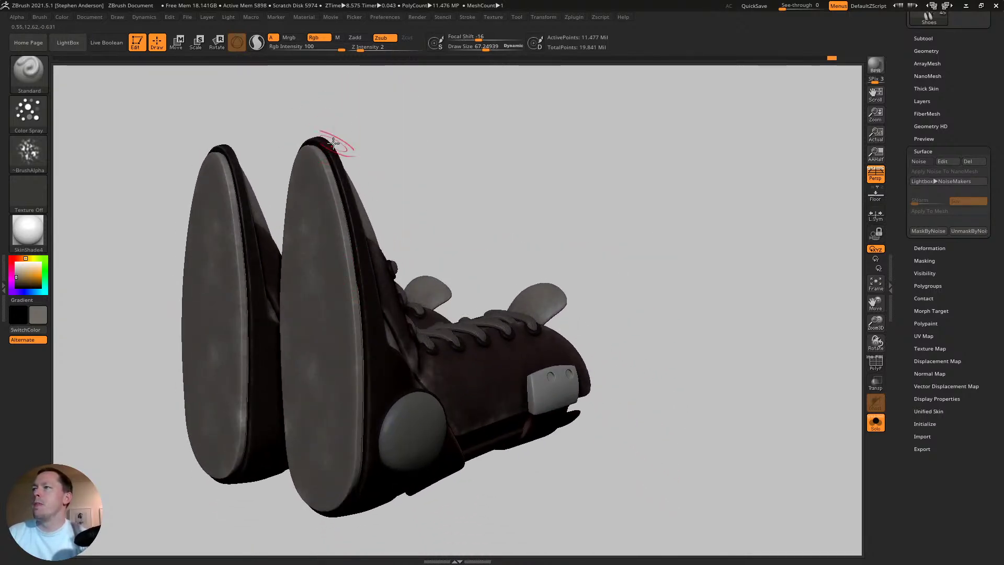
{"action": "mouse_move", "coordinate": [333, 142]}
{"action": "right_mouse_down"}
{"action": "mouse_move", "coordinate": [313, 156]}
{"action": "mouse_move", "coordinate": [343, 141]}
{"action": "right_mouse_up"}
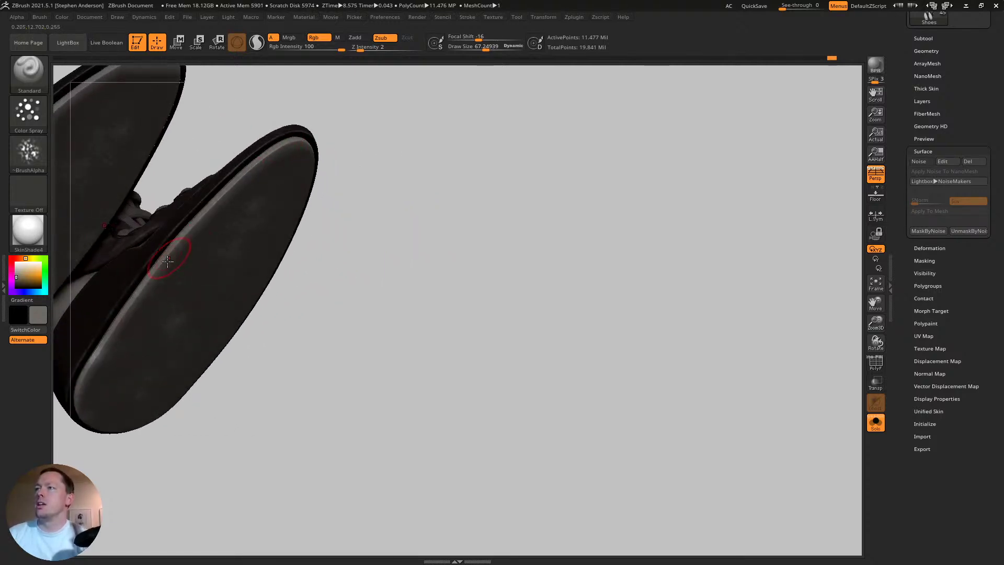
{"action": "right_click_drag", "start_coordinate": [187, 228], "coordinate": [343, 167]}
{"action": "right_click_drag", "start_coordinate": [266, 272], "coordinate": [254, 264]}
{"action": "mouse_move", "coordinate": [290, 315]}
{"action": "right_mouse_down"}
{"action": "mouse_move", "coordinate": [309, 294]}
{"action": "mouse_move", "coordinate": [278, 325]}
{"action": "right_mouse_up"}
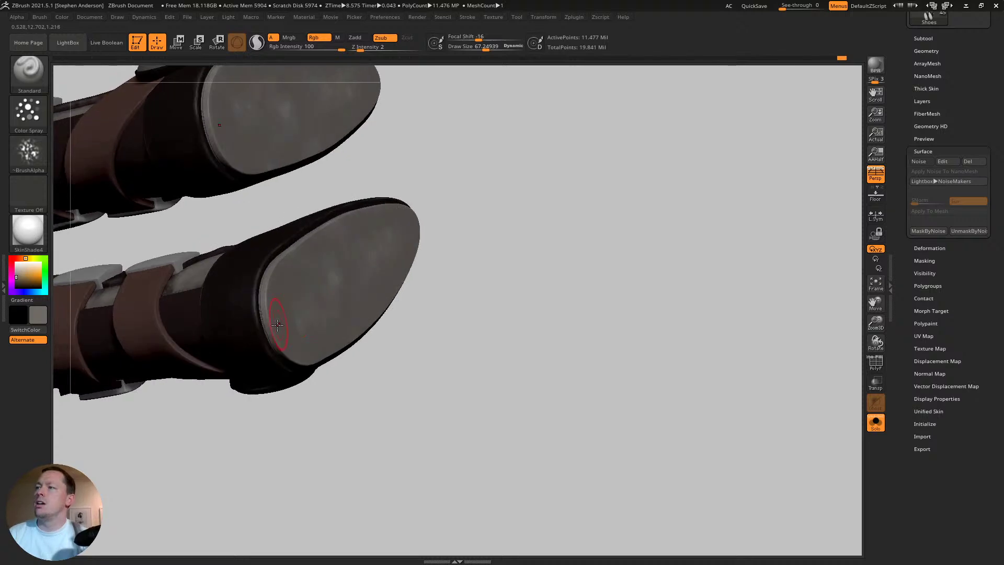
{"action": "right_click_drag", "start_coordinate": [338, 241], "coordinate": [286, 292]}
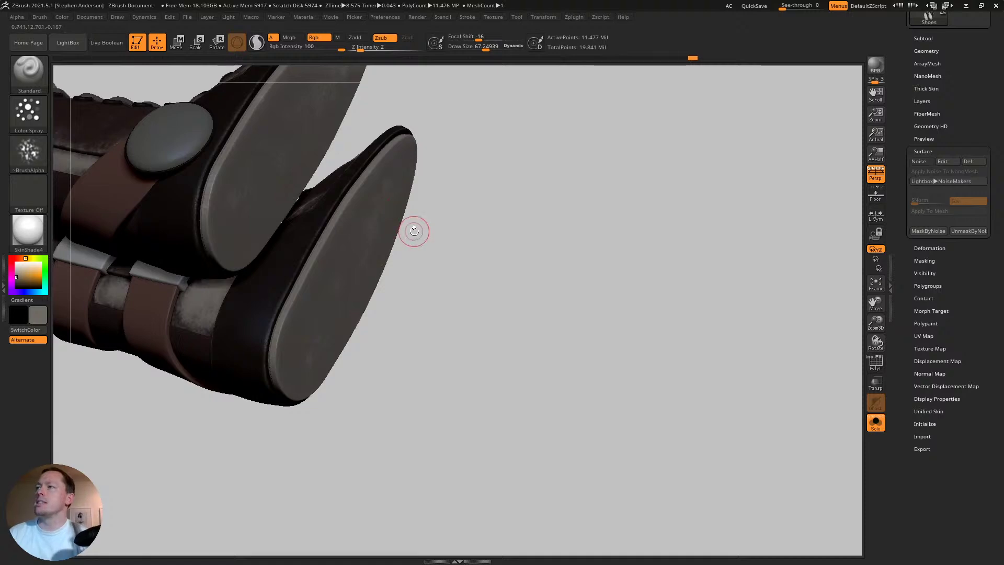
{"action": "right_click_drag", "start_coordinate": [414, 232], "coordinate": [373, 254]}
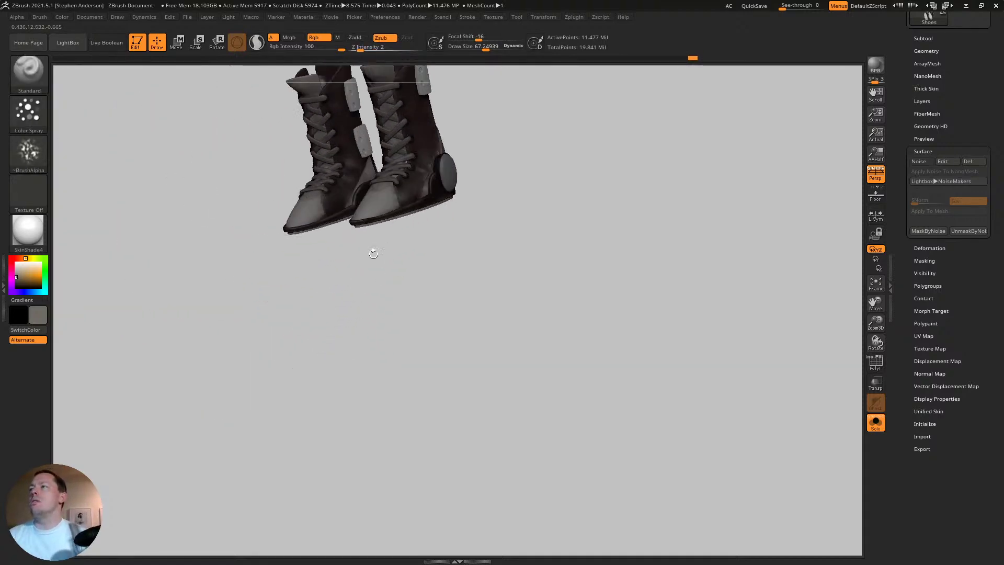
- Isolate the sole polygroup, mask it along its edge, and show the complete boots again
{"action": "mouse_move", "coordinate": [450, 265]}
{"action": "right_mouse_down"}
{"action": "mouse_move", "coordinate": [393, 240]}
{"action": "mouse_move", "coordinate": [431, 194]}
{"action": "mouse_move", "coordinate": [390, 293]}
{"action": "mouse_move", "coordinate": [336, 282]}
{"action": "mouse_move", "coordinate": [310, 251]}
{"action": "mouse_move", "coordinate": [325, 280]}
{"action": "mouse_move", "coordinate": [370, 309]}
{"action": "right_mouse_up"}
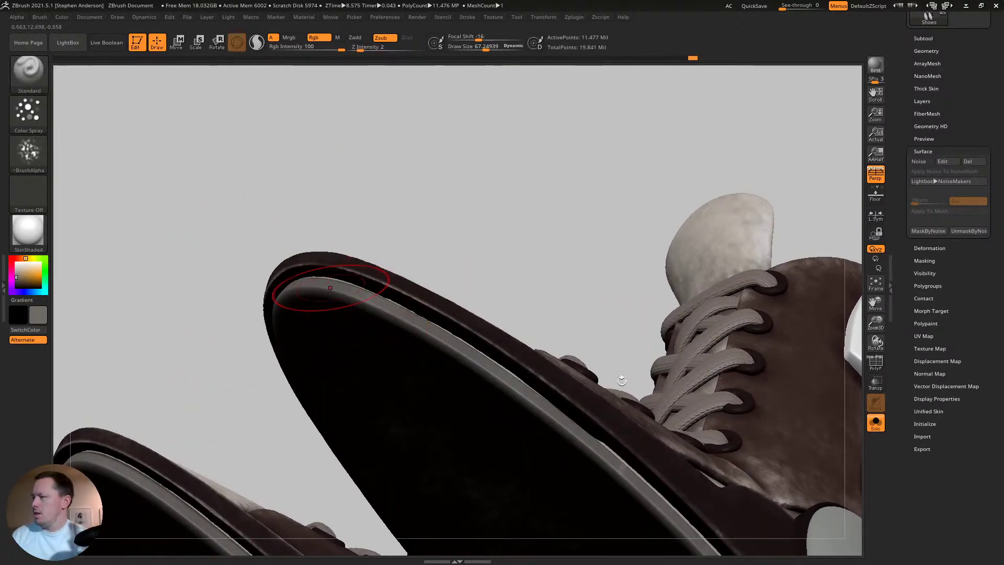
{"action": "key", "text": "ctrl+shift"}
{"action": "key", "text": "shift+f"}
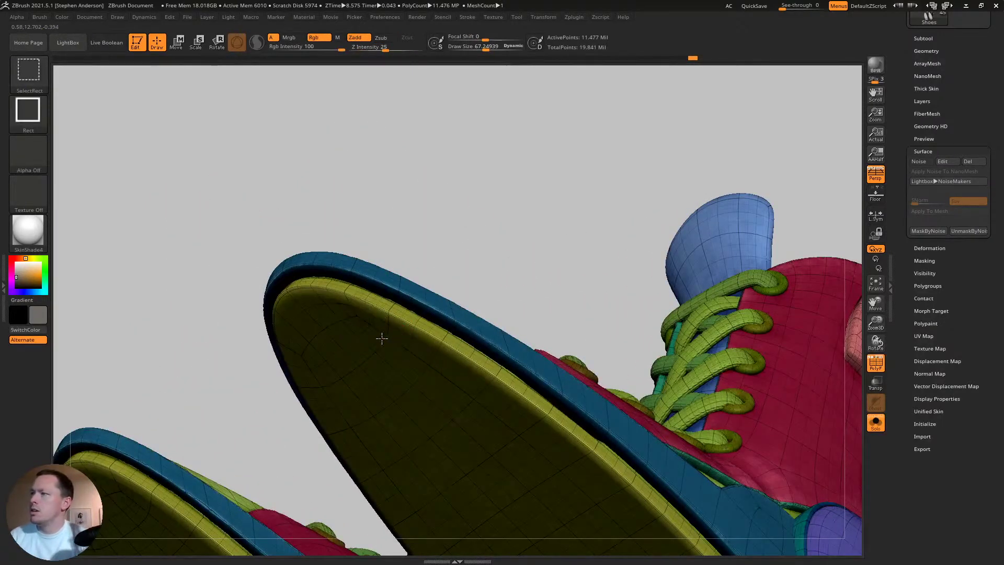
{"action": "left_click", "coordinate": [384, 339], "text": "ctrl+shift"}
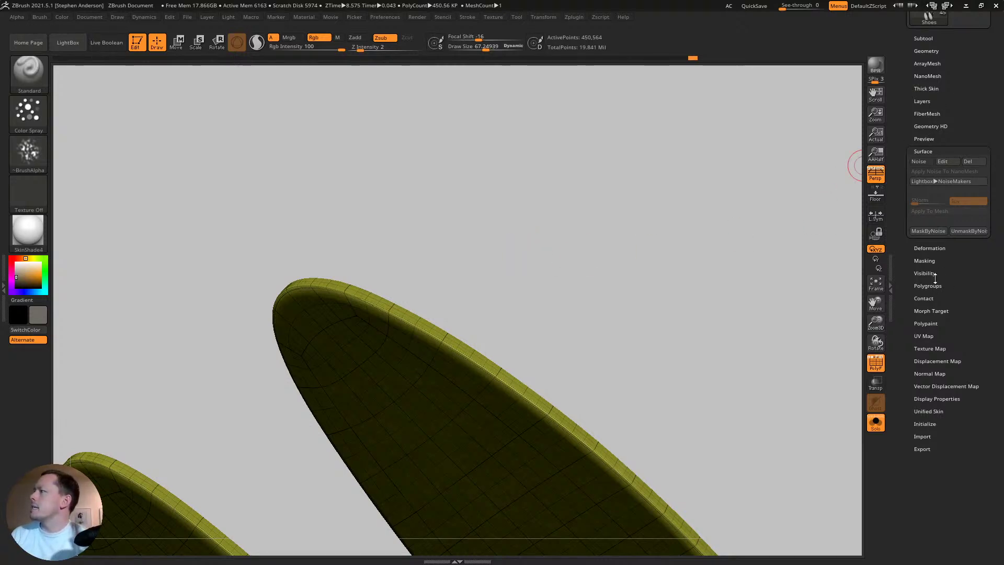
{"action": "left_click", "coordinate": [924, 261]}
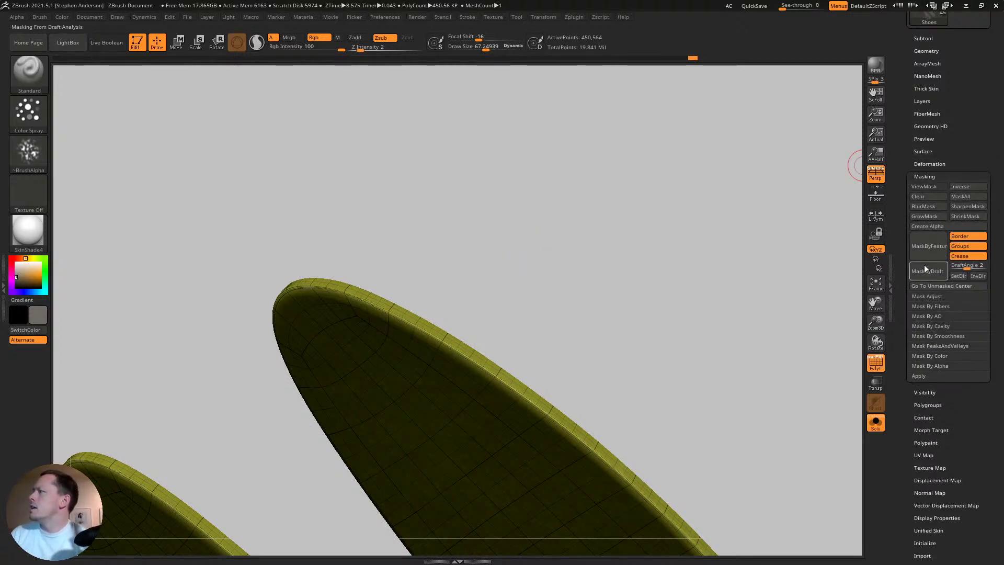
{"action": "left_click", "coordinate": [926, 270]}
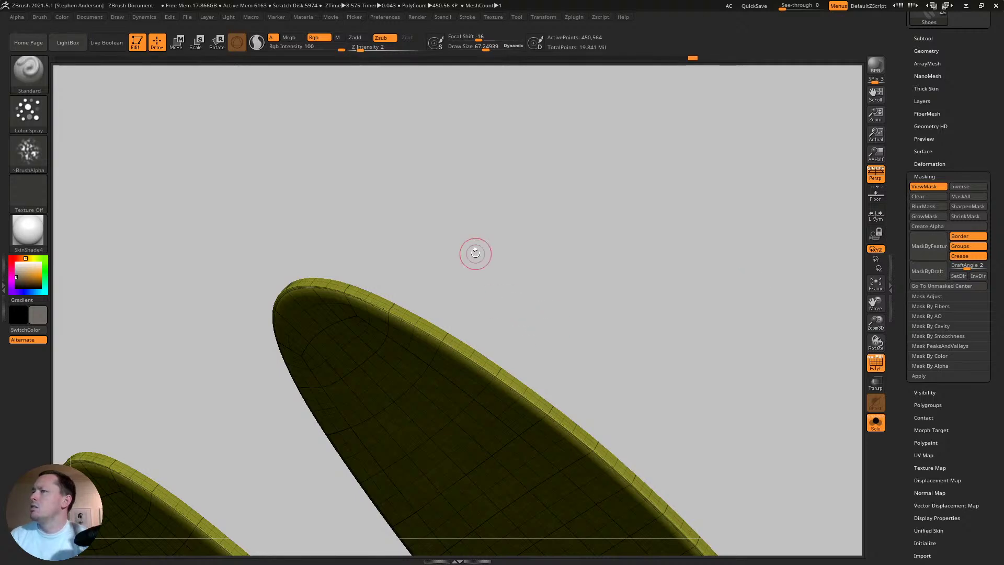
{"action": "key", "text": "ctrl+shift"}
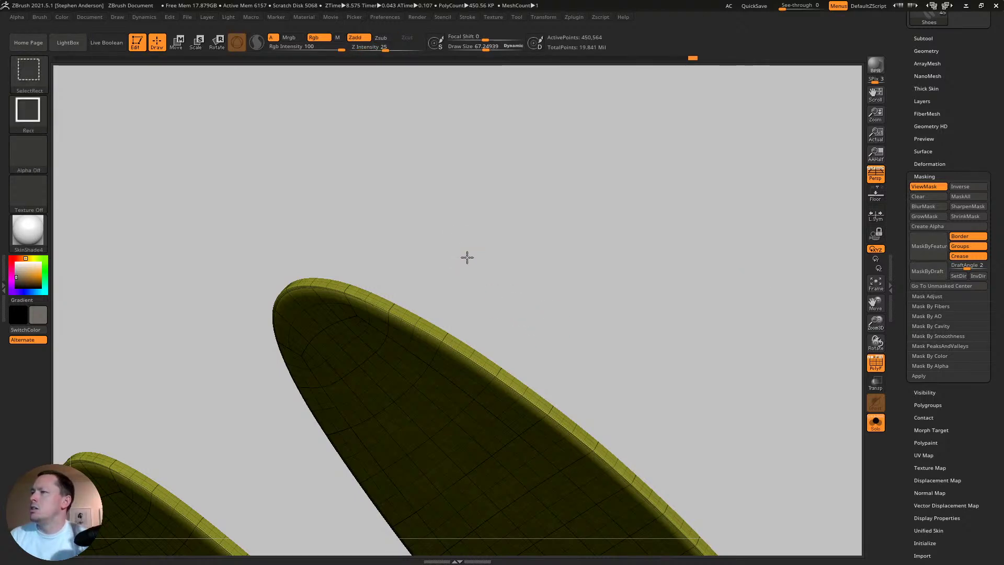
{"action": "left_click", "coordinate": [444, 232], "text": "ctrl+shift"}
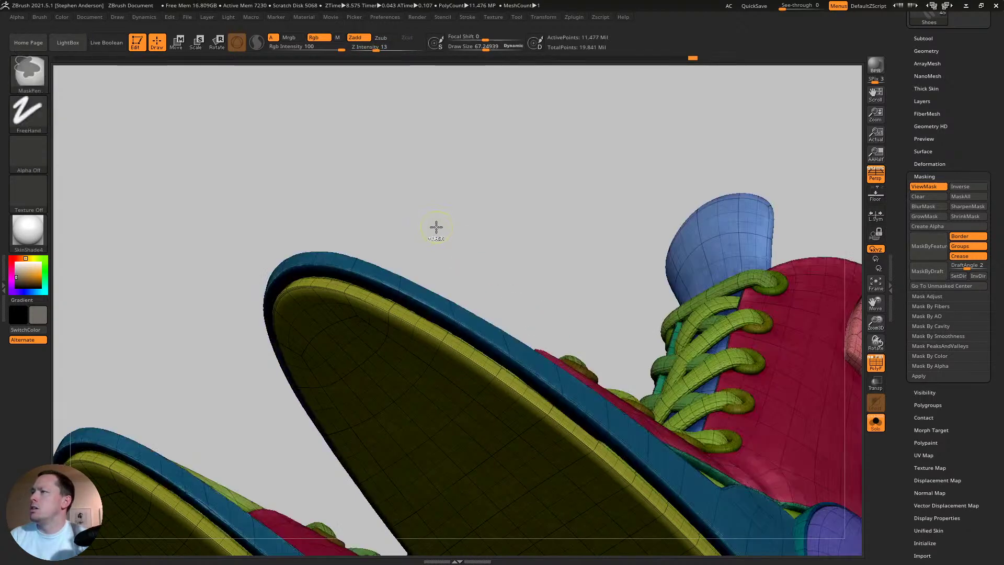
- Invert and sharpen the mask so only the sole rims can be painted, and hide the polyframe and mask display
{"action": "left_click", "coordinate": [461, 250], "text": "ctrl"}
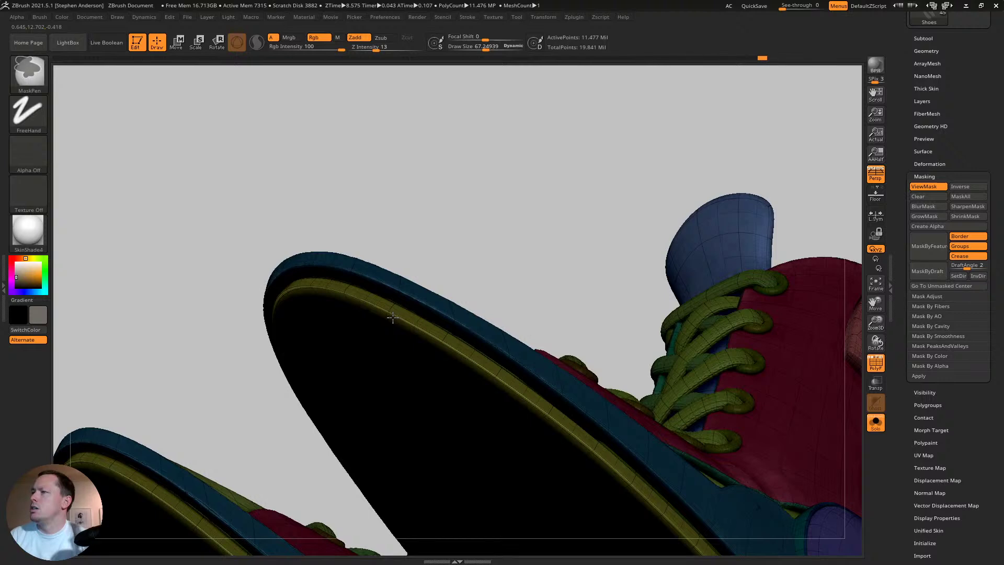
{"action": "left_click", "coordinate": [394, 314], "text": "ctrl+alt"}
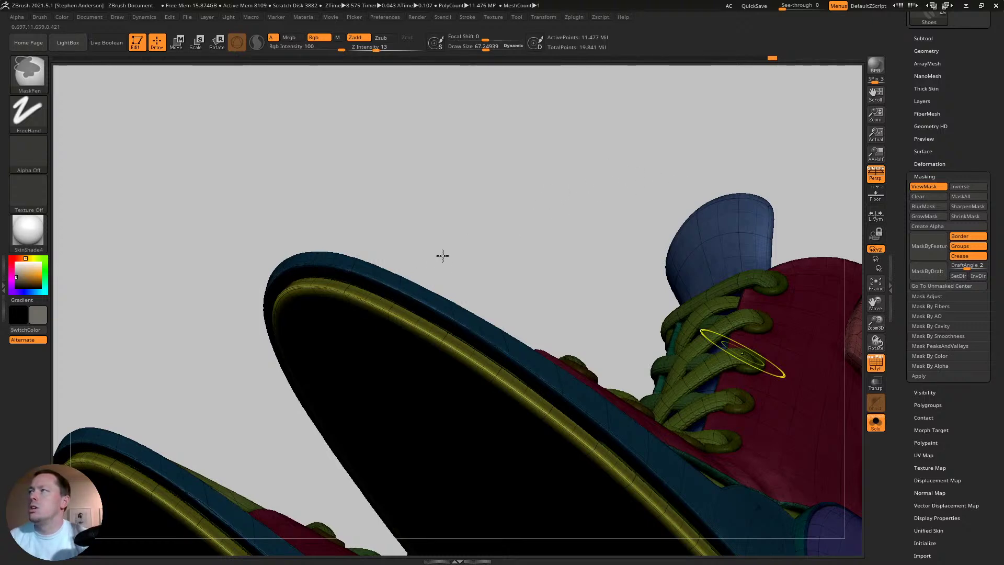
{"action": "key", "text": "shift+f"}
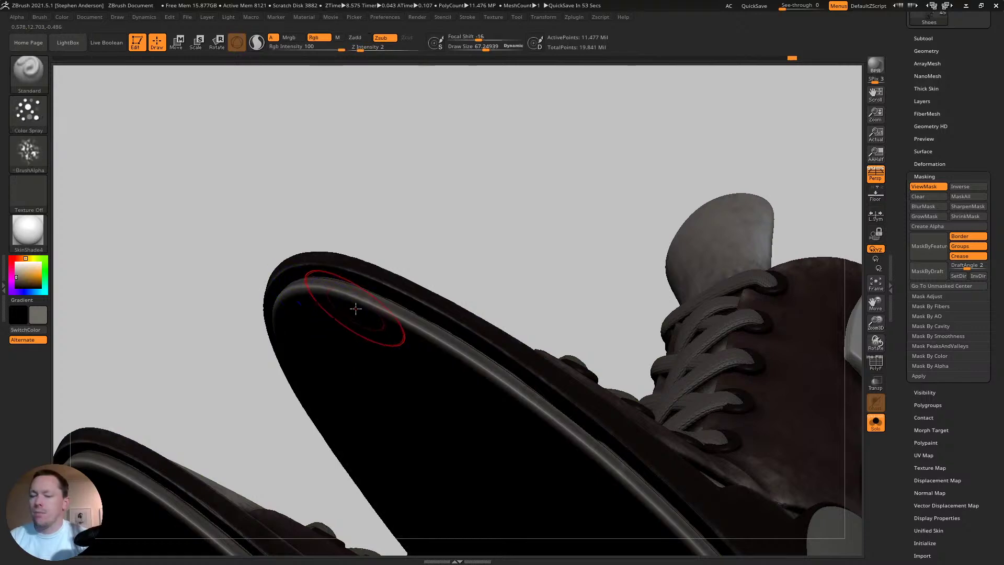
{"action": "key", "text": "ctrl+h"}
- Sample cream from the side panel above the sole and spray it along the sole rim from the toe toward the heel
{"action": "mouse_move", "coordinate": [383, 318]}
{"action": "right_mouse_down"}
{"action": "mouse_move", "coordinate": [384, 371]}
{"action": "mouse_move", "coordinate": [670, 399]}
{"action": "right_mouse_up"}
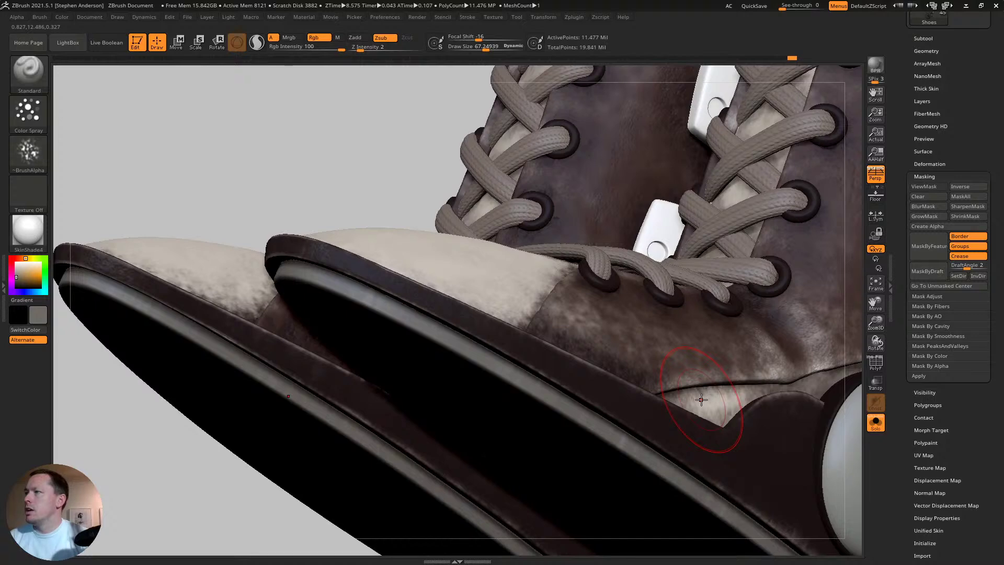
{"action": "key", "text": "c"}
{"action": "mouse_move", "coordinate": [676, 399]}
{"action": "right_mouse_down"}
{"action": "mouse_move", "coordinate": [426, 370]}
{"action": "mouse_move", "coordinate": [464, 314]}
{"action": "mouse_move", "coordinate": [385, 275]}
{"action": "mouse_move", "coordinate": [384, 225]}
{"action": "mouse_move", "coordinate": [370, 263]}
{"action": "right_mouse_up"}
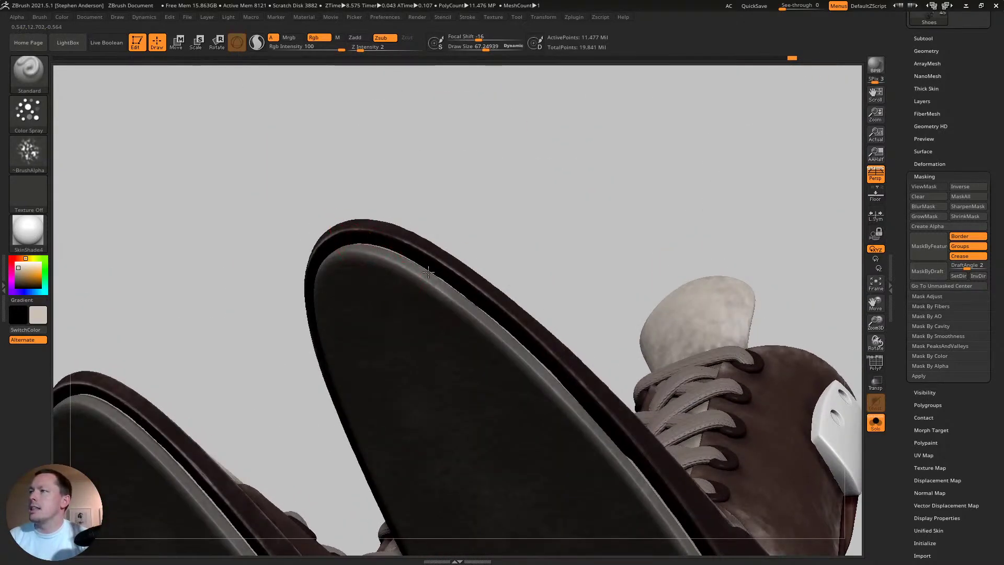
{"action": "mouse_move", "coordinate": [428, 272]}
{"action": "left_mouse_down"}
{"action": "mouse_move", "coordinate": [498, 375]}
{"action": "mouse_move", "coordinate": [632, 527]}
{"action": "left_mouse_up"}
{"action": "mouse_move", "coordinate": [558, 424]}
{"action": "right_mouse_down"}
{"action": "mouse_move", "coordinate": [392, 281]}
{"action": "mouse_move", "coordinate": [453, 296]}
{"action": "mouse_move", "coordinate": [518, 357]}
{"action": "right_mouse_up"}
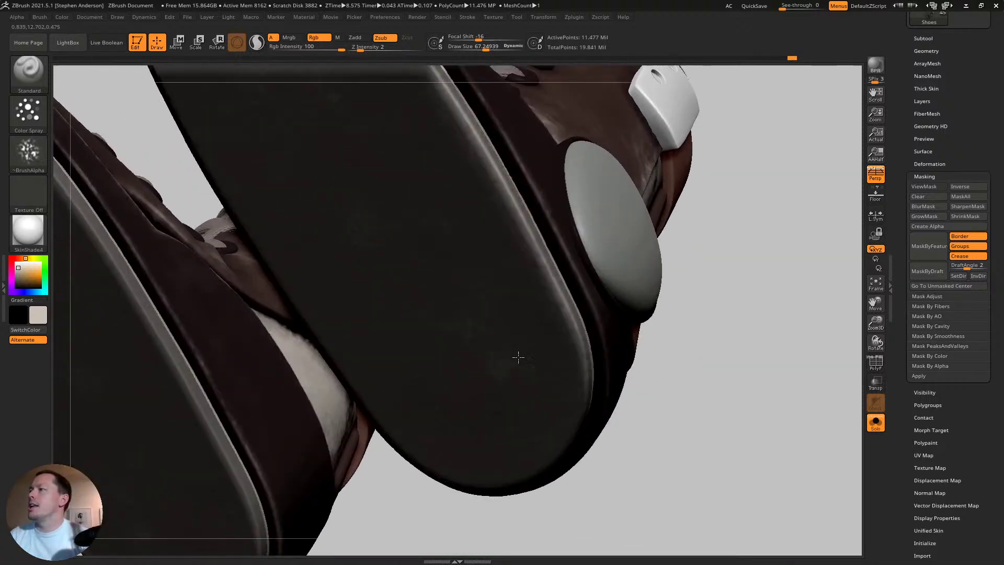
- Spray cream around the heel end of the sole rim and back along its other edge to the toe
{"action": "left_click_drag", "start_coordinate": [418, 440], "coordinate": [544, 453]}
{"action": "mouse_move", "coordinate": [544, 452]}
{"action": "right_mouse_down"}
{"action": "mouse_move", "coordinate": [583, 445]}
{"action": "mouse_move", "coordinate": [597, 465]}
{"action": "right_mouse_up"}
{"action": "mouse_move", "coordinate": [486, 466]}
{"action": "left_mouse_down"}
{"action": "mouse_move", "coordinate": [358, 366]}
{"action": "mouse_move", "coordinate": [230, 113]}
{"action": "left_mouse_up"}
{"action": "mouse_move", "coordinate": [231, 113]}
{"action": "right_mouse_down"}
{"action": "mouse_move", "coordinate": [312, 292]}
{"action": "mouse_move", "coordinate": [302, 268]}
{"action": "right_mouse_up"}
{"action": "mouse_move", "coordinate": [387, 528]}
{"action": "left_mouse_down"}
{"action": "mouse_move", "coordinate": [399, 362]}
{"action": "mouse_move", "coordinate": [377, 465]}
{"action": "left_mouse_up"}
{"action": "right_click_drag", "start_coordinate": [464, 496], "coordinate": [450, 356], "text": "ctrl"}
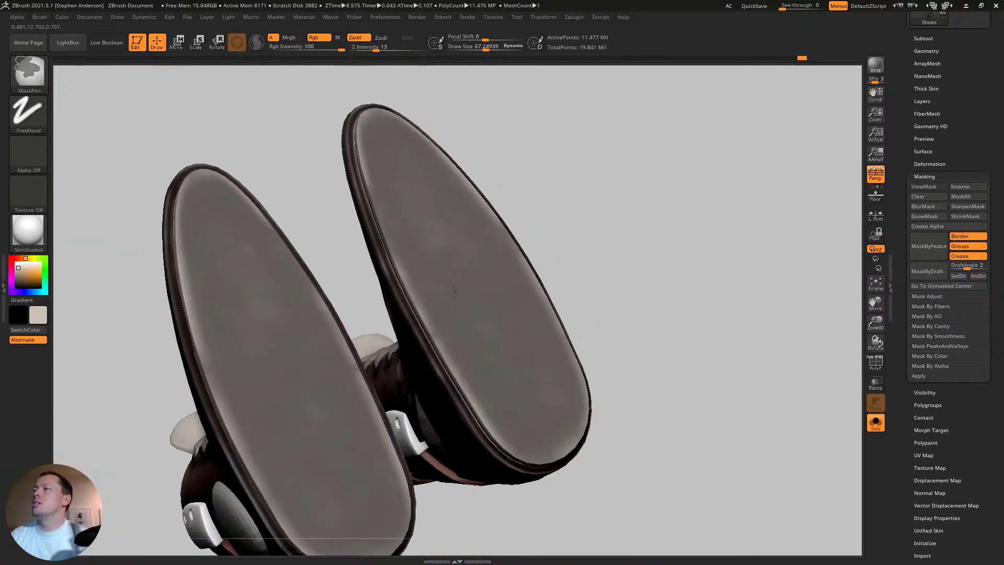
{"action": "mouse_move", "coordinate": [454, 291]}
{"action": "right_mouse_down"}
{"action": "mouse_move", "coordinate": [440, 251]}
{"action": "mouse_move", "coordinate": [446, 269]}
{"action": "mouse_move", "coordinate": [455, 253]}
{"action": "mouse_move", "coordinate": [444, 270]}
{"action": "mouse_move", "coordinate": [428, 260]}
{"action": "mouse_move", "coordinate": [413, 357]}
{"action": "mouse_move", "coordinate": [401, 369]}
{"action": "mouse_move", "coordinate": [532, 234]}
{"action": "right_mouse_up"}
{"action": "key", "text": "f"}
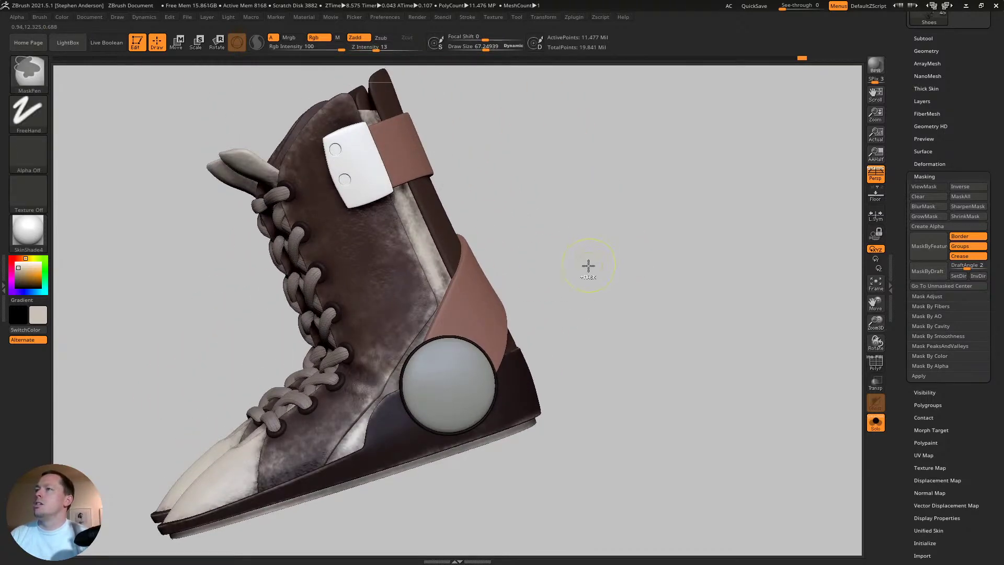
- Isolate the lace strands of one polygroup, drop to a lower subdivision level, and show the complete boots again
{"action": "mouse_move", "coordinate": [588, 264]}
{"action": "right_mouse_down", "text": "ctrl"}
{"action": "mouse_move", "coordinate": [546, 242]}
{"action": "mouse_move", "coordinate": [481, 307]}
{"action": "mouse_move", "coordinate": [444, 312]}
{"action": "right_mouse_up", "text": "ctrl"}
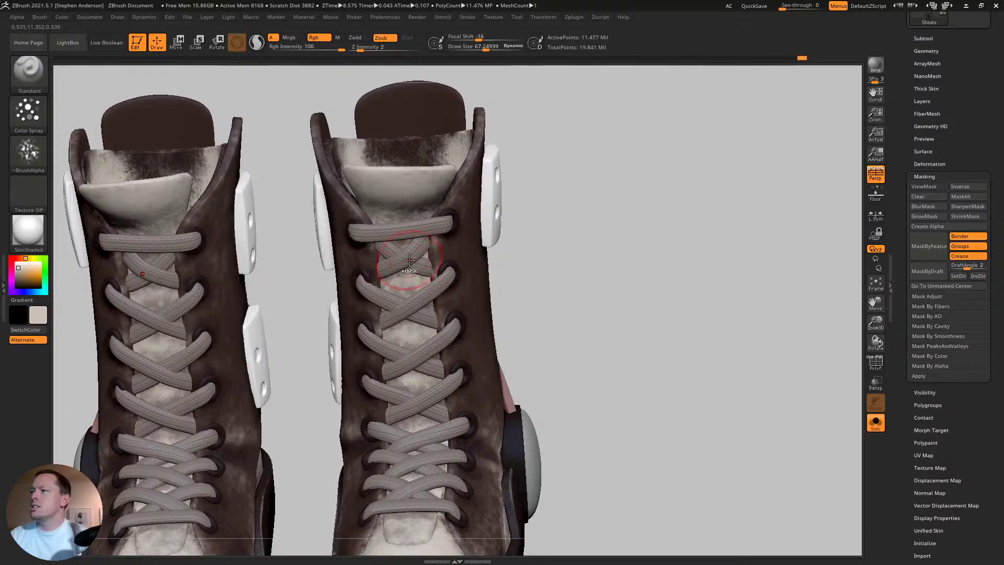
{"action": "left_click", "coordinate": [409, 262], "text": "ctrl+shift"}
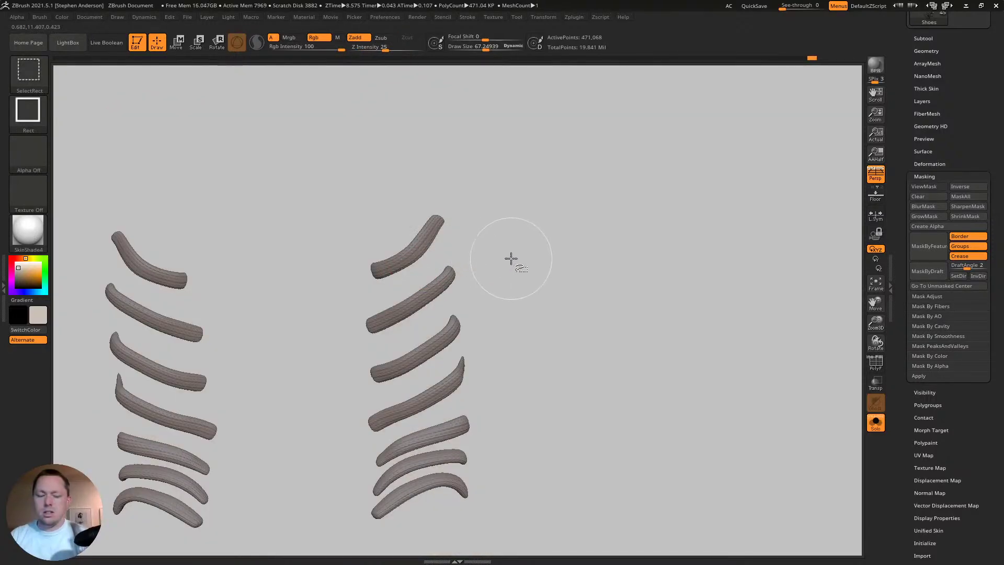
{"action": "key", "text": "shift"}
{"action": "key", "text": "shift+d"}
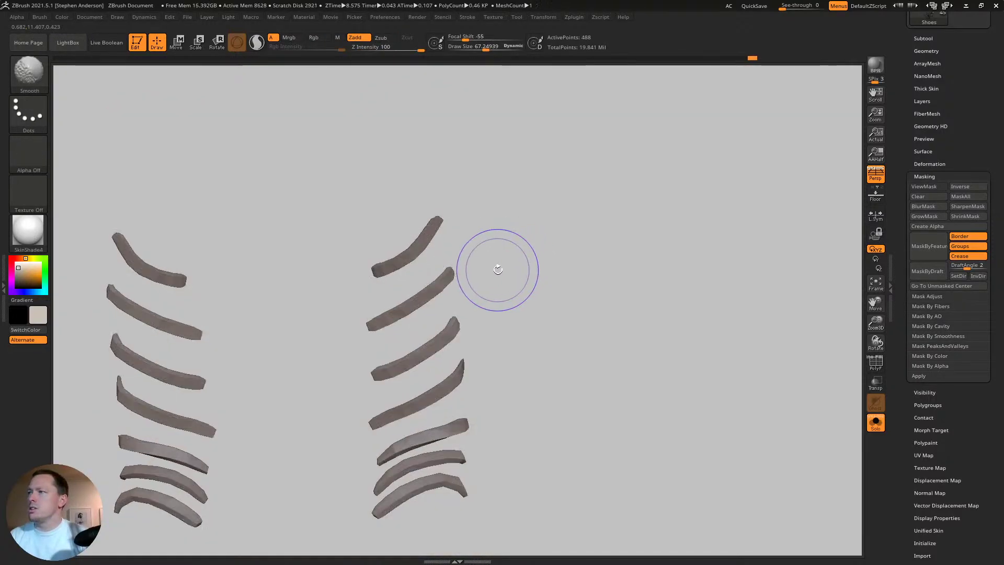
{"action": "key", "text": "ctrl"}
{"action": "left_click", "coordinate": [556, 232], "text": "ctrl+shift"}
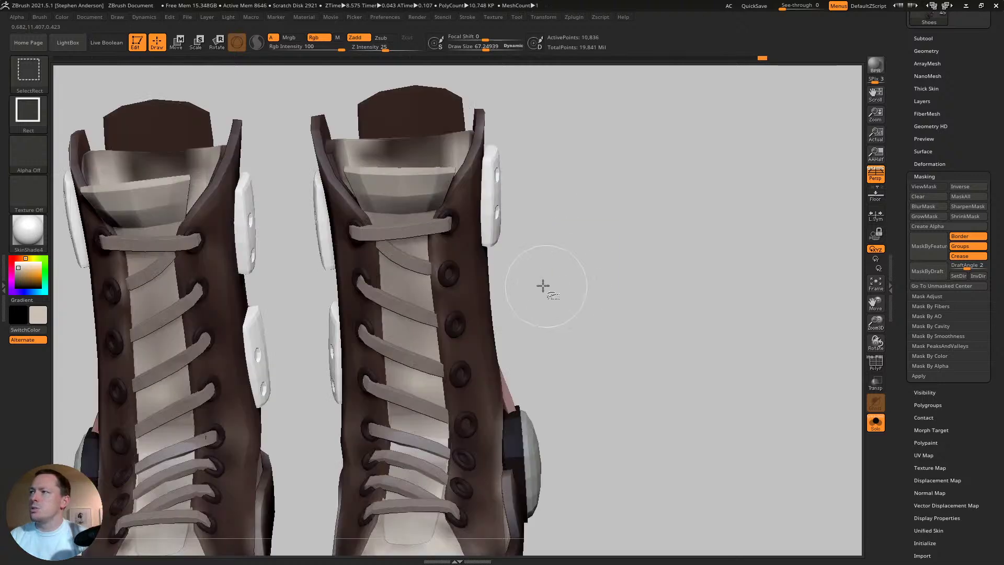
- Hide all the laces, invert the visibility so only the laces show, and raise their subdivision level
{"action": "left_click", "coordinate": [406, 256], "text": "ctrl+alt+shift"}
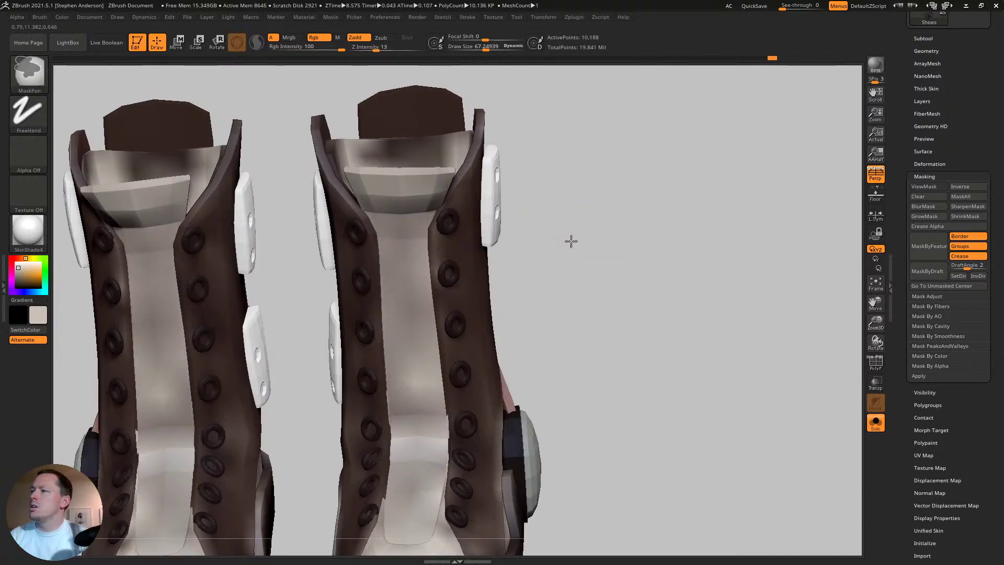
{"action": "mouse_move", "coordinate": [571, 240]}
{"action": "left_mouse_down", "text": "alt"}
{"action": "mouse_move", "coordinate": [497, 274]}
{"action": "mouse_move", "coordinate": [526, 225]}
{"action": "left_mouse_up", "text": "alt"}
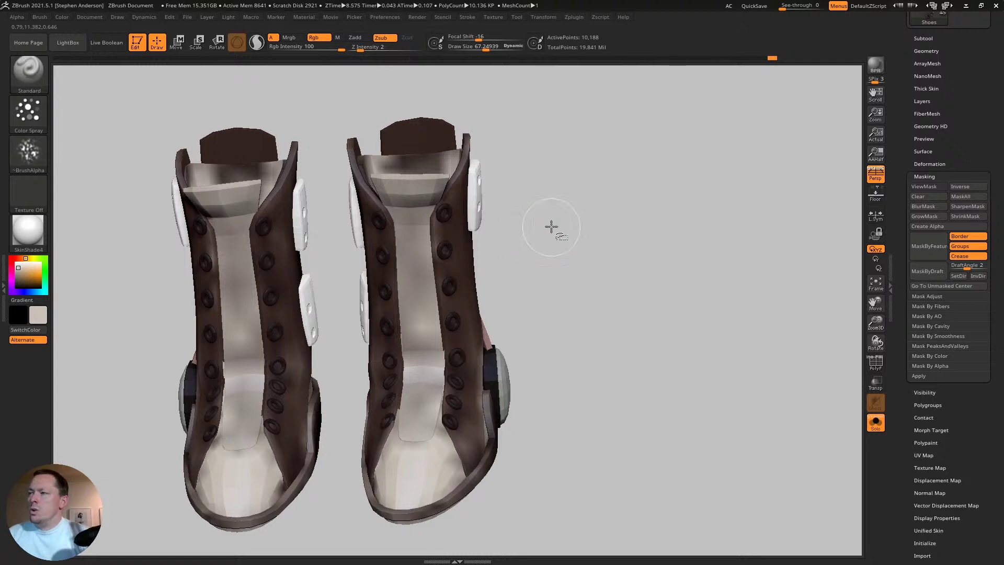
{"action": "left_click", "coordinate": [551, 227], "text": "ctrl+shift"}
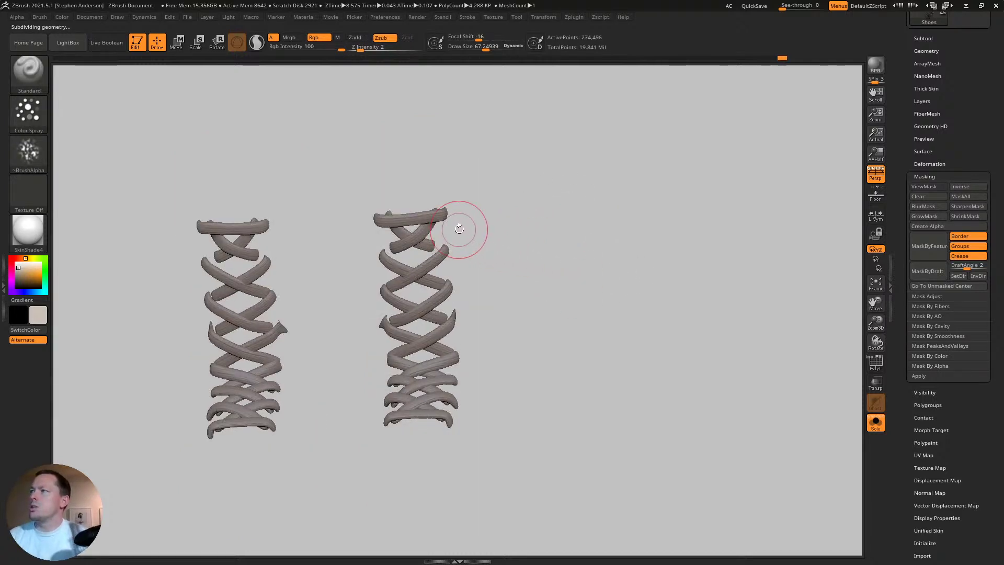
{"action": "key", "text": "ctrl+d"}
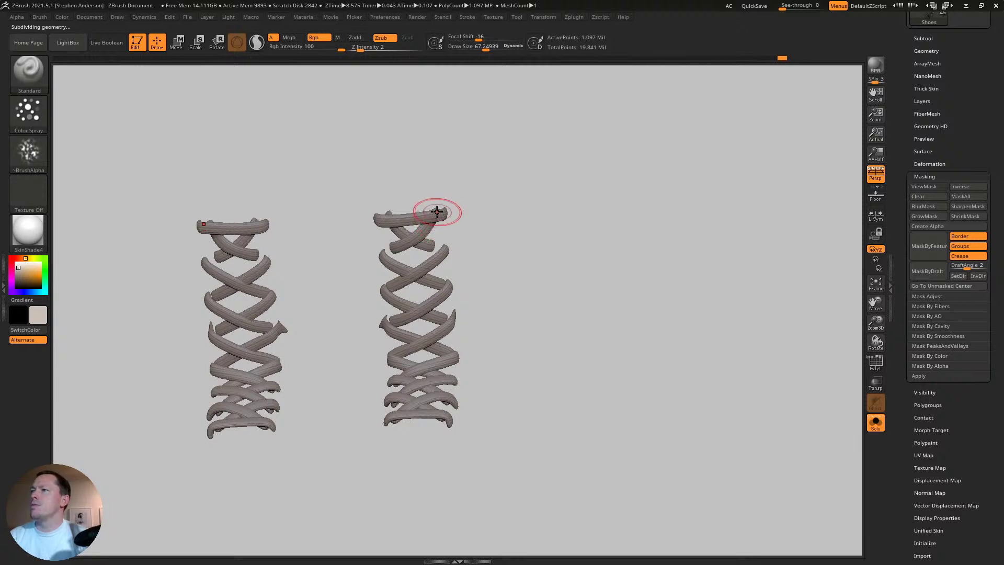
- Mask the laces by smoothness, then invert and blur the mask so the recesses of the braided texture can be painted
{"action": "right_click_drag", "start_coordinate": [437, 212], "coordinate": [483, 233], "text": "ctrl"}
{"action": "right_click_drag", "start_coordinate": [568, 255], "coordinate": [574, 224], "text": "alt"}
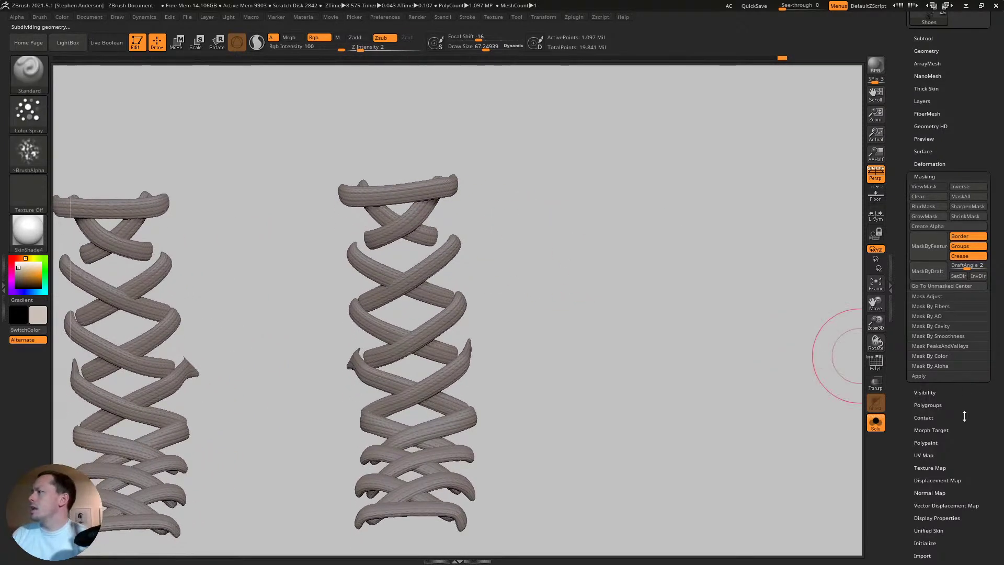
{"action": "left_click", "coordinate": [943, 336]}
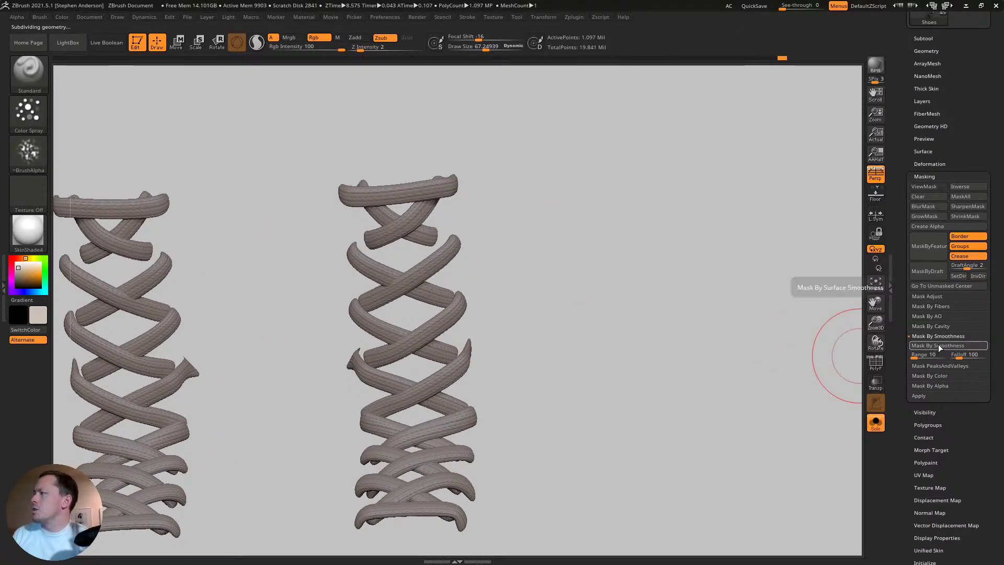
{"action": "left_click", "coordinate": [937, 345]}
{"action": "right_click_drag", "start_coordinate": [403, 168], "coordinate": [545, 300], "text": "ctrl"}
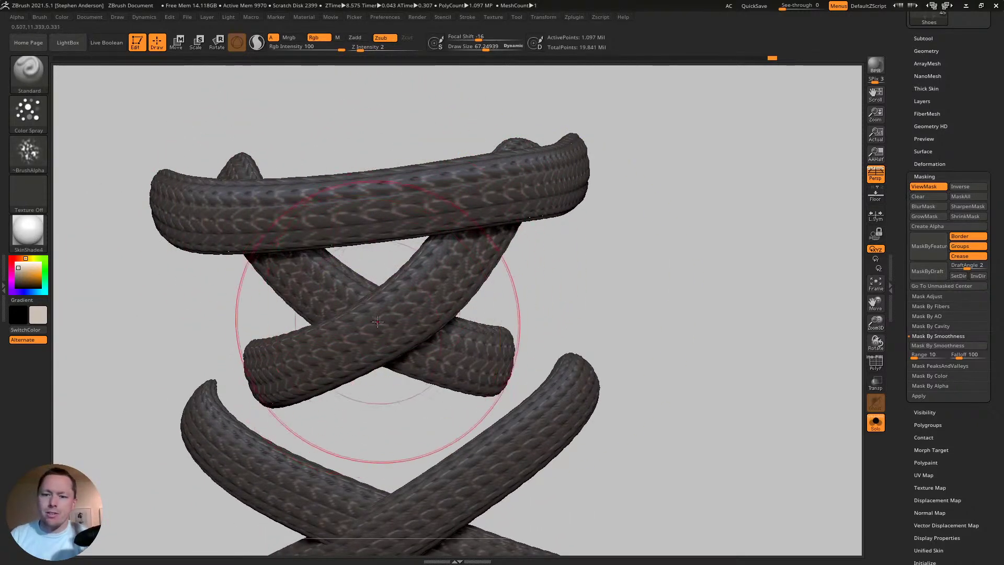
{"action": "right_click_drag", "start_coordinate": [429, 314], "coordinate": [428, 263], "text": "ctrl"}
{"action": "left_click", "coordinate": [606, 276], "text": "ctrl"}
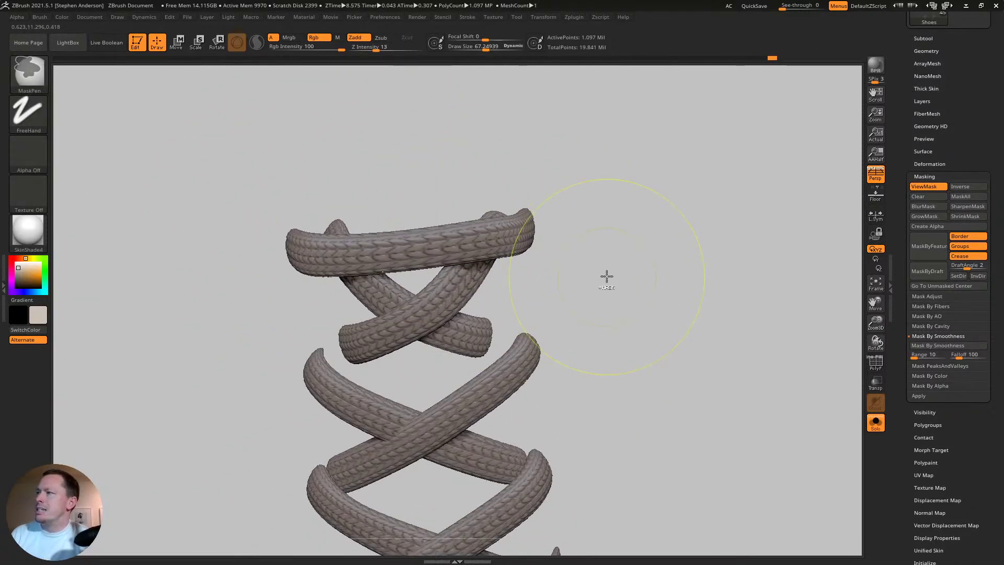
{"action": "left_click", "coordinate": [576, 270], "text": "ctrl"}
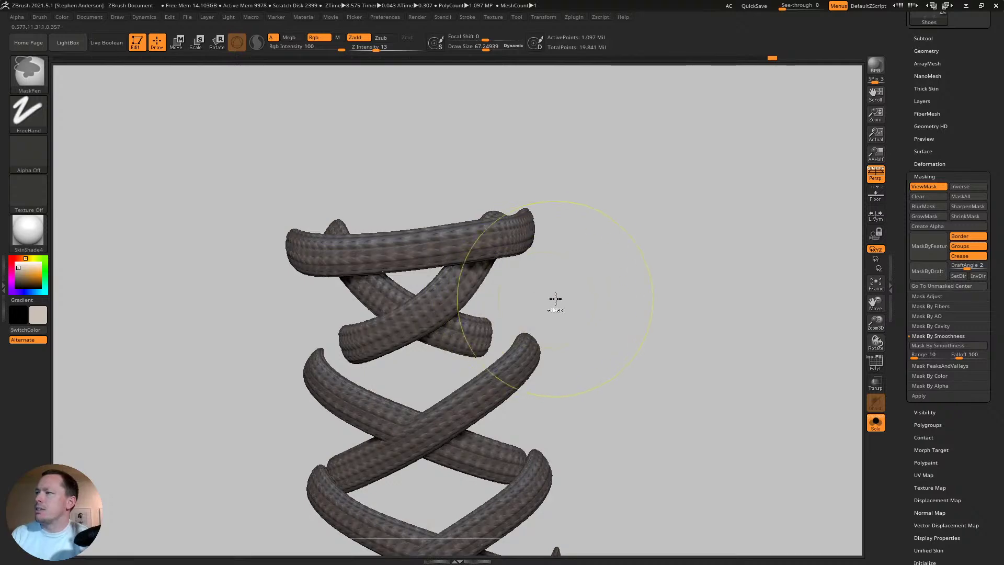
{"action": "left_click_drag", "start_coordinate": [582, 288], "coordinate": [589, 292], "text": "ctrl"}
- Reveal the other subtools to sample dark brown from the surface behind the laces, then solo the laces again
{"action": "mouse_move", "coordinate": [665, 231]}
{"action": "right_mouse_down", "text": "alt"}
{"action": "mouse_move", "coordinate": [601, 246]}
{"action": "mouse_move", "coordinate": [519, 229]}
{"action": "right_mouse_up", "text": "alt"}
{"action": "left_click", "coordinate": [875, 425]}
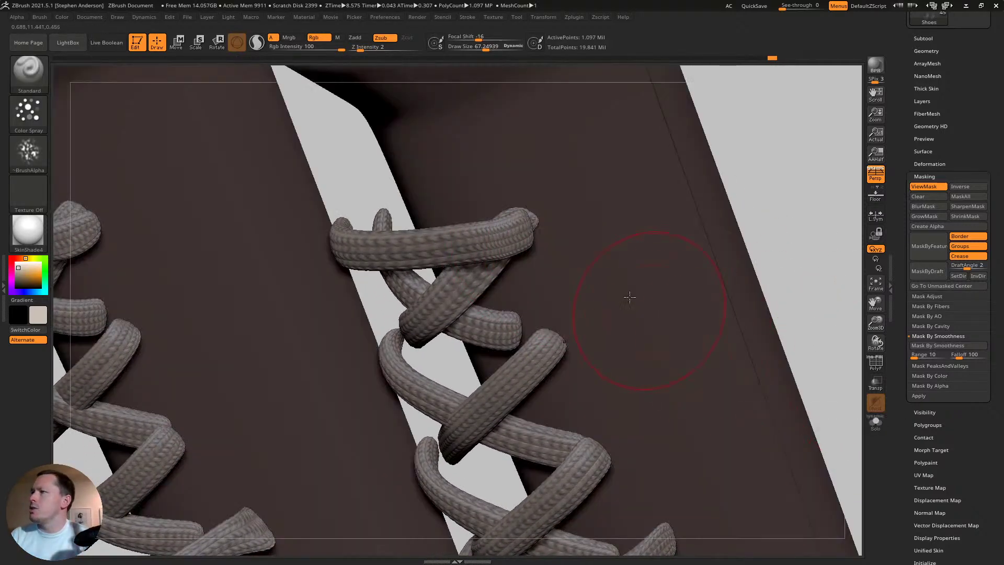
{"action": "right_click_drag", "start_coordinate": [629, 294], "coordinate": [543, 187], "text": "alt"}
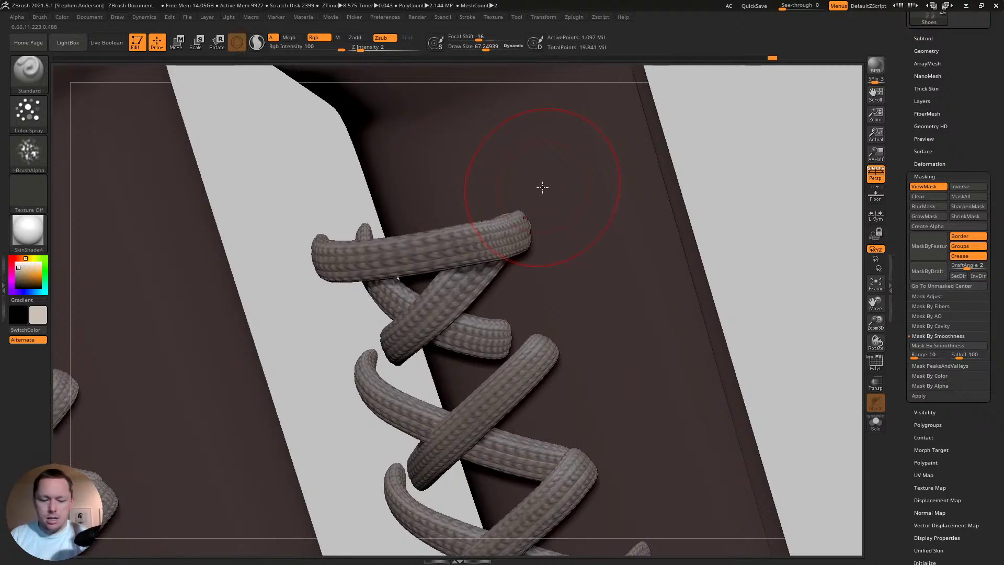
{"action": "key", "text": "c"}
{"action": "left_click", "coordinate": [876, 425]}
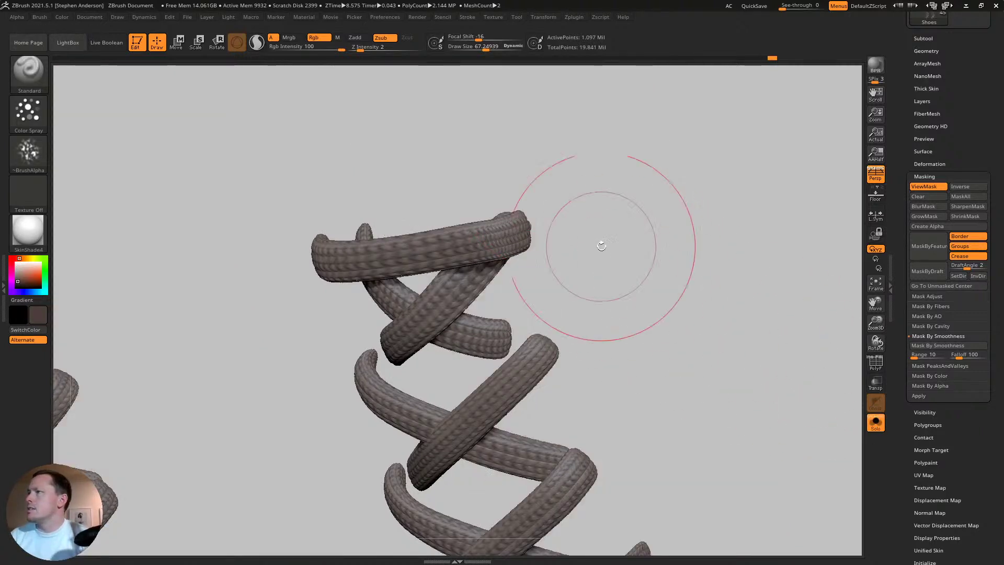
- Reduce the draw size to about 25, hide the mask display, and spray dark brown onto the ends of the upper laces
{"action": "key", "text": "s"}
{"action": "left_click_drag", "start_coordinate": [520, 231], "coordinate": [499, 241]}
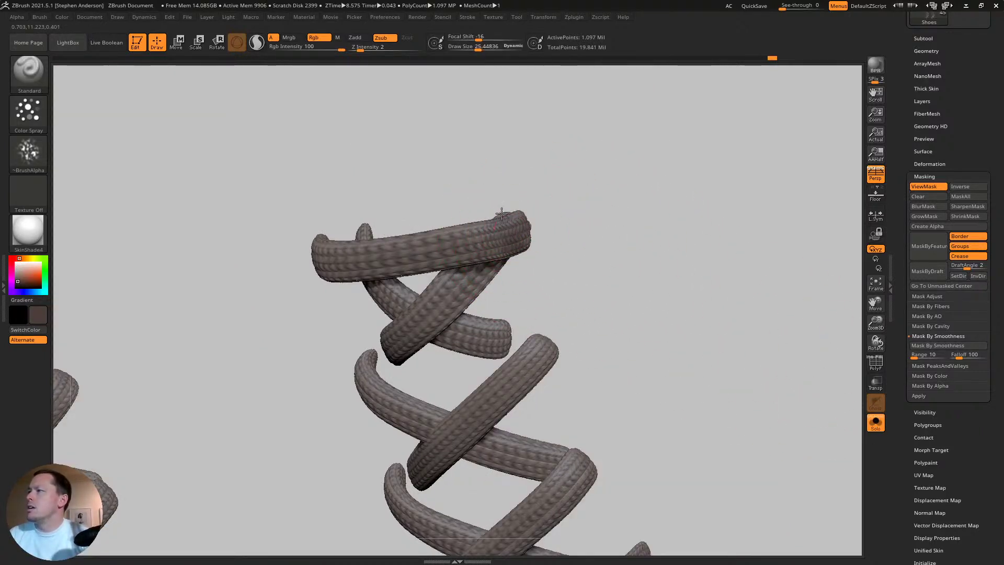
{"action": "key", "text": "ctrl+h"}
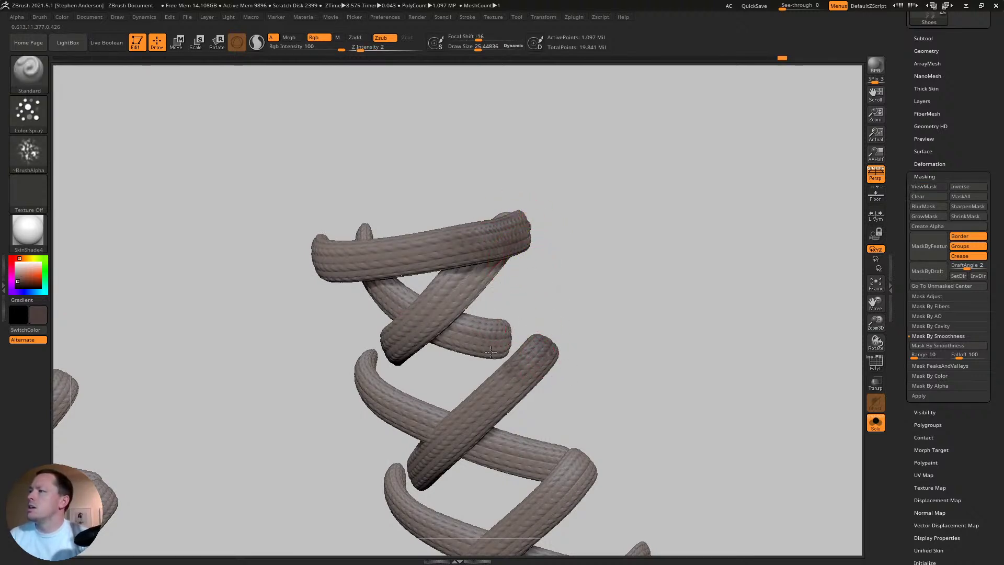
{"action": "right_click_drag", "start_coordinate": [462, 314], "coordinate": [486, 284]}
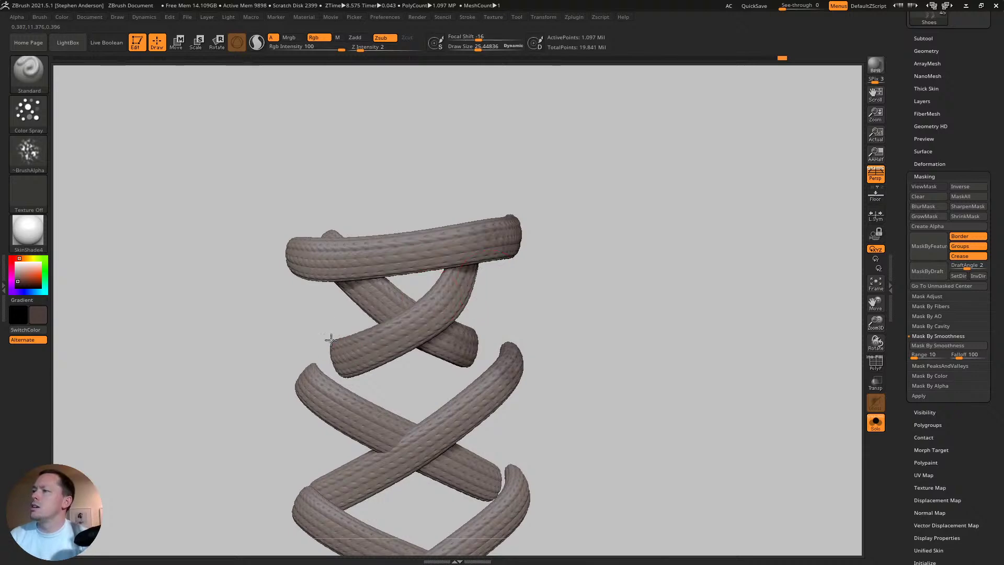
{"action": "left_click_drag", "start_coordinate": [329, 236], "coordinate": [291, 259]}
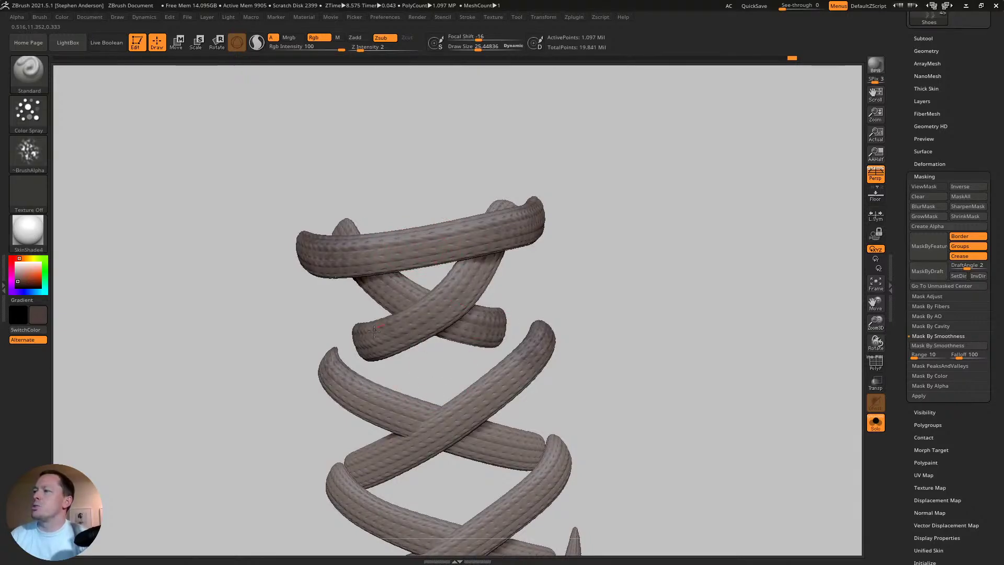
- Spray dark brown over the backs, ends and crossings of the laces, working from the top strands down to the lower ones
{"action": "right_click_drag", "start_coordinate": [466, 399], "coordinate": [381, 229]}
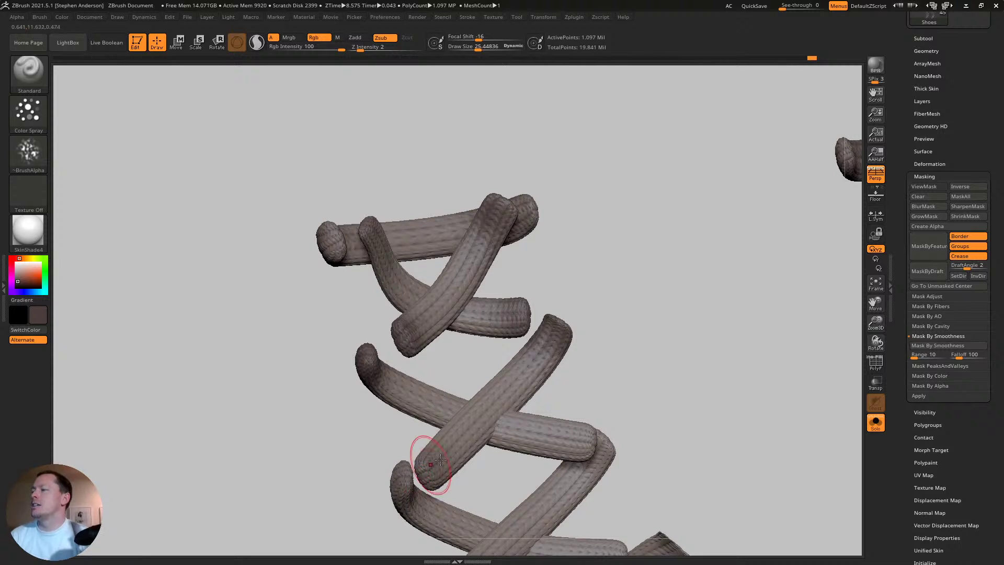
{"action": "right_click_drag", "start_coordinate": [441, 459], "coordinate": [570, 466]}
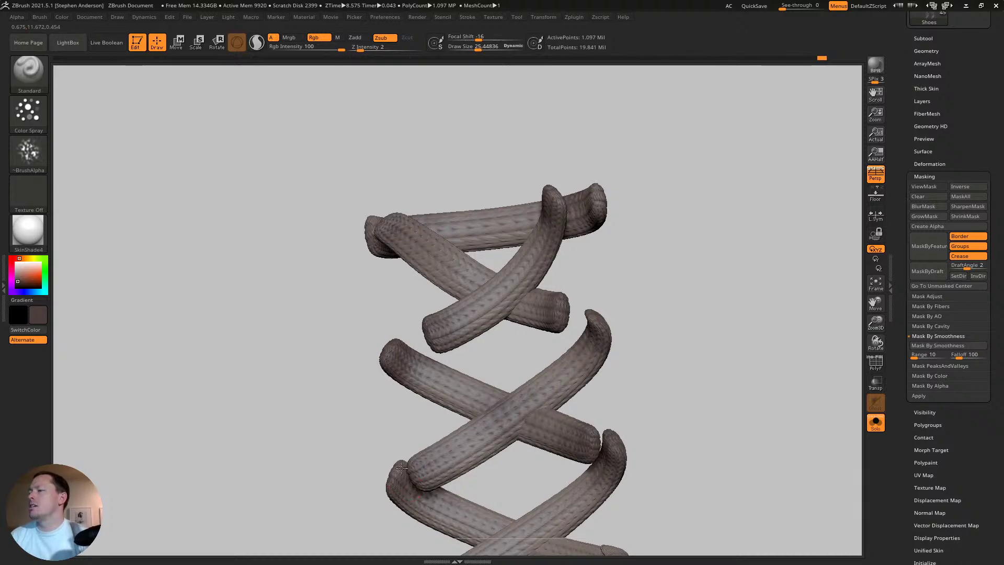
{"action": "right_click_drag", "start_coordinate": [514, 518], "coordinate": [531, 330], "text": "alt"}
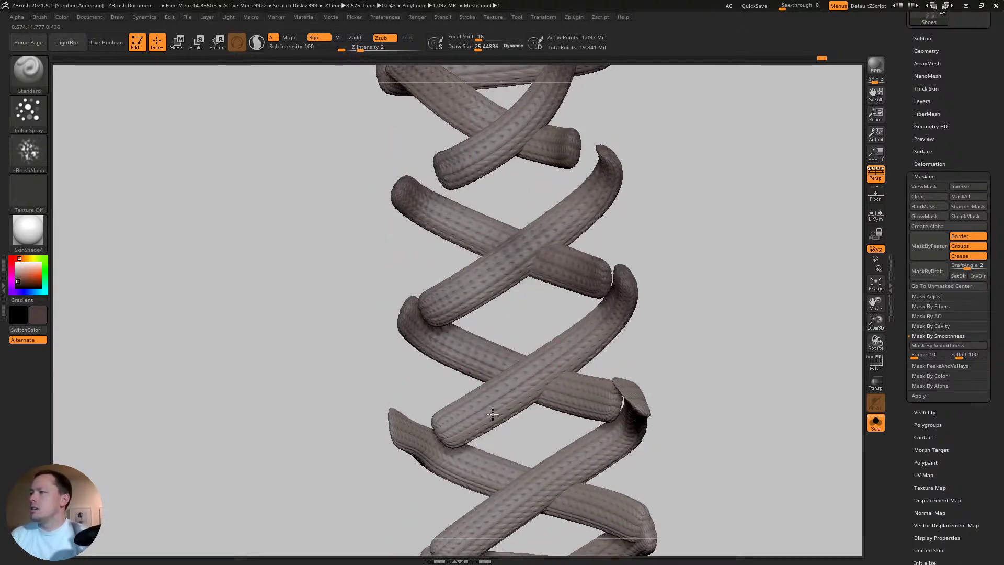
{"action": "right_click_drag", "start_coordinate": [407, 425], "coordinate": [382, 425]}
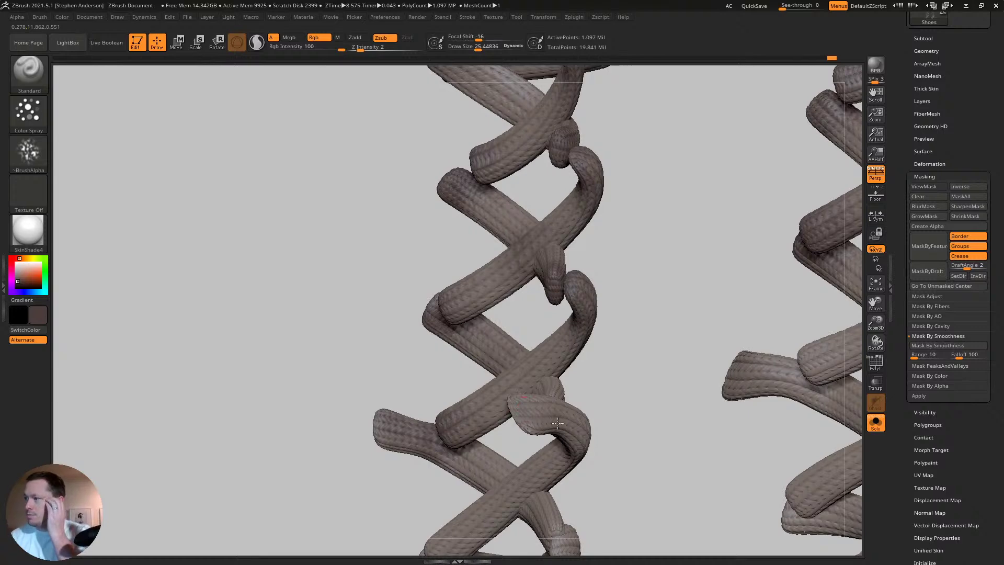
{"action": "right_click_drag", "start_coordinate": [550, 398], "coordinate": [582, 363]}
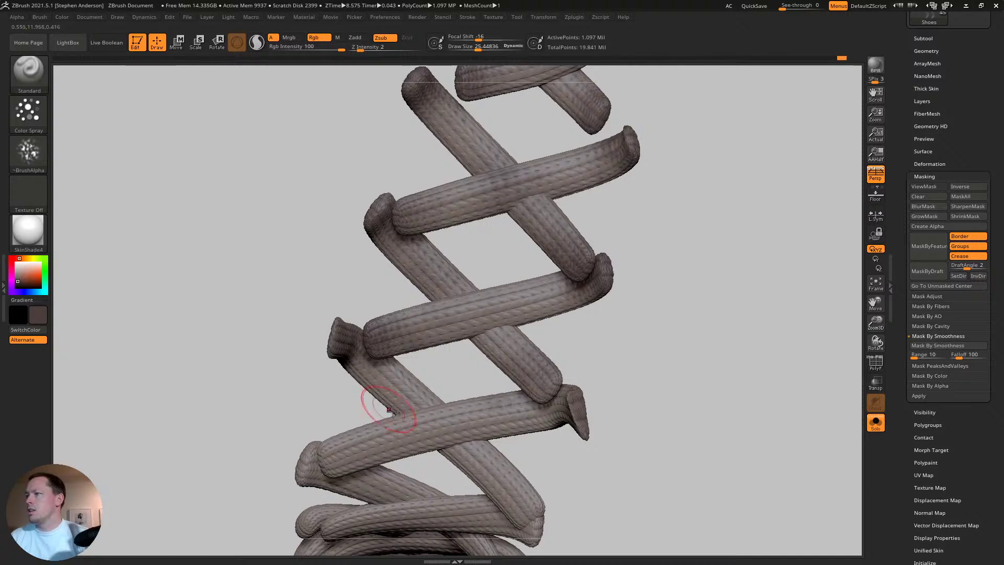
{"action": "right_click_drag", "start_coordinate": [520, 495], "coordinate": [516, 365]}
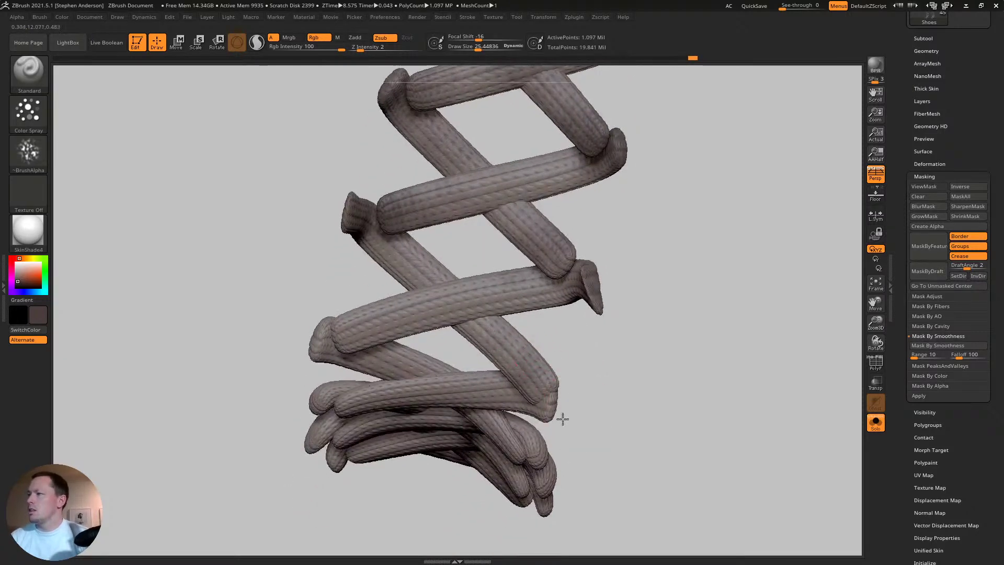
- Darken the crossings and ends of the other boot's laces with brown spray, from the upper strands to the lowest
{"action": "right_click_drag", "start_coordinate": [563, 417], "coordinate": [664, 362]}
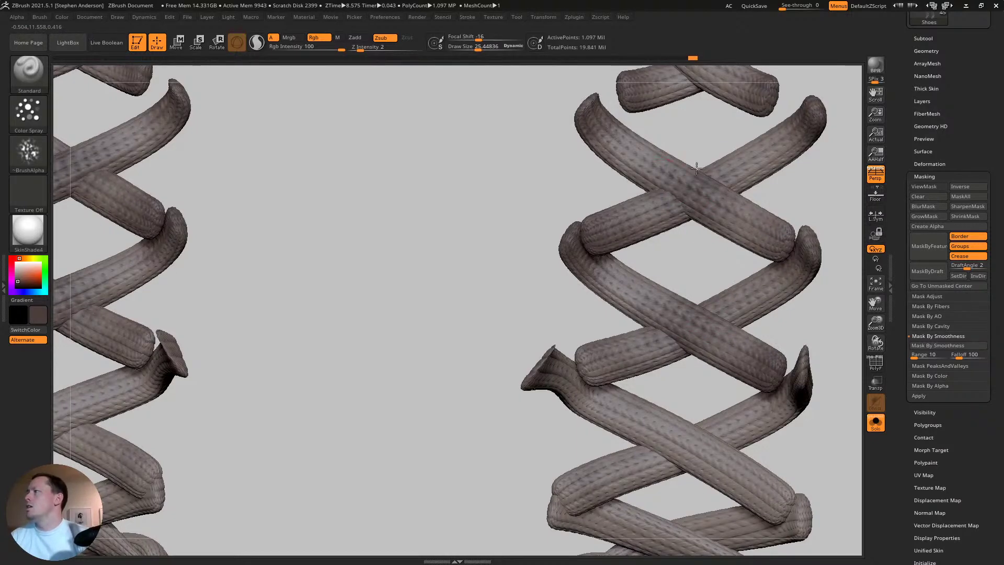
{"action": "right_click_drag", "start_coordinate": [697, 167], "coordinate": [672, 196]}
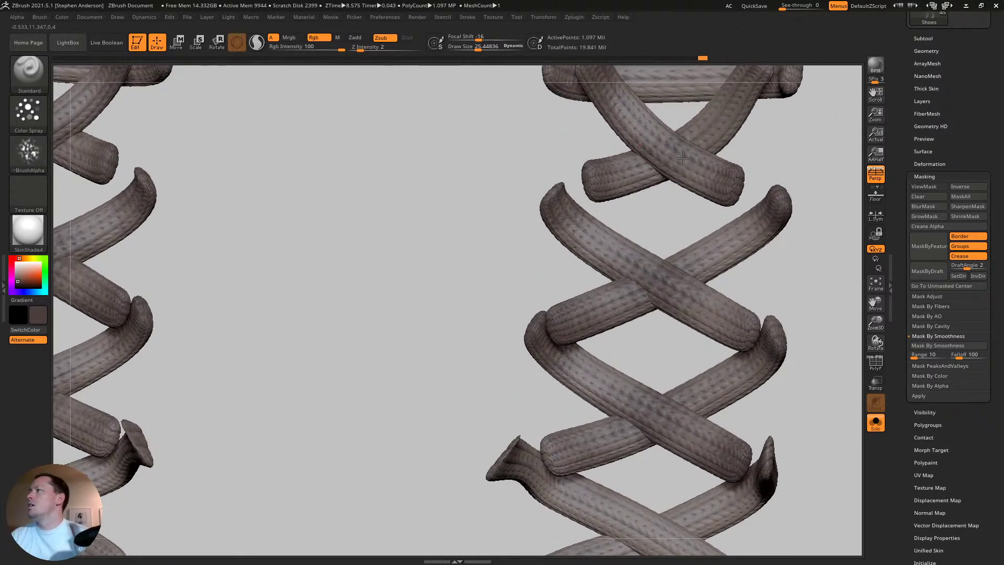
{"action": "right_click_drag", "start_coordinate": [683, 157], "coordinate": [560, 299]}
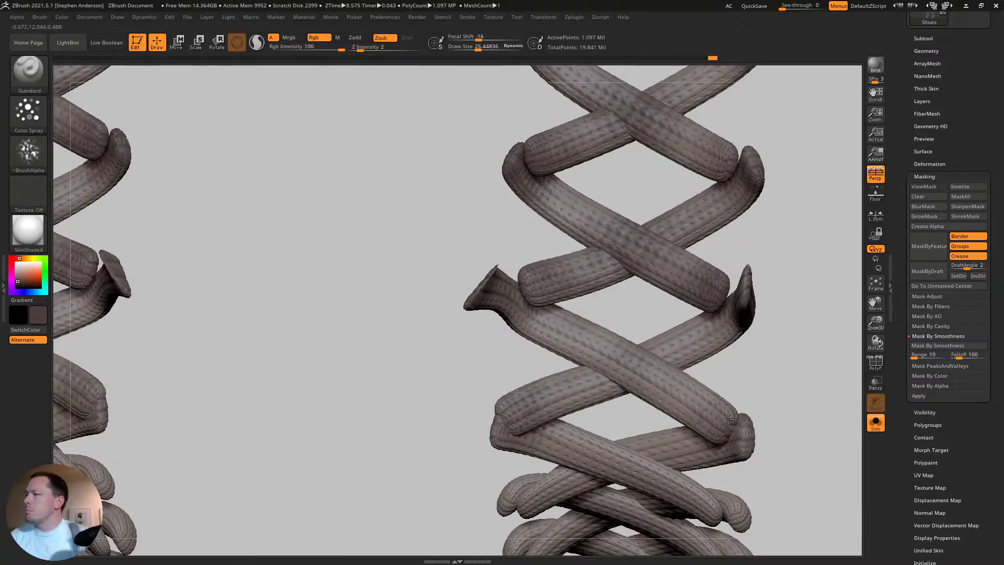
{"action": "right_click_drag", "start_coordinate": [717, 459], "coordinate": [499, 414]}
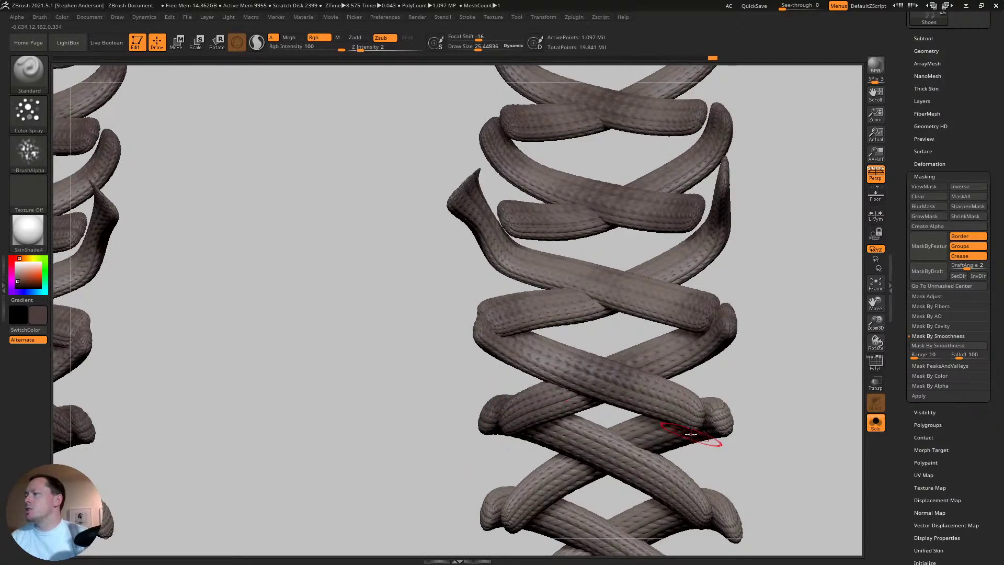
{"action": "right_click_drag", "start_coordinate": [698, 407], "coordinate": [699, 327]}
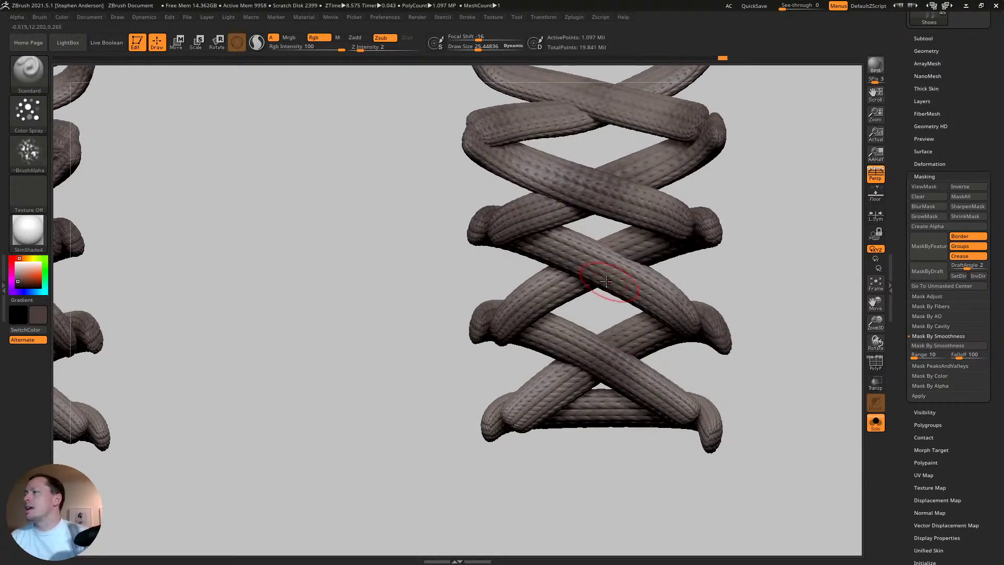
- Reduce the draw size to about 12.6 and spray dark brown onto the fronts of the lower lace strands
{"action": "mouse_move", "coordinate": [606, 282]}
{"action": "right_mouse_down"}
{"action": "mouse_move", "coordinate": [662, 288]}
{"action": "mouse_move", "coordinate": [621, 272]}
{"action": "right_mouse_up"}
{"action": "right_click_drag", "start_coordinate": [595, 197], "coordinate": [578, 200]}
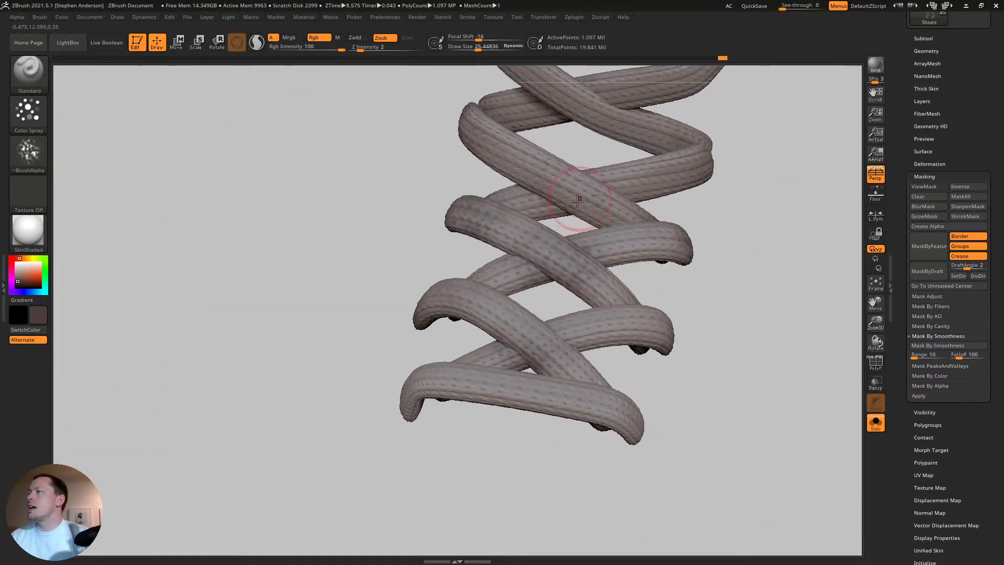
{"action": "mouse_move", "coordinate": [533, 285]}
{"action": "right_mouse_down"}
{"action": "mouse_move", "coordinate": [534, 297]}
{"action": "mouse_move", "coordinate": [538, 283]}
{"action": "right_mouse_up"}
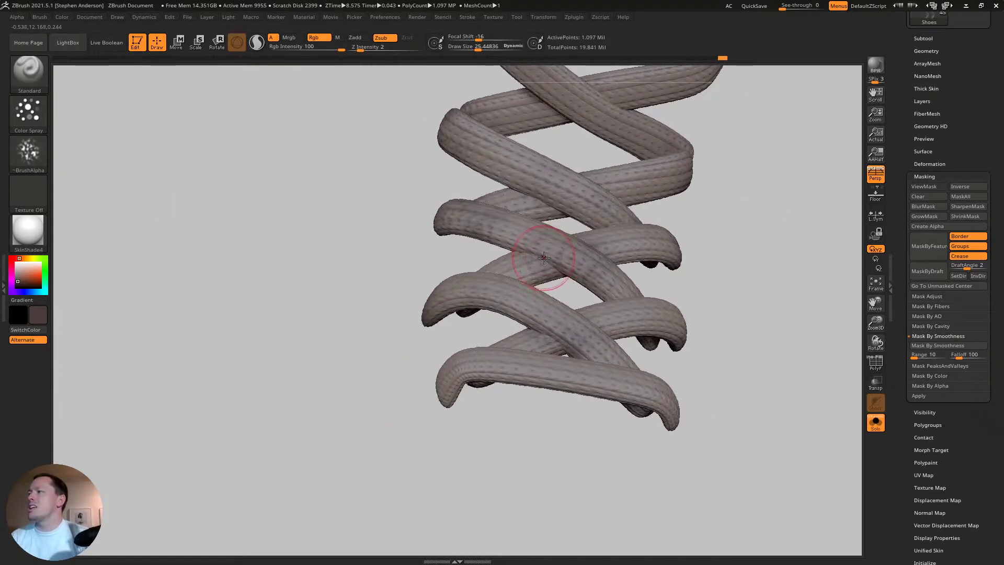
{"action": "key", "text": "s"}
{"action": "left_click_drag", "start_coordinate": [543, 257], "coordinate": [534, 261]}
{"action": "right_click_drag", "start_coordinate": [544, 263], "coordinate": [523, 249]}
{"action": "key", "text": "s"}
{"action": "left_click_drag", "start_coordinate": [515, 248], "coordinate": [521, 248]}
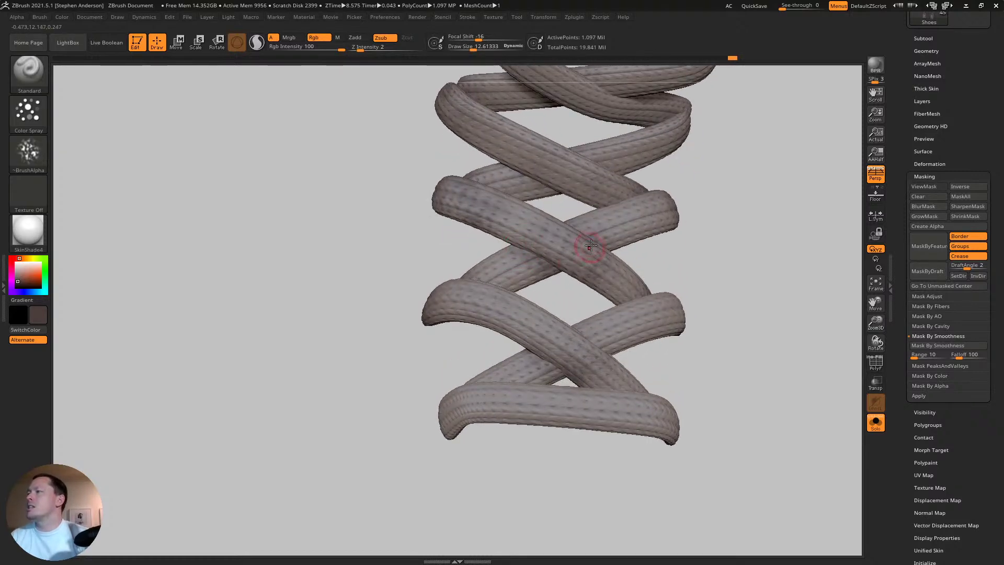
- Spray dark brown into the crossings along the front of the laces, covering the lower and middle strands
{"action": "right_click_drag", "start_coordinate": [591, 245], "coordinate": [576, 251]}
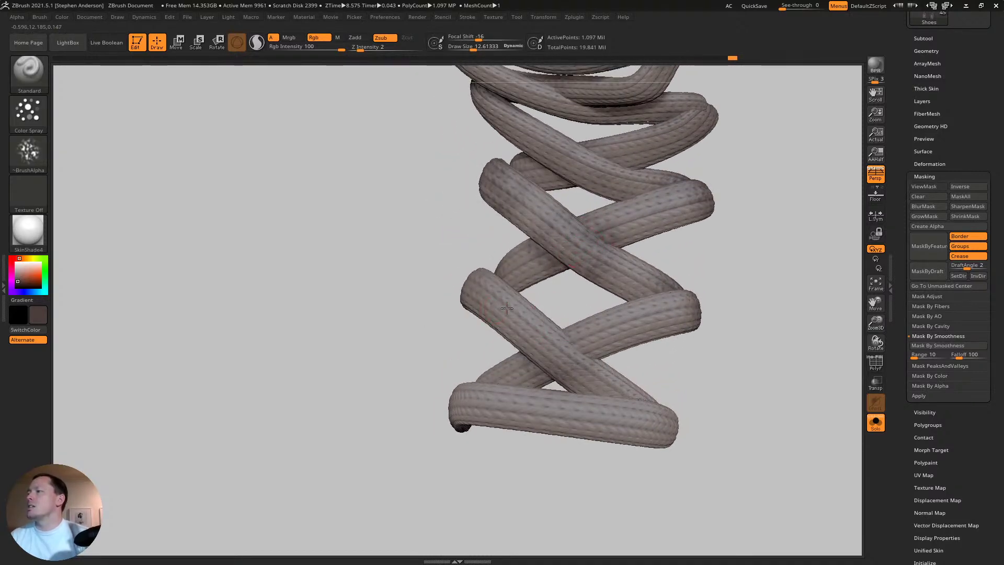
{"action": "right_click_drag", "start_coordinate": [507, 307], "coordinate": [474, 287]}
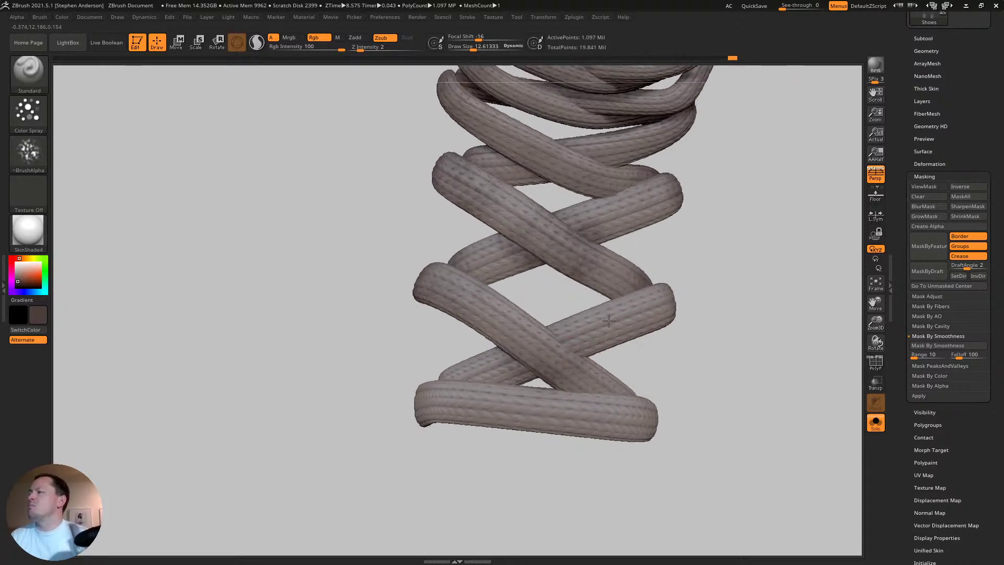
{"action": "right_click_drag", "start_coordinate": [589, 346], "coordinate": [680, 304]}
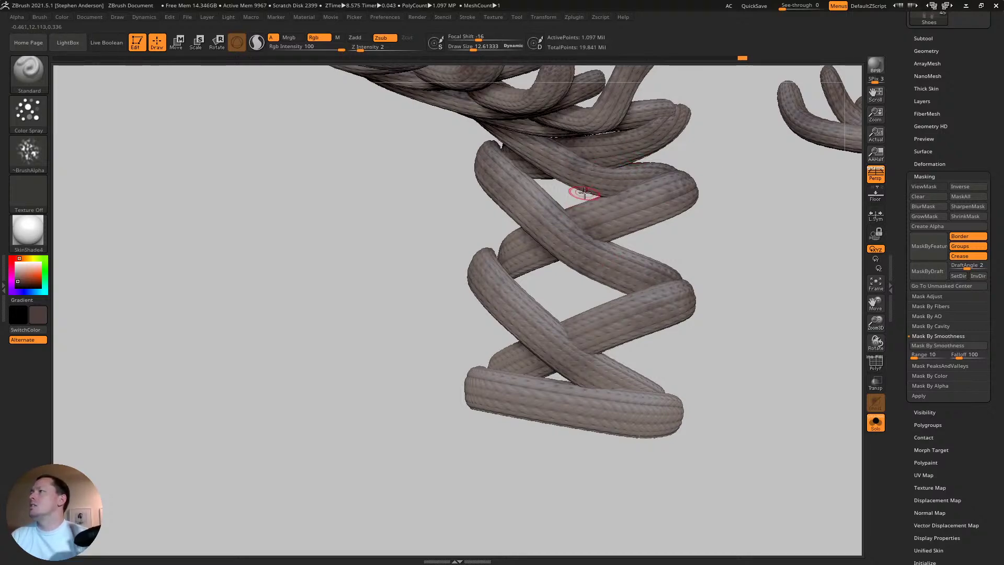
{"action": "right_click_drag", "start_coordinate": [585, 192], "coordinate": [568, 232]}
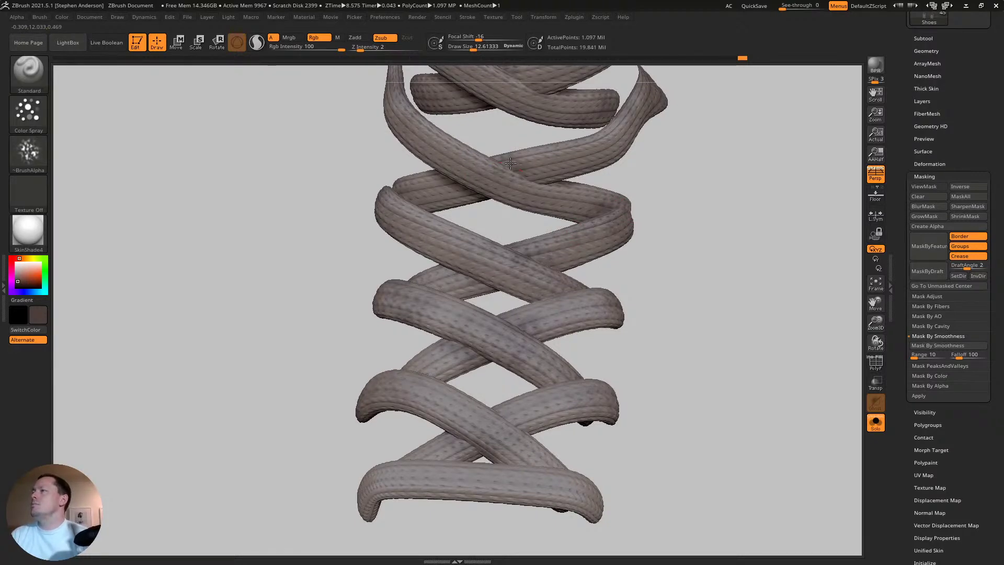
{"action": "right_click_drag", "start_coordinate": [552, 180], "coordinate": [474, 203]}
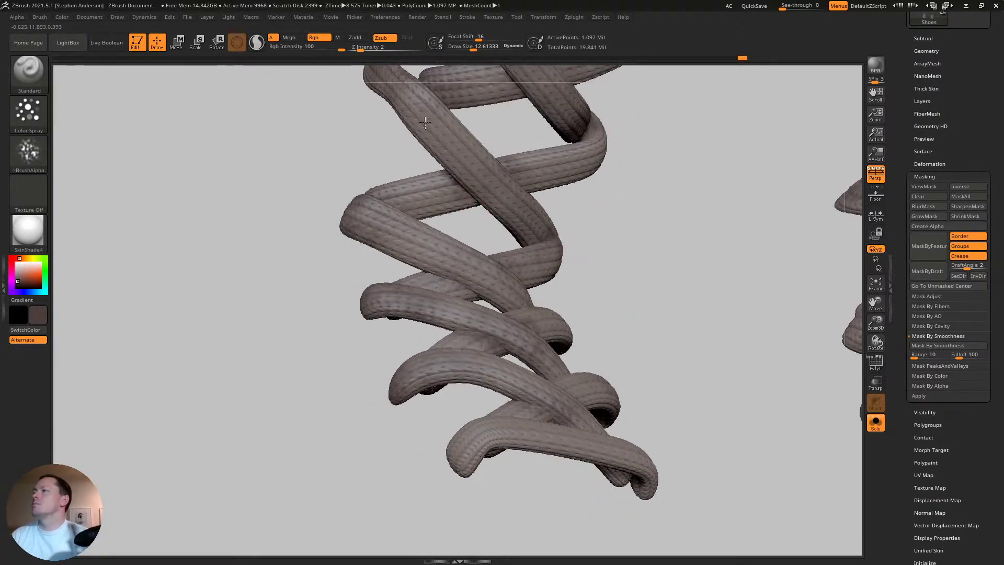
{"action": "right_click_drag", "start_coordinate": [520, 143], "coordinate": [545, 138]}
- Darken the bends, ends and overlaps of the lowest lace strands with brown spray, working around both sides
{"action": "right_click_drag", "start_coordinate": [618, 131], "coordinate": [360, 388]}
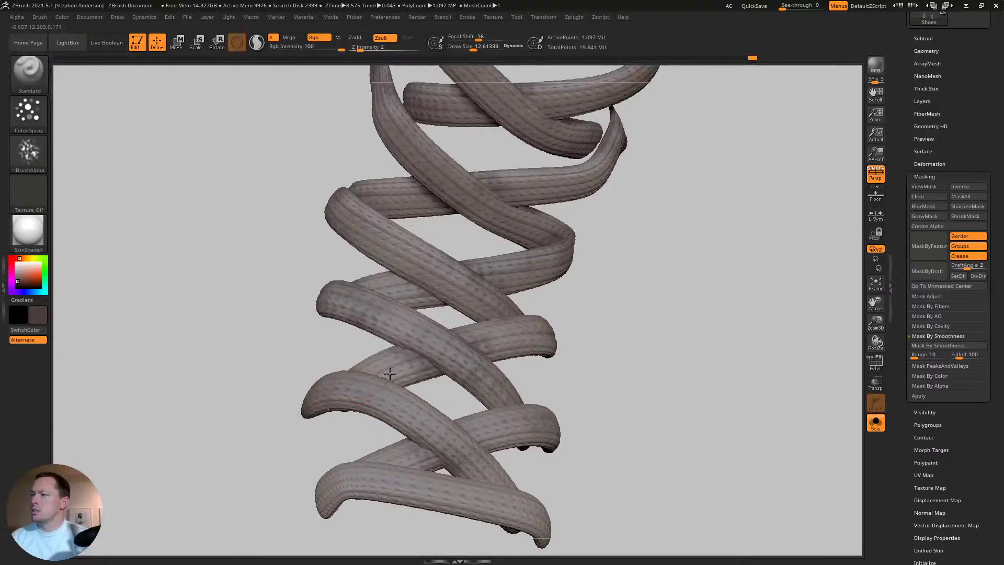
{"action": "right_click_drag", "start_coordinate": [448, 369], "coordinate": [563, 421]}
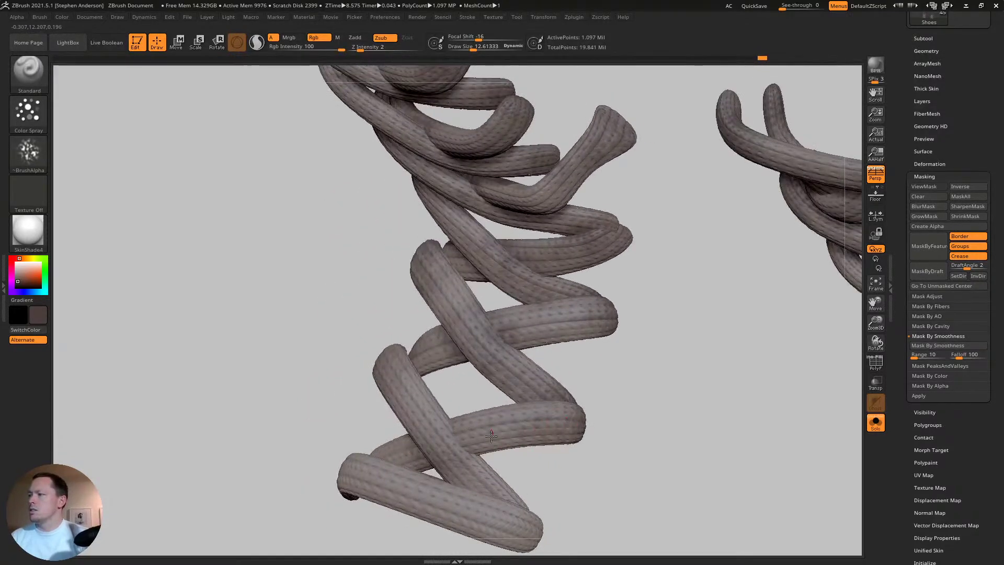
{"action": "right_click_drag", "start_coordinate": [447, 437], "coordinate": [491, 484]}
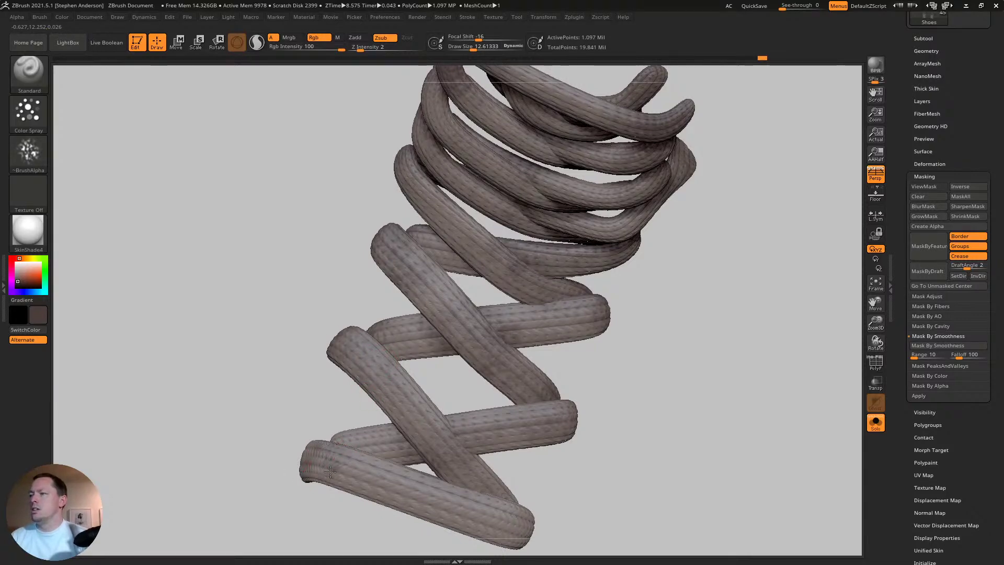
{"action": "right_click_drag", "start_coordinate": [520, 519], "coordinate": [377, 415]}
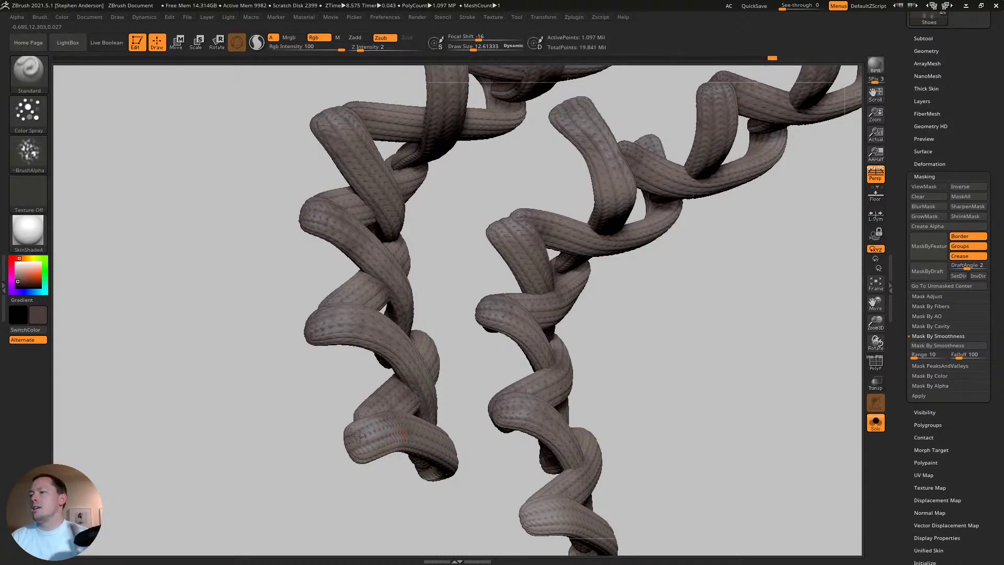
{"action": "right_click_drag", "start_coordinate": [446, 399], "coordinate": [491, 468]}
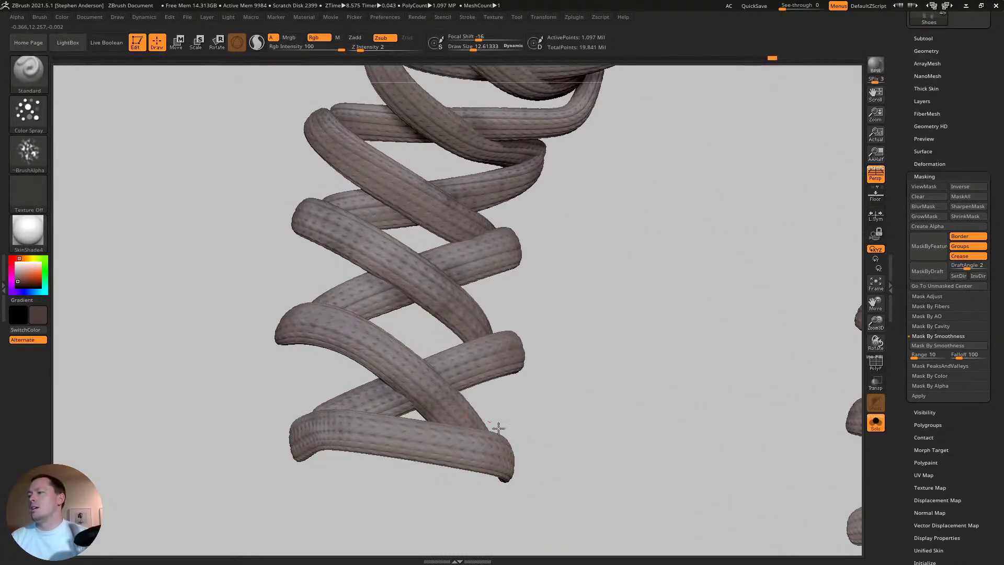
- Spray dark brown onto the crossings and ends of the uppermost lace strands
{"action": "key", "text": "f"}
{"action": "right_click_drag", "start_coordinate": [428, 452], "coordinate": [471, 204]}
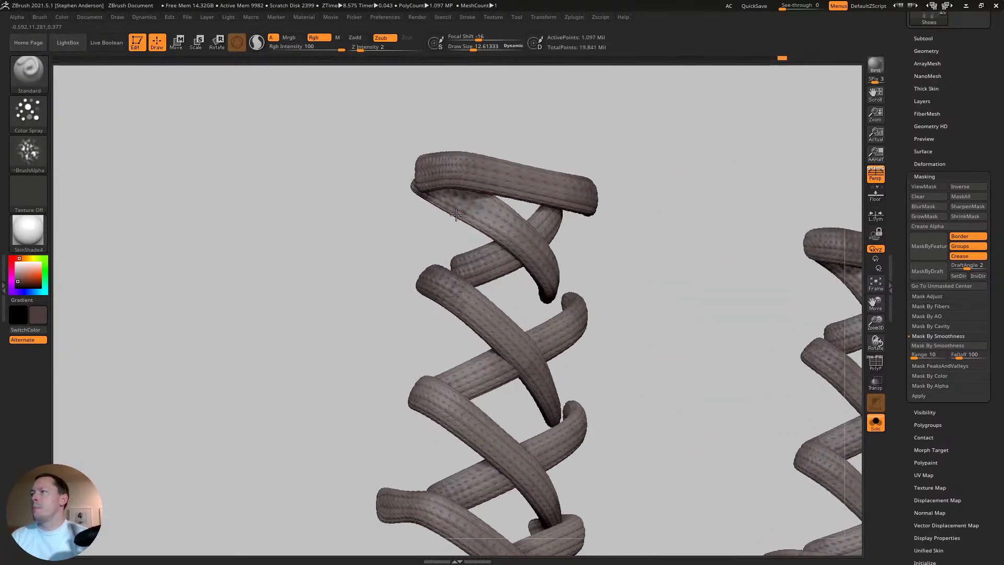
{"action": "right_click_drag", "start_coordinate": [594, 247], "coordinate": [556, 300]}
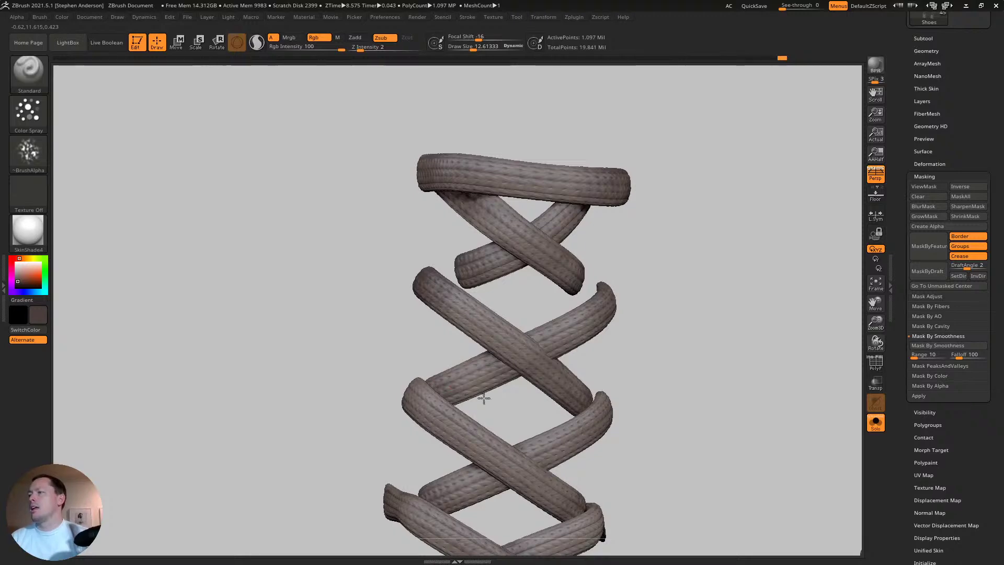
- Reveal the full boots and darken the lace ends and crossings around the upper eyelets with brown spray
{"action": "key", "text": "ctrl+shift"}
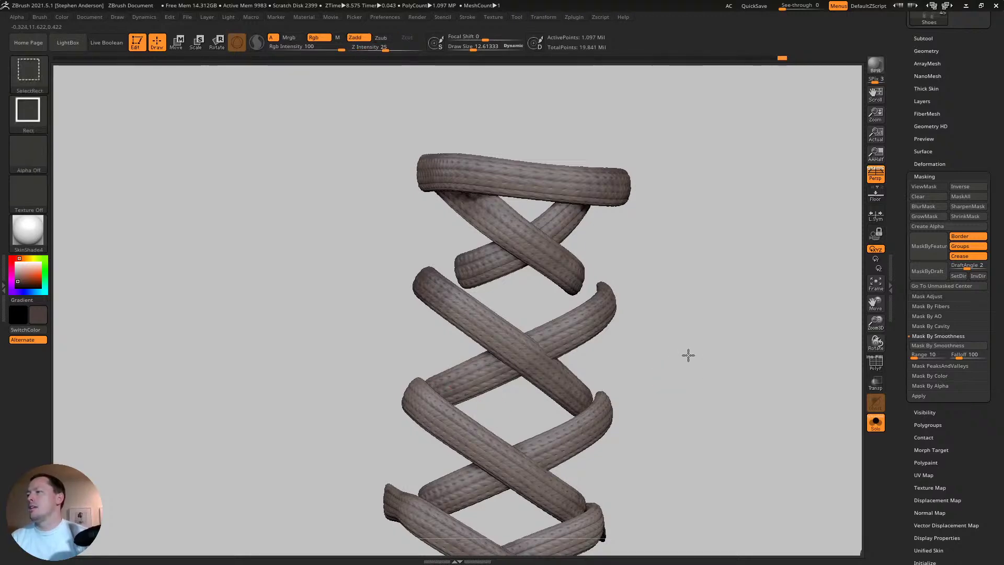
{"action": "left_click", "coordinate": [528, 421], "text": "ctrl+shift"}
{"action": "right_click_drag", "start_coordinate": [450, 385], "coordinate": [411, 420]}
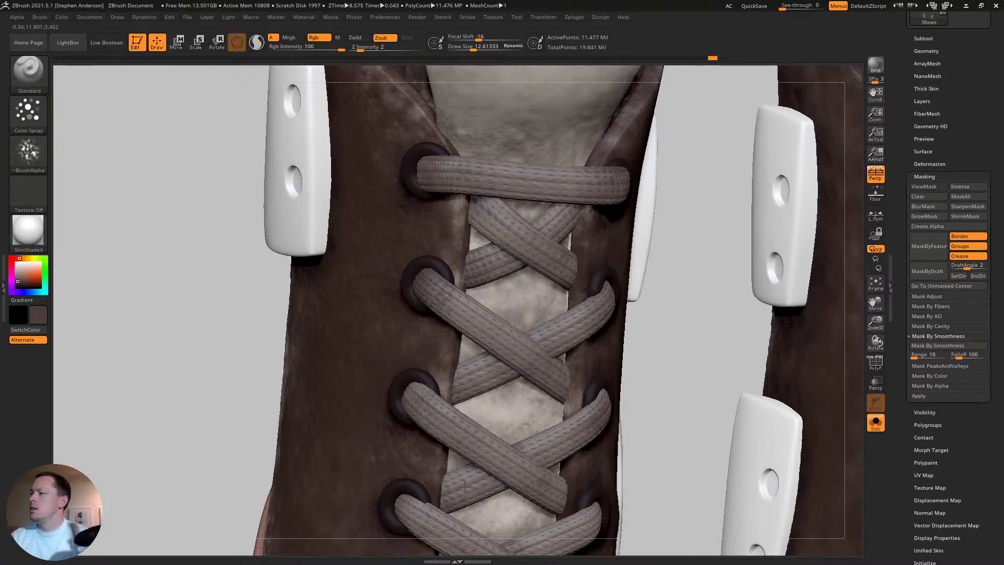
{"action": "right_click_drag", "start_coordinate": [456, 480], "coordinate": [485, 385]}
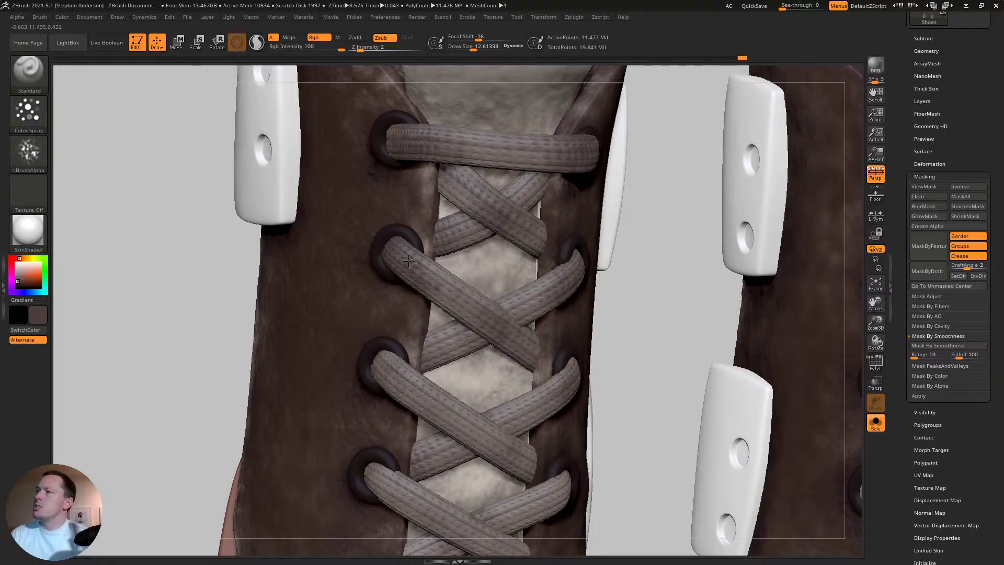
{"action": "right_click_drag", "start_coordinate": [564, 276], "coordinate": [425, 319]}
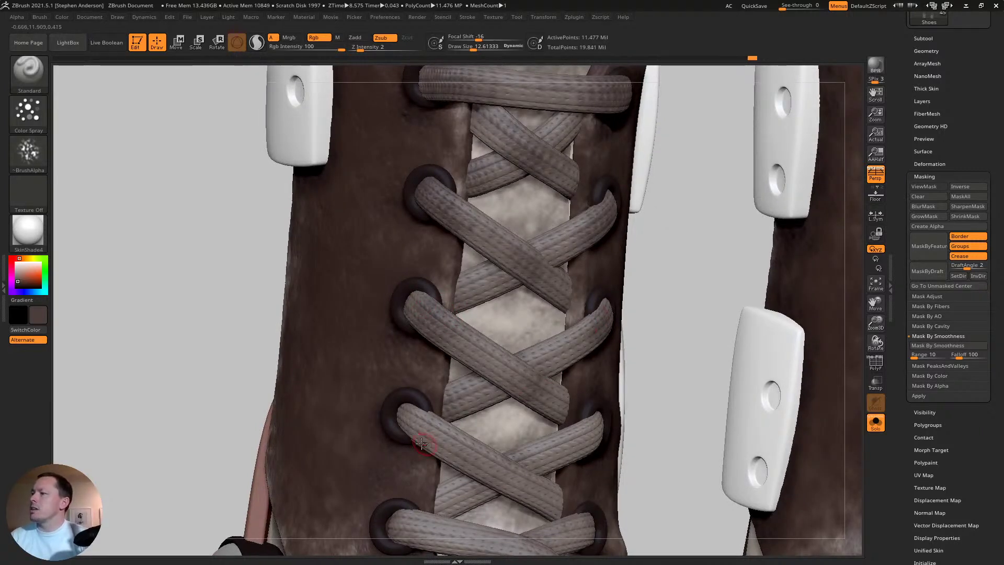
- Continue spraying dark brown where the laces enter the eyelets, down to the lowest strands of the boot
{"action": "right_click_drag", "start_coordinate": [434, 417], "coordinate": [458, 430]}
{"action": "mouse_move", "coordinate": [578, 386]}
{"action": "left_mouse_down"}
{"action": "mouse_move", "coordinate": [555, 407]}
{"action": "mouse_move", "coordinate": [576, 389]}
{"action": "left_mouse_up"}
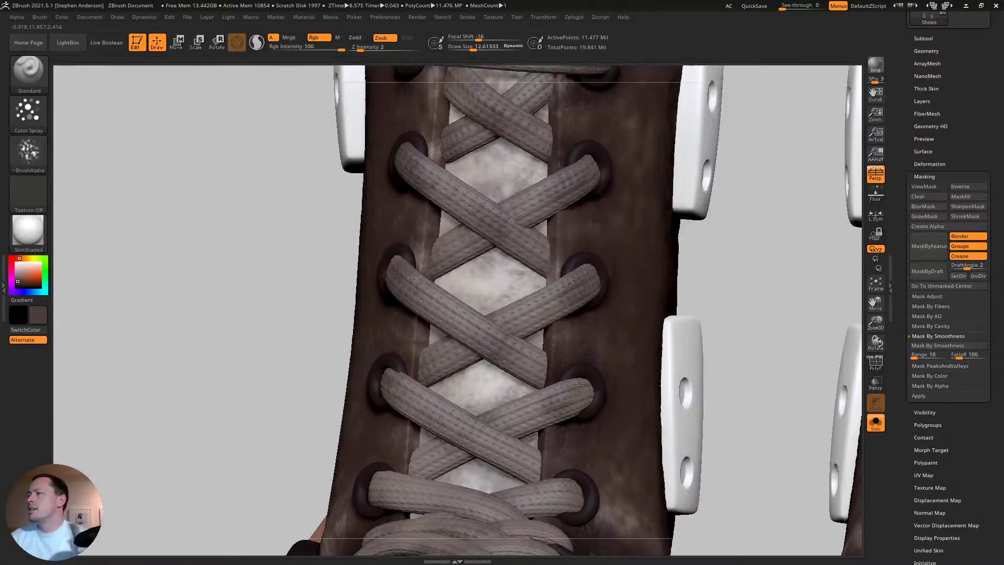
{"action": "mouse_move", "coordinate": [526, 474]}
{"action": "right_mouse_down", "text": "alt"}
{"action": "mouse_move", "coordinate": [522, 353]}
{"action": "mouse_move", "coordinate": [518, 390]}
{"action": "mouse_move", "coordinate": [379, 318]}
{"action": "right_mouse_up", "text": "alt"}
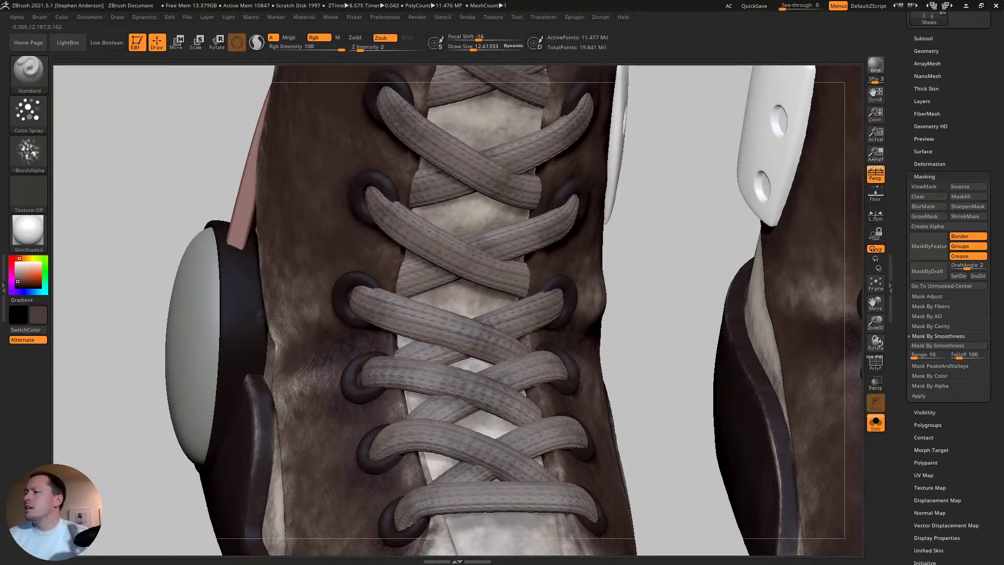
{"action": "right_click_drag", "start_coordinate": [579, 436], "coordinate": [542, 465]}
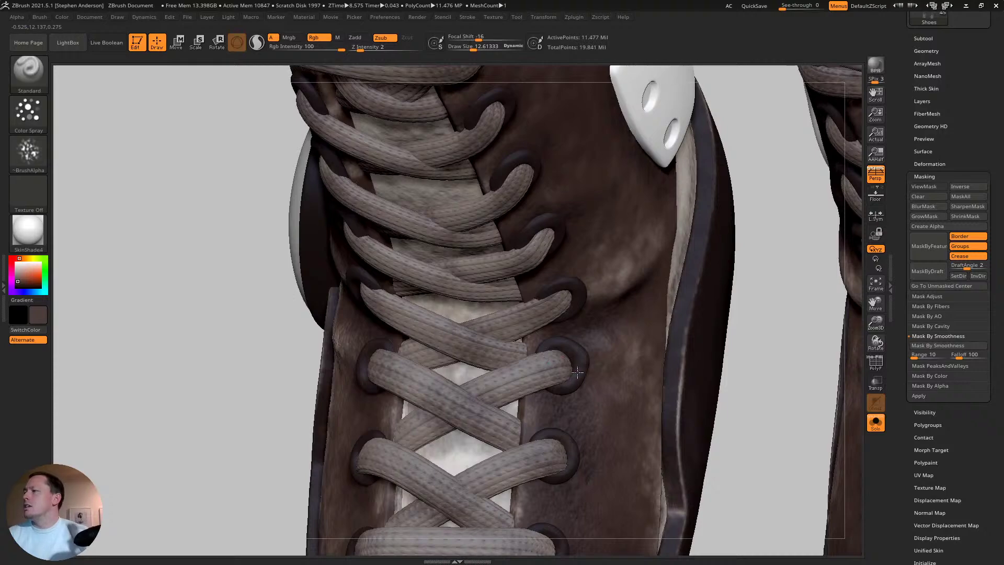
{"action": "mouse_move", "coordinate": [577, 373]}
{"action": "right_mouse_down"}
{"action": "mouse_move", "coordinate": [607, 361]}
{"action": "mouse_move", "coordinate": [582, 362]}
{"action": "mouse_move", "coordinate": [659, 477]}
{"action": "mouse_move", "coordinate": [603, 379]}
{"action": "mouse_move", "coordinate": [625, 400]}
{"action": "right_mouse_up"}
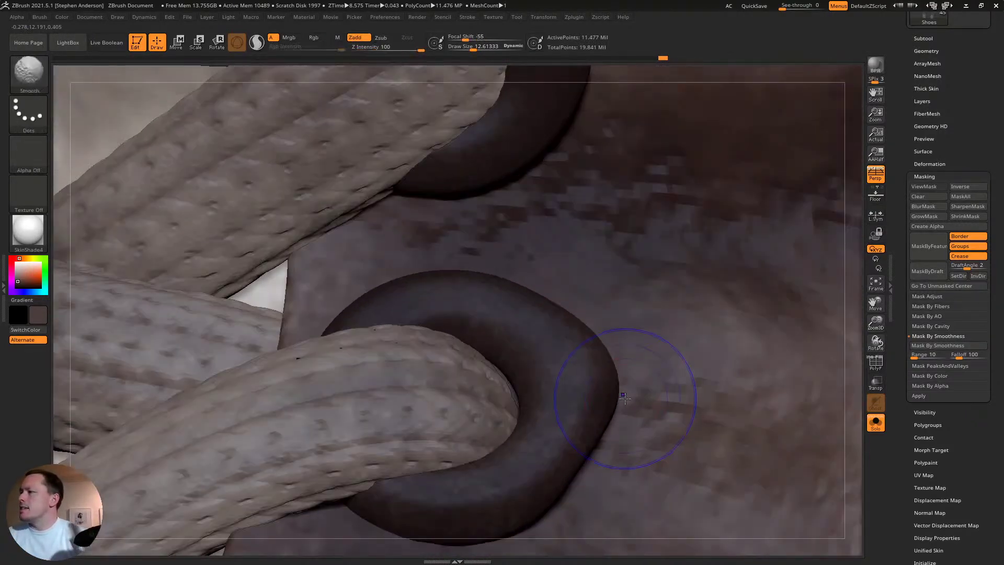
- Drop the boots to their lowest subdivision level and round out the uneven lower eyelet with the Move Topological brush
{"action": "key", "text": "shift+d"}
{"action": "key", "text": "shift+d"}
{"action": "key", "text": "shift+d"}
{"action": "key", "text": "shift+d"}
{"action": "key", "text": "shift+d"}
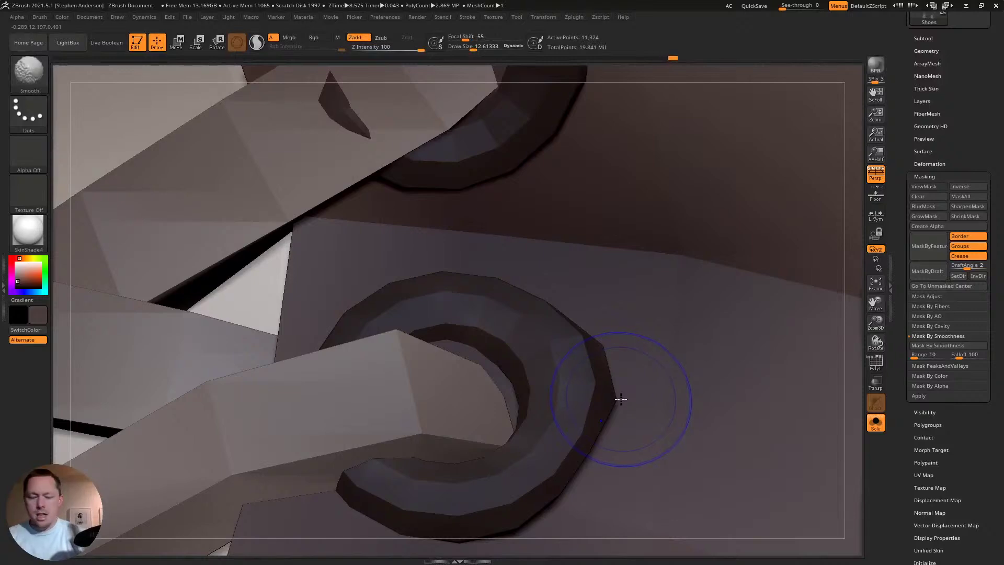
{"action": "key", "text": "b"}
{"action": "key", "text": "m"}
{"action": "key", "text": "t"}
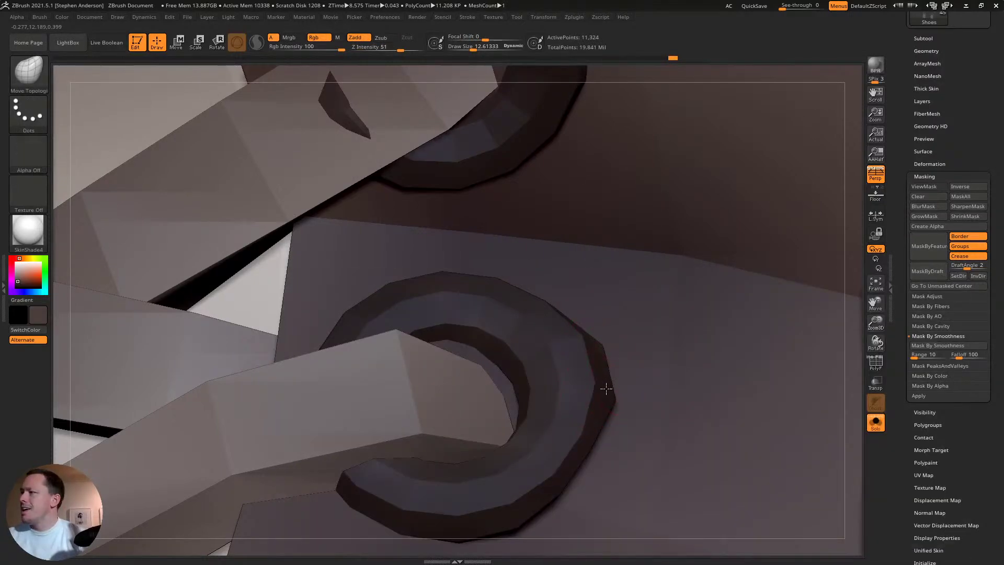
{"action": "left_click_drag", "start_coordinate": [606, 388], "coordinate": [595, 392]}
{"action": "left_click_drag", "start_coordinate": [596, 347], "coordinate": [575, 353]}
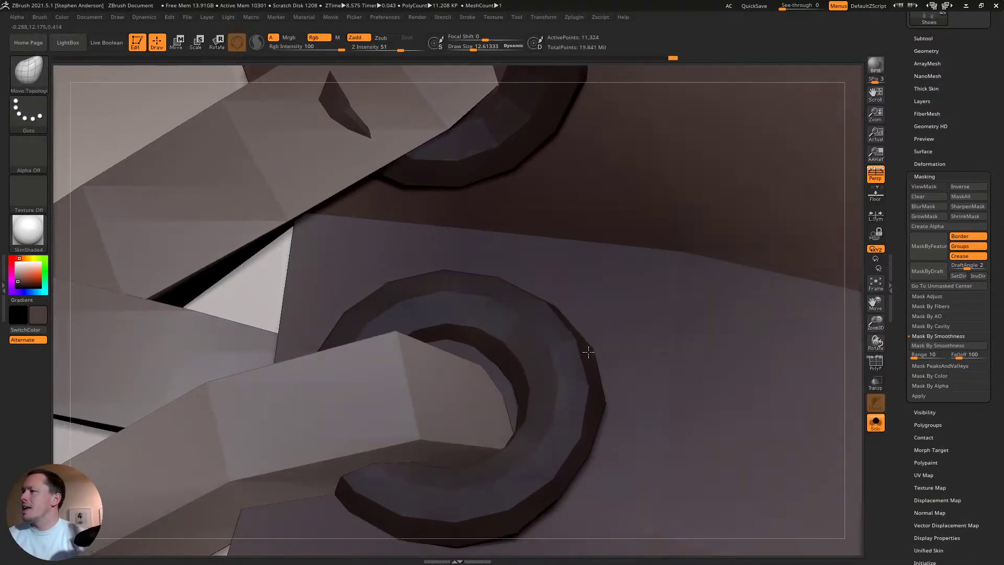
{"action": "right_click_drag", "start_coordinate": [589, 352], "coordinate": [589, 352]}
{"action": "left_click_drag", "start_coordinate": [607, 411], "coordinate": [588, 410]}
- Restore the highest subdivision level and examine the painted boots and laces from the front and sides
{"action": "right_click_drag", "start_coordinate": [596, 398], "coordinate": [460, 188], "text": "ctrl"}
{"action": "right_click_drag", "start_coordinate": [393, 251], "coordinate": [458, 315]}
{"action": "mouse_move", "coordinate": [537, 272]}
{"action": "right_mouse_down"}
{"action": "mouse_move", "coordinate": [448, 348]}
{"action": "mouse_move", "coordinate": [433, 288]}
{"action": "mouse_move", "coordinate": [448, 343]}
{"action": "right_mouse_up"}
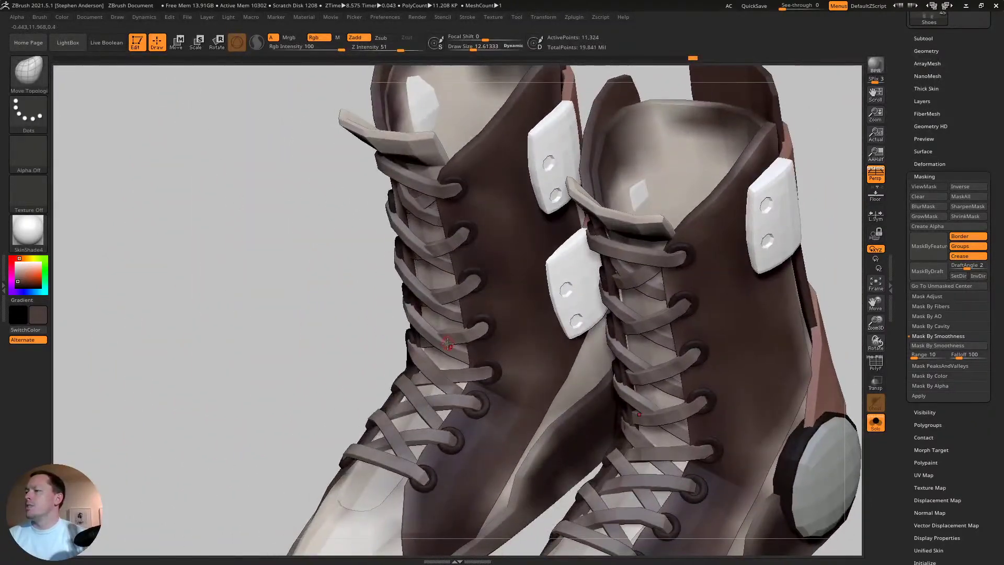
{"action": "key", "text": "ctrl+d"}
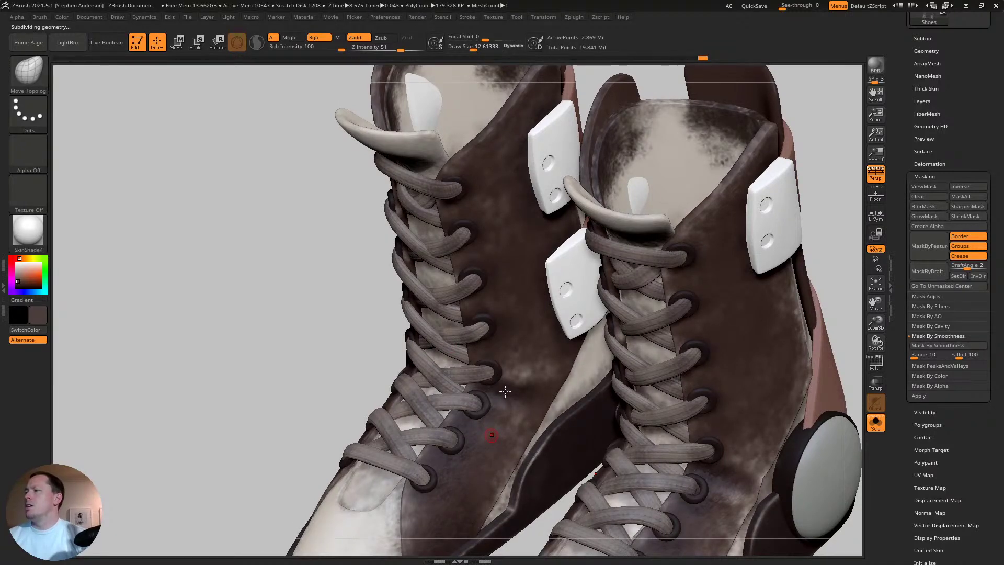
{"action": "right_click_drag", "start_coordinate": [505, 391], "coordinate": [481, 379]}
{"action": "right_click_drag", "start_coordinate": [366, 370], "coordinate": [359, 385]}
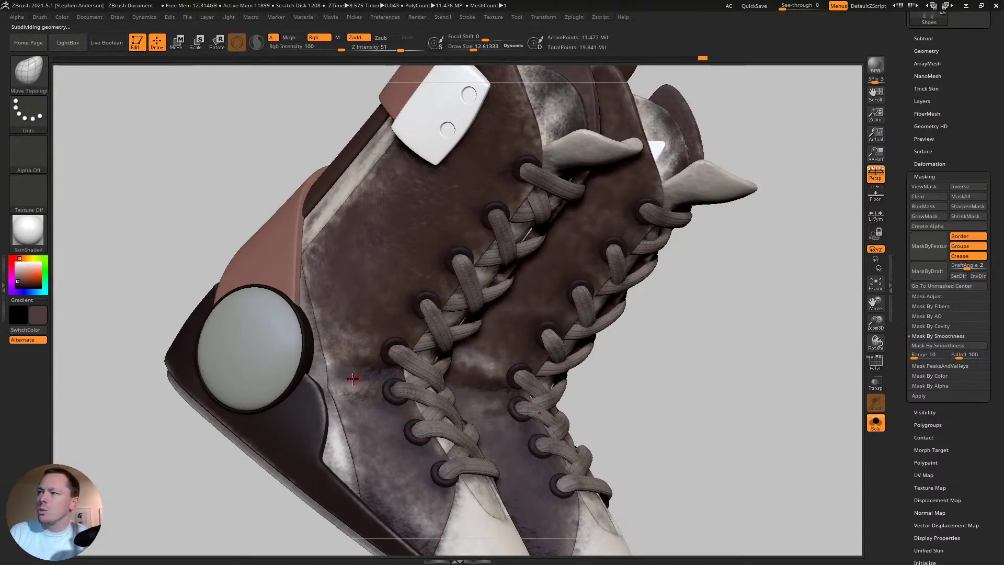
{"action": "right_click_drag", "start_coordinate": [360, 382], "coordinate": [437, 384]}
{"action": "right_click_drag", "start_coordinate": [437, 384], "coordinate": [435, 440]}
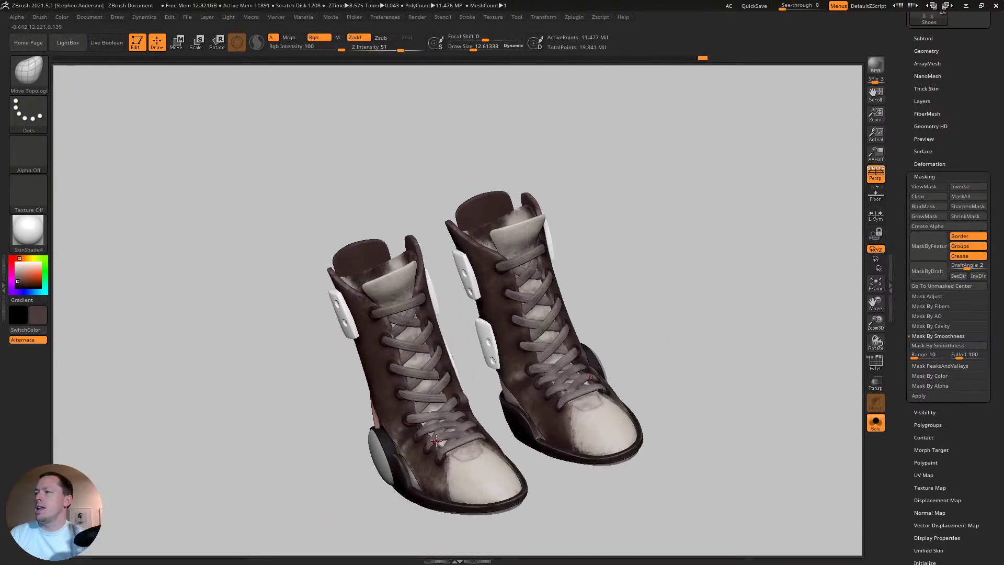
{"action": "mouse_move", "coordinate": [405, 391]}
{"action": "right_mouse_down"}
{"action": "mouse_move", "coordinate": [370, 410]}
{"action": "mouse_move", "coordinate": [463, 422]}
{"action": "mouse_move", "coordinate": [392, 332]}
{"action": "mouse_move", "coordinate": [423, 308]}
{"action": "mouse_move", "coordinate": [502, 376]}
{"action": "mouse_move", "coordinate": [483, 366]}
{"action": "right_mouse_up"}
- Display the polyframe at low subdivision on the boot's side plate and set the selection brush to SelectLasso
{"action": "key", "text": "shift+f"}
{"action": "right_click_drag", "start_coordinate": [412, 231], "coordinate": [461, 275]}
{"action": "key", "text": "shift"}
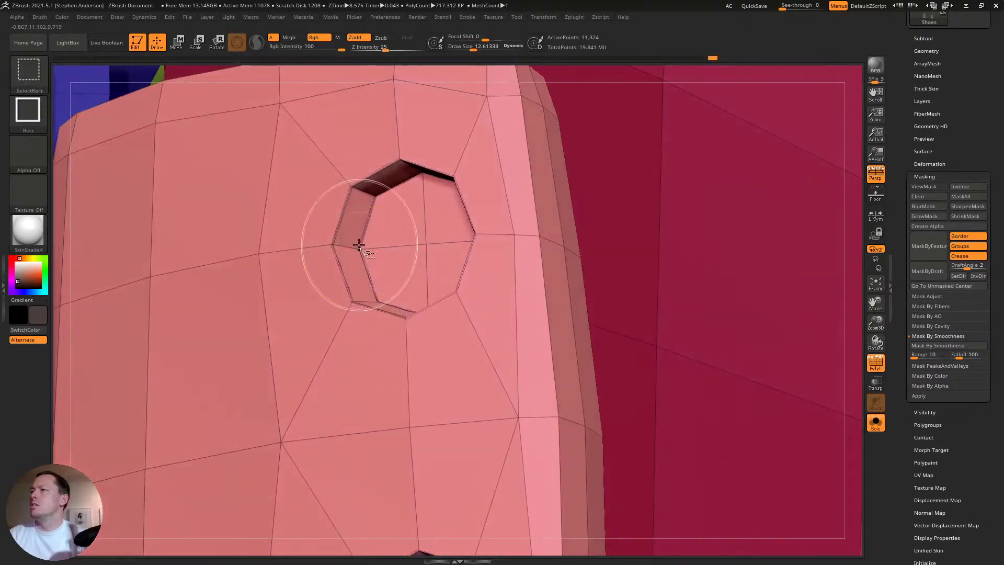
{"action": "left_click", "coordinate": [45, 89]}
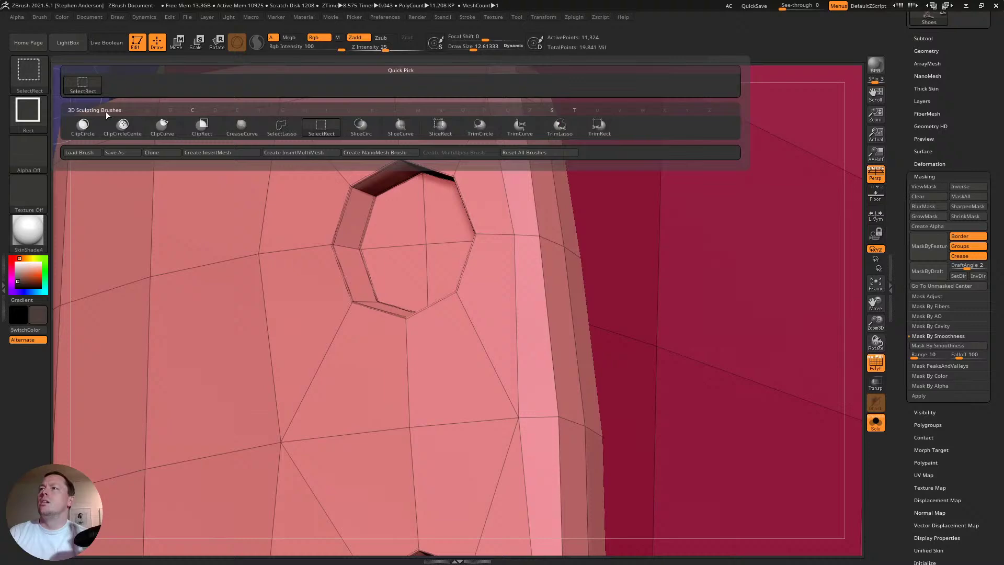
{"action": "left_click", "coordinate": [282, 126]}
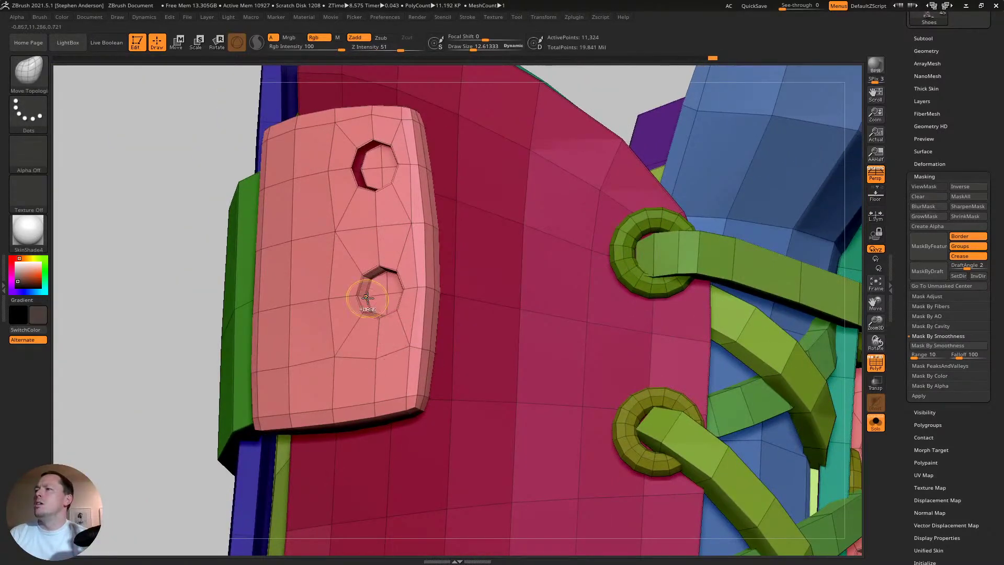
- Hide the rings of inner wall faces around the holes in the boots' side plates
{"action": "key", "text": "ctrl"}
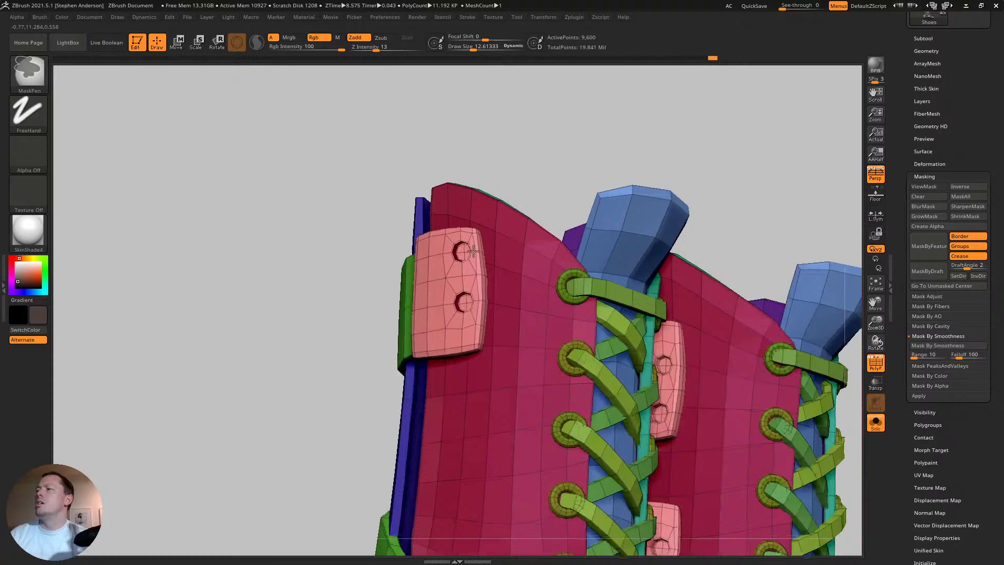
{"action": "left_click_drag", "start_coordinate": [473, 251], "coordinate": [539, 155]}
{"action": "key", "text": "ctrl"}
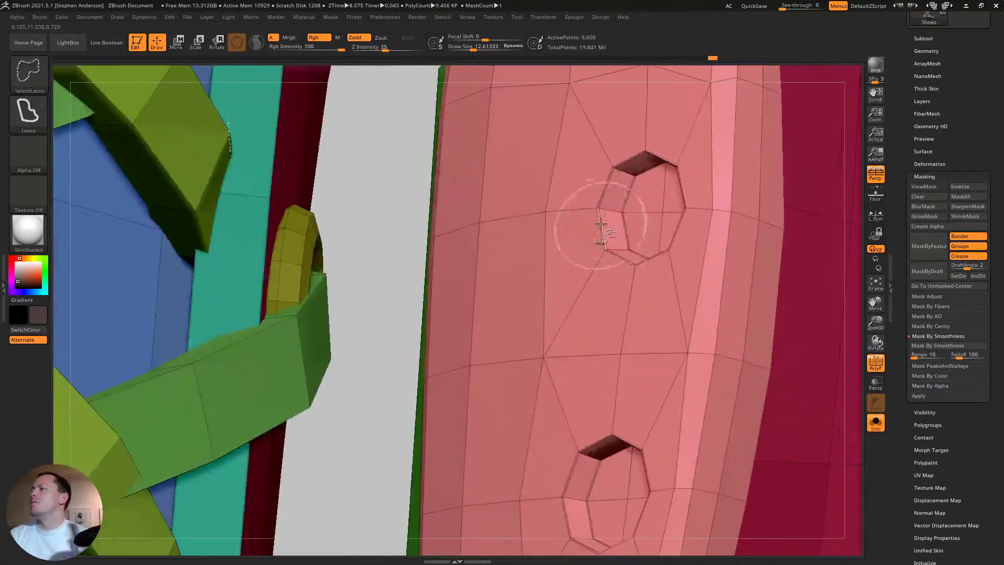
{"action": "left_click", "coordinate": [610, 212], "text": "ctrl+alt+shift"}
{"action": "left_click", "coordinate": [588, 459], "text": "ctrl+alt+shift"}
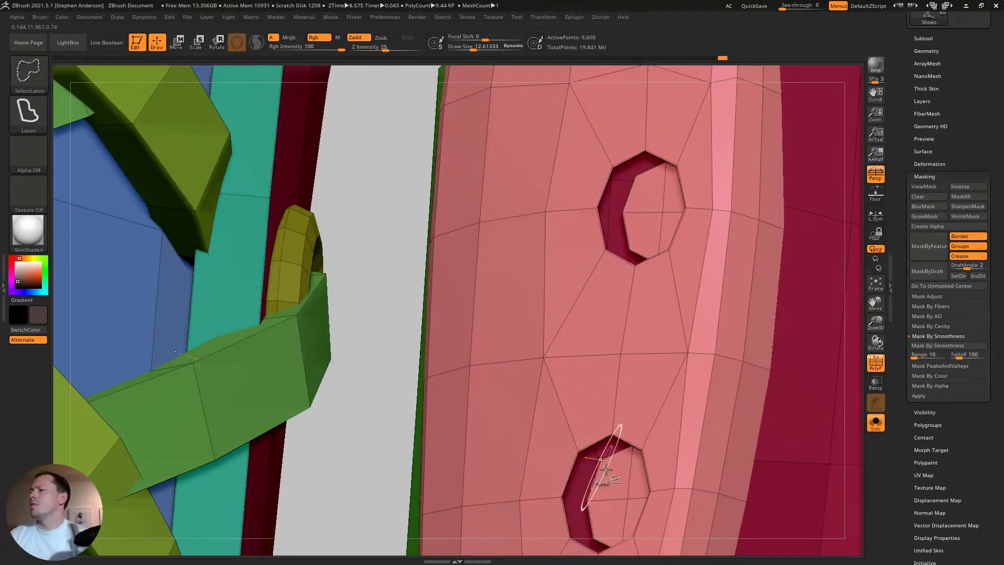
{"action": "left_click_drag", "start_coordinate": [600, 470], "coordinate": [568, 366]}
{"action": "right_click_drag", "start_coordinate": [558, 87], "coordinate": [556, 83], "text": "alt"}
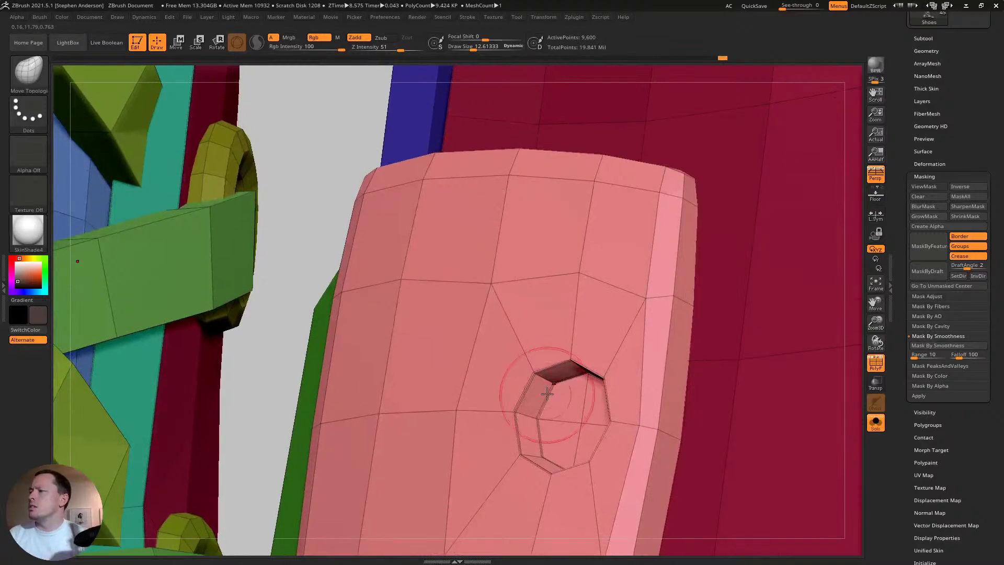
{"action": "left_click", "coordinate": [545, 386], "text": "ctrl+shift"}
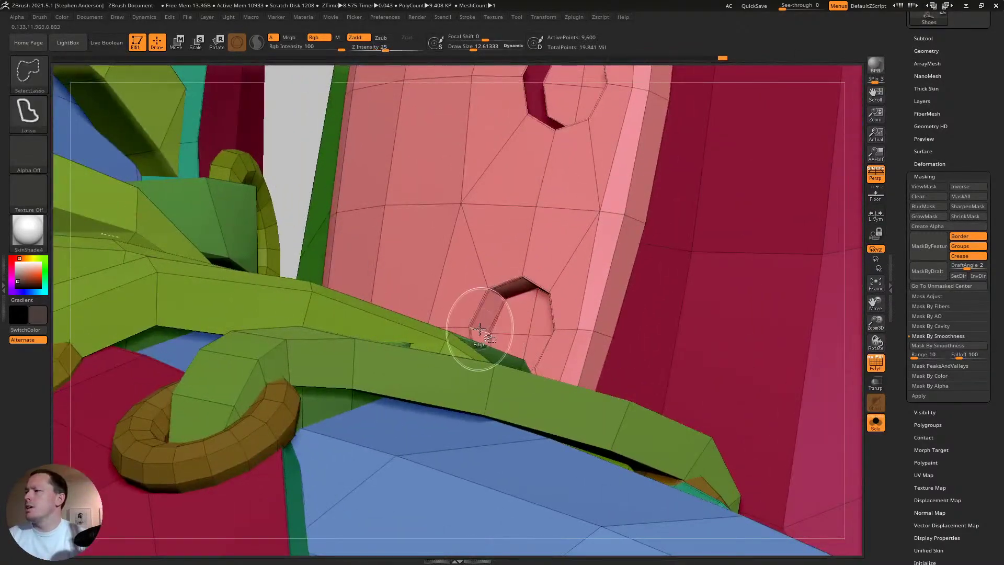
{"action": "left_click", "coordinate": [480, 329], "text": "ctrl+shift"}
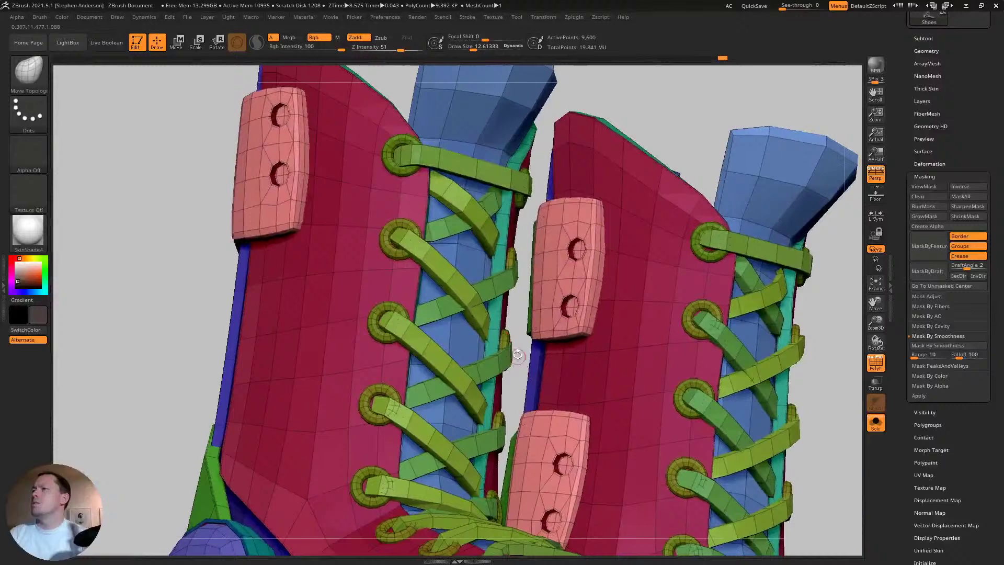
- Shrink the visible geometry back from the opened plate holes and invert the visibility
{"action": "key", "text": "ctrl+shift"}
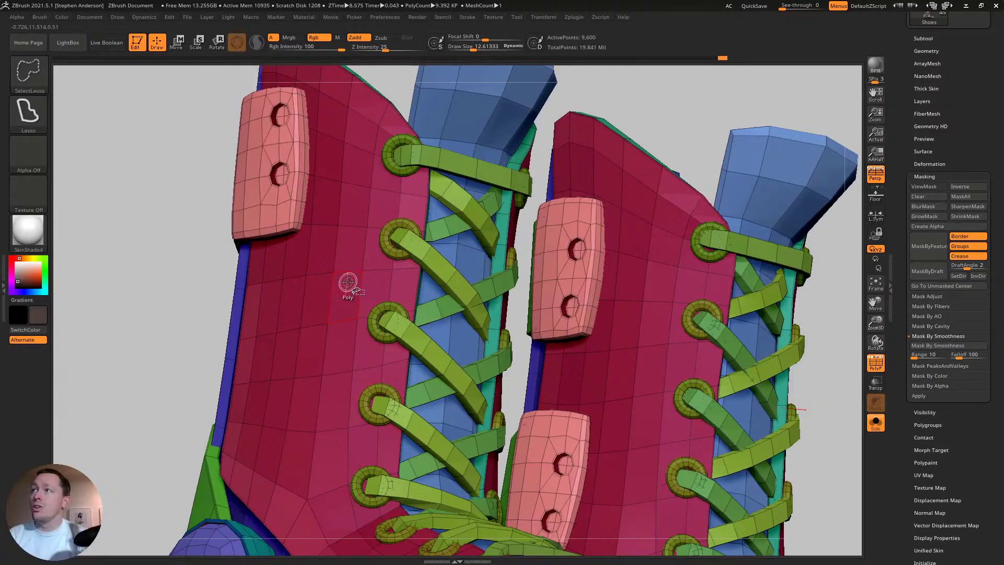
{"action": "key", "text": "ctrl+shift+z"}
{"action": "key", "text": "ctrl+shift+z"}
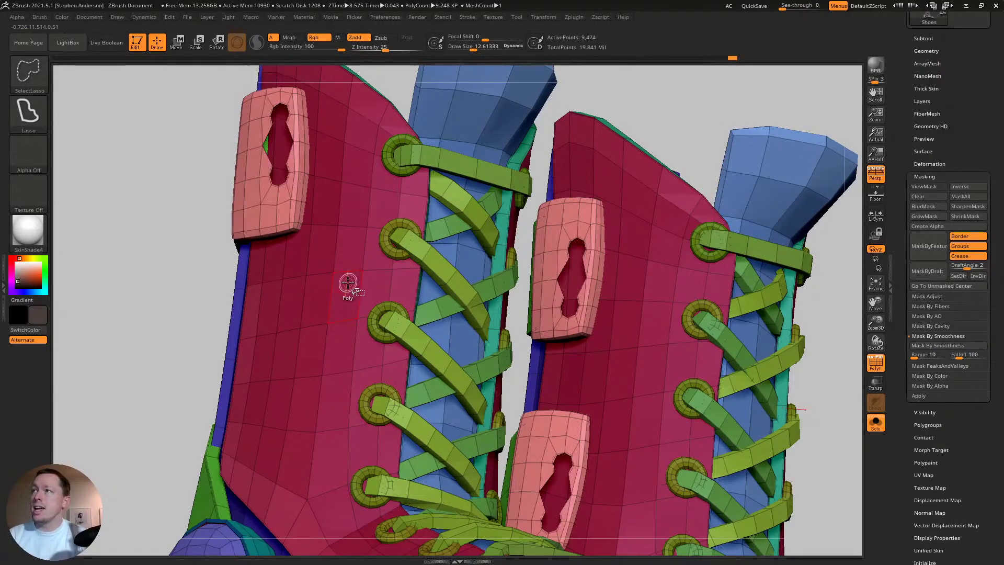
{"action": "left_click", "coordinate": [174, 213], "text": "ctrl+shift"}
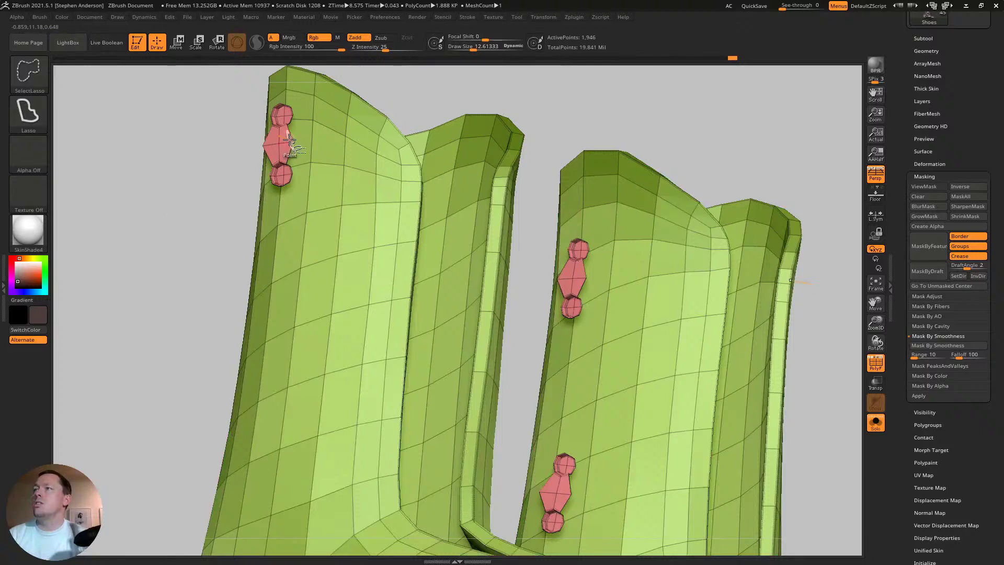
- Hide the boot lining and the diamond-shaped faces linking each pair of plate holes
{"action": "left_click", "coordinate": [379, 172], "text": "ctrl+alt+shift"}
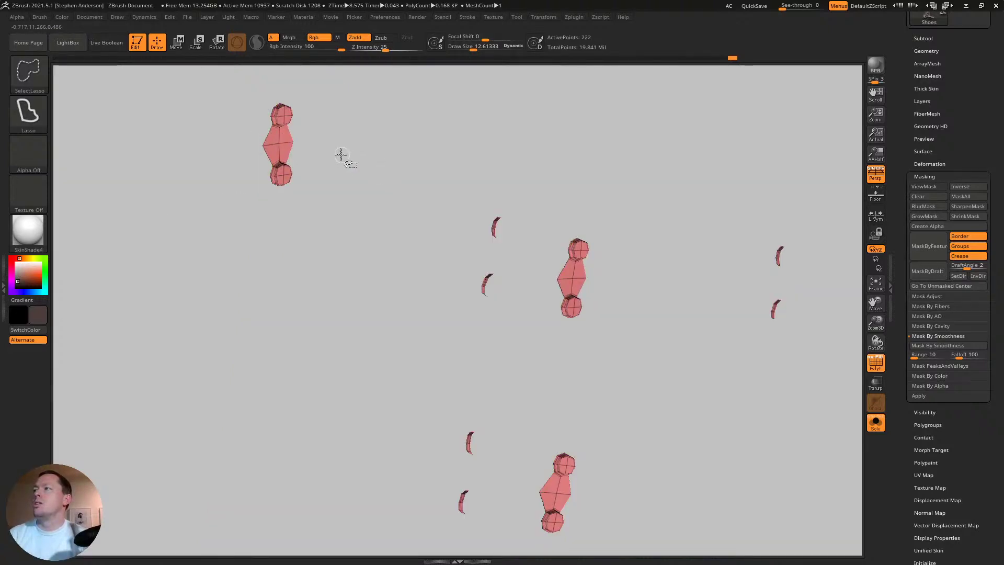
{"action": "left_click_drag", "start_coordinate": [341, 155], "coordinate": [320, 165]}
{"action": "left_click_drag", "start_coordinate": [305, 132], "coordinate": [285, 147], "text": "ctrl+alt+shift"}
{"action": "mouse_move", "coordinate": [588, 215]}
{"action": "left_mouse_down", "text": "ctrl+alt+shift"}
{"action": "mouse_move", "coordinate": [542, 213]}
{"action": "mouse_move", "coordinate": [577, 221]}
{"action": "left_mouse_up", "text": "ctrl+alt+shift"}
{"action": "left_click_drag", "start_coordinate": [568, 441], "coordinate": [569, 441], "text": "ctrl+alt+shift"}
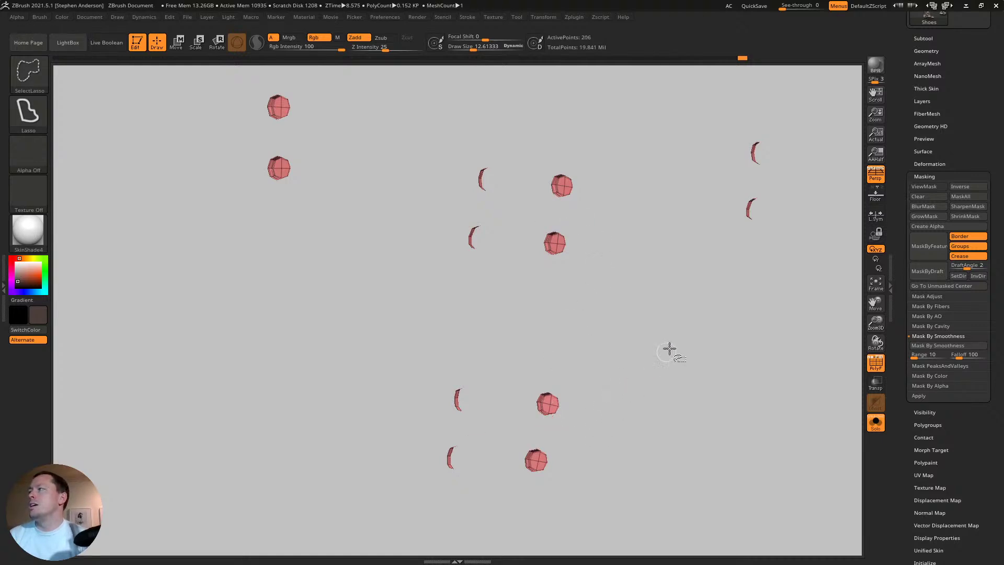
- Shrink the visible geometry to the flat discs inside the holes and assign them a new polygroup
{"action": "mouse_move", "coordinate": [668, 349]}
{"action": "left_mouse_down"}
{"action": "mouse_move", "coordinate": [601, 287]}
{"action": "mouse_move", "coordinate": [554, 278]}
{"action": "mouse_move", "coordinate": [628, 283]}
{"action": "left_mouse_up"}
{"action": "key", "text": "ctrl+shift"}
{"action": "key", "text": "ctrl+shift+s"}
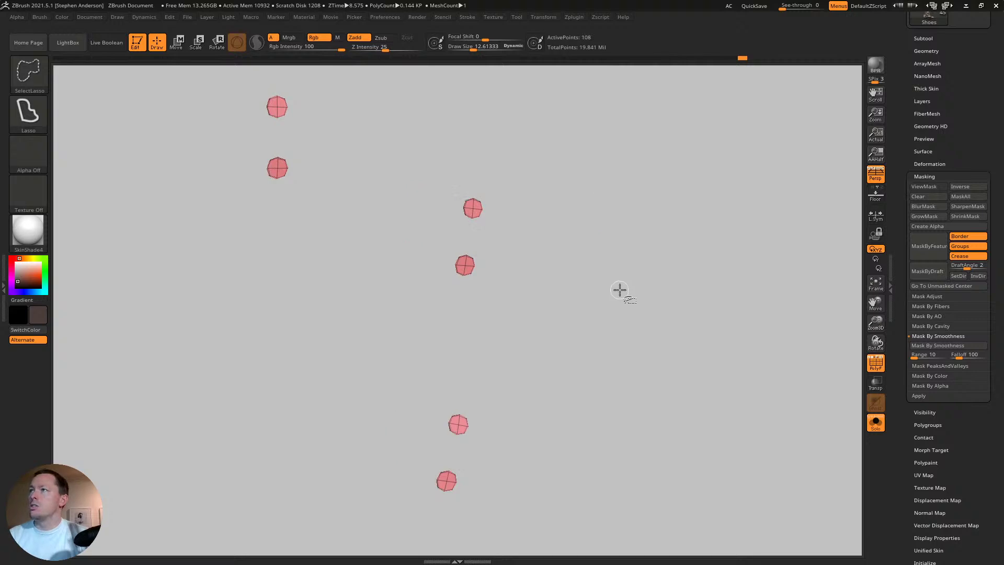
{"action": "key", "text": "ctrl"}
{"action": "left_click", "coordinate": [576, 372], "text": "ctrl"}
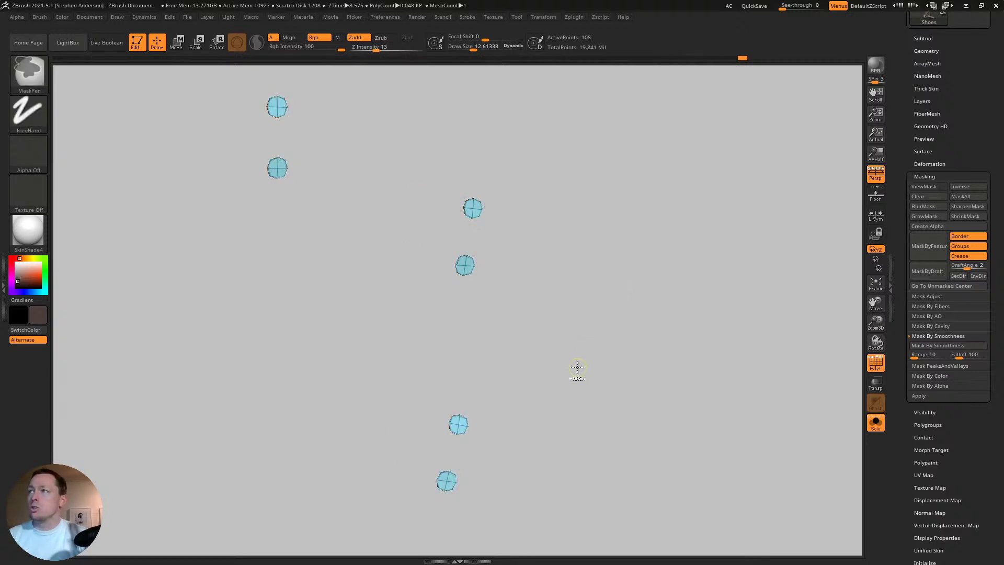
- Show the complete boots, mask everything except the hole discs, and raise the subdivision level
{"action": "left_click", "coordinate": [585, 365], "text": "ctrl+shift"}
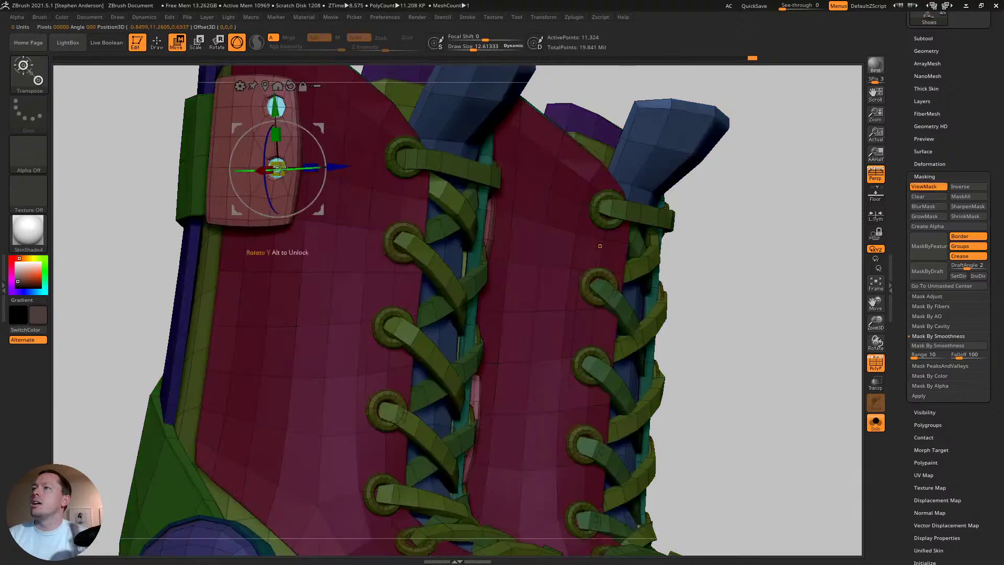
{"action": "left_click", "coordinate": [293, 175], "text": "ctrl"}
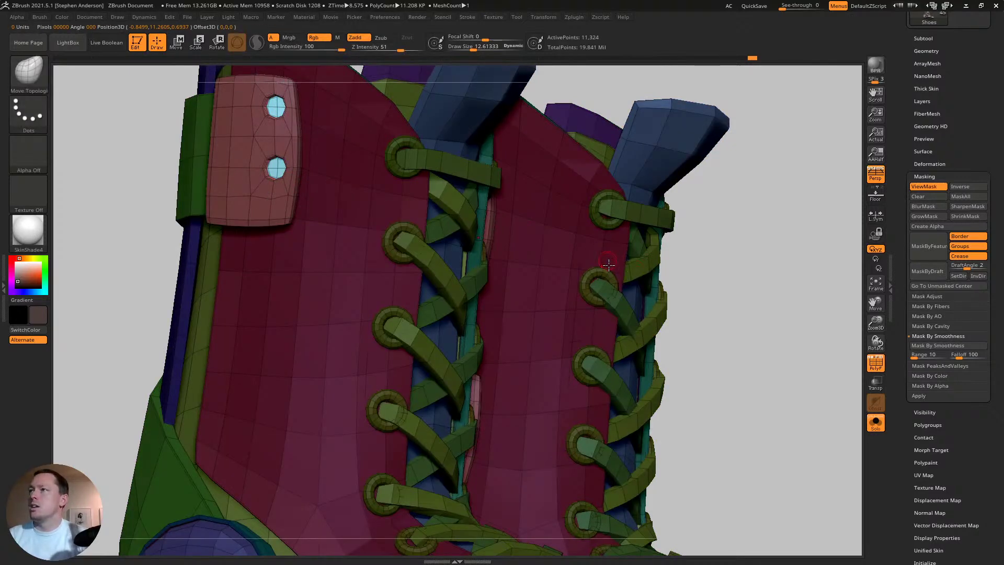
{"action": "key", "text": "ctrl+d"}
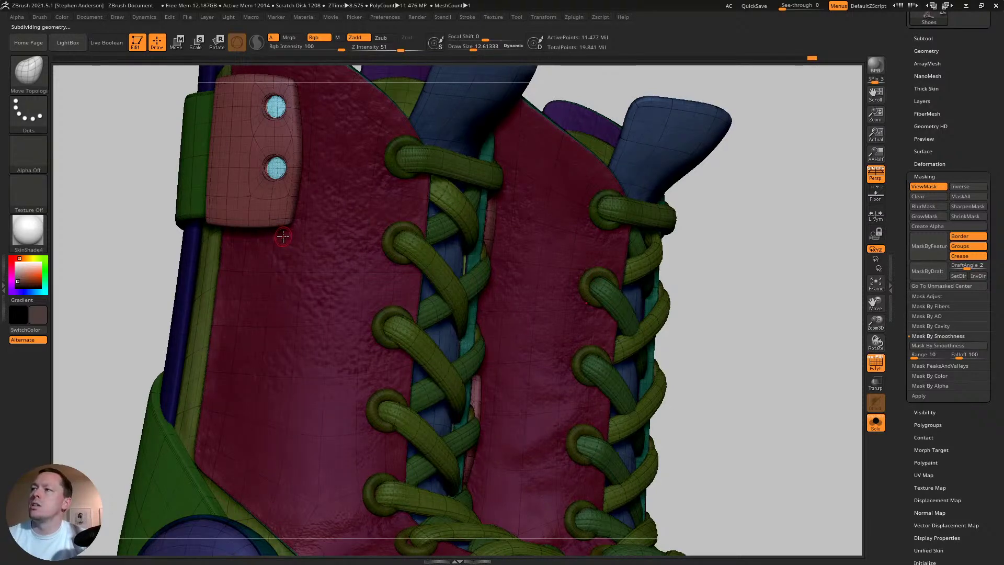
- Turn off the polyframe and the mask shading, keeping the boots at their highest subdivision level
{"action": "key", "text": "shift+f"}
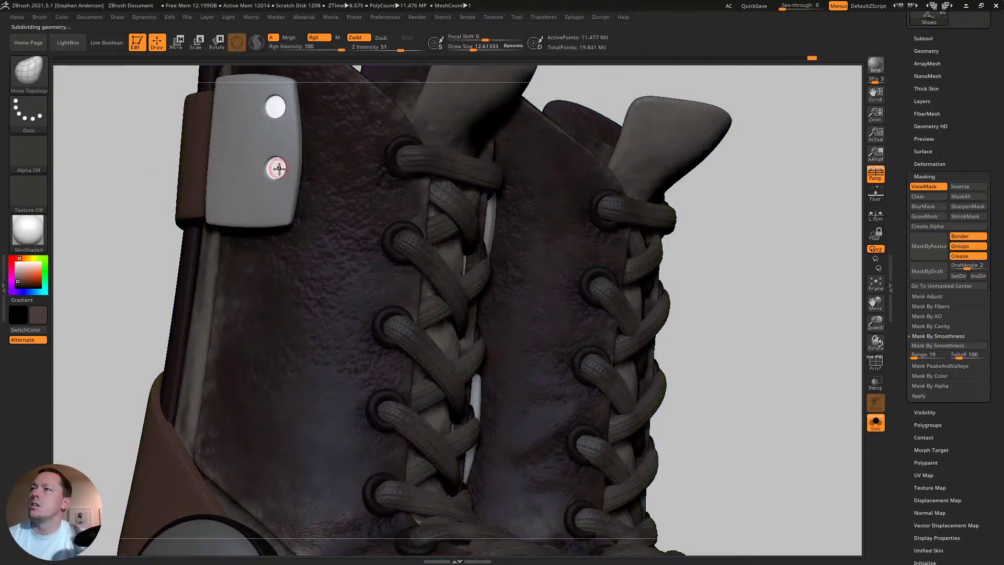
{"action": "key", "text": "shift+d"}
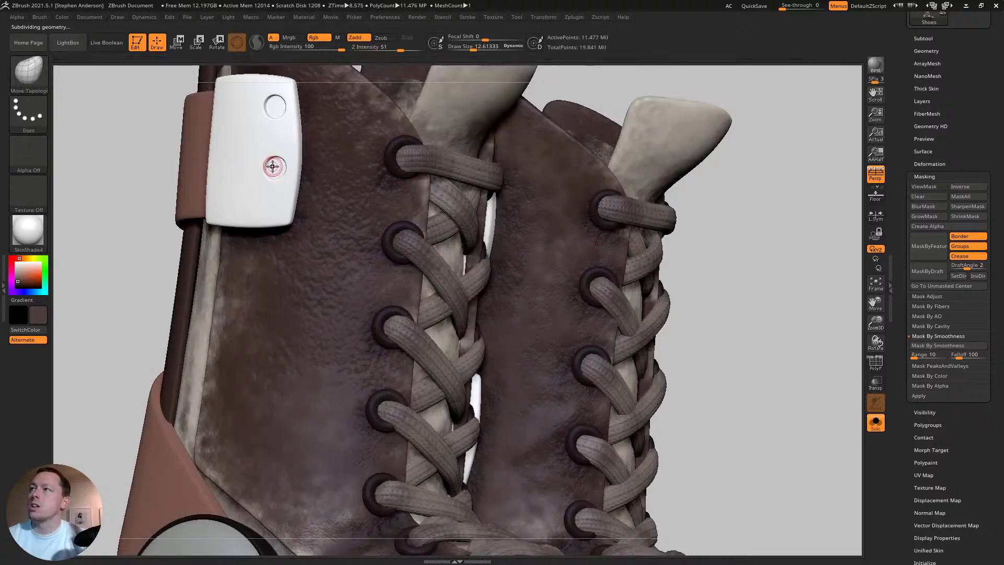
{"action": "key", "text": "shift+d"}
{"action": "key", "text": "d"}
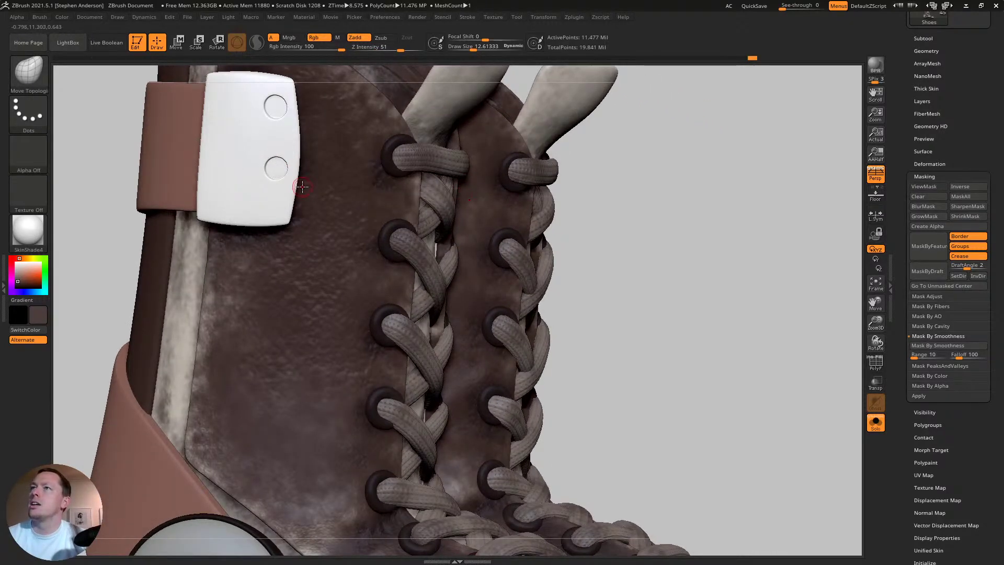
{"action": "key", "text": "ctrl"}
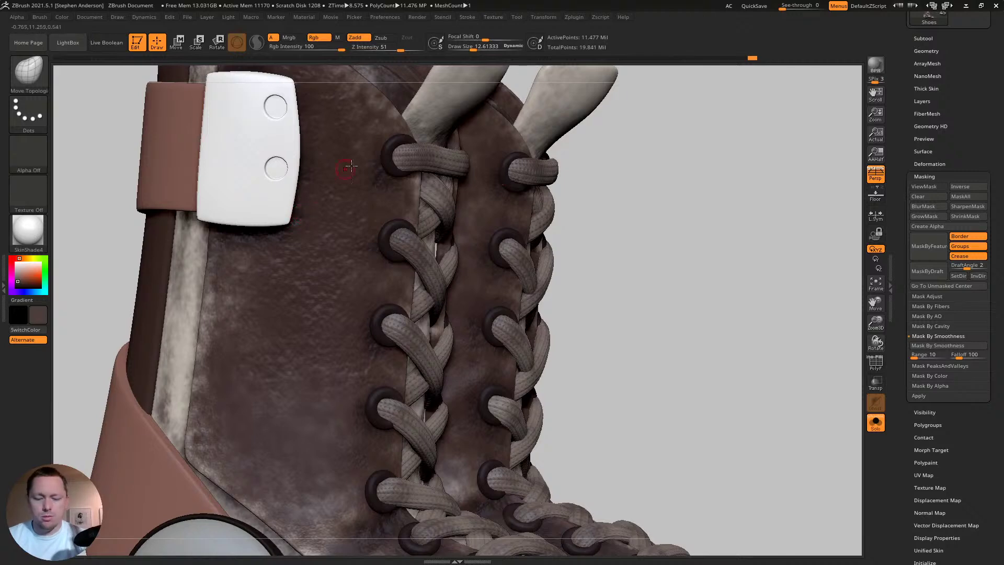
- Spray dark brown onto the side plate's lower hole disc with the Standard brush and clear the mask
{"action": "key", "text": "b"}
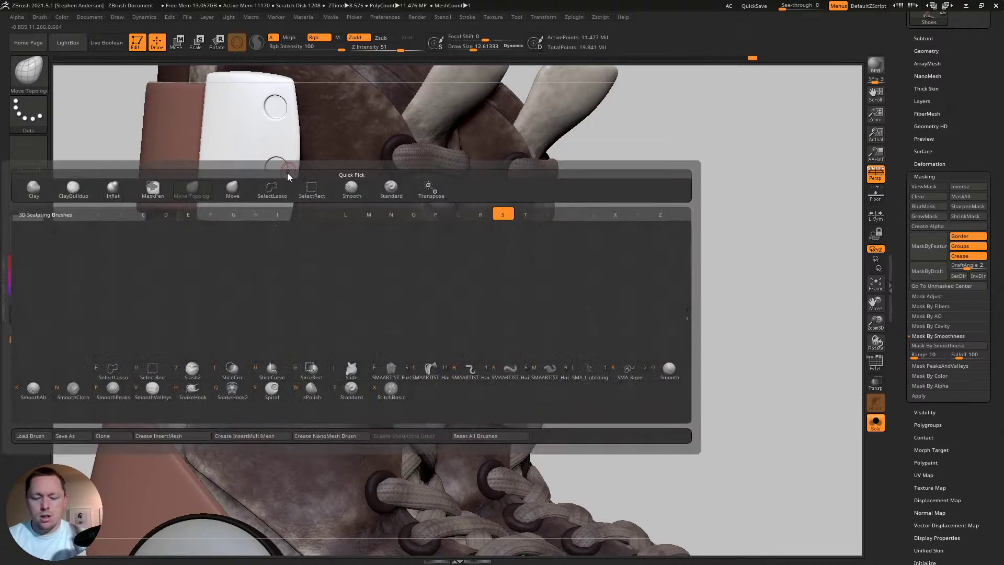
{"action": "key", "text": "s"}
{"action": "key", "text": "t"}
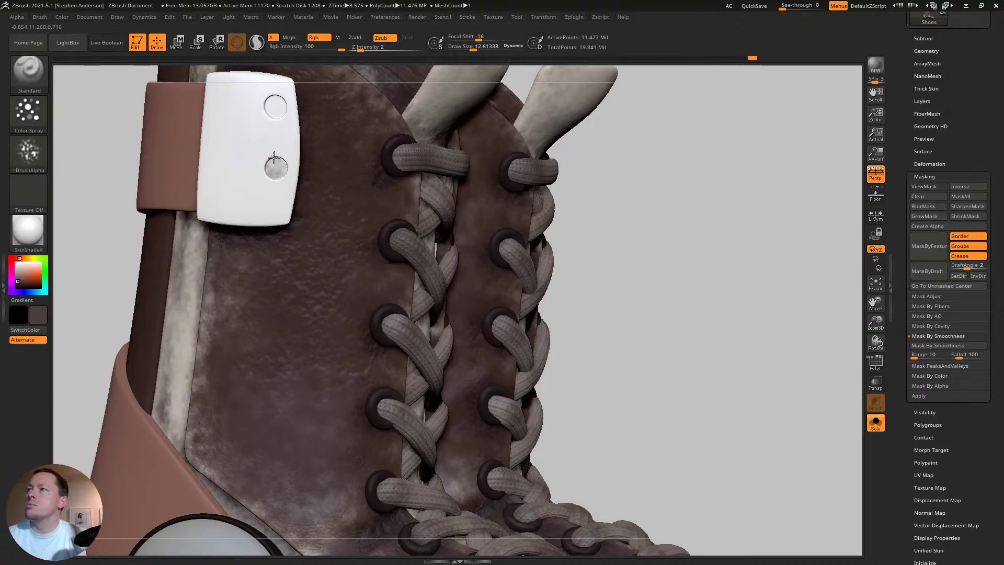
{"action": "right_click_drag", "start_coordinate": [302, 190], "coordinate": [361, 220], "text": "ctrl"}
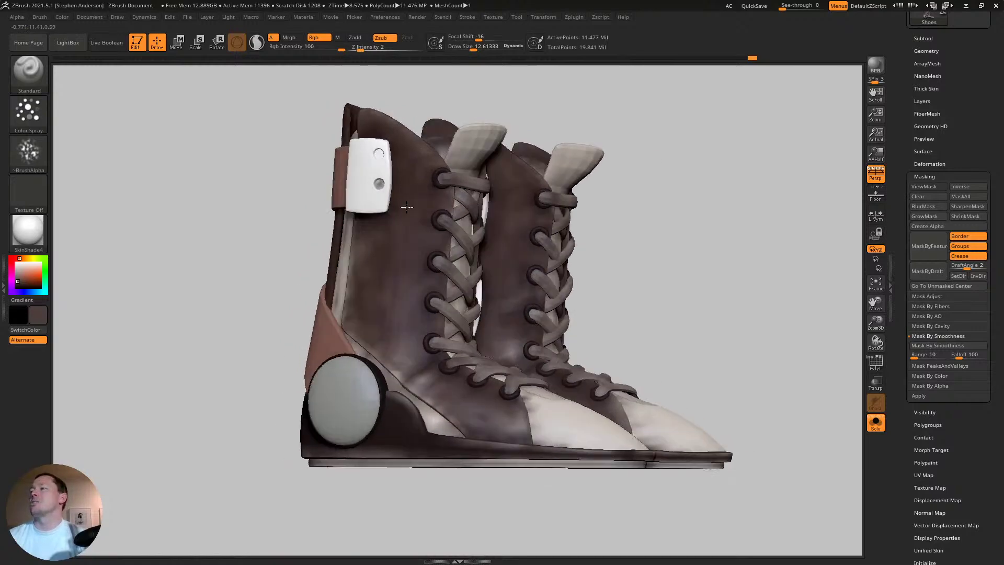
{"action": "left_click_drag", "start_coordinate": [648, 186], "coordinate": [670, 240], "text": "ctrl"}
{"action": "right_click_drag", "start_coordinate": [374, 178], "coordinate": [369, 198], "text": "ctrl"}
- Isolate the side plates together with their hole discs and drop them to low subdivision
{"action": "key", "text": "ctrl+shift"}
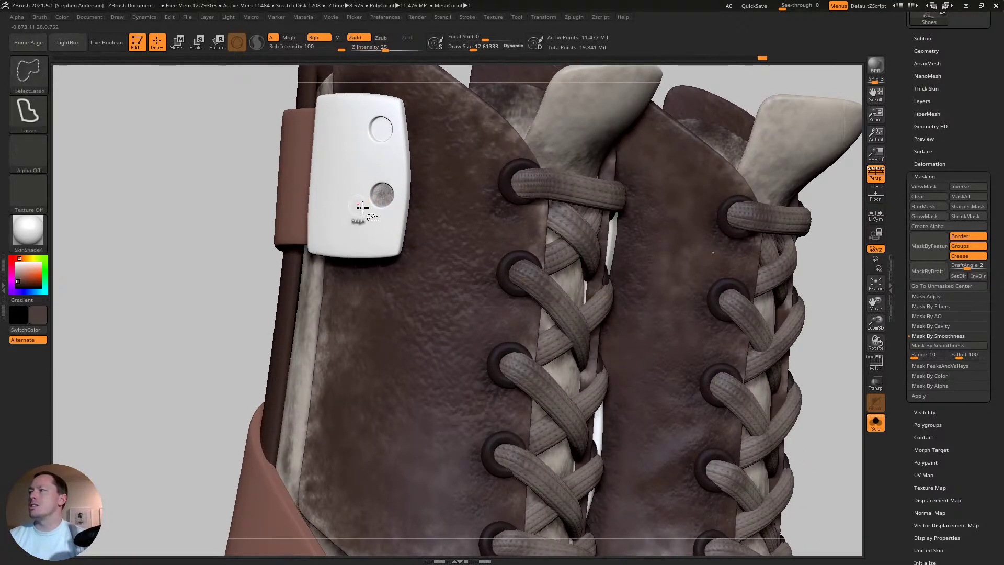
{"action": "left_click", "coordinate": [372, 216], "text": "ctrl+shift"}
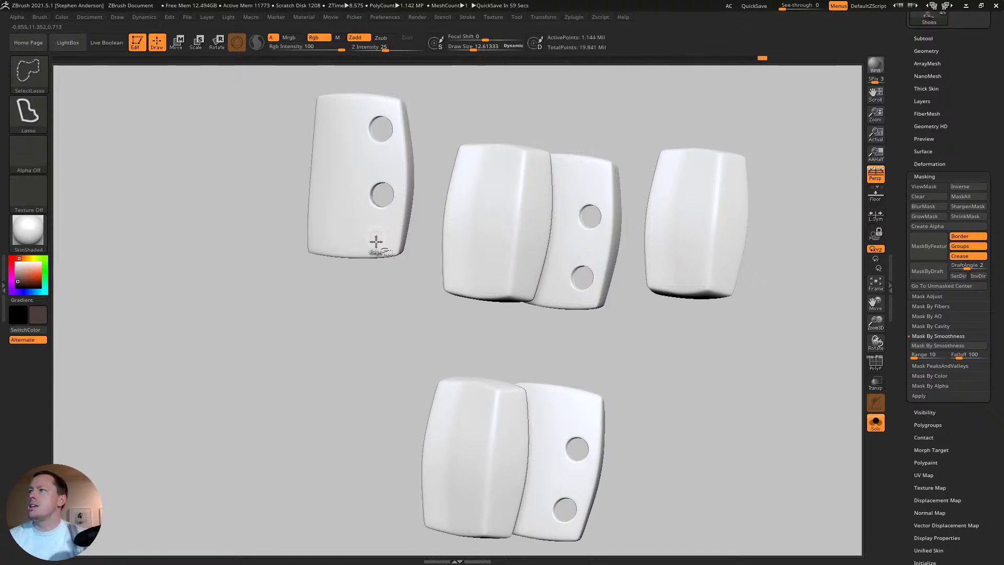
{"action": "left_click", "coordinate": [376, 241], "text": "ctrl+shift"}
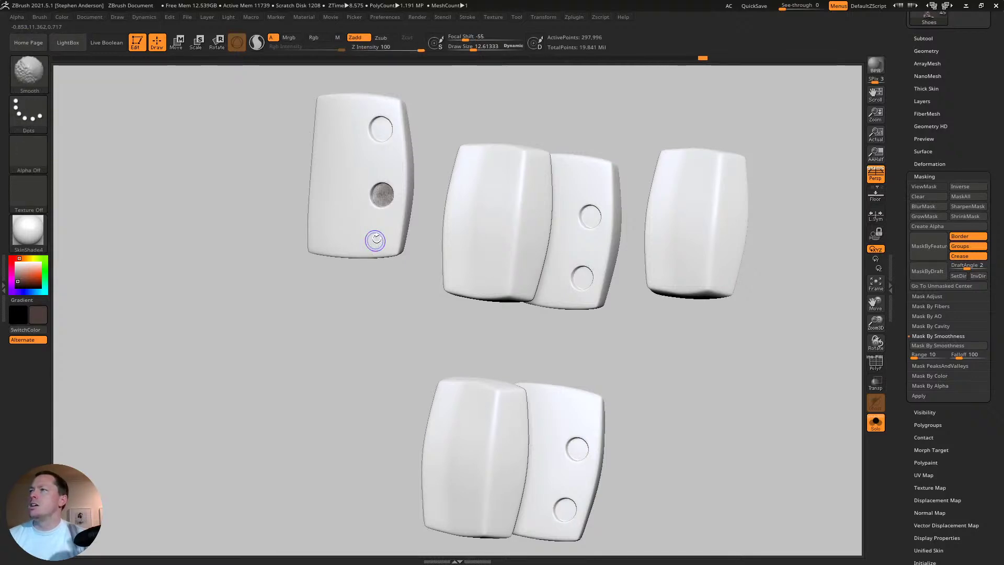
{"action": "key", "text": "shift+d"}
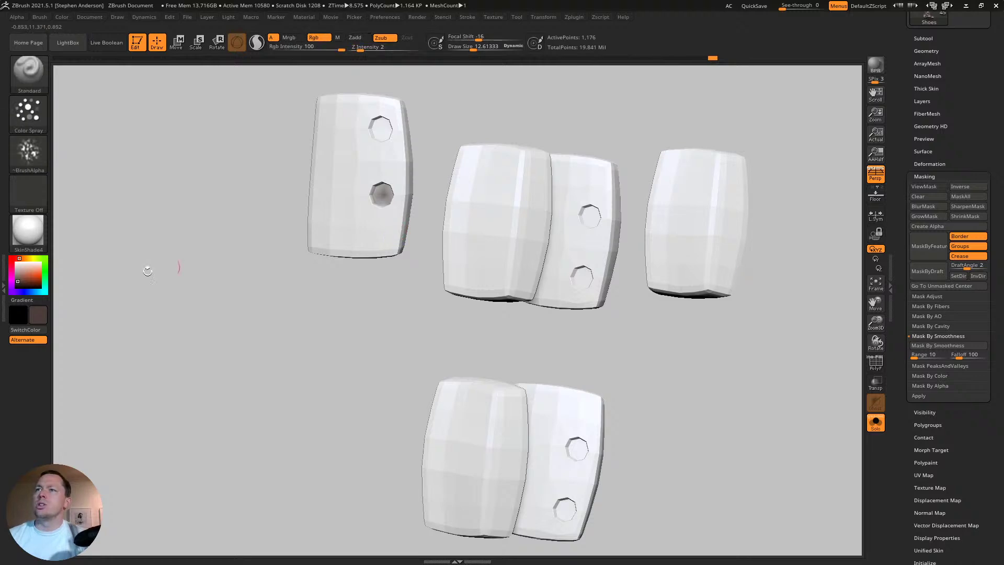
- Choose a muted blue-grey, R 136, G 141, B 154, and fill the visible side plates with it
{"action": "left_click", "coordinate": [19, 272]}
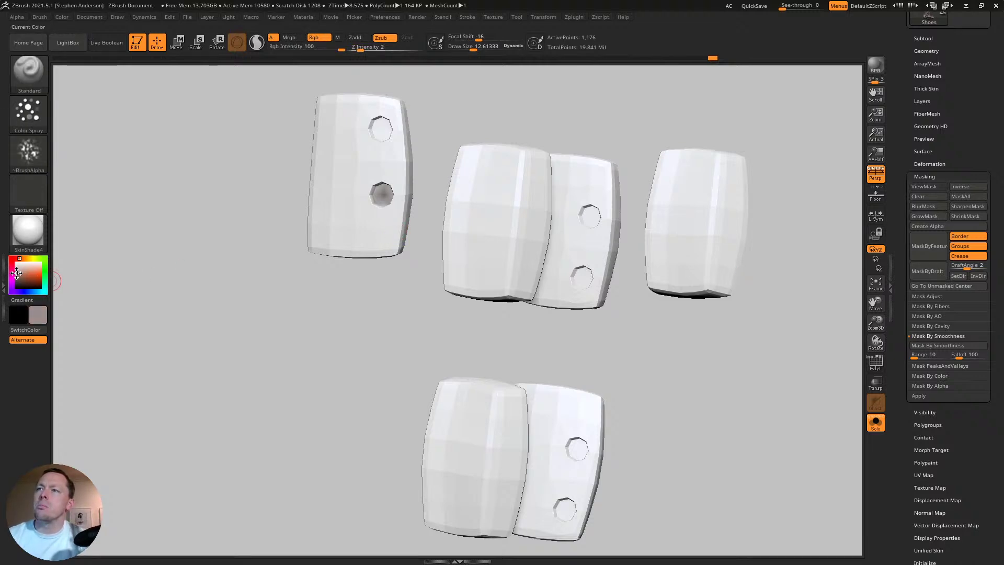
{"action": "left_click", "coordinate": [11, 274]}
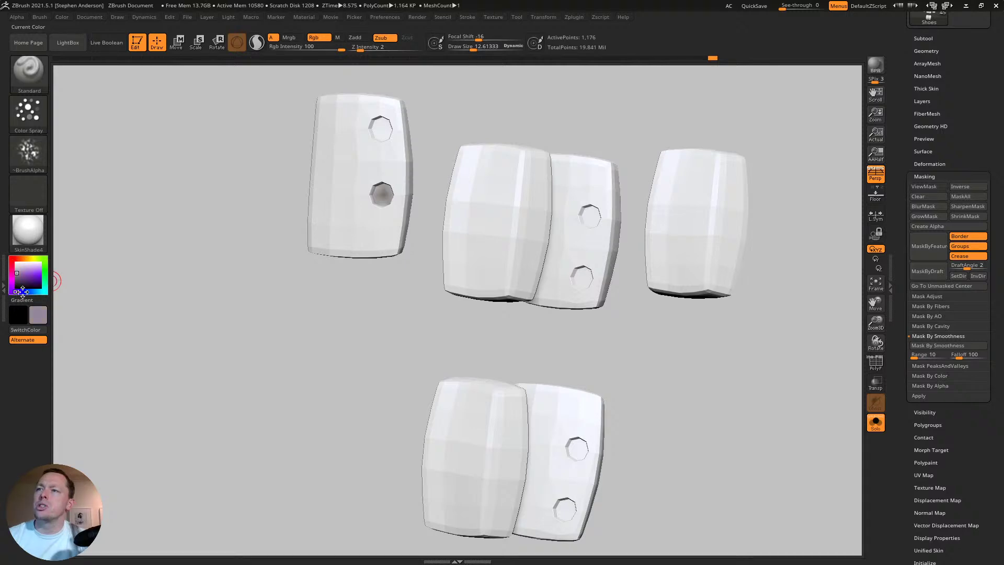
{"action": "left_click_drag", "start_coordinate": [14, 292], "coordinate": [29, 294]}
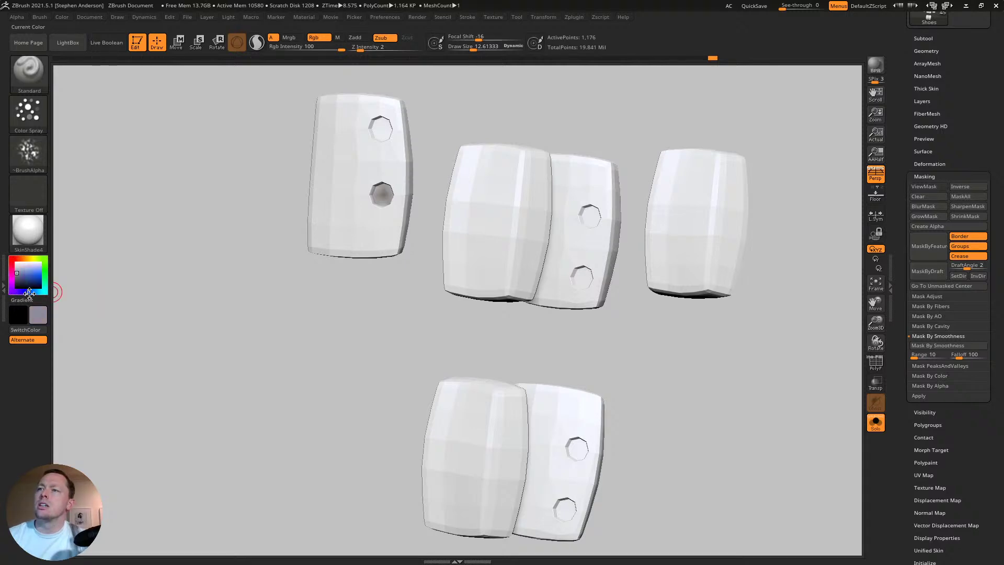
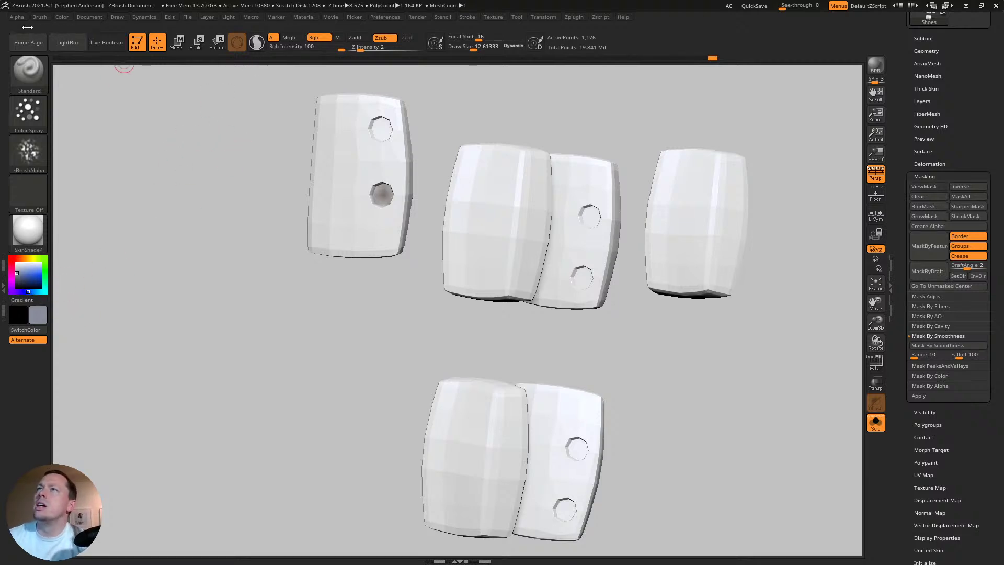
{"action": "left_click", "coordinate": [62, 18]}
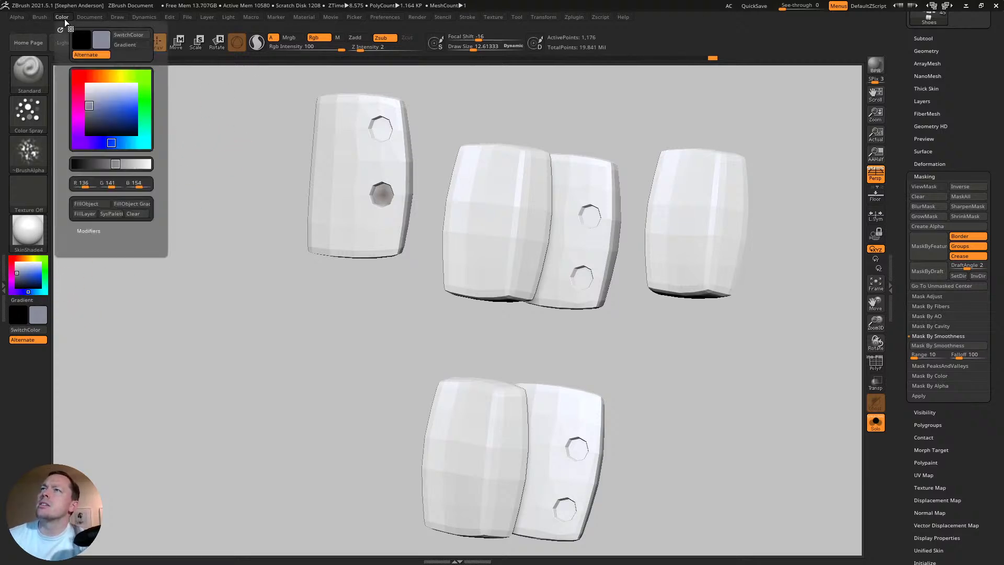
{"action": "left_click", "coordinate": [93, 201]}
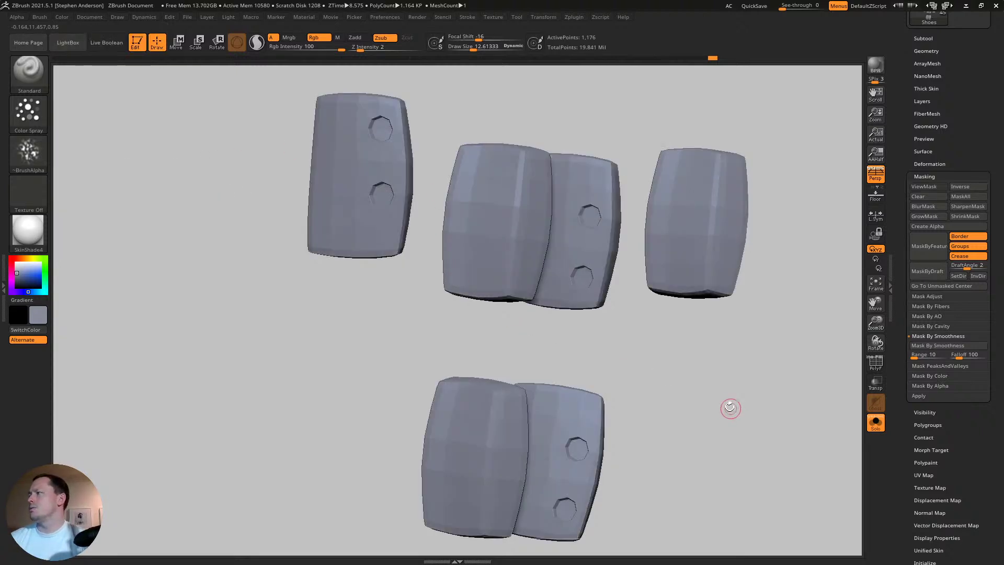
- Mask the side plates except for their hole discs and return to Draw mode
{"action": "key", "text": "w"}
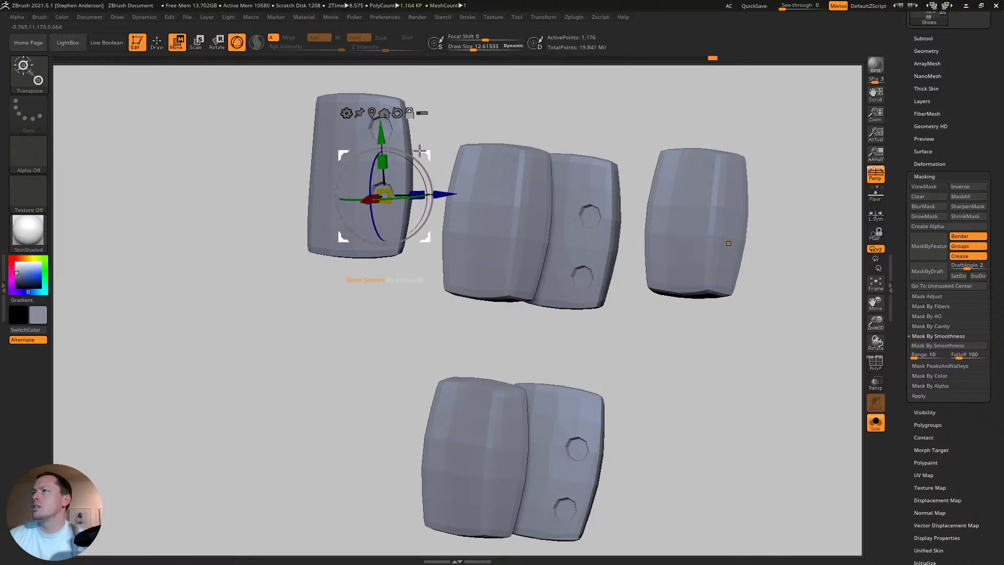
{"action": "left_click", "coordinate": [381, 129], "text": "ctrl"}
{"action": "key", "text": "q"}
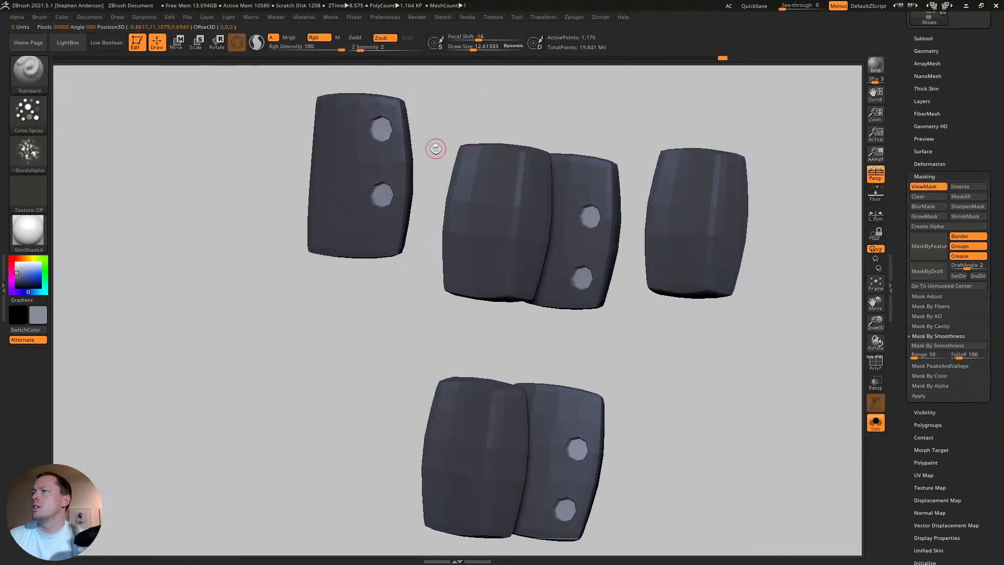
- Return the side plates to their highest subdivision level and hide the mask shading
{"action": "key", "text": "d"}
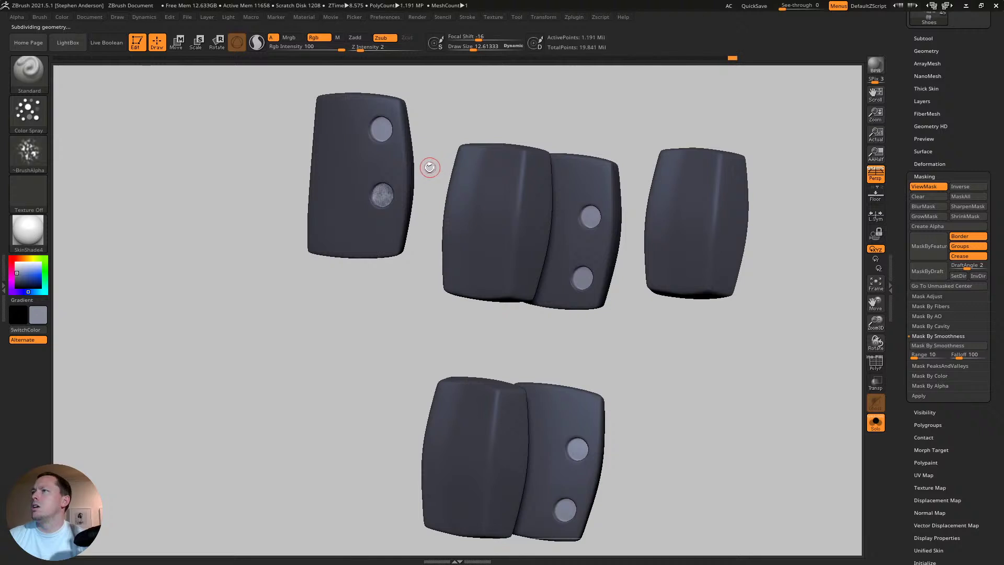
{"action": "key", "text": "shift+f"}
{"action": "key", "text": "shift+f"}
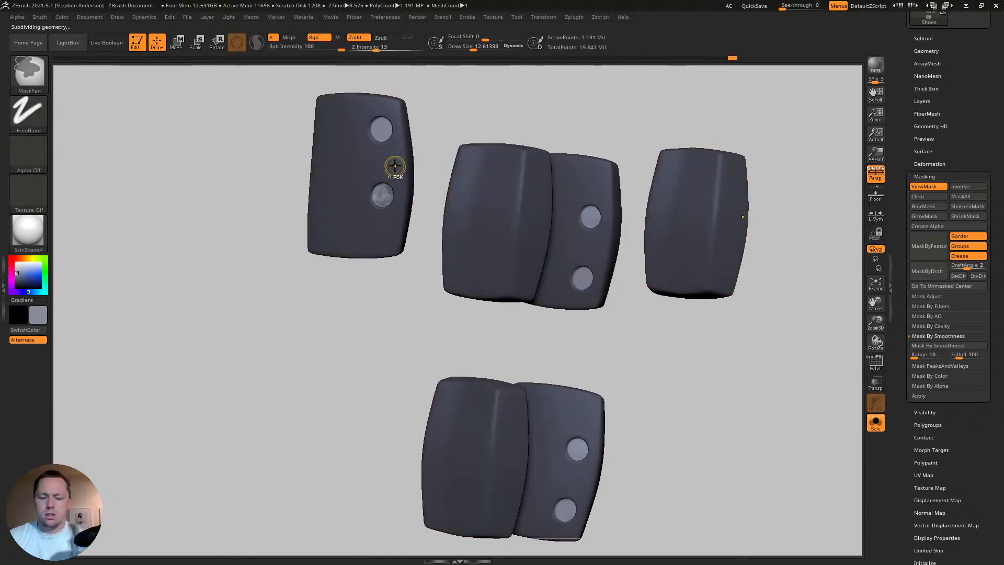
{"action": "key", "text": "ctrl+h"}
- Set the draw size to about 20.37 and spray the subtractive blue-grey texture onto the side plates' hole discs
{"action": "key", "text": "s"}
{"action": "left_click_drag", "start_coordinate": [384, 190], "coordinate": [377, 186]}
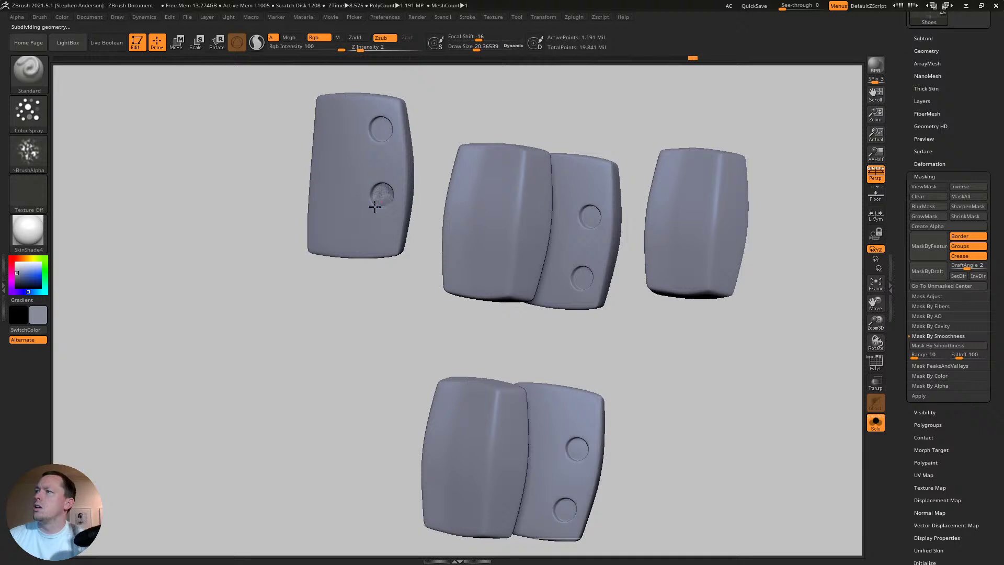
{"action": "left_click_drag", "start_coordinate": [370, 187], "coordinate": [378, 192]}
{"action": "right_click_drag", "start_coordinate": [384, 194], "coordinate": [412, 233], "text": "ctrl"}
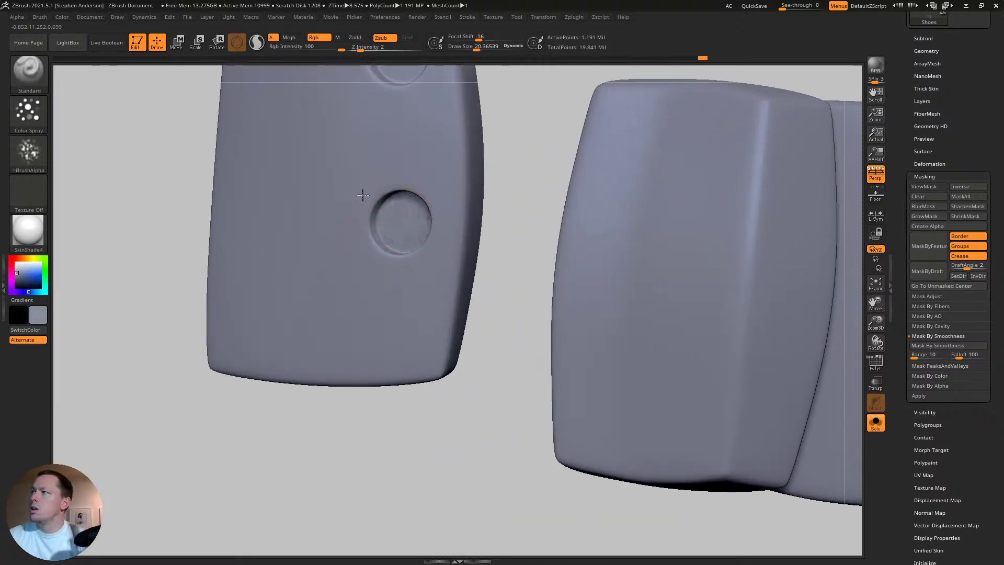
{"action": "right_click_drag", "start_coordinate": [413, 249], "coordinate": [426, 145], "text": "ctrl"}
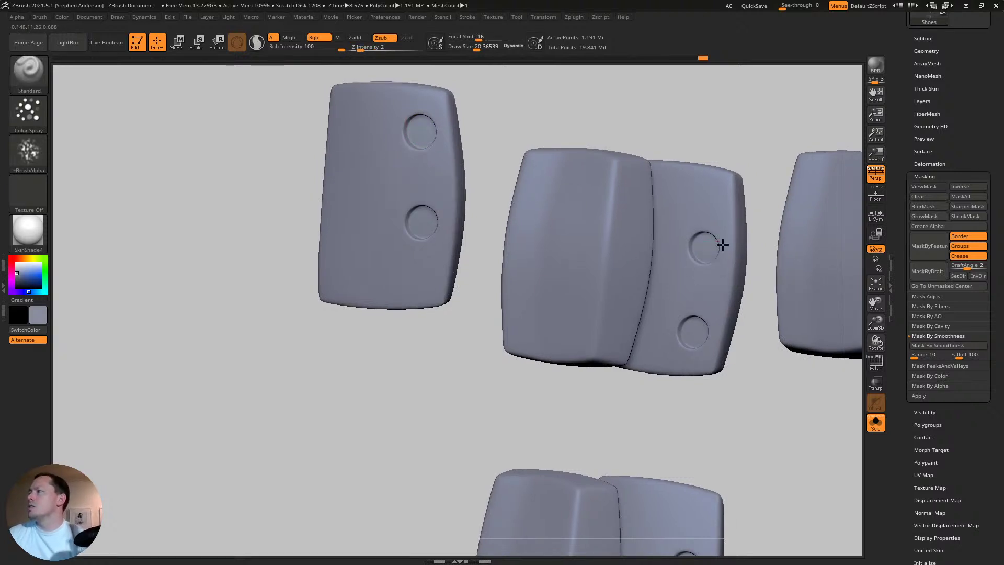
{"action": "right_click_drag", "start_coordinate": [702, 346], "coordinate": [673, 242], "text": "alt"}
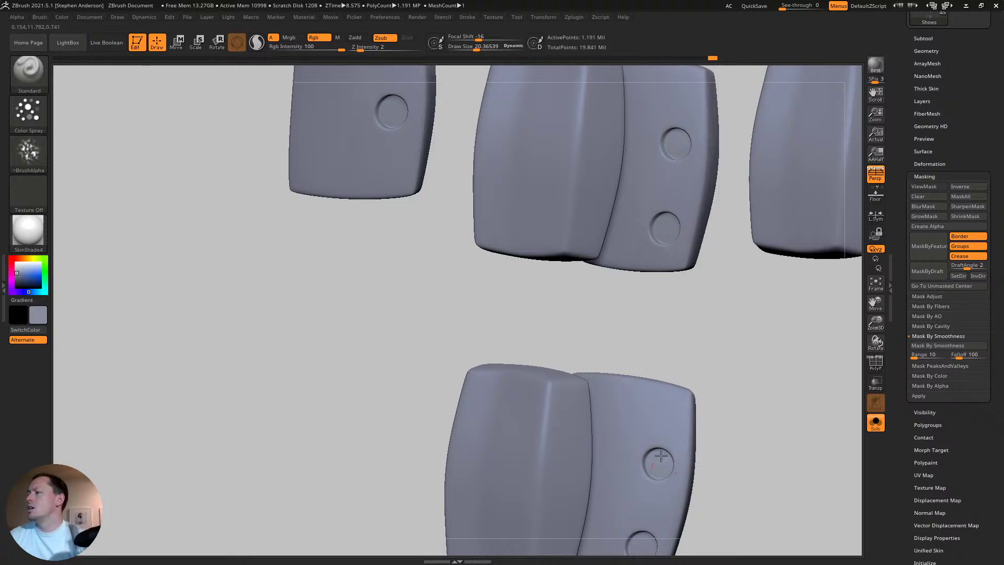
{"action": "right_click_drag", "start_coordinate": [661, 456], "coordinate": [652, 458]}
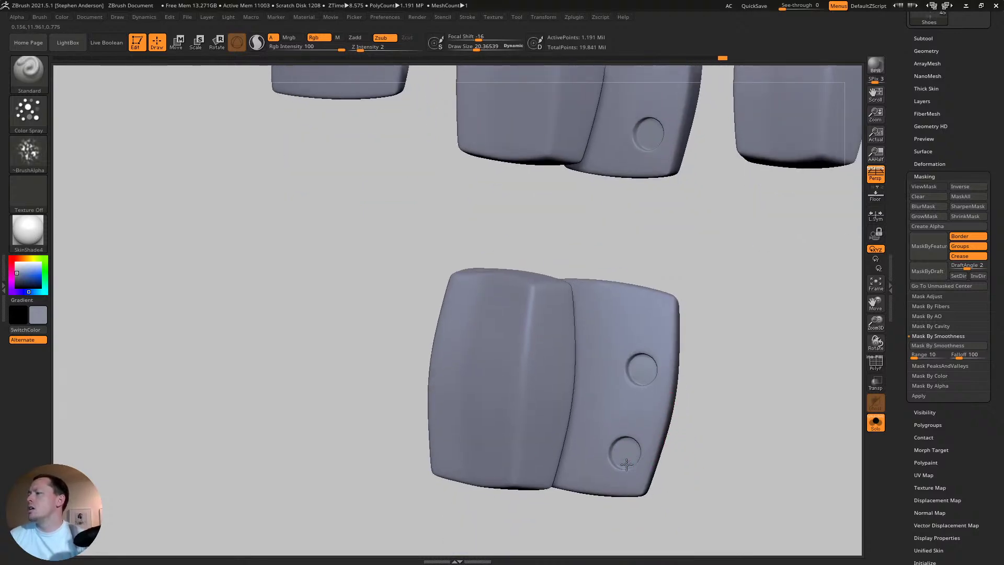
- Sample a dark brown with the full boots shown and isolate the side plates again
{"action": "key", "text": "ctrl+shift"}
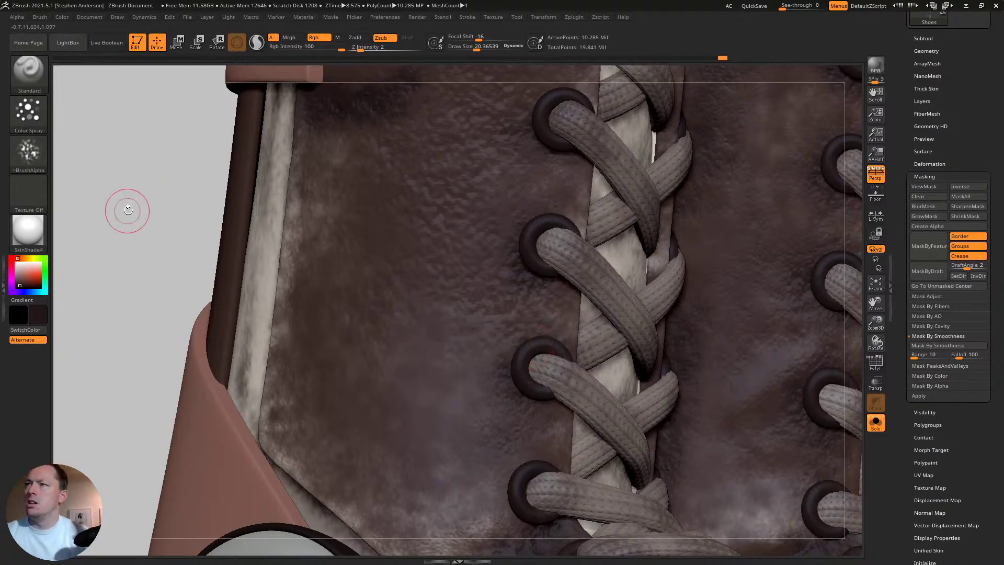
{"action": "left_click_drag", "start_coordinate": [119, 177], "coordinate": [163, 252], "text": "ctrl+shift"}
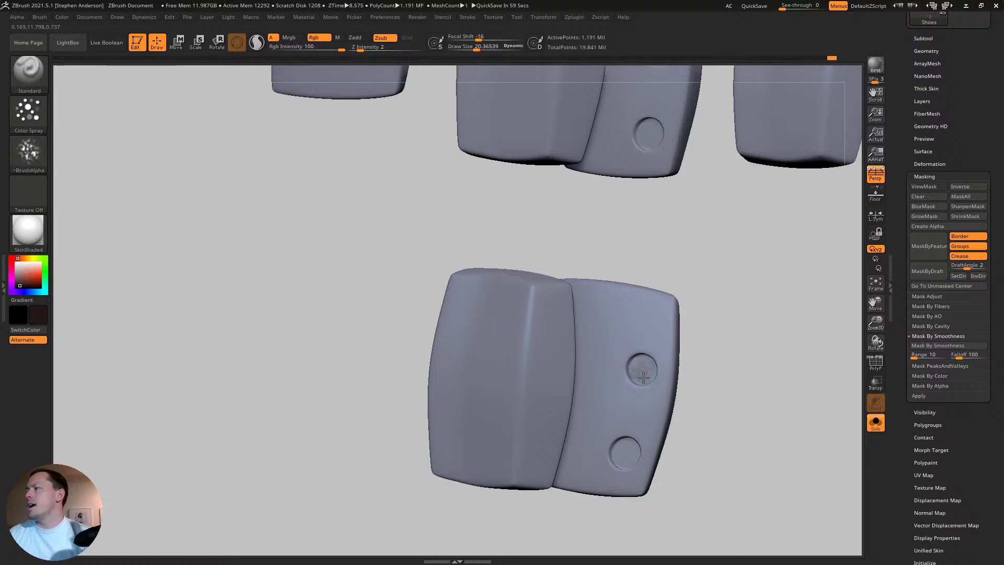
- Undo a trial dark-brown spray on the lowest plate's upper hole disc and set the Z Intensity to 7
{"action": "left_click", "coordinate": [643, 377]}
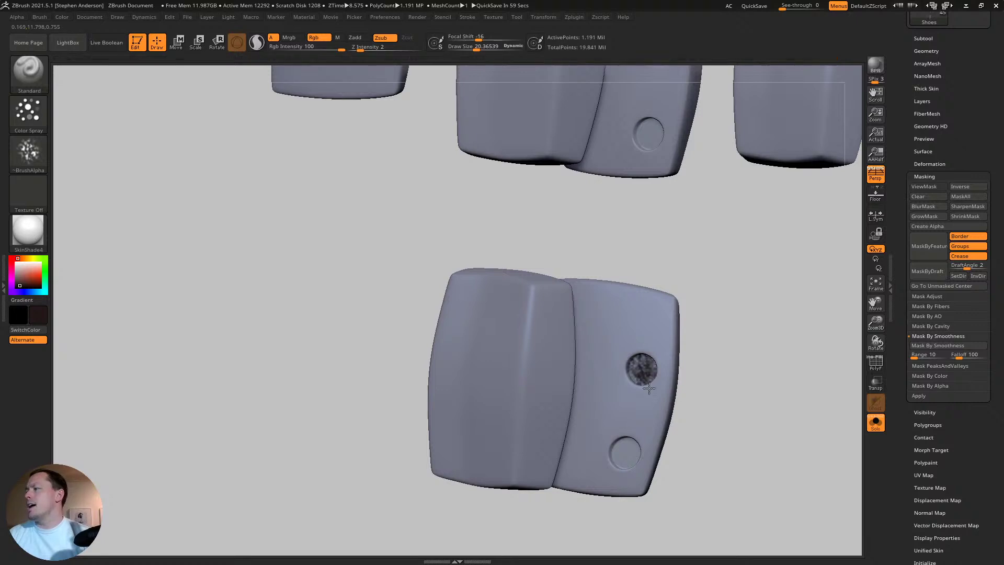
{"action": "key", "text": "ctrl+z"}
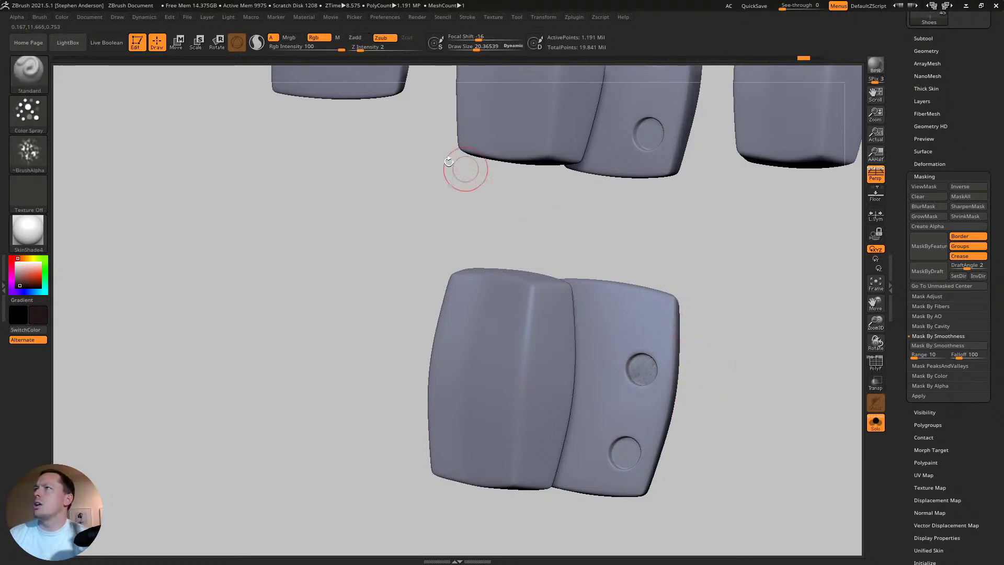
{"action": "left_click", "coordinate": [365, 51]}
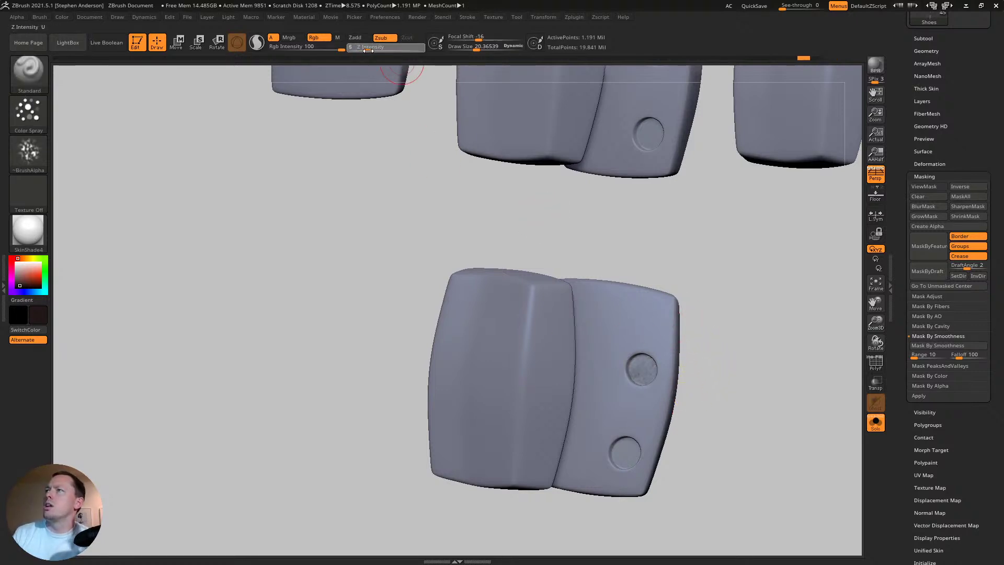
{"action": "left_click_drag", "start_coordinate": [369, 50], "coordinate": [369, 50]}
- Try spraying dark brown on both hole discs of the lowest side plate and undo the strokes
{"action": "left_click", "coordinate": [641, 370]}
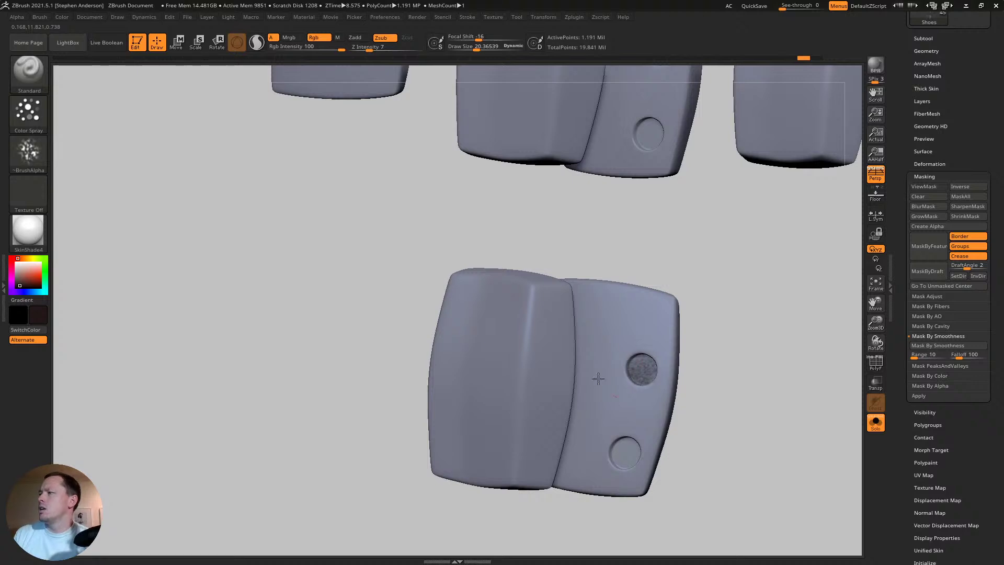
{"action": "left_click", "coordinate": [625, 453]}
{"action": "key", "text": "ctrl"}
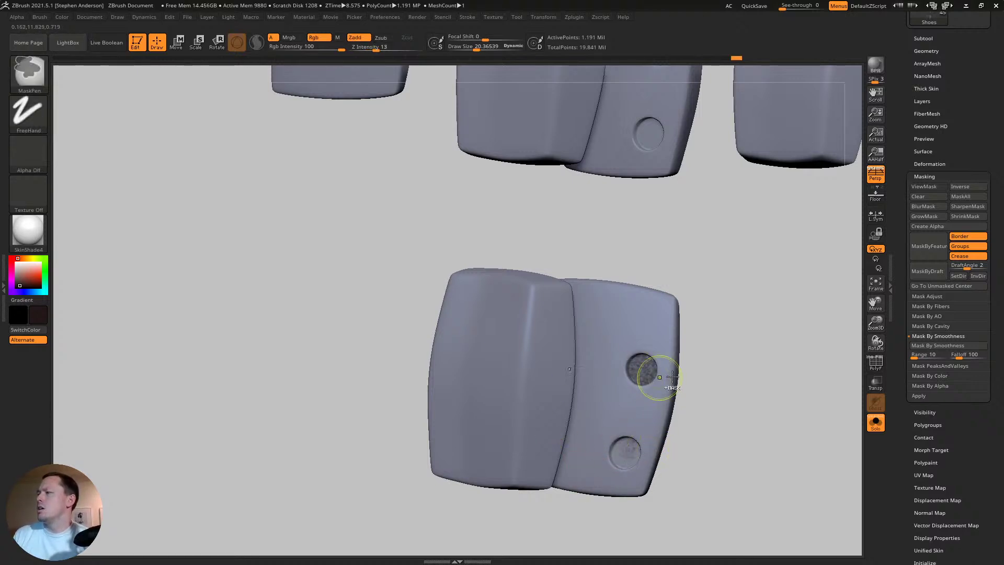
{"action": "key", "text": "ctrl+z"}
{"action": "key", "text": "ctrl+z"}
- Reduce the brush size and spray mottled dark brown over the lowest side plate's hole discs
{"action": "right_click_drag", "start_coordinate": [664, 373], "coordinate": [655, 381], "text": "ctrl"}
{"action": "key", "text": "s"}
{"action": "mouse_move", "coordinate": [654, 359]}
{"action": "left_mouse_down"}
{"action": "mouse_move", "coordinate": [614, 379]}
{"action": "mouse_move", "coordinate": [696, 384]}
{"action": "mouse_move", "coordinate": [670, 445]}
{"action": "mouse_move", "coordinate": [611, 440]}
{"action": "mouse_move", "coordinate": [675, 455]}
{"action": "mouse_move", "coordinate": [617, 418]}
{"action": "mouse_move", "coordinate": [646, 354]}
{"action": "mouse_move", "coordinate": [663, 354]}
{"action": "left_mouse_up"}
{"action": "right_click_drag", "start_coordinate": [666, 445], "coordinate": [594, 121], "text": "alt"}
{"action": "mouse_move", "coordinate": [502, 331]}
{"action": "left_mouse_down"}
{"action": "mouse_move", "coordinate": [505, 299]}
{"action": "mouse_move", "coordinate": [501, 361]}
{"action": "mouse_move", "coordinate": [489, 317]}
{"action": "mouse_move", "coordinate": [504, 318]}
{"action": "mouse_move", "coordinate": [512, 374]}
{"action": "left_mouse_up"}
- Set the draw size to about 3.86 and spray dark brown around the edge of the lowest plate's lower hole disc
{"action": "key", "text": "s"}
{"action": "left_click_drag", "start_coordinate": [572, 347], "coordinate": [561, 362]}
{"action": "right_click_drag", "start_coordinate": [555, 307], "coordinate": [621, 308]}
{"action": "mouse_move", "coordinate": [547, 297]}
{"action": "left_mouse_down"}
{"action": "mouse_move", "coordinate": [589, 340]}
{"action": "mouse_move", "coordinate": [520, 383]}
{"action": "mouse_move", "coordinate": [565, 384]}
{"action": "left_mouse_up"}
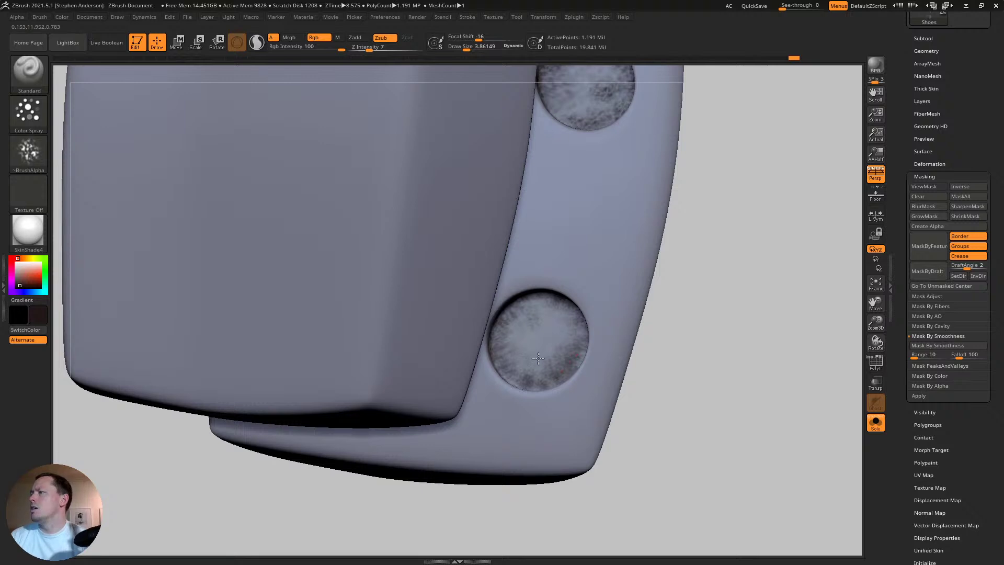
{"action": "mouse_move", "coordinate": [543, 299]}
{"action": "right_mouse_down"}
{"action": "mouse_move", "coordinate": [570, 304]}
{"action": "mouse_move", "coordinate": [539, 306]}
{"action": "right_mouse_up"}
{"action": "left_click_drag", "start_coordinate": [525, 301], "coordinate": [544, 310]}
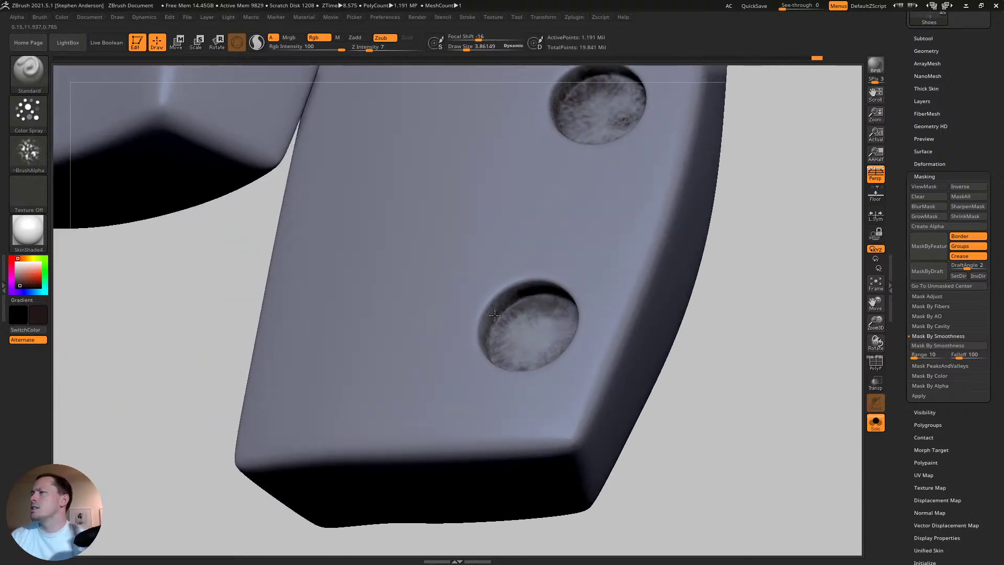
- Reduce the draw size to about 2.65 and darken the inner rim of the lowest plate's lower hole disc
{"action": "right_click_drag", "start_coordinate": [492, 343], "coordinate": [488, 357]}
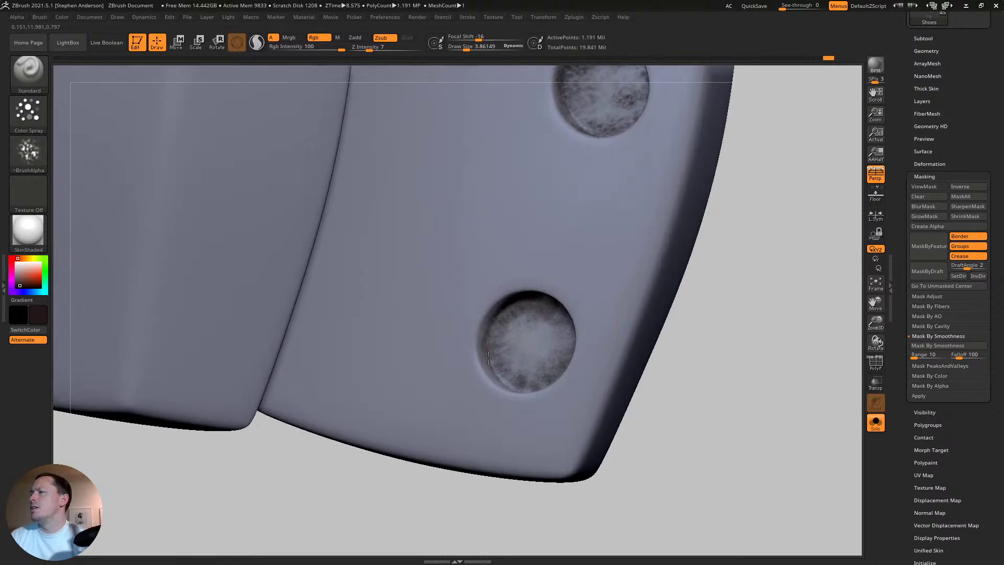
{"action": "key", "text": "bracketleft"}
{"action": "right_click_drag", "start_coordinate": [511, 384], "coordinate": [530, 387]}
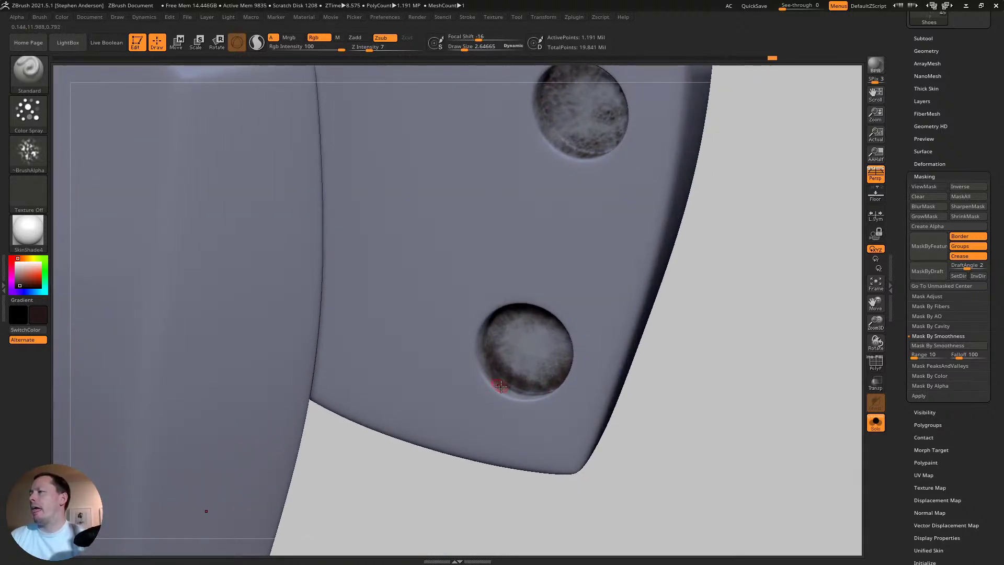
{"action": "right_click_drag", "start_coordinate": [501, 386], "coordinate": [513, 429]}
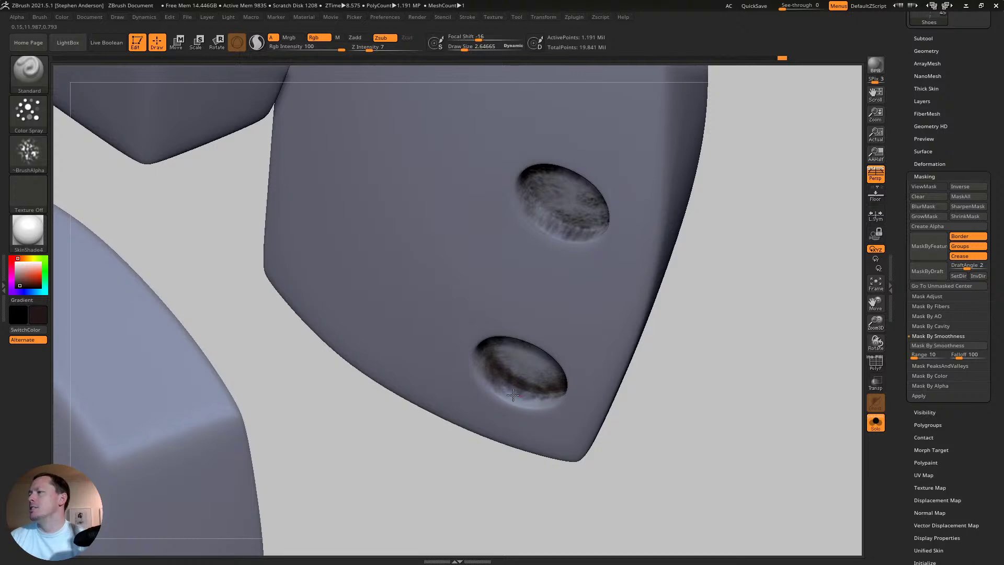
{"action": "right_click_drag", "start_coordinate": [540, 393], "coordinate": [564, 398]}
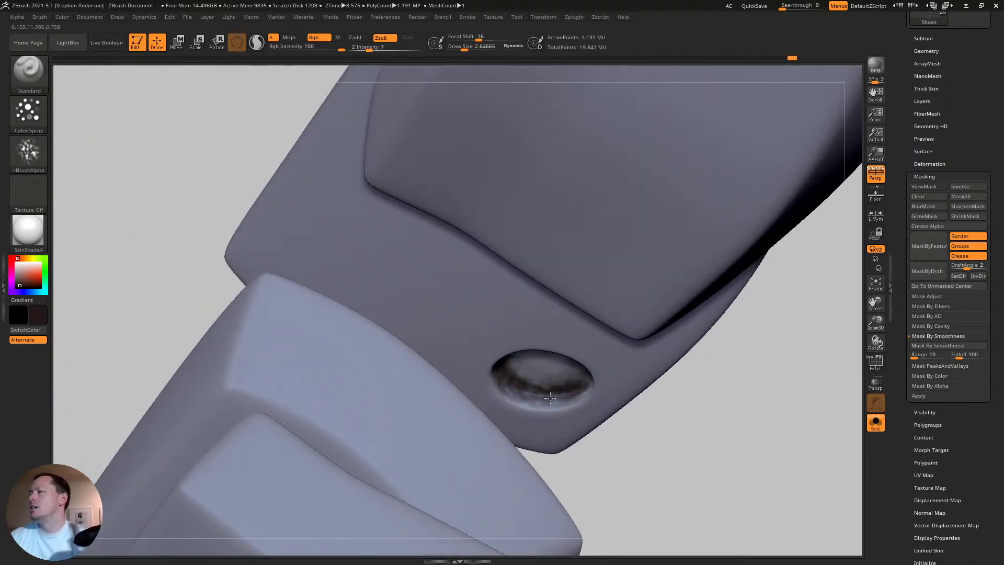
- Spray dark brown grime over the floor of the lower unpainted round recess on the next armour plate, using the Color Spray stroke
{"action": "right_click_drag", "start_coordinate": [585, 386], "coordinate": [624, 330]}
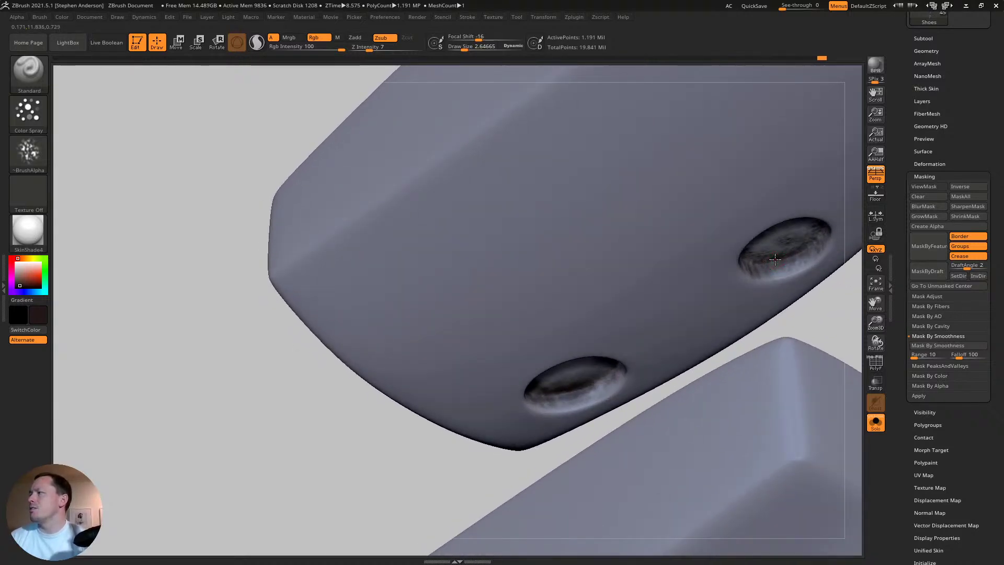
{"action": "right_click_drag", "start_coordinate": [775, 259], "coordinate": [751, 270]}
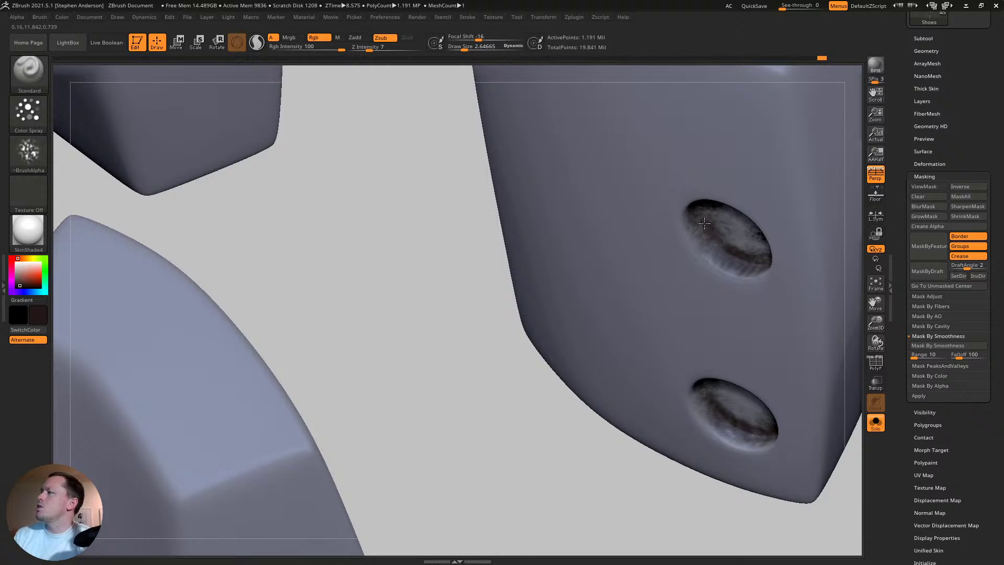
{"action": "right_click_drag", "start_coordinate": [695, 214], "coordinate": [798, 205]}
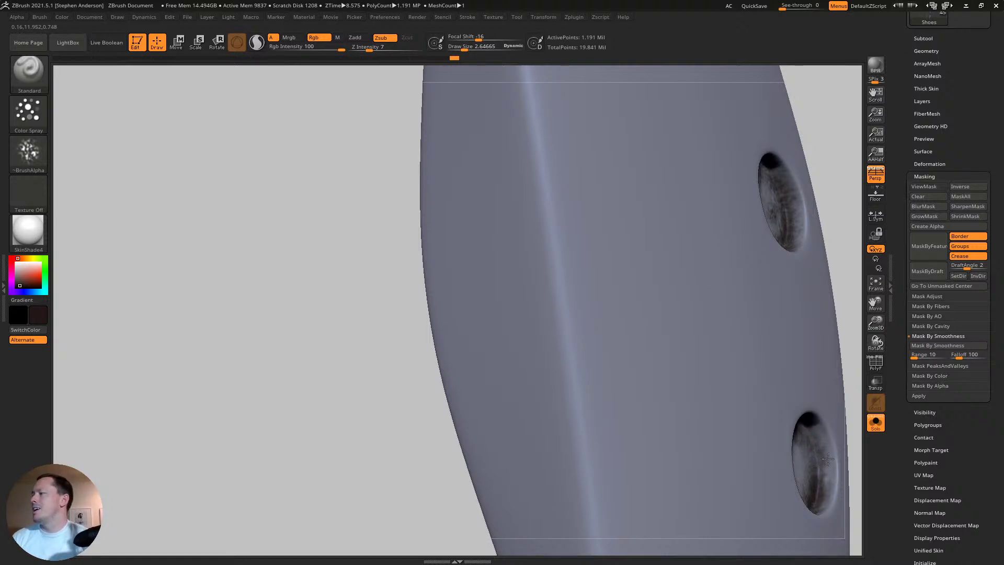
{"action": "right_click_drag", "start_coordinate": [828, 475], "coordinate": [655, 307], "text": "ctrl"}
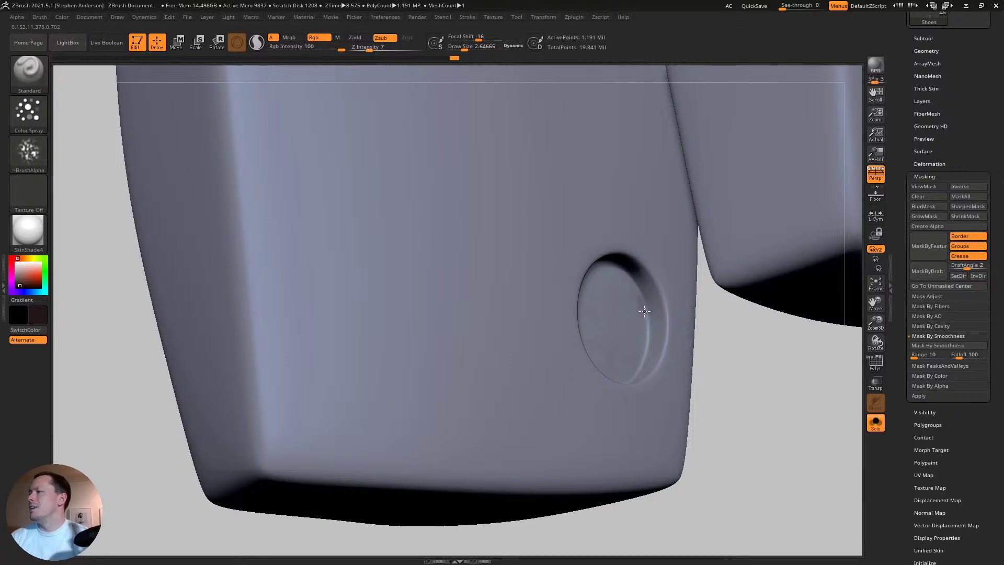
{"action": "mouse_move", "coordinate": [642, 354]}
{"action": "left_mouse_down"}
{"action": "mouse_move", "coordinate": [648, 334]}
{"action": "mouse_move", "coordinate": [625, 345]}
{"action": "mouse_move", "coordinate": [605, 331]}
{"action": "left_mouse_up"}
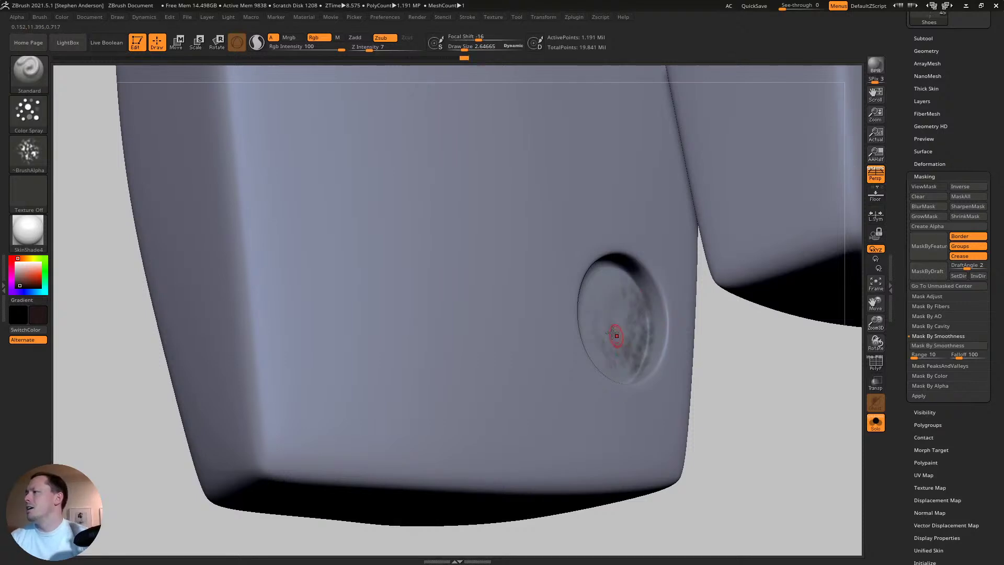
{"action": "right_click_drag", "start_coordinate": [605, 331], "coordinate": [568, 338]}
{"action": "mouse_move", "coordinate": [557, 298]}
{"action": "left_mouse_down"}
{"action": "mouse_move", "coordinate": [617, 271]}
{"action": "mouse_move", "coordinate": [554, 286]}
{"action": "mouse_move", "coordinate": [636, 267]}
{"action": "mouse_move", "coordinate": [540, 323]}
{"action": "mouse_move", "coordinate": [531, 342]}
{"action": "left_mouse_up"}
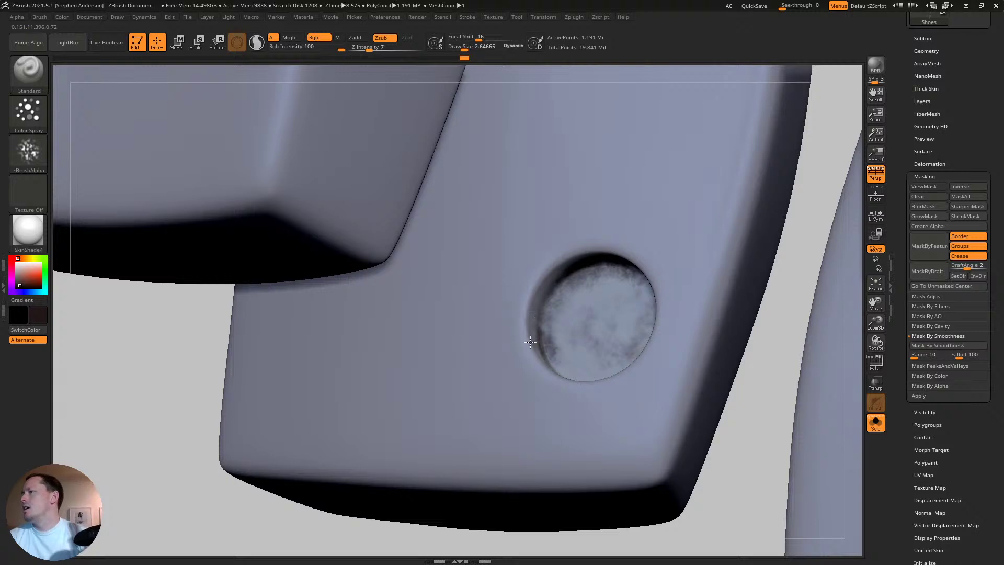
- Darken the side walls and lower inner edge of the same lower recess with more sprayed dark brown
{"action": "right_click_drag", "start_coordinate": [532, 313], "coordinate": [539, 296]}
{"action": "mouse_move", "coordinate": [539, 295]}
{"action": "left_mouse_down"}
{"action": "mouse_move", "coordinate": [541, 377]}
{"action": "mouse_move", "coordinate": [547, 334]}
{"action": "mouse_move", "coordinate": [581, 379]}
{"action": "mouse_move", "coordinate": [562, 321]}
{"action": "left_mouse_up"}
{"action": "right_click_drag", "start_coordinate": [570, 349], "coordinate": [540, 360]}
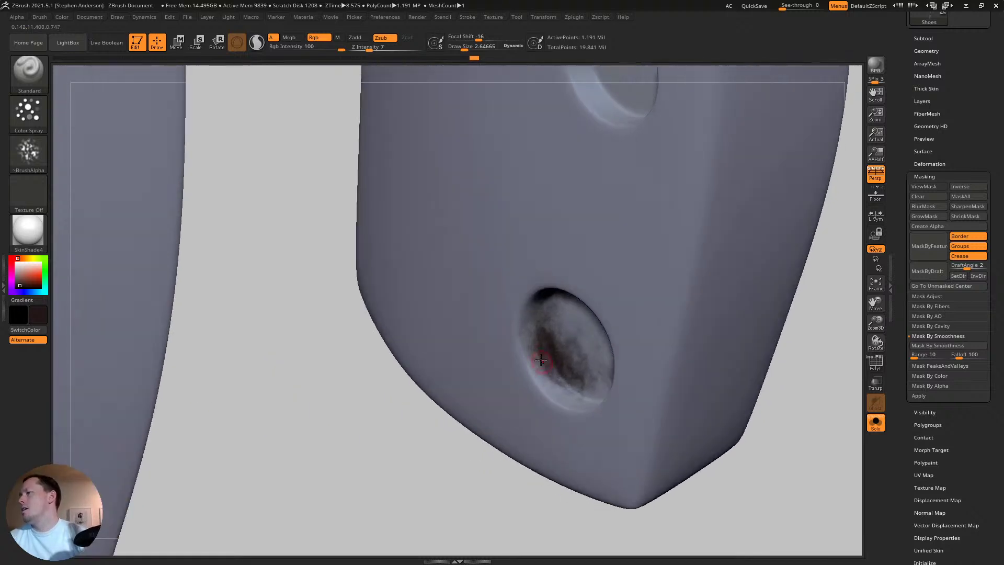
{"action": "left_click_drag", "start_coordinate": [587, 401], "coordinate": [550, 321]}
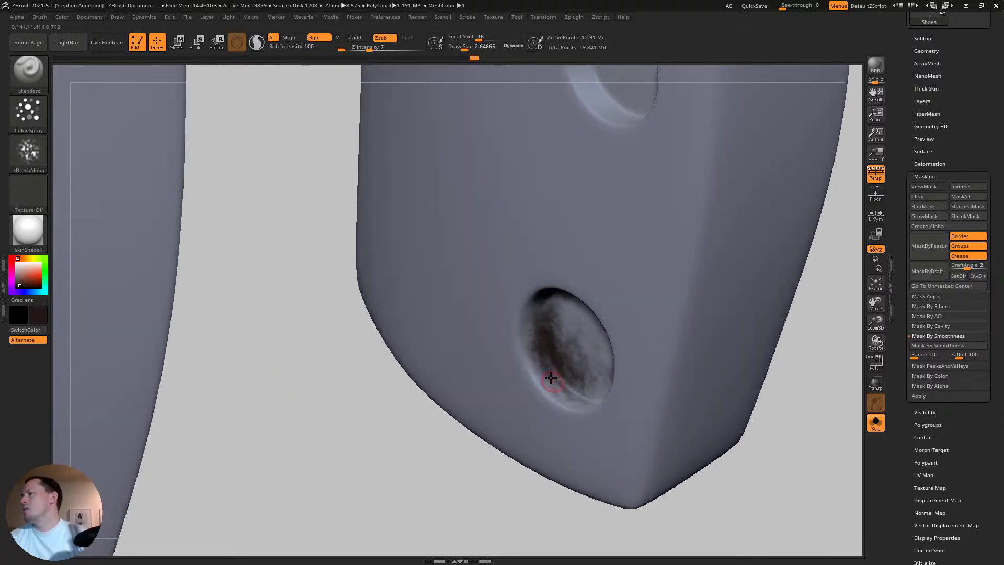
{"action": "right_click_drag", "start_coordinate": [552, 379], "coordinate": [548, 380]}
{"action": "mouse_move", "coordinate": [548, 380]}
{"action": "left_mouse_down"}
{"action": "mouse_move", "coordinate": [622, 418]}
{"action": "mouse_move", "coordinate": [640, 407]}
{"action": "mouse_move", "coordinate": [599, 412]}
{"action": "mouse_move", "coordinate": [556, 382]}
{"action": "mouse_move", "coordinate": [604, 415]}
{"action": "left_mouse_up"}
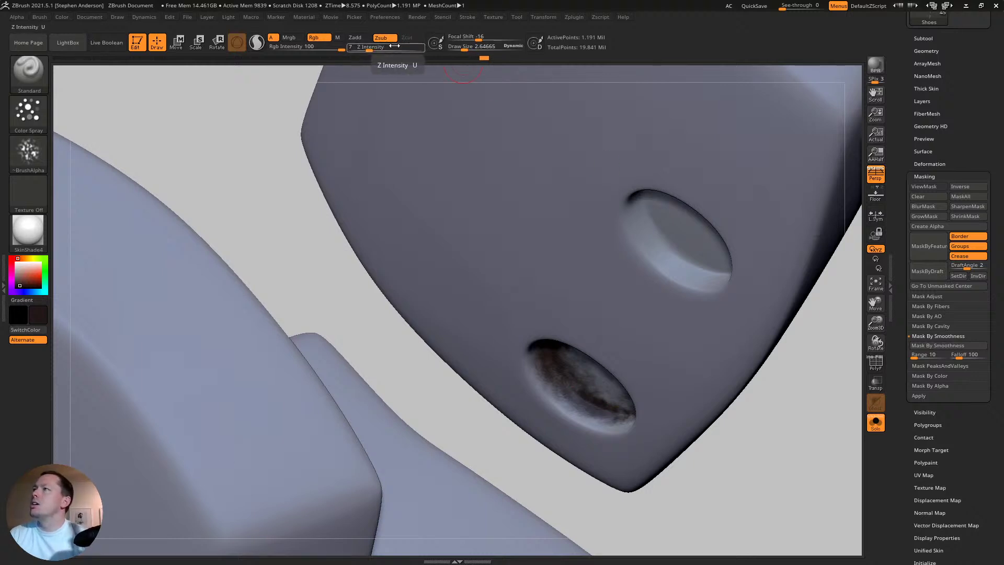
- Switch the Standard brush to Zadd and spray additional dark grime along the inner edges of the lower recess
{"action": "left_click", "coordinate": [355, 37]}
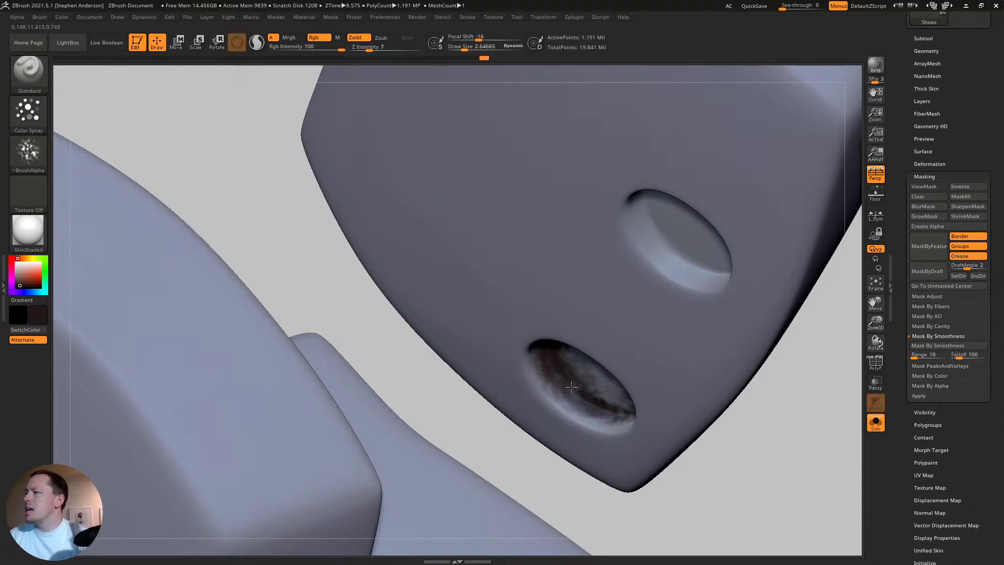
{"action": "mouse_move", "coordinate": [593, 399]}
{"action": "left_mouse_down"}
{"action": "mouse_move", "coordinate": [620, 413]}
{"action": "mouse_move", "coordinate": [603, 387]}
{"action": "left_mouse_up"}
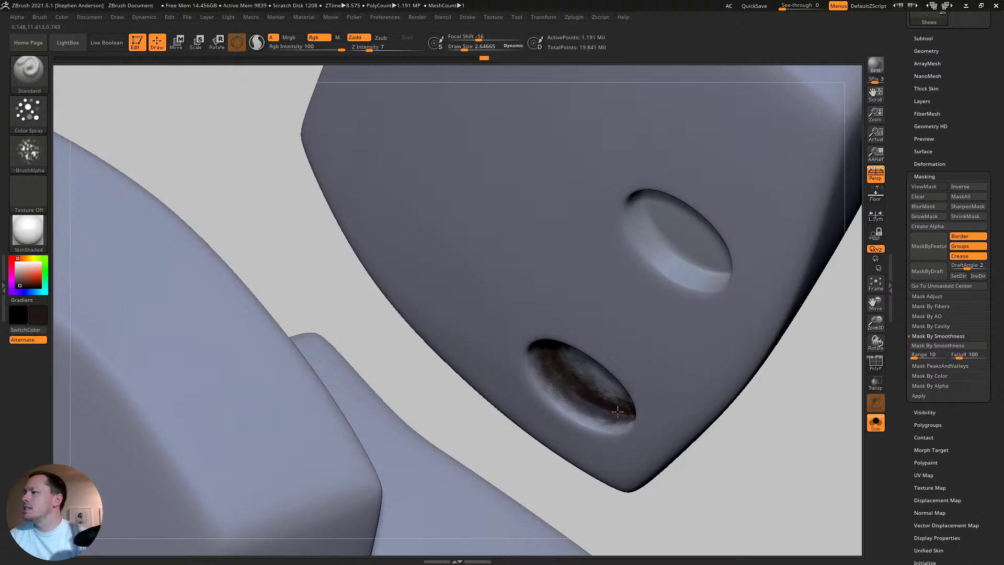
{"action": "right_click_drag", "start_coordinate": [611, 412], "coordinate": [546, 380]}
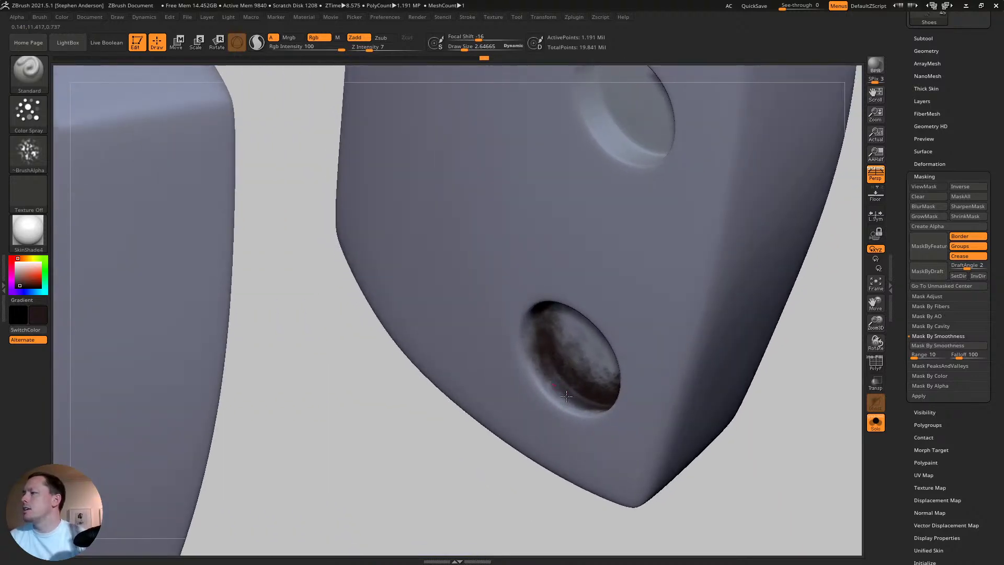
{"action": "left_click_drag", "start_coordinate": [566, 396], "coordinate": [547, 378]}
{"action": "mouse_move", "coordinate": [577, 405]}
{"action": "right_mouse_down"}
{"action": "mouse_move", "coordinate": [610, 363]}
{"action": "mouse_move", "coordinate": [599, 392]}
{"action": "right_mouse_up"}
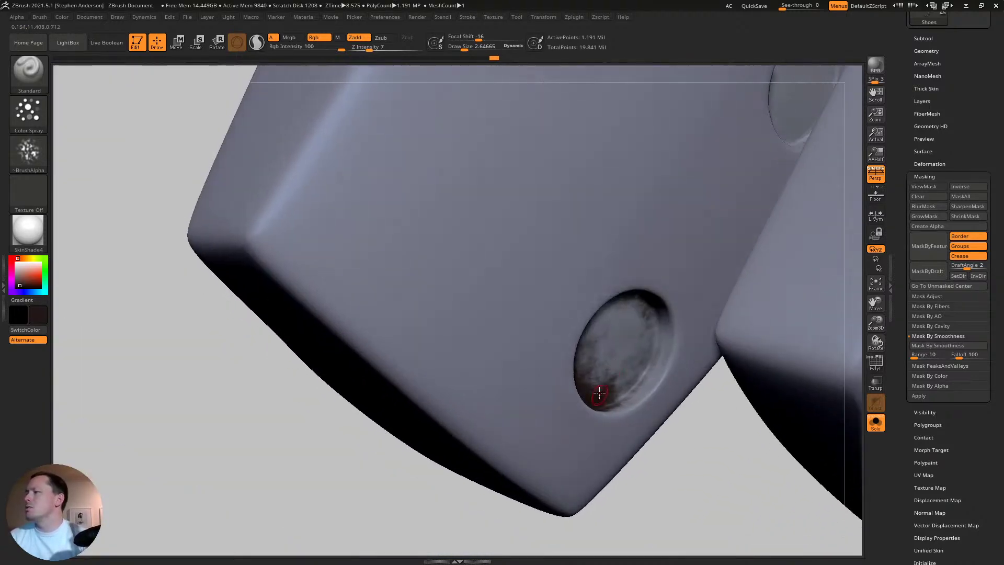
{"action": "mouse_move", "coordinate": [599, 393]}
{"action": "left_mouse_down"}
{"action": "mouse_move", "coordinate": [649, 374]}
{"action": "mouse_move", "coordinate": [664, 348]}
{"action": "left_mouse_up"}
{"action": "left_click_drag", "start_coordinate": [640, 383], "coordinate": [619, 395]}
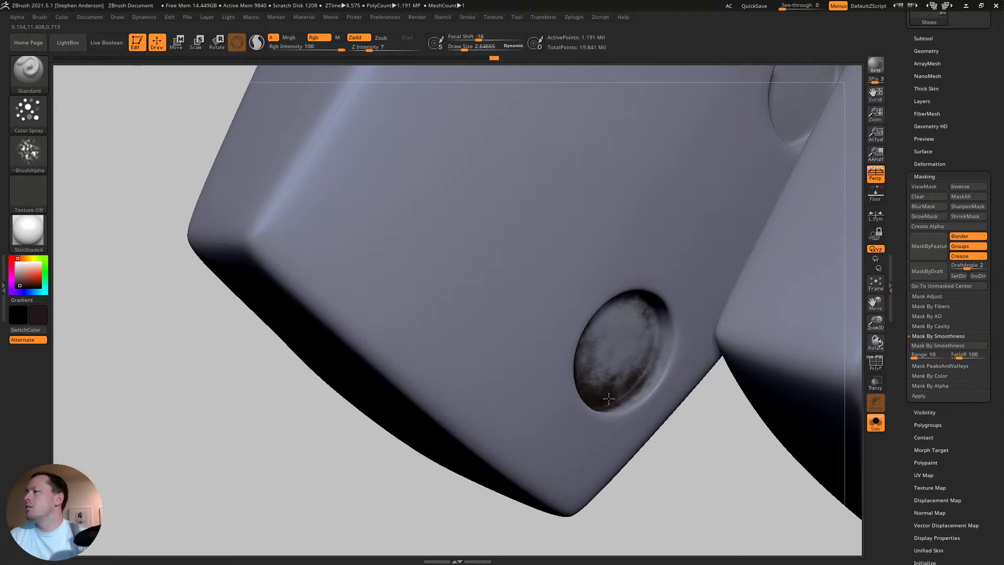
- Spray dark brown grime around the floor and inner walls of the upper round recess on the same plate
{"action": "mouse_move", "coordinate": [720, 123]}
{"action": "right_mouse_down", "text": "alt"}
{"action": "mouse_move", "coordinate": [612, 304]}
{"action": "mouse_move", "coordinate": [685, 304]}
{"action": "mouse_move", "coordinate": [693, 327]}
{"action": "right_mouse_up", "text": "alt"}
{"action": "mouse_move", "coordinate": [675, 273]}
{"action": "left_mouse_down"}
{"action": "mouse_move", "coordinate": [704, 270]}
{"action": "mouse_move", "coordinate": [716, 228]}
{"action": "mouse_move", "coordinate": [685, 277]}
{"action": "mouse_move", "coordinate": [641, 295]}
{"action": "mouse_move", "coordinate": [703, 251]}
{"action": "mouse_move", "coordinate": [677, 290]}
{"action": "mouse_move", "coordinate": [700, 245]}
{"action": "left_mouse_up"}
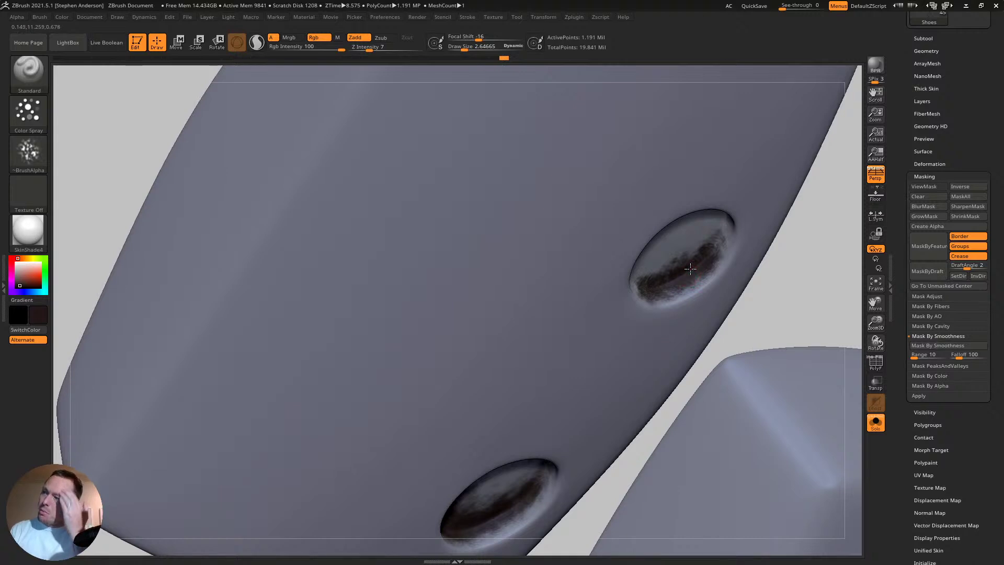
{"action": "mouse_move", "coordinate": [635, 352]}
{"action": "right_mouse_down"}
{"action": "mouse_move", "coordinate": [661, 264]}
{"action": "mouse_move", "coordinate": [597, 265]}
{"action": "right_mouse_up"}
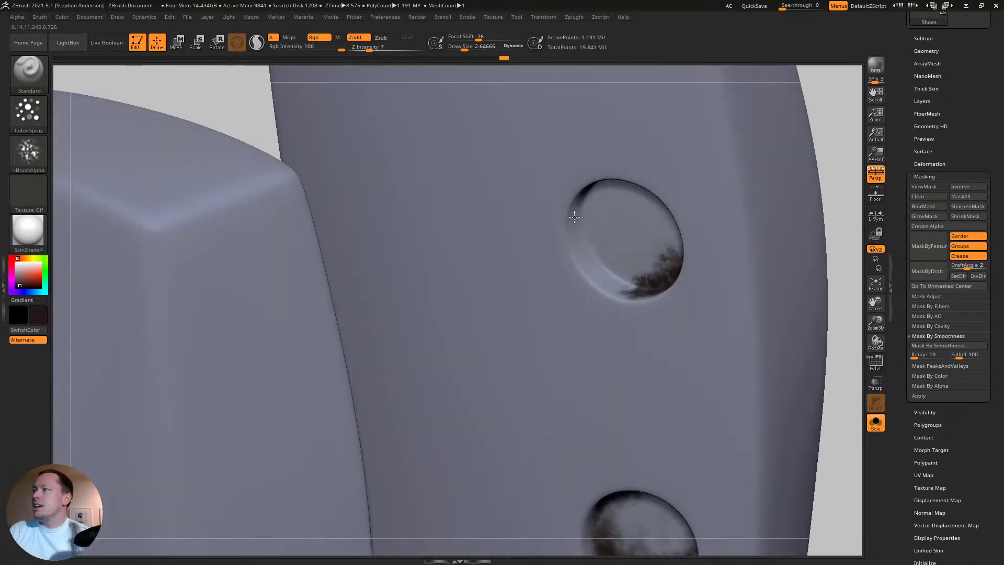
{"action": "mouse_move", "coordinate": [582, 237]}
{"action": "left_mouse_down"}
{"action": "mouse_move", "coordinate": [607, 272]}
{"action": "mouse_move", "coordinate": [628, 280]}
{"action": "mouse_move", "coordinate": [648, 268]}
{"action": "mouse_move", "coordinate": [592, 238]}
{"action": "mouse_move", "coordinate": [574, 242]}
{"action": "mouse_move", "coordinate": [596, 285]}
{"action": "mouse_move", "coordinate": [623, 298]}
{"action": "mouse_move", "coordinate": [630, 277]}
{"action": "mouse_move", "coordinate": [597, 263]}
{"action": "mouse_move", "coordinate": [583, 215]}
{"action": "mouse_move", "coordinate": [565, 225]}
{"action": "mouse_move", "coordinate": [591, 196]}
{"action": "left_mouse_up"}
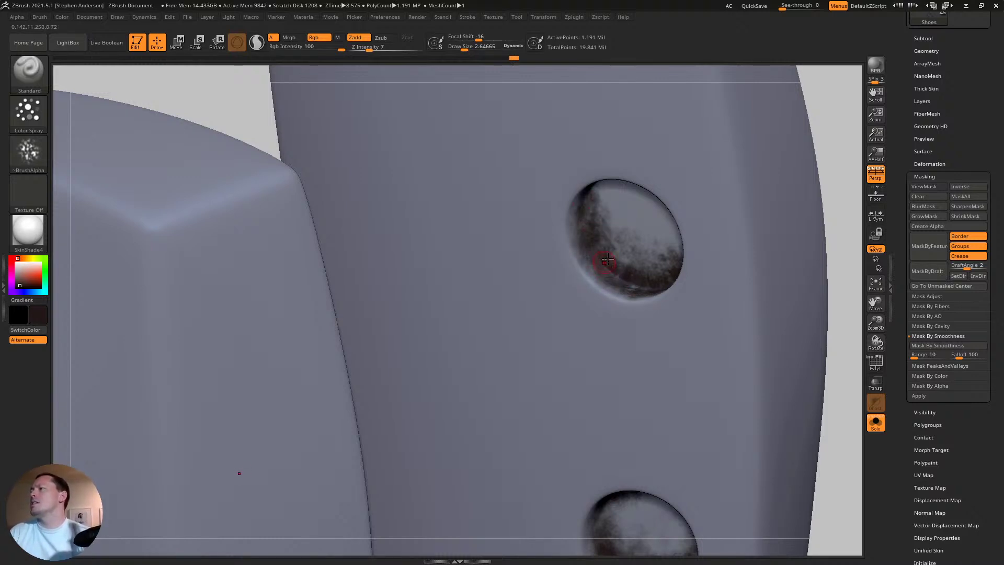
{"action": "mouse_move", "coordinate": [591, 196]}
{"action": "right_mouse_down"}
{"action": "mouse_move", "coordinate": [644, 271]}
{"action": "mouse_move", "coordinate": [628, 251]}
{"action": "mouse_move", "coordinate": [648, 264]}
{"action": "right_mouse_up"}
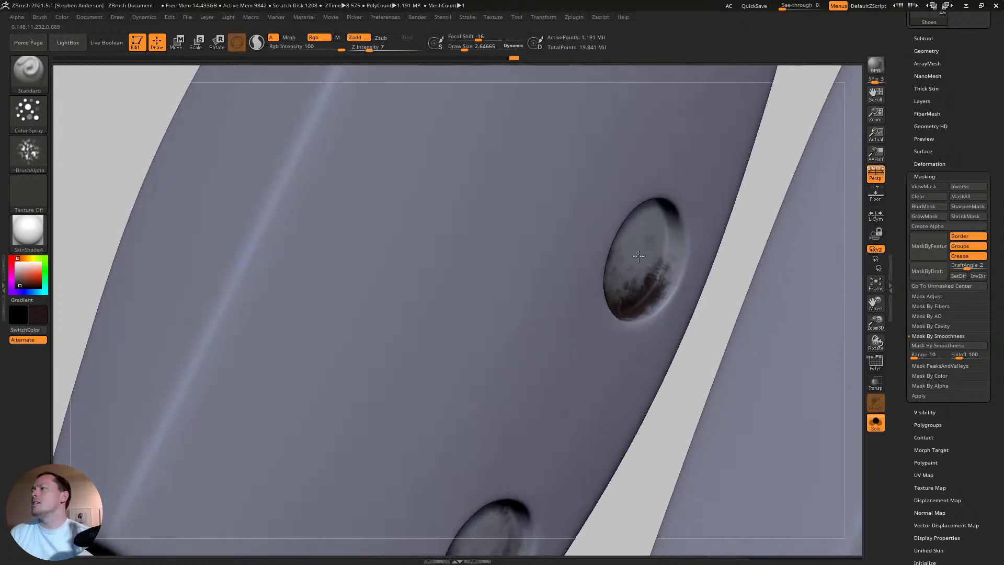
{"action": "mouse_move", "coordinate": [648, 264]}
{"action": "left_mouse_down"}
{"action": "mouse_move", "coordinate": [660, 232]}
{"action": "mouse_move", "coordinate": [669, 272]}
{"action": "mouse_move", "coordinate": [676, 262]}
{"action": "mouse_move", "coordinate": [656, 213]}
{"action": "left_mouse_up"}
{"action": "mouse_move", "coordinate": [656, 213]}
{"action": "right_mouse_down"}
{"action": "mouse_move", "coordinate": [625, 140]}
{"action": "mouse_move", "coordinate": [628, 180]}
{"action": "right_mouse_up"}
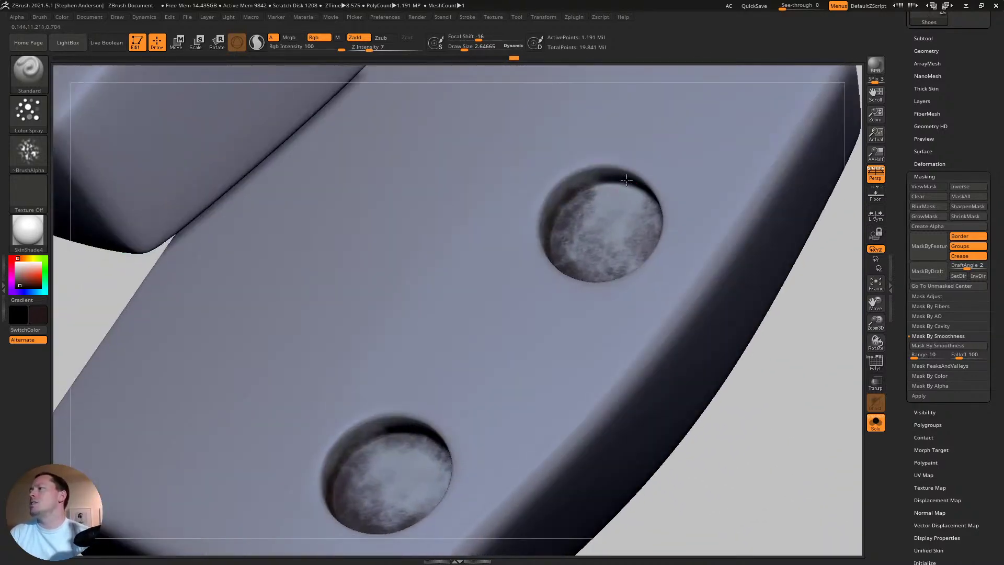
{"action": "mouse_move", "coordinate": [627, 180]}
{"action": "left_mouse_down"}
{"action": "mouse_move", "coordinate": [657, 194]}
{"action": "mouse_move", "coordinate": [578, 187]}
{"action": "mouse_move", "coordinate": [669, 202]}
{"action": "left_mouse_up"}
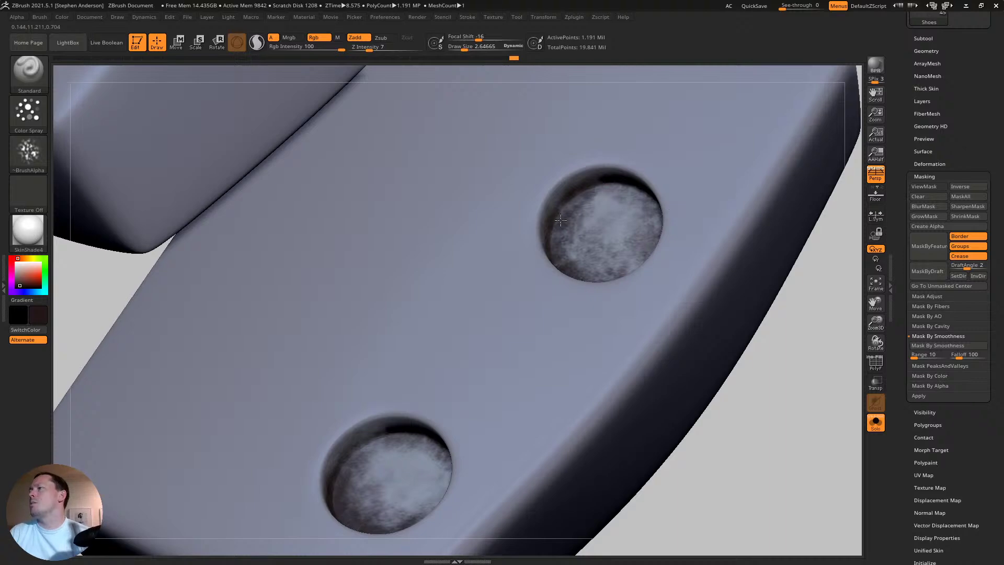
{"action": "left_click_drag", "start_coordinate": [561, 220], "coordinate": [597, 185]}
- Spray dark grime over the floor and inner walls of the upper round recess on the neighbouring unpainted plate
{"action": "right_click_drag", "start_coordinate": [591, 218], "coordinate": [536, 295], "text": "ctrl"}
{"action": "right_click_drag", "start_coordinate": [497, 352], "coordinate": [363, 381], "text": "ctrl"}
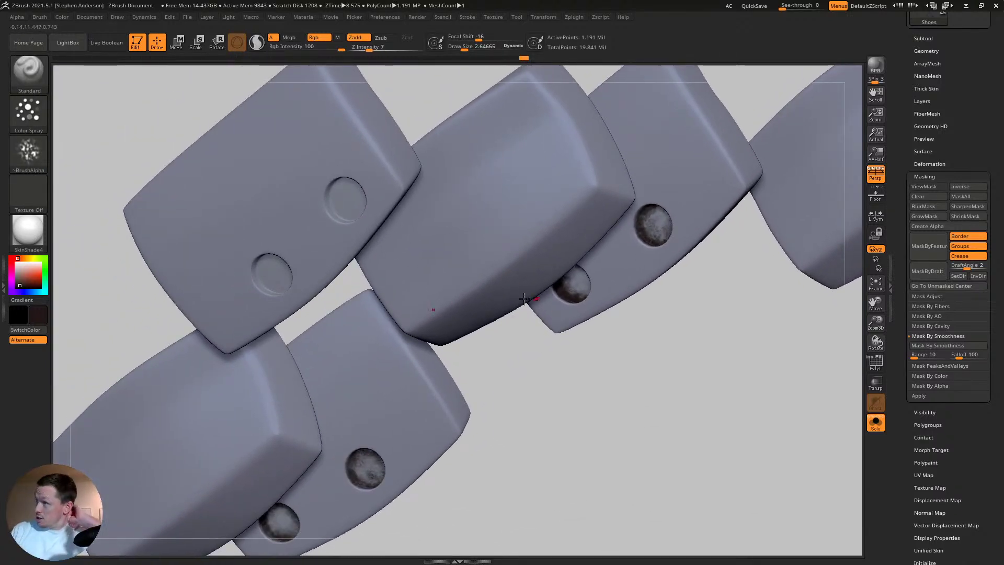
{"action": "right_click_drag", "start_coordinate": [333, 233], "coordinate": [327, 220]}
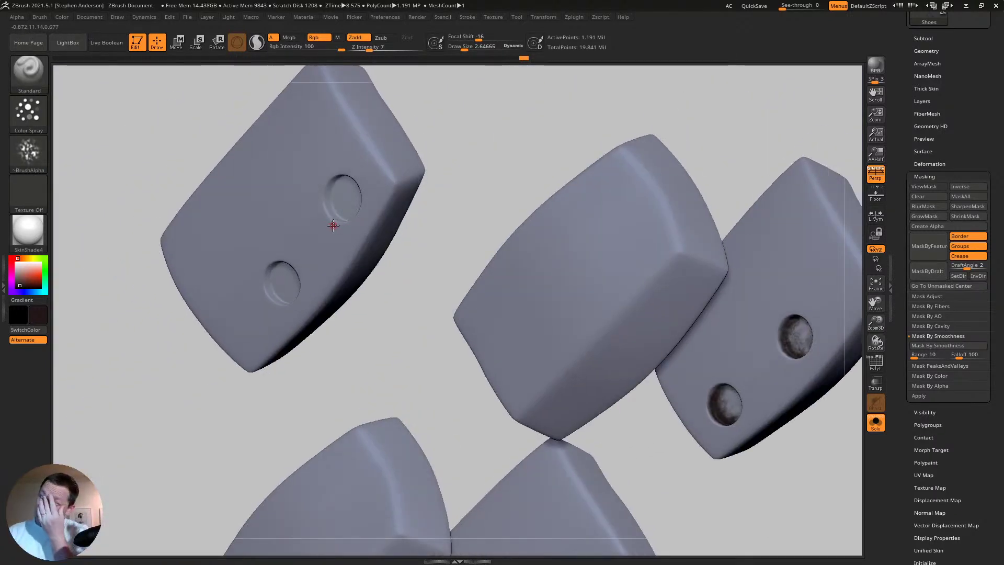
{"action": "mouse_move", "coordinate": [332, 242]}
{"action": "right_mouse_down"}
{"action": "mouse_move", "coordinate": [352, 202]}
{"action": "mouse_move", "coordinate": [381, 247]}
{"action": "right_mouse_up"}
{"action": "mouse_move", "coordinate": [311, 198]}
{"action": "left_mouse_down"}
{"action": "mouse_move", "coordinate": [340, 174]}
{"action": "mouse_move", "coordinate": [322, 174]}
{"action": "mouse_move", "coordinate": [368, 164]}
{"action": "left_mouse_up"}
{"action": "left_click_drag", "start_coordinate": [313, 199], "coordinate": [329, 165]}
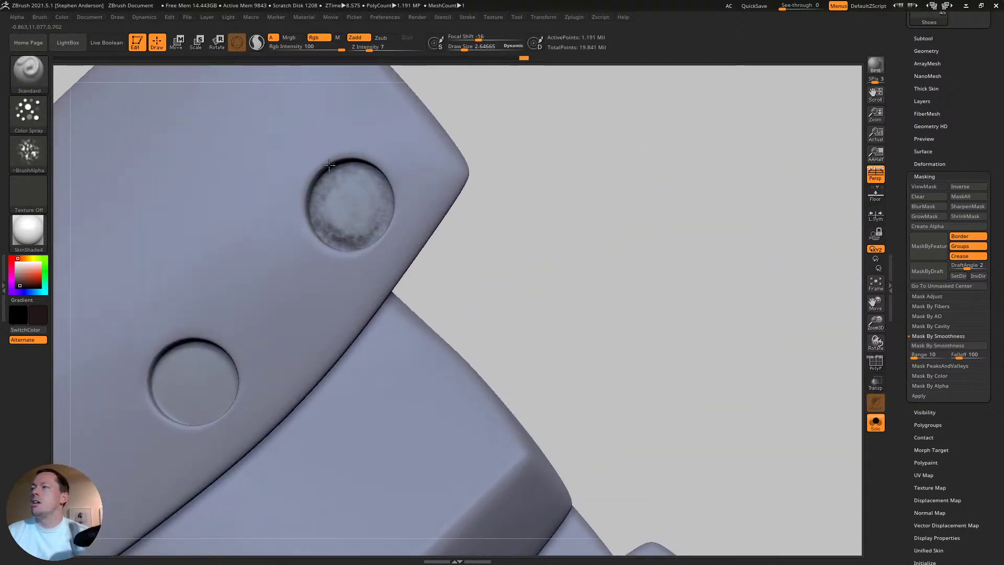
{"action": "left_click_drag", "start_coordinate": [319, 242], "coordinate": [312, 203]}
{"action": "mouse_move", "coordinate": [311, 203]}
{"action": "right_mouse_down"}
{"action": "mouse_move", "coordinate": [335, 210]}
{"action": "mouse_move", "coordinate": [319, 209]}
{"action": "right_mouse_up"}
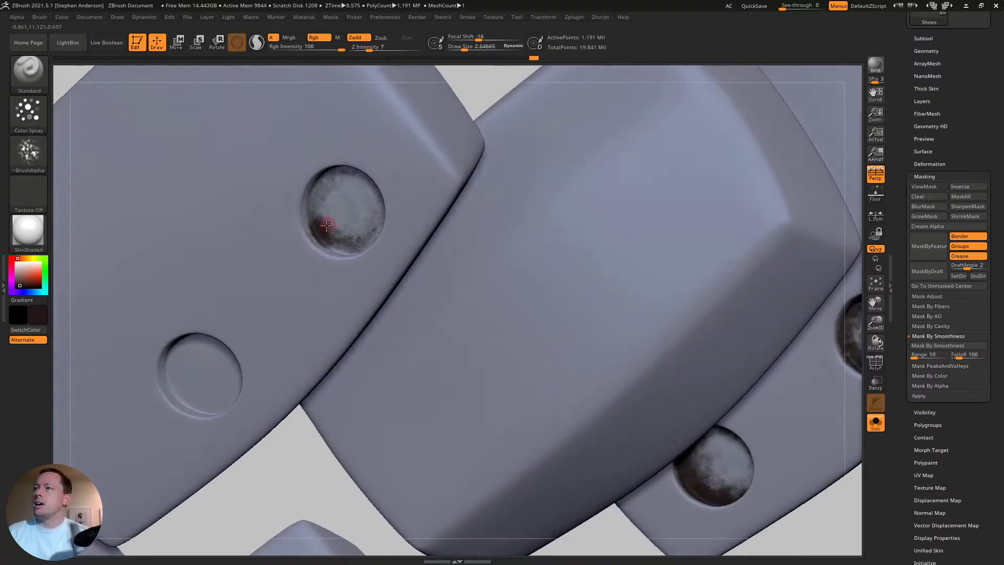
{"action": "mouse_move", "coordinate": [319, 209]}
{"action": "left_mouse_down"}
{"action": "mouse_move", "coordinate": [309, 190]}
{"action": "mouse_move", "coordinate": [300, 230]}
{"action": "left_mouse_up"}
{"action": "mouse_move", "coordinate": [310, 221]}
{"action": "right_mouse_down"}
{"action": "mouse_move", "coordinate": [324, 217]}
{"action": "mouse_move", "coordinate": [309, 220]}
{"action": "right_mouse_up"}
{"action": "mouse_move", "coordinate": [309, 219]}
{"action": "left_mouse_down"}
{"action": "mouse_move", "coordinate": [311, 172]}
{"action": "mouse_move", "coordinate": [314, 232]}
{"action": "mouse_move", "coordinate": [345, 256]}
{"action": "left_mouse_up"}
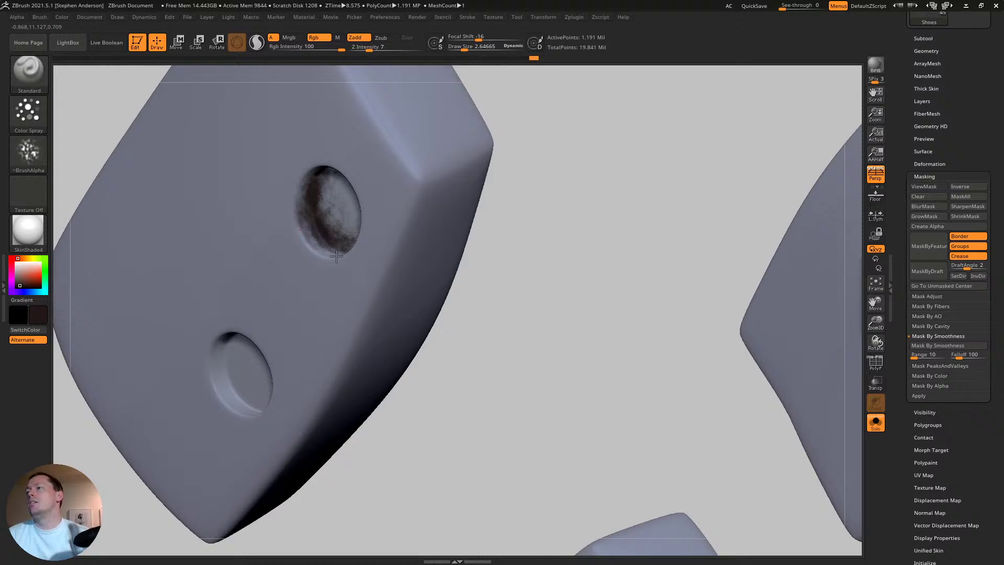
- Spray dark grime over the floor and around the inner rim of the lower round recess on this plate
{"action": "mouse_move", "coordinate": [276, 343]}
{"action": "left_mouse_down"}
{"action": "mouse_move", "coordinate": [225, 387]}
{"action": "mouse_move", "coordinate": [236, 351]}
{"action": "mouse_move", "coordinate": [267, 398]}
{"action": "mouse_move", "coordinate": [254, 408]}
{"action": "mouse_move", "coordinate": [225, 404]}
{"action": "mouse_move", "coordinate": [214, 366]}
{"action": "mouse_move", "coordinate": [229, 342]}
{"action": "mouse_move", "coordinate": [249, 368]}
{"action": "mouse_move", "coordinate": [245, 396]}
{"action": "left_mouse_up"}
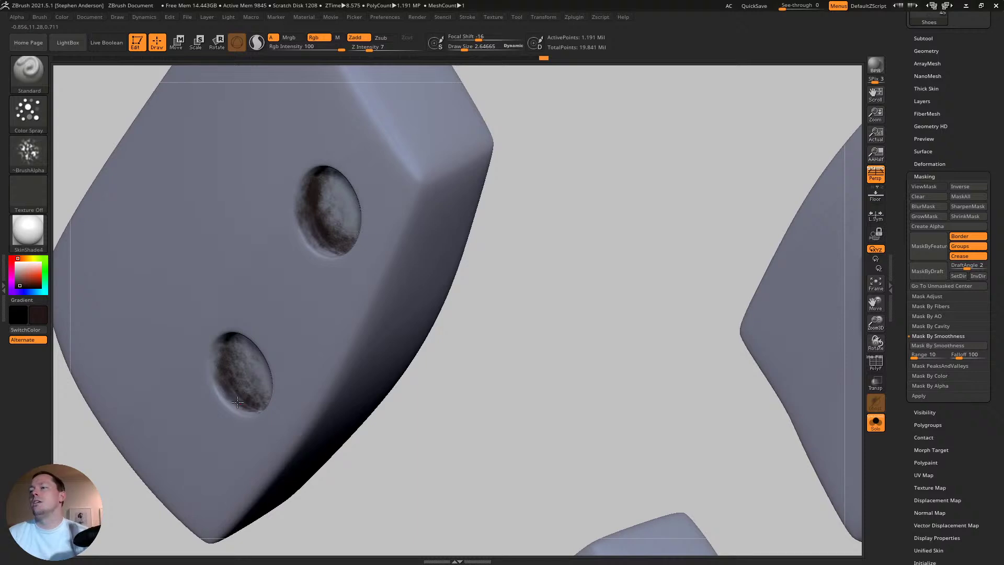
{"action": "right_click_drag", "start_coordinate": [250, 400], "coordinate": [320, 385]}
{"action": "left_click_drag", "start_coordinate": [272, 409], "coordinate": [294, 411]}
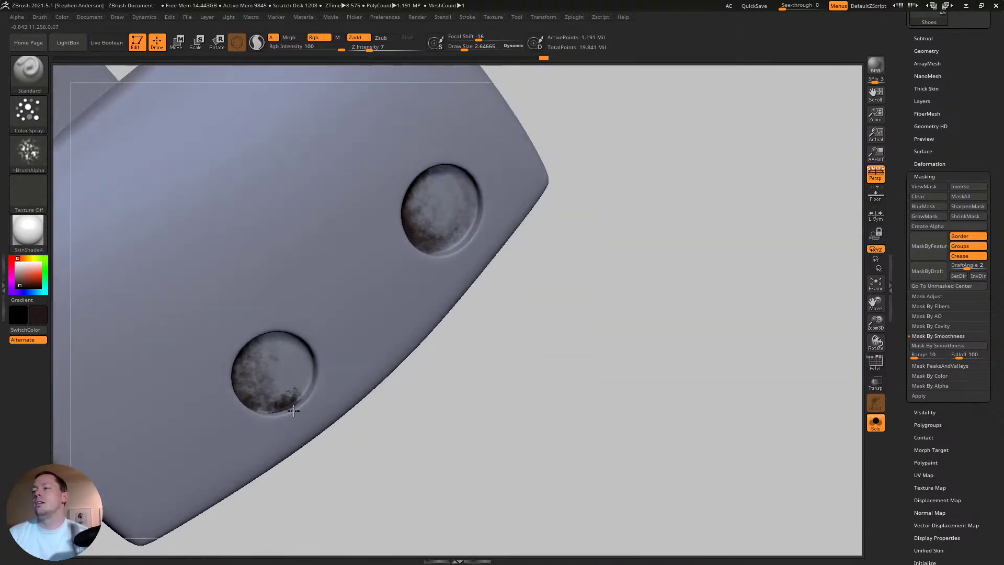
{"action": "mouse_move", "coordinate": [312, 377]}
{"action": "left_mouse_down"}
{"action": "mouse_move", "coordinate": [267, 408]}
{"action": "mouse_move", "coordinate": [314, 362]}
{"action": "left_mouse_up"}
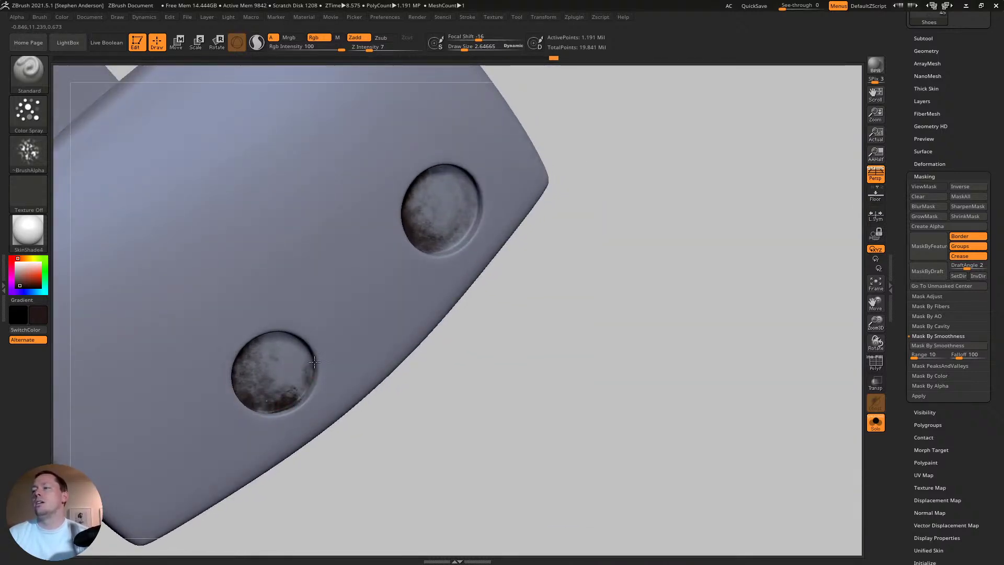
{"action": "mouse_move", "coordinate": [282, 392]}
{"action": "left_mouse_down"}
{"action": "mouse_move", "coordinate": [293, 366]}
{"action": "mouse_move", "coordinate": [282, 400]}
{"action": "mouse_move", "coordinate": [282, 339]}
{"action": "mouse_move", "coordinate": [310, 383]}
{"action": "left_mouse_up"}
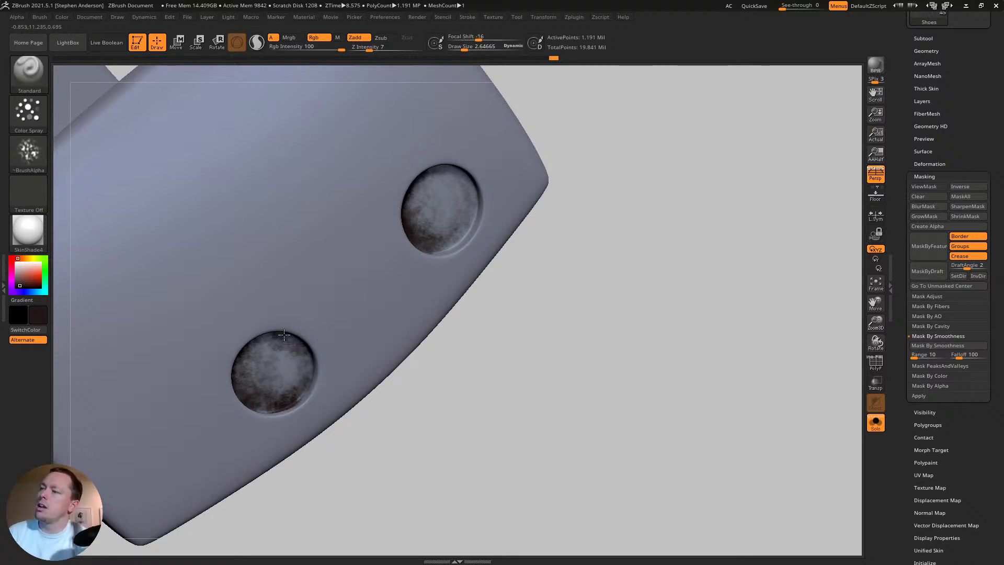
{"action": "mouse_move", "coordinate": [282, 340]}
{"action": "right_mouse_down"}
{"action": "mouse_move", "coordinate": [258, 296]}
{"action": "mouse_move", "coordinate": [224, 333]}
{"action": "right_mouse_up"}
{"action": "left_click_drag", "start_coordinate": [247, 343], "coordinate": [264, 334]}
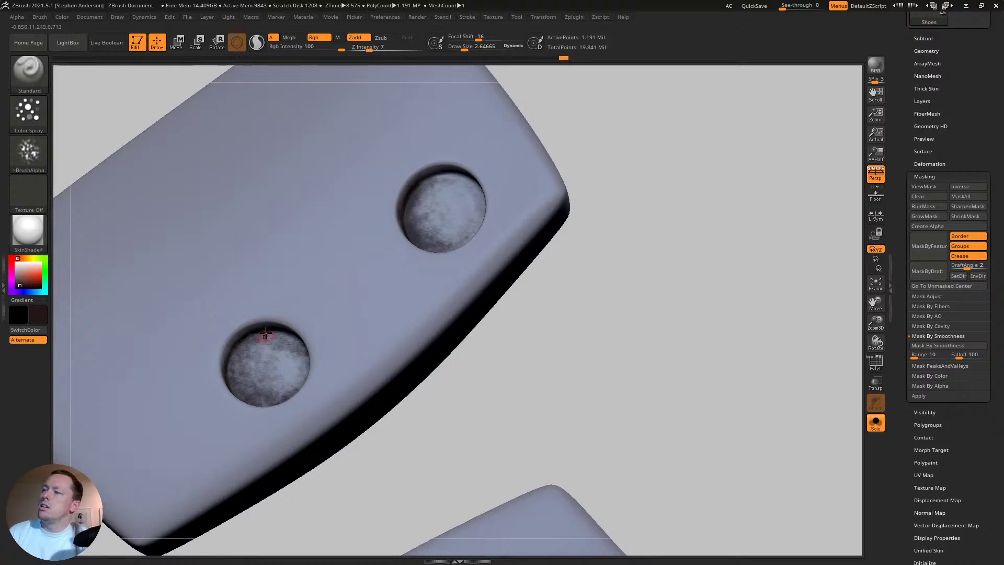
- Deepen the dark grime along the edges and inner walls of both round recesses on this plate
{"action": "mouse_move", "coordinate": [265, 334]}
{"action": "right_mouse_down"}
{"action": "mouse_move", "coordinate": [224, 343]}
{"action": "mouse_move", "coordinate": [247, 385]}
{"action": "right_mouse_up"}
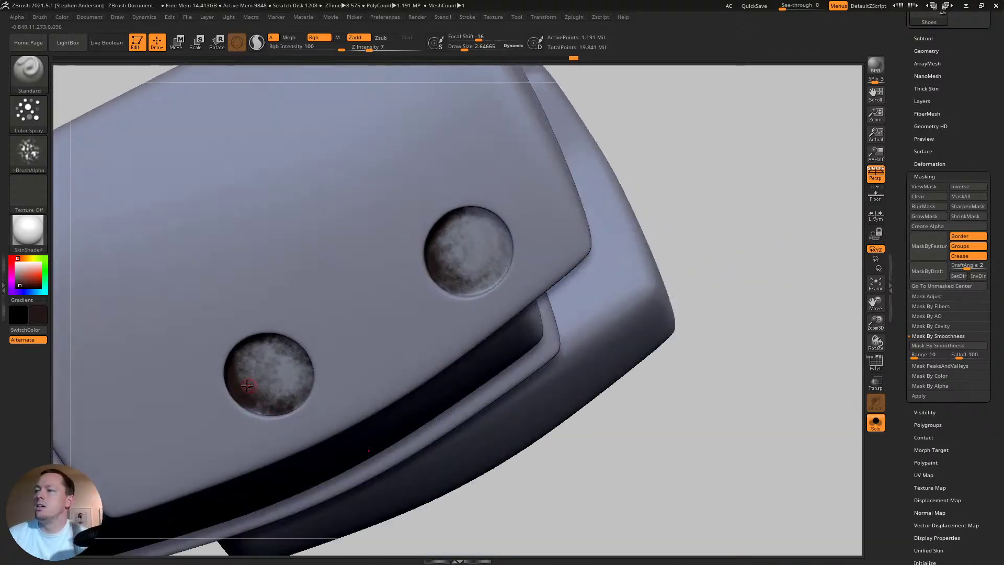
{"action": "left_click_drag", "start_coordinate": [310, 394], "coordinate": [296, 401]}
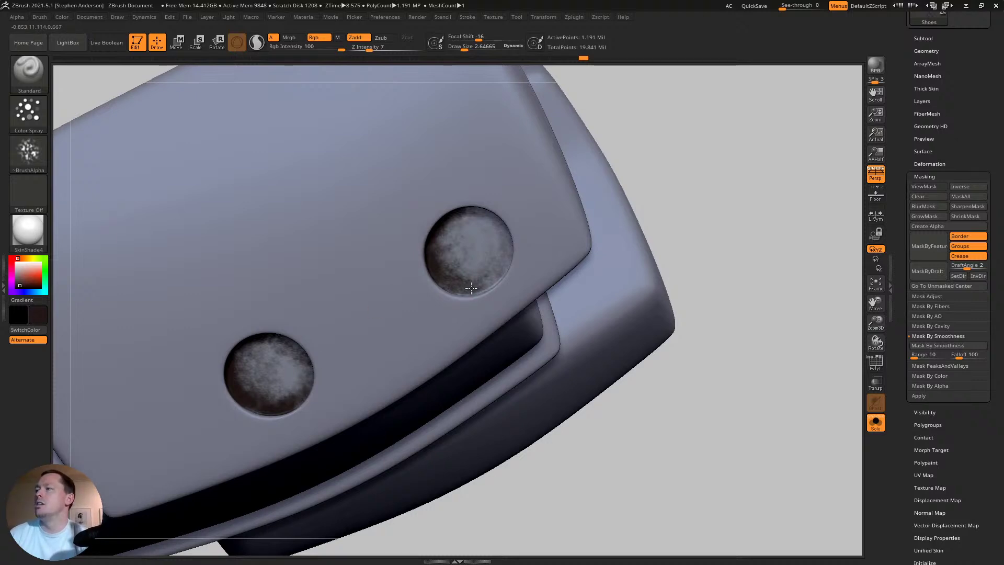
{"action": "mouse_move", "coordinate": [453, 214]}
{"action": "left_mouse_down"}
{"action": "mouse_move", "coordinate": [502, 212]}
{"action": "mouse_move", "coordinate": [519, 224]}
{"action": "left_mouse_up"}
{"action": "mouse_move", "coordinate": [479, 294]}
{"action": "left_mouse_down"}
{"action": "mouse_move", "coordinate": [502, 269]}
{"action": "mouse_move", "coordinate": [491, 290]}
{"action": "left_mouse_up"}
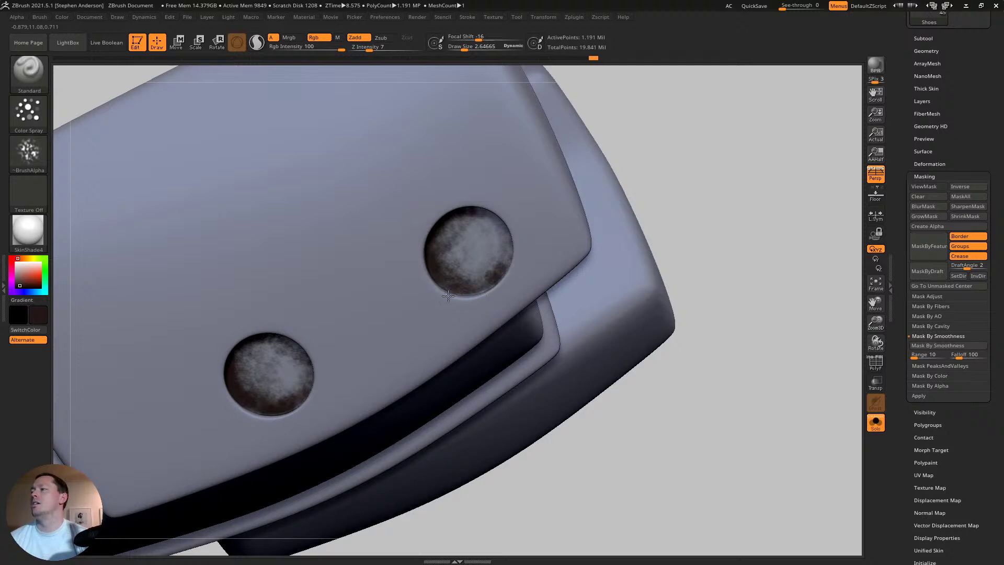
{"action": "right_click_drag", "start_coordinate": [483, 278], "coordinate": [454, 300]}
{"action": "mouse_move", "coordinate": [438, 292]}
{"action": "left_mouse_down"}
{"action": "mouse_move", "coordinate": [477, 295]}
{"action": "mouse_move", "coordinate": [431, 288]}
{"action": "left_mouse_up"}
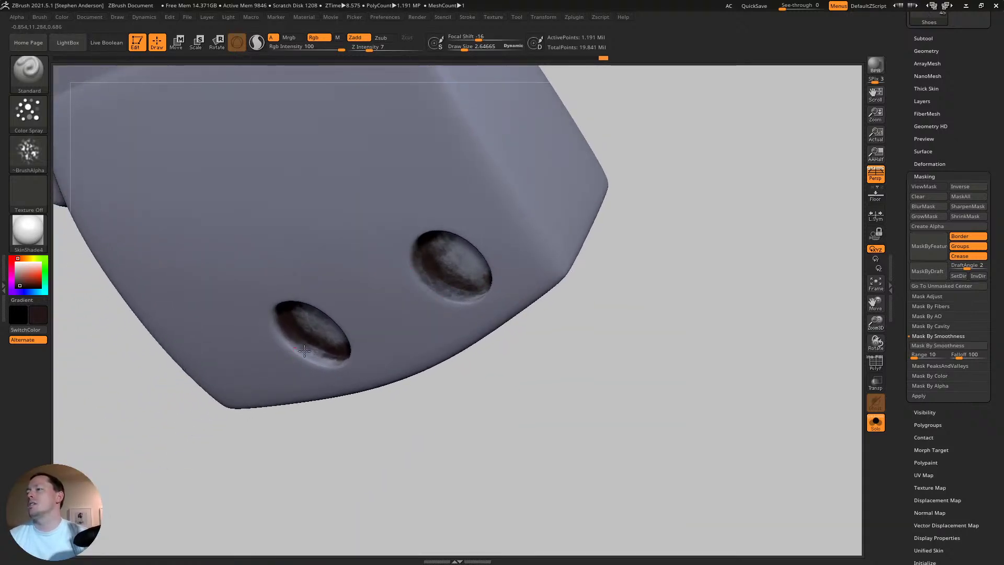
{"action": "left_click_drag", "start_coordinate": [322, 365], "coordinate": [312, 352]}
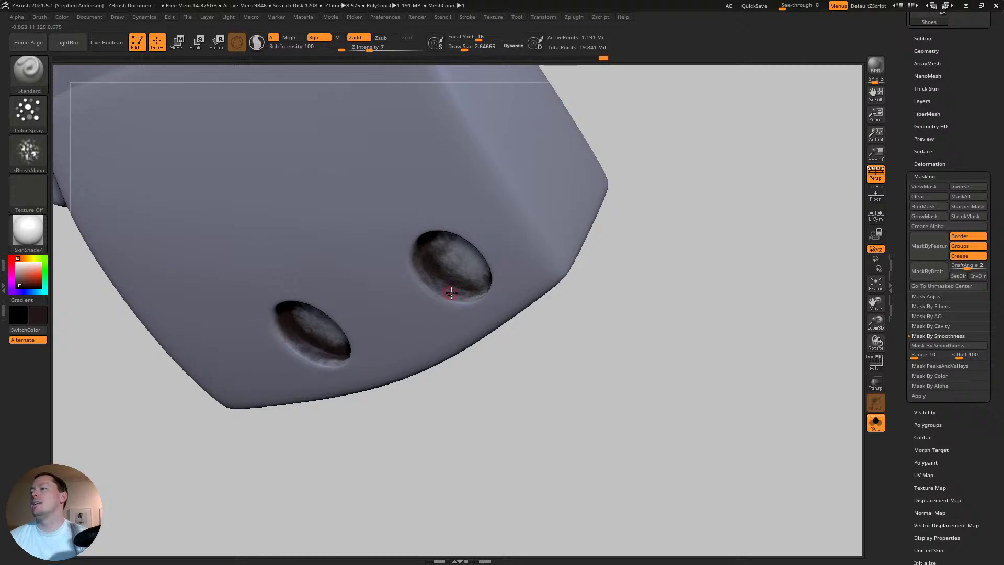
- Sample the blue-grey base colour from an armour plate and change the paint colour to a light grey
{"action": "mouse_move", "coordinate": [450, 293]}
{"action": "right_mouse_down"}
{"action": "mouse_move", "coordinate": [412, 246]}
{"action": "mouse_move", "coordinate": [471, 266]}
{"action": "mouse_move", "coordinate": [610, 258]}
{"action": "mouse_move", "coordinate": [466, 330]}
{"action": "mouse_move", "coordinate": [567, 281]}
{"action": "mouse_move", "coordinate": [564, 268]}
{"action": "mouse_move", "coordinate": [524, 255]}
{"action": "mouse_move", "coordinate": [574, 260]}
{"action": "right_mouse_up"}
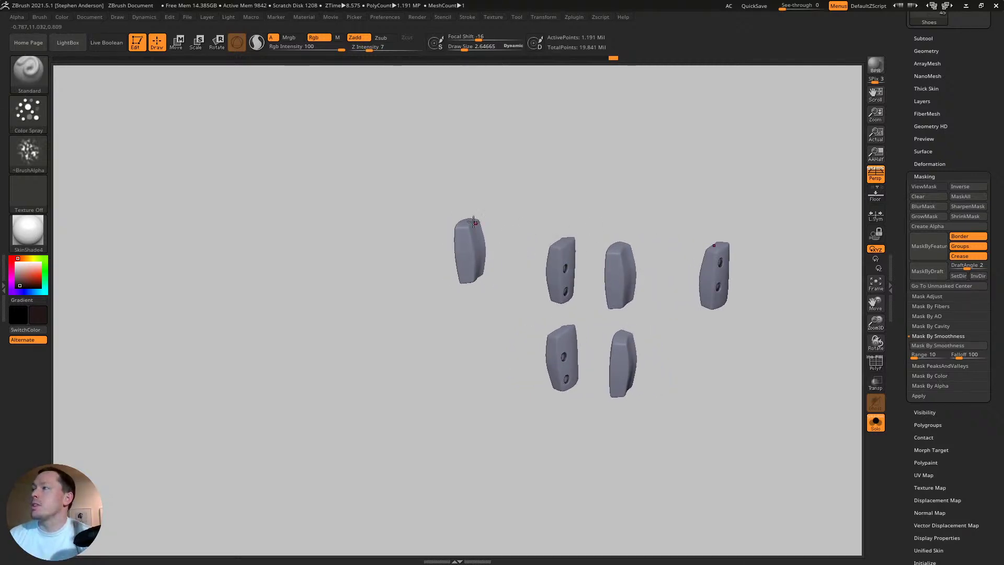
{"action": "right_click_drag", "start_coordinate": [473, 222], "coordinate": [427, 258]}
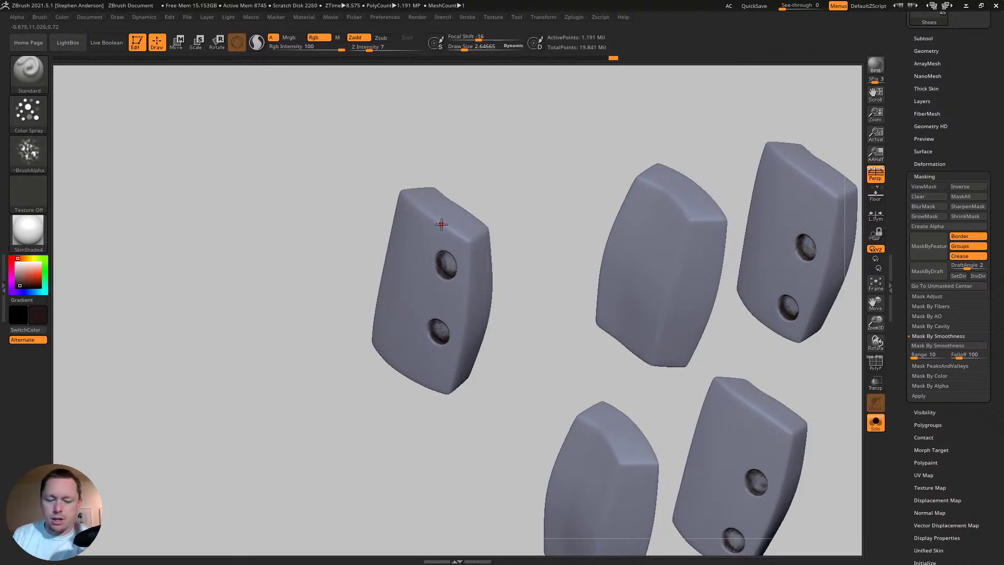
{"action": "key", "text": "c"}
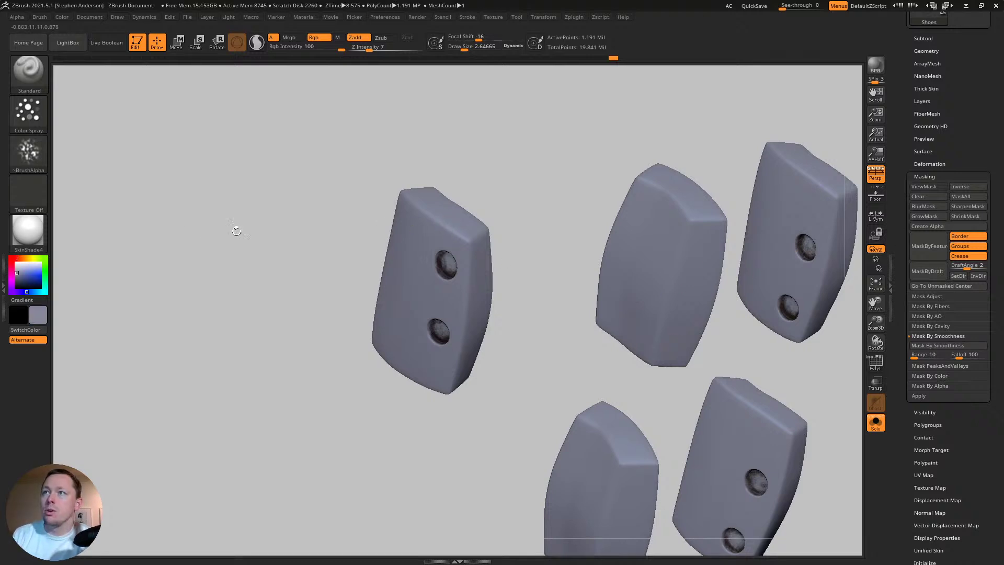
{"action": "left_click", "coordinate": [19, 267]}
{"action": "left_click", "coordinate": [38, 258]}
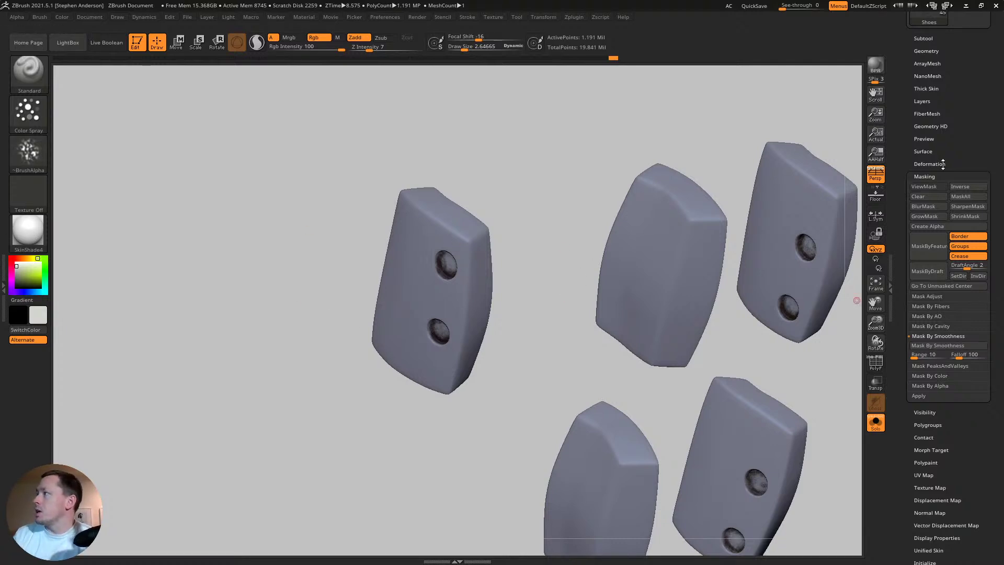
- Try masking the armour plates by their border, group and crease features
{"action": "left_click", "coordinate": [930, 252]}
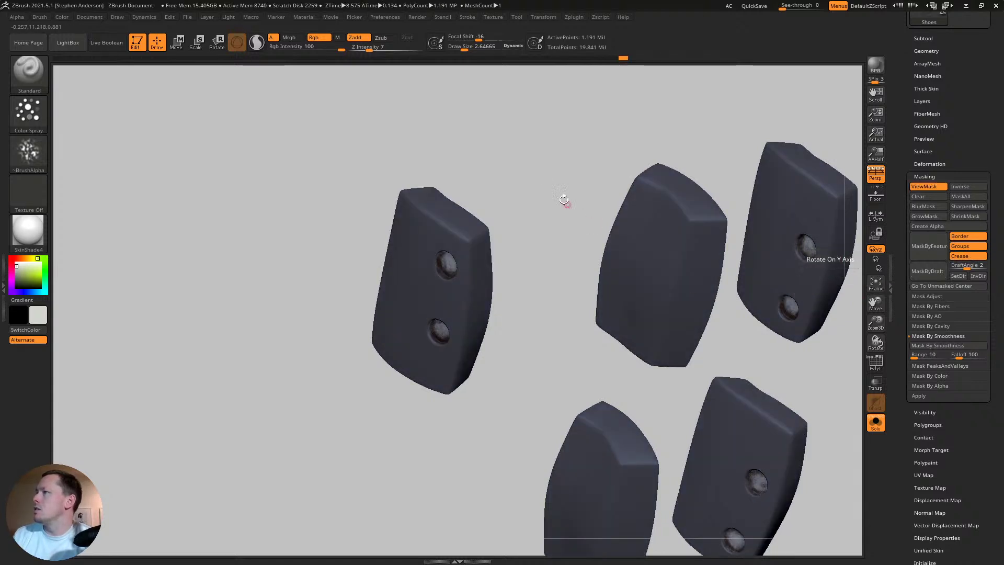
{"action": "left_click", "coordinate": [524, 164], "text": "ctrl"}
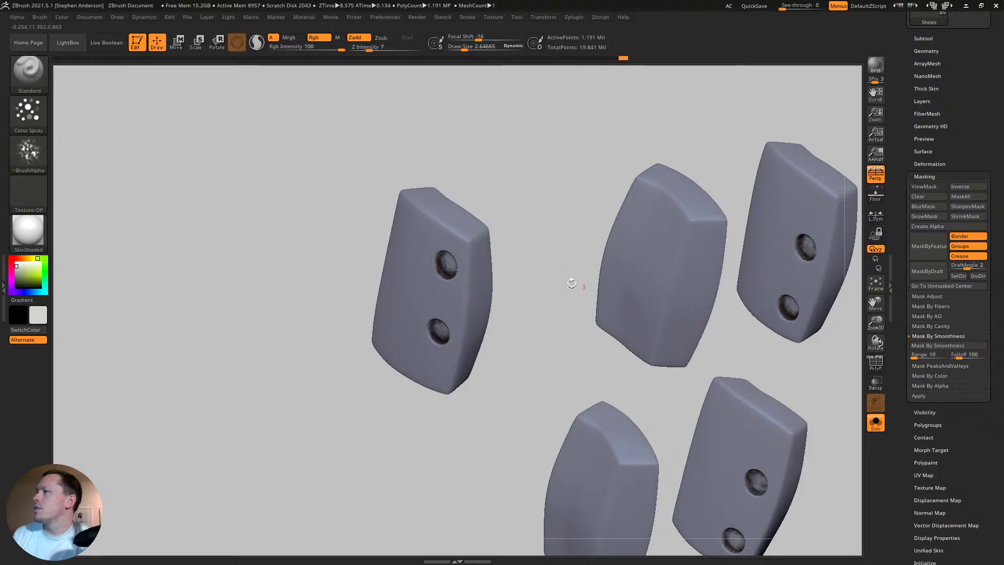
- Show the polygroup wireframe on the plates and drop the mesh to its lowest subdivision level
{"action": "key", "text": "shift+f"}
{"action": "key", "text": "shift+f"}
{"action": "key", "text": "shift+f"}
{"action": "mouse_move", "coordinate": [473, 264]}
{"action": "right_mouse_down", "text": "ctrl"}
{"action": "mouse_move", "coordinate": [609, 392]}
{"action": "mouse_move", "coordinate": [601, 397]}
{"action": "right_mouse_up", "text": "ctrl"}
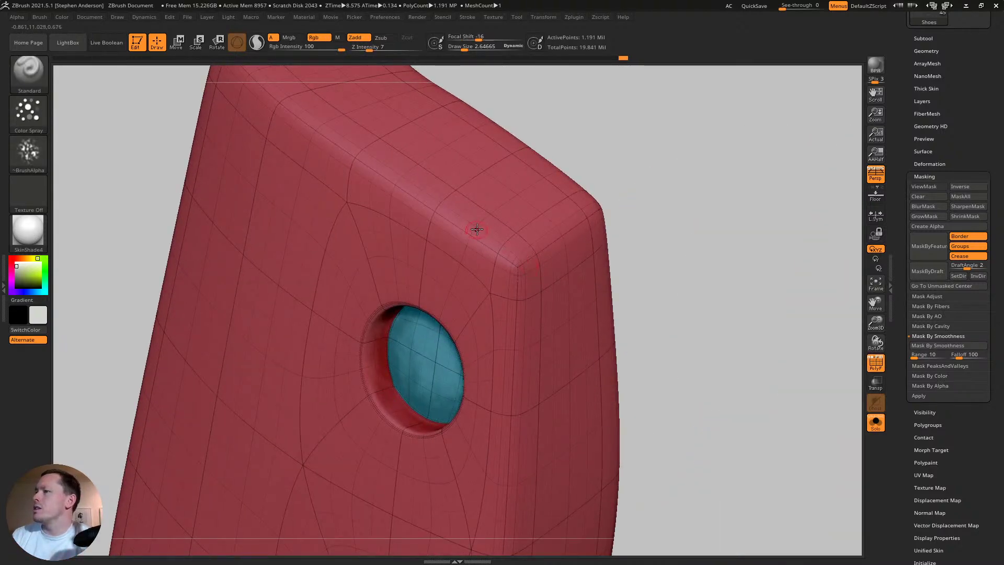
{"action": "right_click_drag", "start_coordinate": [484, 235], "coordinate": [488, 235]}
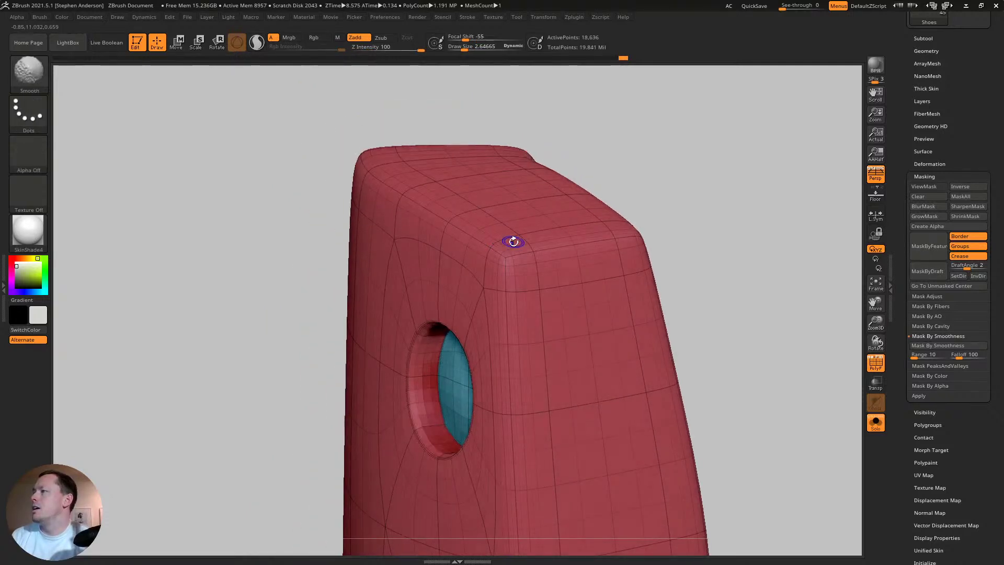
{"action": "key", "text": "shift+d"}
- Hide the first edge loops around the side walls of the armour plates
{"action": "key", "text": "ctrl+shift"}
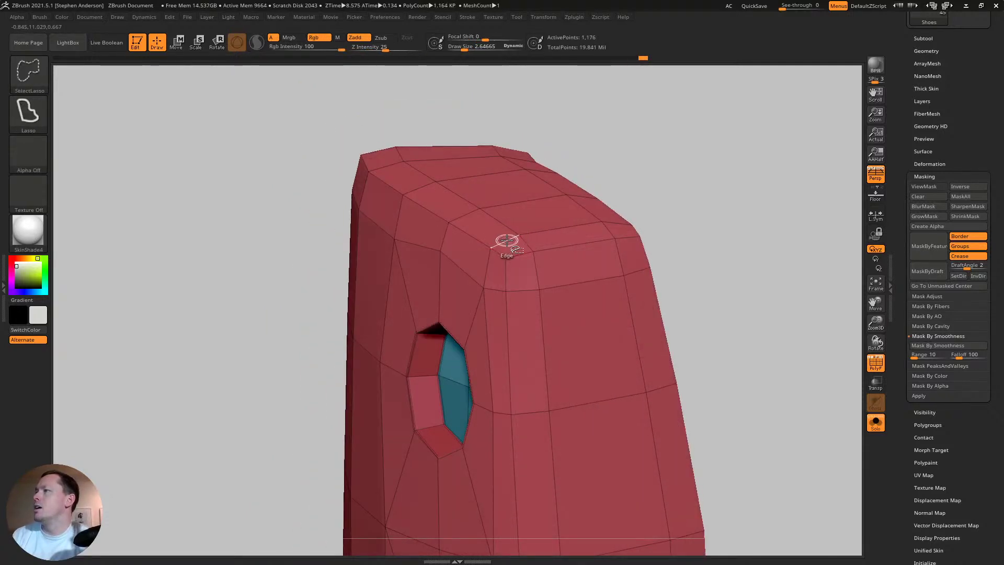
{"action": "mouse_move", "coordinate": [538, 238]}
{"action": "right_mouse_down"}
{"action": "mouse_move", "coordinate": [529, 241]}
{"action": "mouse_move", "coordinate": [556, 235]}
{"action": "mouse_move", "coordinate": [566, 246]}
{"action": "mouse_move", "coordinate": [500, 219]}
{"action": "mouse_move", "coordinate": [491, 293]}
{"action": "mouse_move", "coordinate": [714, 270]}
{"action": "right_mouse_up"}
{"action": "left_click", "coordinate": [556, 229], "text": "ctrl+shift"}
{"action": "key", "text": "ctrl+shift"}
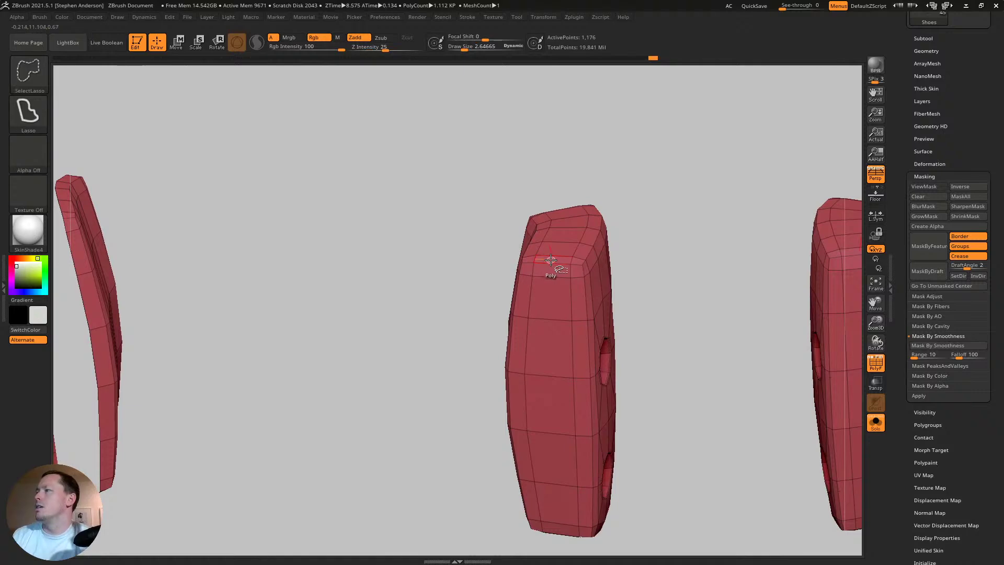
{"action": "left_click", "coordinate": [552, 262], "text": "ctrl+shift"}
{"action": "mouse_move", "coordinate": [767, 291]}
{"action": "right_mouse_down", "text": "ctrl"}
{"action": "mouse_move", "coordinate": [570, 165]}
{"action": "mouse_move", "coordinate": [536, 221]}
{"action": "mouse_move", "coordinate": [486, 233]}
{"action": "mouse_move", "coordinate": [487, 386]}
{"action": "mouse_move", "coordinate": [541, 139]}
{"action": "right_mouse_up", "text": "ctrl"}
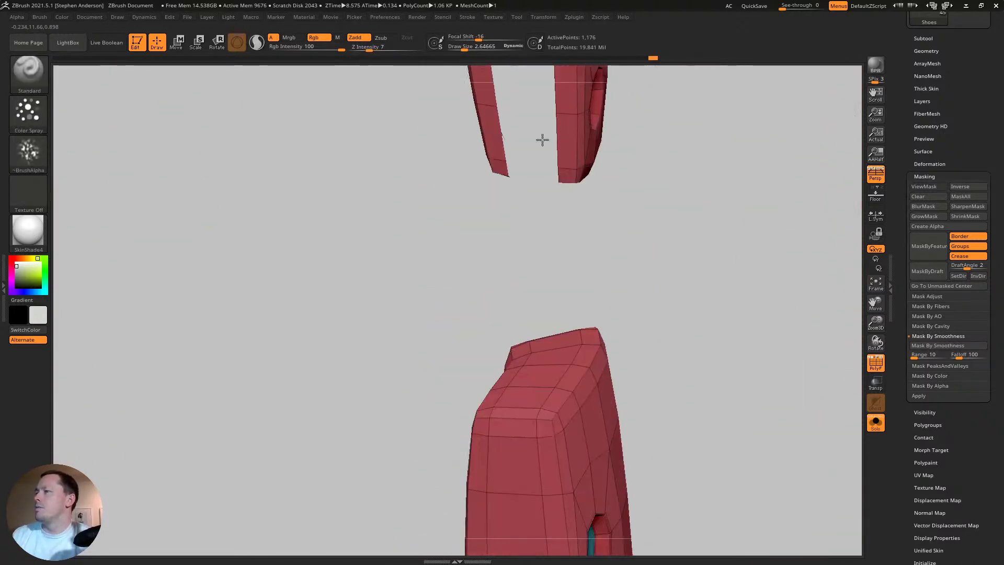
- Hide the remaining side-wall edge loops so only the broad front and back faces of the plates stay visible
{"action": "left_click", "coordinate": [516, 381], "text": "ctrl+shift"}
{"action": "key", "text": "f"}
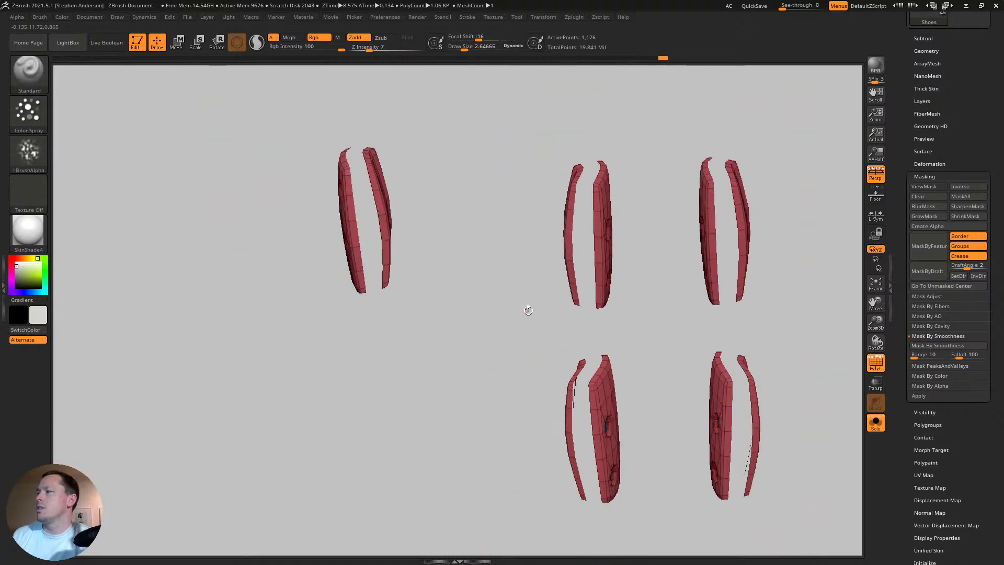
{"action": "left_click_drag", "start_coordinate": [529, 309], "coordinate": [544, 325]}
{"action": "left_click", "coordinate": [528, 341], "text": "ctrl+shift"}
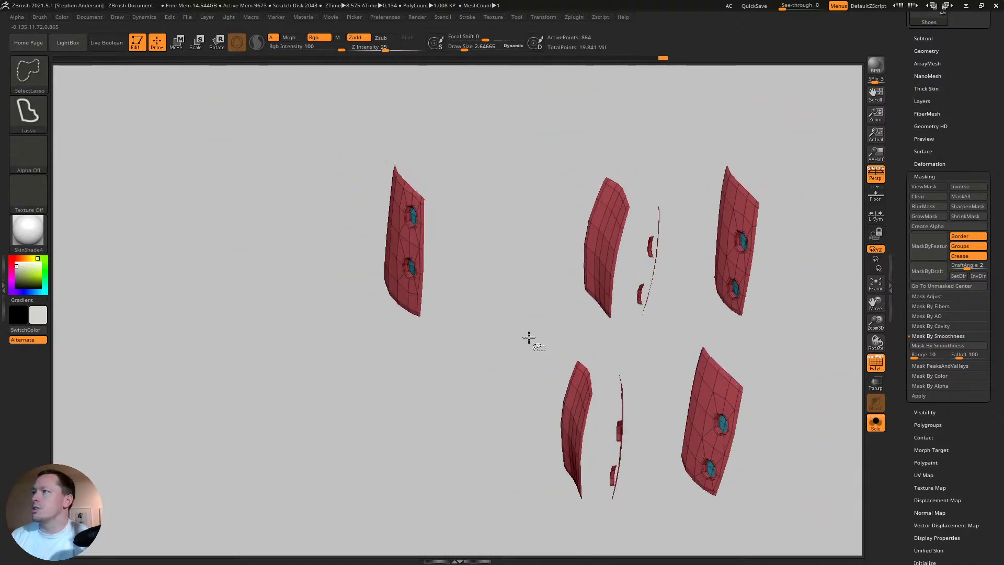
{"action": "left_click", "coordinate": [507, 253], "text": "ctrl+shift"}
{"action": "key", "text": "ctrl+z"}
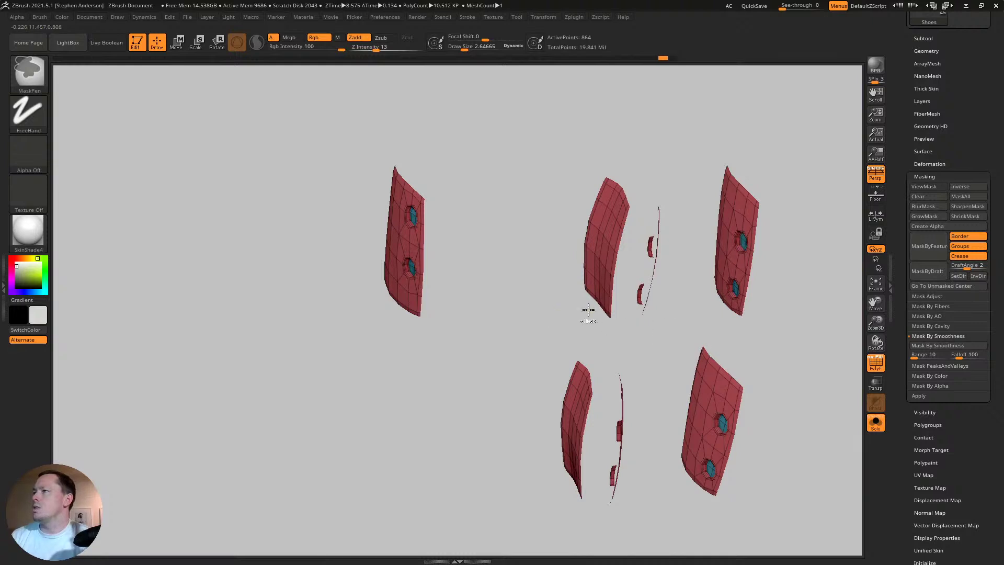
{"action": "right_click_drag", "start_coordinate": [458, 283], "coordinate": [489, 293]}
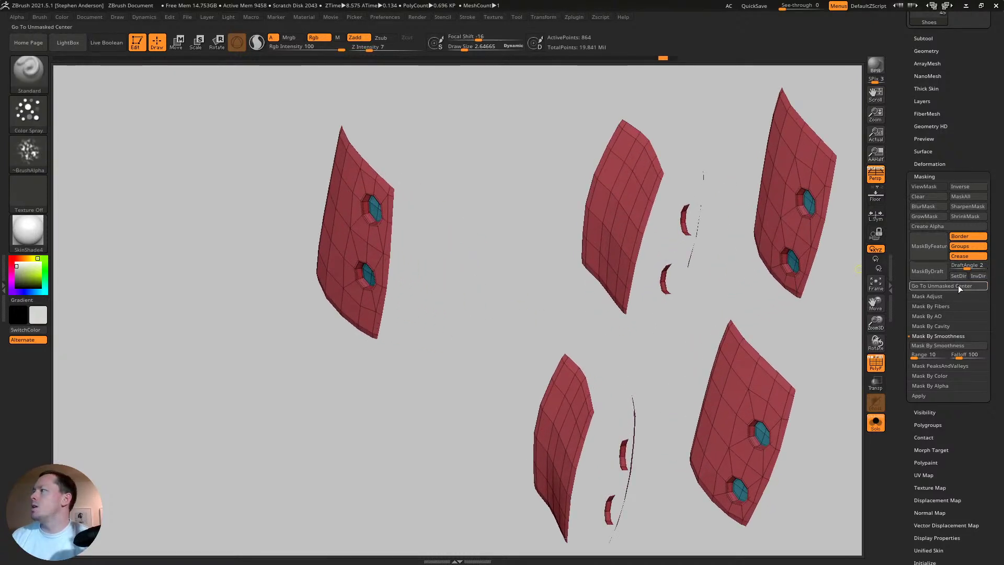
- Crease the border edges of the visible front and back plate faces
{"action": "left_click_drag", "start_coordinate": [969, 88], "coordinate": [965, 108]}
{"action": "left_click", "coordinate": [932, 76]}
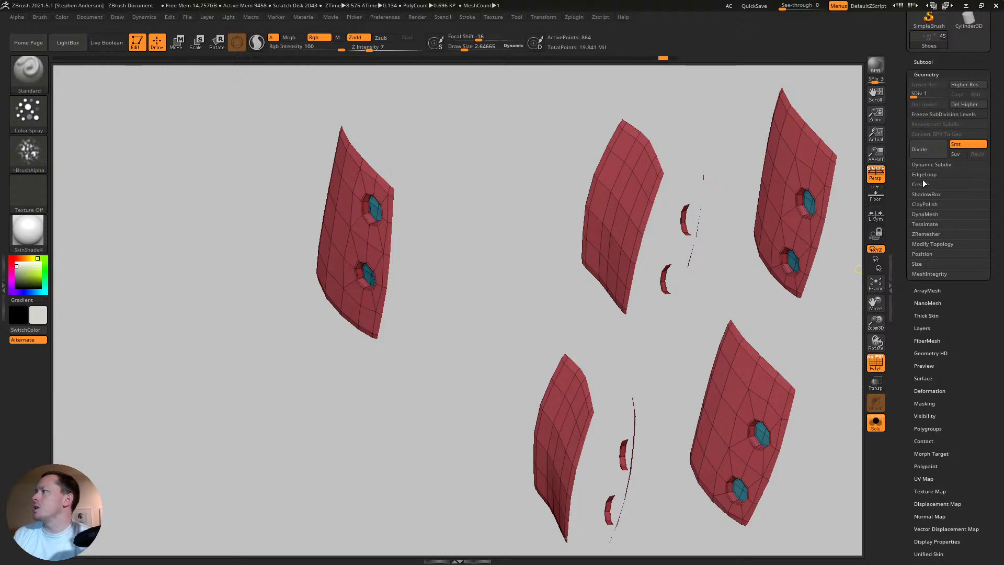
{"action": "left_click", "coordinate": [923, 184]}
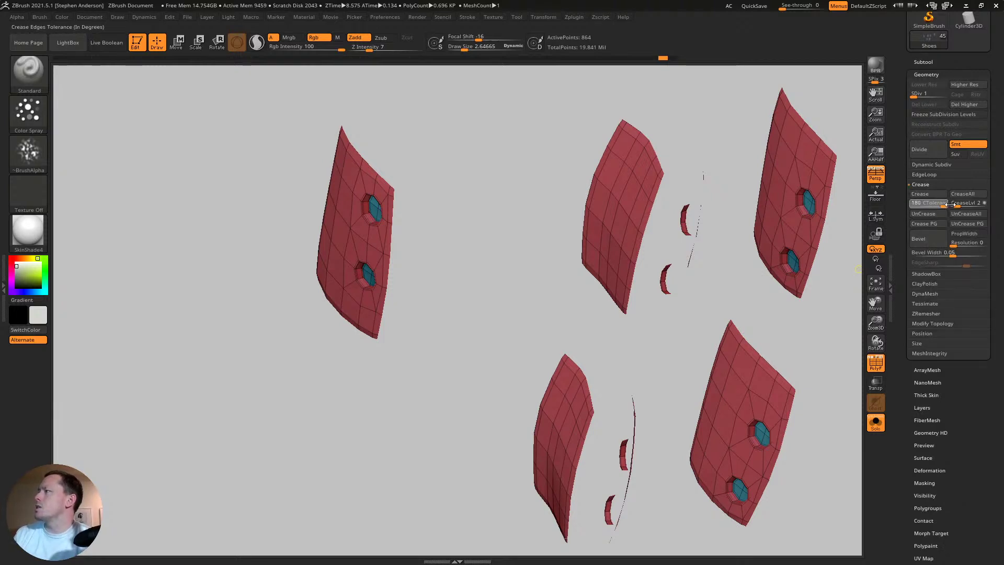
{"action": "left_click", "coordinate": [923, 194]}
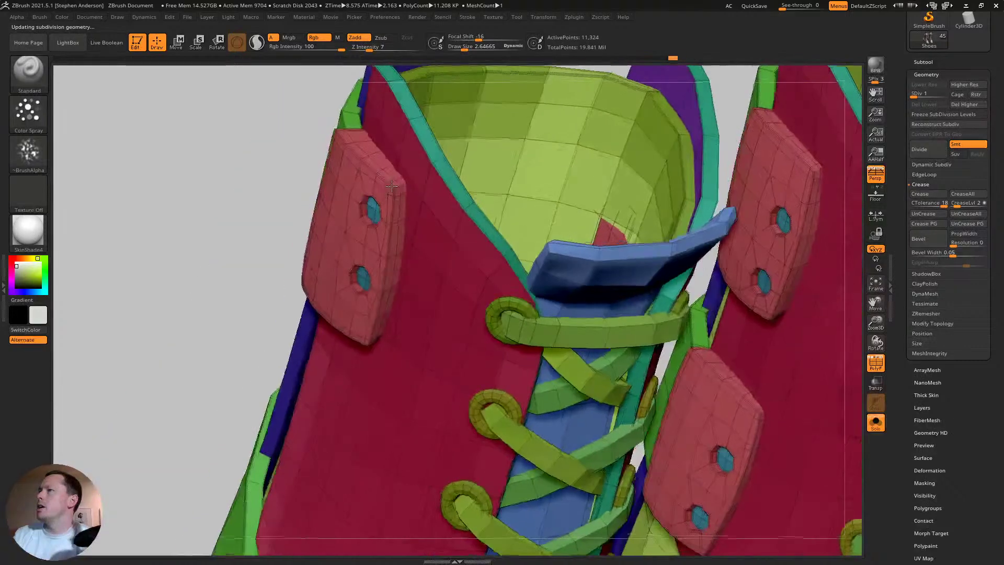
- Isolate the armour plates from the boots and try hiding an edge loop near one plate's upper end
{"action": "right_click_drag", "start_coordinate": [392, 186], "coordinate": [409, 199], "text": "ctrl"}
{"action": "key", "text": "ctrl+shift"}
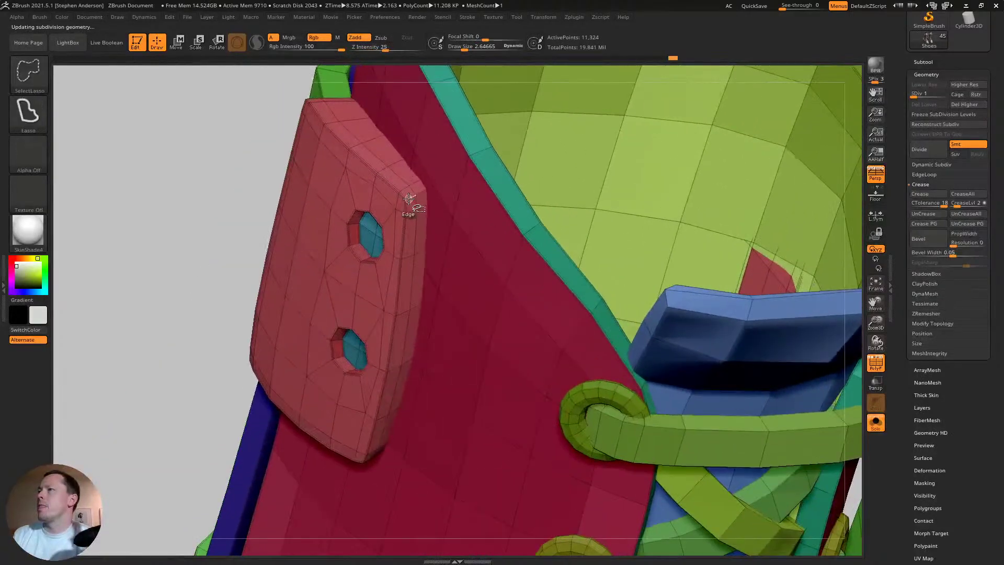
{"action": "left_click", "coordinate": [406, 199], "text": "ctrl+shift"}
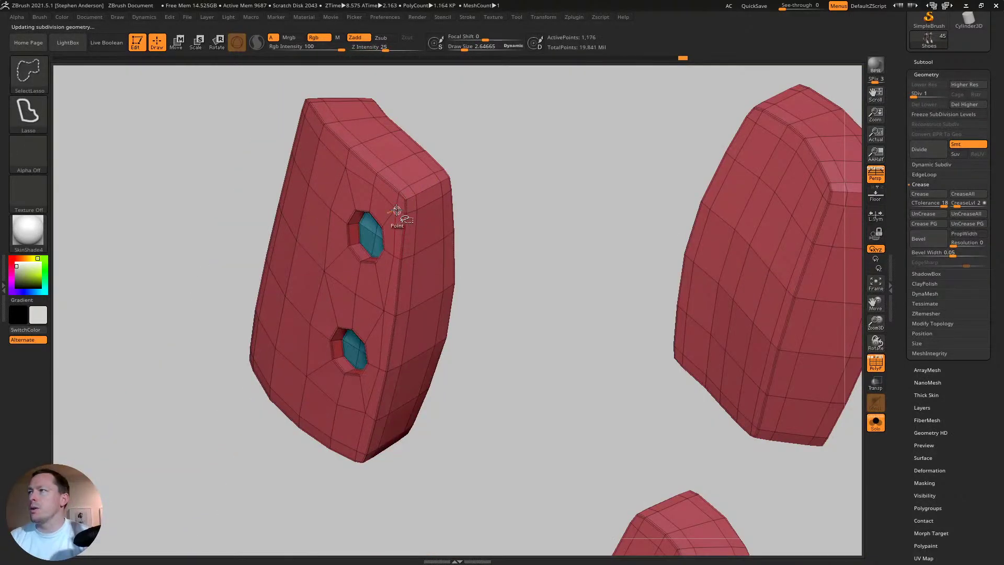
{"action": "right_click_drag", "start_coordinate": [405, 180], "coordinate": [431, 192]}
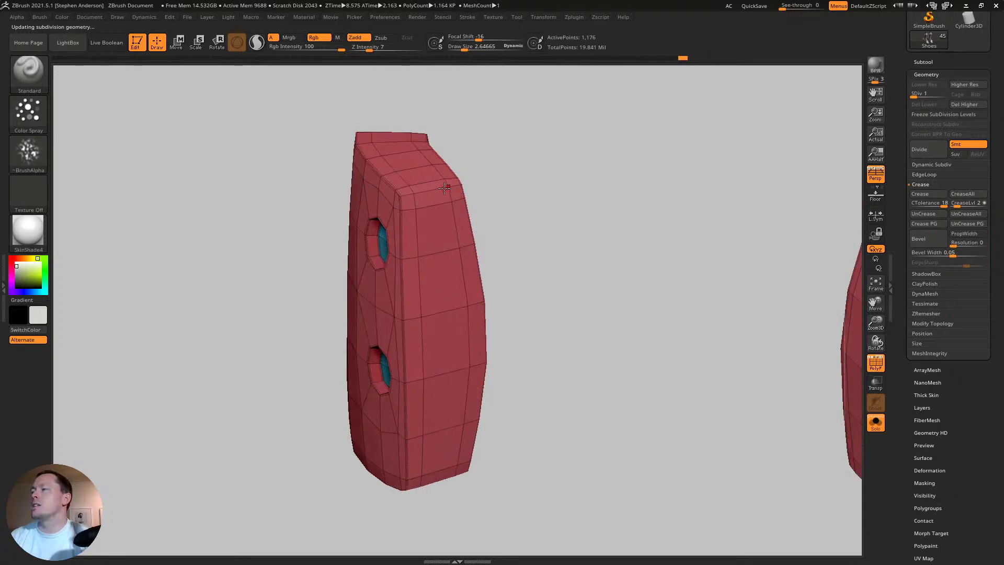
{"action": "key", "text": "ctrl+shift"}
{"action": "left_click", "coordinate": [431, 192], "text": "ctrl+shift"}
- Try lasso-hiding the middle and lower sections of one plate, leaving its upper end visible
{"action": "mouse_move", "coordinate": [516, 262]}
{"action": "right_mouse_down"}
{"action": "mouse_move", "coordinate": [471, 208]}
{"action": "mouse_move", "coordinate": [488, 231]}
{"action": "right_mouse_up"}
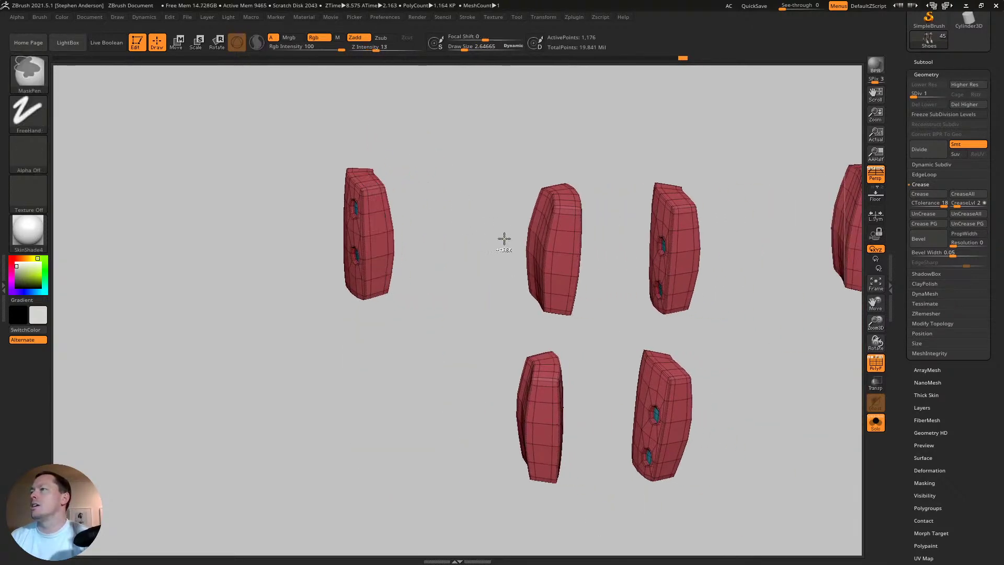
{"action": "mouse_move", "coordinate": [343, 213]}
{"action": "right_mouse_down", "text": "ctrl"}
{"action": "mouse_move", "coordinate": [389, 277]}
{"action": "mouse_move", "coordinate": [417, 183]}
{"action": "mouse_move", "coordinate": [363, 179]}
{"action": "mouse_move", "coordinate": [410, 183]}
{"action": "right_mouse_up", "text": "ctrl"}
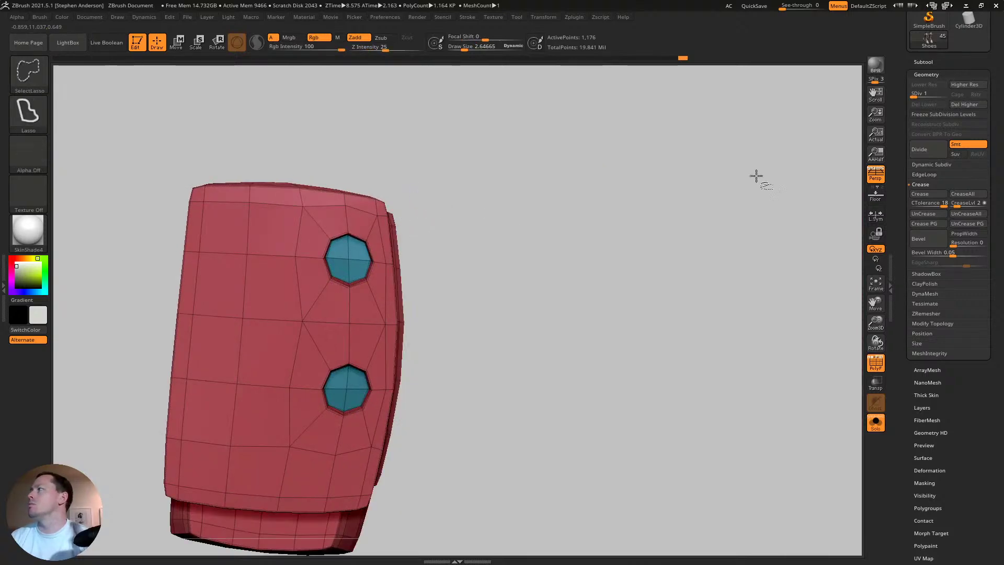
{"action": "right_click_drag", "start_coordinate": [822, 177], "coordinate": [386, 221]}
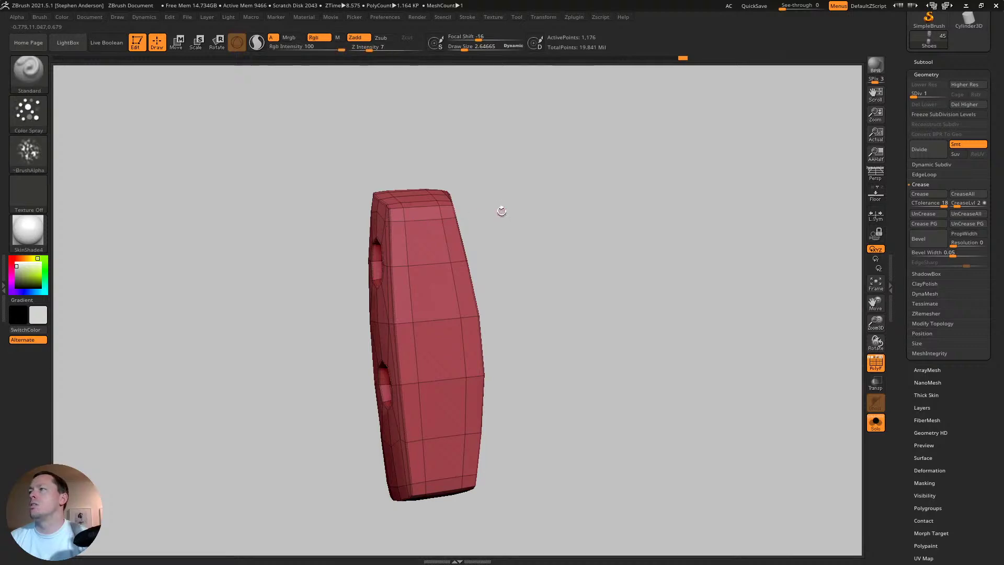
{"action": "mouse_move", "coordinate": [502, 210]}
{"action": "right_mouse_down"}
{"action": "mouse_move", "coordinate": [484, 197]}
{"action": "mouse_move", "coordinate": [439, 218]}
{"action": "mouse_move", "coordinate": [426, 225]}
{"action": "mouse_move", "coordinate": [419, 251]}
{"action": "mouse_move", "coordinate": [326, 195]}
{"action": "mouse_move", "coordinate": [415, 251]}
{"action": "right_mouse_up"}
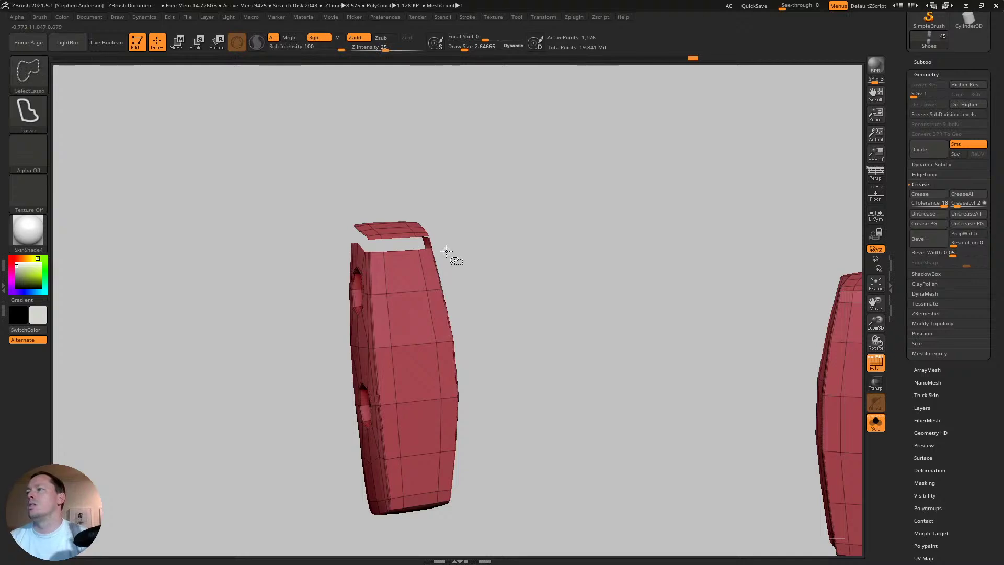
{"action": "mouse_move", "coordinate": [446, 251]}
{"action": "left_mouse_down", "text": "ctrl+alt+shift"}
{"action": "mouse_move", "coordinate": [410, 437]}
{"action": "mouse_move", "coordinate": [242, 269]}
{"action": "mouse_move", "coordinate": [352, 288]}
{"action": "left_mouse_up", "text": "ctrl+alt+shift"}
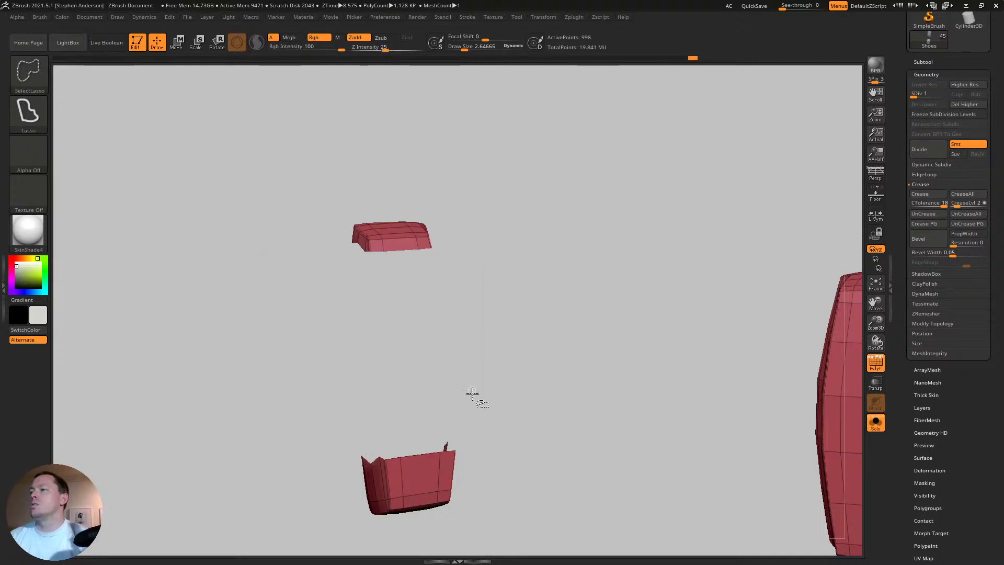
{"action": "mouse_move", "coordinate": [472, 393]}
{"action": "left_mouse_down", "text": "ctrl+alt+shift"}
{"action": "mouse_move", "coordinate": [393, 544]}
{"action": "mouse_move", "coordinate": [366, 455]}
{"action": "left_mouse_up", "text": "ctrl+alt+shift"}
{"action": "mouse_move", "coordinate": [459, 349]}
{"action": "right_mouse_down"}
{"action": "mouse_move", "coordinate": [525, 309]}
{"action": "mouse_move", "coordinate": [410, 298]}
{"action": "right_mouse_up"}
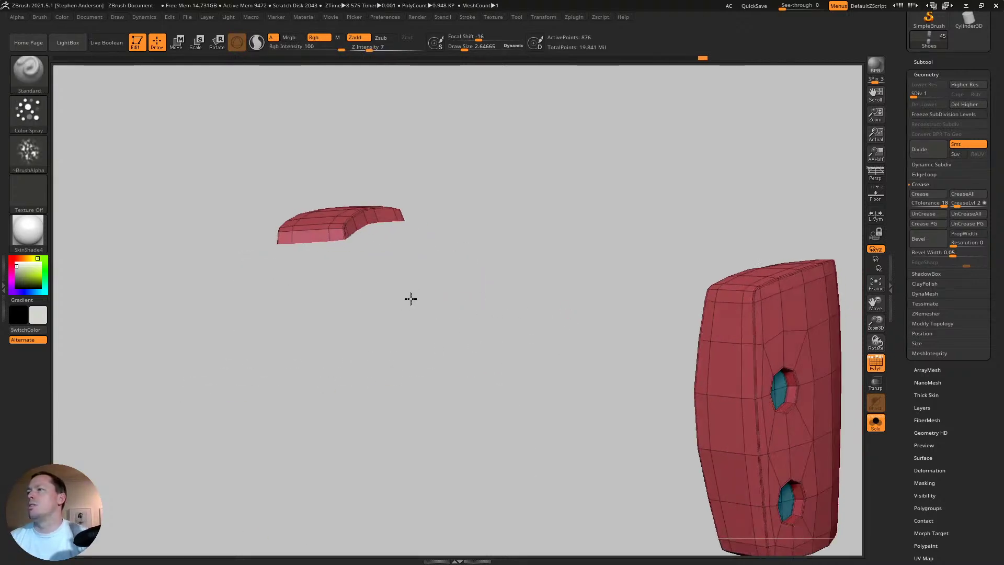
- Undo the last visibility changes on that plate
{"action": "key", "text": "ctrl+z"}
{"action": "key", "text": "ctrl+z"}
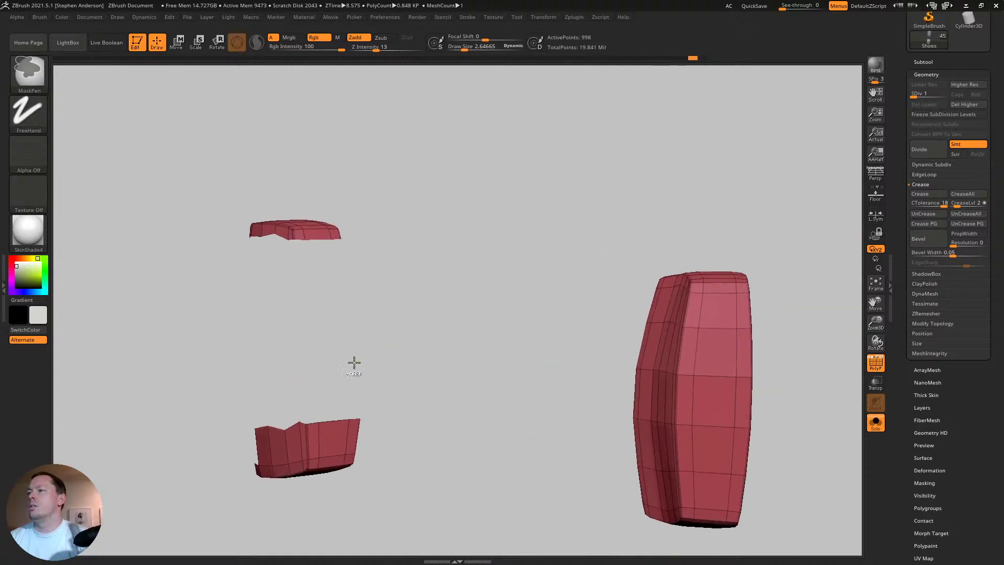
{"action": "key", "text": "ctrl+z"}
{"action": "key", "text": "ctrl+z"}
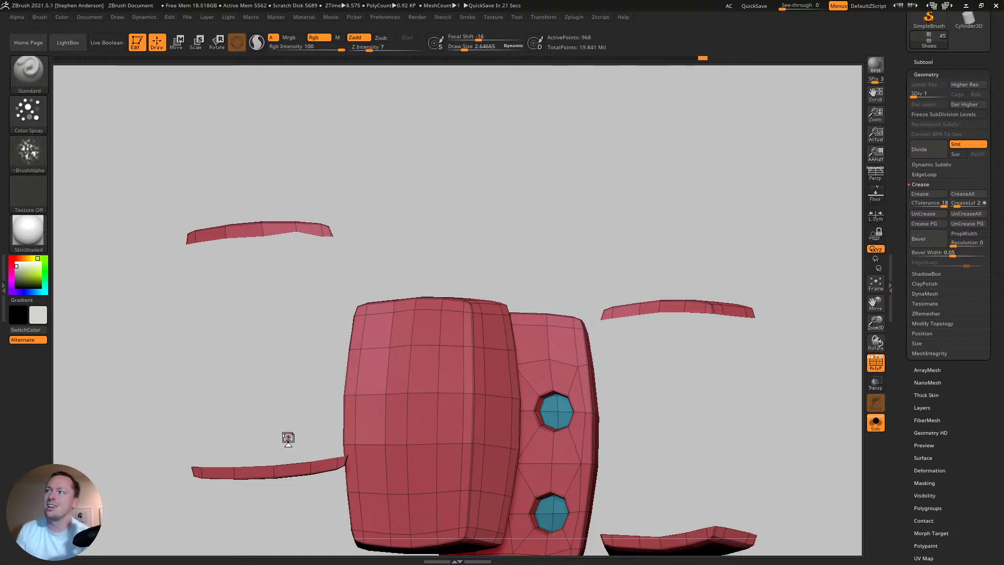
- Lasso-hide the middle sections of the plates, leaving their upper and lower ends visible
{"action": "mouse_move", "coordinate": [325, 383]}
{"action": "left_mouse_down"}
{"action": "mouse_move", "coordinate": [282, 399]}
{"action": "mouse_move", "coordinate": [256, 385]}
{"action": "mouse_move", "coordinate": [606, 403]}
{"action": "mouse_move", "coordinate": [428, 330]}
{"action": "mouse_move", "coordinate": [502, 290]}
{"action": "mouse_move", "coordinate": [565, 426]}
{"action": "mouse_move", "coordinate": [491, 468]}
{"action": "mouse_move", "coordinate": [387, 454]}
{"action": "mouse_move", "coordinate": [258, 337]}
{"action": "mouse_move", "coordinate": [311, 276]}
{"action": "mouse_move", "coordinate": [335, 273]}
{"action": "left_mouse_up"}
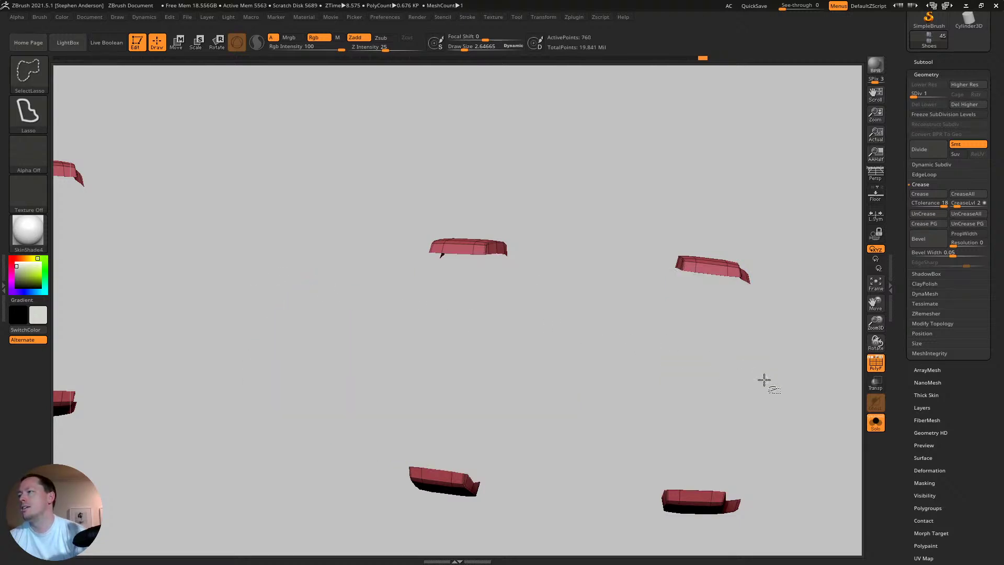
{"action": "mouse_move", "coordinate": [763, 381]}
{"action": "left_mouse_down"}
{"action": "mouse_move", "coordinate": [650, 375]}
{"action": "mouse_move", "coordinate": [483, 282]}
{"action": "mouse_move", "coordinate": [489, 330]}
{"action": "mouse_move", "coordinate": [460, 352]}
{"action": "mouse_move", "coordinate": [446, 334]}
{"action": "left_mouse_up"}
{"action": "mouse_move", "coordinate": [446, 333]}
{"action": "right_mouse_down"}
{"action": "mouse_move", "coordinate": [418, 314]}
{"action": "mouse_move", "coordinate": [468, 312]}
{"action": "right_mouse_up"}
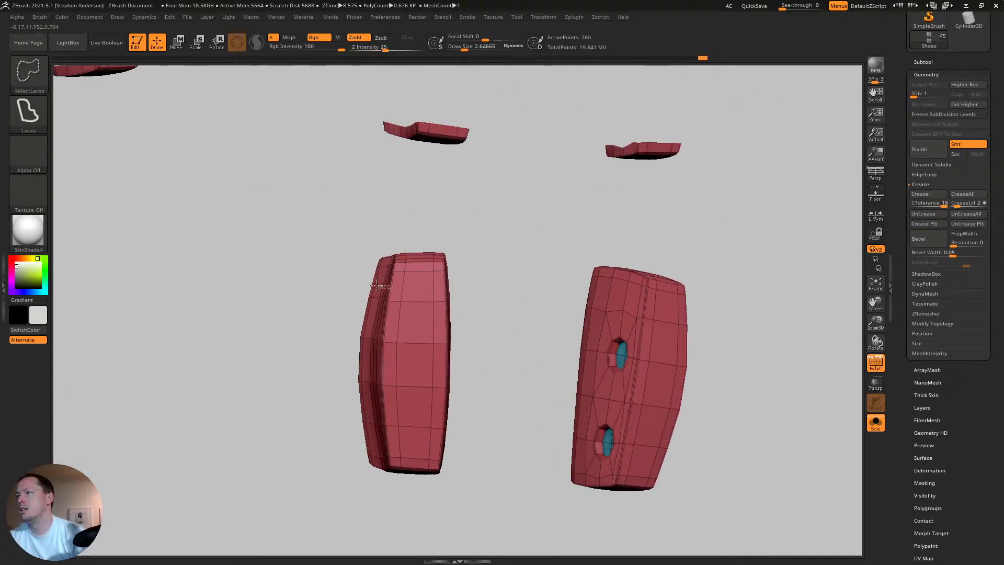
{"action": "mouse_move", "coordinate": [376, 285]}
{"action": "left_mouse_down", "text": "ctrl+shift"}
{"action": "mouse_move", "coordinate": [282, 391]}
{"action": "mouse_move", "coordinate": [347, 432]}
{"action": "mouse_move", "coordinate": [502, 446]}
{"action": "mouse_move", "coordinate": [482, 361]}
{"action": "left_mouse_up", "text": "ctrl+shift"}
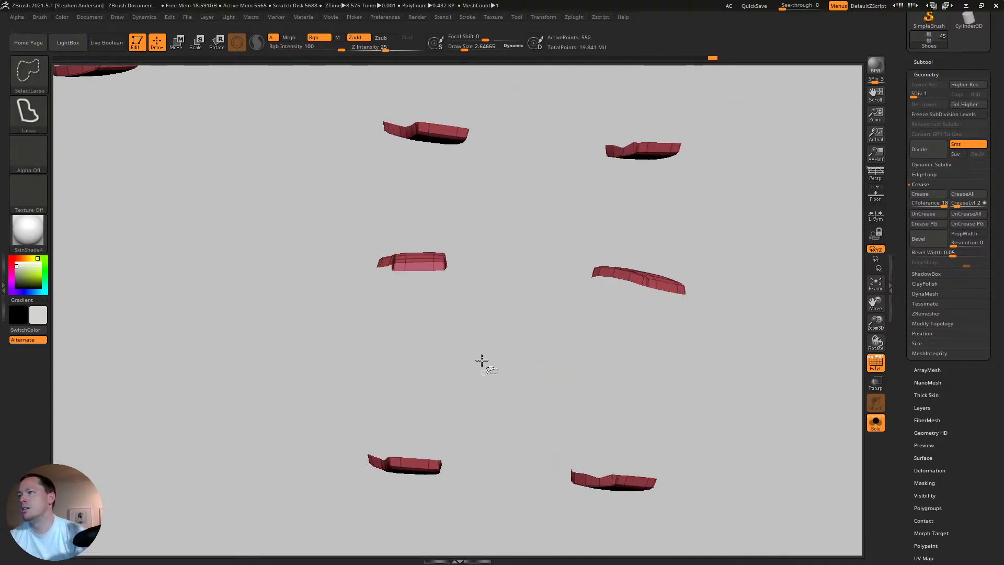
- Reduce the visible geometry to the plates' narrow end strips and crease their borders
{"action": "mouse_move", "coordinate": [482, 361]}
{"action": "right_mouse_down"}
{"action": "mouse_move", "coordinate": [386, 269]}
{"action": "mouse_move", "coordinate": [425, 278]}
{"action": "mouse_move", "coordinate": [436, 264]}
{"action": "mouse_move", "coordinate": [454, 268]}
{"action": "mouse_move", "coordinate": [464, 365]}
{"action": "mouse_move", "coordinate": [470, 264]}
{"action": "right_mouse_up"}
{"action": "key", "text": "ctrl+shift+s"}
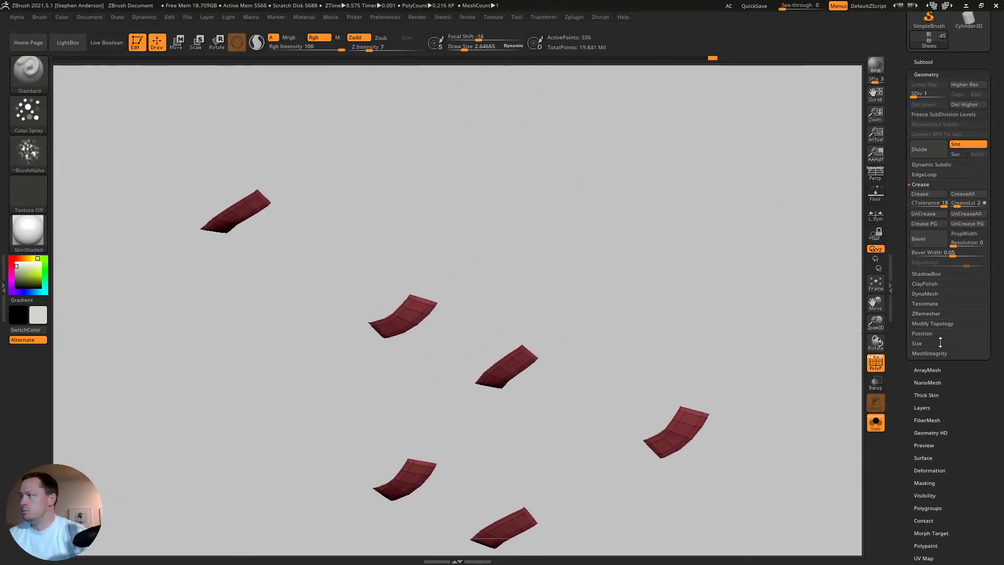
{"action": "left_click", "coordinate": [933, 223]}
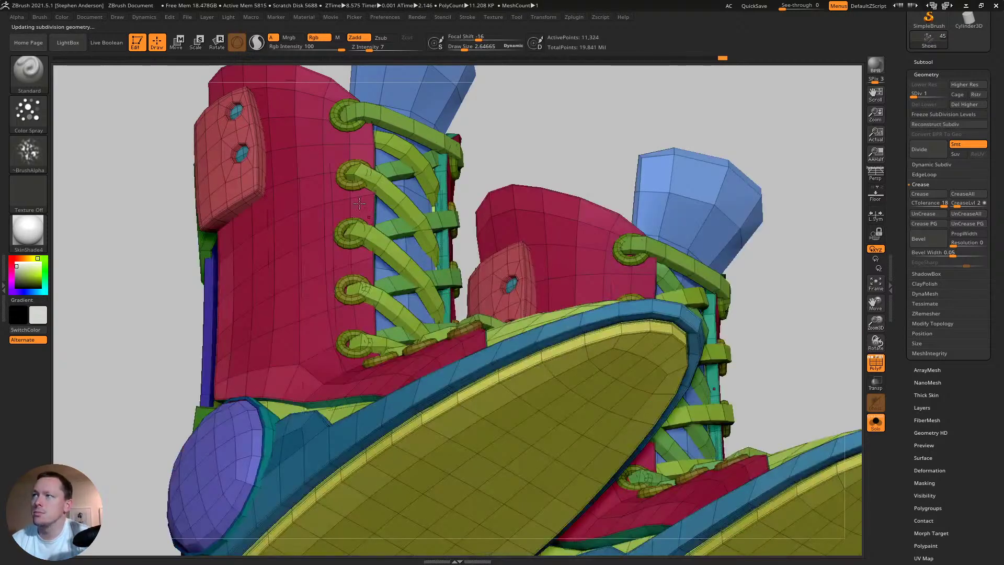
{"action": "right_click_drag", "start_coordinate": [359, 203], "coordinate": [279, 248]}
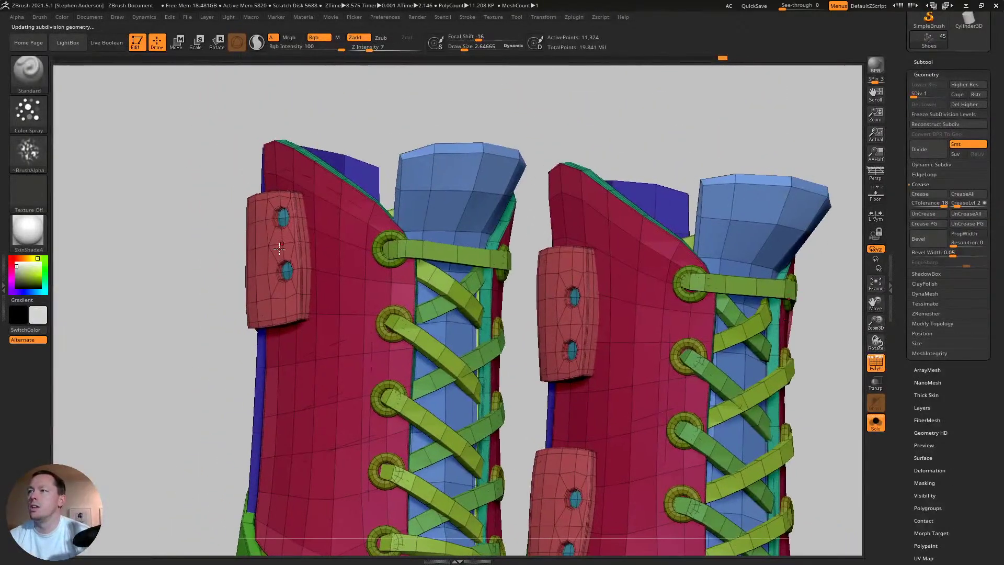
- Isolate the boots' armour plates from the rest of the mesh
{"action": "left_click", "coordinate": [280, 248], "text": "ctrl+shift"}
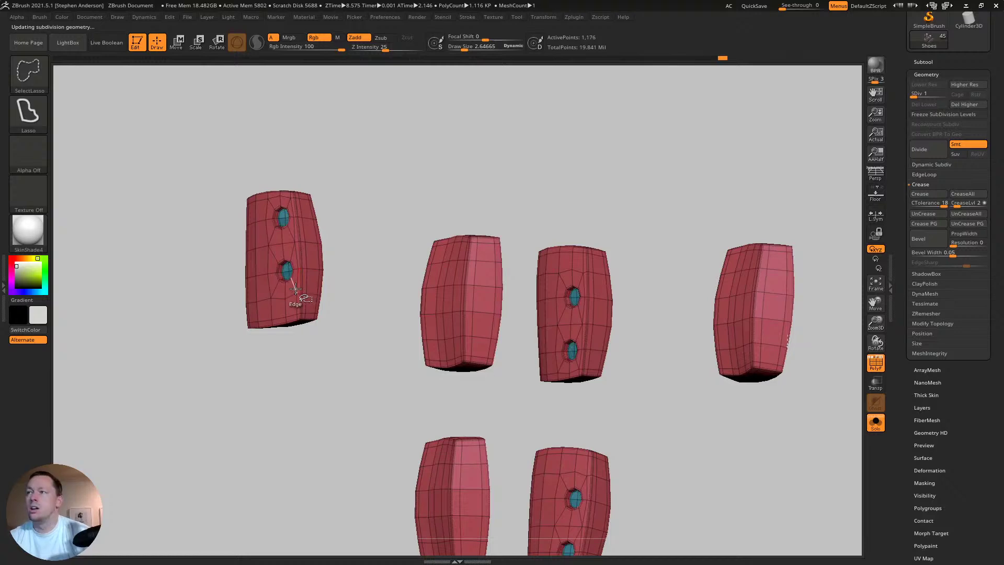
{"action": "mouse_move", "coordinate": [309, 287]}
{"action": "right_mouse_down"}
{"action": "mouse_move", "coordinate": [325, 213]}
{"action": "mouse_move", "coordinate": [344, 254]}
{"action": "mouse_move", "coordinate": [347, 218]}
{"action": "right_mouse_up"}
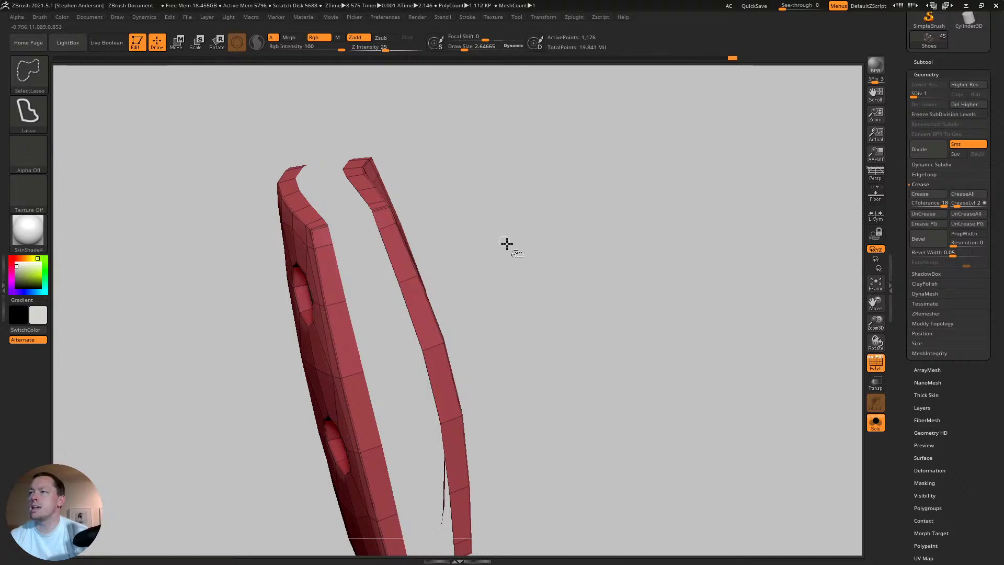
{"action": "right_click_drag", "start_coordinate": [507, 243], "coordinate": [549, 189], "text": "ctrl"}
{"action": "right_click_drag", "start_coordinate": [549, 189], "coordinate": [319, 223], "text": "alt"}
{"action": "right_click_drag", "start_coordinate": [319, 222], "coordinate": [327, 256], "text": "ctrl"}
- Try hiding the side-wall polygon strips between the plates' front faces and back rims
{"action": "left_click", "coordinate": [471, 246], "text": "ctrl+shift"}
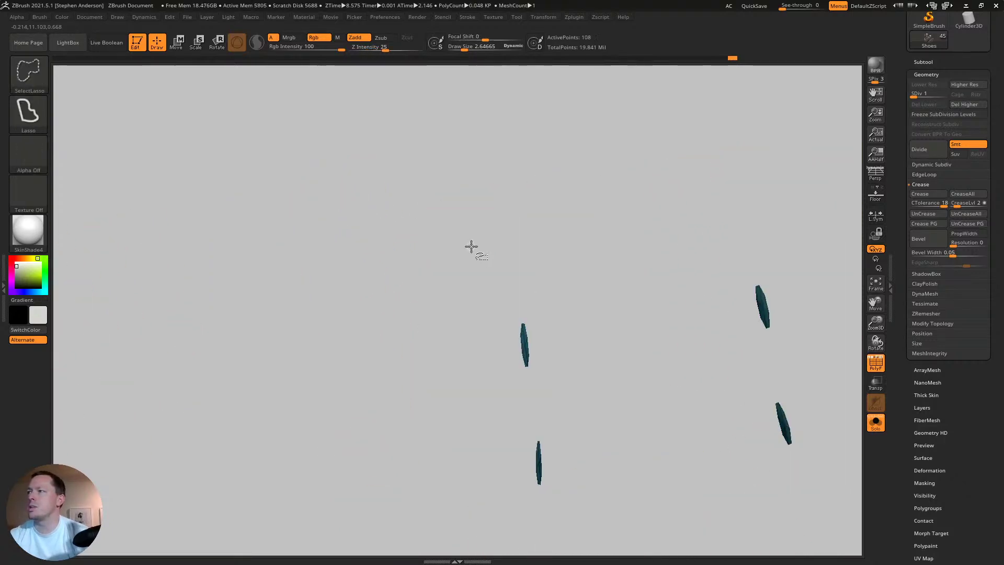
{"action": "left_click", "coordinate": [478, 252], "text": "ctrl+shift"}
{"action": "left_click", "coordinate": [471, 252], "text": "ctrl+shift"}
{"action": "right_click_drag", "start_coordinate": [464, 398], "coordinate": [473, 218], "text": "alt"}
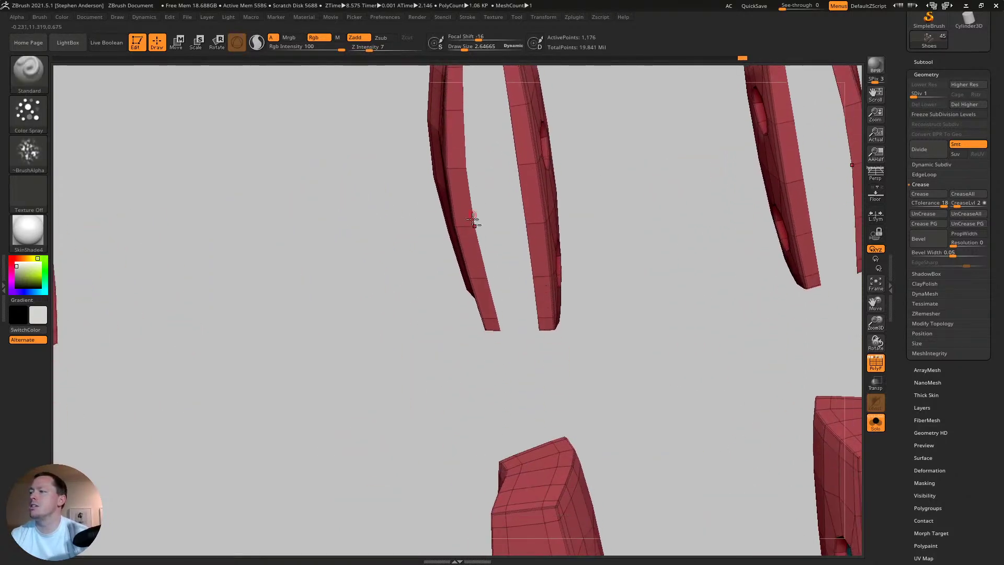
{"action": "right_click_drag", "start_coordinate": [513, 383], "coordinate": [477, 174], "text": "alt"}
{"action": "left_click", "coordinate": [482, 299], "text": "ctrl+shift"}
{"action": "mouse_move", "coordinate": [432, 309]}
{"action": "right_mouse_down", "text": "ctrl"}
{"action": "mouse_move", "coordinate": [433, 263]}
{"action": "mouse_move", "coordinate": [479, 309]}
{"action": "right_mouse_up", "text": "ctrl"}
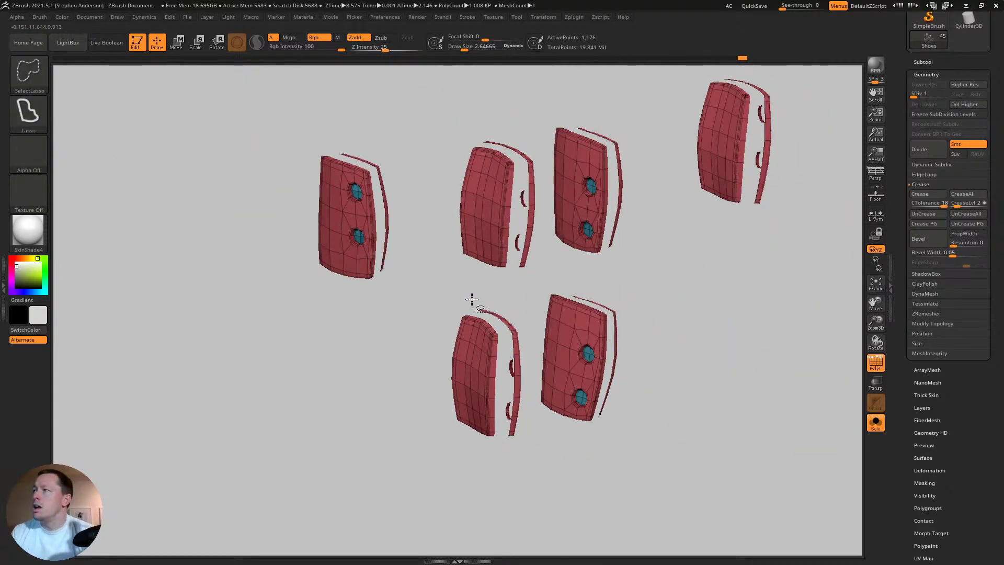
{"action": "left_click", "coordinate": [472, 304], "text": "ctrl+alt+shift"}
{"action": "left_click", "coordinate": [353, 391], "text": "ctrl+shift"}
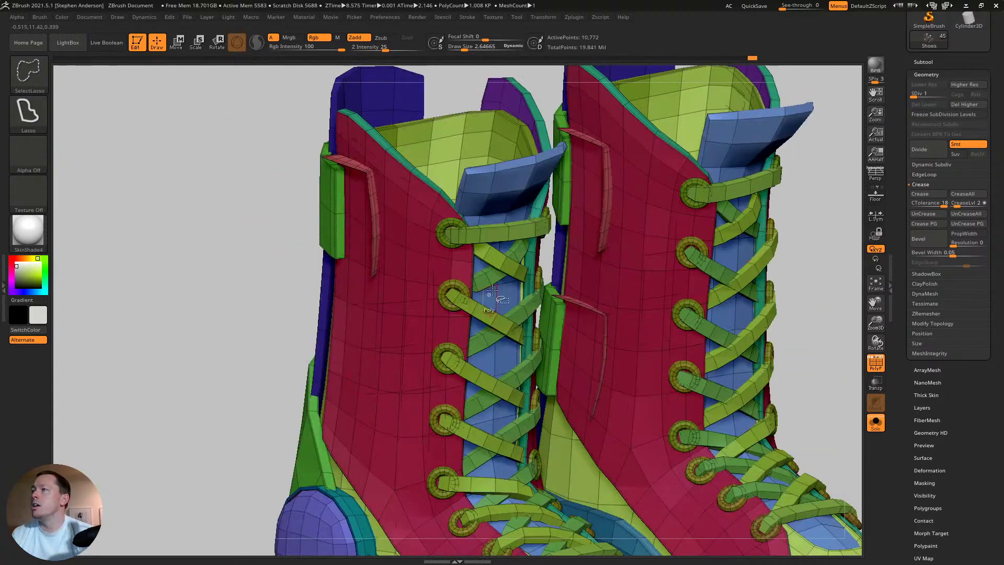
{"action": "right_click_drag", "start_coordinate": [353, 390], "coordinate": [472, 310]}
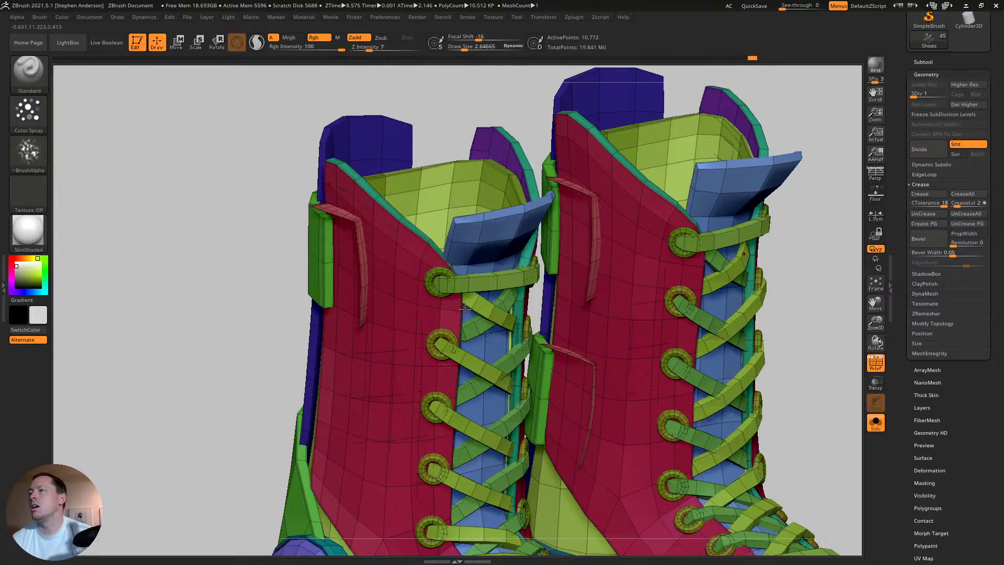
- Undo the last visibility changes and bring back the complete isolated plates
{"action": "key", "text": "ctrl+z"}
{"action": "right_click_drag", "start_coordinate": [383, 287], "coordinate": [347, 369], "text": "ctrl"}
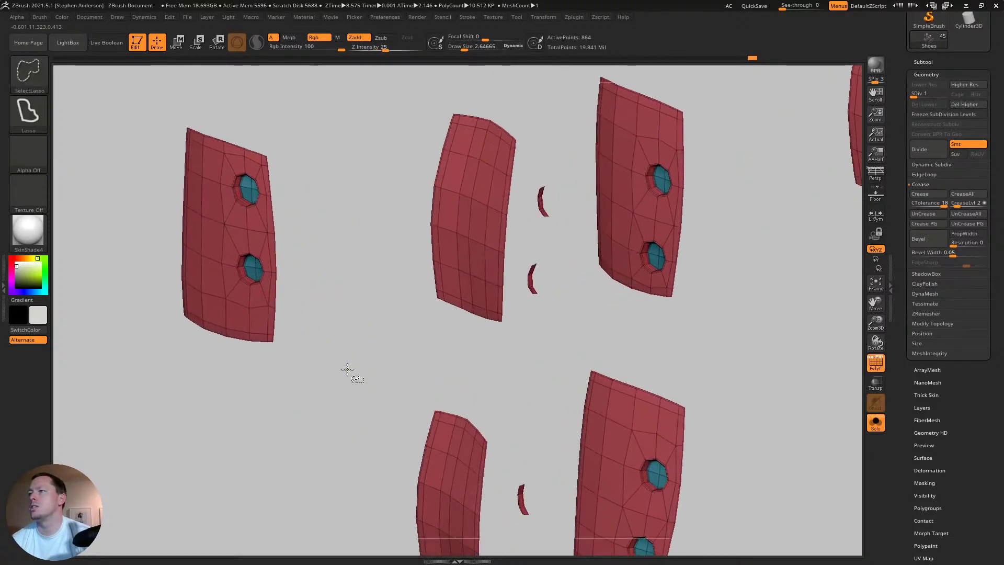
{"action": "left_click", "coordinate": [350, 370], "text": "ctrl+shift"}
{"action": "left_click", "coordinate": [266, 237], "text": "ctrl+shift"}
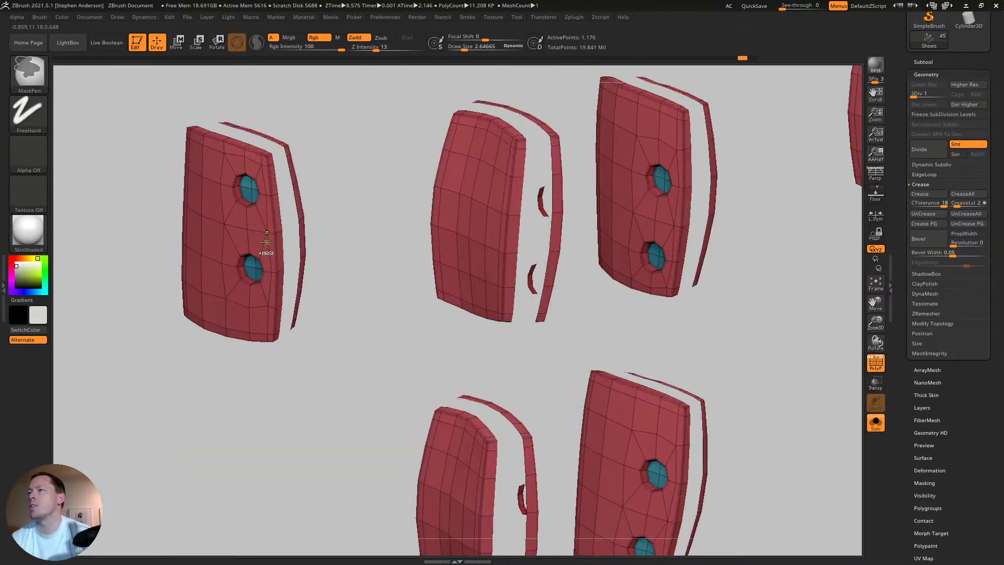
{"action": "left_click", "coordinate": [258, 239], "text": "ctrl+shift"}
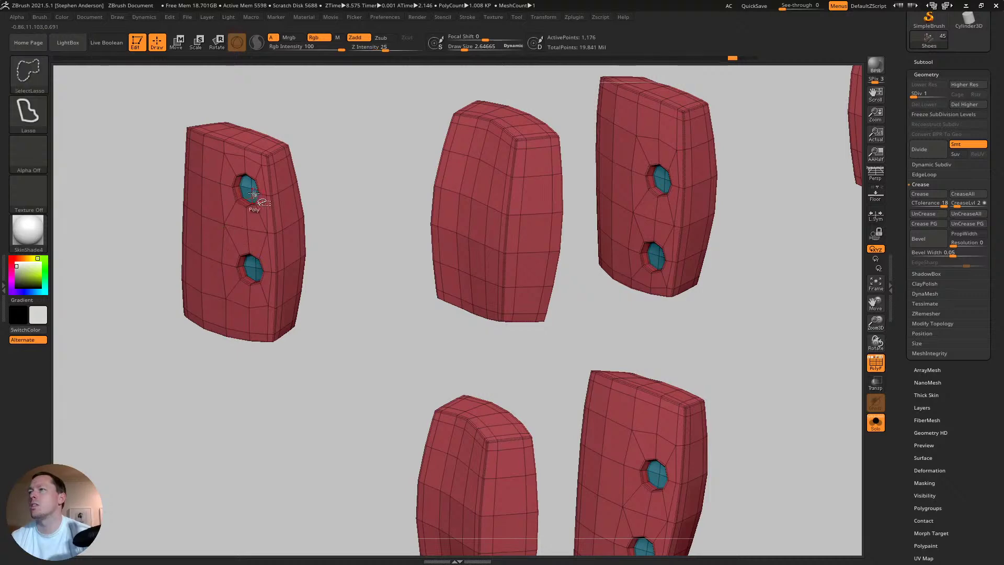
- Hide the plates' hole geometry and the faces surrounding the holes, keeping the outer rims visible
{"action": "key", "text": "f"}
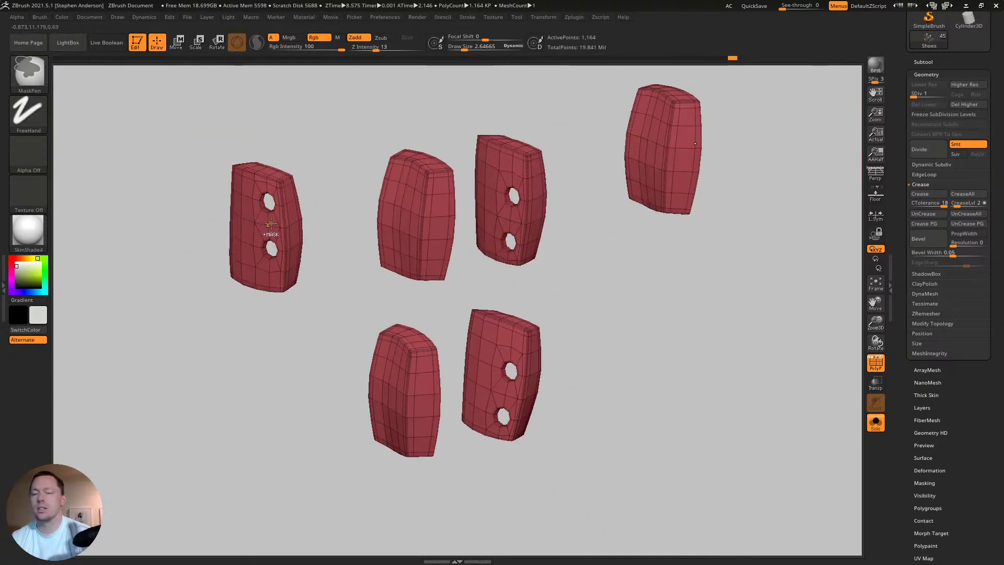
{"action": "left_click", "coordinate": [274, 230], "text": "ctrl+shift"}
{"action": "mouse_move", "coordinate": [303, 213]}
{"action": "right_mouse_down", "text": "alt"}
{"action": "mouse_move", "coordinate": [314, 253]}
{"action": "mouse_move", "coordinate": [370, 262]}
{"action": "right_mouse_up", "text": "alt"}
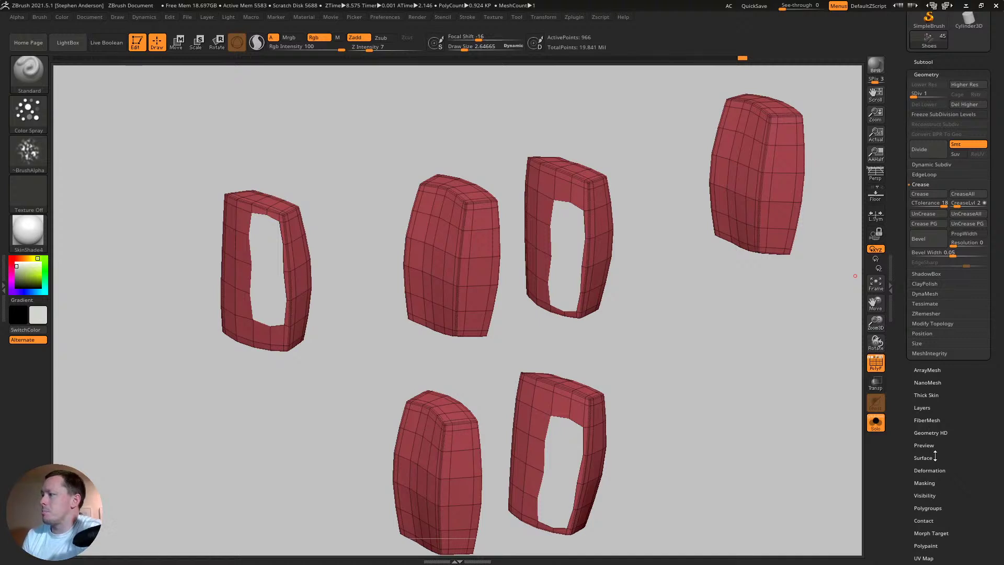
- Mask the plates' creased edges with Mask By Features, leaving only the Crease option on
{"action": "scroll", "coordinate": [933, 411], "scroll_direction": "down", "scroll_amount": 4}
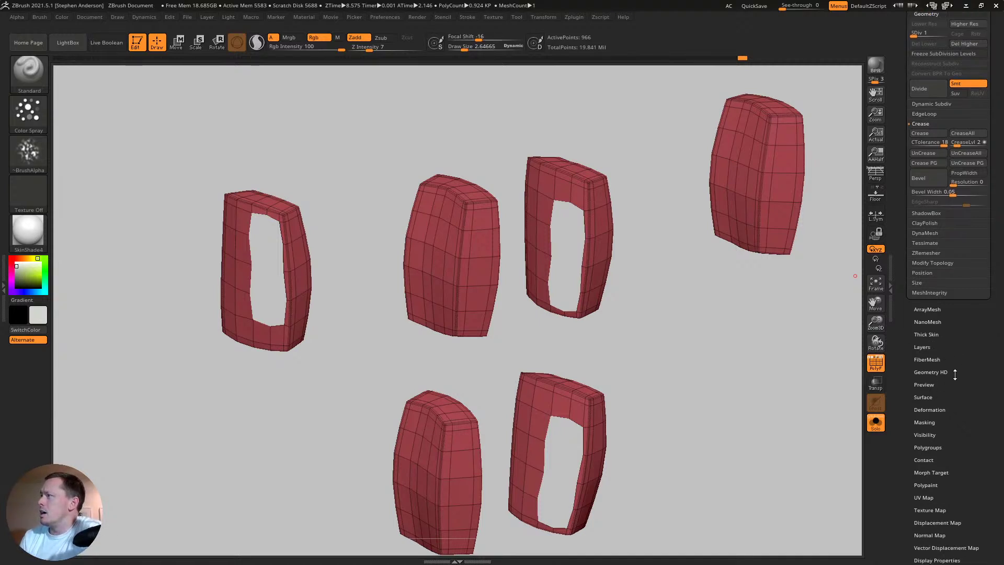
{"action": "left_click", "coordinate": [924, 386]}
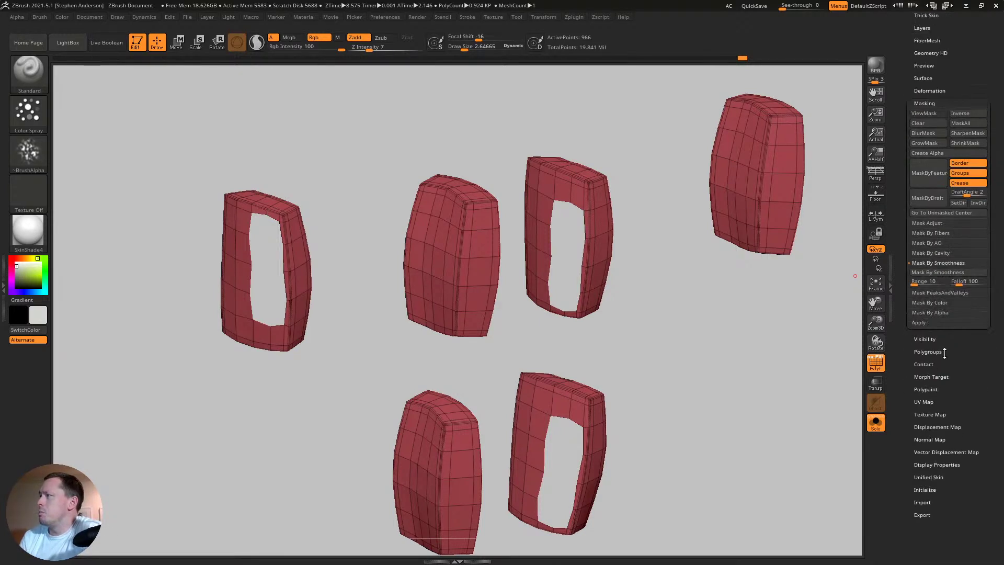
{"action": "left_click", "coordinate": [970, 163]}
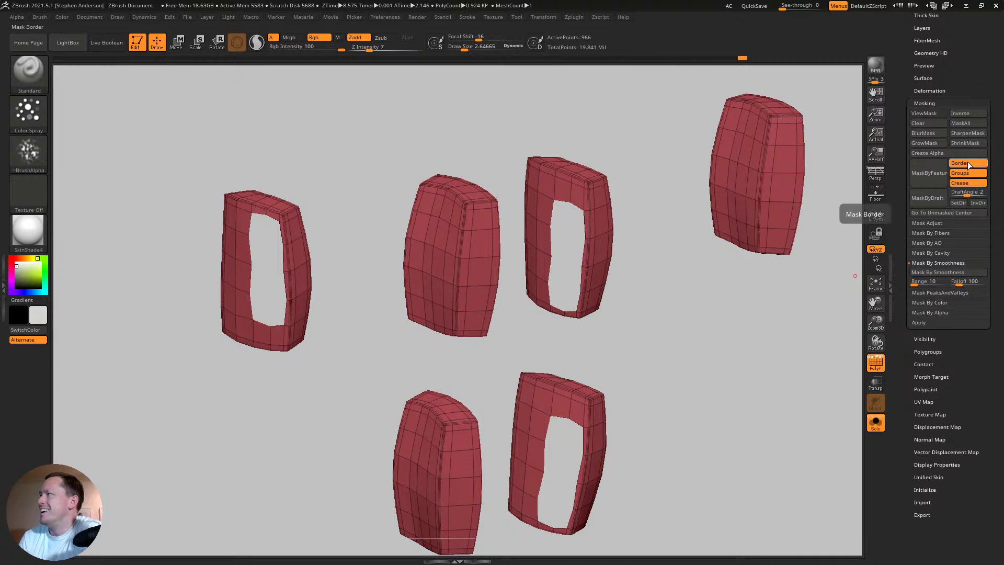
{"action": "left_click", "coordinate": [973, 173]}
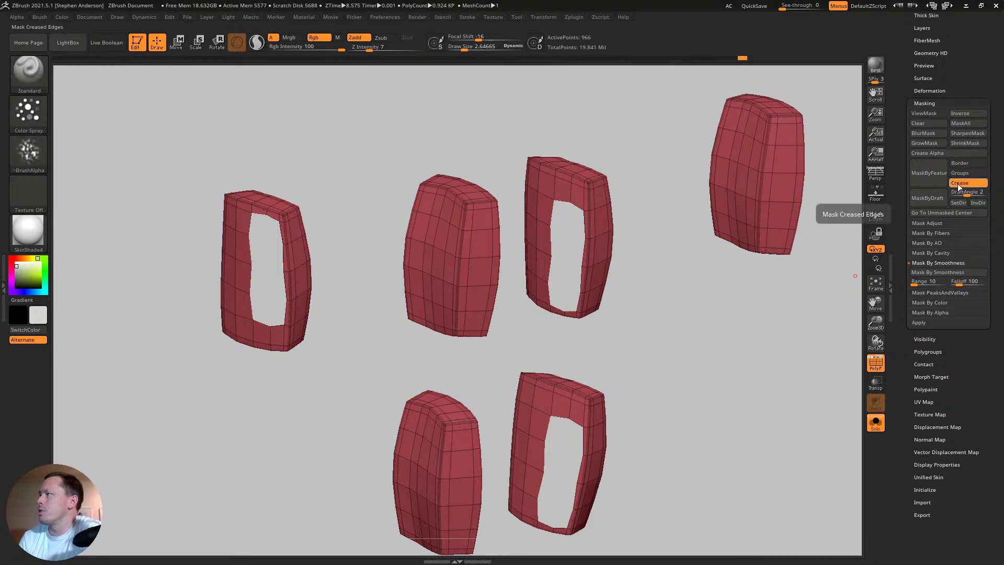
{"action": "left_click", "coordinate": [930, 173]}
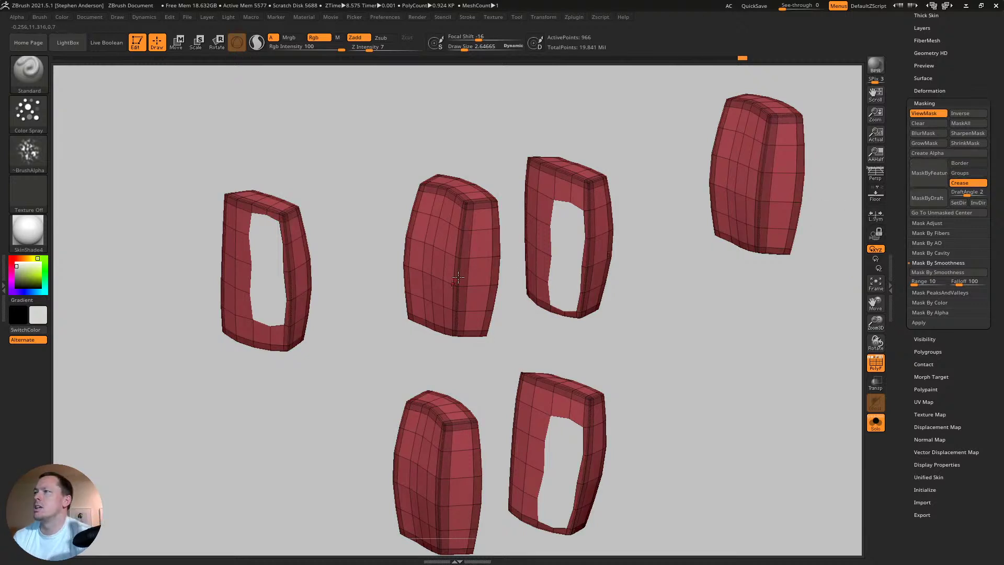
- Show the complete plates again, raise their subdivision level and turn off the polygon wireframe display
{"action": "left_click", "coordinate": [352, 326], "text": "ctrl+shift"}
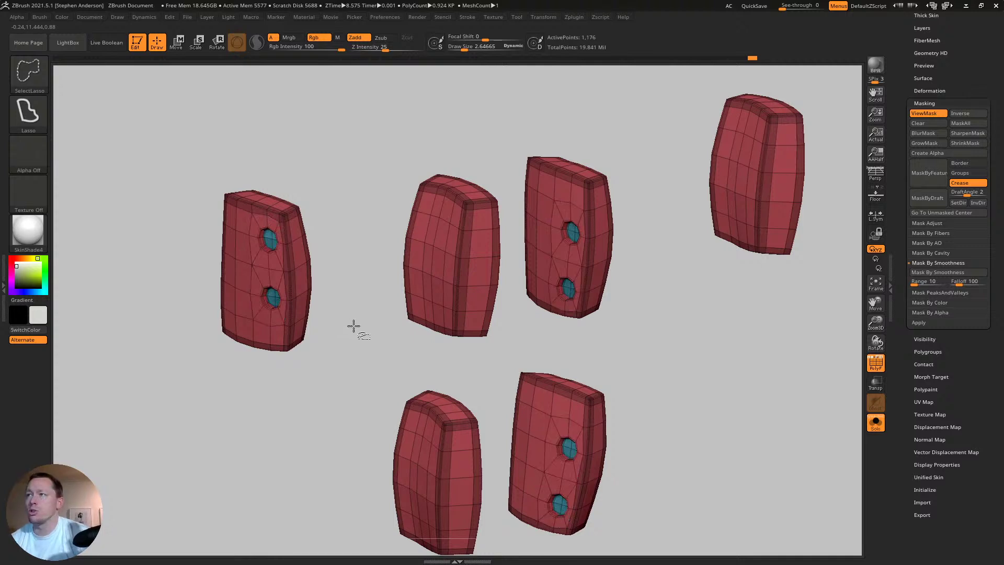
{"action": "mouse_move", "coordinate": [331, 278]}
{"action": "left_mouse_down"}
{"action": "mouse_move", "coordinate": [305, 288]}
{"action": "mouse_move", "coordinate": [320, 285]}
{"action": "left_mouse_up"}
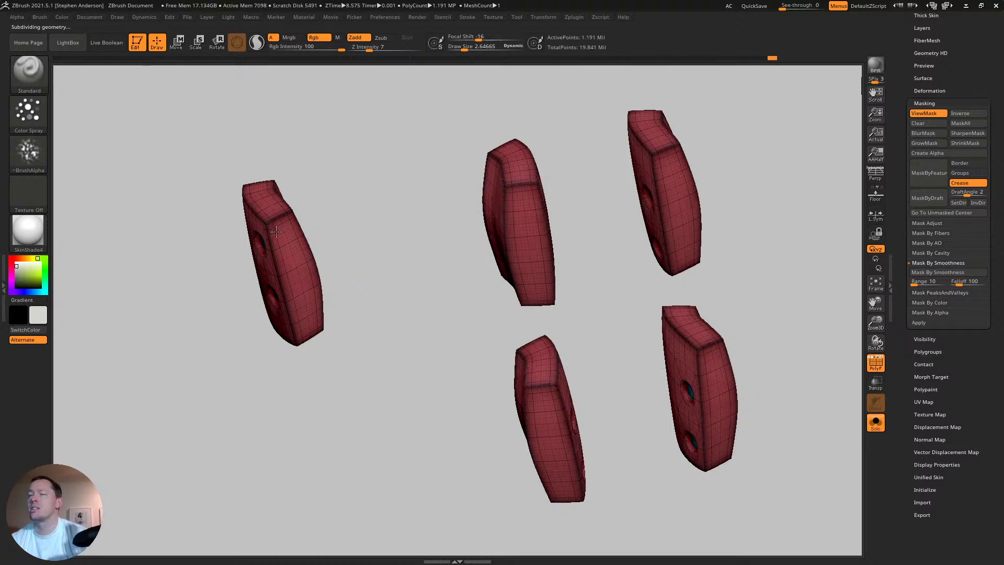
{"action": "mouse_move", "coordinate": [272, 238]}
{"action": "right_mouse_down"}
{"action": "mouse_move", "coordinate": [335, 230]}
{"action": "mouse_move", "coordinate": [314, 225]}
{"action": "right_mouse_up"}
{"action": "right_click_drag", "start_coordinate": [314, 225], "coordinate": [327, 259], "text": "ctrl"}
{"action": "key", "text": "shift+f"}
{"action": "key", "text": "ctrl"}
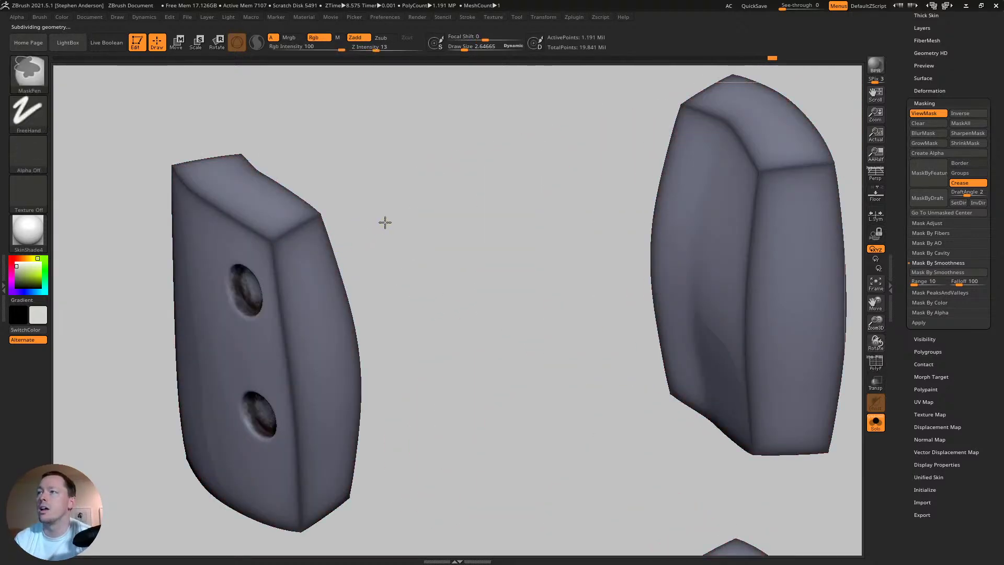
- Invert the crease mask and set the brush Draw Size to about 67
{"action": "left_click", "coordinate": [385, 223], "text": "ctrl"}
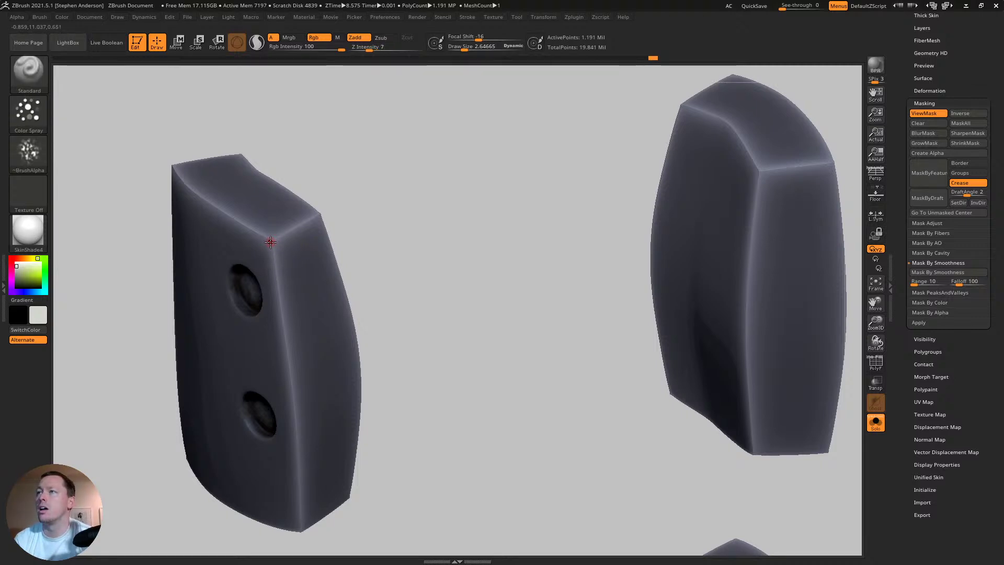
{"action": "key", "text": "s"}
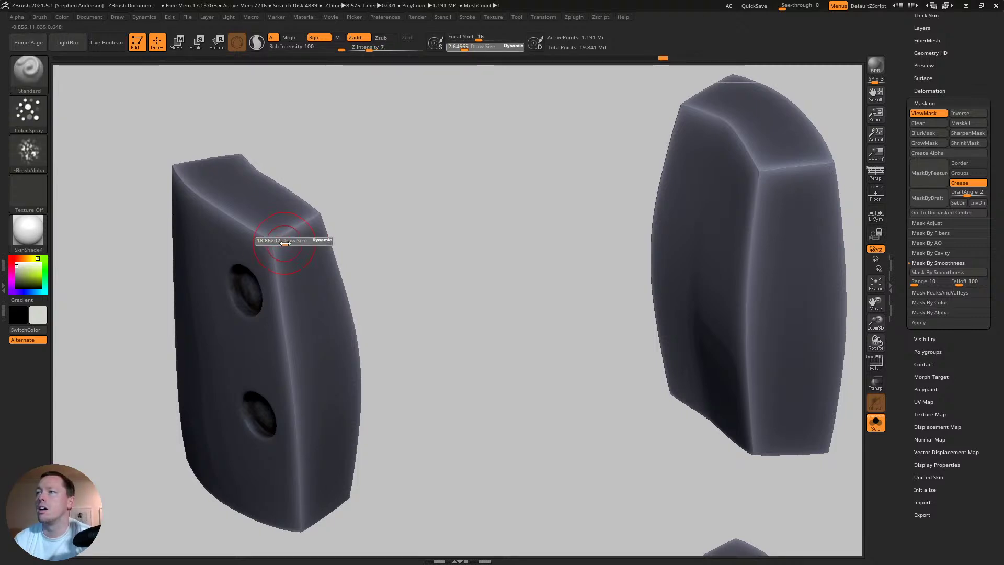
{"action": "left_click_drag", "start_coordinate": [276, 242], "coordinate": [322, 245]}
- Lower the plates to subdivision level 1
{"action": "mouse_move", "coordinate": [322, 246]}
{"action": "right_mouse_down", "text": "ctrl"}
{"action": "mouse_move", "coordinate": [312, 241]}
{"action": "mouse_move", "coordinate": [325, 213]}
{"action": "mouse_move", "coordinate": [376, 294]}
{"action": "mouse_move", "coordinate": [399, 300]}
{"action": "right_mouse_up", "text": "ctrl"}
{"action": "key", "text": "shift+d"}
{"action": "key", "text": "shift+d"}
{"action": "key", "text": "shift+d"}
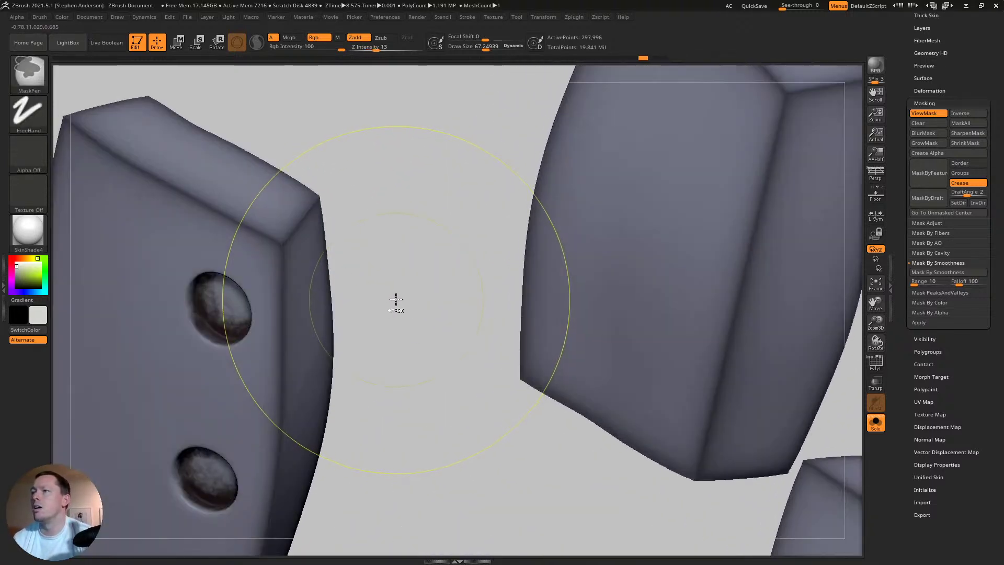
{"action": "key", "text": "shift+d"}
{"action": "key", "text": "shift+d"}
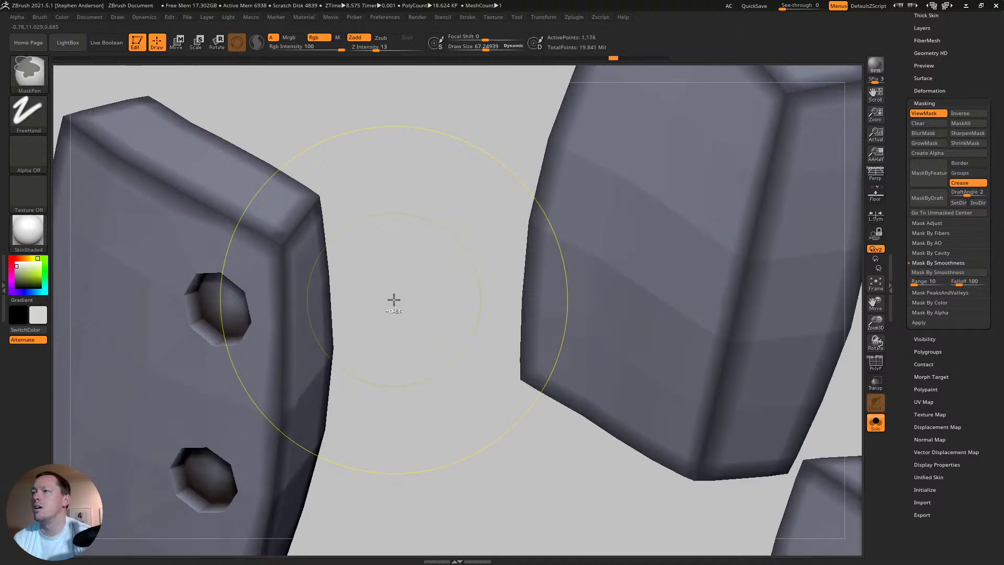
{"action": "key", "text": "ctrl+shift"}
{"action": "left_click", "coordinate": [924, 103]}
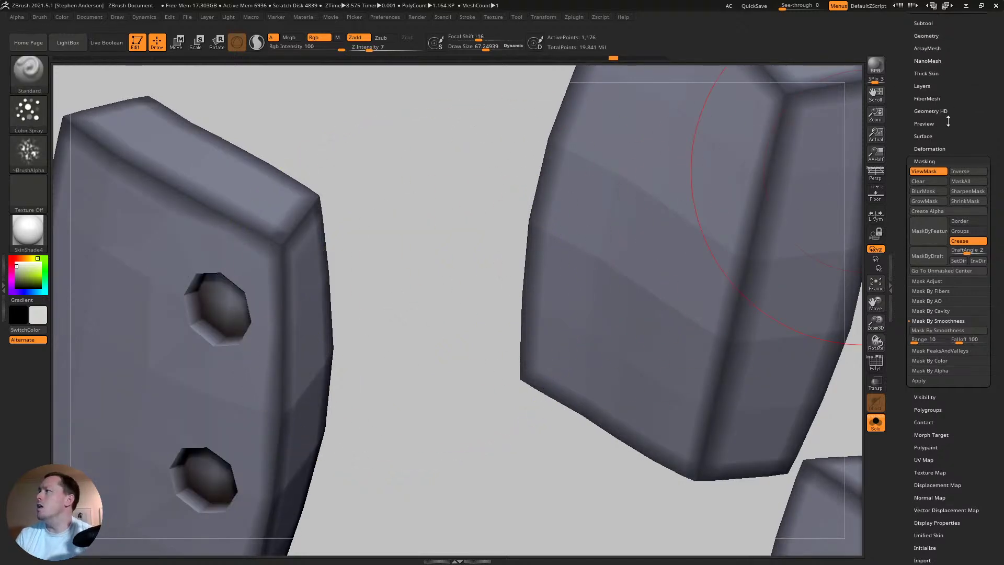
{"action": "left_click", "coordinate": [926, 67]}
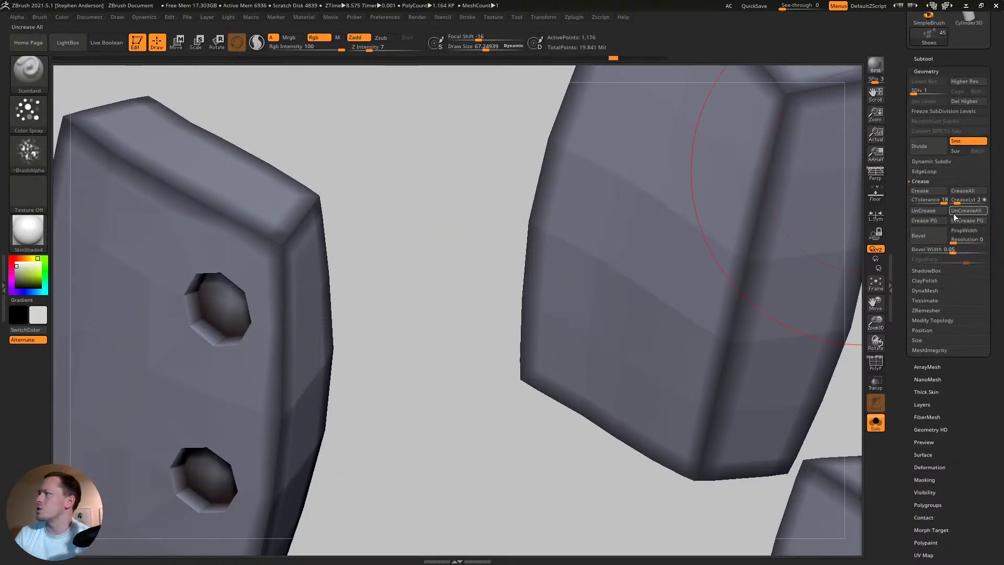
{"action": "left_click", "coordinate": [939, 160]}
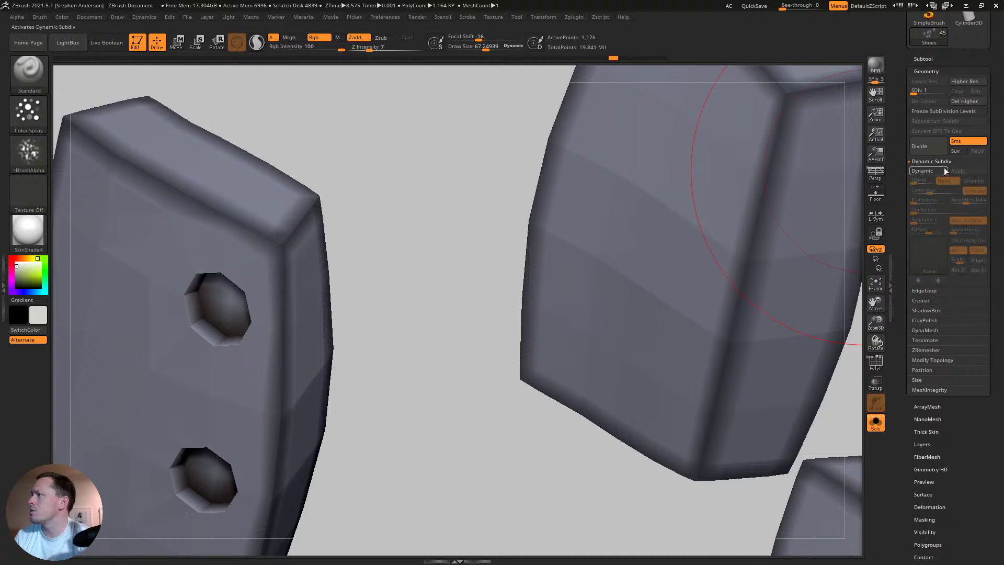
{"action": "scroll", "coordinate": [361, 243], "scroll_direction": "down", "scroll_amount": 6}
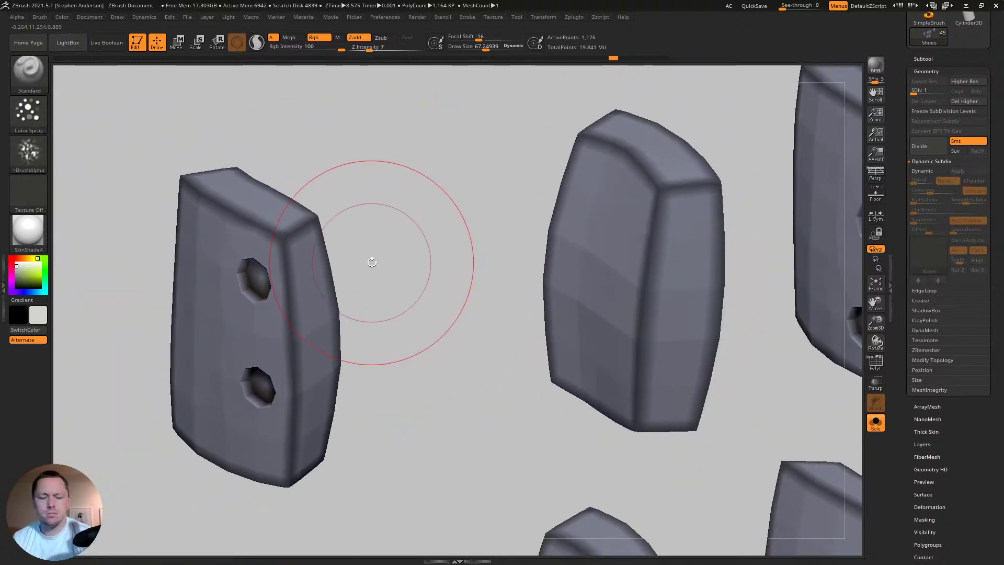
- Invert the mask so the plates' edges are unmasked, and raise the plates to subdivision level 6
{"action": "key", "text": "ctrl"}
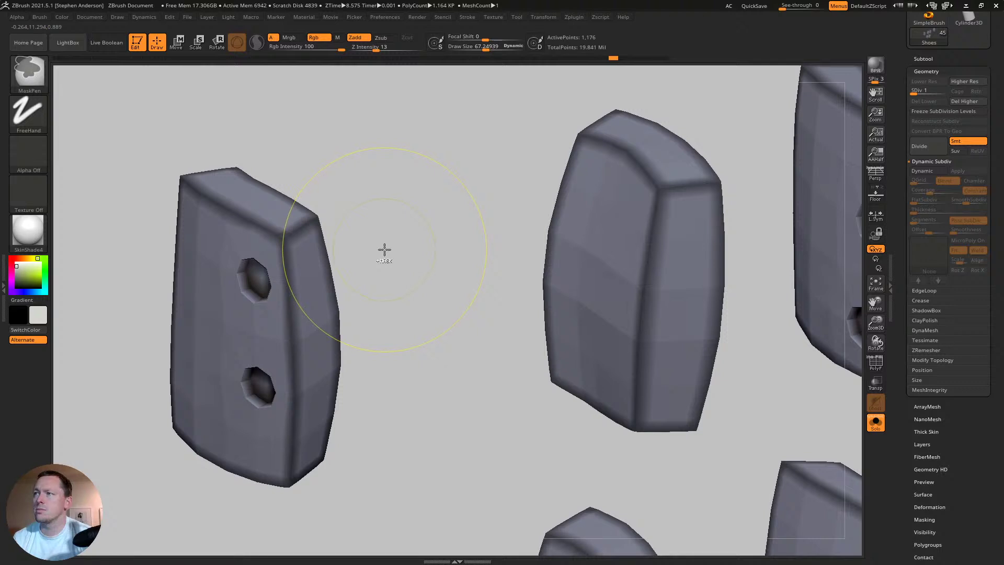
{"action": "left_click", "coordinate": [386, 251], "text": "ctrl"}
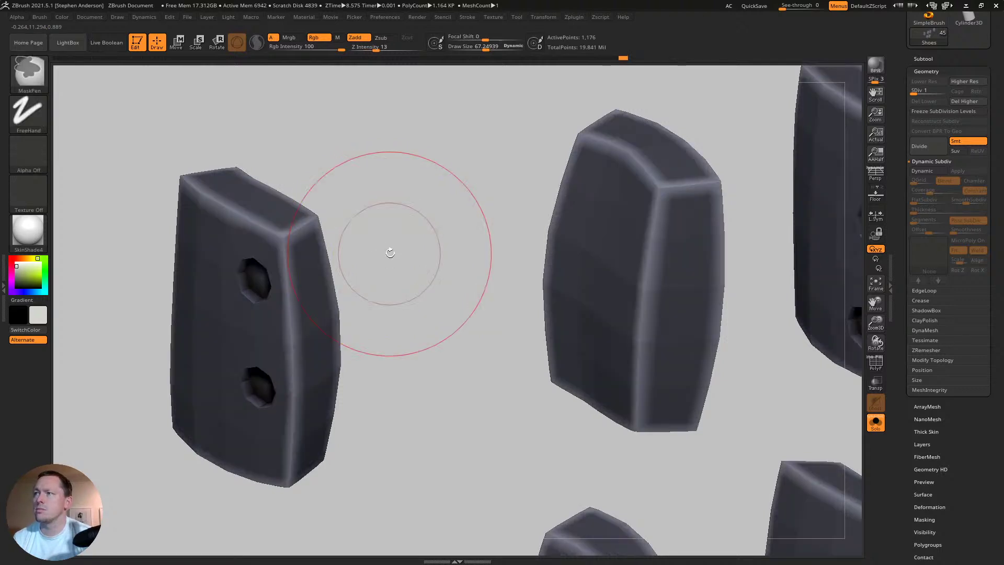
{"action": "key", "text": "ctrl+d"}
{"action": "key", "text": "ctrl+d"}
{"action": "key", "text": "ctrl+d"}
{"action": "key", "text": "ctrl+d"}
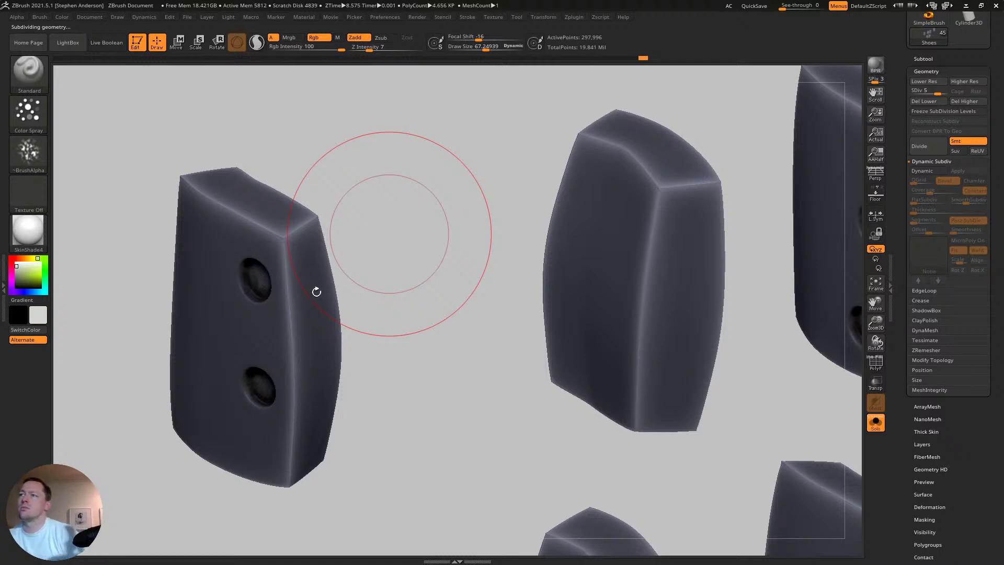
{"action": "key", "text": "ctrl+d"}
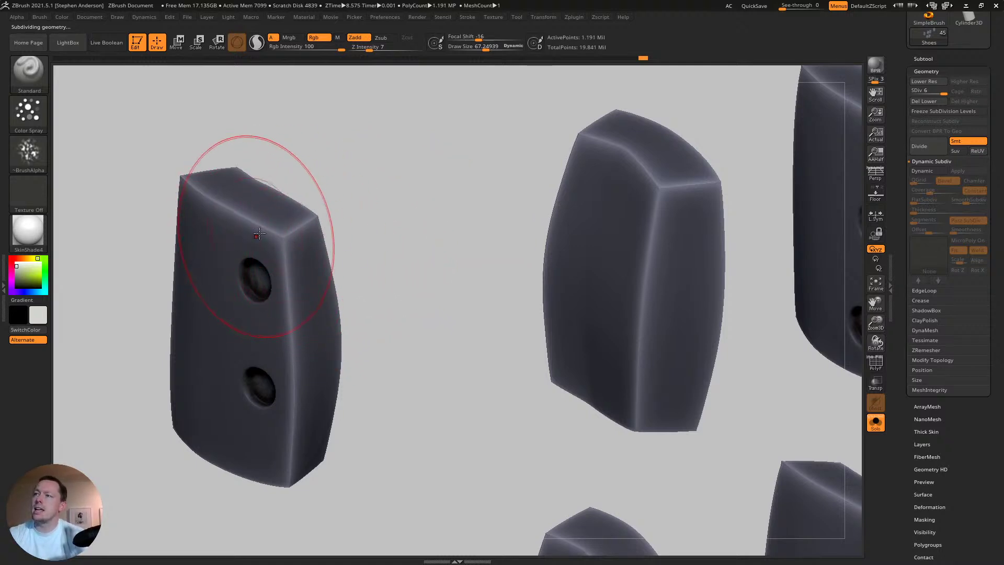
- Soften the plates' unmasked edges with the Smooth brush, Polish Crisp Edges at 100 and Polish at 100
{"action": "key", "text": "shift"}
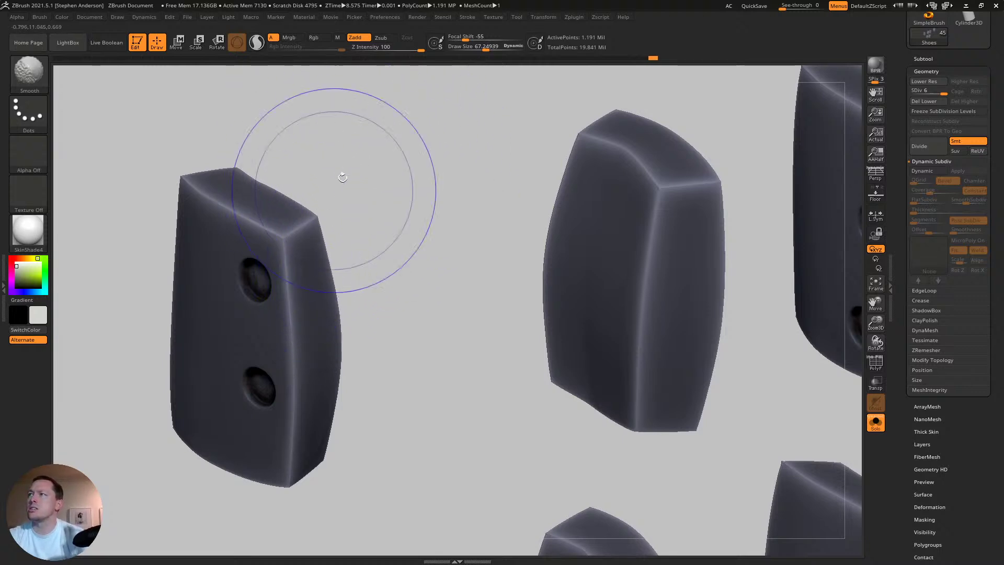
{"action": "left_click_drag", "start_coordinate": [291, 240], "coordinate": [275, 245], "text": "shift"}
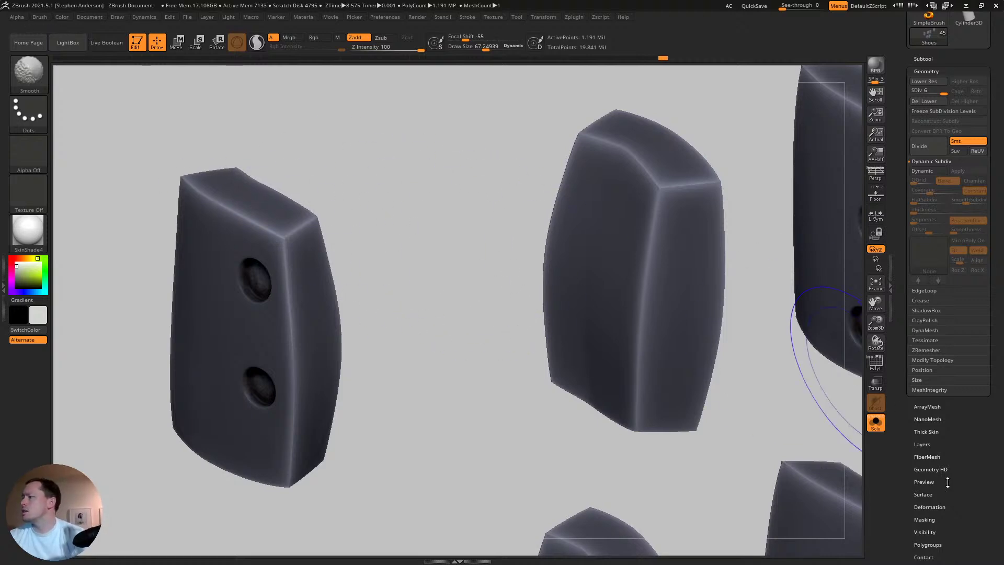
{"action": "left_click", "coordinate": [931, 507]}
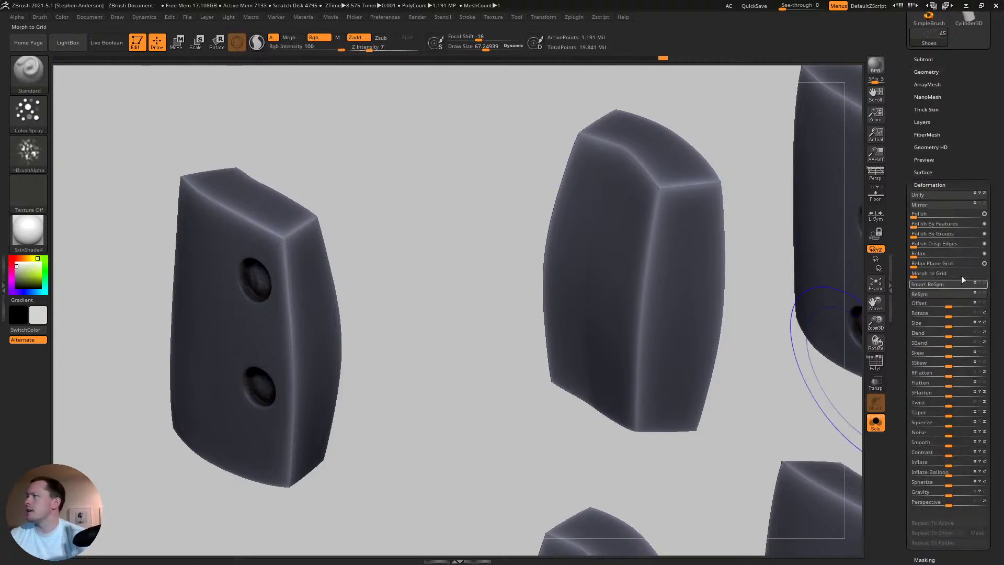
{"action": "left_click", "coordinate": [915, 247]}
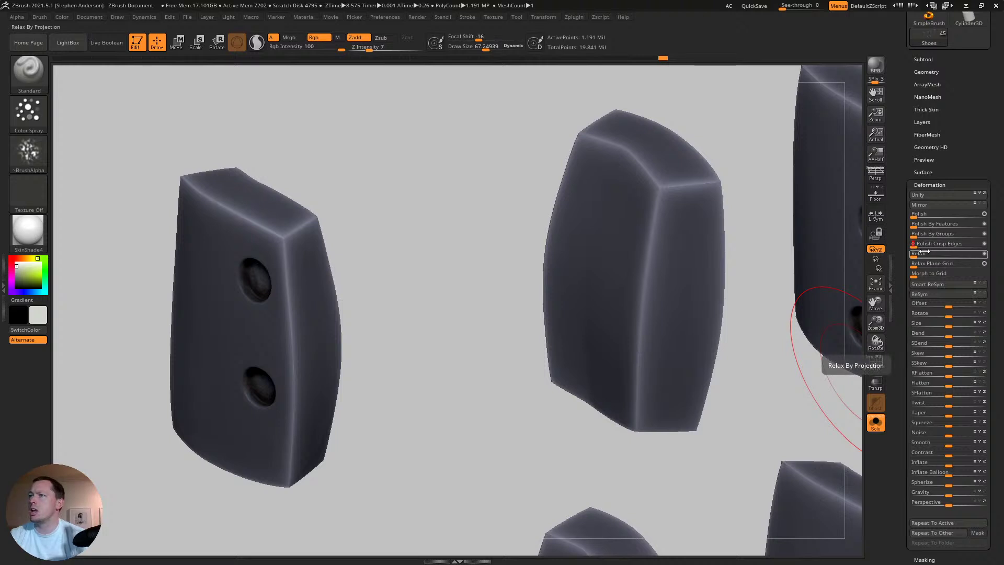
{"action": "left_click_drag", "start_coordinate": [925, 244], "coordinate": [971, 242]}
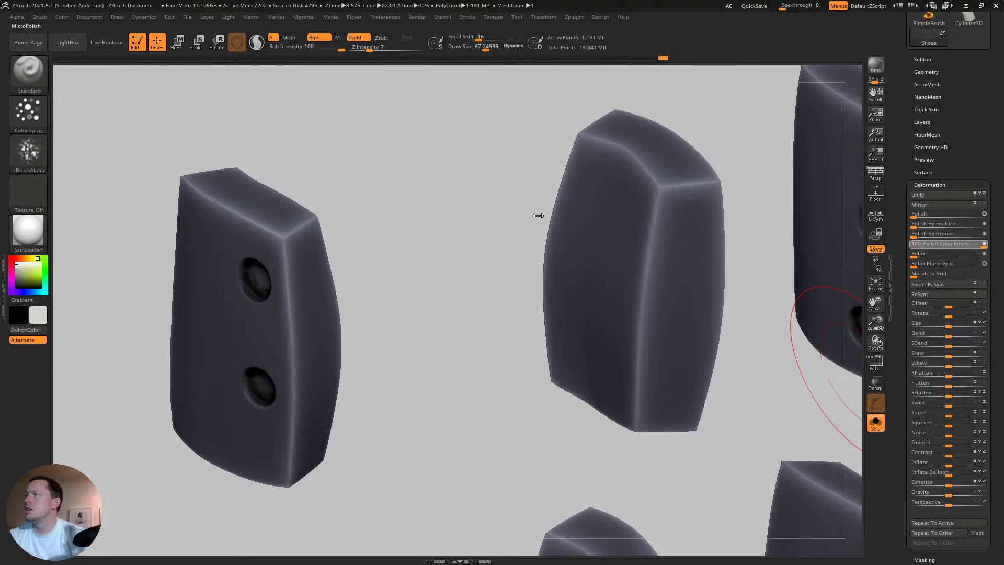
{"action": "left_click_drag", "start_coordinate": [538, 216], "coordinate": [539, 215]}
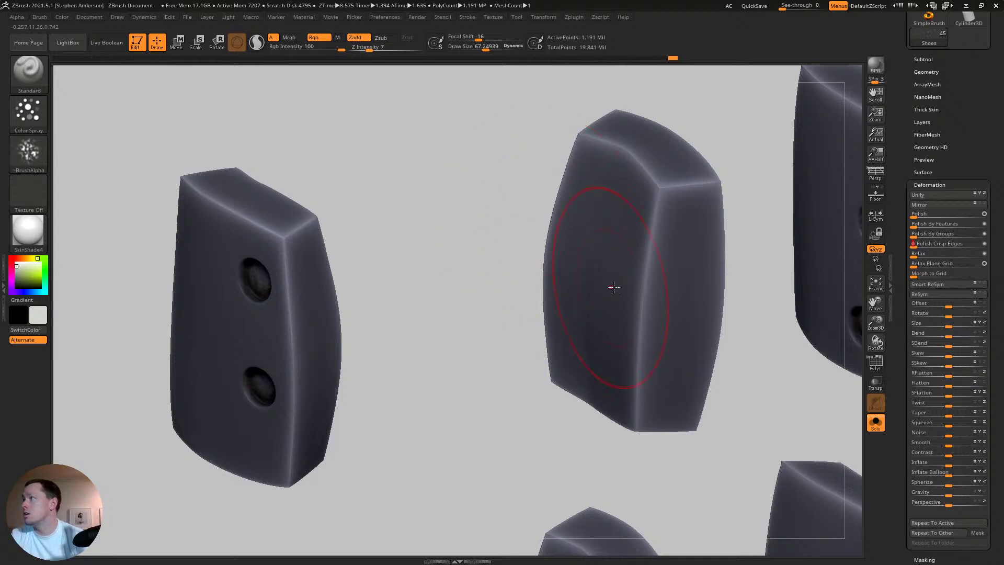
{"action": "left_click_drag", "start_coordinate": [923, 214], "coordinate": [994, 220]}
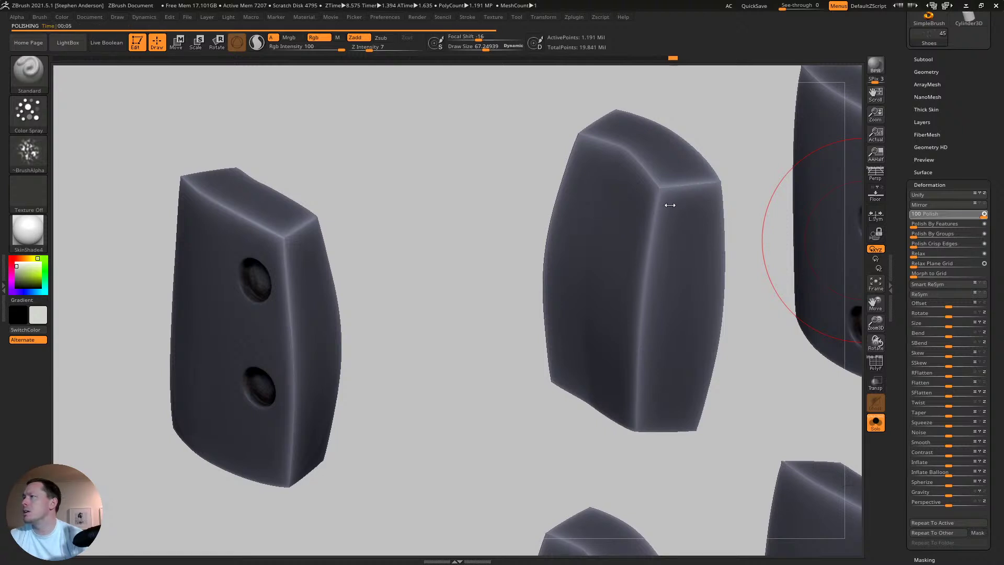
- Enlarge the brush Draw Size to 1000 and smooth the unmasked edges across all the plates
{"action": "key", "text": "shift"}
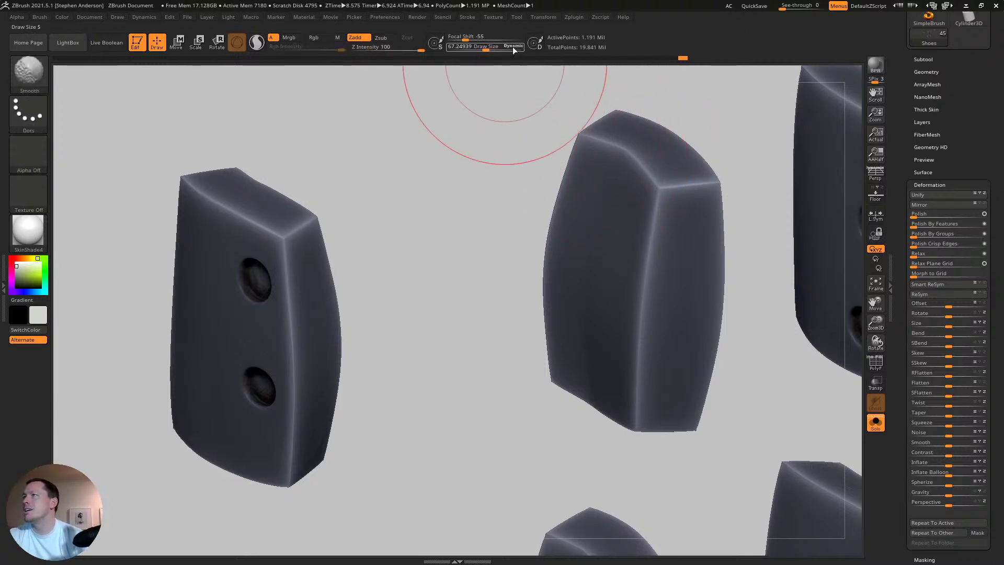
{"action": "left_click_drag", "start_coordinate": [514, 50], "coordinate": [523, 50]}
{"action": "key", "text": "s"}
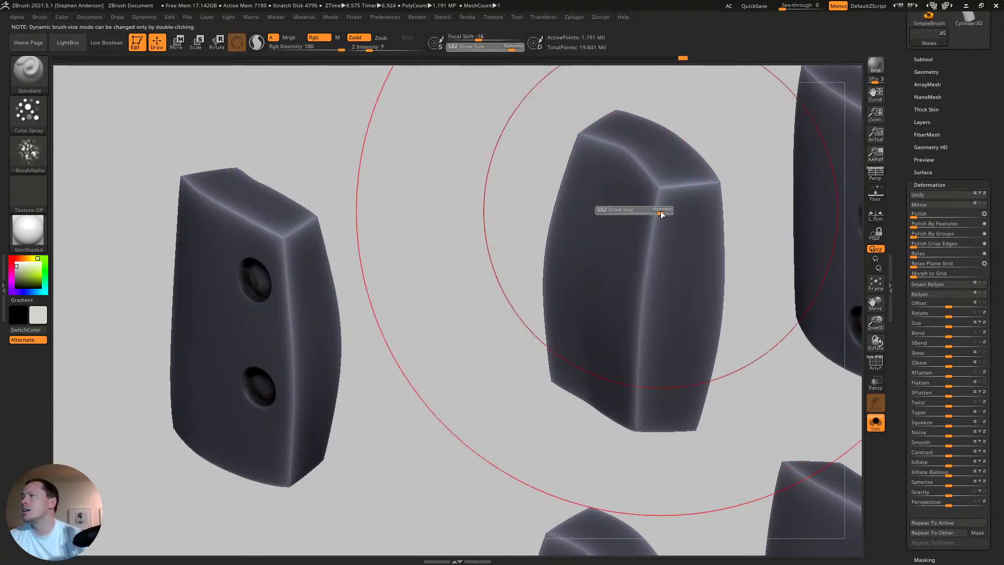
{"action": "left_click_drag", "start_coordinate": [661, 214], "coordinate": [674, 213]}
{"action": "mouse_move", "coordinate": [675, 214]}
{"action": "right_mouse_down", "text": "ctrl"}
{"action": "mouse_move", "coordinate": [563, 232]}
{"action": "mouse_move", "coordinate": [667, 237]}
{"action": "mouse_move", "coordinate": [508, 297]}
{"action": "right_mouse_up", "text": "ctrl"}
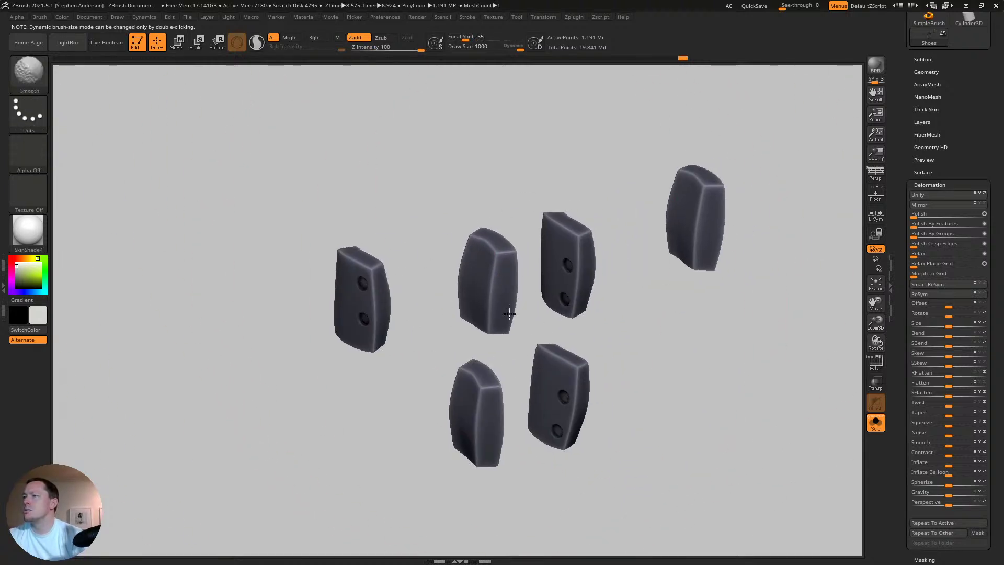
{"action": "right_click_drag", "start_coordinate": [489, 336], "coordinate": [484, 270], "text": "ctrl"}
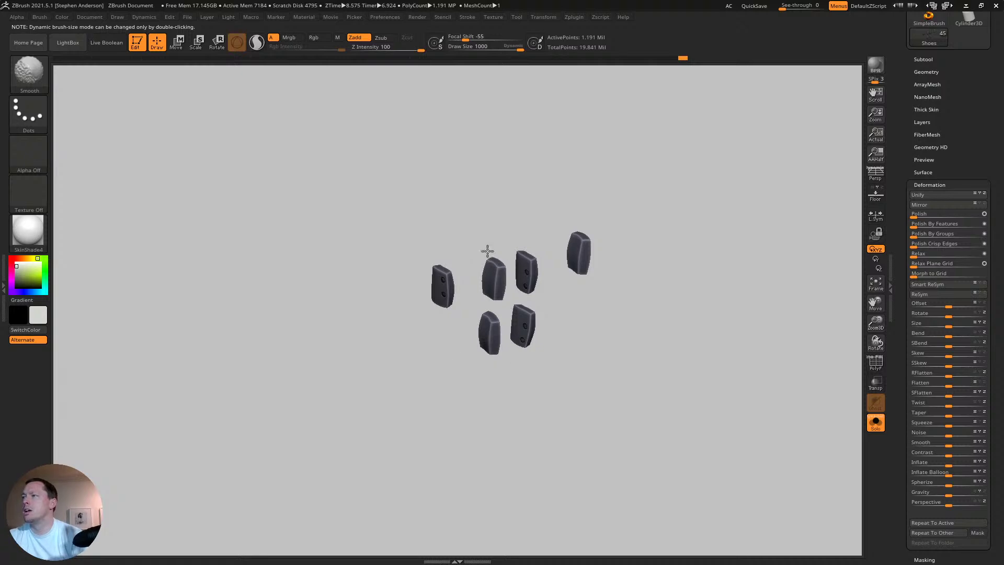
{"action": "left_click_drag", "start_coordinate": [475, 297], "coordinate": [534, 304]}
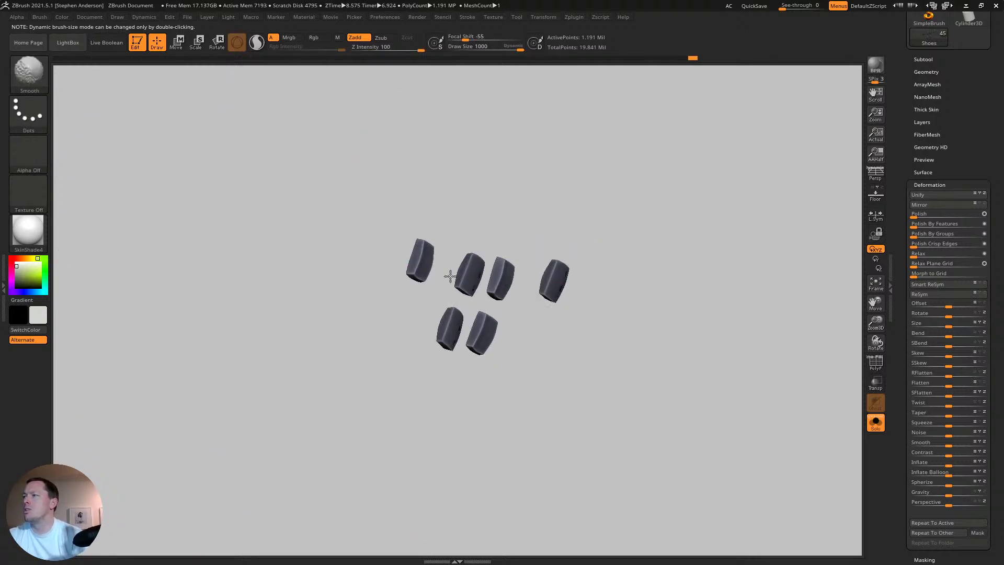
- Smooth the plates' edges from the opposite side as well and clear the mask
{"action": "right_click_drag", "start_coordinate": [497, 286], "coordinate": [468, 364], "text": "ctrl"}
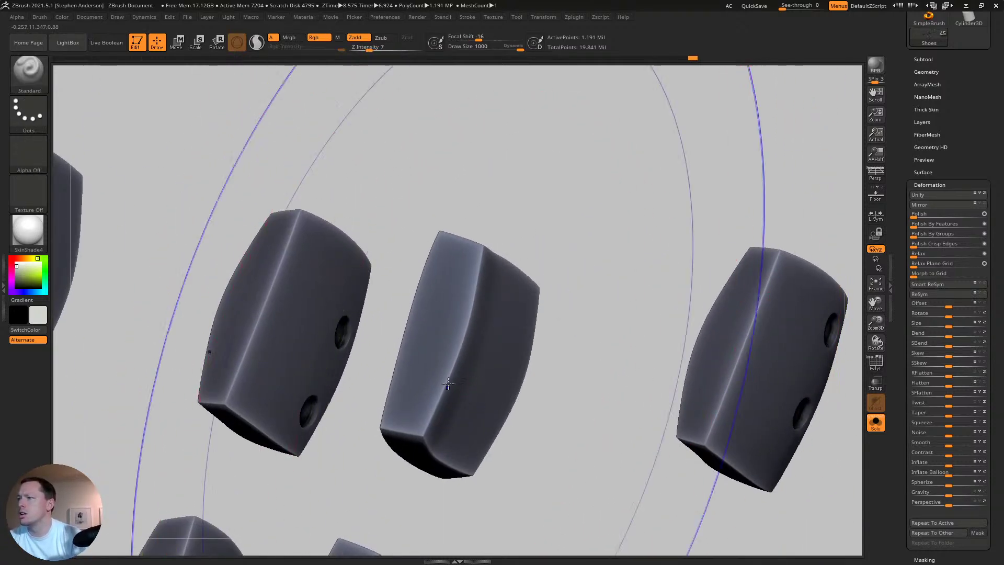
{"action": "key", "text": "ctrl"}
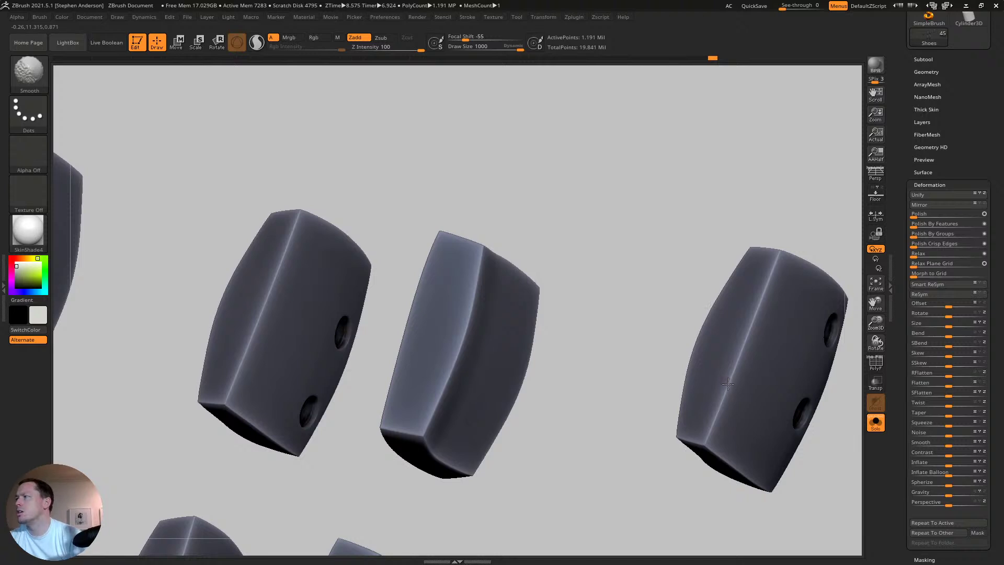
{"action": "right_click_drag", "start_coordinate": [728, 383], "coordinate": [598, 249], "text": "ctrl"}
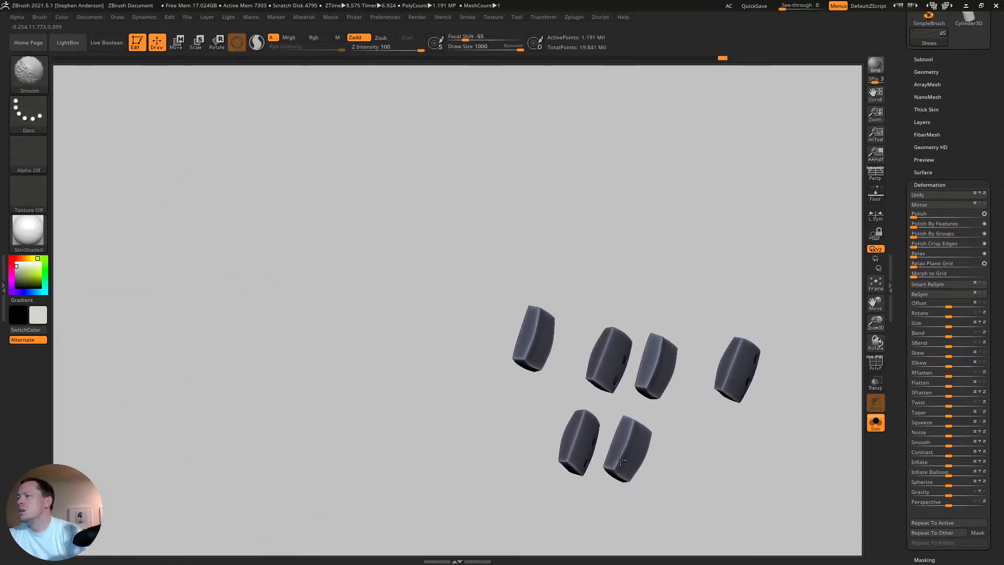
{"action": "right_click_drag", "start_coordinate": [713, 455], "coordinate": [390, 303]}
{"action": "key", "text": "shift+f"}
{"action": "key", "text": "shift+f"}
{"action": "right_click_drag", "start_coordinate": [497, 321], "coordinate": [488, 344], "text": "ctrl"}
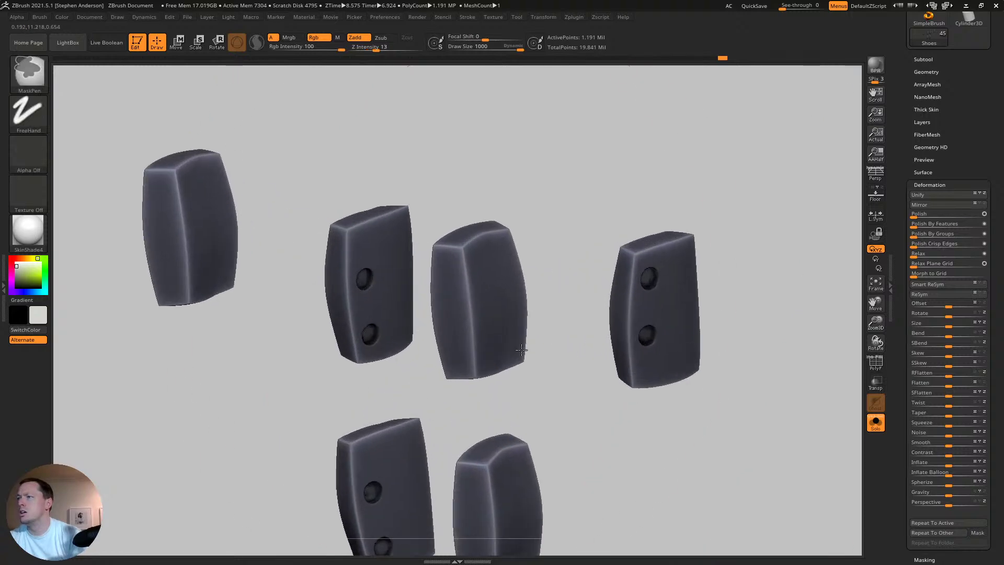
{"action": "key", "text": "ctrl+shift+a"}
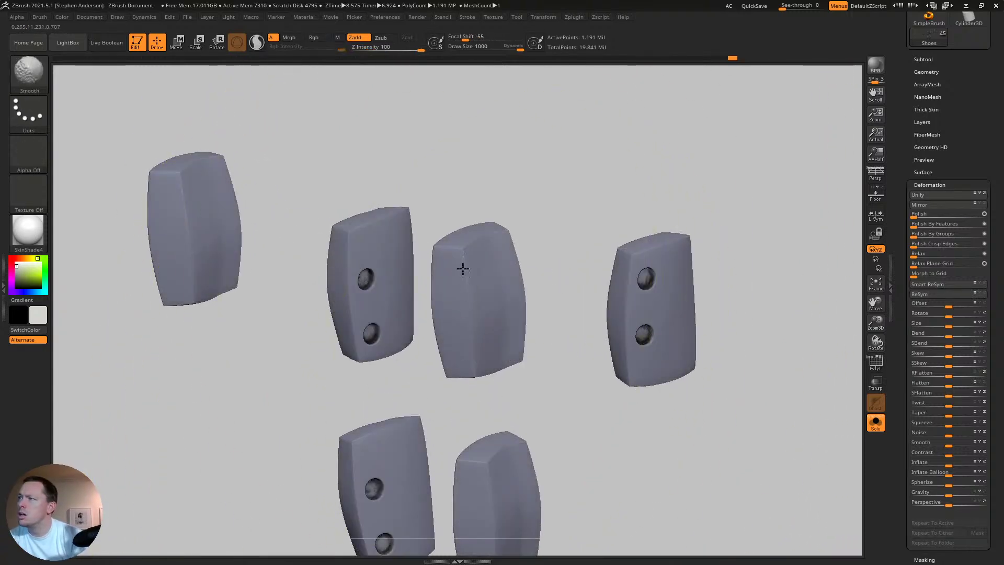
- Switch the Standard colour-spray brush to Zsub and reduce its Draw Size to about 63
{"action": "mouse_move", "coordinate": [360, 224]}
{"action": "right_mouse_down", "text": "ctrl"}
{"action": "mouse_move", "coordinate": [399, 258]}
{"action": "mouse_move", "coordinate": [386, 262]}
{"action": "right_mouse_up", "text": "ctrl"}
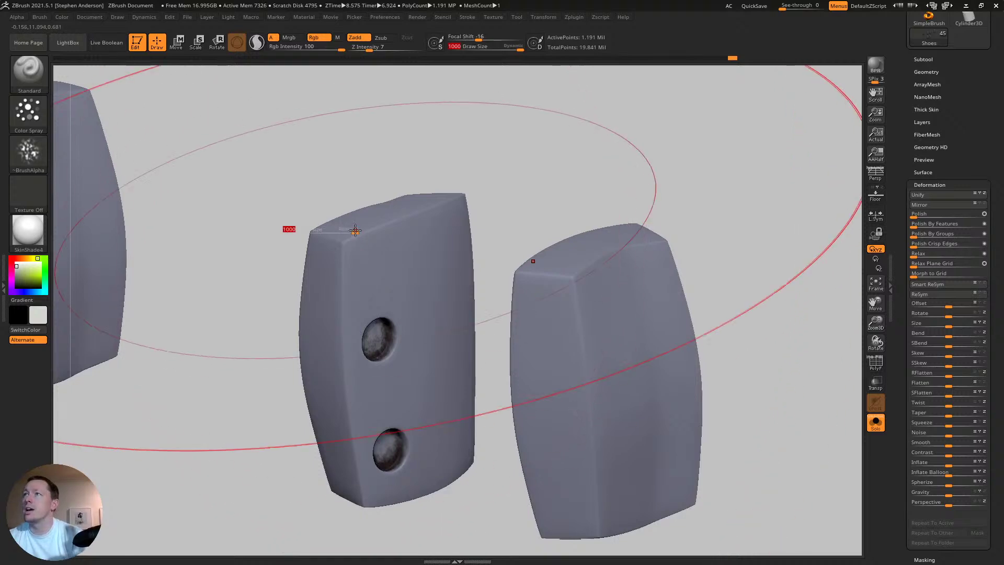
{"action": "key", "text": "s"}
{"action": "mouse_move", "coordinate": [343, 226]}
{"action": "left_mouse_down"}
{"action": "mouse_move", "coordinate": [331, 226]}
{"action": "mouse_move", "coordinate": [343, 226]}
{"action": "left_mouse_up"}
{"action": "mouse_move", "coordinate": [343, 226]}
{"action": "right_mouse_down", "text": "alt"}
{"action": "mouse_move", "coordinate": [395, 276]}
{"action": "mouse_move", "coordinate": [432, 276]}
{"action": "mouse_move", "coordinate": [435, 318]}
{"action": "right_mouse_up", "text": "alt"}
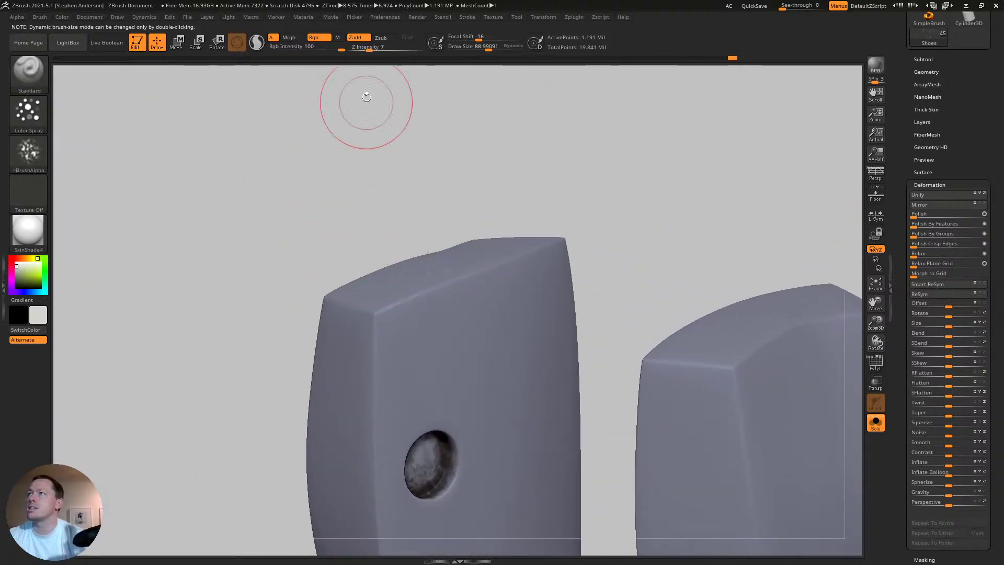
{"action": "left_click", "coordinate": [381, 38]}
{"action": "key", "text": "s"}
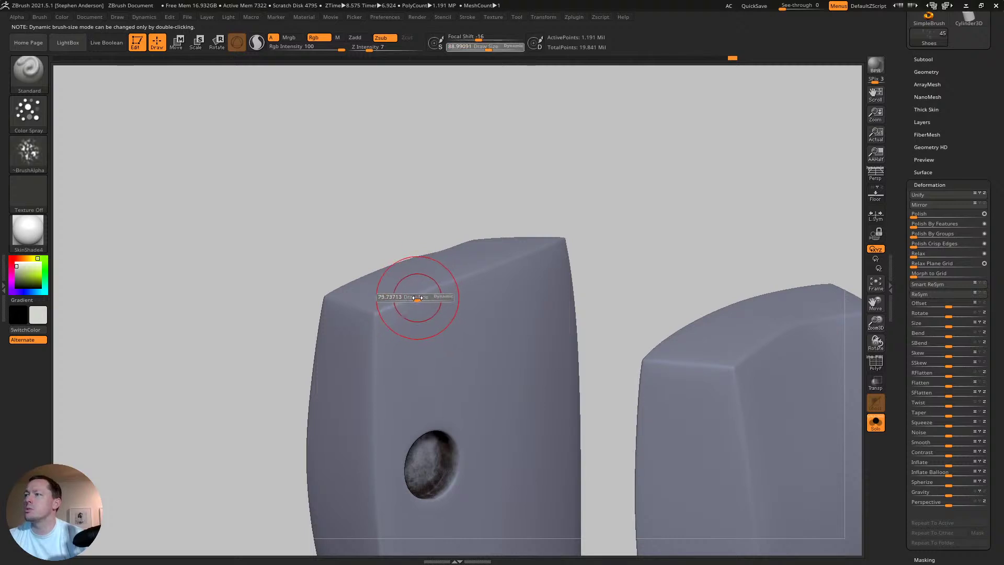
{"action": "mouse_move", "coordinate": [417, 301]}
{"action": "left_mouse_down"}
{"action": "mouse_move", "coordinate": [369, 313]}
{"action": "mouse_move", "coordinate": [489, 264]}
{"action": "mouse_move", "coordinate": [392, 302]}
{"action": "left_mouse_up"}
- Spray light, slightly carved wear along the top edge and long front edge of the plate with two holes
{"action": "left_click_drag", "start_coordinate": [571, 237], "coordinate": [450, 288]}
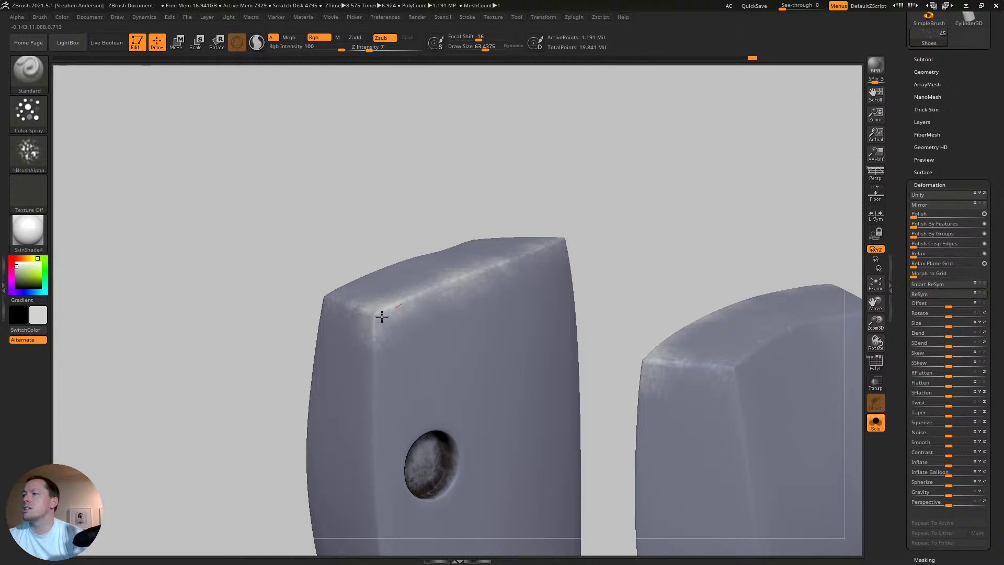
{"action": "left_click_drag", "start_coordinate": [301, 296], "coordinate": [379, 387]}
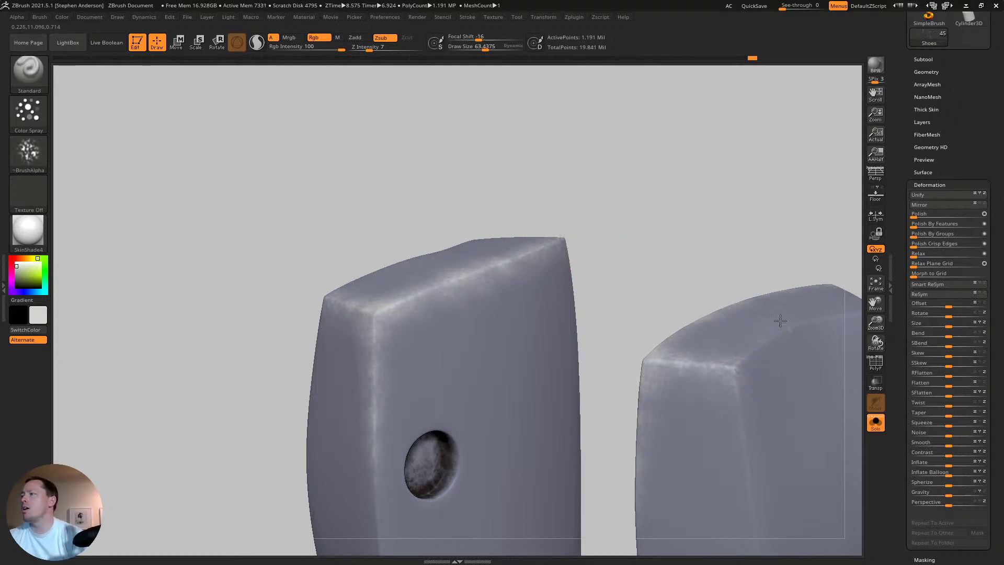
{"action": "left_click_drag", "start_coordinate": [634, 473], "coordinate": [635, 217]}
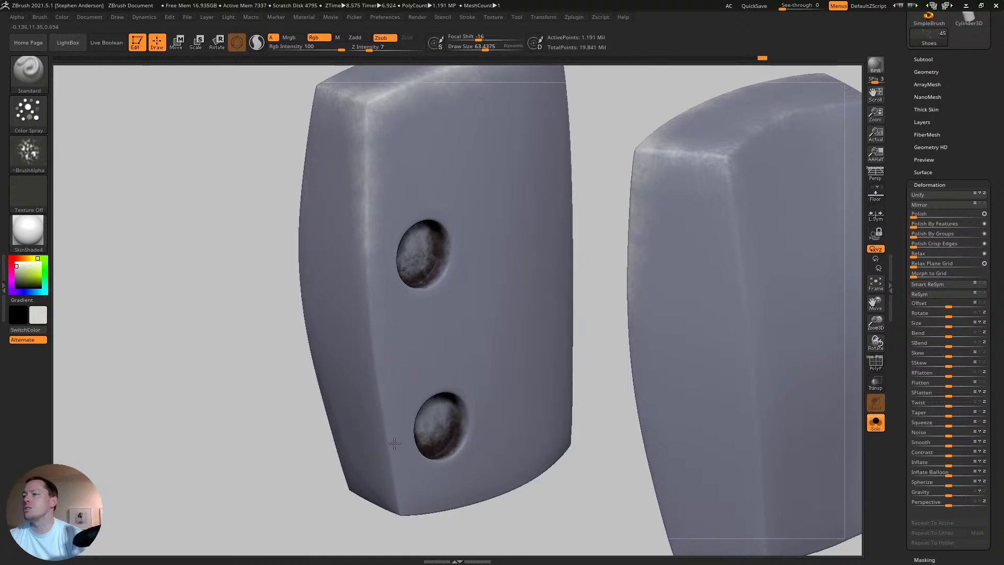
{"action": "mouse_move", "coordinate": [370, 329]}
{"action": "left_mouse_down"}
{"action": "mouse_move", "coordinate": [395, 516]}
{"action": "mouse_move", "coordinate": [468, 509]}
{"action": "left_mouse_up"}
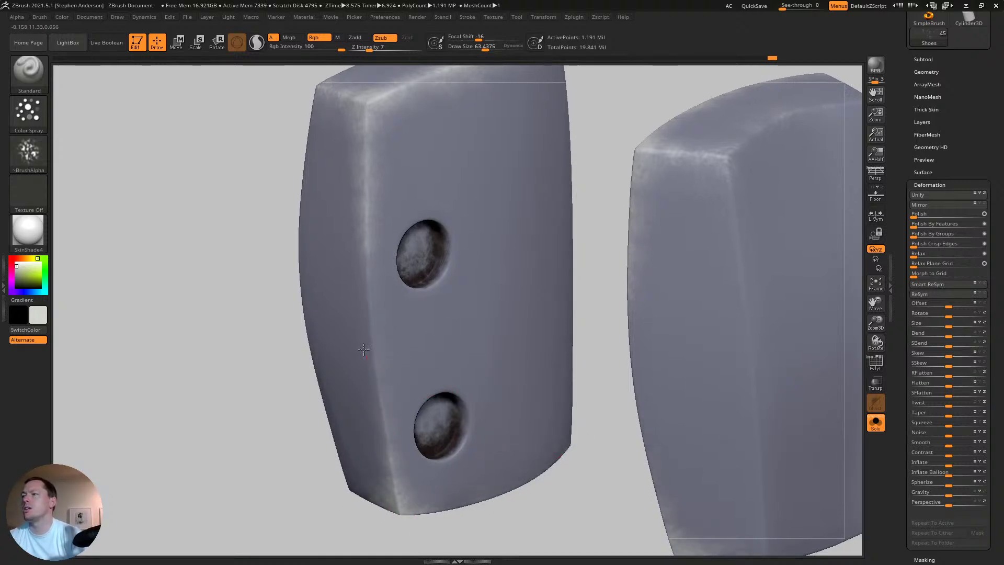
{"action": "mouse_move", "coordinate": [373, 436]}
{"action": "left_mouse_down"}
{"action": "mouse_move", "coordinate": [302, 341]}
{"action": "mouse_move", "coordinate": [294, 280]}
{"action": "left_mouse_up"}
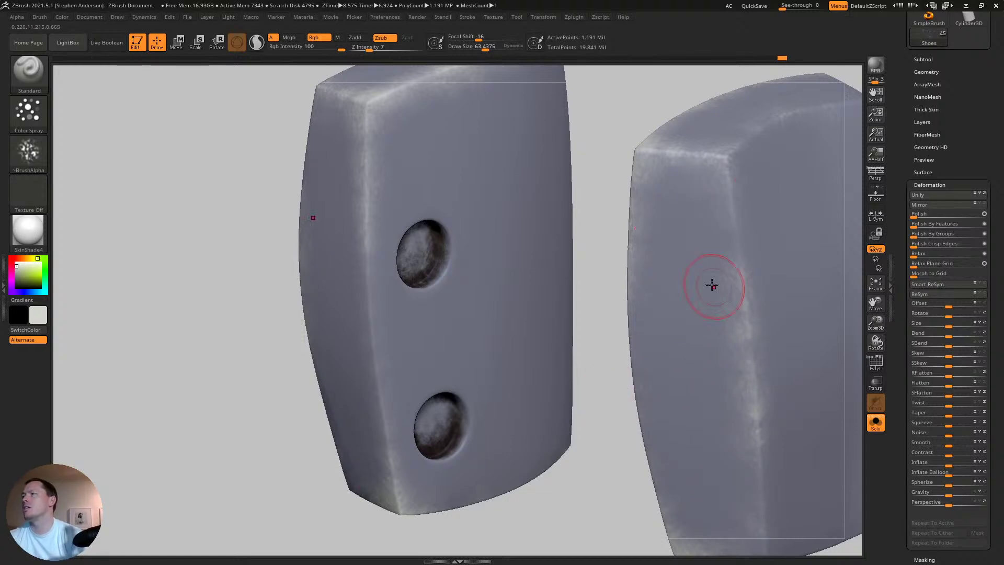
- Spray the same light wear along the two-hole plate's opposite long edge and upper corner
{"action": "mouse_move", "coordinate": [708, 288]}
{"action": "right_mouse_down"}
{"action": "mouse_move", "coordinate": [436, 269]}
{"action": "mouse_move", "coordinate": [491, 285]}
{"action": "right_mouse_up"}
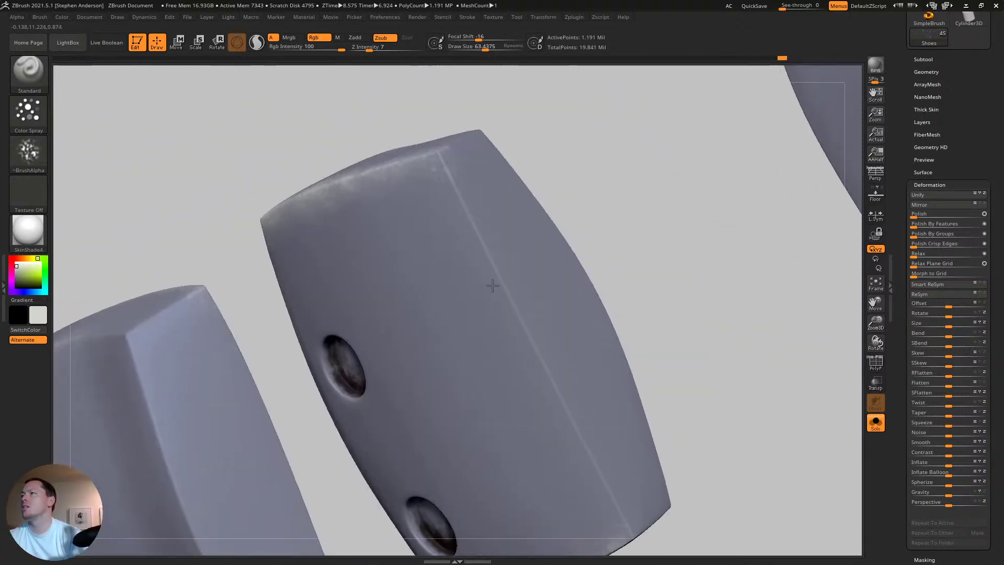
{"action": "mouse_move", "coordinate": [552, 365]}
{"action": "left_mouse_down"}
{"action": "mouse_move", "coordinate": [634, 538]}
{"action": "mouse_move", "coordinate": [669, 489]}
{"action": "left_mouse_up"}
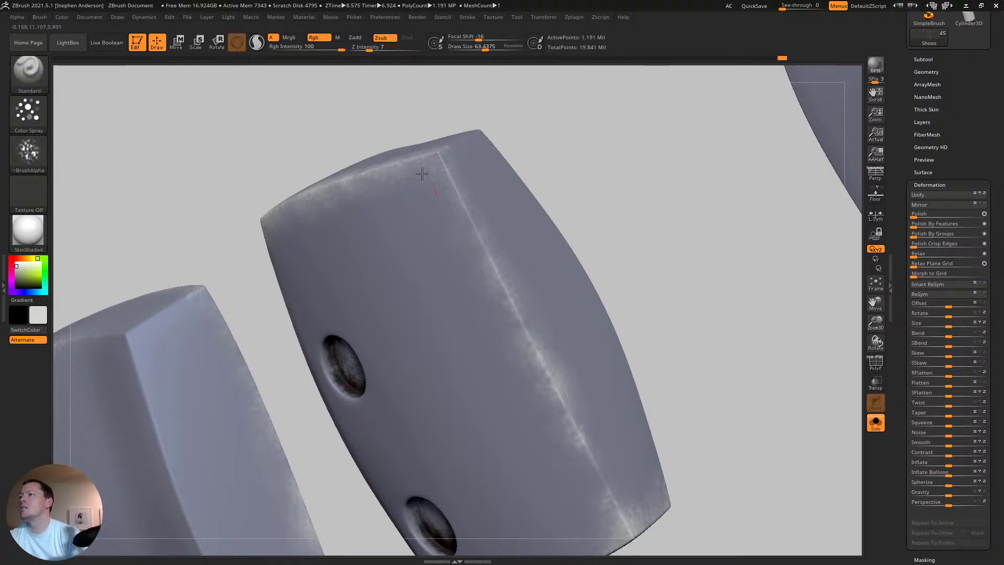
{"action": "mouse_move", "coordinate": [429, 165]}
{"action": "left_mouse_down"}
{"action": "mouse_move", "coordinate": [467, 131]}
{"action": "mouse_move", "coordinate": [453, 141]}
{"action": "left_mouse_up"}
{"action": "mouse_move", "coordinate": [446, 175]}
{"action": "right_mouse_down"}
{"action": "mouse_move", "coordinate": [464, 185]}
{"action": "mouse_move", "coordinate": [439, 161]}
{"action": "right_mouse_up"}
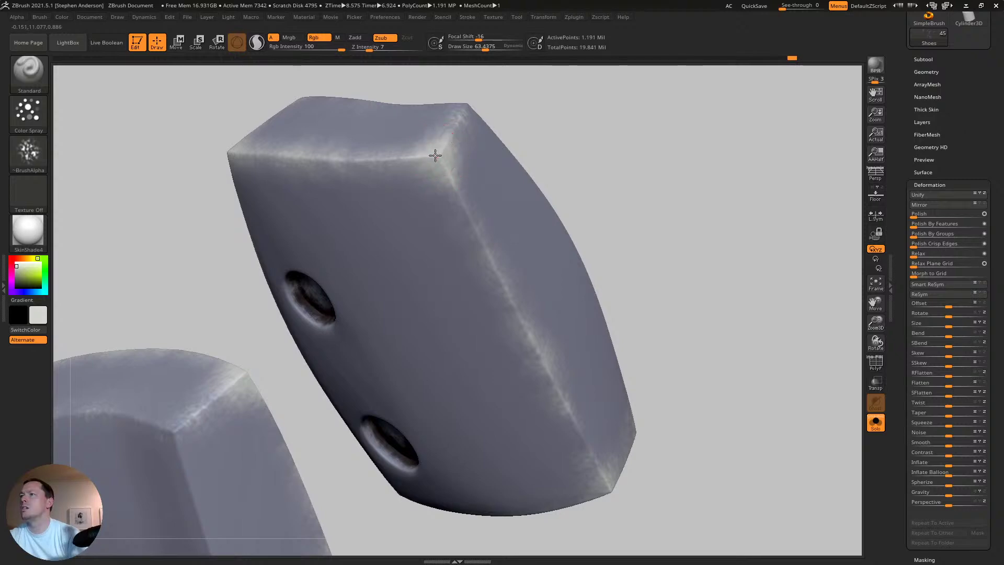
- Select the TrimDynamic brush at Draw Size about 31 and flatten the two-hole plate's top edge and corner
{"action": "key", "text": "b"}
{"action": "key", "text": "t"}
{"action": "key", "text": "d"}
{"action": "key", "text": "s"}
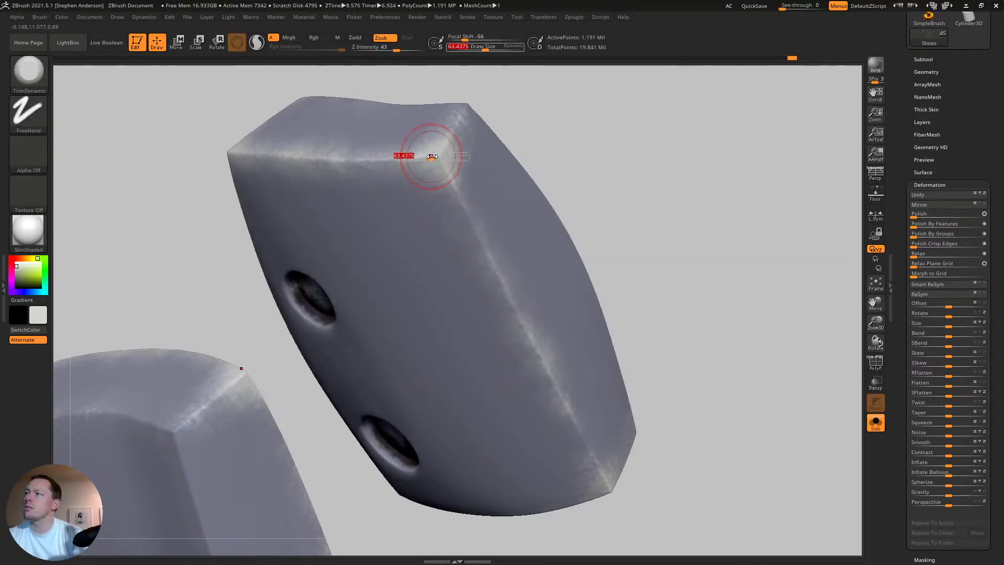
{"action": "left_click_drag", "start_coordinate": [426, 157], "coordinate": [424, 157]}
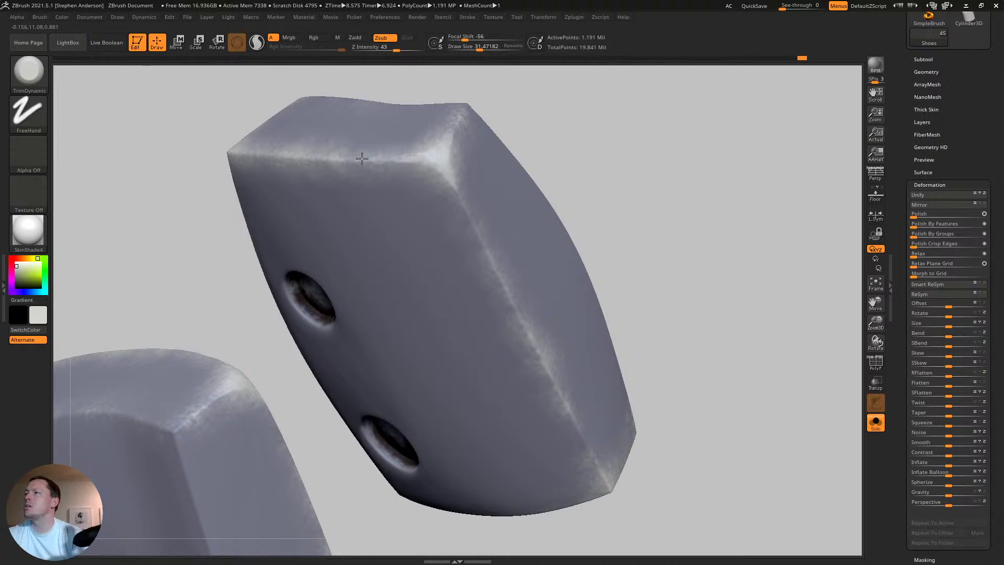
{"action": "left_click_drag", "start_coordinate": [362, 159], "coordinate": [451, 169]}
- Chip and flatten the plate's long edge beside the two holes down to its lower corner with TrimDynamic
{"action": "mouse_move", "coordinate": [459, 183]}
{"action": "right_mouse_down", "text": "ctrl"}
{"action": "mouse_move", "coordinate": [380, 164]}
{"action": "mouse_move", "coordinate": [425, 164]}
{"action": "mouse_move", "coordinate": [397, 212]}
{"action": "mouse_move", "coordinate": [444, 226]}
{"action": "right_mouse_up", "text": "ctrl"}
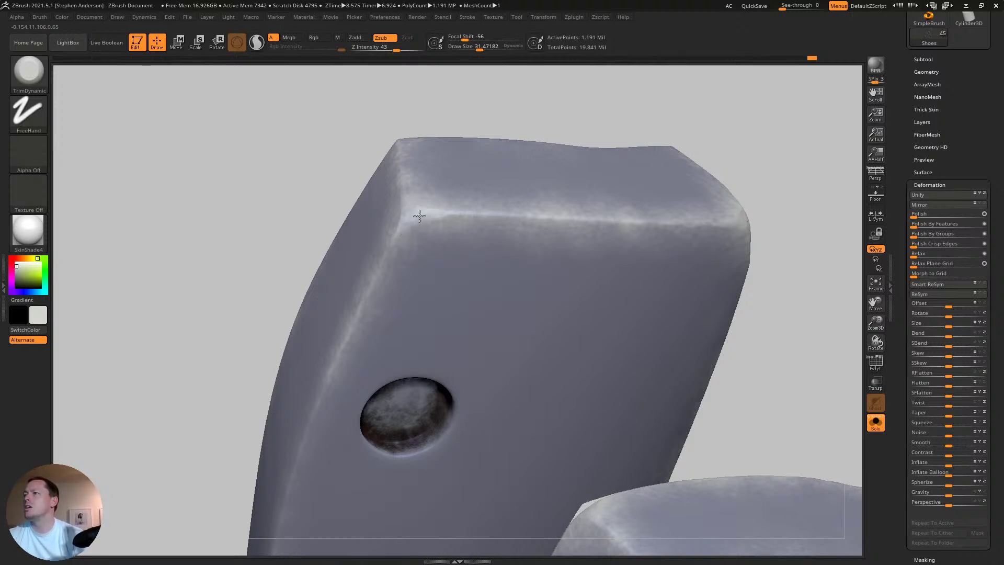
{"action": "right_click_drag", "start_coordinate": [424, 180], "coordinate": [418, 272], "text": "ctrl"}
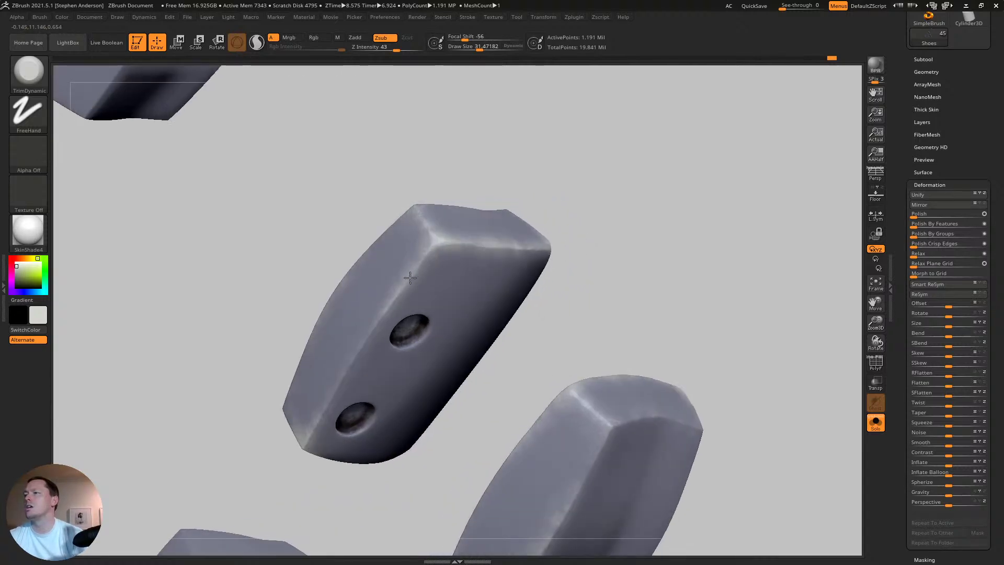
{"action": "left_click_drag", "start_coordinate": [341, 373], "coordinate": [346, 368]}
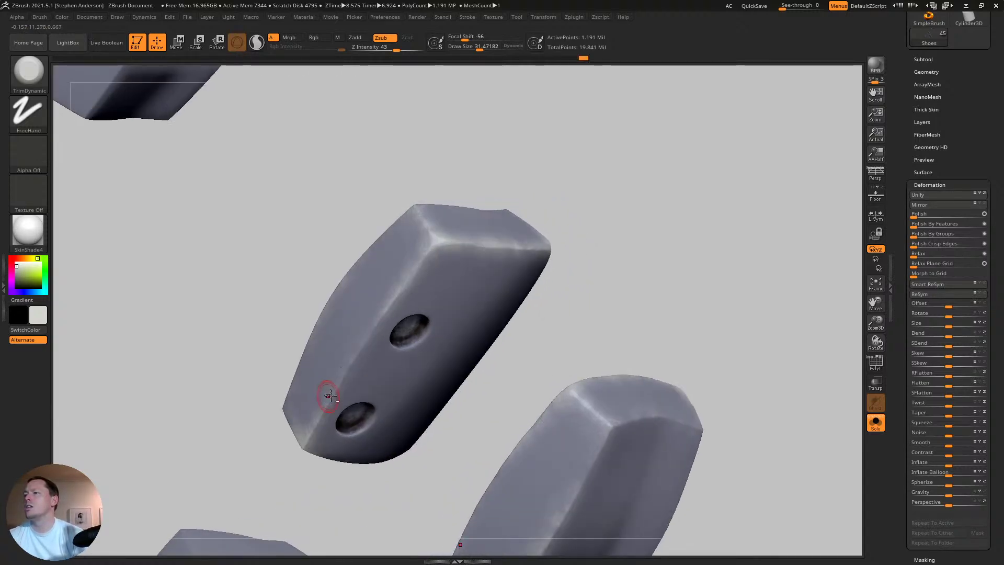
{"action": "mouse_move", "coordinate": [323, 394]}
{"action": "right_mouse_down", "text": "alt"}
{"action": "mouse_move", "coordinate": [361, 330]}
{"action": "mouse_move", "coordinate": [369, 287]}
{"action": "mouse_move", "coordinate": [414, 294]}
{"action": "right_mouse_up", "text": "alt"}
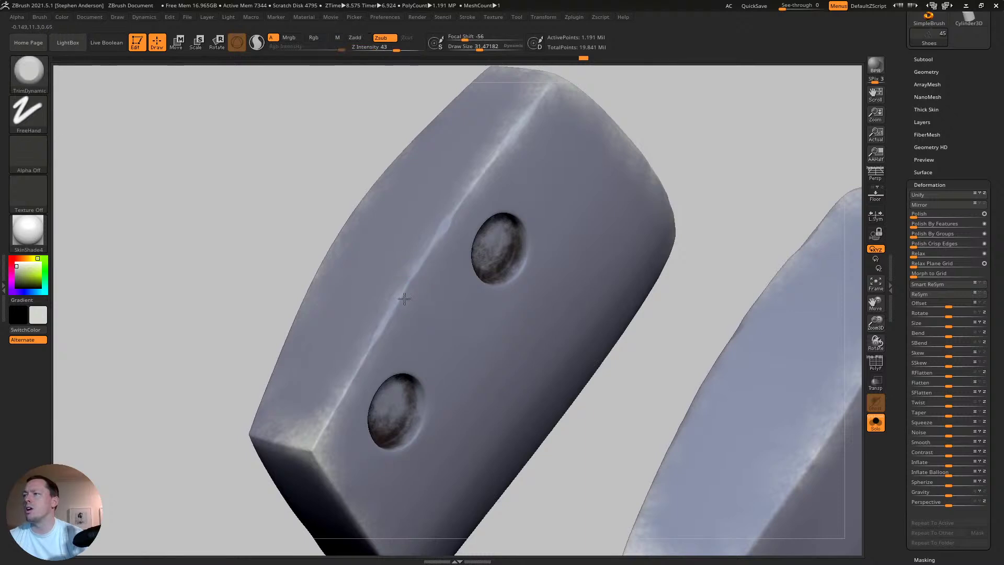
{"action": "left_click_drag", "start_coordinate": [333, 411], "coordinate": [314, 457]}
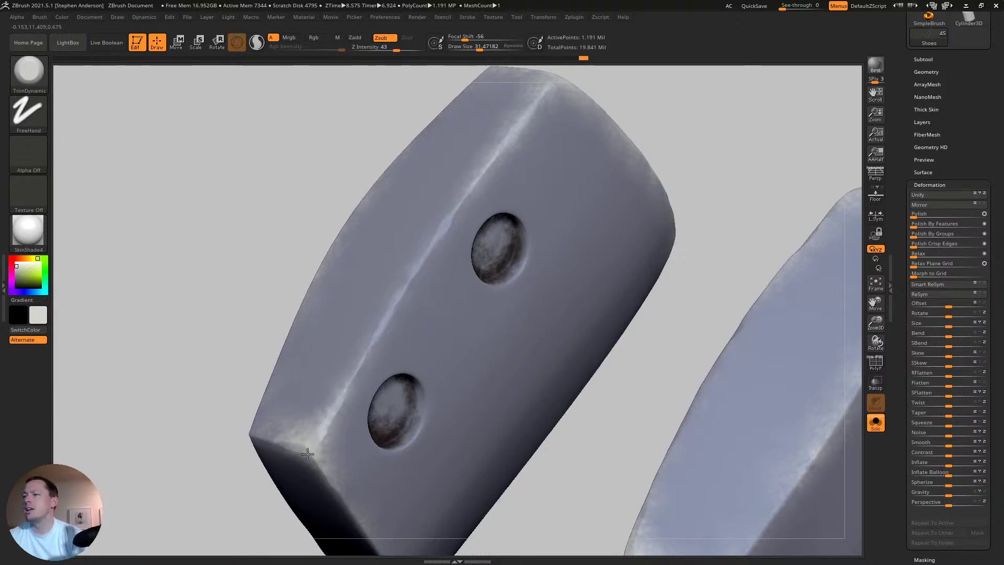
- Trim the lower corner and bottom edge of the grimed two-hole plate into a chipped bevel
{"action": "right_click_drag", "start_coordinate": [307, 454], "coordinate": [316, 277]}
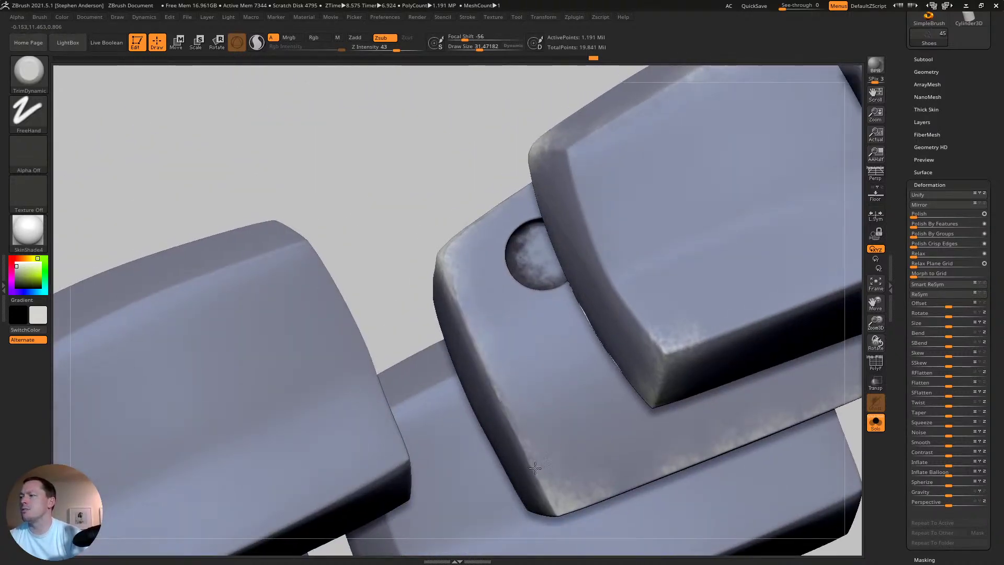
{"action": "right_click_drag", "start_coordinate": [531, 459], "coordinate": [488, 364]}
{"action": "left_click_drag", "start_coordinate": [511, 438], "coordinate": [620, 399]}
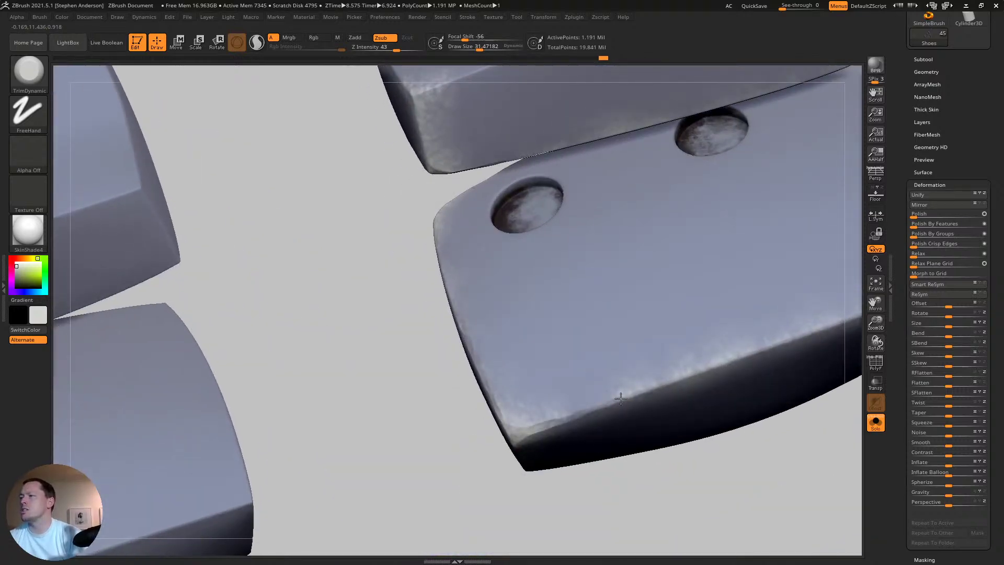
- Flatten the top corner and the long edge beside the holes of the clean two-hole plate with TrimDynamic
{"action": "right_click_drag", "start_coordinate": [805, 326], "coordinate": [547, 268]}
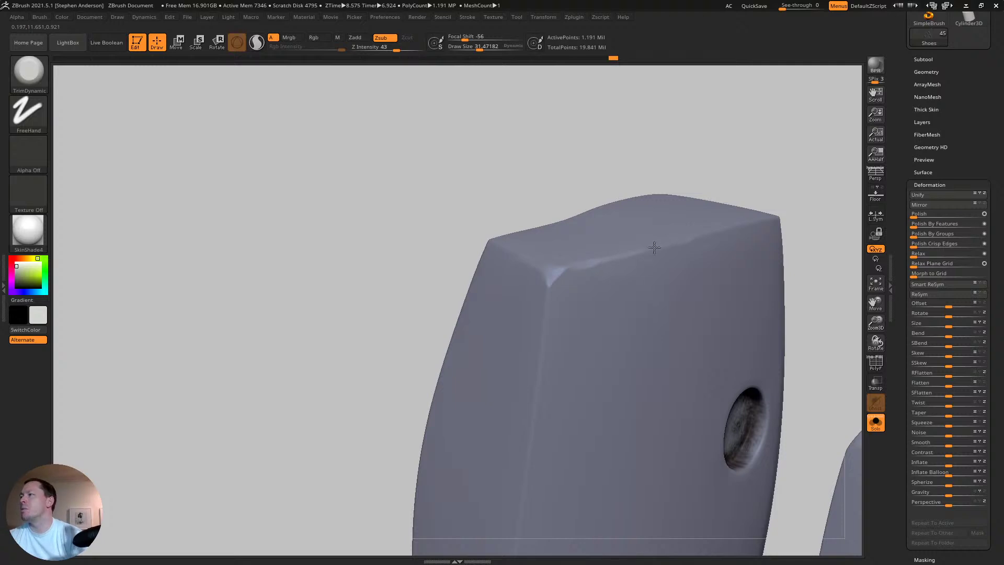
{"action": "right_click_drag", "start_coordinate": [777, 219], "coordinate": [724, 239]}
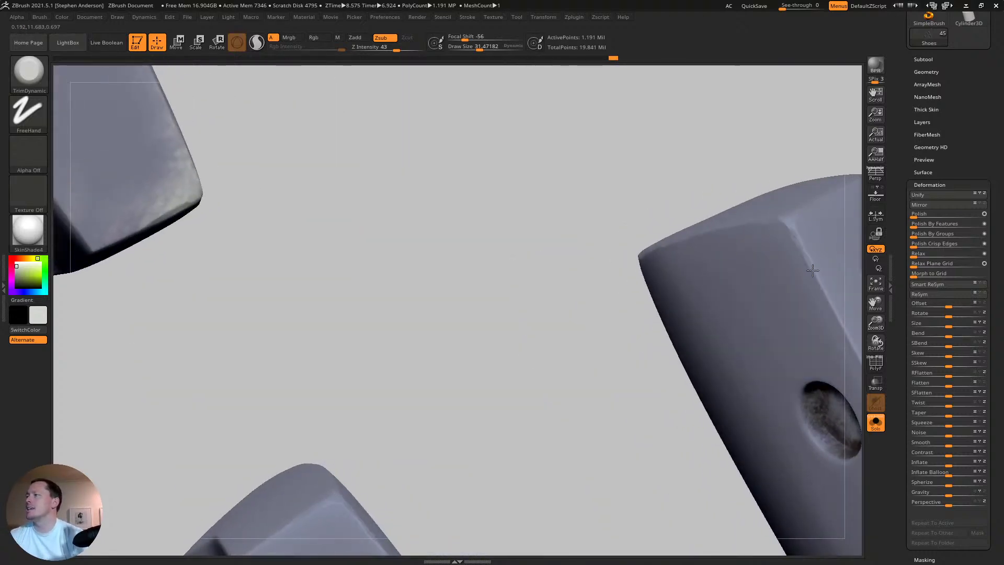
{"action": "left_click", "coordinate": [789, 224]}
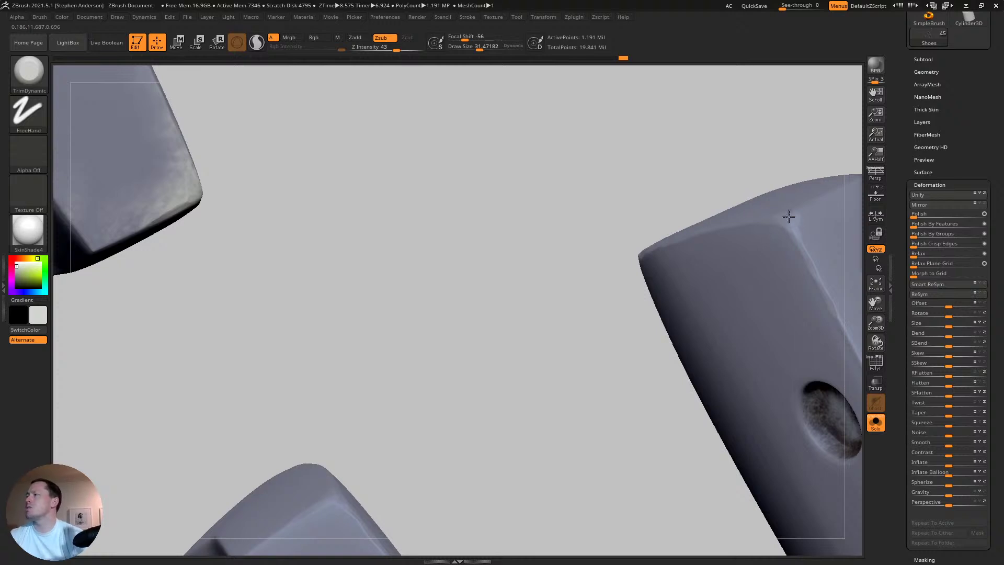
{"action": "right_click_drag", "start_coordinate": [811, 231], "coordinate": [597, 208], "text": "alt"}
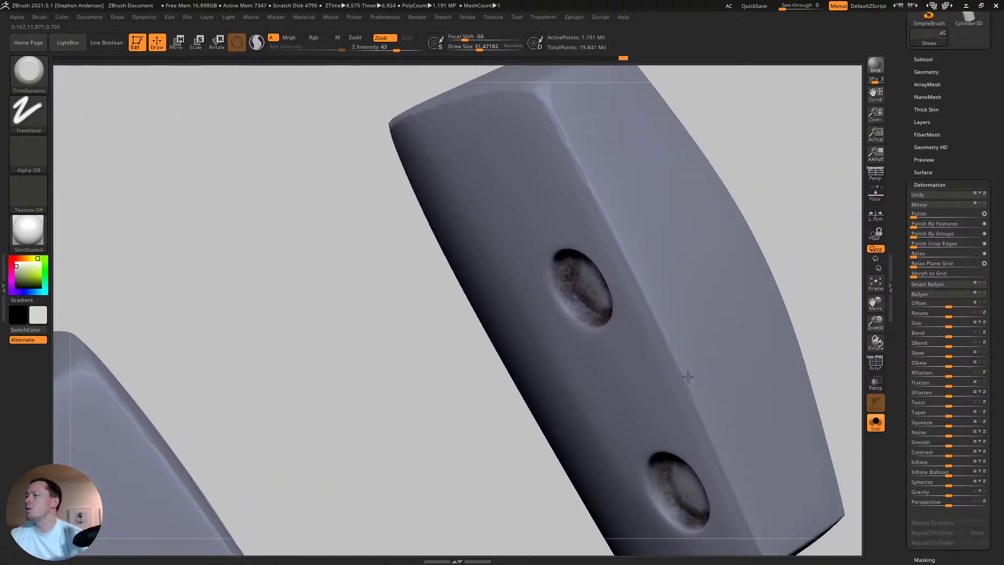
{"action": "right_click_drag", "start_coordinate": [694, 409], "coordinate": [659, 350], "text": "alt"}
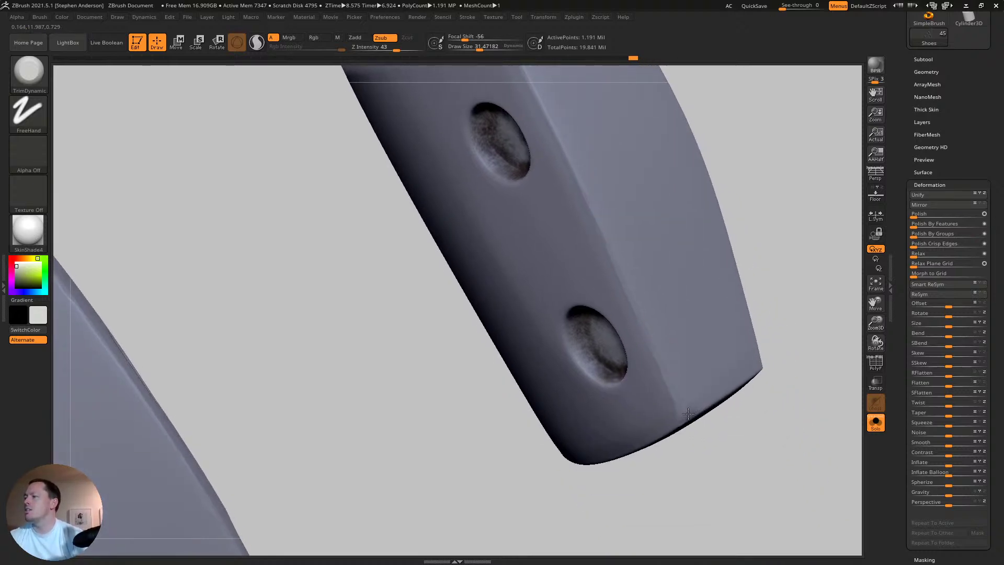
- Trim the clean plate's lower corners, end edge and opposite long edge into uneven, chipped bevels
{"action": "right_click_drag", "start_coordinate": [688, 409], "coordinate": [680, 422]}
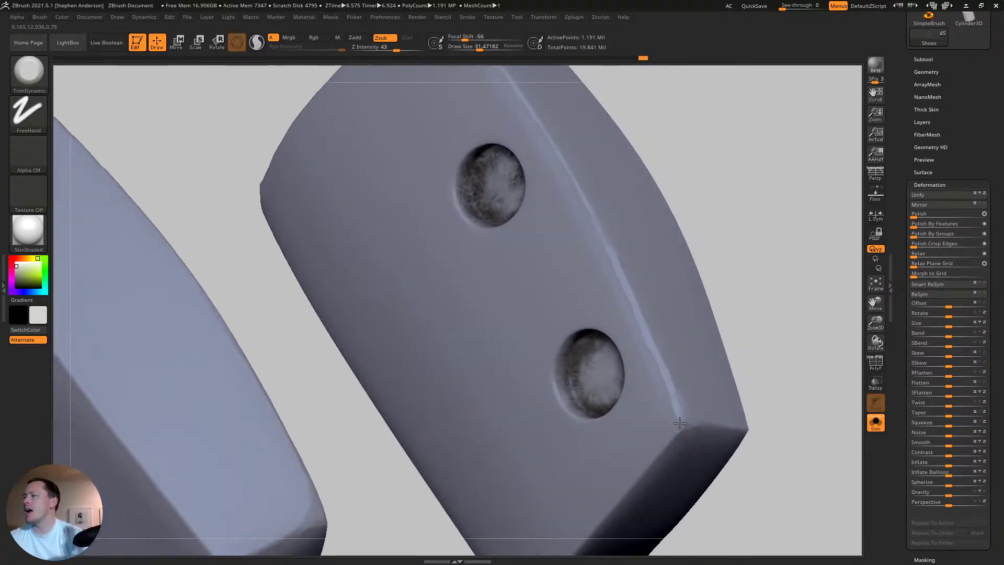
{"action": "left_click_drag", "start_coordinate": [678, 411], "coordinate": [680, 429]}
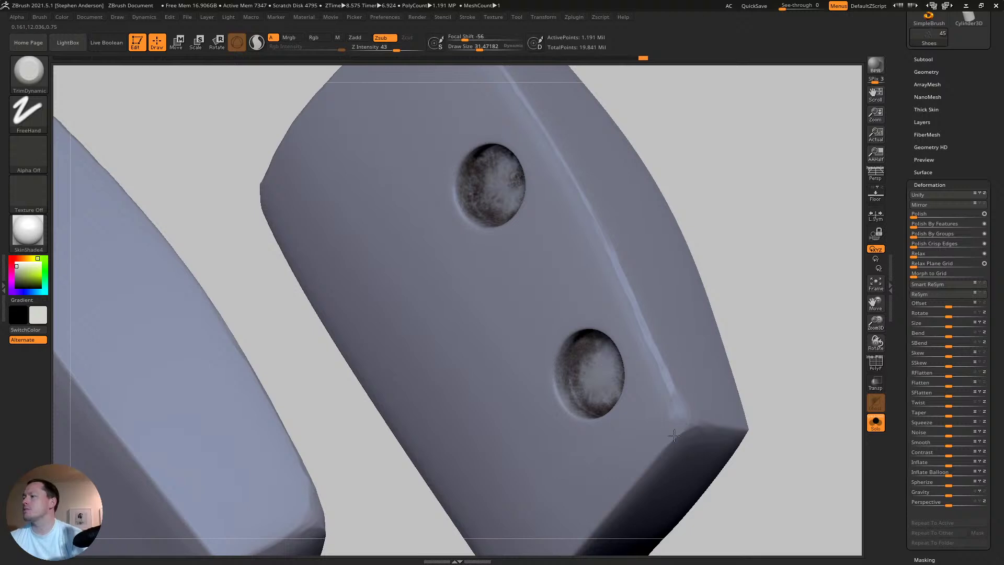
{"action": "right_click_drag", "start_coordinate": [676, 436], "coordinate": [634, 352]}
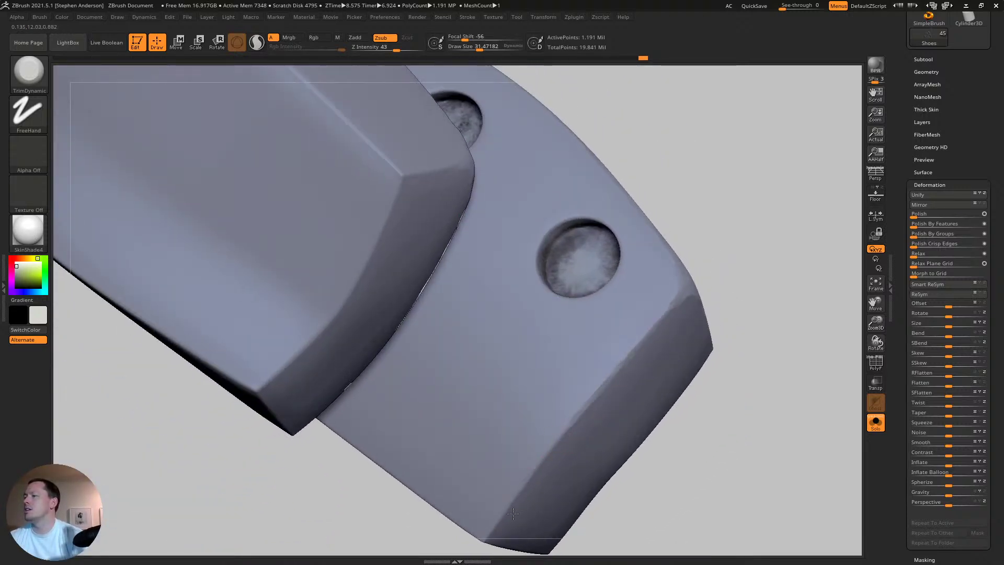
{"action": "right_click_drag", "start_coordinate": [494, 520], "coordinate": [583, 363]}
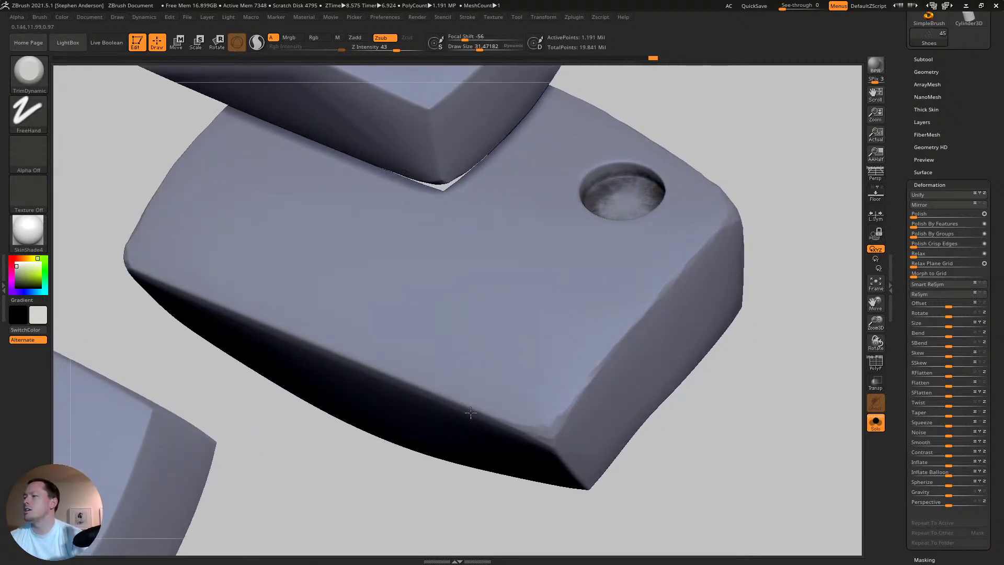
{"action": "mouse_move", "coordinate": [444, 381]}
{"action": "right_mouse_down"}
{"action": "mouse_move", "coordinate": [472, 359]}
{"action": "mouse_move", "coordinate": [620, 369]}
{"action": "mouse_move", "coordinate": [617, 385]}
{"action": "right_mouse_up"}
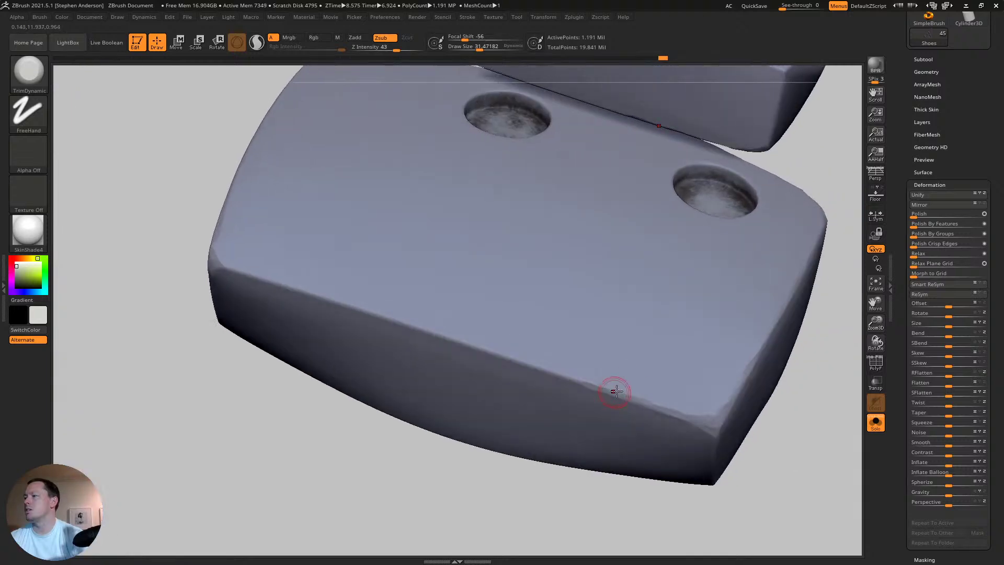
{"action": "left_click_drag", "start_coordinate": [502, 350], "coordinate": [246, 276]}
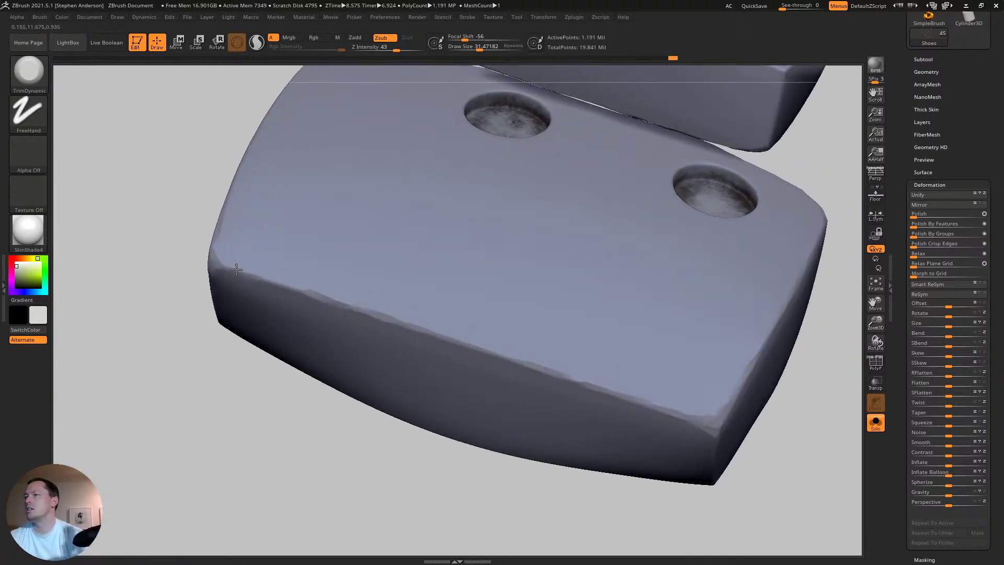
- Chip and flatten the long edge opposite the holes on the other clean two-hole plate, including its end corners
{"action": "mouse_move", "coordinate": [292, 286]}
{"action": "right_mouse_down", "text": "alt"}
{"action": "mouse_move", "coordinate": [386, 313]}
{"action": "mouse_move", "coordinate": [264, 213]}
{"action": "mouse_move", "coordinate": [448, 331]}
{"action": "mouse_move", "coordinate": [360, 245]}
{"action": "mouse_move", "coordinate": [378, 198]}
{"action": "mouse_move", "coordinate": [347, 195]}
{"action": "mouse_move", "coordinate": [366, 209]}
{"action": "mouse_move", "coordinate": [457, 377]}
{"action": "mouse_move", "coordinate": [358, 303]}
{"action": "mouse_move", "coordinate": [336, 262]}
{"action": "mouse_move", "coordinate": [338, 417]}
{"action": "mouse_move", "coordinate": [351, 234]}
{"action": "right_mouse_up", "text": "alt"}
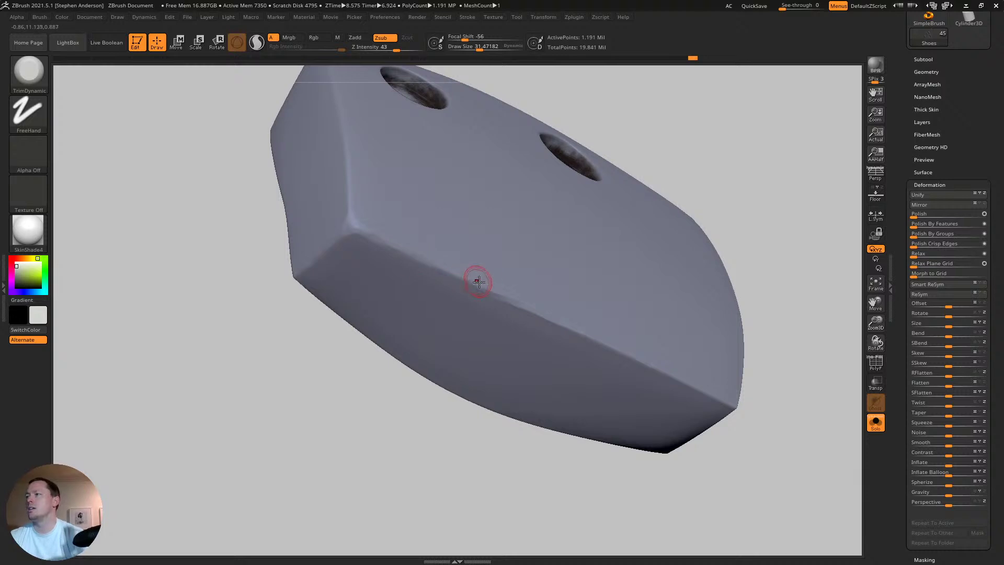
{"action": "right_click_drag", "start_coordinate": [475, 282], "coordinate": [438, 261]}
{"action": "right_click_drag", "start_coordinate": [349, 223], "coordinate": [358, 229]}
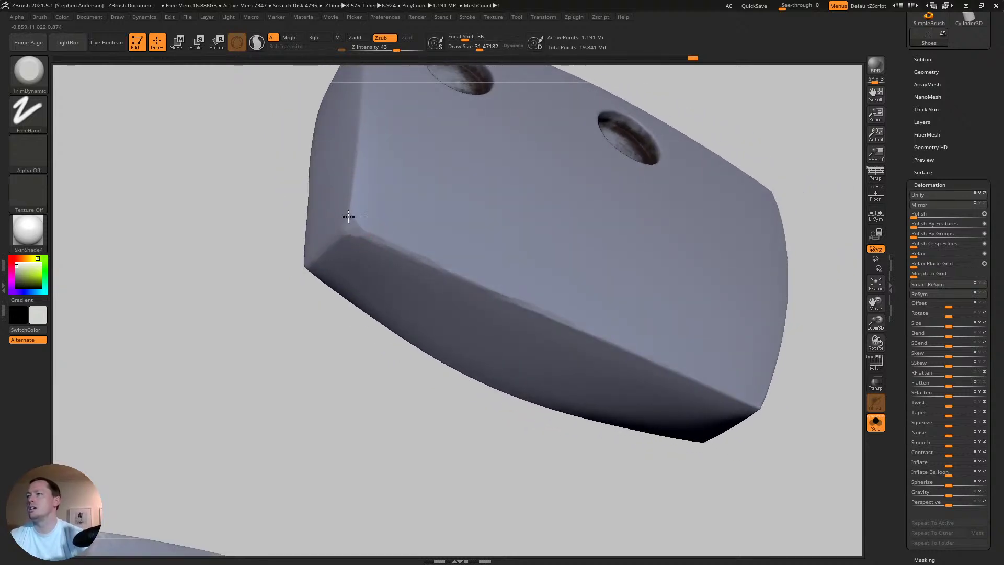
{"action": "right_click_drag", "start_coordinate": [350, 152], "coordinate": [324, 292]}
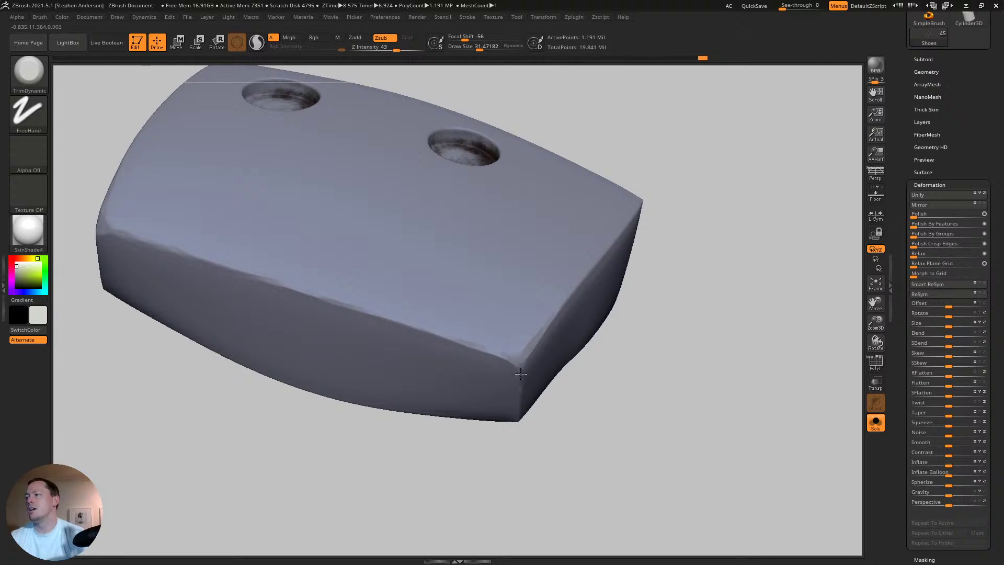
{"action": "mouse_move", "coordinate": [551, 316]}
{"action": "right_mouse_down"}
{"action": "mouse_move", "coordinate": [507, 330]}
{"action": "mouse_move", "coordinate": [551, 312]}
{"action": "right_mouse_up"}
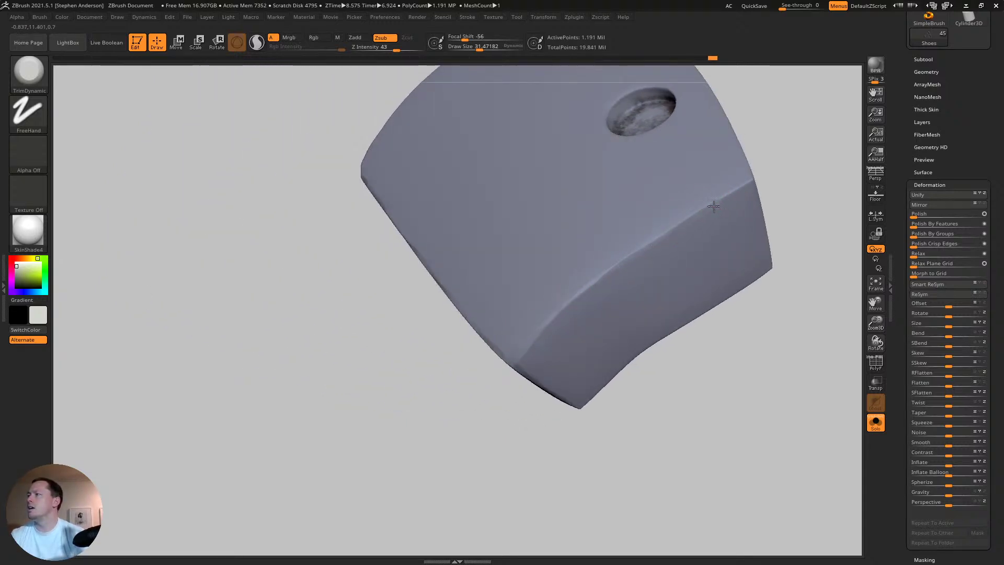
- Trim this plate's end edge, the long edge beside its two holes and the far corner
{"action": "right_click_drag", "start_coordinate": [750, 179], "coordinate": [627, 230]}
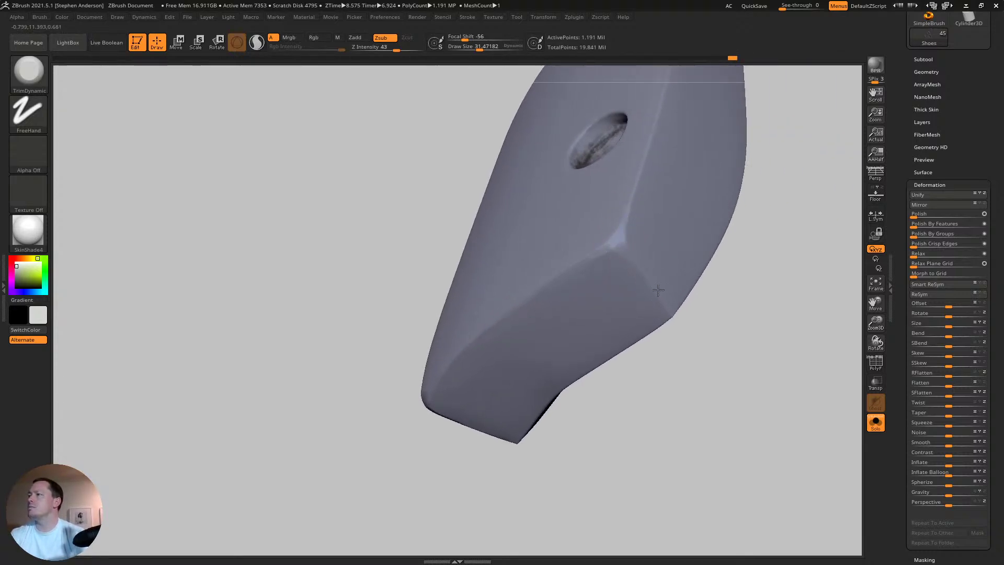
{"action": "right_click_drag", "start_coordinate": [655, 283], "coordinate": [595, 345]}
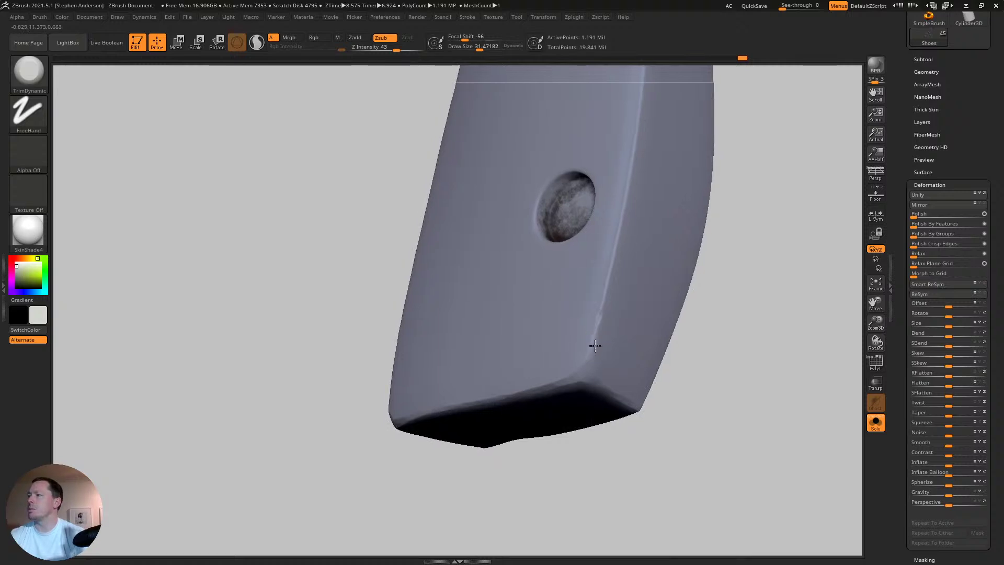
{"action": "right_click_drag", "start_coordinate": [625, 157], "coordinate": [594, 322]}
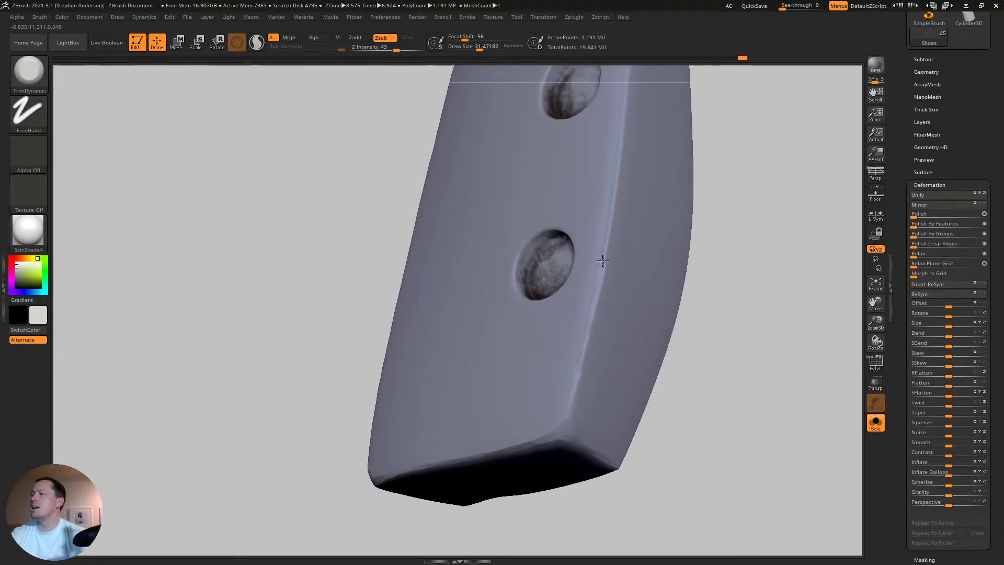
{"action": "right_click_drag", "start_coordinate": [622, 152], "coordinate": [579, 193]}
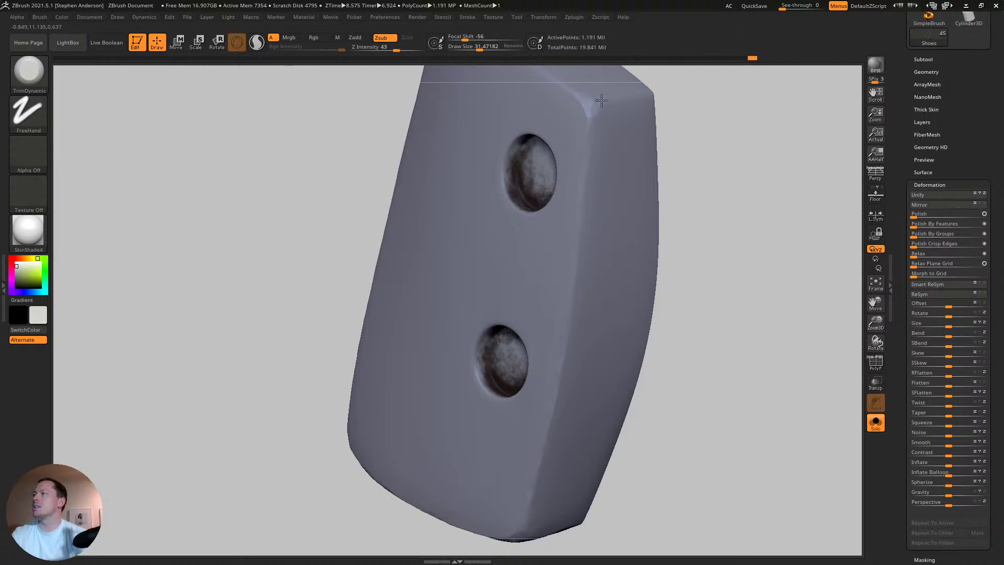
{"action": "right_click_drag", "start_coordinate": [601, 105], "coordinate": [452, 202]}
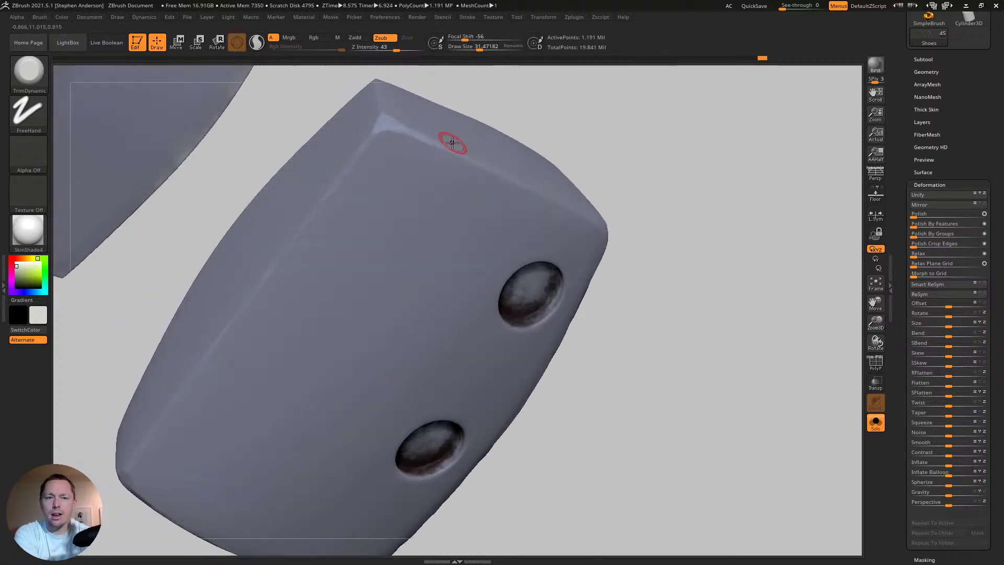
- Wear down the rim of the plate's upper hole with TrimDynamic strokes
{"action": "right_click_drag", "start_coordinate": [511, 347], "coordinate": [363, 175]}
{"action": "left_click_drag", "start_coordinate": [212, 153], "coordinate": [245, 216], "text": "ctrl"}
{"action": "right_click_drag", "start_coordinate": [446, 272], "coordinate": [501, 340], "text": "ctrl"}
{"action": "right_click", "coordinate": [477, 317]}
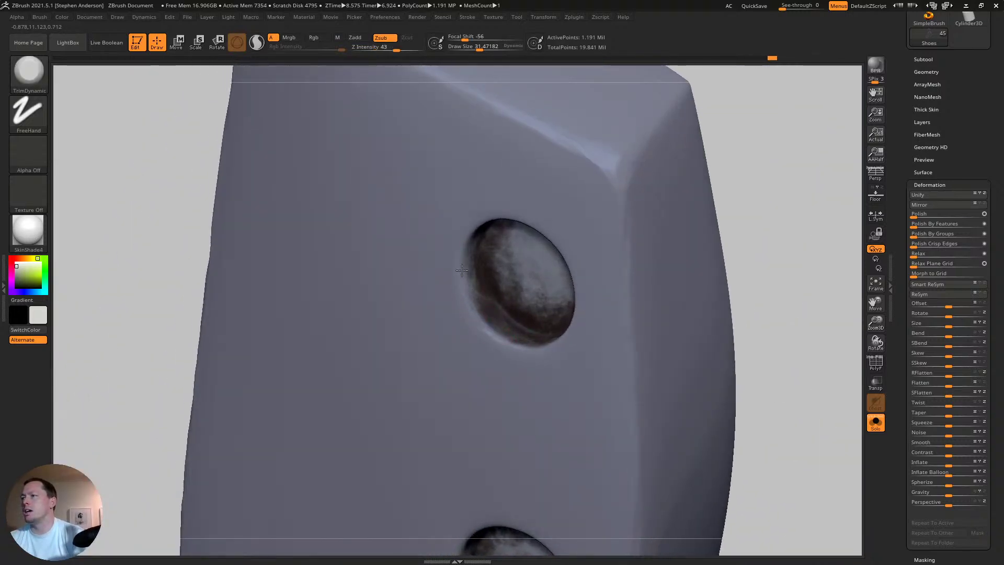
{"action": "right_click_drag", "start_coordinate": [462, 270], "coordinate": [533, 197]}
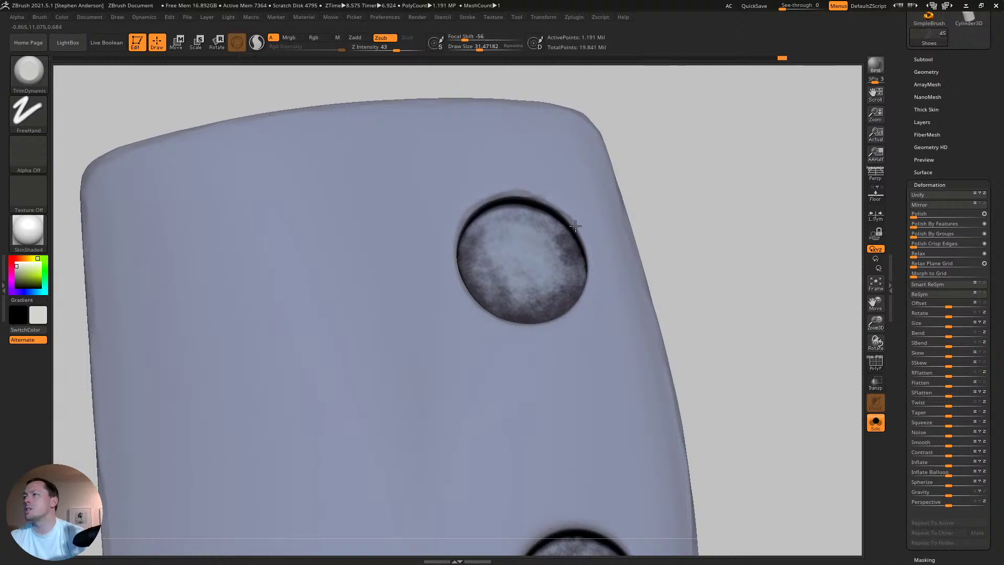
{"action": "mouse_move", "coordinate": [587, 280]}
{"action": "right_mouse_down"}
{"action": "mouse_move", "coordinate": [590, 294]}
{"action": "mouse_move", "coordinate": [582, 274]}
{"action": "right_mouse_up"}
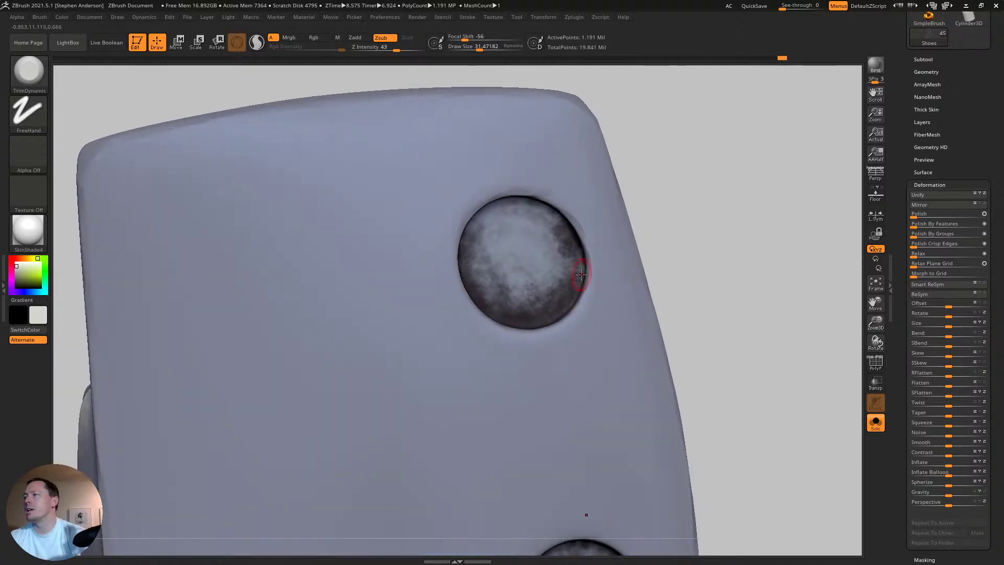
- Chip the lower hole's rim and the surface beside it, and wear the upper hole's rim further
{"action": "right_click_drag", "start_coordinate": [571, 324], "coordinate": [530, 368]}
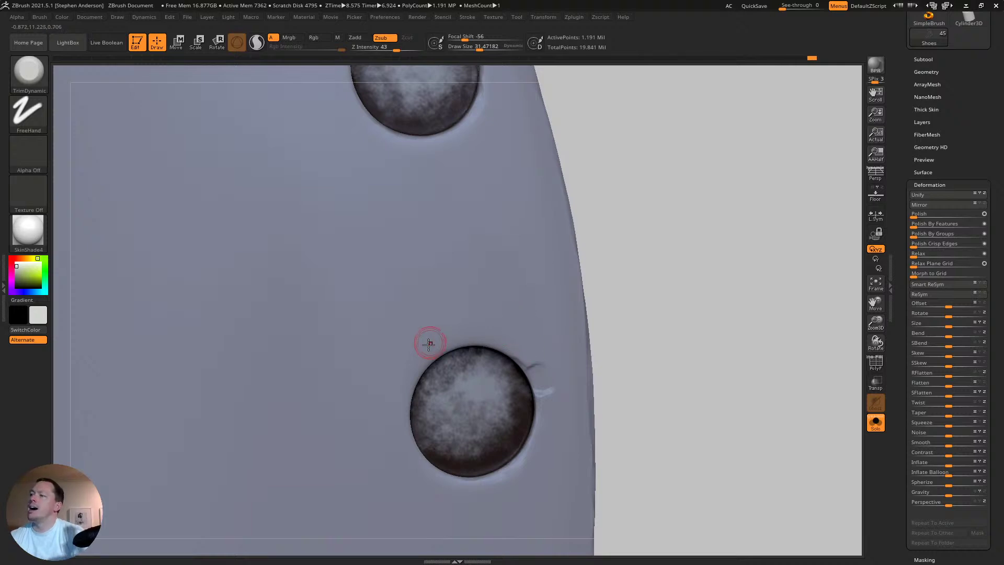
{"action": "right_click_drag", "start_coordinate": [410, 400], "coordinate": [383, 410]}
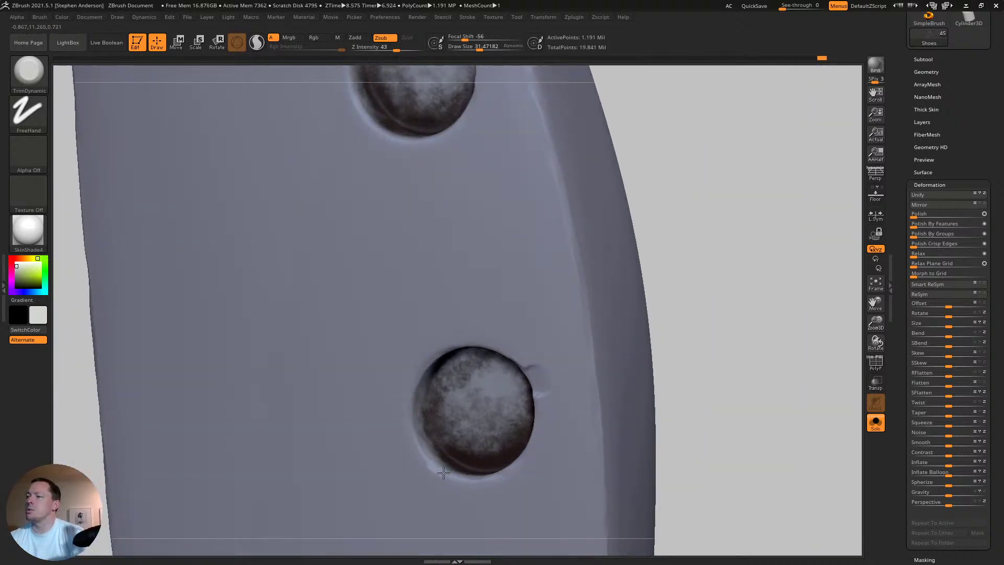
{"action": "mouse_move", "coordinate": [443, 473]}
{"action": "left_mouse_down"}
{"action": "mouse_move", "coordinate": [473, 477]}
{"action": "mouse_move", "coordinate": [460, 474]}
{"action": "left_mouse_up"}
{"action": "right_click_drag", "start_coordinate": [491, 459], "coordinate": [531, 468]}
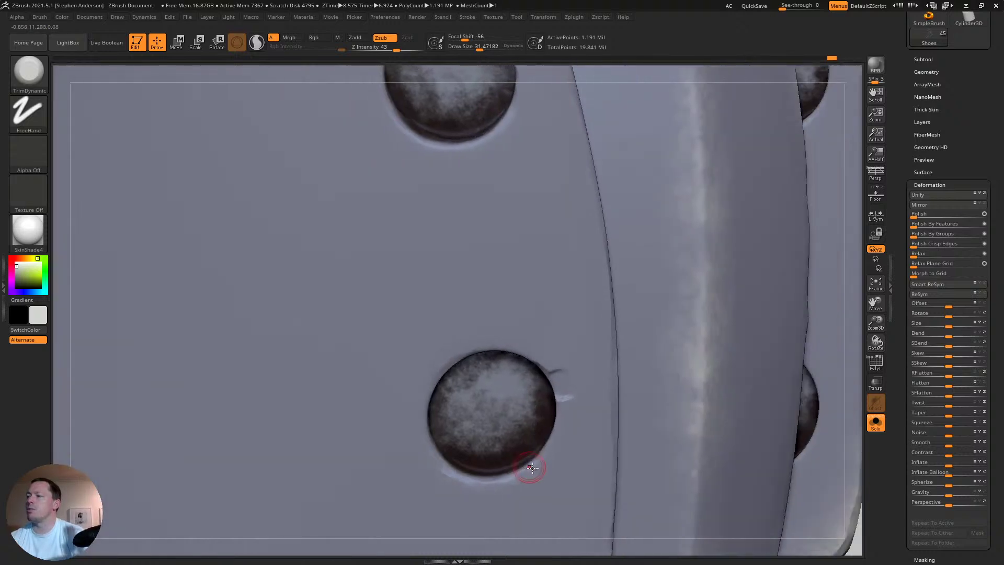
{"action": "right_click_drag", "start_coordinate": [585, 413], "coordinate": [508, 276], "text": "ctrl"}
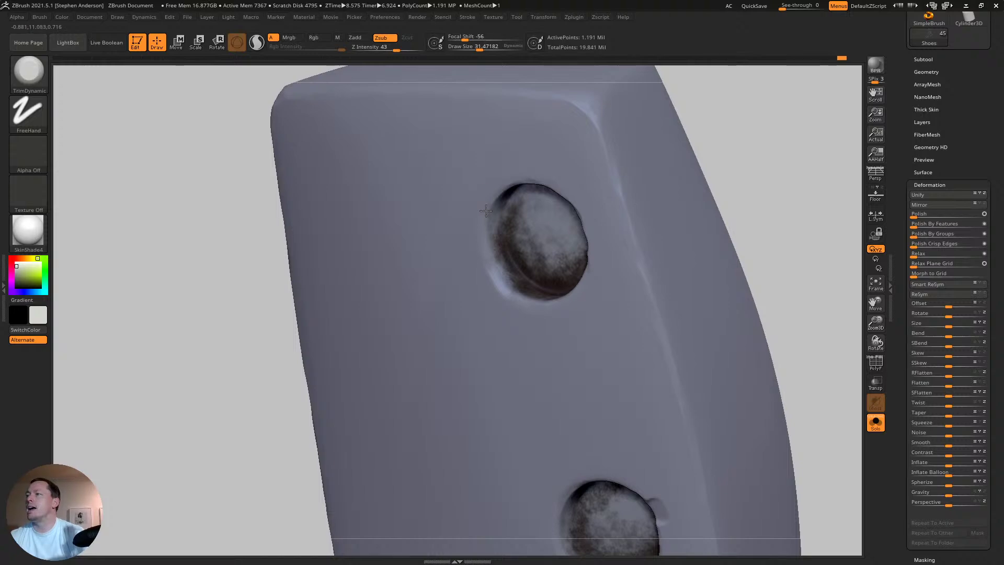
{"action": "right_click_drag", "start_coordinate": [494, 197], "coordinate": [527, 209]}
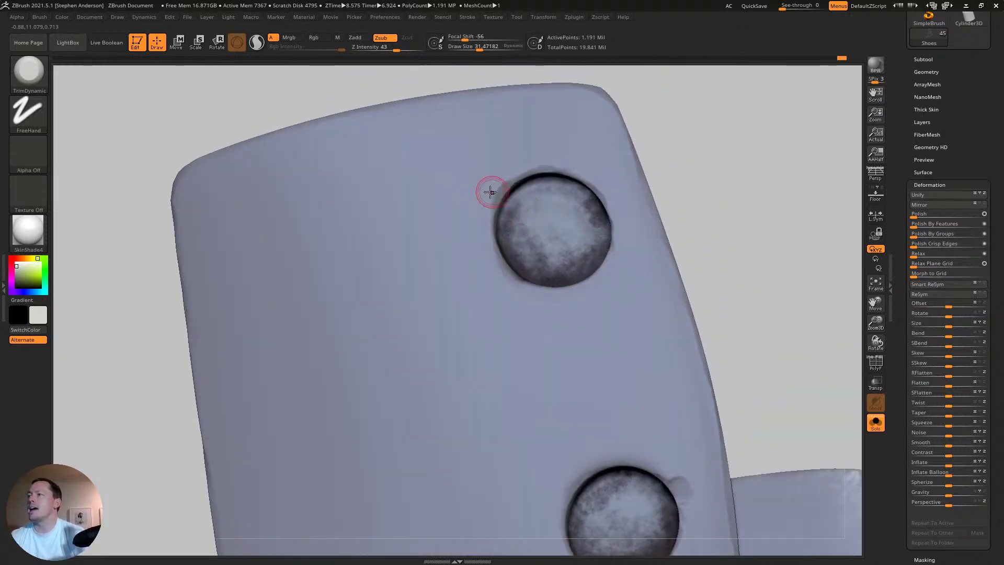
- Select the Clay brush with Rgb turned off and dab small raised marks beside the plate's upper hole
{"action": "key", "text": "b"}
{"action": "key", "text": "c"}
{"action": "key", "text": "l"}
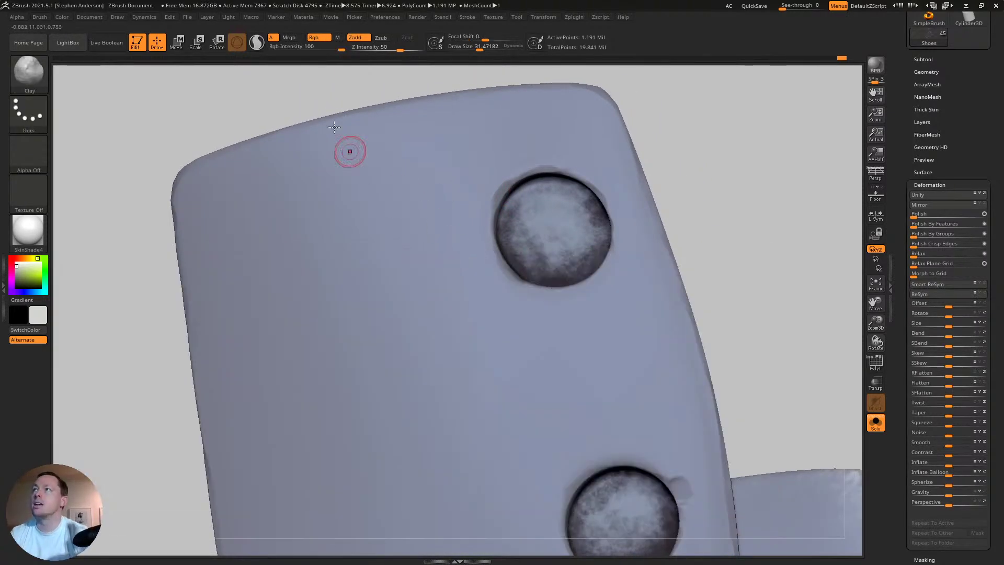
{"action": "left_click", "coordinate": [315, 37]}
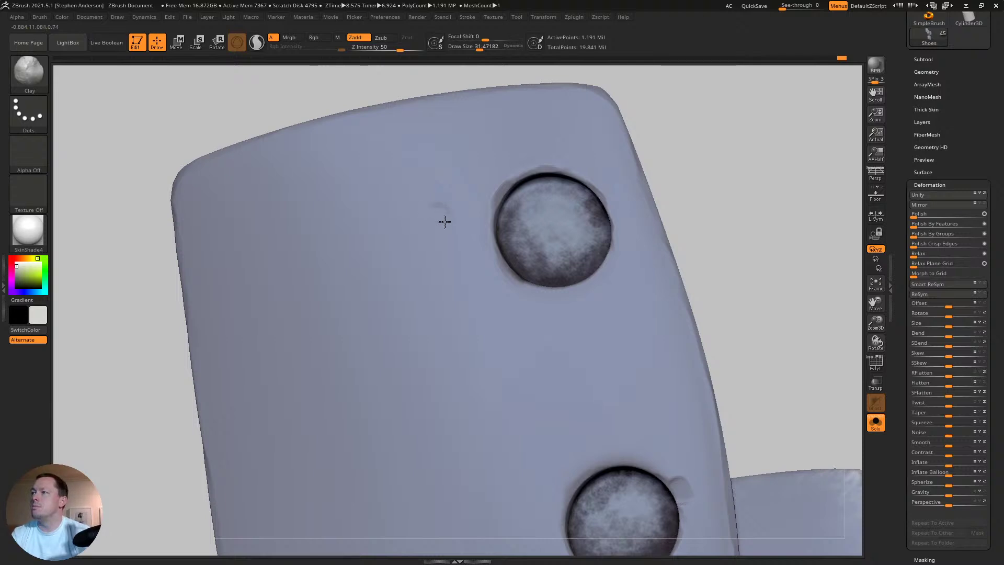
{"action": "left_click", "coordinate": [454, 181]}
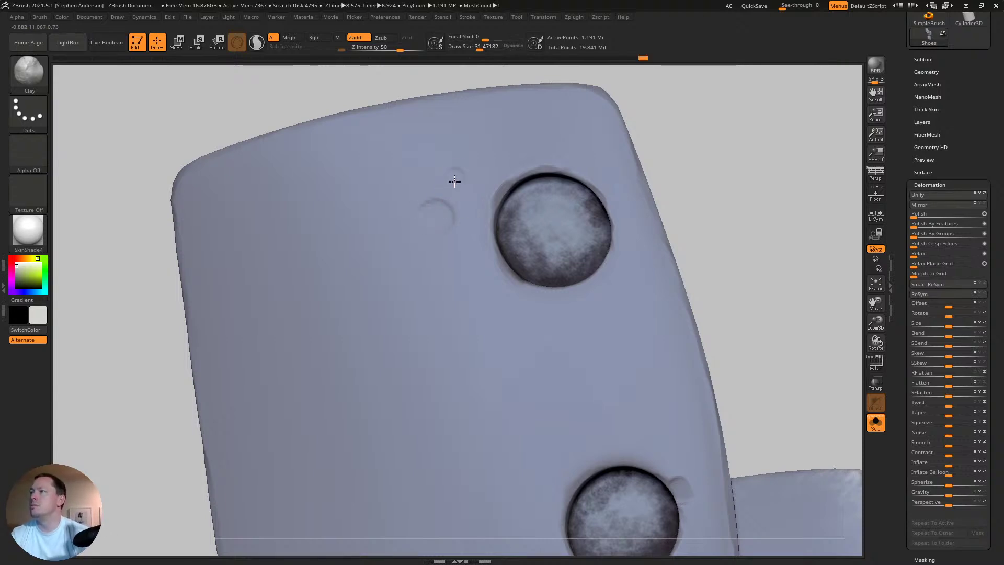
- Sculpt an uneven Clay patch across the middle of the plate's face with a draw size of about 44
{"action": "scroll", "coordinate": [483, 245], "scroll_direction": "down", "scroll_amount": 5}
{"action": "mouse_move", "coordinate": [482, 244]}
{"action": "right_mouse_down"}
{"action": "mouse_move", "coordinate": [425, 240]}
{"action": "mouse_move", "coordinate": [381, 271]}
{"action": "right_mouse_up"}
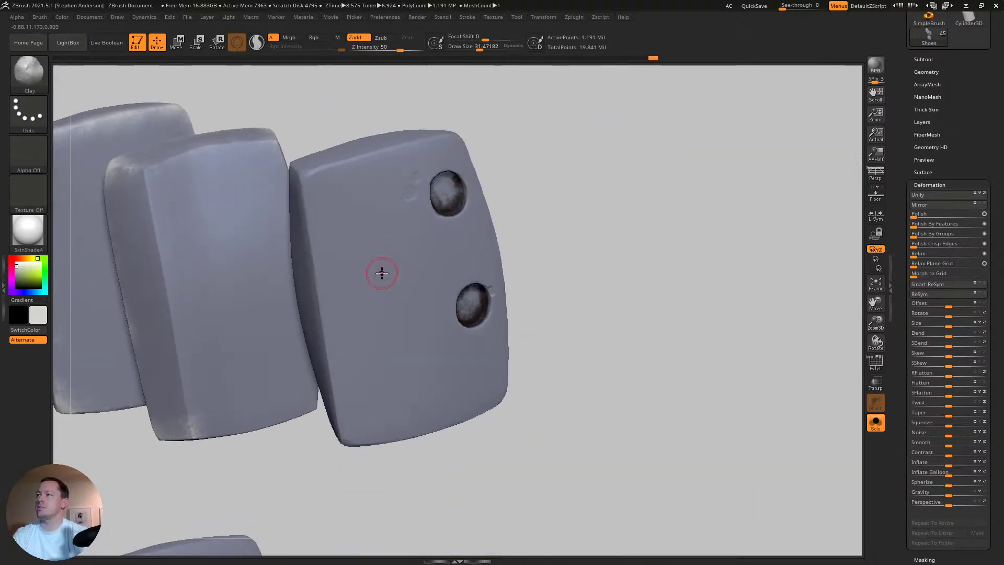
{"action": "left_click", "coordinate": [345, 297]}
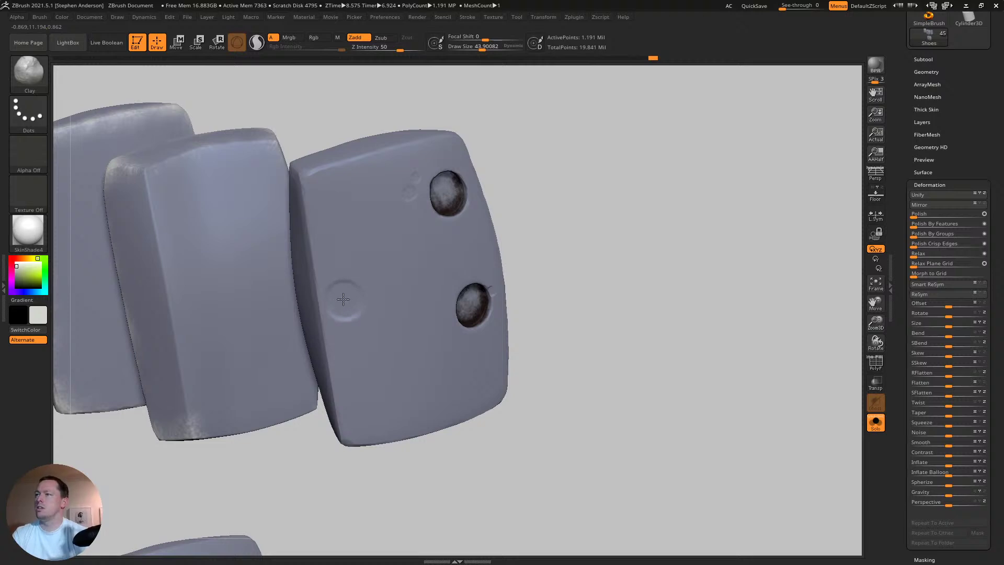
{"action": "left_click_drag", "start_coordinate": [353, 293], "coordinate": [366, 309]}
{"action": "key", "text": "ctrl+z"}
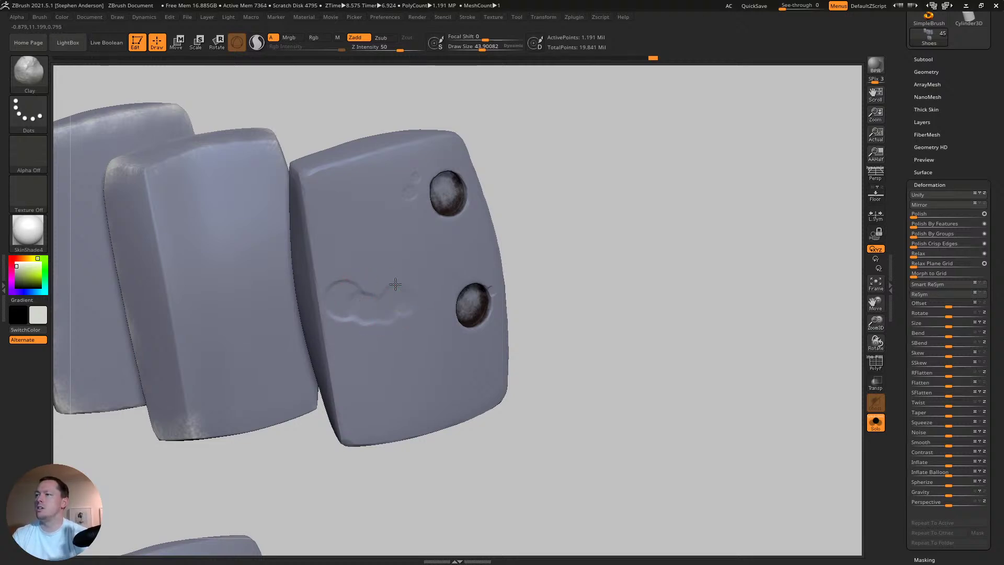
{"action": "mouse_move", "coordinate": [398, 278]}
{"action": "left_mouse_down"}
{"action": "mouse_move", "coordinate": [391, 267]}
{"action": "mouse_move", "coordinate": [400, 269]}
{"action": "left_mouse_up"}
- Reduce the draw size to about 24 and break up the lower border of the central Clay patch
{"action": "key", "text": "s"}
{"action": "key", "text": "shift"}
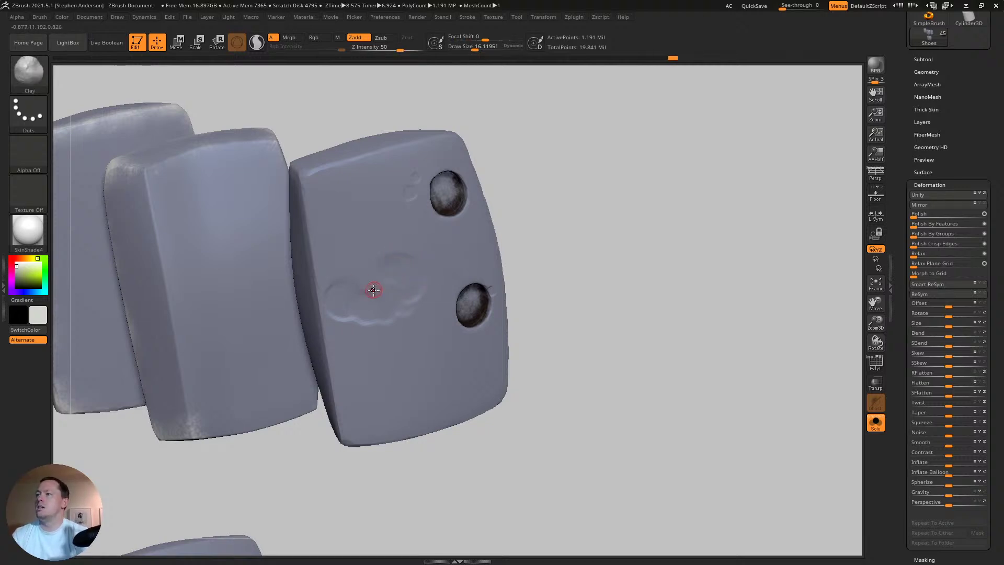
{"action": "key", "text": "s"}
{"action": "mouse_move", "coordinate": [378, 299]}
{"action": "left_mouse_down"}
{"action": "mouse_move", "coordinate": [413, 301]}
{"action": "mouse_move", "coordinate": [384, 306]}
{"action": "left_mouse_up"}
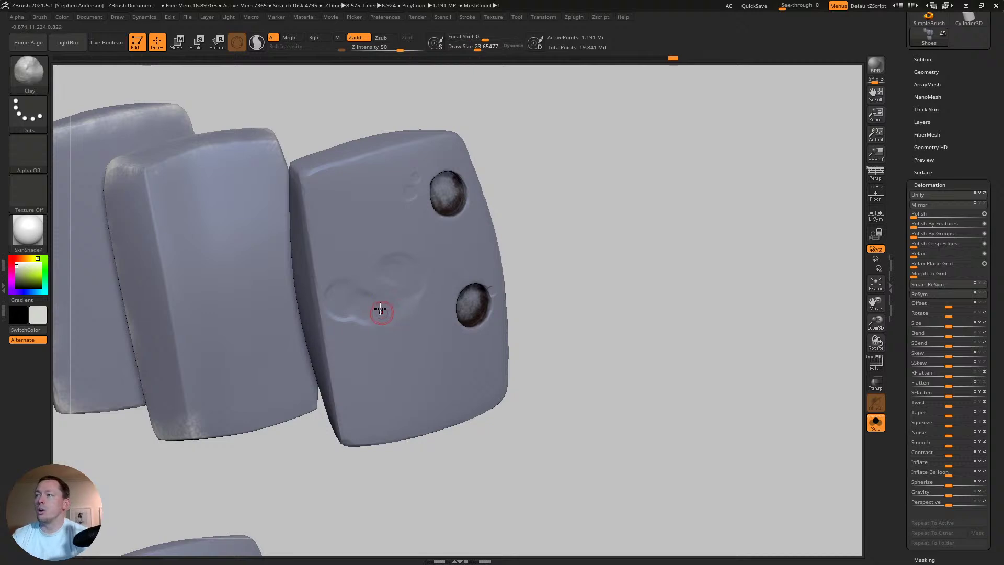
- Chip the long edge opposite the holes with small Clay strokes, extending the central patch's dents to it
{"action": "mouse_move", "coordinate": [382, 309]}
{"action": "right_mouse_down"}
{"action": "mouse_move", "coordinate": [363, 266]}
{"action": "mouse_move", "coordinate": [364, 303]}
{"action": "mouse_move", "coordinate": [383, 297]}
{"action": "right_mouse_up"}
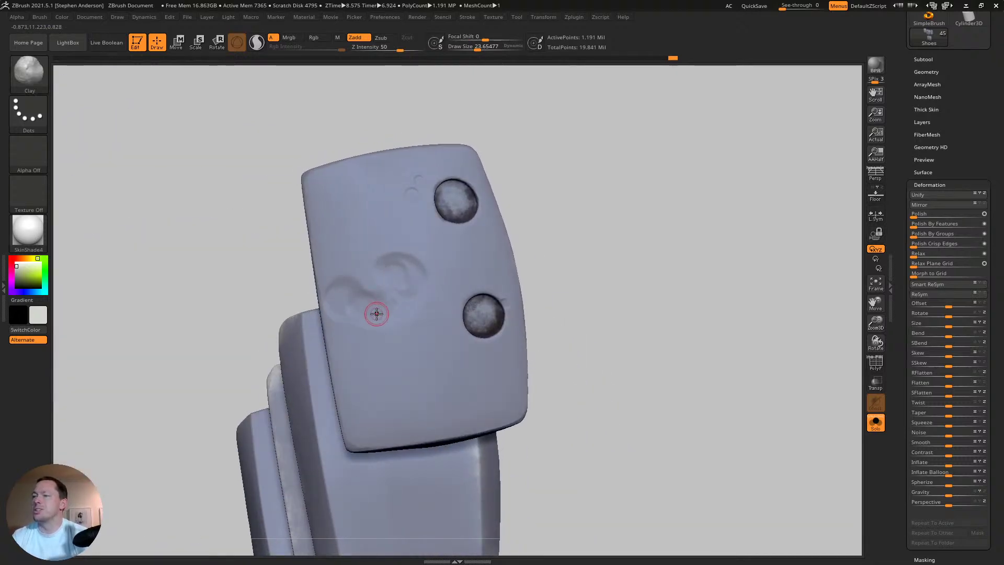
{"action": "right_click_drag", "start_coordinate": [372, 341], "coordinate": [327, 340]}
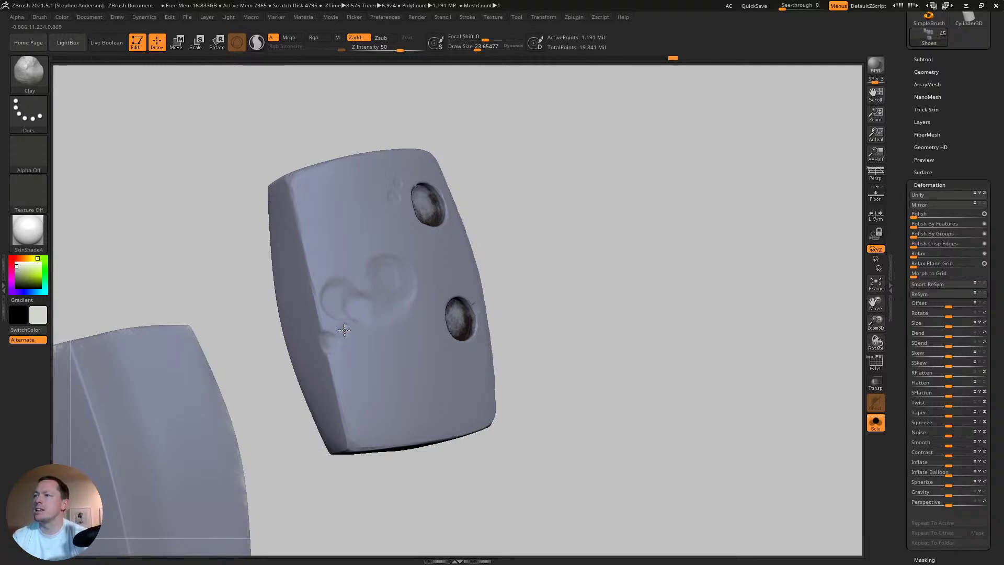
{"action": "right_click_drag", "start_coordinate": [394, 336], "coordinate": [357, 263]}
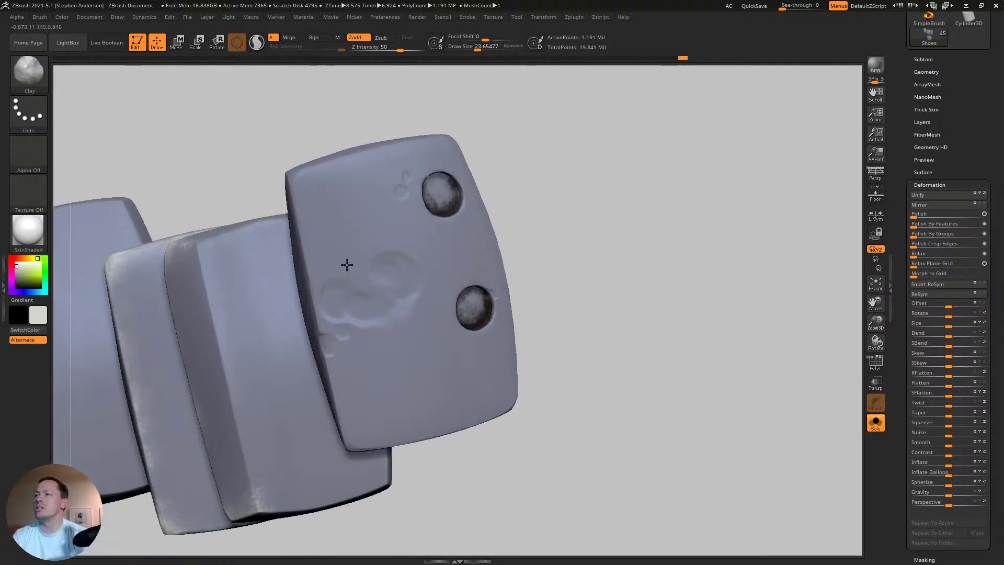
{"action": "right_click_drag", "start_coordinate": [460, 253], "coordinate": [440, 233]}
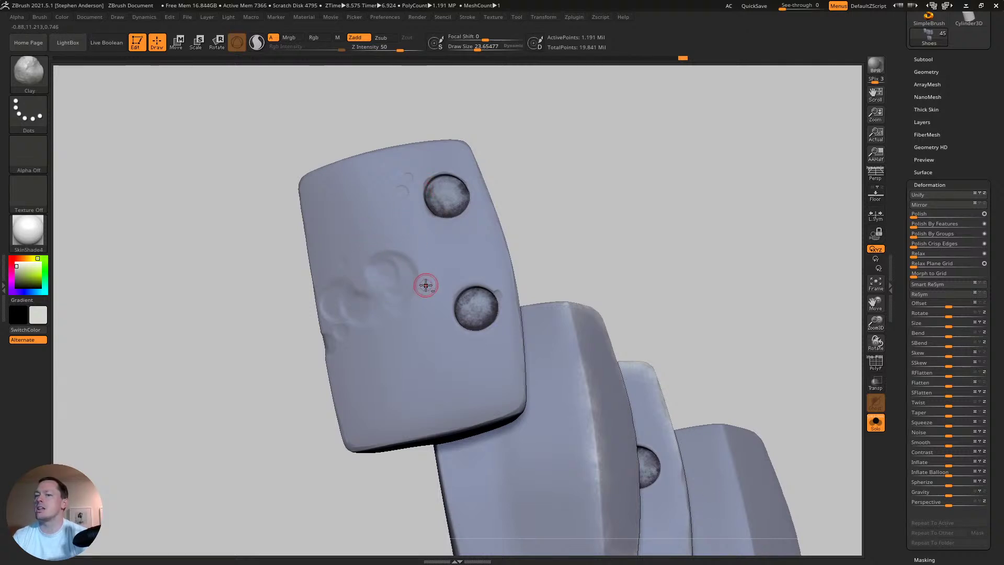
- Chip the long edge below the lower hole and the adjoining lower end edge with Clay strokes
{"action": "right_click_drag", "start_coordinate": [424, 285], "coordinate": [450, 341]}
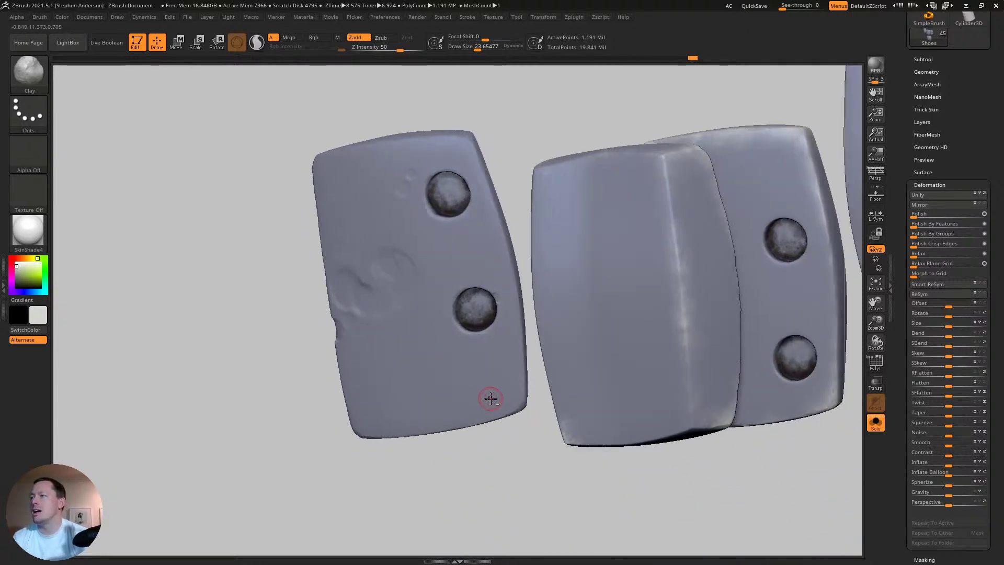
{"action": "mouse_move", "coordinate": [522, 377]}
{"action": "right_mouse_down"}
{"action": "mouse_move", "coordinate": [514, 348]}
{"action": "mouse_move", "coordinate": [481, 348]}
{"action": "mouse_move", "coordinate": [477, 321]}
{"action": "right_mouse_up"}
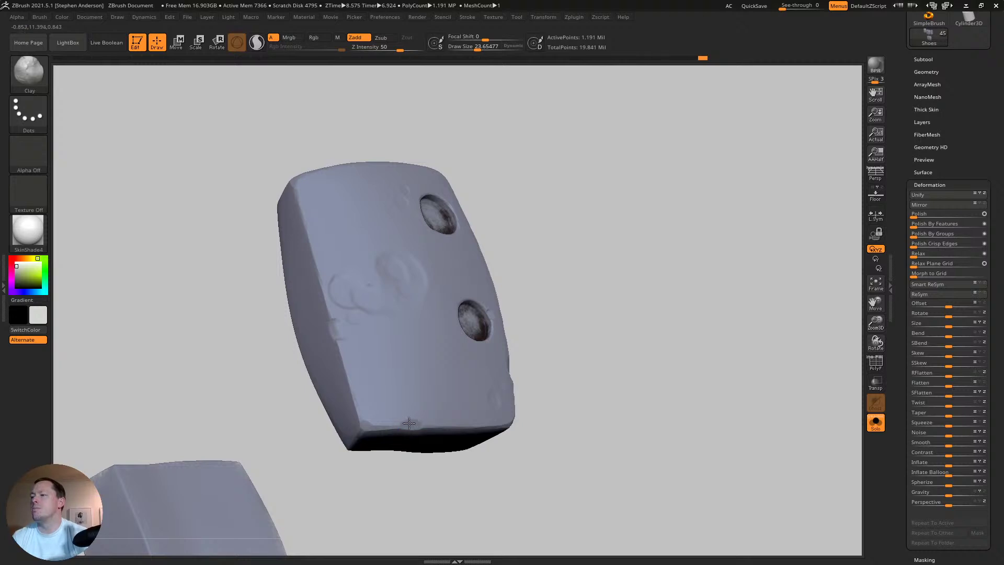
{"action": "right_click_drag", "start_coordinate": [404, 410], "coordinate": [366, 326]}
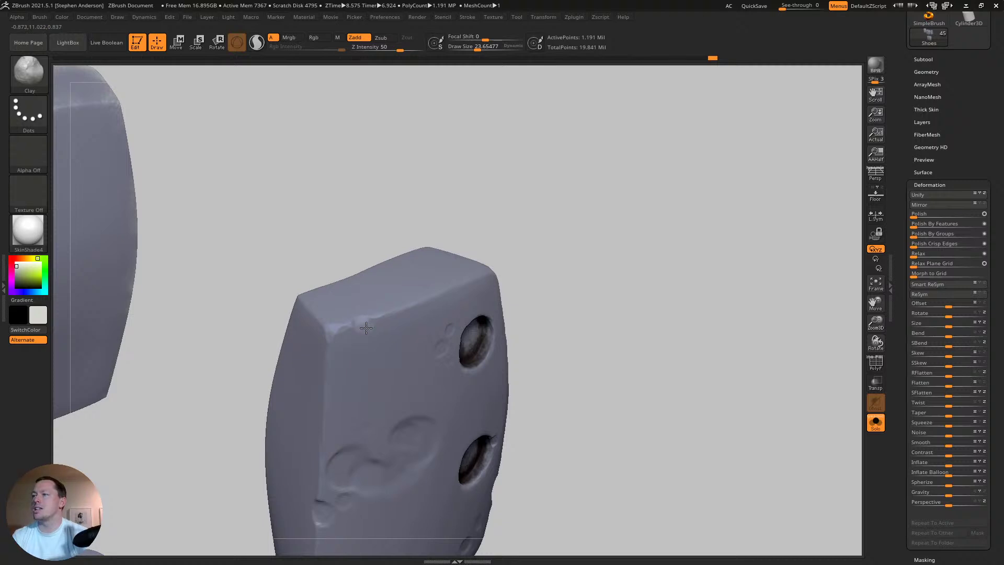
- Dent the plate's upper end edge near the corner farthest from the holes and chip the long edge between the holes
{"action": "right_click_drag", "start_coordinate": [368, 334], "coordinate": [382, 327]}
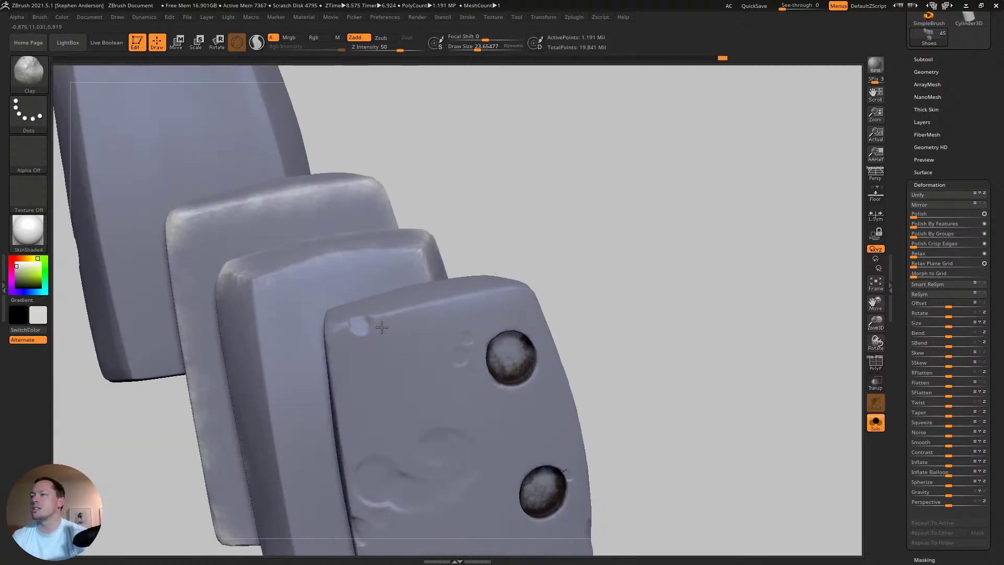
{"action": "left_click_drag", "start_coordinate": [398, 316], "coordinate": [372, 318]}
{"action": "right_click_drag", "start_coordinate": [373, 319], "coordinate": [392, 352]}
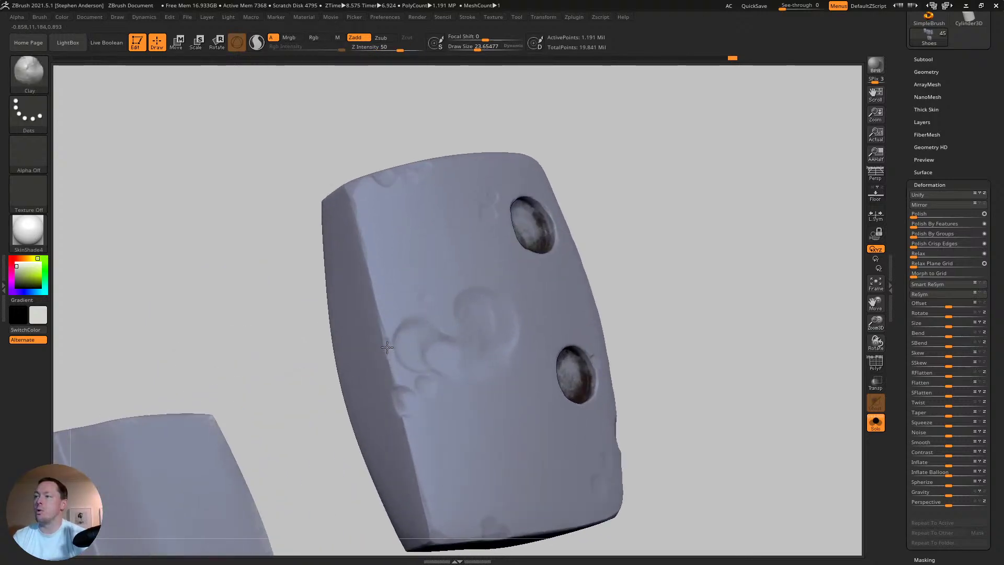
{"action": "right_click_drag", "start_coordinate": [381, 343], "coordinate": [456, 311]}
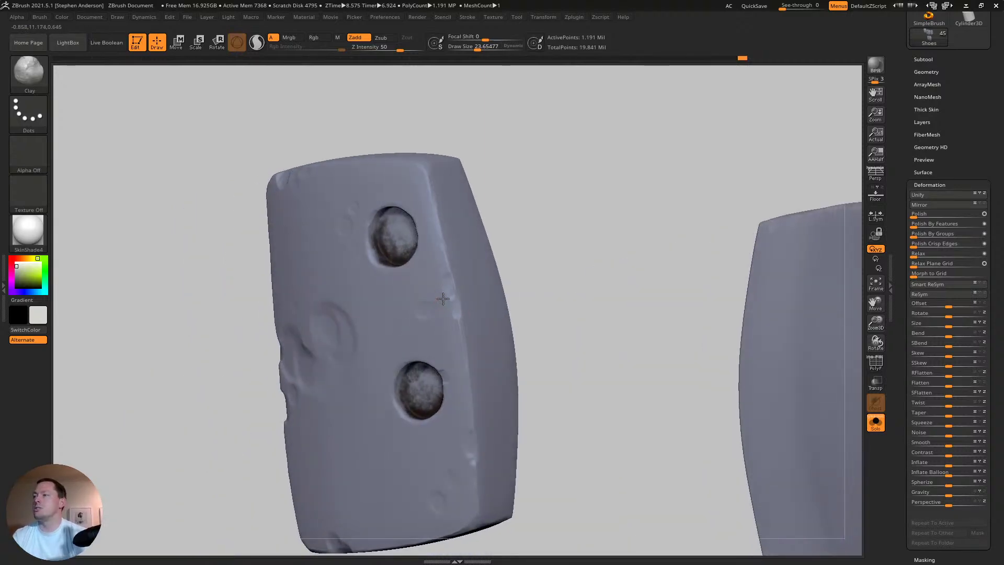
{"action": "mouse_move", "coordinate": [513, 267]}
{"action": "right_mouse_down", "text": "ctrl"}
{"action": "mouse_move", "coordinate": [449, 286]}
{"action": "mouse_move", "coordinate": [502, 327]}
{"action": "mouse_move", "coordinate": [471, 316]}
{"action": "mouse_move", "coordinate": [507, 273]}
{"action": "mouse_move", "coordinate": [370, 258]}
{"action": "mouse_move", "coordinate": [396, 255]}
{"action": "mouse_move", "coordinate": [417, 321]}
{"action": "right_mouse_up", "text": "ctrl"}
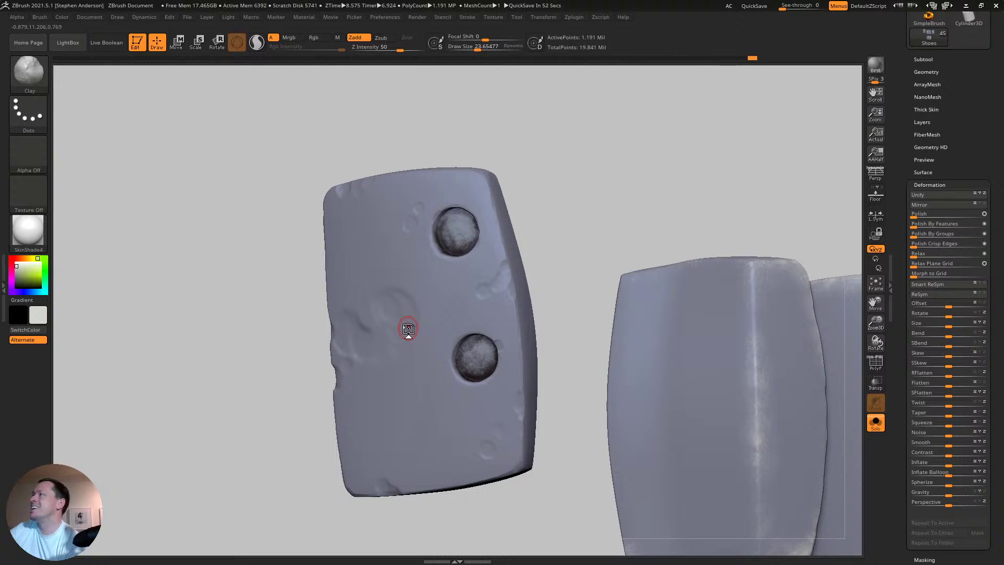
- Sculpt Clay dents and edge chips around the corner above the upper hole of another two-hole plate
{"action": "left_click_drag", "start_coordinate": [961, 72], "coordinate": [961, 171]}
{"action": "left_click", "coordinate": [983, 62]}
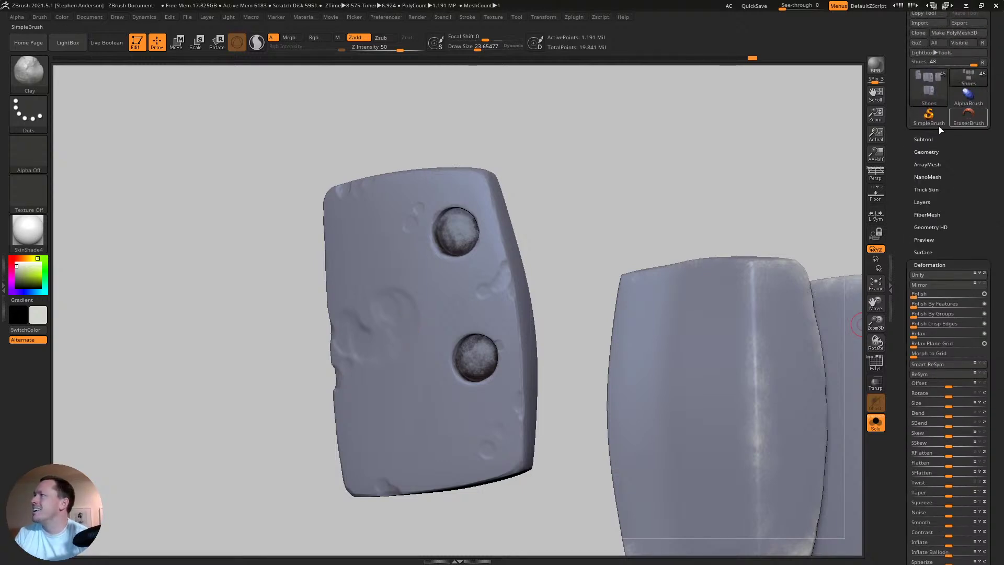
{"action": "left_click_drag", "start_coordinate": [573, 355], "coordinate": [479, 406]}
{"action": "mouse_move", "coordinate": [480, 406]}
{"action": "right_mouse_down"}
{"action": "mouse_move", "coordinate": [454, 433]}
{"action": "mouse_move", "coordinate": [375, 383]}
{"action": "mouse_move", "coordinate": [382, 386]}
{"action": "right_mouse_up"}
{"action": "right_click_drag", "start_coordinate": [658, 330], "coordinate": [580, 335]}
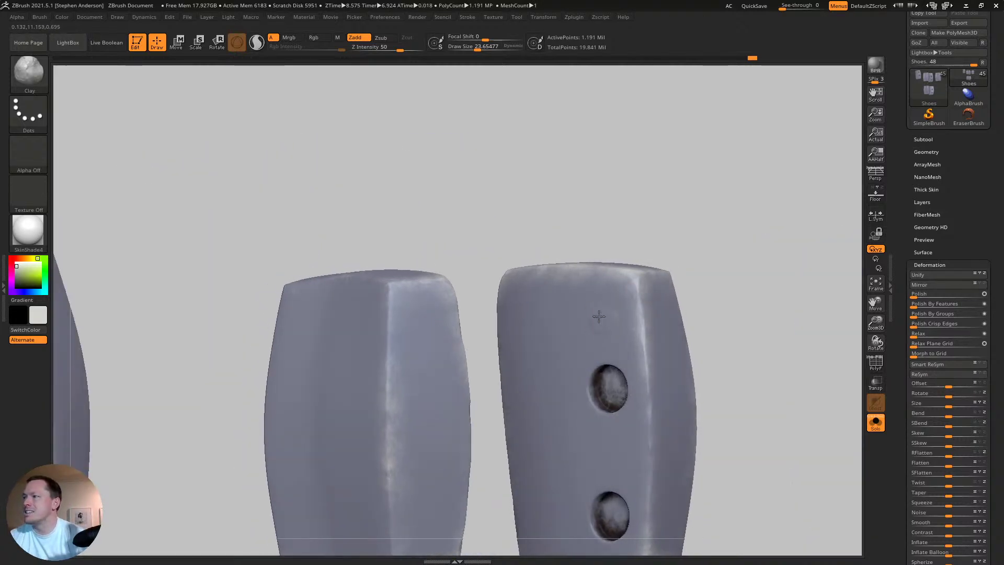
{"action": "mouse_move", "coordinate": [623, 321]}
{"action": "left_mouse_down", "text": "shift"}
{"action": "mouse_move", "coordinate": [598, 314]}
{"action": "mouse_move", "coordinate": [607, 309]}
{"action": "left_mouse_up", "text": "shift"}
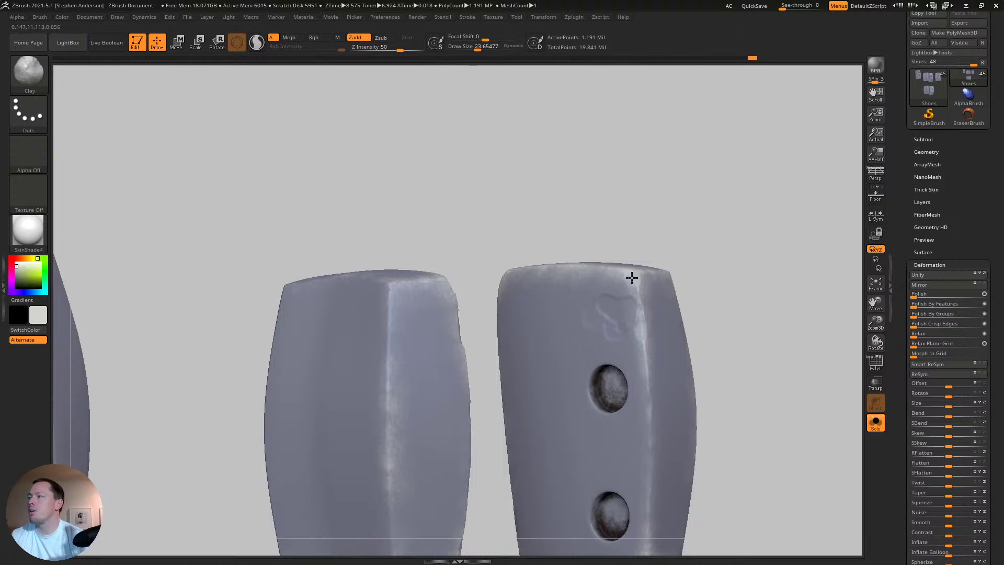
{"action": "right_click_drag", "start_coordinate": [627, 274], "coordinate": [517, 341]}
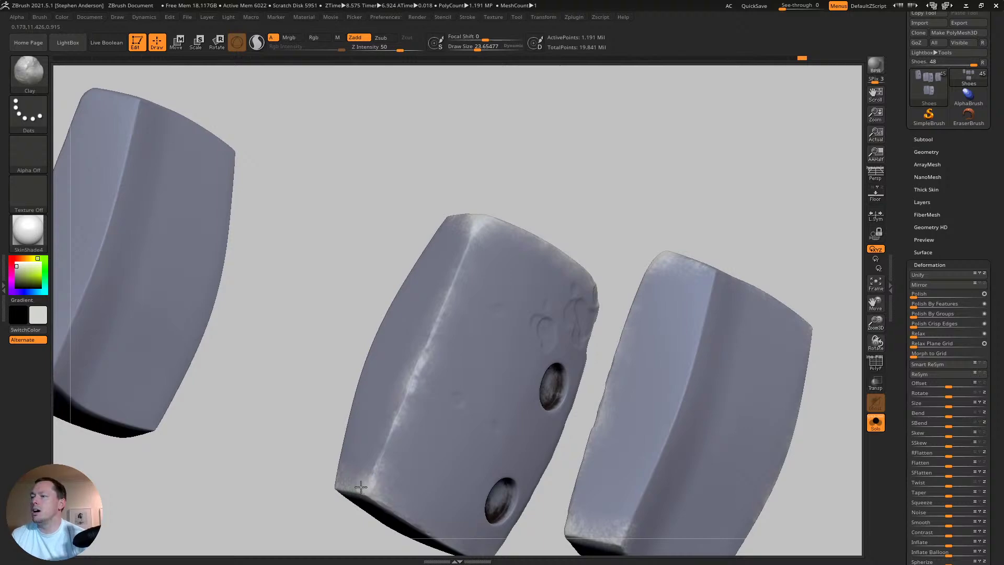
- Turn off the polypaint display of the Shoes subtool so the plates show only their sculpted surface
{"action": "right_click_drag", "start_coordinate": [390, 486], "coordinate": [438, 396], "text": "alt"}
{"action": "left_click", "coordinate": [924, 139]}
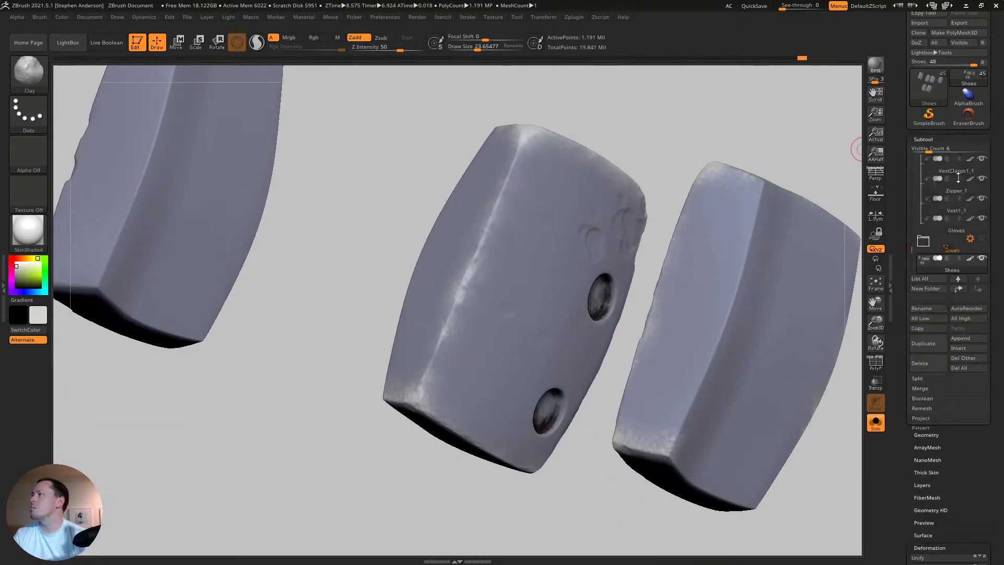
{"action": "left_click", "coordinate": [970, 259]}
{"action": "mouse_move", "coordinate": [492, 371]}
{"action": "right_mouse_down"}
{"action": "mouse_move", "coordinate": [436, 322]}
{"action": "mouse_move", "coordinate": [487, 337]}
{"action": "mouse_move", "coordinate": [596, 262]}
{"action": "mouse_move", "coordinate": [578, 264]}
{"action": "mouse_move", "coordinate": [665, 401]}
{"action": "right_mouse_up"}
{"action": "mouse_move", "coordinate": [554, 312]}
{"action": "right_mouse_down"}
{"action": "mouse_move", "coordinate": [549, 291]}
{"action": "mouse_move", "coordinate": [693, 314]}
{"action": "right_mouse_up"}
{"action": "right_click_drag", "start_coordinate": [692, 314], "coordinate": [984, 233], "text": "alt"}
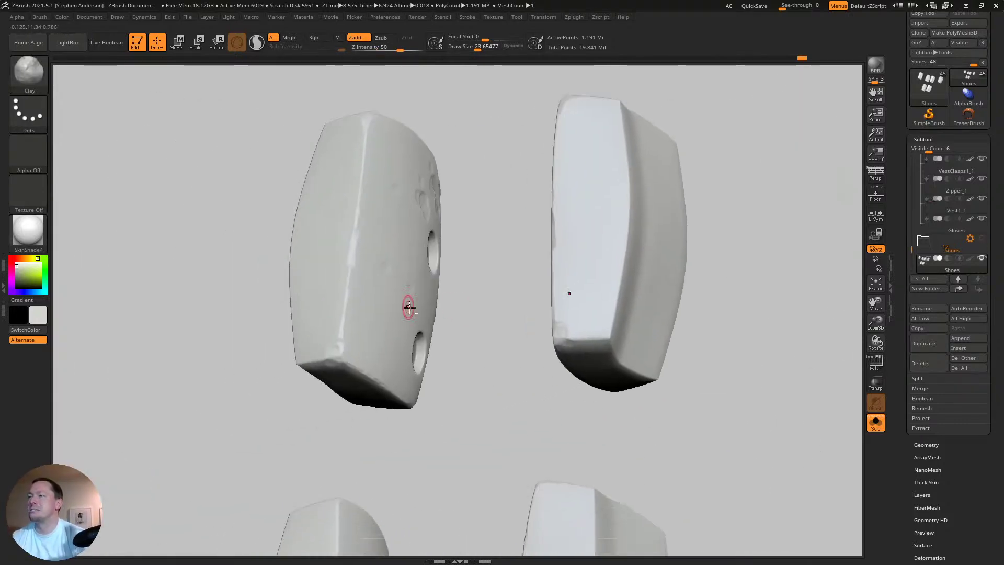
- Sculpt dents around this plate's lower corner opposite the holes and along its lower end edge
{"action": "right_click_drag", "start_coordinate": [408, 307], "coordinate": [388, 276]}
{"action": "mouse_move", "coordinate": [360, 306]}
{"action": "left_mouse_down"}
{"action": "mouse_move", "coordinate": [344, 303]}
{"action": "mouse_move", "coordinate": [340, 313]}
{"action": "left_mouse_up"}
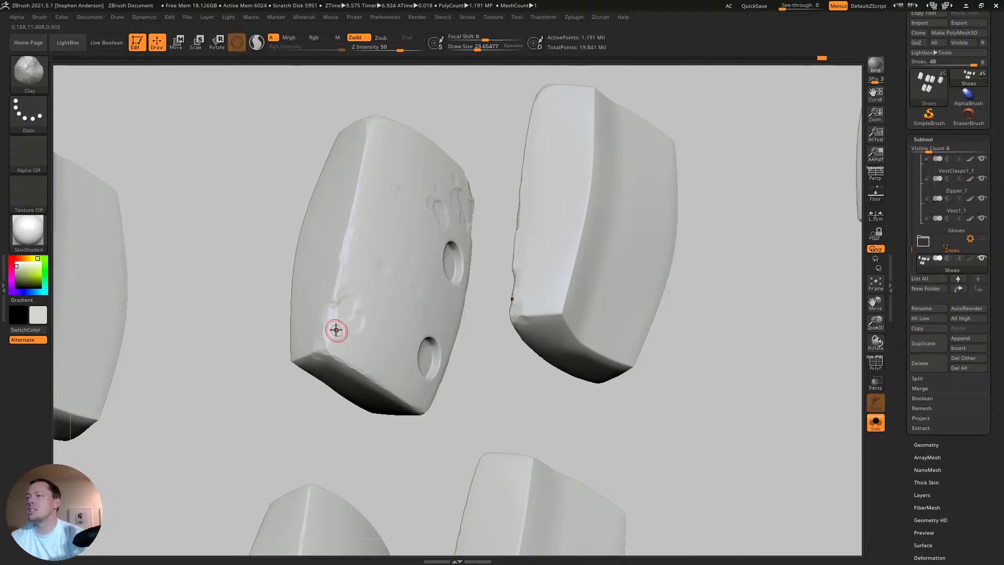
{"action": "mouse_move", "coordinate": [338, 327]}
{"action": "right_mouse_down"}
{"action": "mouse_move", "coordinate": [360, 345]}
{"action": "mouse_move", "coordinate": [335, 364]}
{"action": "right_mouse_up"}
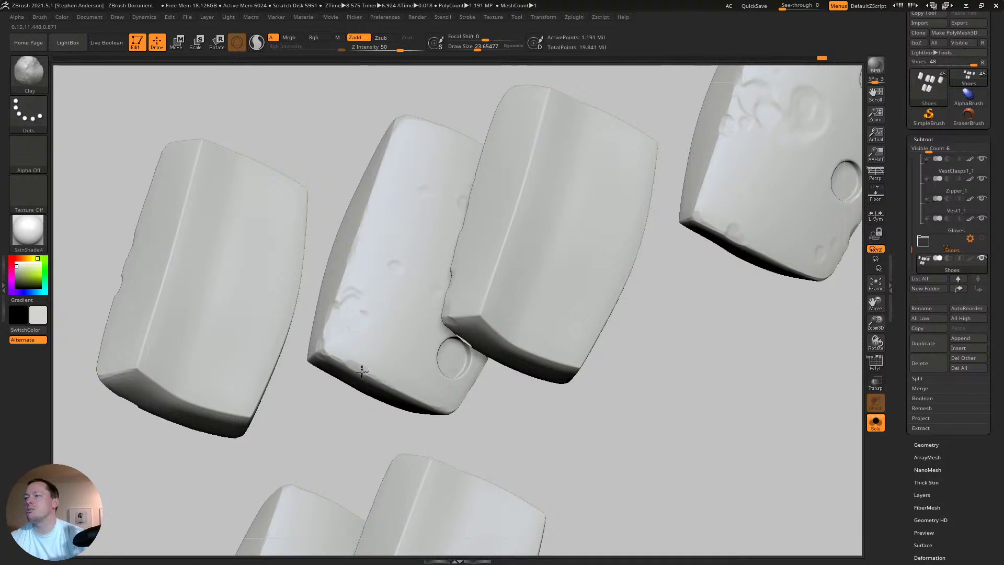
{"action": "left_click_drag", "start_coordinate": [375, 364], "coordinate": [389, 371], "text": "alt"}
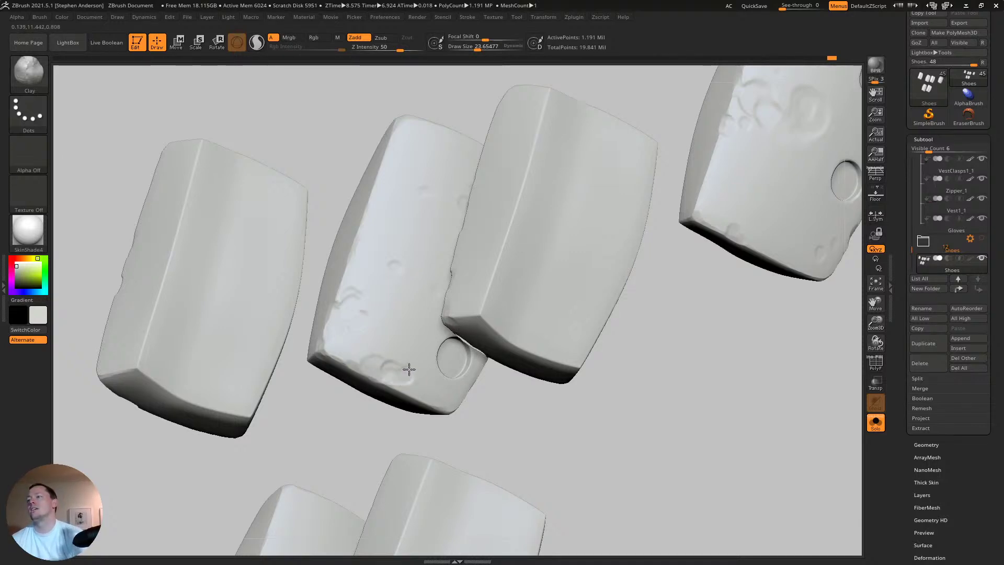
{"action": "mouse_move", "coordinate": [448, 359]}
{"action": "right_mouse_down"}
{"action": "mouse_move", "coordinate": [418, 329]}
{"action": "mouse_move", "coordinate": [406, 348]}
{"action": "mouse_move", "coordinate": [426, 380]}
{"action": "mouse_move", "coordinate": [452, 372]}
{"action": "mouse_move", "coordinate": [417, 350]}
{"action": "right_mouse_up"}
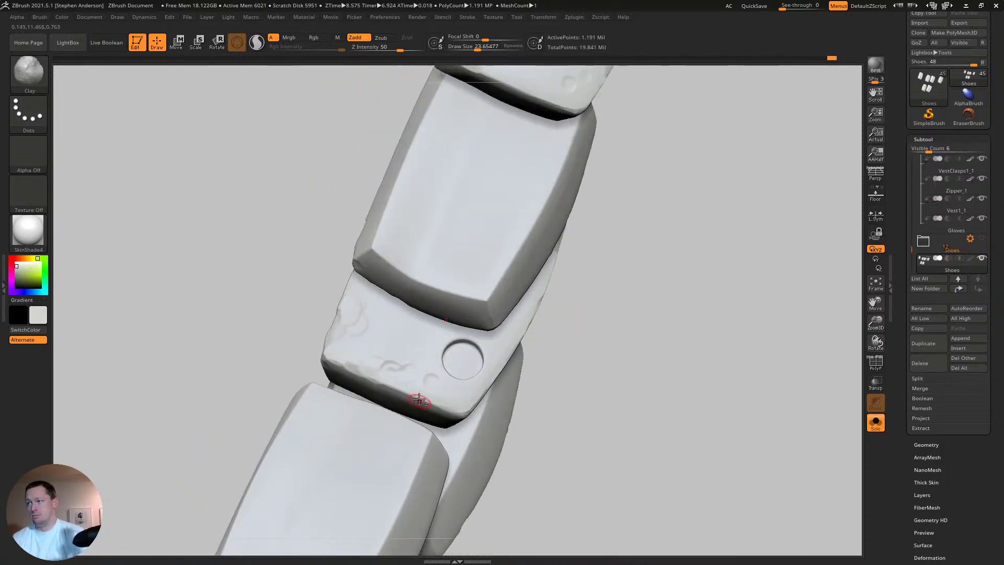
- Scatter round Clay dents over this plate's face and around its upper corner opposite the holes
{"action": "right_click_drag", "start_coordinate": [415, 399], "coordinate": [519, 263]}
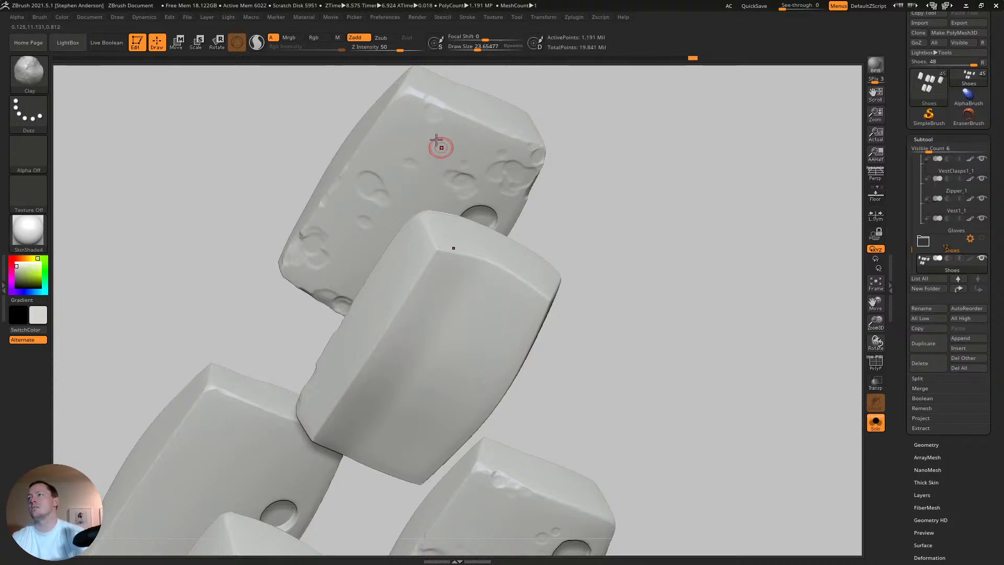
{"action": "right_click_drag", "start_coordinate": [441, 146], "coordinate": [413, 108]}
{"action": "mouse_move", "coordinate": [399, 220]}
{"action": "right_mouse_down"}
{"action": "mouse_move", "coordinate": [359, 191]}
{"action": "mouse_move", "coordinate": [365, 101]}
{"action": "mouse_move", "coordinate": [403, 211]}
{"action": "mouse_move", "coordinate": [386, 191]}
{"action": "mouse_move", "coordinate": [491, 260]}
{"action": "mouse_move", "coordinate": [382, 226]}
{"action": "right_mouse_up"}
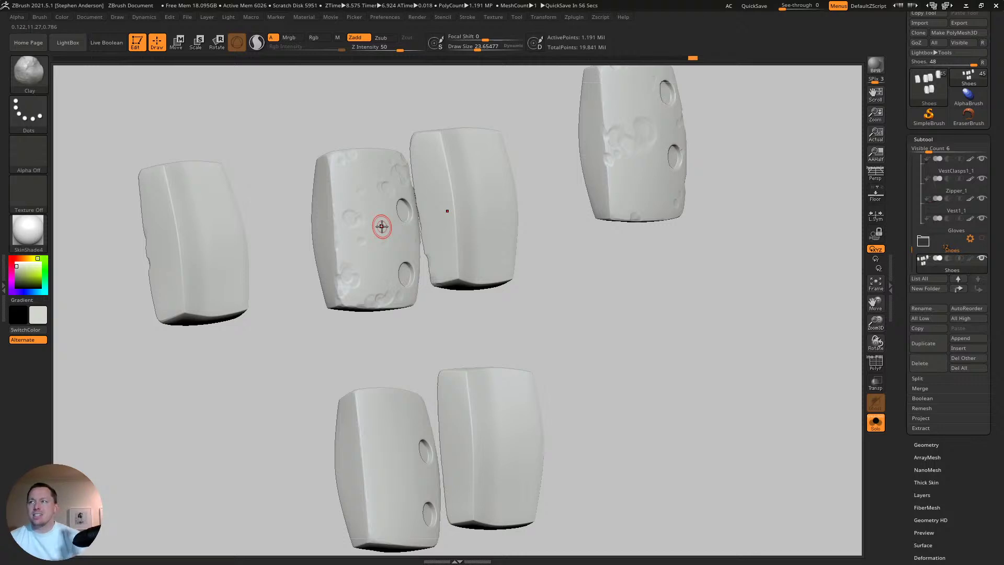
- Chip the upper corner opposite the holes on the unworn two-hole plate below and dent the face beside it
{"action": "mouse_move", "coordinate": [354, 432]}
{"action": "right_mouse_down", "text": "ctrl"}
{"action": "mouse_move", "coordinate": [372, 359]}
{"action": "mouse_move", "coordinate": [411, 394]}
{"action": "mouse_move", "coordinate": [390, 370]}
{"action": "mouse_move", "coordinate": [354, 280]}
{"action": "right_mouse_up", "text": "ctrl"}
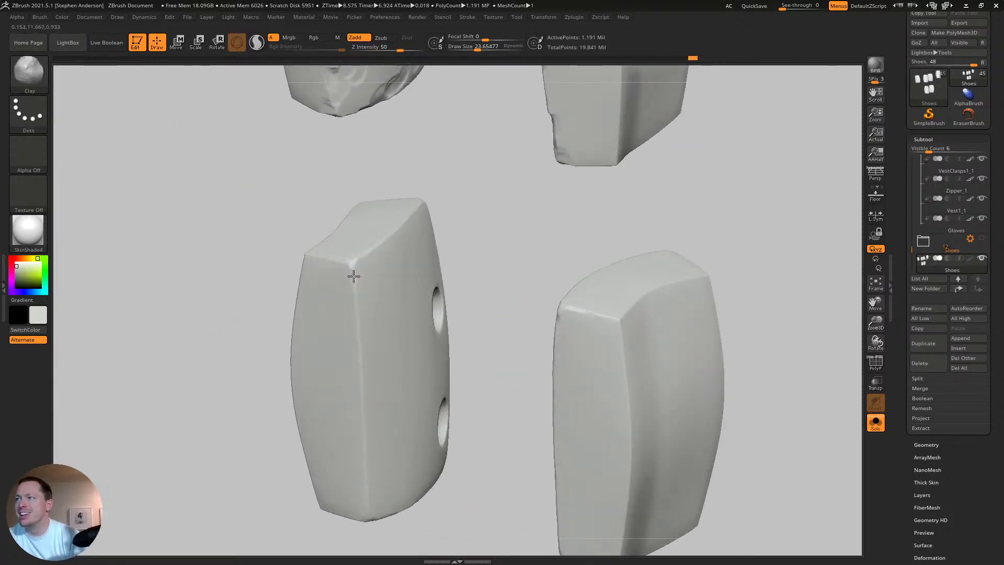
{"action": "right_click", "coordinate": [352, 274]}
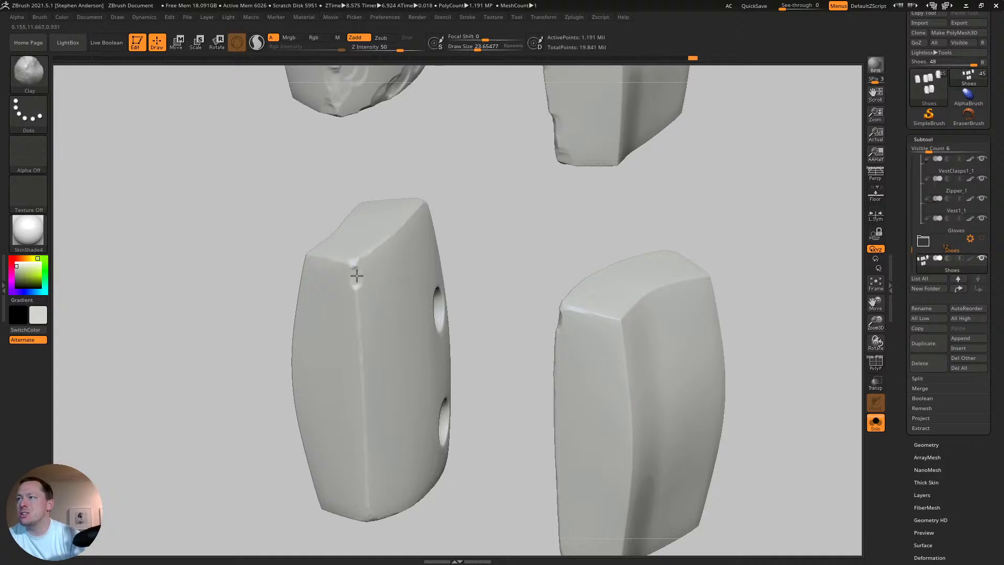
{"action": "right_click_drag", "start_coordinate": [370, 283], "coordinate": [384, 264]}
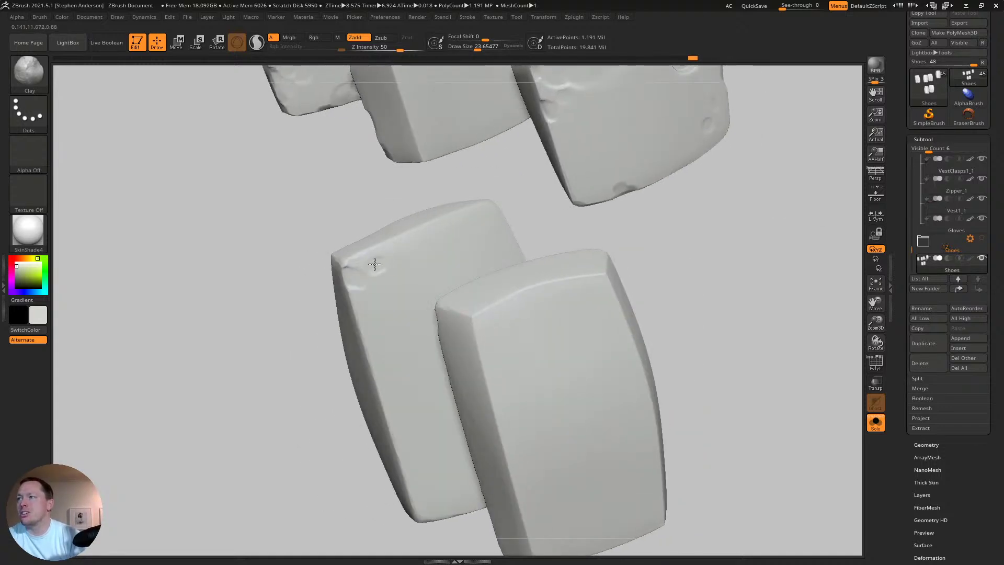
{"action": "mouse_move", "coordinate": [386, 271]}
{"action": "left_mouse_down"}
{"action": "mouse_move", "coordinate": [376, 285]}
{"action": "mouse_move", "coordinate": [408, 288]}
{"action": "left_mouse_up"}
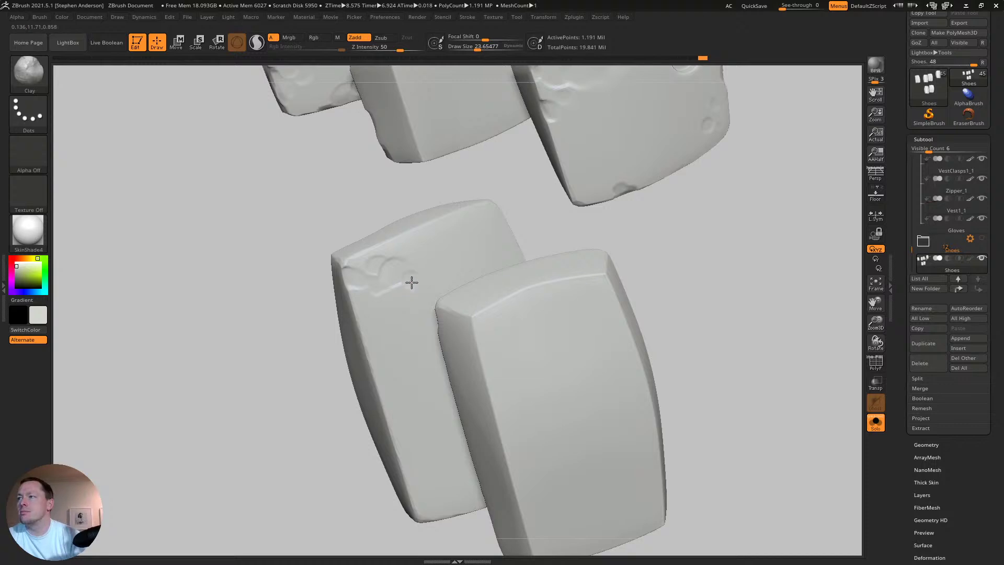
- Chip this plate's long edge below the worn corner and spread Clay dents onto the side and face
{"action": "right_click_drag", "start_coordinate": [442, 281], "coordinate": [431, 307]}
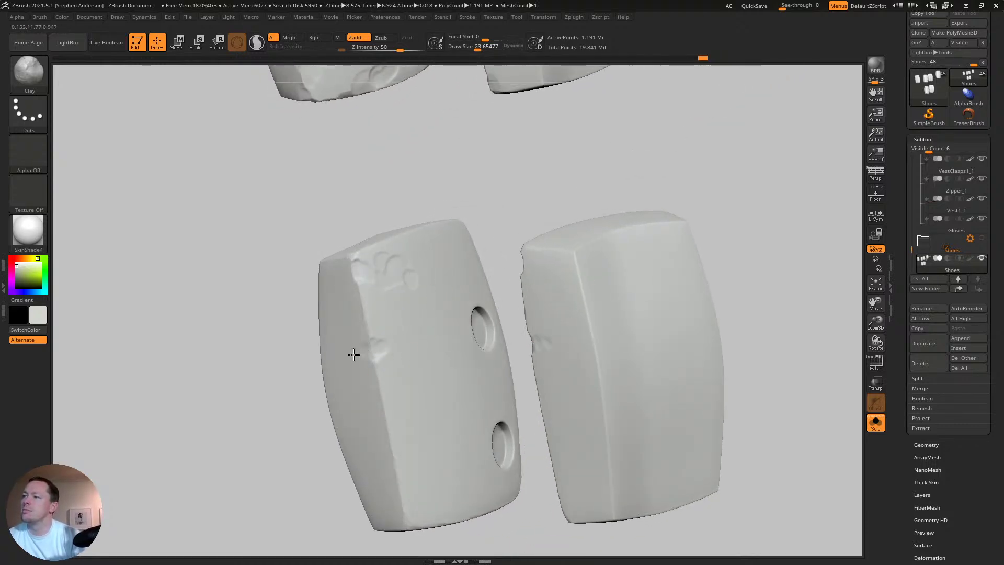
{"action": "left_click_drag", "start_coordinate": [358, 347], "coordinate": [424, 328]}
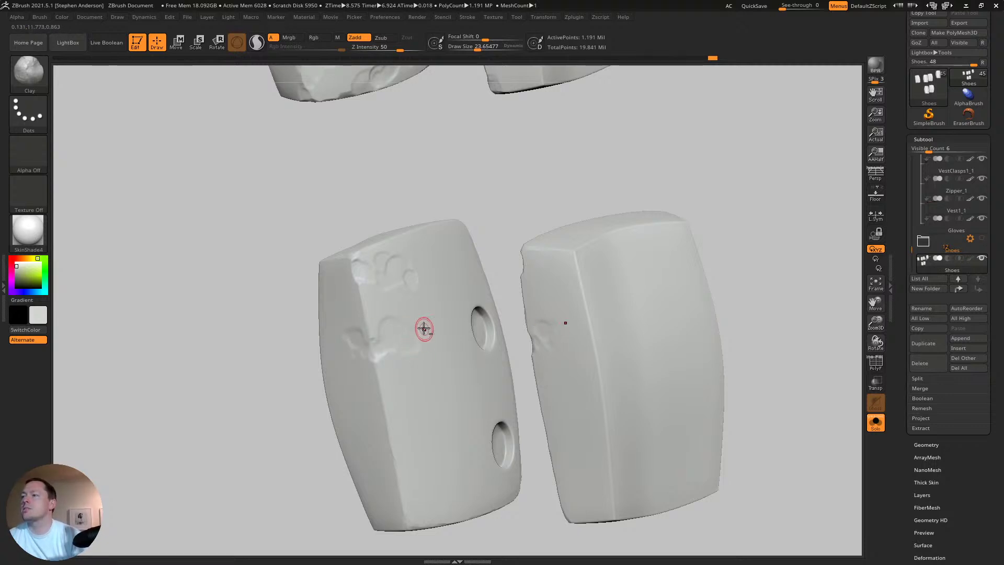
{"action": "mouse_move", "coordinate": [439, 343]}
{"action": "right_mouse_down"}
{"action": "mouse_move", "coordinate": [428, 304]}
{"action": "mouse_move", "coordinate": [439, 350]}
{"action": "right_mouse_up"}
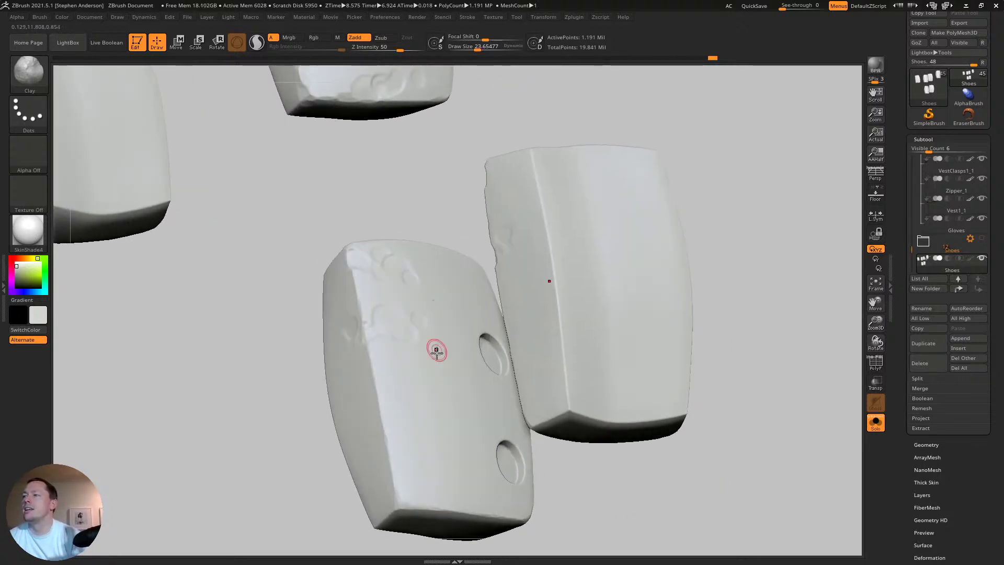
- Wear the upper hole's rim on this plate and sculpt small Clay dents into the face beside it
{"action": "right_click_drag", "start_coordinate": [426, 383], "coordinate": [435, 410]}
{"action": "key", "text": "ctrl"}
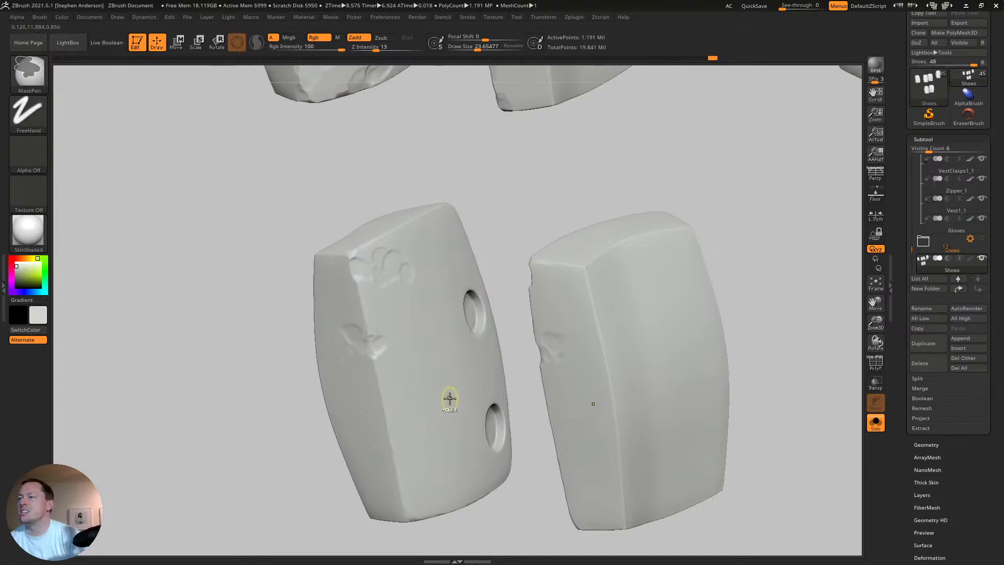
{"action": "mouse_move", "coordinate": [460, 352]}
{"action": "right_mouse_down"}
{"action": "mouse_move", "coordinate": [414, 314]}
{"action": "mouse_move", "coordinate": [520, 337]}
{"action": "mouse_move", "coordinate": [491, 369]}
{"action": "mouse_move", "coordinate": [511, 350]}
{"action": "right_mouse_up"}
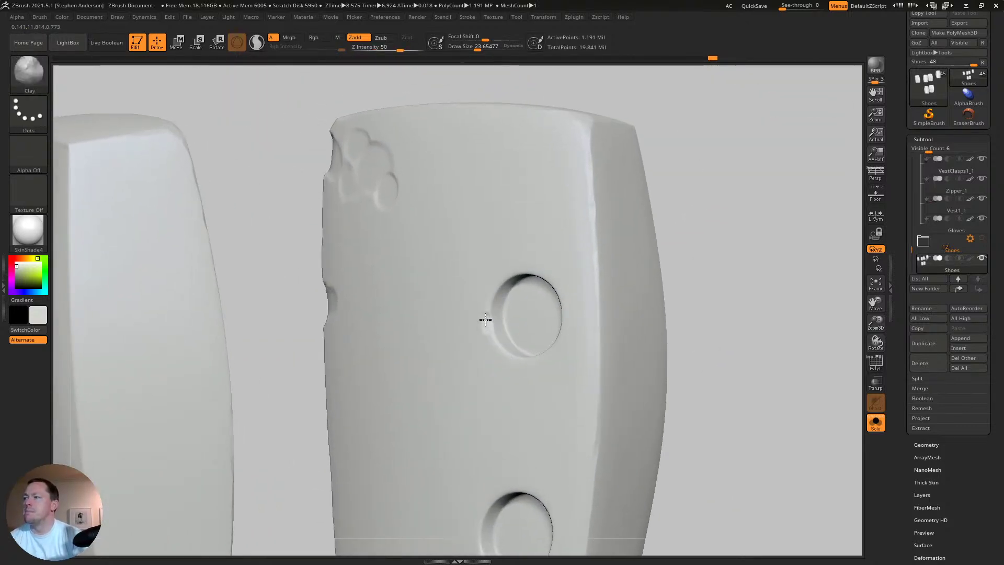
{"action": "left_click_drag", "start_coordinate": [499, 284], "coordinate": [474, 291], "text": "alt"}
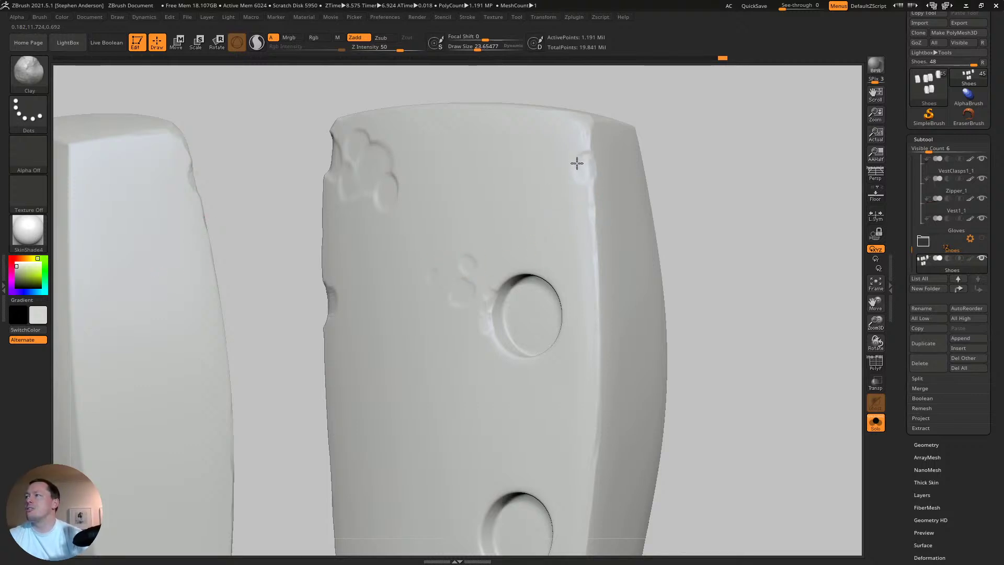
- Chip this plate's upper corner on the hole side and scatter dents over the face between the two holes
{"action": "mouse_move", "coordinate": [587, 162]}
{"action": "right_mouse_down"}
{"action": "mouse_move", "coordinate": [587, 193]}
{"action": "mouse_move", "coordinate": [570, 141]}
{"action": "mouse_move", "coordinate": [562, 232]}
{"action": "right_mouse_up"}
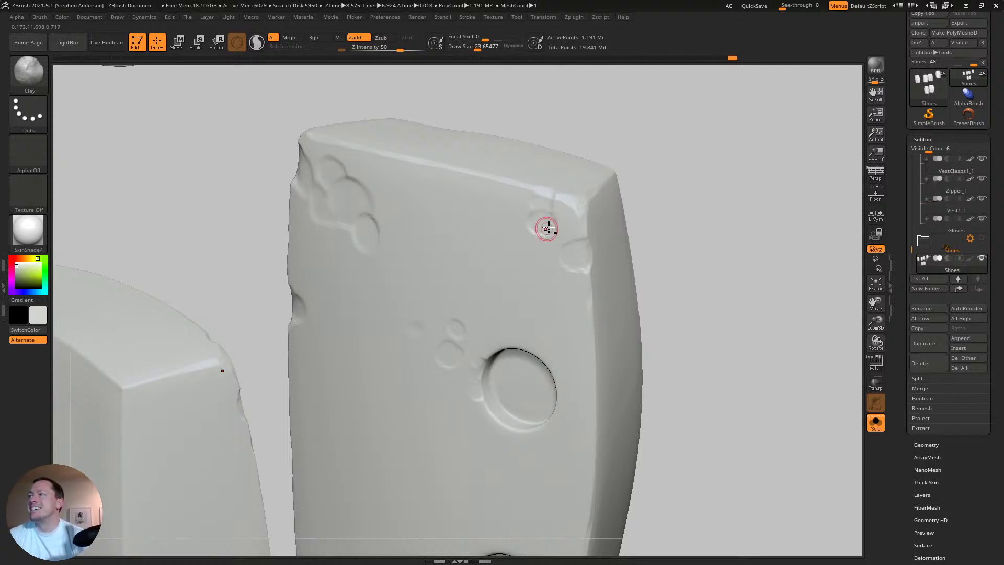
{"action": "mouse_move", "coordinate": [547, 229]}
{"action": "right_mouse_down"}
{"action": "mouse_move", "coordinate": [516, 246]}
{"action": "mouse_move", "coordinate": [540, 254]}
{"action": "right_mouse_up"}
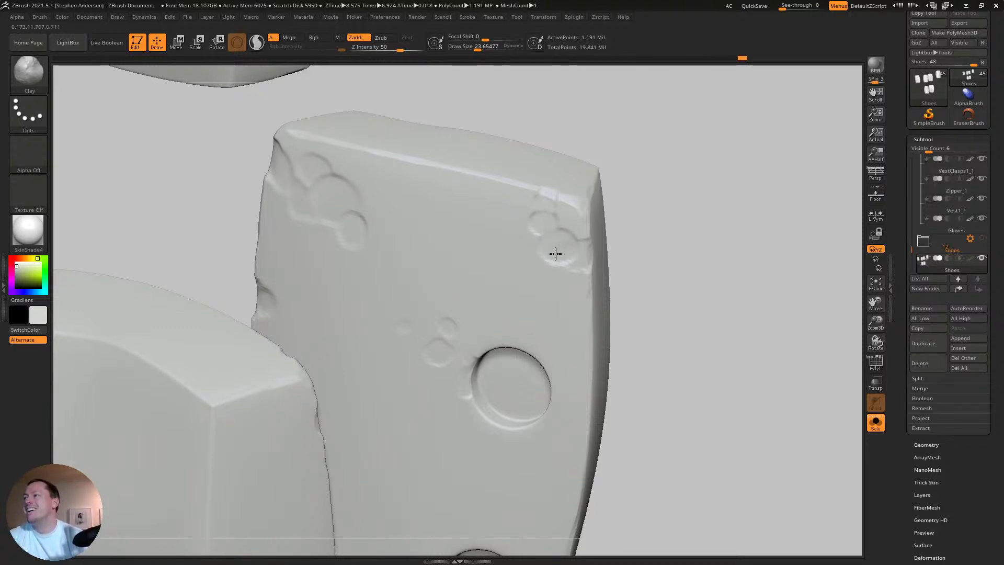
{"action": "right_click_drag", "start_coordinate": [568, 288], "coordinate": [563, 234]}
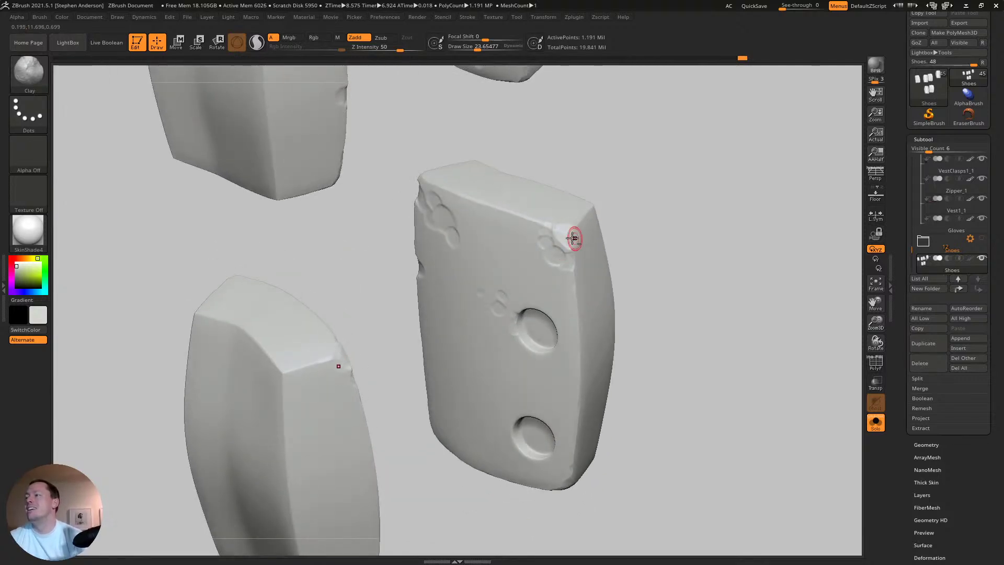
{"action": "right_click_drag", "start_coordinate": [554, 230], "coordinate": [486, 391]}
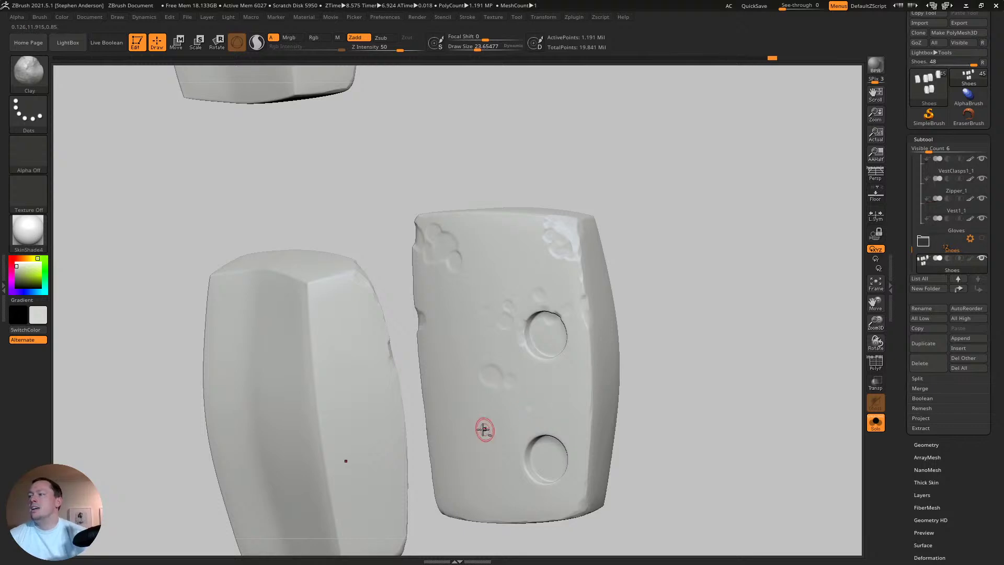
- Chip the lower part of the long edge opposite the holes and dent the face around that lower corner
{"action": "right_click_drag", "start_coordinate": [548, 378], "coordinate": [500, 396]}
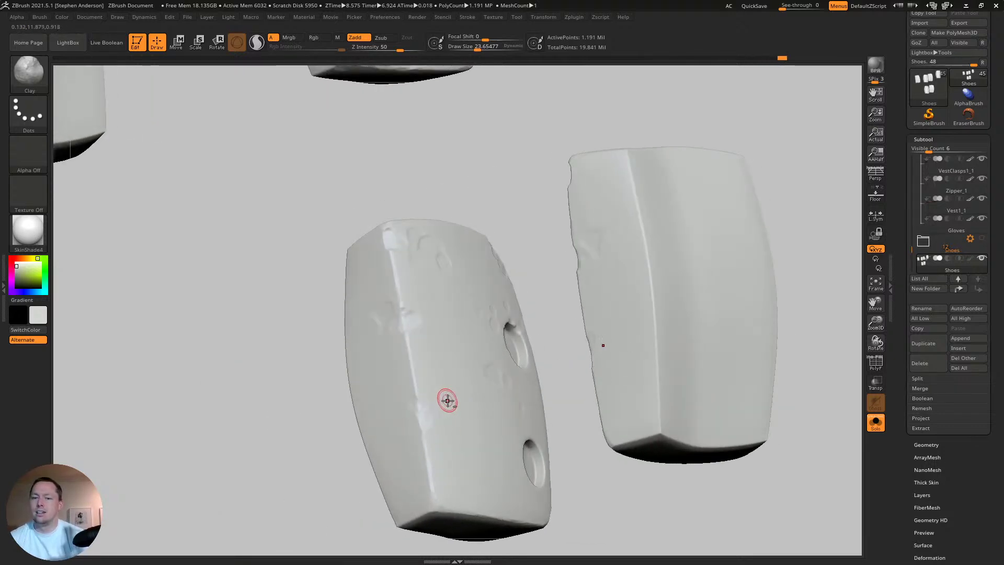
{"action": "right_click_drag", "start_coordinate": [433, 406], "coordinate": [464, 366], "text": "alt"}
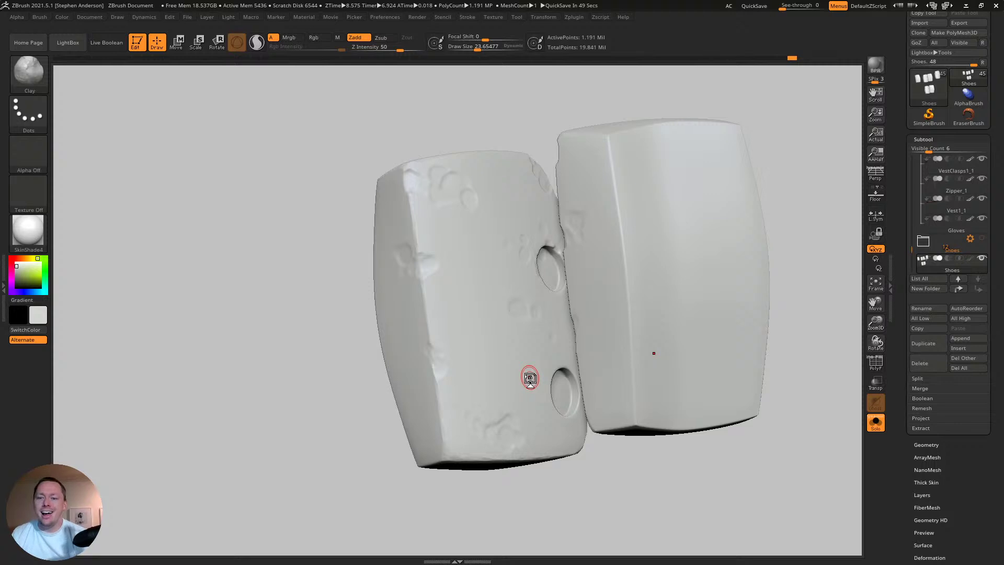
{"action": "right_click_drag", "start_coordinate": [466, 403], "coordinate": [462, 388]}
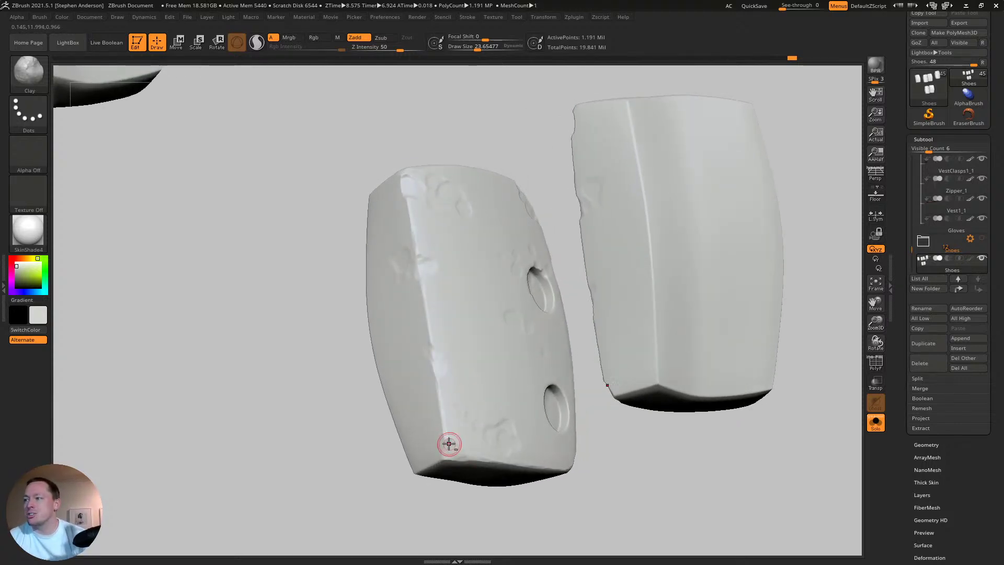
{"action": "mouse_move", "coordinate": [449, 443]}
{"action": "left_mouse_down"}
{"action": "mouse_move", "coordinate": [449, 419]}
{"action": "mouse_move", "coordinate": [452, 444]}
{"action": "left_mouse_up"}
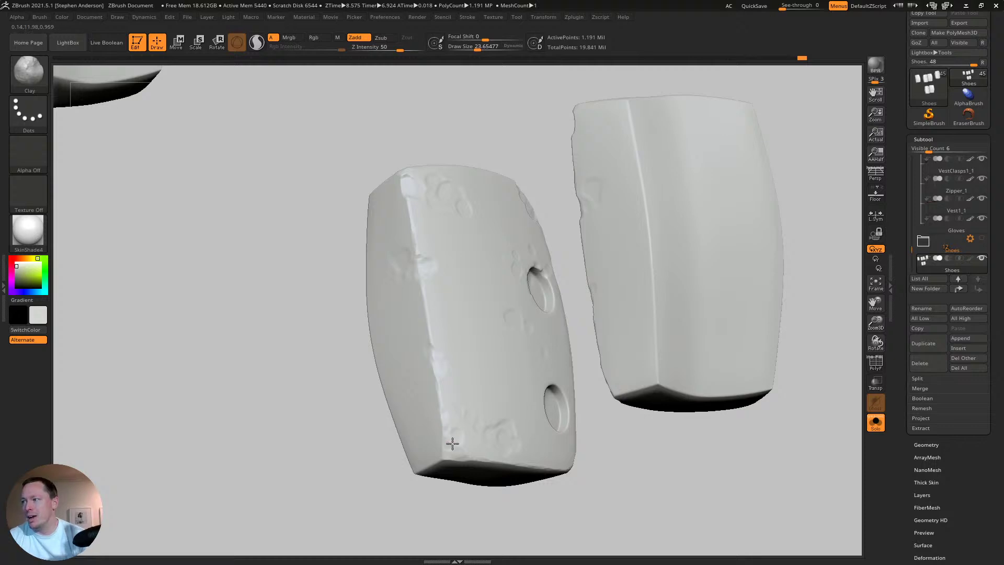
- Wear the lower hole's rim and chip the hole-side long edge between the two holes
{"action": "mouse_move", "coordinate": [481, 442]}
{"action": "right_mouse_down"}
{"action": "mouse_move", "coordinate": [448, 426]}
{"action": "mouse_move", "coordinate": [601, 447]}
{"action": "mouse_move", "coordinate": [576, 446]}
{"action": "mouse_move", "coordinate": [574, 426]}
{"action": "right_mouse_up"}
{"action": "left_click_drag", "start_coordinate": [574, 426], "coordinate": [573, 417]}
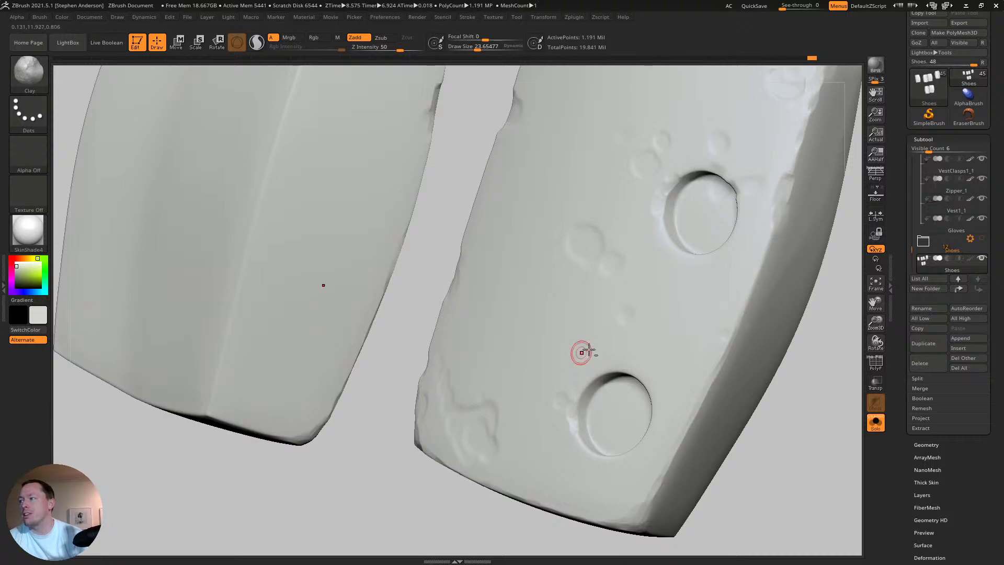
{"action": "mouse_move", "coordinate": [690, 260]}
{"action": "right_mouse_down"}
{"action": "mouse_move", "coordinate": [690, 287]}
{"action": "mouse_move", "coordinate": [702, 291]}
{"action": "mouse_move", "coordinate": [707, 272]}
{"action": "mouse_move", "coordinate": [733, 269]}
{"action": "mouse_move", "coordinate": [729, 301]}
{"action": "mouse_move", "coordinate": [748, 284]}
{"action": "mouse_move", "coordinate": [740, 321]}
{"action": "mouse_move", "coordinate": [751, 314]}
{"action": "mouse_move", "coordinate": [743, 317]}
{"action": "mouse_move", "coordinate": [764, 348]}
{"action": "mouse_move", "coordinate": [695, 398]}
{"action": "mouse_move", "coordinate": [698, 384]}
{"action": "right_mouse_up"}
{"action": "right_click_drag", "start_coordinate": [633, 441], "coordinate": [633, 321]}
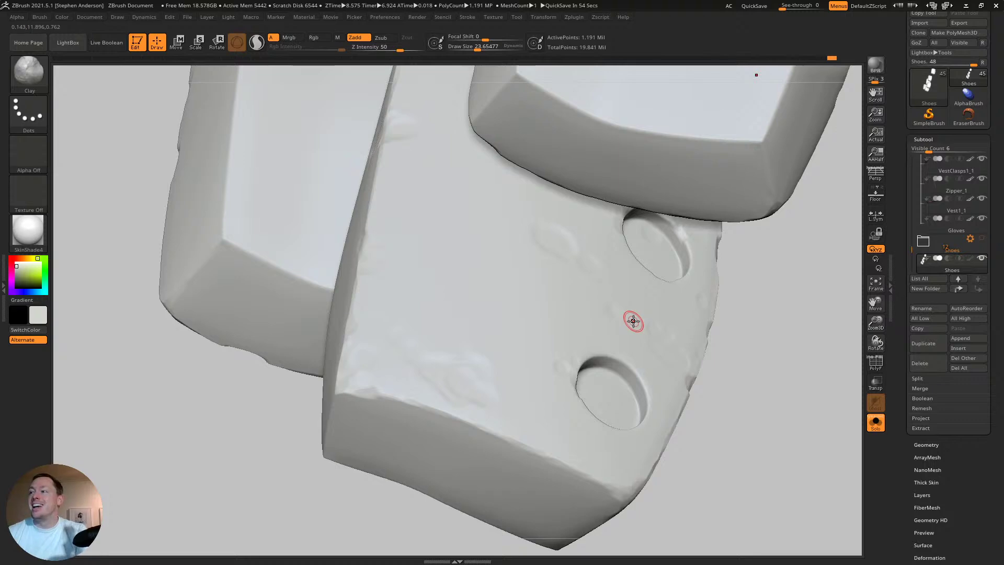
- Spread Clay dents over the face above the lower hole and wear the plate's edge beside that hole
{"action": "mouse_move", "coordinate": [563, 375]}
{"action": "right_mouse_down"}
{"action": "mouse_move", "coordinate": [513, 354]}
{"action": "mouse_move", "coordinate": [511, 396]}
{"action": "mouse_move", "coordinate": [531, 343]}
{"action": "right_mouse_up"}
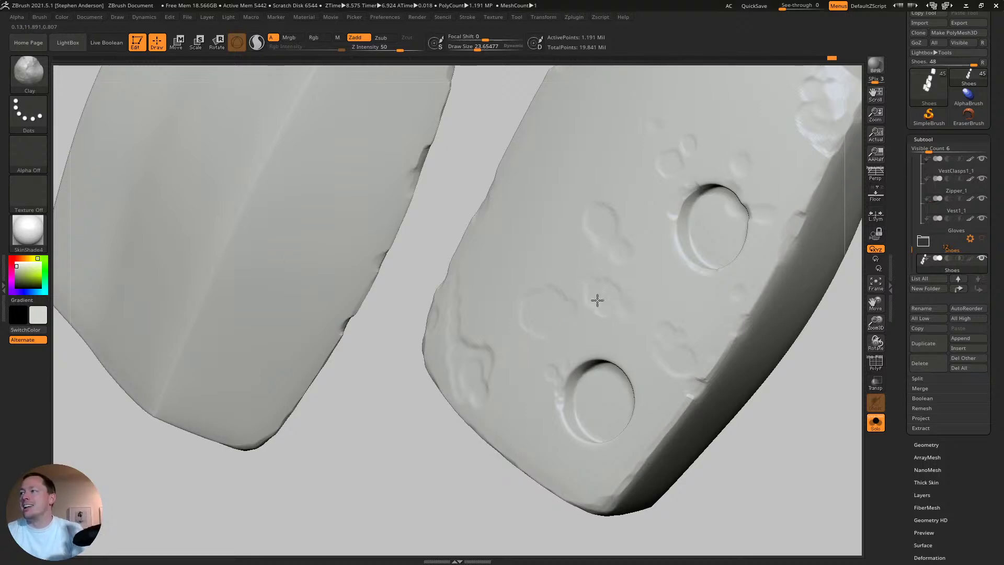
{"action": "right_click_drag", "start_coordinate": [601, 332], "coordinate": [484, 461]}
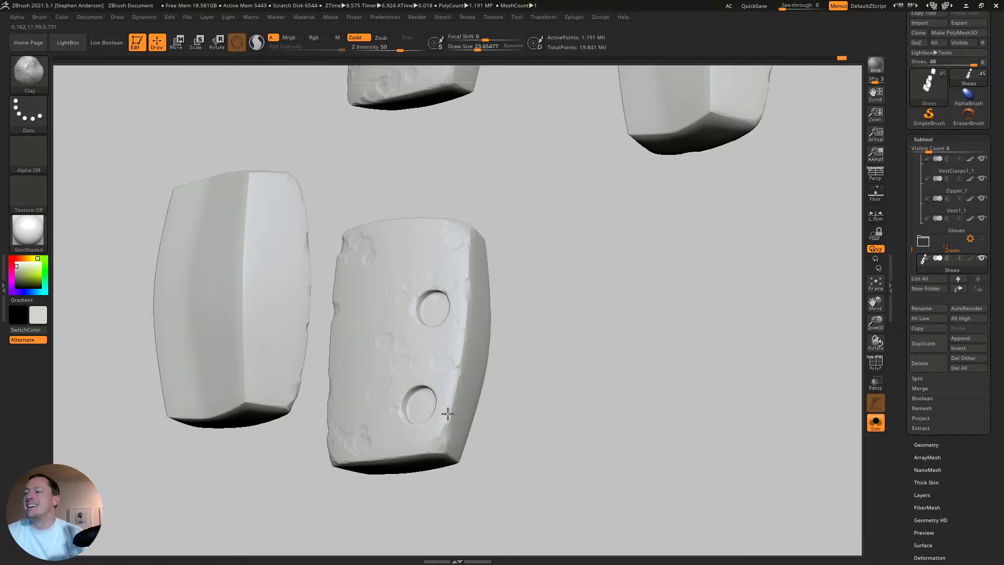
{"action": "right_click_drag", "start_coordinate": [463, 407], "coordinate": [434, 387]}
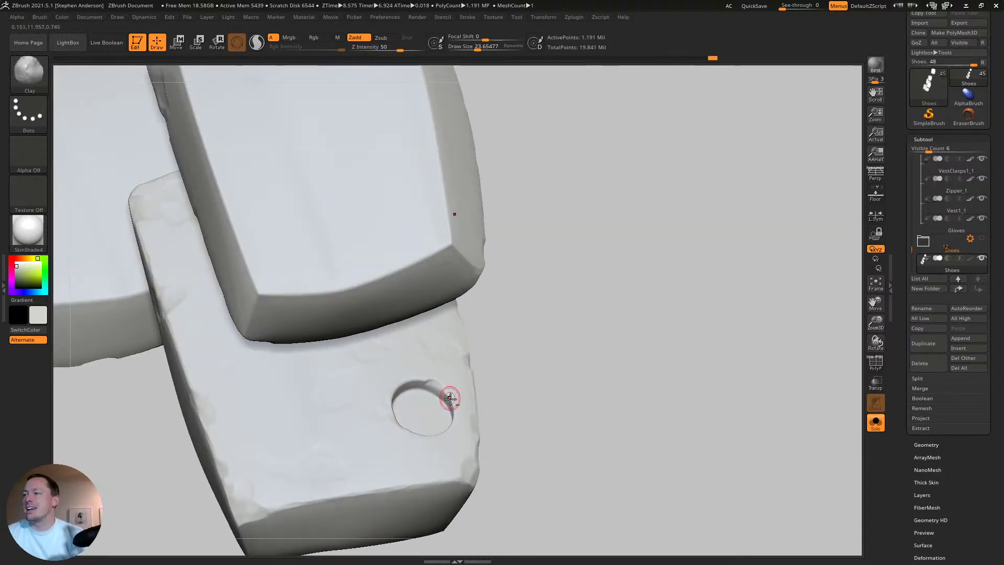
{"action": "left_click_drag", "start_coordinate": [473, 379], "coordinate": [475, 376]}
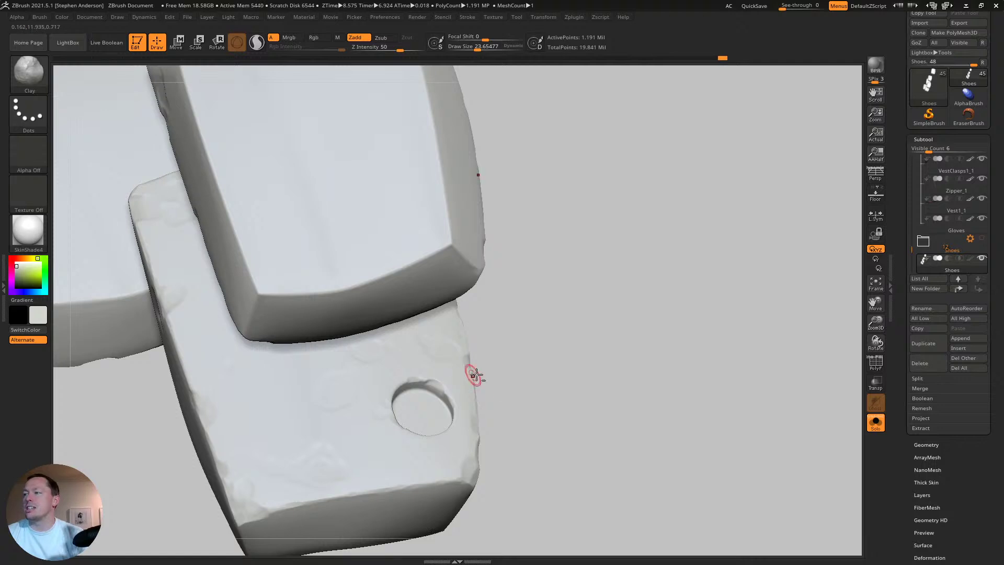
- Wear the rims of both holes on the dented two-hole plate above and add small dents beside the lower hole
{"action": "right_click_drag", "start_coordinate": [482, 417], "coordinate": [476, 400], "text": "ctrl"}
{"action": "mouse_move", "coordinate": [476, 400]}
{"action": "right_mouse_down"}
{"action": "mouse_move", "coordinate": [428, 406]}
{"action": "mouse_move", "coordinate": [347, 309]}
{"action": "mouse_move", "coordinate": [437, 298]}
{"action": "mouse_move", "coordinate": [415, 183]}
{"action": "mouse_move", "coordinate": [423, 273]}
{"action": "mouse_move", "coordinate": [430, 211]}
{"action": "mouse_move", "coordinate": [404, 283]}
{"action": "mouse_move", "coordinate": [449, 337]}
{"action": "mouse_move", "coordinate": [399, 298]}
{"action": "mouse_move", "coordinate": [433, 350]}
{"action": "mouse_move", "coordinate": [392, 336]}
{"action": "right_mouse_up"}
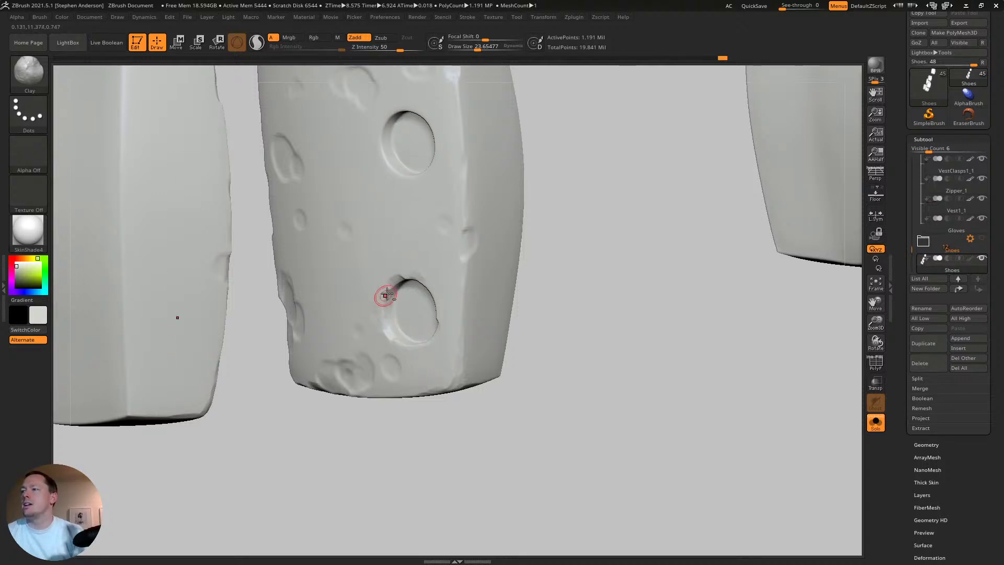
{"action": "mouse_move", "coordinate": [386, 293]}
{"action": "left_mouse_down"}
{"action": "mouse_move", "coordinate": [366, 298]}
{"action": "mouse_move", "coordinate": [386, 325]}
{"action": "mouse_move", "coordinate": [375, 313]}
{"action": "left_mouse_up"}
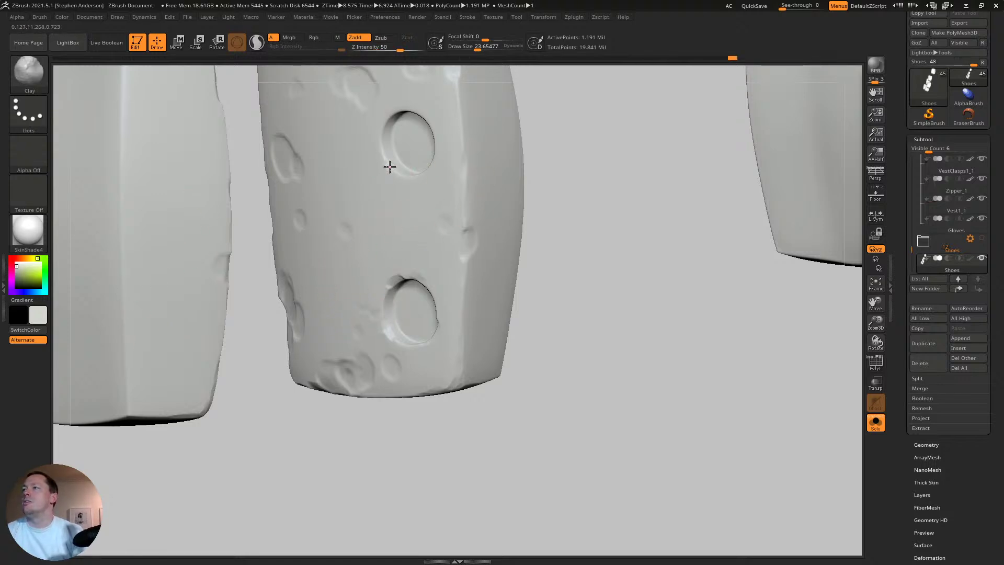
{"action": "mouse_move", "coordinate": [388, 163]}
{"action": "left_mouse_down"}
{"action": "mouse_move", "coordinate": [379, 146]}
{"action": "mouse_move", "coordinate": [391, 164]}
{"action": "mouse_move", "coordinate": [374, 162]}
{"action": "mouse_move", "coordinate": [385, 177]}
{"action": "left_mouse_up"}
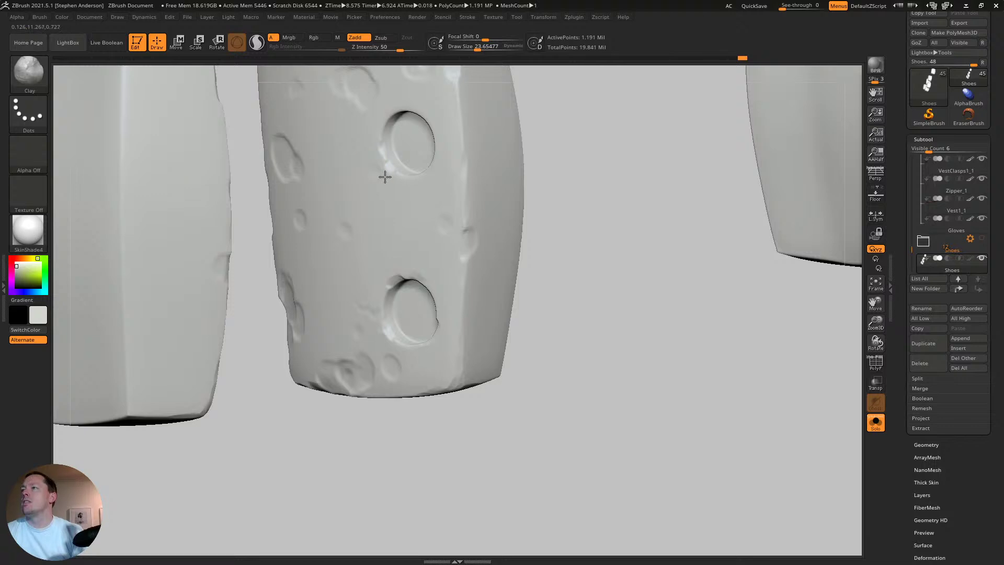
{"action": "mouse_move", "coordinate": [403, 187]}
{"action": "right_mouse_down"}
{"action": "mouse_move", "coordinate": [437, 114]}
{"action": "mouse_move", "coordinate": [414, 176]}
{"action": "right_mouse_up"}
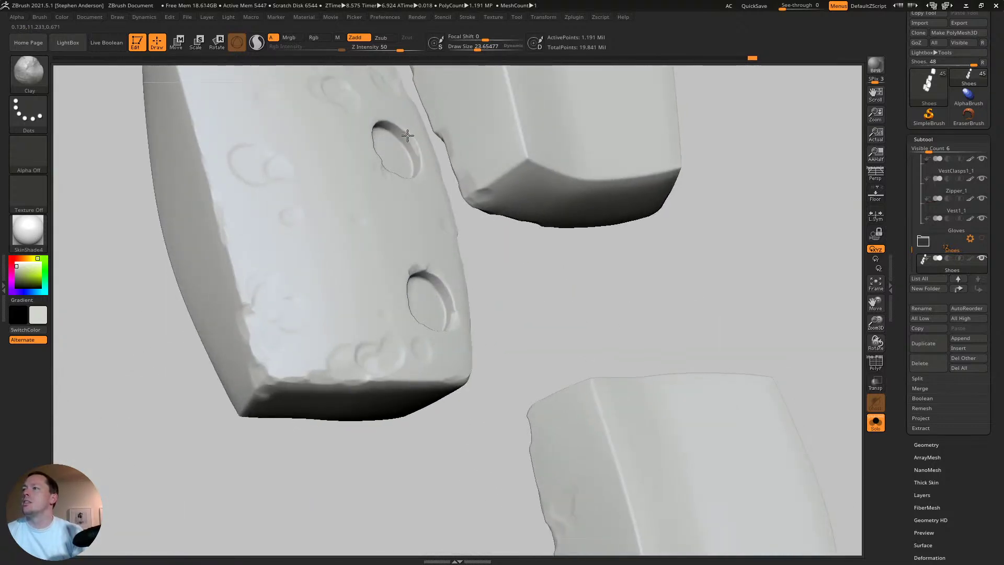
{"action": "left_click_drag", "start_coordinate": [420, 142], "coordinate": [419, 137]}
{"action": "right_click_drag", "start_coordinate": [419, 136], "coordinate": [417, 195]}
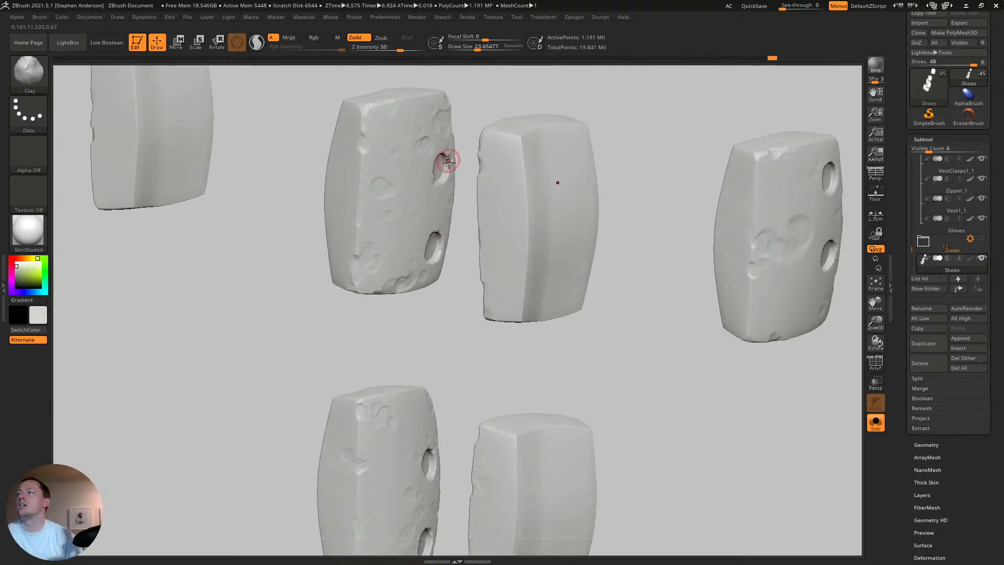
- Save the tool as Guy_04b in the _ArtStation_LightAgeSpaceOpera folder, replacing the existing file
{"action": "right_click_drag", "start_coordinate": [448, 162], "coordinate": [511, 173]}
{"action": "mouse_move", "coordinate": [470, 211]}
{"action": "right_mouse_down"}
{"action": "mouse_move", "coordinate": [428, 211]}
{"action": "mouse_move", "coordinate": [459, 239]}
{"action": "mouse_move", "coordinate": [479, 193]}
{"action": "mouse_move", "coordinate": [464, 216]}
{"action": "right_mouse_up"}
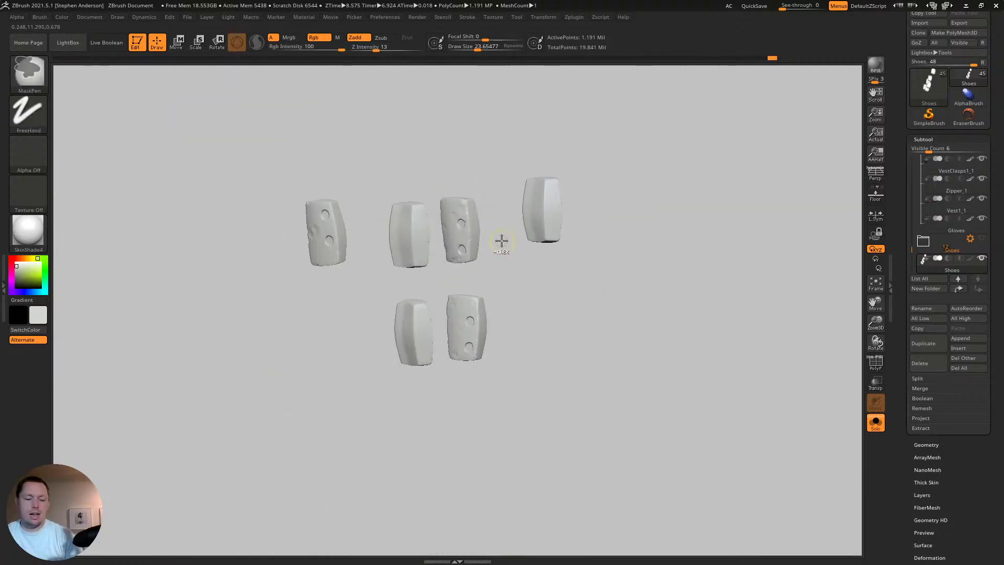
{"action": "key", "text": "ctrl+s"}
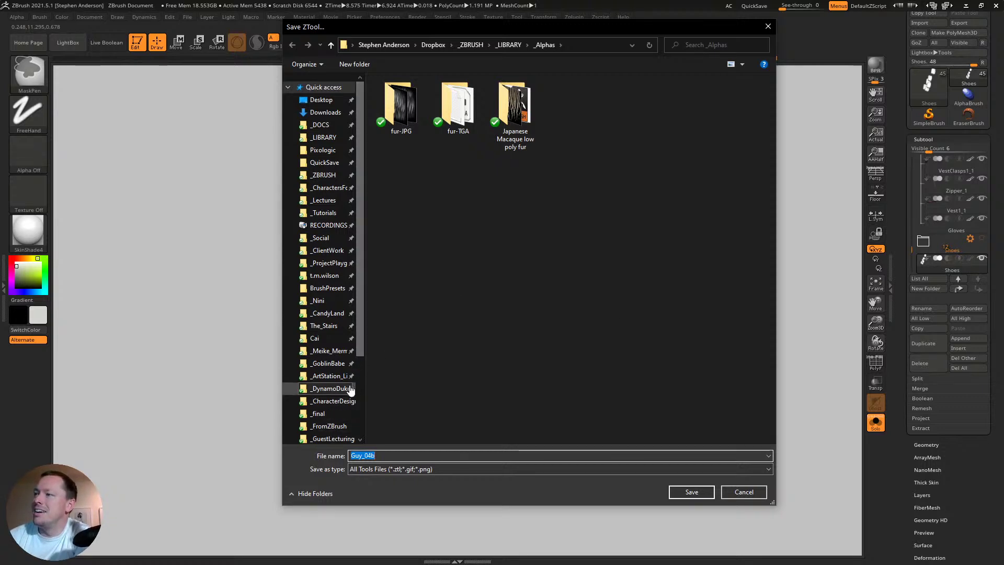
{"action": "left_click", "coordinate": [332, 376]}
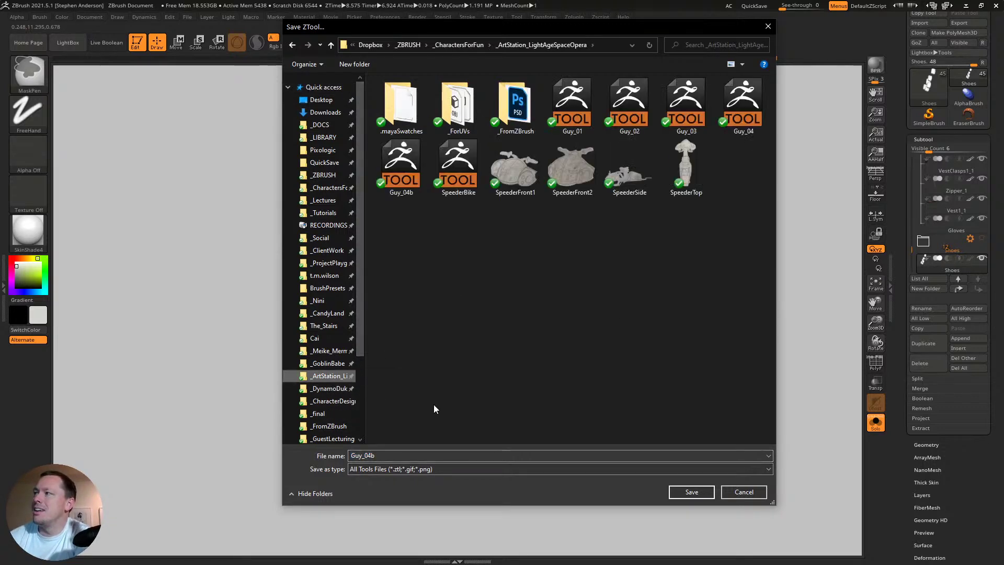
{"action": "left_click", "coordinate": [699, 493]}
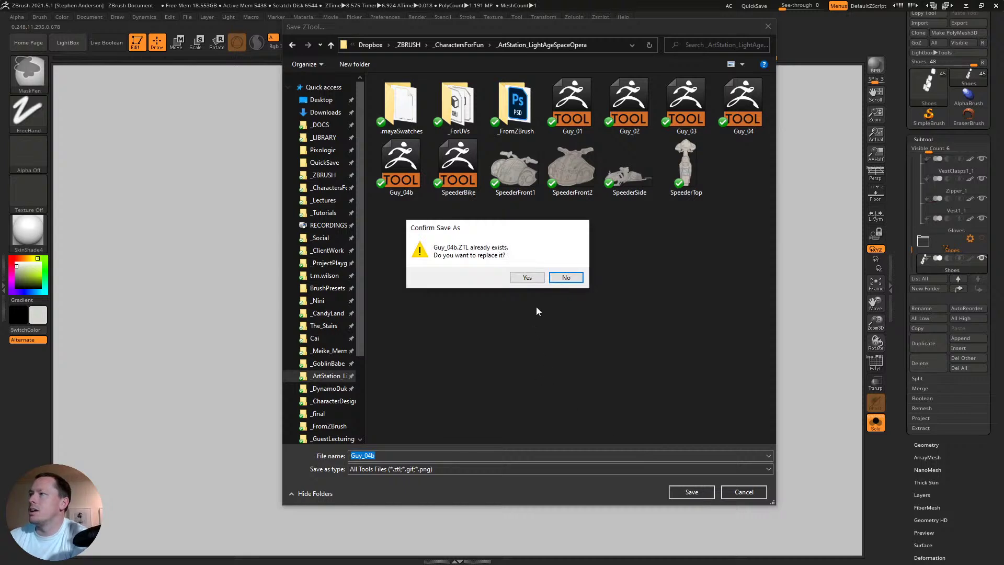
{"action": "left_click", "coordinate": [529, 278]}
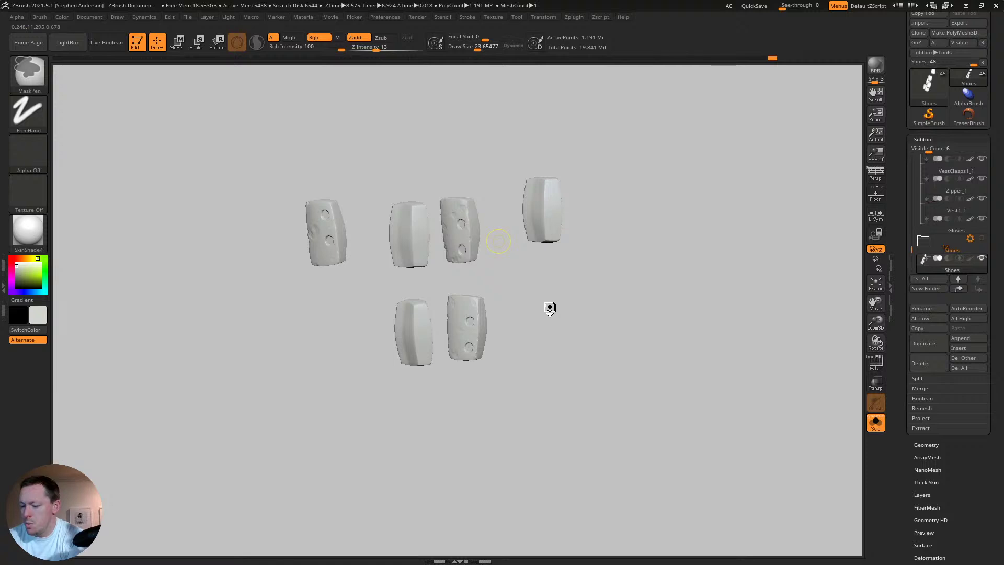
{"action": "key", "text": "ctrl+s"}
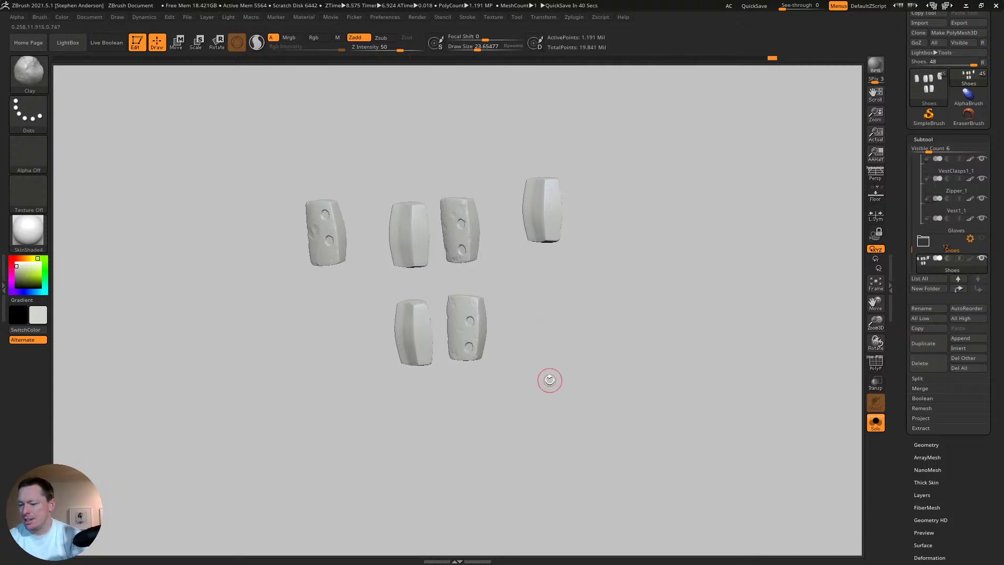
- Examine the wear on all the boot plates from several sides, close up and from a distance
{"action": "mouse_move", "coordinate": [549, 379]}
{"action": "left_mouse_down"}
{"action": "mouse_move", "coordinate": [361, 283]}
{"action": "mouse_move", "coordinate": [426, 252]}
{"action": "left_mouse_up"}
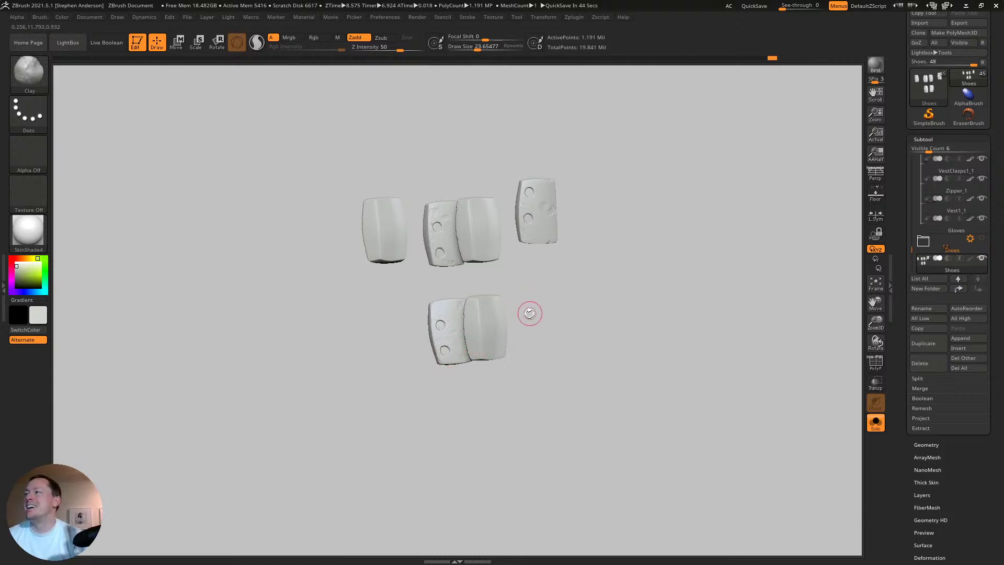
{"action": "mouse_move", "coordinate": [529, 313]}
{"action": "left_mouse_down"}
{"action": "mouse_move", "coordinate": [452, 289]}
{"action": "mouse_move", "coordinate": [405, 293]}
{"action": "mouse_move", "coordinate": [458, 260]}
{"action": "mouse_move", "coordinate": [538, 262]}
{"action": "mouse_move", "coordinate": [527, 187]}
{"action": "left_mouse_up"}
{"action": "key", "text": "ctrl"}
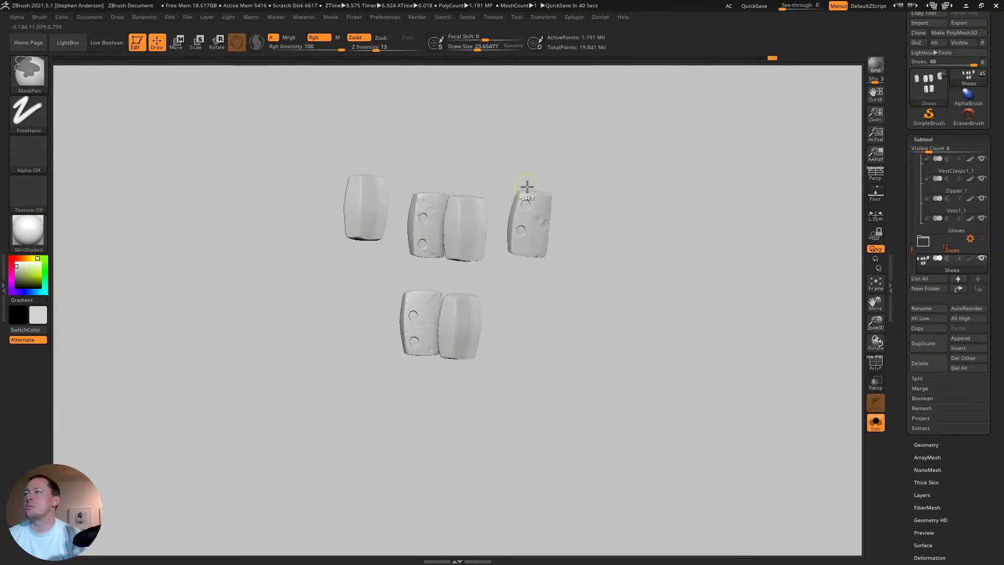
{"action": "right_click_drag", "start_coordinate": [527, 187], "coordinate": [572, 341], "text": "ctrl"}
{"action": "right_click_drag", "start_coordinate": [648, 328], "coordinate": [502, 311]}
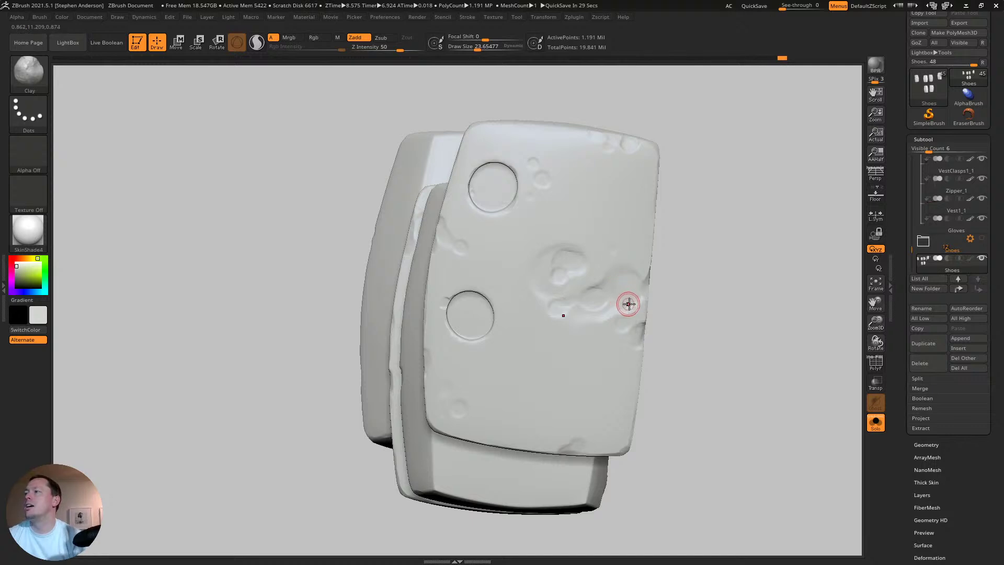
{"action": "right_click_drag", "start_coordinate": [628, 302], "coordinate": [589, 261], "text": "ctrl"}
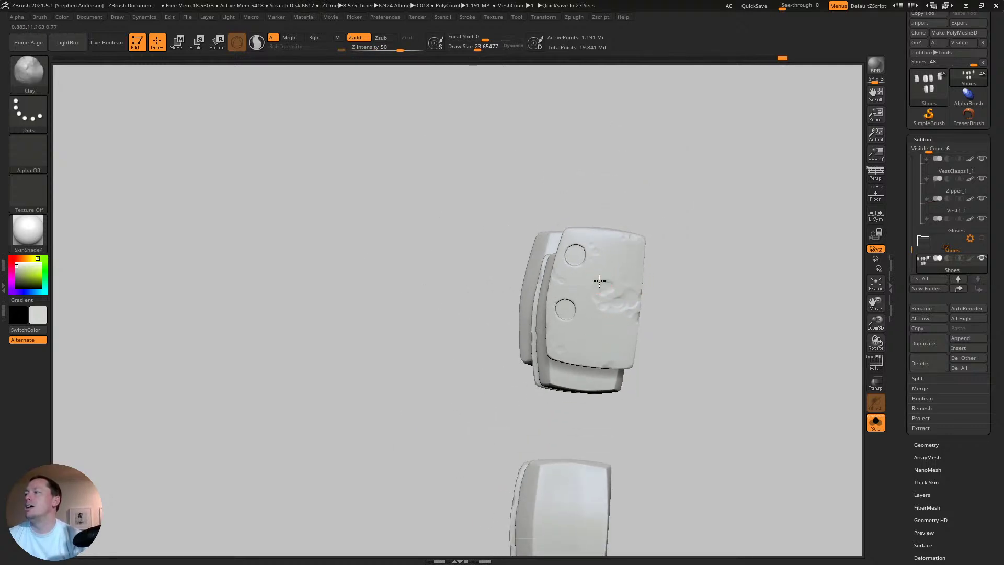
{"action": "left_click_drag", "start_coordinate": [722, 285], "coordinate": [666, 285]}
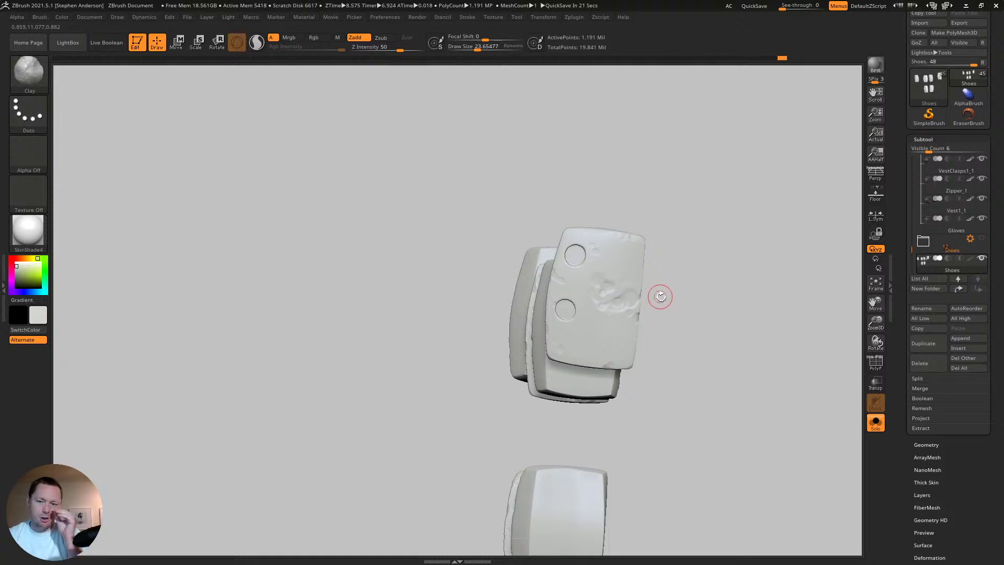
{"action": "right_click_drag", "start_coordinate": [560, 334], "coordinate": [591, 343]}
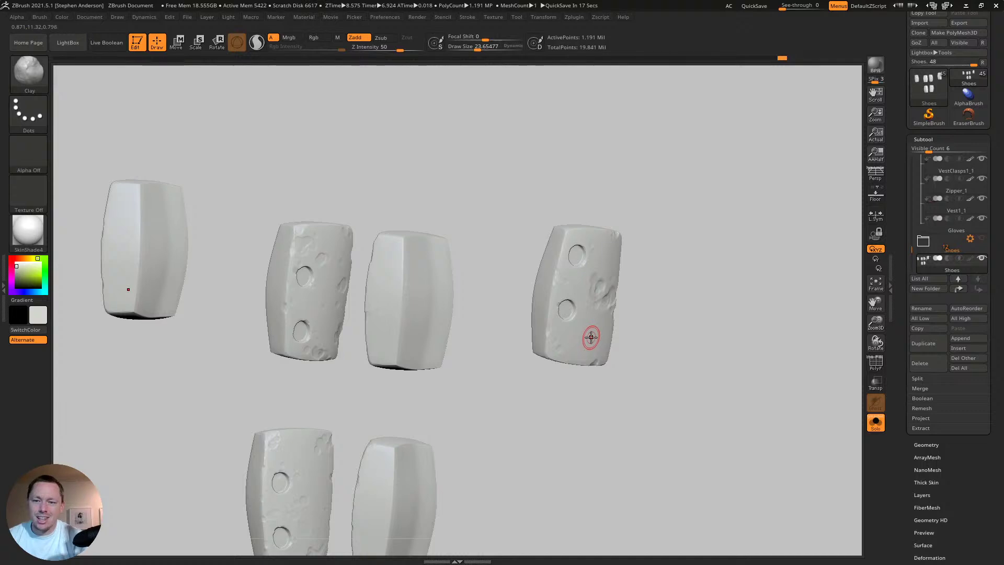
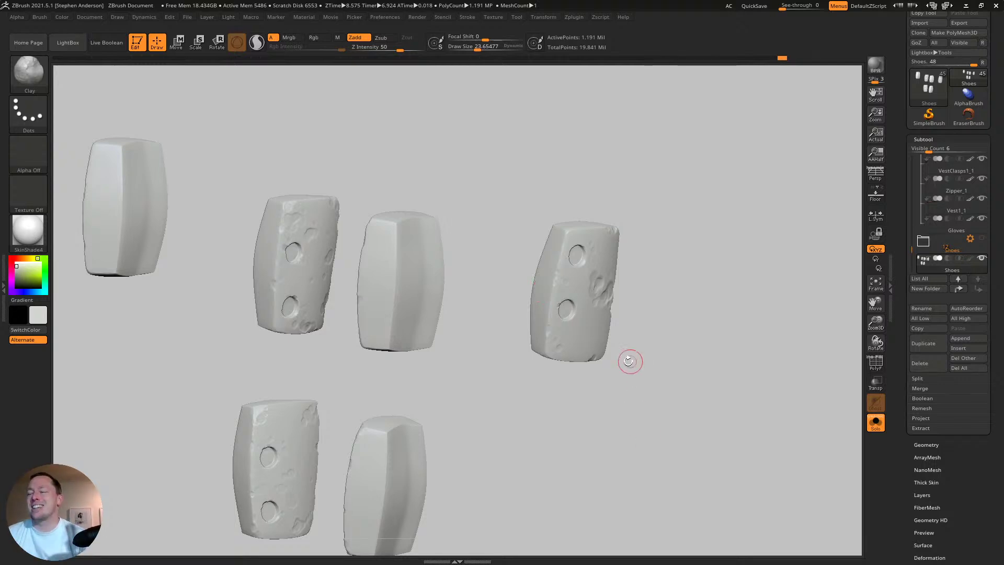
- Mask the Shoes plates by smoothness with Range 10 and Falloff 100
{"action": "left_click_drag", "start_coordinate": [636, 387], "coordinate": [620, 369]}
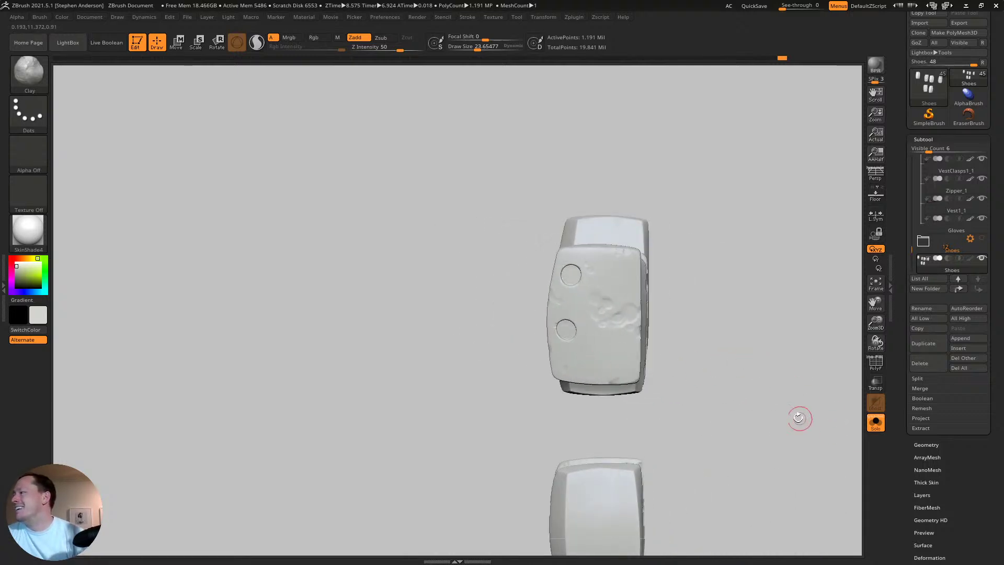
{"action": "left_click_drag", "start_coordinate": [672, 413], "coordinate": [371, 285]}
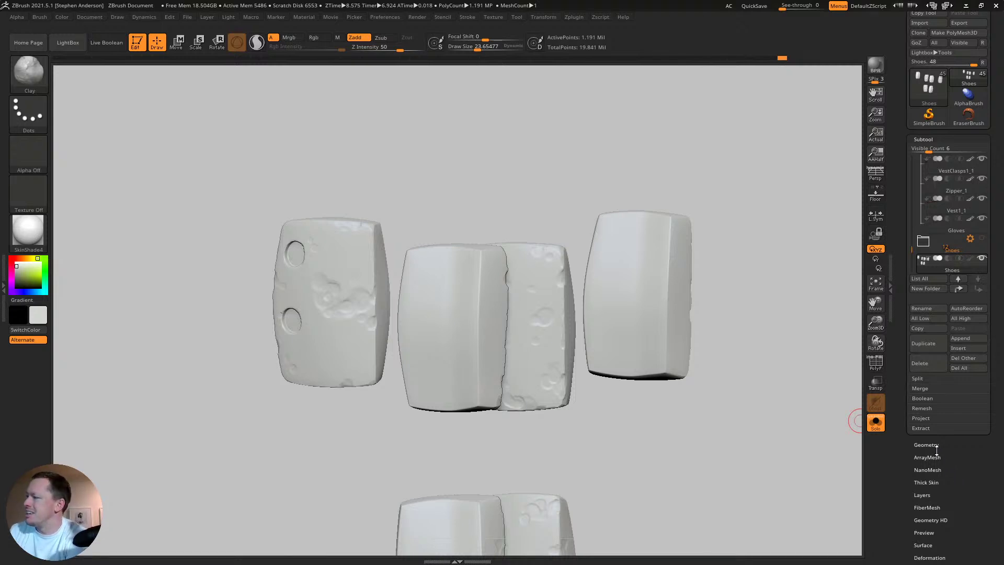
{"action": "scroll", "coordinate": [943, 457], "scroll_direction": "down", "scroll_amount": 5}
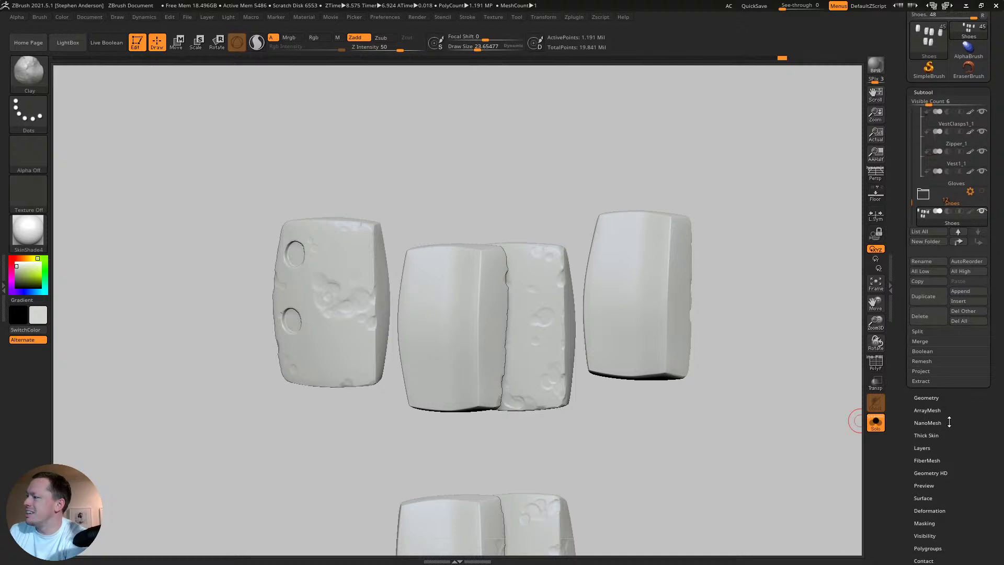
{"action": "left_click", "coordinate": [926, 439]}
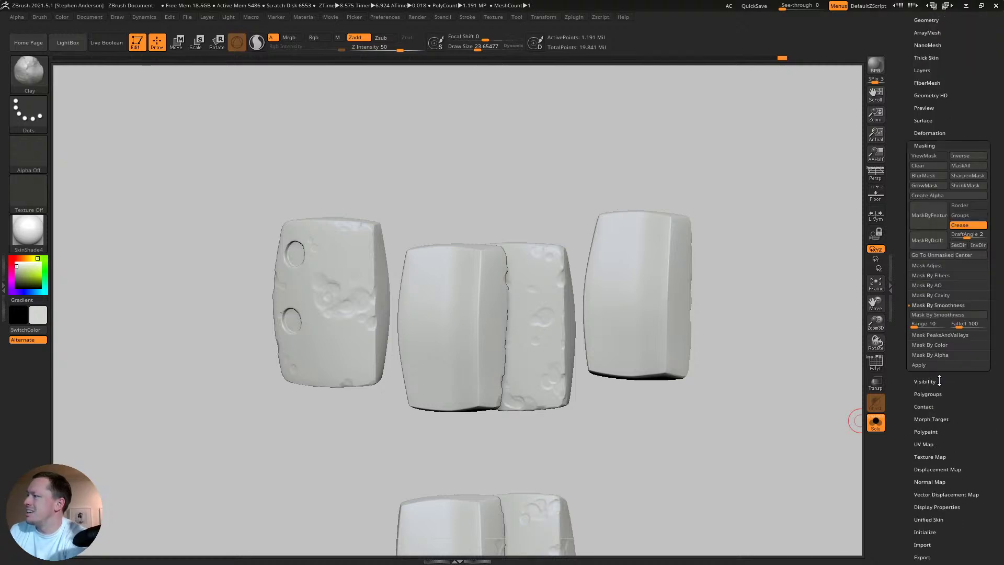
{"action": "left_click", "coordinate": [964, 314]}
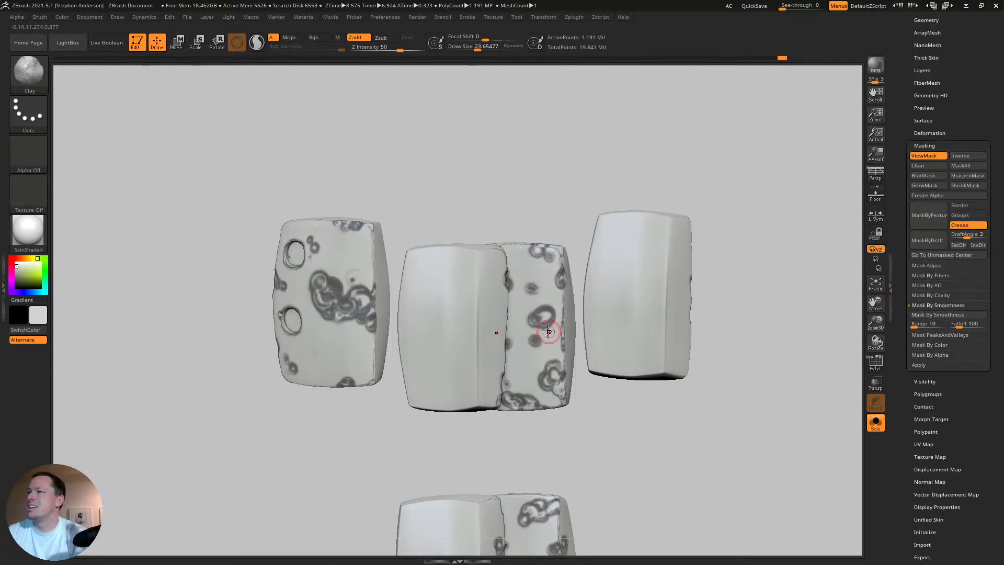
{"action": "mouse_move", "coordinate": [327, 298]}
{"action": "right_mouse_down"}
{"action": "mouse_move", "coordinate": [356, 296]}
{"action": "mouse_move", "coordinate": [285, 278]}
{"action": "mouse_move", "coordinate": [327, 306]}
{"action": "right_mouse_up"}
- Turn on the polypaint display for the Shoes subtool and select the Standard brush with its Color Spray stroke
{"action": "scroll", "coordinate": [927, 136], "scroll_direction": "up", "scroll_amount": 5}
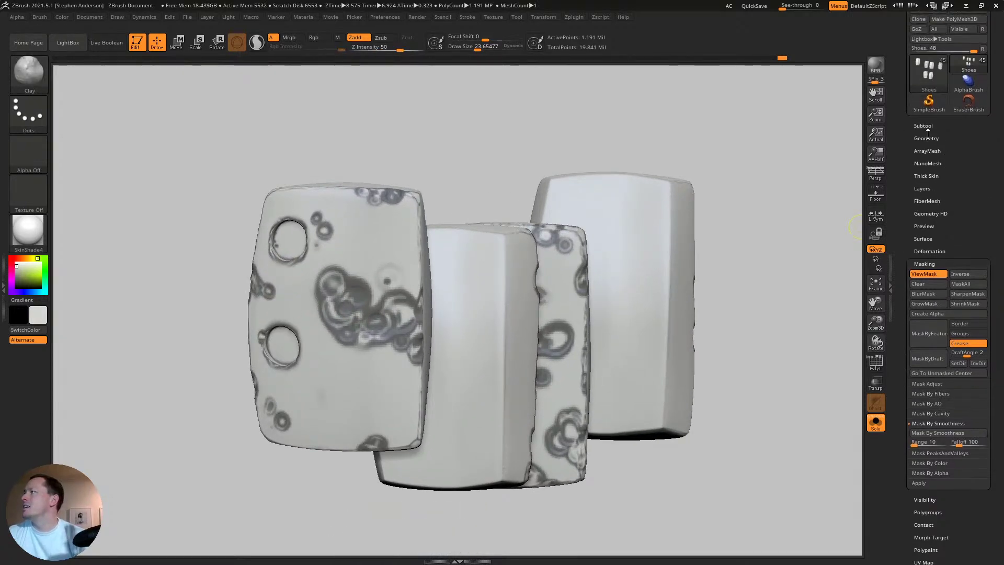
{"action": "left_click", "coordinate": [926, 137]}
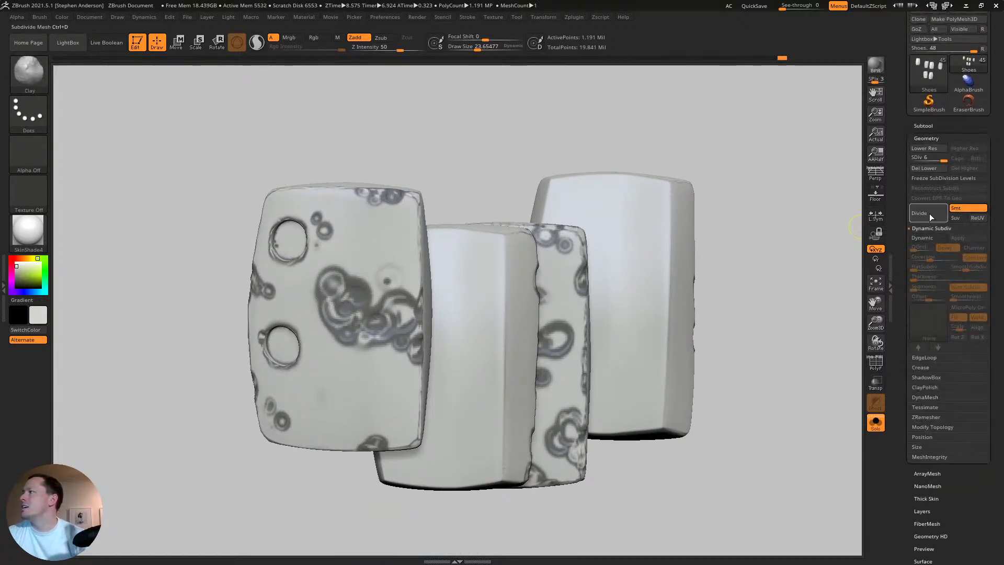
{"action": "left_click", "coordinate": [936, 126]}
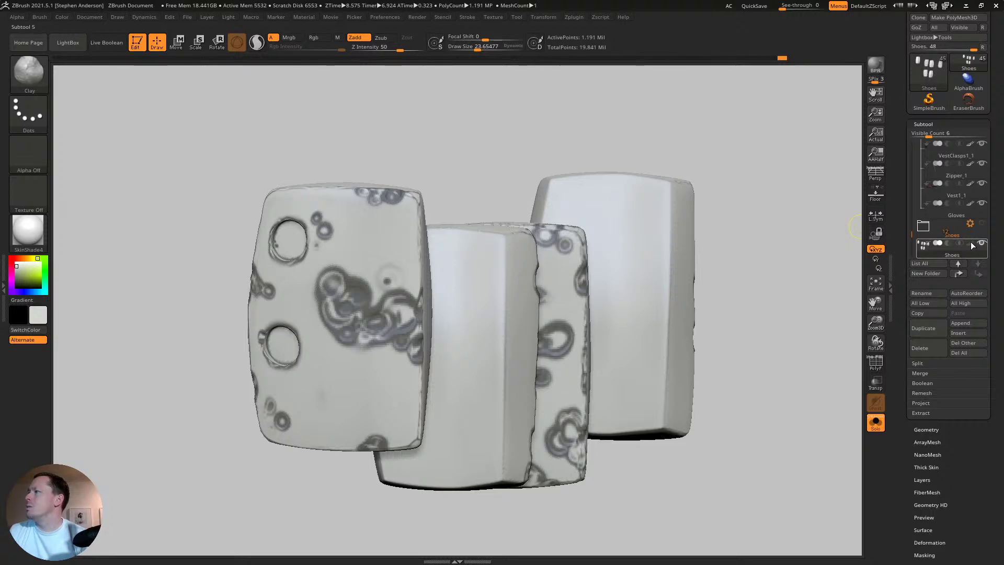
{"action": "left_click", "coordinate": [970, 242]}
{"action": "right_click_drag", "start_coordinate": [357, 265], "coordinate": [376, 239]}
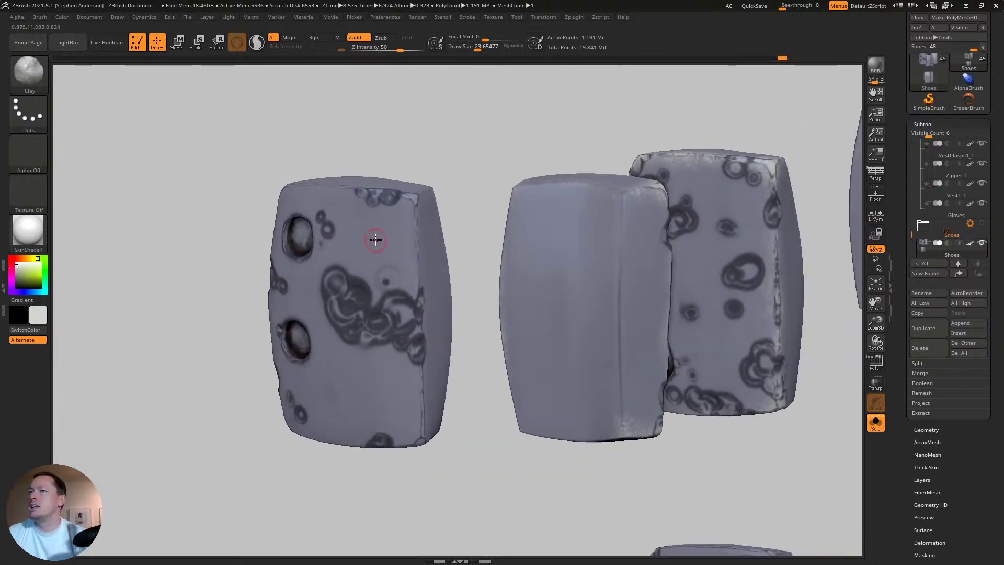
{"action": "key", "text": "b"}
{"action": "key", "text": "s"}
{"action": "key", "text": "t"}
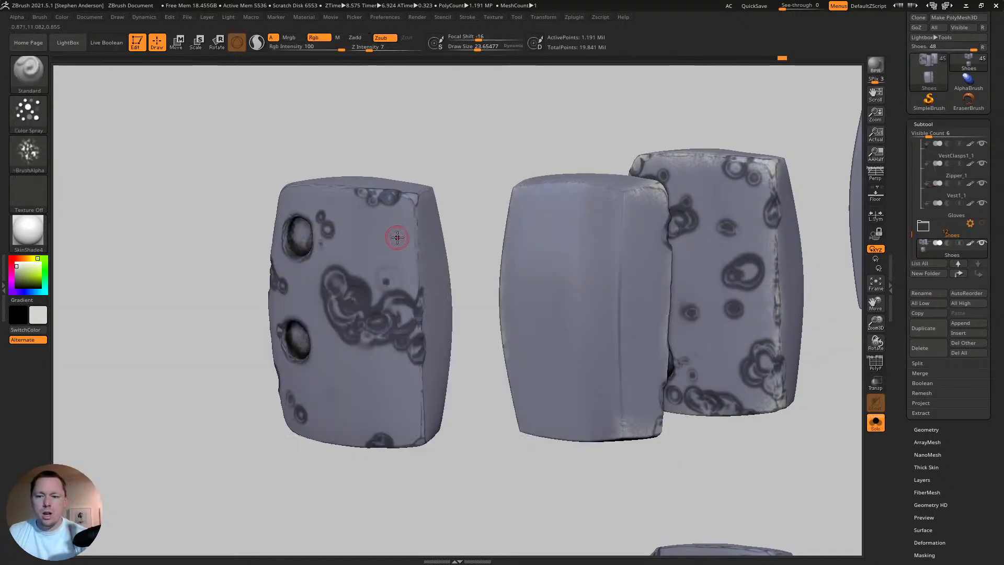
- Try painting pale wear on the upper corner of the two-hole plate with the smoothness mask hidden and not inverted
{"action": "right_click_drag", "start_coordinate": [411, 208], "coordinate": [439, 196], "text": "ctrl"}
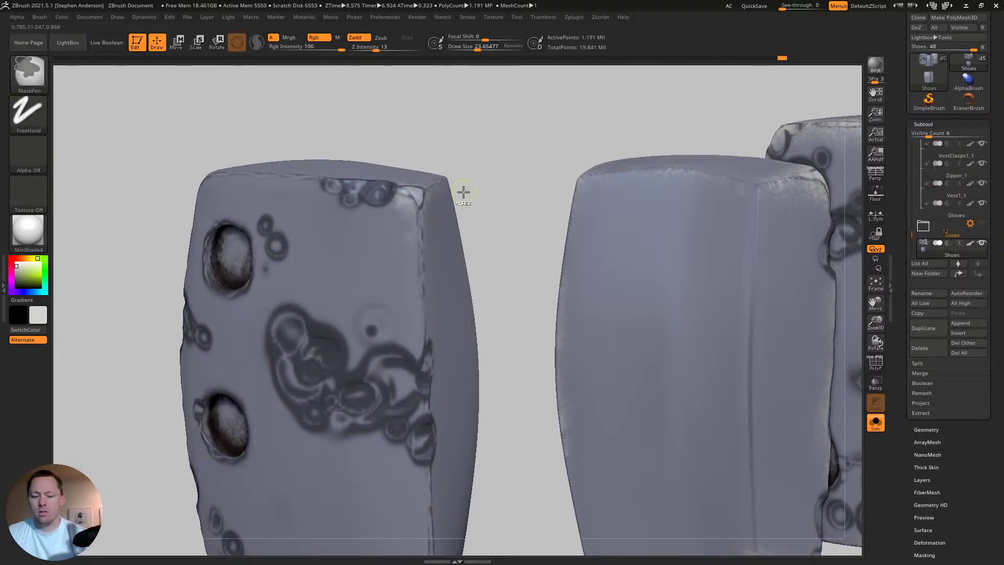
{"action": "key", "text": "ctrl+z"}
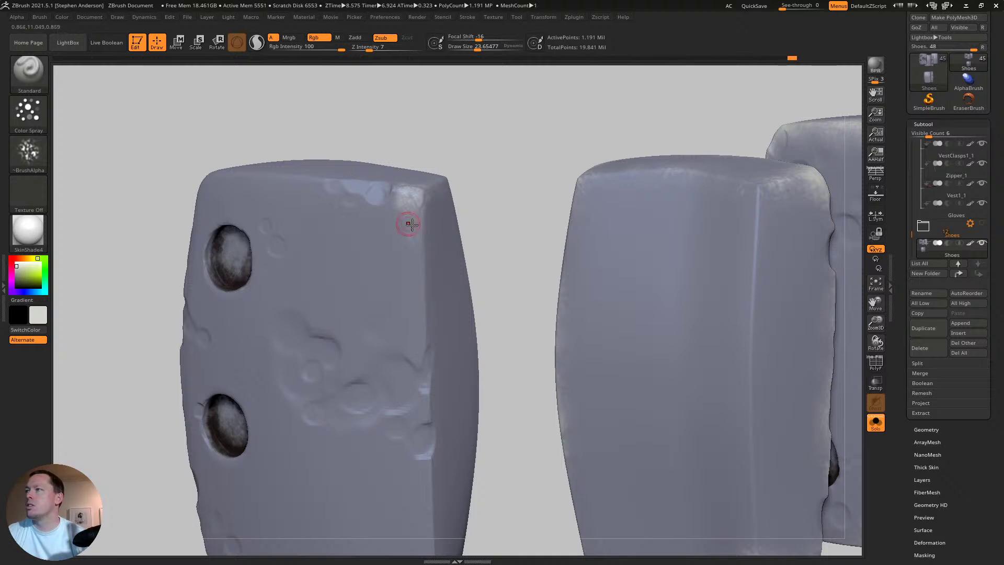
{"action": "key", "text": "ctrl"}
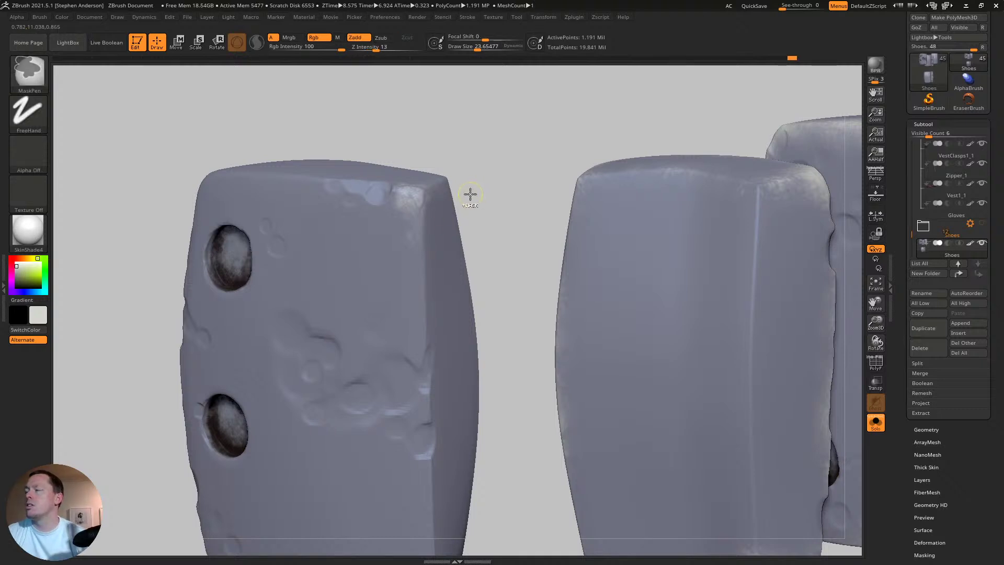
{"action": "mouse_move", "coordinate": [482, 148]}
{"action": "left_mouse_down"}
{"action": "mouse_move", "coordinate": [486, 159]}
{"action": "mouse_move", "coordinate": [484, 150]}
{"action": "left_mouse_up"}
{"action": "key", "text": "ctrl"}
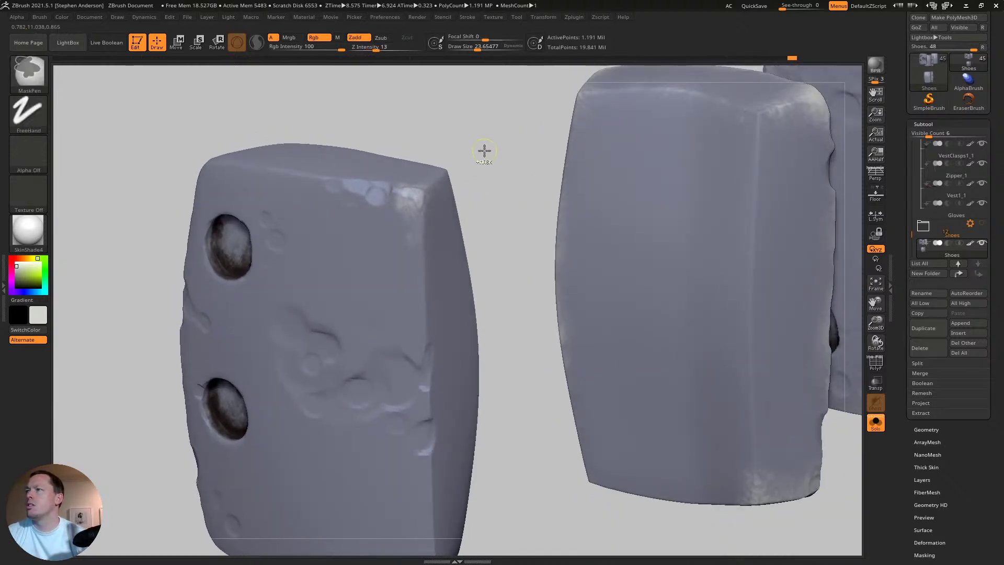
{"action": "left_click", "coordinate": [481, 151], "text": "ctrl"}
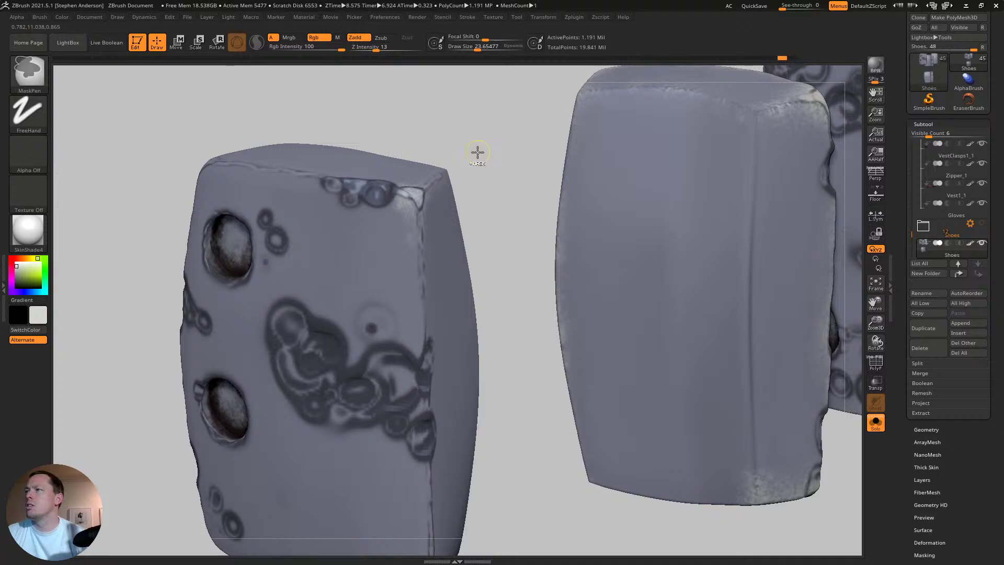
- With the smoothness mask inverted and hidden, paint pale wear along the two-hole plate's top edge, far side edge and adjoining dents
{"action": "left_click", "coordinate": [473, 151], "text": "ctrl"}
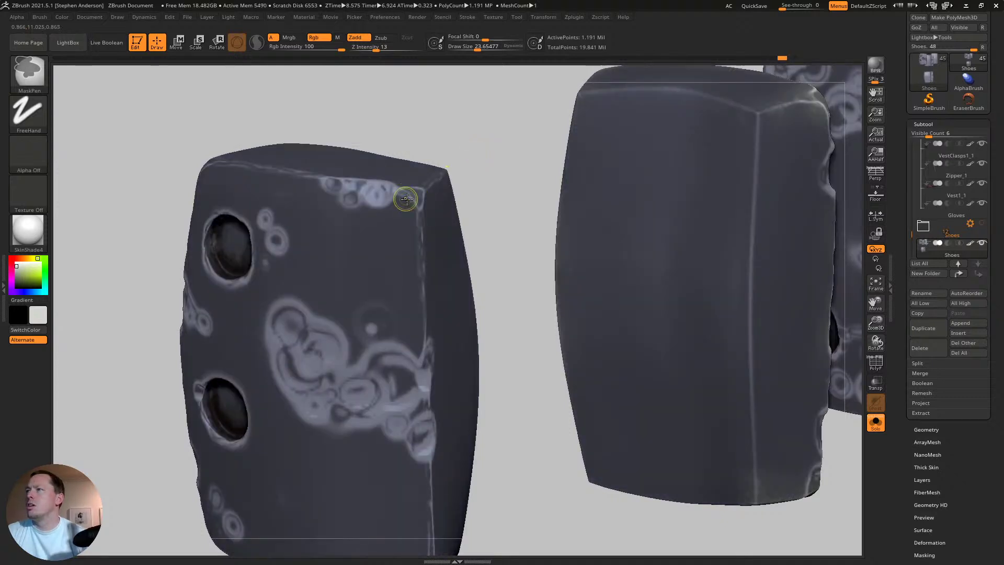
{"action": "left_click", "coordinate": [446, 197], "text": "ctrl"}
{"action": "key", "text": "ctrl+shift+a"}
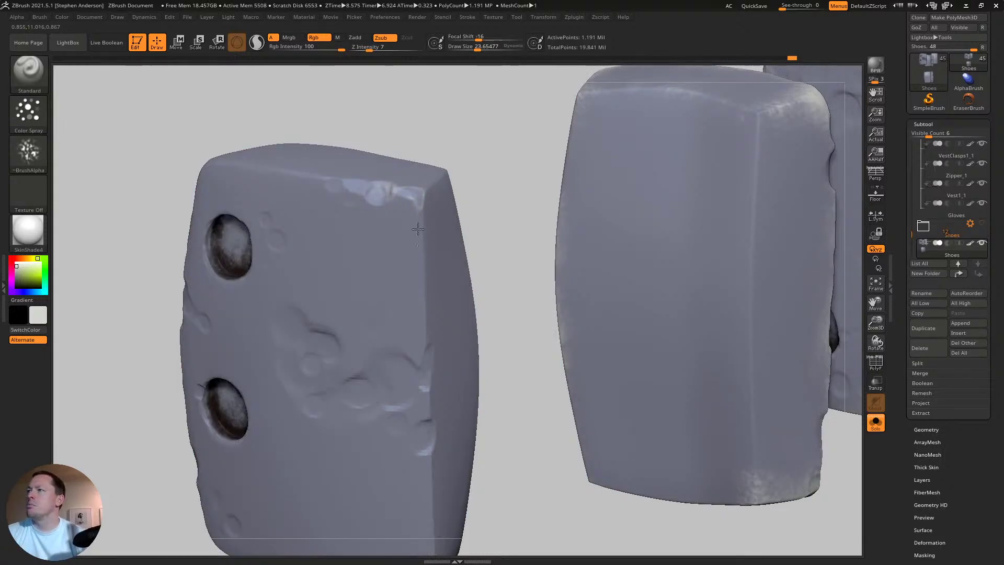
{"action": "mouse_move", "coordinate": [419, 314]}
{"action": "left_mouse_down"}
{"action": "mouse_move", "coordinate": [406, 351]}
{"action": "mouse_move", "coordinate": [359, 371]}
{"action": "left_mouse_up"}
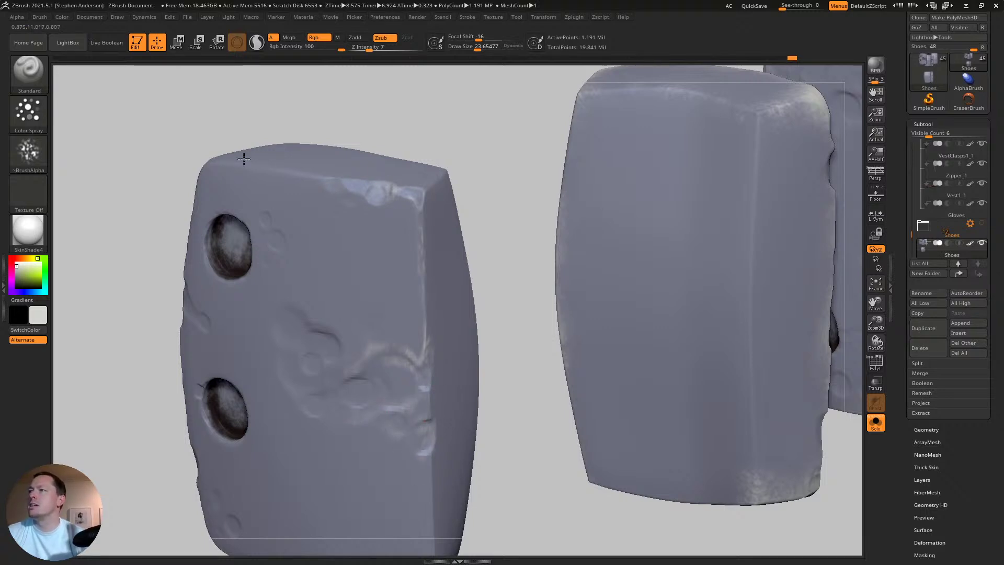
{"action": "left_click_drag", "start_coordinate": [240, 180], "coordinate": [371, 195]}
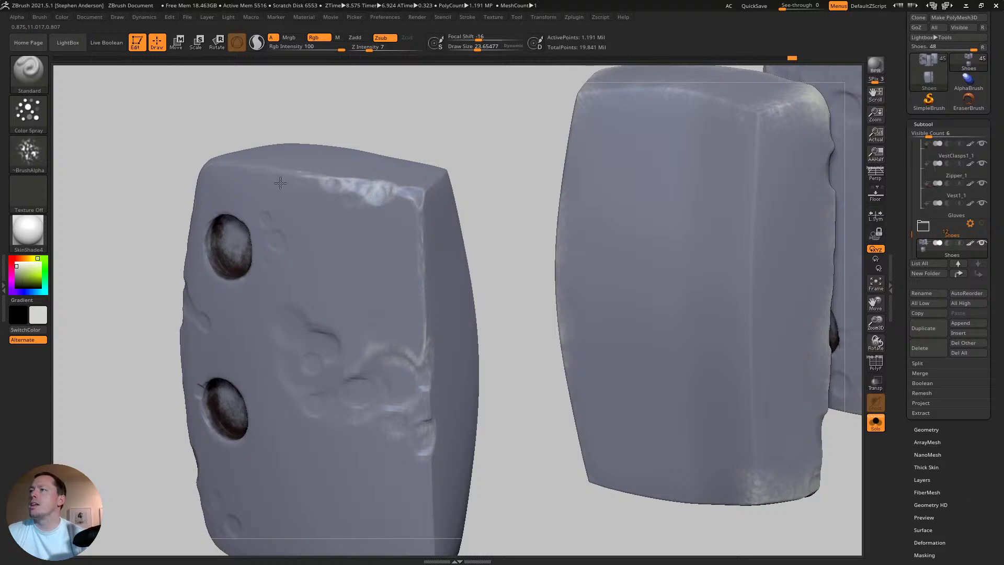
- Paint pale wear around both hole rims and over the dents on the face of the same plate
{"action": "right_click_drag", "start_coordinate": [288, 189], "coordinate": [301, 212]}
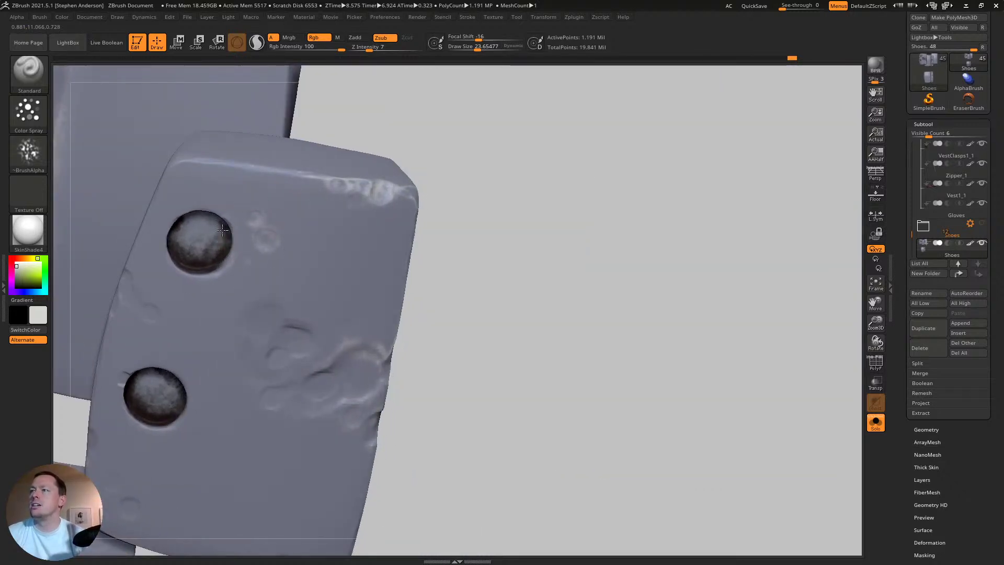
{"action": "mouse_move", "coordinate": [170, 216]}
{"action": "left_mouse_down"}
{"action": "mouse_move", "coordinate": [217, 210]}
{"action": "mouse_move", "coordinate": [153, 238]}
{"action": "mouse_move", "coordinate": [173, 278]}
{"action": "left_mouse_up"}
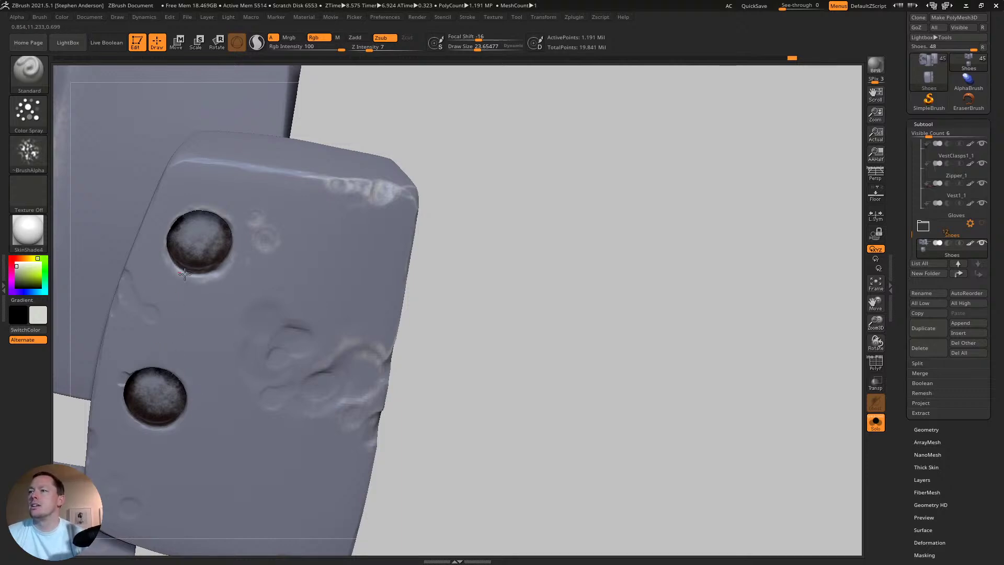
{"action": "mouse_move", "coordinate": [239, 312]}
{"action": "left_mouse_down"}
{"action": "mouse_move", "coordinate": [227, 320]}
{"action": "mouse_move", "coordinate": [326, 387]}
{"action": "mouse_move", "coordinate": [235, 374]}
{"action": "left_mouse_up"}
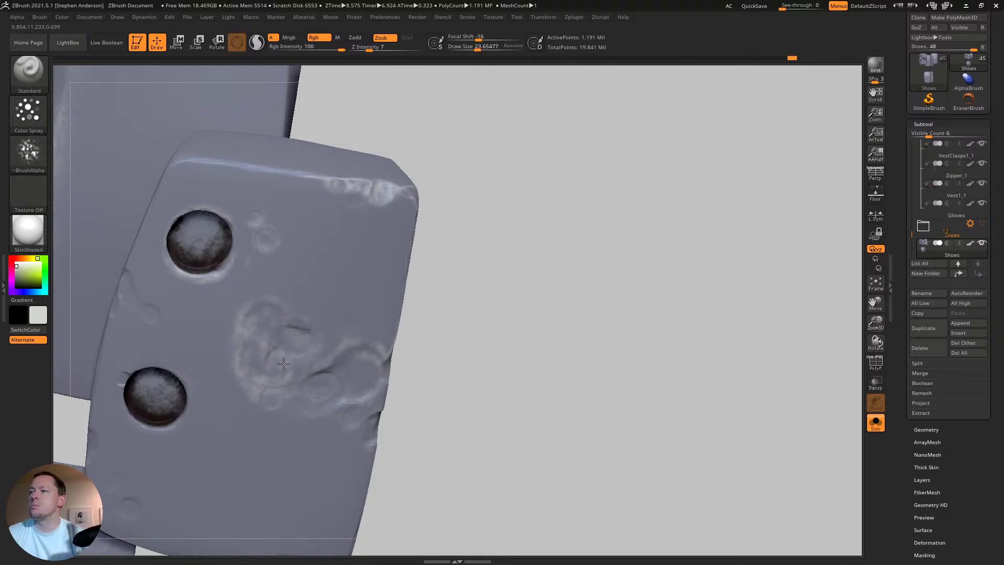
{"action": "mouse_move", "coordinate": [306, 394]}
{"action": "left_mouse_down"}
{"action": "mouse_move", "coordinate": [343, 391]}
{"action": "mouse_move", "coordinate": [329, 408]}
{"action": "mouse_move", "coordinate": [314, 403]}
{"action": "mouse_move", "coordinate": [374, 403]}
{"action": "left_mouse_up"}
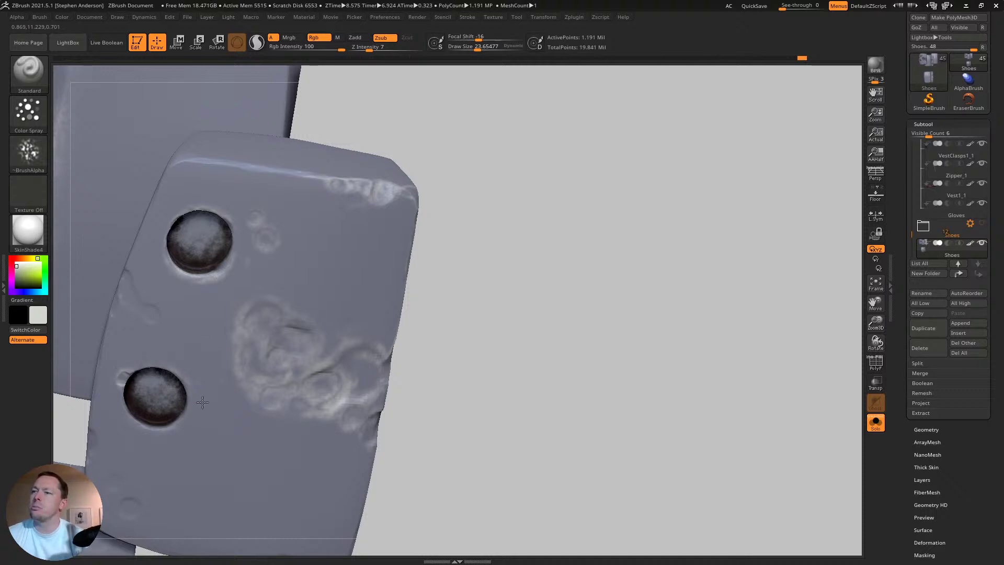
{"action": "mouse_move", "coordinate": [135, 420]}
{"action": "left_mouse_down"}
{"action": "mouse_move", "coordinate": [149, 430]}
{"action": "mouse_move", "coordinate": [126, 416]}
{"action": "left_mouse_up"}
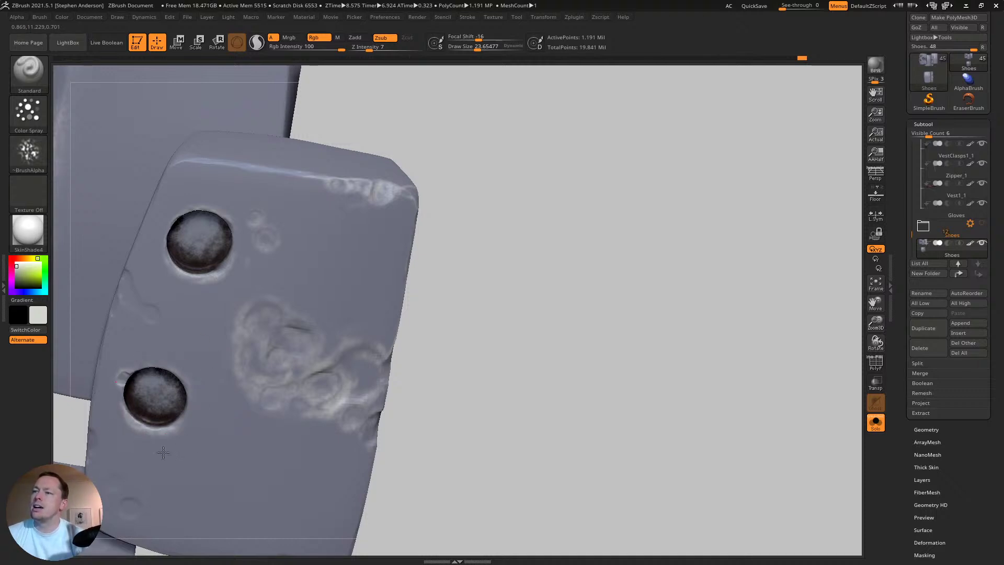
{"action": "mouse_move", "coordinate": [131, 306]}
{"action": "left_mouse_down"}
{"action": "mouse_move", "coordinate": [129, 280]}
{"action": "mouse_move", "coordinate": [145, 268]}
{"action": "left_mouse_up"}
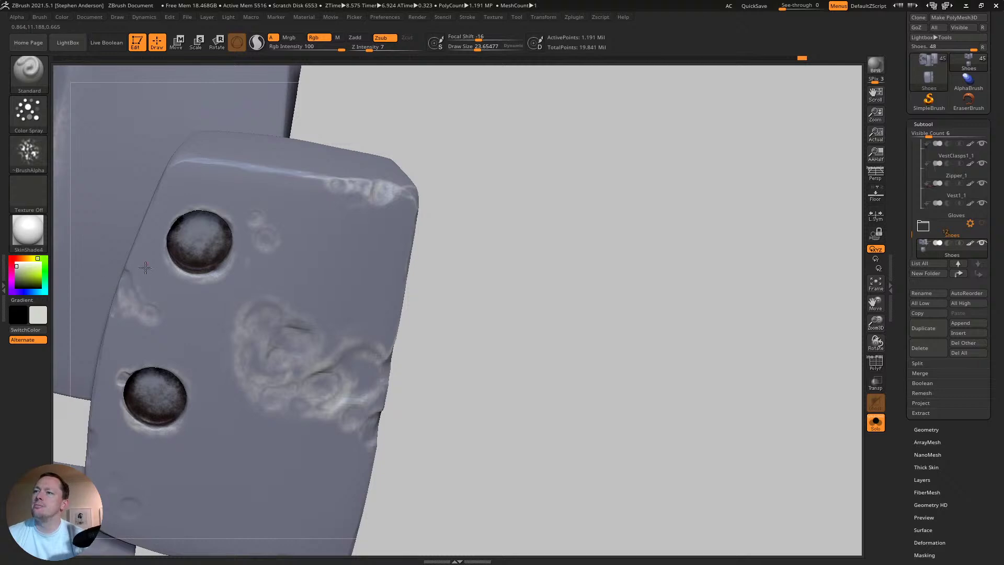
- Paint pale wear along the plate's long edge beside the holes and over the dents at its lower corner and bottom edge
{"action": "left_click_drag", "start_coordinate": [145, 222], "coordinate": [524, 298]}
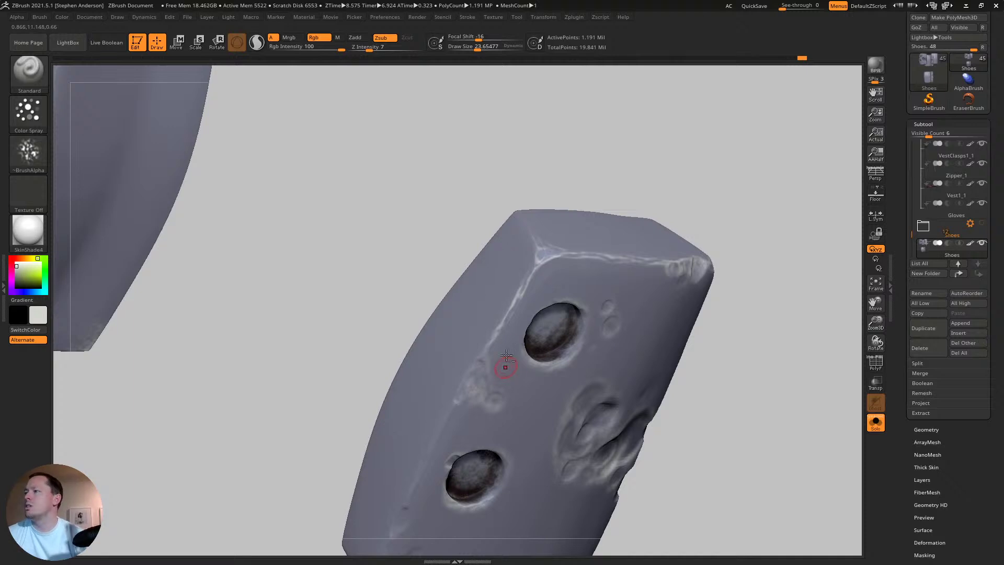
{"action": "right_click_drag", "start_coordinate": [505, 365], "coordinate": [587, 230]}
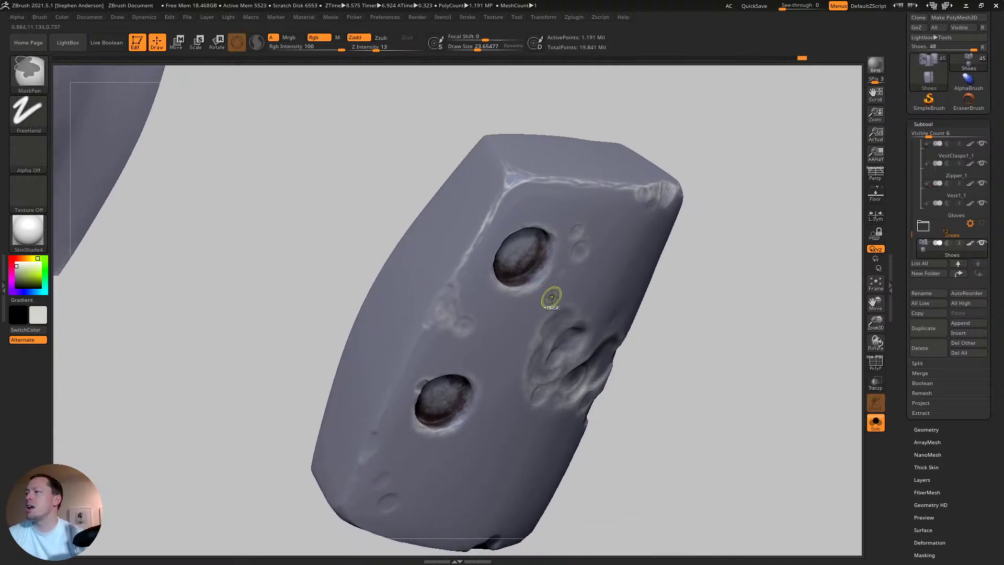
{"action": "right_click_drag", "start_coordinate": [455, 362], "coordinate": [442, 219], "text": "alt"}
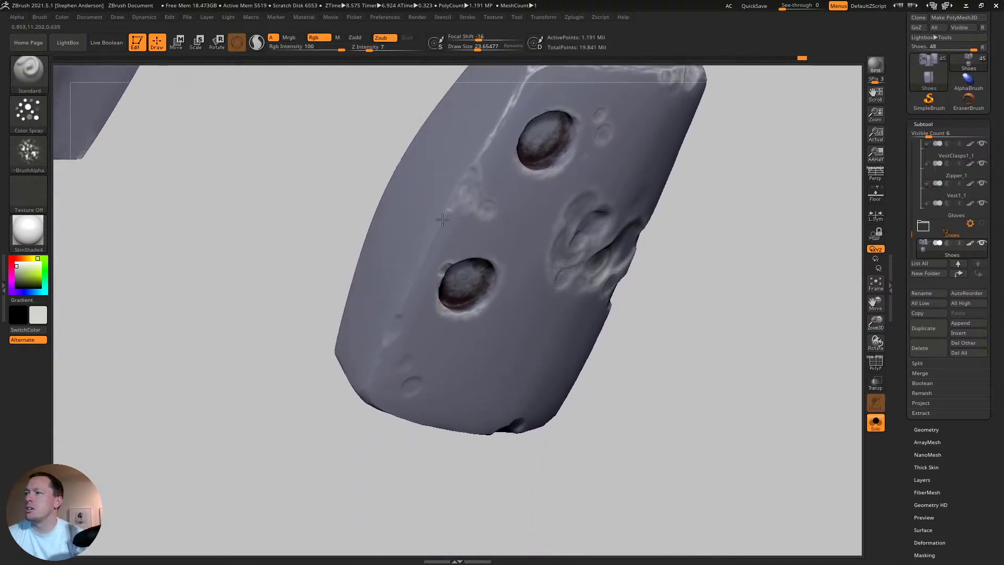
{"action": "mouse_move", "coordinate": [432, 242]}
{"action": "left_mouse_down"}
{"action": "mouse_move", "coordinate": [372, 380]}
{"action": "mouse_move", "coordinate": [361, 384]}
{"action": "mouse_move", "coordinate": [412, 408]}
{"action": "mouse_move", "coordinate": [398, 428]}
{"action": "left_mouse_up"}
{"action": "right_click_drag", "start_coordinate": [448, 426], "coordinate": [366, 395]}
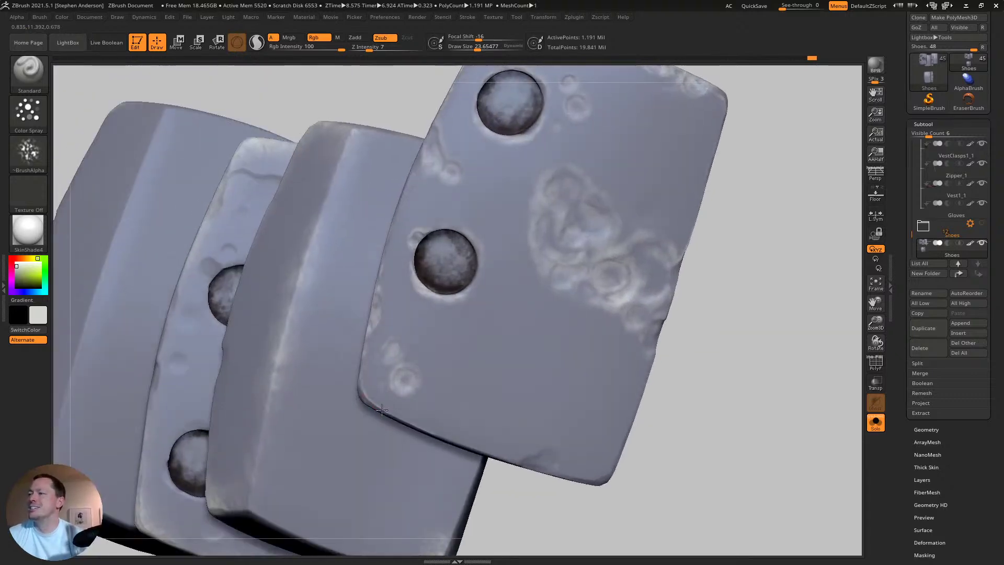
{"action": "left_click_drag", "start_coordinate": [546, 458], "coordinate": [564, 466]}
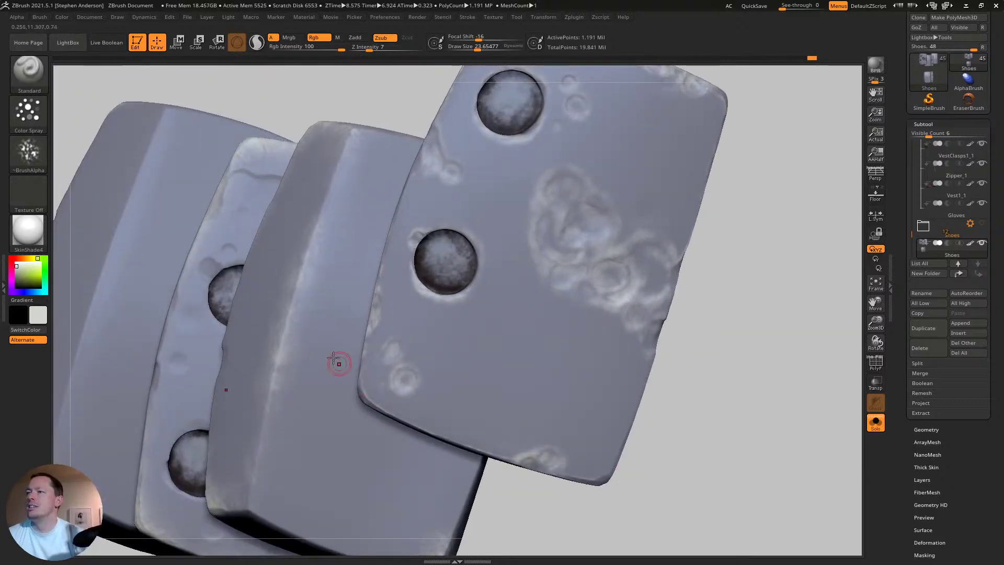
- Paint pale wear over the second two-hole plate's upper dents, around both holes and over the dents along its long edge
{"action": "right_click_drag", "start_coordinate": [245, 284], "coordinate": [350, 185]}
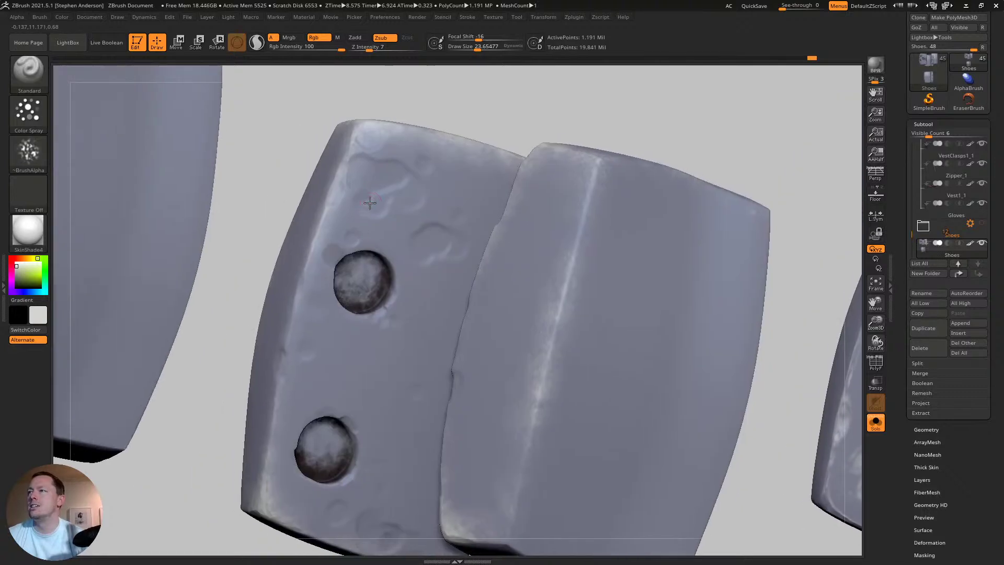
{"action": "mouse_move", "coordinate": [353, 182]}
{"action": "left_mouse_down"}
{"action": "mouse_move", "coordinate": [444, 188]}
{"action": "mouse_move", "coordinate": [406, 222]}
{"action": "mouse_move", "coordinate": [438, 141]}
{"action": "mouse_move", "coordinate": [408, 130]}
{"action": "mouse_move", "coordinate": [365, 165]}
{"action": "left_mouse_up"}
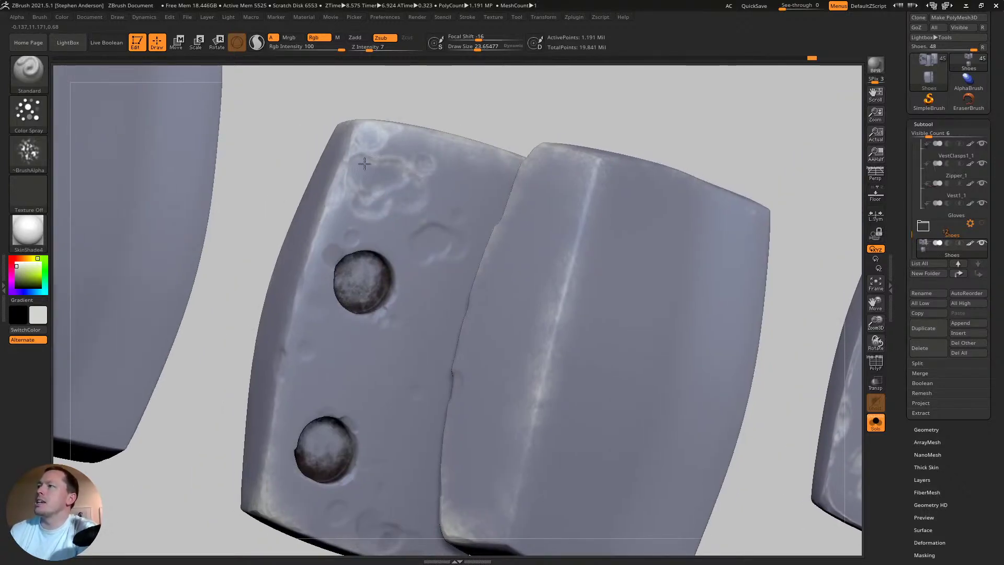
{"action": "mouse_move", "coordinate": [272, 293]}
{"action": "left_mouse_down"}
{"action": "mouse_move", "coordinate": [299, 314]}
{"action": "mouse_move", "coordinate": [302, 377]}
{"action": "left_mouse_up"}
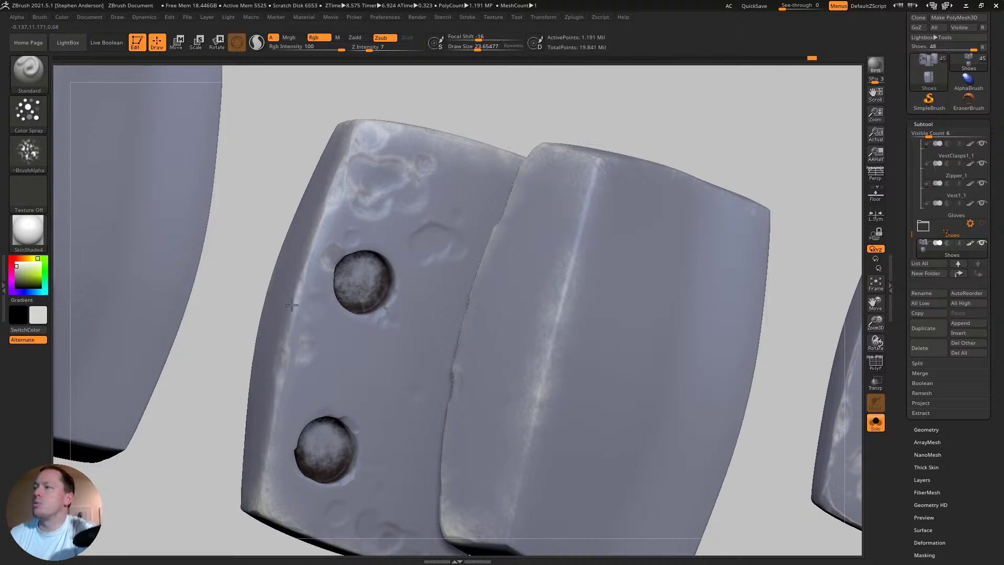
{"action": "mouse_move", "coordinate": [292, 304]}
{"action": "left_mouse_down"}
{"action": "mouse_move", "coordinate": [342, 250]}
{"action": "mouse_move", "coordinate": [401, 280]}
{"action": "mouse_move", "coordinate": [387, 313]}
{"action": "mouse_move", "coordinate": [332, 302]}
{"action": "mouse_move", "coordinate": [434, 230]}
{"action": "mouse_move", "coordinate": [397, 279]}
{"action": "mouse_move", "coordinate": [452, 206]}
{"action": "left_mouse_up"}
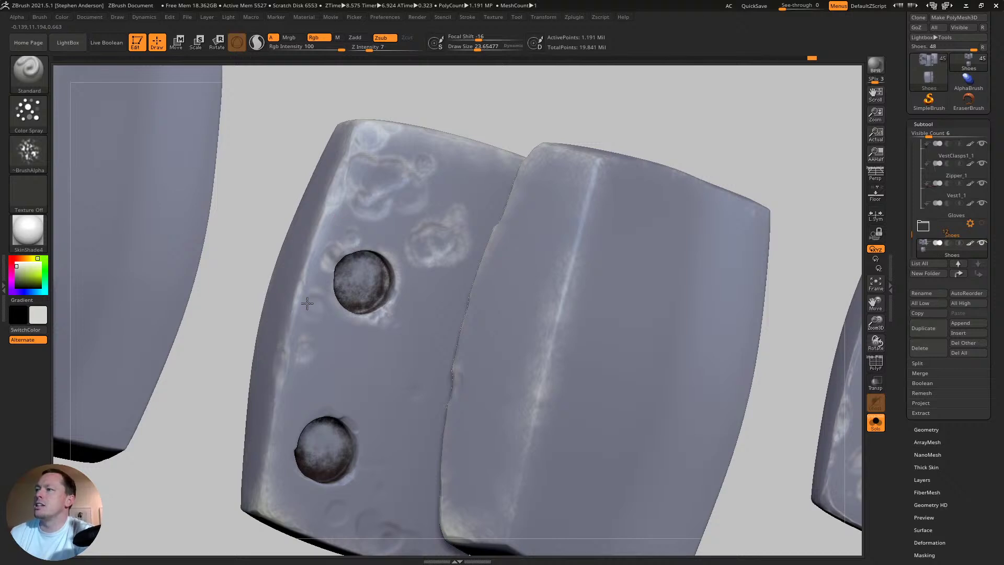
{"action": "left_click_drag", "start_coordinate": [322, 319], "coordinate": [283, 386]}
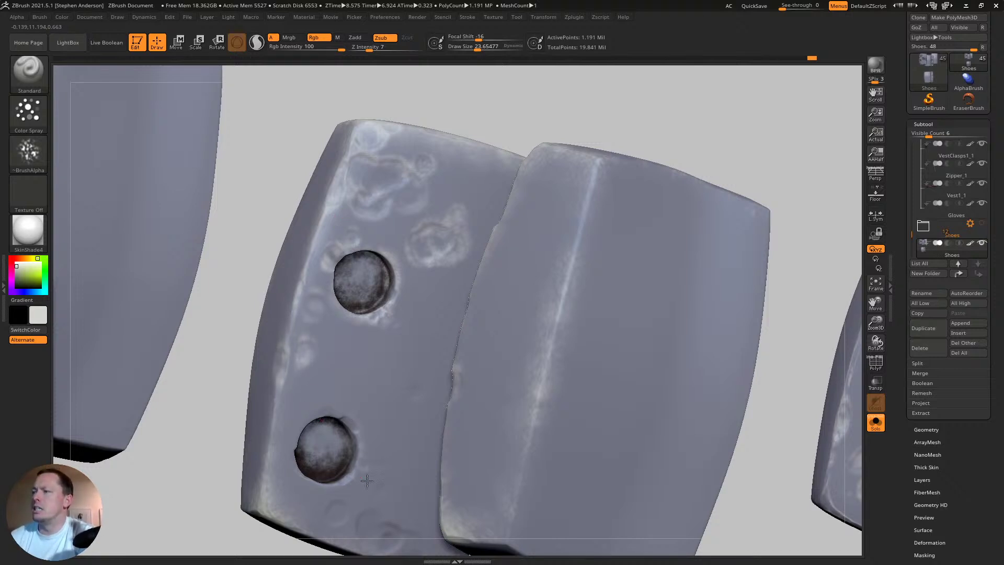
{"action": "mouse_move", "coordinate": [341, 441]}
{"action": "left_mouse_down"}
{"action": "mouse_move", "coordinate": [352, 481]}
{"action": "mouse_move", "coordinate": [278, 460]}
{"action": "mouse_move", "coordinate": [329, 490]}
{"action": "mouse_move", "coordinate": [308, 545]}
{"action": "mouse_move", "coordinate": [292, 515]}
{"action": "left_mouse_up"}
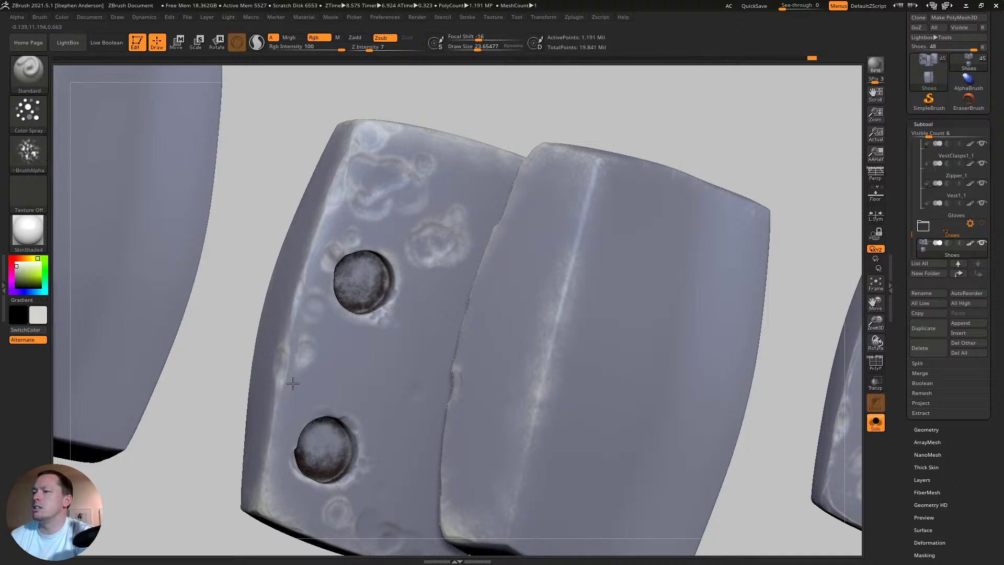
- Paint pale wear over the dents at the same plate's lower end, along its far long edge and at the far corner
{"action": "right_click_drag", "start_coordinate": [392, 433], "coordinate": [355, 216], "text": "alt"}
{"action": "mouse_move", "coordinate": [341, 259]}
{"action": "right_mouse_down"}
{"action": "mouse_move", "coordinate": [361, 208]}
{"action": "mouse_move", "coordinate": [440, 243]}
{"action": "right_mouse_up"}
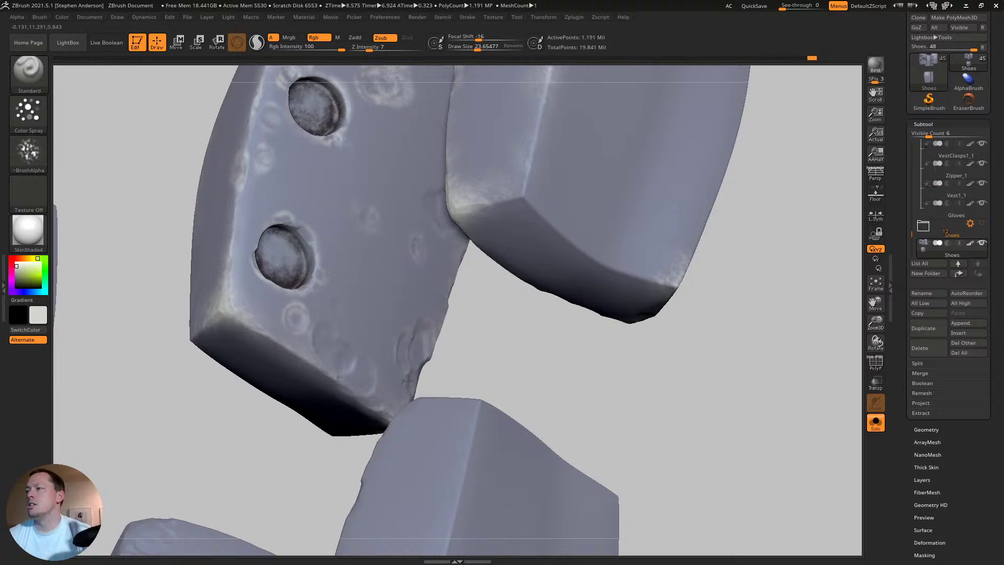
{"action": "mouse_move", "coordinate": [416, 309]}
{"action": "left_mouse_down"}
{"action": "mouse_move", "coordinate": [420, 340]}
{"action": "mouse_move", "coordinate": [353, 376]}
{"action": "mouse_move", "coordinate": [389, 396]}
{"action": "left_mouse_up"}
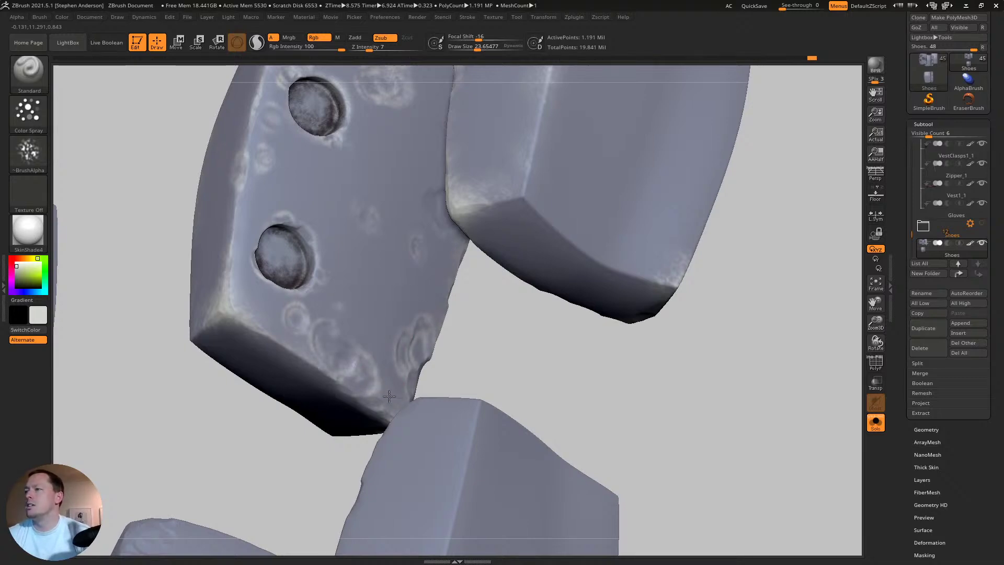
{"action": "mouse_move", "coordinate": [402, 300]}
{"action": "right_mouse_down"}
{"action": "mouse_move", "coordinate": [399, 269]}
{"action": "mouse_move", "coordinate": [423, 195]}
{"action": "right_mouse_up"}
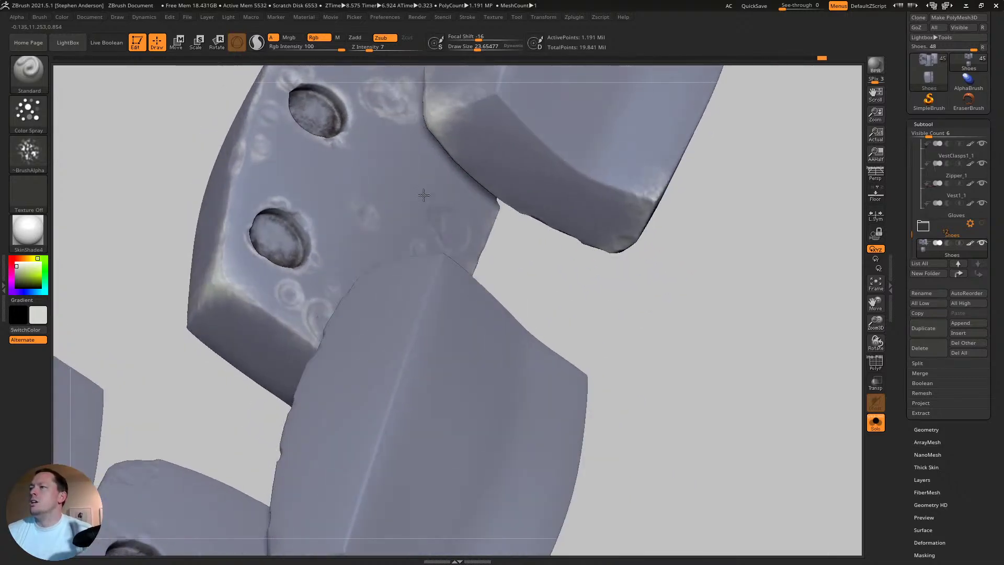
{"action": "right_click_drag", "start_coordinate": [483, 216], "coordinate": [495, 206]}
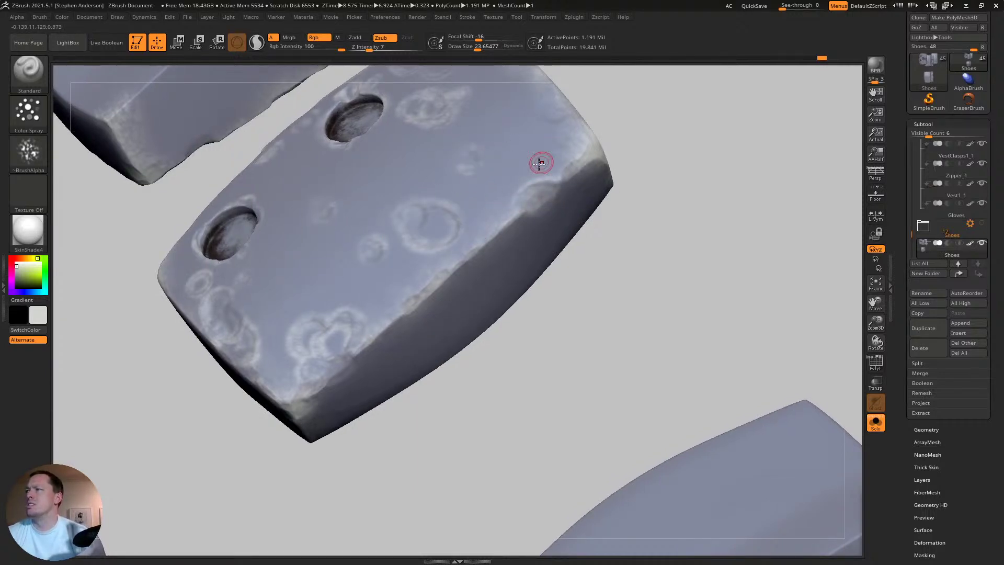
{"action": "left_click_drag", "start_coordinate": [546, 135], "coordinate": [558, 138]}
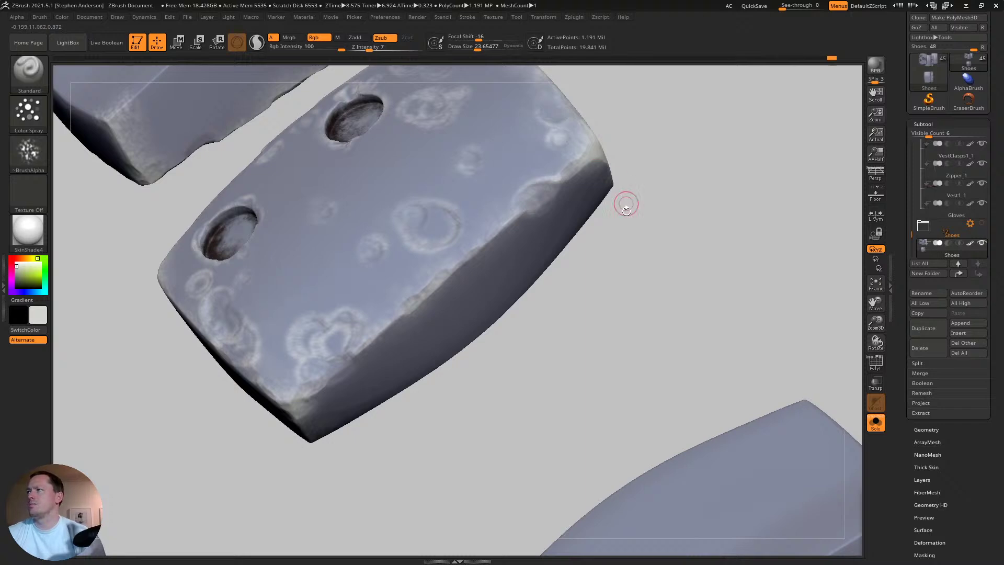
- Paint pale wear along the third two-hole plate's chipped long edge and over the dents at its bottom end and corners
{"action": "right_click_drag", "start_coordinate": [526, 195], "coordinate": [439, 240], "text": "ctrl"}
{"action": "right_click_drag", "start_coordinate": [423, 280], "coordinate": [405, 256], "text": "alt"}
{"action": "right_click_drag", "start_coordinate": [227, 412], "coordinate": [450, 238], "text": "alt"}
{"action": "right_click_drag", "start_coordinate": [360, 264], "coordinate": [427, 285]}
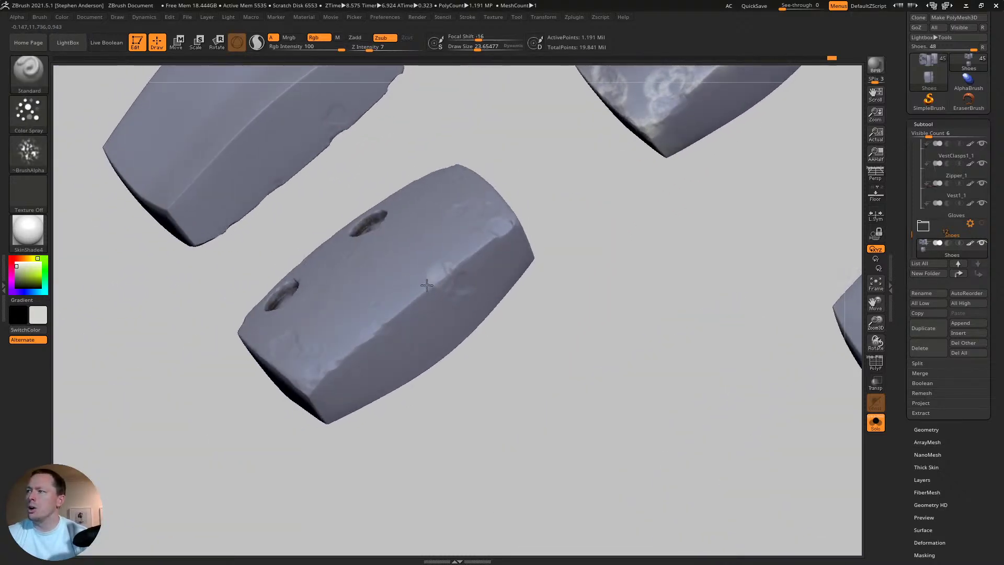
{"action": "left_click_drag", "start_coordinate": [485, 256], "coordinate": [273, 360]}
{"action": "right_click_drag", "start_coordinate": [247, 339], "coordinate": [296, 332]}
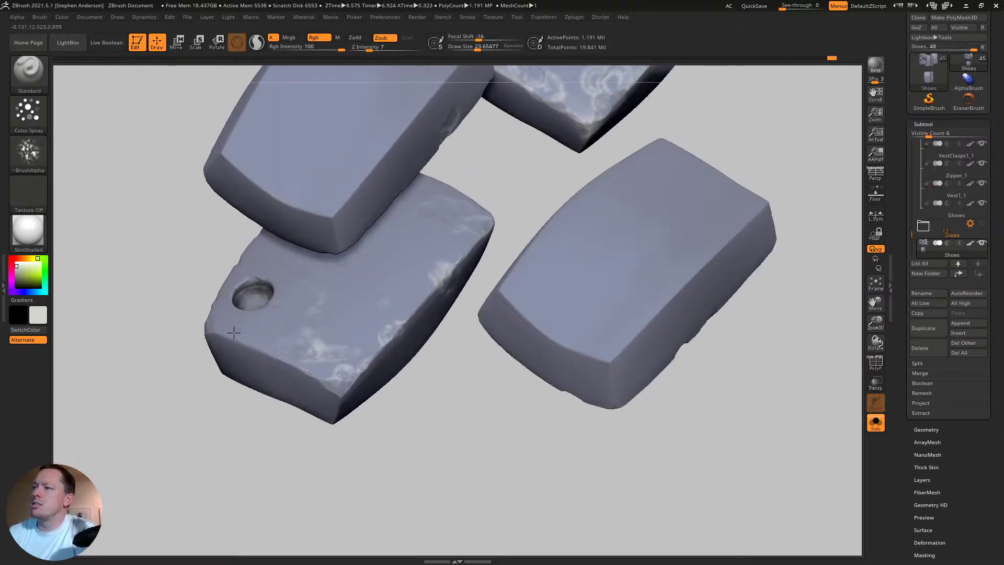
{"action": "right_click_drag", "start_coordinate": [198, 315], "coordinate": [246, 313]}
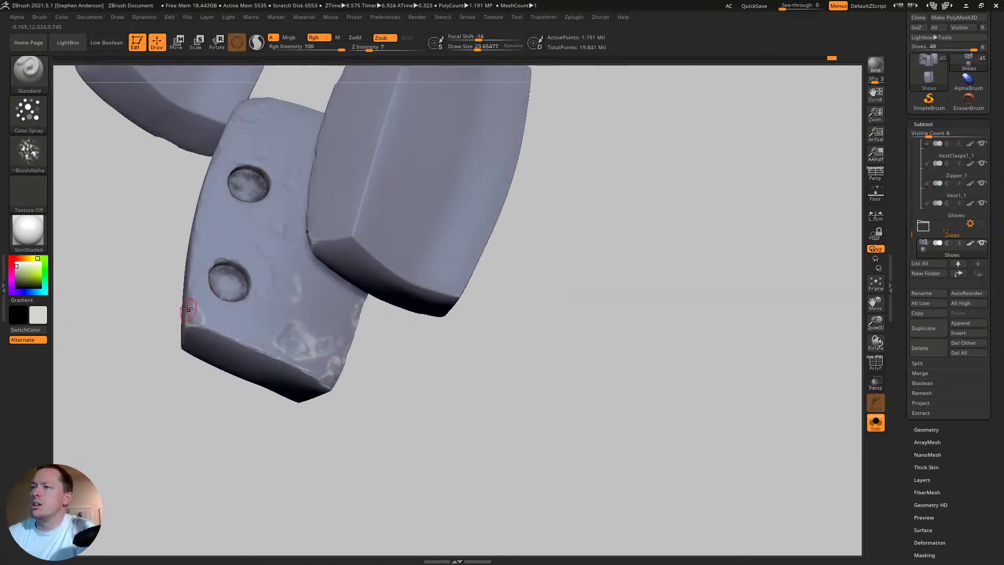
- Paint pale wear over the dents between and around the third plate's holes and over the cluster near its upper edge
{"action": "left_click_drag", "start_coordinate": [204, 244], "coordinate": [206, 230]}
{"action": "left_click_drag", "start_coordinate": [233, 262], "coordinate": [239, 280]}
{"action": "left_click_drag", "start_coordinate": [280, 241], "coordinate": [289, 251]}
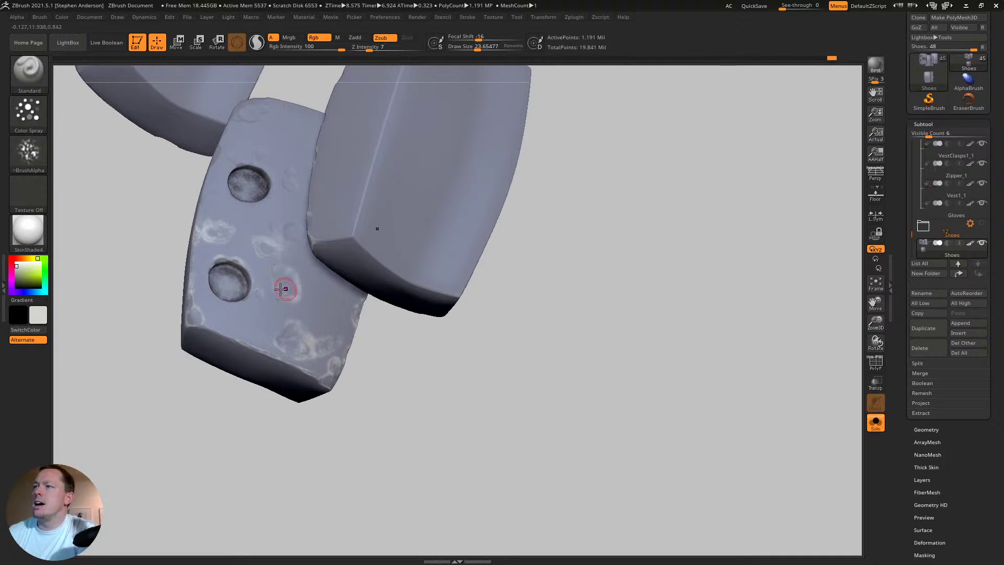
{"action": "right_click_drag", "start_coordinate": [285, 287], "coordinate": [274, 311]}
{"action": "left_click_drag", "start_coordinate": [255, 290], "coordinate": [260, 299]}
{"action": "mouse_move", "coordinate": [274, 217]}
{"action": "left_mouse_down"}
{"action": "mouse_move", "coordinate": [269, 248]}
{"action": "mouse_move", "coordinate": [300, 219]}
{"action": "left_mouse_up"}
{"action": "left_click_drag", "start_coordinate": [303, 162], "coordinate": [303, 168]}
{"action": "left_click_drag", "start_coordinate": [268, 185], "coordinate": [256, 173]}
{"action": "mouse_move", "coordinate": [328, 146]}
{"action": "left_mouse_down"}
{"action": "mouse_move", "coordinate": [330, 118]}
{"action": "mouse_move", "coordinate": [329, 137]}
{"action": "left_mouse_up"}
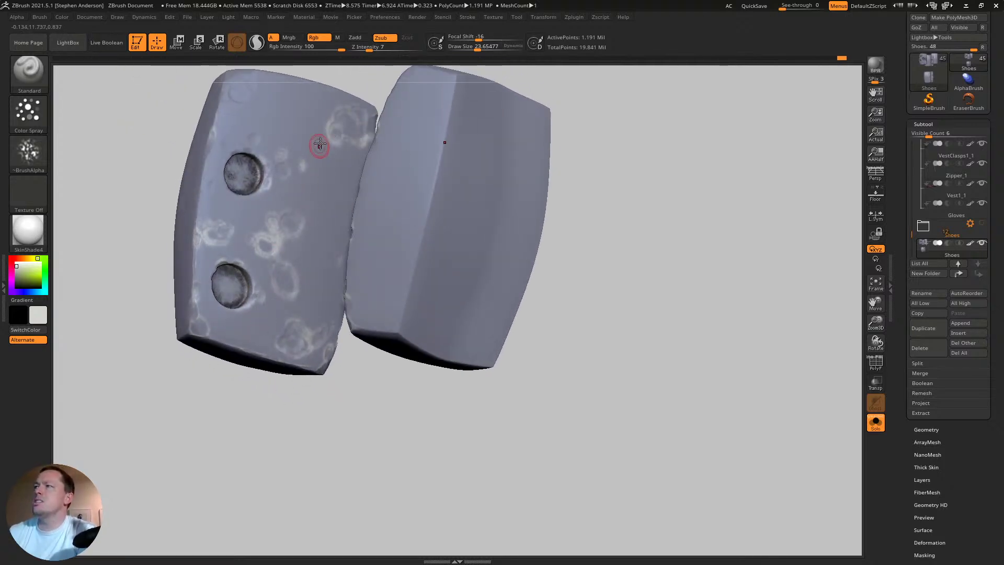
- Paint pale wear along the third plate's long edge beside the holes, its top edge and both upper corners
{"action": "right_click_drag", "start_coordinate": [304, 137], "coordinate": [322, 169]}
{"action": "left_click_drag", "start_coordinate": [480, 134], "coordinate": [474, 128]}
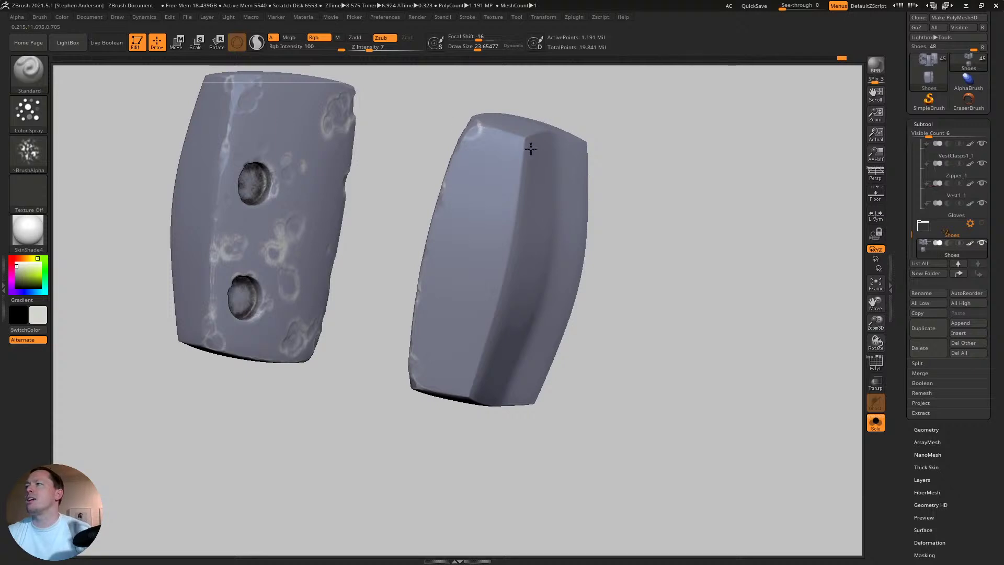
{"action": "right_click_drag", "start_coordinate": [291, 139], "coordinate": [337, 199], "text": "alt"}
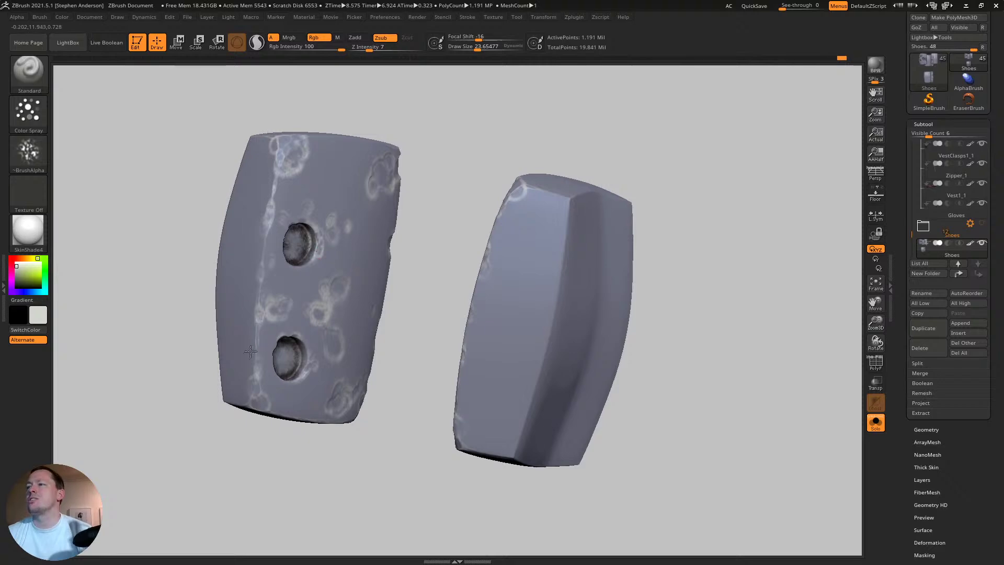
{"action": "mouse_move", "coordinate": [269, 213]}
{"action": "right_mouse_down", "text": "alt"}
{"action": "mouse_move", "coordinate": [264, 244]}
{"action": "mouse_move", "coordinate": [276, 241]}
{"action": "mouse_move", "coordinate": [268, 236]}
{"action": "right_mouse_up", "text": "alt"}
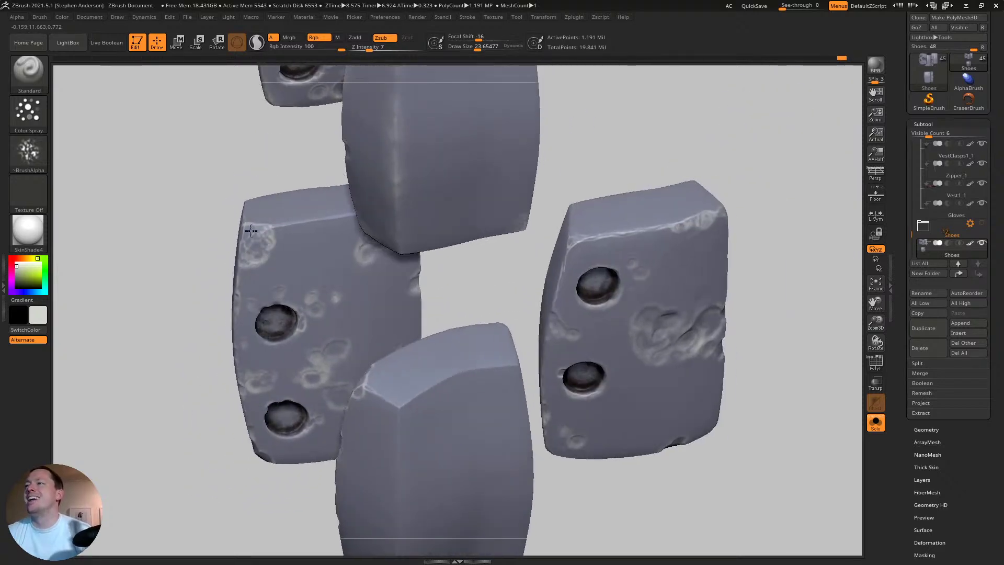
{"action": "left_click_drag", "start_coordinate": [251, 231], "coordinate": [270, 230]}
{"action": "mouse_move", "coordinate": [316, 231]}
{"action": "right_mouse_down"}
{"action": "mouse_move", "coordinate": [278, 235]}
{"action": "mouse_move", "coordinate": [308, 230]}
{"action": "right_mouse_up"}
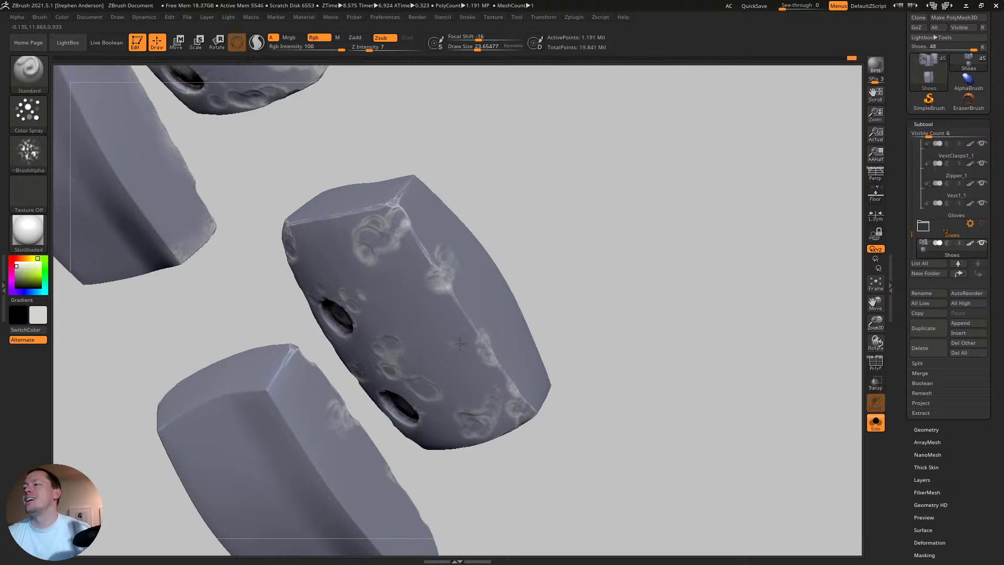
- Show the smoothness mask to check it, hide it again, and blend the pale paint at the third plate's upper corner and adjoining edges
{"action": "key", "text": "ctrl"}
{"action": "key", "text": "ctrl+h"}
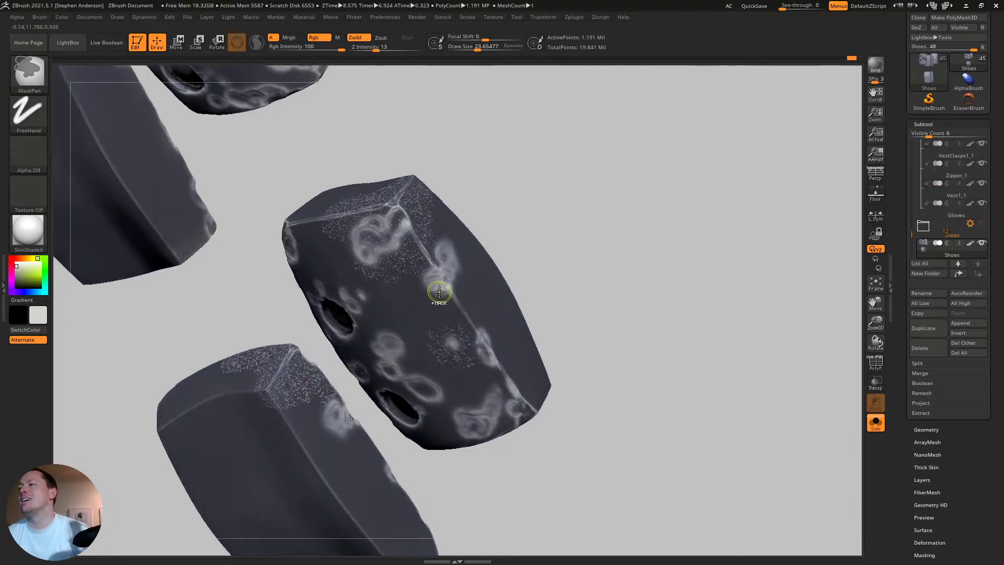
{"action": "mouse_move", "coordinate": [454, 248]}
{"action": "right_mouse_down"}
{"action": "mouse_move", "coordinate": [480, 235]}
{"action": "mouse_move", "coordinate": [372, 208]}
{"action": "right_mouse_up"}
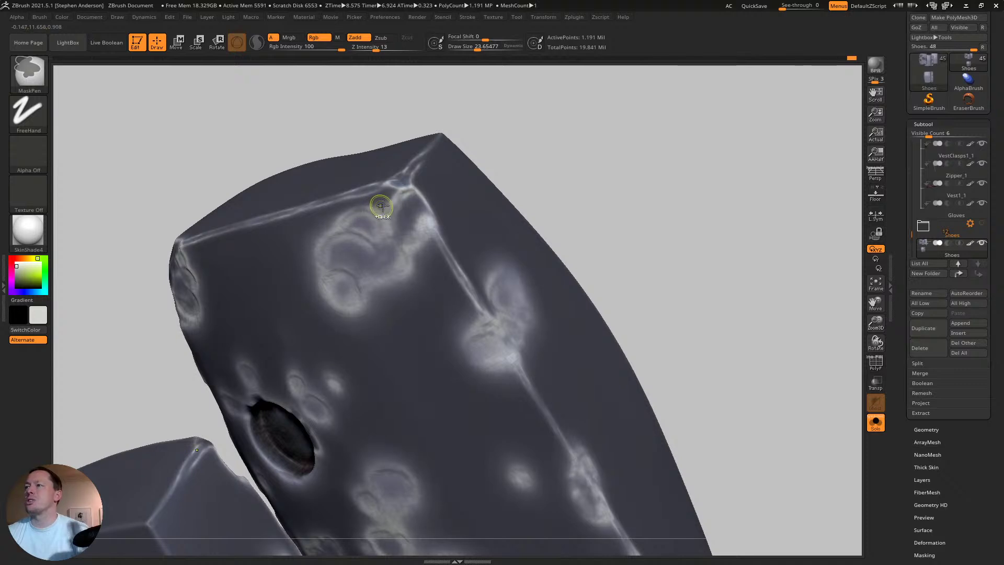
{"action": "key", "text": "ctrl+h"}
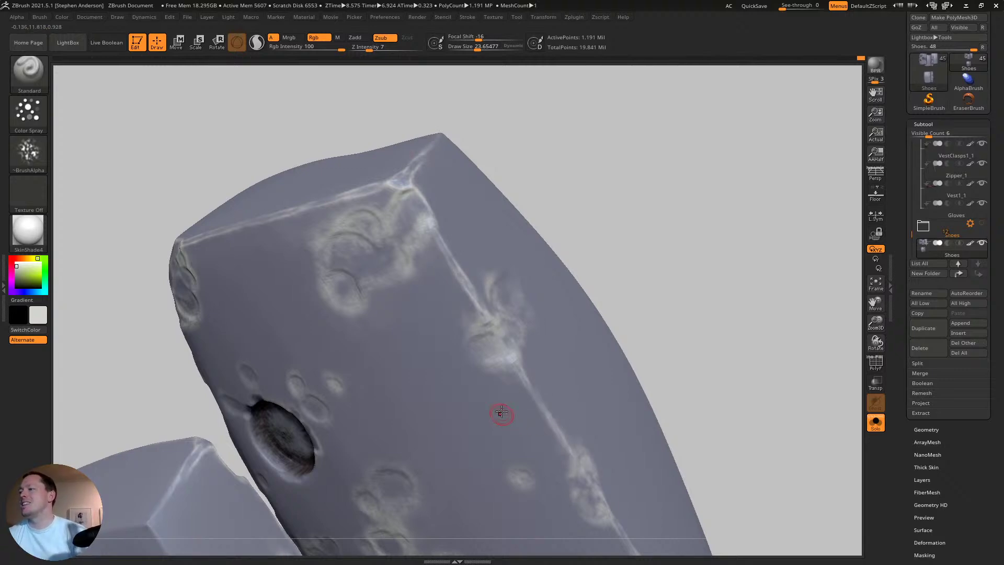
{"action": "right_click_drag", "start_coordinate": [502, 410], "coordinate": [420, 351]}
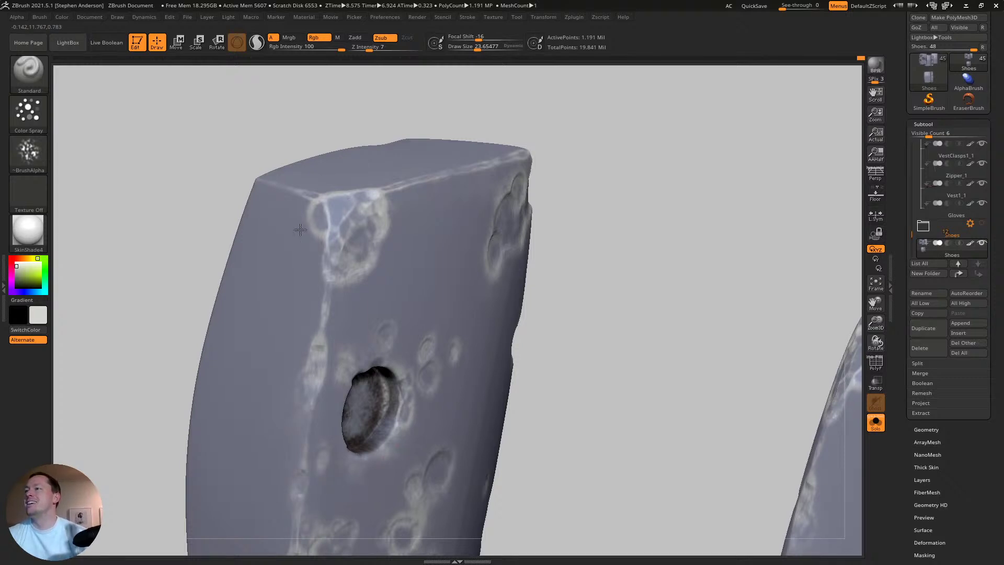
{"action": "left_click_drag", "start_coordinate": [301, 230], "coordinate": [360, 198], "text": "shift"}
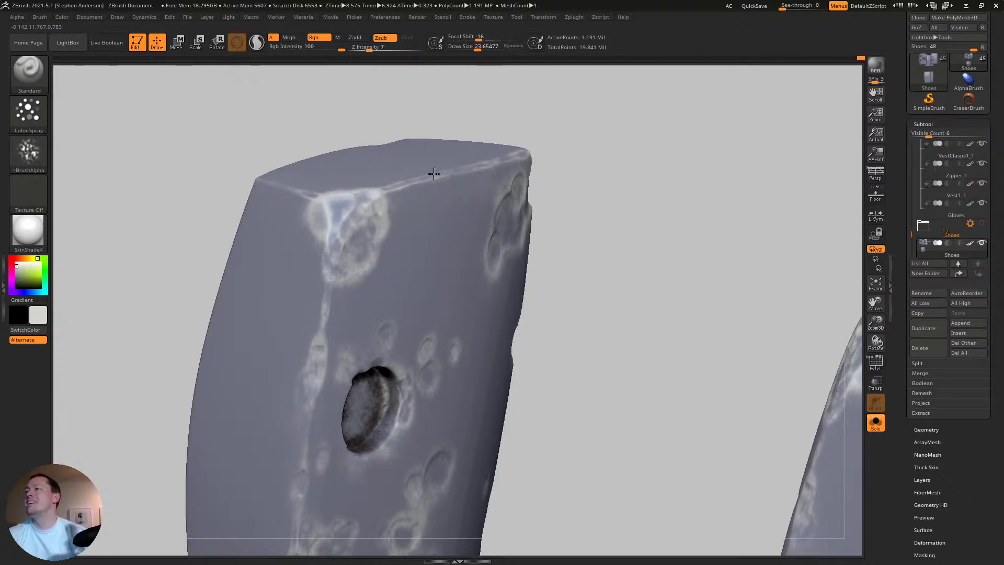
{"action": "mouse_move", "coordinate": [434, 174]}
{"action": "left_mouse_down"}
{"action": "mouse_move", "coordinate": [388, 200]}
{"action": "mouse_move", "coordinate": [391, 223]}
{"action": "mouse_move", "coordinate": [364, 277]}
{"action": "mouse_move", "coordinate": [321, 330]}
{"action": "mouse_move", "coordinate": [307, 321]}
{"action": "left_mouse_up"}
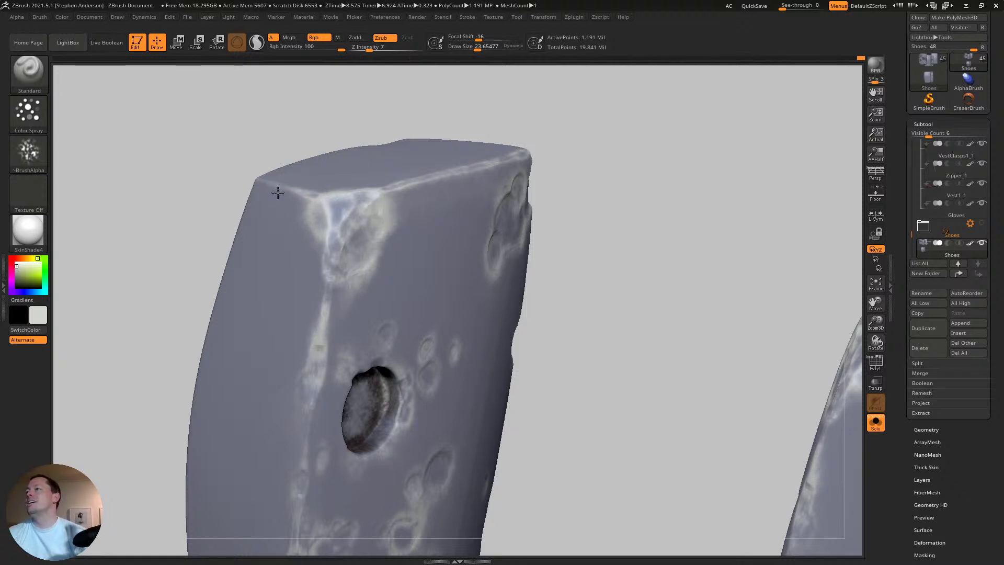
- Soften the pale paint along the edges, corners and central dent cluster of the end two-hole plate
{"action": "mouse_move", "coordinate": [332, 237]}
{"action": "right_mouse_down", "text": "ctrl"}
{"action": "mouse_move", "coordinate": [316, 206]}
{"action": "mouse_move", "coordinate": [440, 197]}
{"action": "mouse_move", "coordinate": [455, 359]}
{"action": "mouse_move", "coordinate": [403, 235]}
{"action": "mouse_move", "coordinate": [406, 284]}
{"action": "mouse_move", "coordinate": [452, 302]}
{"action": "mouse_move", "coordinate": [284, 262]}
{"action": "mouse_move", "coordinate": [346, 262]}
{"action": "right_mouse_up", "text": "ctrl"}
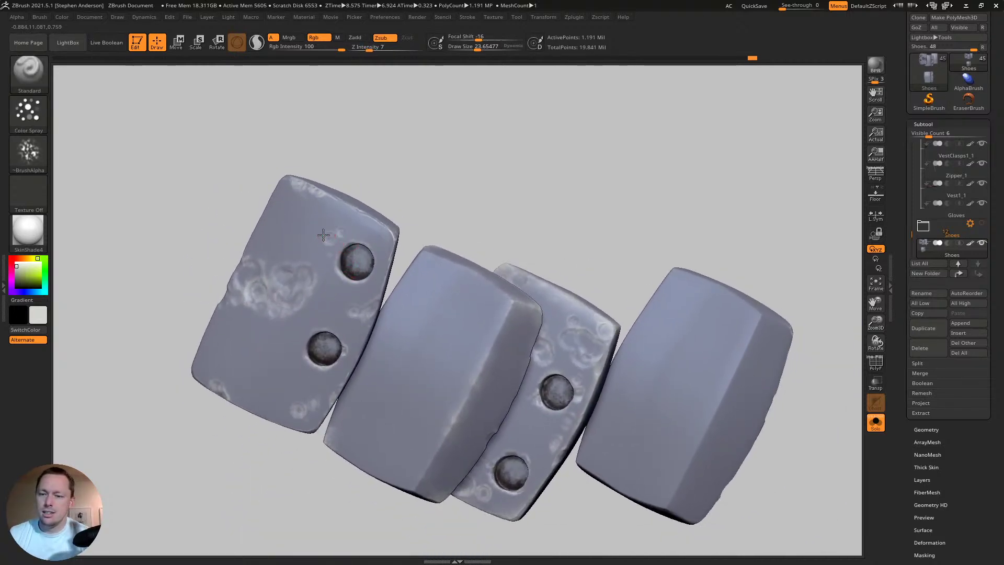
{"action": "right_click_drag", "start_coordinate": [323, 235], "coordinate": [300, 241]}
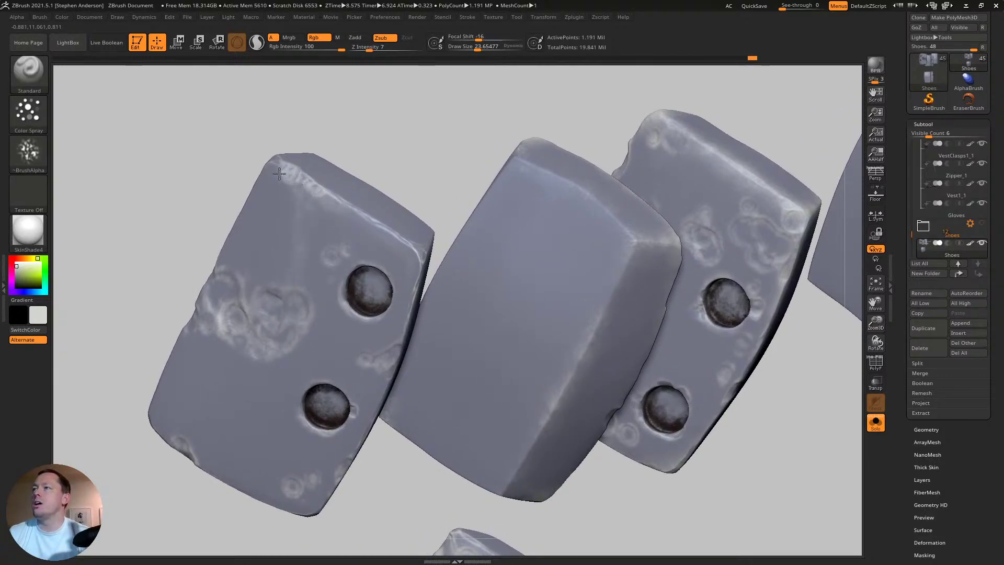
{"action": "right_click_drag", "start_coordinate": [280, 174], "coordinate": [270, 150]}
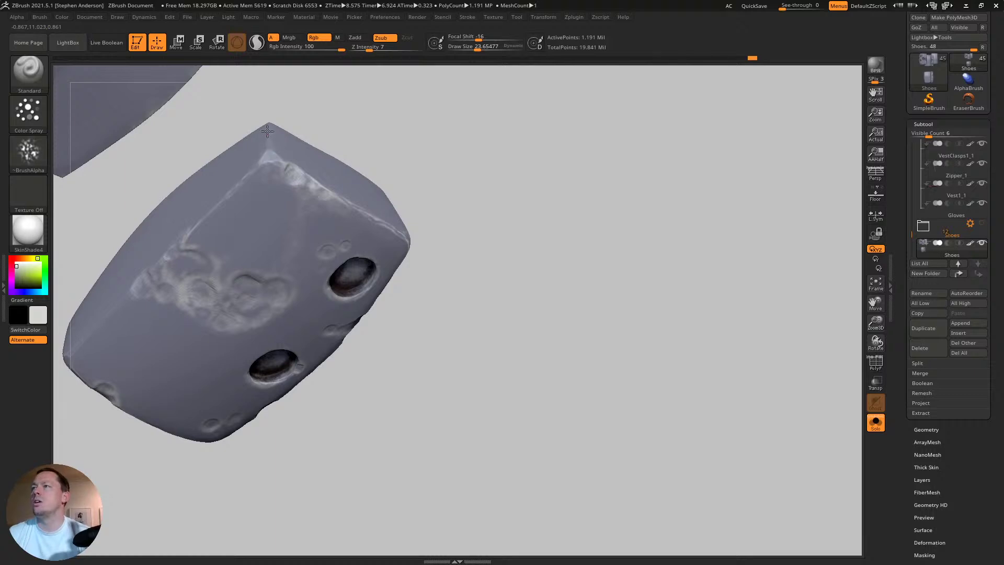
{"action": "mouse_move", "coordinate": [265, 160]}
{"action": "left_mouse_down"}
{"action": "mouse_move", "coordinate": [281, 169]}
{"action": "mouse_move", "coordinate": [248, 173]}
{"action": "left_mouse_up"}
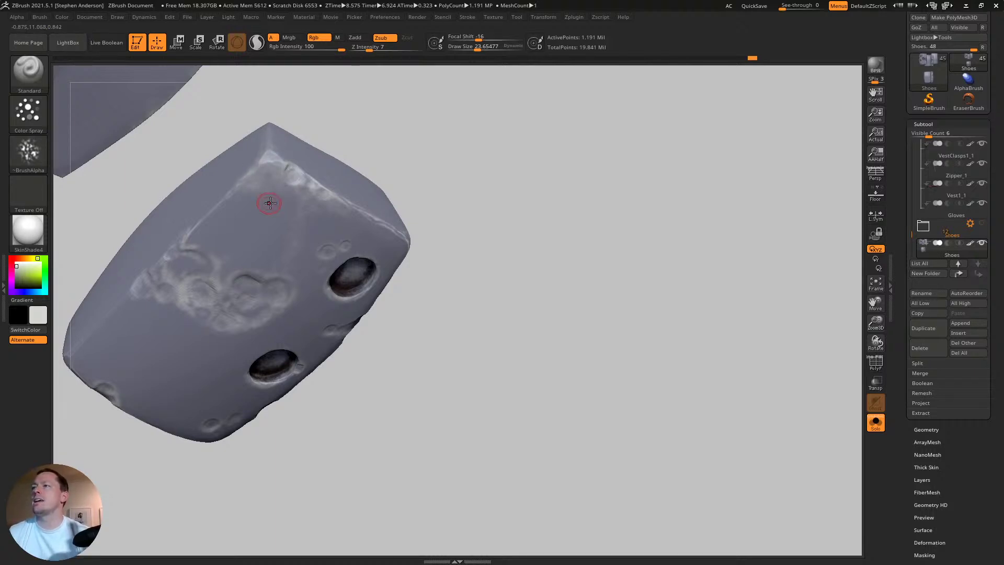
{"action": "right_click_drag", "start_coordinate": [270, 203], "coordinate": [257, 182]}
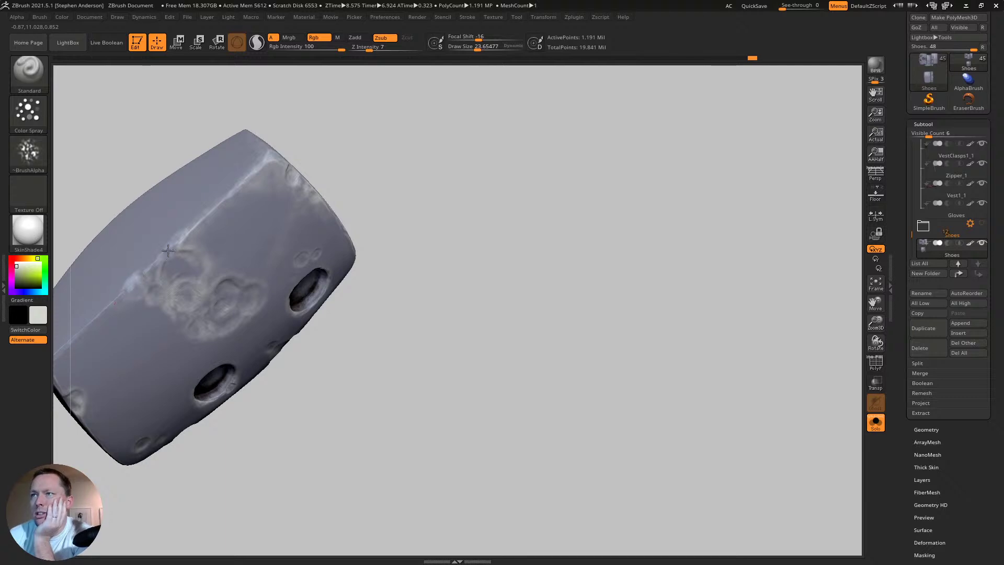
{"action": "right_click_drag", "start_coordinate": [190, 292], "coordinate": [339, 232], "text": "alt"}
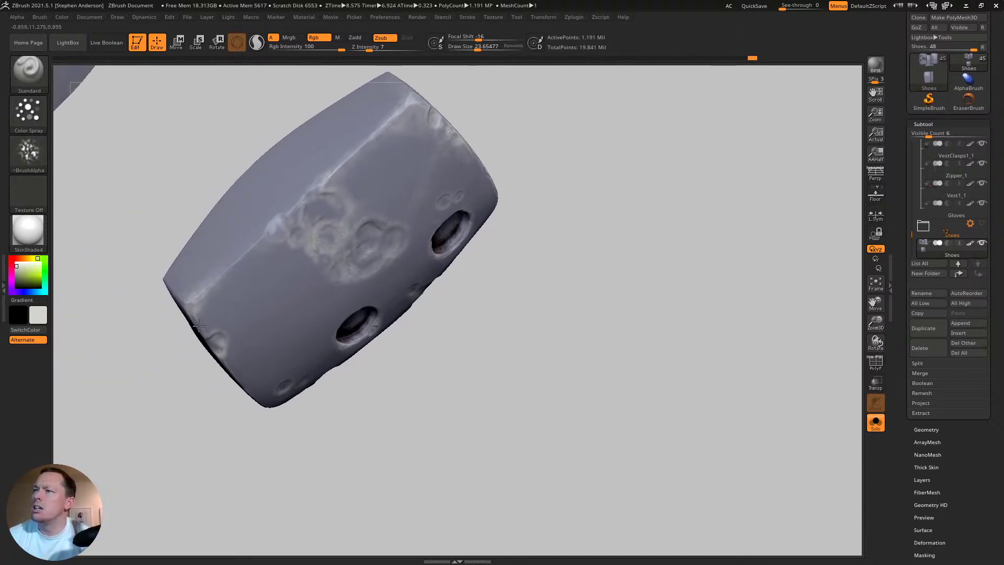
{"action": "mouse_move", "coordinate": [197, 327]}
{"action": "right_mouse_down"}
{"action": "mouse_move", "coordinate": [194, 313]}
{"action": "mouse_move", "coordinate": [145, 294]}
{"action": "right_mouse_up"}
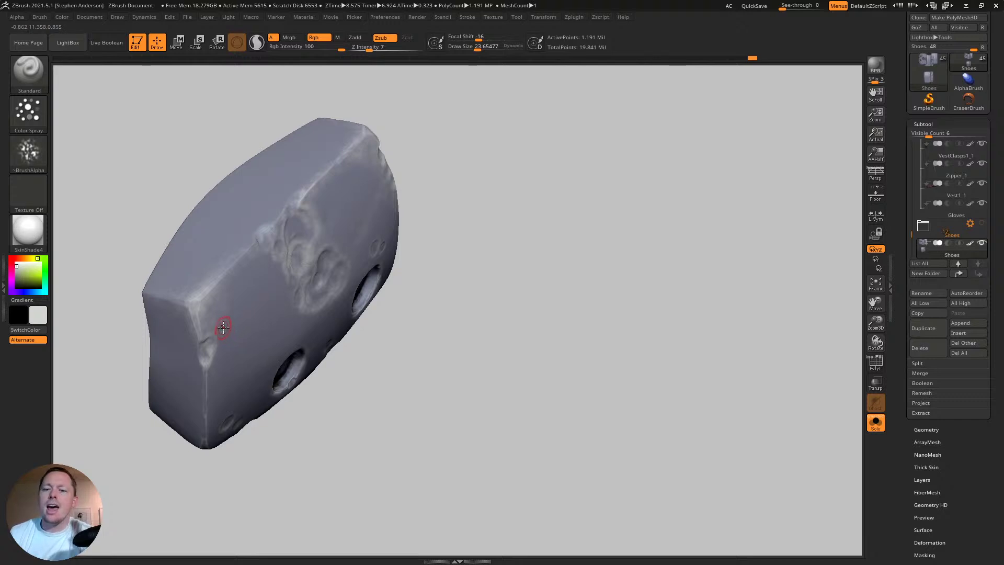
{"action": "mouse_move", "coordinate": [248, 343]}
{"action": "right_mouse_down"}
{"action": "mouse_move", "coordinate": [244, 315]}
{"action": "mouse_move", "coordinate": [246, 401]}
{"action": "right_mouse_up"}
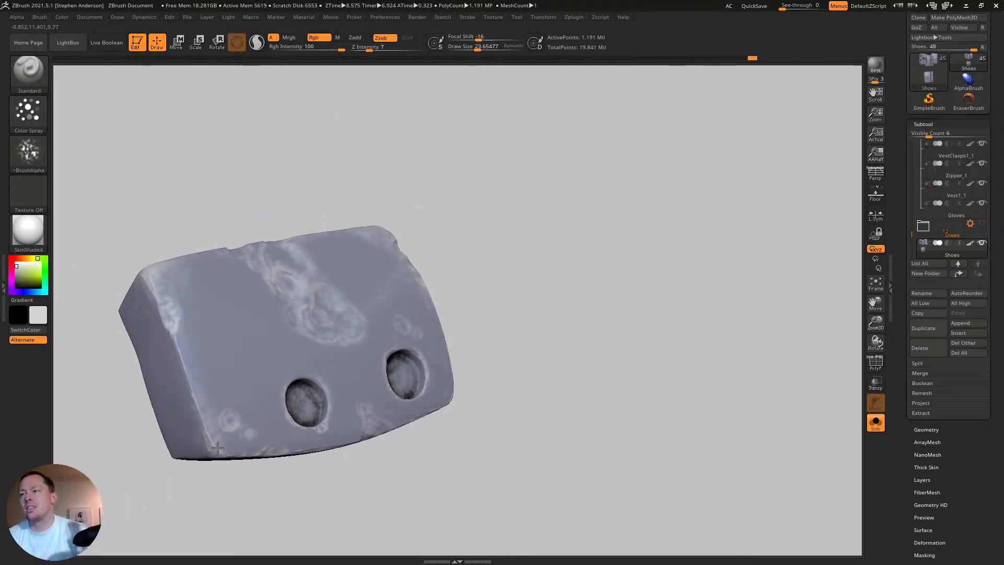
{"action": "right_click_drag", "start_coordinate": [224, 453], "coordinate": [224, 460]}
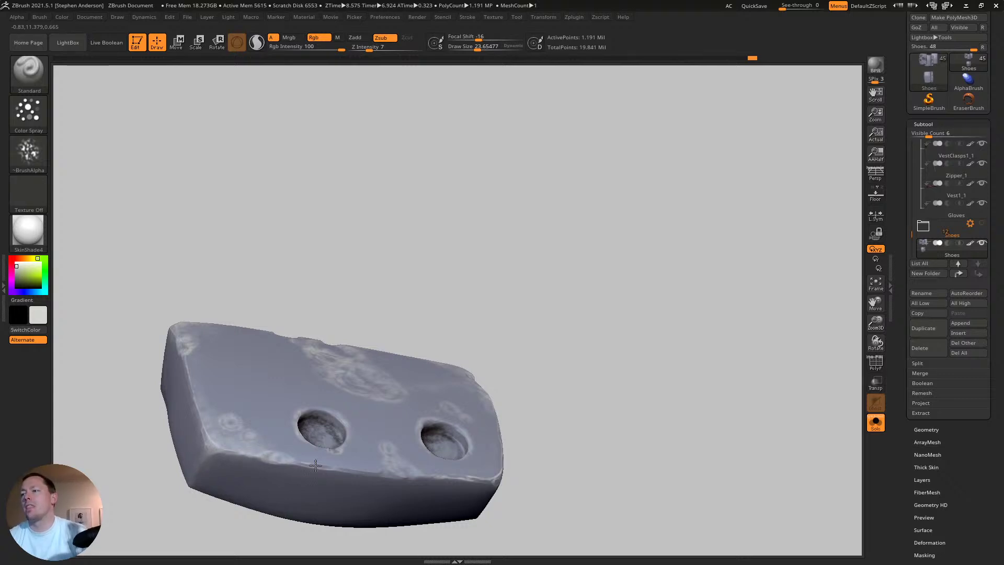
- Soften the pale paint over the central dent cluster and along the upper edge of the end two-hole plate
{"action": "right_click_drag", "start_coordinate": [285, 426], "coordinate": [332, 449]}
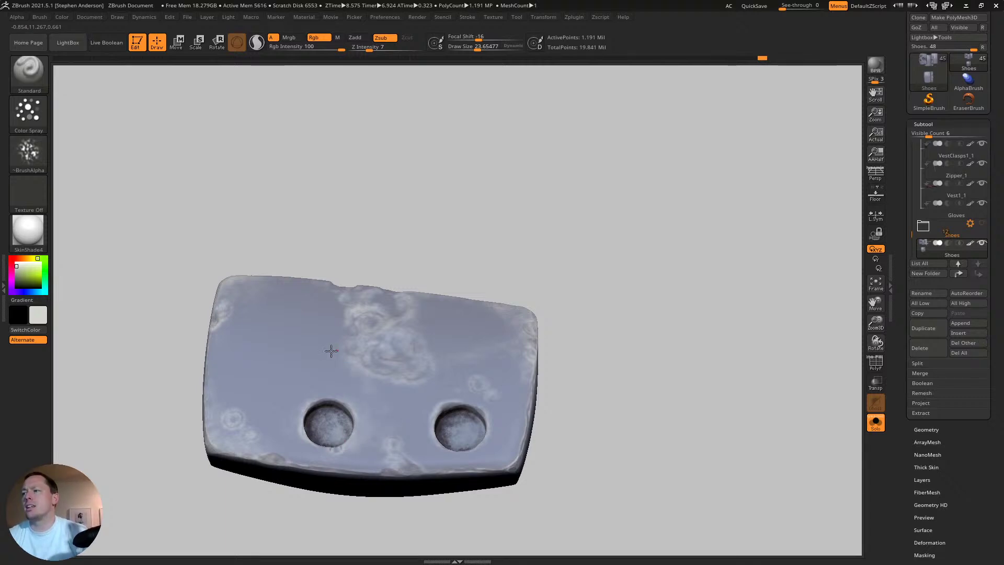
{"action": "right_click_drag", "start_coordinate": [330, 332], "coordinate": [439, 385]}
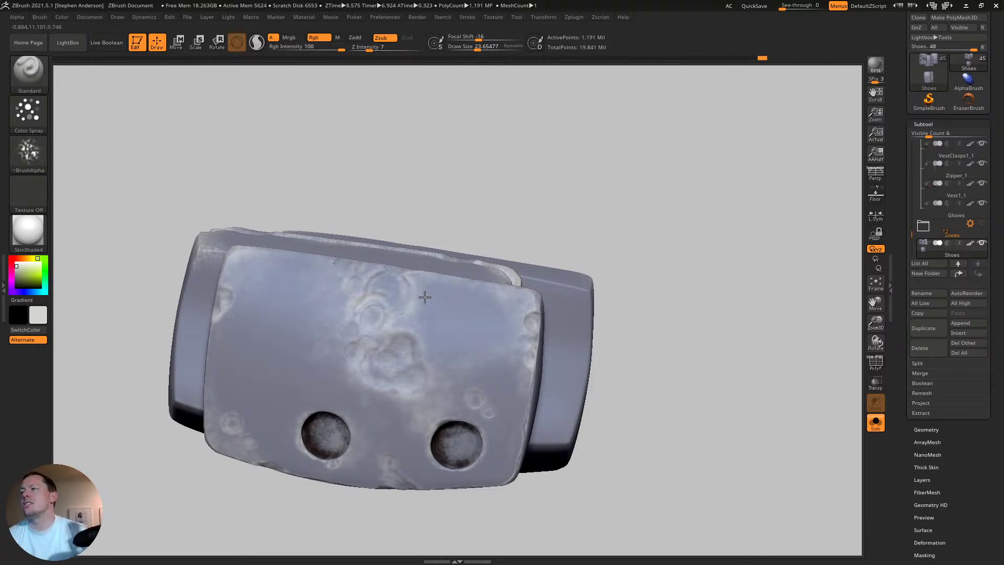
{"action": "right_click_drag", "start_coordinate": [422, 276], "coordinate": [451, 335]}
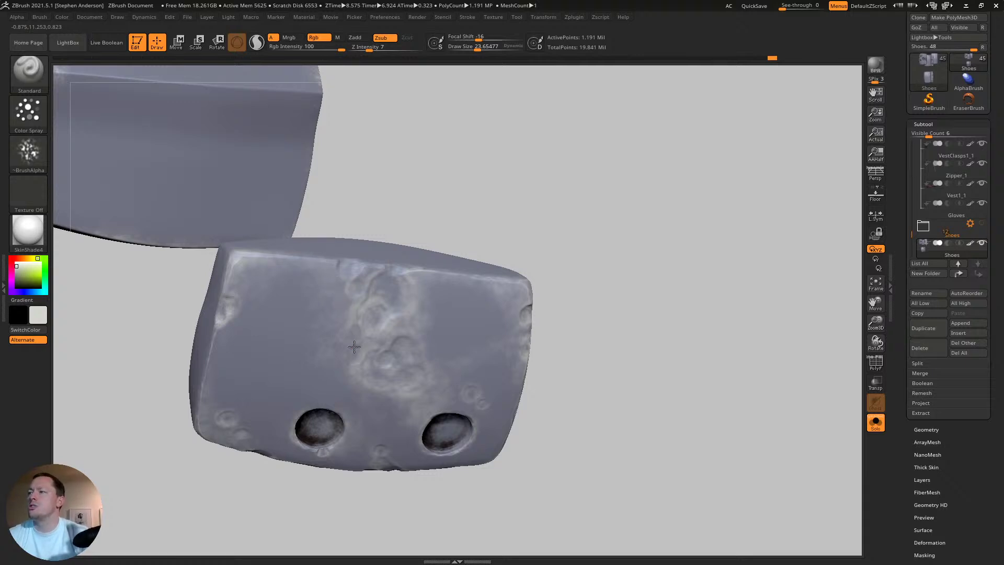
{"action": "right_click_drag", "start_coordinate": [458, 382], "coordinate": [465, 402]}
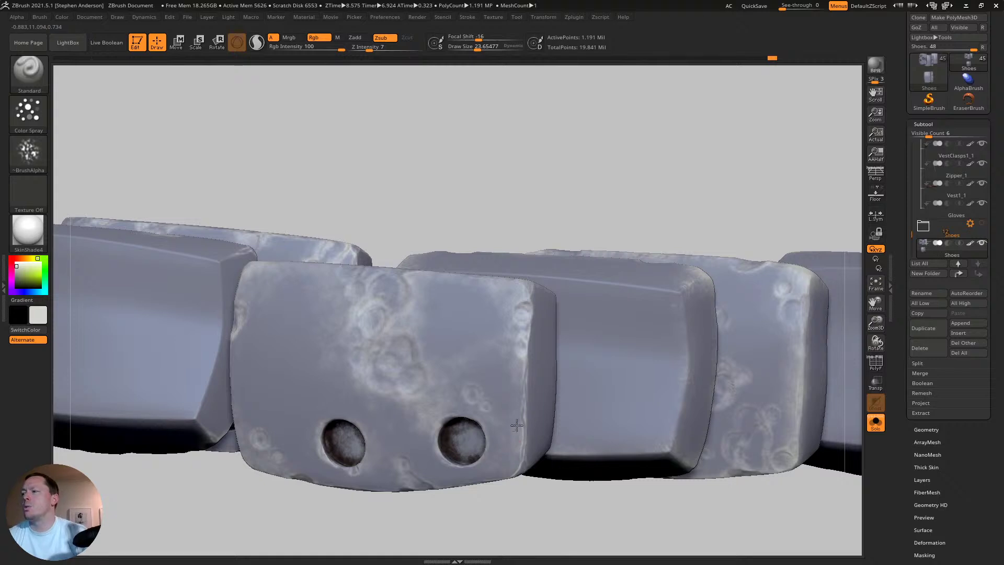
- Blend the pale wear along the end two-hole plate's short side edge, its corner and the long edge beside the holes
{"action": "right_click_drag", "start_coordinate": [530, 421], "coordinate": [479, 381]}
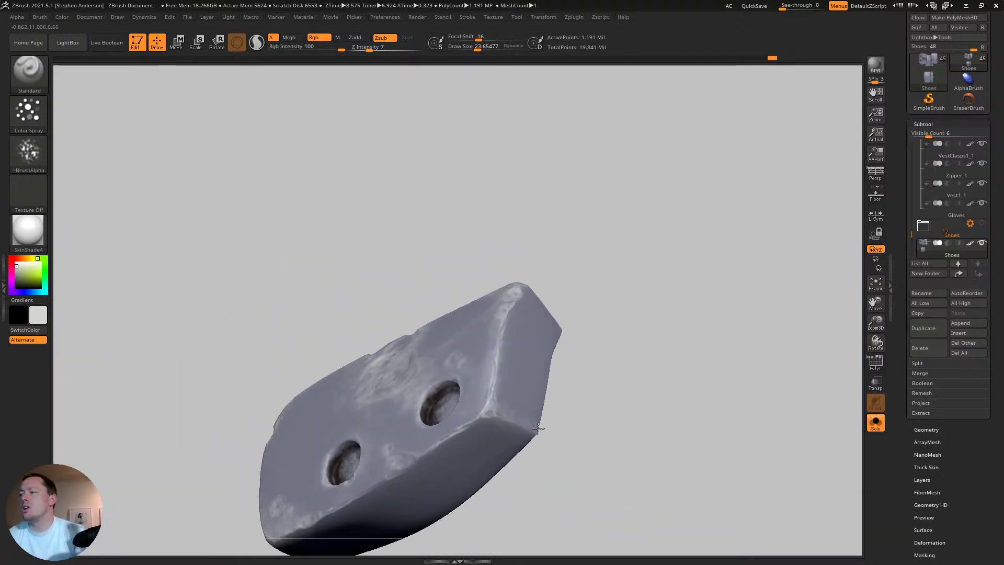
{"action": "right_click_drag", "start_coordinate": [538, 429], "coordinate": [447, 437]}
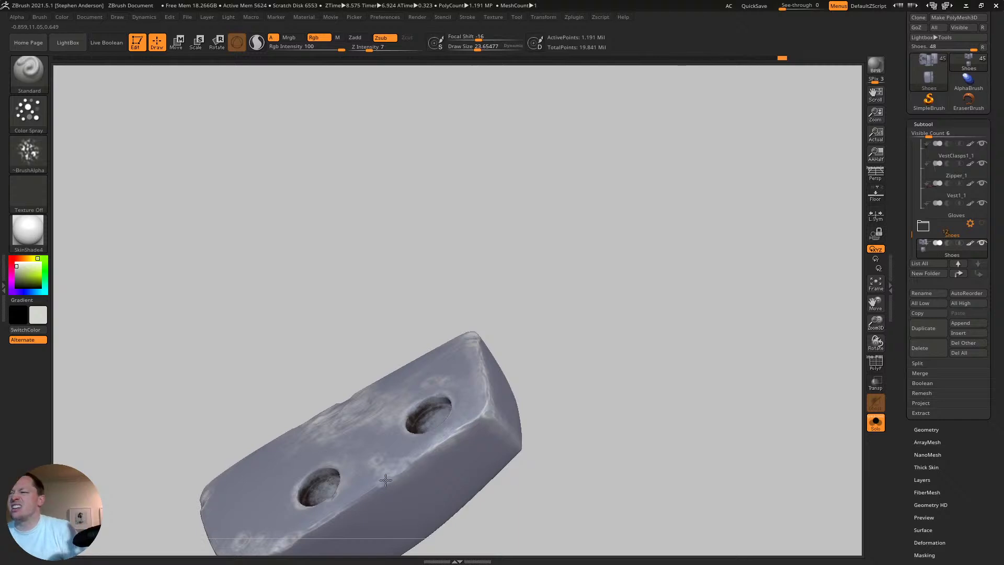
{"action": "right_click_drag", "start_coordinate": [375, 478], "coordinate": [426, 477]}
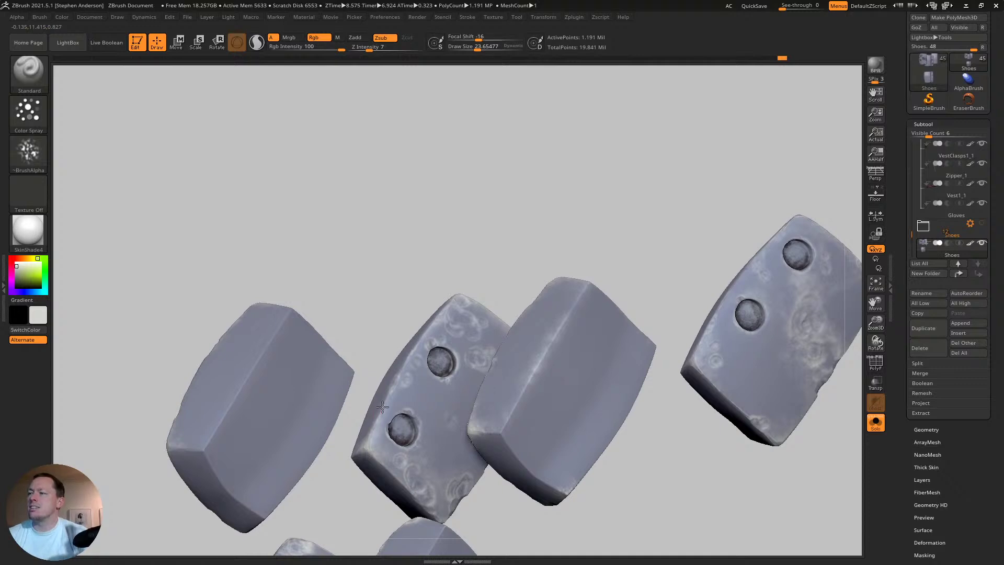
- Touch up the pale wear on the corners, edges and dents of the two inner two-hole plates
{"action": "right_click_drag", "start_coordinate": [419, 400], "coordinate": [423, 371]}
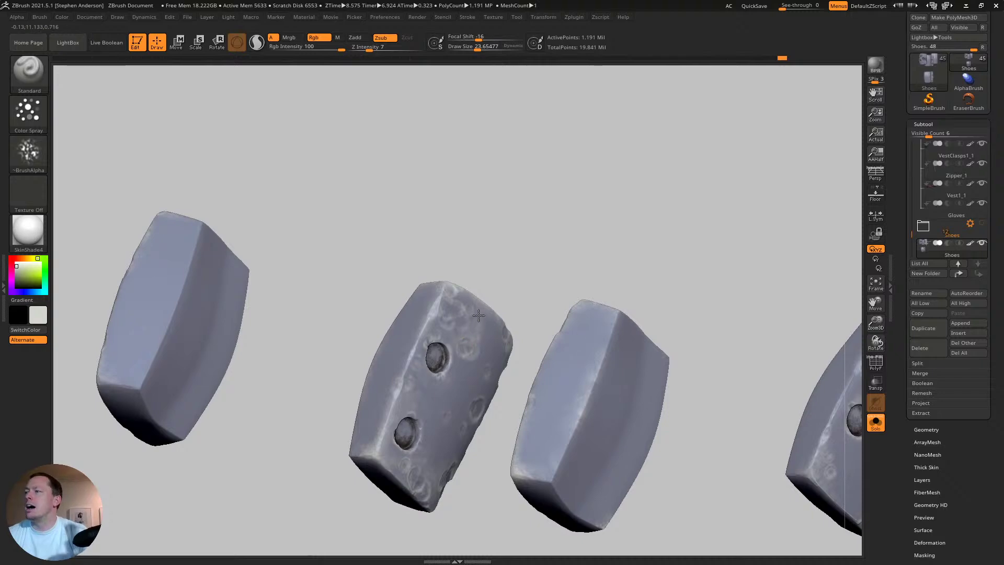
{"action": "right_click_drag", "start_coordinate": [503, 329], "coordinate": [501, 344]}
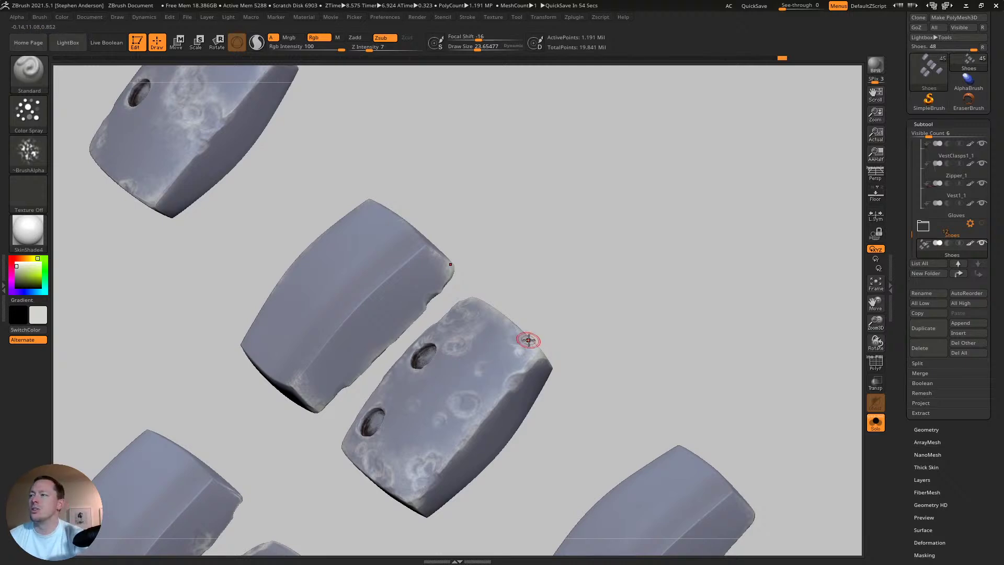
{"action": "mouse_move", "coordinate": [529, 340]}
{"action": "left_mouse_down"}
{"action": "mouse_move", "coordinate": [515, 366]}
{"action": "mouse_move", "coordinate": [532, 344]}
{"action": "left_mouse_up"}
{"action": "right_click_drag", "start_coordinate": [532, 344], "coordinate": [530, 350]}
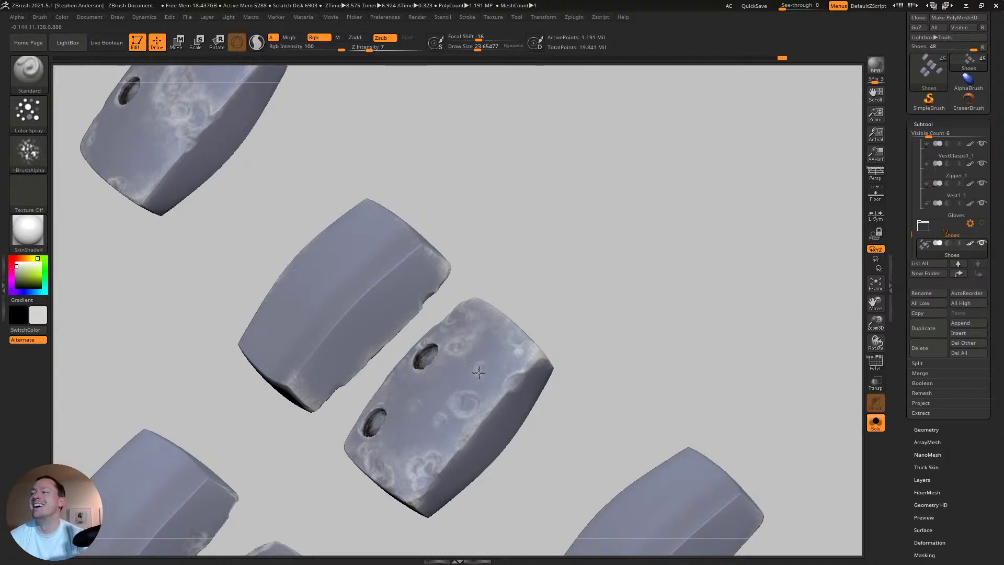
{"action": "right_click_drag", "start_coordinate": [451, 442], "coordinate": [426, 361], "text": "alt"}
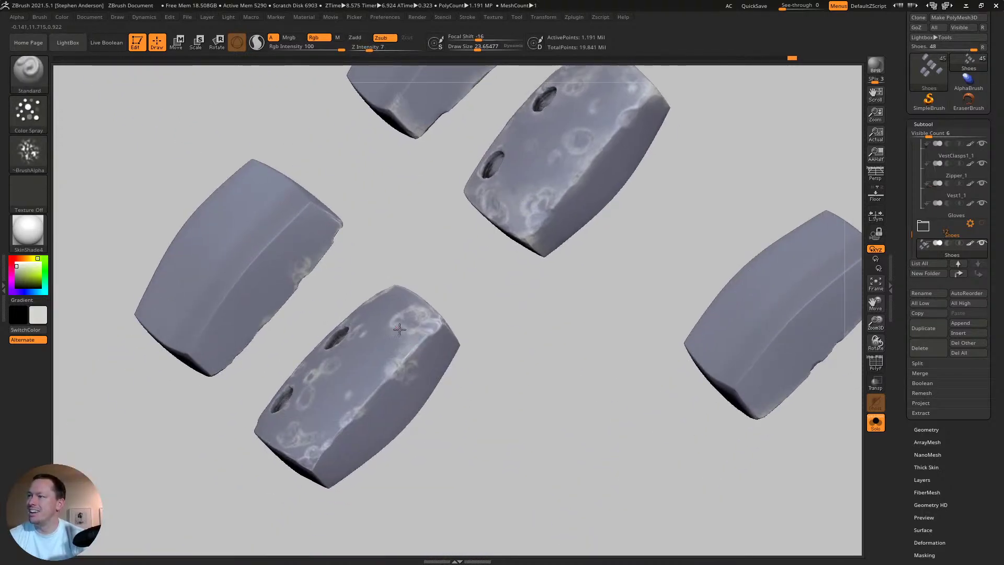
{"action": "right_click_drag", "start_coordinate": [427, 318], "coordinate": [350, 339]}
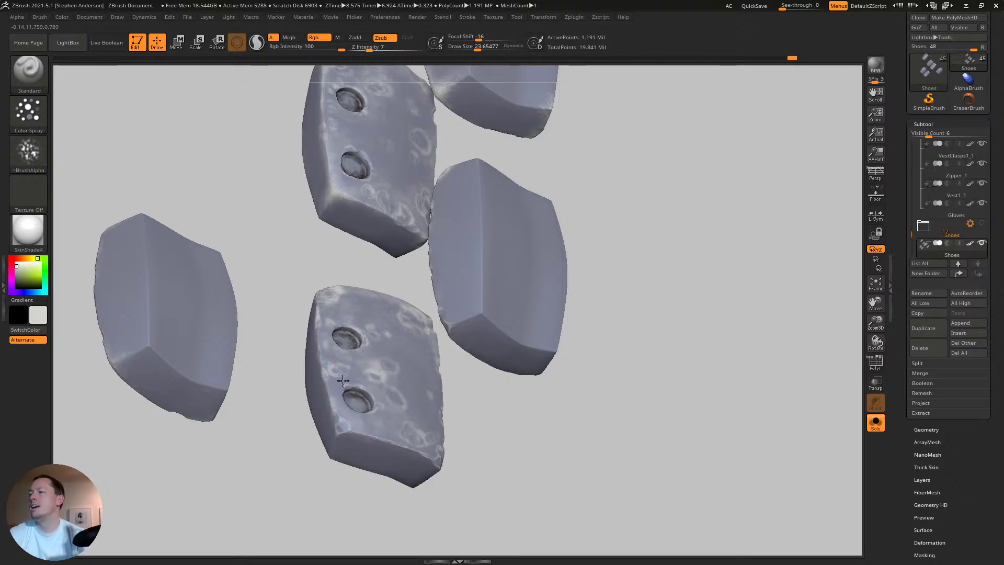
- Sample the dark grime colour from a plate hole, set the draw size to about 10.6, and darken the dent between the holes
{"action": "scroll", "coordinate": [351, 390], "scroll_direction": "up", "scroll_amount": 5}
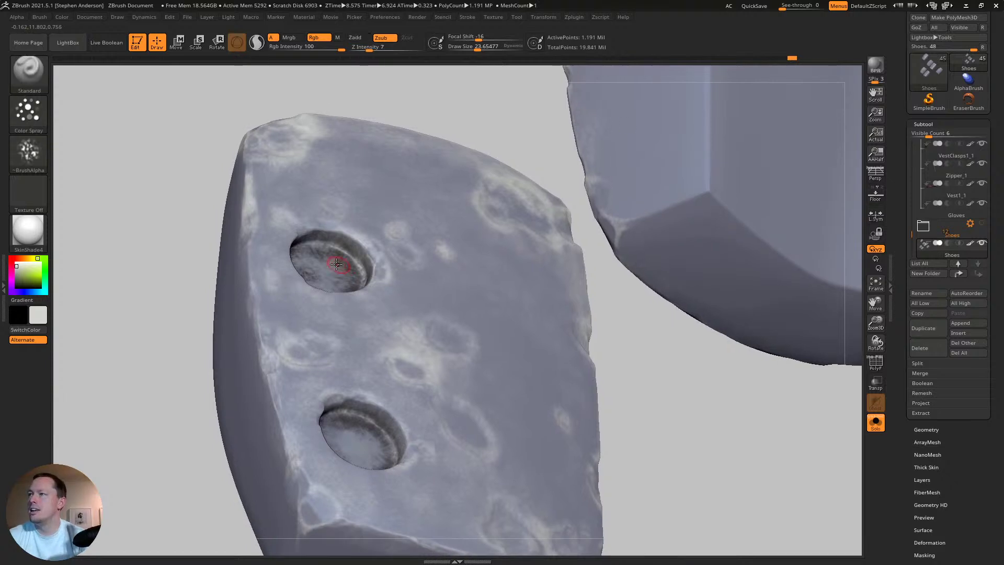
{"action": "key", "text": "c"}
{"action": "right_click_drag", "start_coordinate": [407, 280], "coordinate": [439, 346]}
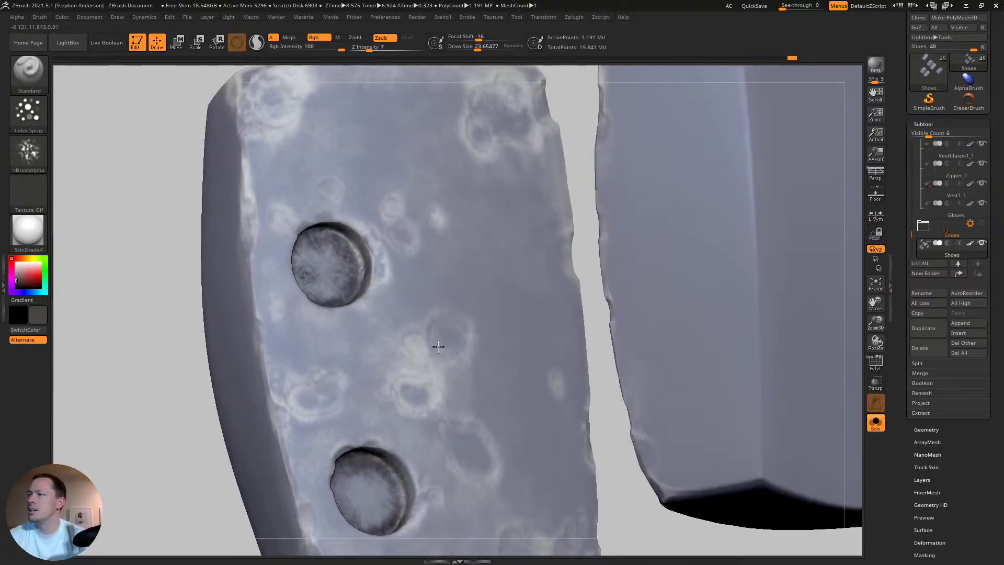
{"action": "key", "text": "s"}
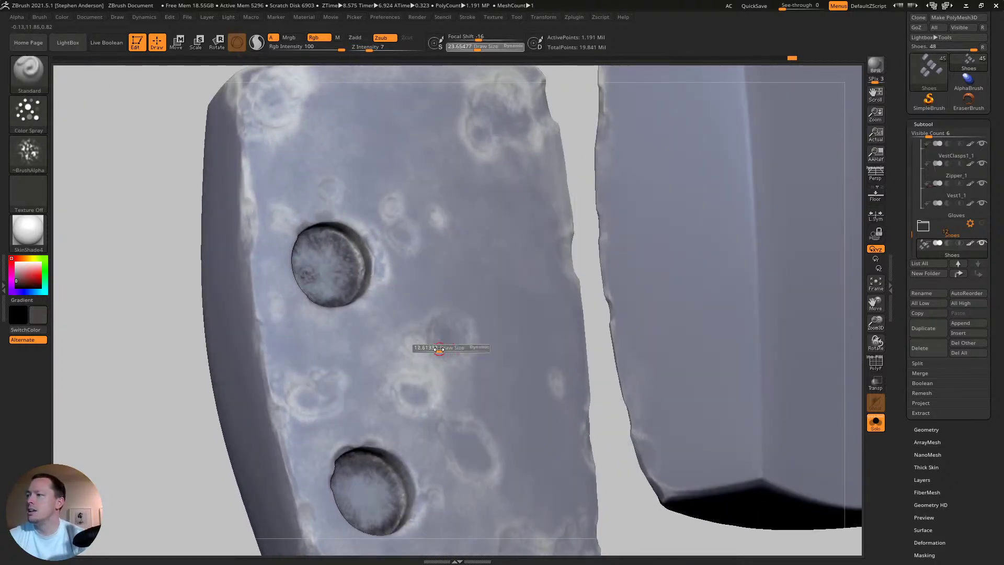
{"action": "left_click_drag", "start_coordinate": [445, 350], "coordinate": [440, 351]}
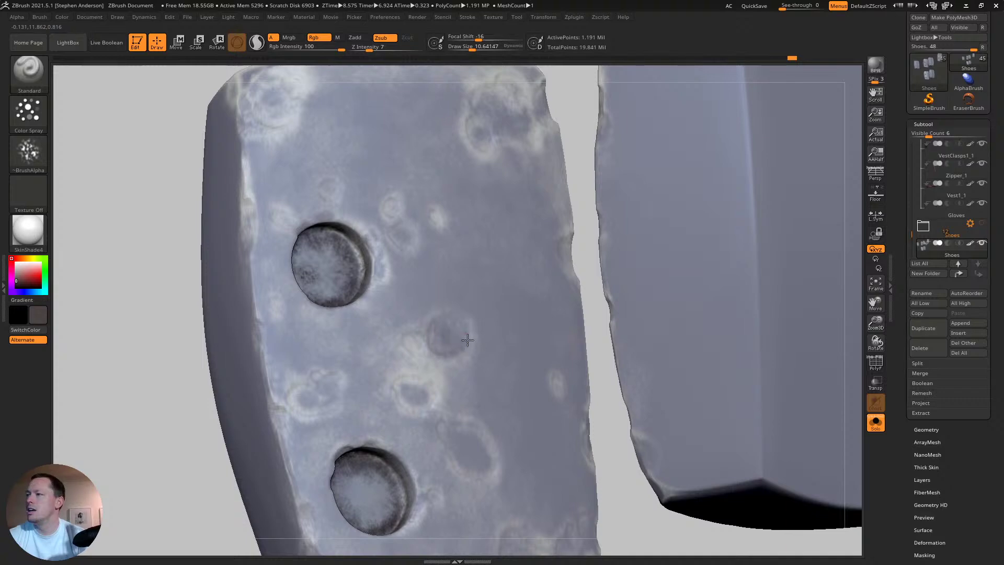
{"action": "right_click_drag", "start_coordinate": [407, 412], "coordinate": [429, 411]}
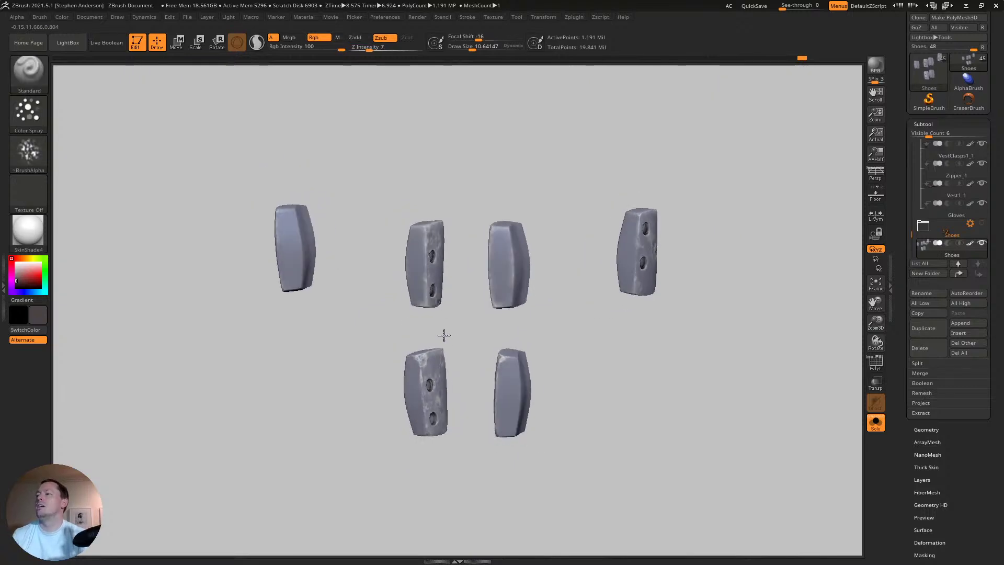
- Sample the pale lavender-grey from the end two-hole plate, set the draw size to about 67, and lightly tint the adjacent smooth plate
{"action": "right_click_drag", "start_coordinate": [444, 331], "coordinate": [425, 331]}
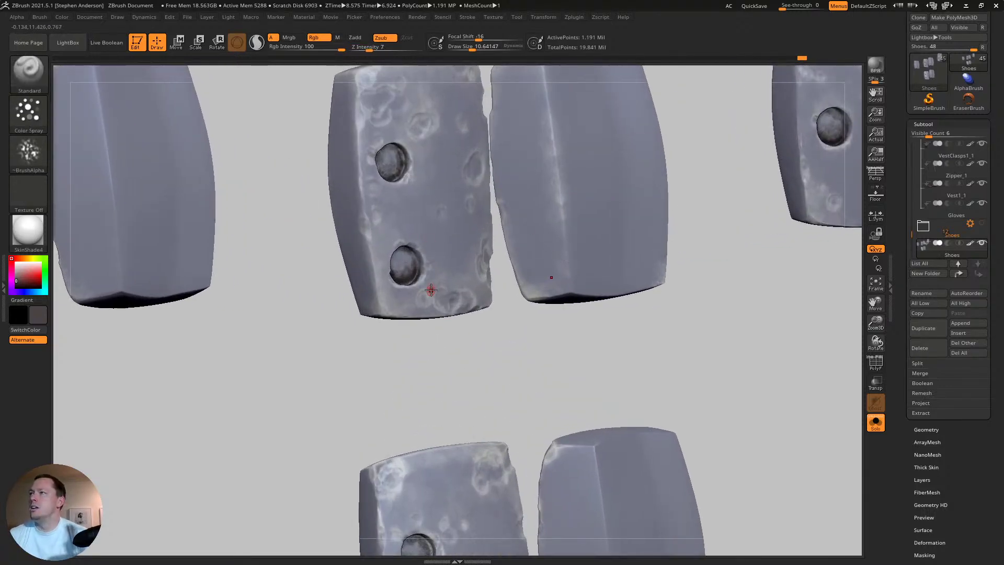
{"action": "right_click_drag", "start_coordinate": [426, 291], "coordinate": [268, 429], "text": "alt"}
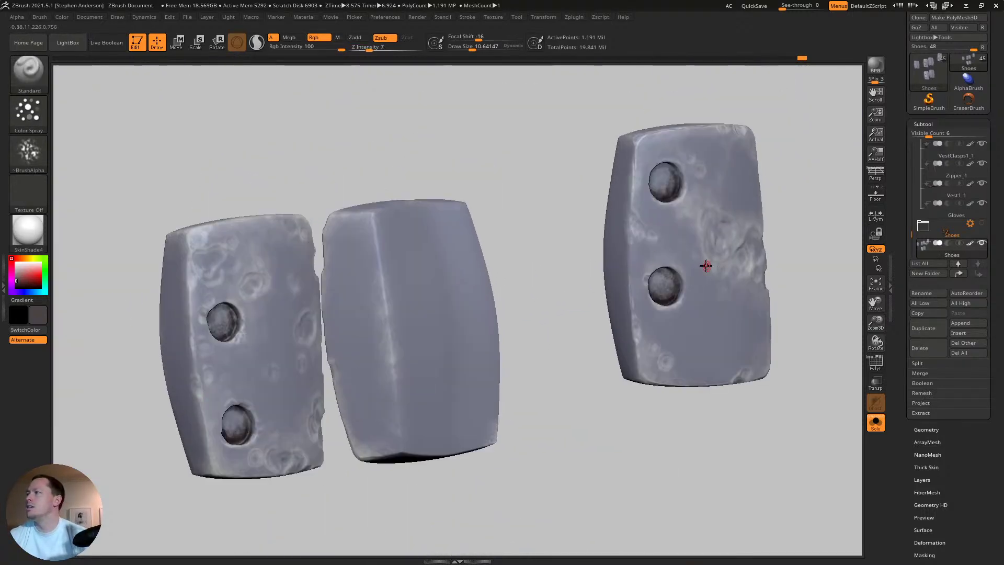
{"action": "right_click_drag", "start_coordinate": [720, 262], "coordinate": [699, 218]}
{"action": "key", "text": "c"}
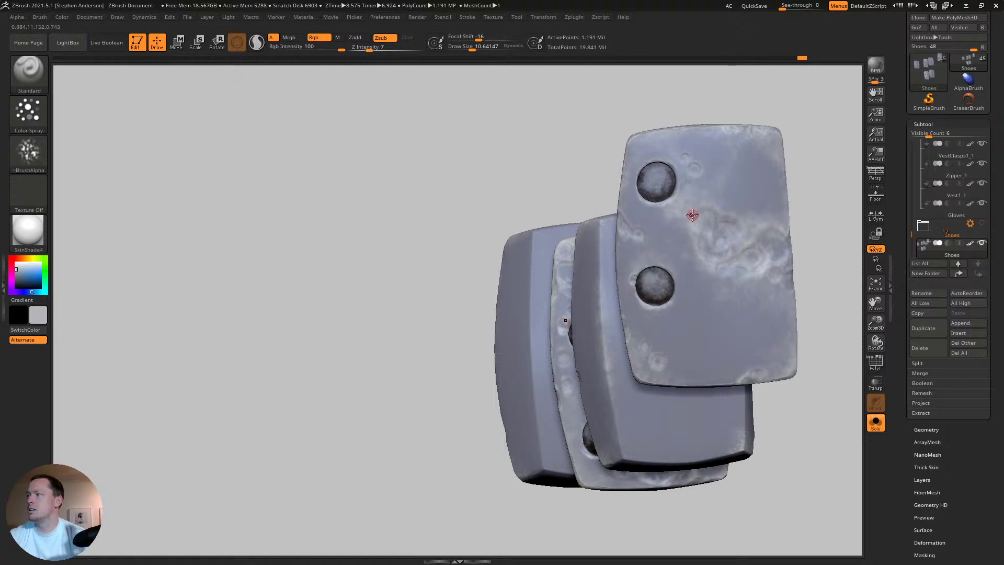
{"action": "right_click_drag", "start_coordinate": [665, 231], "coordinate": [352, 247]}
{"action": "key", "text": "s"}
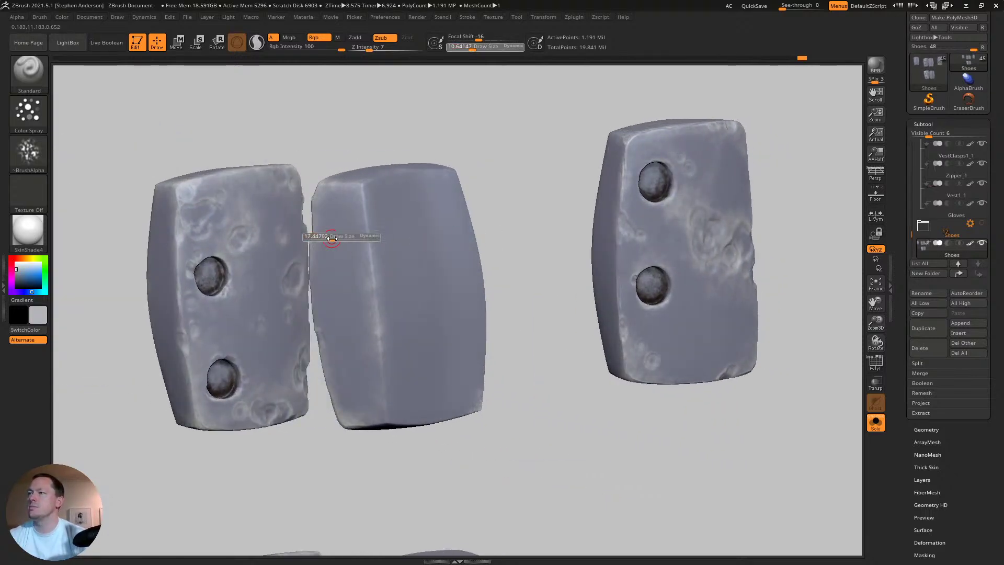
{"action": "left_click_drag", "start_coordinate": [328, 238], "coordinate": [339, 194]}
{"action": "key", "text": "s"}
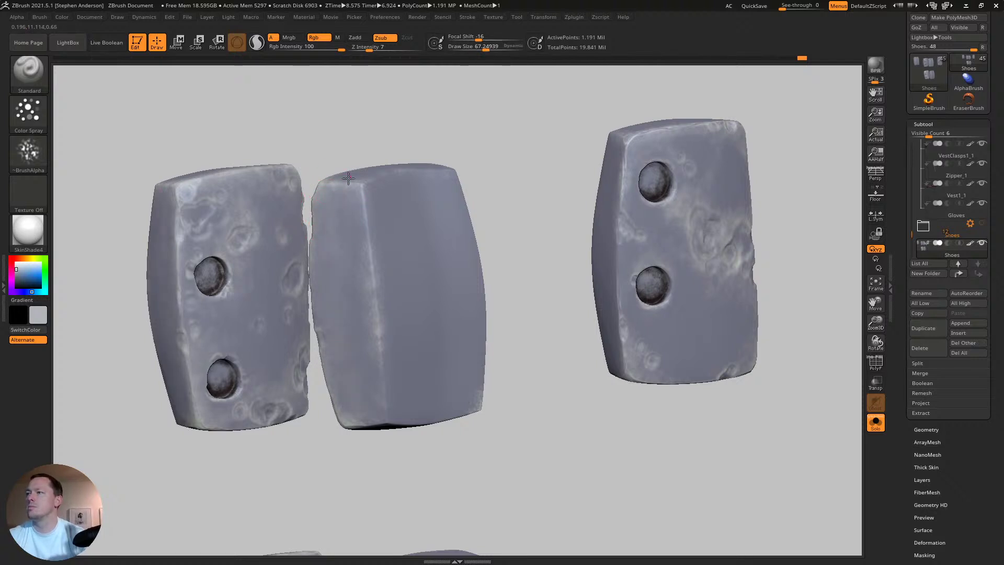
{"action": "right_click_drag", "start_coordinate": [339, 211], "coordinate": [310, 262]}
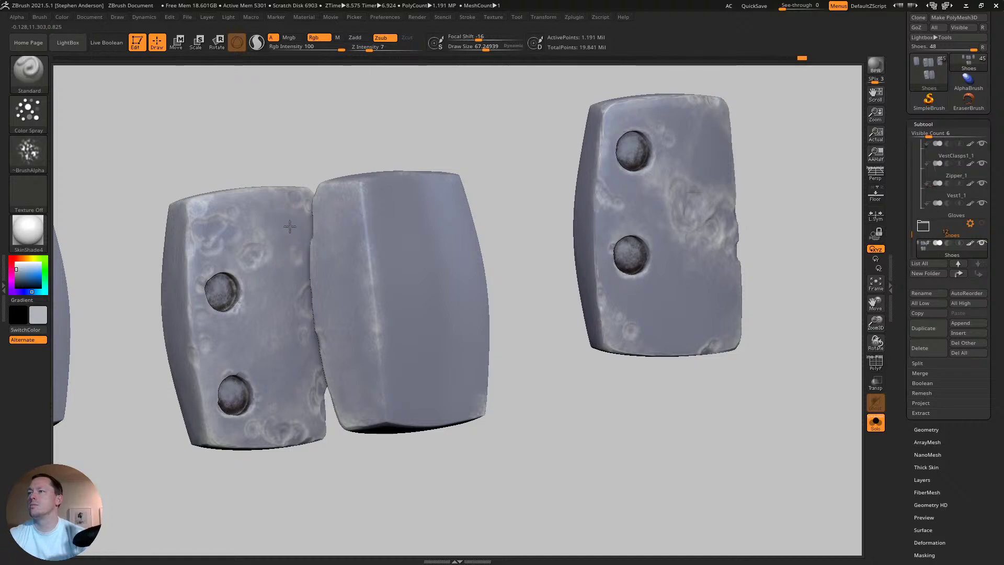
- Brush a faint pale tint over the top and side faces of the upper and lower inner two-hole plates
{"action": "right_click_drag", "start_coordinate": [290, 225], "coordinate": [265, 197]}
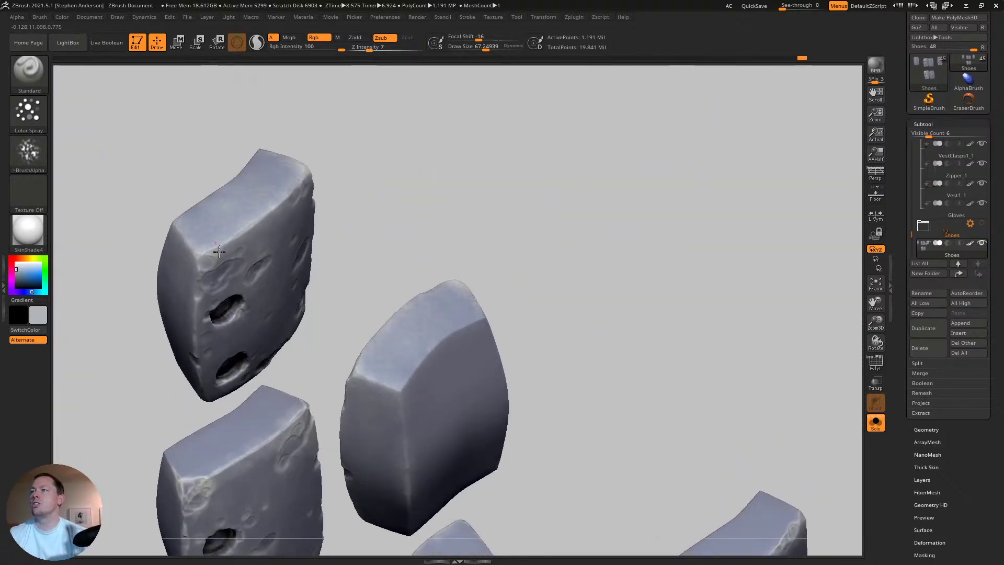
{"action": "right_click_drag", "start_coordinate": [212, 251], "coordinate": [317, 177]}
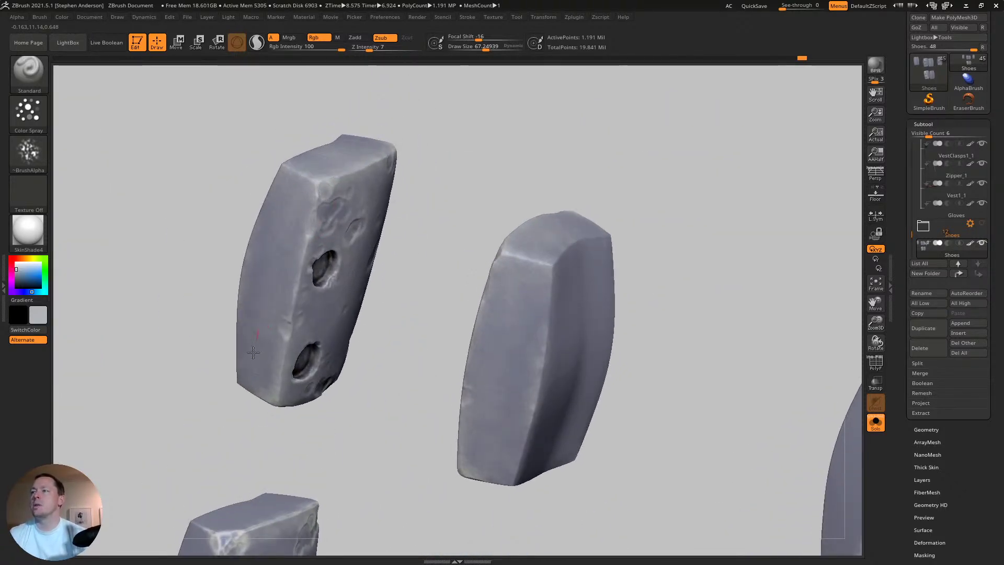
{"action": "right_click_drag", "start_coordinate": [261, 395], "coordinate": [347, 311], "text": "alt"}
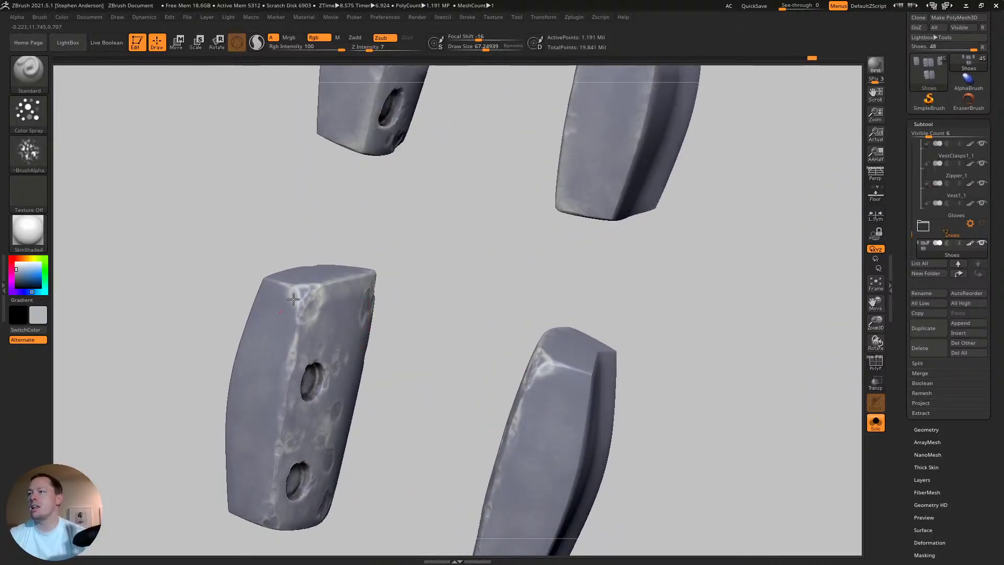
{"action": "right_click_drag", "start_coordinate": [323, 293], "coordinate": [348, 251]}
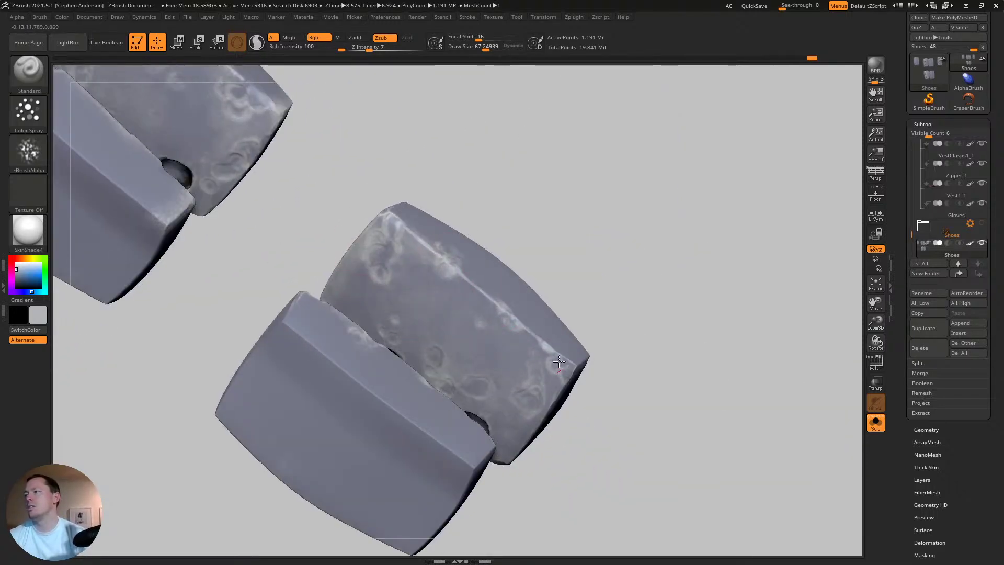
{"action": "right_click_drag", "start_coordinate": [558, 361], "coordinate": [549, 347]}
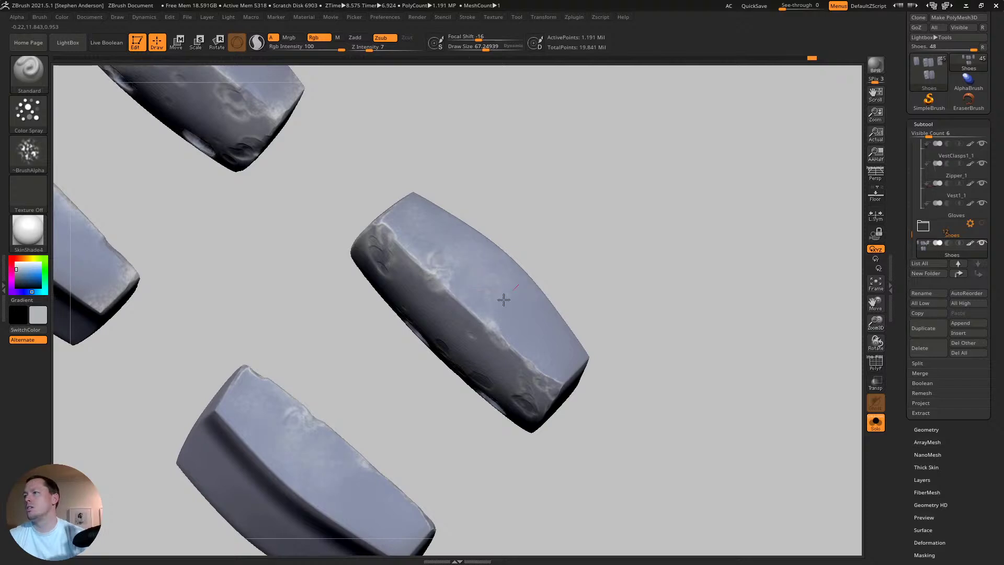
{"action": "right_click_drag", "start_coordinate": [402, 210], "coordinate": [496, 347]}
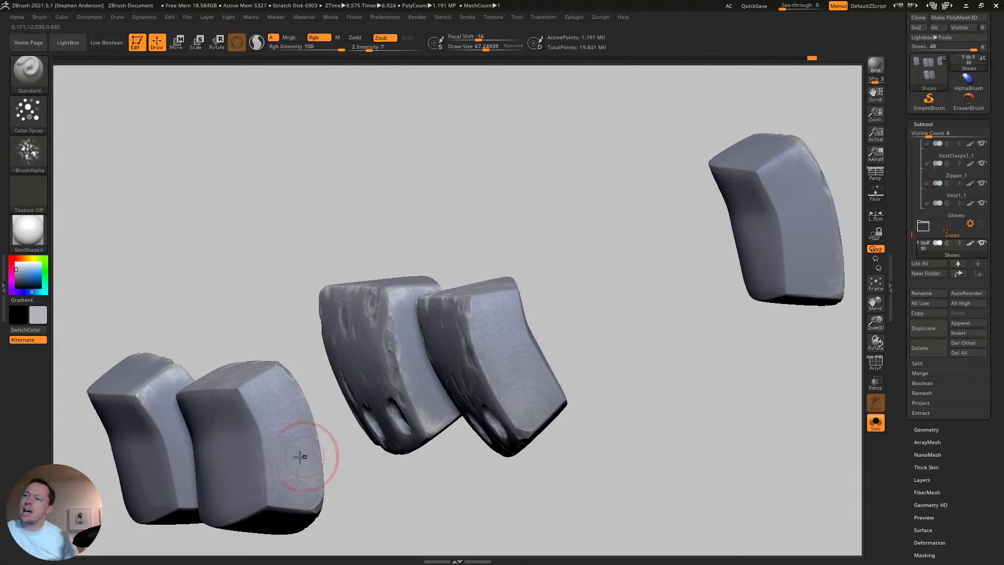
- Brush the pale tint down the side faces of an inner two-hole plate and the outermost smooth plate
{"action": "right_click_drag", "start_coordinate": [301, 457], "coordinate": [408, 338]}
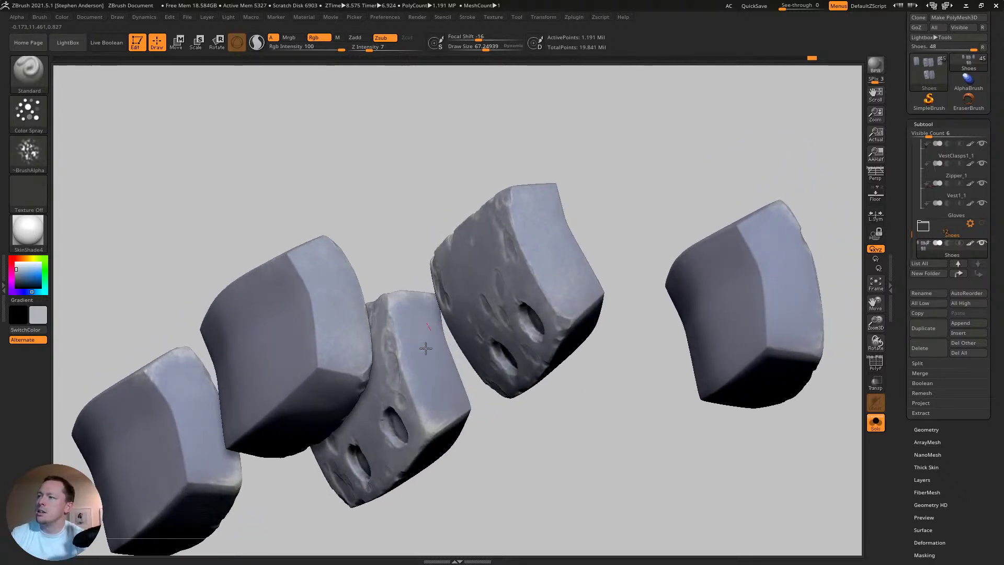
{"action": "right_click_drag", "start_coordinate": [748, 309], "coordinate": [787, 242]}
{"action": "mouse_move", "coordinate": [786, 242]}
{"action": "left_mouse_down"}
{"action": "mouse_move", "coordinate": [793, 253]}
{"action": "mouse_move", "coordinate": [783, 332]}
{"action": "left_mouse_up"}
{"action": "mouse_move", "coordinate": [771, 256]}
{"action": "right_mouse_down", "text": "alt"}
{"action": "mouse_move", "coordinate": [588, 299]}
{"action": "mouse_move", "coordinate": [610, 317]}
{"action": "mouse_move", "coordinate": [628, 309]}
{"action": "right_mouse_up", "text": "alt"}
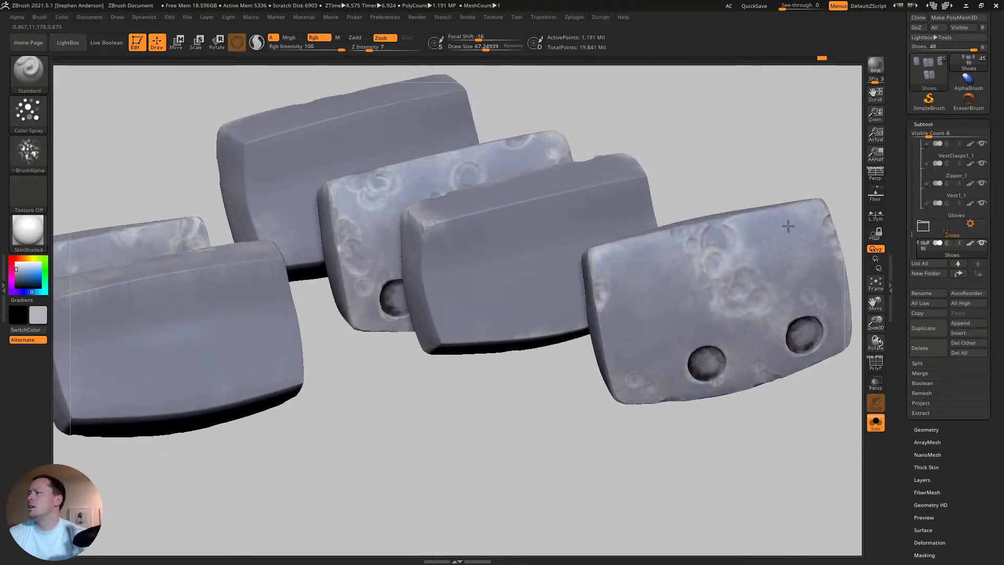
- Brush the broad pale tint over the end two-hole plate's front, long side face and corner beside the holes
{"action": "right_click_drag", "start_coordinate": [798, 206], "coordinate": [693, 217]}
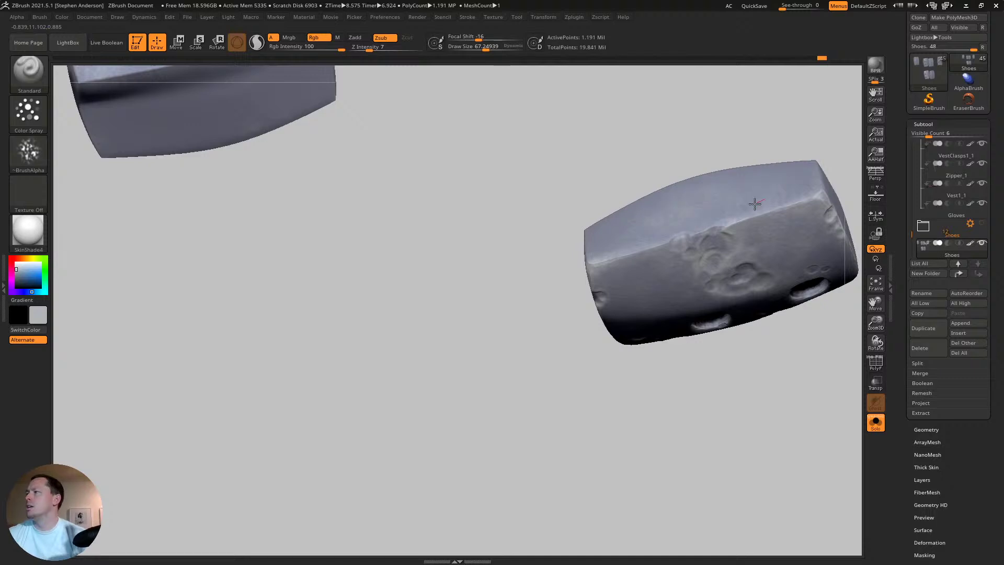
{"action": "right_click_drag", "start_coordinate": [816, 277], "coordinate": [549, 309]}
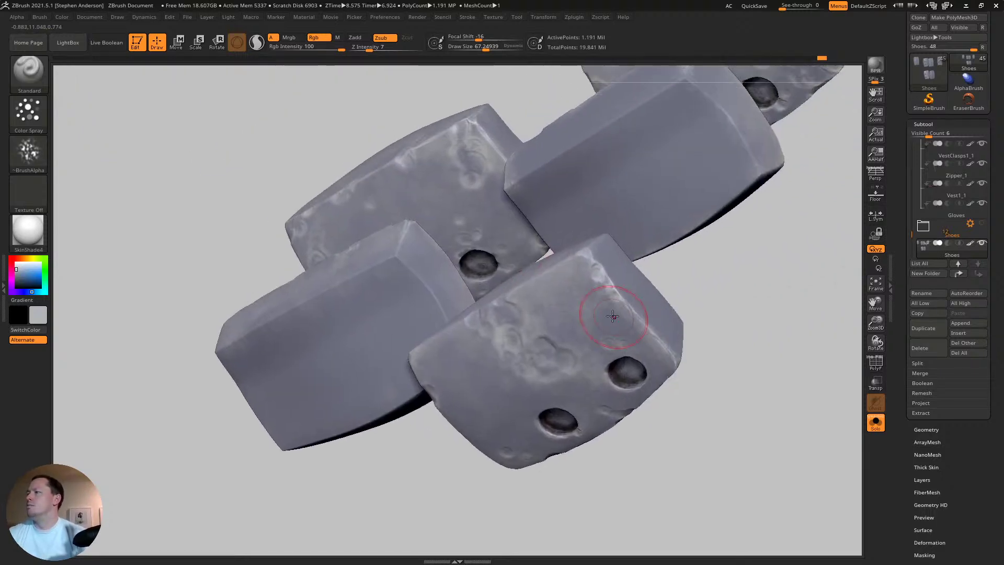
{"action": "right_click_drag", "start_coordinate": [680, 342], "coordinate": [677, 348]}
{"action": "right_click_drag", "start_coordinate": [682, 394], "coordinate": [740, 291]}
{"action": "right_click_drag", "start_coordinate": [687, 172], "coordinate": [582, 241]}
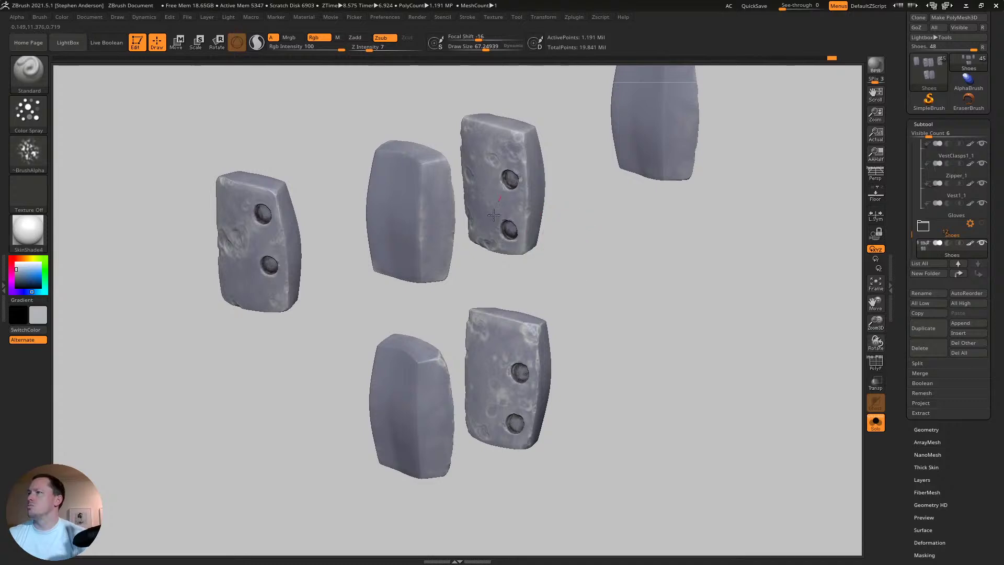
{"action": "key", "text": "ctrl+shift"}
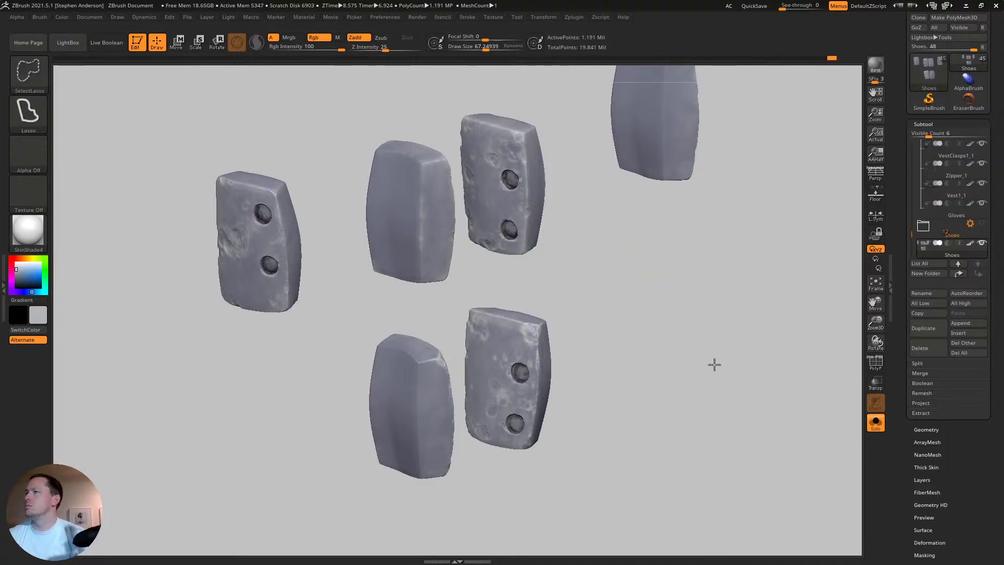
- Unhide the complete boots and frame the whole pair in the view
{"action": "left_click", "coordinate": [622, 299], "text": "ctrl+shift"}
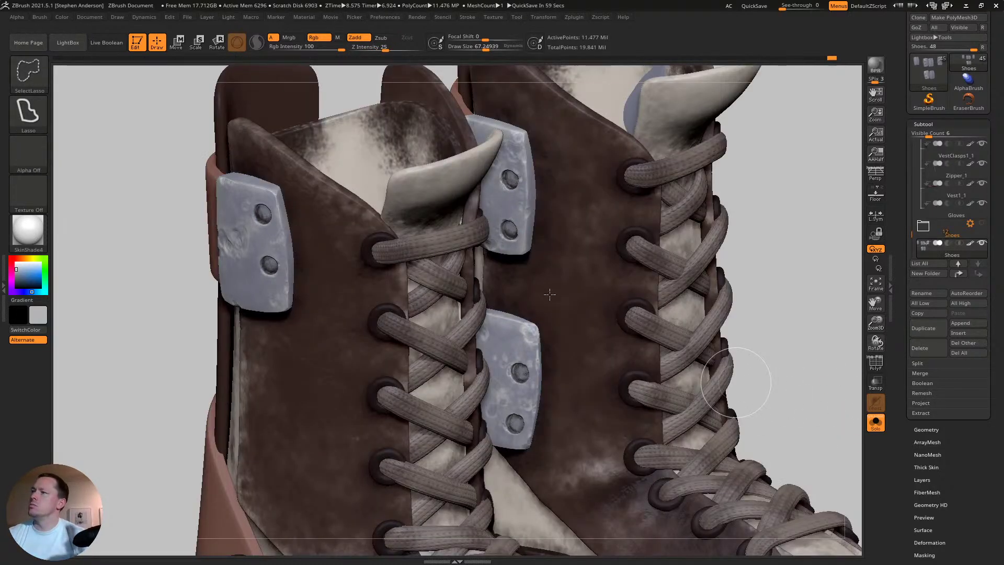
{"action": "key", "text": "f"}
{"action": "mouse_move", "coordinate": [731, 293]}
{"action": "left_mouse_down"}
{"action": "mouse_move", "coordinate": [673, 258]}
{"action": "mouse_move", "coordinate": [682, 285]}
{"action": "mouse_move", "coordinate": [717, 269]}
{"action": "mouse_move", "coordinate": [782, 285]}
{"action": "mouse_move", "coordinate": [741, 303]}
{"action": "mouse_move", "coordinate": [758, 314]}
{"action": "mouse_move", "coordinate": [720, 310]}
{"action": "left_mouse_up"}
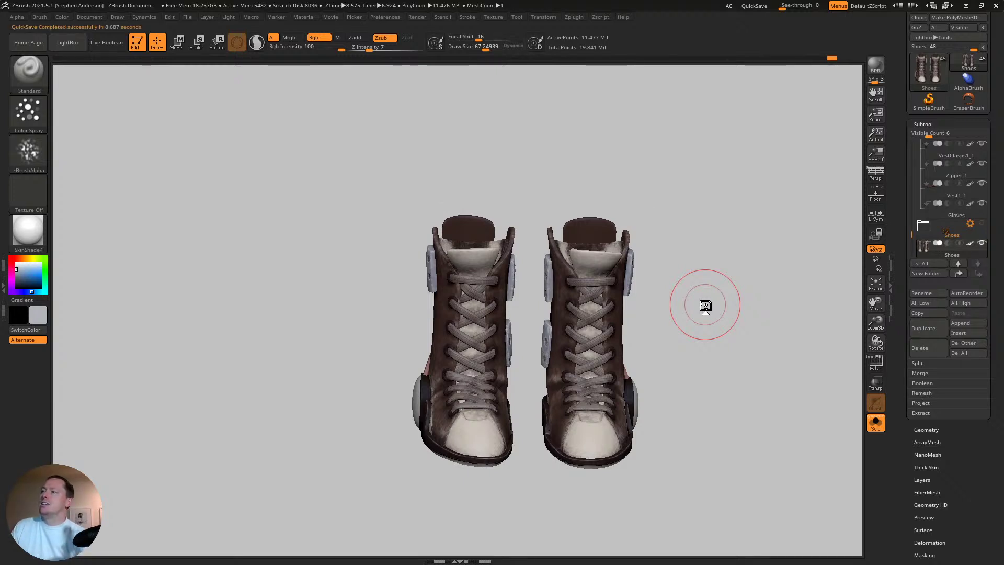
- Sample the dark brown from the boot leather, enable Zadd, and set the draw size to about 34 and Z Intensity to 26
{"action": "left_click_drag", "start_coordinate": [671, 348], "coordinate": [580, 250]}
{"action": "right_click_drag", "start_coordinate": [580, 249], "coordinate": [833, 478], "text": "ctrl"}
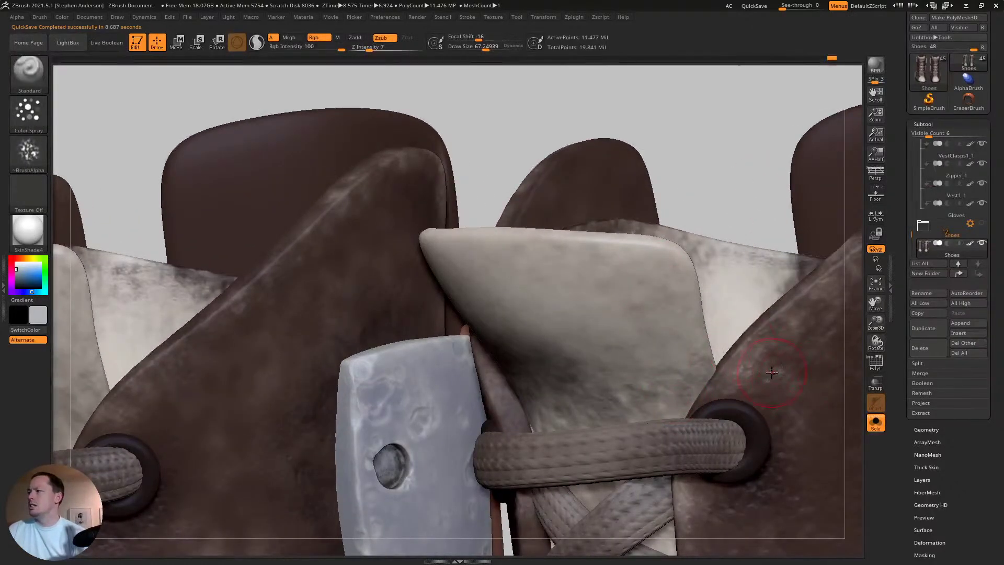
{"action": "key", "text": "c"}
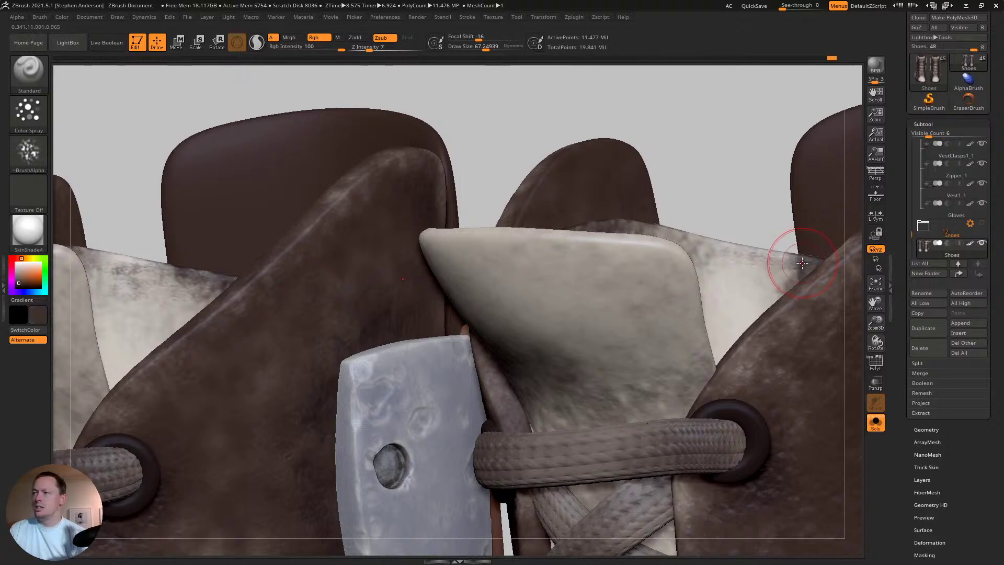
{"action": "key", "text": "s"}
{"action": "left_click_drag", "start_coordinate": [674, 251], "coordinate": [668, 252]}
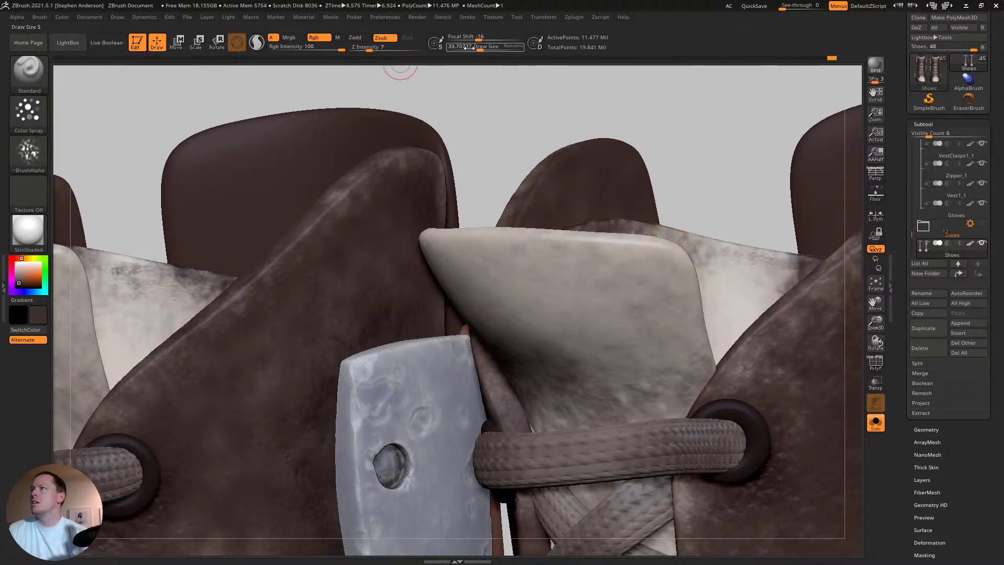
{"action": "left_click", "coordinate": [356, 38]}
{"action": "mouse_move", "coordinate": [651, 246]}
{"action": "left_mouse_down"}
{"action": "mouse_move", "coordinate": [616, 235]}
{"action": "mouse_move", "coordinate": [663, 253]}
{"action": "mouse_move", "coordinate": [642, 246]}
{"action": "left_mouse_up"}
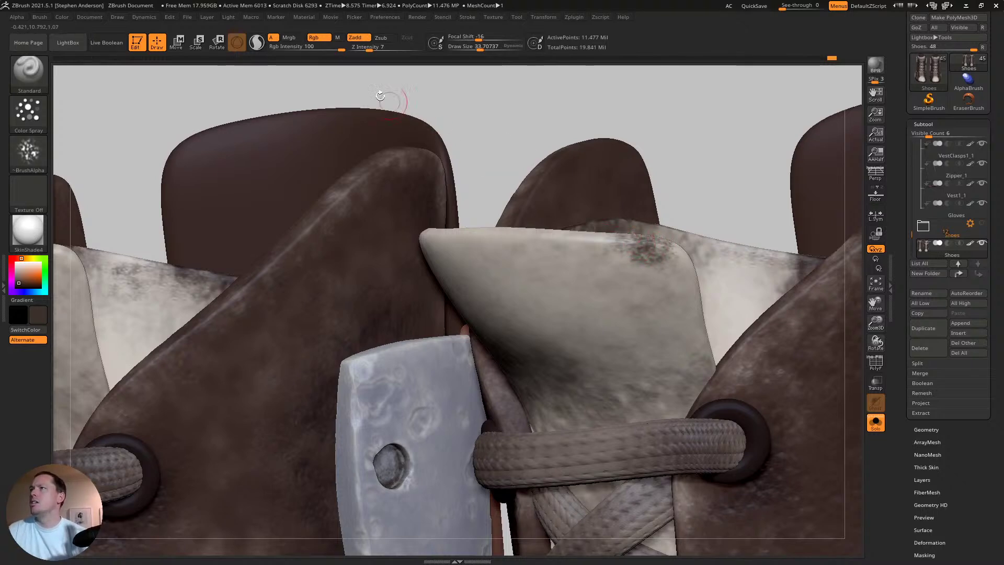
{"action": "key", "text": "ctrl+z"}
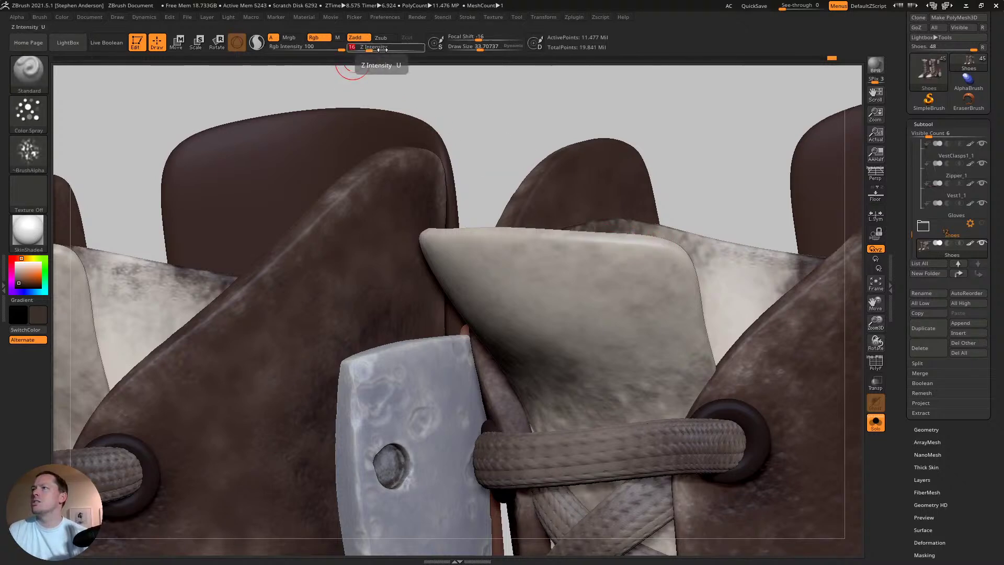
{"action": "left_click_drag", "start_coordinate": [382, 48], "coordinate": [387, 48]}
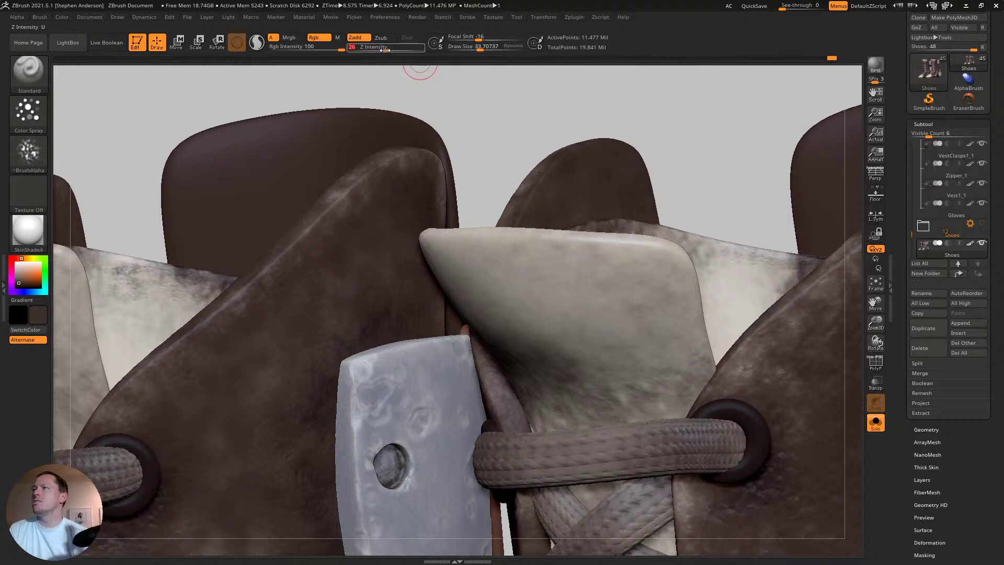
- Spray dark brown grime along the top and side edges of the pale tongue's outer face
{"action": "mouse_move", "coordinate": [674, 251]}
{"action": "left_mouse_down"}
{"action": "mouse_move", "coordinate": [515, 232]}
{"action": "mouse_move", "coordinate": [659, 250]}
{"action": "mouse_move", "coordinate": [694, 282]}
{"action": "mouse_move", "coordinate": [703, 366]}
{"action": "left_mouse_up"}
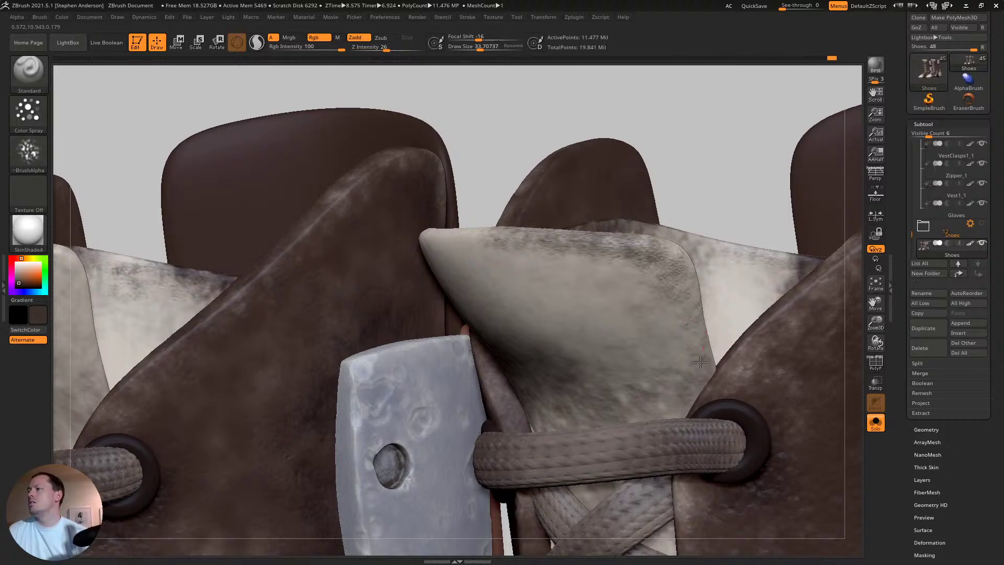
{"action": "left_click_drag", "start_coordinate": [703, 366], "coordinate": [680, 274]}
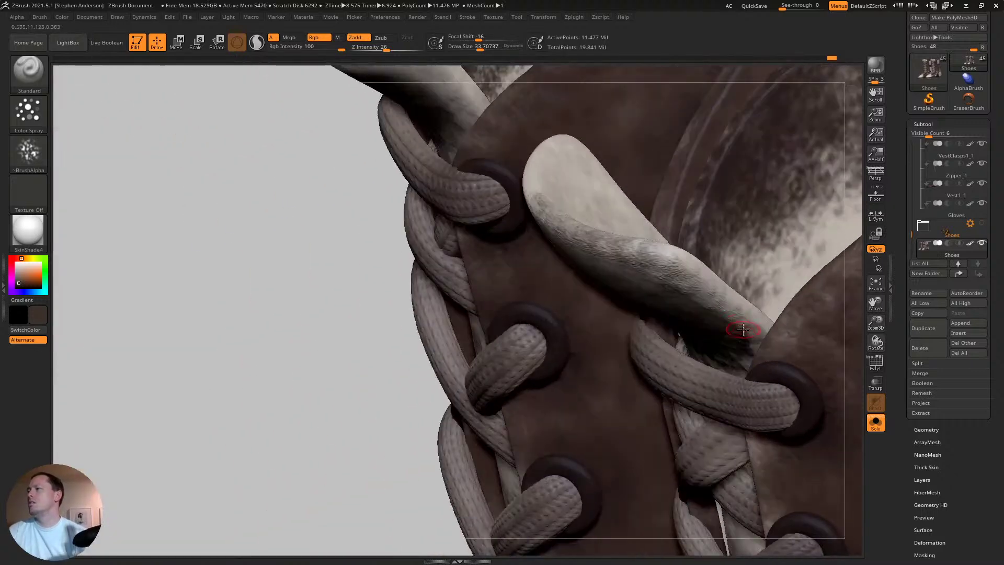
{"action": "mouse_move", "coordinate": [743, 329]}
{"action": "left_mouse_down"}
{"action": "mouse_move", "coordinate": [722, 288]}
{"action": "mouse_move", "coordinate": [680, 272]}
{"action": "mouse_move", "coordinate": [639, 226]}
{"action": "left_mouse_up"}
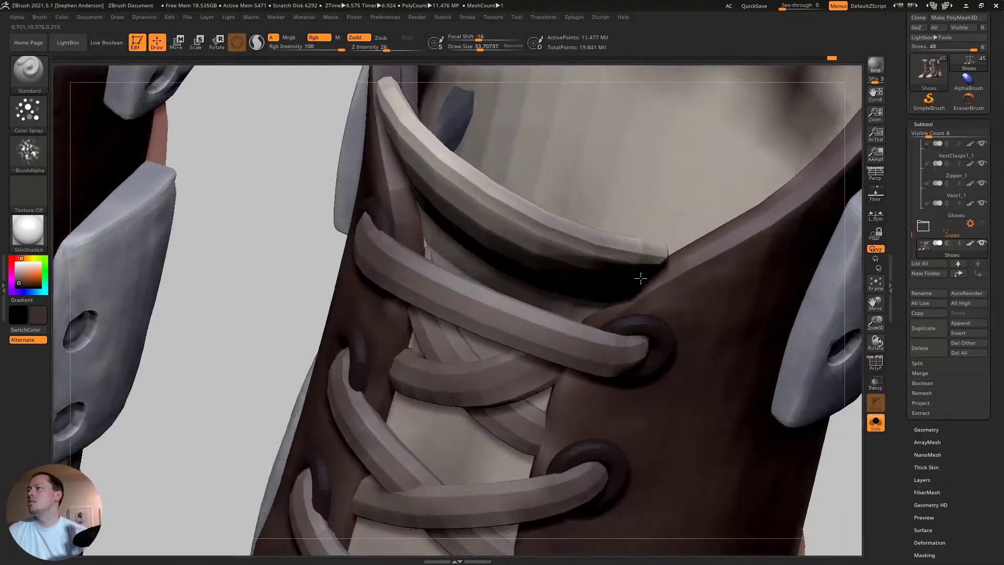
{"action": "left_click_drag", "start_coordinate": [486, 181], "coordinate": [450, 174]}
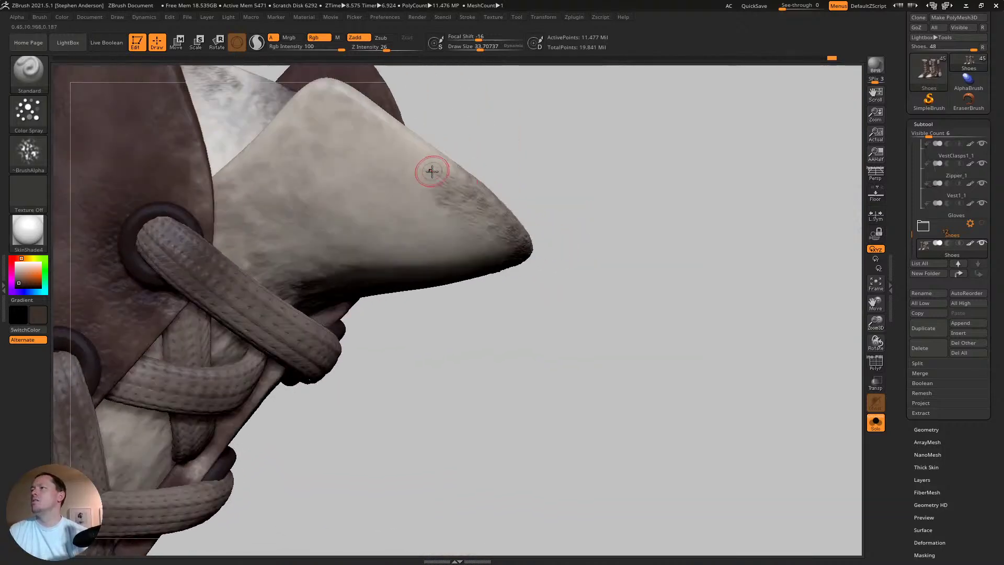
{"action": "left_click_drag", "start_coordinate": [430, 168], "coordinate": [421, 192]}
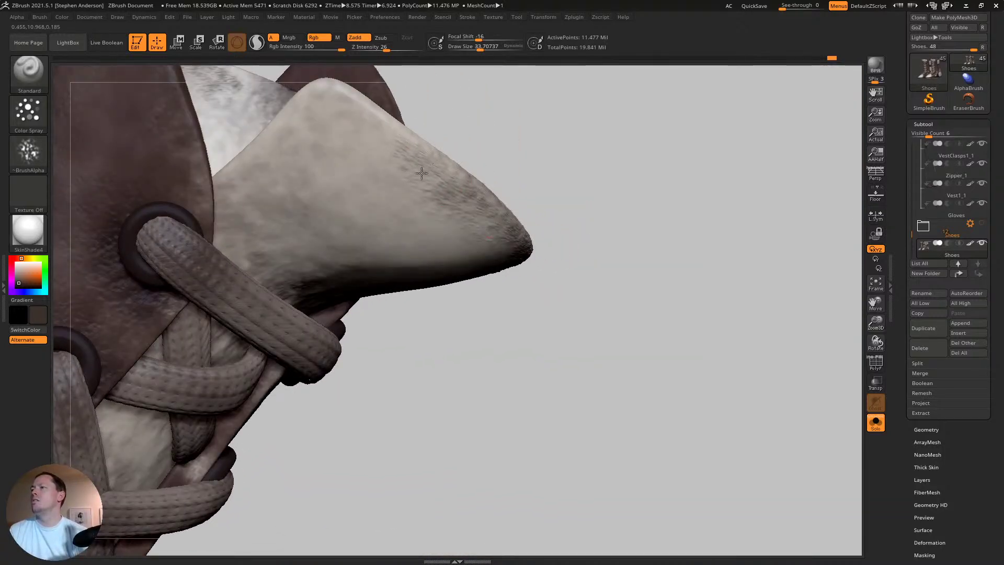
{"action": "mouse_move", "coordinate": [393, 160]}
{"action": "left_mouse_down"}
{"action": "mouse_move", "coordinate": [361, 129]}
{"action": "mouse_move", "coordinate": [348, 95]}
{"action": "mouse_move", "coordinate": [330, 110]}
{"action": "left_mouse_up"}
- Spray the dark brown along the tongue's rim from the inner side, covering both rounded corners
{"action": "mouse_move", "coordinate": [372, 146]}
{"action": "right_mouse_down", "text": "alt"}
{"action": "mouse_move", "coordinate": [441, 204]}
{"action": "mouse_move", "coordinate": [459, 240]}
{"action": "mouse_move", "coordinate": [542, 196]}
{"action": "right_mouse_up", "text": "alt"}
{"action": "mouse_move", "coordinate": [497, 198]}
{"action": "left_mouse_down"}
{"action": "mouse_move", "coordinate": [419, 166]}
{"action": "mouse_move", "coordinate": [346, 181]}
{"action": "mouse_move", "coordinate": [533, 201]}
{"action": "left_mouse_up"}
{"action": "right_click_drag", "start_coordinate": [580, 186], "coordinate": [481, 193]}
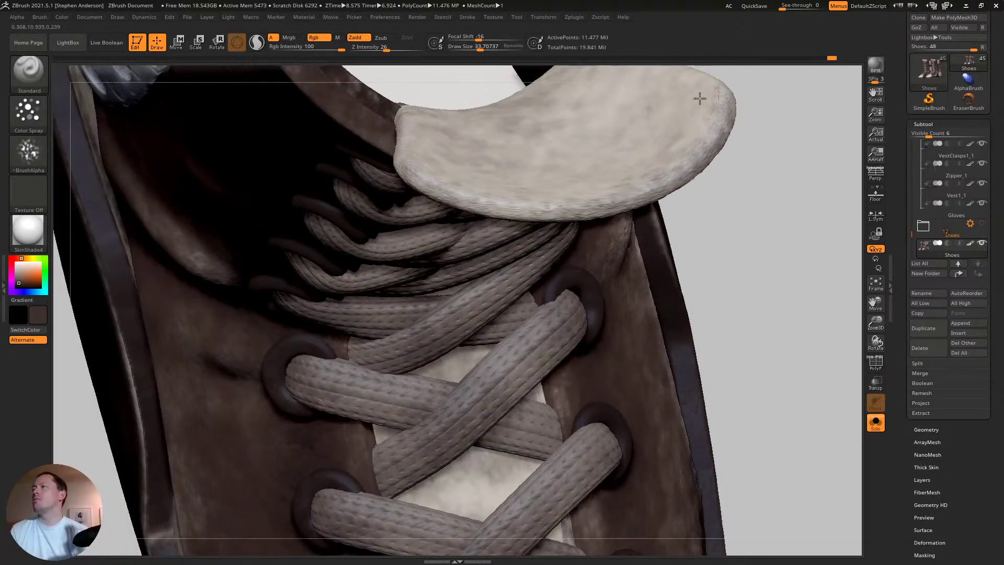
{"action": "right_click_drag", "start_coordinate": [701, 99], "coordinate": [621, 163]}
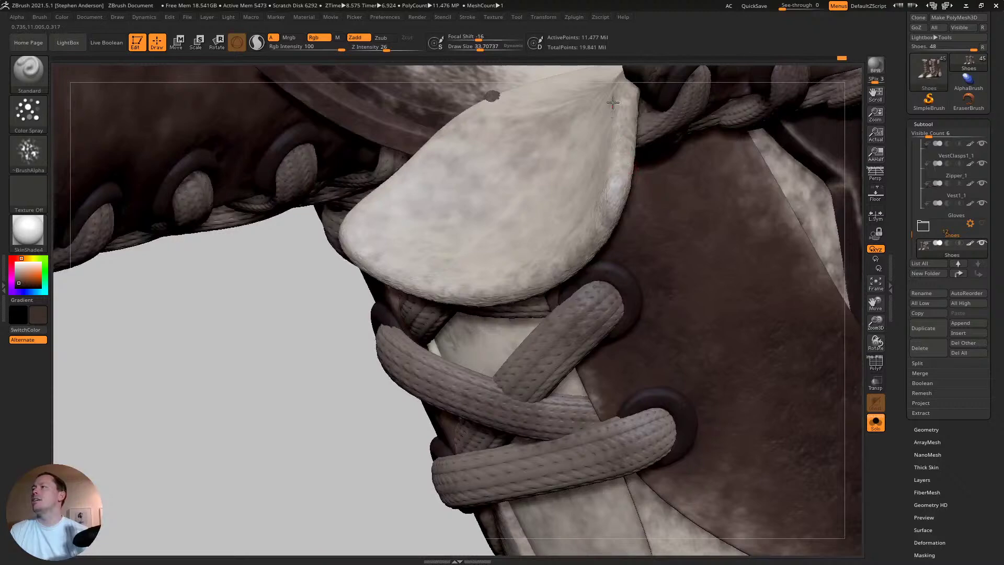
{"action": "right_click_drag", "start_coordinate": [586, 192], "coordinate": [569, 166]}
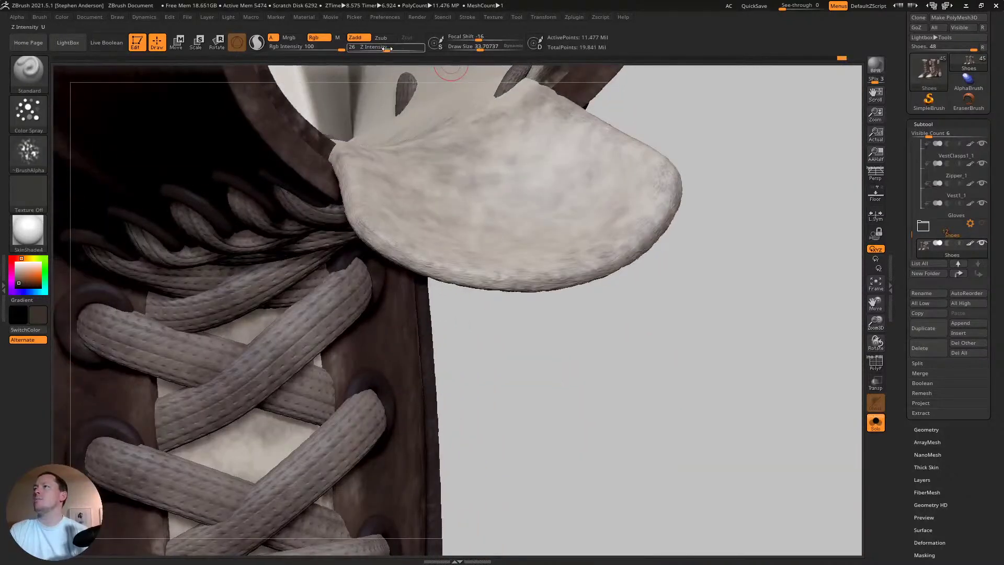
- Set Z Intensity to 8, darken the tongue's rim and side corner next to the leather collar, and undo the last stroke
{"action": "left_click_drag", "start_coordinate": [385, 50], "coordinate": [369, 51]}
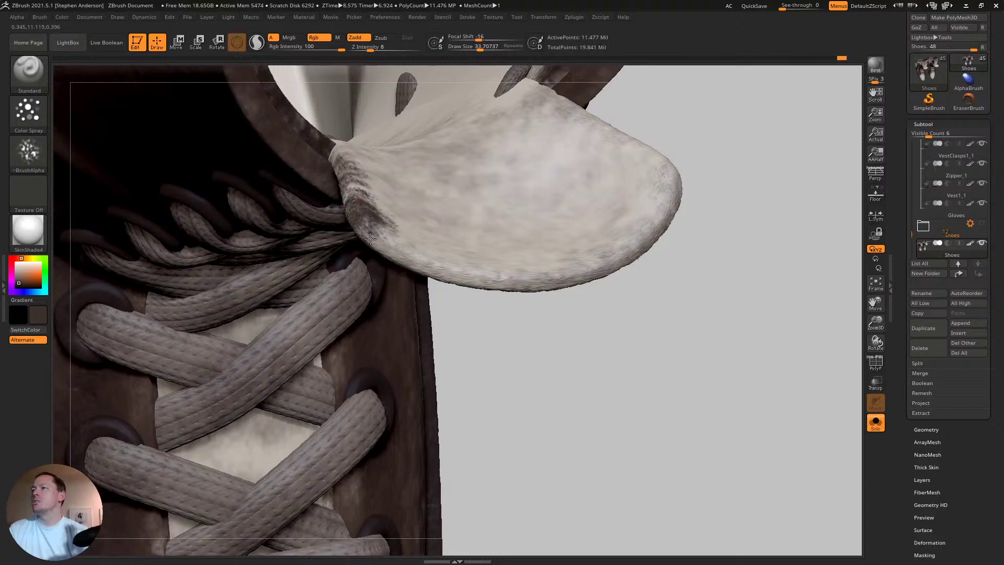
{"action": "mouse_move", "coordinate": [374, 234]}
{"action": "right_mouse_down"}
{"action": "mouse_move", "coordinate": [386, 197]}
{"action": "mouse_move", "coordinate": [380, 252]}
{"action": "right_mouse_up"}
{"action": "left_click_drag", "start_coordinate": [375, 244], "coordinate": [456, 280]}
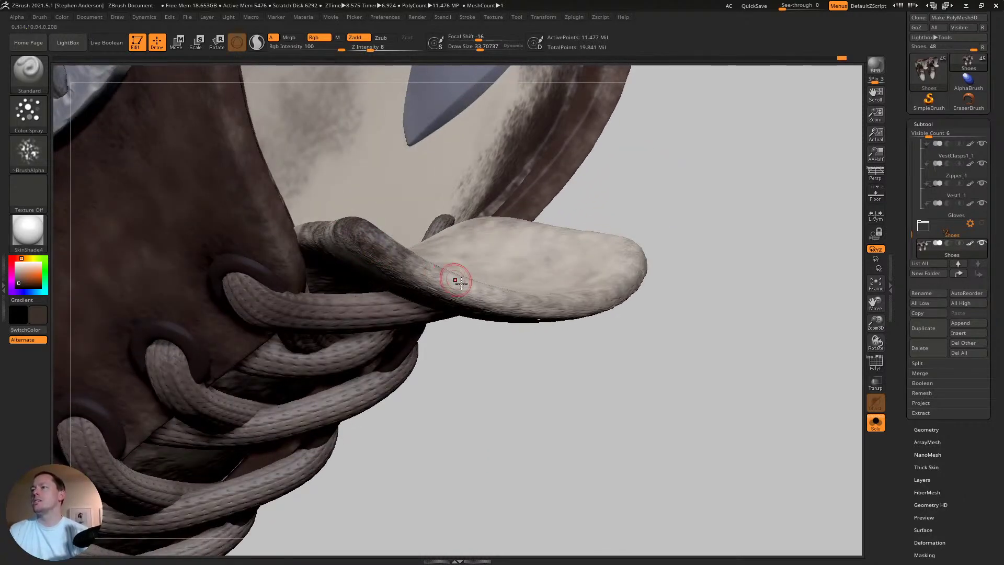
{"action": "right_click_drag", "start_coordinate": [459, 281], "coordinate": [468, 203]}
{"action": "right_click_drag", "start_coordinate": [531, 237], "coordinate": [495, 228]}
{"action": "key", "text": "ctrl+z"}
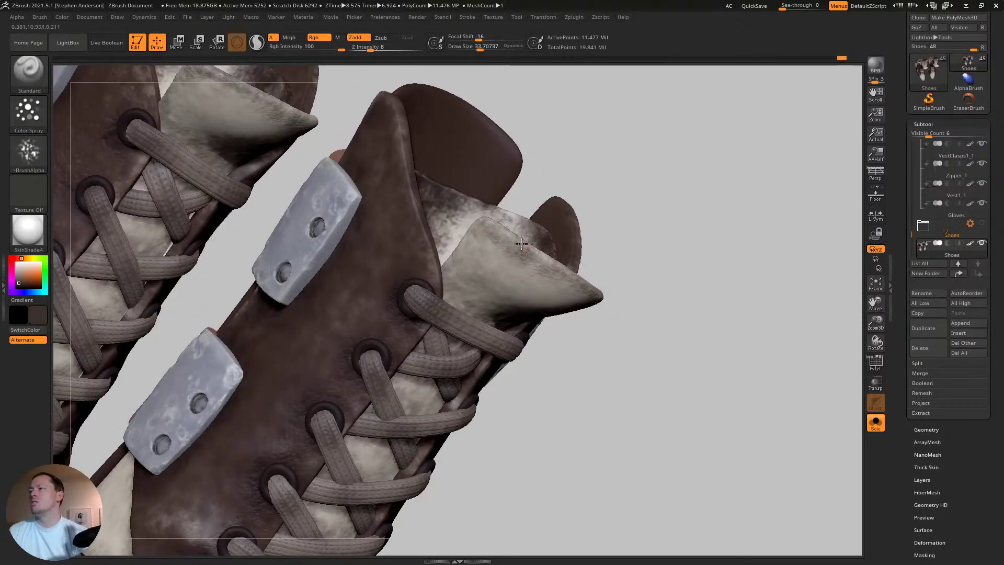
- Set the draw size to about 47 and shade the tongue's front face with soft brown grime
{"action": "right_click_drag", "start_coordinate": [555, 295], "coordinate": [488, 287]}
{"action": "key", "text": "s"}
{"action": "mouse_move", "coordinate": [558, 290]}
{"action": "left_mouse_down"}
{"action": "mouse_move", "coordinate": [548, 288]}
{"action": "mouse_move", "coordinate": [596, 306]}
{"action": "mouse_move", "coordinate": [549, 293]}
{"action": "mouse_move", "coordinate": [529, 256]}
{"action": "mouse_move", "coordinate": [542, 277]}
{"action": "mouse_move", "coordinate": [531, 317]}
{"action": "mouse_move", "coordinate": [541, 286]}
{"action": "left_mouse_up"}
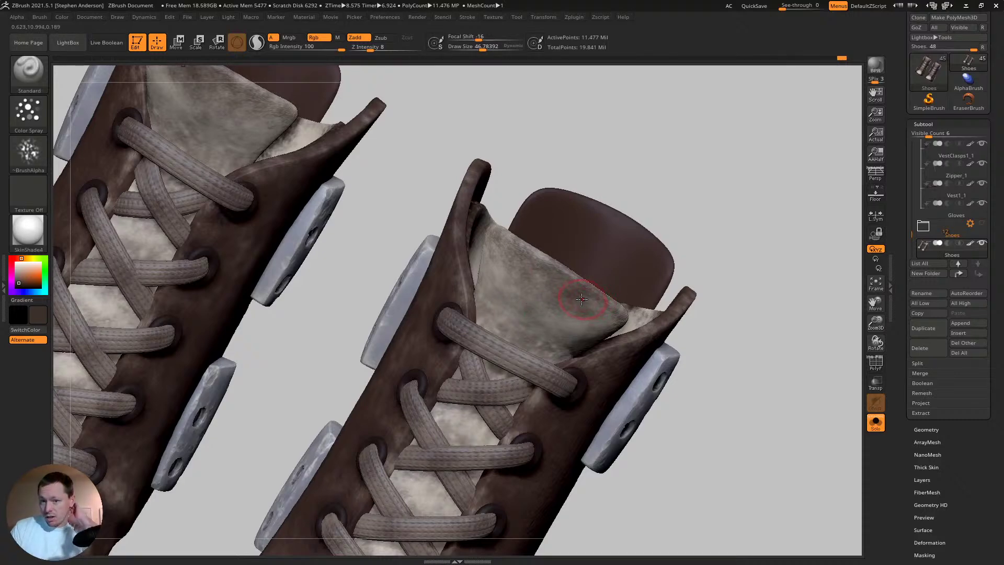
- Set the draw size to about 29 and build up brown grime along the side and top edges of both boots' tongues
{"action": "right_click_drag", "start_coordinate": [581, 299], "coordinate": [594, 277]}
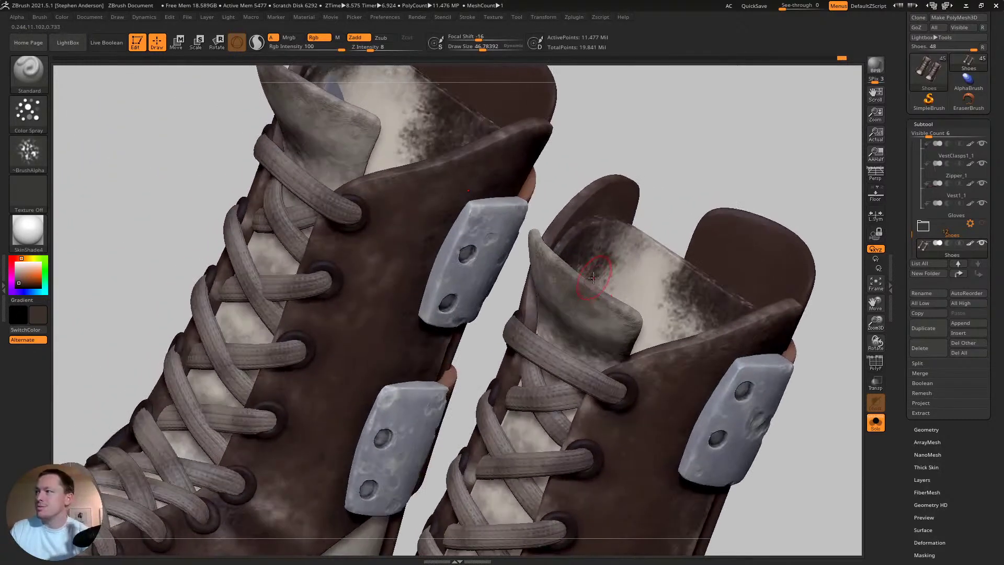
{"action": "key", "text": "s"}
{"action": "left_click_drag", "start_coordinate": [601, 293], "coordinate": [595, 294]}
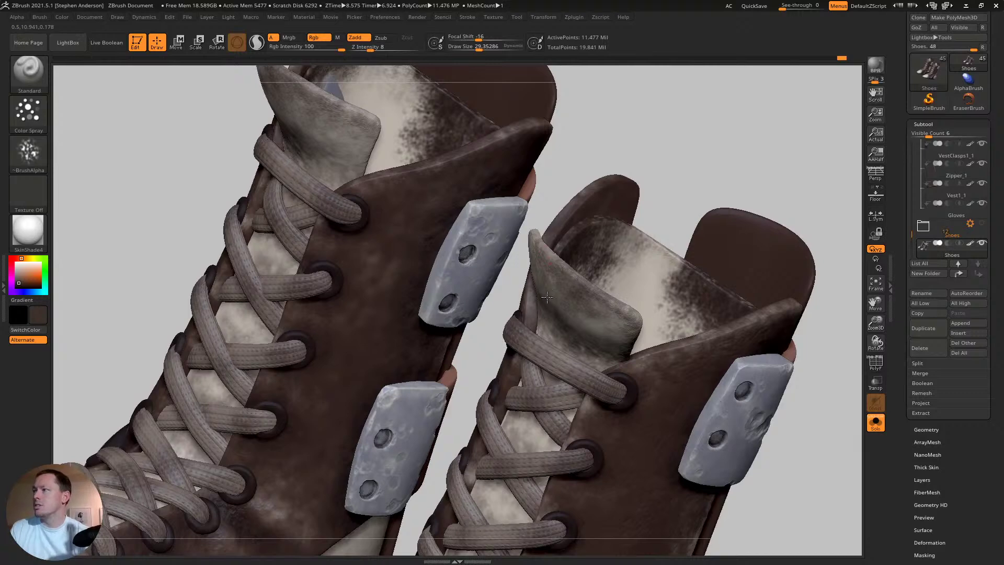
{"action": "right_click_drag", "start_coordinate": [623, 312], "coordinate": [561, 312]}
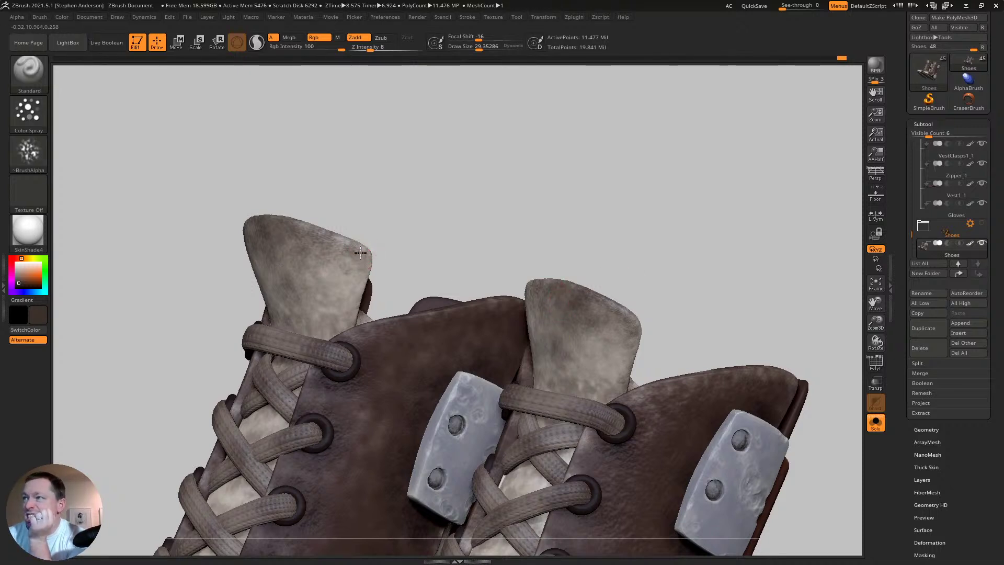
{"action": "mouse_move", "coordinate": [361, 253]}
{"action": "left_mouse_down"}
{"action": "mouse_move", "coordinate": [362, 277]}
{"action": "mouse_move", "coordinate": [371, 255]}
{"action": "mouse_move", "coordinate": [361, 261]}
{"action": "mouse_move", "coordinate": [363, 298]}
{"action": "mouse_move", "coordinate": [371, 283]}
{"action": "mouse_move", "coordinate": [350, 308]}
{"action": "left_mouse_up"}
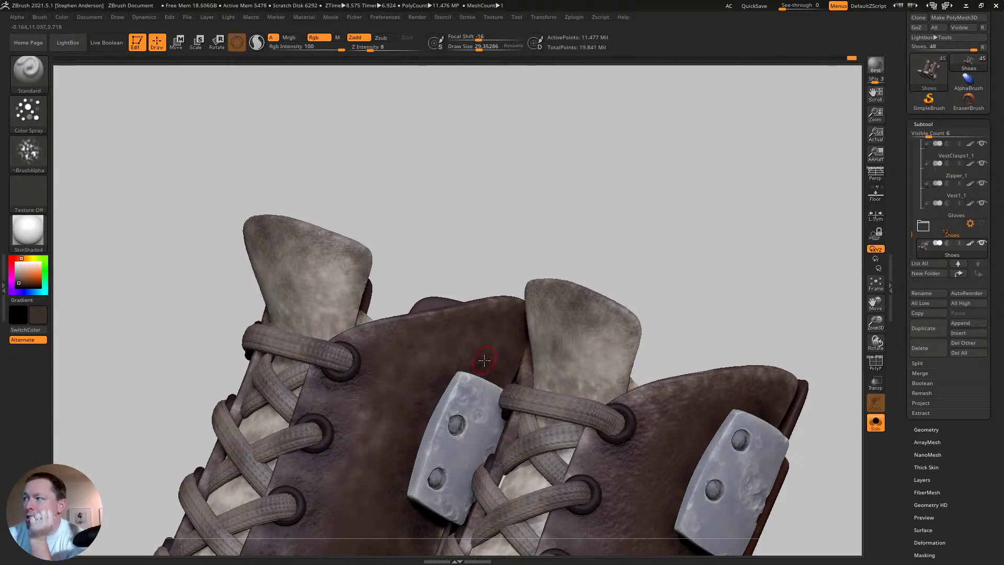
{"action": "left_click_drag", "start_coordinate": [638, 344], "coordinate": [610, 301]}
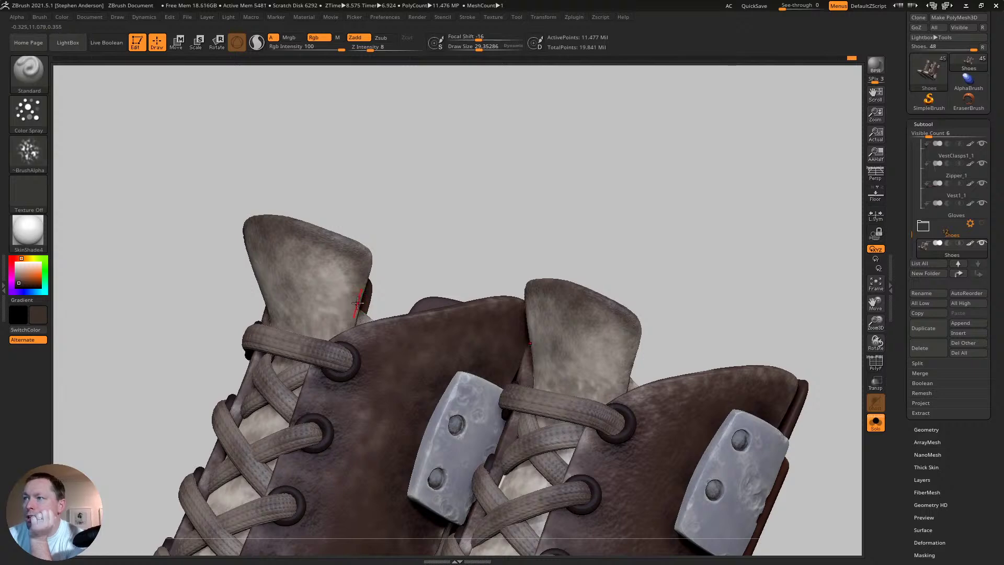
- Set the draw size to about 25 and darken the pale tongue's borders between the upper laces
{"action": "mouse_move", "coordinate": [581, 347]}
{"action": "right_mouse_down"}
{"action": "mouse_move", "coordinate": [480, 462]}
{"action": "mouse_move", "coordinate": [493, 457]}
{"action": "mouse_move", "coordinate": [516, 491]}
{"action": "mouse_move", "coordinate": [492, 477]}
{"action": "right_mouse_up"}
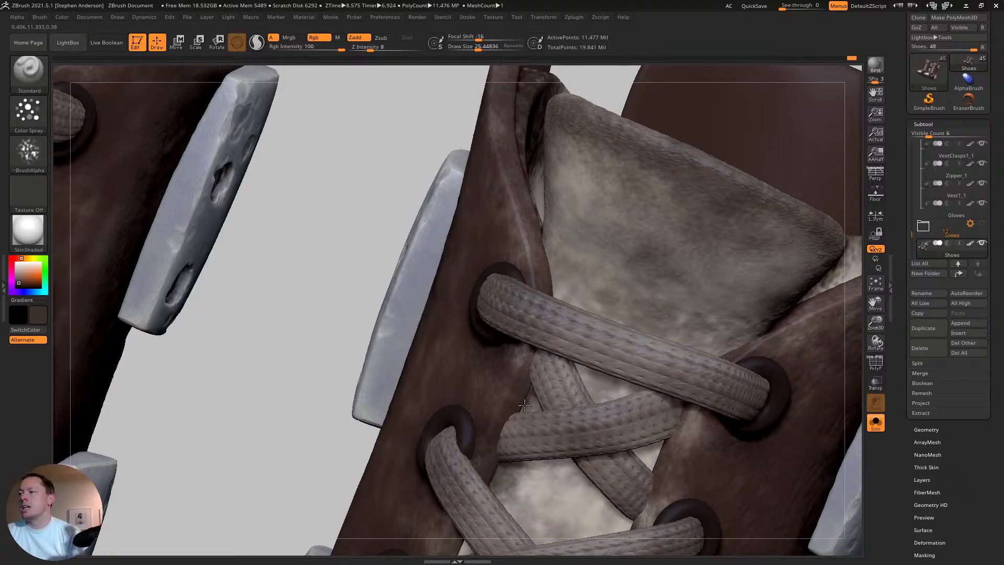
{"action": "right_click_drag", "start_coordinate": [684, 443], "coordinate": [613, 305]}
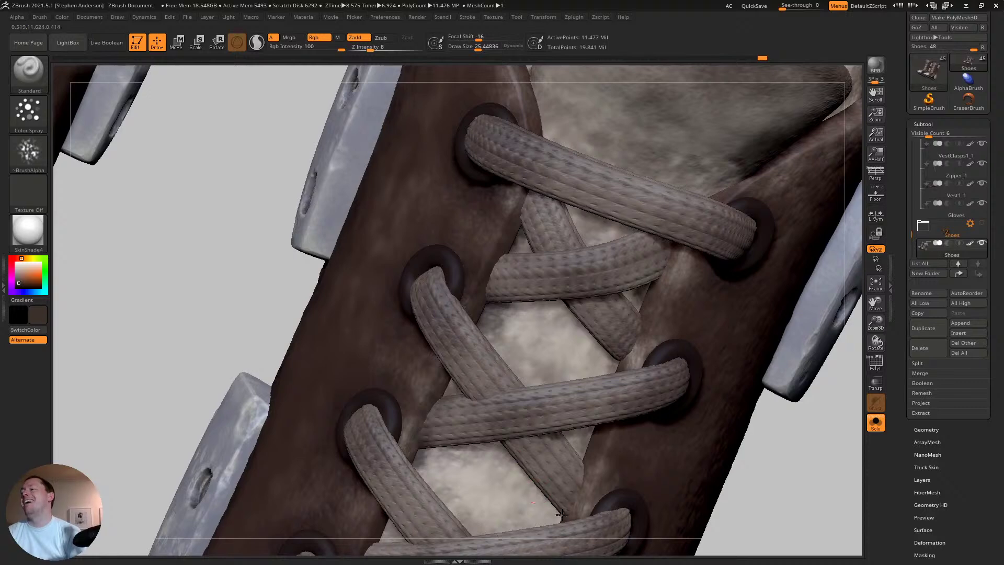
{"action": "right_click_drag", "start_coordinate": [538, 492], "coordinate": [540, 375], "text": "alt"}
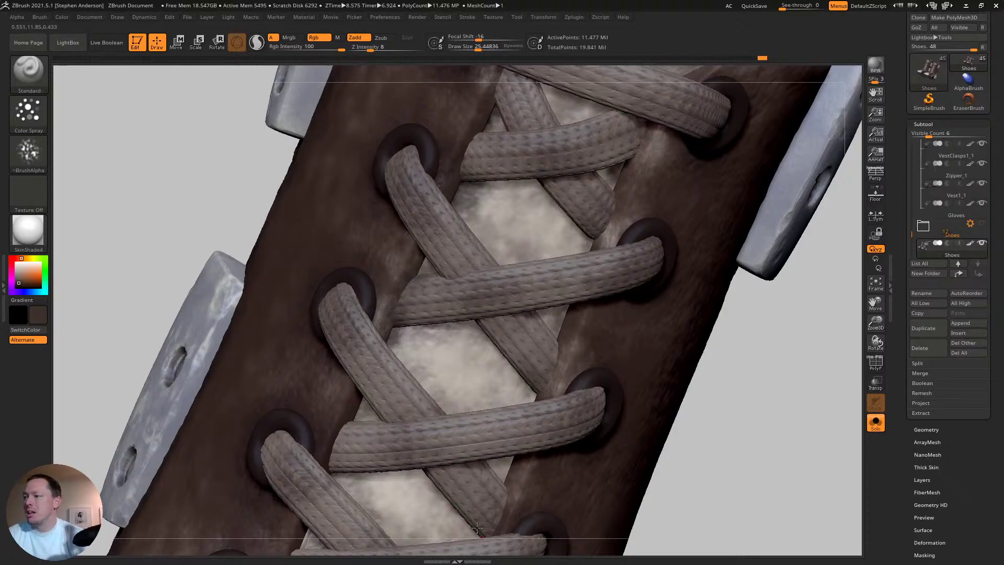
{"action": "right_click_drag", "start_coordinate": [476, 527], "coordinate": [422, 413], "text": "alt"}
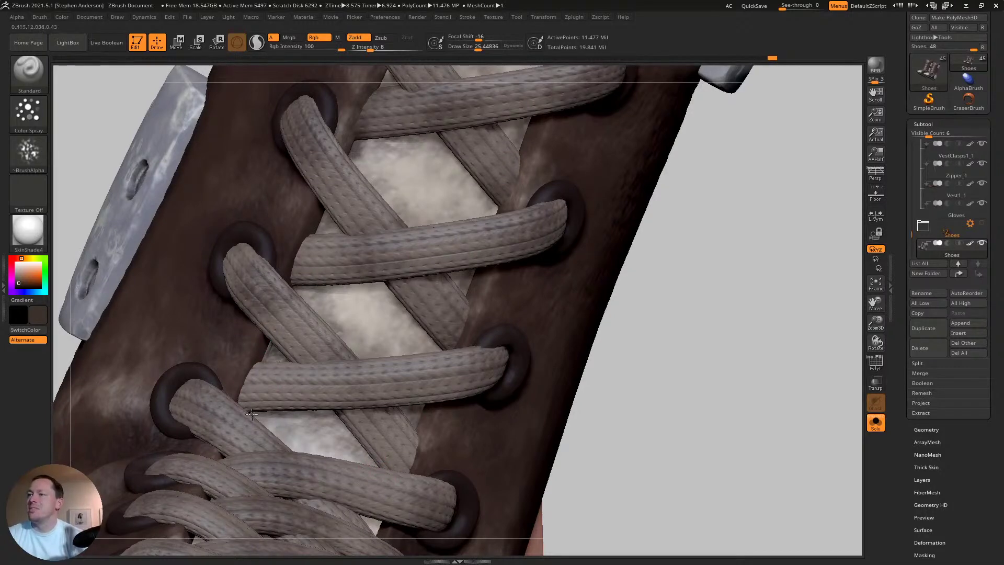
- Darken the pale tongue's borders with brown grime in the gaps between the middle laces
{"action": "right_click_drag", "start_coordinate": [249, 415], "coordinate": [250, 410]}
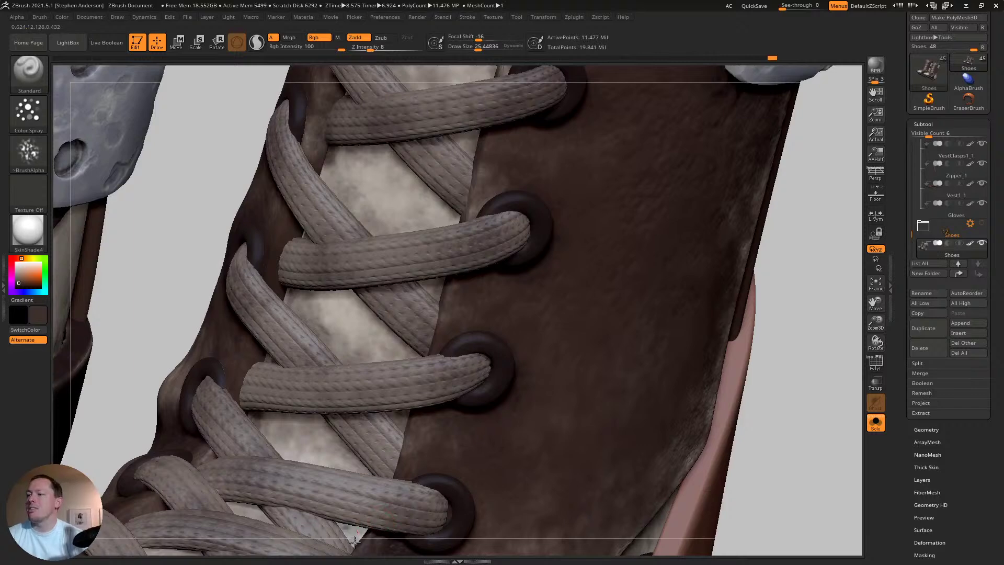
{"action": "right_click_drag", "start_coordinate": [381, 523], "coordinate": [373, 437]}
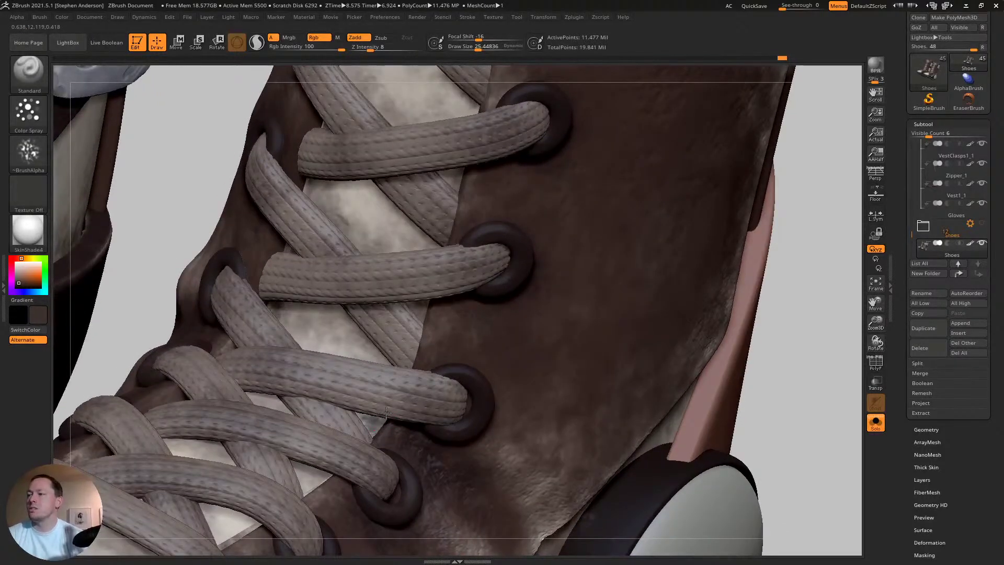
{"action": "right_click_drag", "start_coordinate": [196, 357], "coordinate": [235, 386]}
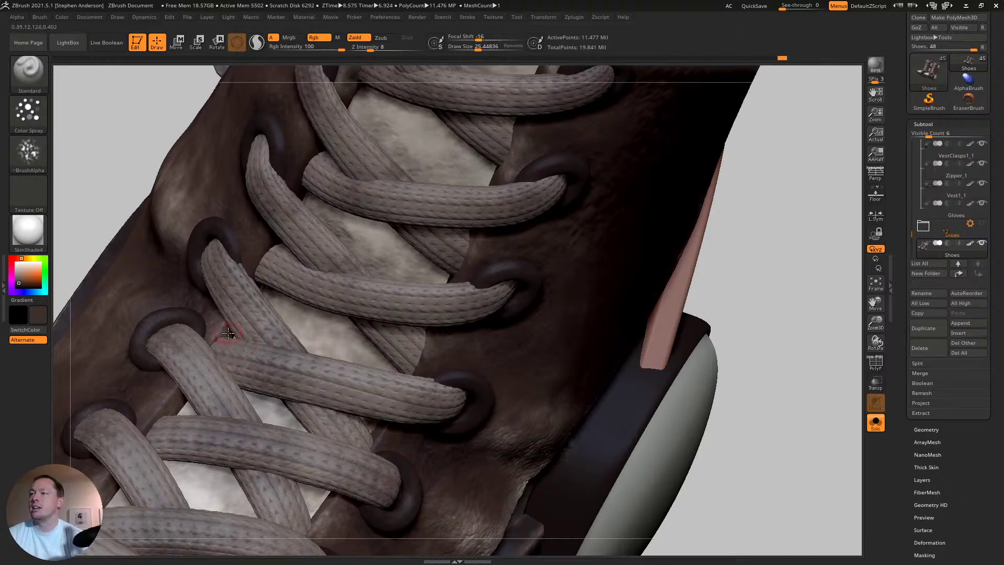
{"action": "right_click_drag", "start_coordinate": [233, 343], "coordinate": [220, 378]}
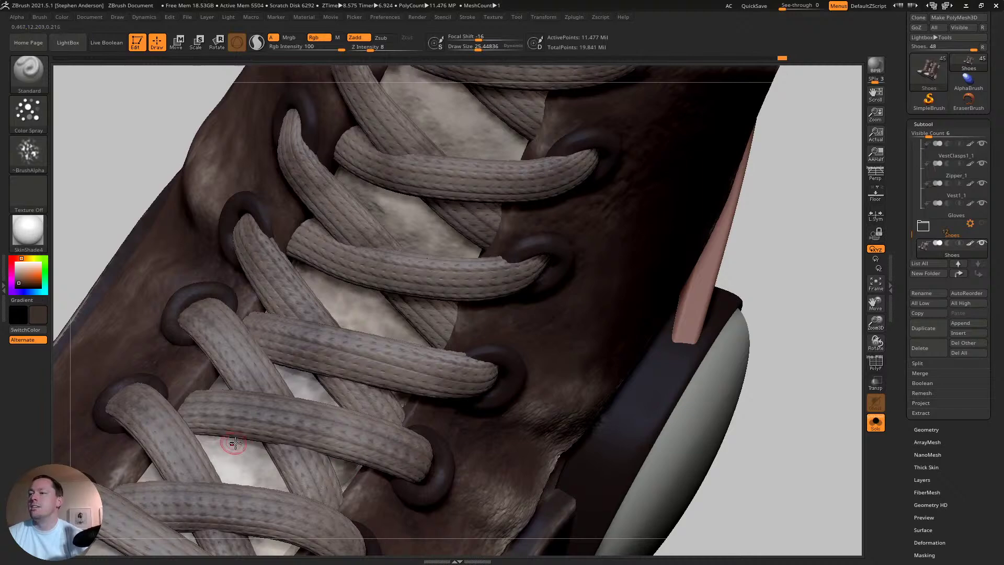
{"action": "right_click_drag", "start_coordinate": [272, 461], "coordinate": [212, 400]}
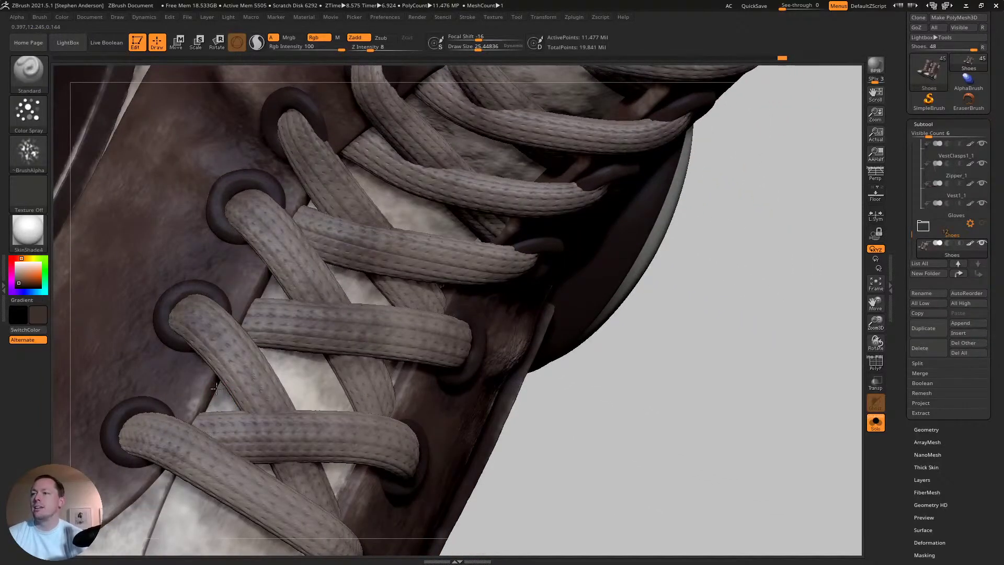
- Shade the tongue's edges with brown grime between the lowest laces and down to its rounded end above the toe
{"action": "right_click_drag", "start_coordinate": [284, 406], "coordinate": [357, 371]}
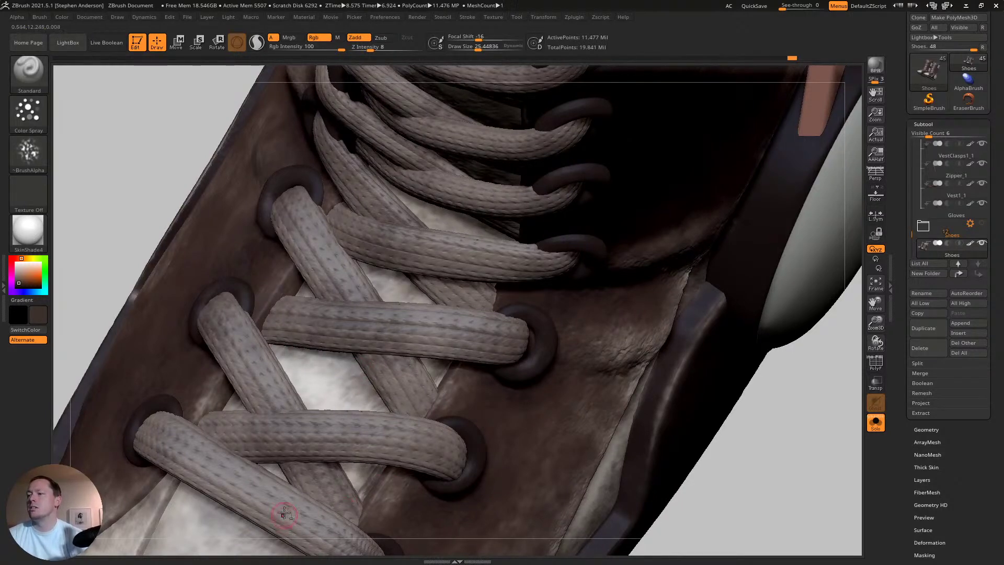
{"action": "right_click_drag", "start_coordinate": [287, 513], "coordinate": [290, 386]}
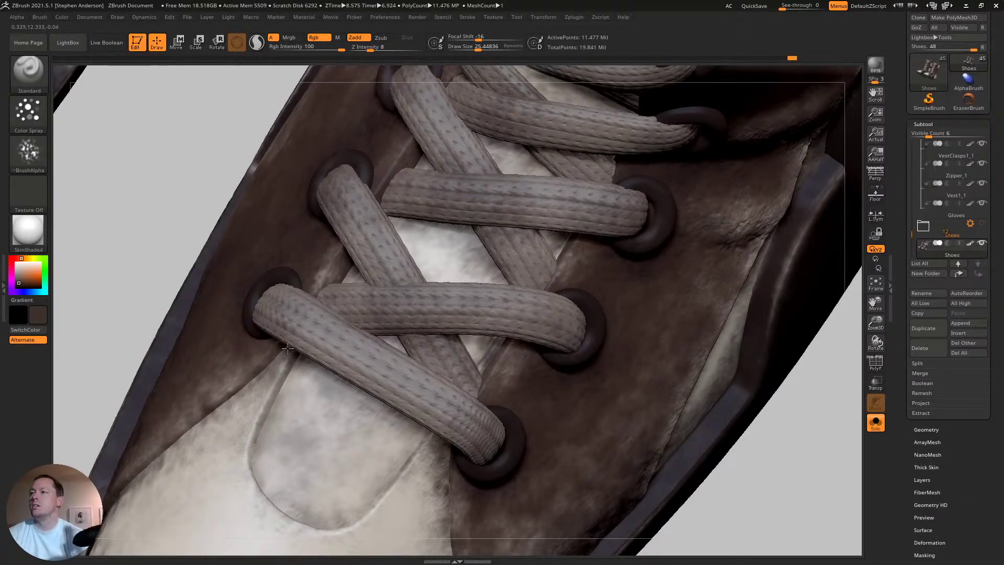
{"action": "right_click_drag", "start_coordinate": [287, 348], "coordinate": [328, 331]}
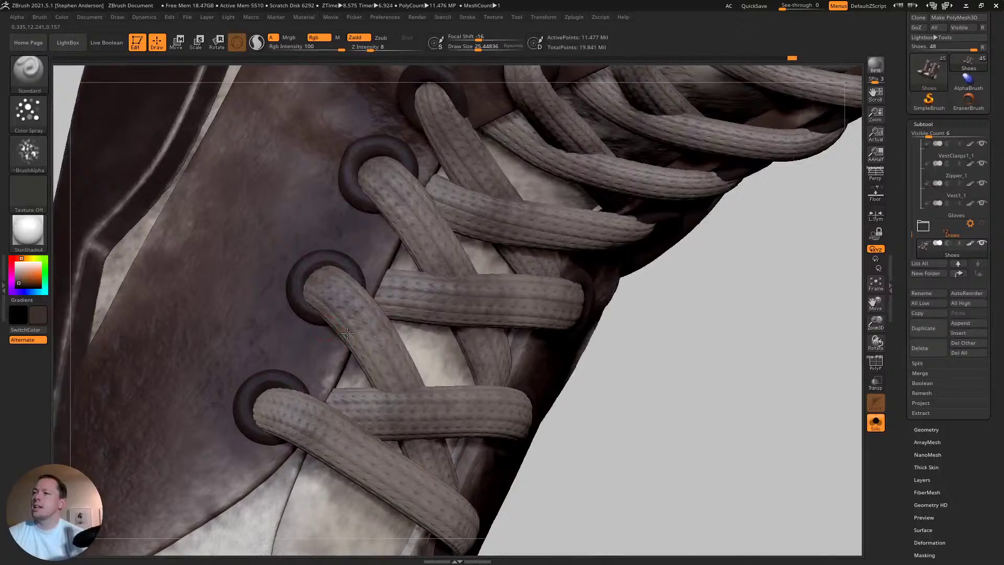
{"action": "left_click_drag", "start_coordinate": [402, 237], "coordinate": [378, 214]}
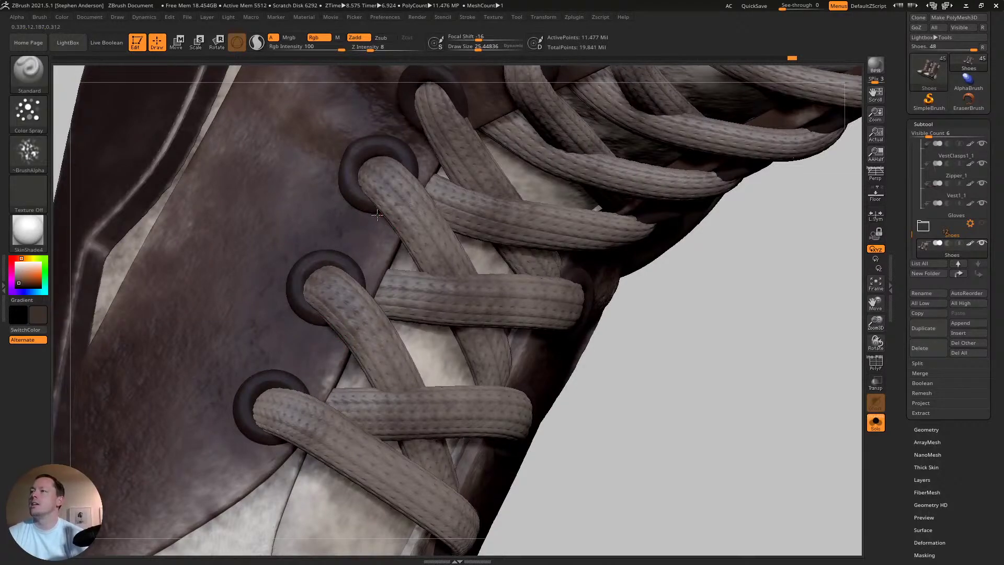
{"action": "right_click_drag", "start_coordinate": [458, 170], "coordinate": [386, 236]}
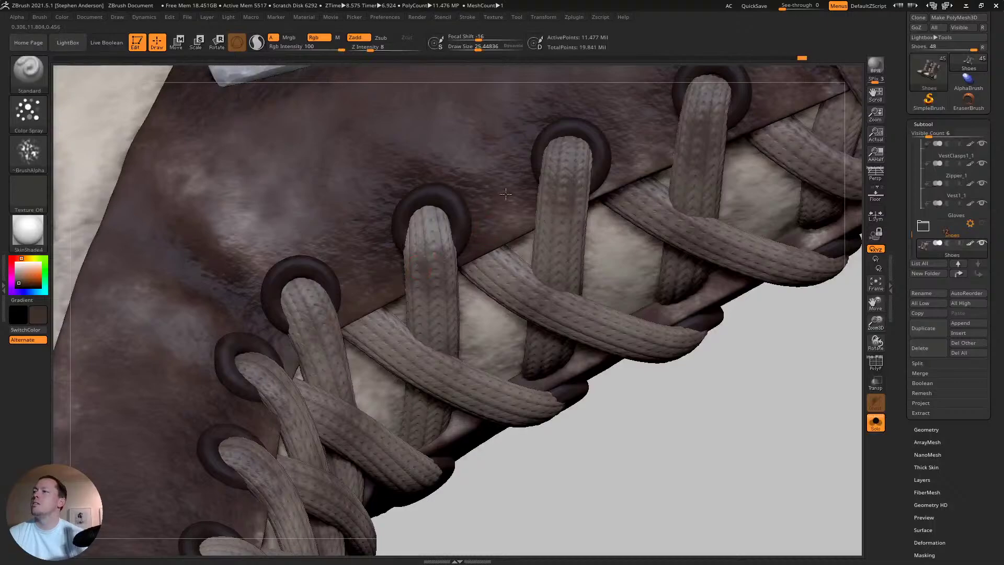
{"action": "right_click_drag", "start_coordinate": [639, 173], "coordinate": [506, 233]}
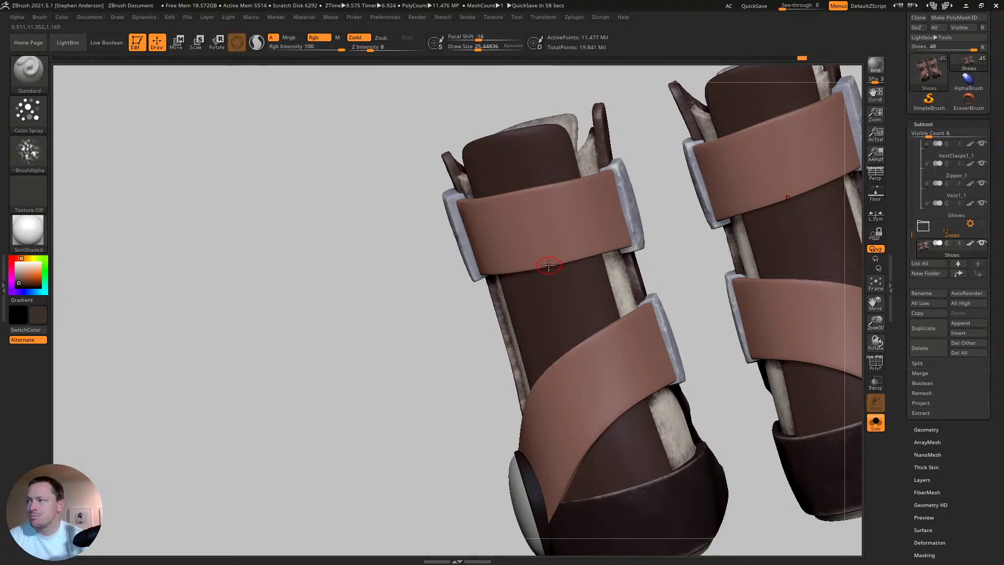
{"action": "left_click_drag", "start_coordinate": [451, 314], "coordinate": [537, 267]}
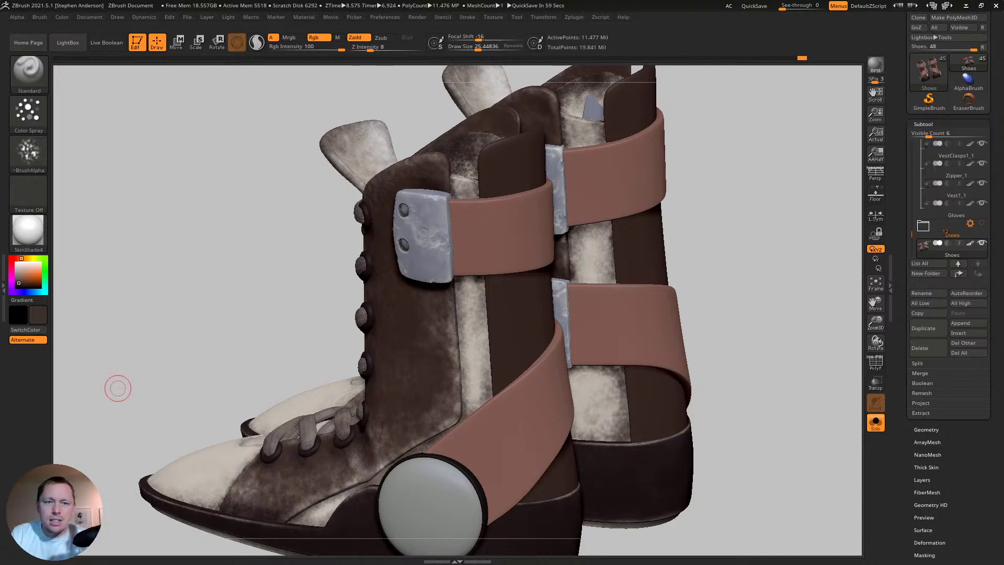
- Switch to the Chrome browser and search Google for "kids shoes with crazy colors"
{"action": "key", "text": "alt+Tab"}
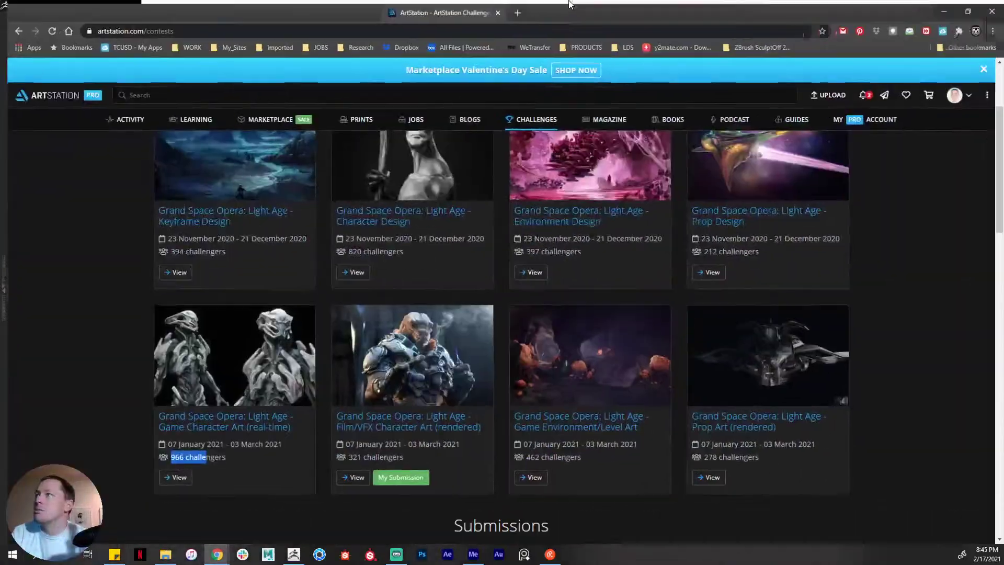
{"action": "left_click", "coordinate": [387, 28]}
{"action": "type", "text": "kids shoe"}
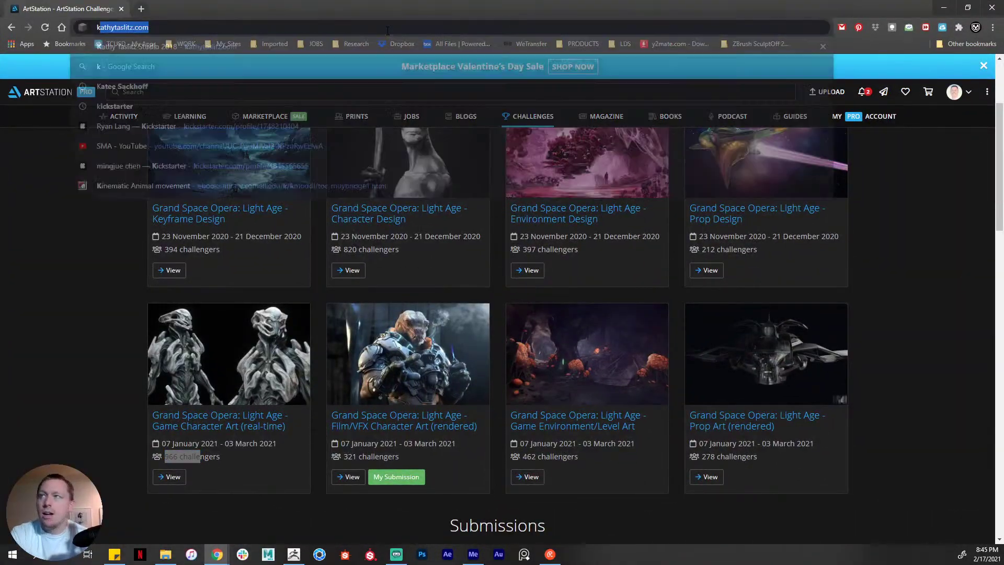
{"action": "type", "text": "s"}
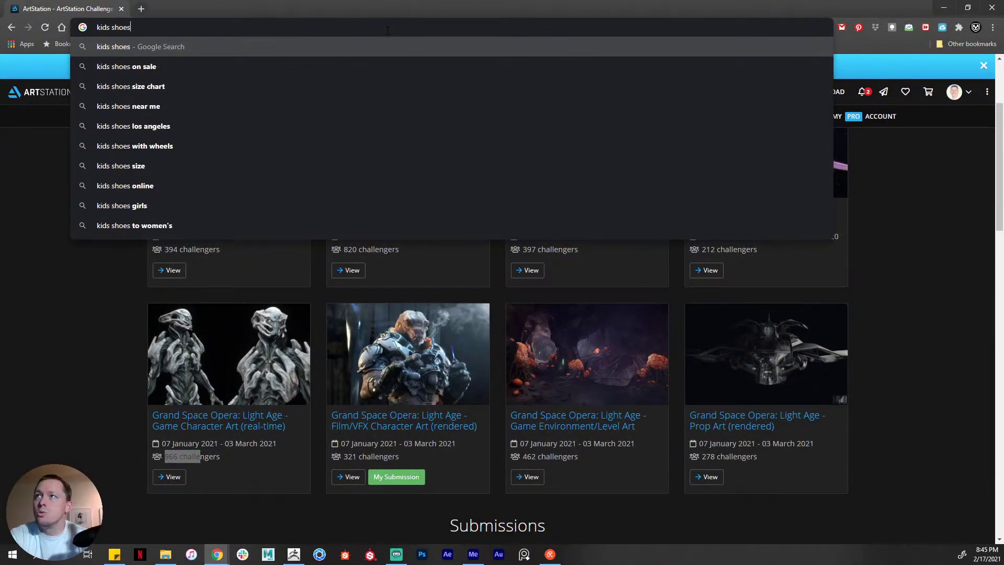
{"action": "type", "text": " with cra"}
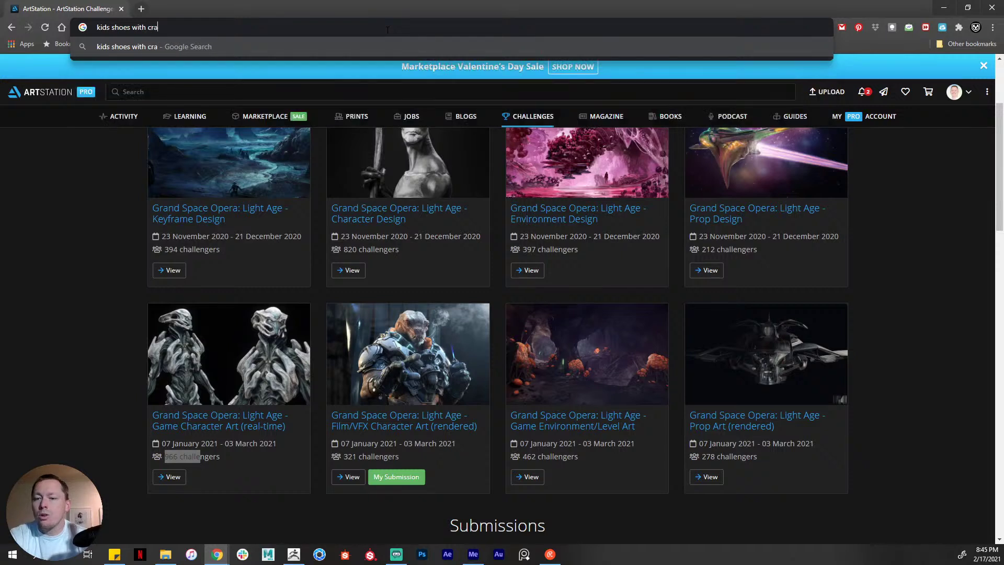
{"action": "type", "text": "zy colors"}
{"action": "key", "text": "Return"}
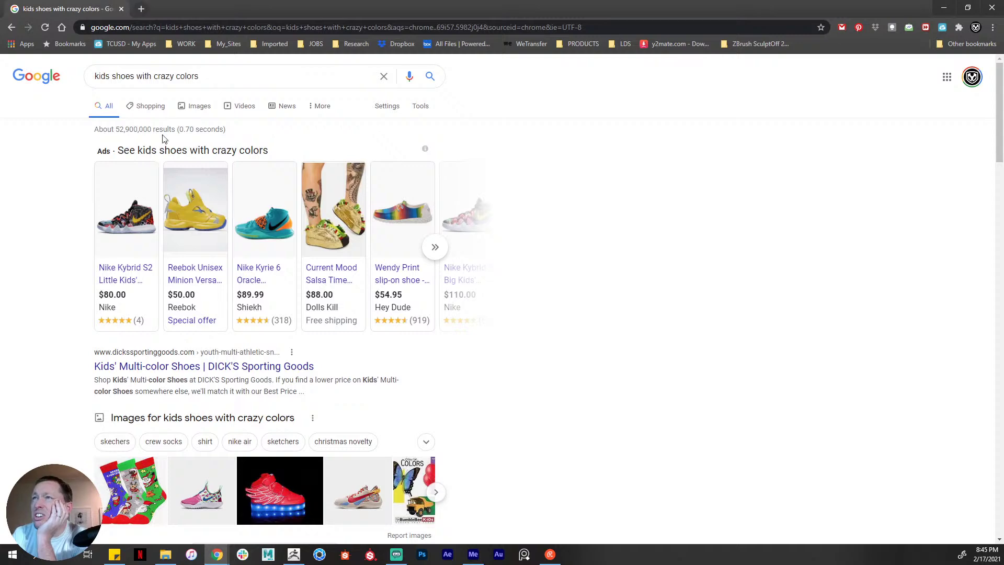
- Examine the image results for kids' shoes as colour scheme references for the boots
{"action": "left_click", "coordinate": [198, 110]}
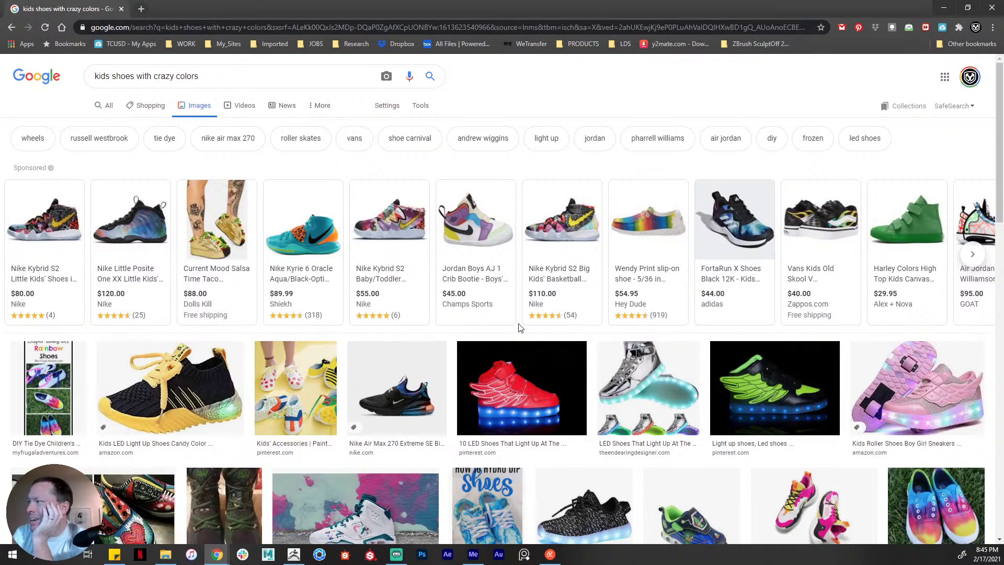
{"action": "scroll", "coordinate": [519, 327], "scroll_direction": "down", "scroll_amount": 4}
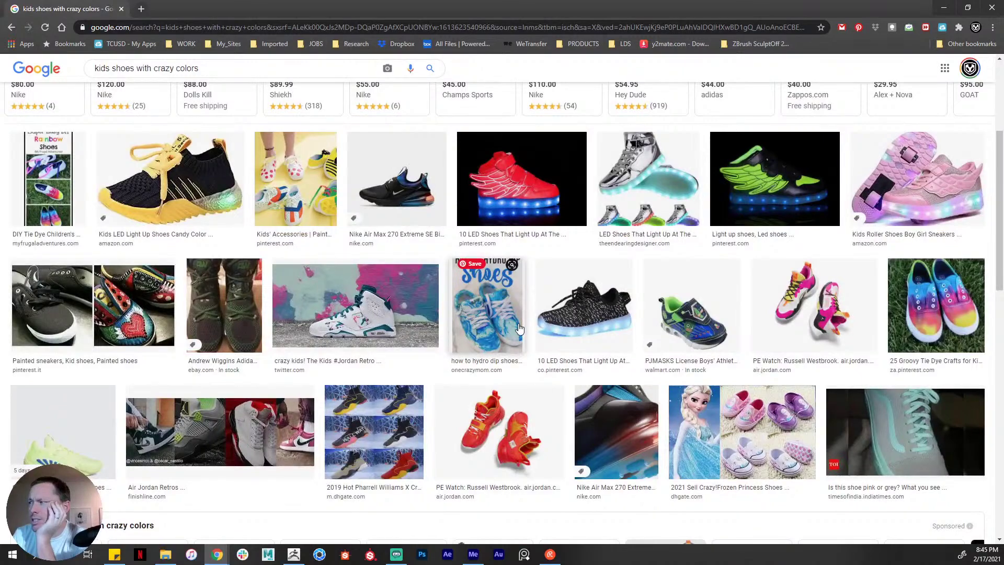
{"action": "scroll", "coordinate": [519, 328], "scroll_direction": "down", "scroll_amount": 5}
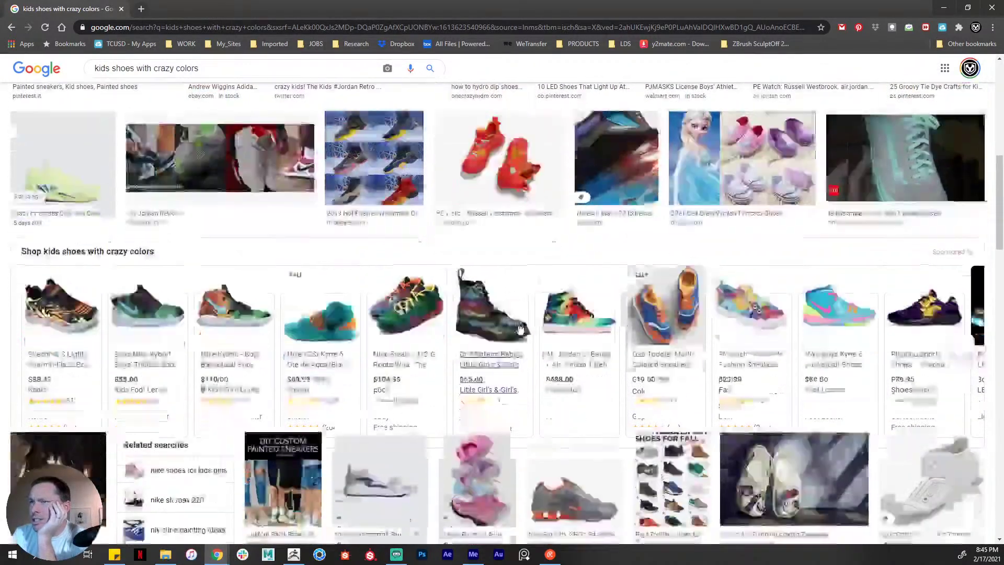
{"action": "scroll", "coordinate": [519, 328], "scroll_direction": "down", "scroll_amount": 3}
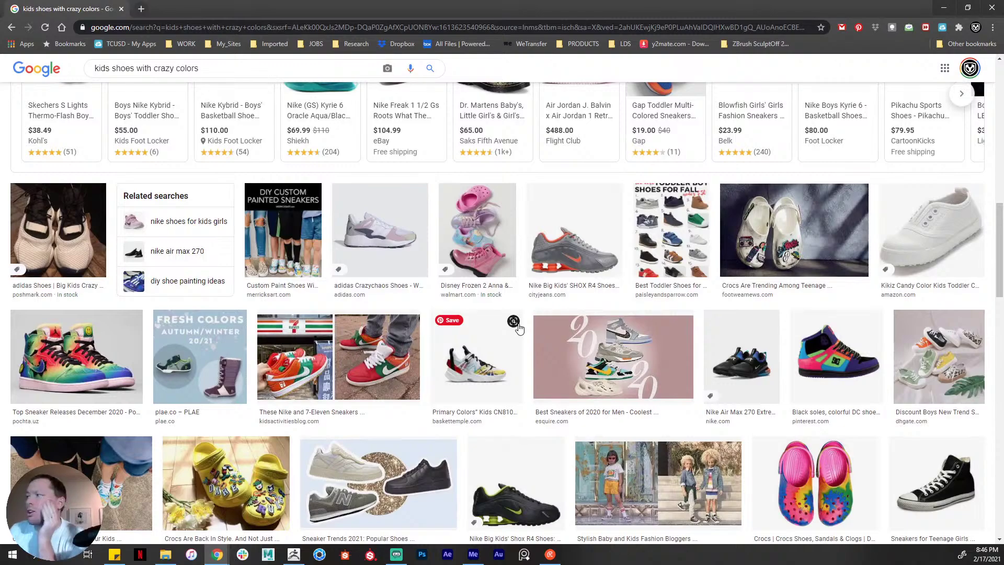
{"action": "scroll", "coordinate": [531, 325], "scroll_direction": "down", "scroll_amount": 5}
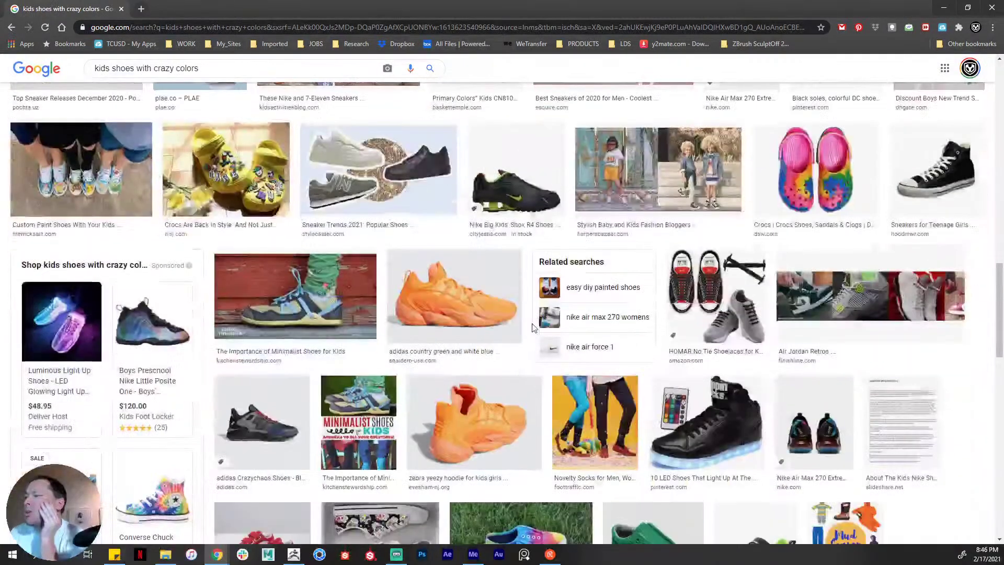
{"action": "scroll", "coordinate": [532, 328], "scroll_direction": "down", "scroll_amount": 3}
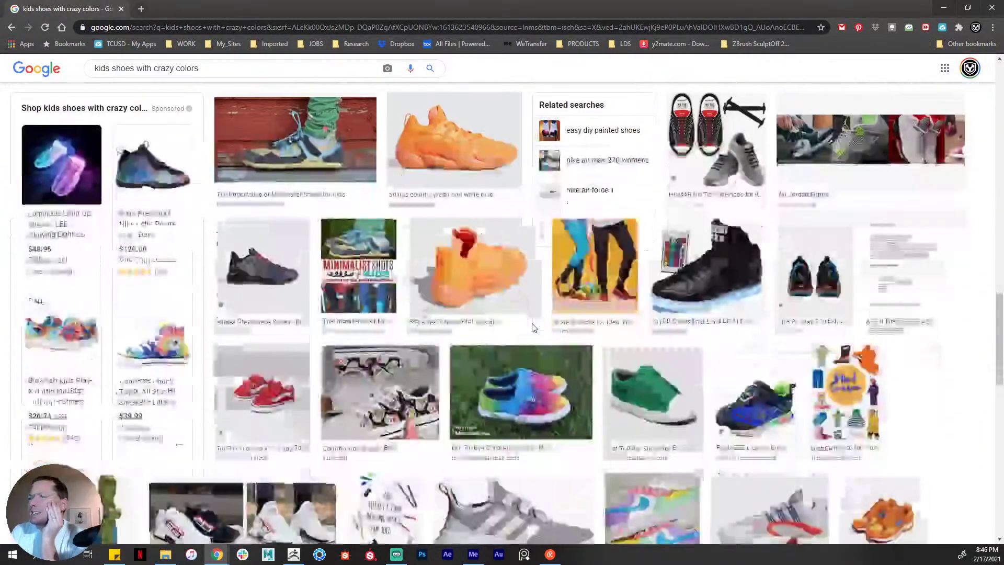
{"action": "scroll", "coordinate": [533, 328], "scroll_direction": "down", "scroll_amount": 5}
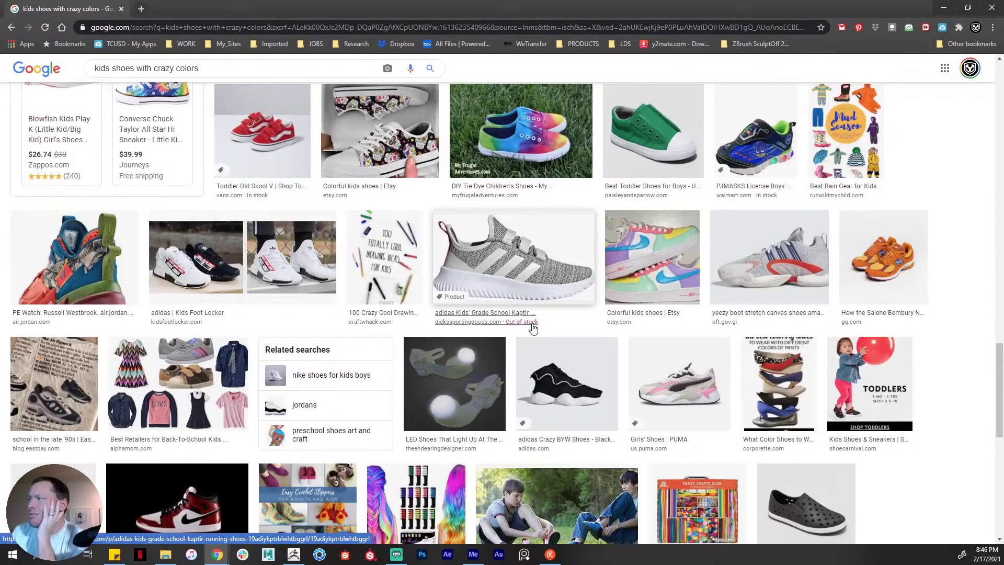
{"action": "scroll", "coordinate": [532, 327], "scroll_direction": "down", "scroll_amount": 4}
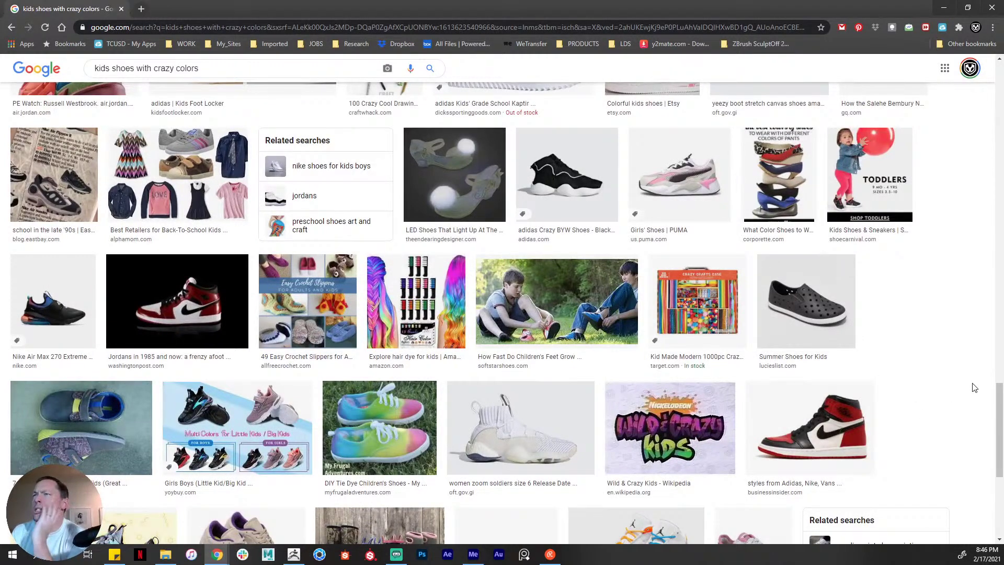
- Browse the image results for kids shoes with crazy colors and preview the silver LED high-top with its related images
{"action": "scroll", "coordinate": [976, 387], "scroll_direction": "down", "scroll_amount": 2}
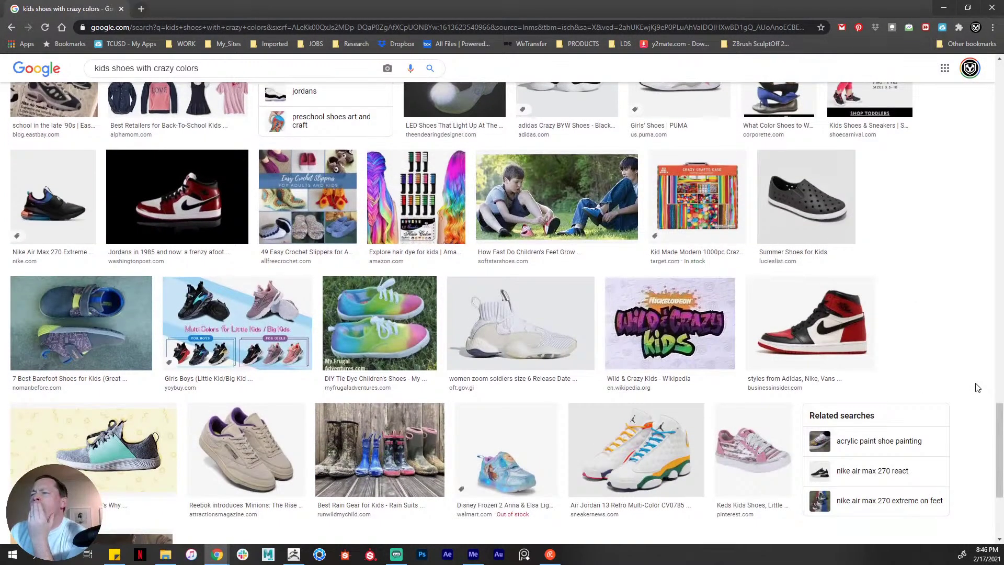
{"action": "scroll", "coordinate": [976, 387], "scroll_direction": "down", "scroll_amount": 4}
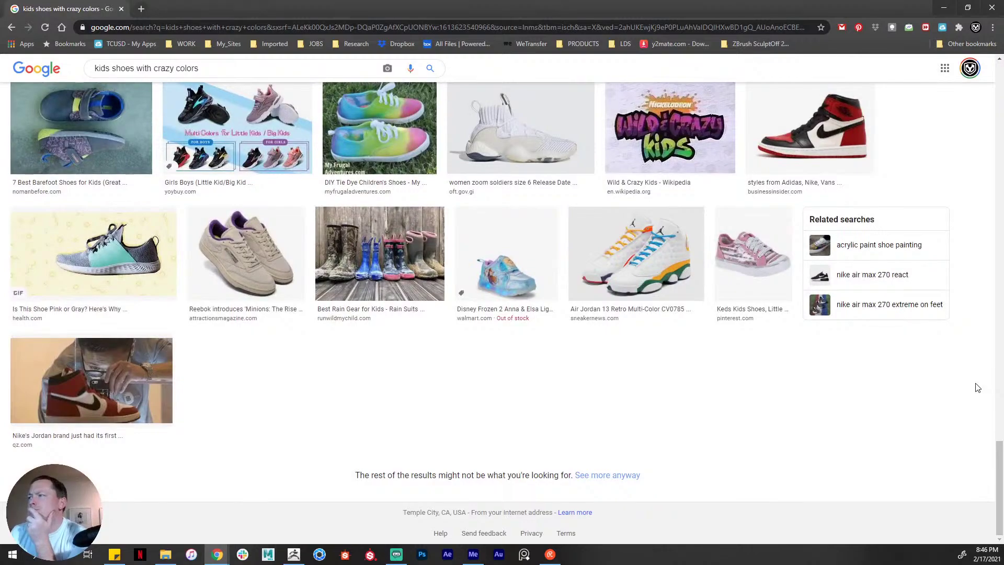
{"action": "scroll", "coordinate": [976, 387], "scroll_direction": "up", "scroll_amount": 15}
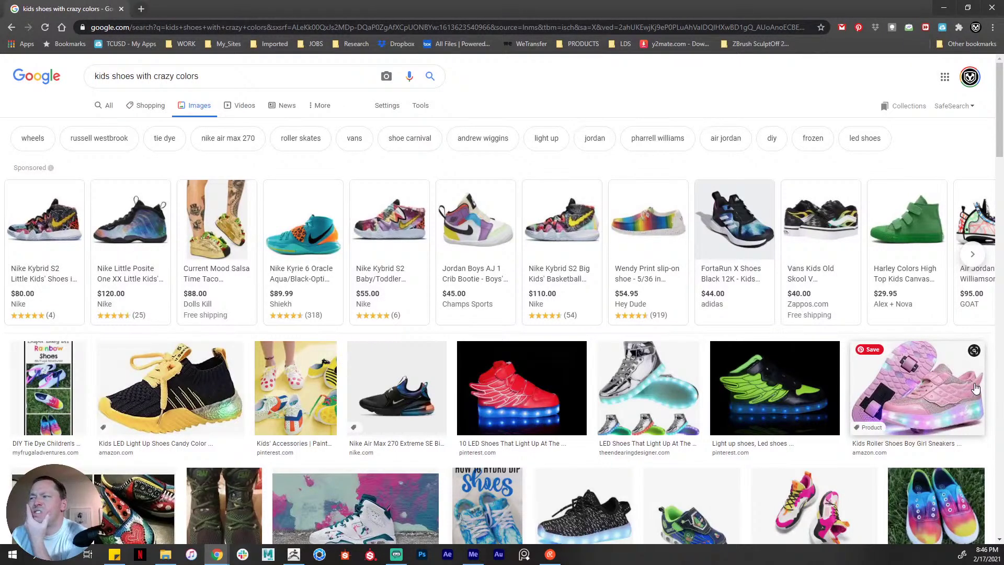
{"action": "left_click", "coordinate": [621, 385]}
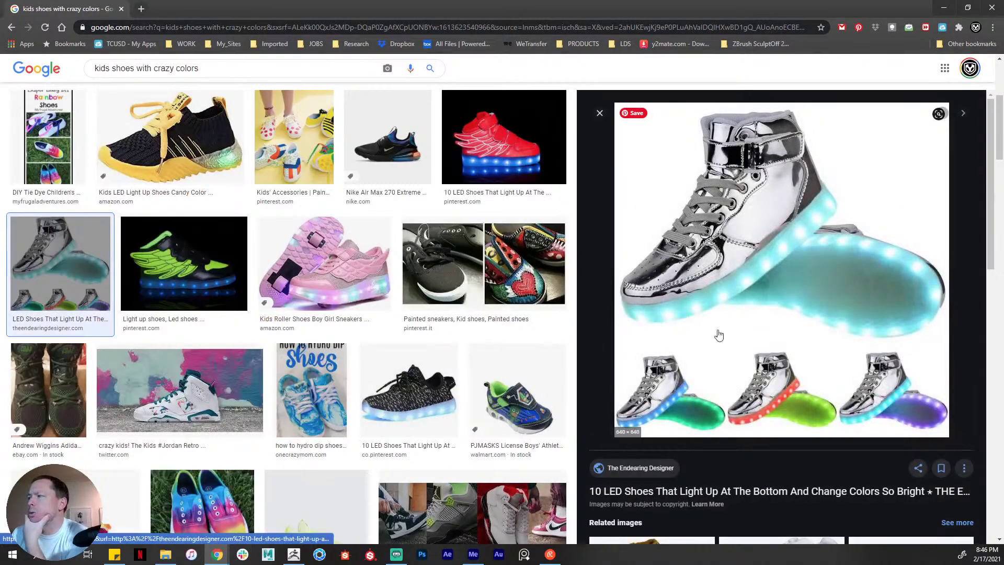
{"action": "scroll", "coordinate": [804, 351], "scroll_direction": "down", "scroll_amount": 5}
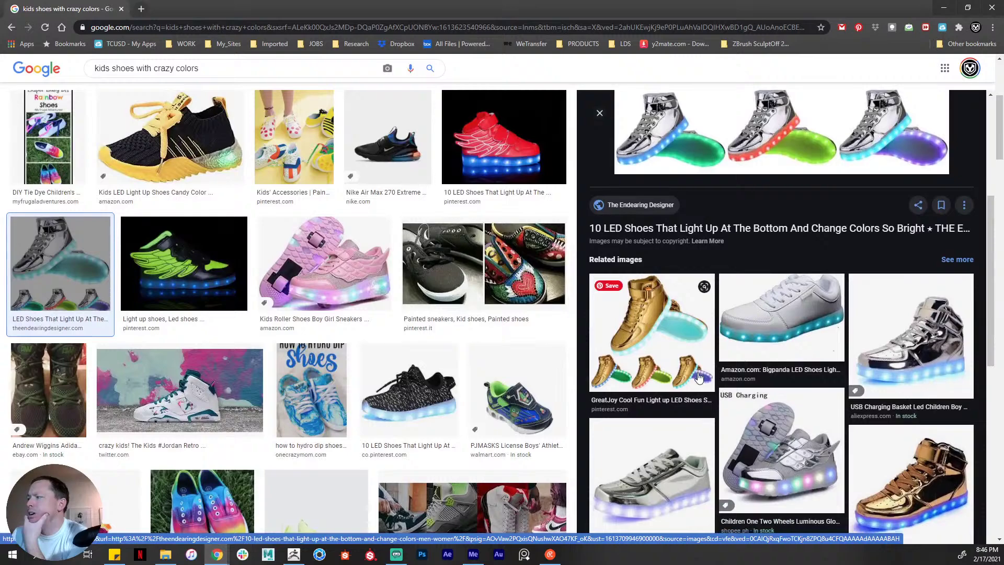
{"action": "scroll", "coordinate": [699, 377], "scroll_direction": "down", "scroll_amount": 4}
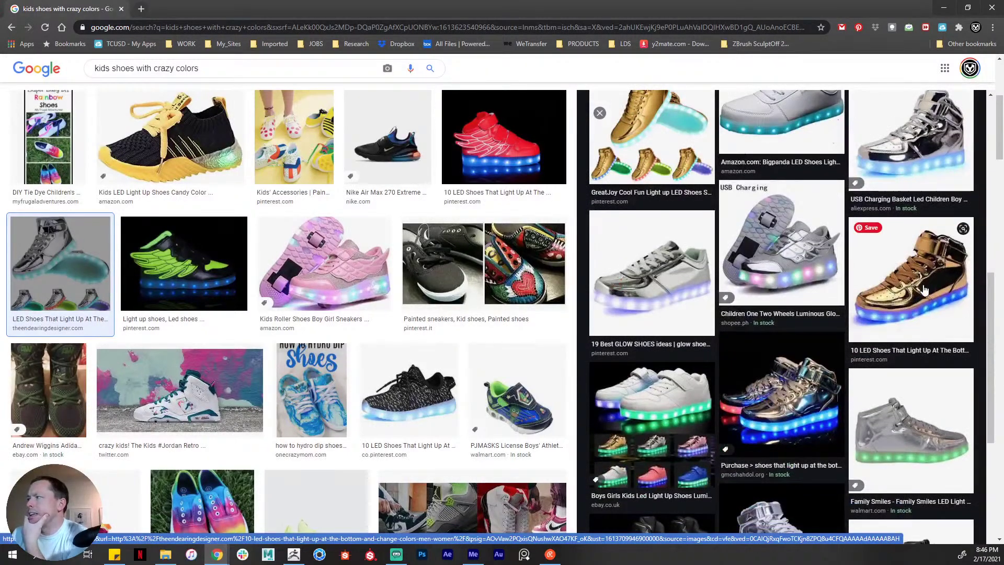
- Preview the gold LED high-top from the related images, look through its similar shoes, and close the preview
{"action": "left_click", "coordinate": [924, 290]}
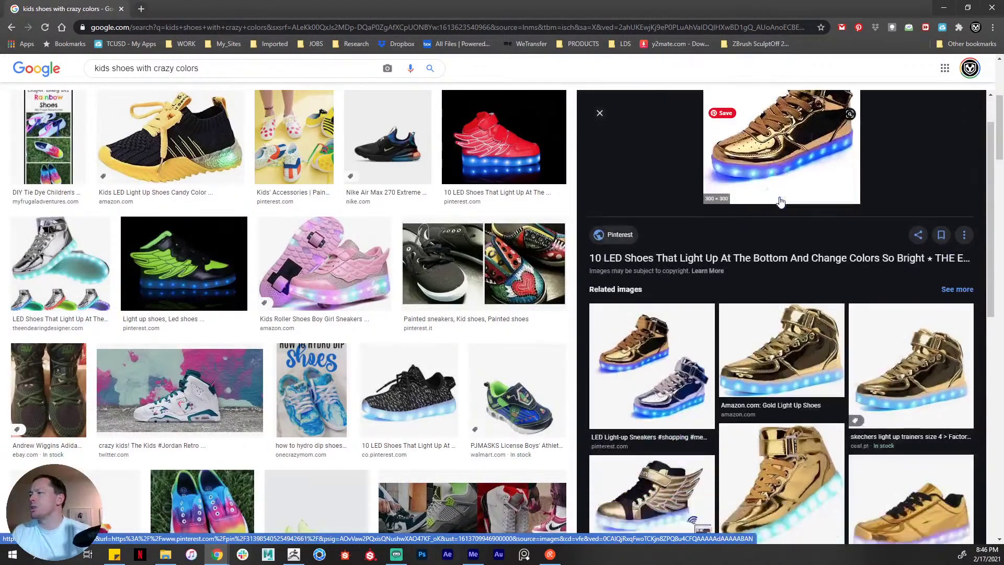
{"action": "scroll", "coordinate": [781, 202], "scroll_direction": "down", "scroll_amount": 5}
{"action": "scroll", "coordinate": [780, 203], "scroll_direction": "down", "scroll_amount": 5}
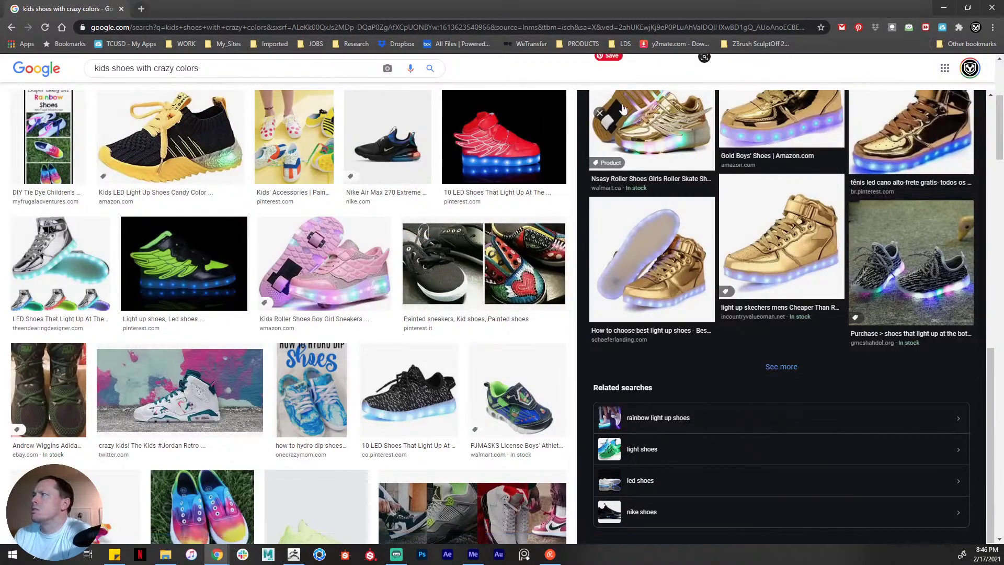
{"action": "left_click", "coordinate": [600, 113]}
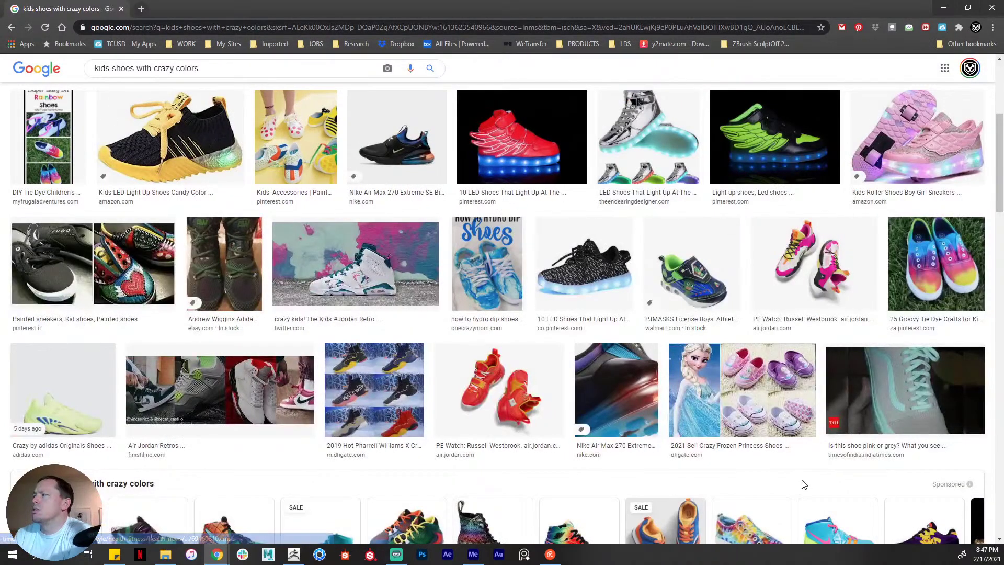
- Reopen the silver LED high-top preview from the main results and review its related light-up shoes
{"action": "scroll", "coordinate": [680, 392], "scroll_direction": "up", "scroll_amount": 5}
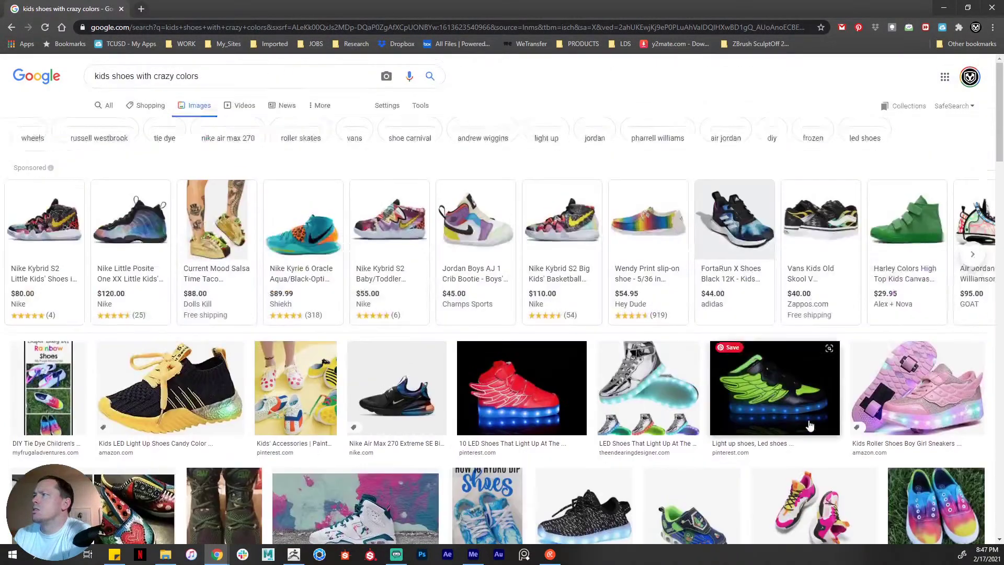
{"action": "left_click", "coordinate": [645, 388]}
{"action": "scroll", "coordinate": [733, 357], "scroll_direction": "down", "scroll_amount": 8}
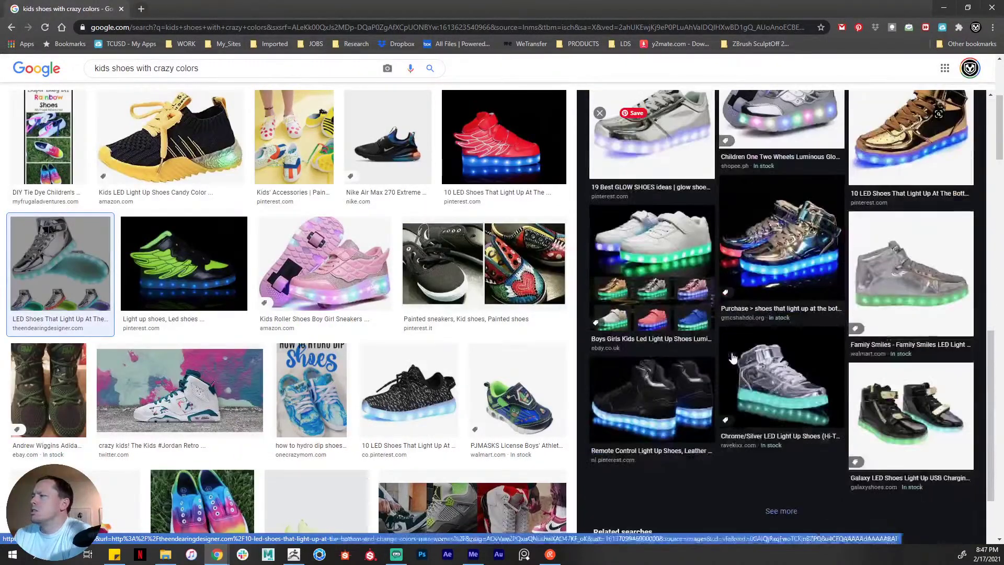
{"action": "scroll", "coordinate": [732, 358], "scroll_direction": "down", "scroll_amount": 2}
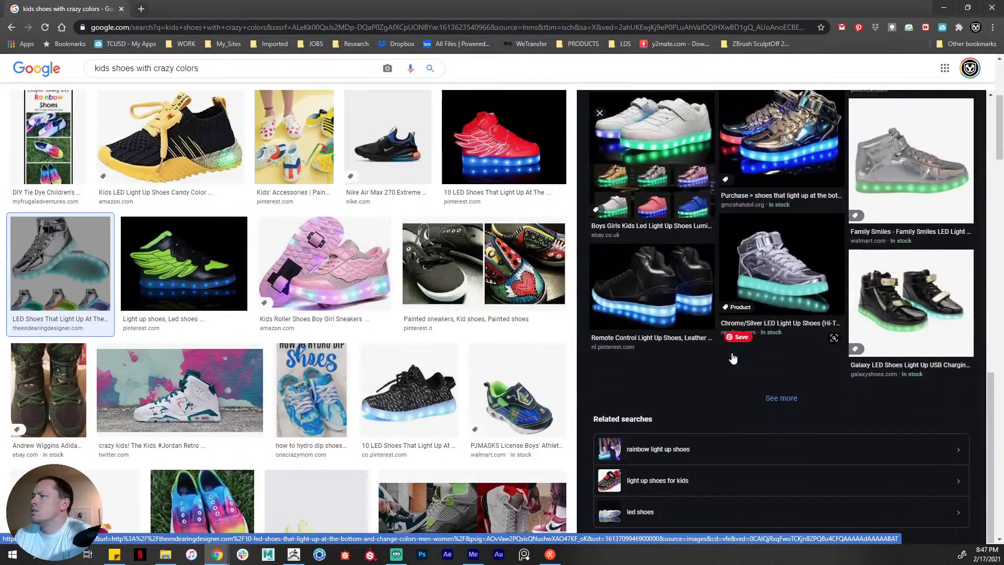
{"action": "scroll", "coordinate": [732, 356], "scroll_direction": "up", "scroll_amount": 10}
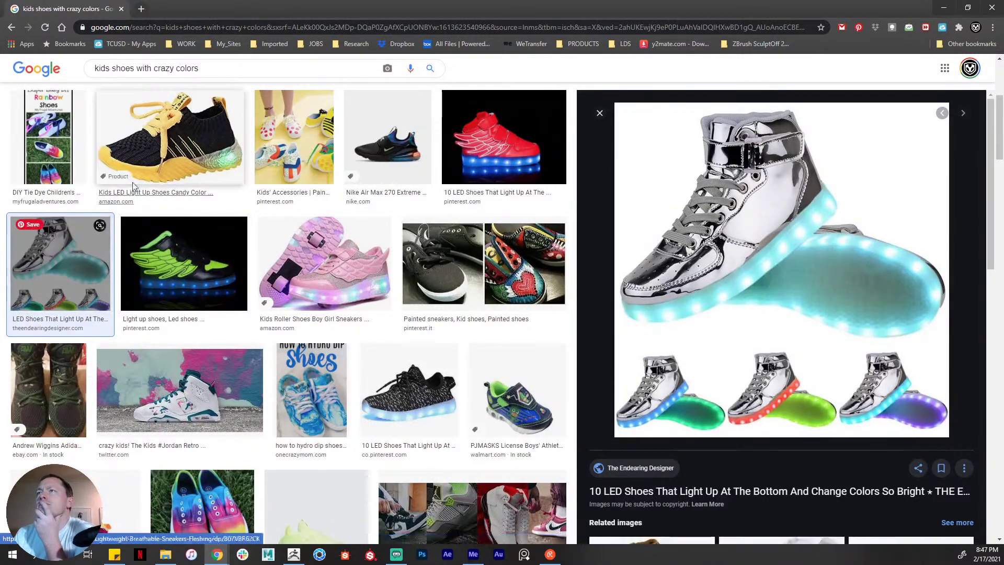
- Search images for "unique metalic plastics" and look through the results for material references
{"action": "left_click_drag", "start_coordinate": [205, 69], "coordinate": [87, 69]}
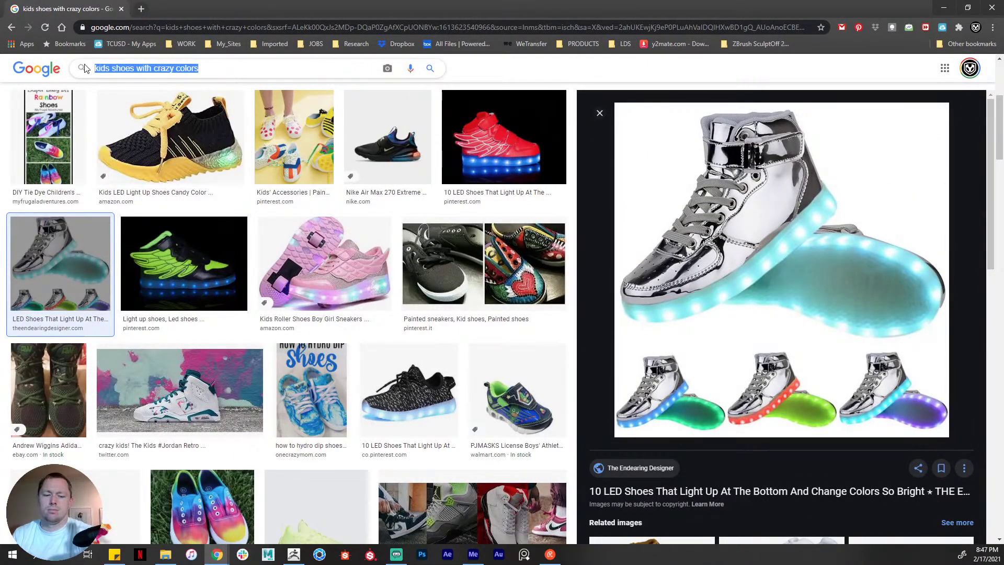
{"action": "type", "text": "unique"}
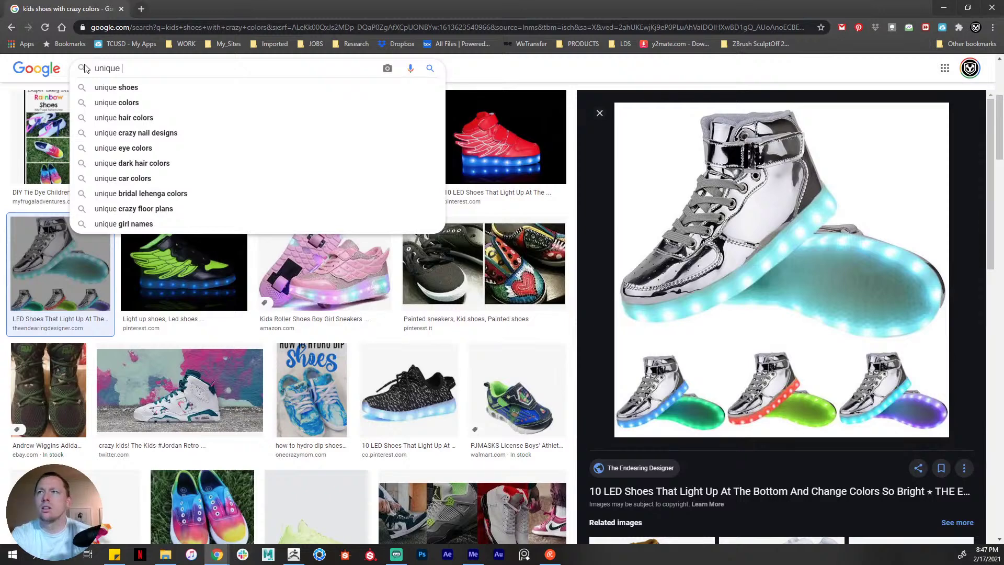
{"action": "type", "text": " metalic "}
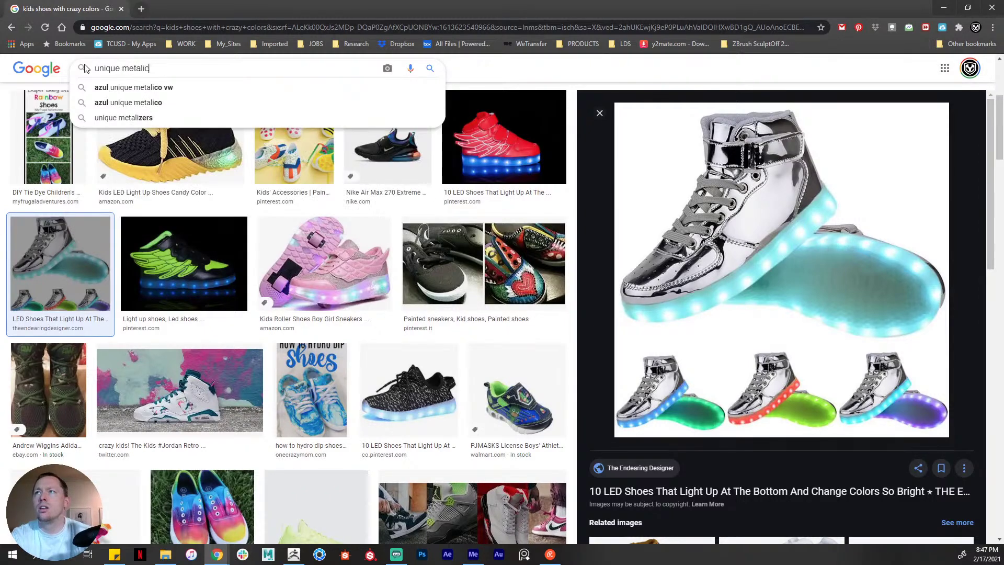
{"action": "type", "text": "plastic"}
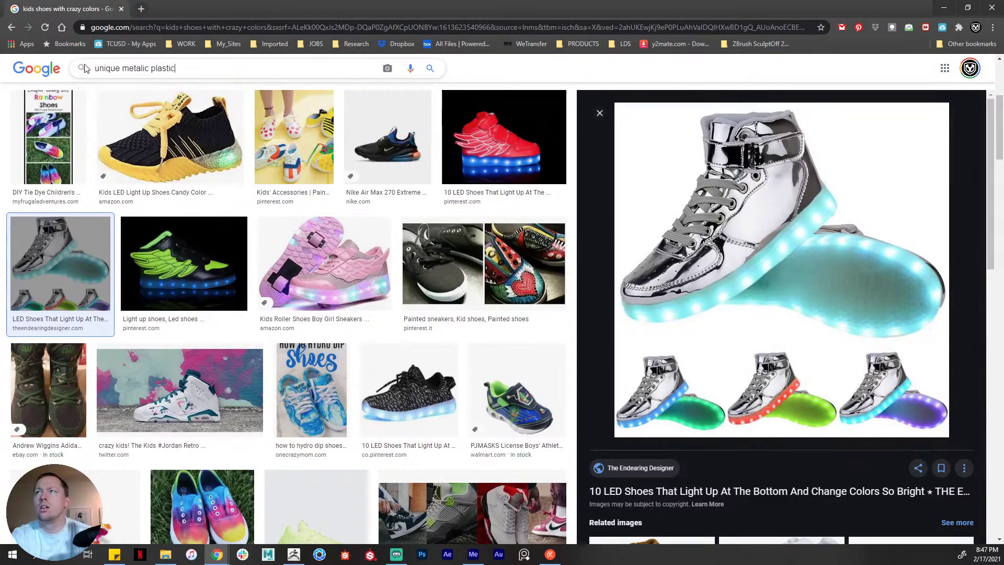
{"action": "type", "text": "s"}
{"action": "key", "text": "Return"}
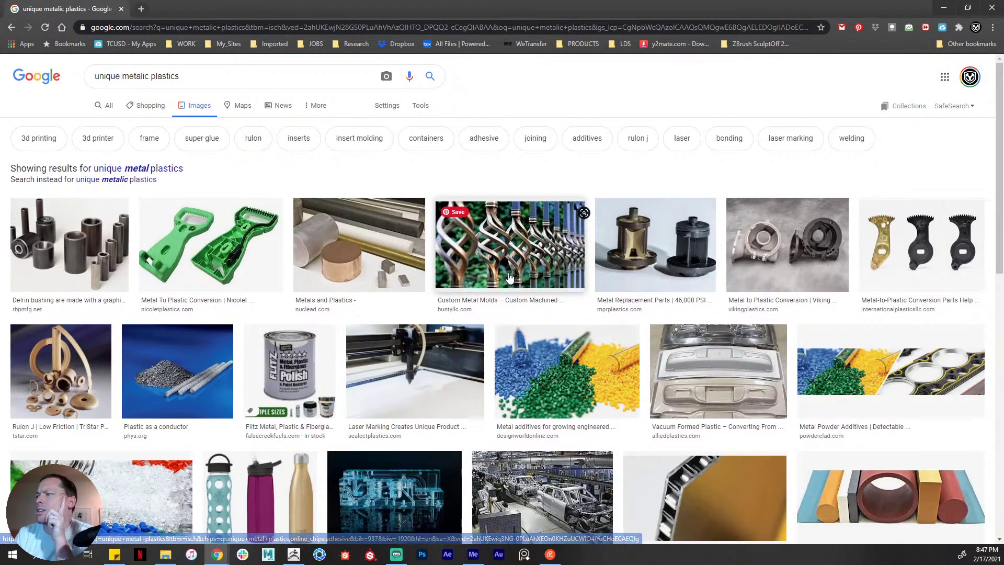
{"action": "scroll", "coordinate": [510, 278], "scroll_direction": "down", "scroll_amount": 6}
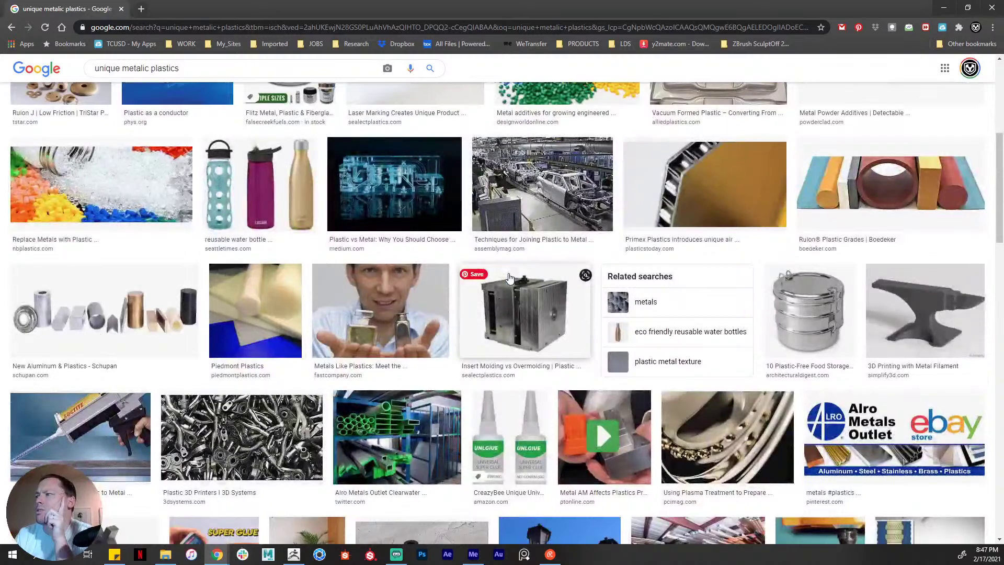
{"action": "scroll", "coordinate": [510, 277], "scroll_direction": "down", "scroll_amount": 4}
{"action": "scroll", "coordinate": [510, 277], "scroll_direction": "down", "scroll_amount": 4}
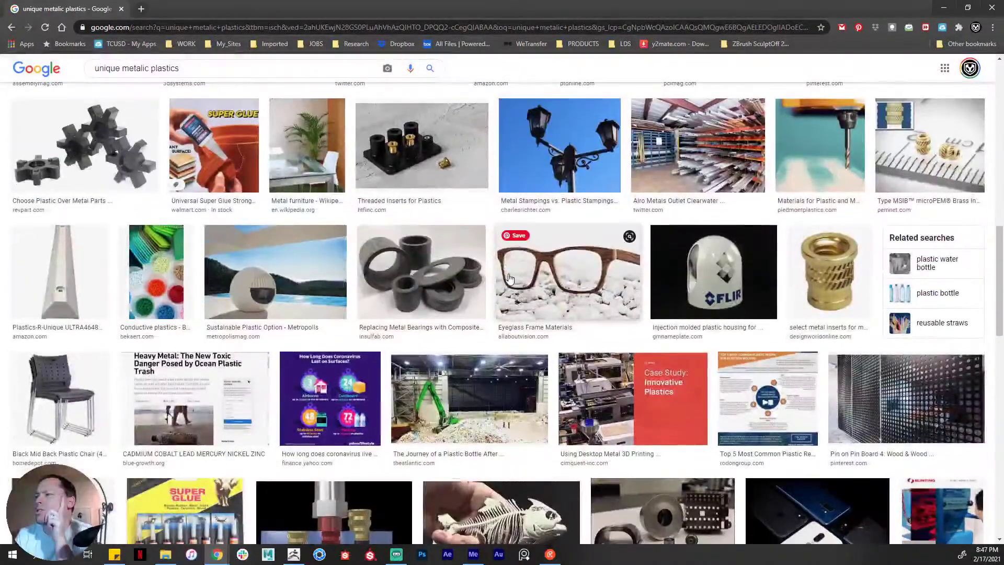
{"action": "scroll", "coordinate": [510, 277], "scroll_direction": "down", "scroll_amount": 5}
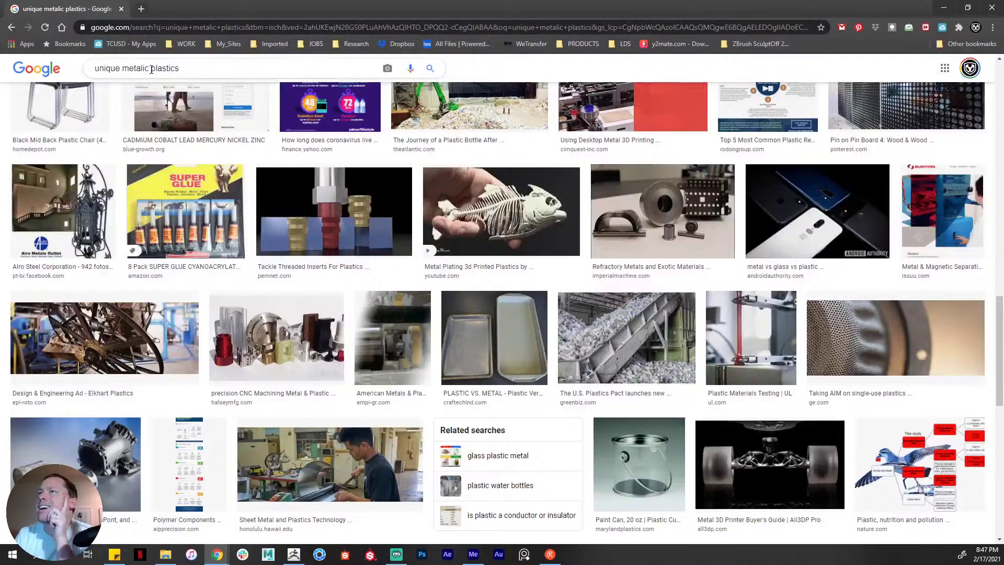
- Shorten the image search to "unique plastics" and look through the results for material references
{"action": "left_click_drag", "start_coordinate": [151, 70], "coordinate": [124, 72]}
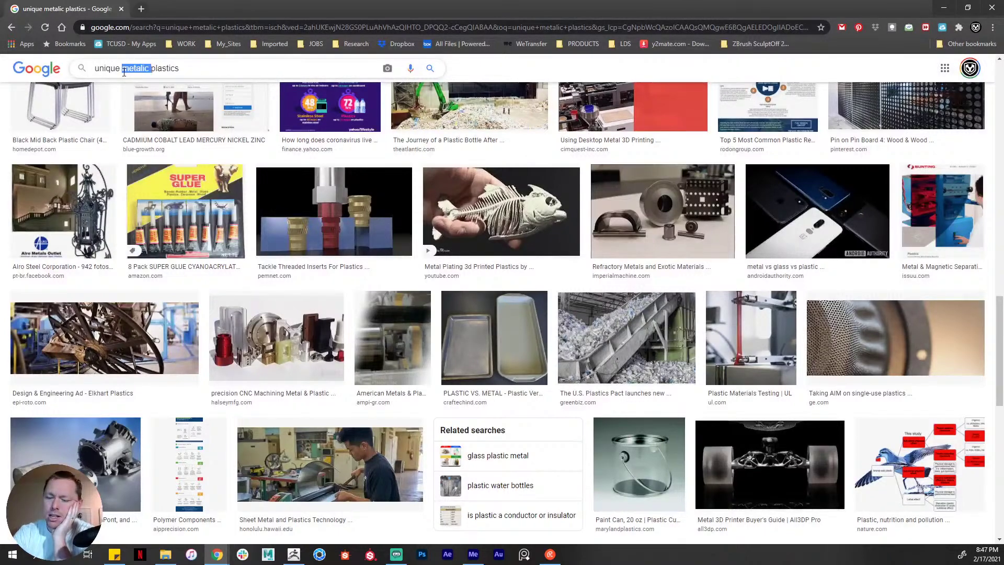
{"action": "key", "text": "BackSpace"}
{"action": "key", "text": "Return"}
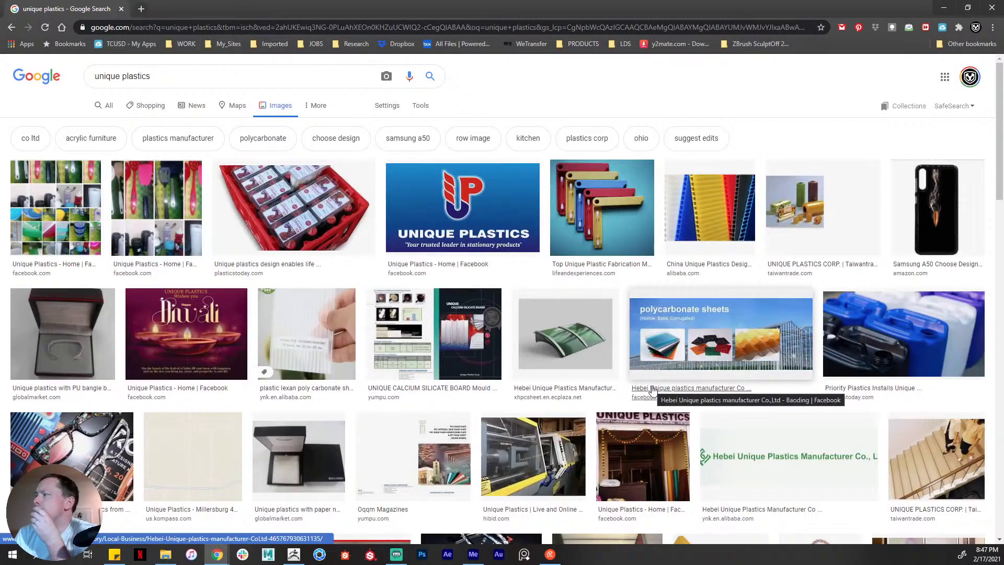
{"action": "scroll", "coordinate": [653, 389], "scroll_direction": "down", "scroll_amount": 5}
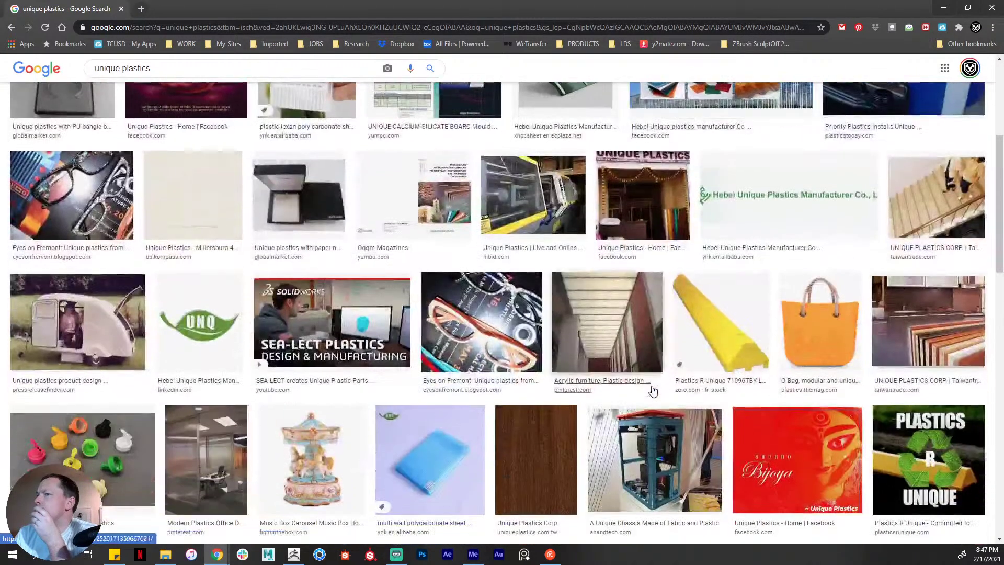
{"action": "scroll", "coordinate": [652, 389], "scroll_direction": "down", "scroll_amount": 3}
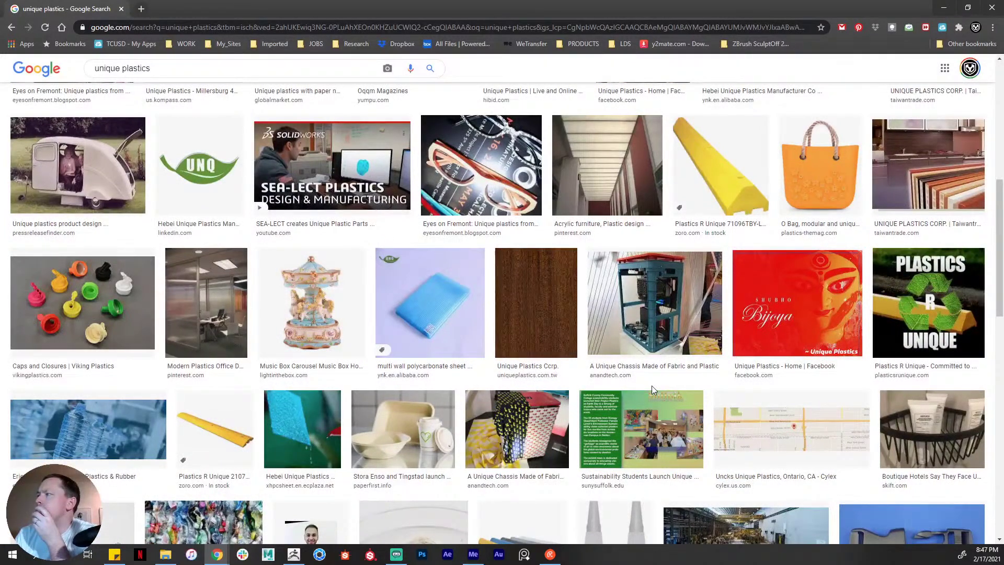
{"action": "scroll", "coordinate": [652, 385], "scroll_direction": "down", "scroll_amount": 6}
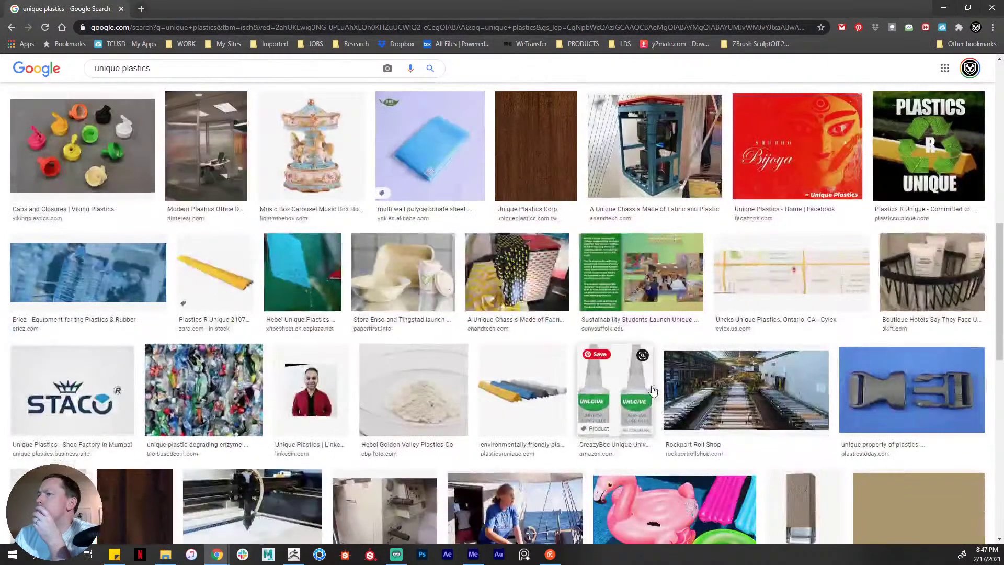
{"action": "scroll", "coordinate": [653, 389], "scroll_direction": "down", "scroll_amount": 2}
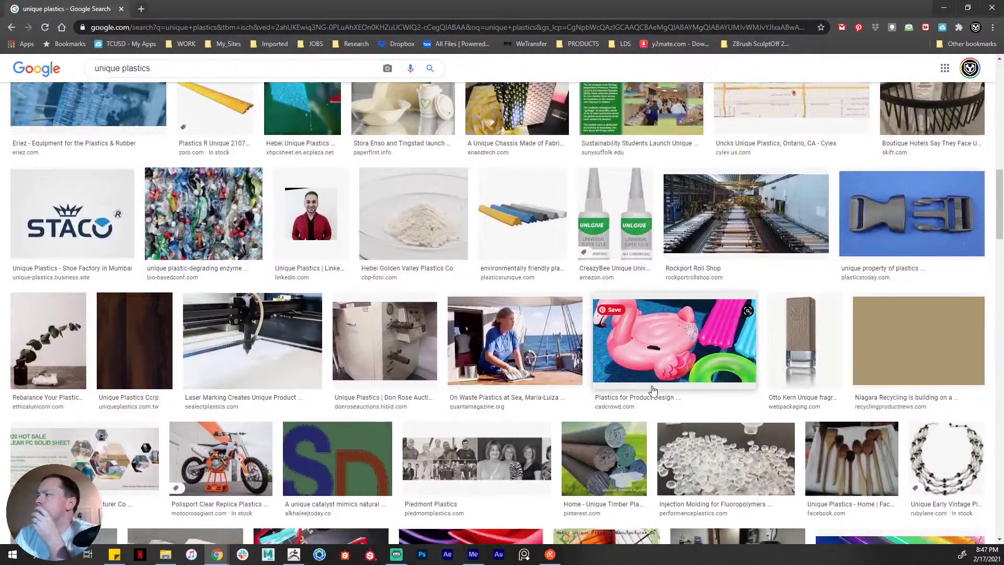
{"action": "scroll", "coordinate": [653, 390], "scroll_direction": "down", "scroll_amount": 3}
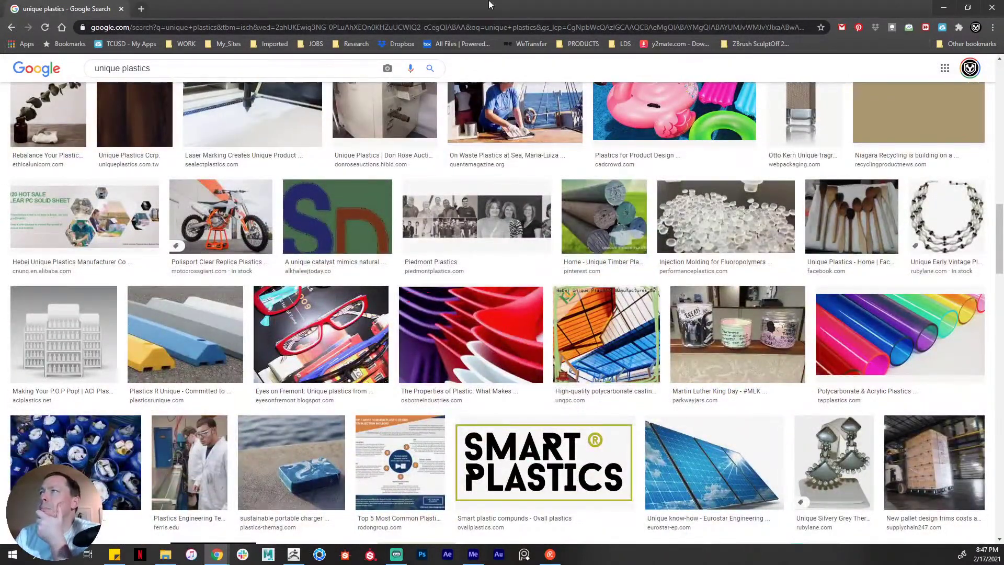
{"action": "left_click", "coordinate": [943, 8]}
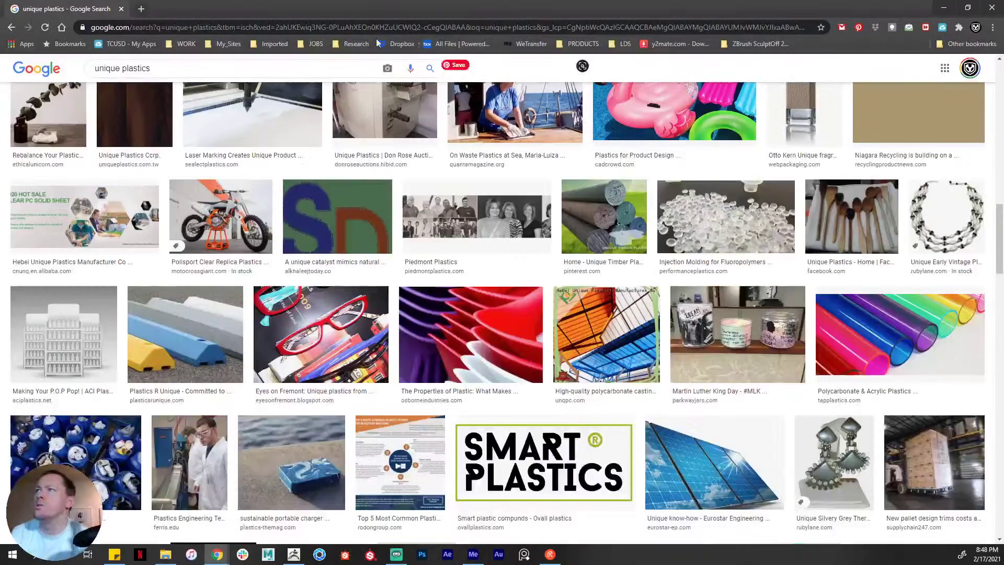
- Search images for "faux metal kids shoes" and look through the results for metallic shoe references
{"action": "left_click", "coordinate": [315, 68]}
{"action": "key", "text": "ctrl+a"}
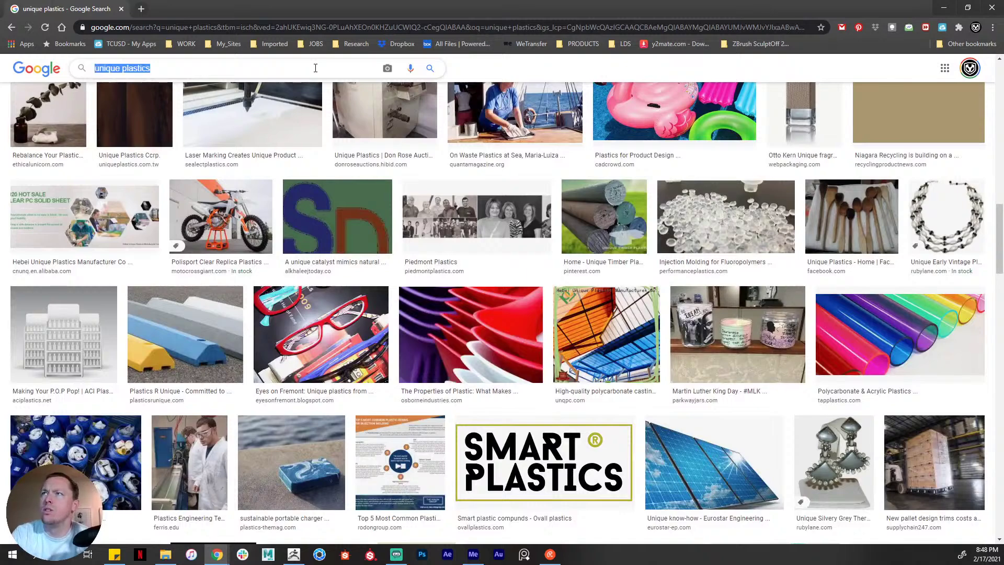
{"action": "type", "text": "fau"}
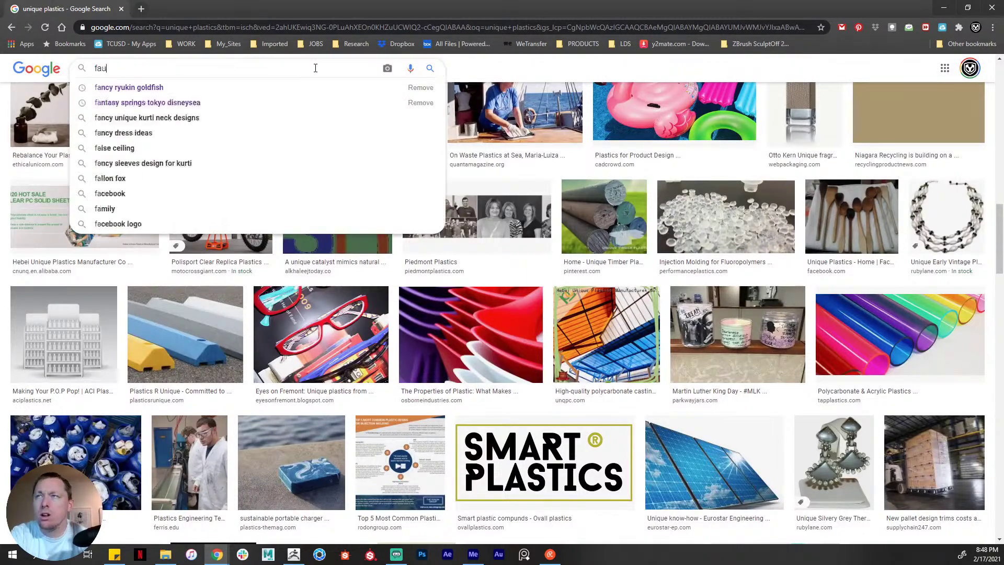
{"action": "type", "text": "x metal "}
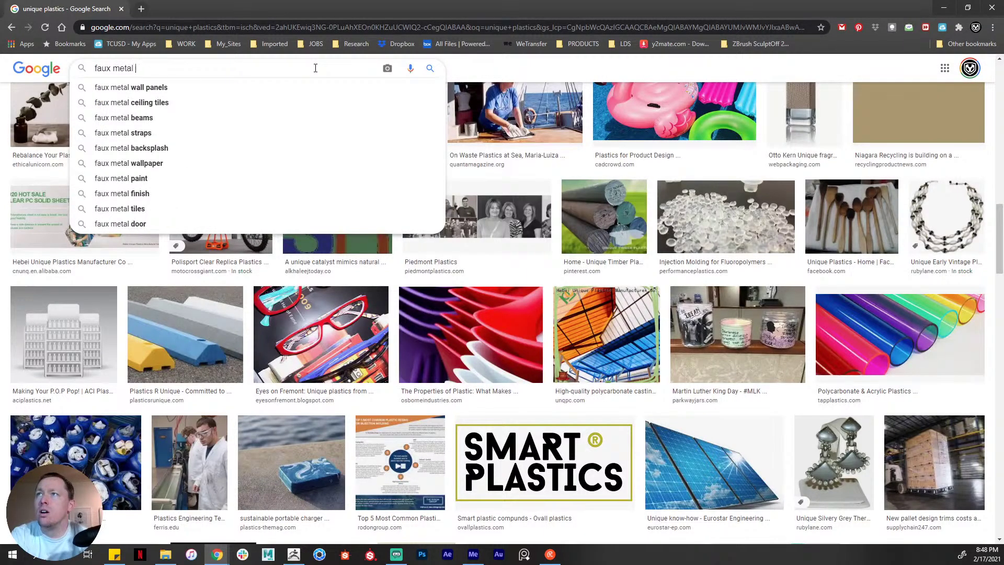
{"action": "type", "text": "kids shoes"}
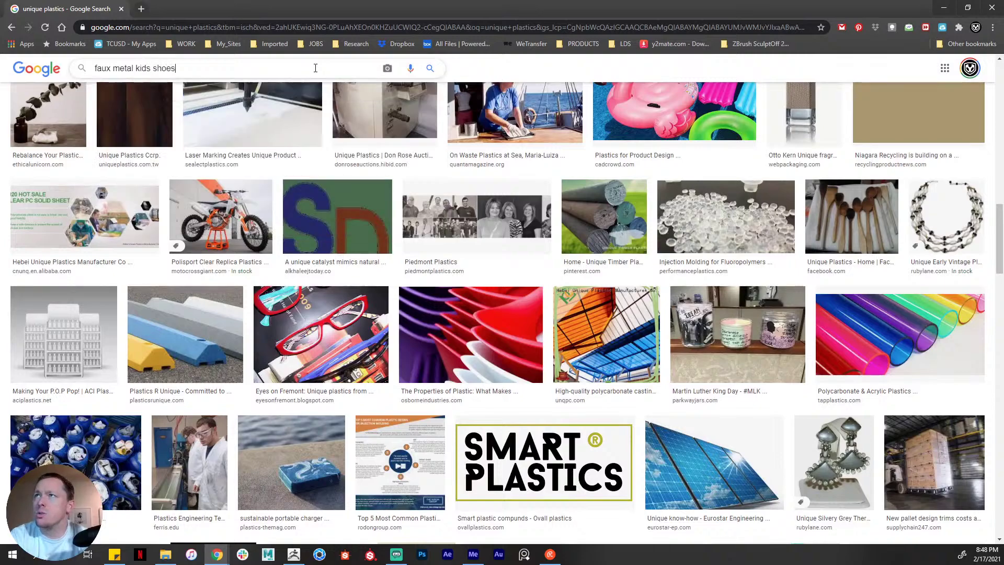
{"action": "key", "text": "Return"}
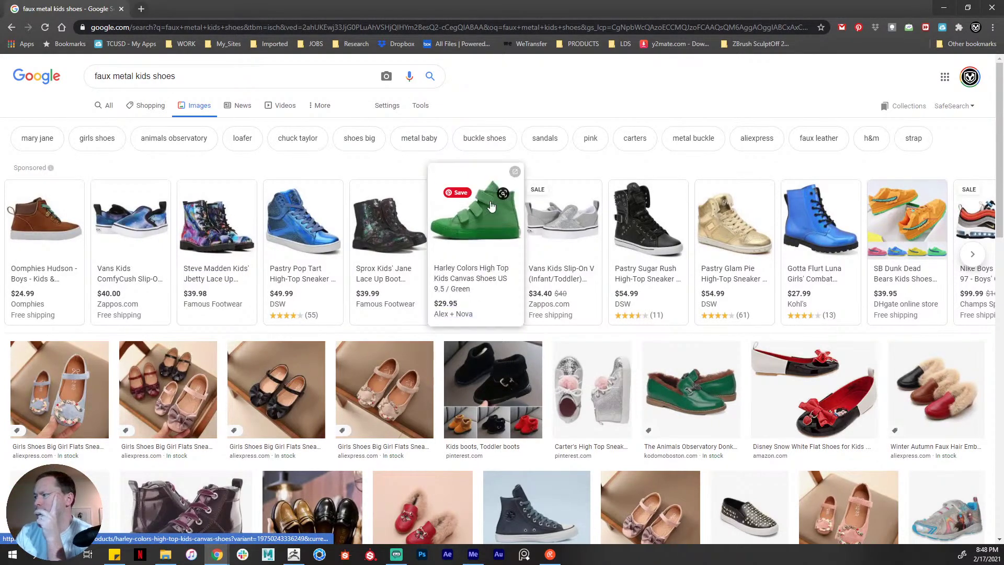
{"action": "scroll", "coordinate": [491, 206], "scroll_direction": "down", "scroll_amount": 3}
{"action": "scroll", "coordinate": [491, 207], "scroll_direction": "down", "scroll_amount": 3}
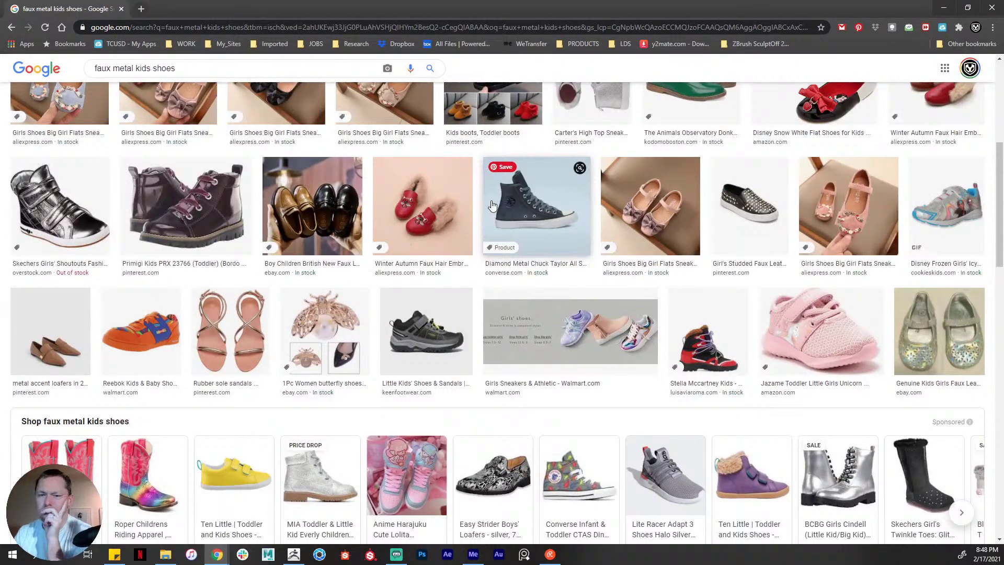
- Open the blue metallic Pastry Pop Tart high-top from the sponsored results in a separate tab
{"action": "scroll", "coordinate": [491, 205], "scroll_direction": "up", "scroll_amount": 6}
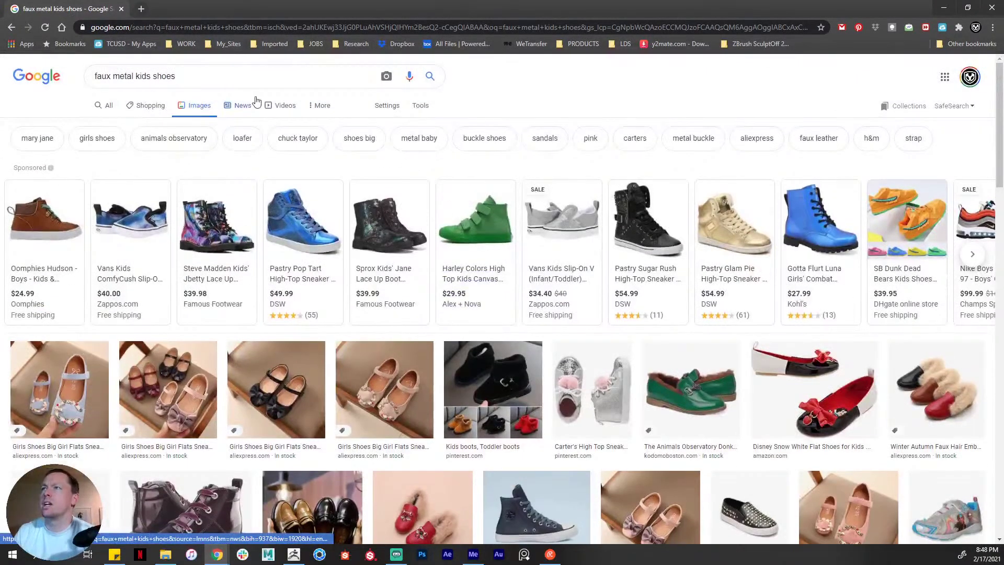
{"action": "mouse_move", "coordinate": [298, 239]}
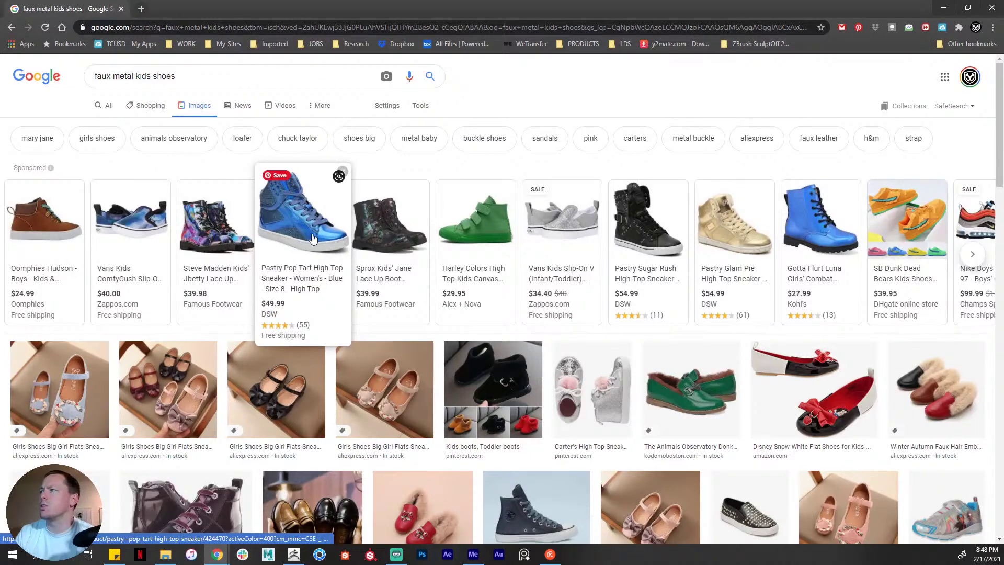
{"action": "middle_click", "coordinate": [314, 237]}
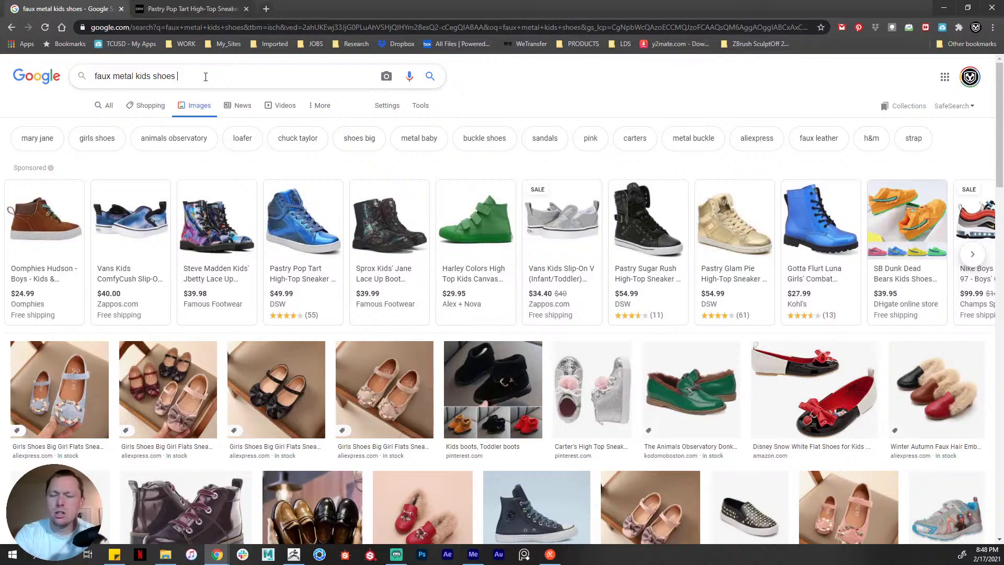
- Search images for "faux metal kids shoes sketchers" and open the star-patterned Skechers Hydee Plus high-top in a separate tab
{"action": "key", "text": "Return"}
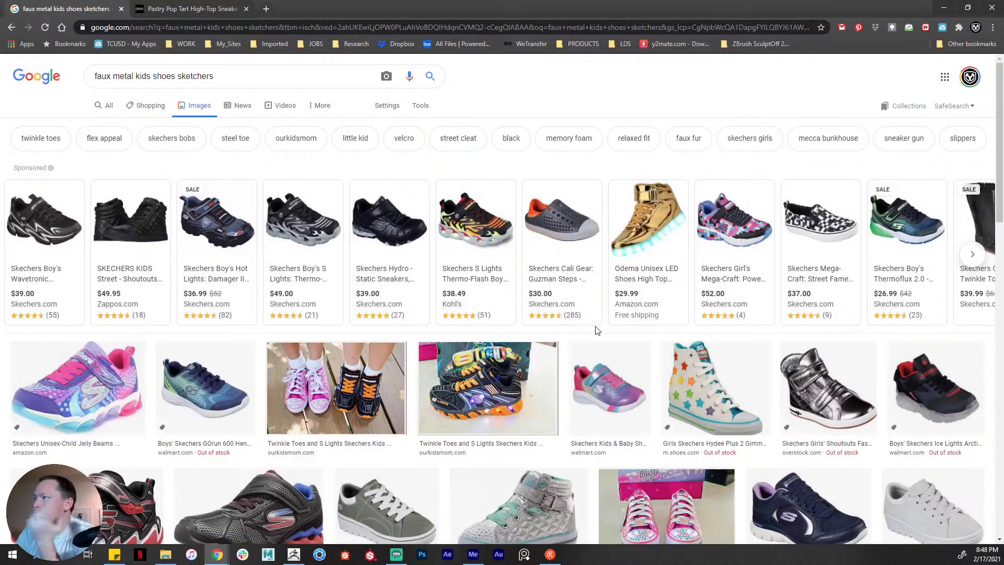
{"action": "scroll", "coordinate": [596, 331], "scroll_direction": "down", "scroll_amount": 3}
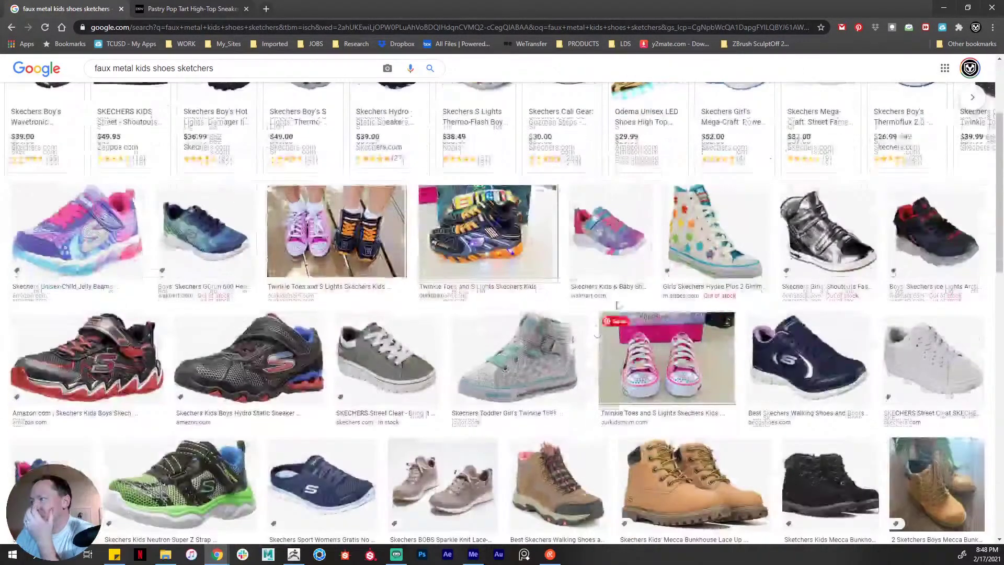
{"action": "middle_click", "coordinate": [709, 241]}
- Look through the remaining Skechers image results for metallic kids' shoe references
{"action": "scroll", "coordinate": [708, 241], "scroll_direction": "down", "scroll_amount": 4}
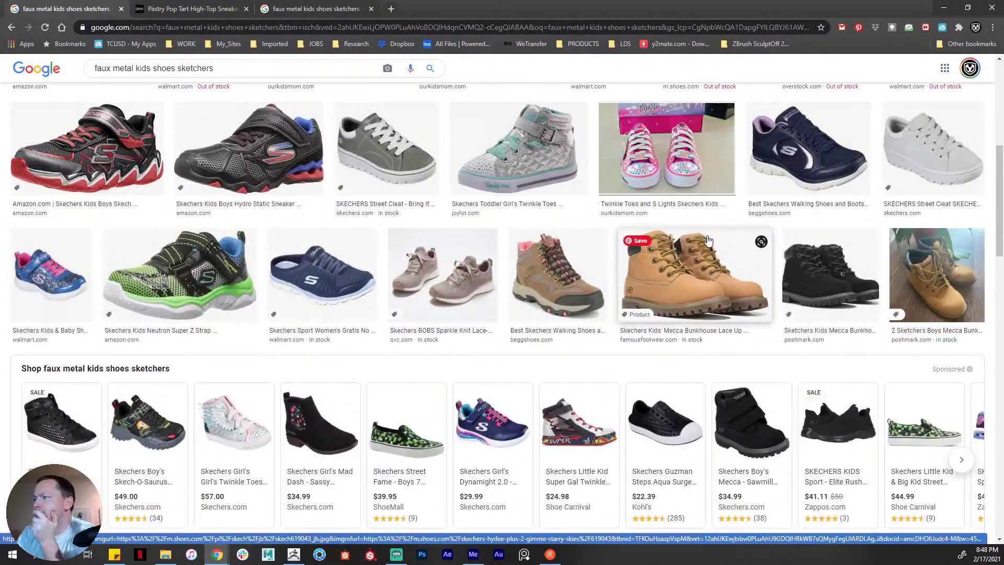
{"action": "scroll", "coordinate": [708, 240], "scroll_direction": "down", "scroll_amount": 5}
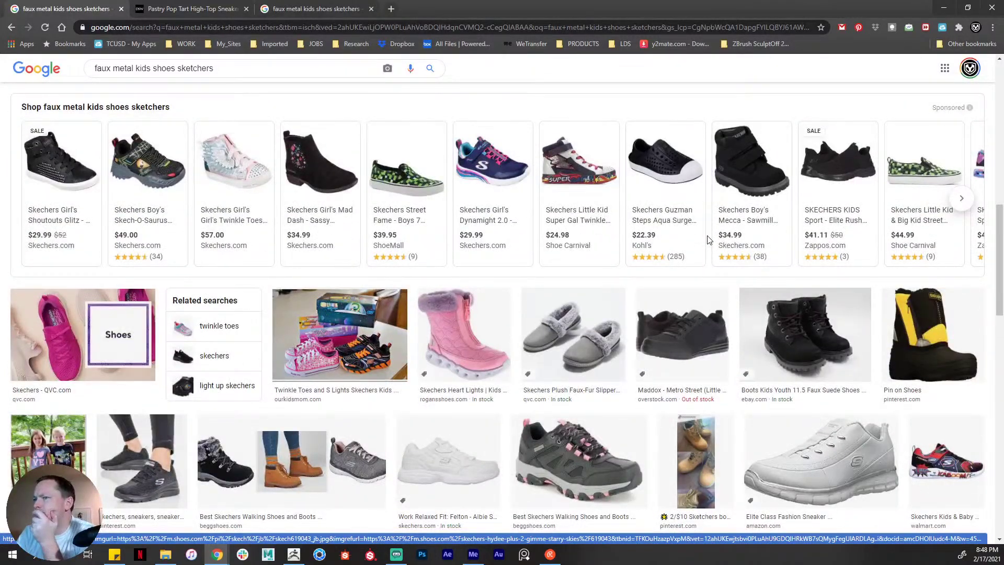
{"action": "scroll", "coordinate": [708, 240], "scroll_direction": "down", "scroll_amount": 4}
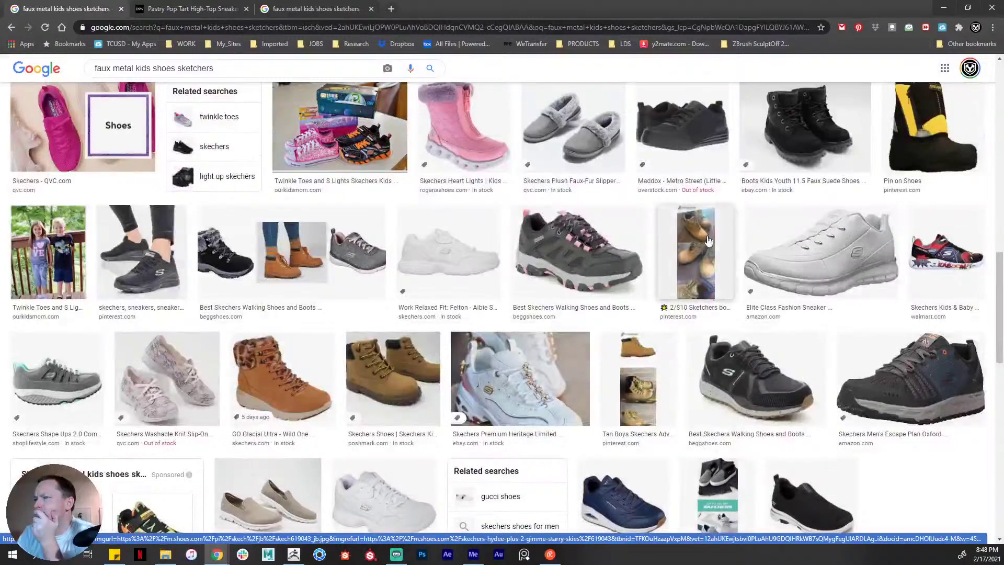
{"action": "scroll", "coordinate": [708, 240], "scroll_direction": "down", "scroll_amount": 4}
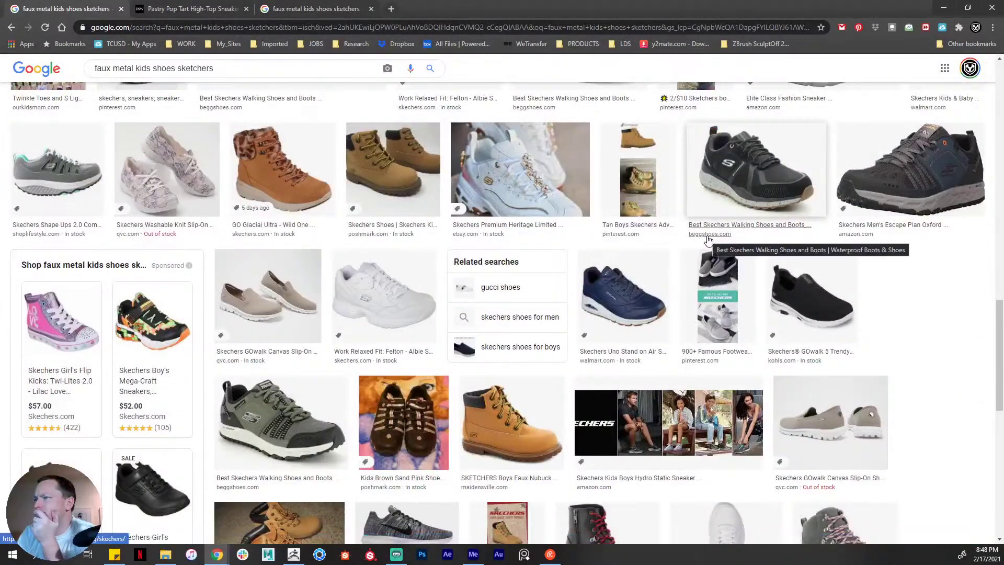
{"action": "scroll", "coordinate": [708, 241], "scroll_direction": "down", "scroll_amount": 6}
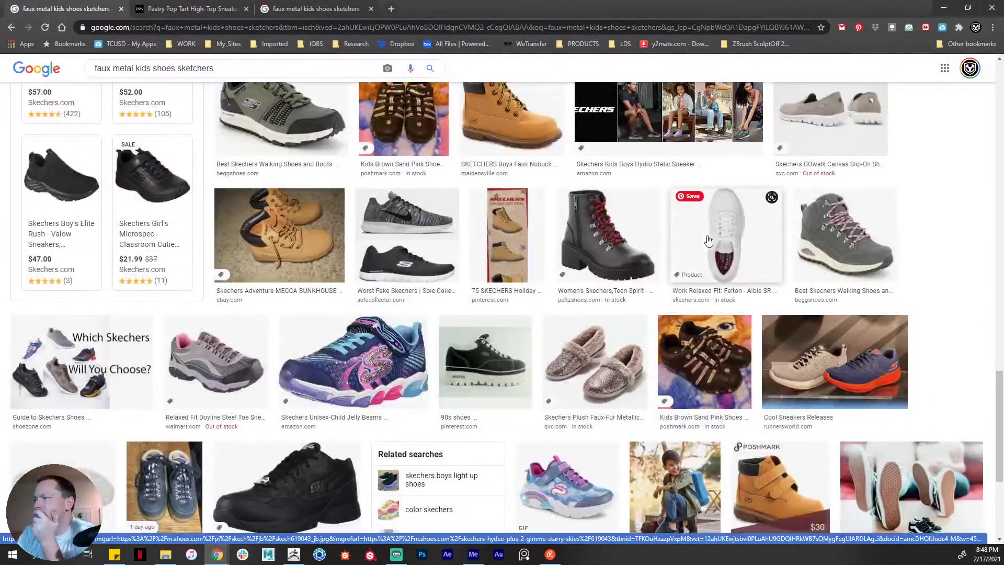
{"action": "scroll", "coordinate": [708, 240], "scroll_direction": "down", "scroll_amount": 5}
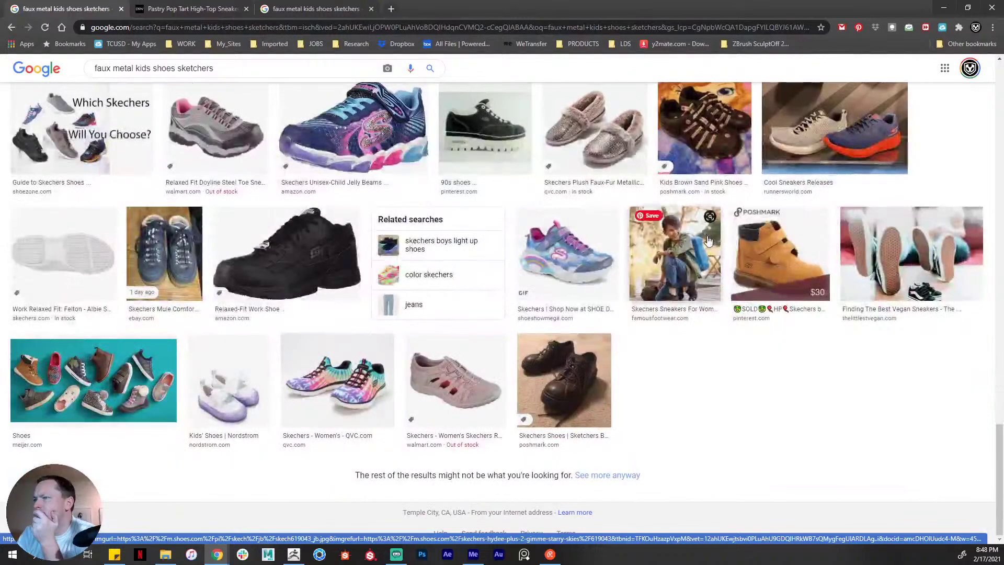
{"action": "scroll", "coordinate": [709, 240], "scroll_direction": "up", "scroll_amount": 15}
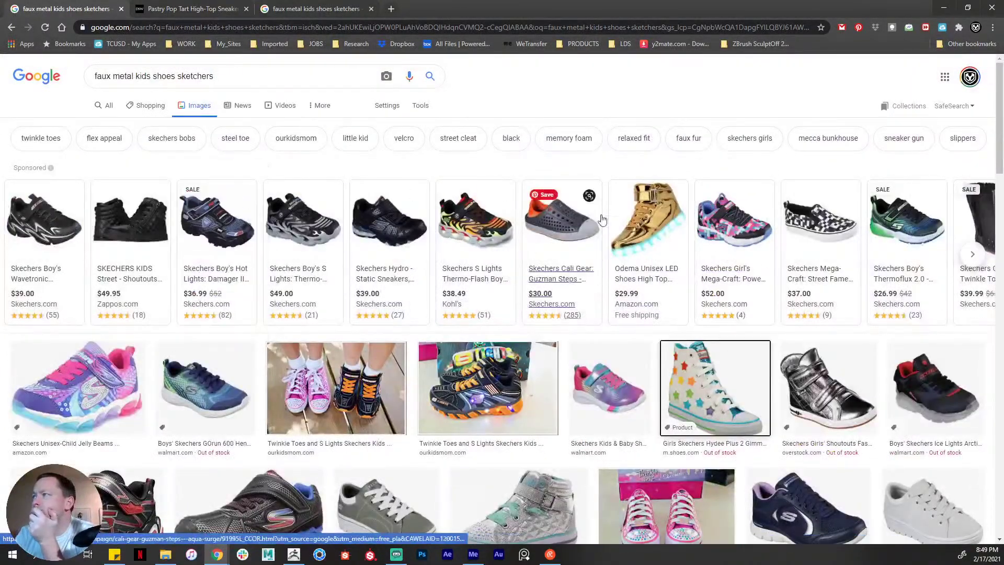
- View all sponsored Skechers products and look through the shopping results for metallic shoe references
{"action": "left_click", "coordinate": [974, 254]}
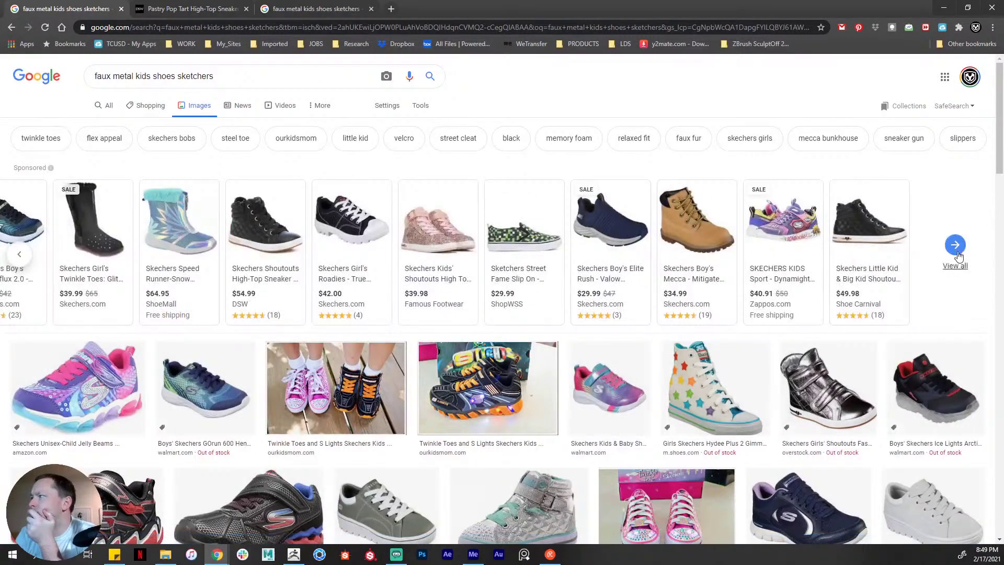
{"action": "left_click", "coordinate": [957, 251]}
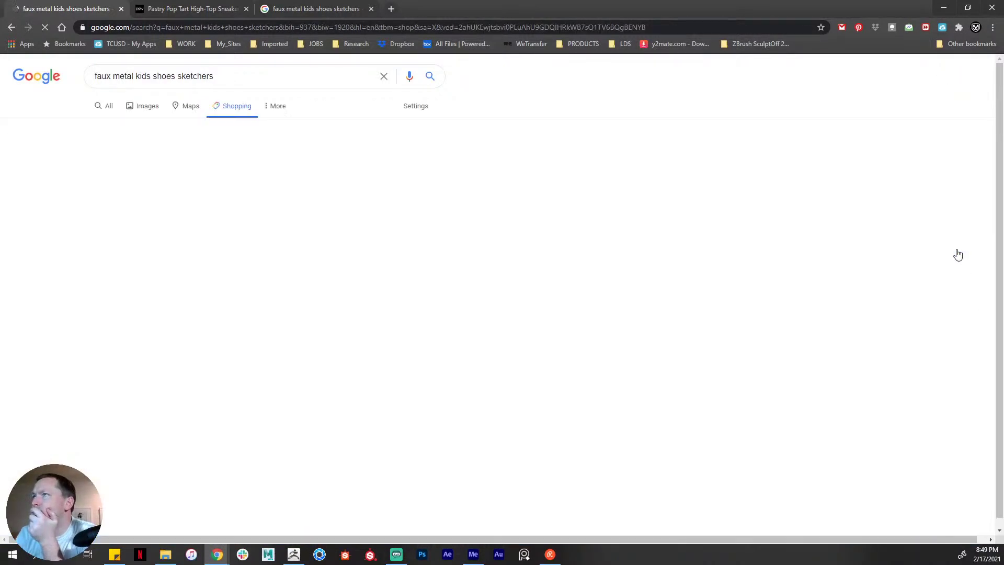
{"action": "scroll", "coordinate": [785, 255], "scroll_direction": "down", "scroll_amount": 7}
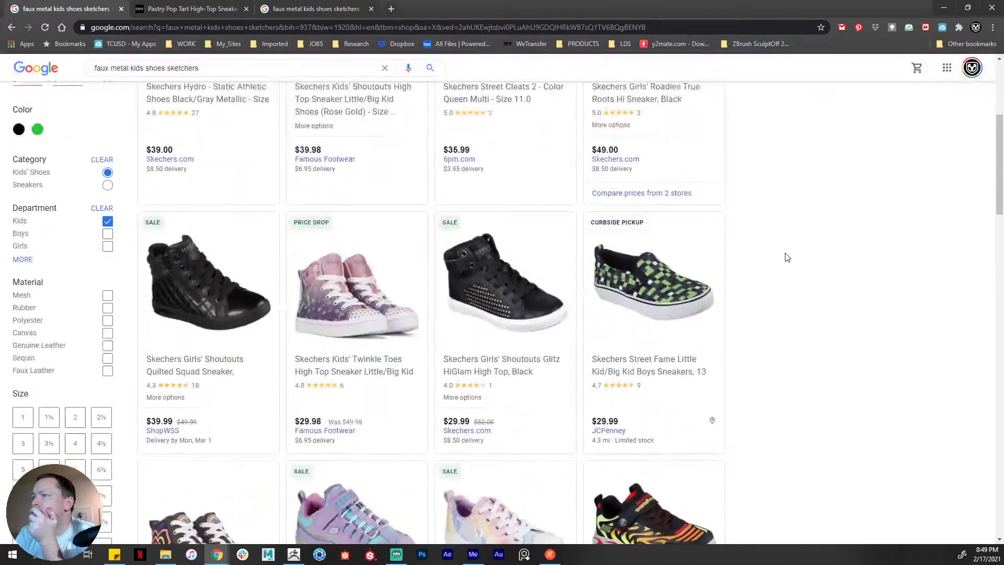
{"action": "scroll", "coordinate": [787, 257], "scroll_direction": "down", "scroll_amount": 10}
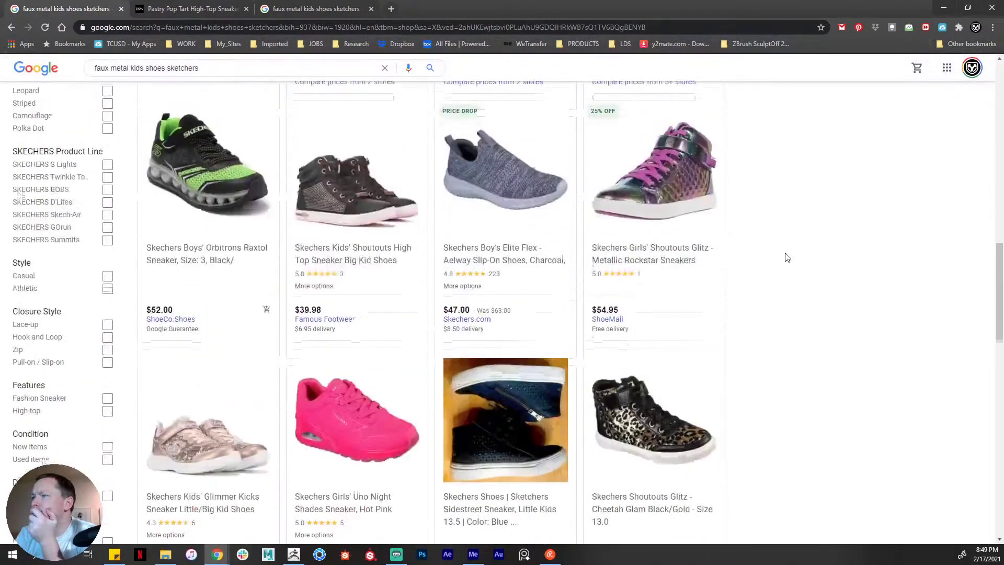
{"action": "scroll", "coordinate": [787, 257], "scroll_direction": "down", "scroll_amount": 4}
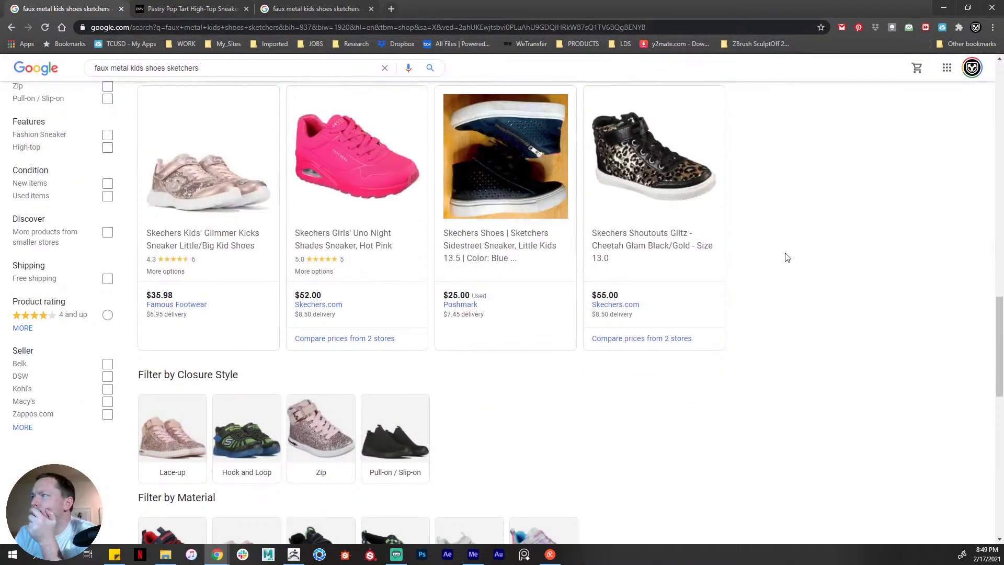
{"action": "scroll", "coordinate": [787, 257], "scroll_direction": "down", "scroll_amount": 6}
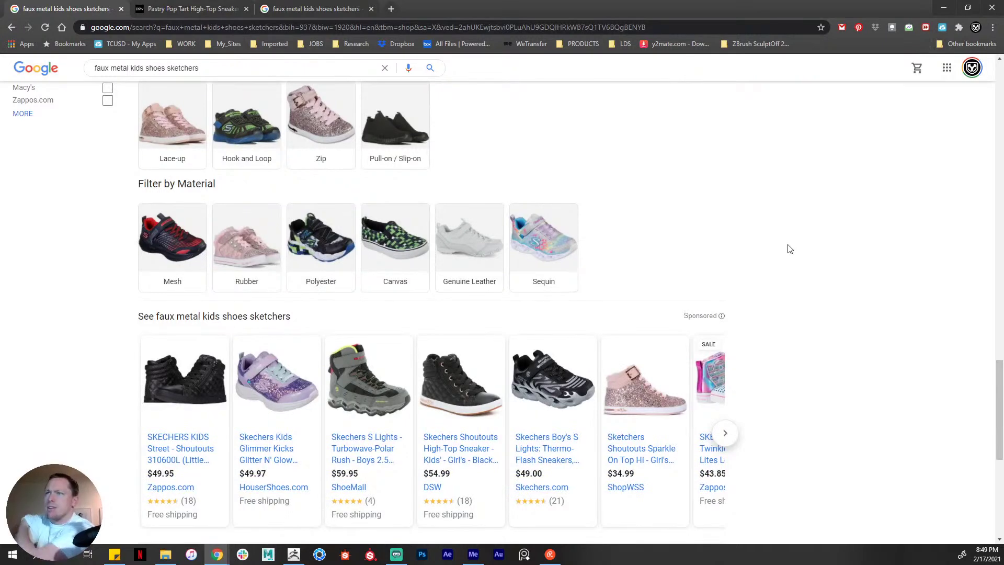
{"action": "scroll", "coordinate": [790, 249], "scroll_direction": "down", "scroll_amount": 3}
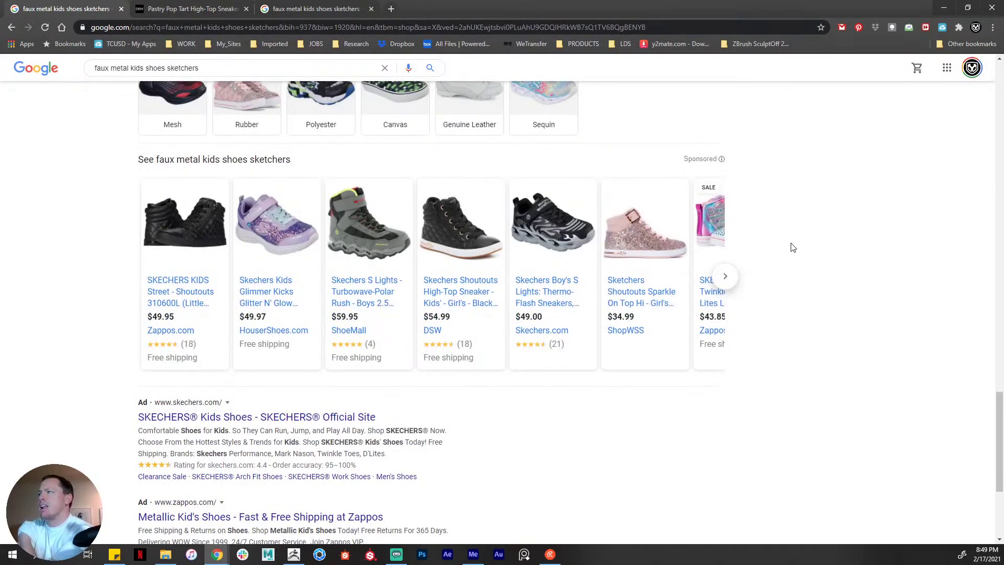
{"action": "scroll", "coordinate": [790, 247], "scroll_direction": "down", "scroll_amount": 4}
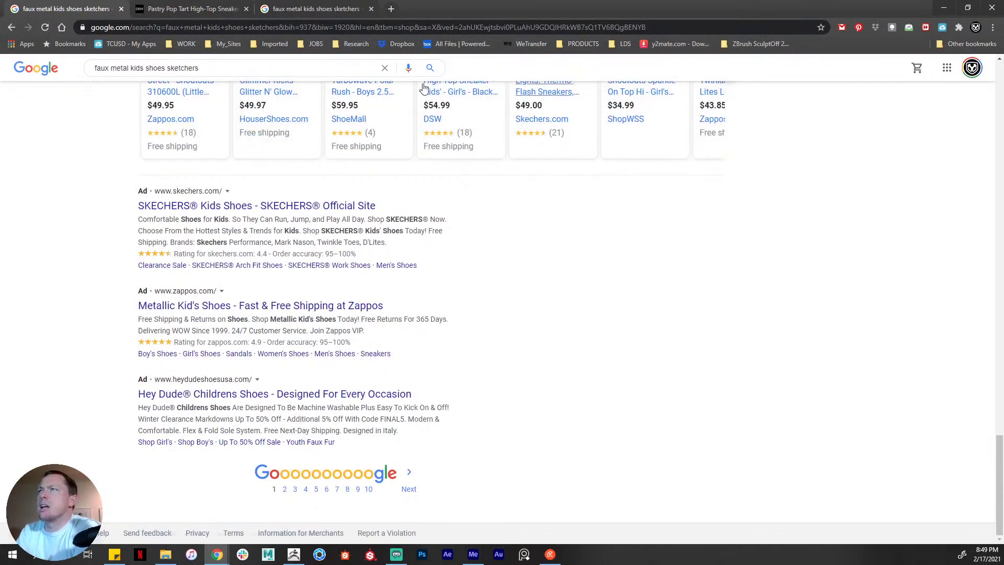
- Examine the blue and pink metallic photos on the Pop Tart High-Top Sneaker product page
{"action": "left_click", "coordinate": [191, 15]}
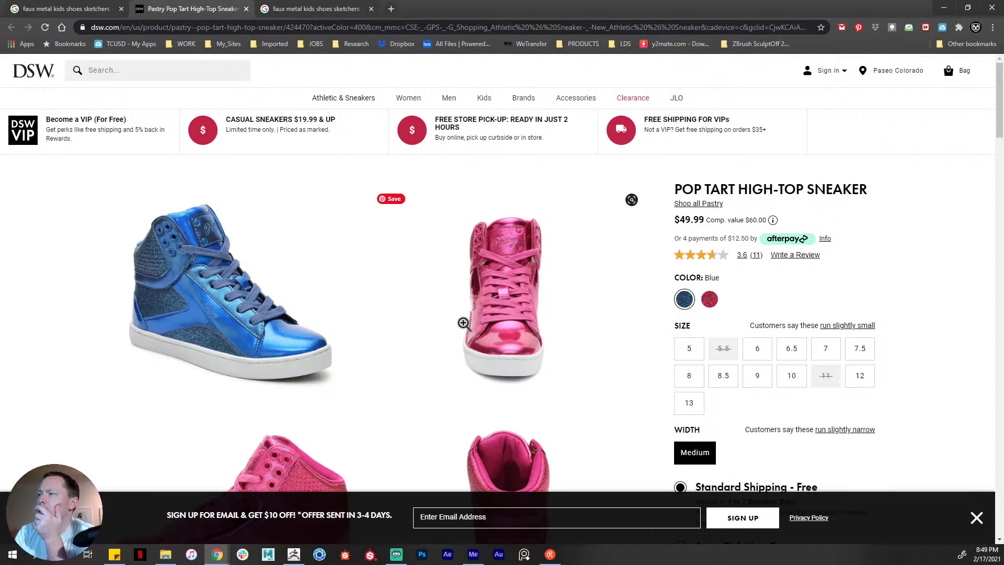
{"action": "scroll", "coordinate": [503, 374], "scroll_direction": "down", "scroll_amount": 3}
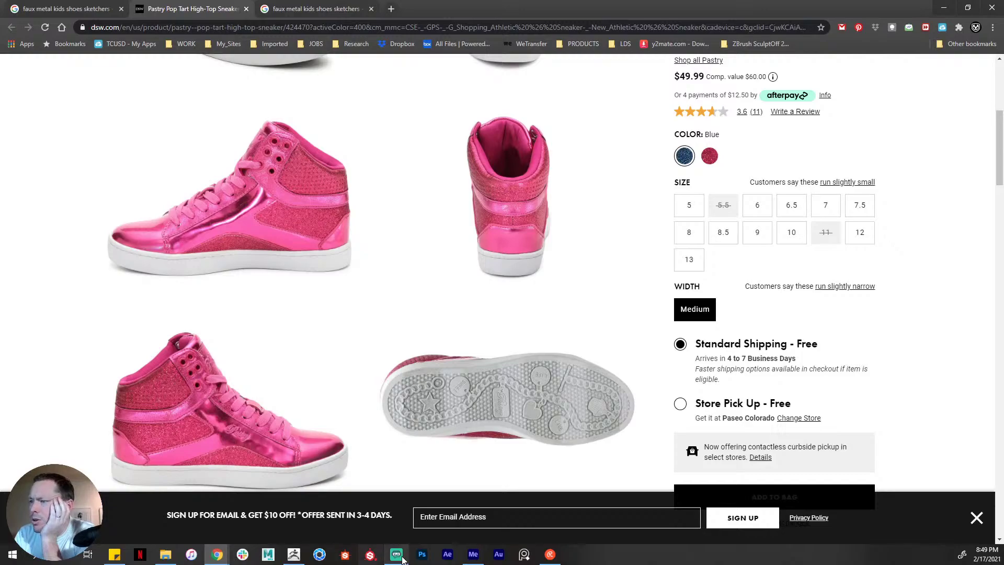
- Switch to ZBrush and isolate the four straps of the Shoes subtool by hiding the rest of the boots
{"action": "left_click", "coordinate": [294, 555]}
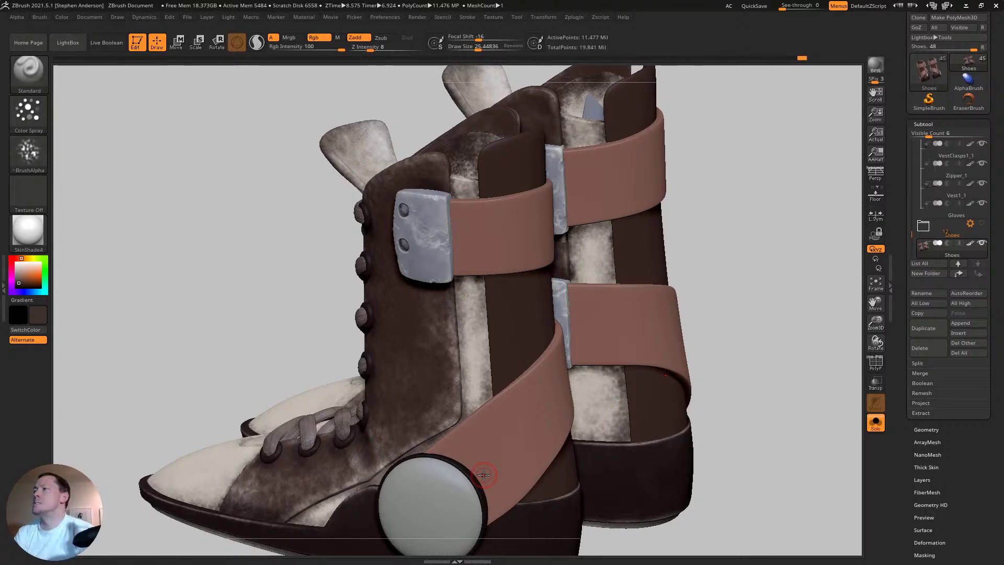
{"action": "left_click_drag", "start_coordinate": [762, 276], "coordinate": [744, 260]}
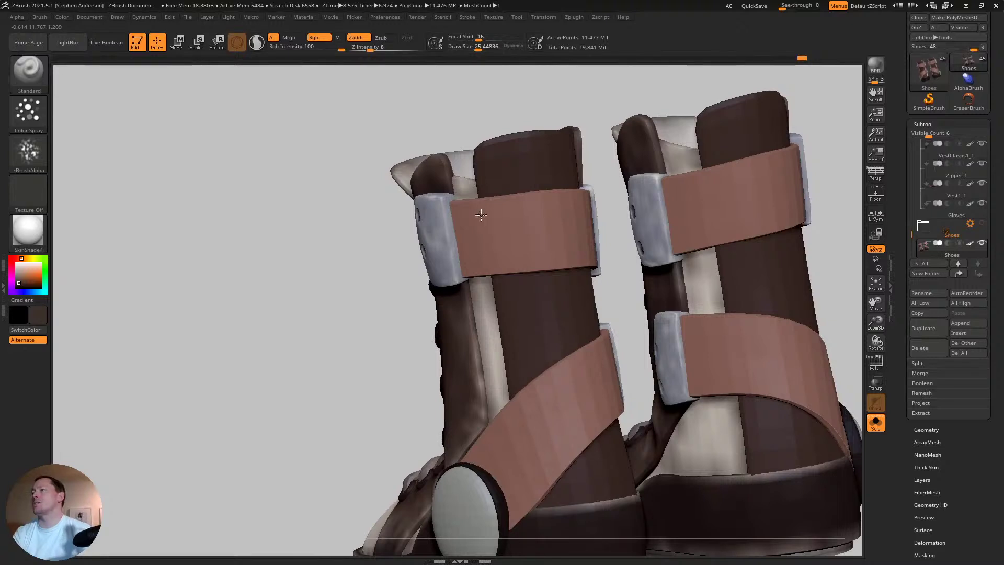
{"action": "left_click_drag", "start_coordinate": [516, 218], "coordinate": [513, 204]}
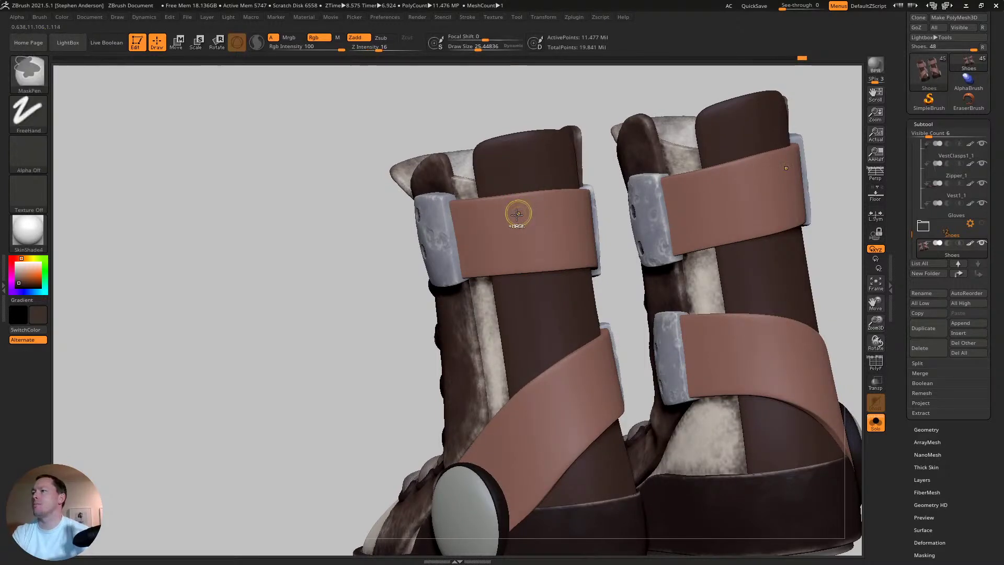
{"action": "left_click", "coordinate": [593, 211], "text": "ctrl+shift"}
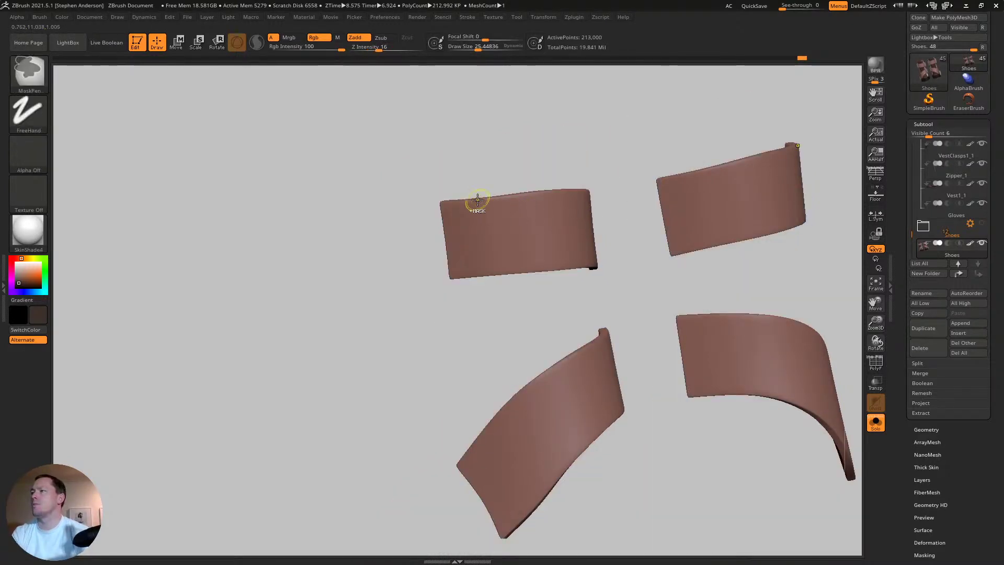
- Display the polygon wireframe and hide the polygon loop just below the upper edge of the two upper boot straps
{"action": "mouse_move", "coordinate": [478, 199]}
{"action": "right_mouse_down", "text": "alt"}
{"action": "mouse_move", "coordinate": [603, 347]}
{"action": "mouse_move", "coordinate": [475, 281]}
{"action": "mouse_move", "coordinate": [565, 347]}
{"action": "right_mouse_up", "text": "alt"}
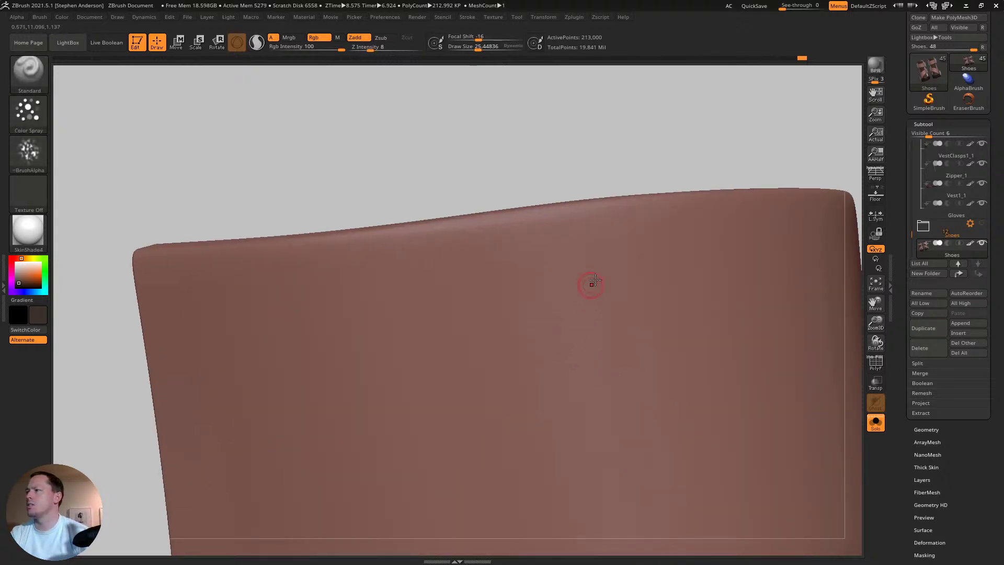
{"action": "key", "text": "shift+f"}
{"action": "right_click_drag", "start_coordinate": [443, 263], "coordinate": [489, 303]}
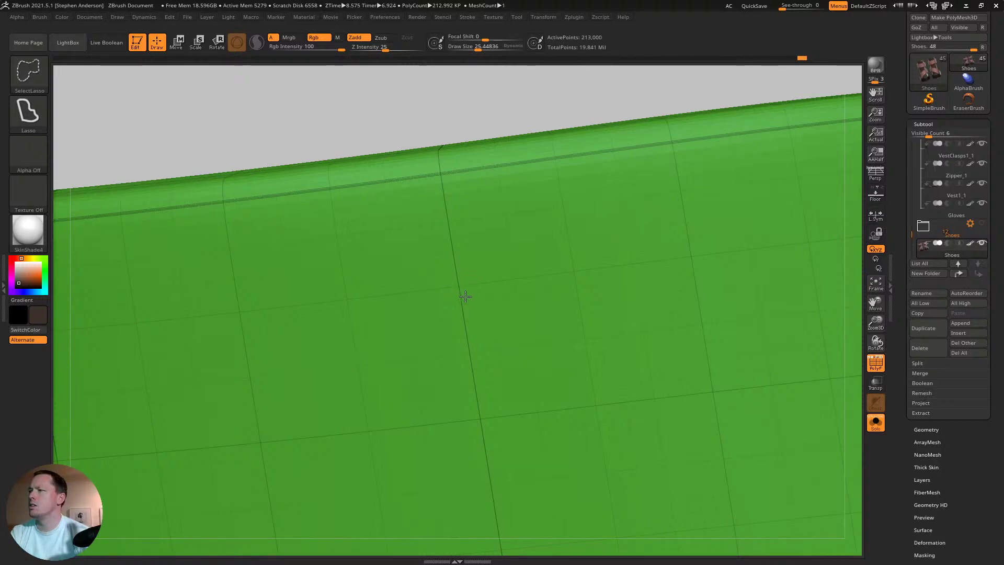
{"action": "left_click", "coordinate": [513, 285], "text": "ctrl+shift"}
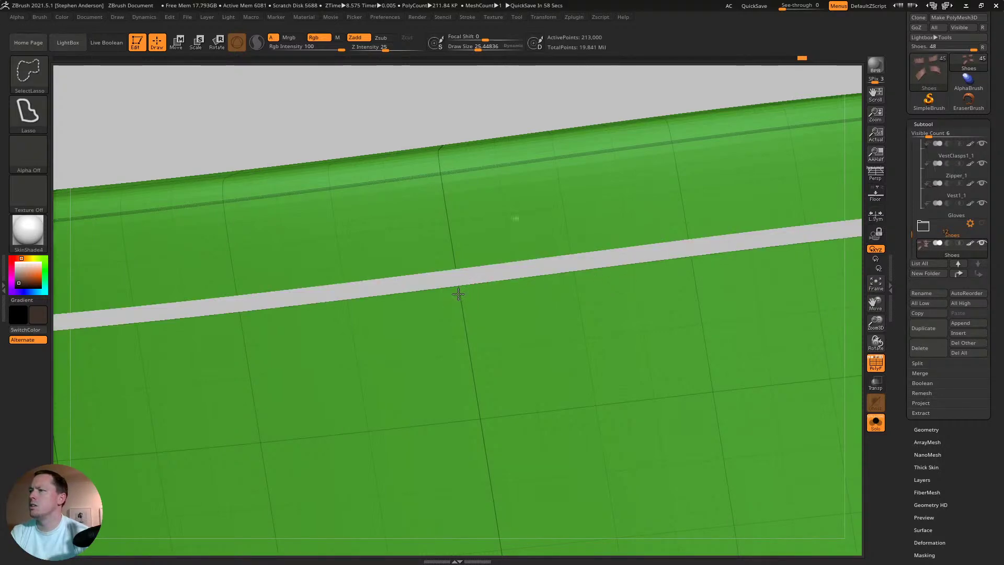
{"action": "left_click", "coordinate": [615, 353], "text": "ctrl+shift"}
{"action": "key", "text": "f"}
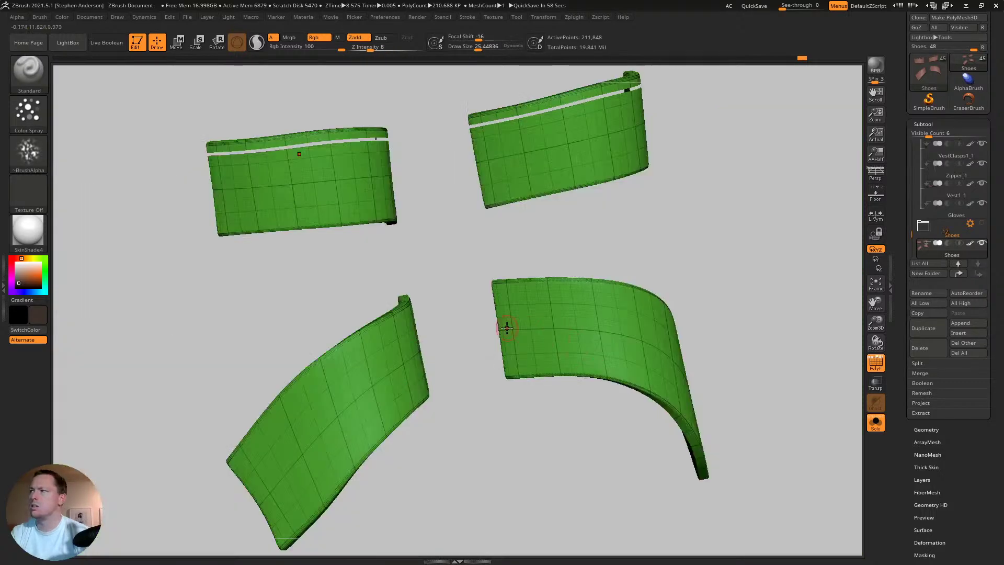
- Hide the matching polygon loop just below the upper edge of the lower, diagonal boot straps
{"action": "right_click_drag", "start_coordinate": [353, 339], "coordinate": [497, 435], "text": "ctrl"}
{"action": "mouse_move", "coordinate": [382, 342]}
{"action": "right_mouse_down", "text": "ctrl"}
{"action": "mouse_move", "coordinate": [430, 385]}
{"action": "mouse_move", "coordinate": [420, 370]}
{"action": "right_mouse_up", "text": "ctrl"}
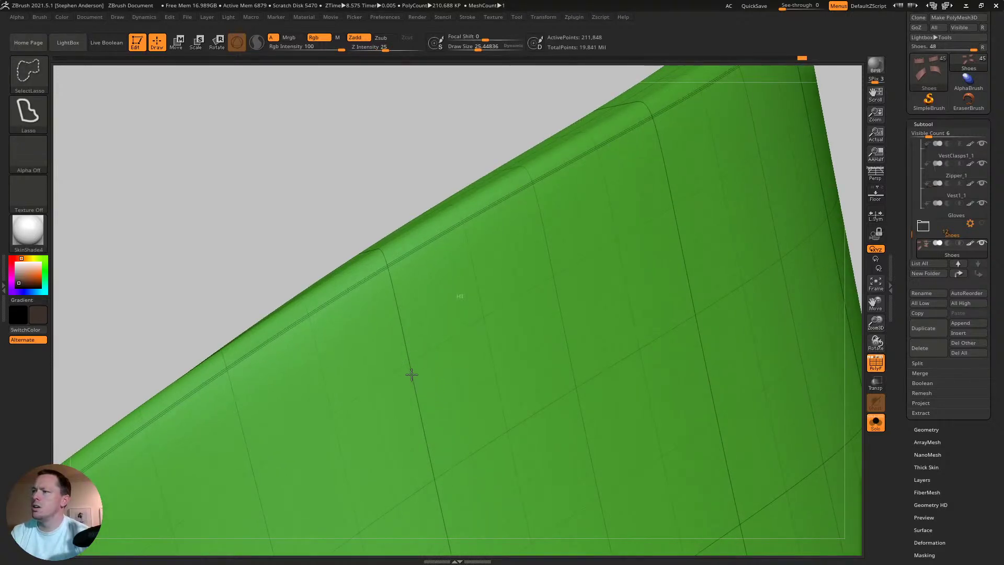
{"action": "left_click", "coordinate": [411, 373], "text": "ctrl+alt+shift"}
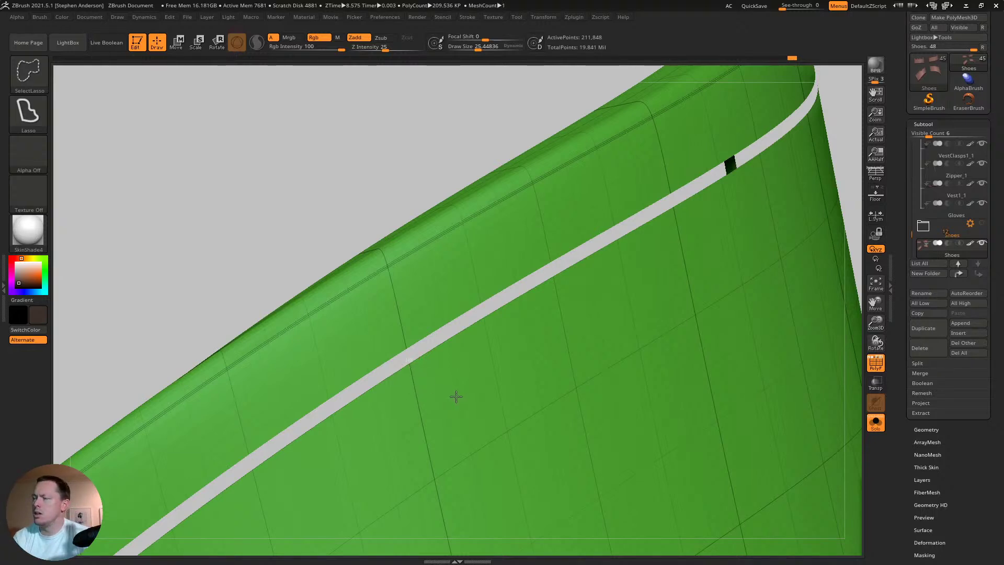
- Hide the two adjacent polygon loops just above the lower edge of the two upper boot straps
{"action": "right_click_drag", "start_coordinate": [467, 391], "coordinate": [415, 285], "text": "ctrl"}
{"action": "right_click_drag", "start_coordinate": [430, 318], "coordinate": [444, 487], "text": "alt"}
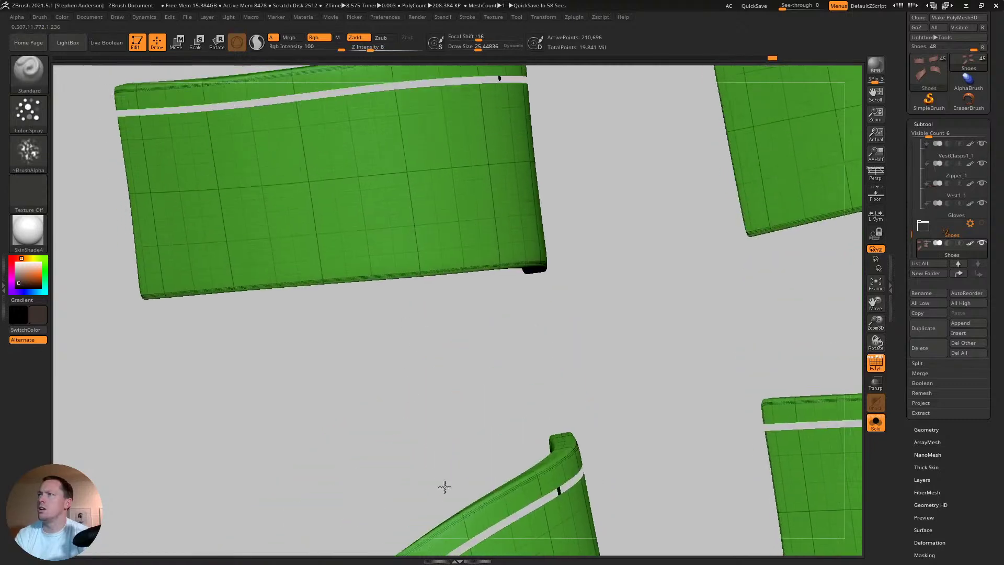
{"action": "right_click_drag", "start_coordinate": [379, 280], "coordinate": [513, 410], "text": "ctrl"}
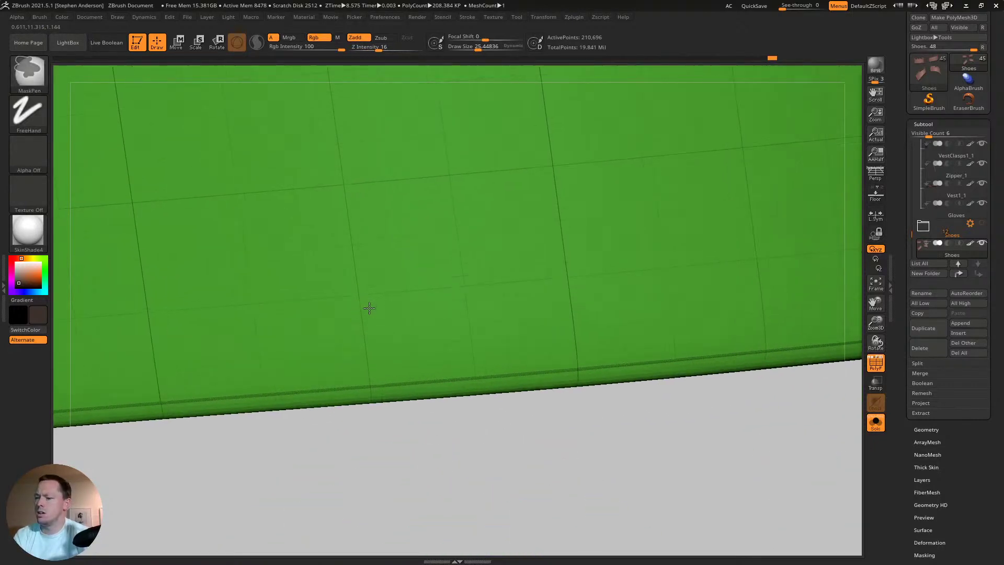
{"action": "right_click_drag", "start_coordinate": [369, 309], "coordinate": [381, 321], "text": "ctrl"}
{"action": "key", "text": "ctrl+shift"}
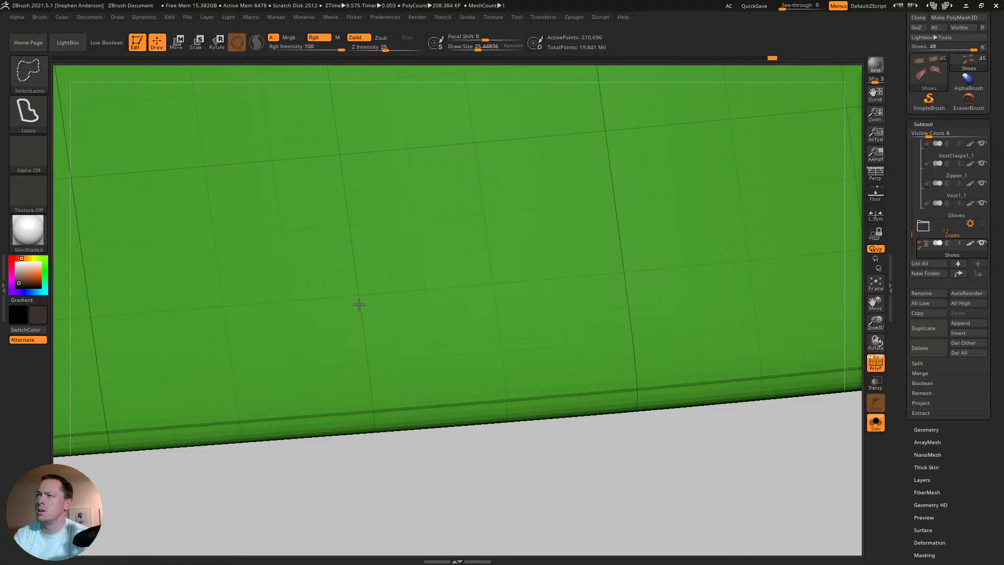
{"action": "left_click", "coordinate": [360, 304], "text": "ctrl+shift"}
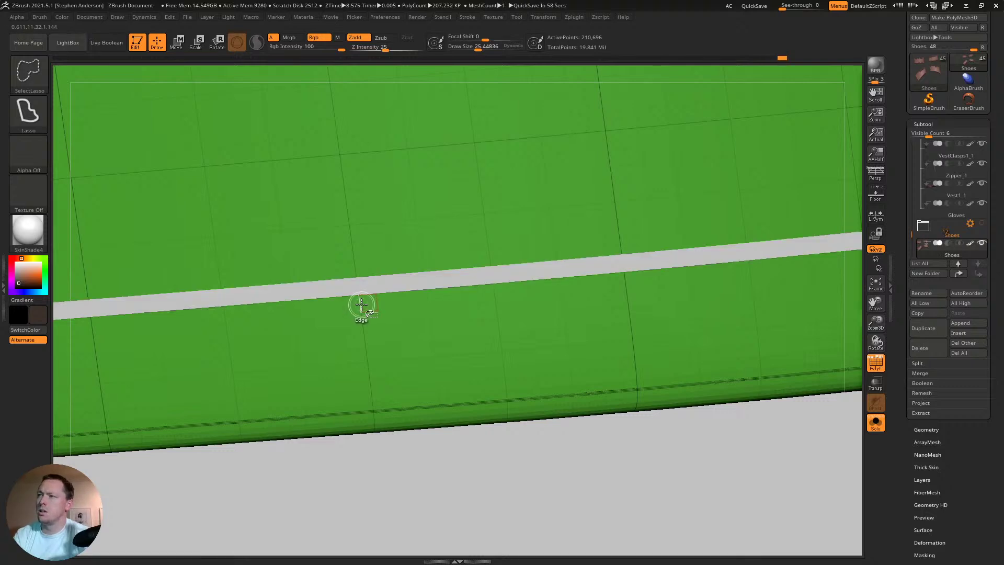
{"action": "left_click", "coordinate": [494, 375], "text": "ctrl+shift"}
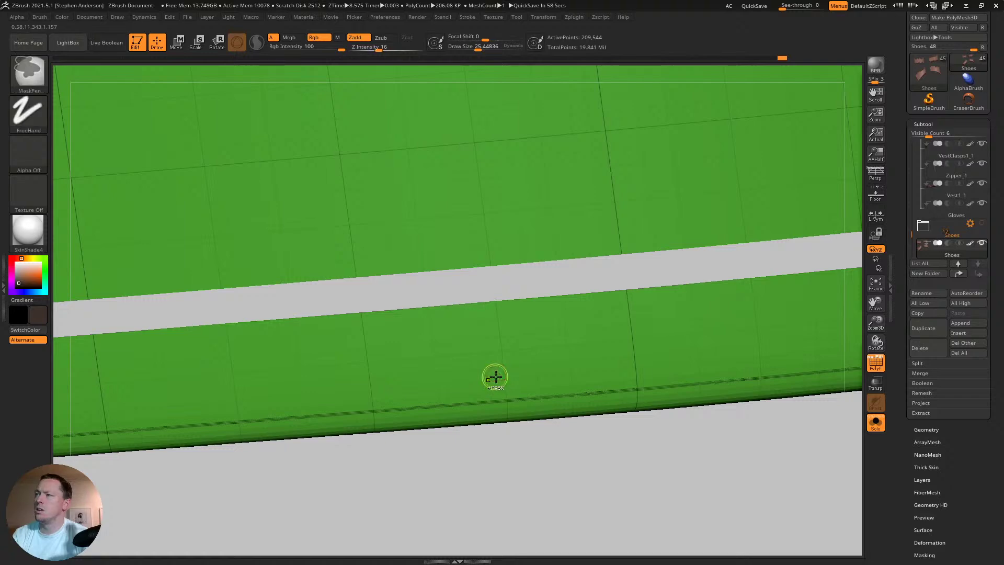
- Hide the matching pair of polygon loops just above the lower edge of the diagonal boot straps
{"action": "mouse_move", "coordinate": [493, 374]}
{"action": "right_mouse_down"}
{"action": "mouse_move", "coordinate": [217, 173]}
{"action": "mouse_move", "coordinate": [482, 432]}
{"action": "mouse_move", "coordinate": [419, 352]}
{"action": "mouse_move", "coordinate": [440, 406]}
{"action": "right_mouse_up"}
{"action": "mouse_move", "coordinate": [278, 340]}
{"action": "right_mouse_down", "text": "ctrl"}
{"action": "mouse_move", "coordinate": [278, 376]}
{"action": "mouse_move", "coordinate": [267, 350]}
{"action": "right_mouse_up", "text": "ctrl"}
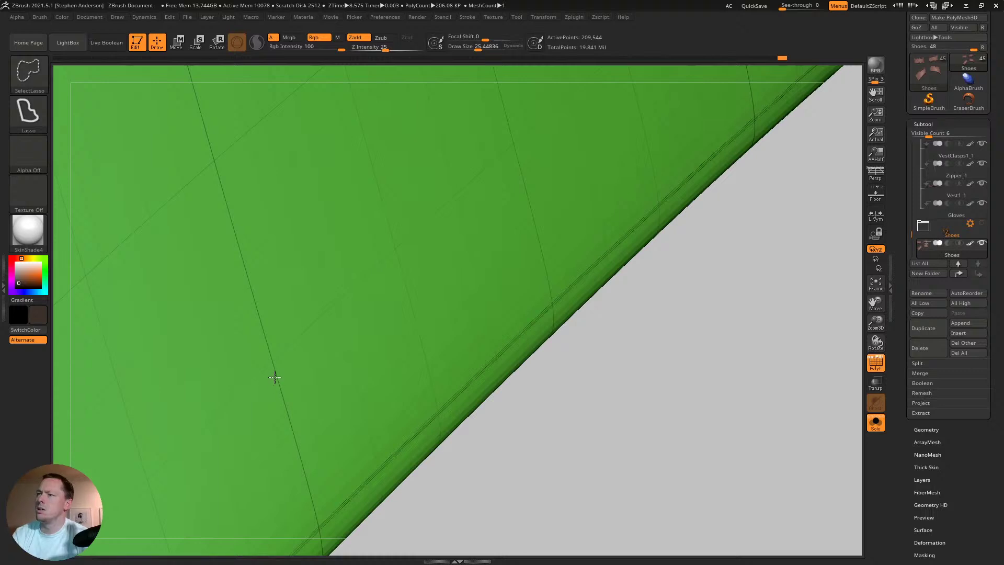
{"action": "left_click", "coordinate": [276, 373], "text": "ctrl+shift"}
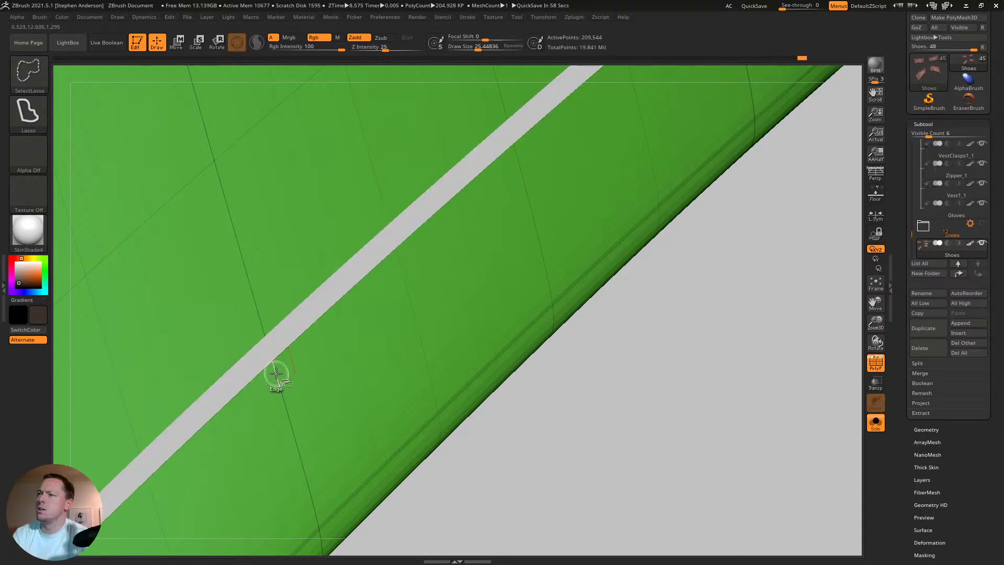
{"action": "left_click", "coordinate": [487, 354], "text": "ctrl+shift"}
- Mask the visible strap polygons, bring back the hidden loops unmasked, and blur the mask's borders
{"action": "key", "text": "ctrl+a"}
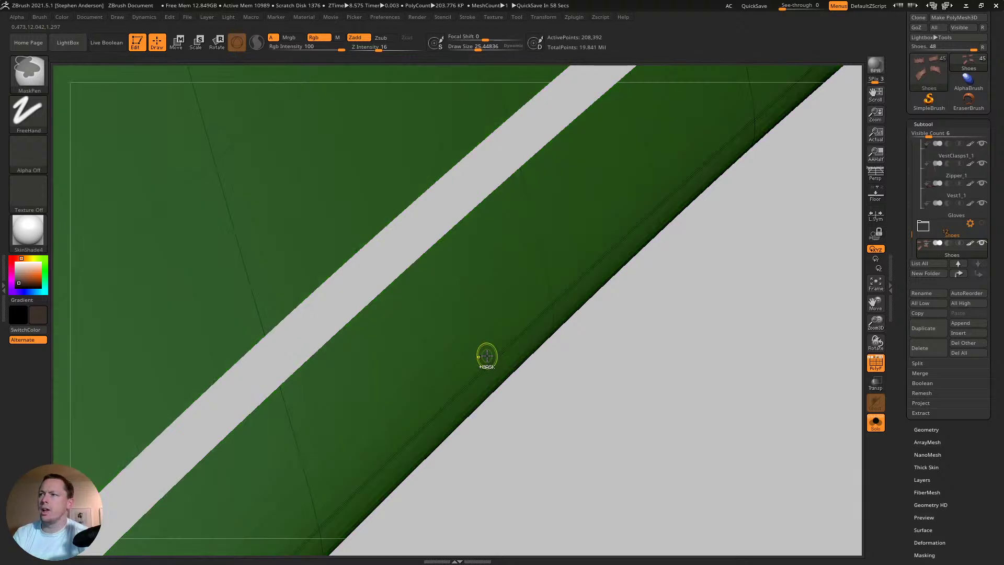
{"action": "key", "text": "shift"}
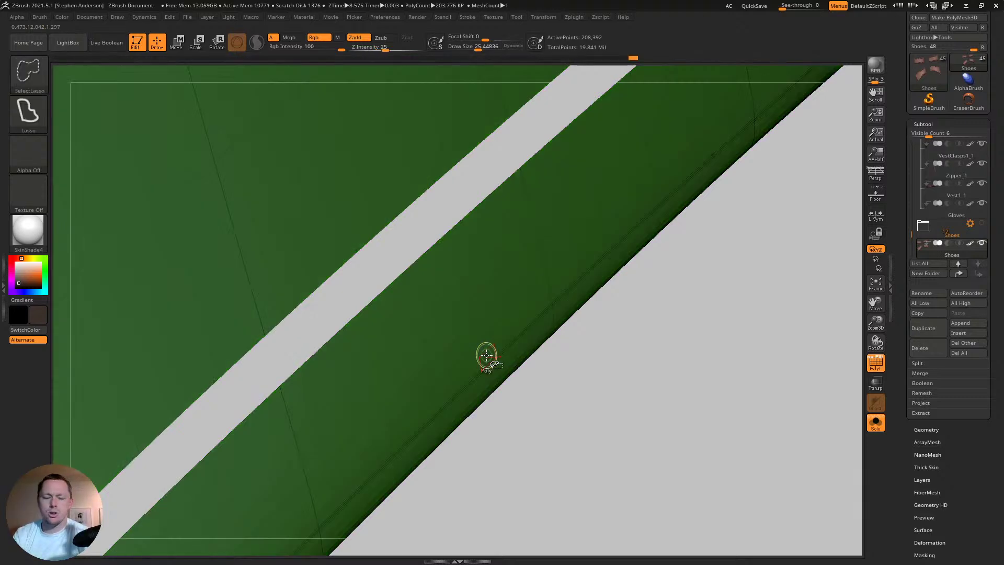
{"action": "left_click", "coordinate": [427, 331], "text": "ctrl+shift"}
{"action": "left_click", "coordinate": [392, 330], "text": "ctrl"}
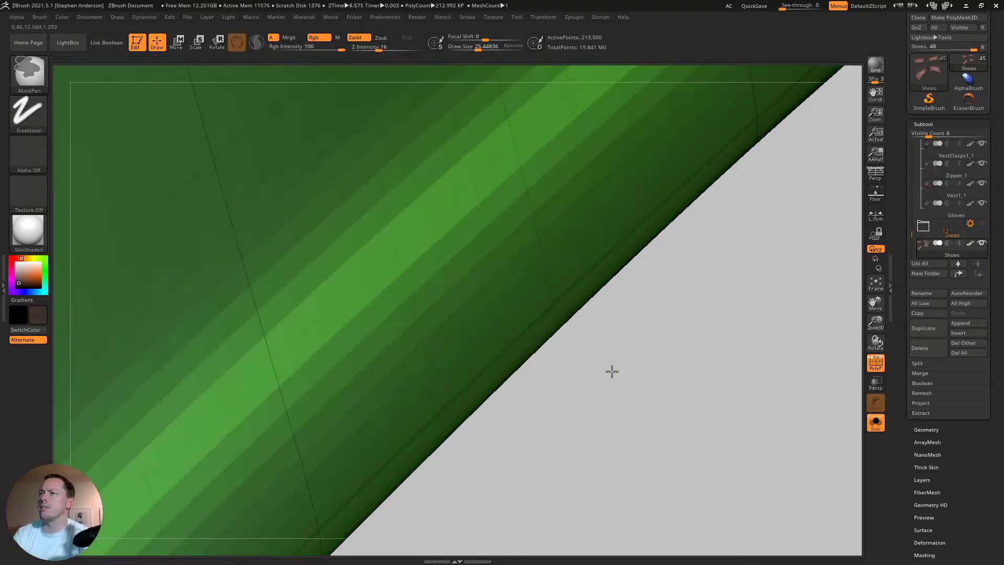
{"action": "left_click_drag", "start_coordinate": [612, 372], "coordinate": [287, 175]}
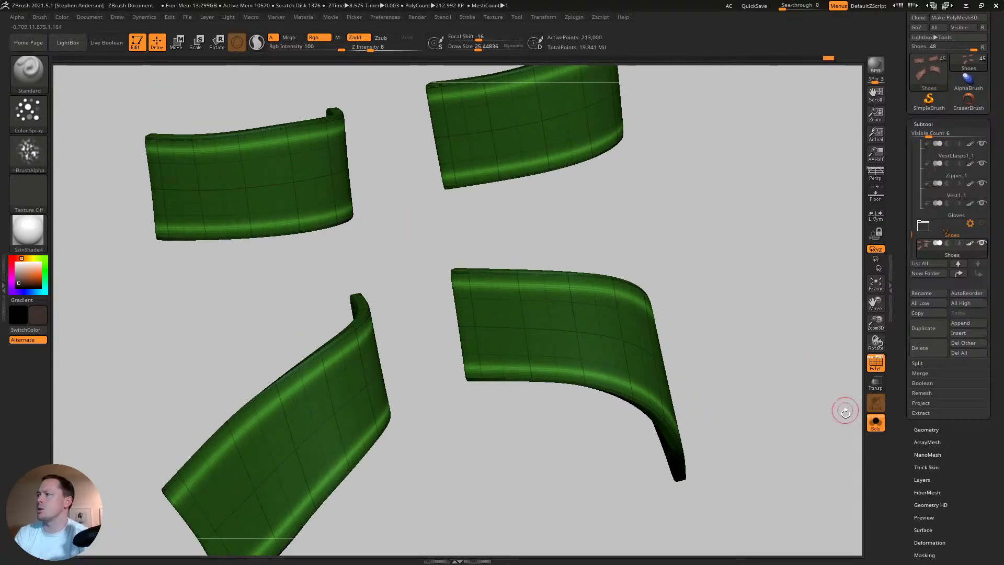
- Turn off the polygon wireframe and apply a negative Inflate deformation to sink the unmasked loops into grooves along the strap edges
{"action": "left_click", "coordinate": [933, 542]}
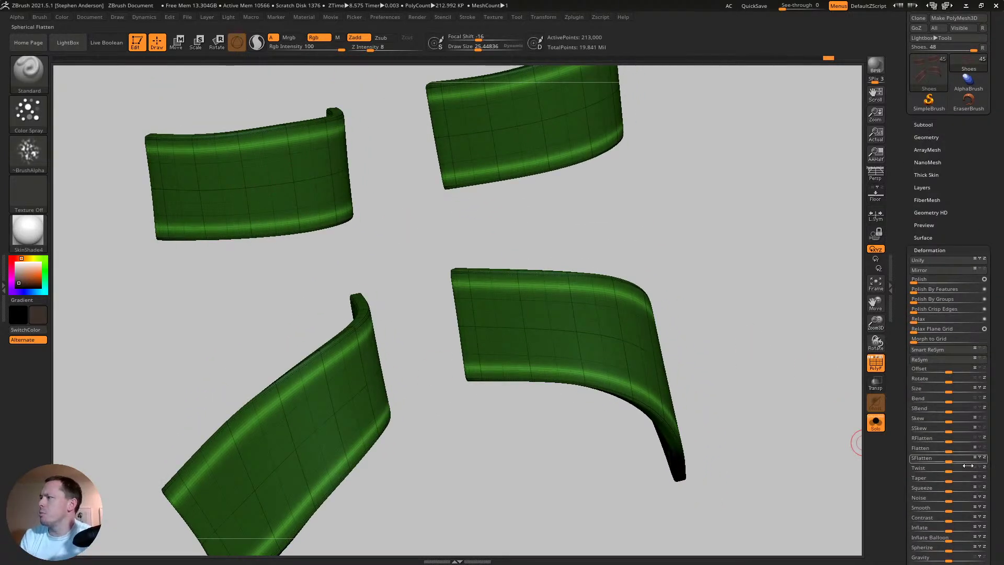
{"action": "scroll", "coordinate": [999, 448], "scroll_direction": "down", "scroll_amount": 1}
{"action": "scroll", "coordinate": [998, 449], "scroll_direction": "down", "scroll_amount": 2}
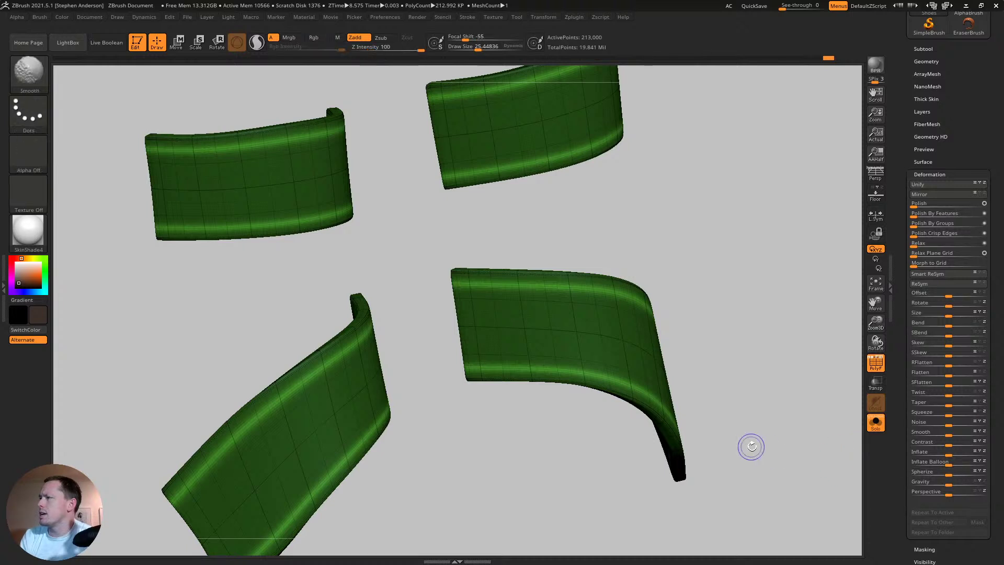
{"action": "key", "text": "shift+f"}
{"action": "left_click_drag", "start_coordinate": [762, 406], "coordinate": [750, 375]}
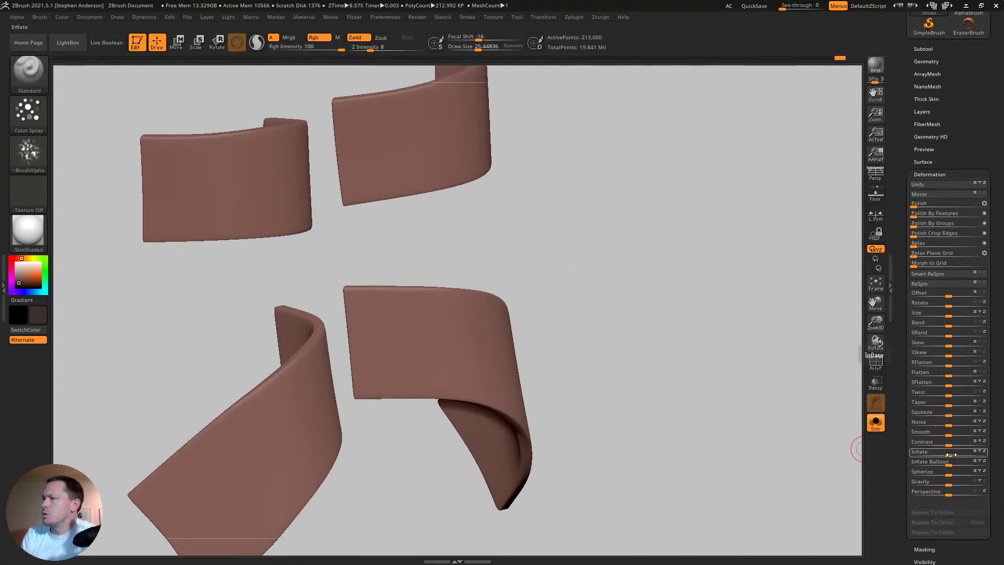
{"action": "left_click_drag", "start_coordinate": [951, 455], "coordinate": [940, 454]}
{"action": "mouse_move", "coordinate": [688, 330]}
{"action": "left_mouse_down"}
{"action": "mouse_move", "coordinate": [674, 319]}
{"action": "mouse_move", "coordinate": [685, 314]}
{"action": "left_mouse_up"}
- Unhide the rest of the boots and clear the mask from the Shoes subtool
{"action": "key", "text": "ctrl+shift"}
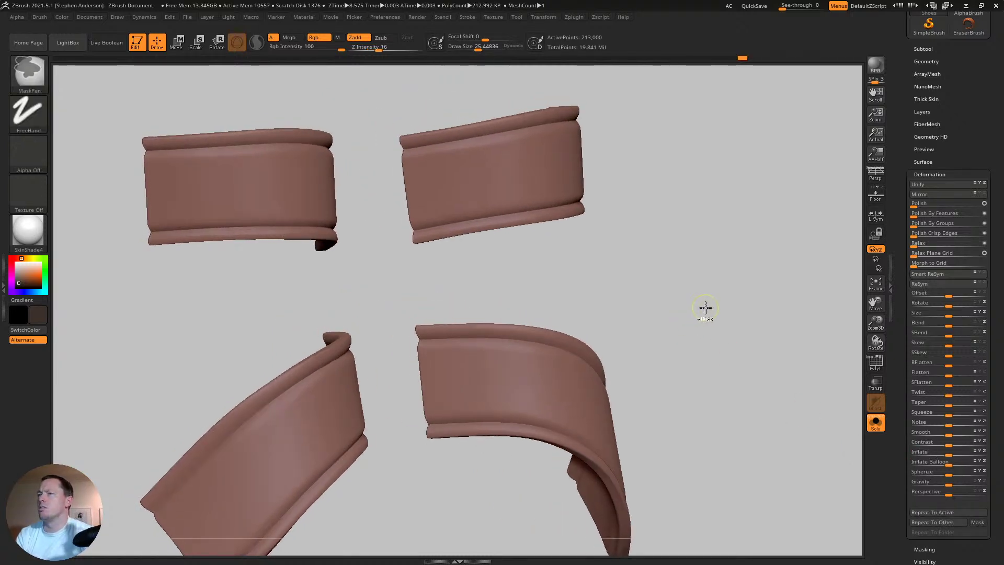
{"action": "key", "text": "ctrl+shift"}
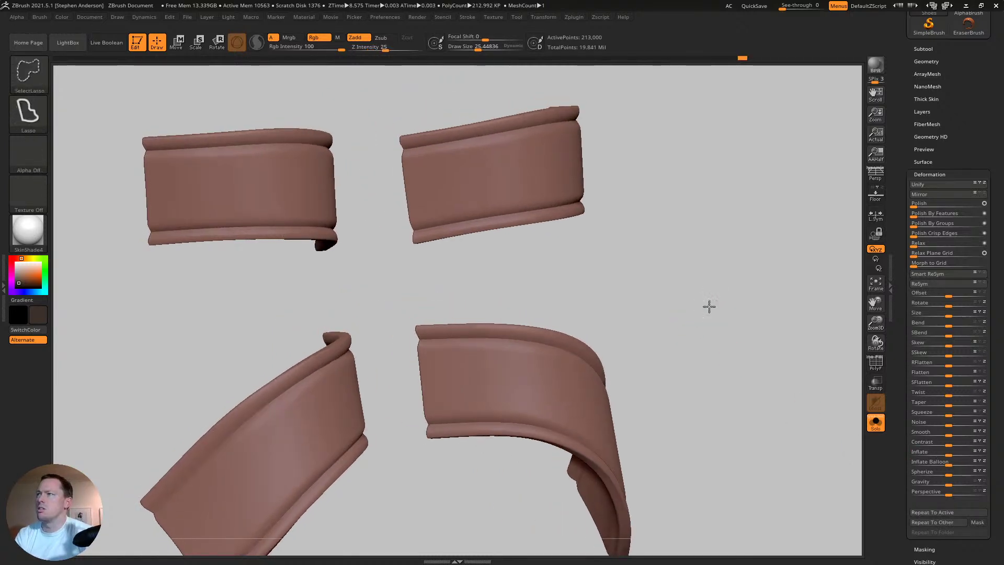
{"action": "left_click", "coordinate": [731, 327], "text": "ctrl+shift"}
{"action": "key", "text": "f"}
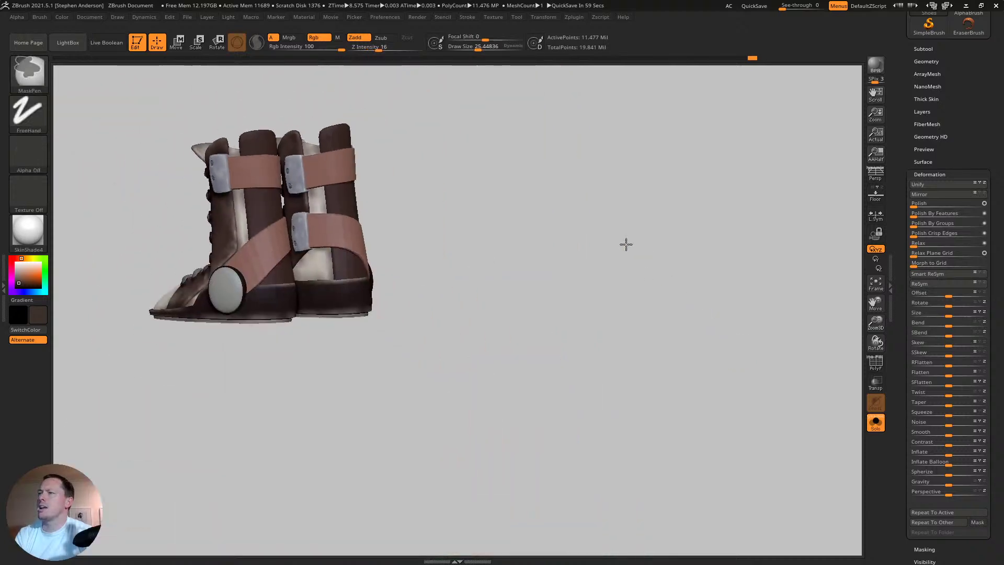
{"action": "left_click_drag", "start_coordinate": [625, 242], "coordinate": [508, 375]}
{"action": "right_click_drag", "start_coordinate": [508, 377], "coordinate": [510, 468], "text": "ctrl"}
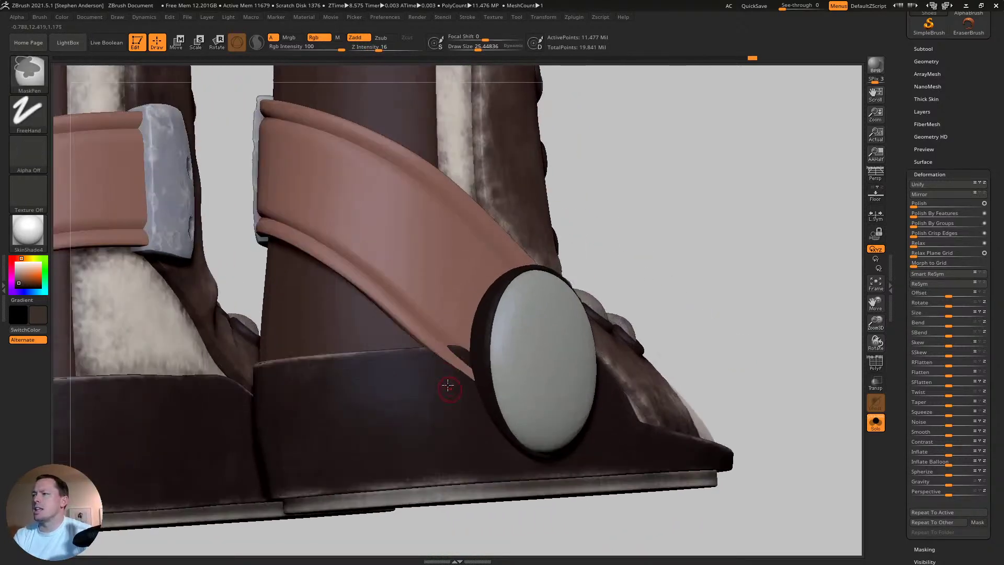
{"action": "right_click_drag", "start_coordinate": [446, 385], "coordinate": [466, 374]}
{"action": "left_click_drag", "start_coordinate": [648, 260], "coordinate": [682, 310], "text": "ctrl"}
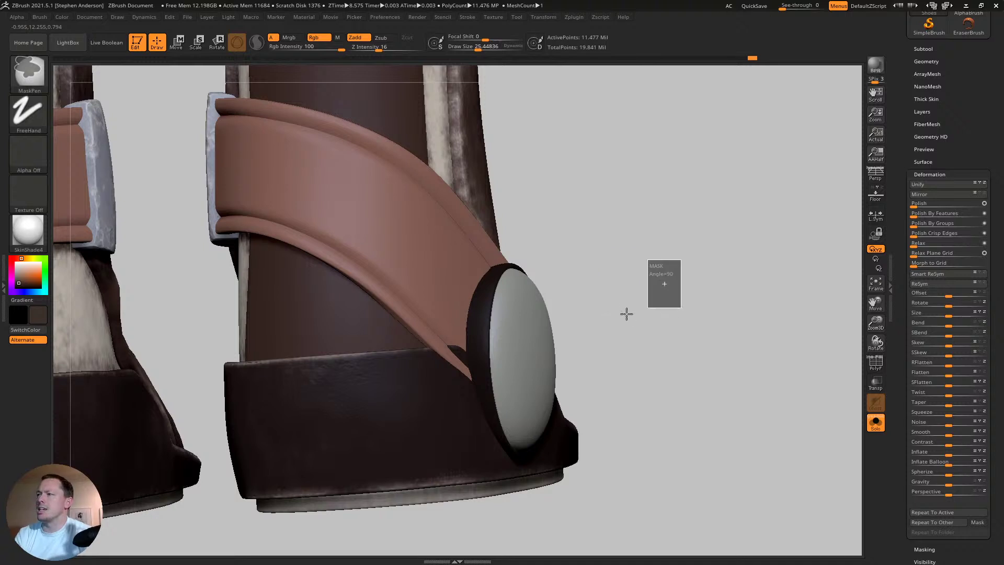
- At a lower subdivision level, pull the diagonal strap's lower end outward over the sole beside the round disc with the Move brush
{"action": "key", "text": "w"}
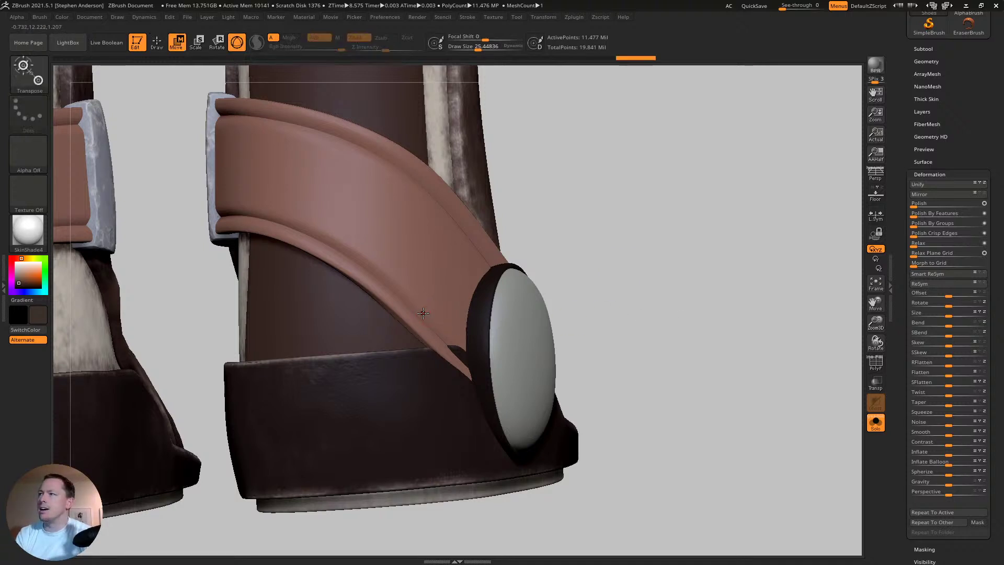
{"action": "left_click", "coordinate": [419, 308]}
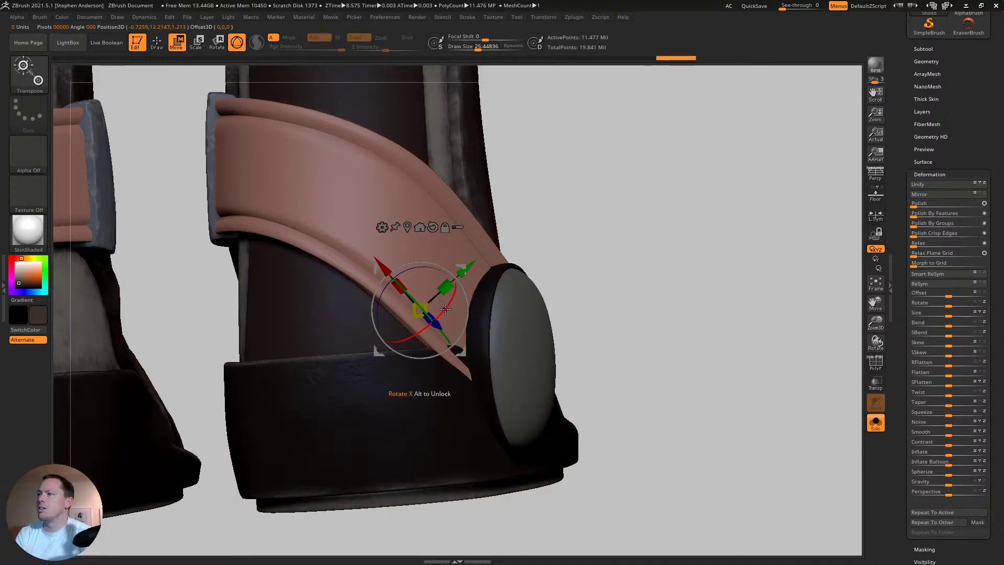
{"action": "key", "text": "shift+d"}
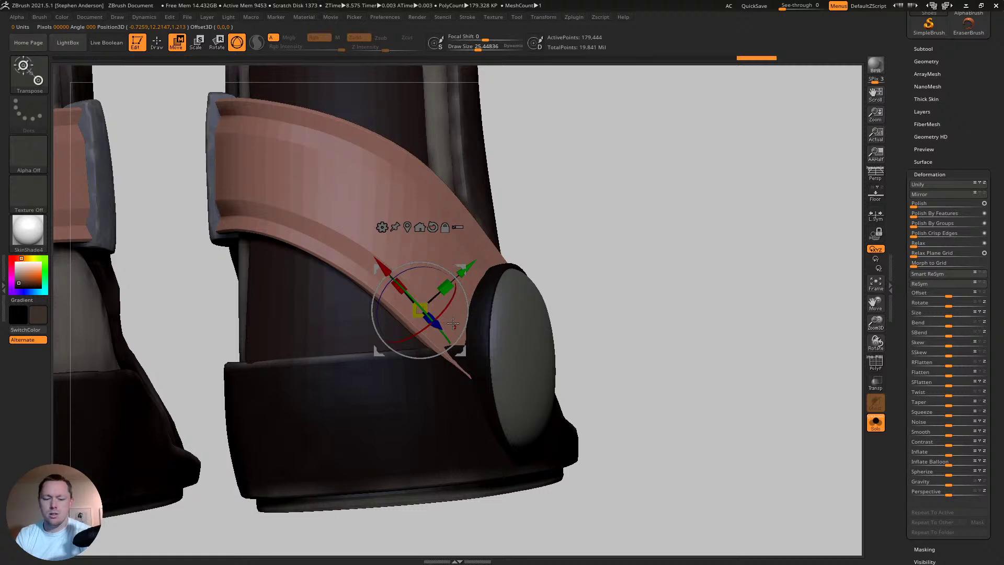
{"action": "key", "text": "b"}
{"action": "key", "text": "m"}
{"action": "key", "text": "v"}
{"action": "right_click_drag", "start_coordinate": [429, 343], "coordinate": [460, 356]}
{"action": "key", "text": "s"}
{"action": "left_click_drag", "start_coordinate": [460, 357], "coordinate": [494, 358]}
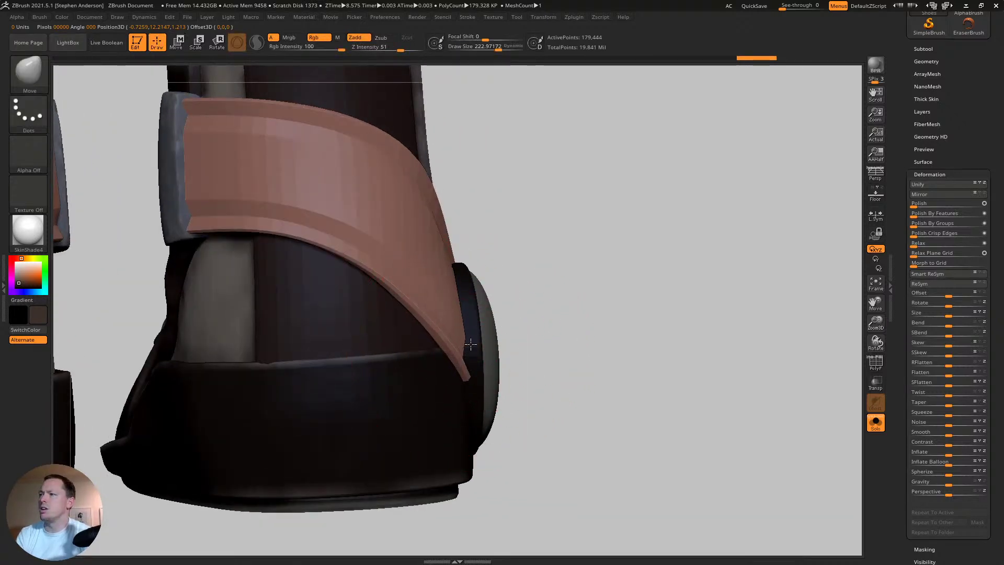
{"action": "mouse_move", "coordinate": [471, 343]}
{"action": "right_mouse_down"}
{"action": "mouse_move", "coordinate": [458, 361]}
{"action": "mouse_move", "coordinate": [463, 372]}
{"action": "right_mouse_up"}
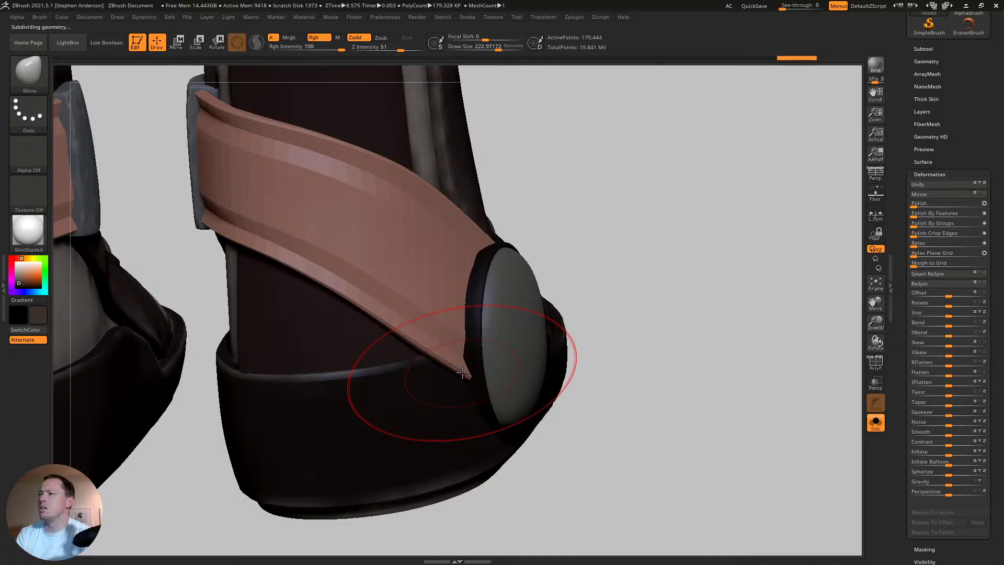
{"action": "key", "text": "d"}
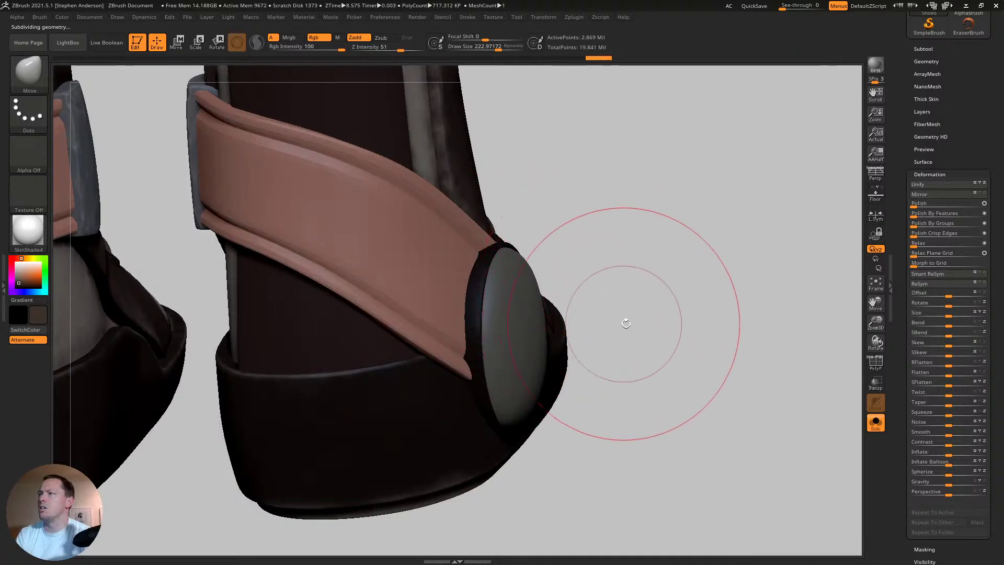
- Adjust the straps' fit around the boots with the Move brush at a lower subdivision level, and restore the highest level
{"action": "key", "text": "ctrl"}
{"action": "key", "text": "s"}
{"action": "left_click_drag", "start_coordinate": [324, 262], "coordinate": [325, 275]}
{"action": "key", "text": "shift"}
{"action": "key", "text": "shift+d"}
{"action": "key", "text": "b"}
{"action": "key", "text": "m"}
{"action": "key", "text": "v"}
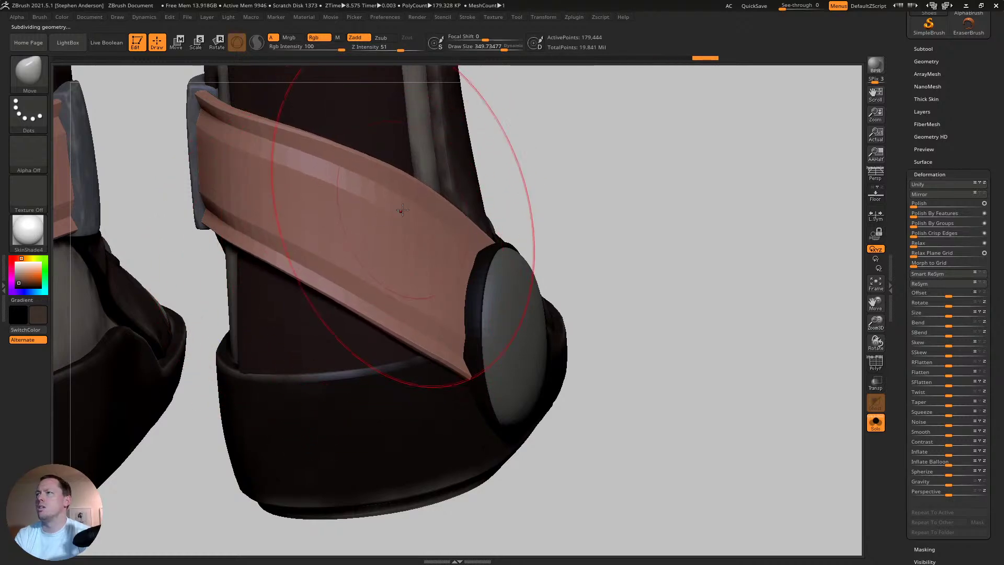
{"action": "mouse_move", "coordinate": [424, 226]}
{"action": "right_mouse_down"}
{"action": "mouse_move", "coordinate": [396, 224]}
{"action": "mouse_move", "coordinate": [381, 321]}
{"action": "mouse_move", "coordinate": [417, 262]}
{"action": "mouse_move", "coordinate": [415, 175]}
{"action": "mouse_move", "coordinate": [409, 260]}
{"action": "right_mouse_up"}
{"action": "key", "text": "s"}
{"action": "left_click_drag", "start_coordinate": [388, 243], "coordinate": [382, 242]}
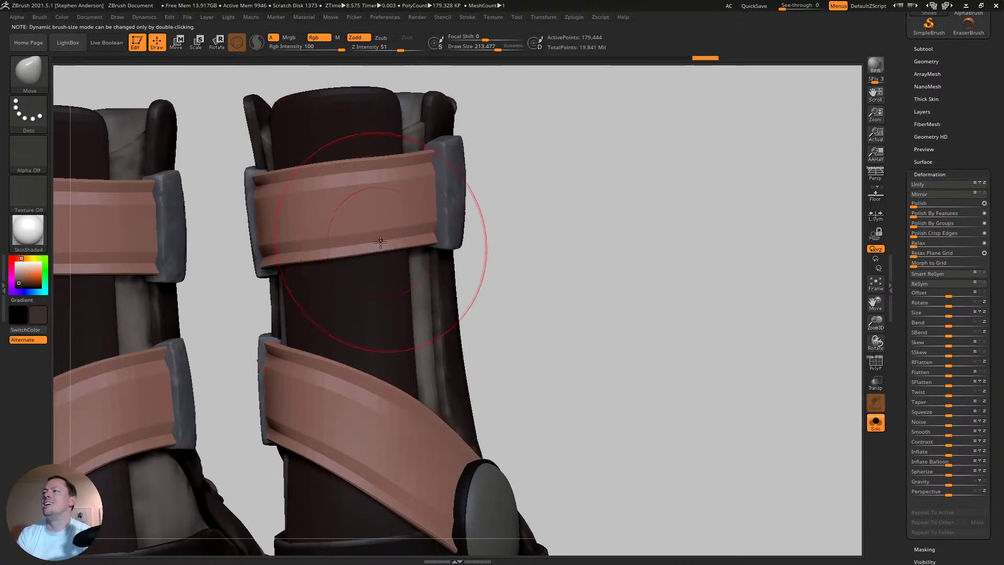
{"action": "right_click_drag", "start_coordinate": [391, 244], "coordinate": [386, 246]}
{"action": "key", "text": "d"}
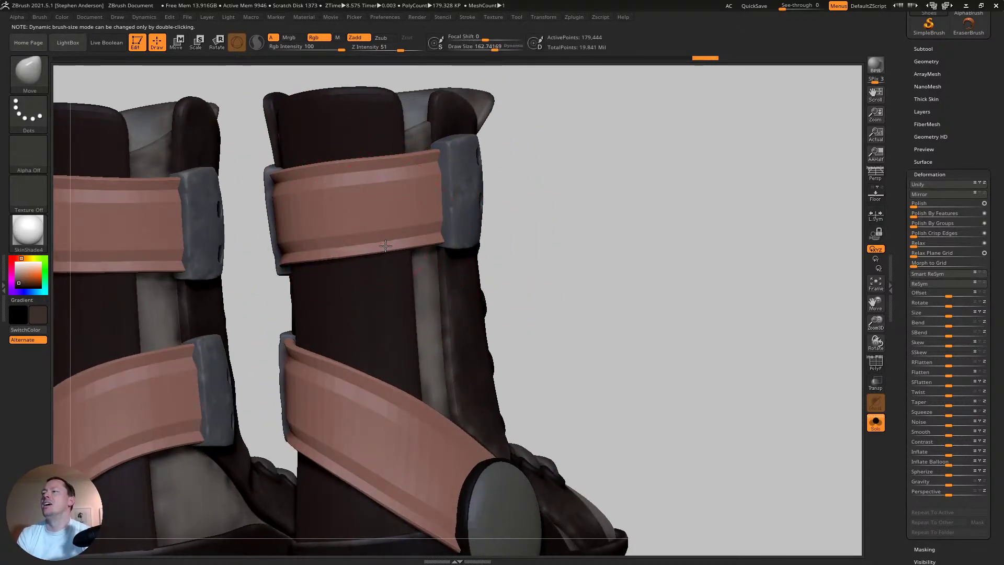
{"action": "mouse_move", "coordinate": [348, 260]}
{"action": "right_mouse_down"}
{"action": "mouse_move", "coordinate": [293, 314]}
{"action": "mouse_move", "coordinate": [359, 298]}
{"action": "mouse_move", "coordinate": [352, 238]}
{"action": "mouse_move", "coordinate": [323, 361]}
{"action": "mouse_move", "coordinate": [309, 335]}
{"action": "mouse_move", "coordinate": [280, 381]}
{"action": "mouse_move", "coordinate": [366, 429]}
{"action": "mouse_move", "coordinate": [427, 510]}
{"action": "mouse_move", "coordinate": [330, 394]}
{"action": "mouse_move", "coordinate": [321, 400]}
{"action": "mouse_move", "coordinate": [361, 411]}
{"action": "mouse_move", "coordinate": [307, 240]}
{"action": "mouse_move", "coordinate": [495, 227]}
{"action": "mouse_move", "coordinate": [547, 361]}
{"action": "mouse_move", "coordinate": [571, 274]}
{"action": "mouse_move", "coordinate": [417, 291]}
{"action": "mouse_move", "coordinate": [490, 284]}
{"action": "right_mouse_up"}
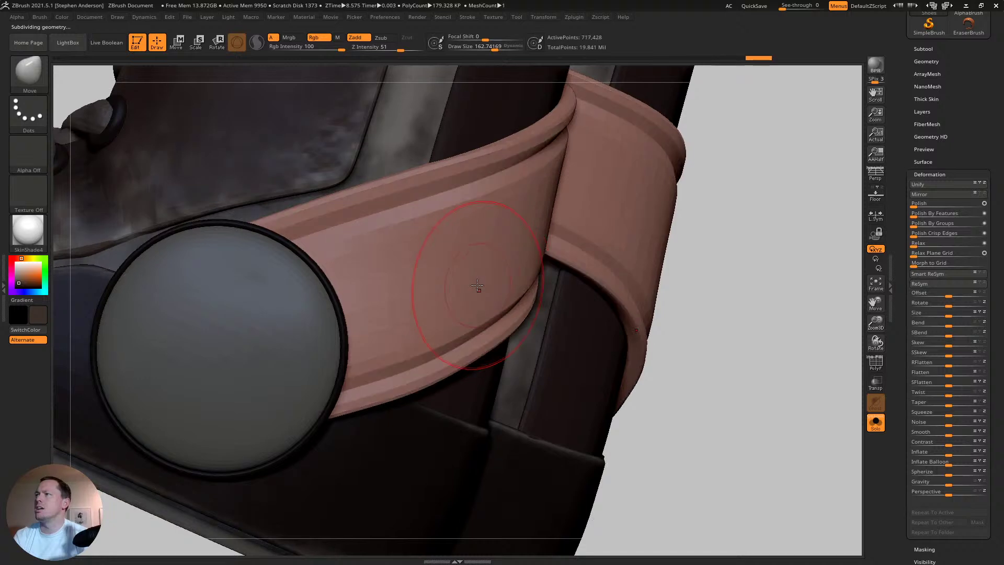
{"action": "mouse_move", "coordinate": [475, 270]}
{"action": "right_mouse_down"}
{"action": "mouse_move", "coordinate": [456, 235]}
{"action": "mouse_move", "coordinate": [461, 267]}
{"action": "right_mouse_up"}
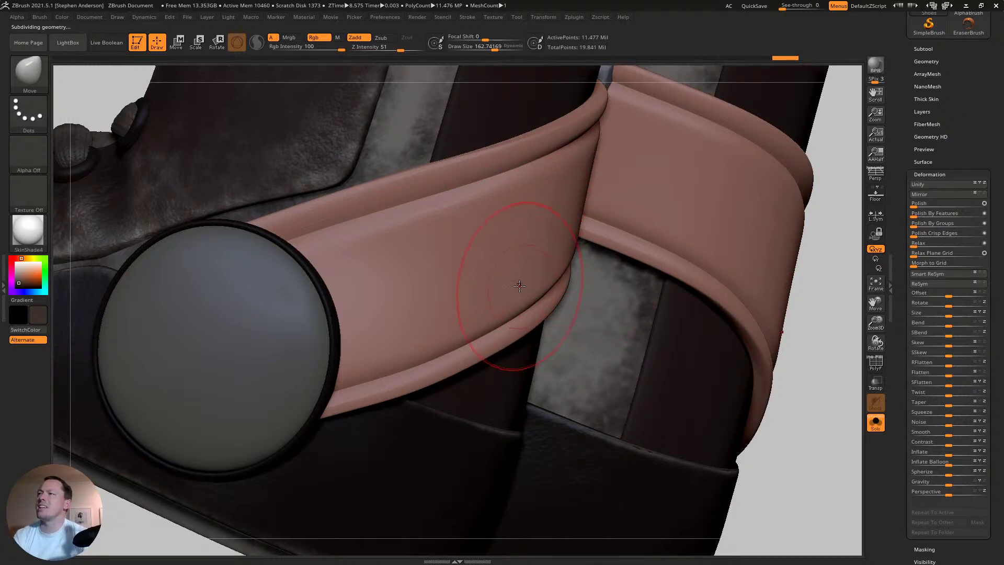
- Select the Standard brush with its Color Spray stroke and sample the diagonal strap's reddish-brown colour
{"action": "right_click_drag", "start_coordinate": [543, 277], "coordinate": [557, 207], "text": "ctrl"}
{"action": "mouse_move", "coordinate": [580, 261]}
{"action": "right_mouse_down"}
{"action": "mouse_move", "coordinate": [480, 294]}
{"action": "mouse_move", "coordinate": [473, 316]}
{"action": "mouse_move", "coordinate": [507, 327]}
{"action": "mouse_move", "coordinate": [516, 298]}
{"action": "right_mouse_up"}
{"action": "right_click_drag", "start_coordinate": [350, 397], "coordinate": [347, 331], "text": "alt"}
{"action": "key", "text": "b"}
{"action": "key", "text": "s"}
{"action": "key", "text": "t"}
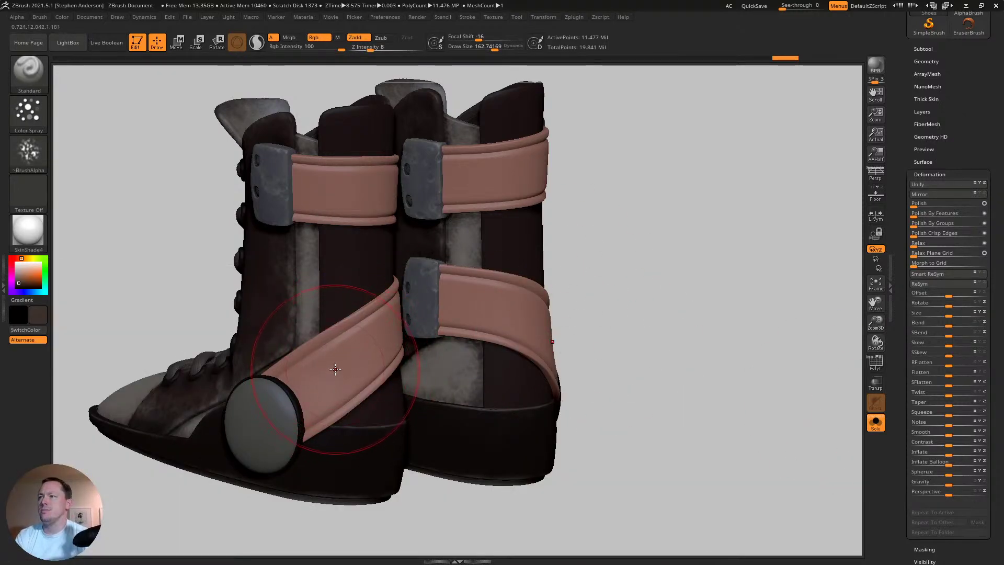
{"action": "key", "text": "c"}
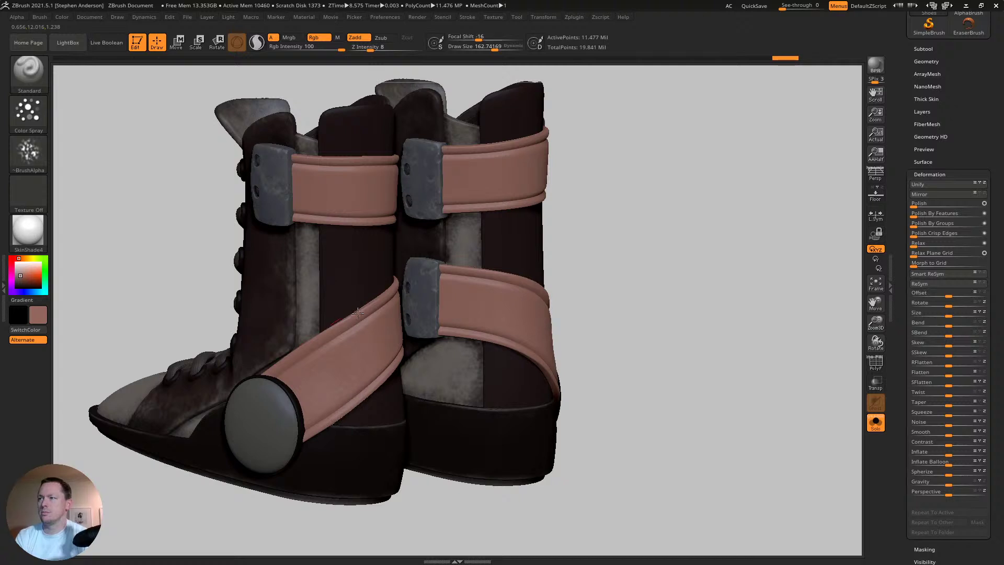
- Set the Standard brush's Z Intensity to 4 and its draw size to about 36 for painting the straps
{"action": "key", "text": "ctrl"}
{"action": "key", "text": "ctrl+z"}
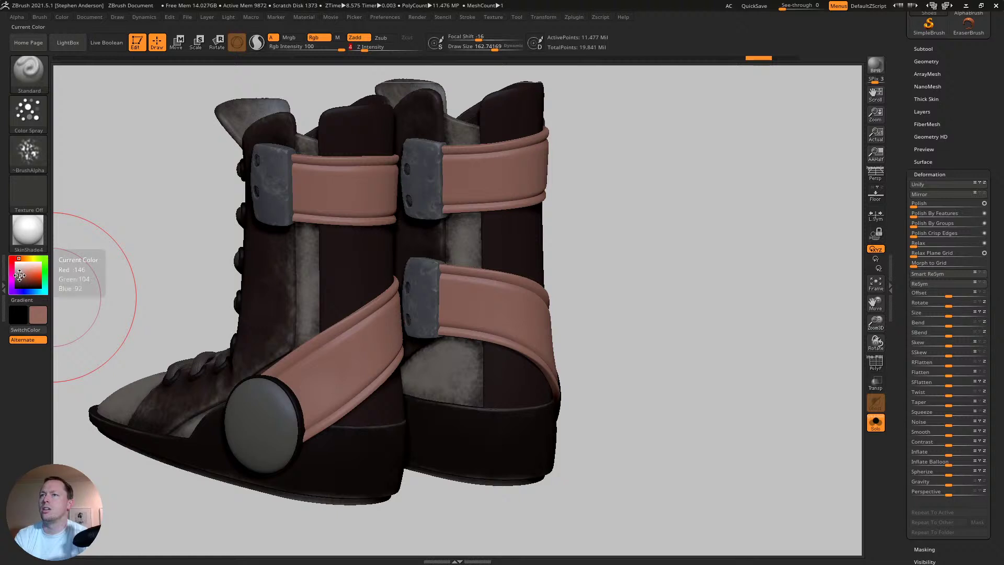
{"action": "key", "text": "s"}
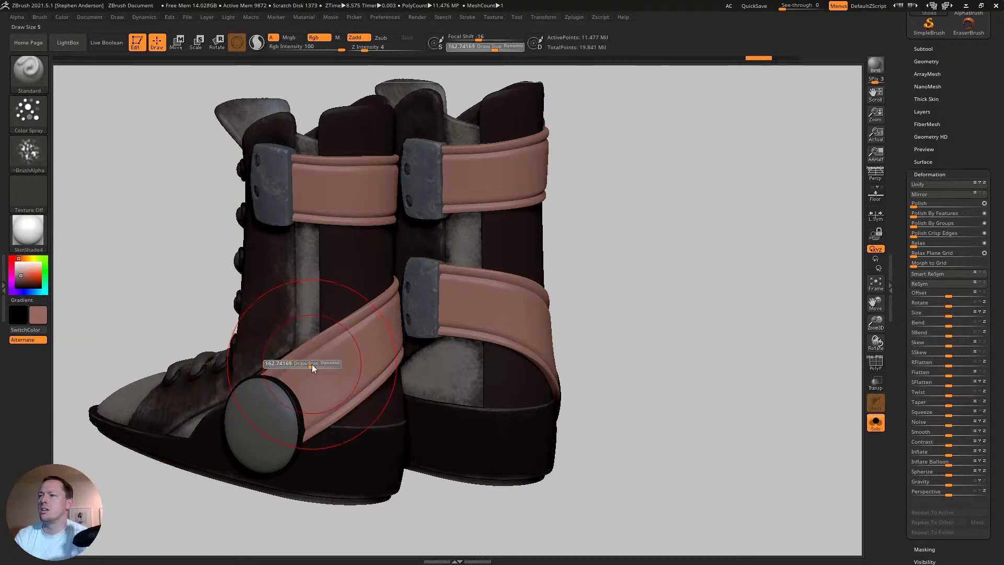
{"action": "left_click", "coordinate": [297, 369]}
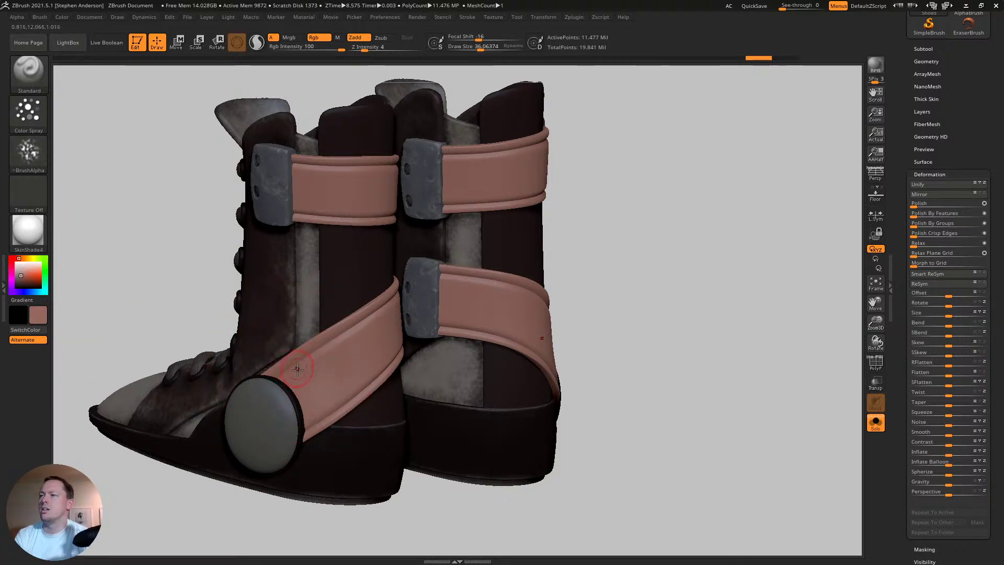
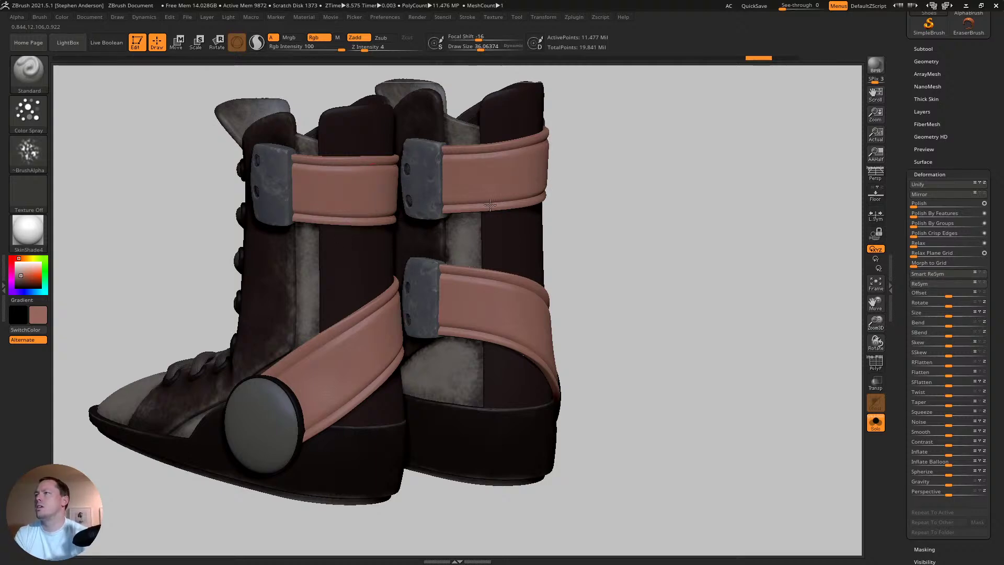
- Spray a fine leather grain over the upper and diagonal straps with the Standard brush
{"action": "key", "text": "shift+f"}
{"action": "key", "text": "shift+f"}
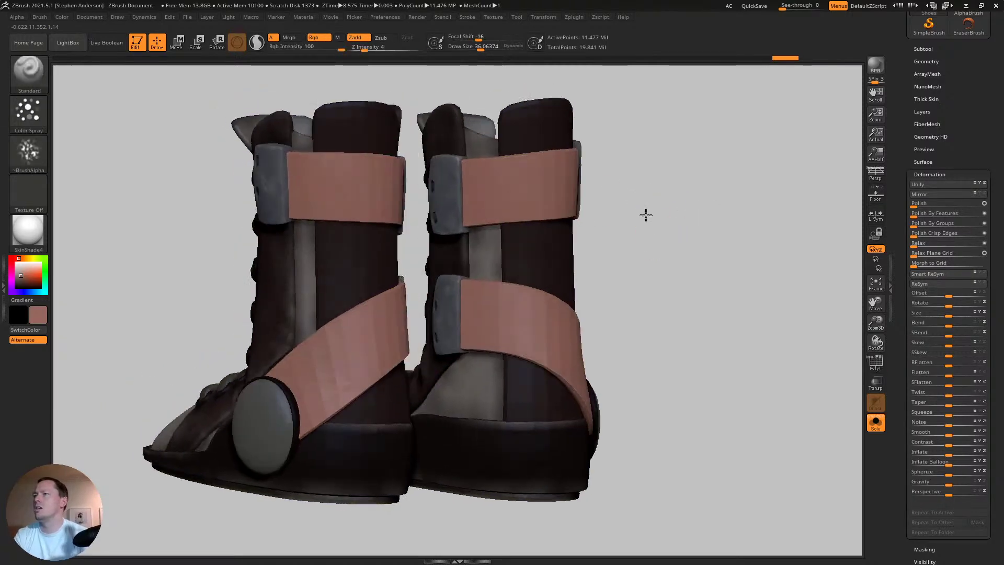
{"action": "left_click_drag", "start_coordinate": [645, 215], "coordinate": [594, 223]}
{"action": "right_click_drag", "start_coordinate": [594, 224], "coordinate": [433, 268], "text": "ctrl"}
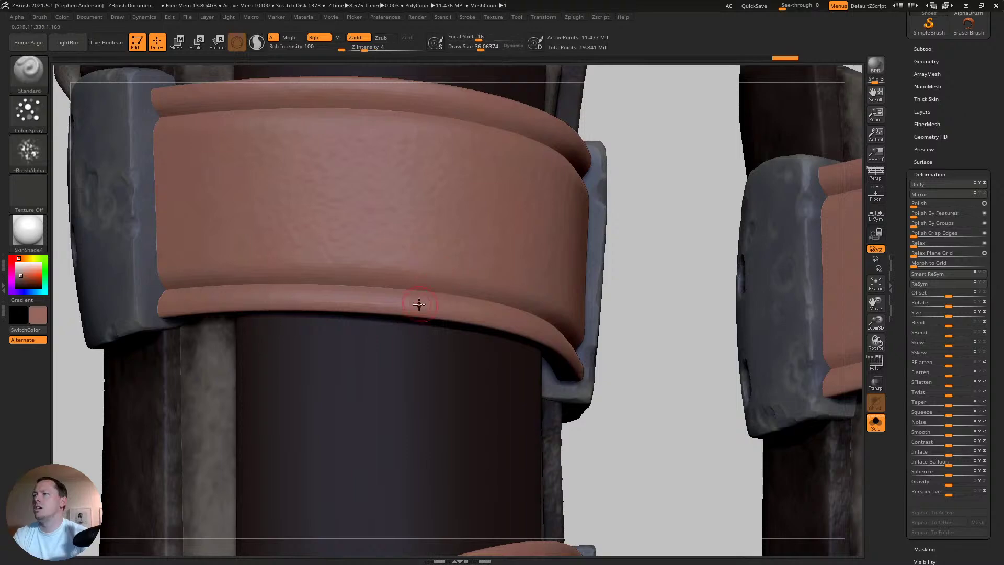
{"action": "right_click_drag", "start_coordinate": [407, 301], "coordinate": [516, 281], "text": "ctrl"}
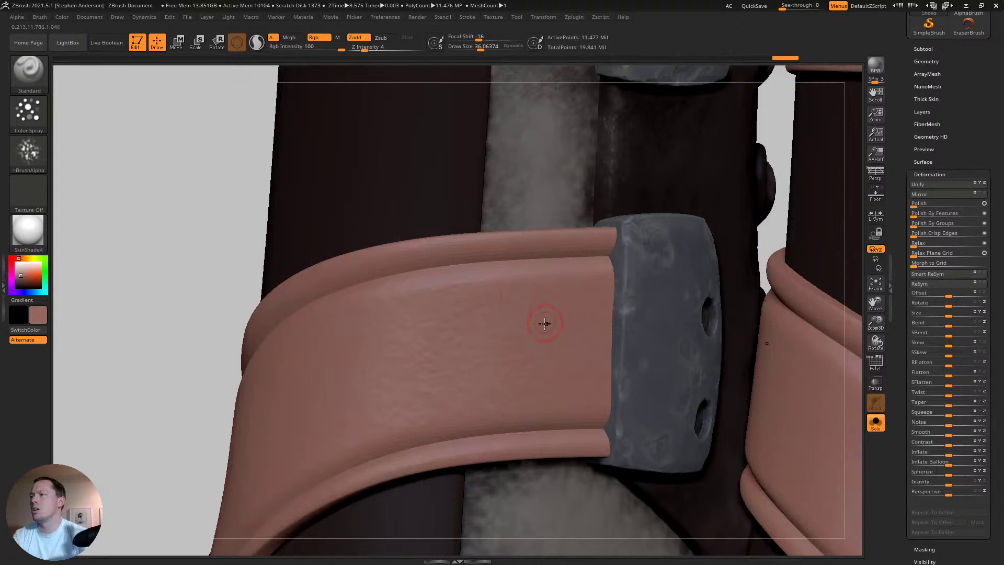
{"action": "mouse_move", "coordinate": [545, 324]}
{"action": "right_mouse_down"}
{"action": "mouse_move", "coordinate": [549, 405]}
{"action": "mouse_move", "coordinate": [467, 344]}
{"action": "right_mouse_up"}
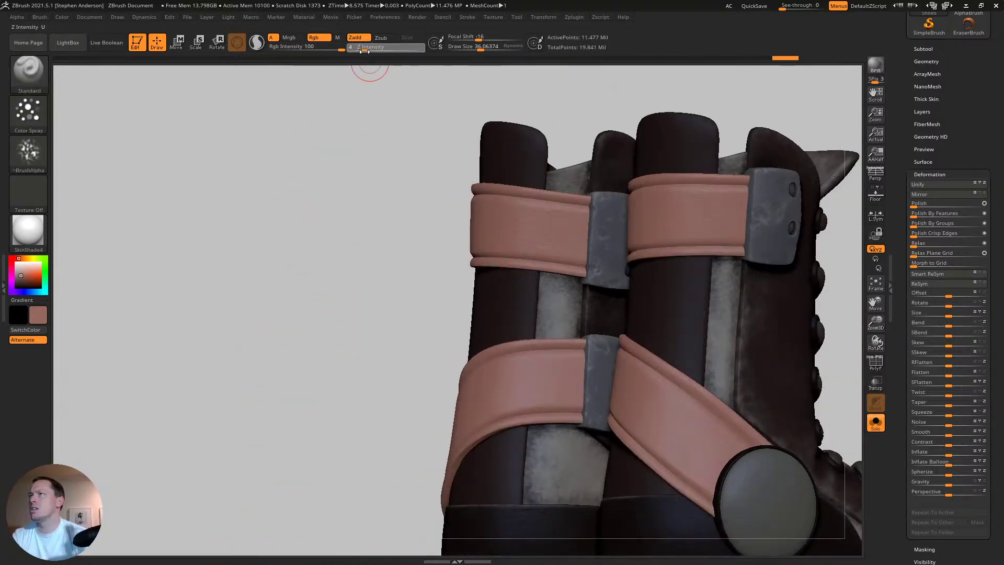
- Set Z Intensity to 7, spray a stronger leather grain over the straps, and clear the mask
{"action": "left_click_drag", "start_coordinate": [369, 51], "coordinate": [370, 52]}
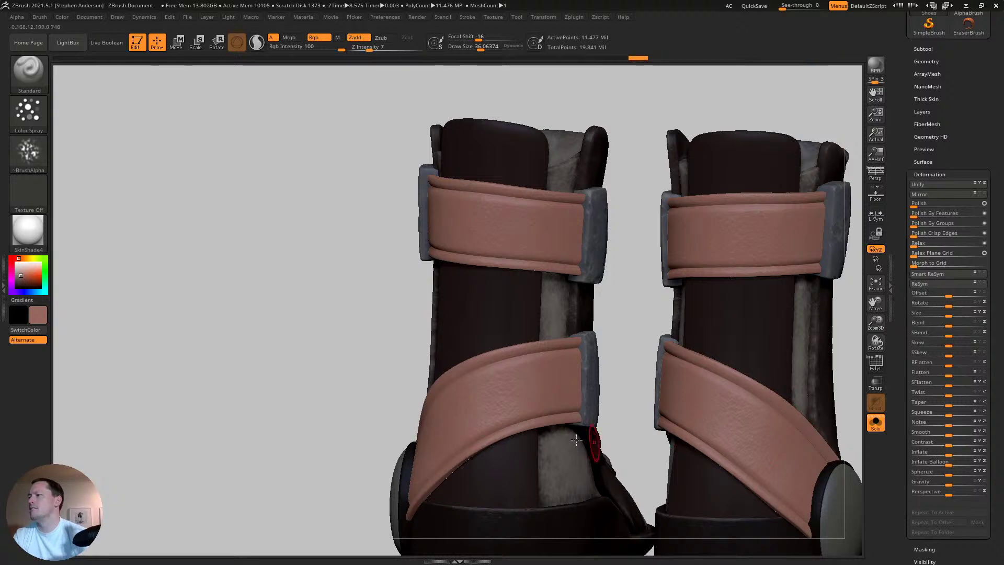
{"action": "key", "text": "ctrl+z"}
{"action": "right_click_drag", "start_coordinate": [458, 446], "coordinate": [420, 470]}
{"action": "key", "text": "f"}
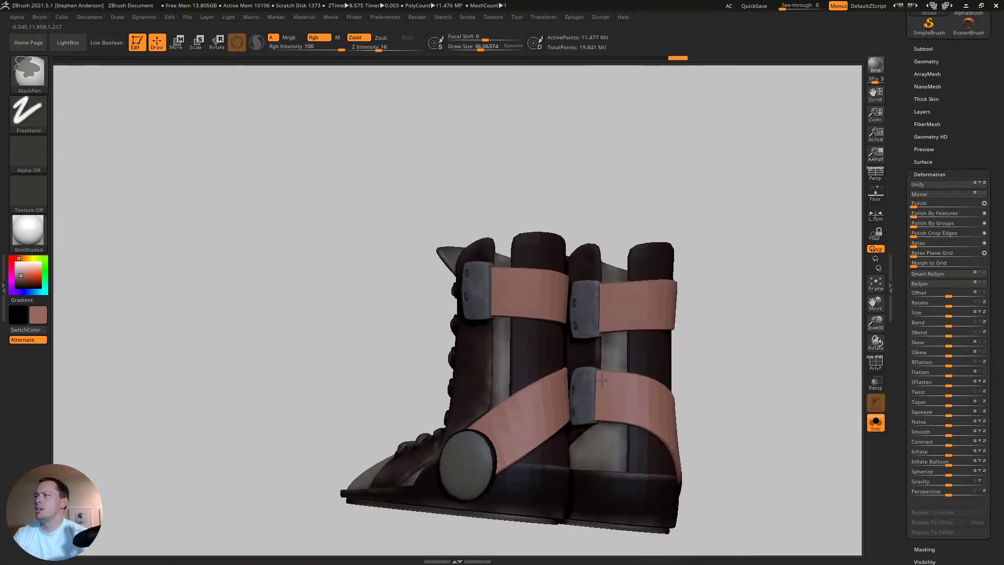
{"action": "mouse_move", "coordinate": [550, 355]}
{"action": "right_mouse_down"}
{"action": "mouse_move", "coordinate": [724, 371]}
{"action": "mouse_move", "coordinate": [641, 343]}
{"action": "mouse_move", "coordinate": [650, 366]}
{"action": "right_mouse_up"}
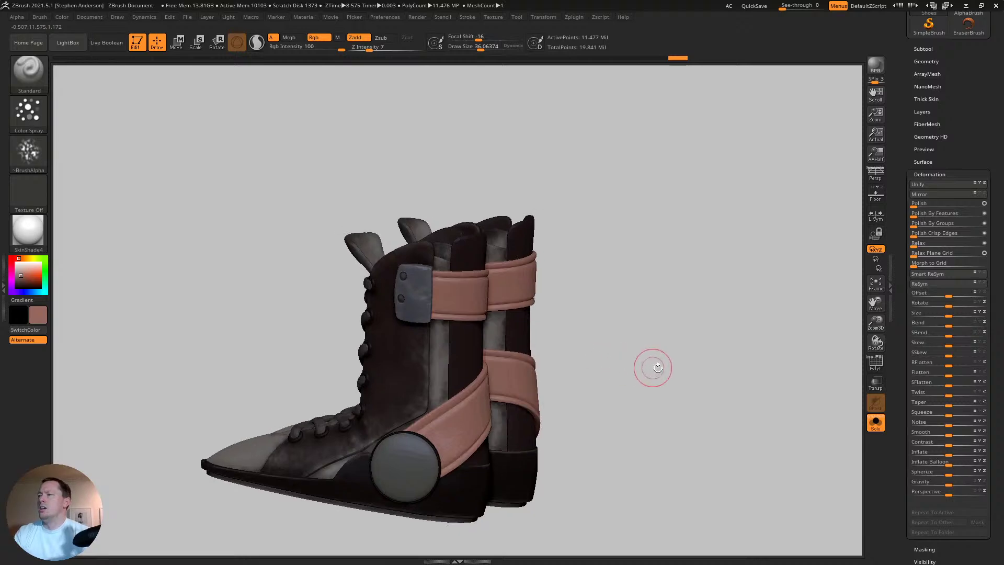
{"action": "left_click_drag", "start_coordinate": [699, 379], "coordinate": [693, 407], "text": "ctrl"}
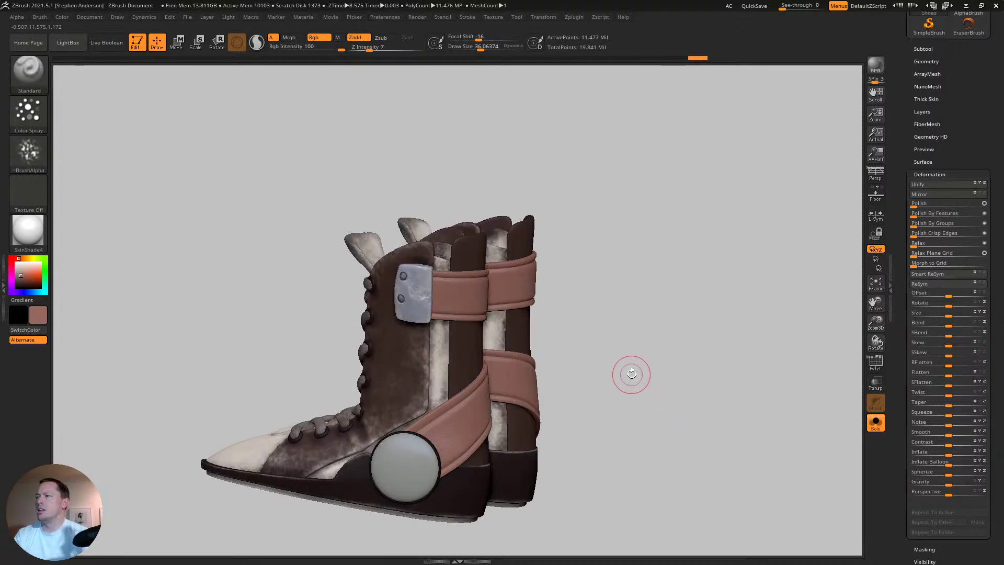
{"action": "mouse_move", "coordinate": [633, 372]}
{"action": "right_mouse_down"}
{"action": "mouse_move", "coordinate": [605, 363]}
{"action": "mouse_move", "coordinate": [679, 340]}
{"action": "mouse_move", "coordinate": [329, 351]}
{"action": "right_mouse_up"}
{"action": "key", "text": "w"}
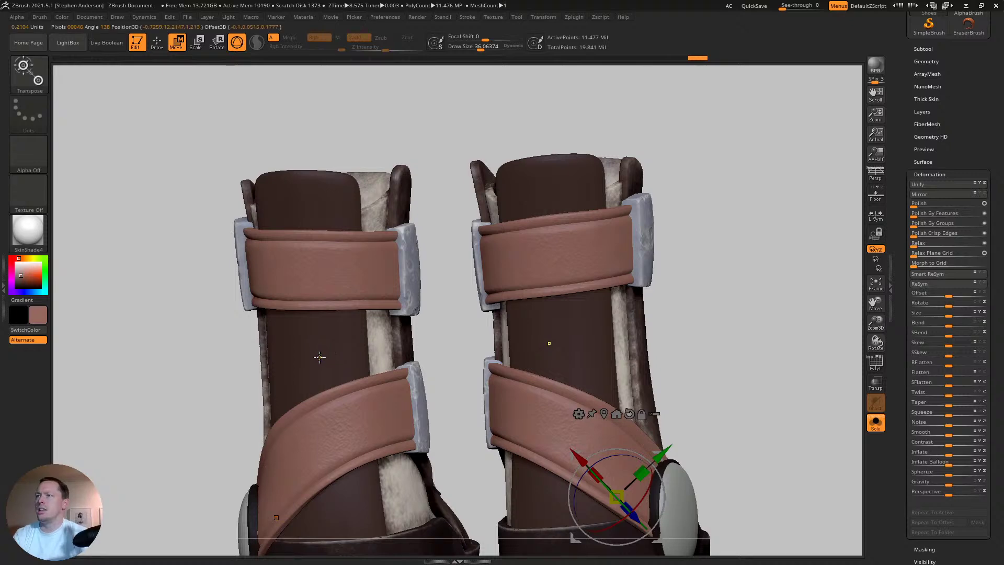
{"action": "left_click", "coordinate": [319, 356], "text": "ctrl"}
{"action": "key", "text": "q"}
{"action": "key", "text": "shift+f"}
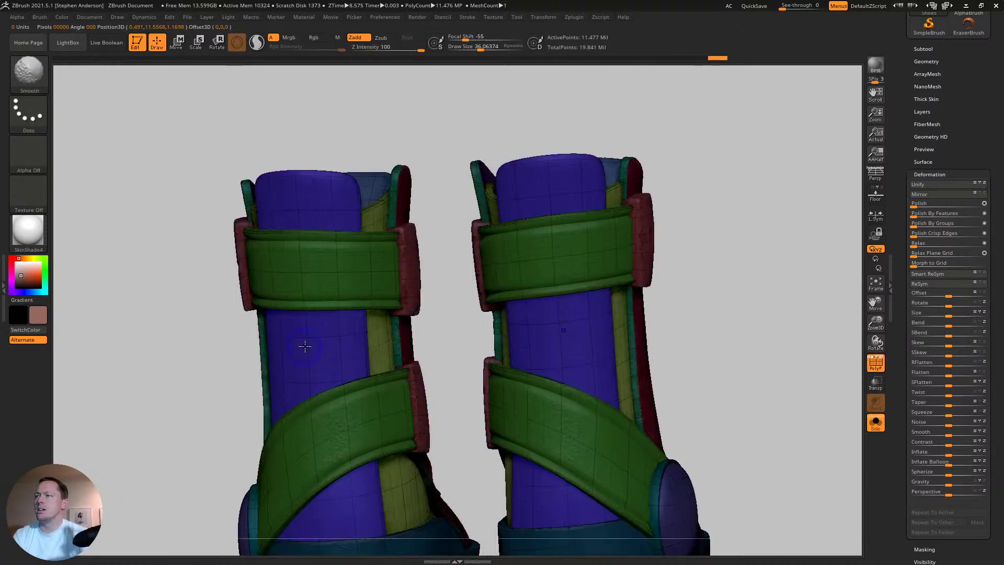
{"action": "key", "text": "shift+f"}
{"action": "key", "text": "ctrl"}
{"action": "key", "text": "ctrl+shift+a"}
- Spray dark brown leather grain over the boots' back panels and laced side panels with the Standard brush
{"action": "right_click_drag", "start_coordinate": [314, 341], "coordinate": [339, 386]}
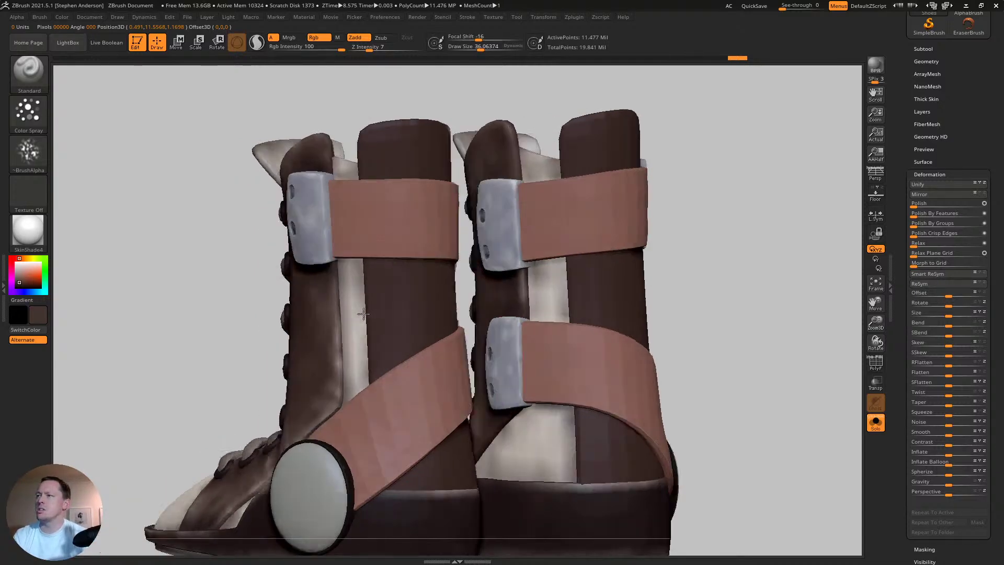
{"action": "right_click_drag", "start_coordinate": [363, 314], "coordinate": [321, 313]}
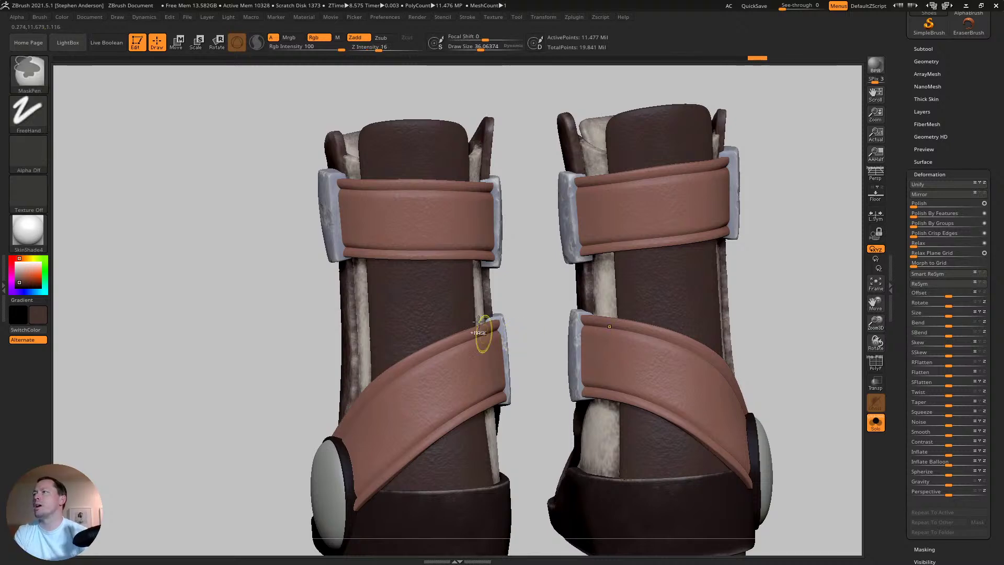
{"action": "right_click_drag", "start_coordinate": [502, 336], "coordinate": [501, 271]}
{"action": "right_click_drag", "start_coordinate": [445, 251], "coordinate": [502, 335], "text": "ctrl"}
{"action": "right_click_drag", "start_coordinate": [398, 216], "coordinate": [411, 191]}
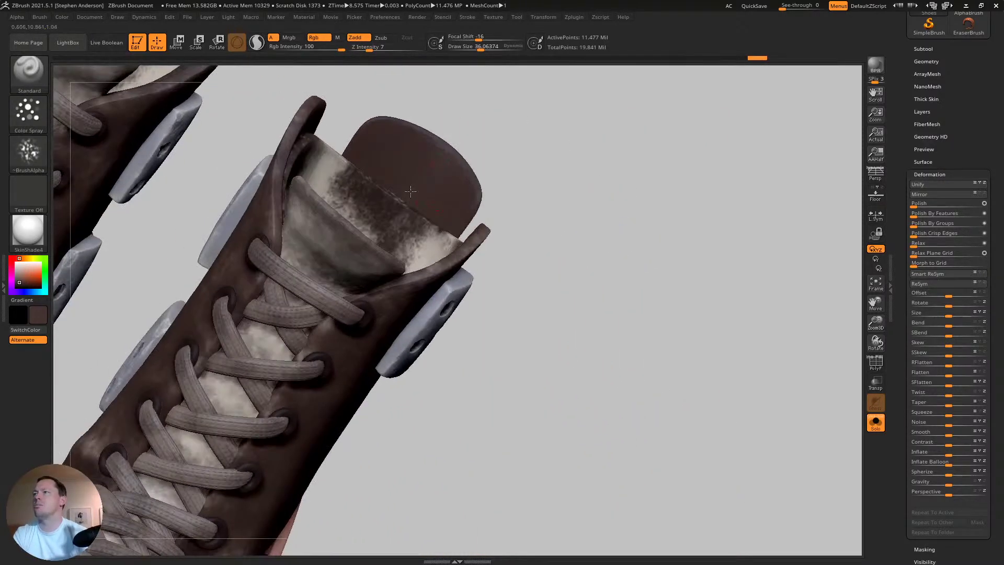
{"action": "right_click_drag", "start_coordinate": [455, 241], "coordinate": [481, 330]}
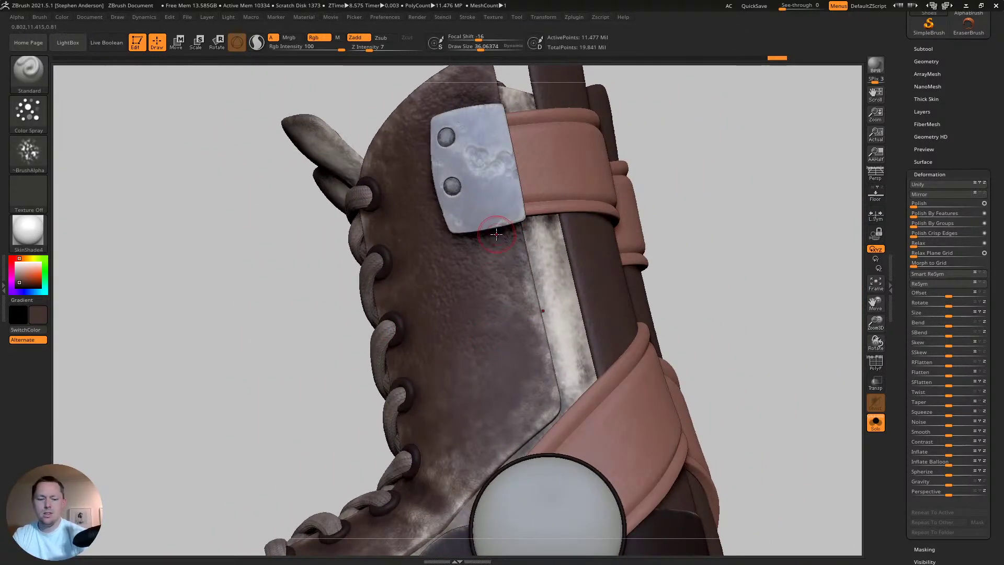
{"action": "right_click_drag", "start_coordinate": [497, 234], "coordinate": [221, 283]}
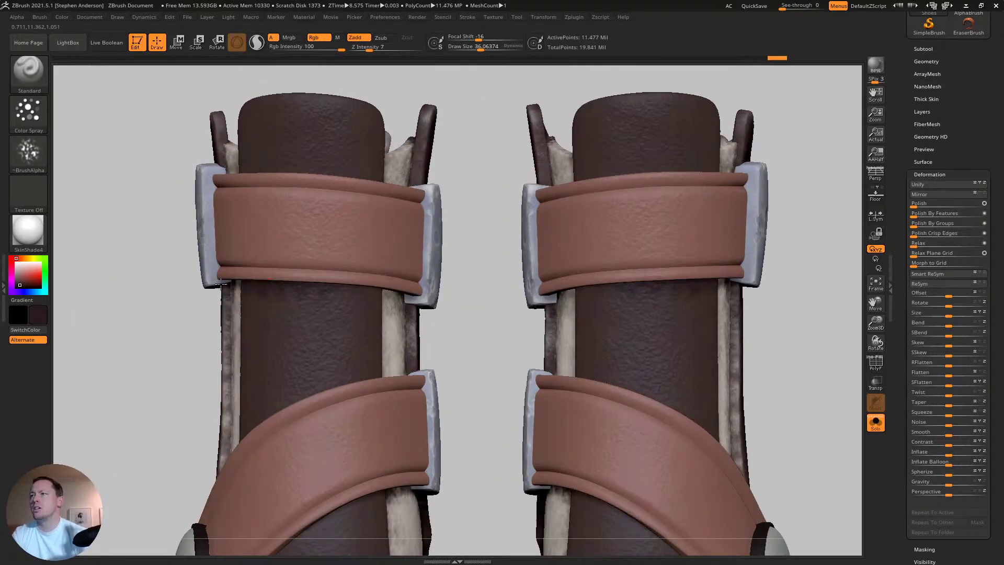
{"action": "right_click_drag", "start_coordinate": [246, 380], "coordinate": [245, 454]}
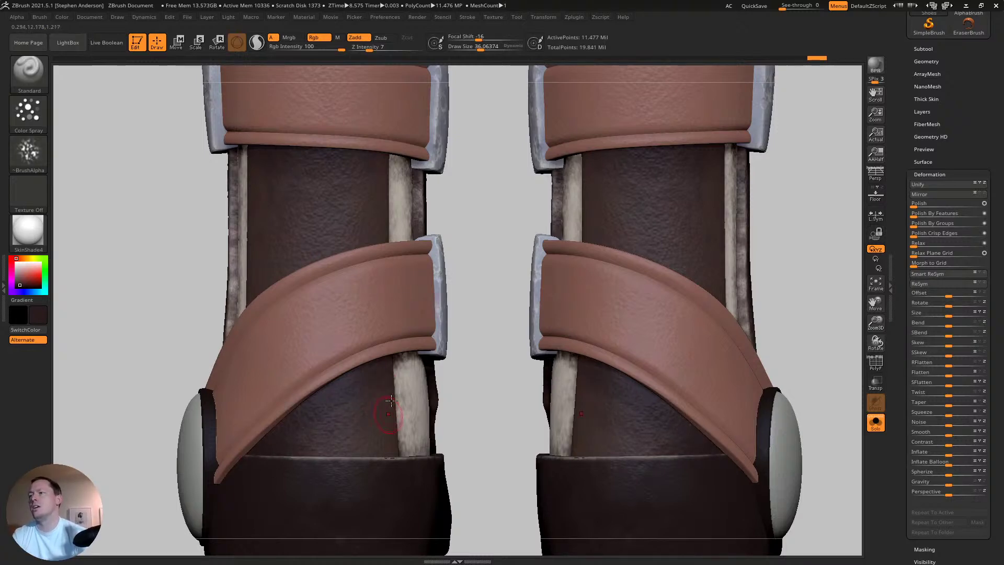
{"action": "right_click_drag", "start_coordinate": [395, 413], "coordinate": [299, 167]}
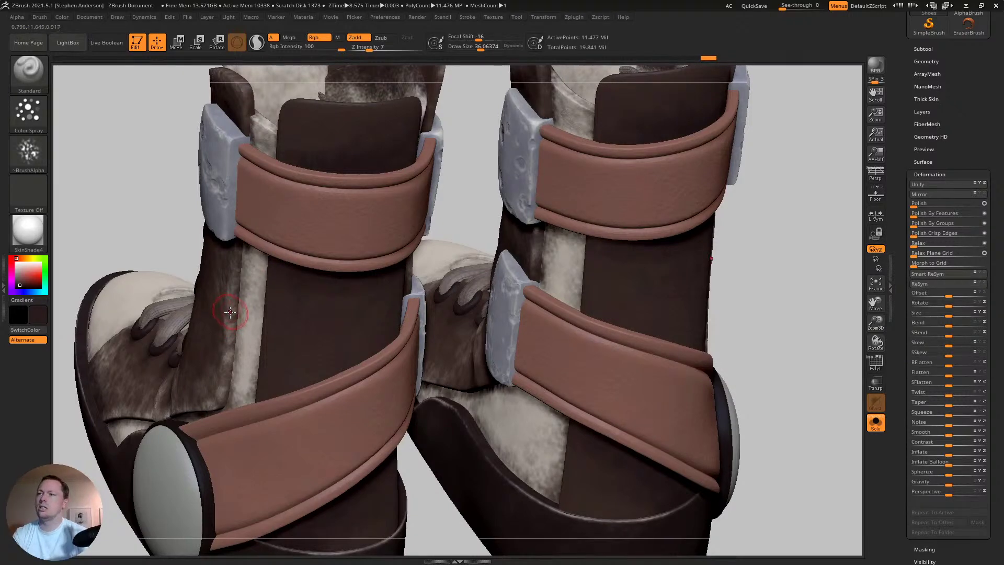
- Sample a lighter greyish brown, set the draw size to about 17, and spray worn edges along the dark back panels
{"action": "key", "text": "c"}
{"action": "right_click_drag", "start_coordinate": [283, 121], "coordinate": [304, 183], "text": "alt"}
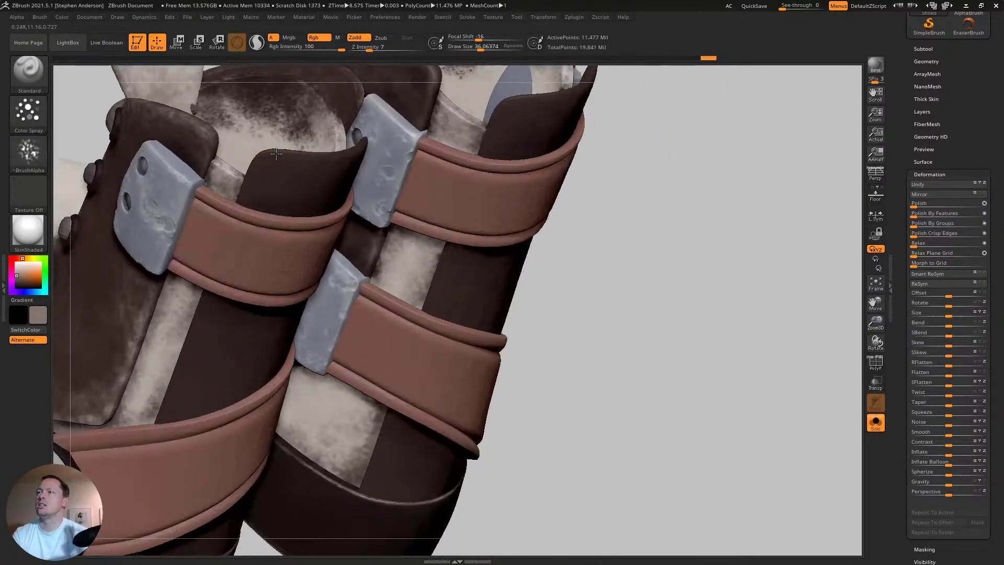
{"action": "key", "text": "s"}
{"action": "mouse_move", "coordinate": [272, 154]}
{"action": "left_mouse_down"}
{"action": "mouse_move", "coordinate": [264, 155]}
{"action": "mouse_move", "coordinate": [273, 149]}
{"action": "left_mouse_up"}
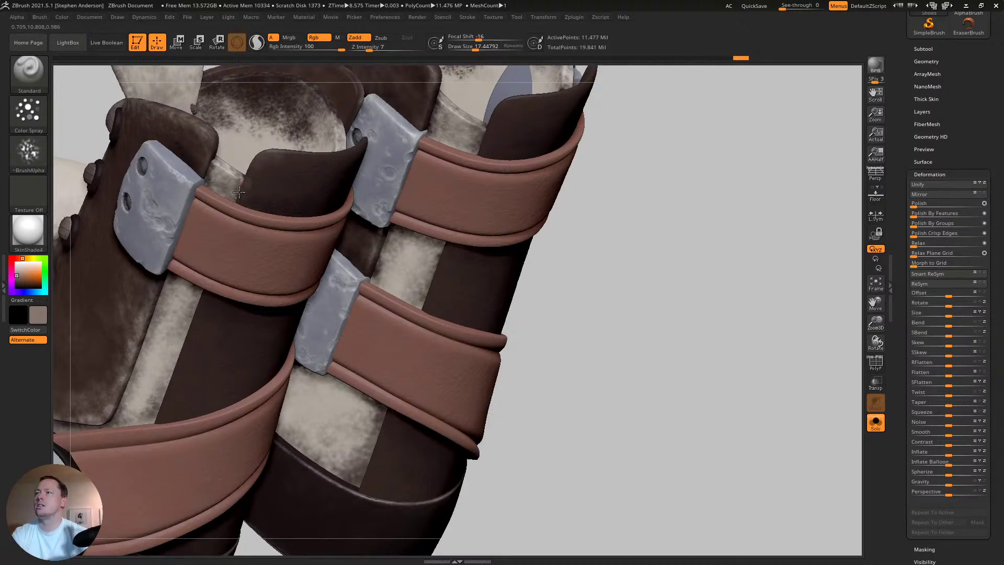
{"action": "right_click_drag", "start_coordinate": [277, 156], "coordinate": [173, 179]}
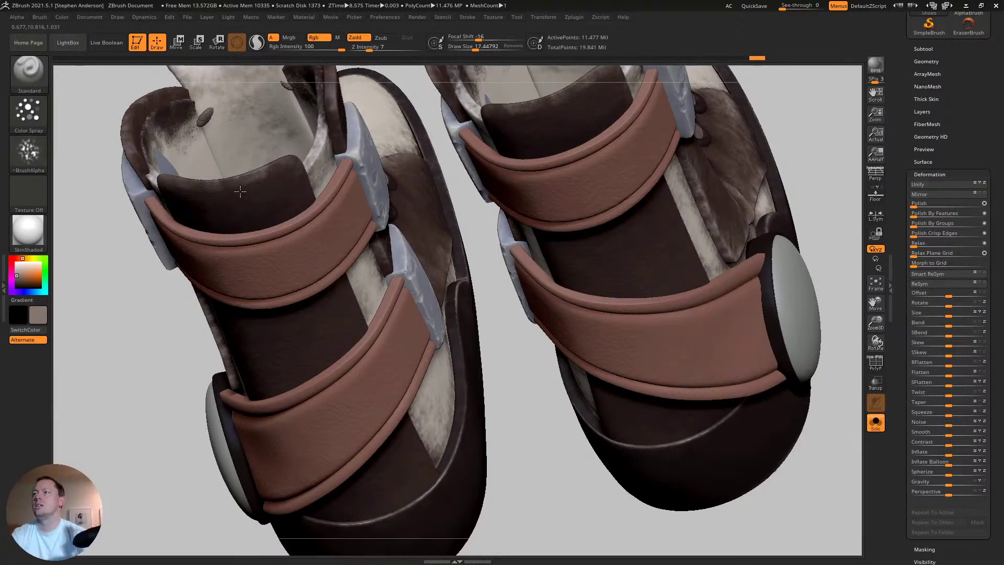
{"action": "right_click_drag", "start_coordinate": [207, 189], "coordinate": [228, 209]}
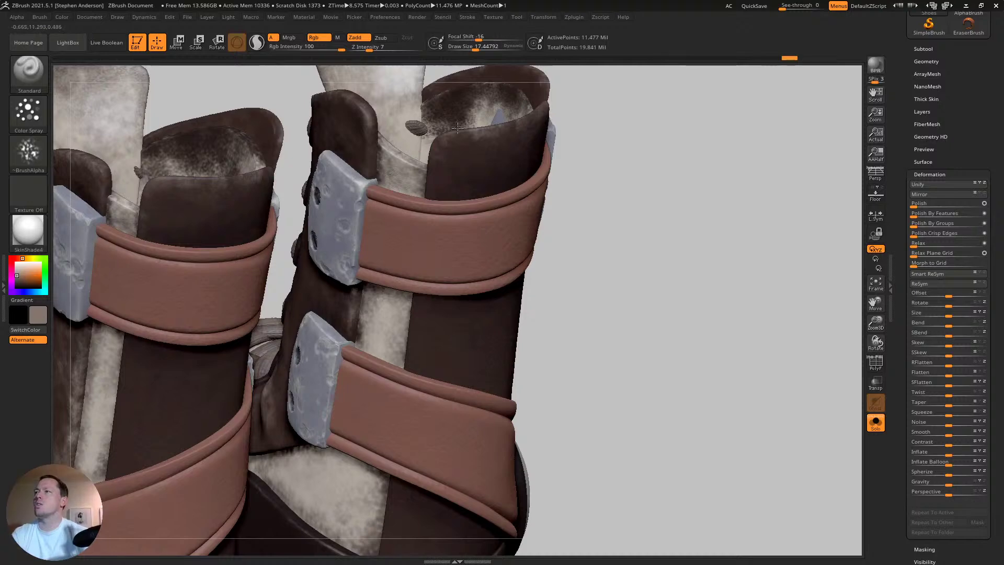
{"action": "left_click_drag", "start_coordinate": [432, 170], "coordinate": [446, 183]}
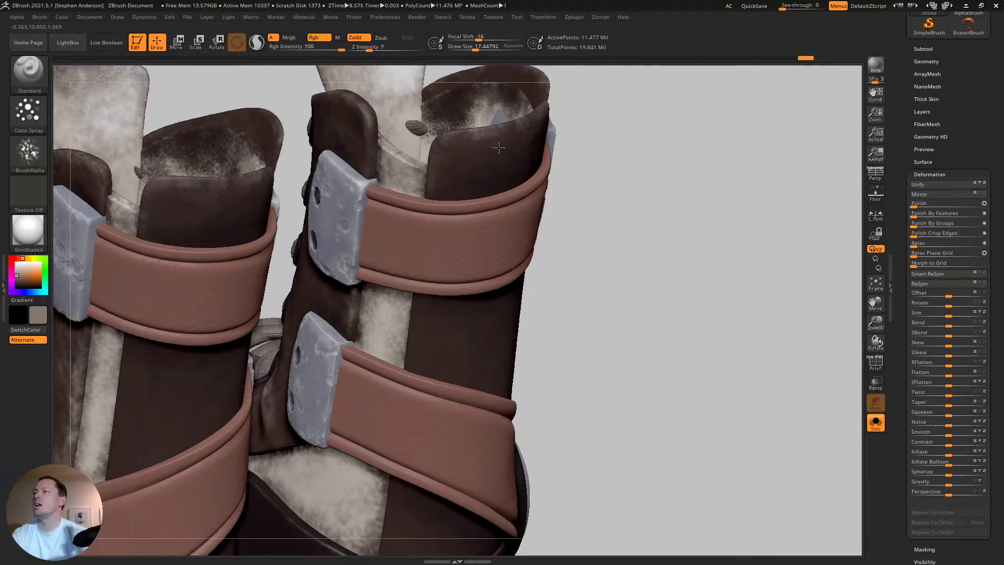
{"action": "key", "text": "ctrl+z"}
{"action": "left_click_drag", "start_coordinate": [429, 191], "coordinate": [421, 205]}
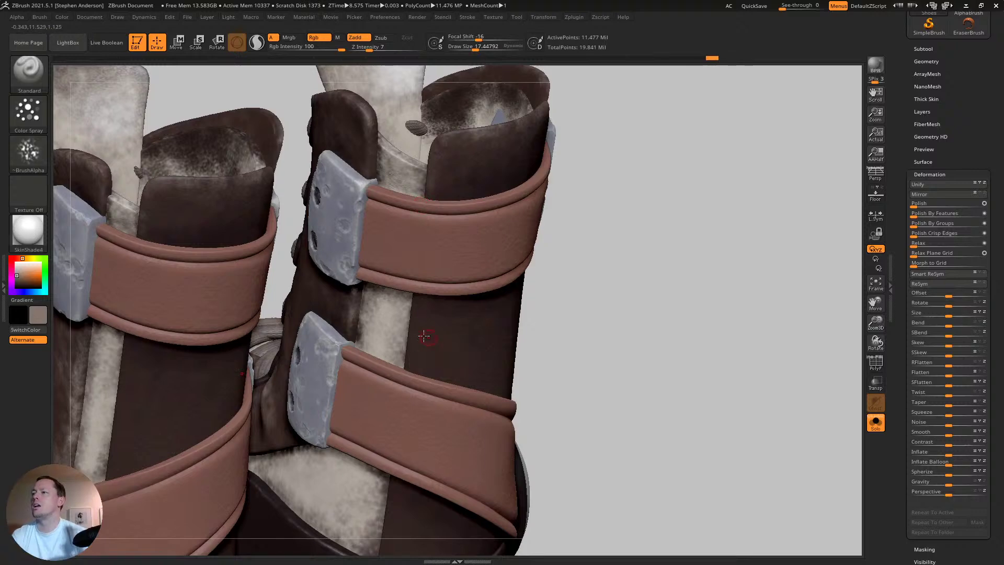
{"action": "mouse_move", "coordinate": [425, 336]}
{"action": "right_mouse_down"}
{"action": "mouse_move", "coordinate": [413, 296]}
{"action": "mouse_move", "coordinate": [446, 327]}
{"action": "right_mouse_up"}
{"action": "left_click_drag", "start_coordinate": [420, 346], "coordinate": [409, 346]}
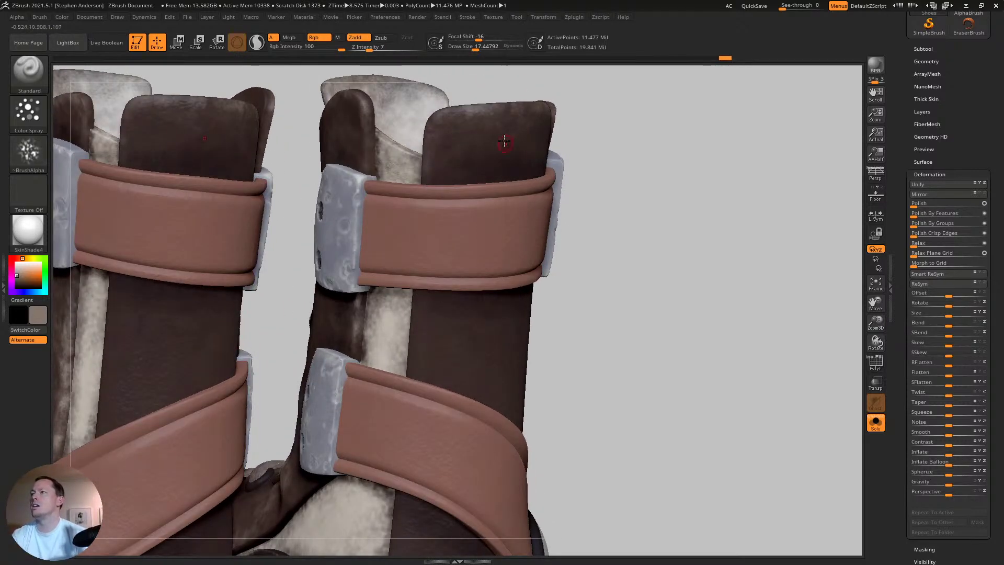
- Sample the dark brown, set the draw size to about 39, and spray it over the back panels between and below the straps
{"action": "key", "text": "c"}
{"action": "key", "text": "s"}
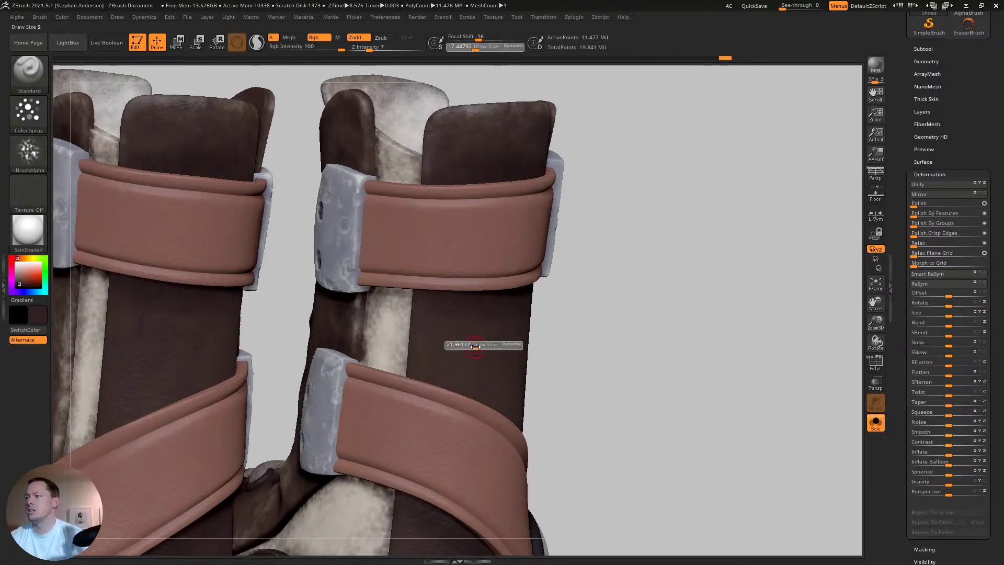
{"action": "left_click", "coordinate": [477, 346]}
{"action": "left_click", "coordinate": [497, 351]}
{"action": "mouse_move", "coordinate": [497, 351]}
{"action": "right_mouse_down"}
{"action": "mouse_move", "coordinate": [469, 358]}
{"action": "mouse_move", "coordinate": [452, 301]}
{"action": "right_mouse_up"}
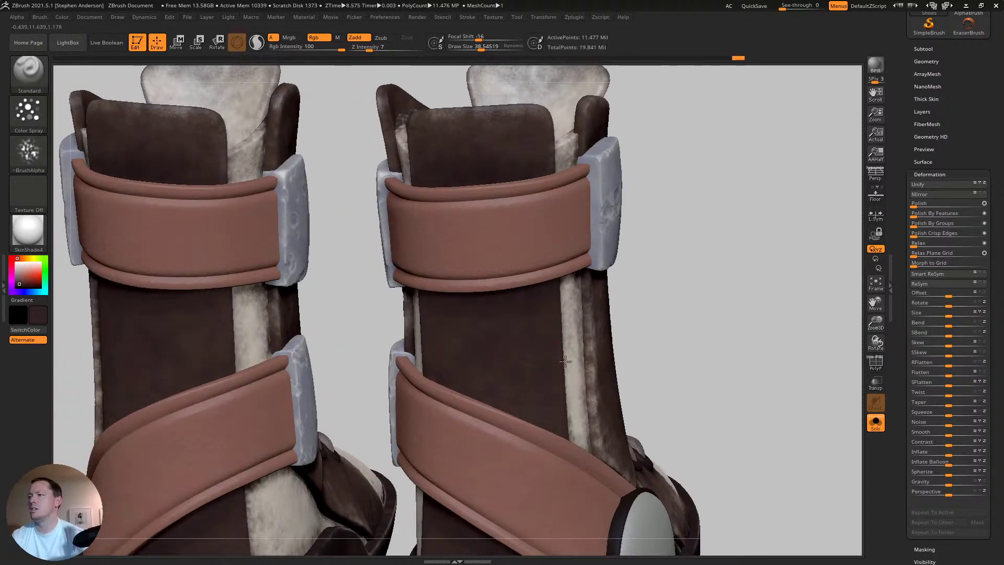
{"action": "right_click_drag", "start_coordinate": [467, 360], "coordinate": [412, 375], "text": "alt"}
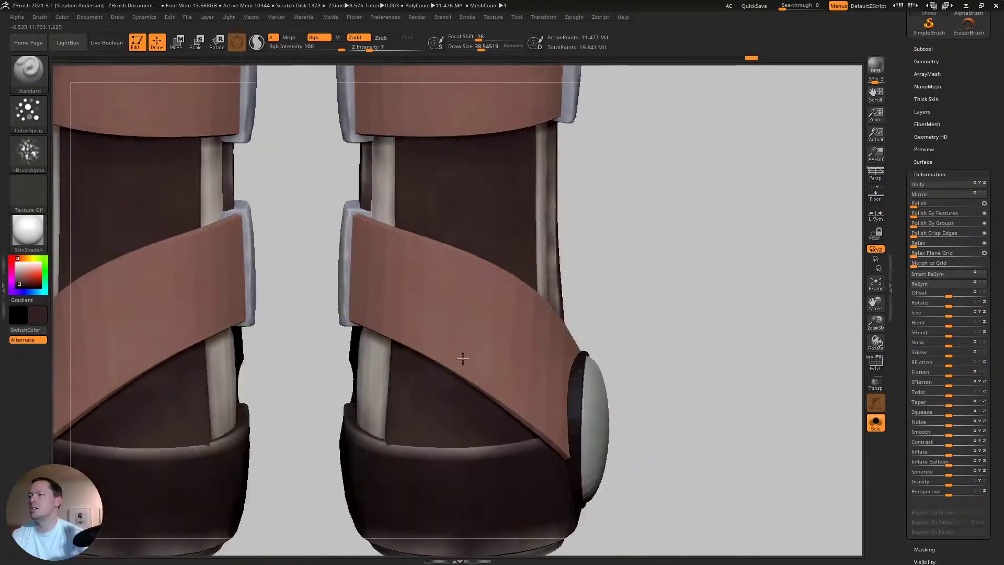
{"action": "left_click", "coordinate": [365, 424]}
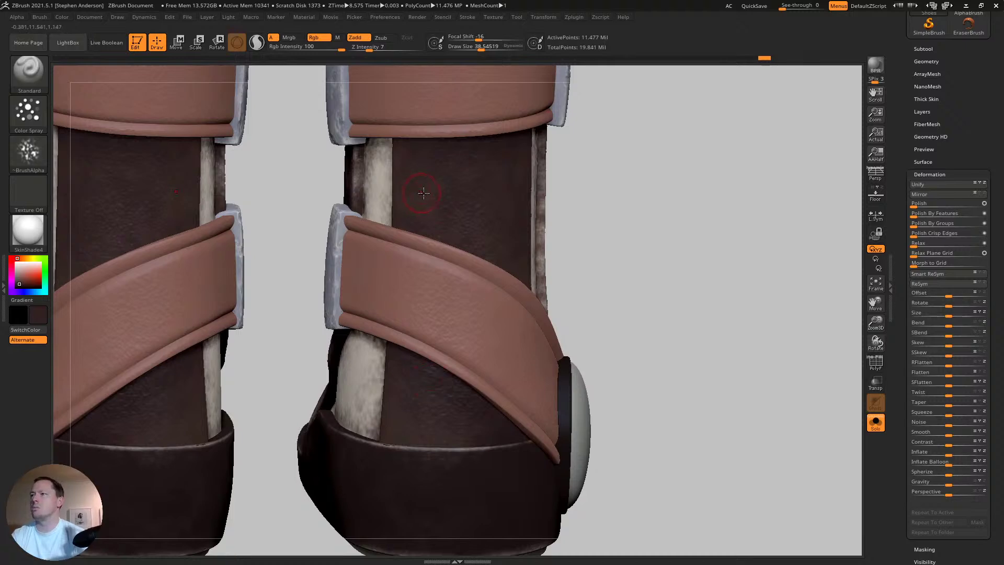
{"action": "right_click_drag", "start_coordinate": [423, 193], "coordinate": [322, 179]}
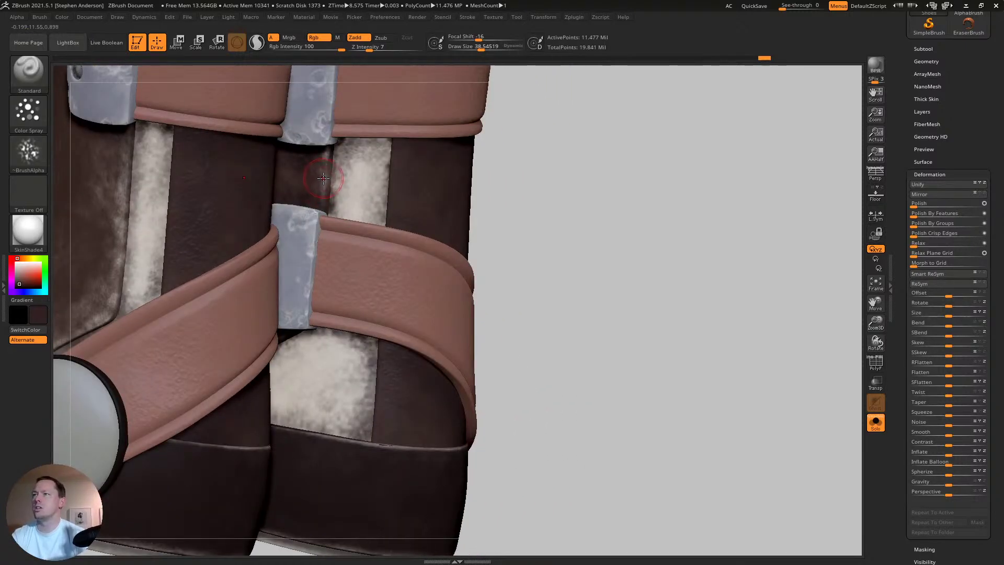
- Sample a medium brown and spray the back panels' side edges beside the cream strips at a draw size of about 17
{"action": "key", "text": "c"}
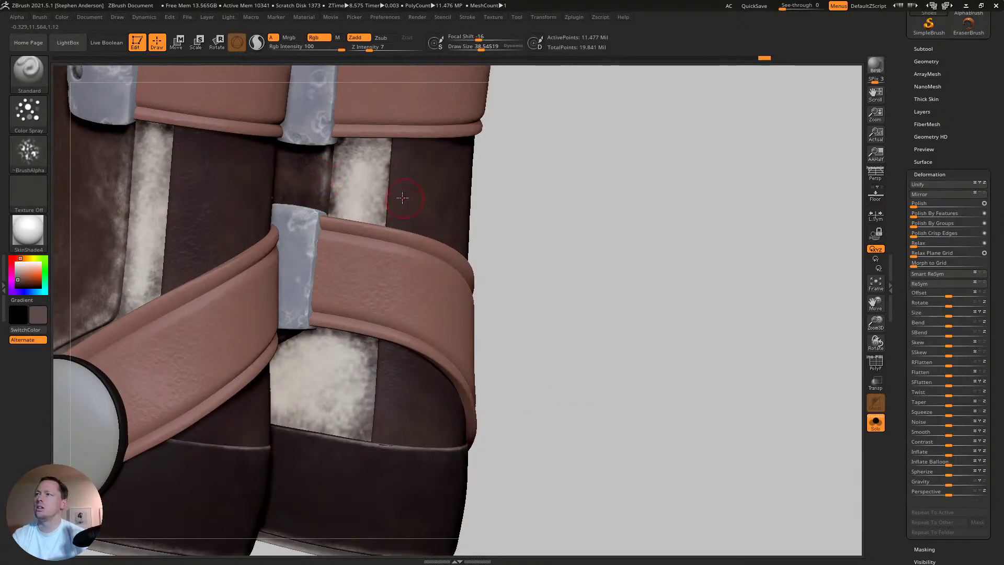
{"action": "key", "text": "s"}
{"action": "left_click_drag", "start_coordinate": [399, 197], "coordinate": [388, 196]}
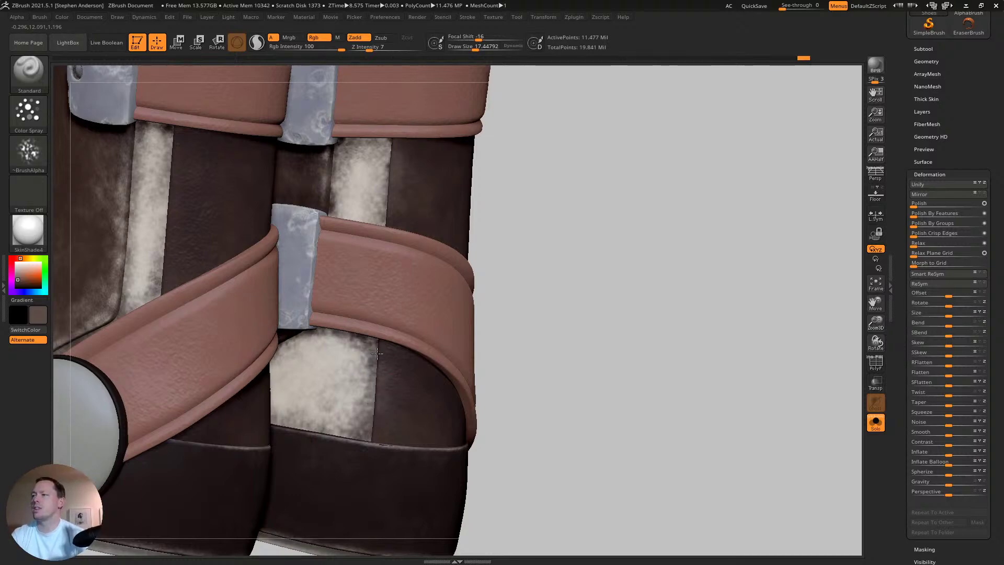
{"action": "right_click_drag", "start_coordinate": [403, 405], "coordinate": [526, 230]}
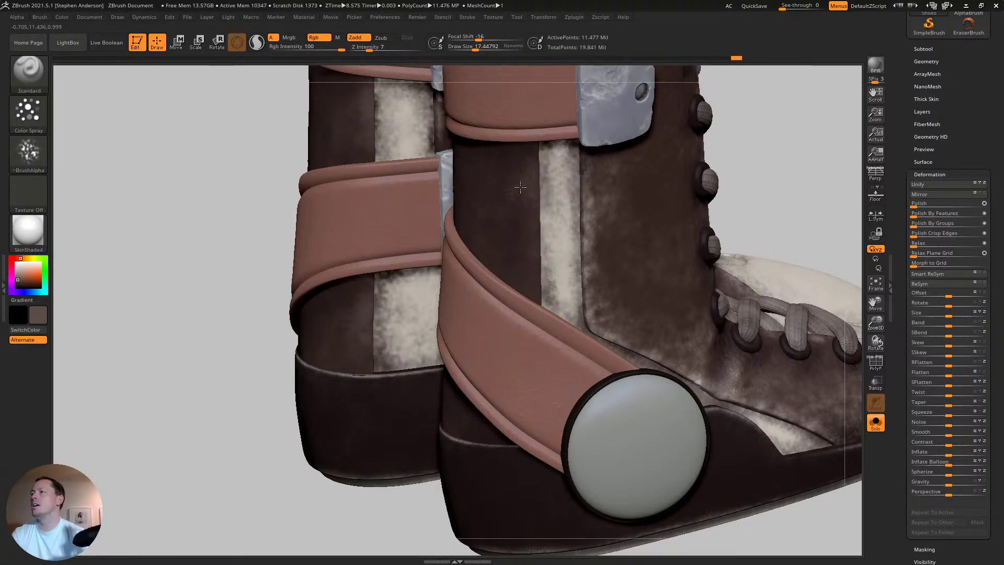
{"action": "mouse_move", "coordinate": [520, 203]}
{"action": "right_mouse_down"}
{"action": "mouse_move", "coordinate": [479, 229]}
{"action": "mouse_move", "coordinate": [528, 233]}
{"action": "mouse_move", "coordinate": [506, 186]}
{"action": "mouse_move", "coordinate": [658, 195]}
{"action": "mouse_move", "coordinate": [630, 174]}
{"action": "right_mouse_up"}
- Mask every part of the boots except the reddish-brown straps by polygroup
{"action": "left_click_drag", "start_coordinate": [629, 174], "coordinate": [662, 309], "text": "ctrl"}
{"action": "right_click_drag", "start_coordinate": [509, 272], "coordinate": [544, 313], "text": "ctrl"}
{"action": "key", "text": "w"}
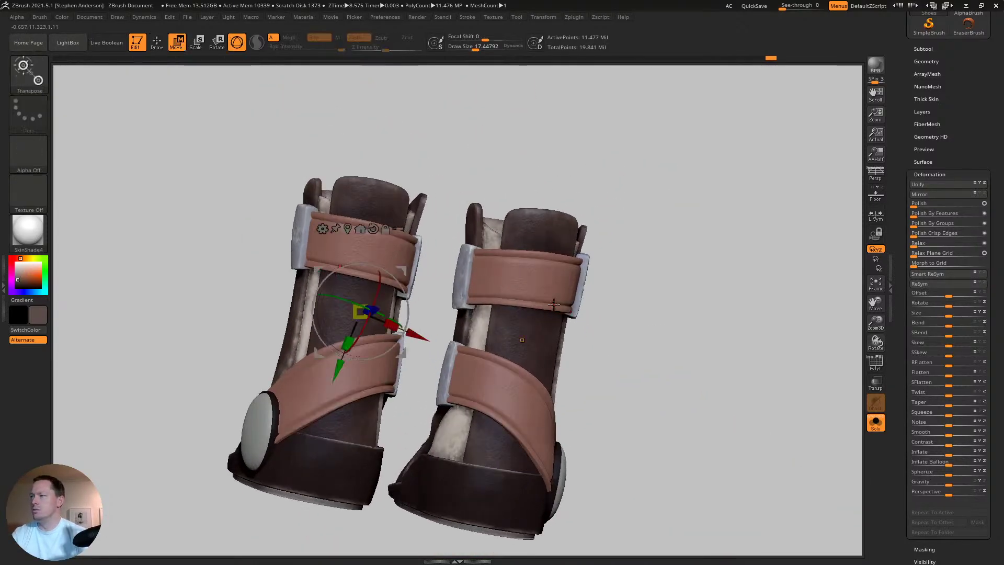
{"action": "left_click", "coordinate": [544, 282], "text": "alt"}
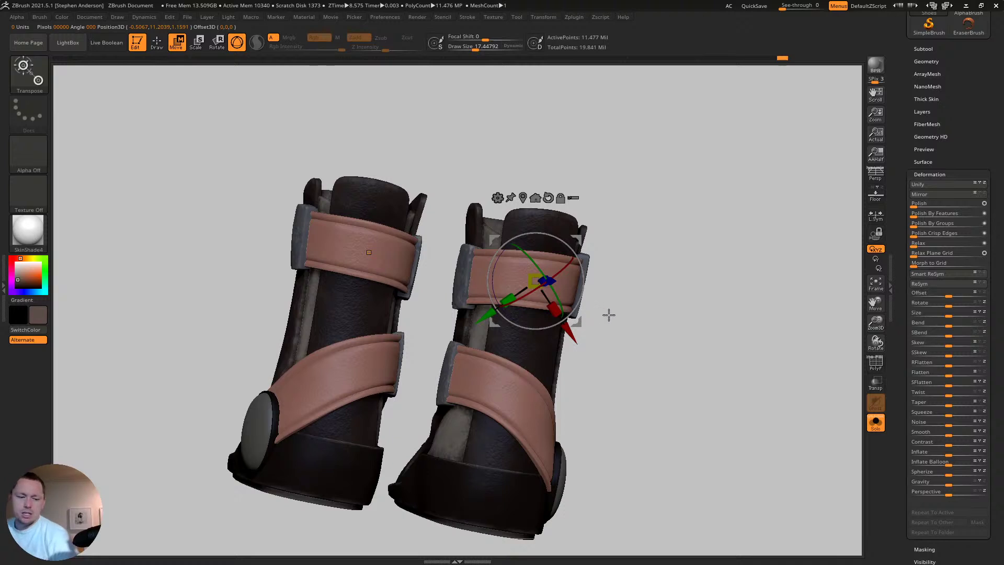
- With the mask hidden, set the draw size to about 56 and spray dark brown over the upper and lower reddish-brown straps
{"action": "key", "text": "q"}
{"action": "right_click_drag", "start_coordinate": [592, 246], "coordinate": [632, 280], "text": "ctrl"}
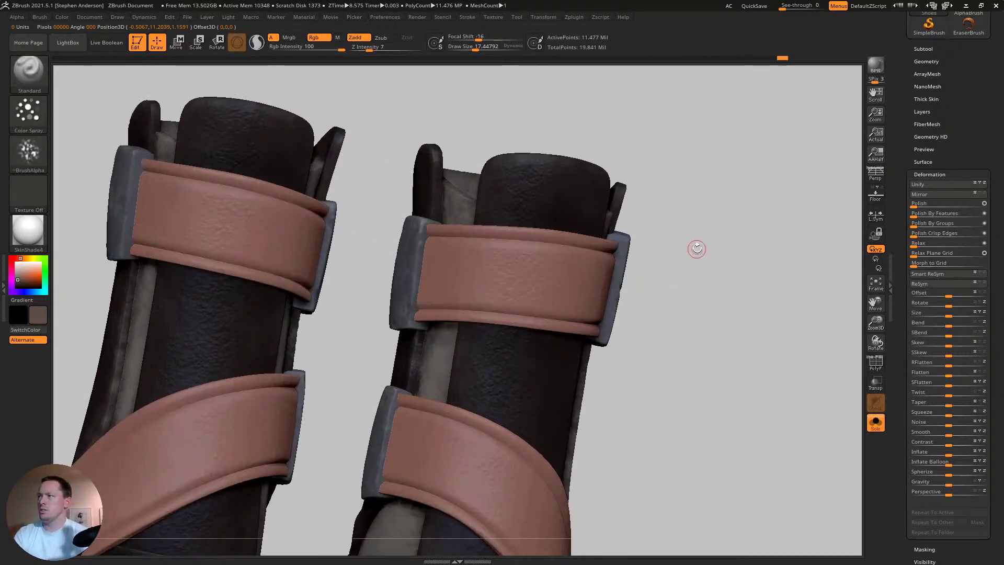
{"action": "key", "text": "ctrl"}
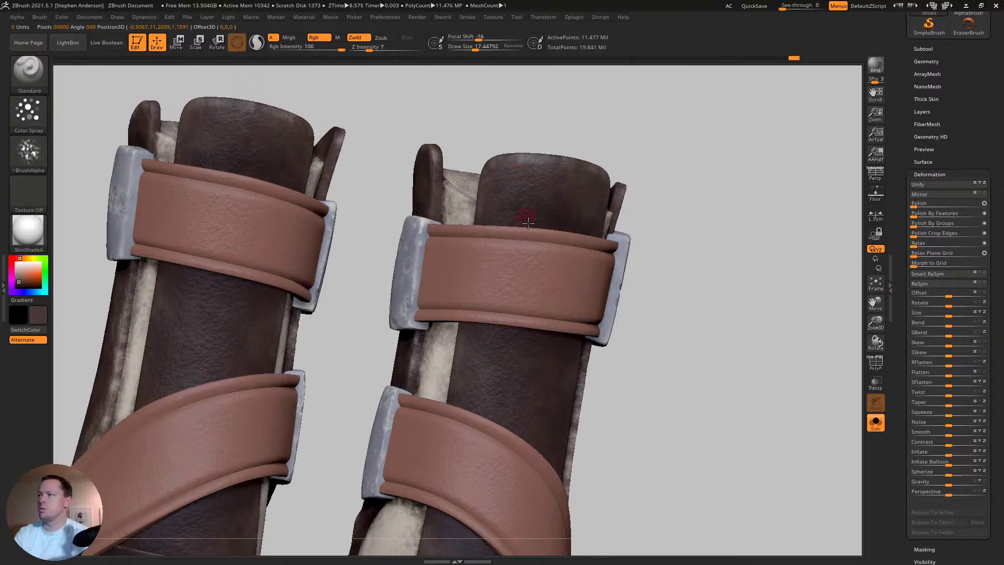
{"action": "key", "text": "s"}
{"action": "left_click_drag", "start_coordinate": [475, 269], "coordinate": [482, 267]}
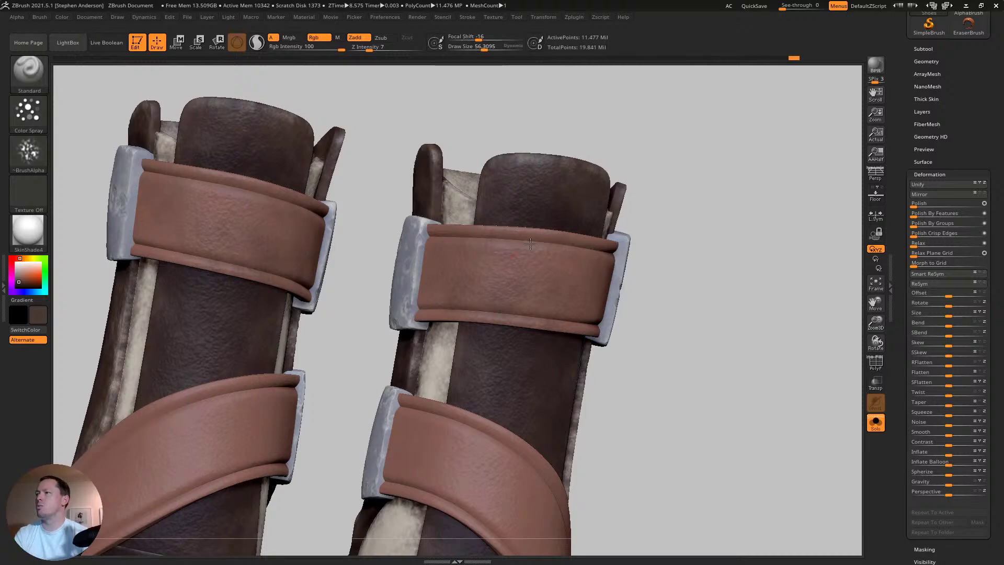
{"action": "left_click_drag", "start_coordinate": [531, 243], "coordinate": [615, 253]}
{"action": "right_click_drag", "start_coordinate": [607, 259], "coordinate": [499, 340]}
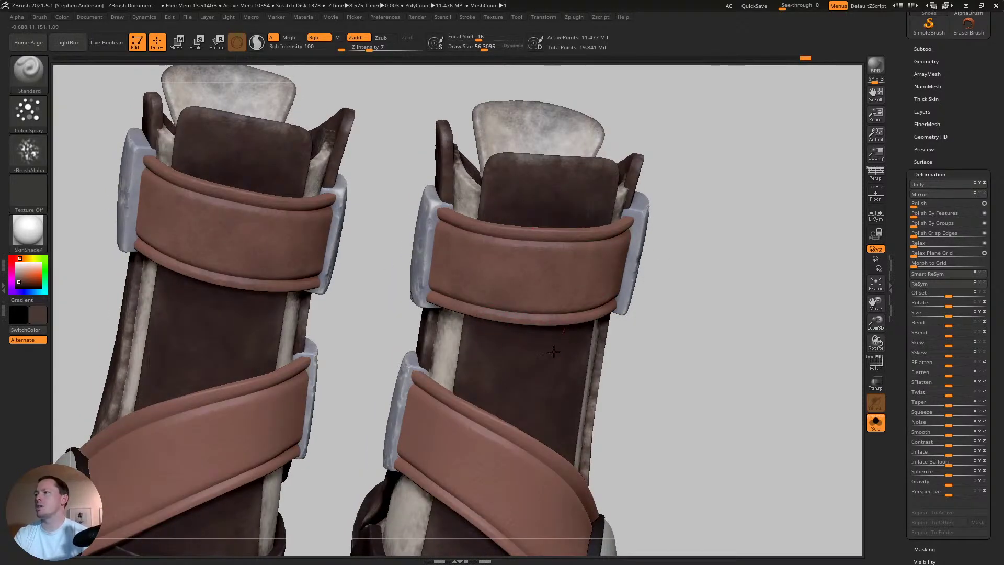
{"action": "mouse_move", "coordinate": [554, 351]}
{"action": "right_mouse_down"}
{"action": "mouse_move", "coordinate": [513, 231]}
{"action": "mouse_move", "coordinate": [407, 290]}
{"action": "right_mouse_up"}
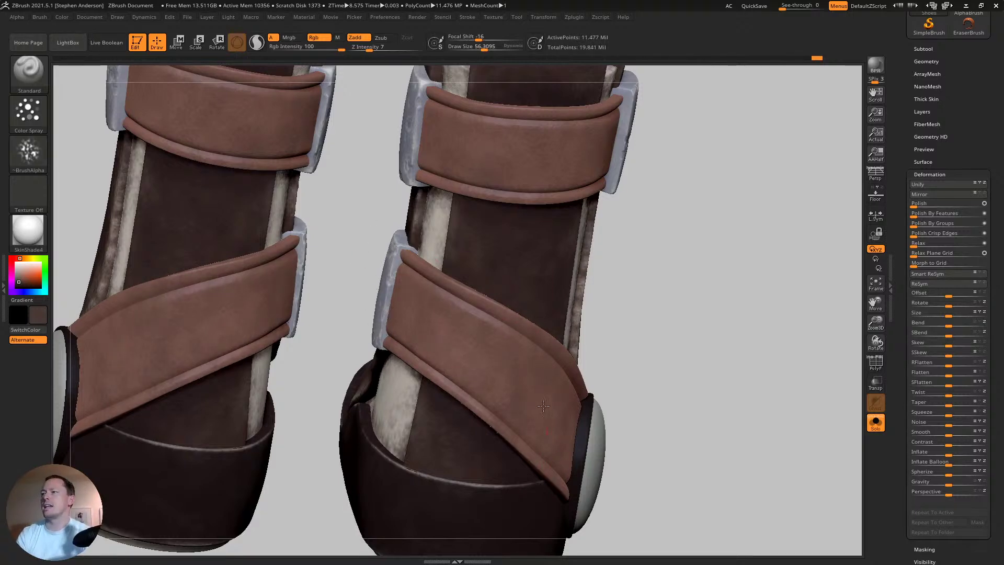
{"action": "mouse_move", "coordinate": [544, 406]}
{"action": "right_mouse_down"}
{"action": "mouse_move", "coordinate": [528, 366]}
{"action": "mouse_move", "coordinate": [541, 324]}
{"action": "mouse_move", "coordinate": [544, 335]}
{"action": "right_mouse_up"}
- Isolate the four reddish-brown straps by their polygroup
{"action": "mouse_move", "coordinate": [689, 359]}
{"action": "right_mouse_down", "text": "ctrl"}
{"action": "mouse_move", "coordinate": [576, 311]}
{"action": "mouse_move", "coordinate": [623, 330]}
{"action": "mouse_move", "coordinate": [599, 325]}
{"action": "right_mouse_up", "text": "ctrl"}
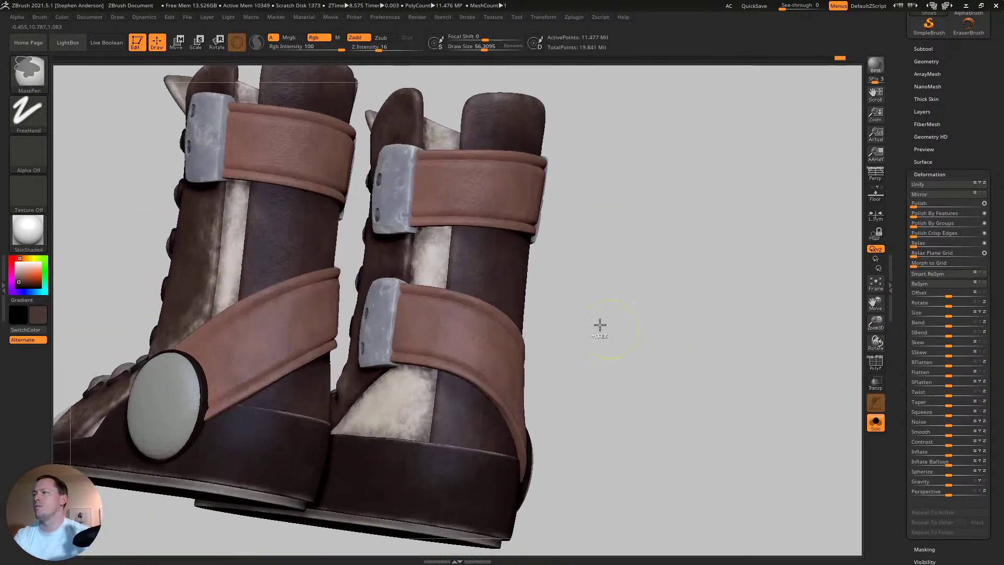
{"action": "left_click", "coordinate": [457, 324], "text": "ctrl+shift"}
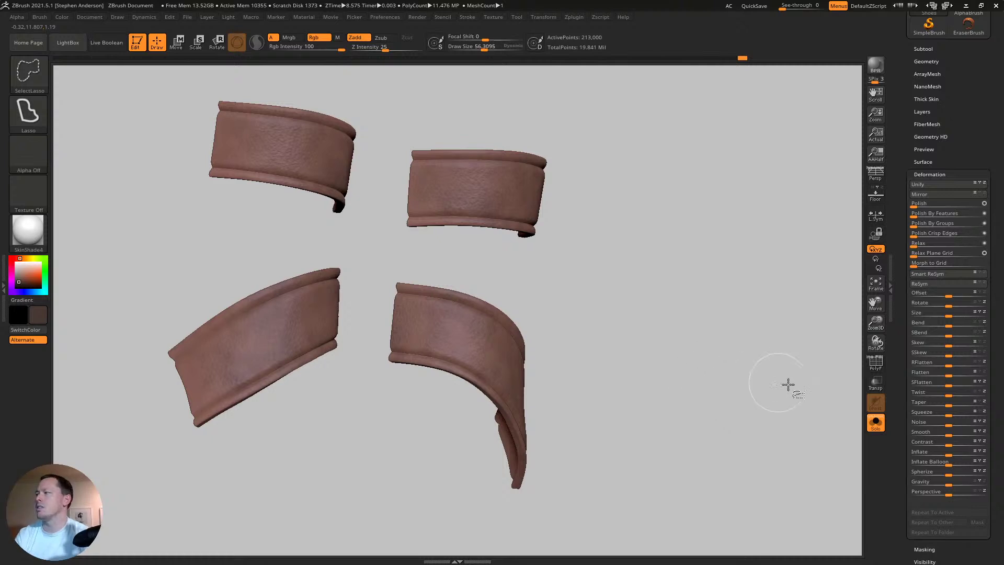
- Mask the isolated straps by smoothness with a range of 10 and a falloff of 100
{"action": "scroll", "coordinate": [897, 396], "scroll_direction": "down", "scroll_amount": 5}
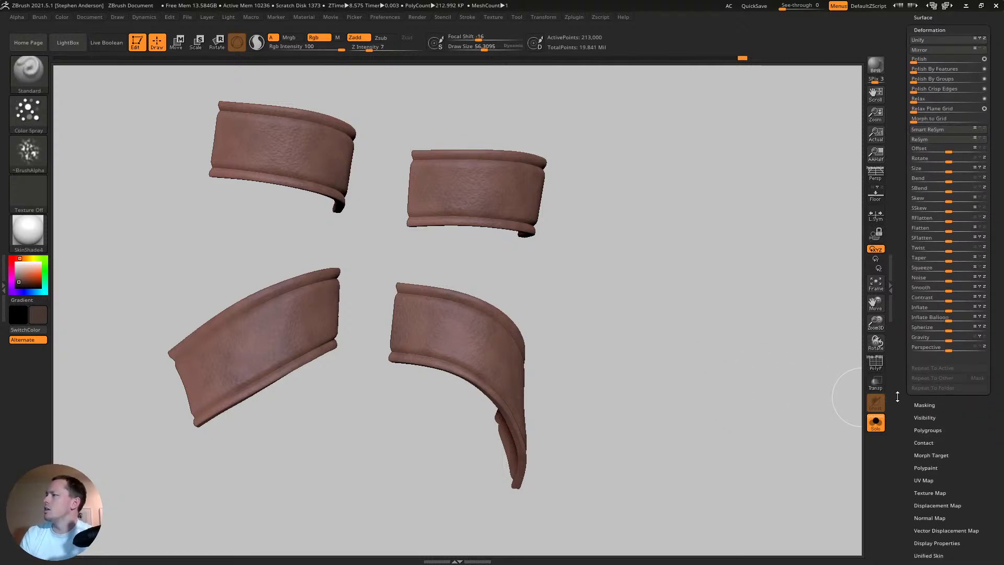
{"action": "left_click", "coordinate": [929, 406]}
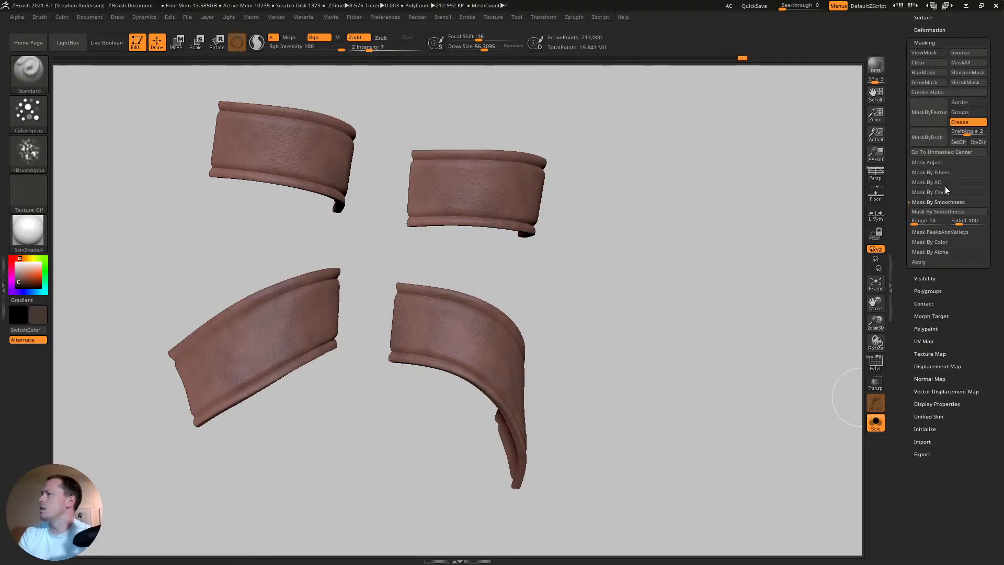
{"action": "left_click", "coordinate": [943, 202]}
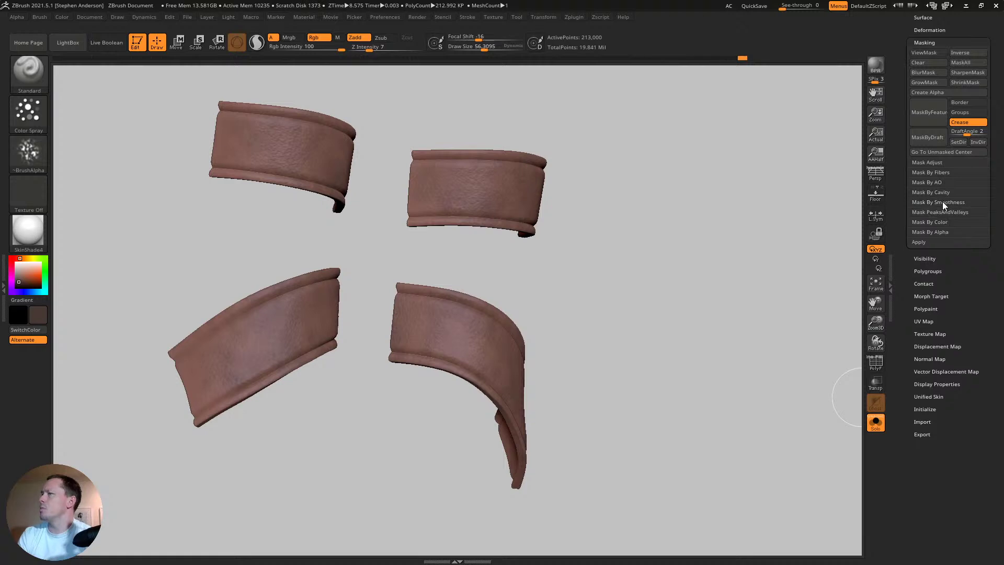
{"action": "left_click", "coordinate": [945, 202]}
{"action": "left_click", "coordinate": [946, 211]}
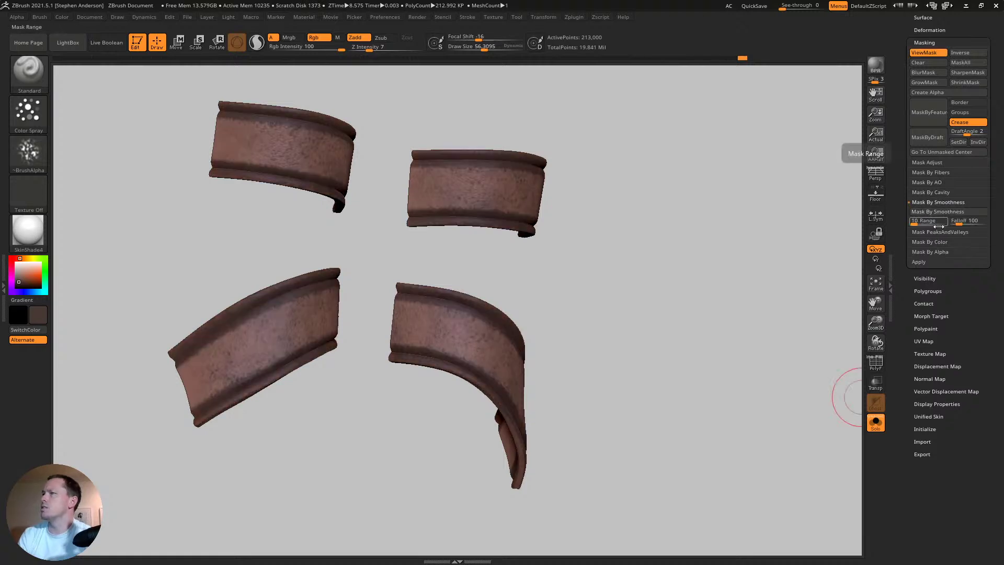
- Try inverting and blurring the smoothness mask and spraying dark brown along the upper strap's top rim, and undo the stroke
{"action": "left_click_drag", "start_coordinate": [553, 268], "coordinate": [481, 236]}
{"action": "right_click_drag", "start_coordinate": [481, 236], "coordinate": [671, 209], "text": "ctrl"}
{"action": "left_click", "coordinate": [662, 207], "text": "ctrl"}
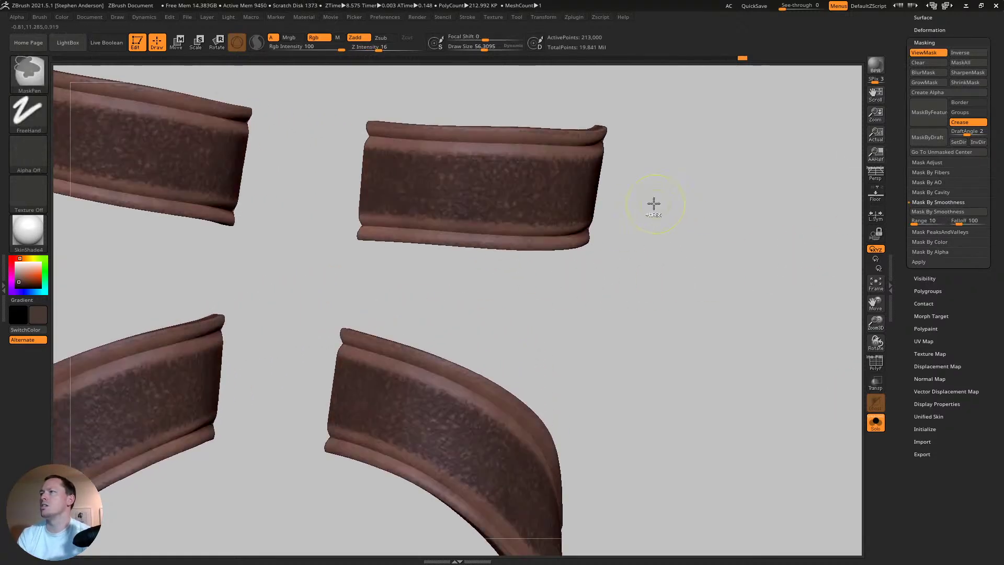
{"action": "left_click", "coordinate": [587, 220], "text": "ctrl"}
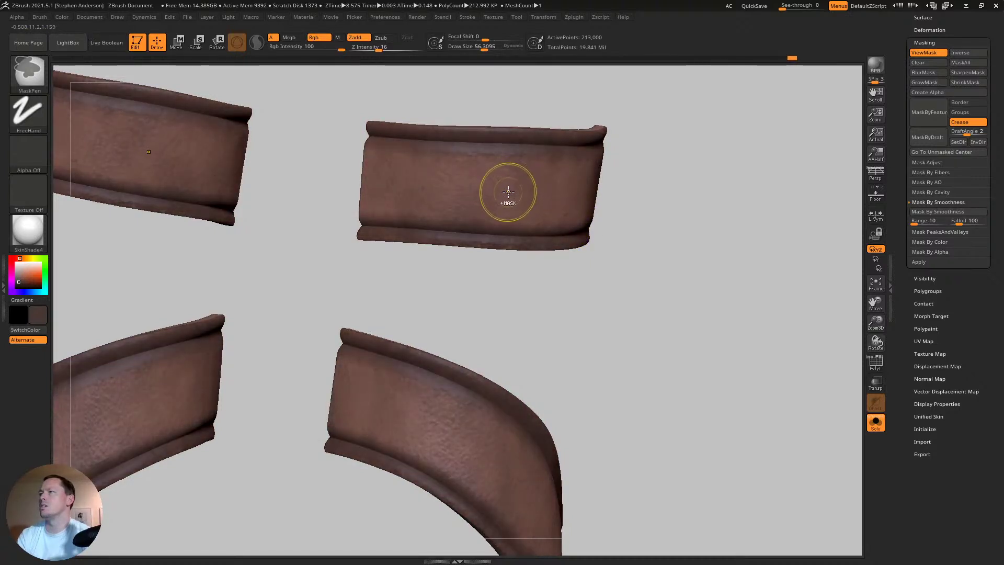
{"action": "left_click", "coordinate": [654, 175], "text": "ctrl"}
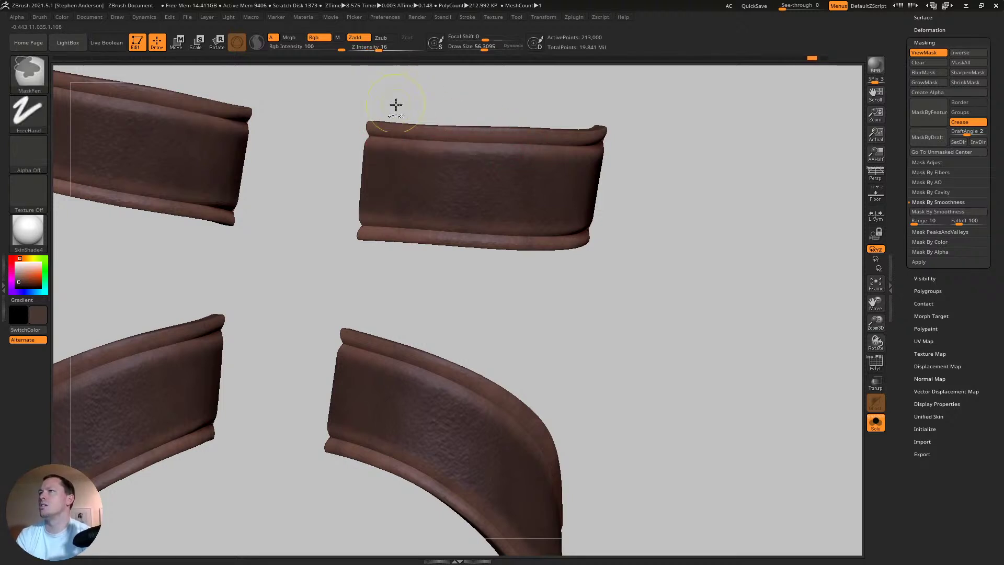
{"action": "mouse_move", "coordinate": [390, 137]}
{"action": "left_mouse_down"}
{"action": "mouse_move", "coordinate": [559, 143]}
{"action": "mouse_move", "coordinate": [619, 133]}
{"action": "left_mouse_up"}
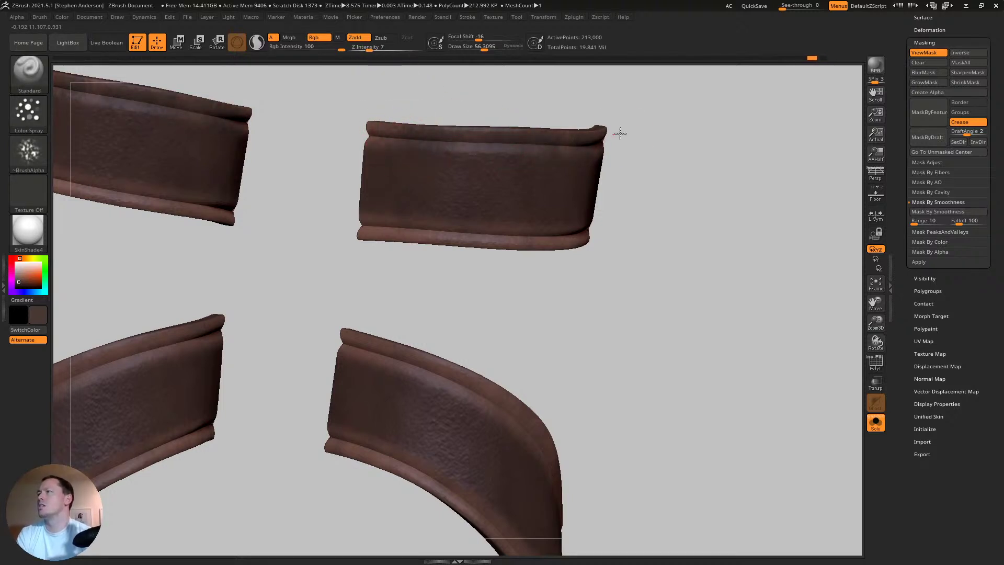
{"action": "key", "text": "ctrl+z"}
{"action": "key", "text": "ctrl+h"}
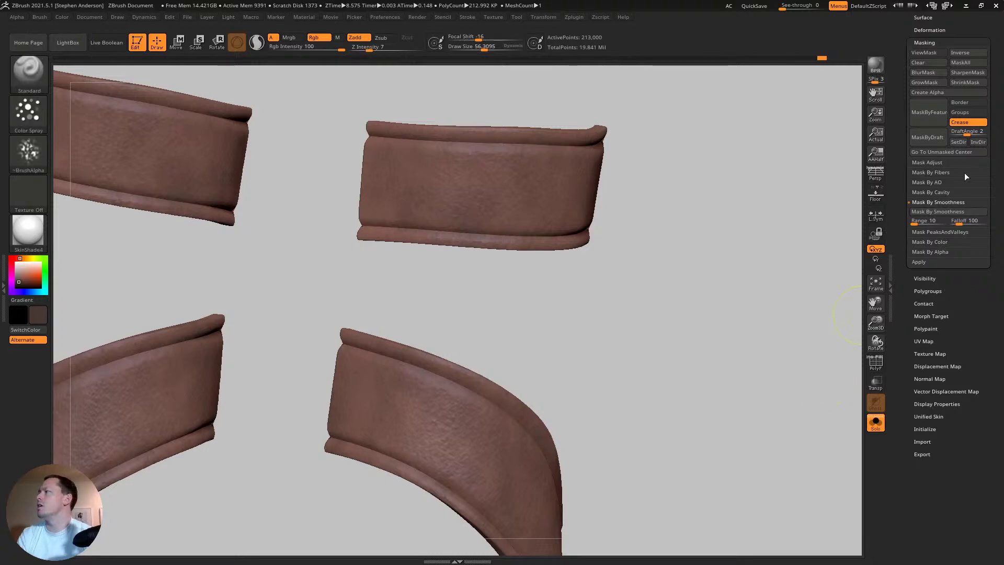
- Mask the straps by cavity at intensity 100, and blur and invert the mask
{"action": "left_click", "coordinate": [940, 195]}
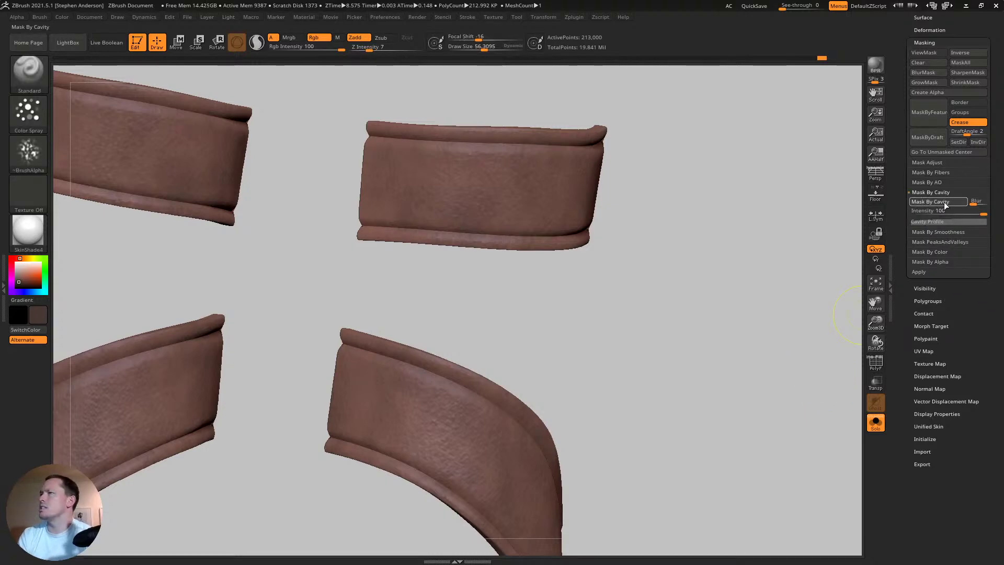
{"action": "left_click", "coordinate": [941, 203]}
{"action": "left_click_drag", "start_coordinate": [669, 252], "coordinate": [579, 180]}
{"action": "left_click", "coordinate": [542, 182], "text": "ctrl"}
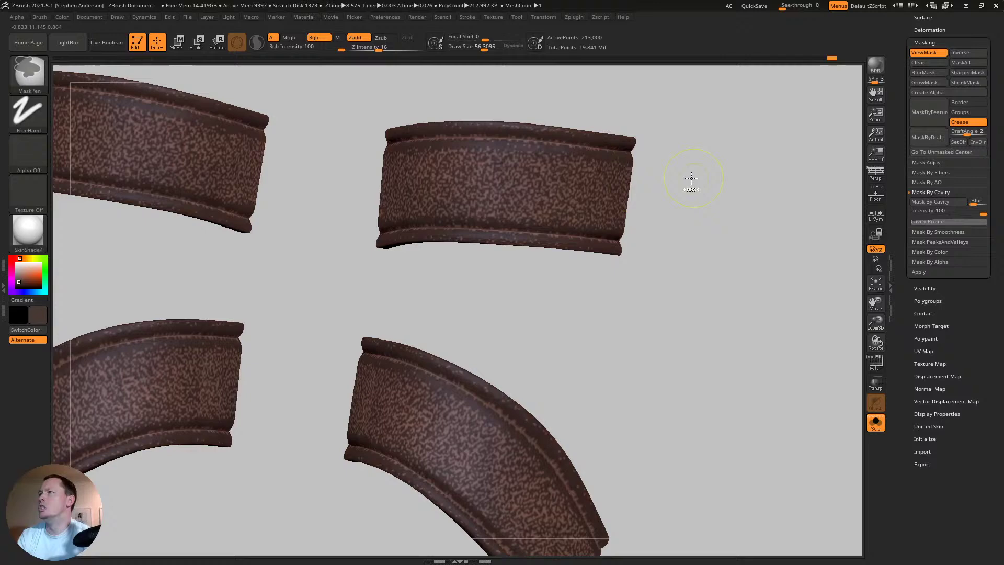
{"action": "left_click", "coordinate": [536, 181], "text": "ctrl"}
{"action": "left_click", "coordinate": [724, 191], "text": "ctrl"}
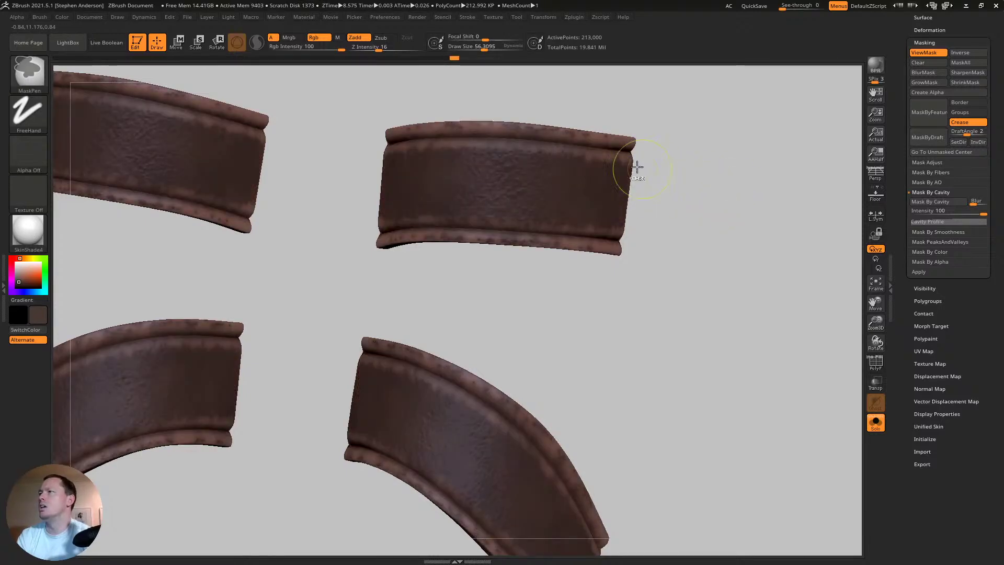
{"action": "key", "text": "ctrl+i"}
{"action": "right_click_drag", "start_coordinate": [415, 171], "coordinate": [409, 140]}
- Set the draw size to about 17, hide the mask, and spray dark brown into the creases beside the upper straps' raised rims
{"action": "key", "text": "s"}
{"action": "left_click_drag", "start_coordinate": [381, 129], "coordinate": [379, 129]}
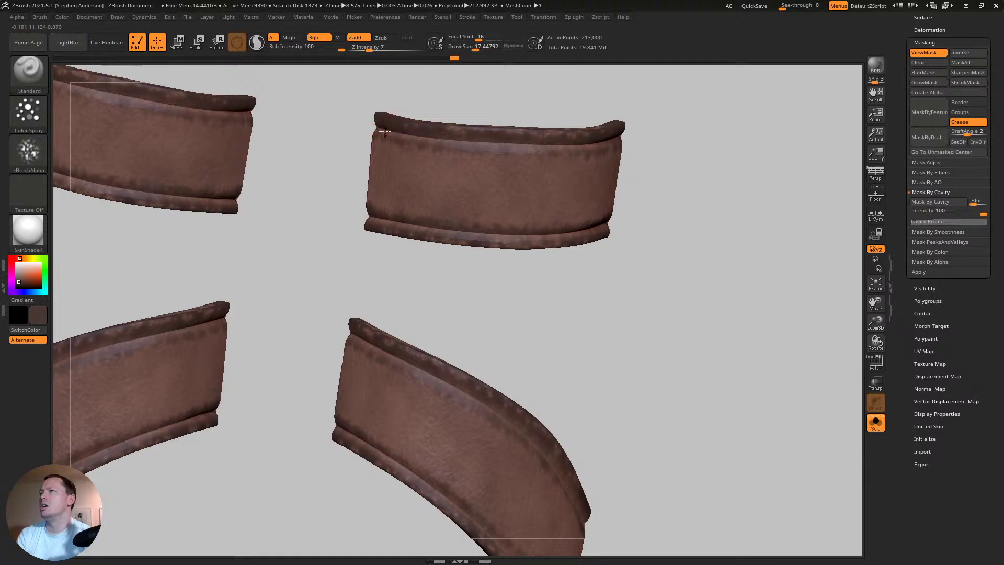
{"action": "key", "text": "ctrl+h"}
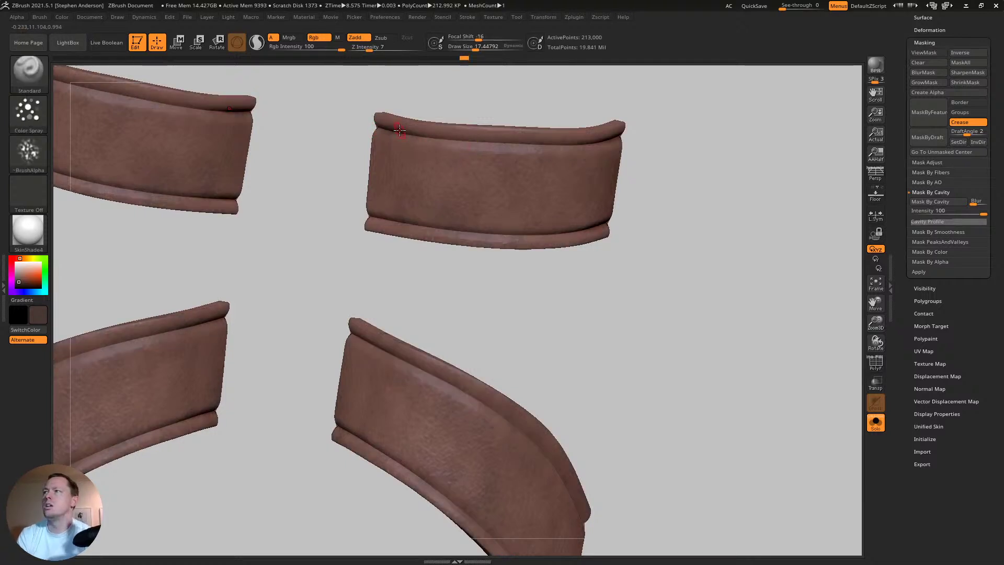
{"action": "left_click_drag", "start_coordinate": [388, 137], "coordinate": [601, 136]}
{"action": "mouse_move", "coordinate": [653, 105]}
{"action": "left_mouse_down"}
{"action": "mouse_move", "coordinate": [544, 147]}
{"action": "mouse_move", "coordinate": [649, 144]}
{"action": "left_mouse_up"}
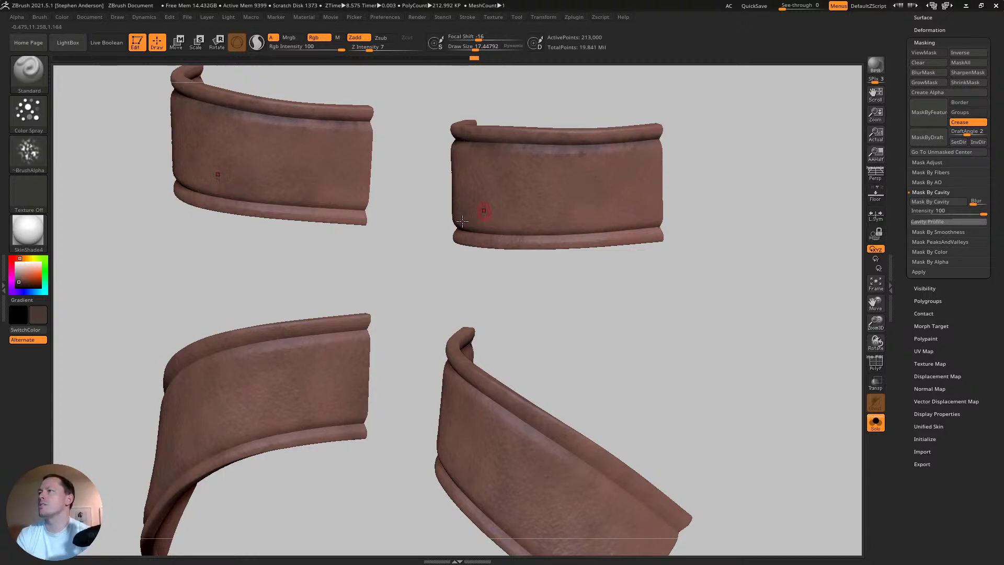
{"action": "mouse_move", "coordinate": [550, 230]}
{"action": "left_mouse_down"}
{"action": "mouse_move", "coordinate": [663, 231]}
{"action": "mouse_move", "coordinate": [523, 231]}
{"action": "left_mouse_up"}
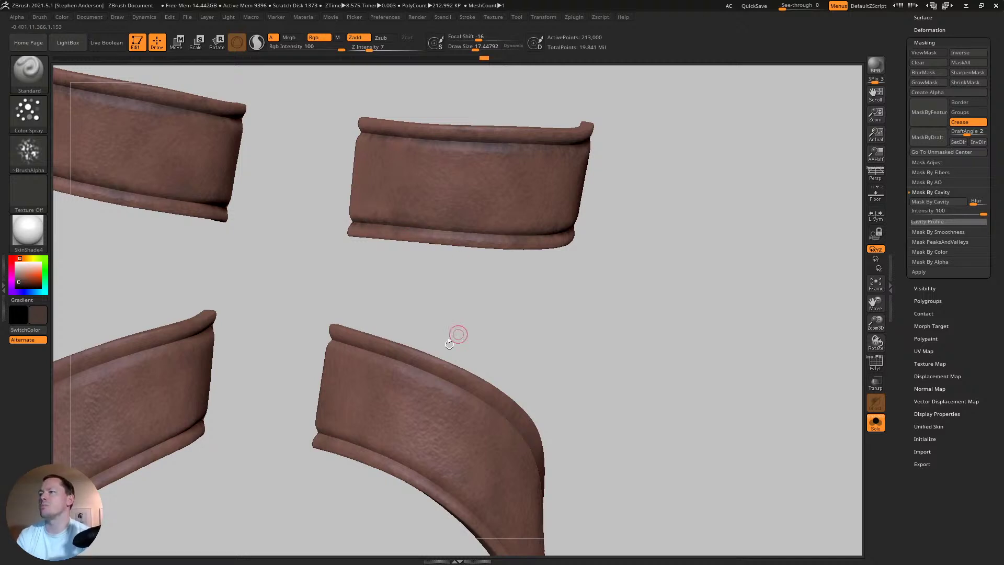
- Spray dark brown into the creases along both raised rims of the lower diagonal straps
{"action": "left_click_drag", "start_coordinate": [397, 349], "coordinate": [341, 270], "text": "alt"}
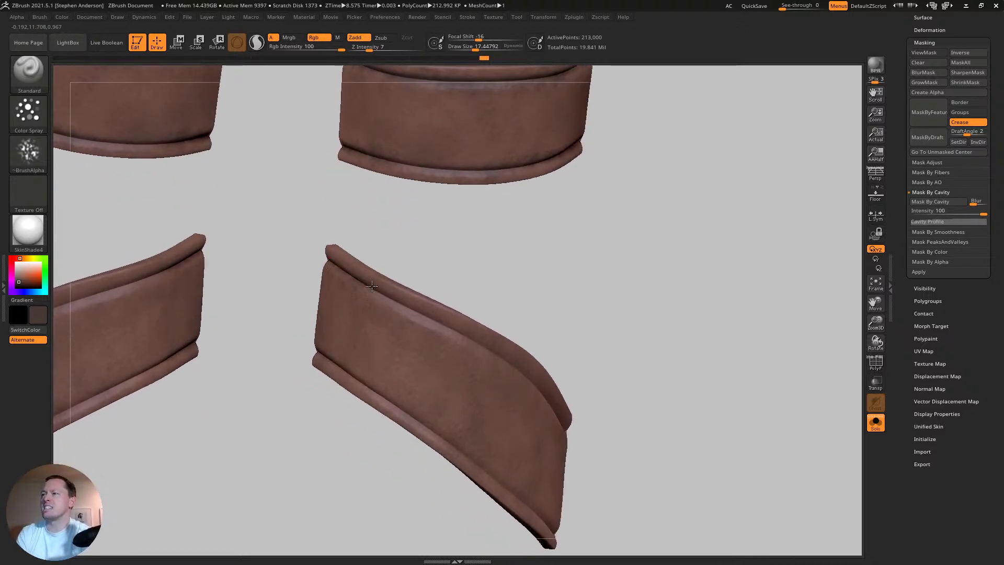
{"action": "left_click_drag", "start_coordinate": [399, 311], "coordinate": [445, 327]}
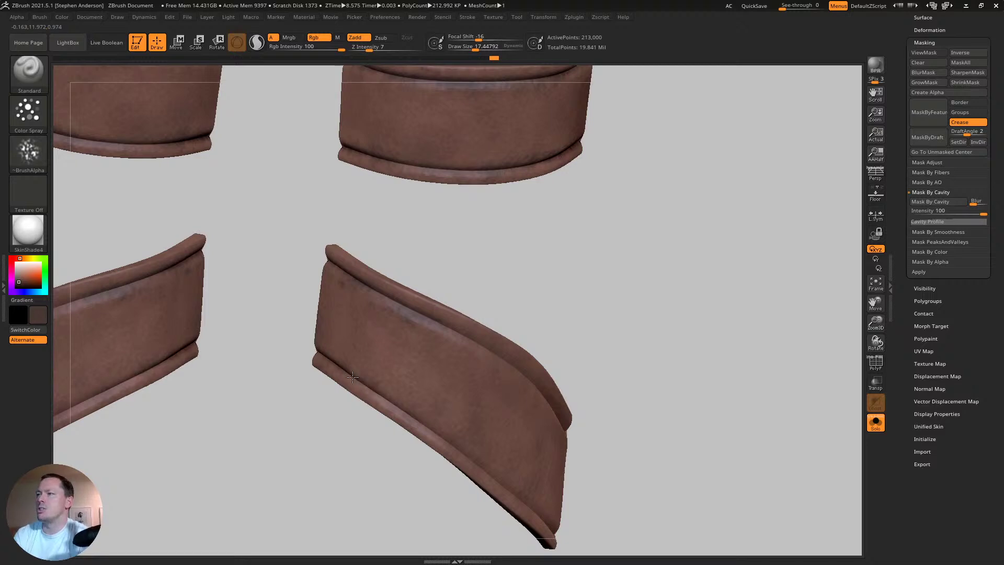
{"action": "left_click_drag", "start_coordinate": [426, 427], "coordinate": [456, 447]}
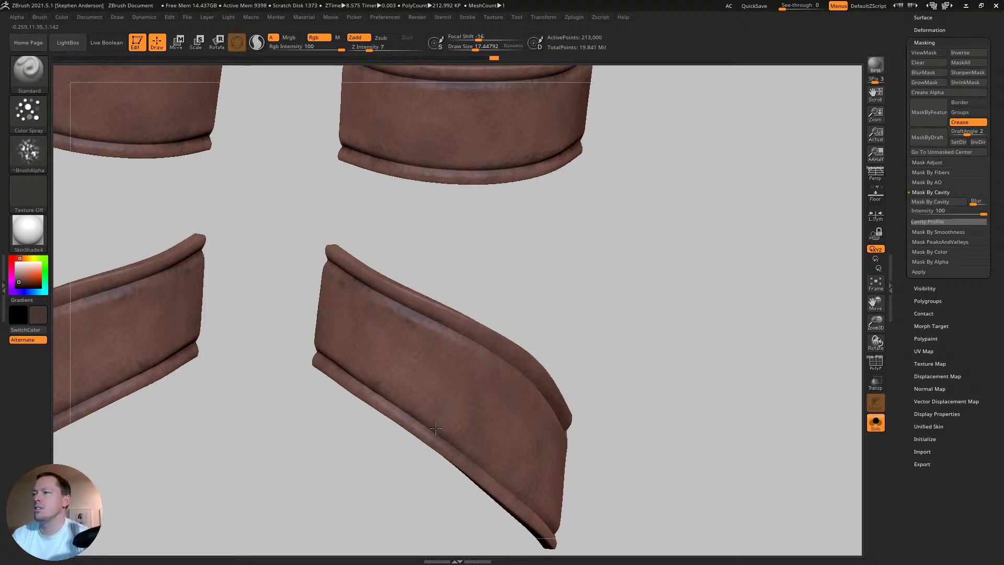
{"action": "left_click_drag", "start_coordinate": [538, 382], "coordinate": [461, 342]}
{"action": "left_click_drag", "start_coordinate": [560, 403], "coordinate": [648, 427]}
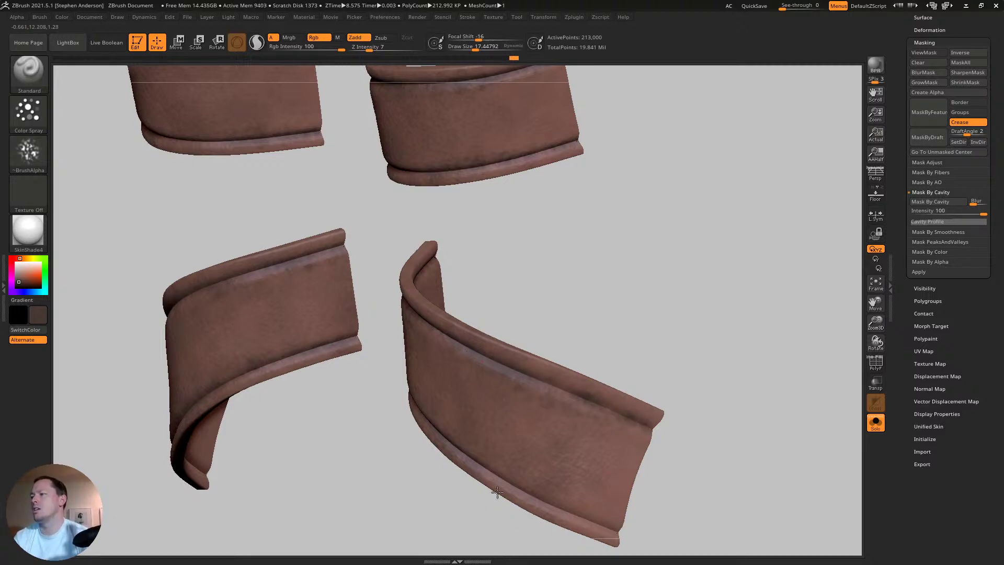
{"action": "right_click_drag", "start_coordinate": [493, 473], "coordinate": [480, 396], "text": "alt"}
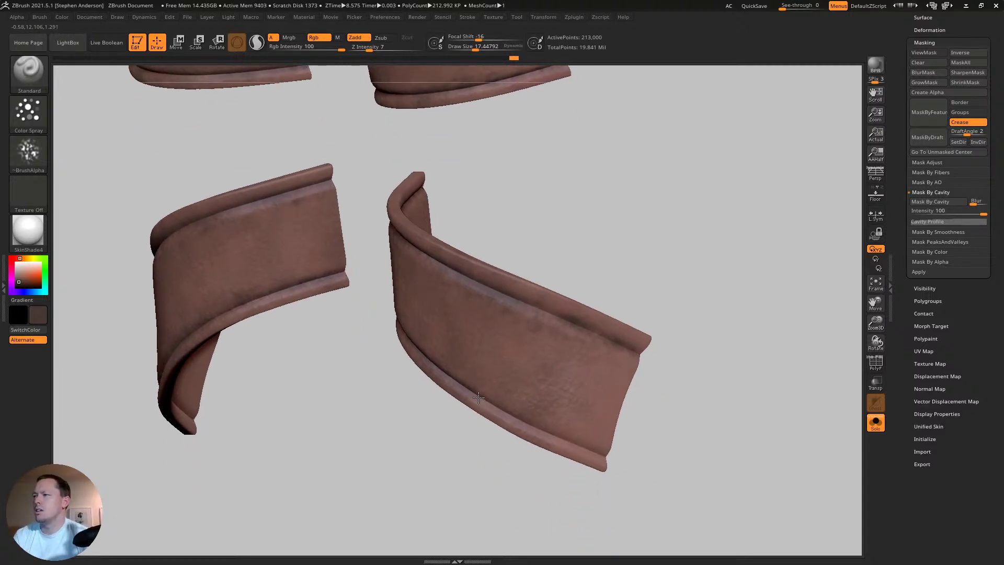
{"action": "mouse_move", "coordinate": [535, 429]}
{"action": "left_mouse_down"}
{"action": "mouse_move", "coordinate": [585, 451]}
{"action": "mouse_move", "coordinate": [613, 446]}
{"action": "mouse_move", "coordinate": [583, 427]}
{"action": "left_mouse_up"}
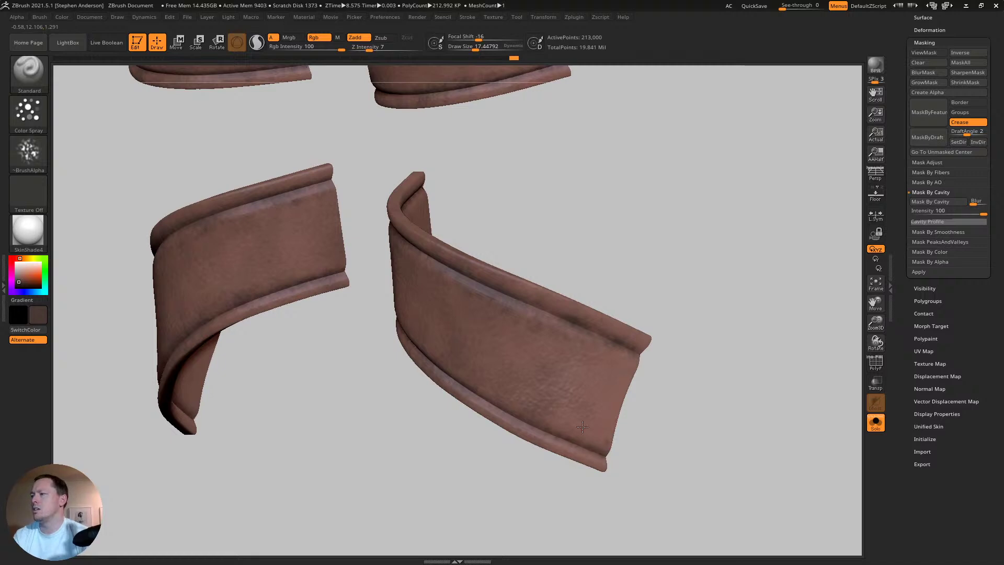
{"action": "mouse_move", "coordinate": [519, 330]}
{"action": "right_mouse_down"}
{"action": "mouse_move", "coordinate": [554, 339]}
{"action": "mouse_move", "coordinate": [418, 346]}
{"action": "right_mouse_up"}
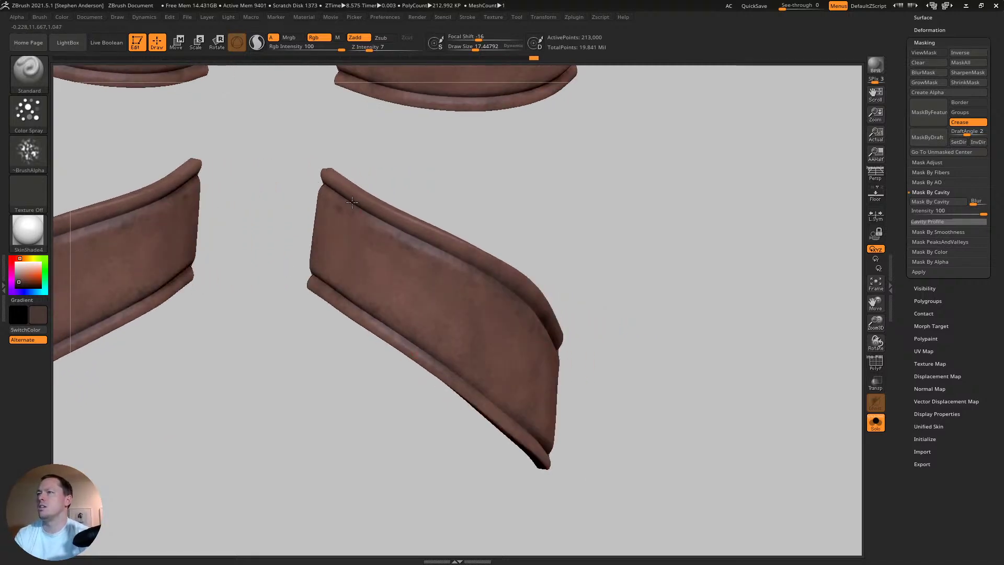
- Sample the straps' reddish brown, lighten it to a pinkish brown, and mask the straps by cavity at intensity 100
{"action": "key", "text": "f"}
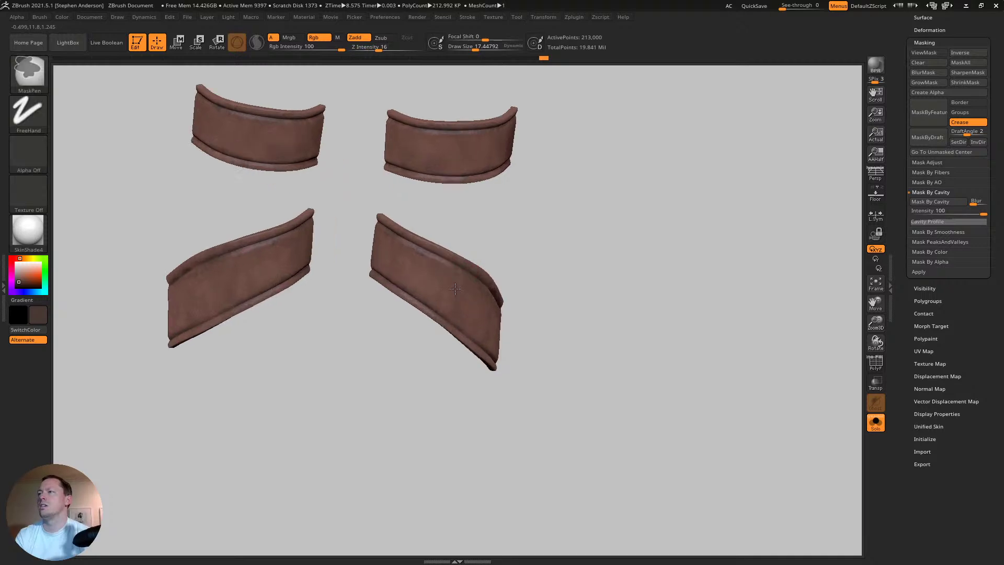
{"action": "right_click_drag", "start_coordinate": [455, 289], "coordinate": [433, 309], "text": "ctrl"}
{"action": "key", "text": "c"}
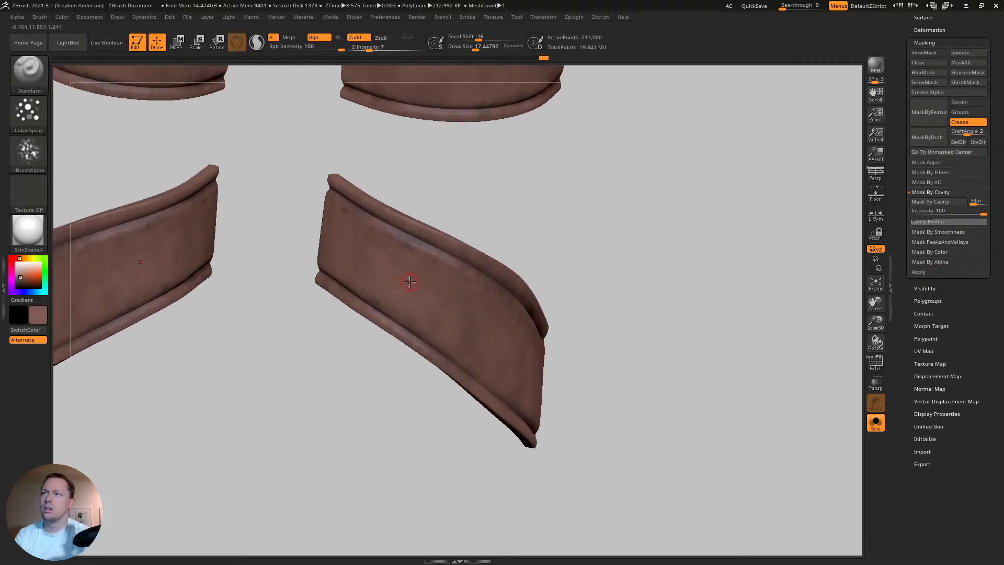
{"action": "left_click_drag", "start_coordinate": [22, 277], "coordinate": [20, 274]}
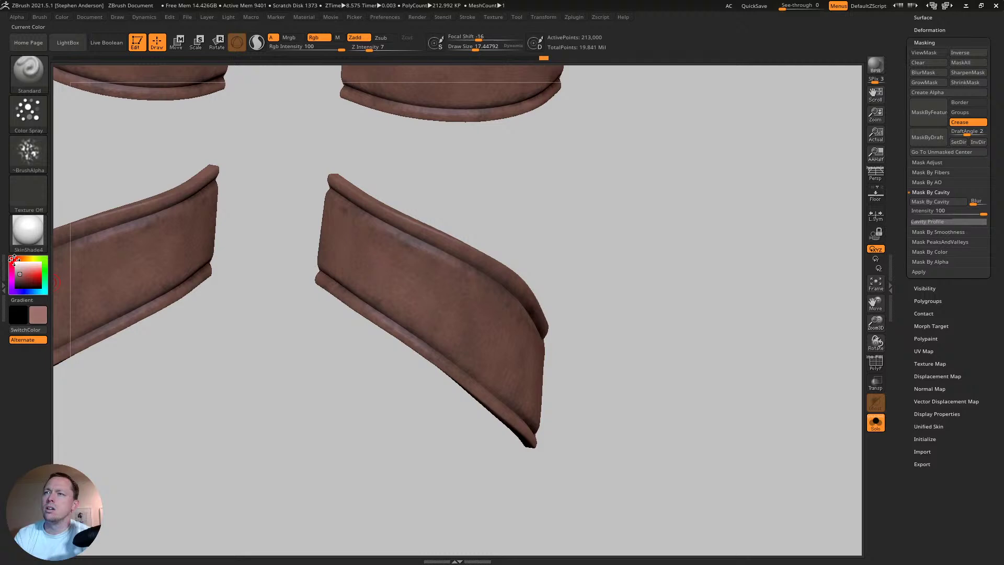
{"action": "right_click_drag", "start_coordinate": [415, 278], "coordinate": [701, 300]}
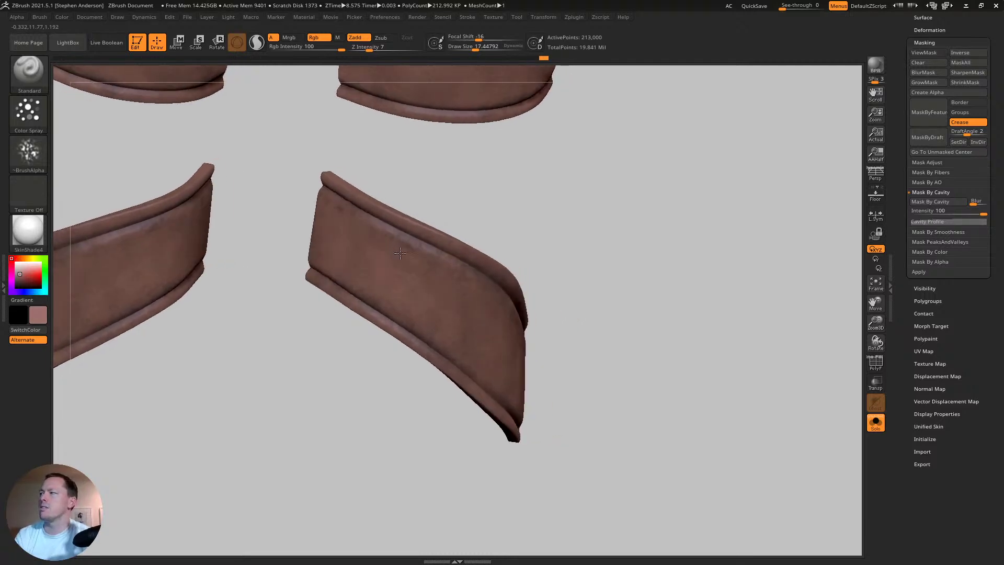
{"action": "left_click", "coordinate": [936, 201]}
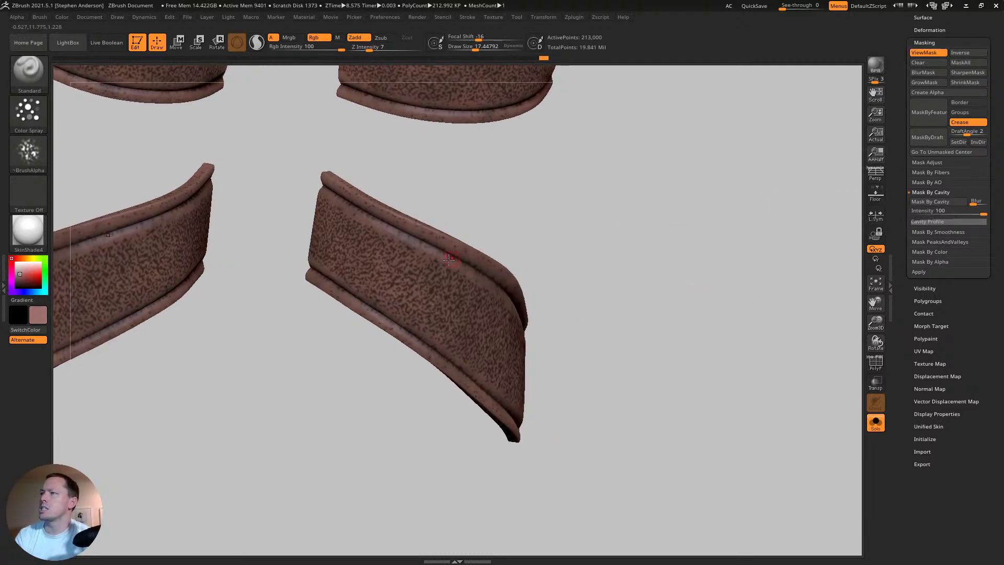
- Set the draw size to about 29, blur and invert the straps' cavity mask, and hide the mask
{"action": "mouse_move", "coordinate": [490, 261]}
{"action": "right_mouse_down", "text": "ctrl"}
{"action": "mouse_move", "coordinate": [489, 236]}
{"action": "mouse_move", "coordinate": [518, 263]}
{"action": "mouse_move", "coordinate": [538, 218]}
{"action": "right_mouse_up", "text": "ctrl"}
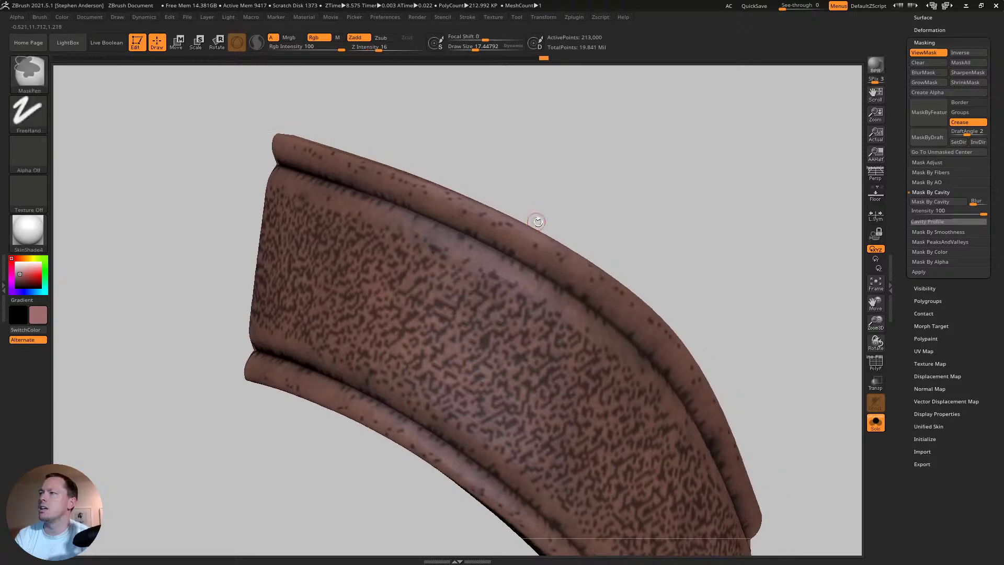
{"action": "key", "text": "s"}
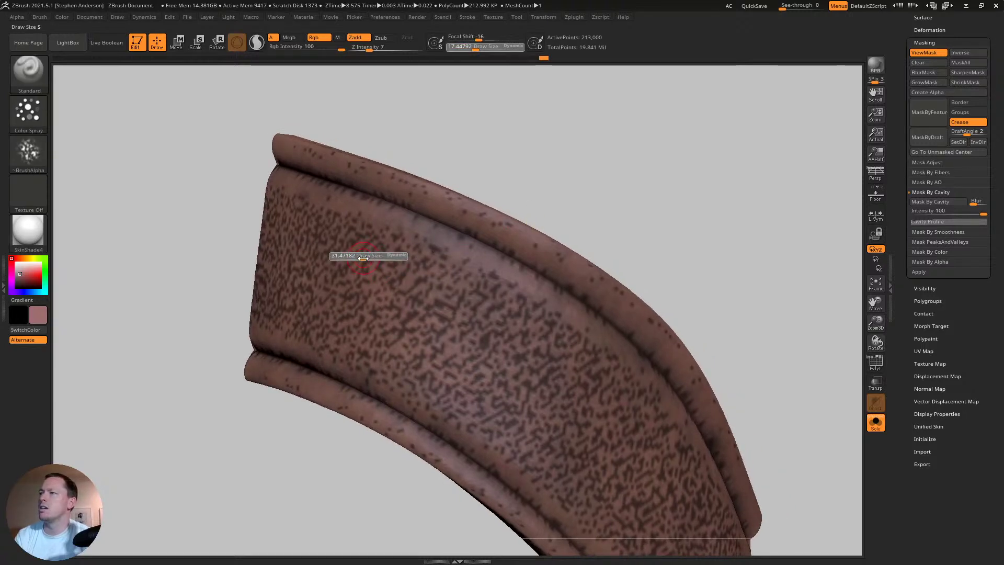
{"action": "left_click", "coordinate": [363, 258]}
{"action": "left_click", "coordinate": [582, 172], "text": "ctrl"}
{"action": "left_click_drag", "start_coordinate": [596, 183], "coordinate": [607, 191], "text": "ctrl"}
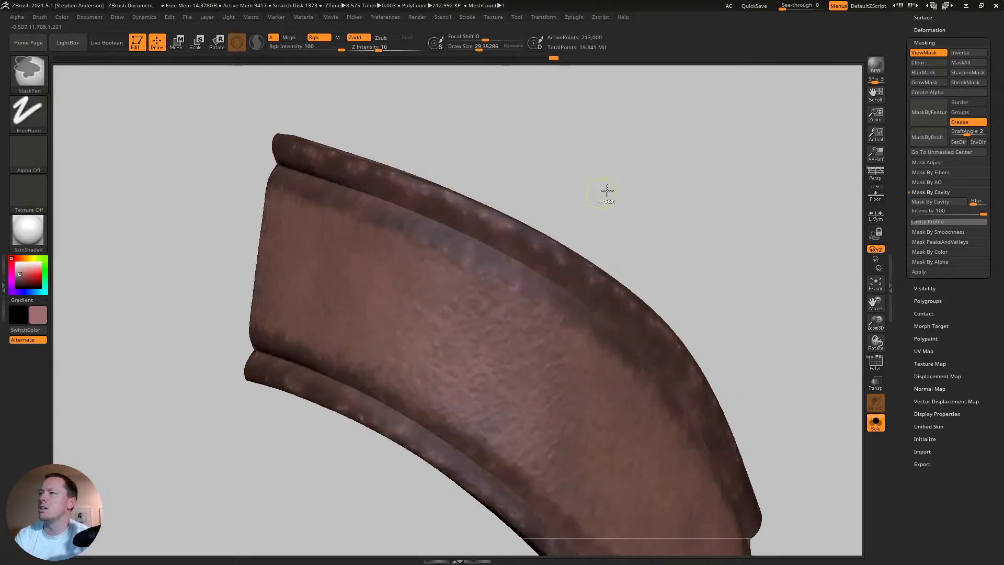
{"action": "left_click", "coordinate": [606, 190], "text": "ctrl"}
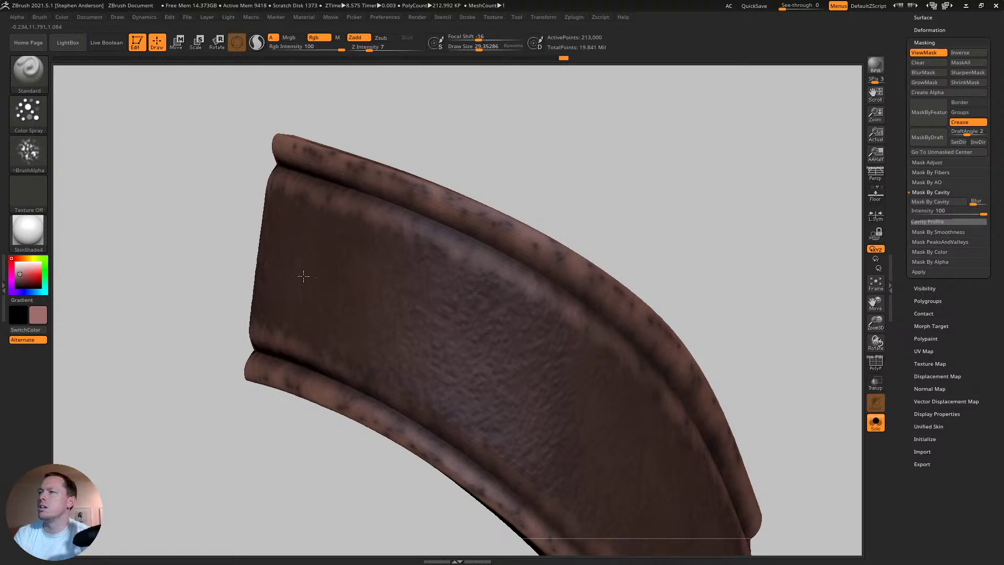
{"action": "key", "text": "ctrl+h"}
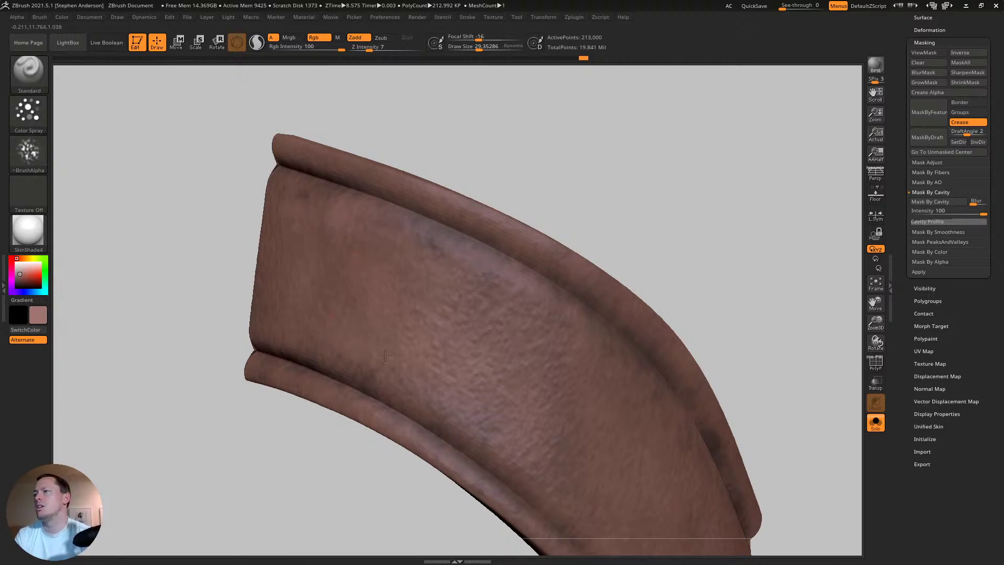
- Spray pinkish-brown mottling over the face and raised rims of the lower diagonal strap that slopes down to the right
{"action": "right_click_drag", "start_coordinate": [468, 345], "coordinate": [506, 310]}
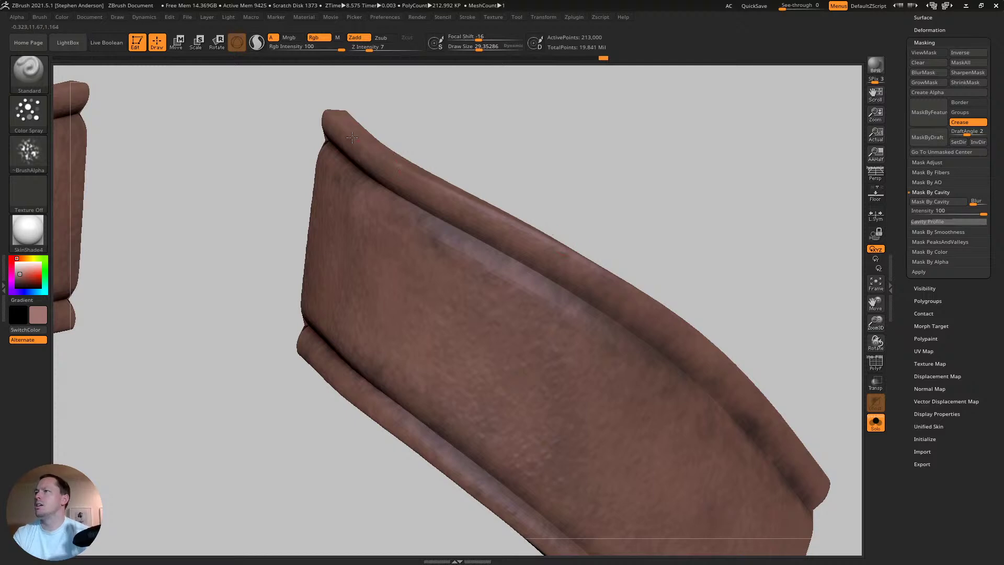
{"action": "right_click_drag", "start_coordinate": [627, 280], "coordinate": [684, 307]}
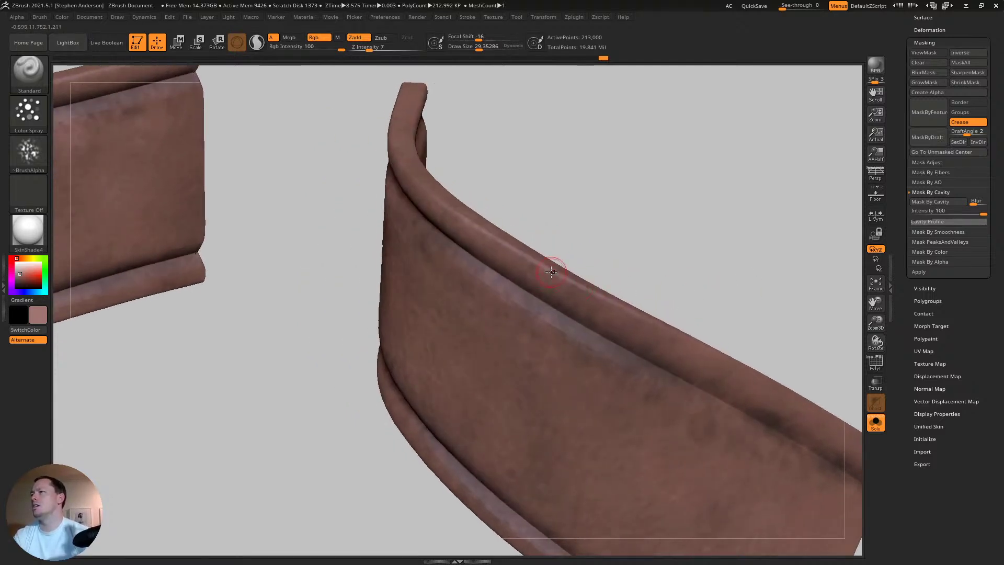
{"action": "right_click_drag", "start_coordinate": [802, 391], "coordinate": [579, 348]}
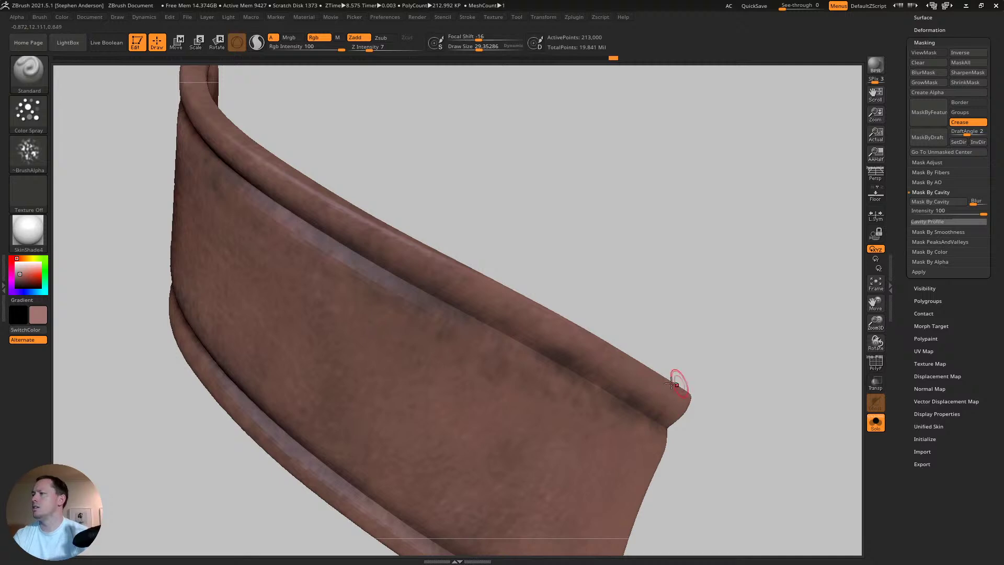
{"action": "right_click_drag", "start_coordinate": [677, 381], "coordinate": [504, 305]}
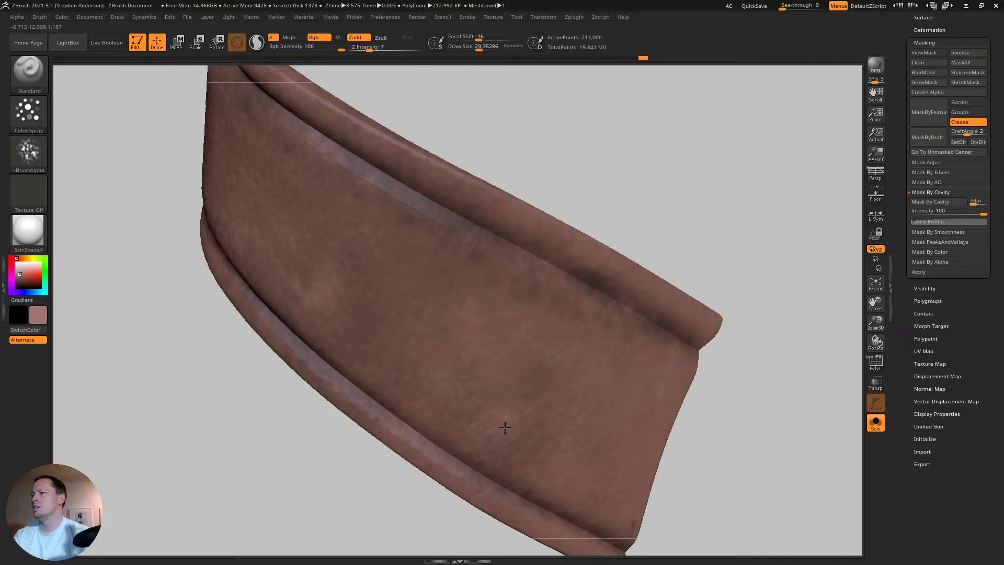
{"action": "right_click_drag", "start_coordinate": [511, 384], "coordinate": [403, 336]}
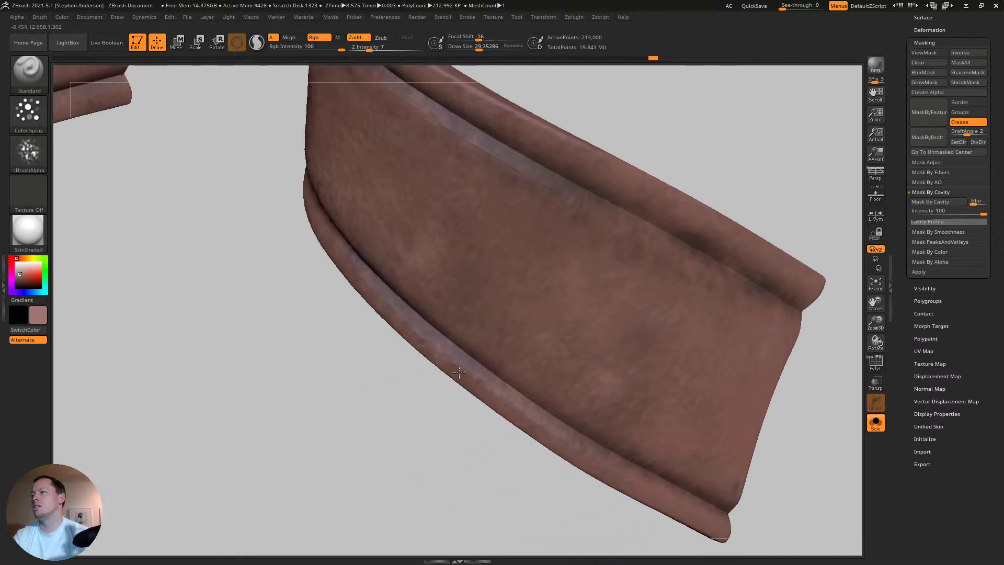
{"action": "right_click_drag", "start_coordinate": [463, 313], "coordinate": [439, 341]}
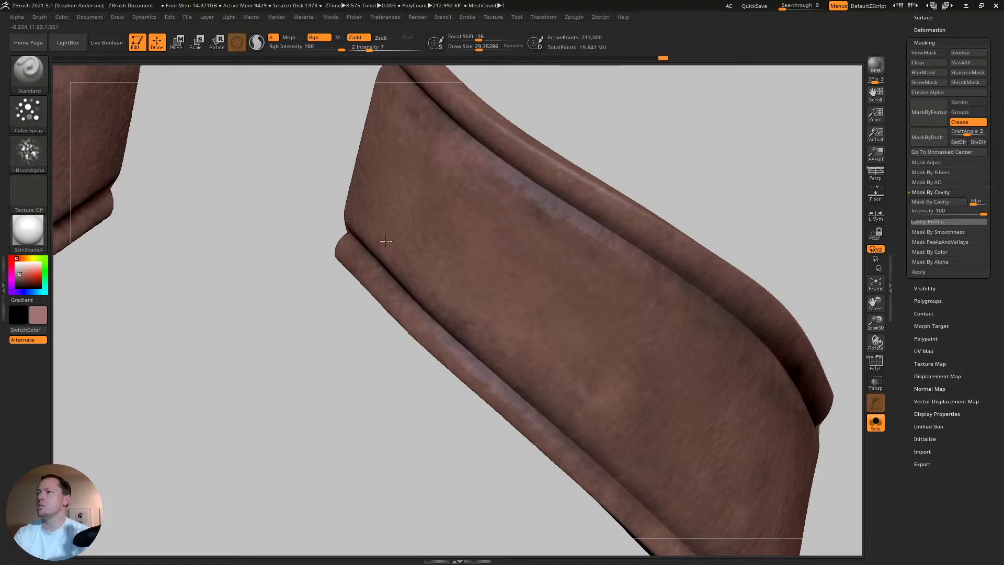
{"action": "left_click_drag", "start_coordinate": [475, 319], "coordinate": [548, 377]}
{"action": "mouse_move", "coordinate": [463, 301]}
{"action": "left_mouse_down"}
{"action": "mouse_move", "coordinate": [612, 425]}
{"action": "mouse_move", "coordinate": [556, 341]}
{"action": "left_mouse_up"}
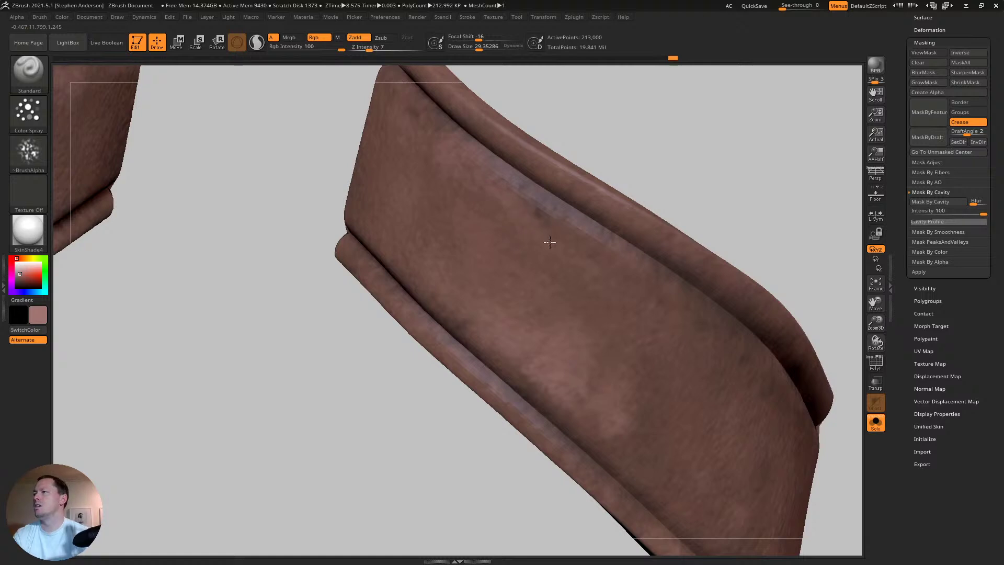
{"action": "mouse_move", "coordinate": [549, 241]}
{"action": "left_mouse_down"}
{"action": "mouse_move", "coordinate": [614, 272]}
{"action": "mouse_move", "coordinate": [606, 265]}
{"action": "left_mouse_up"}
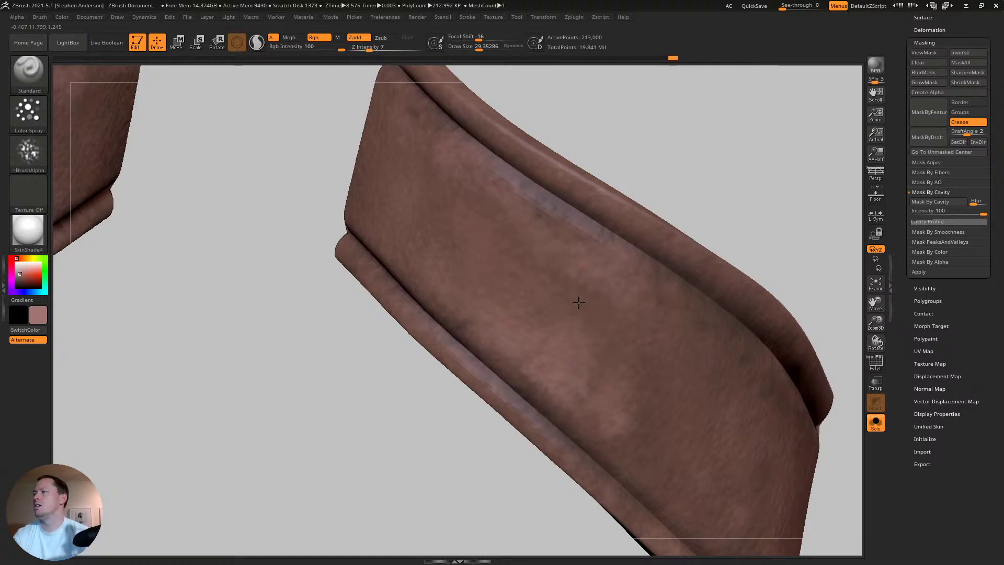
{"action": "left_click", "coordinate": [608, 312]}
{"action": "left_click", "coordinate": [704, 327]}
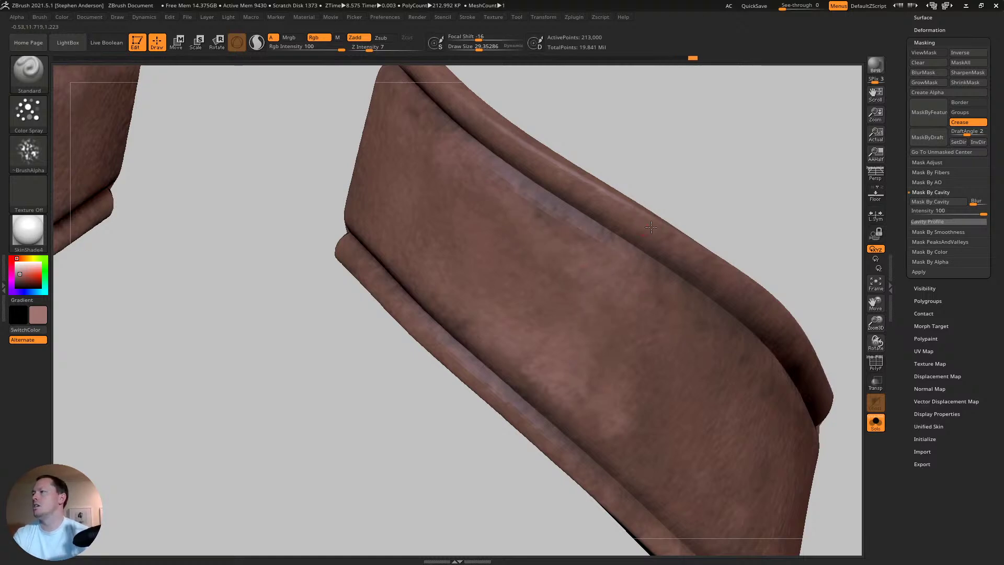
{"action": "left_click", "coordinate": [449, 146]}
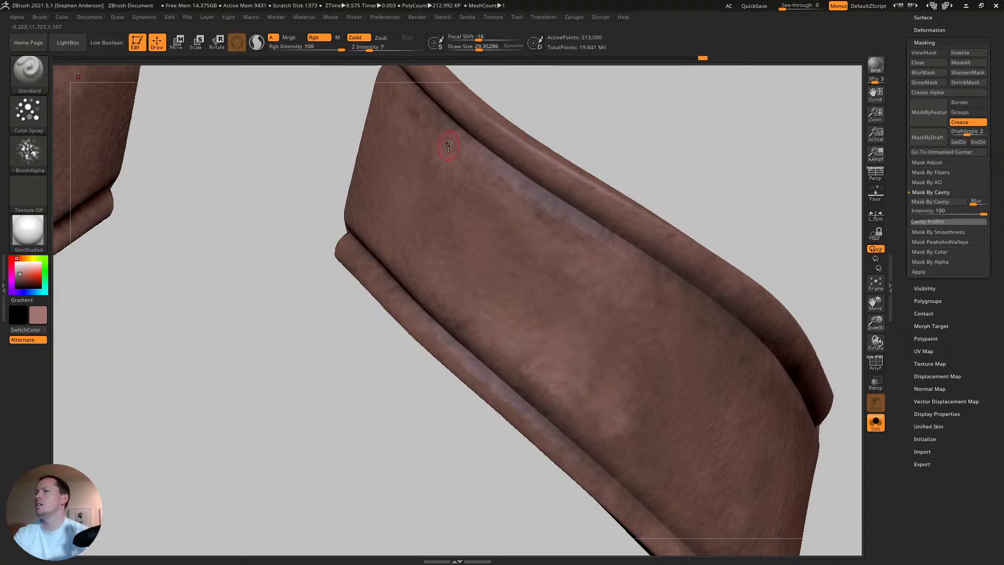
- Spray pinkish-brown patches across the face of the other lower diagonal strap
{"action": "left_click_drag", "start_coordinate": [307, 126], "coordinate": [605, 357], "text": "alt"}
{"action": "left_click_drag", "start_coordinate": [171, 391], "coordinate": [325, 347], "text": "alt"}
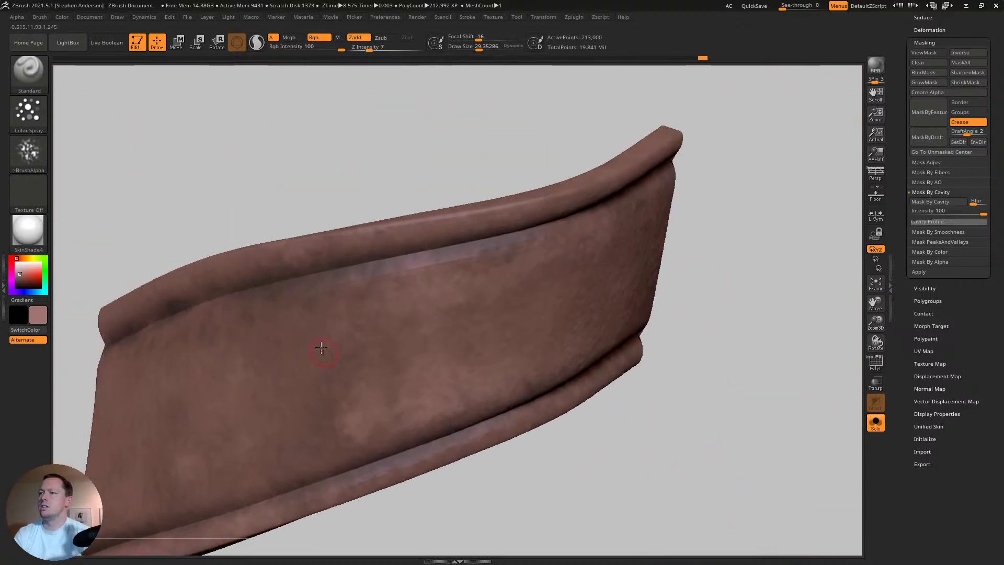
{"action": "left_click_drag", "start_coordinate": [224, 473], "coordinate": [330, 457]}
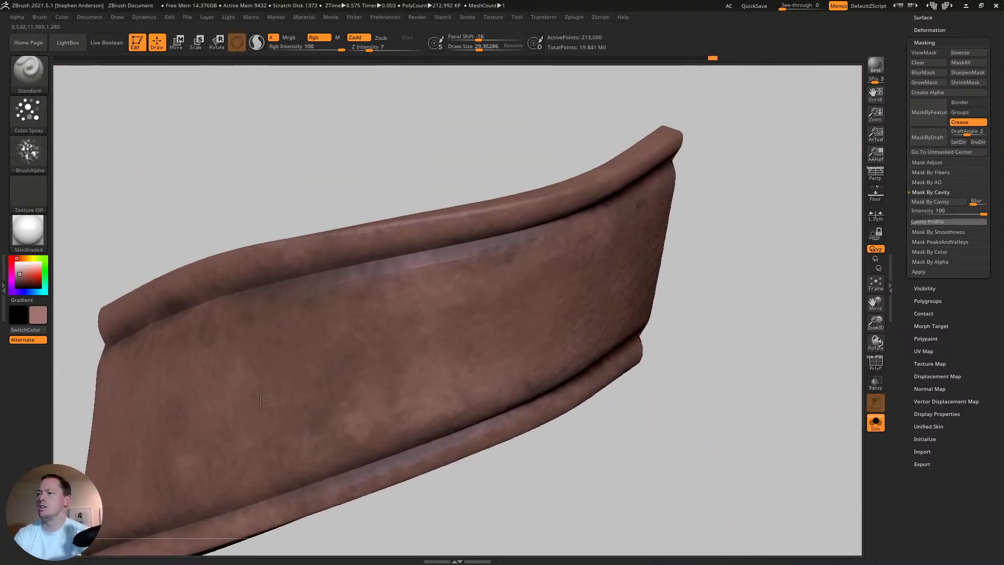
{"action": "left_click_drag", "start_coordinate": [260, 401], "coordinate": [335, 386]}
- Add light pinkish-brown touches to the right-hand lower strap and across the faces of both upper straps
{"action": "mouse_move", "coordinate": [460, 354]}
{"action": "right_mouse_down", "text": "ctrl"}
{"action": "mouse_move", "coordinate": [444, 305]}
{"action": "mouse_move", "coordinate": [367, 403]}
{"action": "right_mouse_up", "text": "ctrl"}
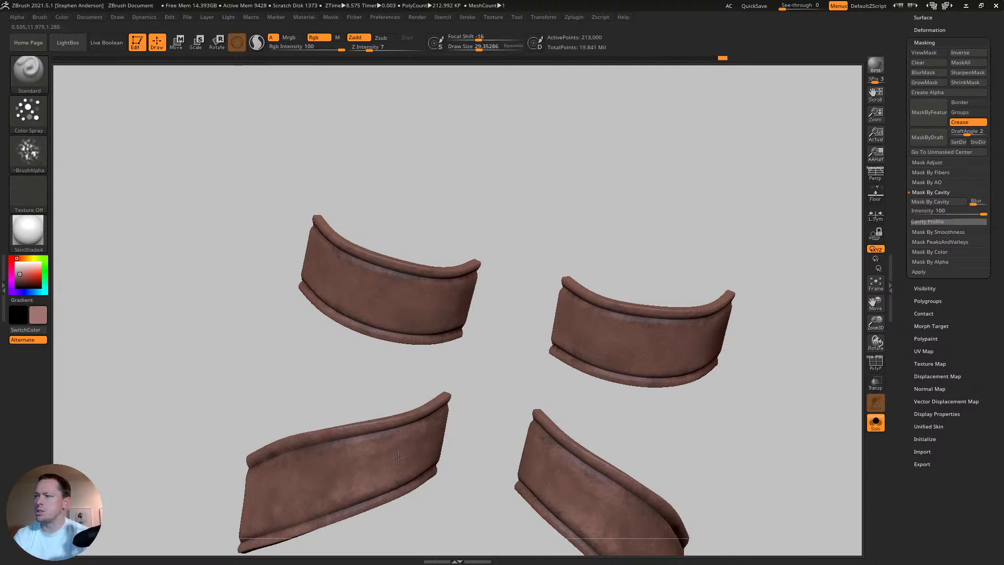
{"action": "mouse_move", "coordinate": [287, 482]}
{"action": "right_mouse_down", "text": "alt"}
{"action": "mouse_move", "coordinate": [491, 401]}
{"action": "mouse_move", "coordinate": [481, 393]}
{"action": "right_mouse_up", "text": "alt"}
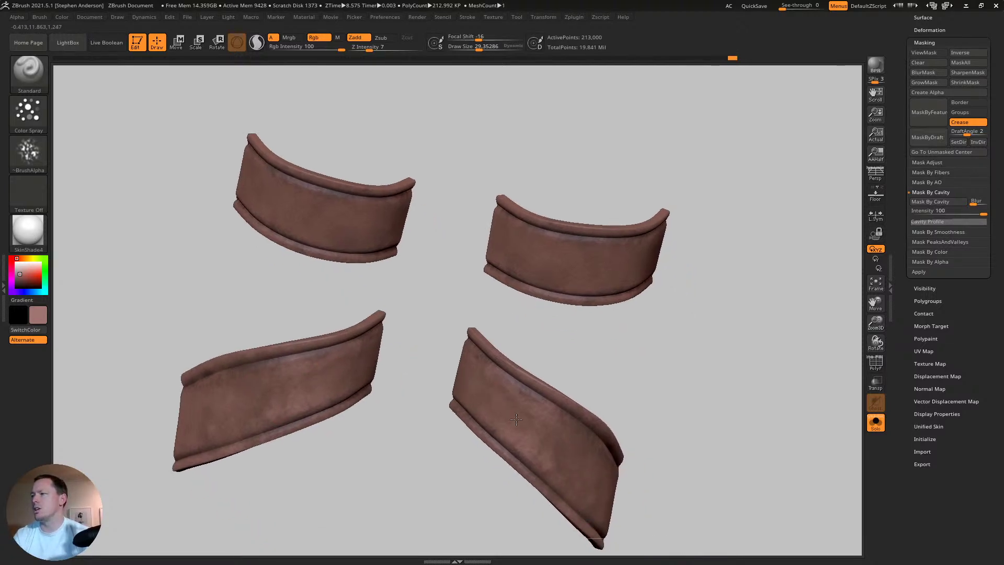
{"action": "left_click_drag", "start_coordinate": [556, 471], "coordinate": [540, 429]}
{"action": "mouse_move", "coordinate": [576, 269]}
{"action": "left_mouse_down"}
{"action": "mouse_move", "coordinate": [532, 237]}
{"action": "mouse_move", "coordinate": [425, 240]}
{"action": "left_mouse_up"}
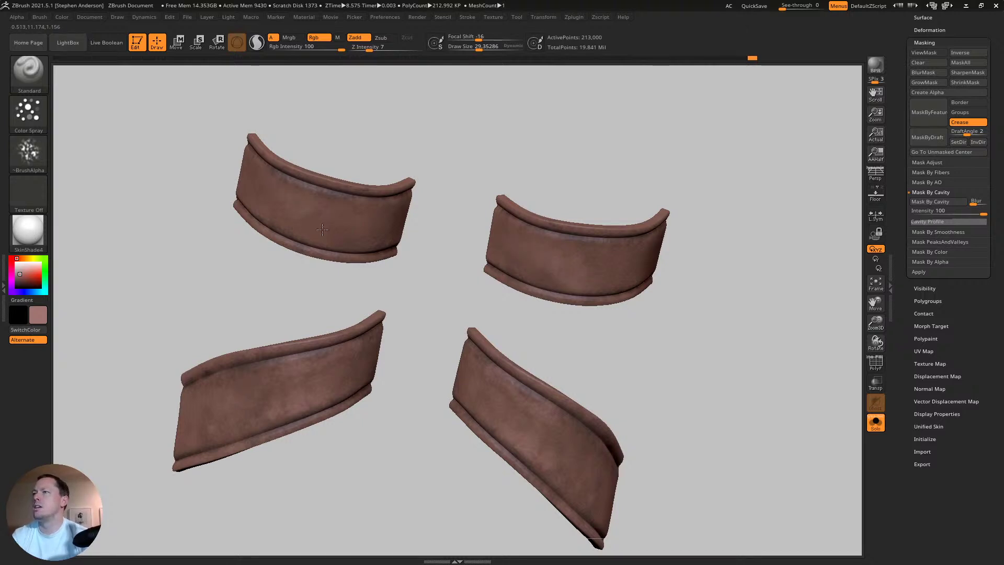
- Set the draw size to about 19 and spray pinkish brown over the upper straps' faces and along their raised rims
{"action": "right_click_drag", "start_coordinate": [331, 173], "coordinate": [358, 197], "text": "alt"}
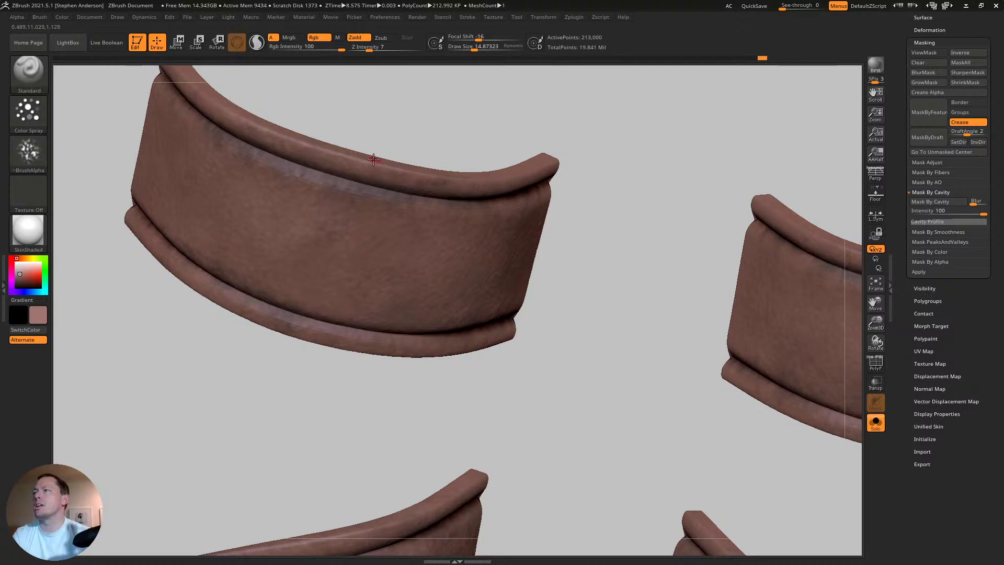
{"action": "key", "text": "s"}
{"action": "left_click_drag", "start_coordinate": [373, 161], "coordinate": [372, 160]}
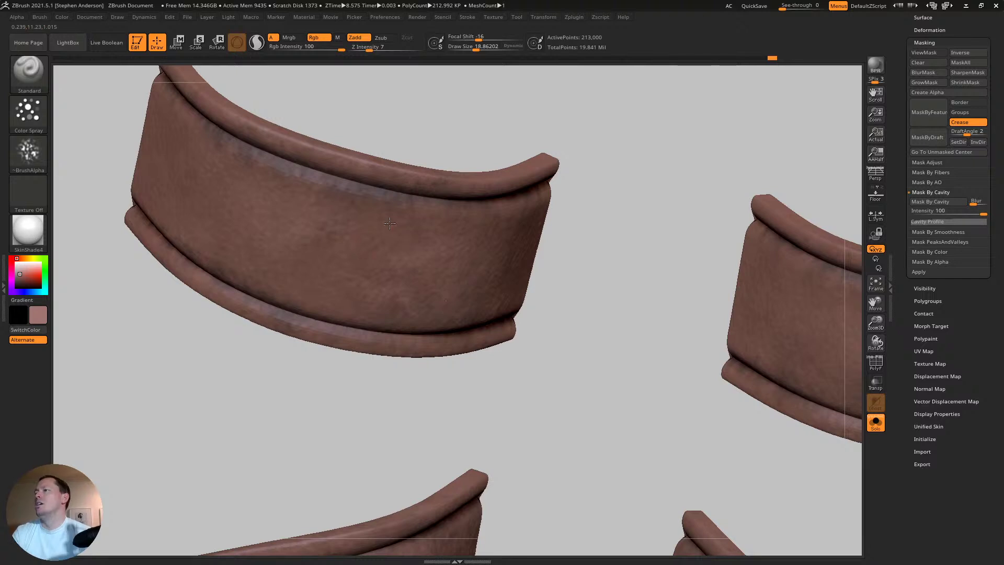
{"action": "left_click_drag", "start_coordinate": [310, 302], "coordinate": [389, 306]}
{"action": "right_click_drag", "start_coordinate": [784, 350], "coordinate": [561, 294], "text": "alt"}
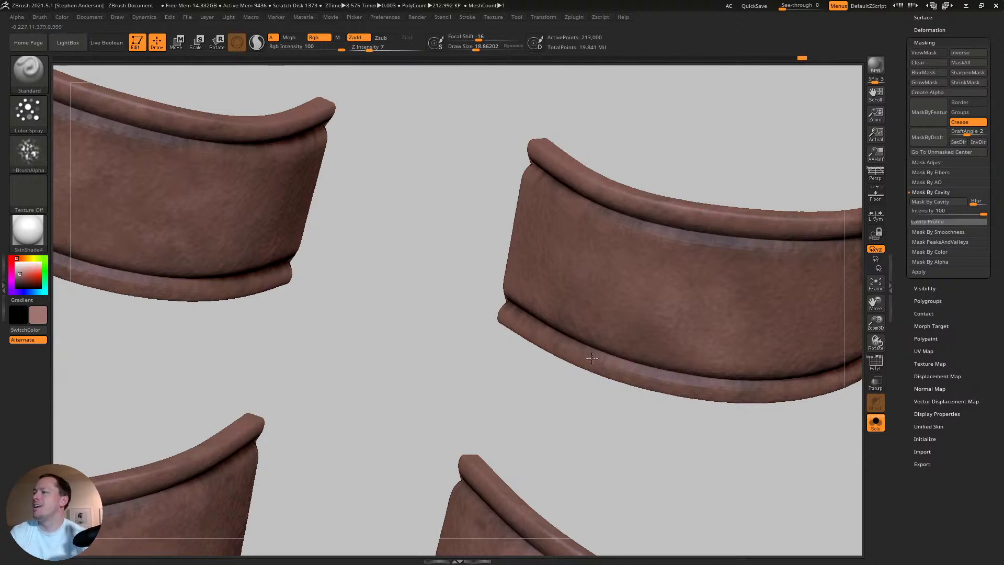
{"action": "mouse_move", "coordinate": [534, 338]}
{"action": "left_mouse_down"}
{"action": "mouse_move", "coordinate": [675, 389]}
{"action": "mouse_move", "coordinate": [780, 412]}
{"action": "left_mouse_up"}
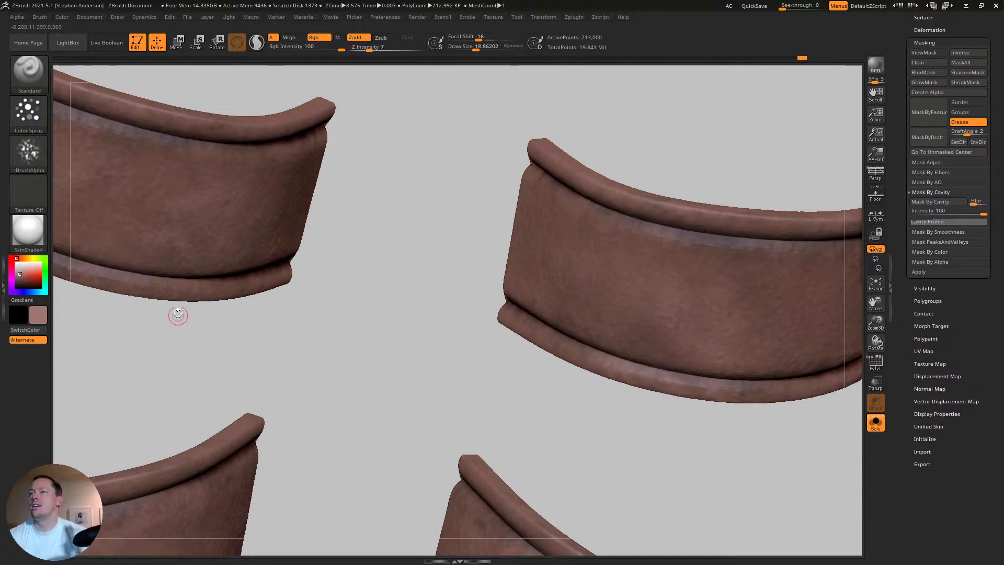
{"action": "left_click_drag", "start_coordinate": [150, 288], "coordinate": [288, 283]}
{"action": "right_click_drag", "start_coordinate": [150, 279], "coordinate": [541, 325], "text": "alt"}
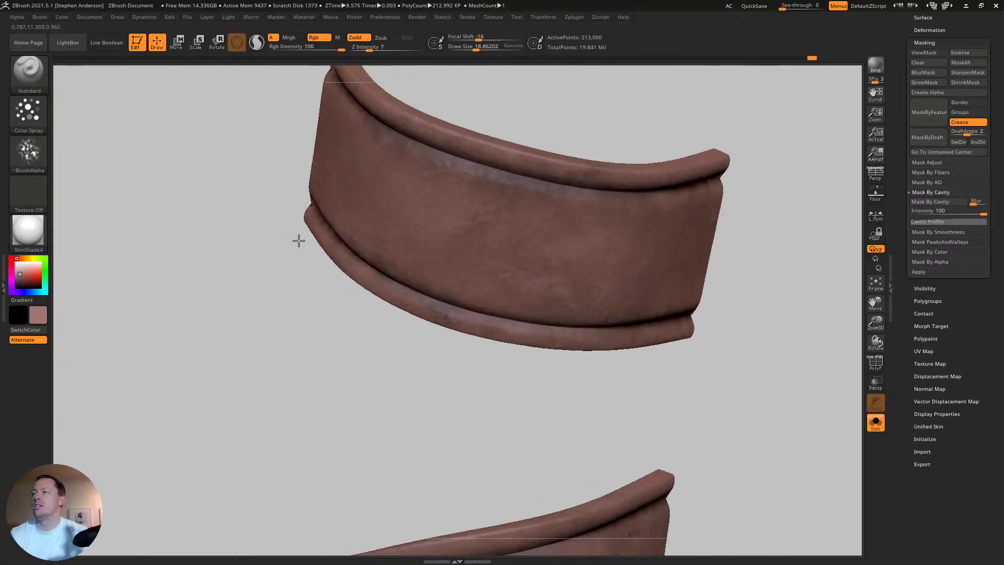
{"action": "right_click_drag", "start_coordinate": [298, 238], "coordinate": [386, 285]}
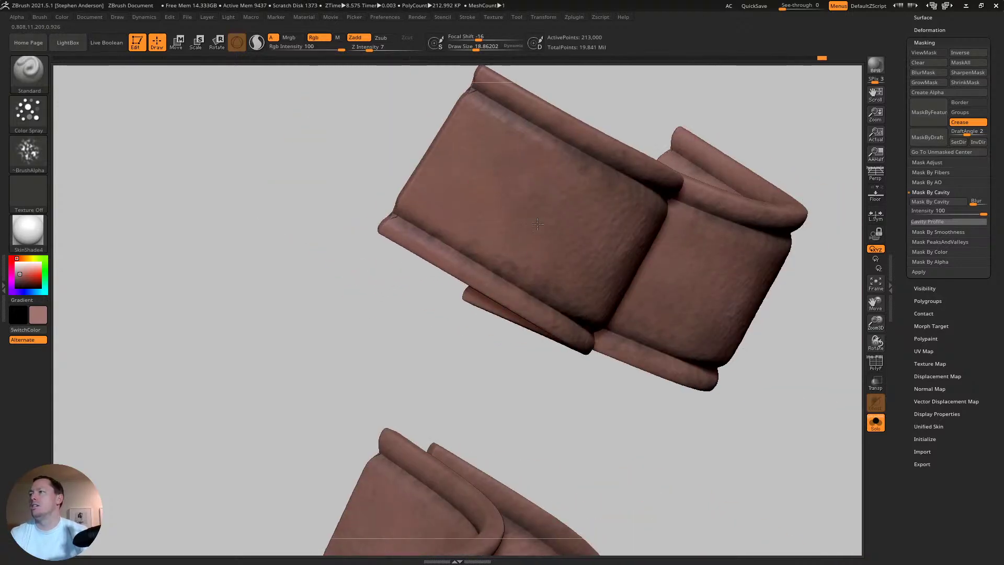
{"action": "right_click_drag", "start_coordinate": [574, 176], "coordinate": [610, 191]}
- Unhide the rest of the boots around the straps
{"action": "key", "text": "ctrl+shift"}
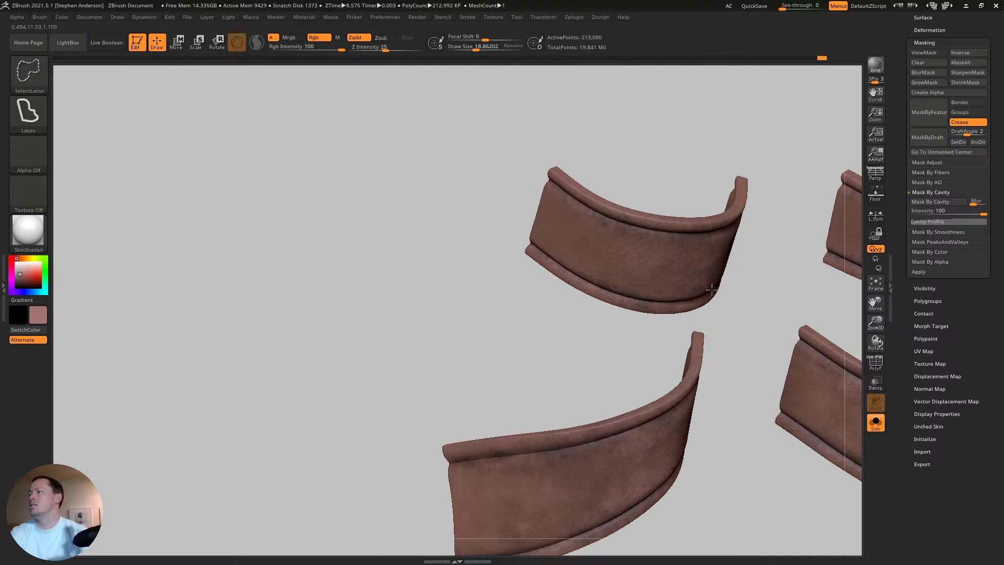
{"action": "left_click", "coordinate": [616, 347], "text": "ctrl+shift"}
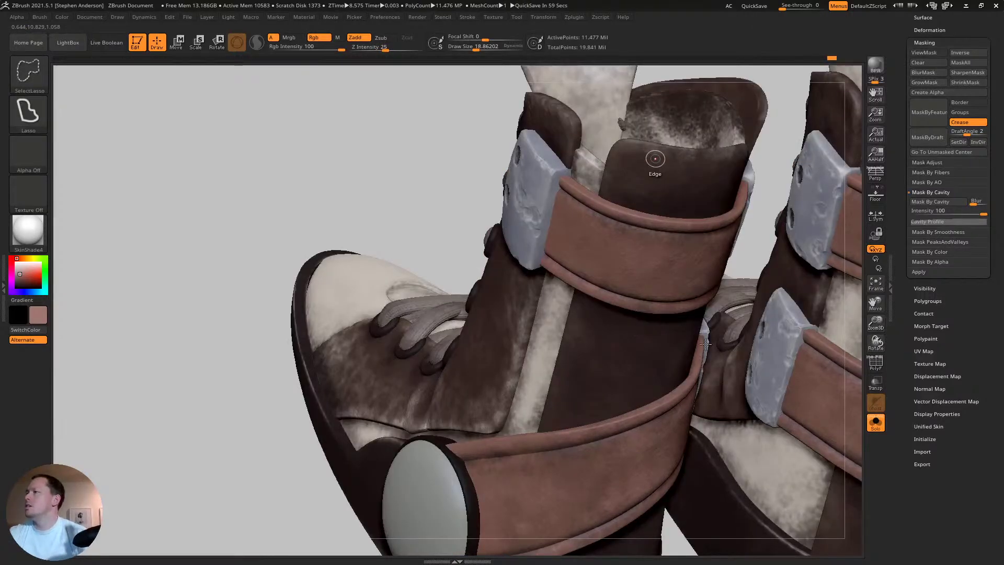
{"action": "mouse_move", "coordinate": [635, 332]}
{"action": "right_mouse_down", "text": "ctrl"}
{"action": "mouse_move", "coordinate": [596, 253]}
{"action": "mouse_move", "coordinate": [557, 272]}
{"action": "mouse_move", "coordinate": [528, 314]}
{"action": "mouse_move", "coordinate": [672, 363]}
{"action": "mouse_move", "coordinate": [592, 327]}
{"action": "mouse_move", "coordinate": [597, 336]}
{"action": "right_mouse_up", "text": "ctrl"}
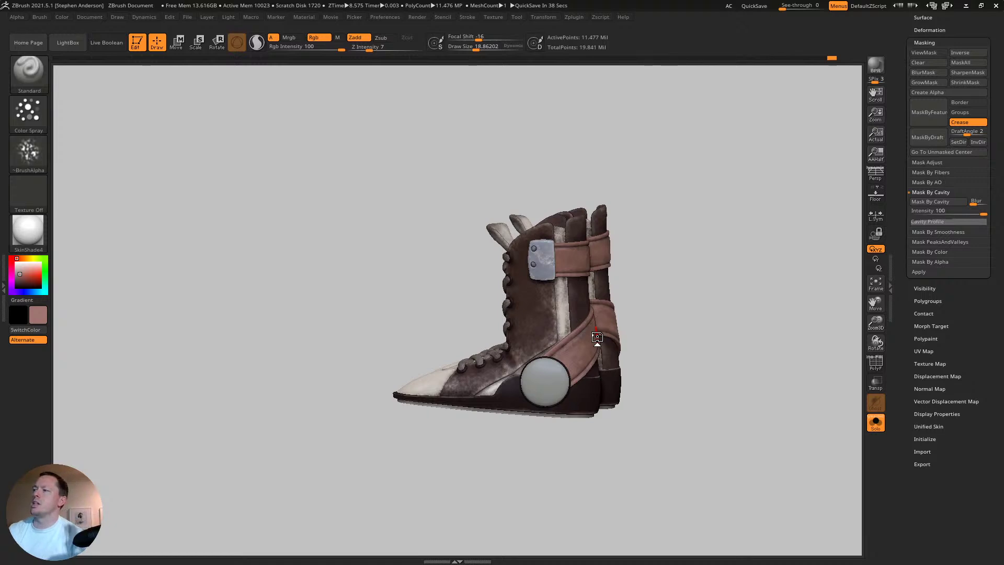
- Sample the muted brown from the boot's front panel, set the draw size to about 44 and spray it over the near boot's dark sole band
{"action": "right_click_drag", "start_coordinate": [552, 388], "coordinate": [579, 406]}
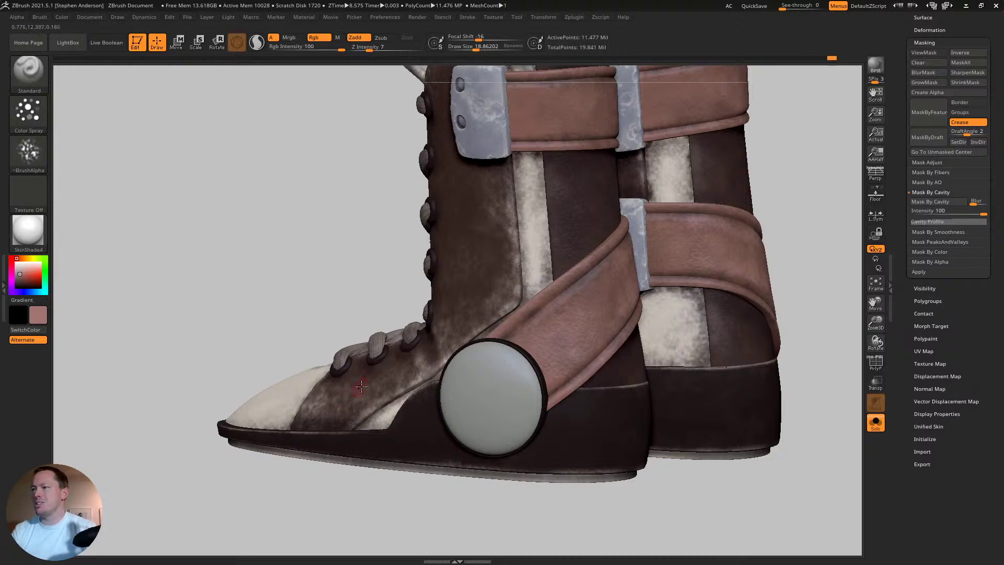
{"action": "key", "text": "c"}
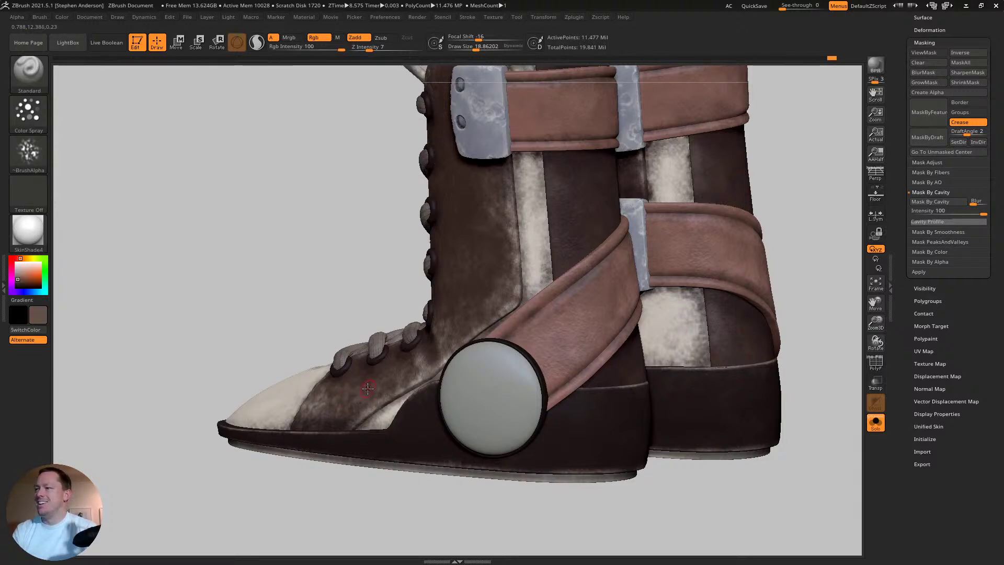
{"action": "key", "text": "s"}
{"action": "left_click_drag", "start_coordinate": [586, 442], "coordinate": [565, 440]}
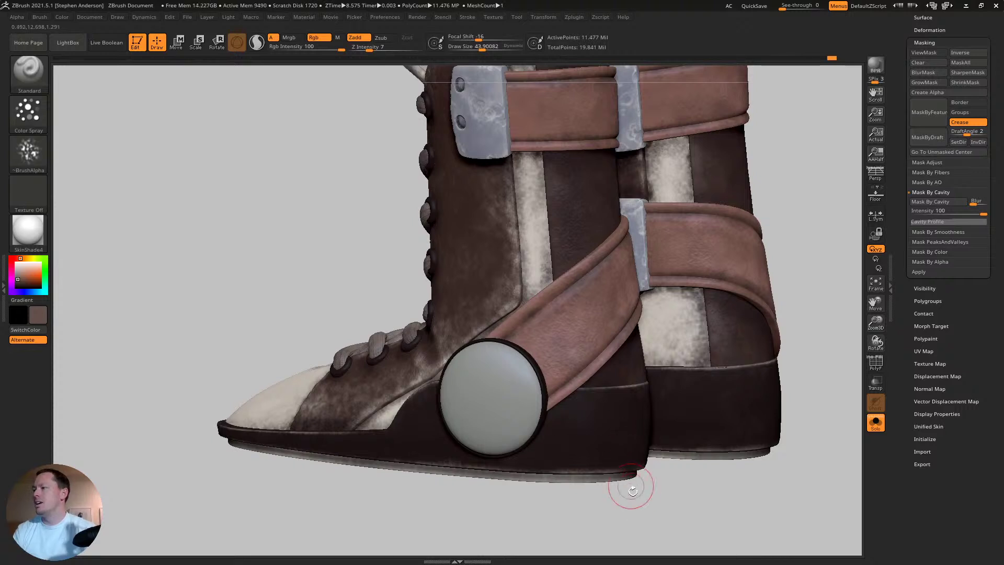
{"action": "key", "text": "ctrl"}
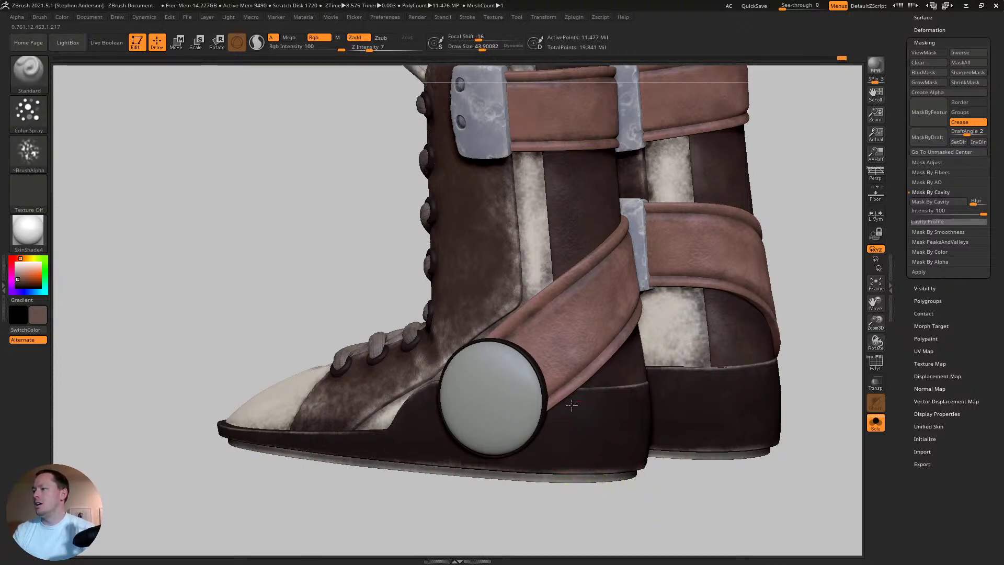
{"action": "mouse_move", "coordinate": [571, 405]}
{"action": "left_mouse_down"}
{"action": "mouse_move", "coordinate": [579, 440]}
{"action": "mouse_move", "coordinate": [618, 438]}
{"action": "left_mouse_up"}
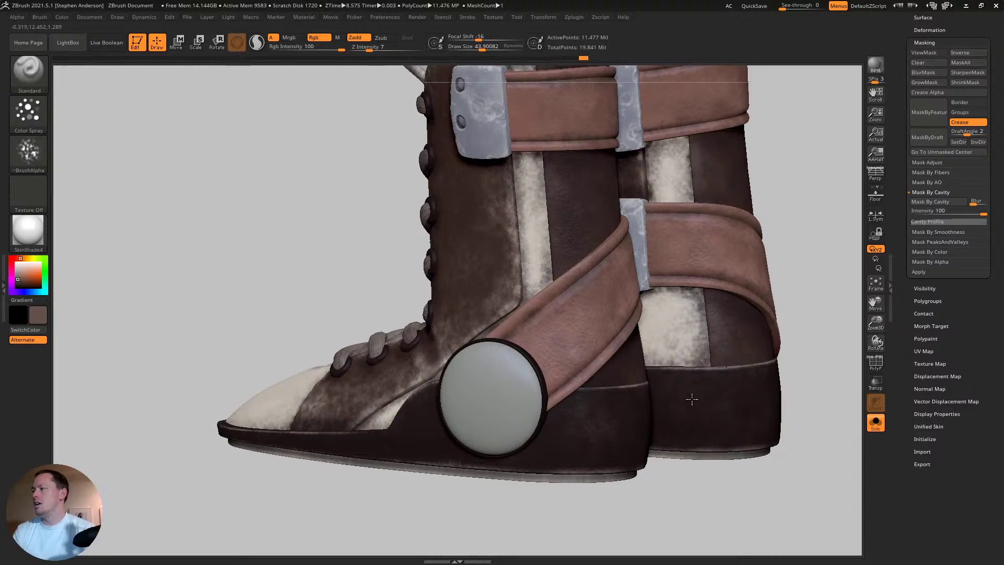
- Spray the muted brown over the dark heel bands of both boots, reaching around the outer side below the ankle disc
{"action": "left_click_drag", "start_coordinate": [801, 403], "coordinate": [581, 409]}
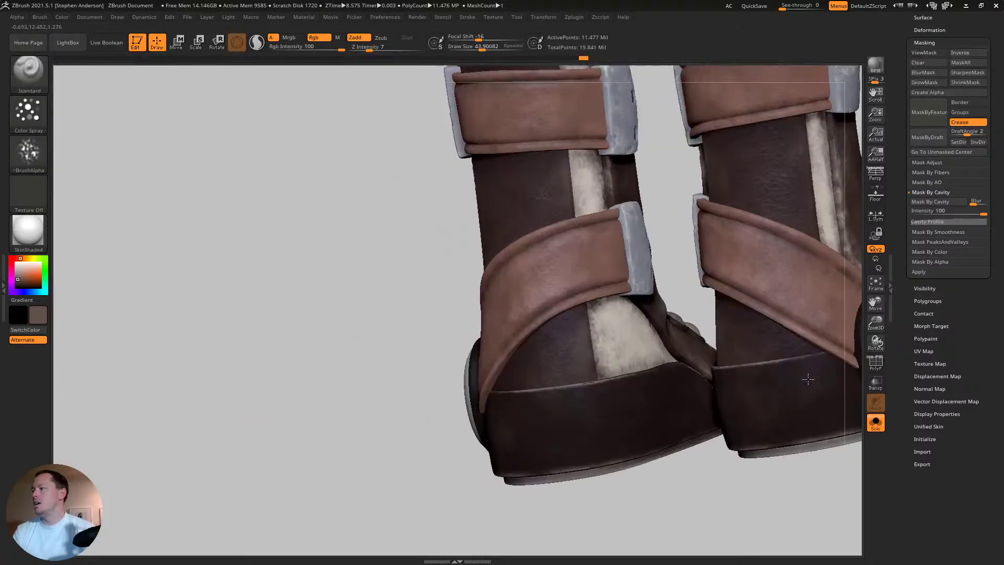
{"action": "left_click_drag", "start_coordinate": [771, 402], "coordinate": [504, 419]}
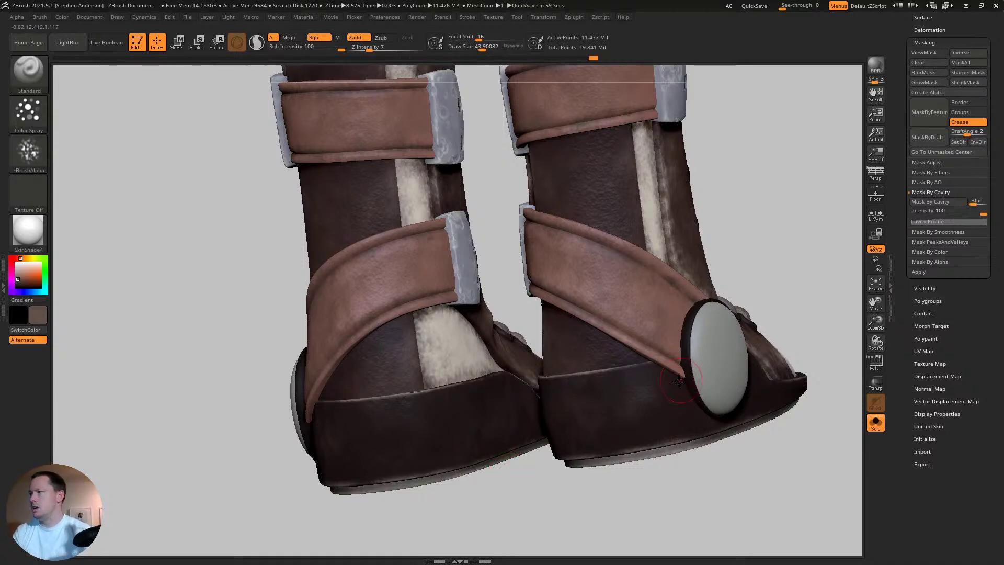
{"action": "left_click_drag", "start_coordinate": [679, 381], "coordinate": [582, 415]}
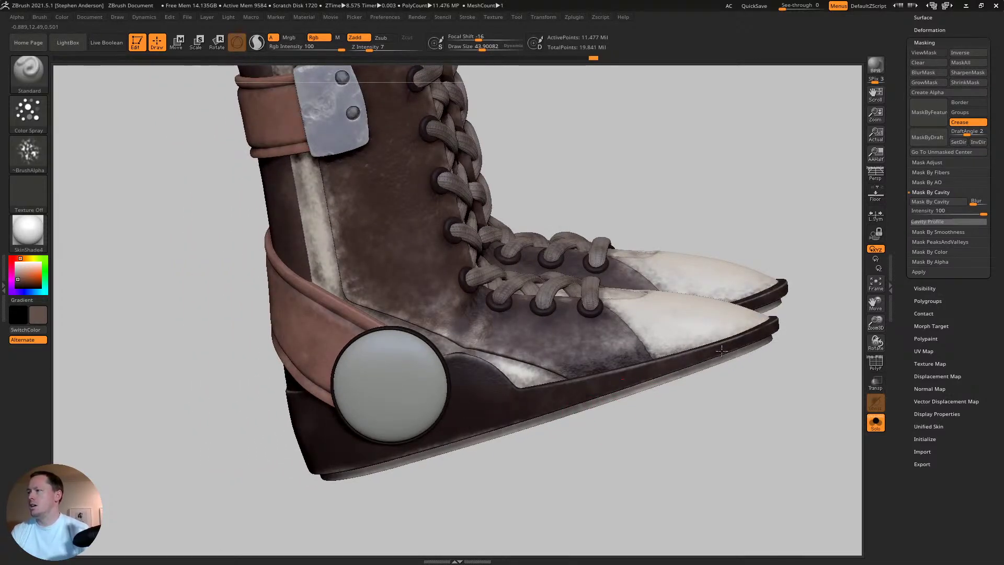
- Spray the muted brown along the dark sole bands around the toes and inner sides of both boots
{"action": "left_click_drag", "start_coordinate": [746, 342], "coordinate": [495, 427]}
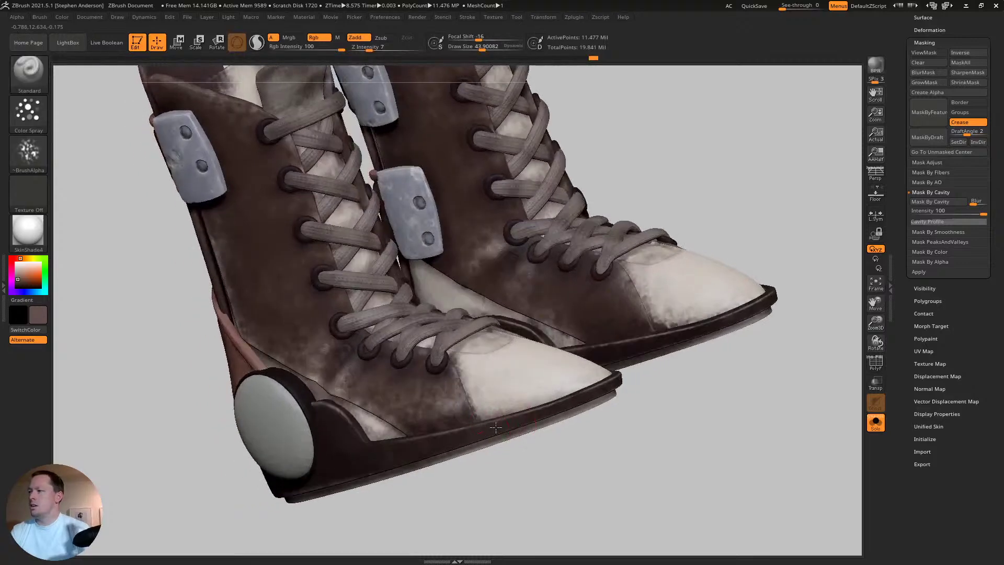
{"action": "left_click_drag", "start_coordinate": [574, 406], "coordinate": [620, 368]}
{"action": "left_click_drag", "start_coordinate": [571, 396], "coordinate": [640, 348]}
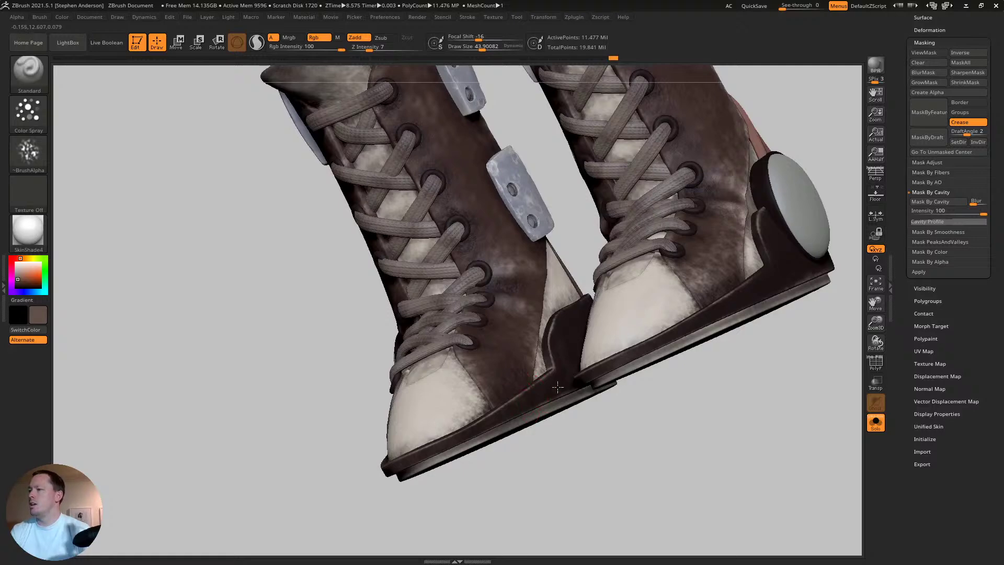
{"action": "left_click_drag", "start_coordinate": [557, 377], "coordinate": [618, 313]}
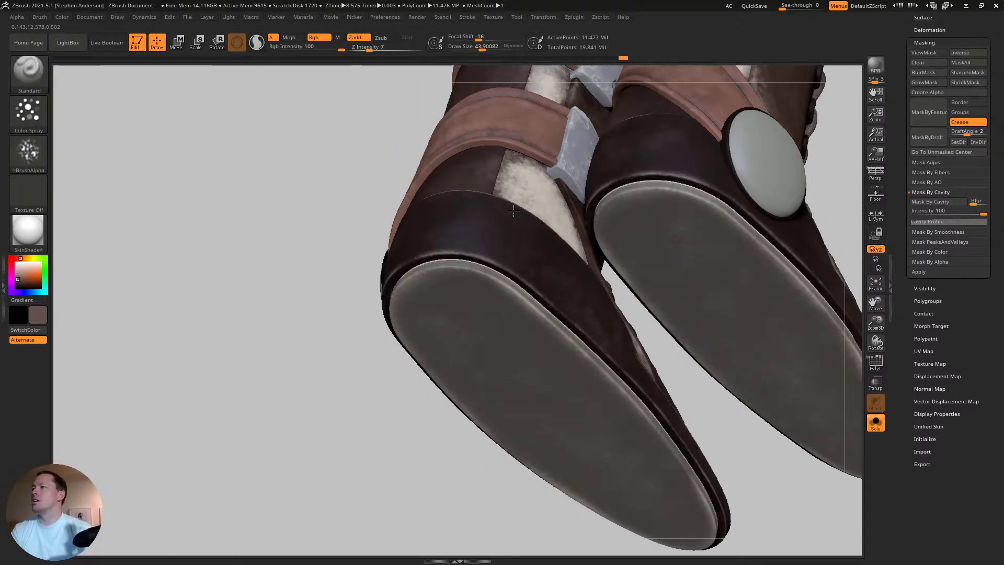
- Add muted brown touches to the backs of the heel bands and the sole sides around the round ankle discs
{"action": "left_click_drag", "start_coordinate": [514, 211], "coordinate": [466, 206]}
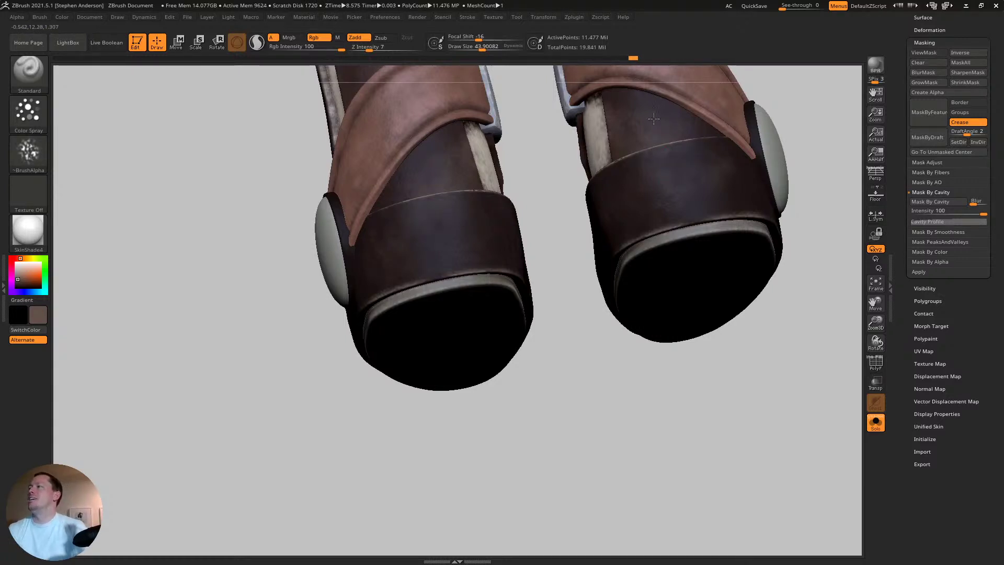
{"action": "left_click_drag", "start_coordinate": [743, 162], "coordinate": [741, 187]}
{"action": "mouse_move", "coordinate": [743, 187]}
{"action": "right_mouse_down"}
{"action": "mouse_move", "coordinate": [704, 240]}
{"action": "mouse_move", "coordinate": [672, 210]}
{"action": "mouse_move", "coordinate": [635, 217]}
{"action": "right_mouse_up"}
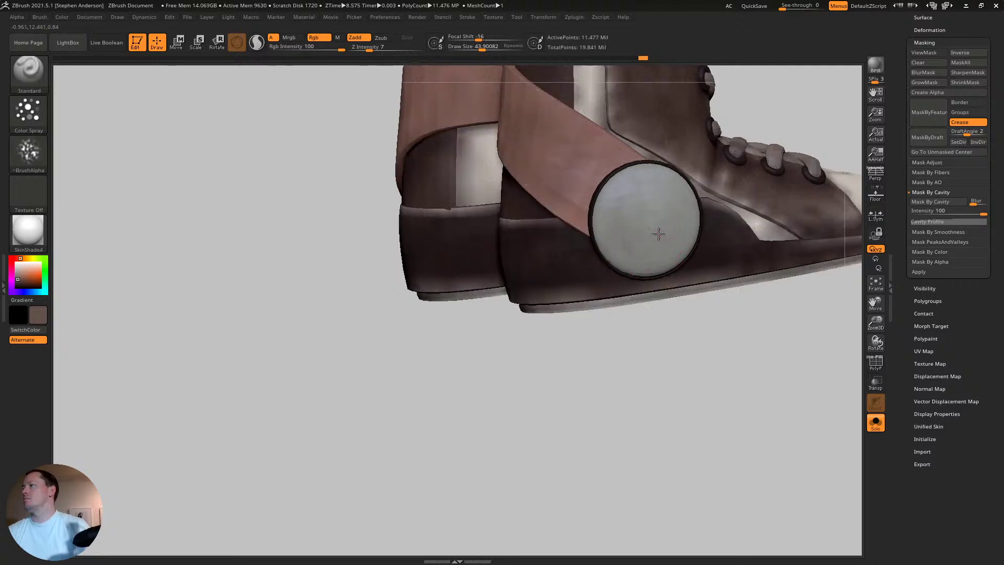
{"action": "right_click_drag", "start_coordinate": [651, 230], "coordinate": [634, 259]}
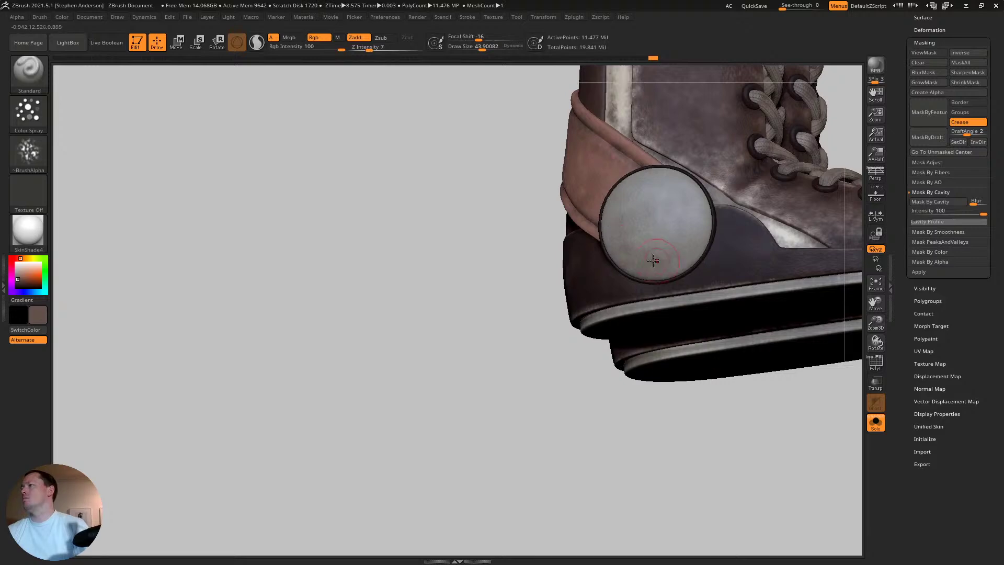
{"action": "right_click_drag", "start_coordinate": [653, 261], "coordinate": [609, 230]}
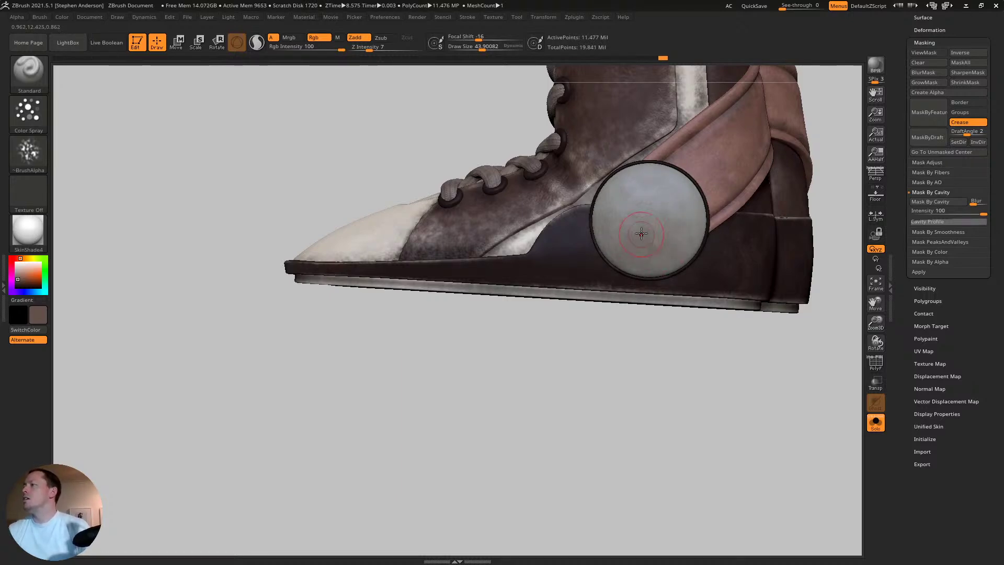
{"action": "mouse_move", "coordinate": [642, 232]}
{"action": "right_mouse_down", "text": "ctrl"}
{"action": "mouse_move", "coordinate": [662, 291]}
{"action": "mouse_move", "coordinate": [722, 272]}
{"action": "right_mouse_up", "text": "ctrl"}
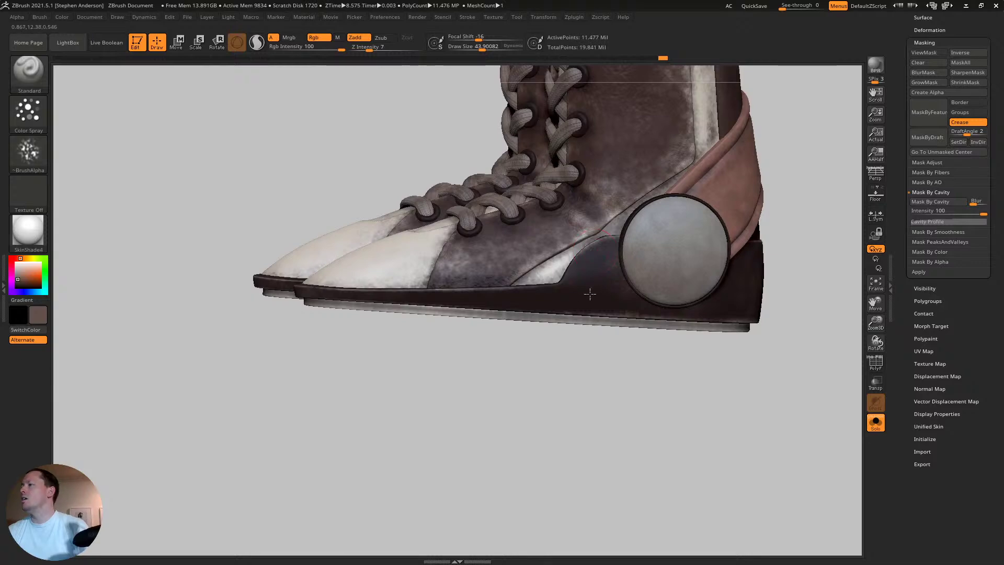
{"action": "right_click_drag", "start_coordinate": [760, 225], "coordinate": [604, 274]}
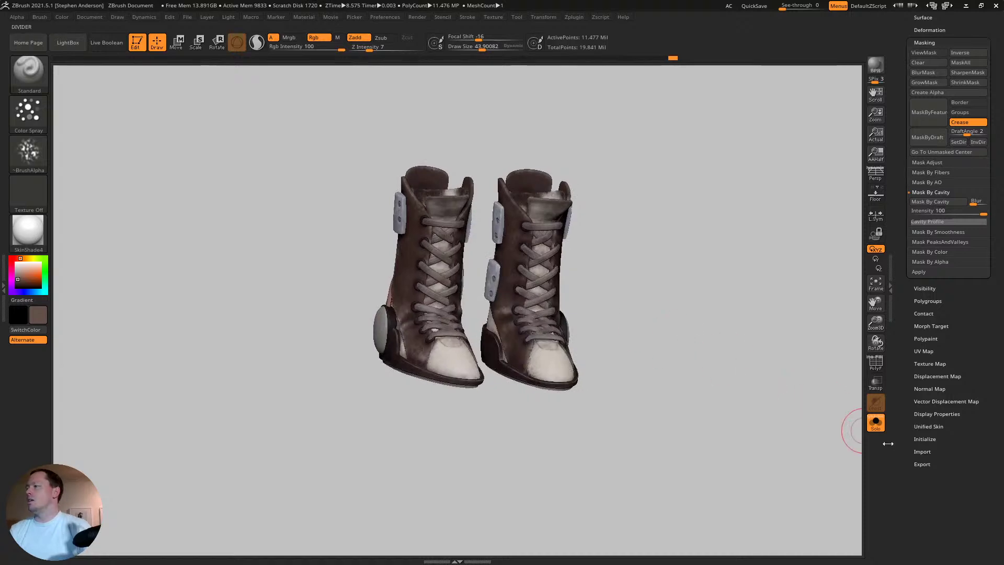
- Turn off Solo mode and view the boots together with the full character
{"action": "left_click", "coordinate": [875, 423]}
{"action": "right_click_drag", "start_coordinate": [663, 319], "coordinate": [601, 340], "text": "alt"}
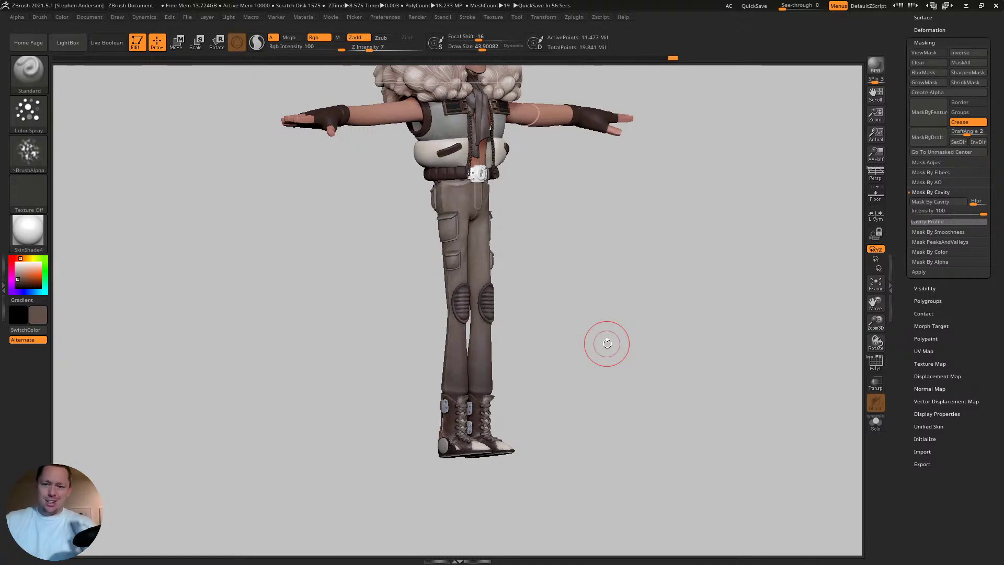
{"action": "left_click_drag", "start_coordinate": [656, 293], "coordinate": [599, 401]}
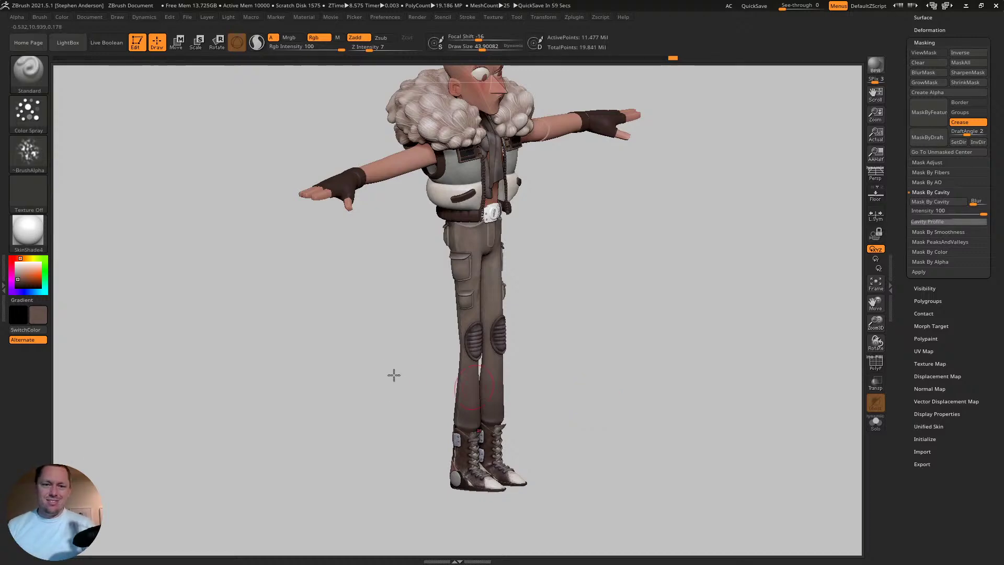
- Switch to Chrome and examine the renders and turntable video of the Samurai artwork on ArtStation
{"action": "left_click_drag", "start_coordinate": [413, 564], "coordinate": [412, 2]}
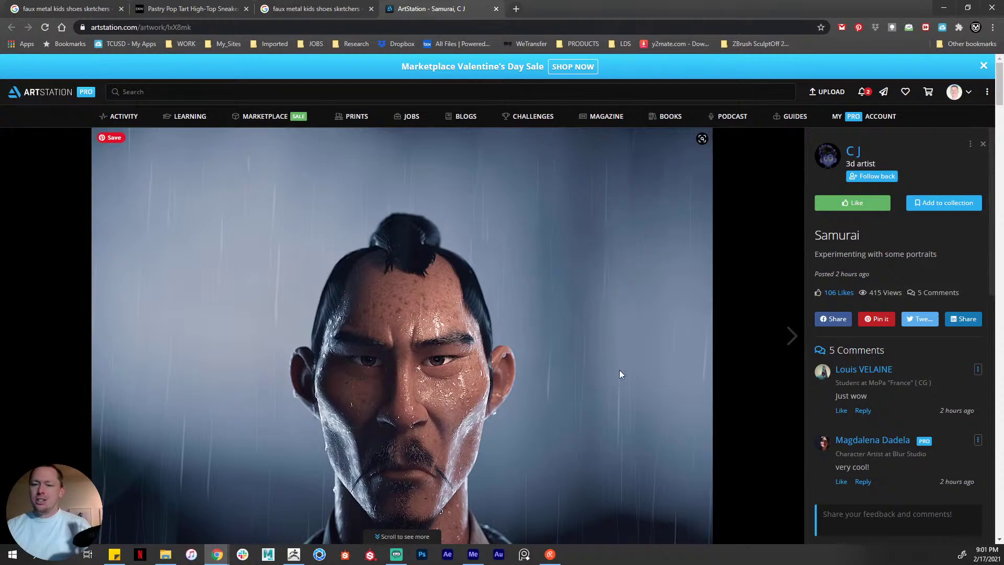
{"action": "scroll", "coordinate": [617, 353], "scroll_direction": "down", "scroll_amount": 4}
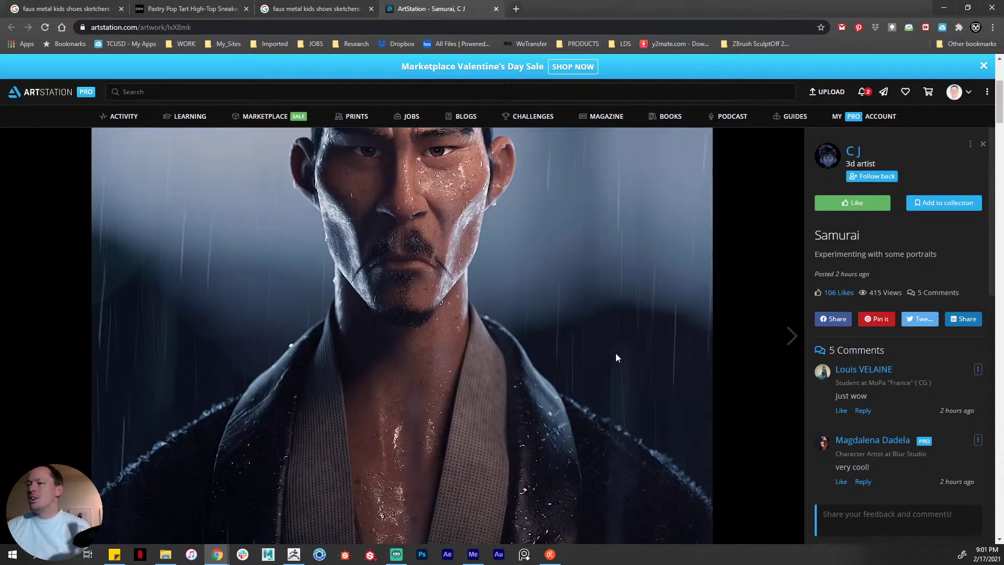
{"action": "scroll", "coordinate": [616, 353], "scroll_direction": "down", "scroll_amount": 6}
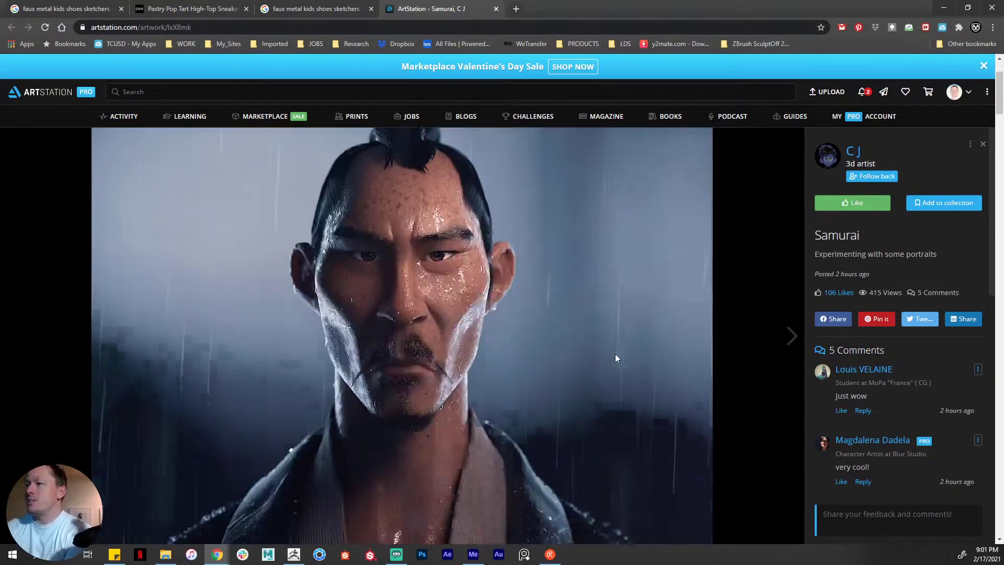
{"action": "scroll", "coordinate": [615, 353], "scroll_direction": "up", "scroll_amount": 1}
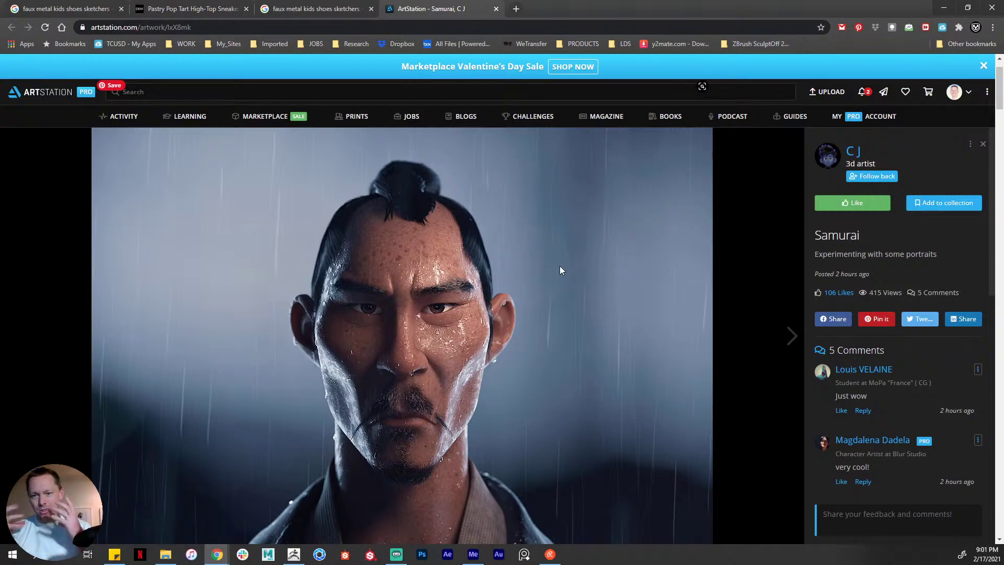
{"action": "scroll", "coordinate": [563, 266], "scroll_direction": "down", "scroll_amount": 7}
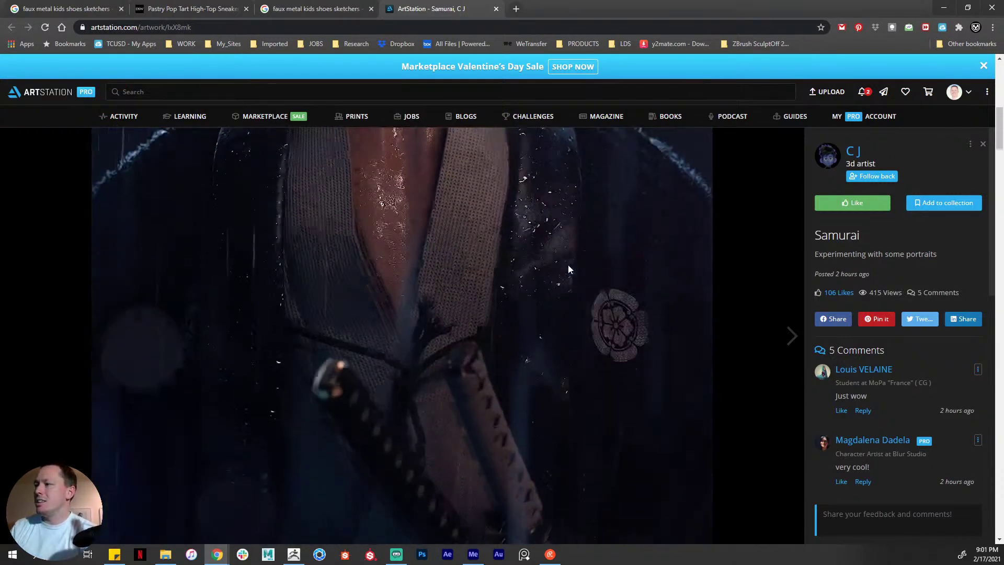
{"action": "scroll", "coordinate": [569, 267], "scroll_direction": "down", "scroll_amount": 4}
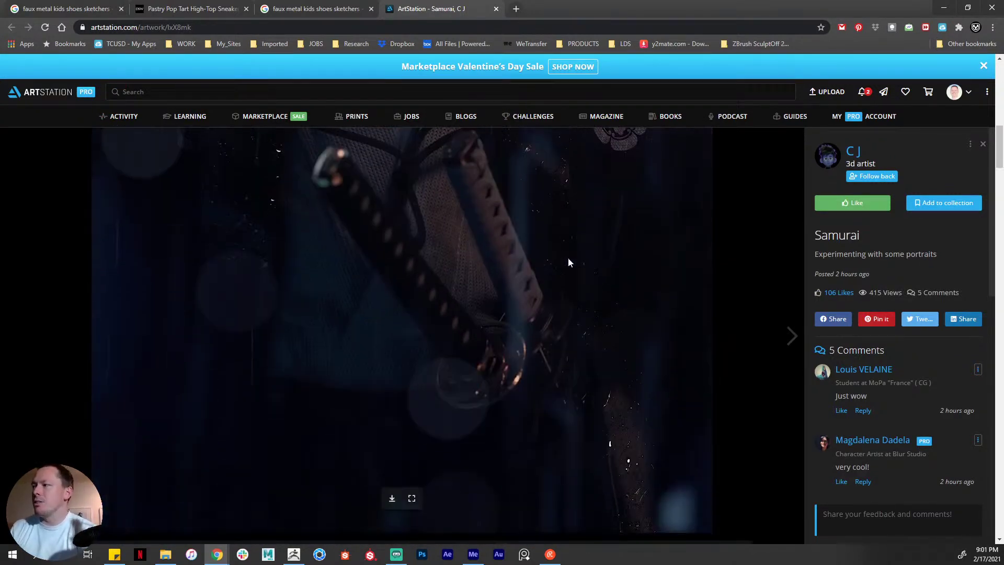
{"action": "scroll", "coordinate": [569, 262], "scroll_direction": "down", "scroll_amount": 12}
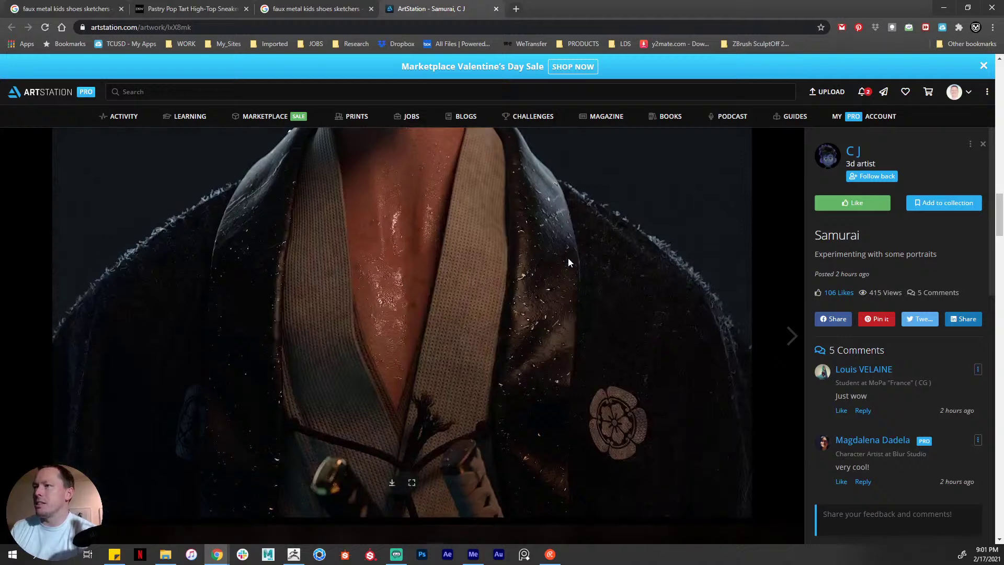
{"action": "scroll", "coordinate": [569, 262], "scroll_direction": "down", "scroll_amount": 12}
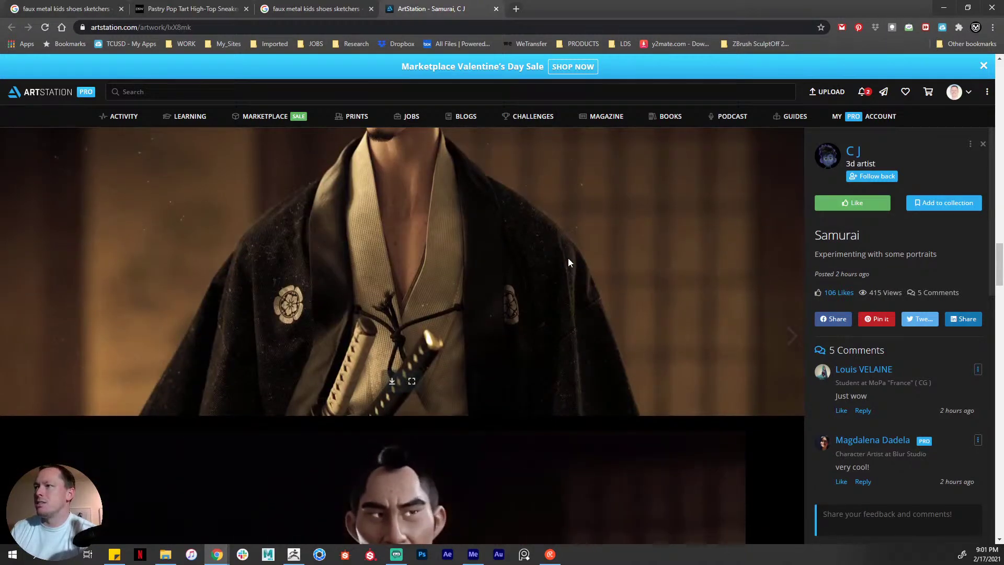
{"action": "scroll", "coordinate": [569, 262], "scroll_direction": "down", "scroll_amount": 6}
{"action": "scroll", "coordinate": [569, 262], "scroll_direction": "down", "scroll_amount": 8}
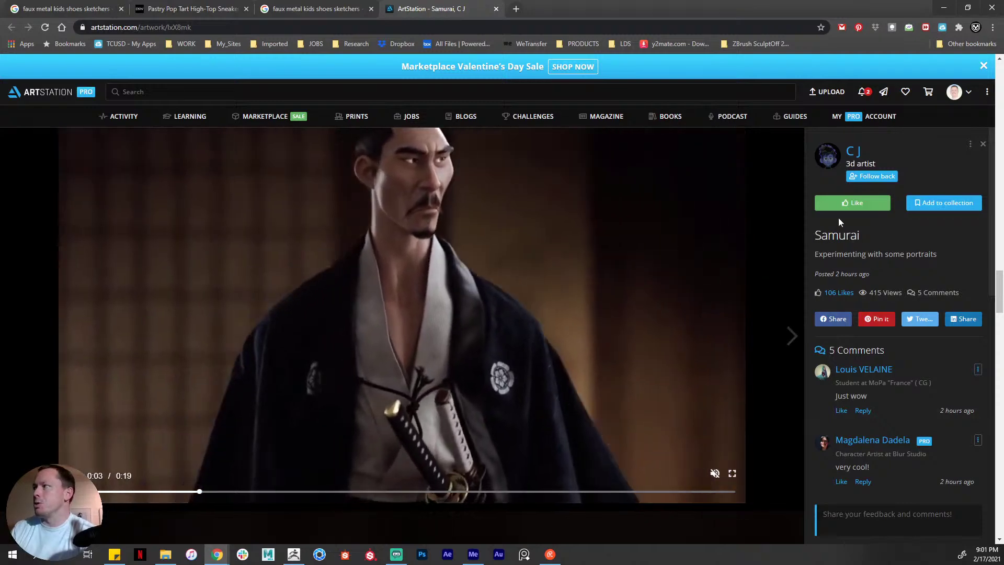
- Like the Samurai artwork and examine its close-up portrait, sword and body sculpt images
{"action": "left_click", "coordinate": [852, 203]}
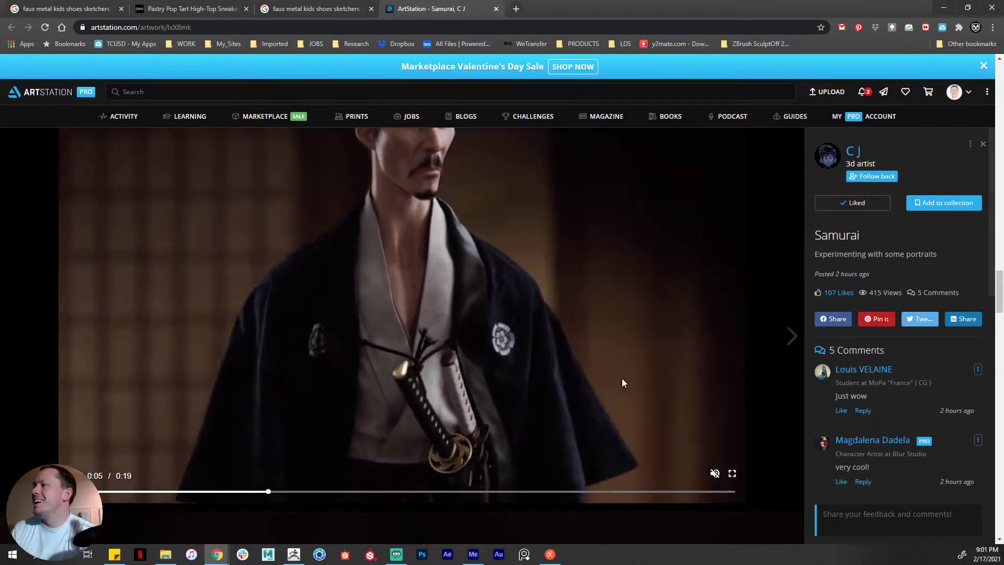
{"action": "scroll", "coordinate": [622, 382], "scroll_direction": "down", "scroll_amount": 8}
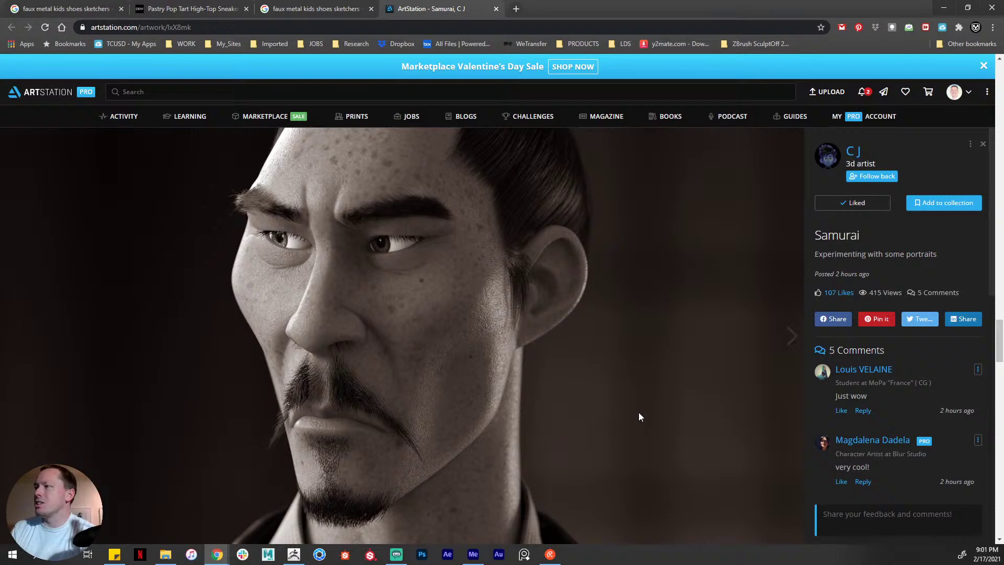
{"action": "scroll", "coordinate": [639, 413], "scroll_direction": "down", "scroll_amount": 10}
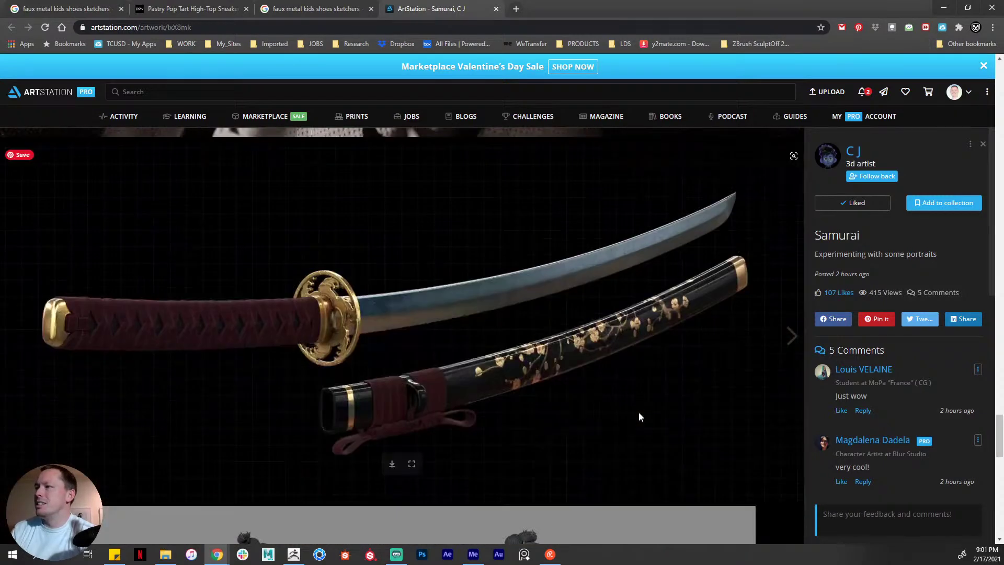
{"action": "scroll", "coordinate": [639, 413], "scroll_direction": "down", "scroll_amount": 7}
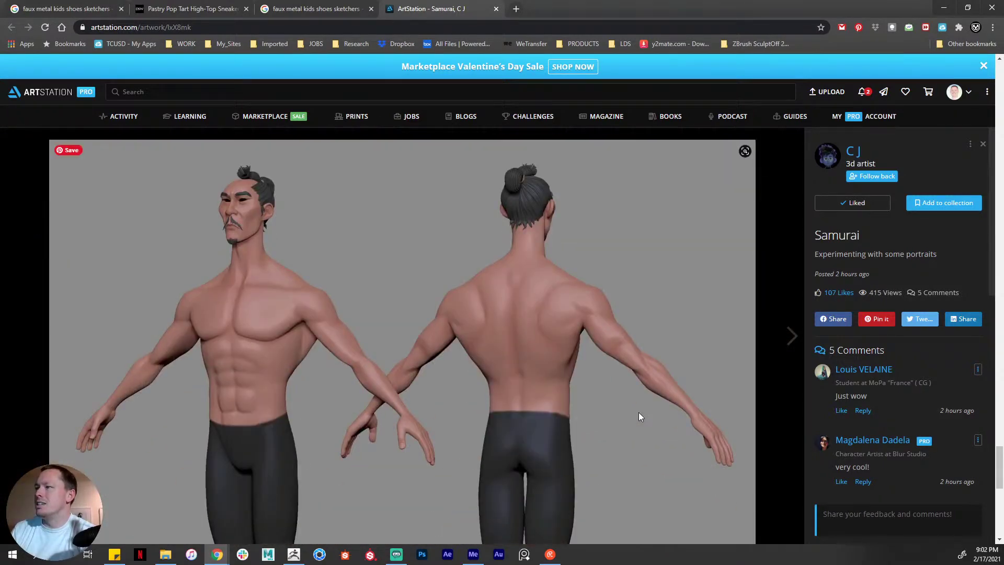
{"action": "scroll", "coordinate": [638, 412], "scroll_direction": "up", "scroll_amount": 10}
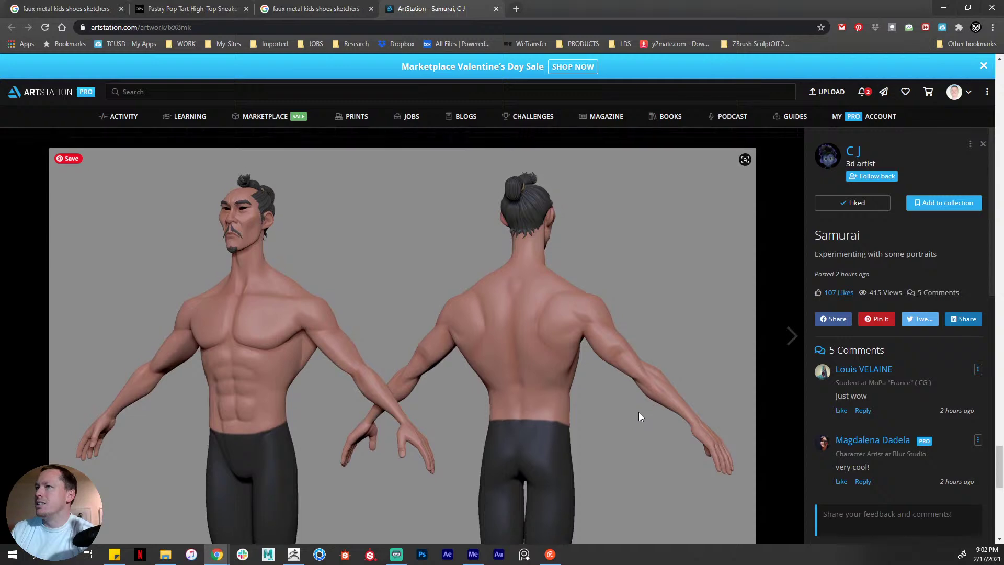
{"action": "scroll", "coordinate": [639, 412], "scroll_direction": "up", "scroll_amount": 5}
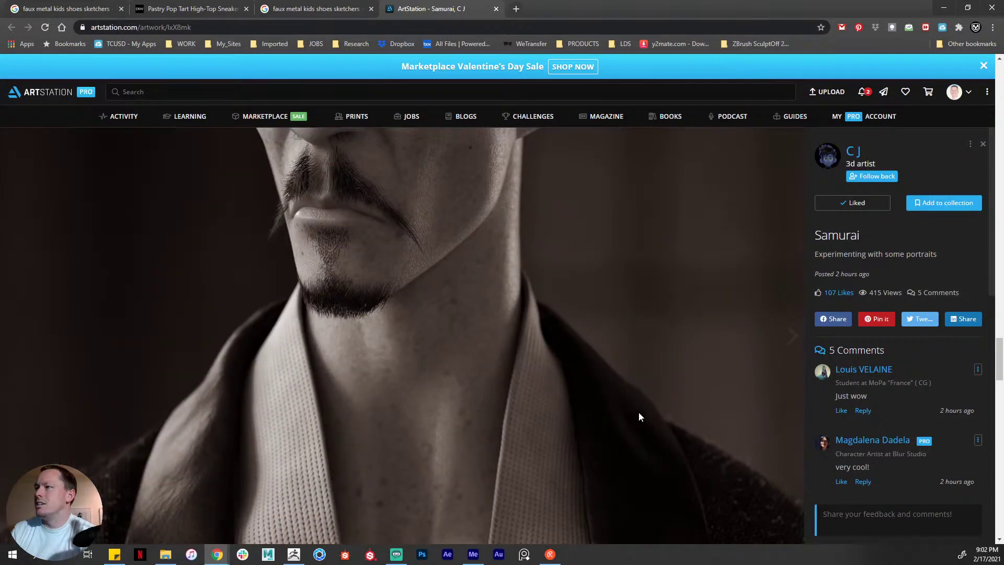
{"action": "scroll", "coordinate": [639, 417], "scroll_direction": "up", "scroll_amount": 8}
{"action": "scroll", "coordinate": [639, 417], "scroll_direction": "down", "scroll_amount": 4}
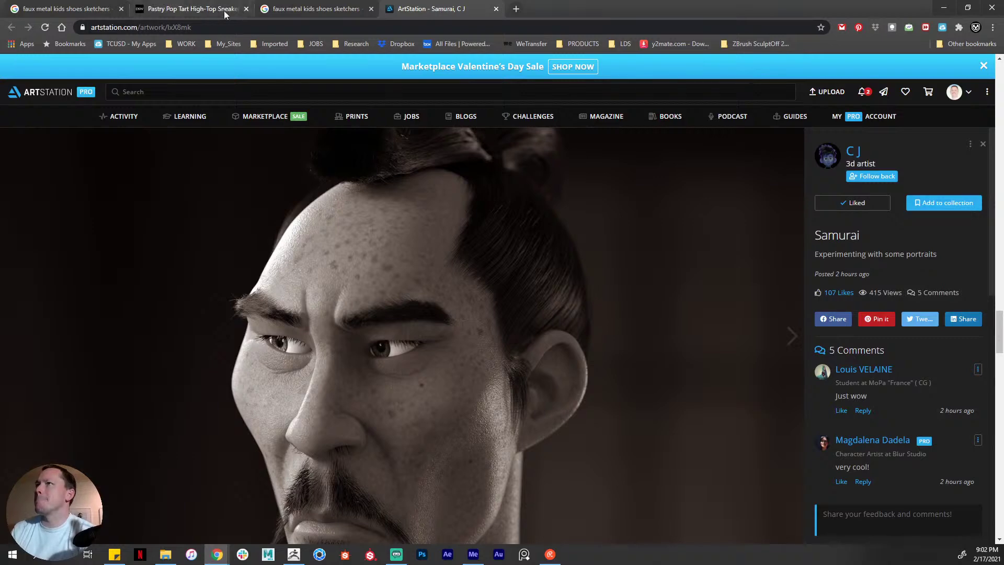
- Close the Samurai artwork page, switch from Chrome back to ZBrush and view the full character from the front
{"action": "left_click", "coordinate": [497, 9]}
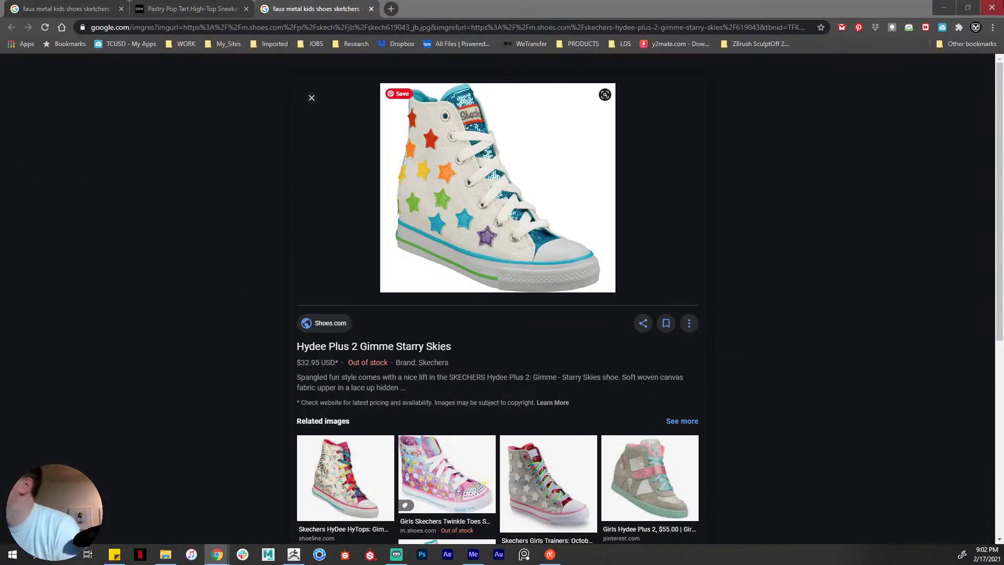
{"action": "left_click", "coordinate": [944, 7]}
{"action": "left_click_drag", "start_coordinate": [548, 354], "coordinate": [609, 300]}
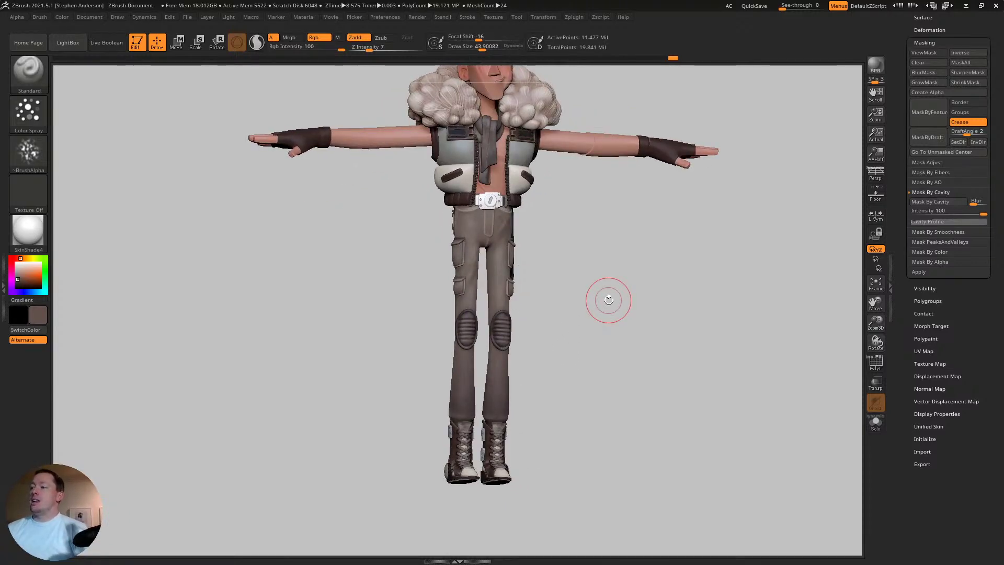
{"action": "left_click_drag", "start_coordinate": [612, 459], "coordinate": [620, 428]}
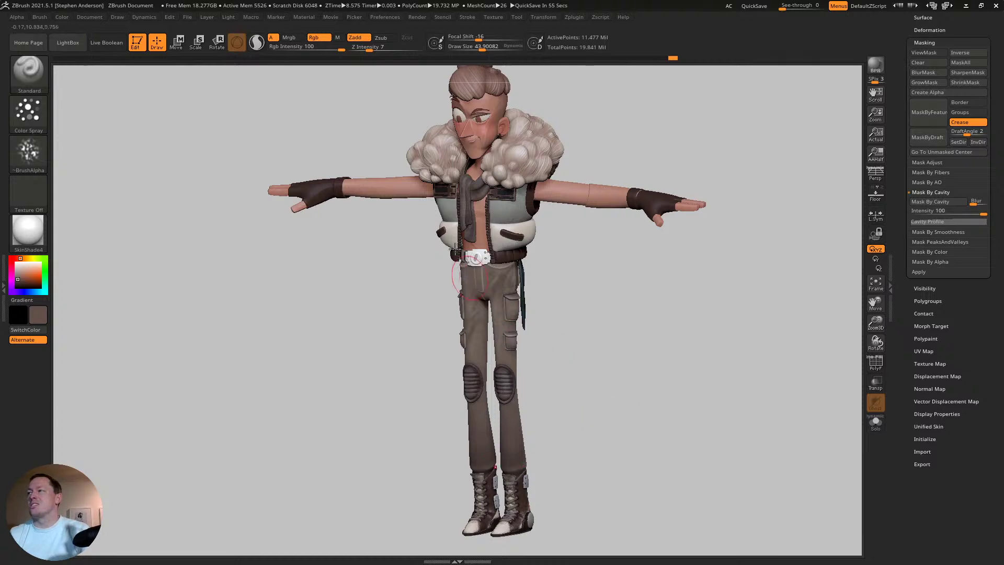
{"action": "left_click_drag", "start_coordinate": [554, 371], "coordinate": [628, 386]}
{"action": "left_click_drag", "start_coordinate": [566, 392], "coordinate": [621, 391], "text": "shift"}
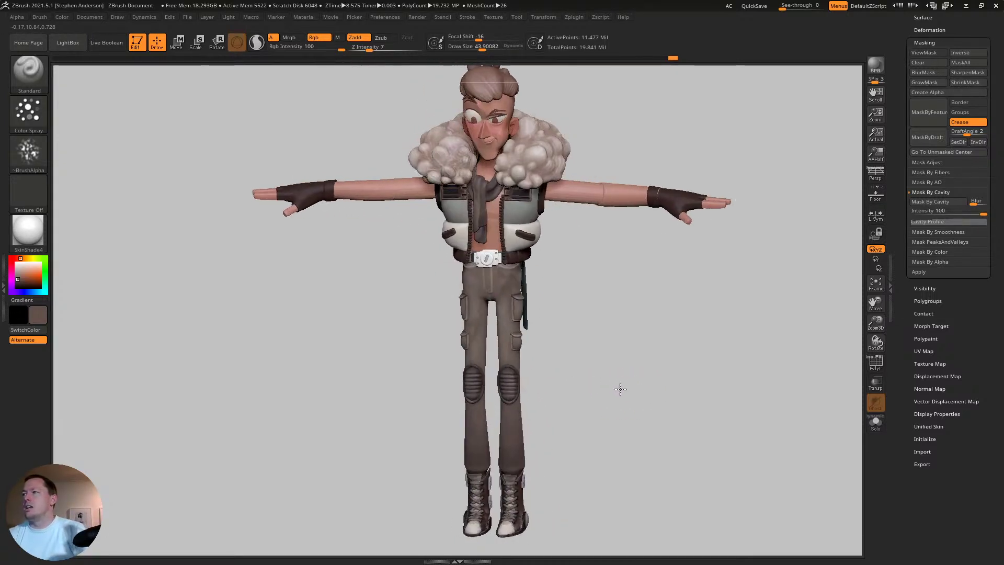
{"action": "mouse_move", "coordinate": [605, 294]}
{"action": "left_mouse_down"}
{"action": "mouse_move", "coordinate": [603, 280]}
{"action": "mouse_move", "coordinate": [595, 292]}
{"action": "mouse_move", "coordinate": [621, 298]}
{"action": "mouse_move", "coordinate": [585, 292]}
{"action": "left_mouse_up"}
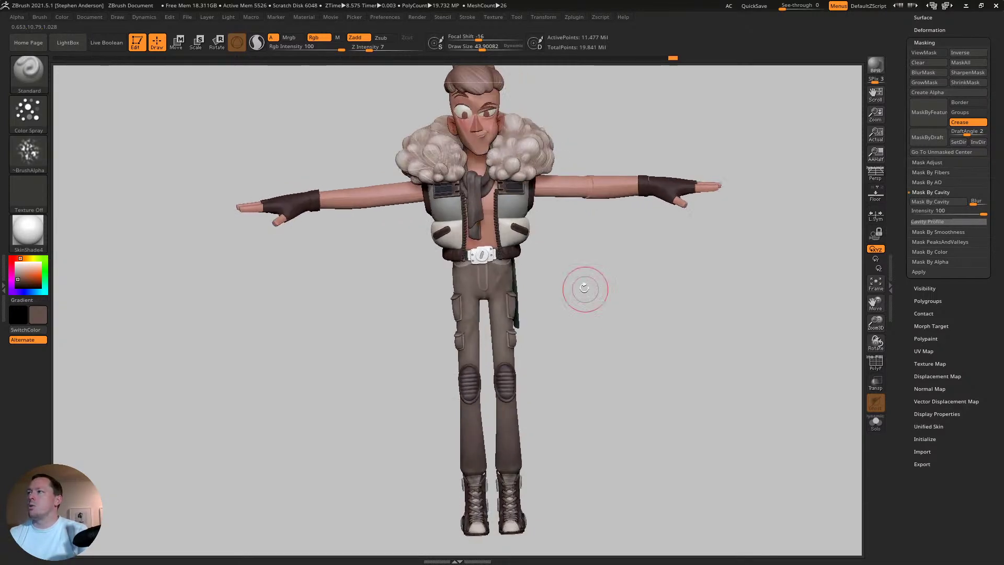
- Select the textured pads on the vest clasps, frame them closely and inspect their polygon mesh and subdivision settings
{"action": "left_click", "coordinate": [513, 190], "text": "alt"}
{"action": "key", "text": "shift+f"}
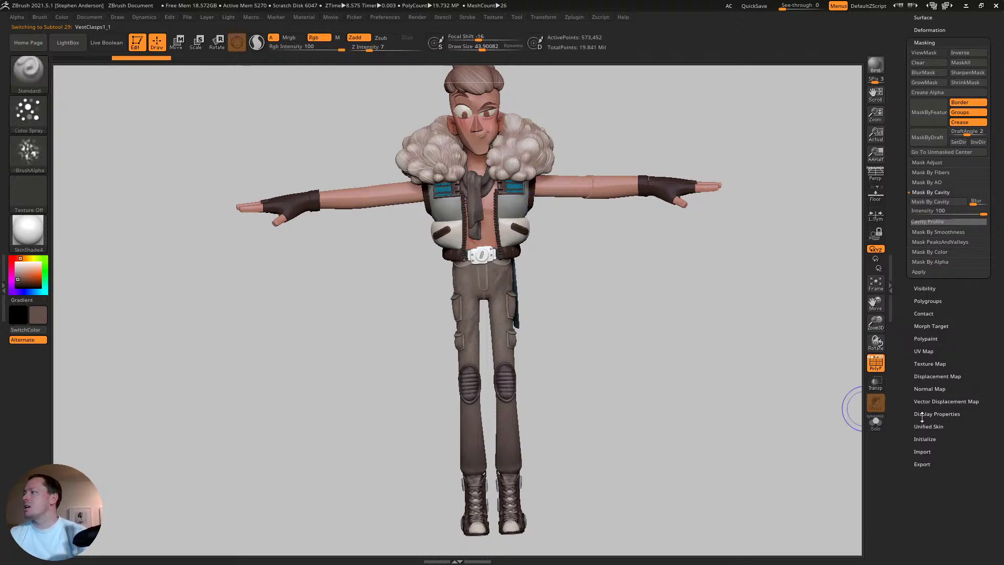
{"action": "left_click", "coordinate": [928, 364]}
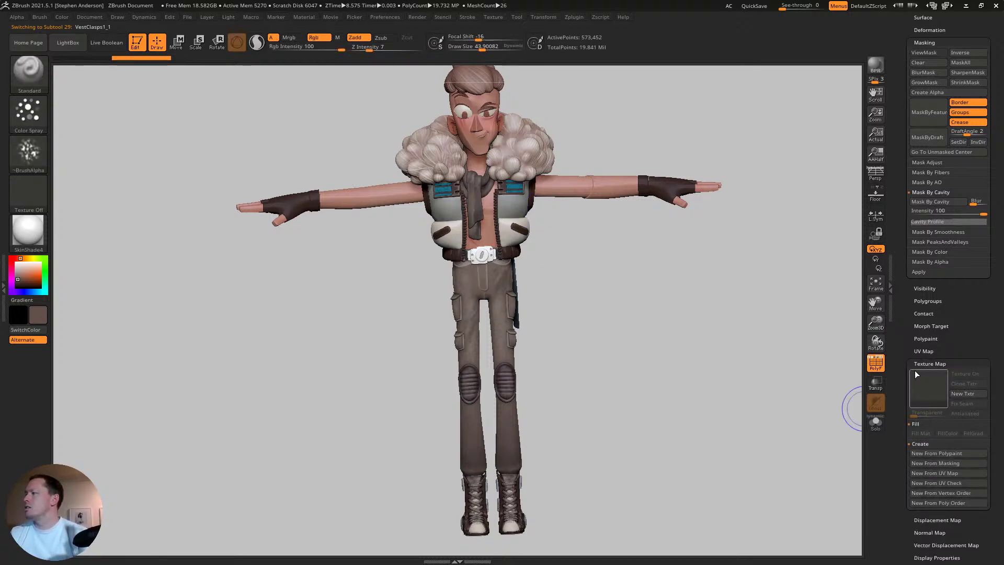
{"action": "key", "text": "f"}
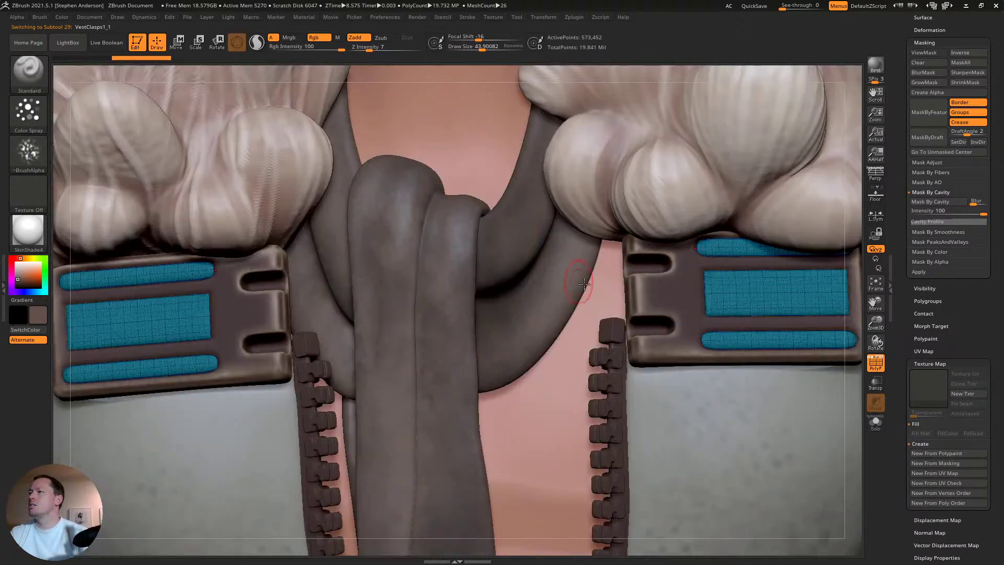
{"action": "key", "text": "shift+f"}
{"action": "right_click_drag", "start_coordinate": [769, 309], "coordinate": [630, 314], "text": "alt"}
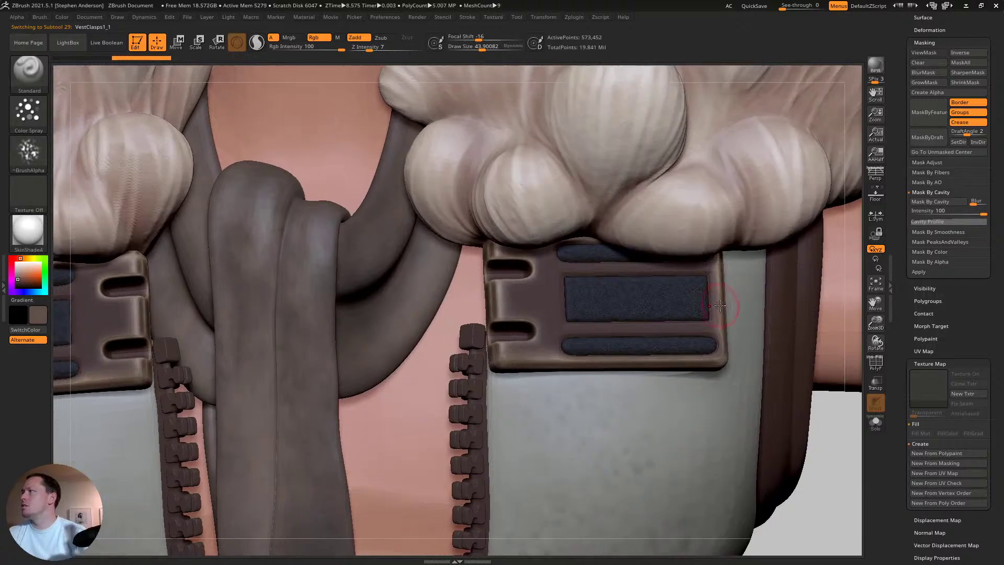
{"action": "left_click_drag", "start_coordinate": [938, 26], "coordinate": [948, 99]}
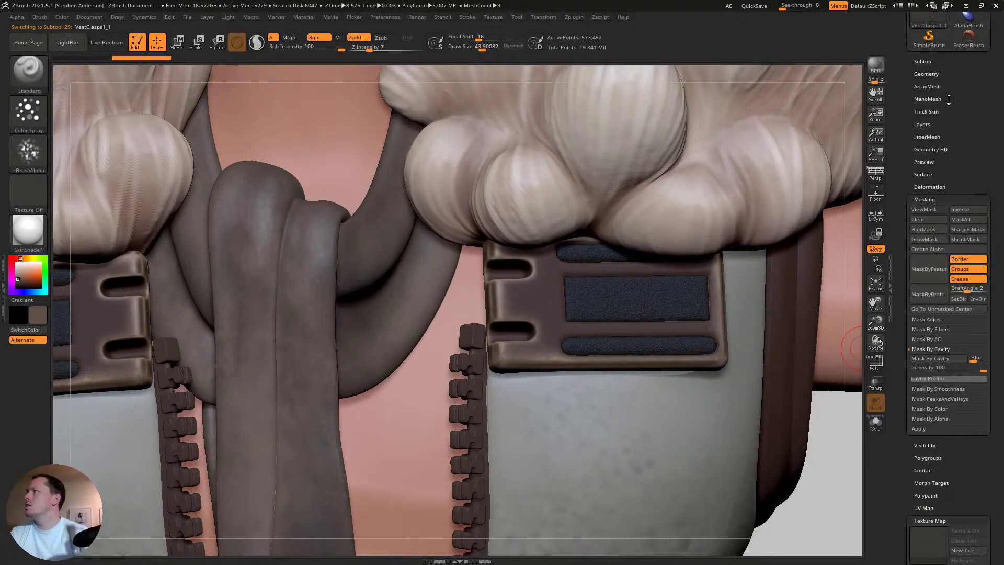
{"action": "left_click", "coordinate": [923, 74]}
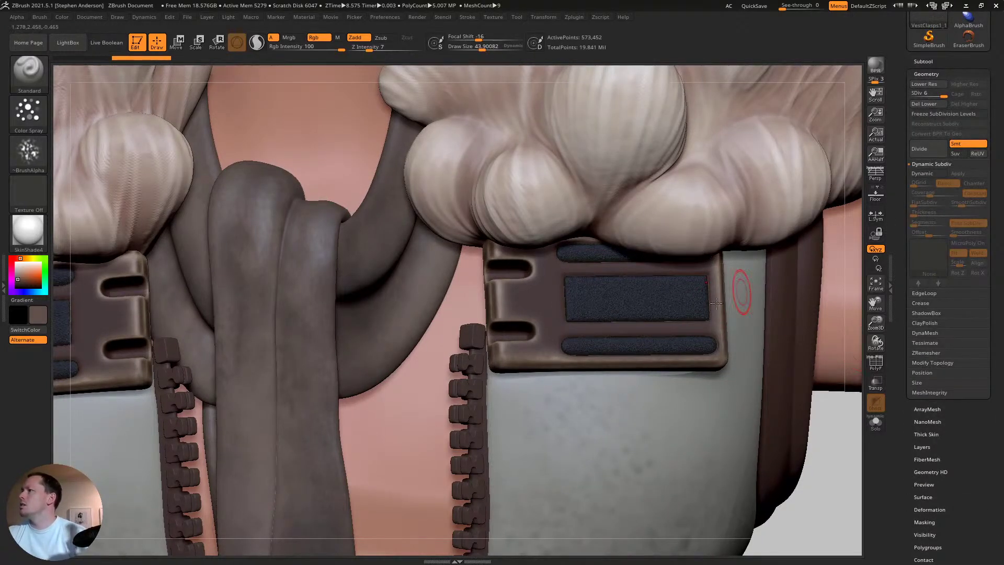
{"action": "right_click_drag", "start_coordinate": [650, 289], "coordinate": [676, 345], "text": "ctrl"}
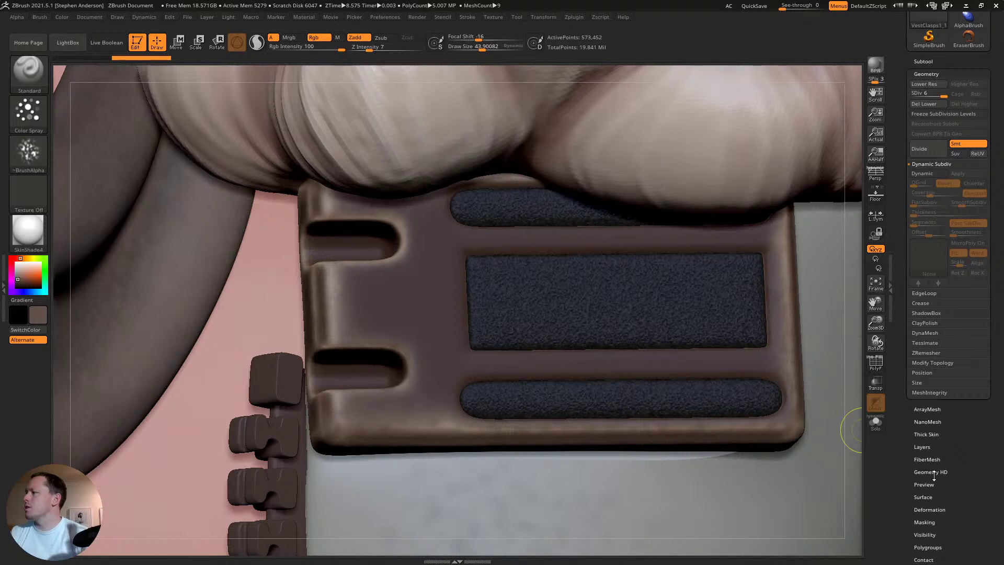
{"action": "left_click", "coordinate": [928, 497]}
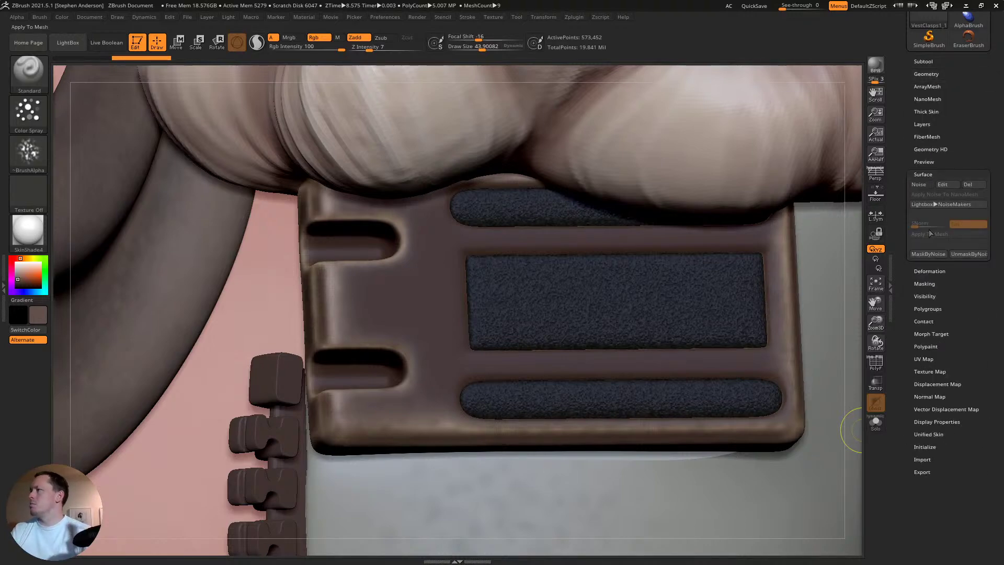
{"action": "left_click", "coordinate": [921, 183]}
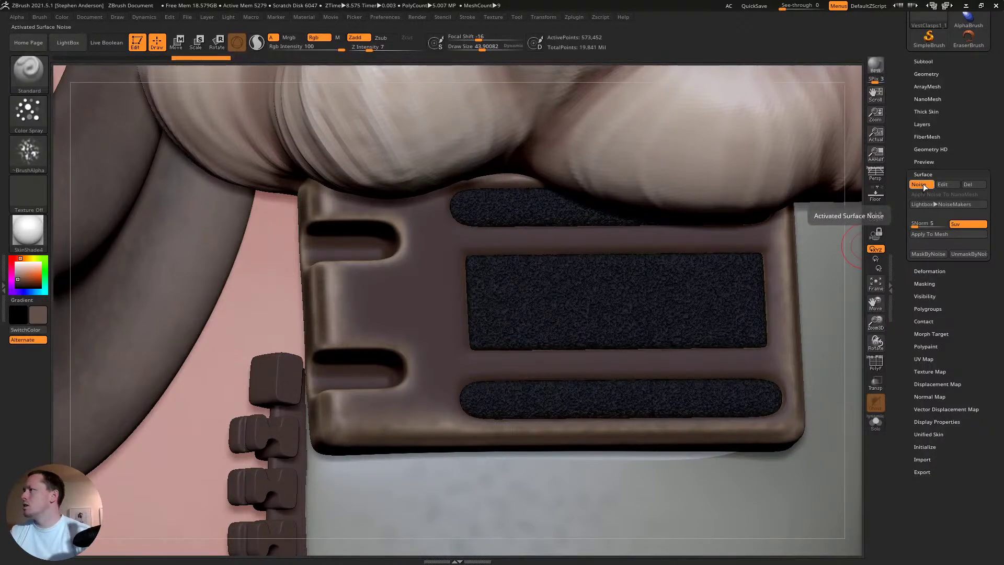
{"action": "left_click", "coordinate": [922, 185]}
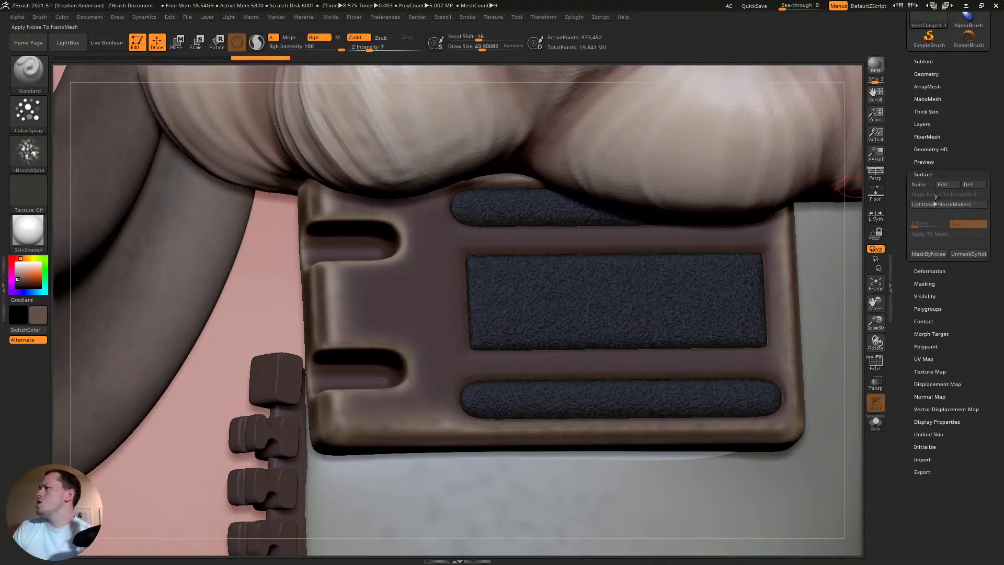
- Strengthen the grain on the vest clasp pads with the Contrast deformation
{"action": "left_click", "coordinate": [938, 271]}
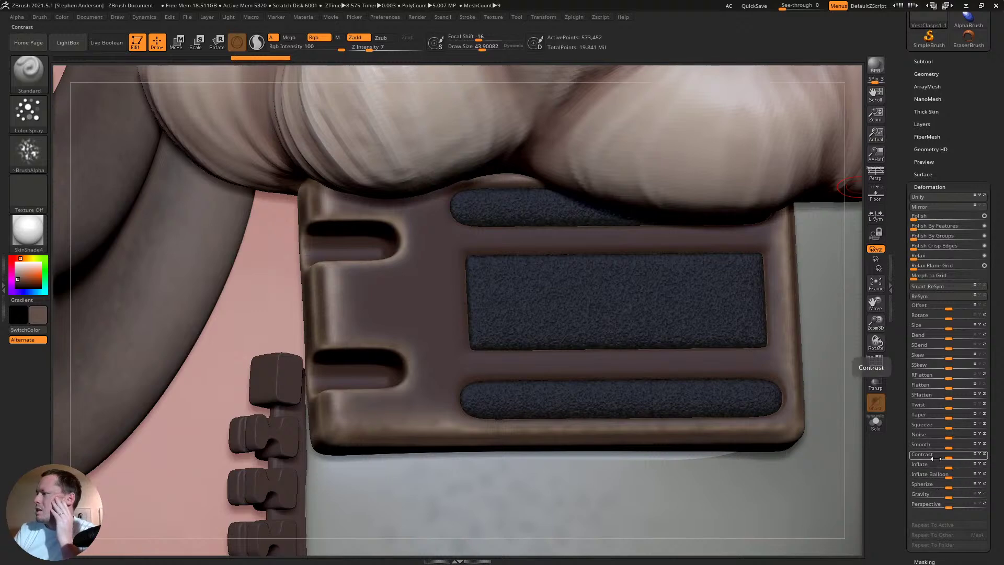
{"action": "left_click_drag", "start_coordinate": [949, 458], "coordinate": [953, 457]}
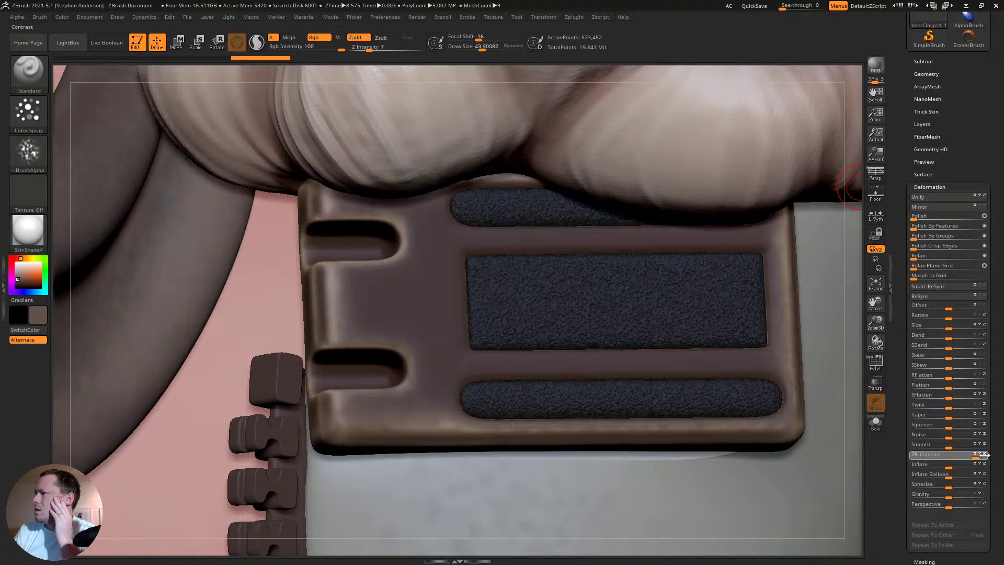
{"action": "mouse_move", "coordinate": [1000, 454]}
{"action": "left_mouse_down"}
{"action": "mouse_move", "coordinate": [989, 457]}
{"action": "mouse_move", "coordinate": [1000, 453]}
{"action": "left_mouse_up"}
- Select the vest clasp bodies and plane down the edges around their slots with TrimDynamic at draw size about 24
{"action": "mouse_move", "coordinate": [674, 313]}
{"action": "right_mouse_down"}
{"action": "mouse_move", "coordinate": [719, 325]}
{"action": "mouse_move", "coordinate": [692, 298]}
{"action": "mouse_move", "coordinate": [679, 303]}
{"action": "right_mouse_up"}
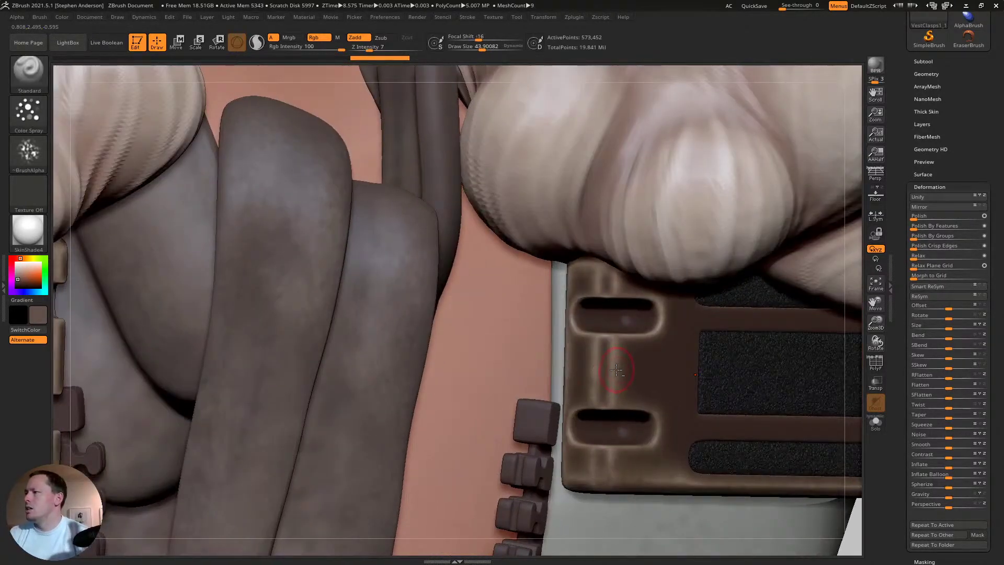
{"action": "left_click", "coordinate": [615, 369], "text": "alt"}
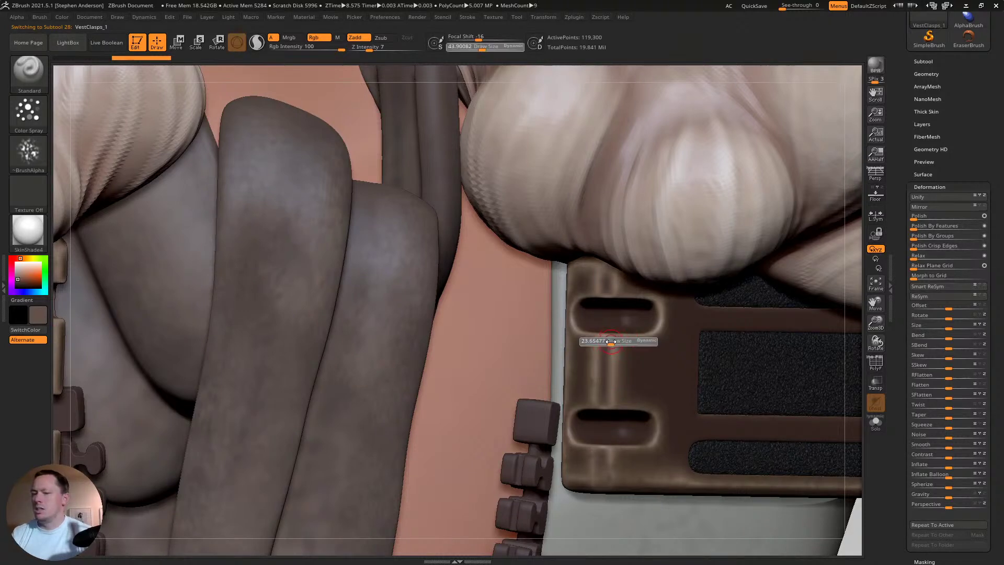
{"action": "key", "text": "b"}
{"action": "key", "text": "t"}
{"action": "key", "text": "d"}
{"action": "right_click_drag", "start_coordinate": [624, 329], "coordinate": [611, 343]}
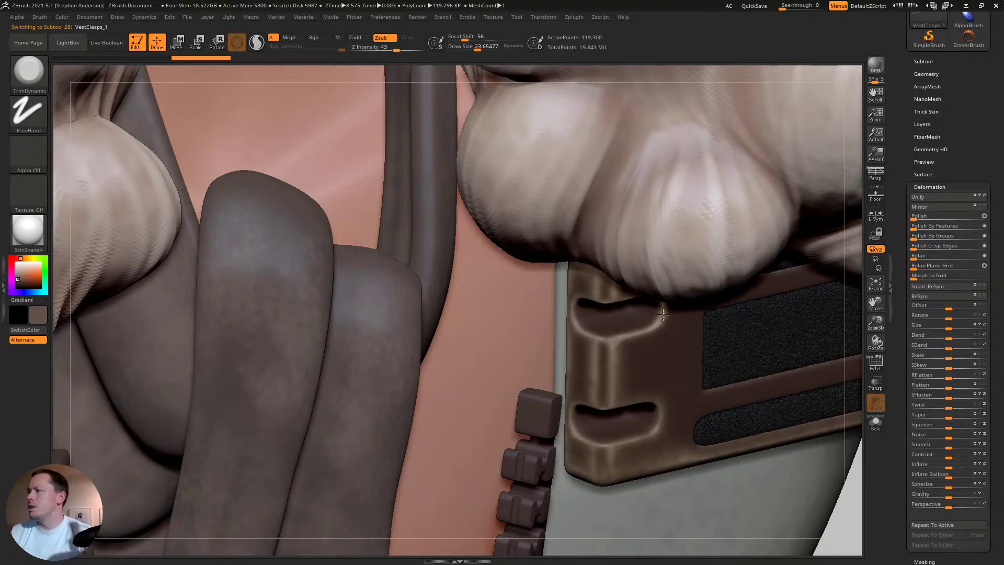
{"action": "right_click_drag", "start_coordinate": [662, 314], "coordinate": [584, 362]}
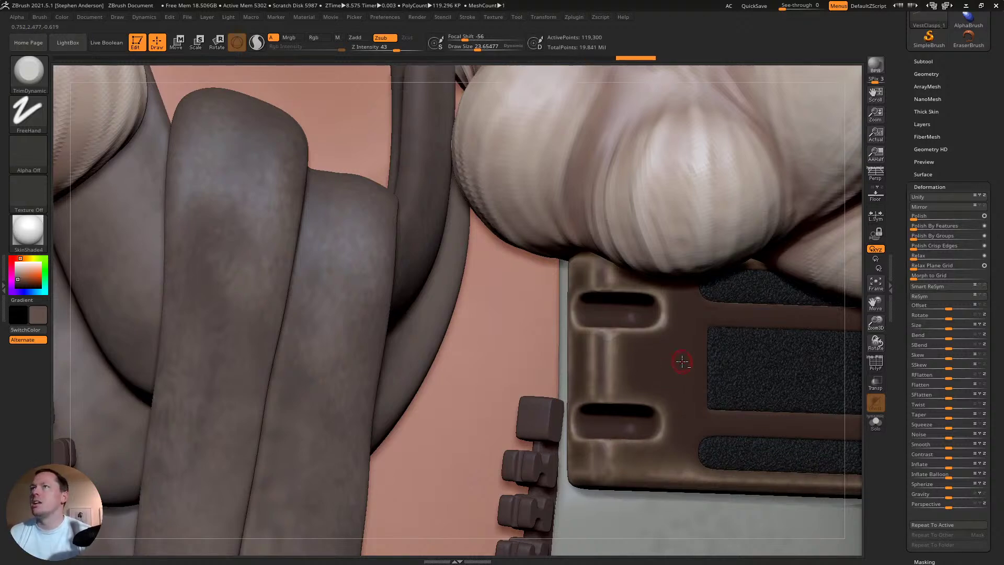
- Sculpt small irregular dents into the flat face between the clasp slots with the Clay brush at intensity 50
{"action": "key", "text": "b"}
{"action": "key", "text": "c"}
{"action": "key", "text": "l"}
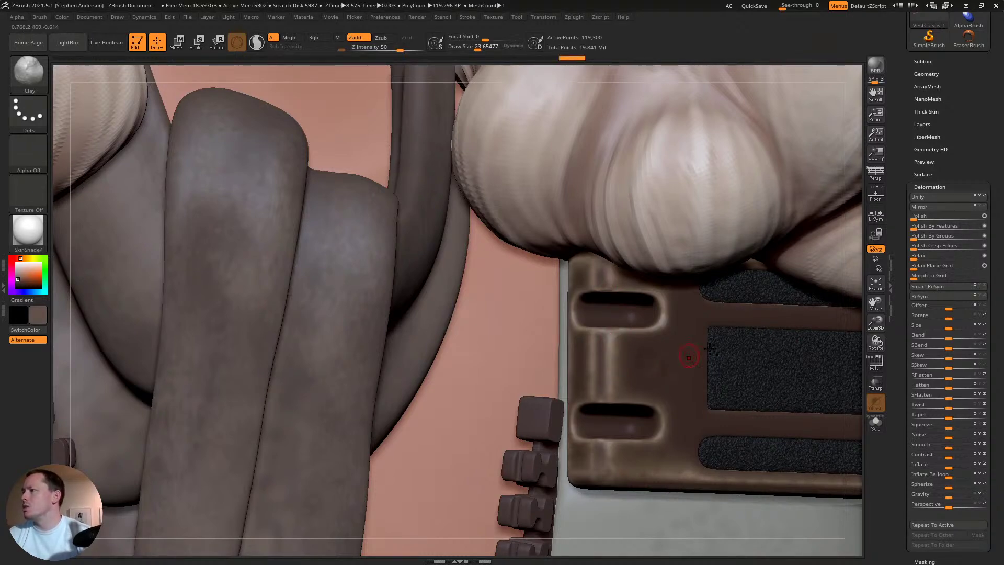
{"action": "right_click_drag", "start_coordinate": [710, 349], "coordinate": [726, 459]}
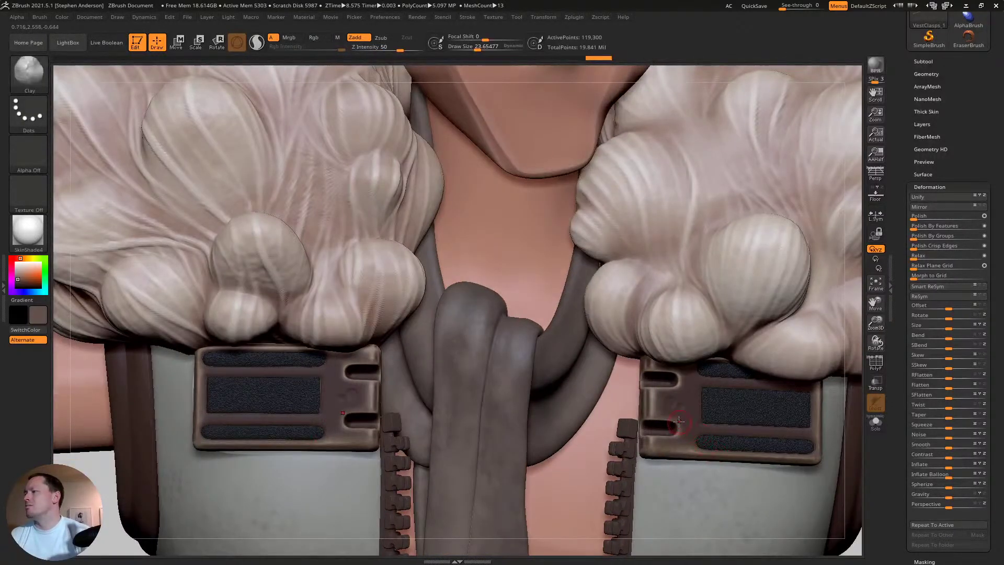
{"action": "mouse_move", "coordinate": [679, 422]}
{"action": "right_mouse_down", "text": "ctrl"}
{"action": "mouse_move", "coordinate": [654, 421]}
{"action": "mouse_move", "coordinate": [674, 430]}
{"action": "mouse_move", "coordinate": [617, 397]}
{"action": "mouse_move", "coordinate": [673, 390]}
{"action": "mouse_move", "coordinate": [239, 446]}
{"action": "mouse_move", "coordinate": [226, 422]}
{"action": "right_mouse_up", "text": "ctrl"}
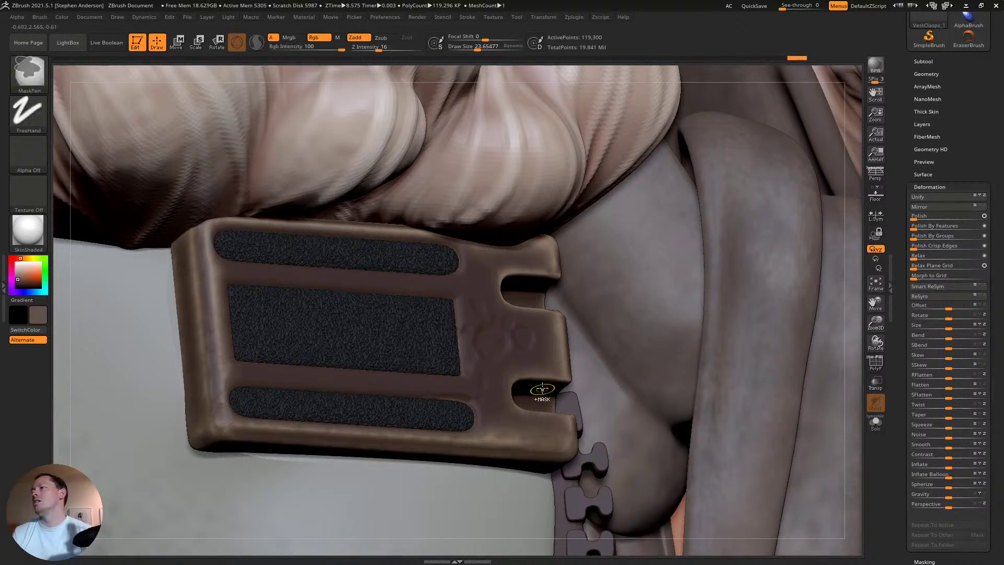
{"action": "left_click_drag", "start_coordinate": [538, 393], "coordinate": [565, 422]}
{"action": "right_click_drag", "start_coordinate": [565, 422], "coordinate": [353, 300], "text": "alt"}
{"action": "right_click_drag", "start_coordinate": [648, 272], "coordinate": [674, 287], "text": "ctrl"}
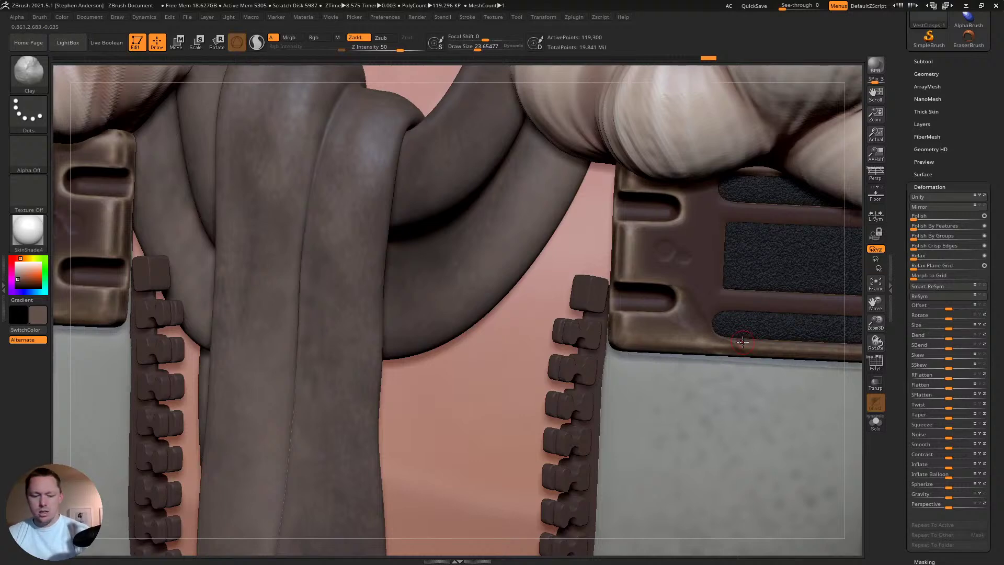
- Carve a thin crack from the clasp's lower slot down to its bottom edge with the DamStandard brush
{"action": "key", "text": "b"}
{"action": "key", "text": "d"}
{"action": "key", "text": "s"}
{"action": "mouse_move", "coordinate": [677, 298]}
{"action": "left_mouse_down"}
{"action": "mouse_move", "coordinate": [707, 344]}
{"action": "mouse_move", "coordinate": [723, 349]}
{"action": "left_mouse_up"}
{"action": "left_click_drag", "start_coordinate": [684, 297], "coordinate": [700, 325]}
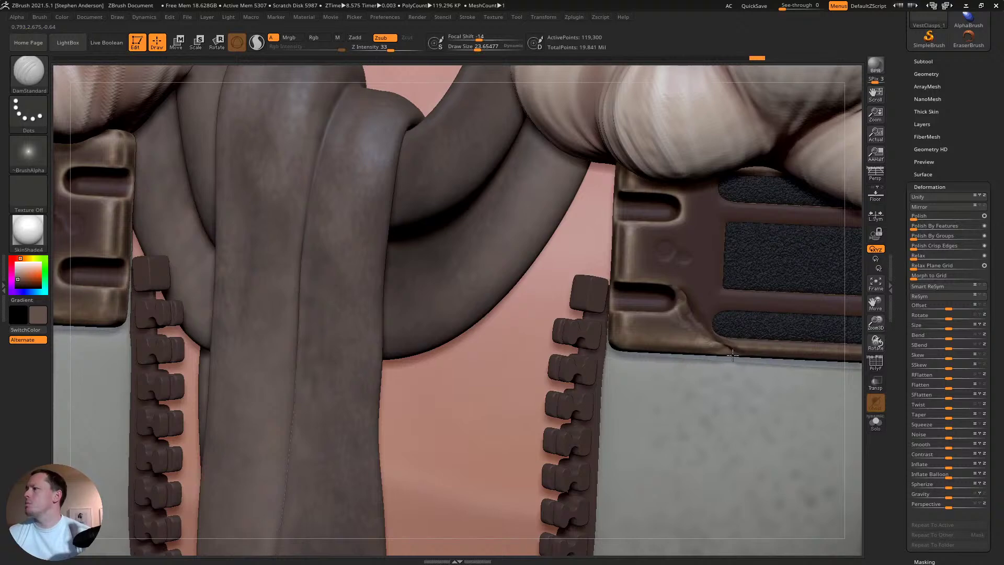
{"action": "right_click_drag", "start_coordinate": [732, 356], "coordinate": [765, 285]}
{"action": "key", "text": "ctrl"}
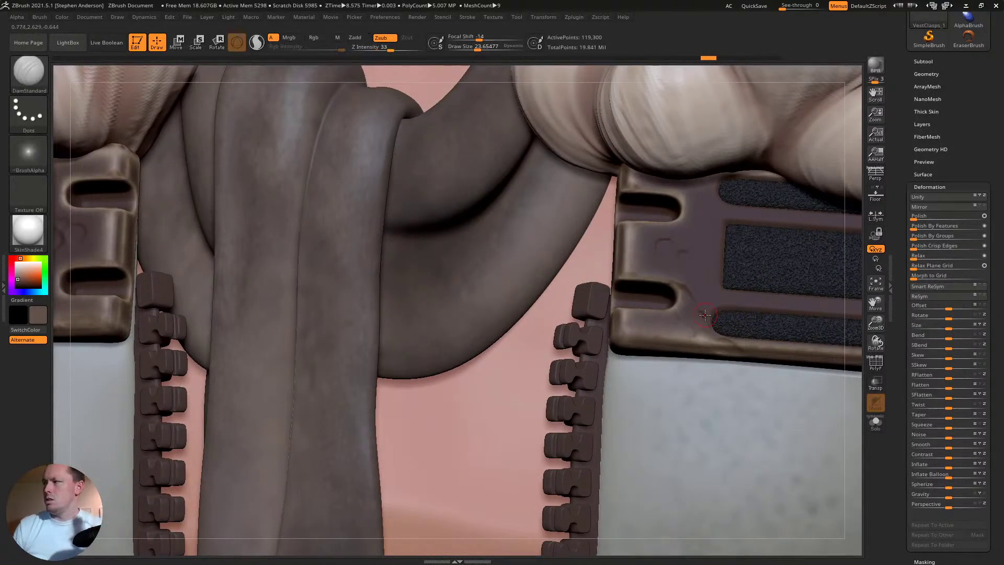
- Add Clay brush wear beside the clasp's upper pad and around the rim of its lower slot
{"action": "key", "text": "b"}
{"action": "key", "text": "c"}
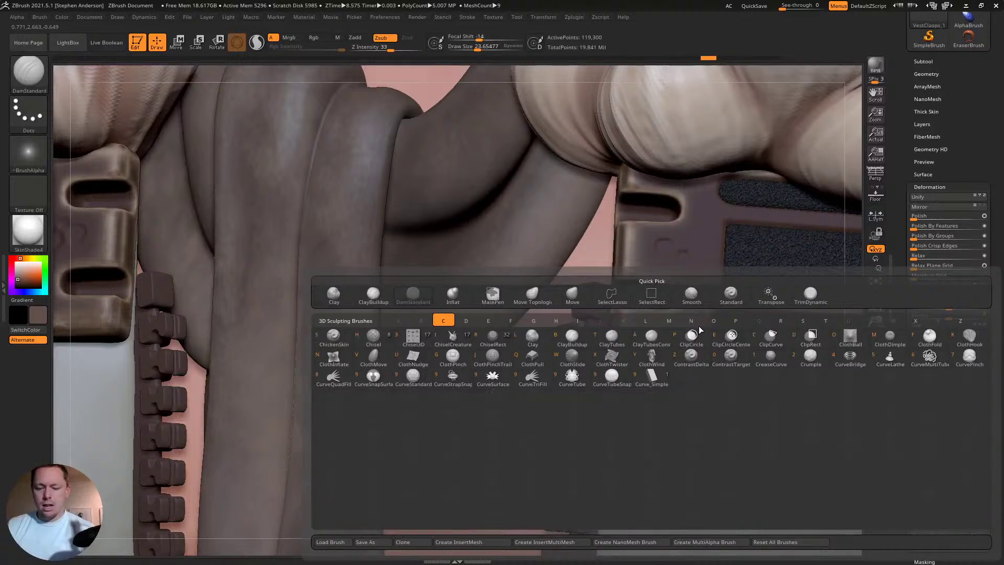
{"action": "key", "text": "l"}
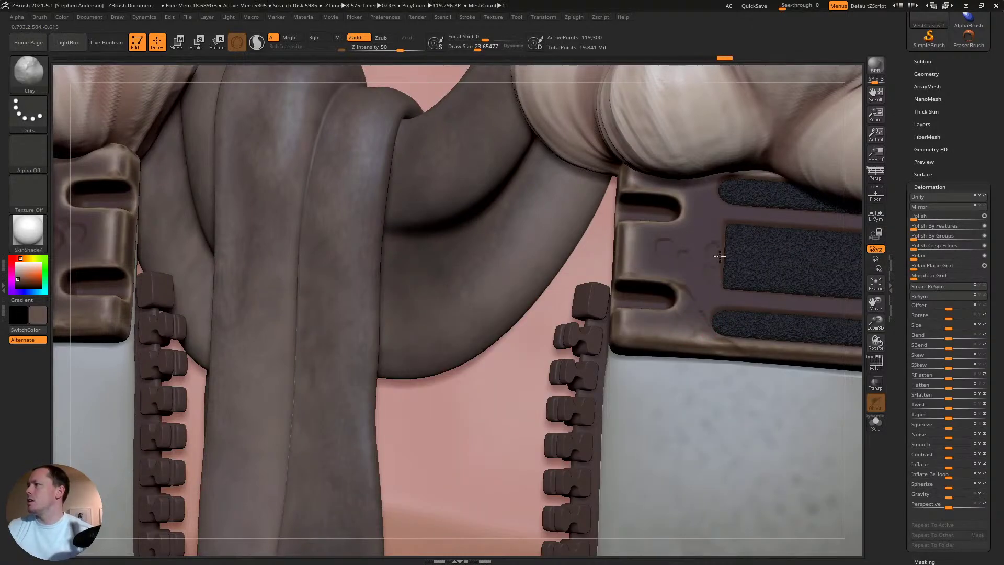
{"action": "mouse_move", "coordinate": [733, 208]}
{"action": "left_mouse_down", "text": "alt"}
{"action": "mouse_move", "coordinate": [718, 189]}
{"action": "mouse_move", "coordinate": [733, 163]}
{"action": "left_mouse_up", "text": "alt"}
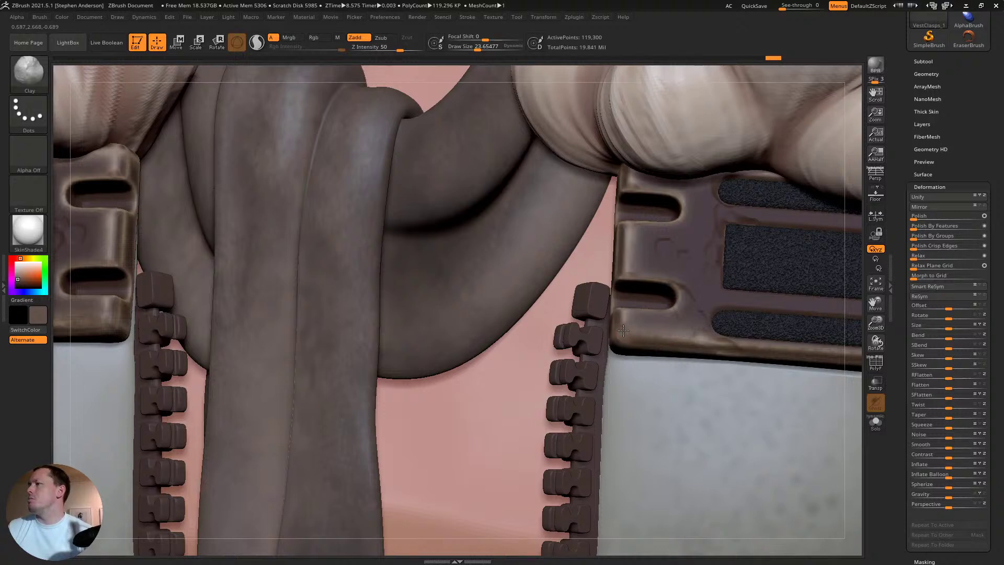
{"action": "left_click_drag", "start_coordinate": [623, 330], "coordinate": [625, 312]}
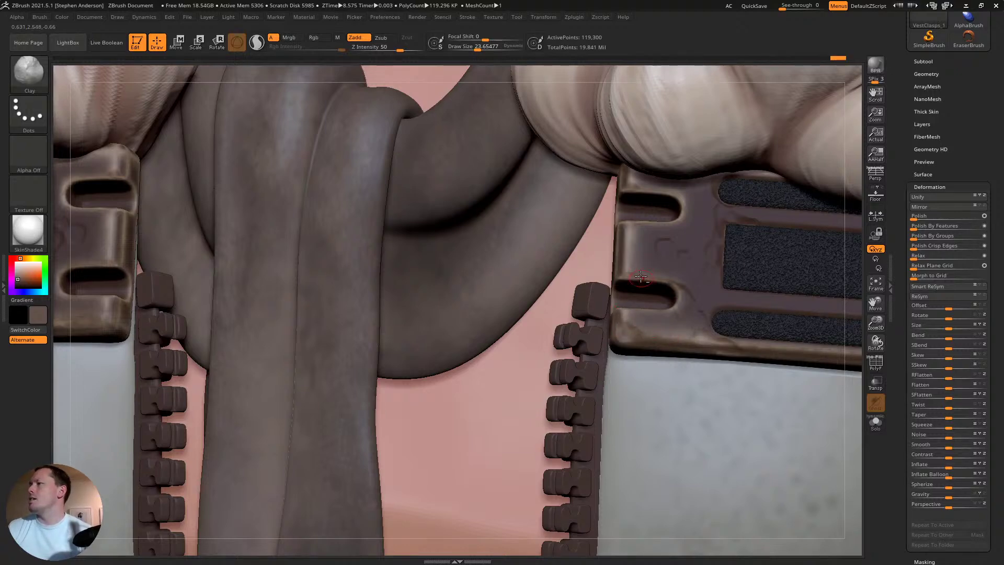
{"action": "mouse_move", "coordinate": [637, 274]}
{"action": "left_mouse_down"}
{"action": "mouse_move", "coordinate": [631, 262]}
{"action": "mouse_move", "coordinate": [622, 275]}
{"action": "mouse_move", "coordinate": [631, 275]}
{"action": "left_mouse_up"}
- Roughen the strips between the clasp pads and the clasp's outer rim and lower corner with Clay strokes
{"action": "mouse_move", "coordinate": [675, 292]}
{"action": "right_mouse_down", "text": "ctrl"}
{"action": "mouse_move", "coordinate": [680, 310]}
{"action": "mouse_move", "coordinate": [771, 305]}
{"action": "mouse_move", "coordinate": [732, 267]}
{"action": "mouse_move", "coordinate": [644, 253]}
{"action": "mouse_move", "coordinate": [616, 217]}
{"action": "right_mouse_up", "text": "ctrl"}
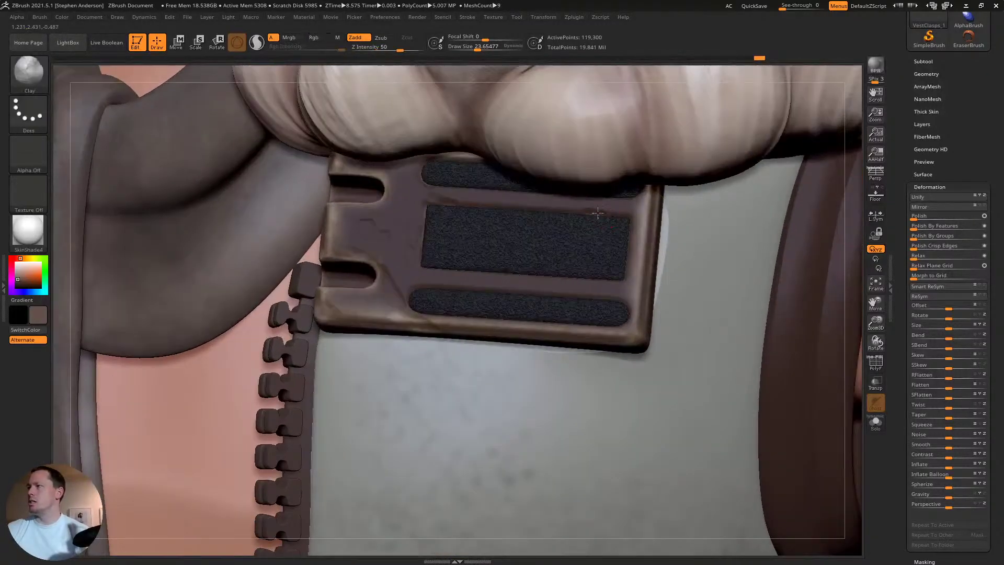
{"action": "mouse_move", "coordinate": [597, 213]}
{"action": "left_mouse_down"}
{"action": "mouse_move", "coordinate": [490, 199]}
{"action": "mouse_move", "coordinate": [555, 205]}
{"action": "mouse_move", "coordinate": [531, 195]}
{"action": "left_mouse_up"}
{"action": "mouse_move", "coordinate": [605, 249]}
{"action": "left_mouse_down"}
{"action": "mouse_move", "coordinate": [565, 281]}
{"action": "mouse_move", "coordinate": [601, 296]}
{"action": "left_mouse_up"}
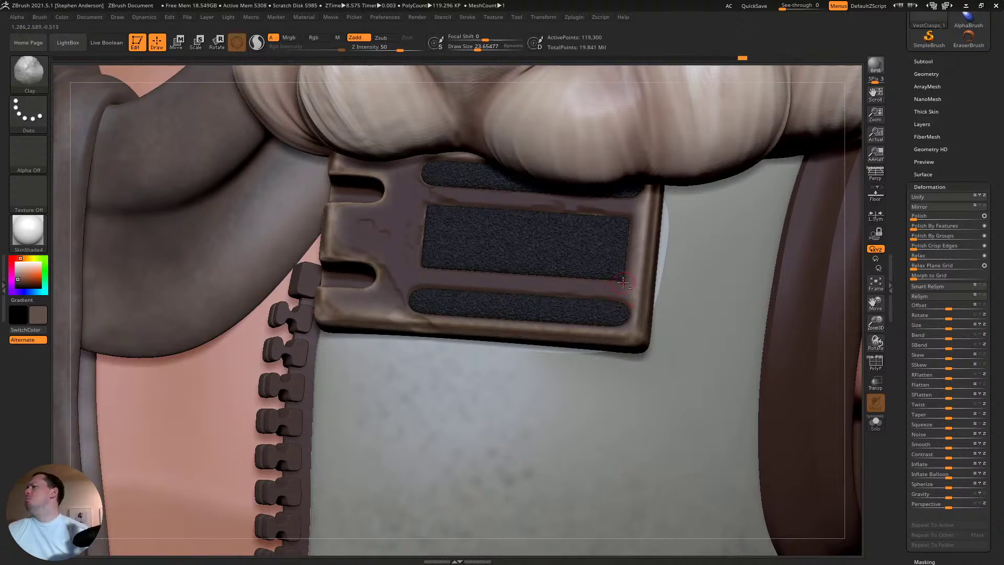
{"action": "left_click_drag", "start_coordinate": [635, 227], "coordinate": [640, 310]}
{"action": "mouse_move", "coordinate": [639, 206]}
{"action": "left_mouse_down"}
{"action": "mouse_move", "coordinate": [649, 216]}
{"action": "mouse_move", "coordinate": [651, 206]}
{"action": "mouse_move", "coordinate": [649, 260]}
{"action": "left_mouse_up"}
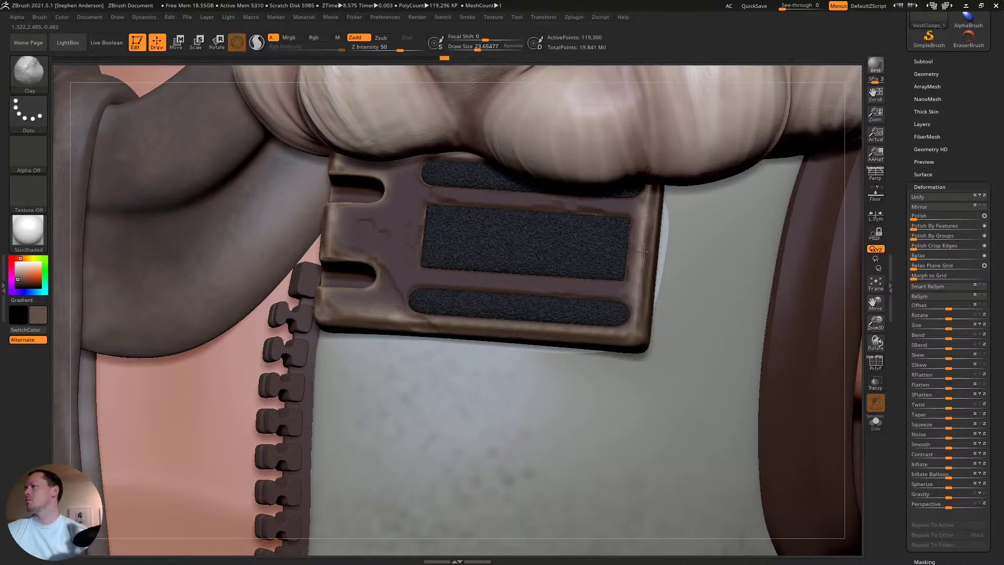
{"action": "mouse_move", "coordinate": [639, 334]}
{"action": "left_mouse_down"}
{"action": "mouse_move", "coordinate": [640, 316]}
{"action": "mouse_move", "coordinate": [625, 341]}
{"action": "left_mouse_up"}
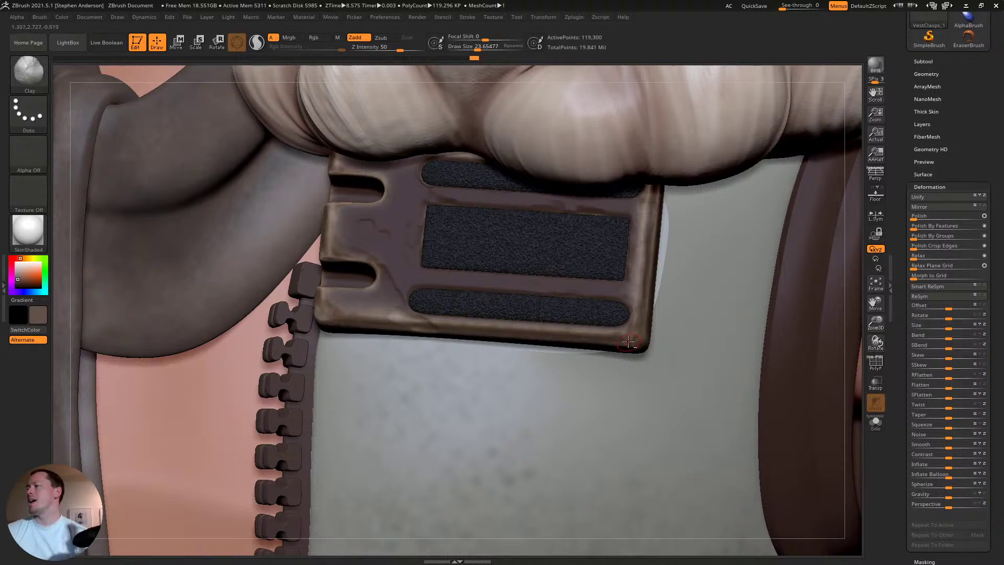
- Add Clay brush wear along the other vest clasp's outer rim and around the inner end of its upper pad
{"action": "right_click_drag", "start_coordinate": [533, 335], "coordinate": [580, 282]}
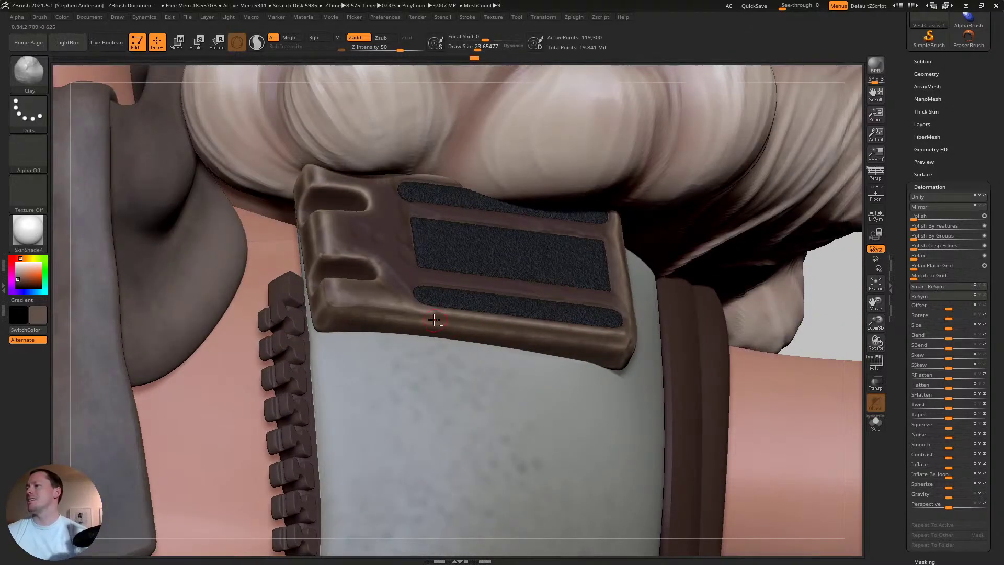
{"action": "right_click_drag", "start_coordinate": [437, 317], "coordinate": [916, 307], "text": "alt"}
{"action": "right_click_drag", "start_coordinate": [262, 309], "coordinate": [261, 287]}
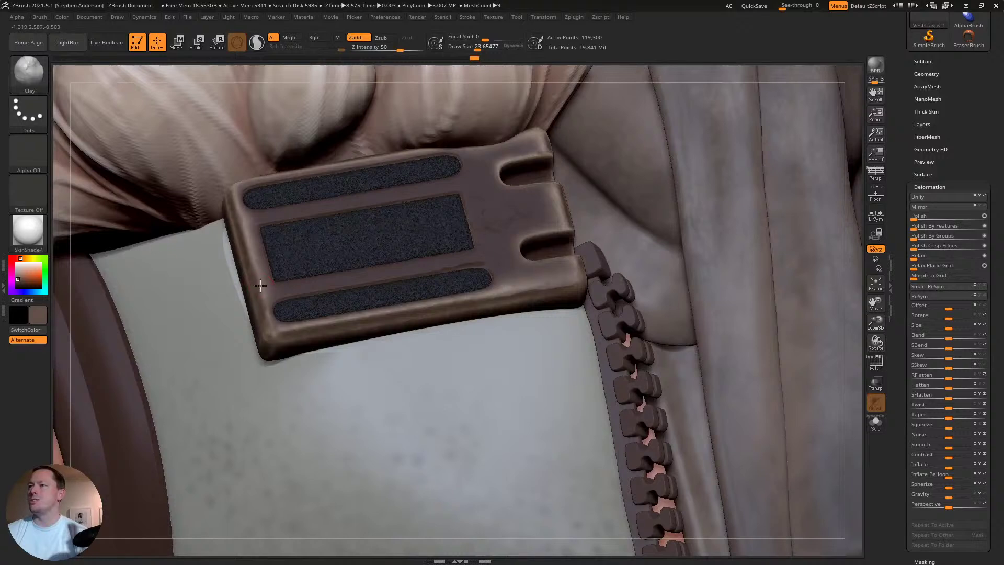
{"action": "left_click_drag", "start_coordinate": [244, 253], "coordinate": [231, 208]}
{"action": "mouse_move", "coordinate": [428, 194]}
{"action": "left_mouse_down"}
{"action": "mouse_move", "coordinate": [335, 215]}
{"action": "mouse_move", "coordinate": [311, 182]}
{"action": "mouse_move", "coordinate": [417, 158]}
{"action": "mouse_move", "coordinate": [459, 168]}
{"action": "left_mouse_up"}
- Inspect the clasp's textured pads in isolation, restore the full model and reselect the clasp
{"action": "left_click", "coordinate": [453, 174], "text": "alt"}
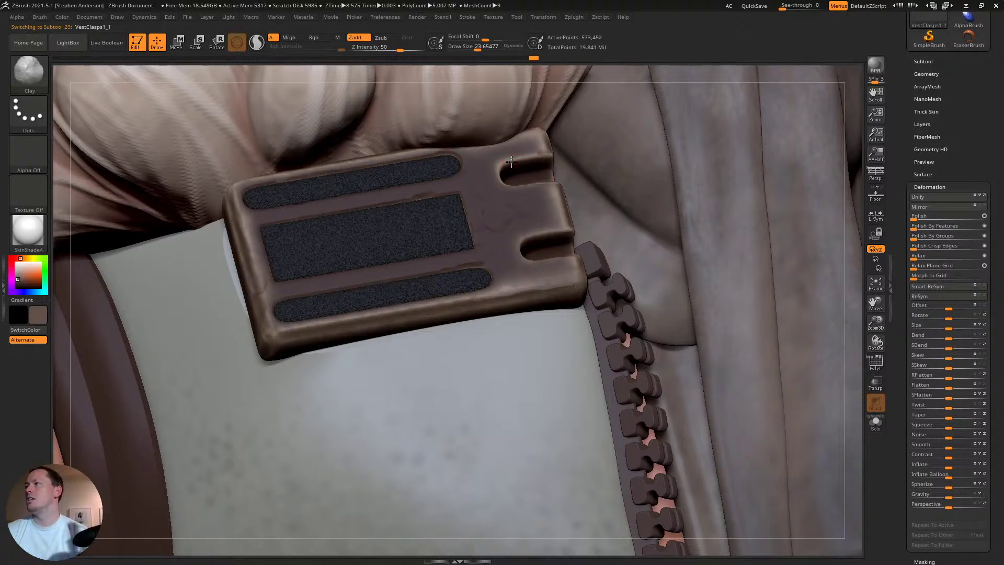
{"action": "mouse_move", "coordinate": [523, 160]}
{"action": "right_mouse_down"}
{"action": "mouse_move", "coordinate": [530, 184]}
{"action": "mouse_move", "coordinate": [628, 220]}
{"action": "right_mouse_up"}
{"action": "left_click", "coordinate": [876, 423]}
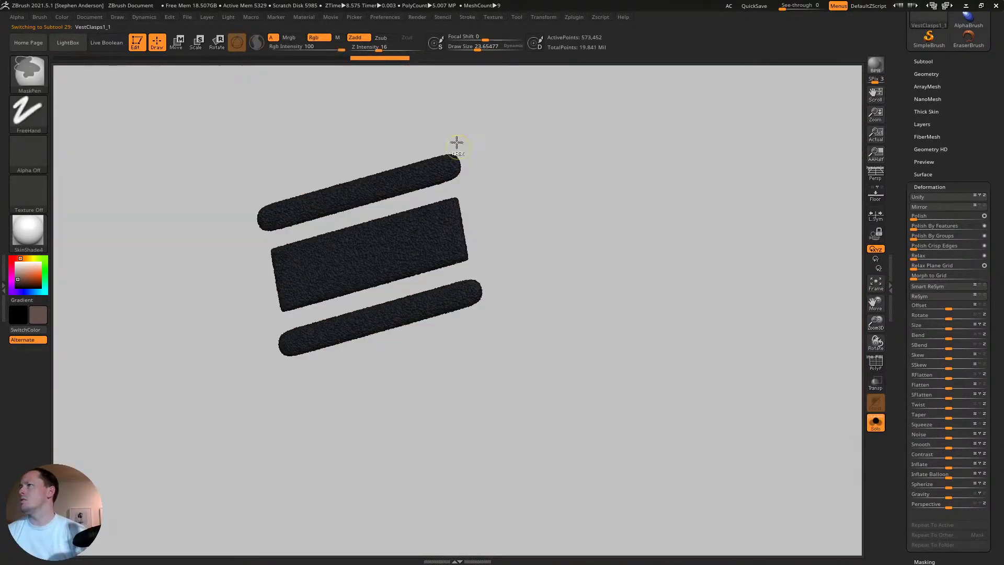
{"action": "left_click", "coordinate": [875, 423]}
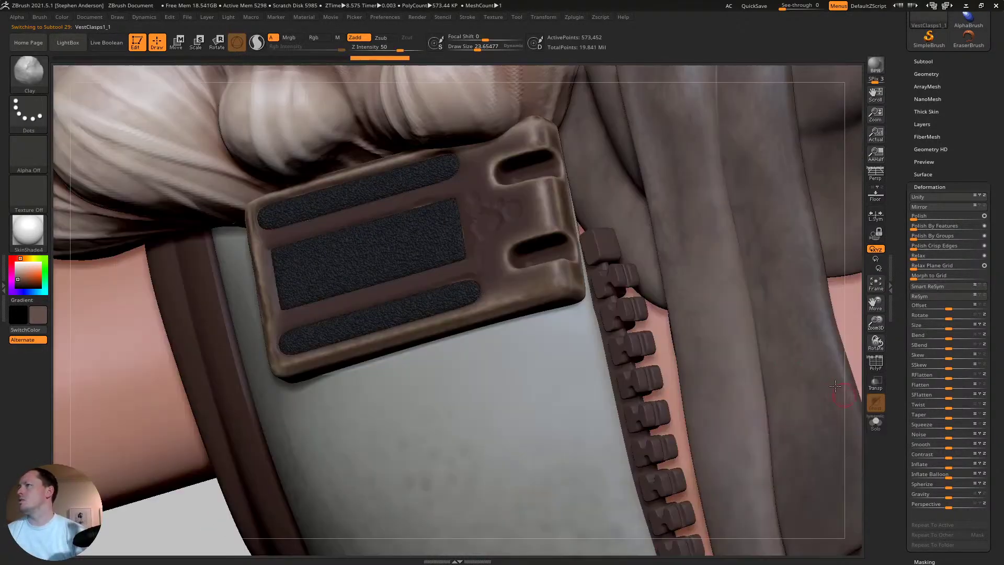
{"action": "left_click", "coordinate": [494, 168], "text": "alt"}
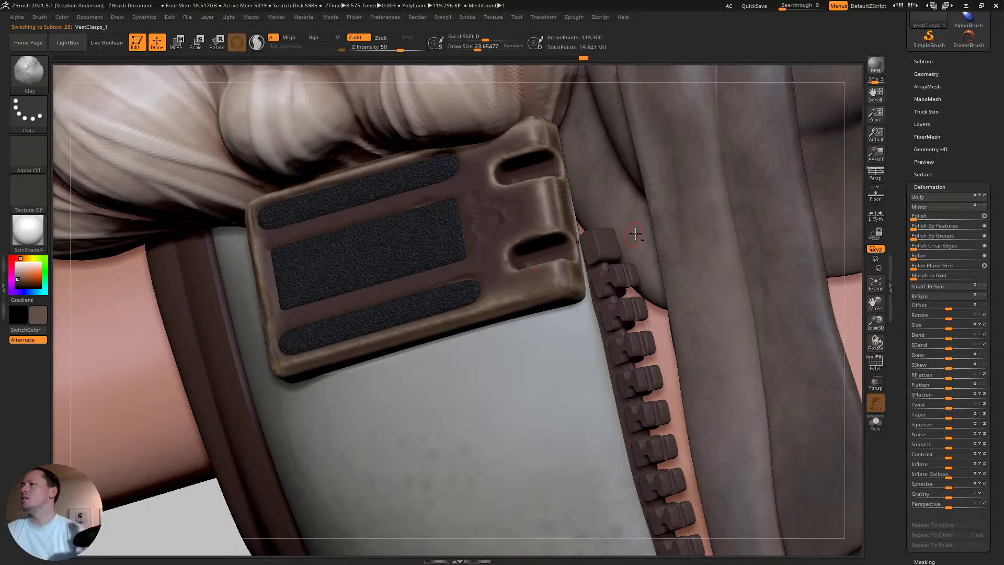
- Make the vest's ribbed waistband the active subtool and open the NoiseMaker for its surface noise
{"action": "right_click_drag", "start_coordinate": [609, 266], "coordinate": [617, 301], "text": "ctrl"}
{"action": "key", "text": "ctrl"}
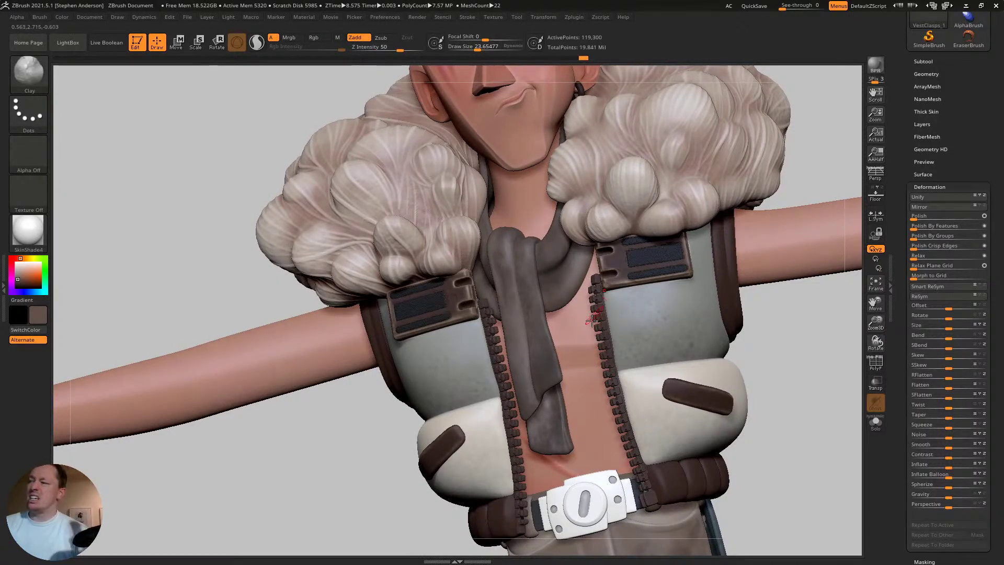
{"action": "right_click_drag", "start_coordinate": [591, 320], "coordinate": [539, 312]}
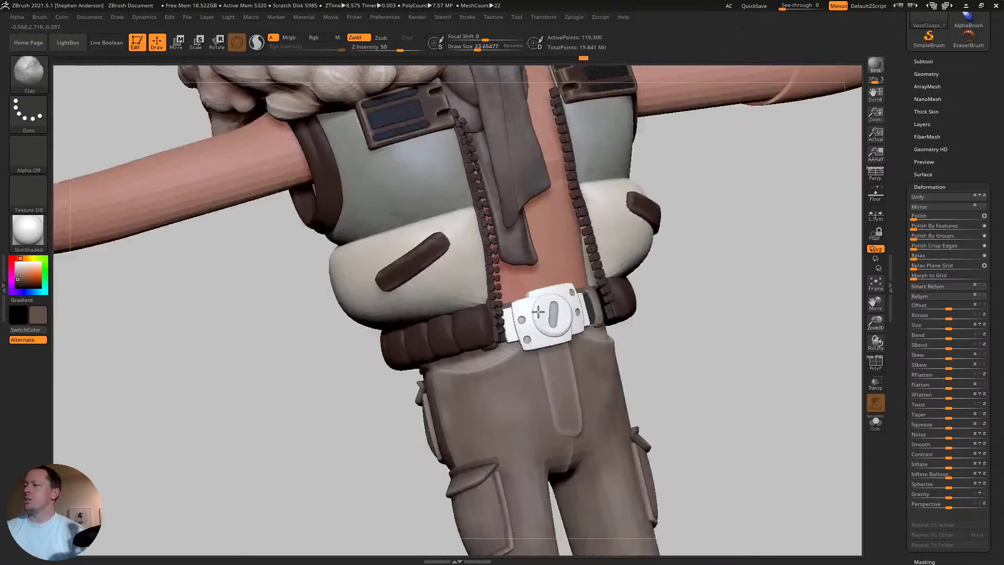
{"action": "left_click", "coordinate": [468, 334], "text": "alt"}
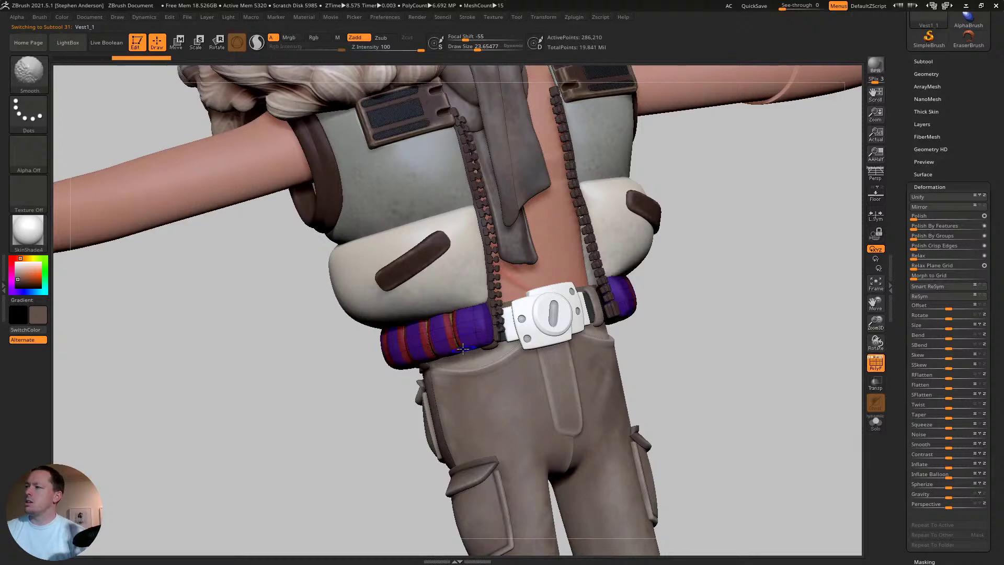
{"action": "mouse_move", "coordinate": [468, 334]}
{"action": "right_mouse_down"}
{"action": "mouse_move", "coordinate": [470, 323]}
{"action": "mouse_move", "coordinate": [472, 365]}
{"action": "right_mouse_up"}
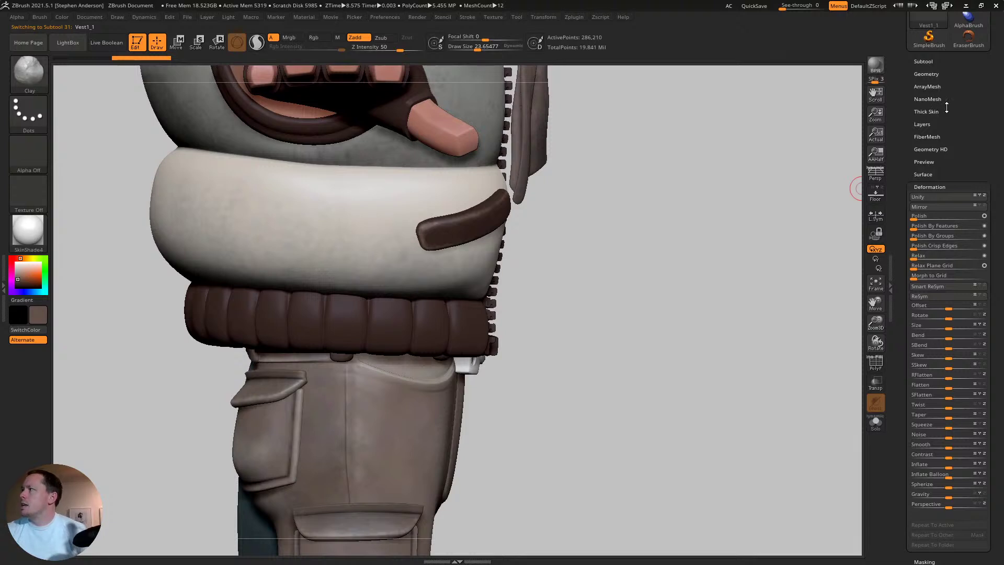
{"action": "left_click", "coordinate": [937, 177]}
{"action": "left_click", "coordinate": [925, 185]}
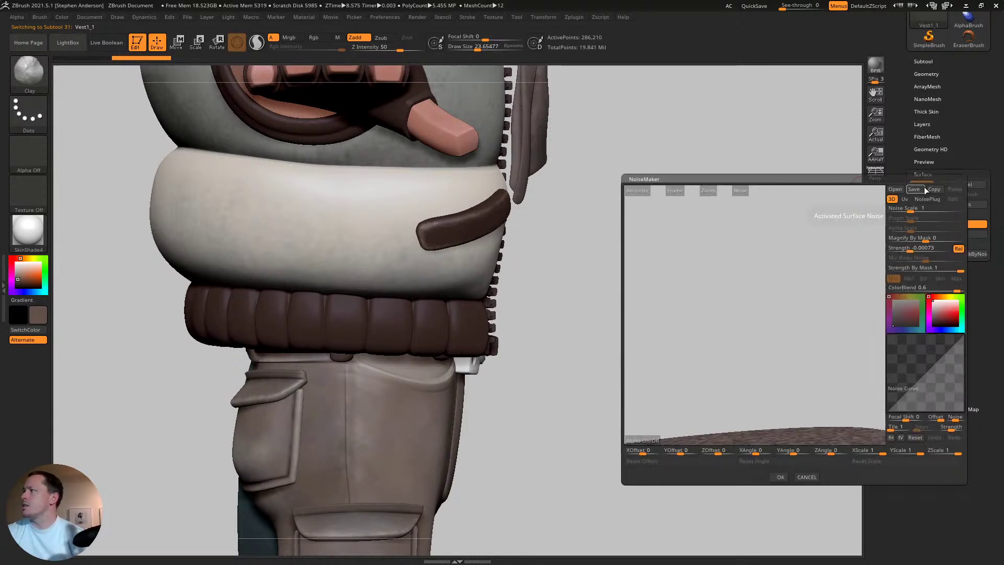
- Frame the waistband's ribs in the noise preview and switch the noise mapping from 3D to Uv
{"action": "left_click_drag", "start_coordinate": [845, 284], "coordinate": [785, 222]}
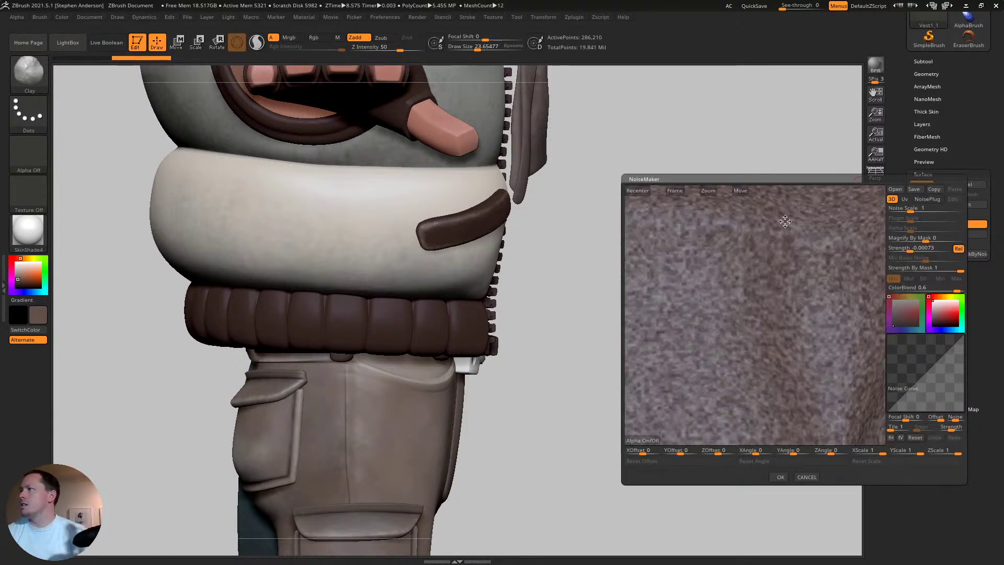
{"action": "left_click", "coordinate": [676, 191]}
{"action": "left_click_drag", "start_coordinate": [749, 306], "coordinate": [862, 226]}
{"action": "left_click", "coordinate": [905, 199]}
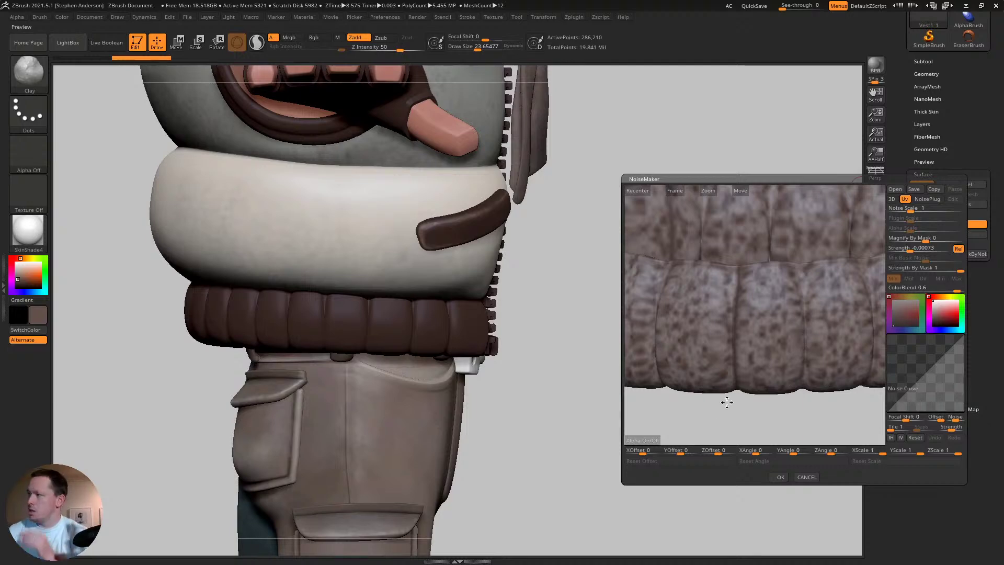
- Load a braided knit texture from the library's flippedNormals_fabrics _final folder as the noise alpha
{"action": "left_click", "coordinate": [642, 440]}
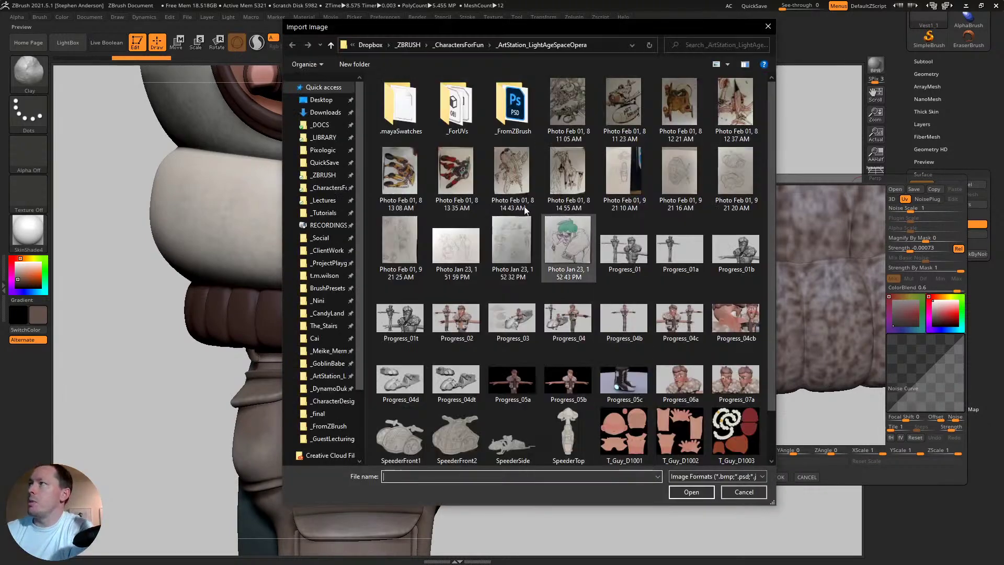
{"action": "left_click", "coordinate": [324, 137]}
{"action": "double_click", "coordinate": [455, 118]}
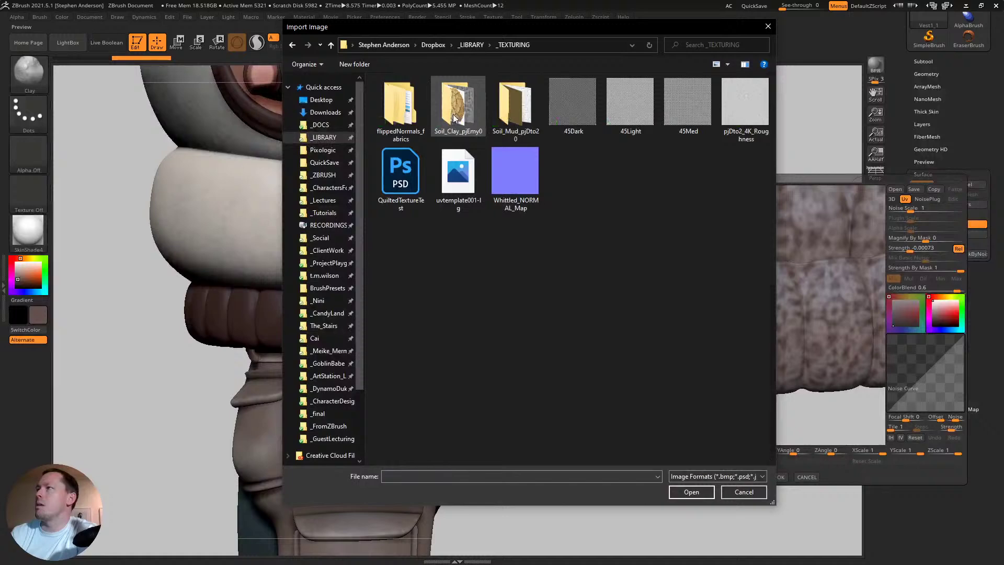
{"action": "double_click", "coordinate": [401, 114]}
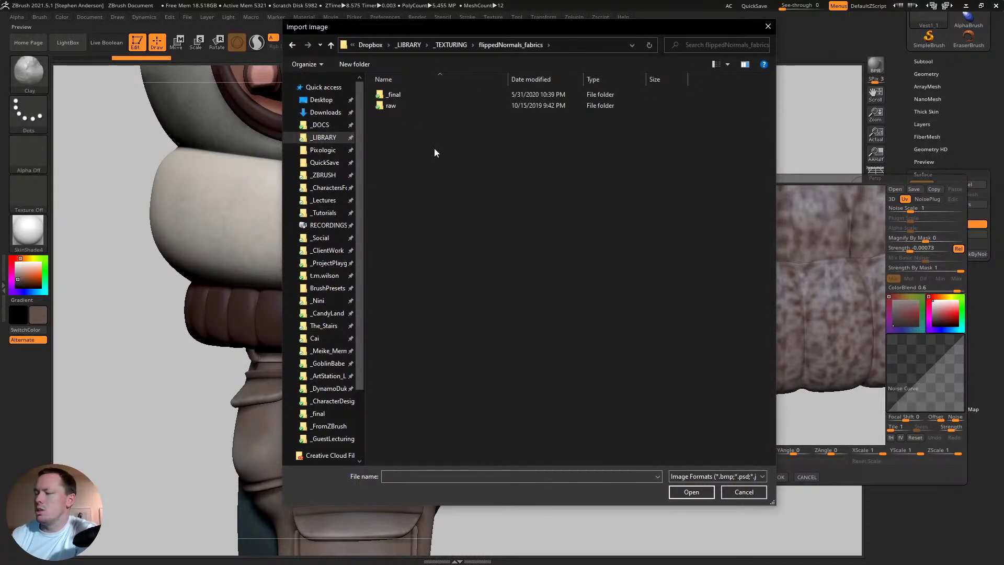
{"action": "double_click", "coordinate": [394, 105]}
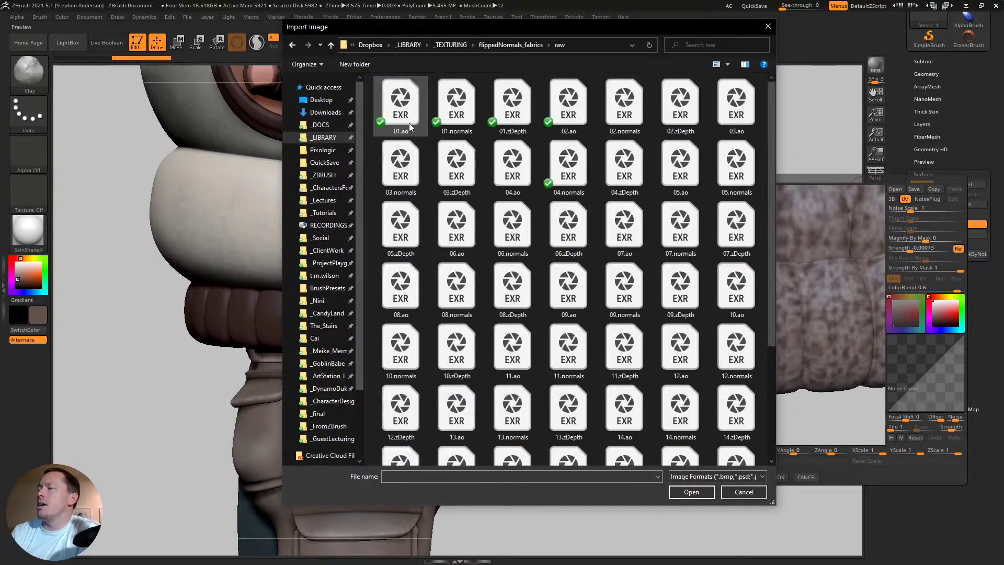
{"action": "left_click", "coordinate": [291, 45]}
{"action": "double_click", "coordinate": [421, 94]}
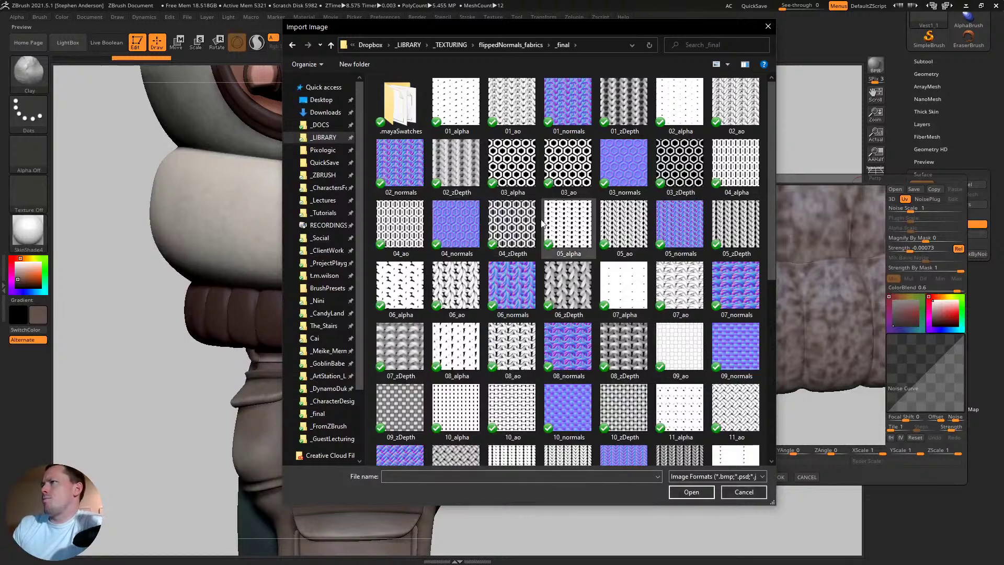
{"action": "double_click", "coordinate": [576, 302]}
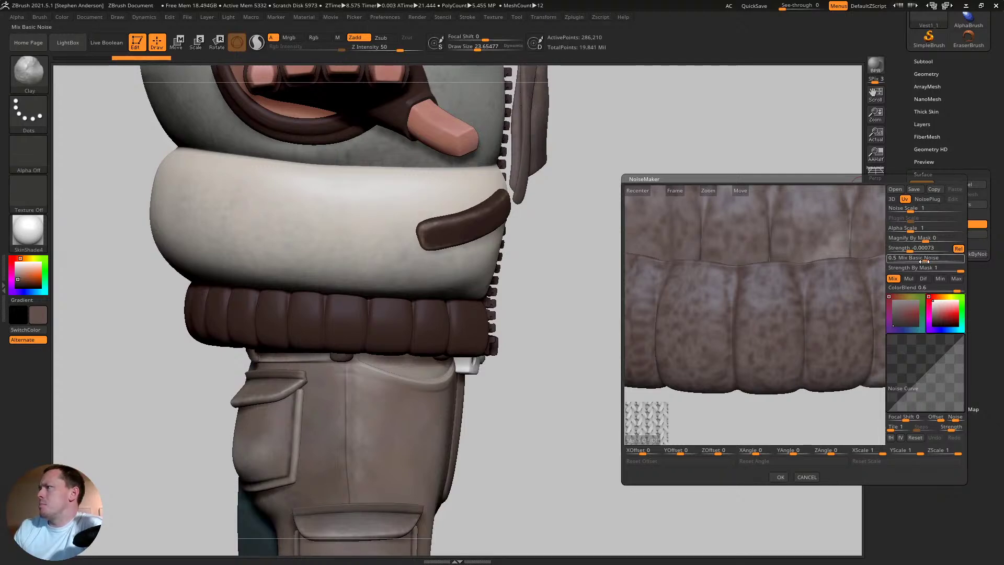
- Set Mix Basic Noise to 0, the alpha scale to about 0.038 and the noise strength to -0.5
{"action": "left_click_drag", "start_coordinate": [924, 261], "coordinate": [898, 232]}
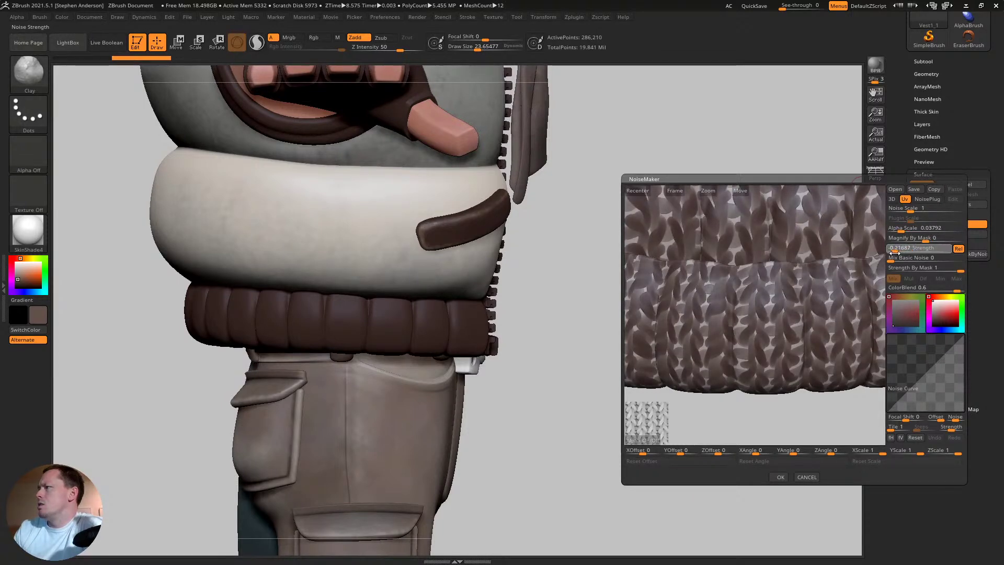
{"action": "type", "text": "-0.5"}
{"action": "key", "text": "Return"}
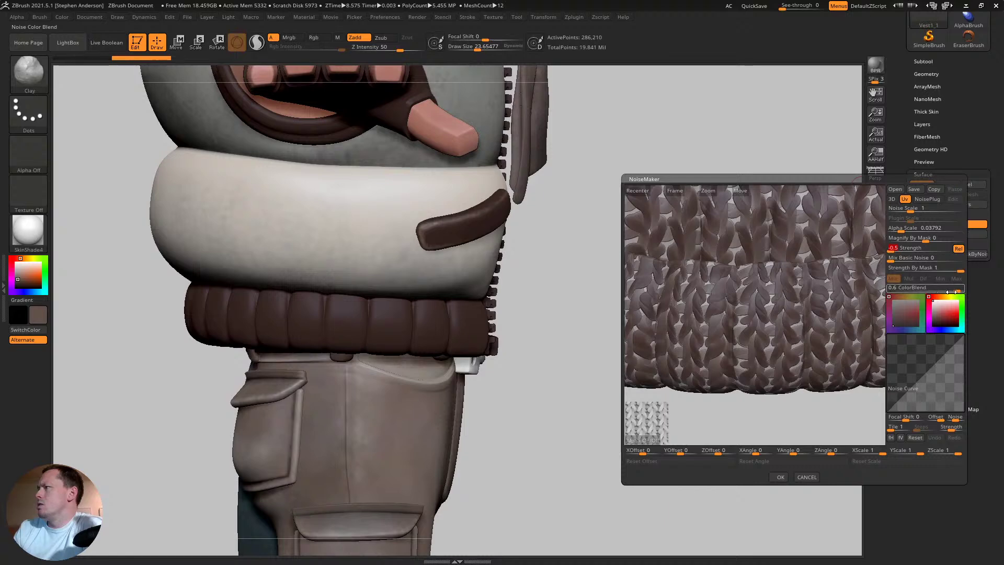
- Set the noise colour blend to about 0.56 and darken the noise colours to a deep brown knit, keeping the strength at -0.5
{"action": "left_click_drag", "start_coordinate": [948, 292], "coordinate": [926, 325]}
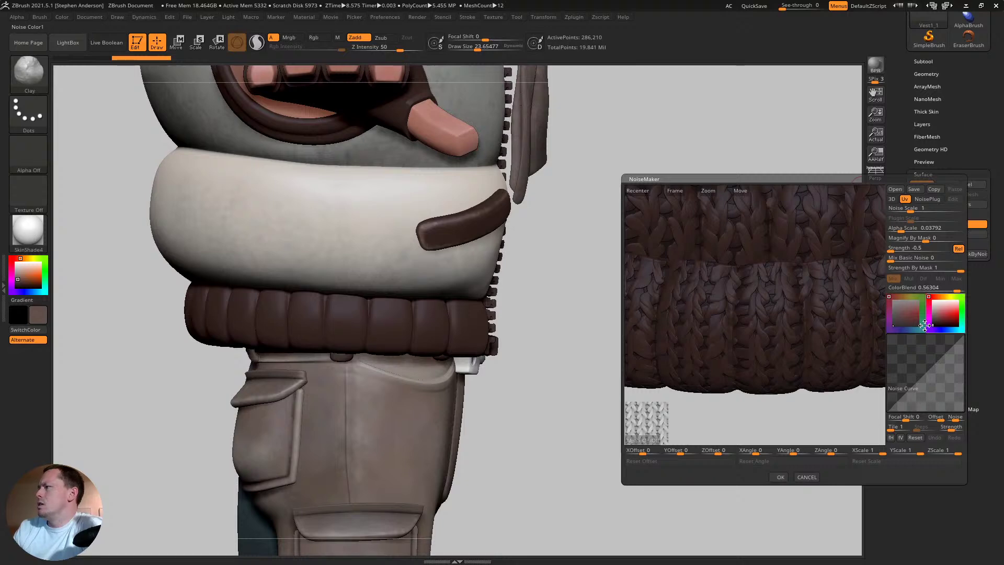
{"action": "left_click", "coordinate": [898, 248]}
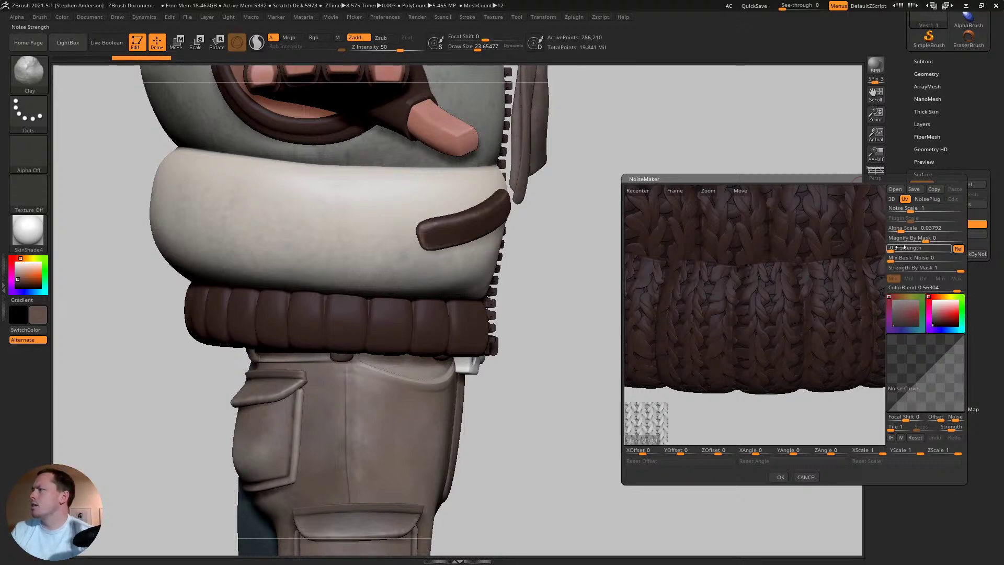
{"action": "key", "text": "Return"}
- Reduce the knit's alpha scale to 0.009, check it around the ribs and accept the noise on the waistband
{"action": "left_click_drag", "start_coordinate": [898, 228], "coordinate": [897, 231]}
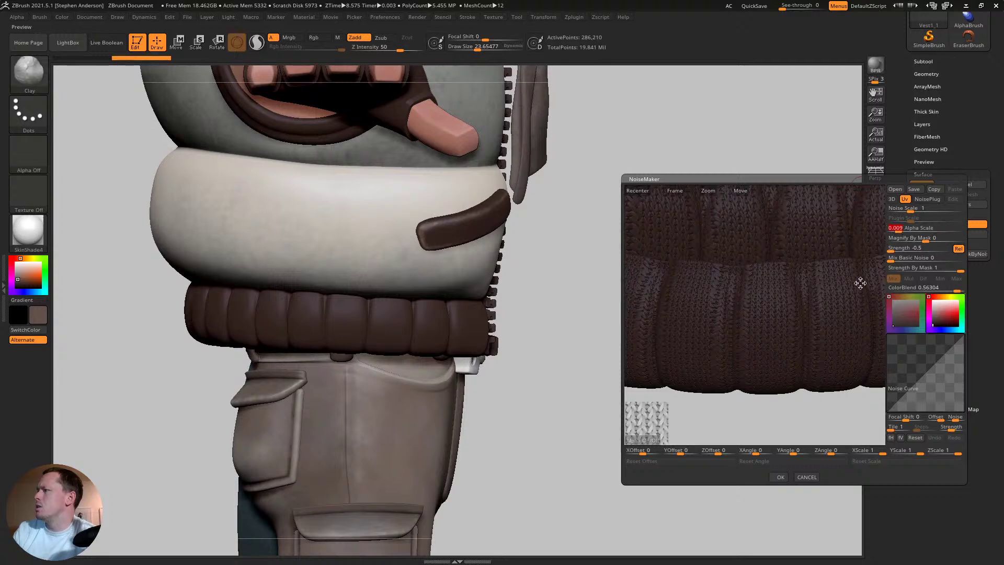
{"action": "mouse_move", "coordinate": [805, 324]}
{"action": "left_mouse_down"}
{"action": "mouse_move", "coordinate": [742, 307]}
{"action": "mouse_move", "coordinate": [721, 312]}
{"action": "mouse_move", "coordinate": [745, 319]}
{"action": "mouse_move", "coordinate": [713, 321]}
{"action": "mouse_move", "coordinate": [809, 309]}
{"action": "mouse_move", "coordinate": [740, 330]}
{"action": "mouse_move", "coordinate": [726, 309]}
{"action": "mouse_move", "coordinate": [711, 309]}
{"action": "mouse_move", "coordinate": [726, 302]}
{"action": "mouse_move", "coordinate": [766, 316]}
{"action": "mouse_move", "coordinate": [771, 332]}
{"action": "mouse_move", "coordinate": [735, 366]}
{"action": "mouse_move", "coordinate": [818, 385]}
{"action": "left_mouse_up"}
{"action": "left_click", "coordinate": [675, 191]}
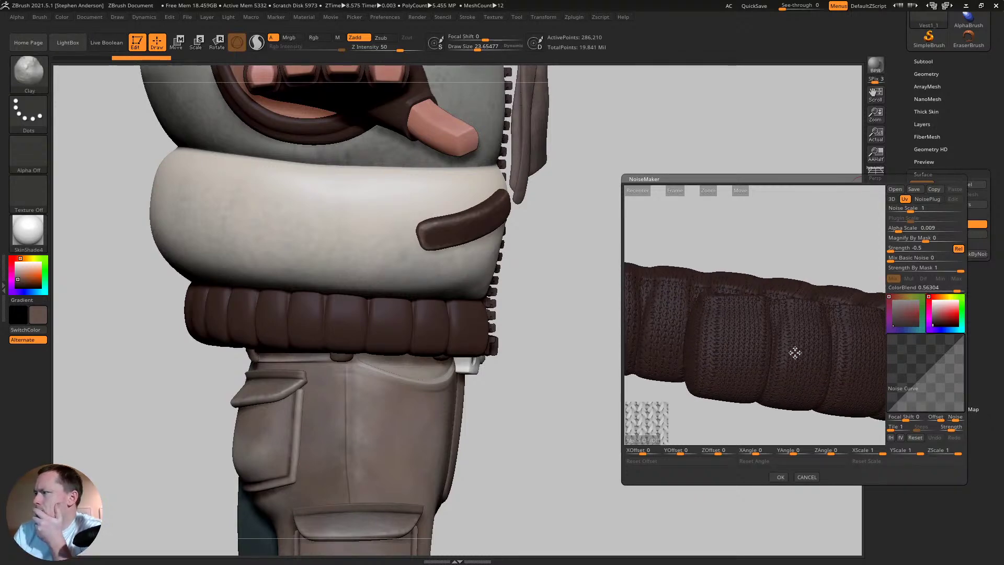
{"action": "left_click_drag", "start_coordinate": [787, 358], "coordinate": [783, 357]}
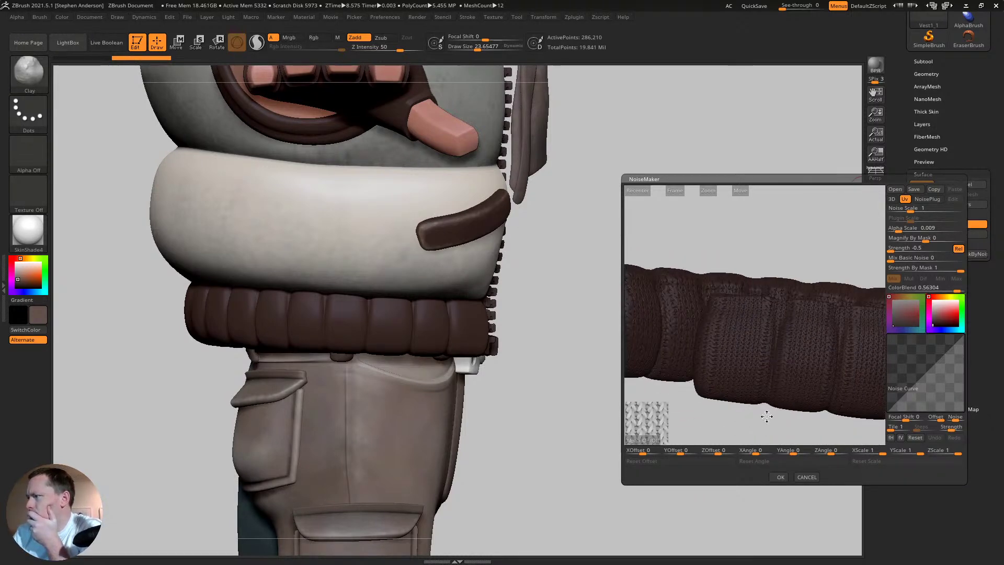
{"action": "left_click", "coordinate": [779, 477]}
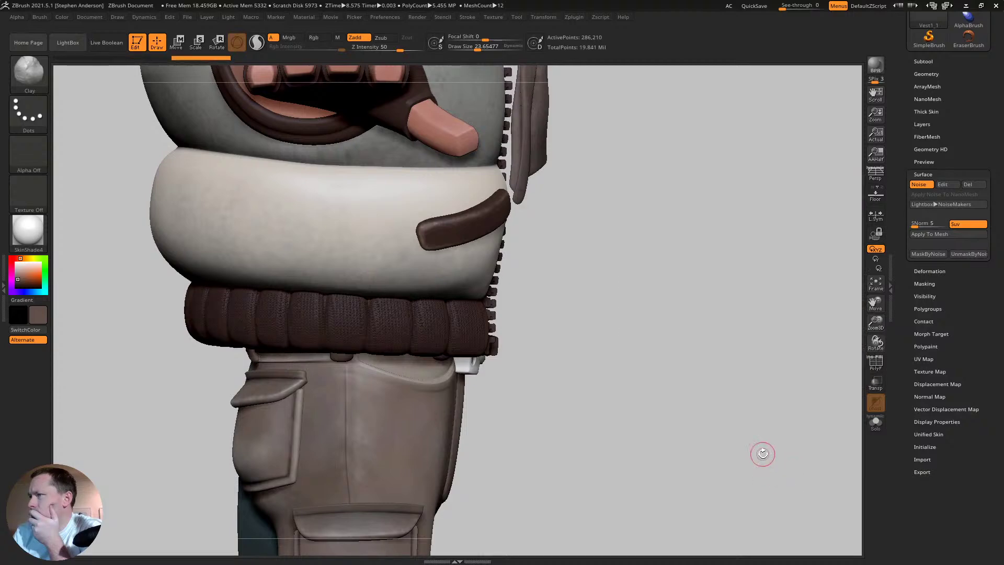
- Examine the waistband's knit up close and against the full figure, comparing its detail with the trousers and laced boots
{"action": "left_click_drag", "start_coordinate": [762, 453], "coordinate": [717, 386]}
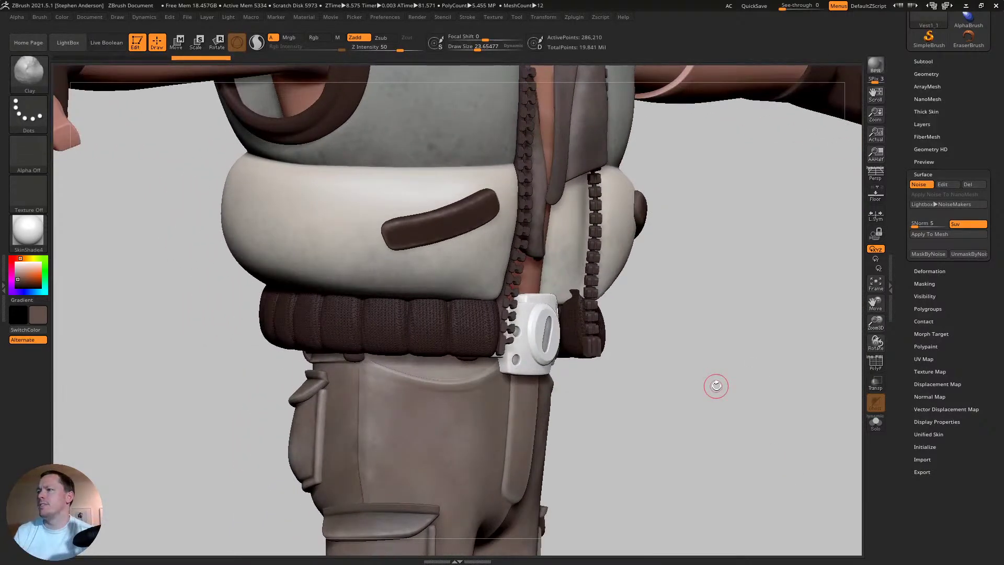
{"action": "key", "text": "f"}
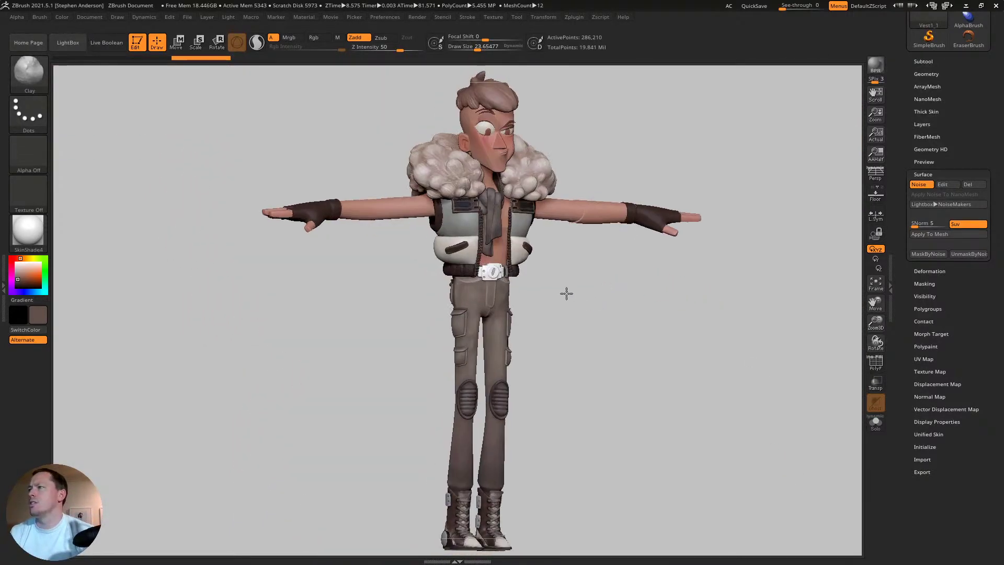
{"action": "left_click_drag", "start_coordinate": [566, 294], "coordinate": [558, 291]}
{"action": "left_click_drag", "start_coordinate": [556, 377], "coordinate": [593, 319], "text": "alt"}
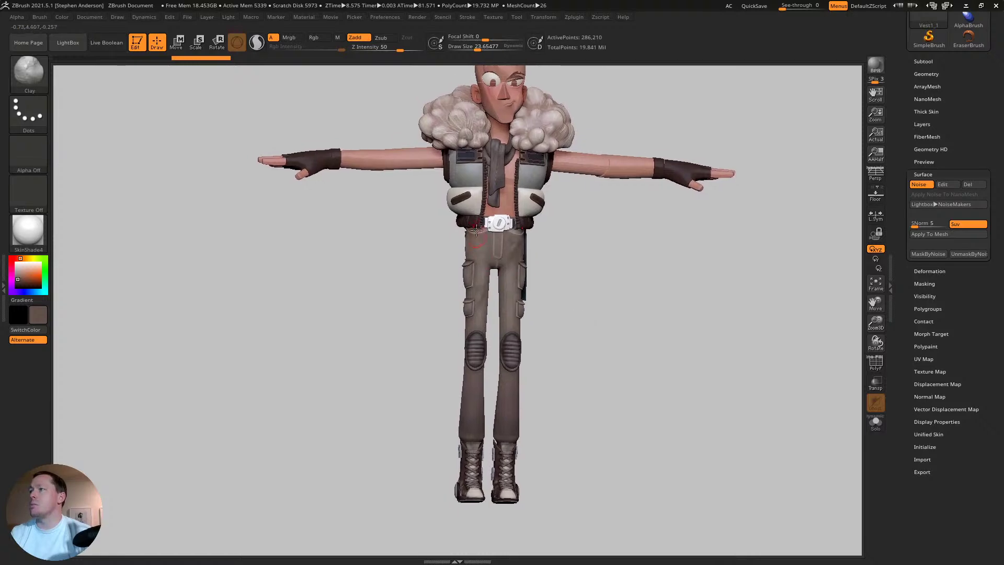
{"action": "right_click_drag", "start_coordinate": [475, 230], "coordinate": [517, 47], "text": "ctrl"}
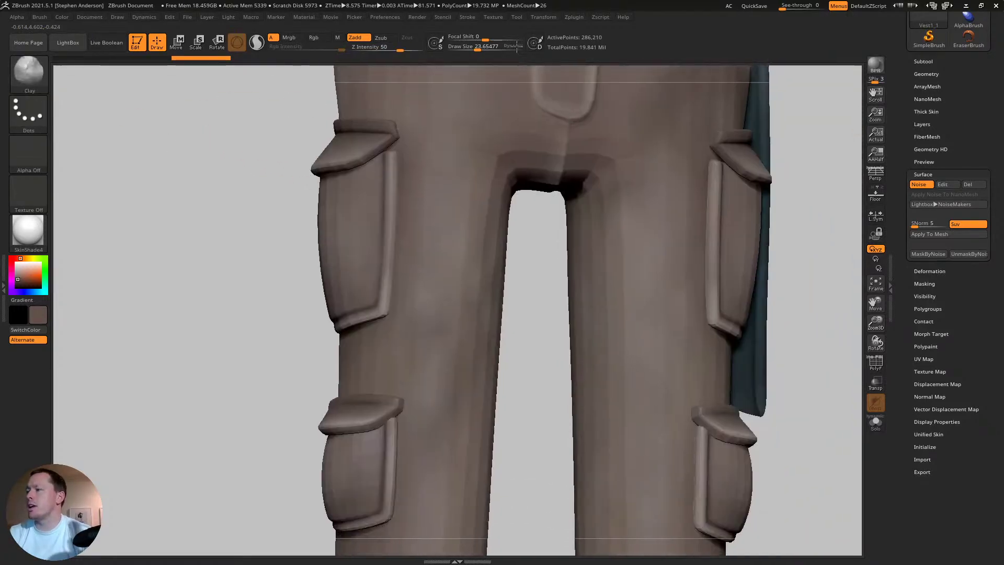
{"action": "right_click_drag", "start_coordinate": [575, 219], "coordinate": [576, 24], "text": "alt"}
{"action": "mouse_move", "coordinate": [468, 465]}
{"action": "right_mouse_down", "text": "alt"}
{"action": "mouse_move", "coordinate": [484, 161]}
{"action": "mouse_move", "coordinate": [515, 26]}
{"action": "right_mouse_up", "text": "alt"}
{"action": "right_click_drag", "start_coordinate": [484, 429], "coordinate": [519, 35], "text": "alt"}
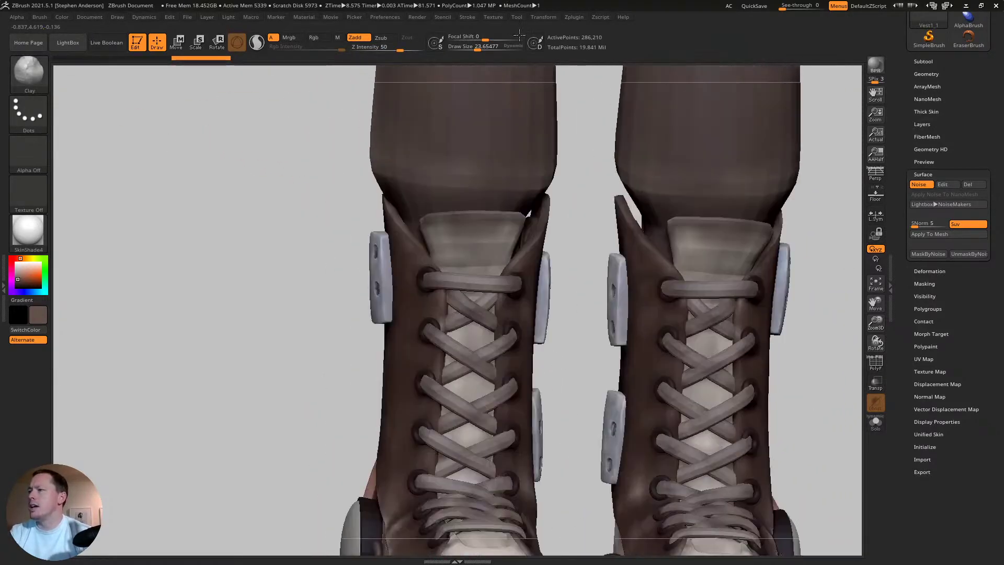
{"action": "right_click_drag", "start_coordinate": [465, 369], "coordinate": [428, 329]}
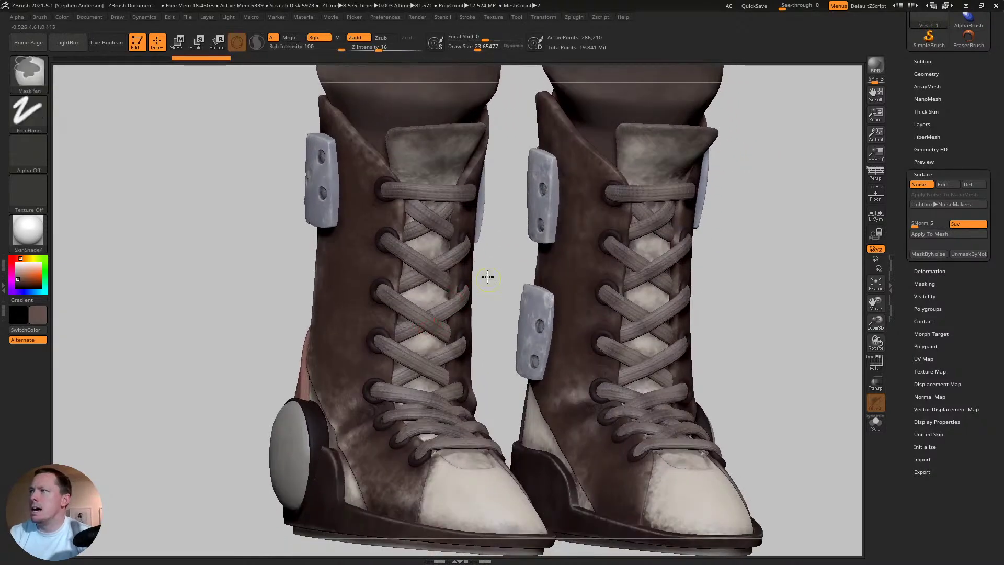
{"action": "right_click_drag", "start_coordinate": [487, 278], "coordinate": [442, 141], "text": "ctrl"}
{"action": "key", "text": "f"}
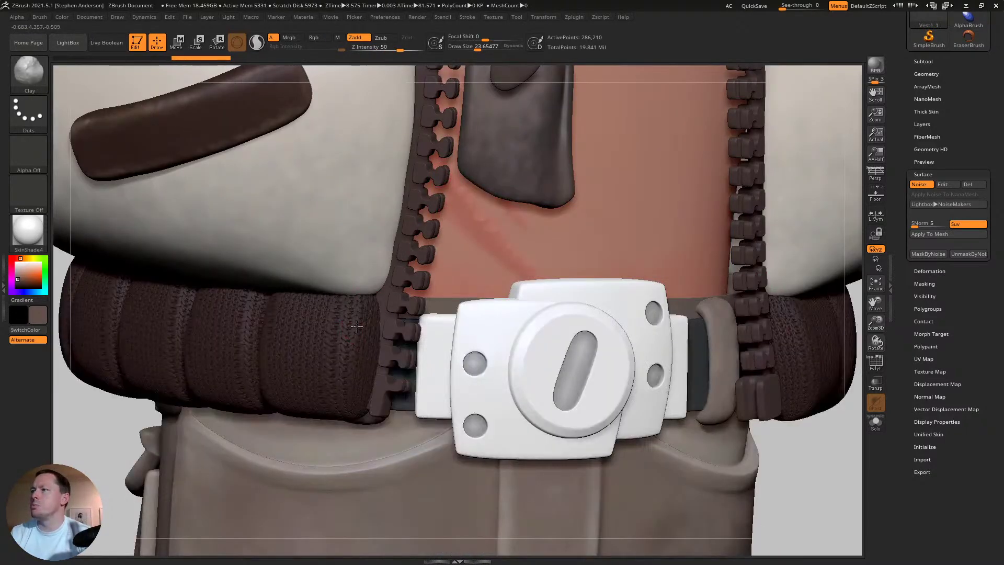
{"action": "mouse_move", "coordinate": [357, 326]}
{"action": "right_mouse_down"}
{"action": "mouse_move", "coordinate": [447, 333]}
{"action": "mouse_move", "coordinate": [371, 333]}
{"action": "right_mouse_up"}
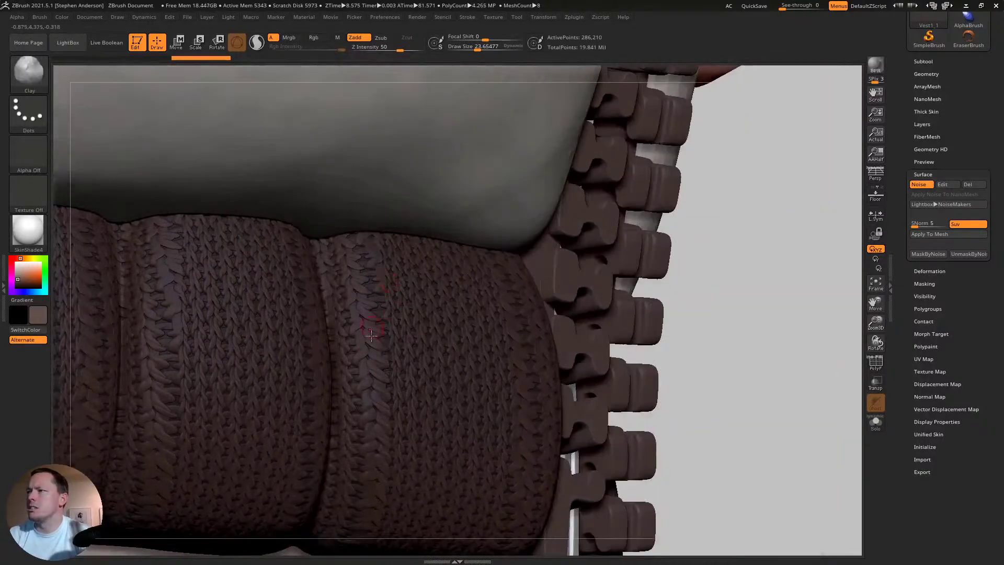
- Try to bake the knit noise into the waistband mesh, first at its current resolution and again with one more subdivision level
{"action": "right_click_drag", "start_coordinate": [362, 387], "coordinate": [484, 360]}
{"action": "left_click", "coordinate": [950, 235]}
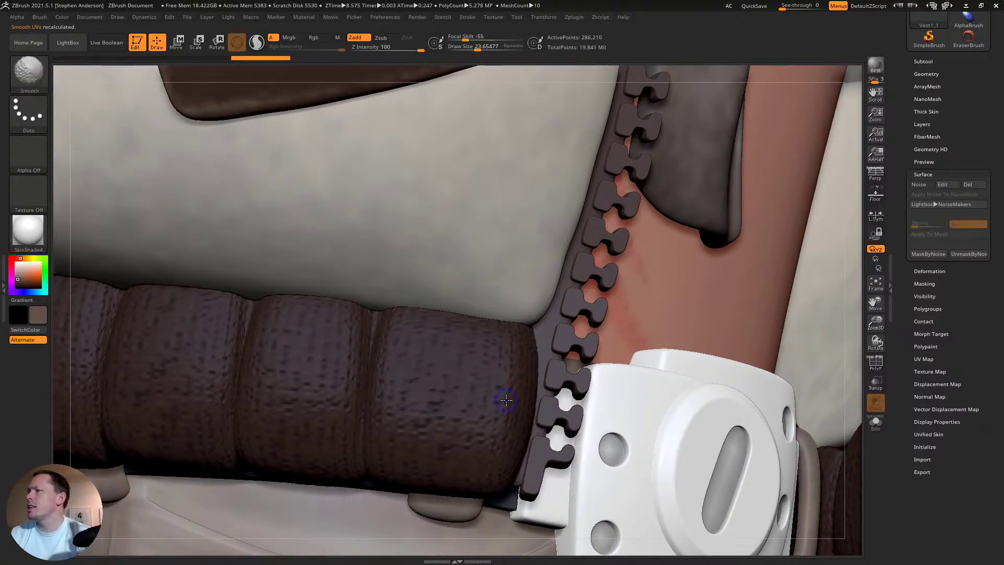
{"action": "key", "text": "ctrl"}
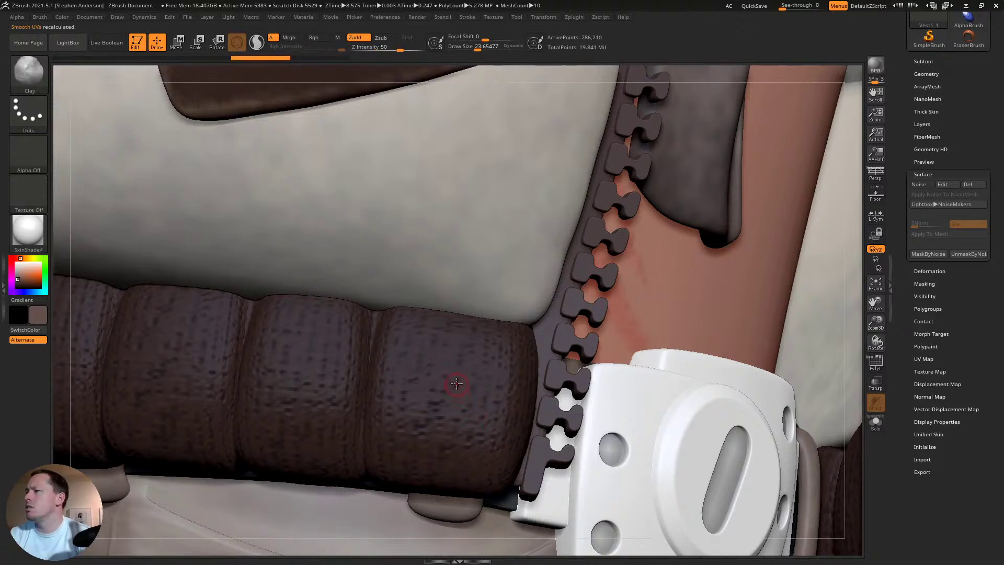
{"action": "key", "text": "ctrl"}
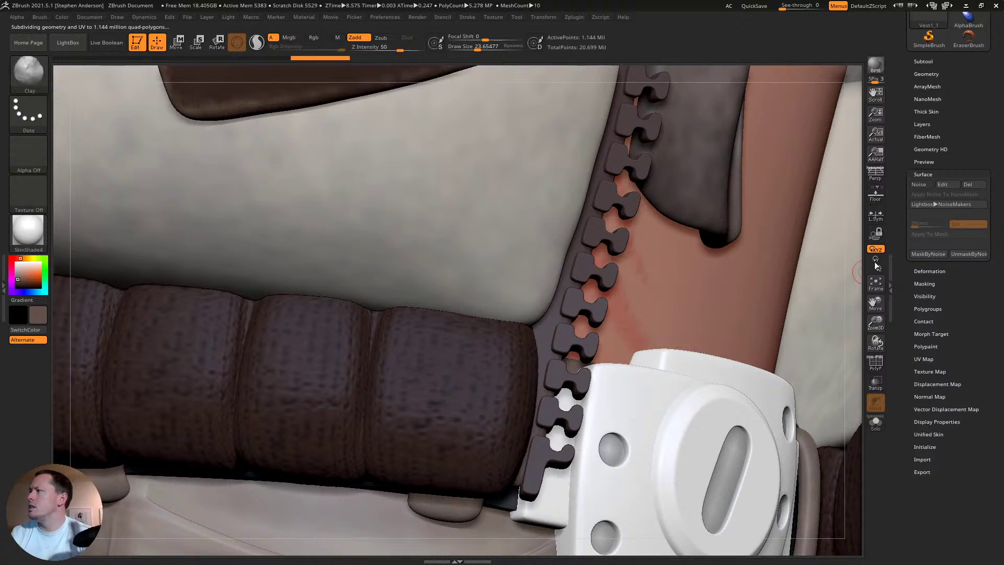
{"action": "left_click", "coordinate": [924, 185]}
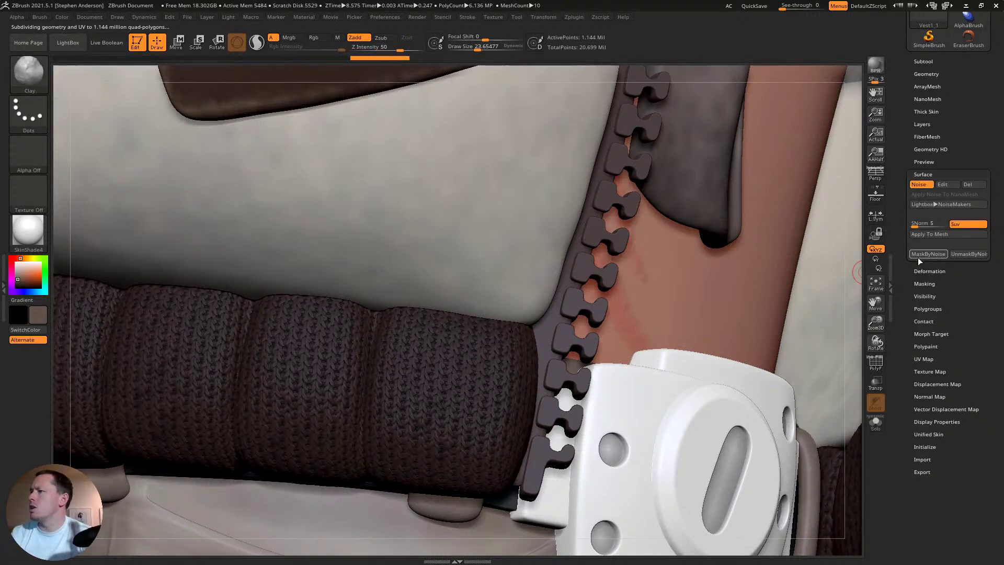
{"action": "left_click", "coordinate": [942, 234]}
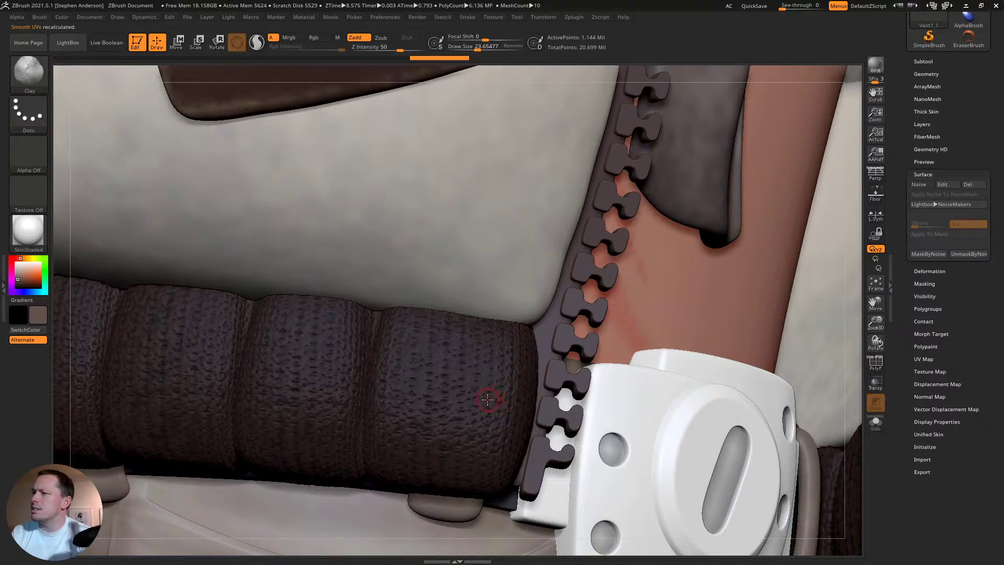
- Undo the baked noise and the extra subdivision so the knit is a live noise preview again
{"action": "key", "text": "ctrl"}
{"action": "key", "text": "shift+d"}
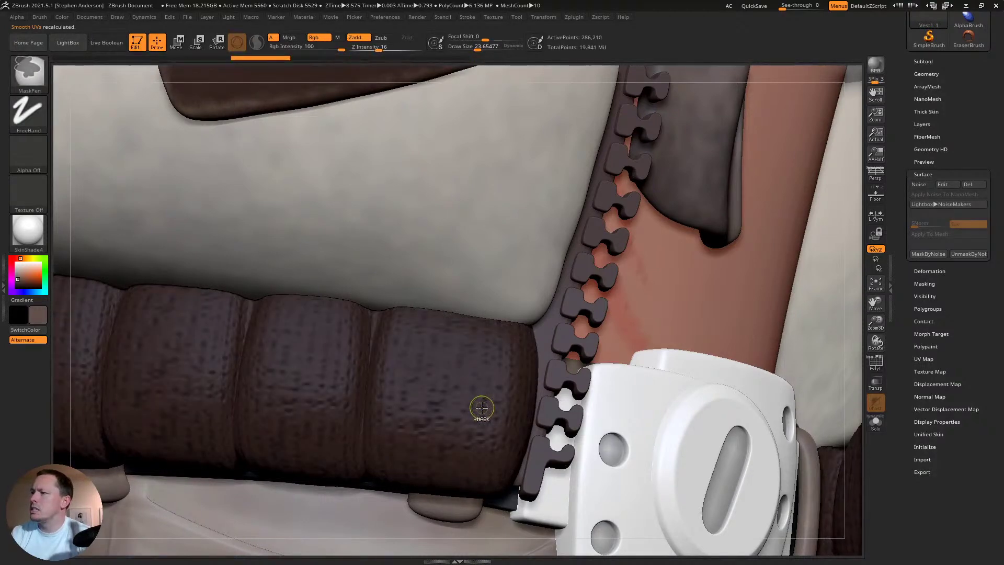
{"action": "key", "text": "ctrl+z"}
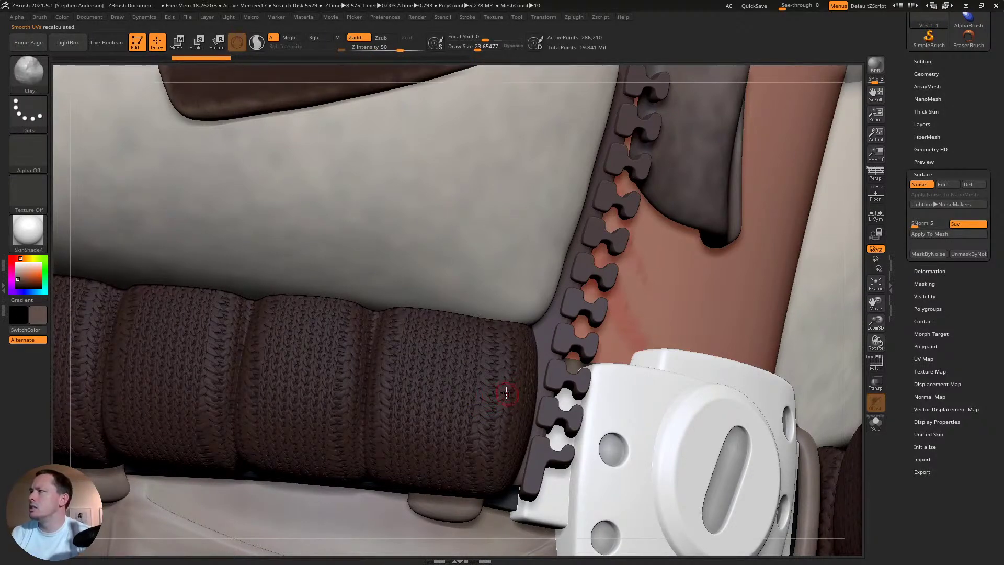
- Subdivide the waistband to level 7, checking its wireframe up close, and try baking the knit noise into the denser mesh
{"action": "left_click", "coordinate": [927, 74]}
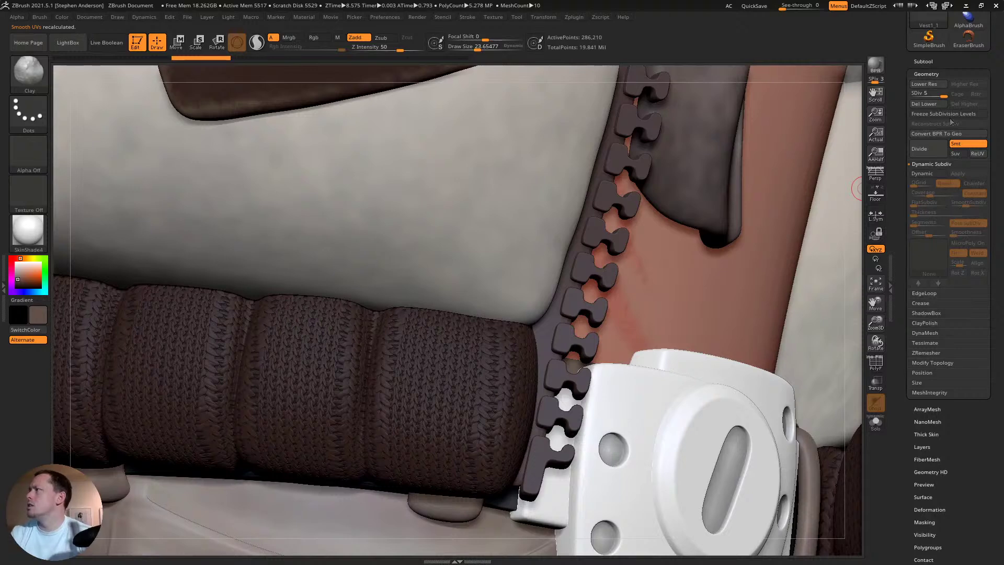
{"action": "key", "text": "shift"}
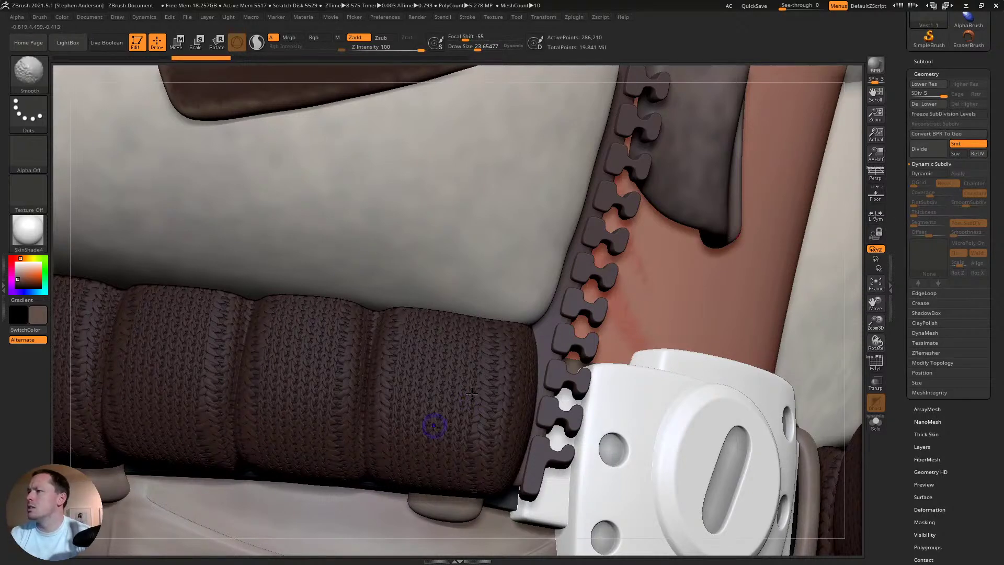
{"action": "key", "text": "shift+f"}
{"action": "right_click_drag", "start_coordinate": [472, 394], "coordinate": [599, 485], "text": "ctrl"}
{"action": "mouse_move", "coordinate": [567, 399]}
{"action": "right_mouse_down"}
{"action": "mouse_move", "coordinate": [605, 405]}
{"action": "mouse_move", "coordinate": [583, 390]}
{"action": "right_mouse_up"}
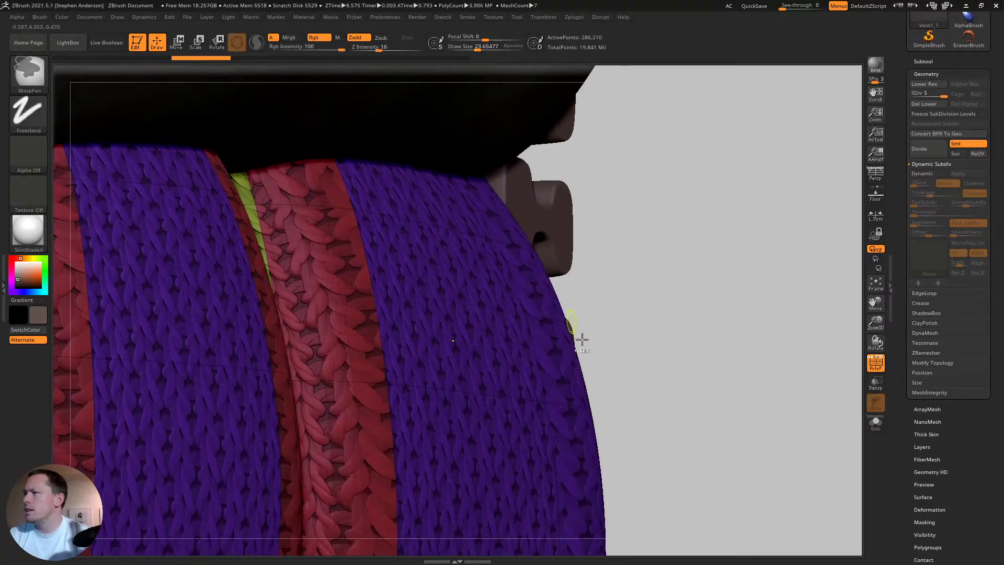
{"action": "mouse_move", "coordinate": [580, 340]}
{"action": "right_mouse_down", "text": "ctrl"}
{"action": "mouse_move", "coordinate": [652, 430]}
{"action": "mouse_move", "coordinate": [686, 359]}
{"action": "right_mouse_up", "text": "ctrl"}
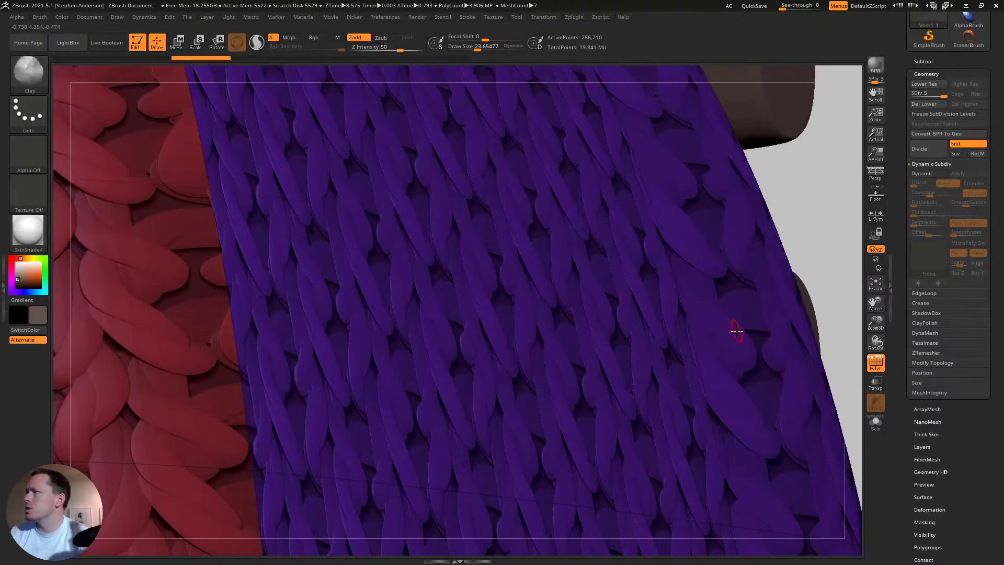
{"action": "key", "text": "ctrl+d"}
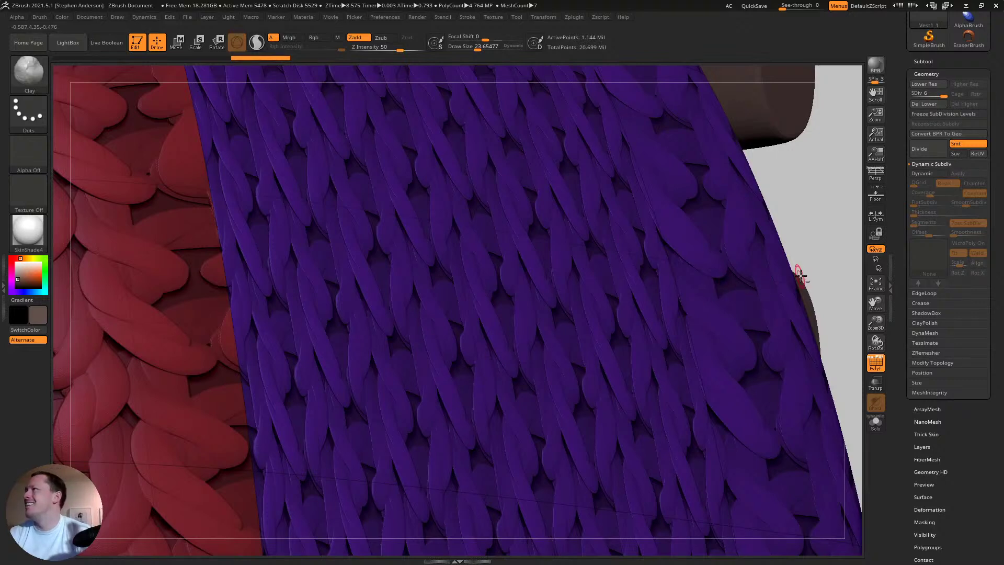
{"action": "mouse_move", "coordinate": [808, 274]}
{"action": "left_mouse_down", "text": "alt"}
{"action": "mouse_move", "coordinate": [718, 296]}
{"action": "mouse_move", "coordinate": [746, 297]}
{"action": "left_mouse_up", "text": "alt"}
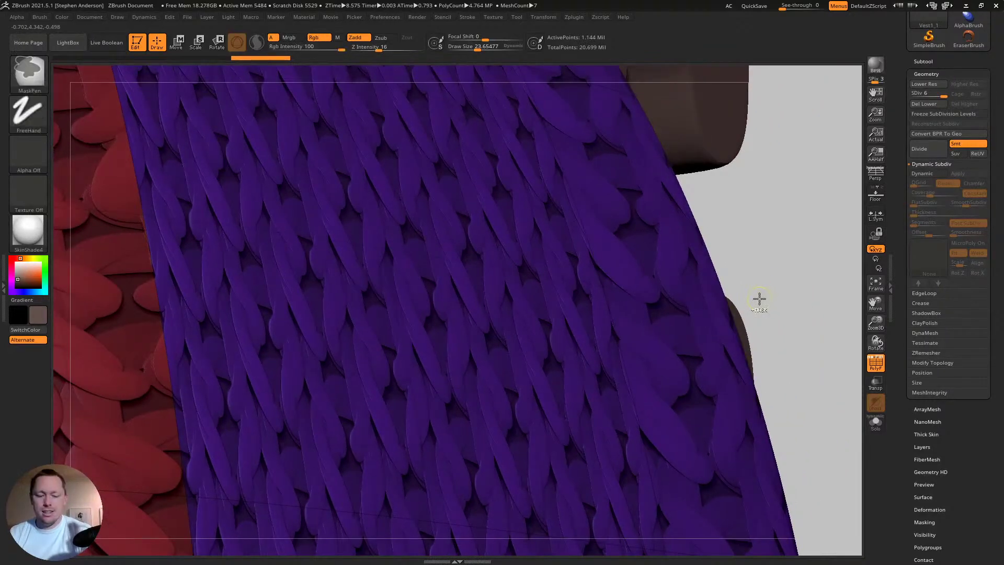
{"action": "key", "text": "ctrl+d"}
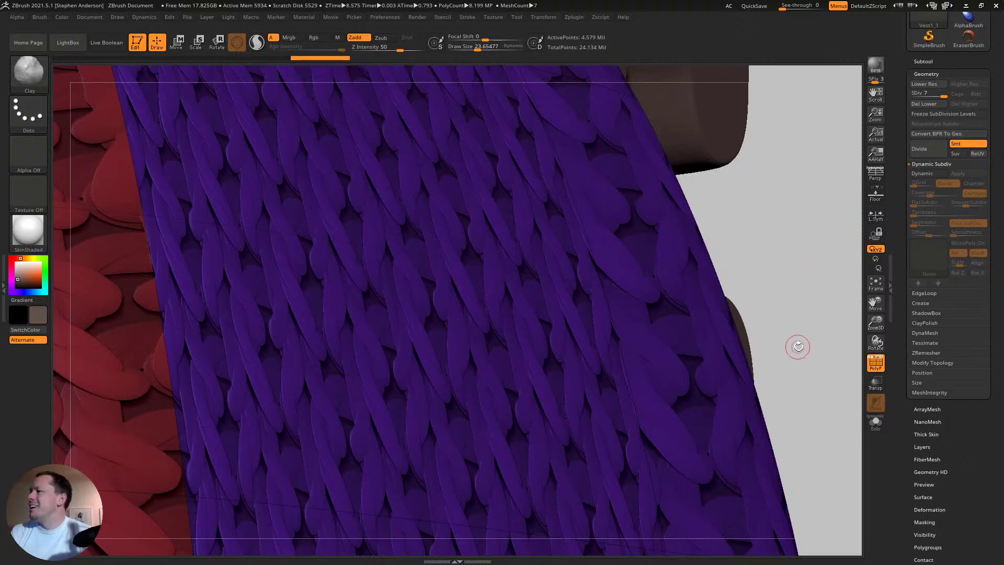
{"action": "left_click", "coordinate": [924, 497]}
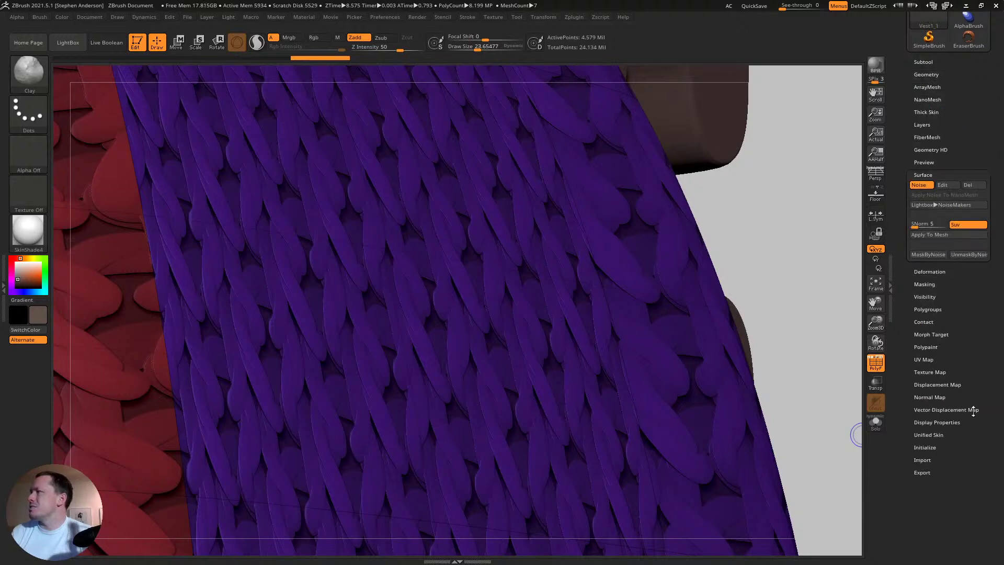
{"action": "left_click", "coordinate": [934, 233]}
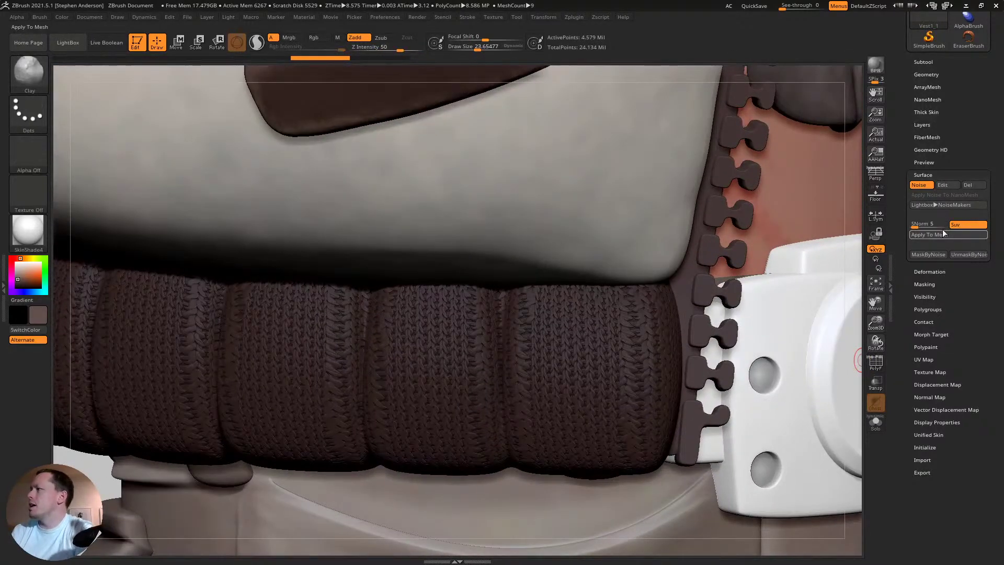
- Replace the waistband noise's alpha image with 01_zDepth, raise the alpha scale to about 0.017 and accept the noise
{"action": "left_click", "coordinate": [944, 184]}
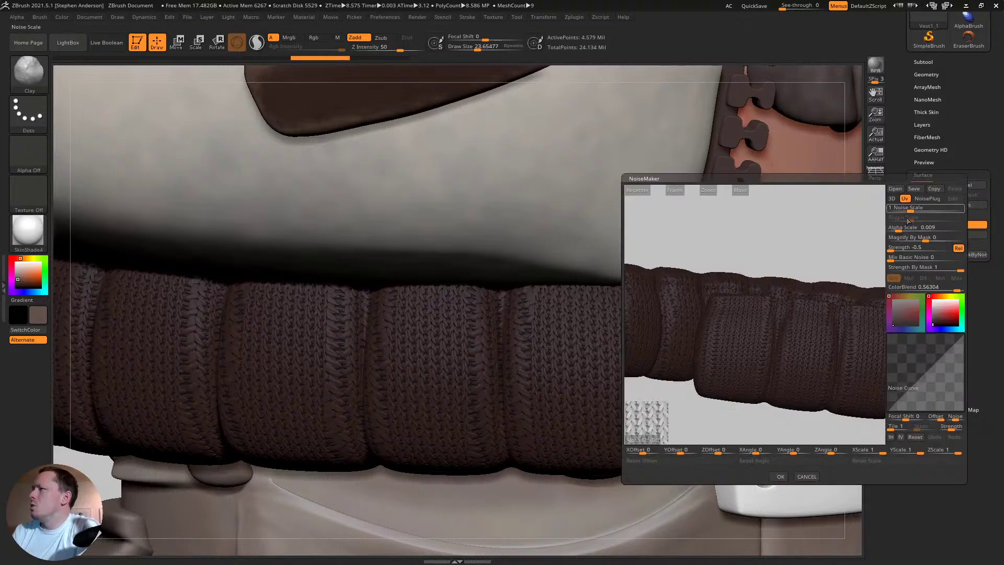
{"action": "left_click", "coordinate": [650, 440]}
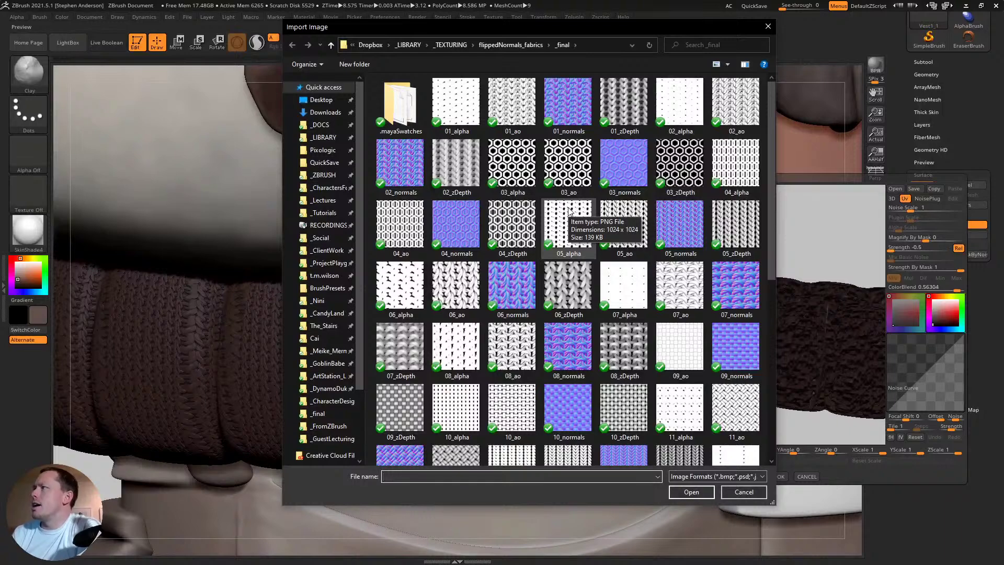
{"action": "double_click", "coordinate": [635, 109]}
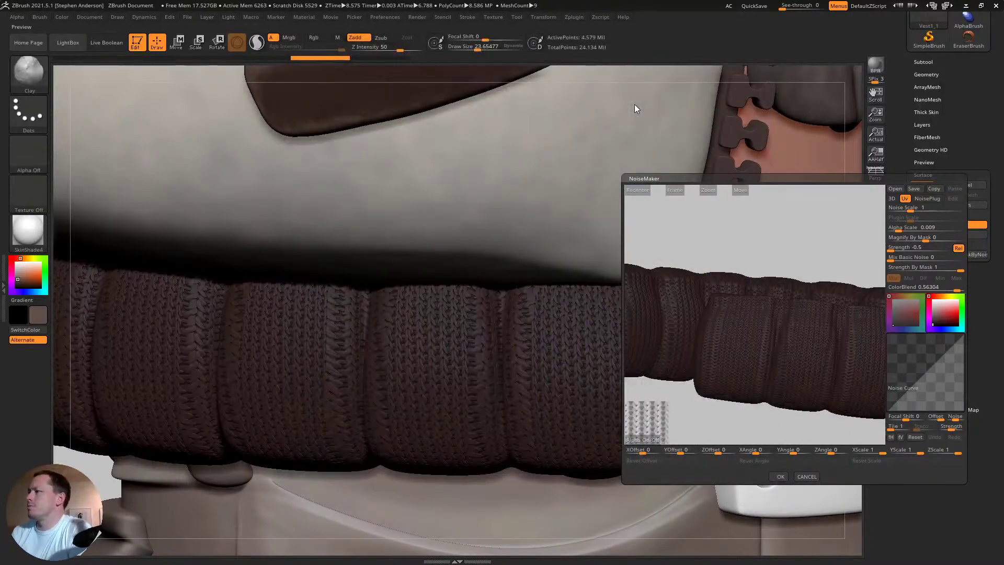
{"action": "left_click_drag", "start_coordinate": [745, 333], "coordinate": [804, 394]}
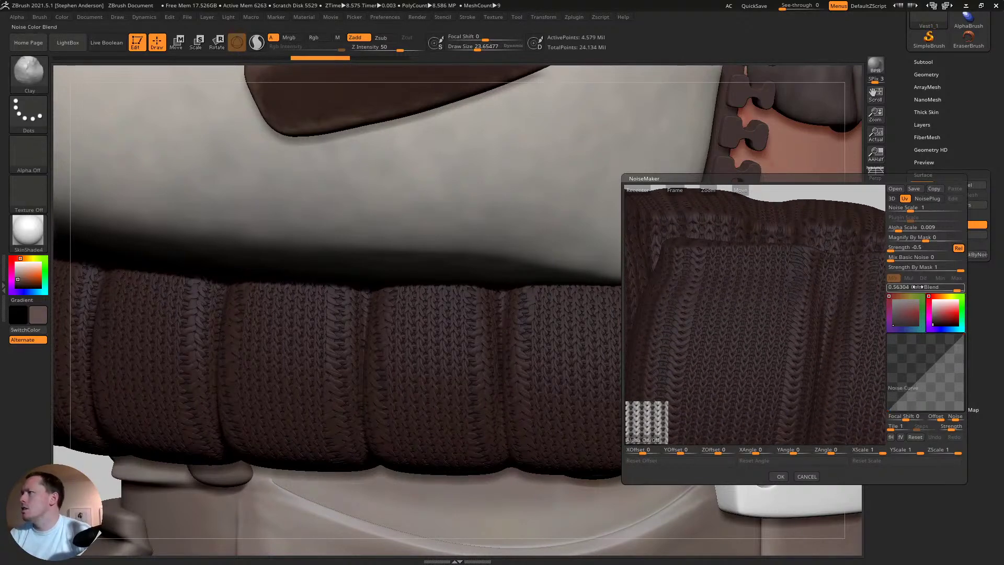
{"action": "left_click", "coordinate": [908, 209]}
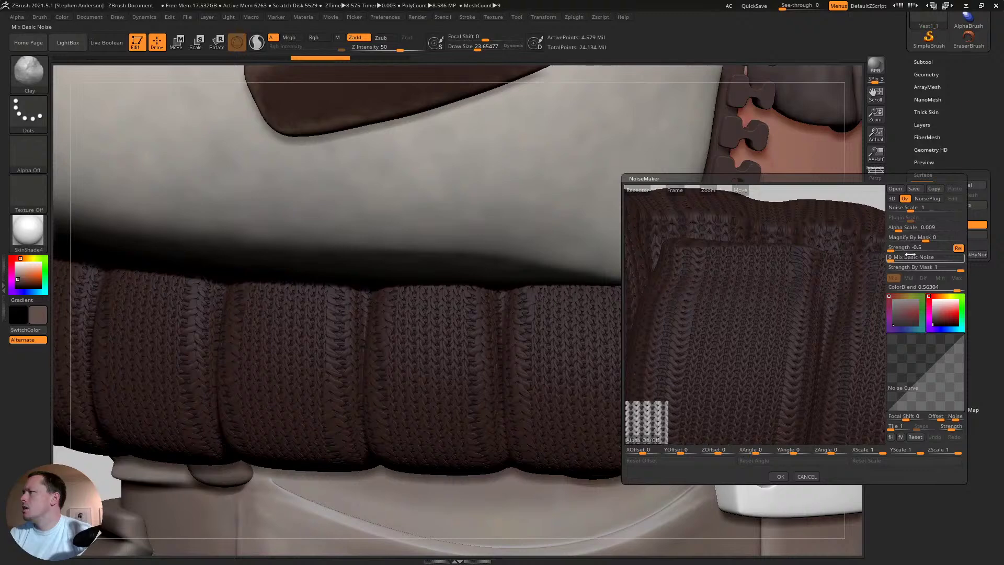
{"action": "left_click_drag", "start_coordinate": [899, 229], "coordinate": [898, 230]}
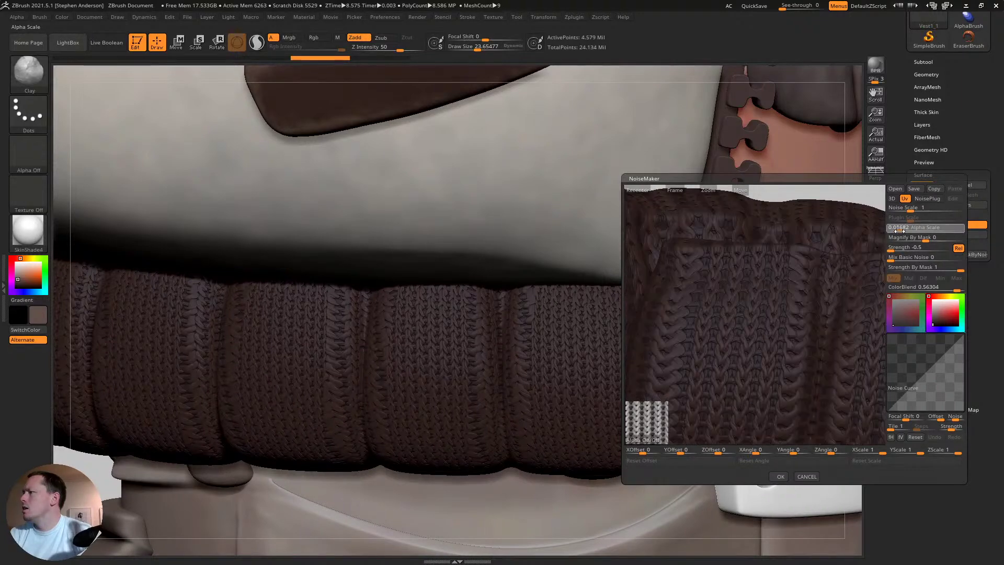
{"action": "left_click", "coordinate": [780, 476]}
- Apply the larger knit noise to the waistband mesh
{"action": "key", "text": "ctrl"}
{"action": "mouse_move", "coordinate": [644, 405]}
{"action": "right_mouse_down", "text": "ctrl"}
{"action": "mouse_move", "coordinate": [580, 353]}
{"action": "mouse_move", "coordinate": [588, 381]}
{"action": "mouse_move", "coordinate": [607, 374]}
{"action": "mouse_move", "coordinate": [596, 373]}
{"action": "mouse_move", "coordinate": [619, 384]}
{"action": "right_mouse_up", "text": "ctrl"}
{"action": "left_click", "coordinate": [940, 235]}
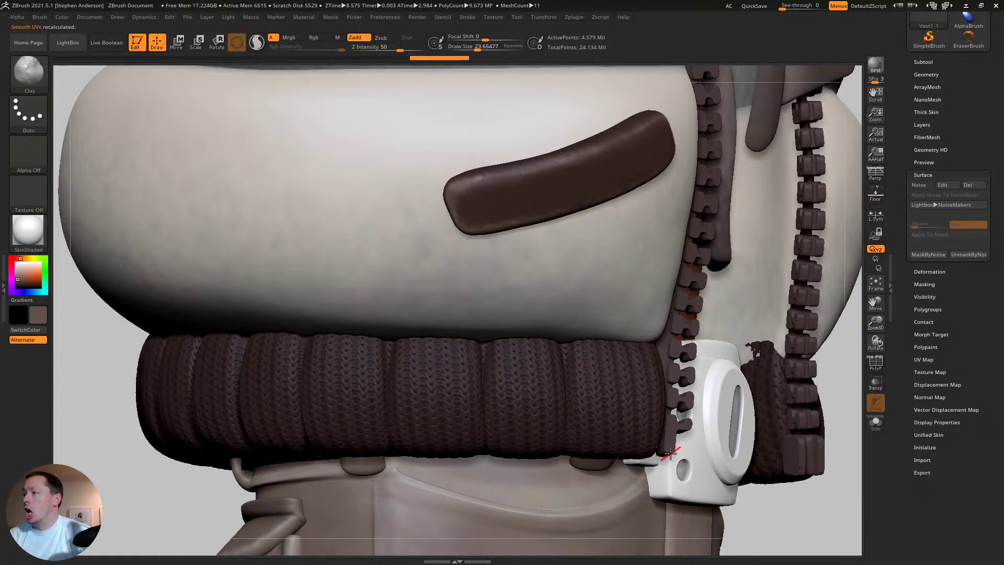
- Examine the baked waistband knit up close, against the whole upper body, and with its polygroup wireframe shown
{"action": "right_click_drag", "start_coordinate": [616, 401], "coordinate": [636, 448], "text": "ctrl"}
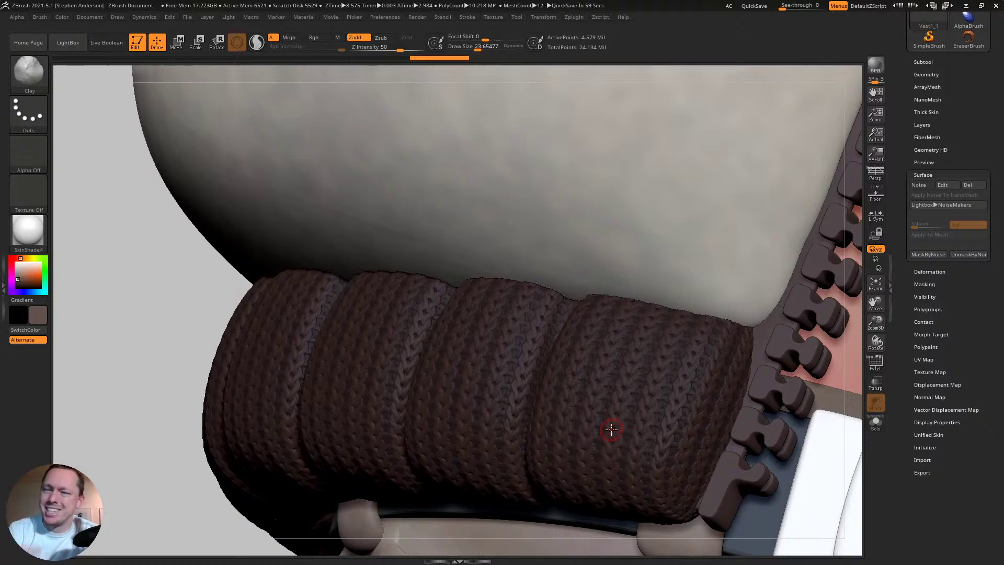
{"action": "key", "text": "f"}
{"action": "mouse_move", "coordinate": [511, 314]}
{"action": "right_mouse_down"}
{"action": "mouse_move", "coordinate": [556, 366]}
{"action": "mouse_move", "coordinate": [633, 329]}
{"action": "mouse_move", "coordinate": [587, 305]}
{"action": "mouse_move", "coordinate": [708, 323]}
{"action": "mouse_move", "coordinate": [710, 269]}
{"action": "mouse_move", "coordinate": [434, 273]}
{"action": "mouse_move", "coordinate": [448, 179]}
{"action": "right_mouse_up"}
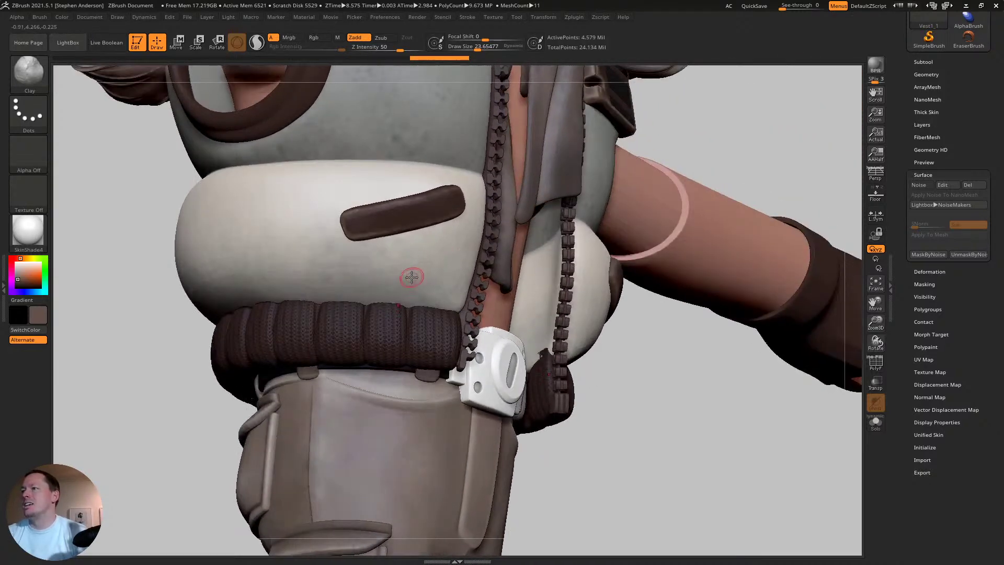
{"action": "right_click_drag", "start_coordinate": [405, 271], "coordinate": [448, 280]}
{"action": "key", "text": "ctrl"}
{"action": "mouse_move", "coordinate": [468, 328]}
{"action": "right_mouse_down"}
{"action": "mouse_move", "coordinate": [405, 295]}
{"action": "mouse_move", "coordinate": [448, 286]}
{"action": "mouse_move", "coordinate": [442, 310]}
{"action": "mouse_move", "coordinate": [491, 313]}
{"action": "mouse_move", "coordinate": [475, 314]}
{"action": "mouse_move", "coordinate": [504, 298]}
{"action": "mouse_move", "coordinate": [513, 314]}
{"action": "mouse_move", "coordinate": [567, 331]}
{"action": "mouse_move", "coordinate": [625, 397]}
{"action": "mouse_move", "coordinate": [619, 350]}
{"action": "mouse_move", "coordinate": [638, 365]}
{"action": "right_mouse_up"}
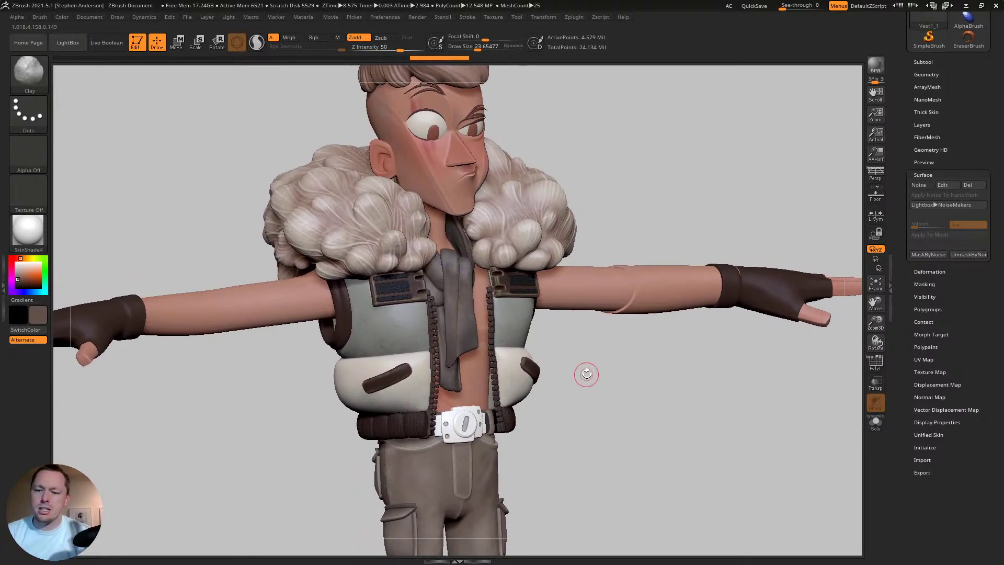
{"action": "right_click_drag", "start_coordinate": [428, 374], "coordinate": [528, 337], "text": "ctrl"}
{"action": "key", "text": "shift+f"}
{"action": "right_click_drag", "start_coordinate": [440, 345], "coordinate": [450, 309], "text": "ctrl"}
{"action": "key", "text": "shift+f"}
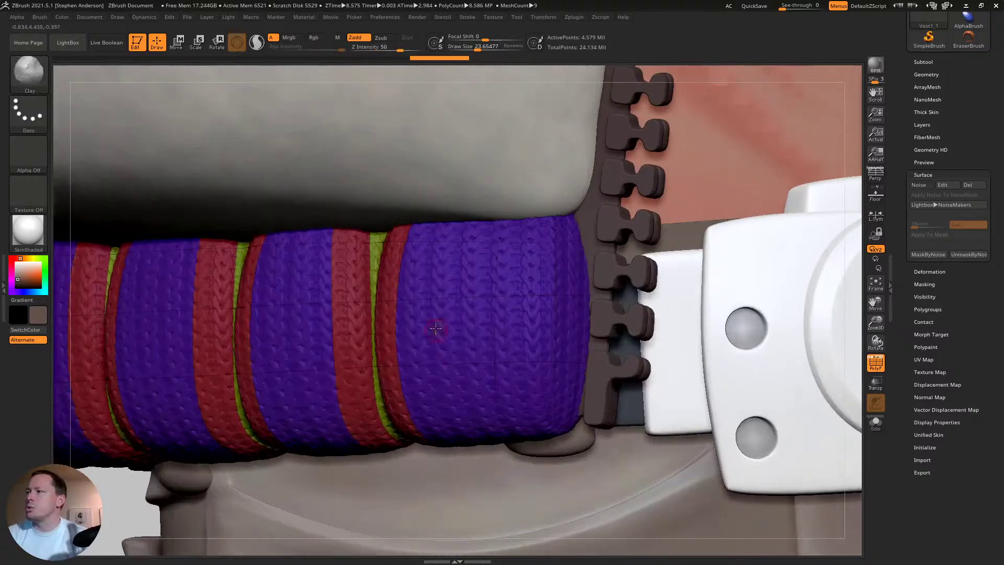
{"action": "key", "text": "shift+f"}
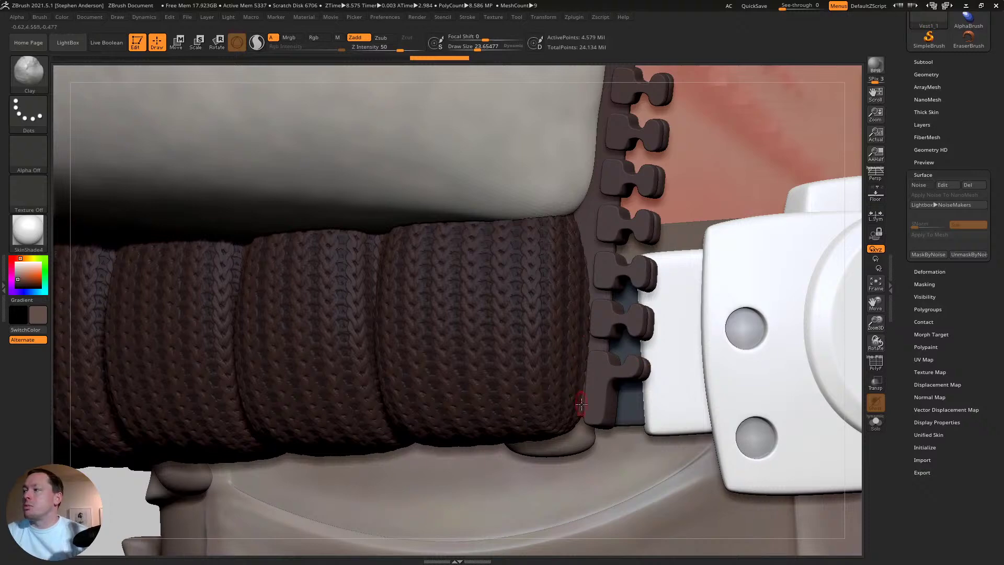
- Go down to the boots, select the Laces subtool and frame it in the view
{"action": "right_click_drag", "start_coordinate": [577, 403], "coordinate": [647, 521], "text": "ctrl"}
{"action": "right_click_drag", "start_coordinate": [648, 521], "coordinate": [460, 146], "text": "alt"}
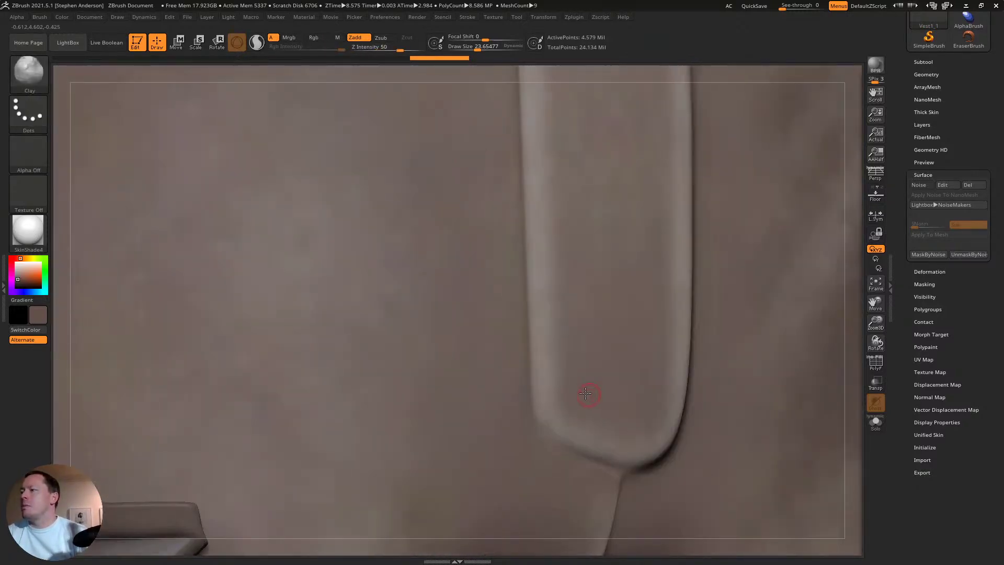
{"action": "key", "text": "f"}
{"action": "key", "text": "f"}
{"action": "right_click_drag", "start_coordinate": [511, 439], "coordinate": [511, 240], "text": "alt"}
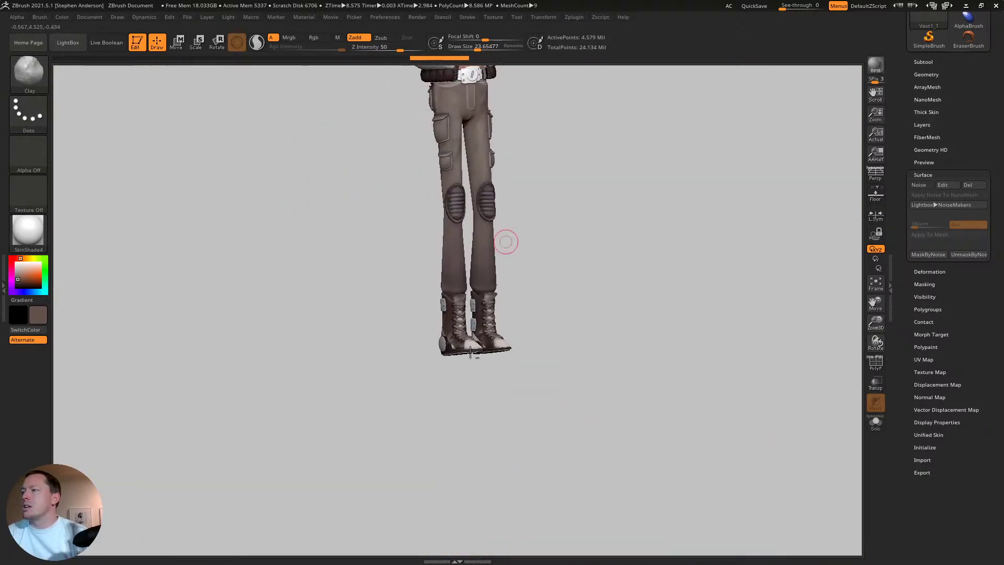
{"action": "key", "text": "n"}
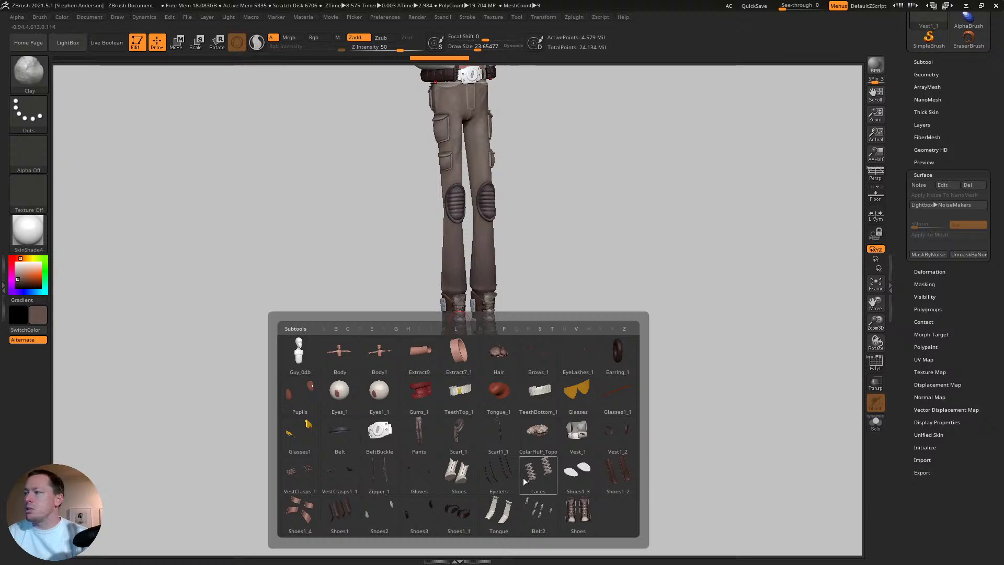
{"action": "left_click", "coordinate": [539, 474]}
{"action": "key", "text": "f"}
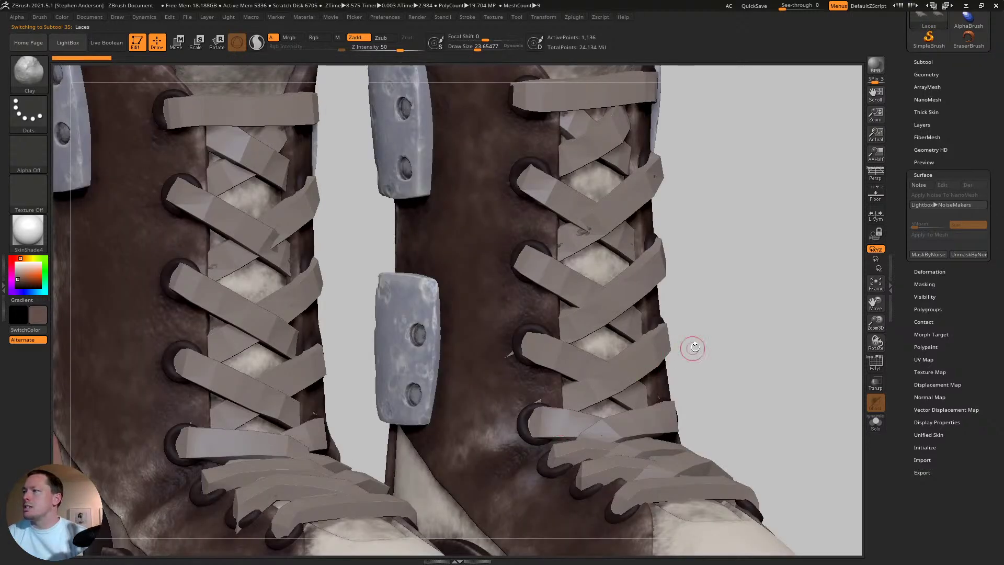
- Select the Shoes subtool, check the wireframe of the boots and laces, and examine the laces' woven surface up close
{"action": "key", "text": "alt+Up"}
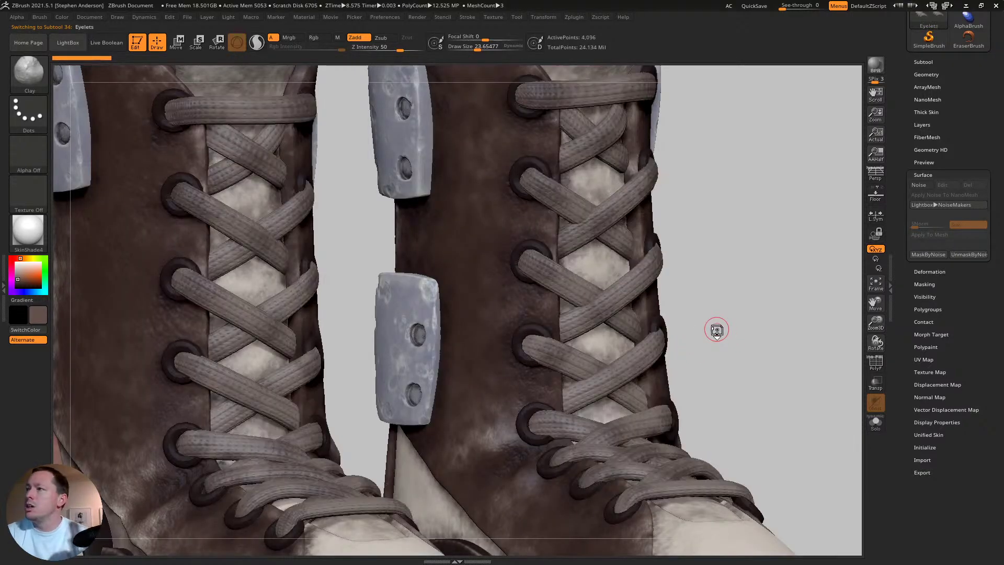
{"action": "key", "text": "shift+f"}
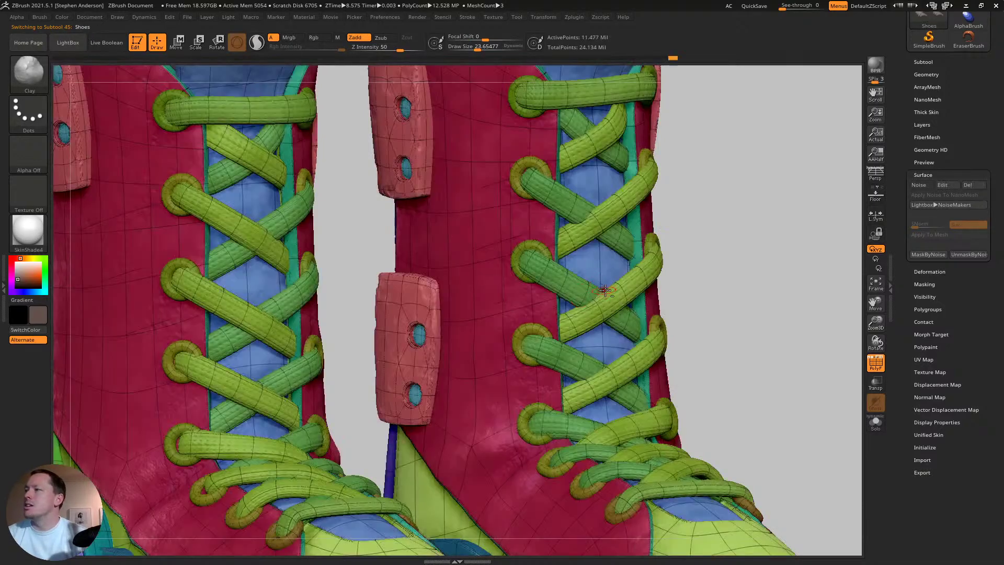
{"action": "key", "text": "shift+f"}
{"action": "right_click_drag", "start_coordinate": [203, 276], "coordinate": [332, 363], "text": "ctrl"}
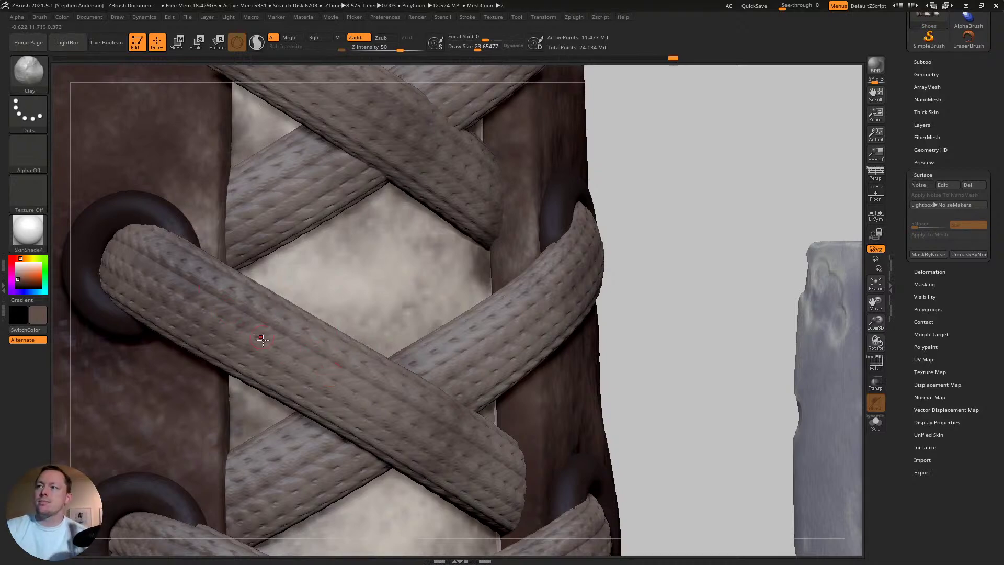
- Go from the boots up to the hip, select the Scarf1_1 subtool, frame it and show its wireframe
{"action": "right_click_drag", "start_coordinate": [181, 359], "coordinate": [203, 287], "text": "ctrl"}
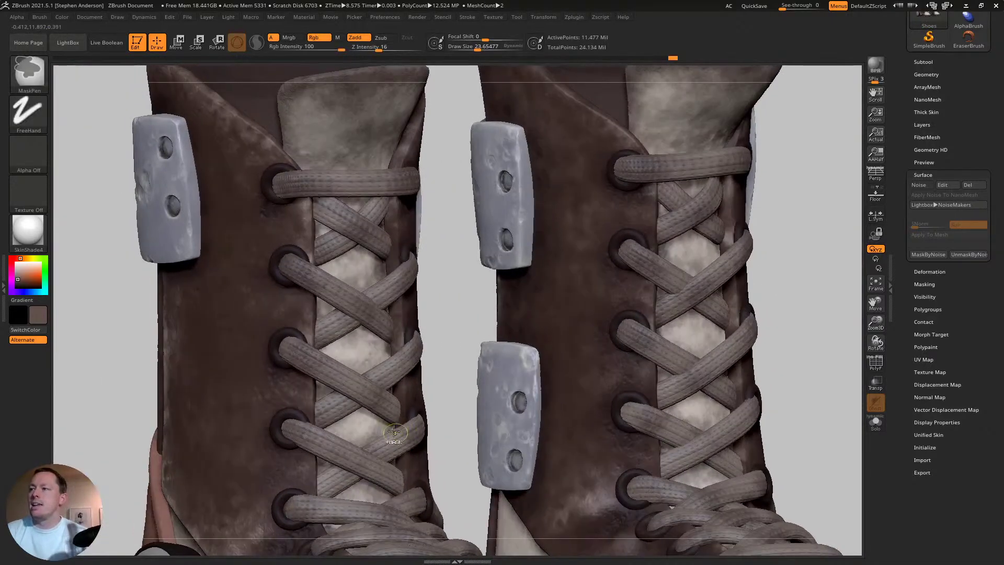
{"action": "mouse_move", "coordinate": [443, 419]}
{"action": "right_mouse_down", "text": "ctrl"}
{"action": "mouse_move", "coordinate": [313, 340]}
{"action": "mouse_move", "coordinate": [366, 345]}
{"action": "right_mouse_up", "text": "ctrl"}
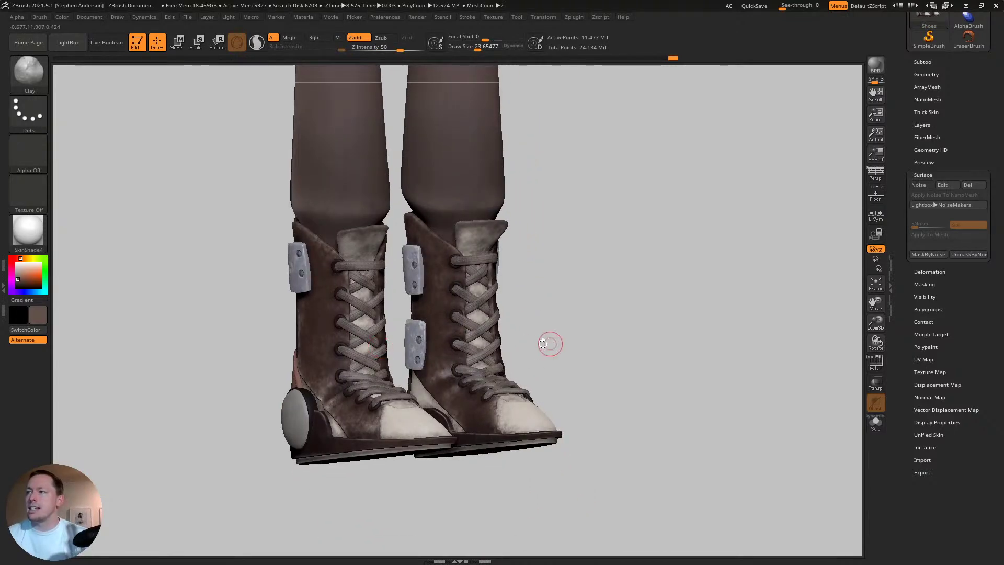
{"action": "mouse_move", "coordinate": [549, 343]}
{"action": "right_mouse_down"}
{"action": "mouse_move", "coordinate": [544, 319]}
{"action": "mouse_move", "coordinate": [575, 332]}
{"action": "mouse_move", "coordinate": [511, 269]}
{"action": "mouse_move", "coordinate": [502, 235]}
{"action": "right_mouse_up"}
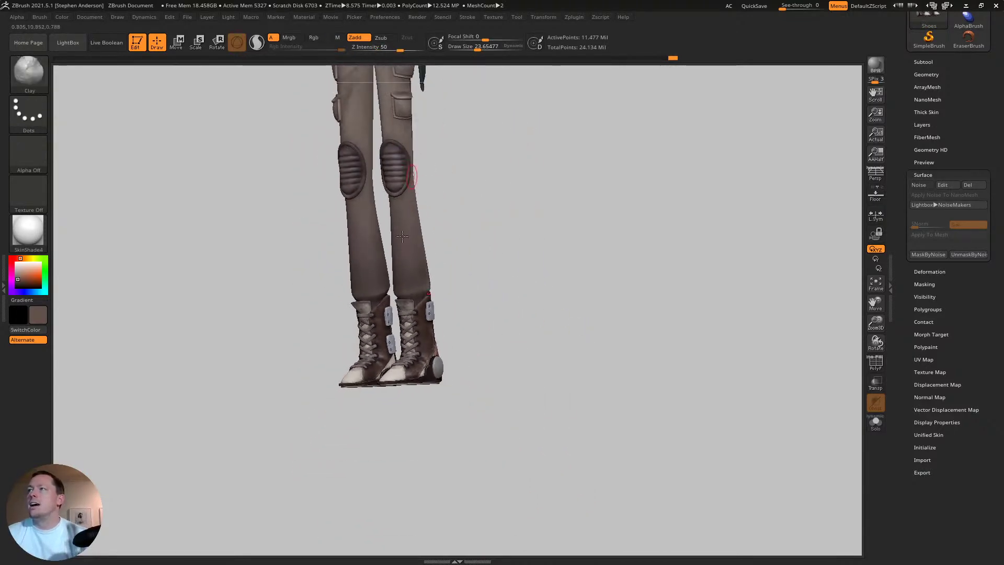
{"action": "mouse_move", "coordinate": [491, 104]}
{"action": "right_mouse_down", "text": "alt"}
{"action": "mouse_move", "coordinate": [460, 309]}
{"action": "mouse_move", "coordinate": [392, 265]}
{"action": "mouse_move", "coordinate": [392, 230]}
{"action": "mouse_move", "coordinate": [390, 242]}
{"action": "mouse_move", "coordinate": [448, 519]}
{"action": "right_mouse_up", "text": "alt"}
{"action": "left_click", "coordinate": [395, 237], "text": "alt"}
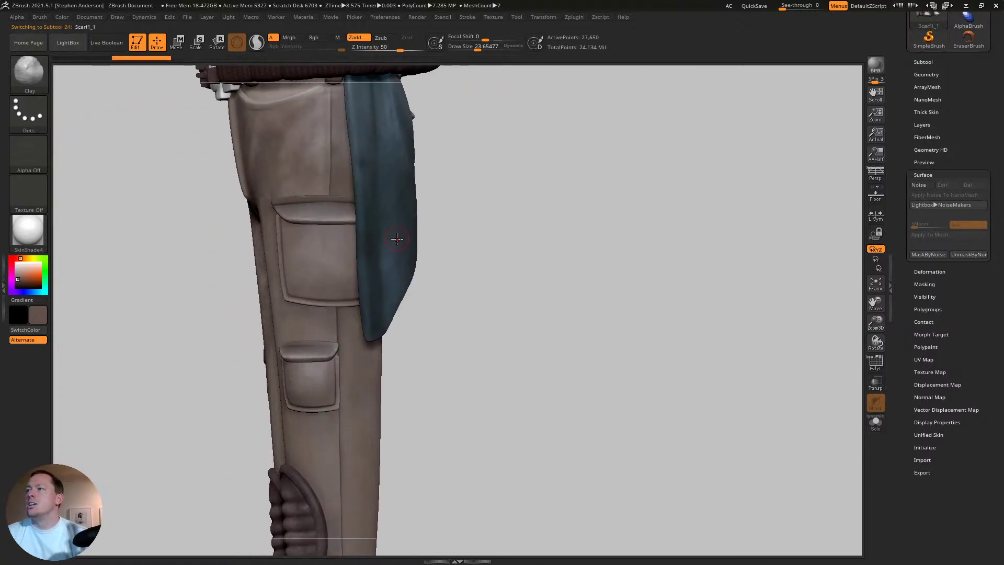
{"action": "key", "text": "f"}
{"action": "key", "text": "f"}
{"action": "key", "text": "shift+f"}
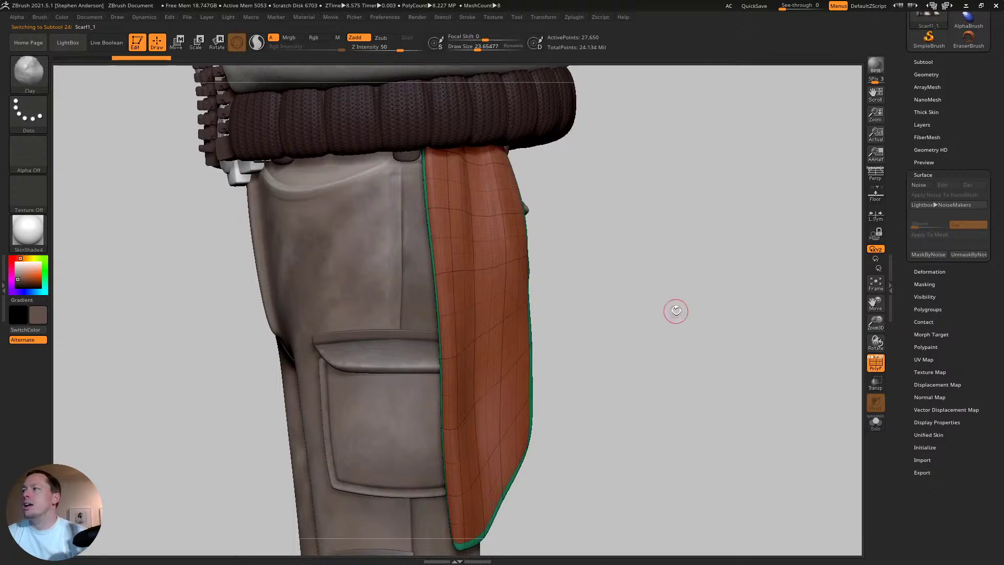
- Start a surface noise on the hanging scarf and load the 16_zDepth fabric image as its alpha
{"action": "right_click_drag", "start_coordinate": [675, 311], "coordinate": [617, 234]}
{"action": "left_click", "coordinate": [926, 186]}
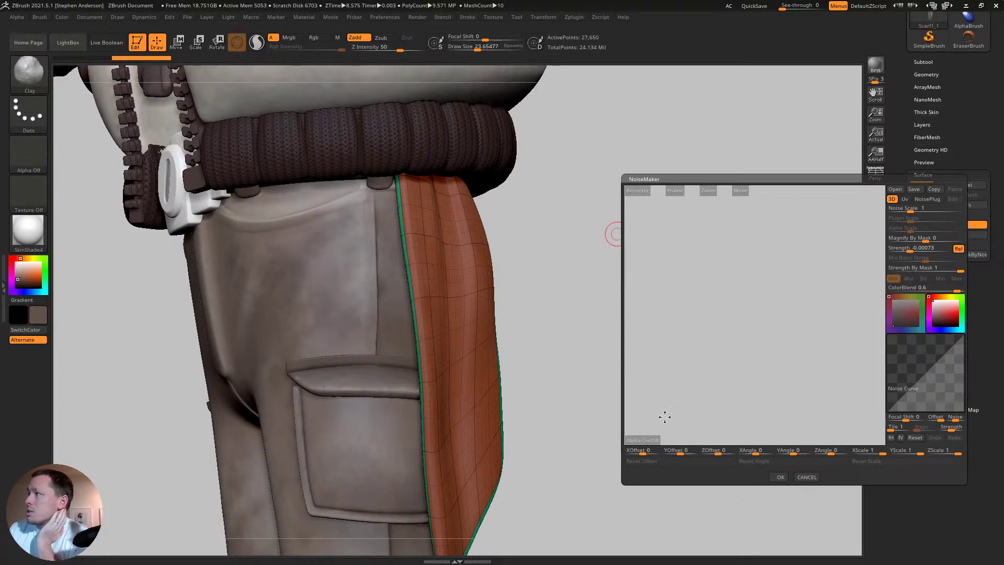
{"action": "left_click", "coordinate": [675, 190]}
{"action": "left_click_drag", "start_coordinate": [818, 294], "coordinate": [760, 315]}
{"action": "left_click", "coordinate": [643, 440]}
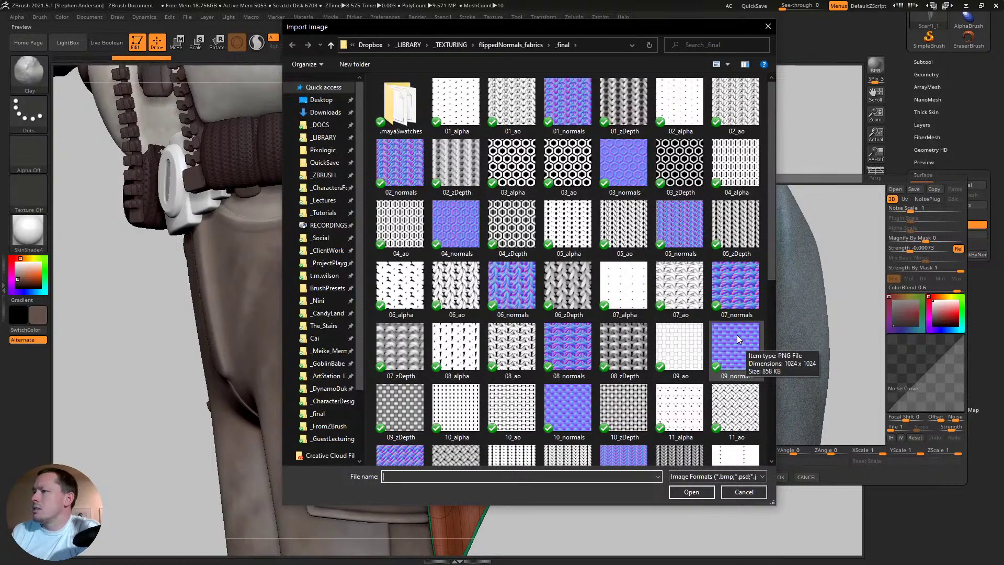
{"action": "scroll", "coordinate": [737, 339], "scroll_direction": "down", "scroll_amount": 3}
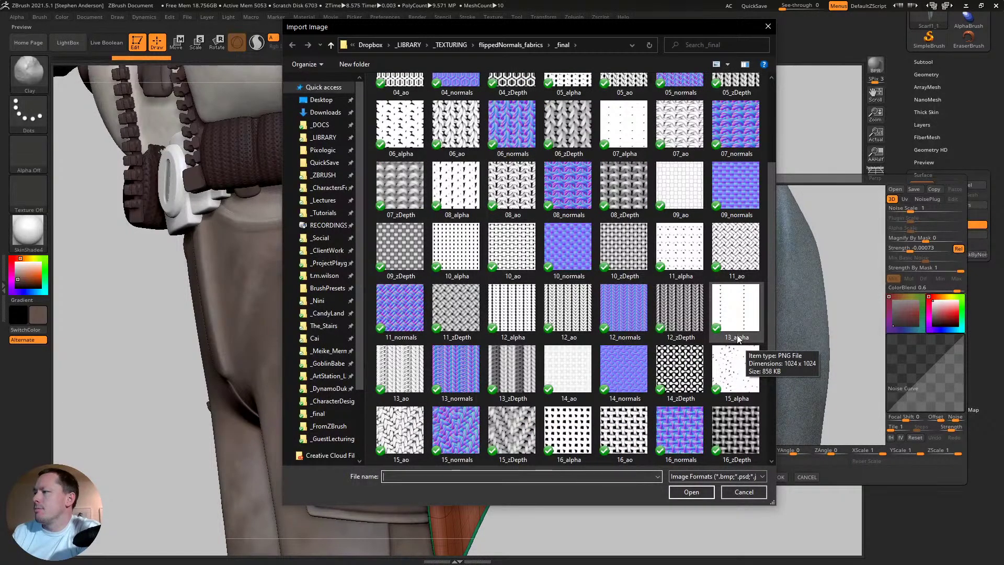
{"action": "double_click", "coordinate": [733, 432]}
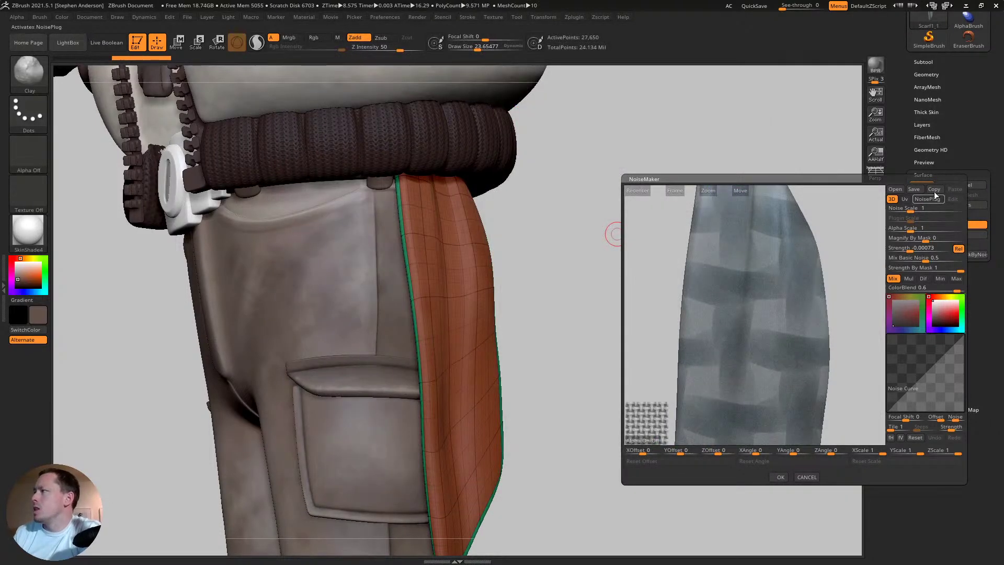
- Map the weave noise by UVs, set Mix Basic Noise to 0 and Alpha Scale to 0.01242, and darken the second noise color
{"action": "left_click", "coordinate": [905, 201]}
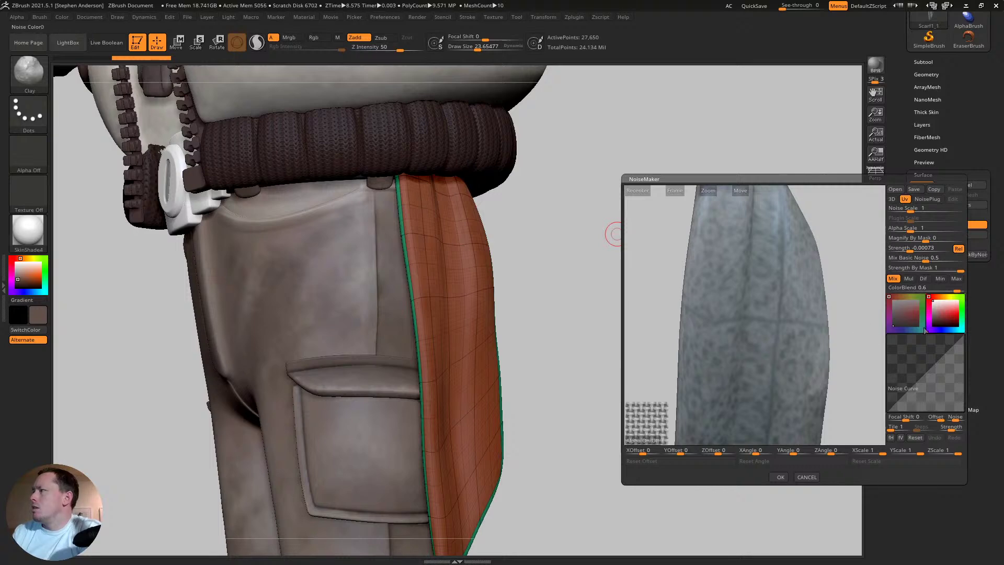
{"action": "left_click_drag", "start_coordinate": [918, 254], "coordinate": [887, 259]}
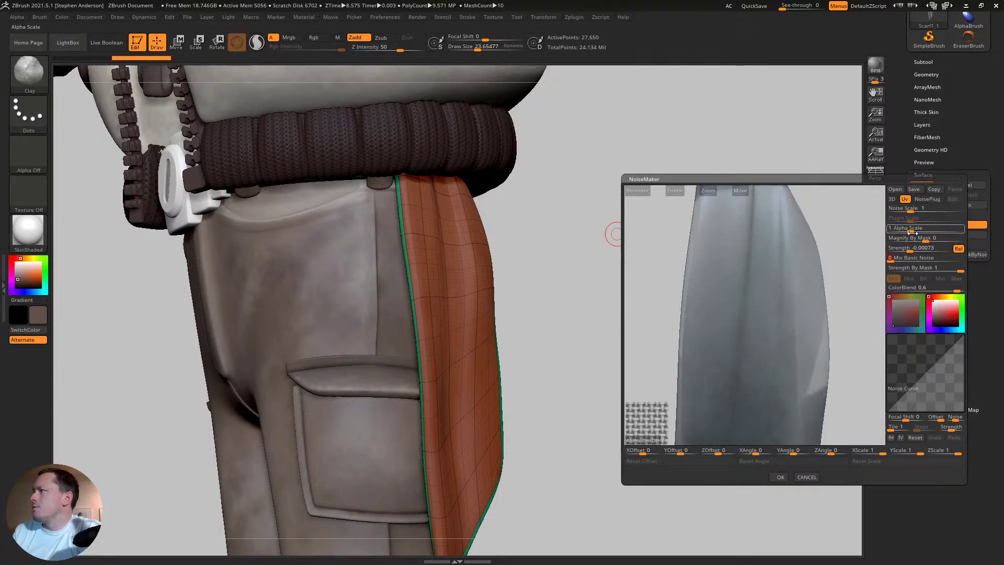
{"action": "left_click_drag", "start_coordinate": [911, 232], "coordinate": [899, 234]}
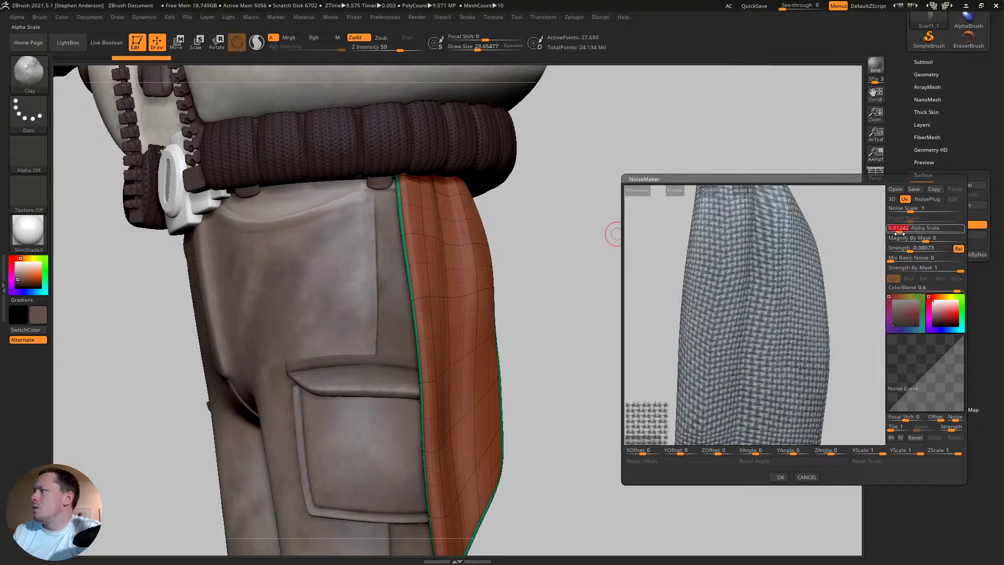
{"action": "left_click_drag", "start_coordinate": [941, 311], "coordinate": [924, 327]}
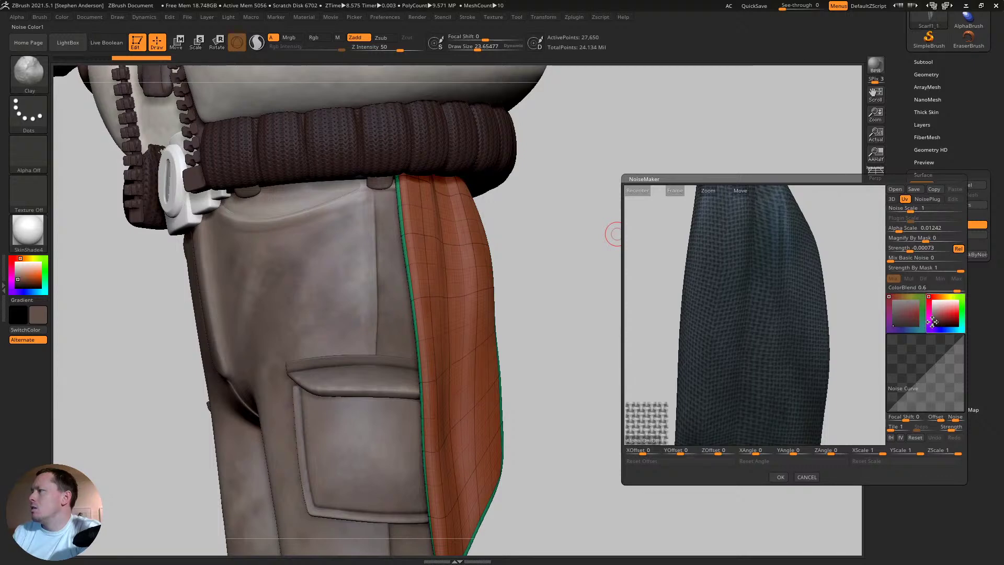
- Set the noise strength to -0.19332 and Alpha Scale to 0.01342, accept the noise and check the weave on the scarf without wireframe
{"action": "left_click", "coordinate": [911, 249]}
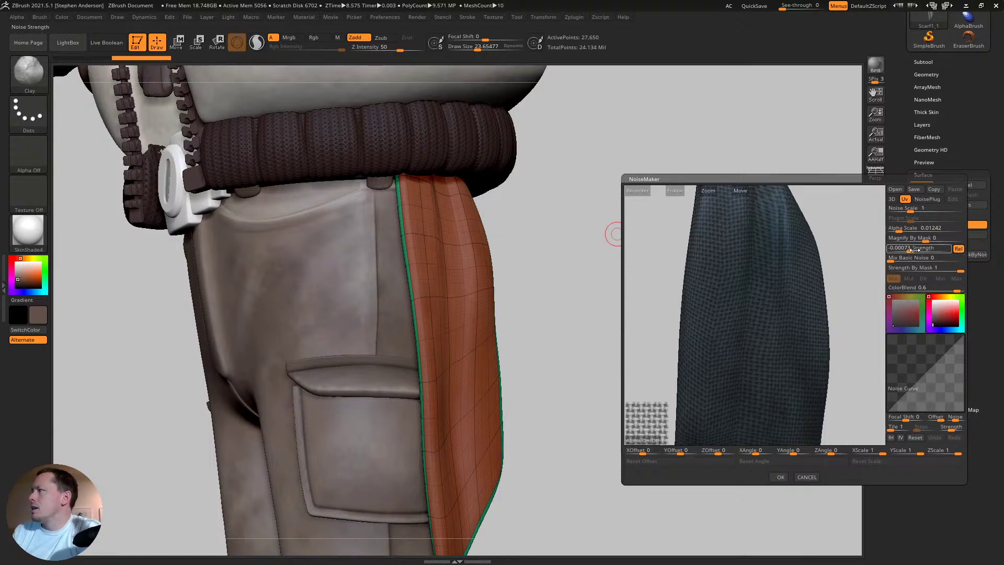
{"action": "left_click_drag", "start_coordinate": [911, 250], "coordinate": [907, 252]}
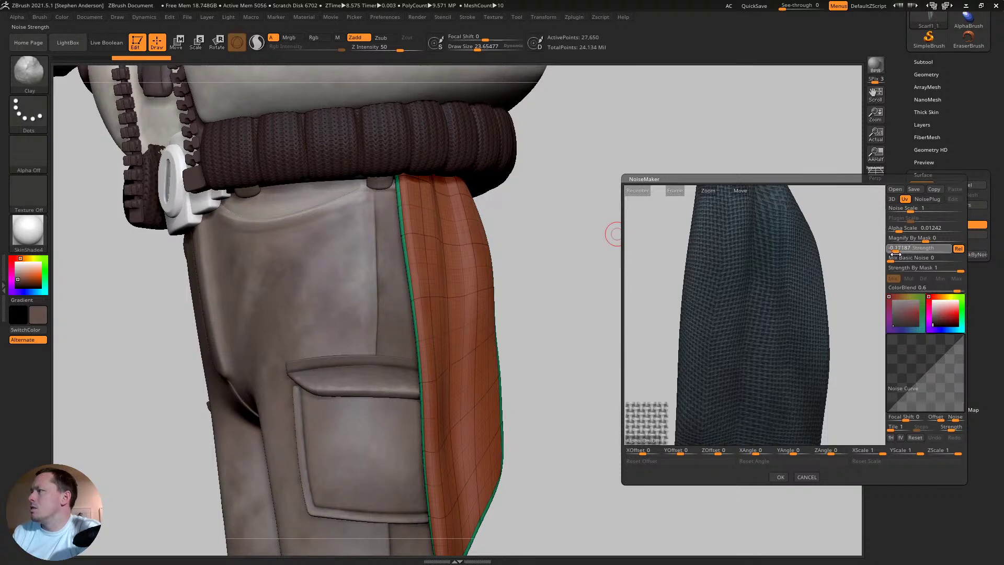
{"action": "left_click_drag", "start_coordinate": [896, 254], "coordinate": [892, 254]}
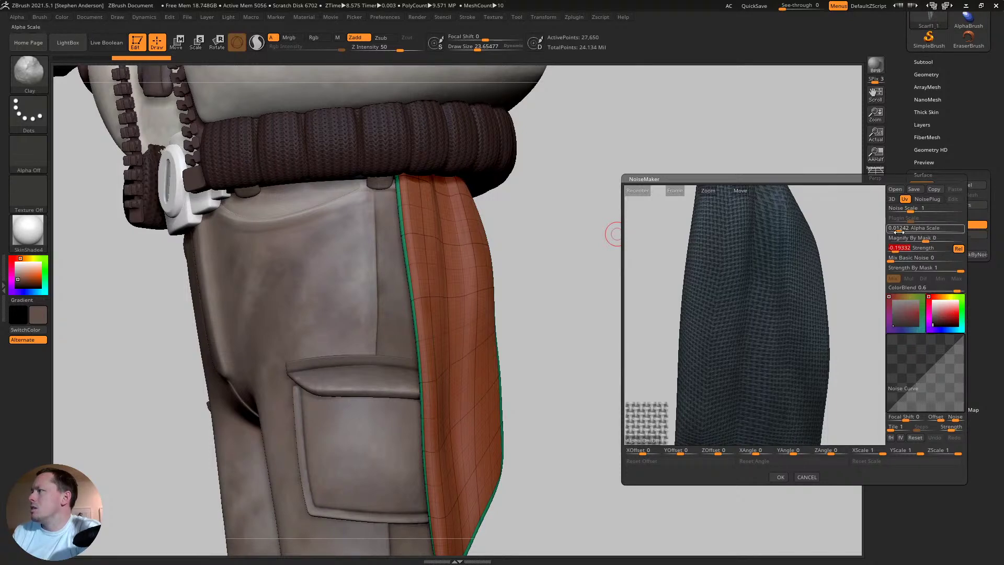
{"action": "left_click_drag", "start_coordinate": [898, 231], "coordinate": [898, 232]}
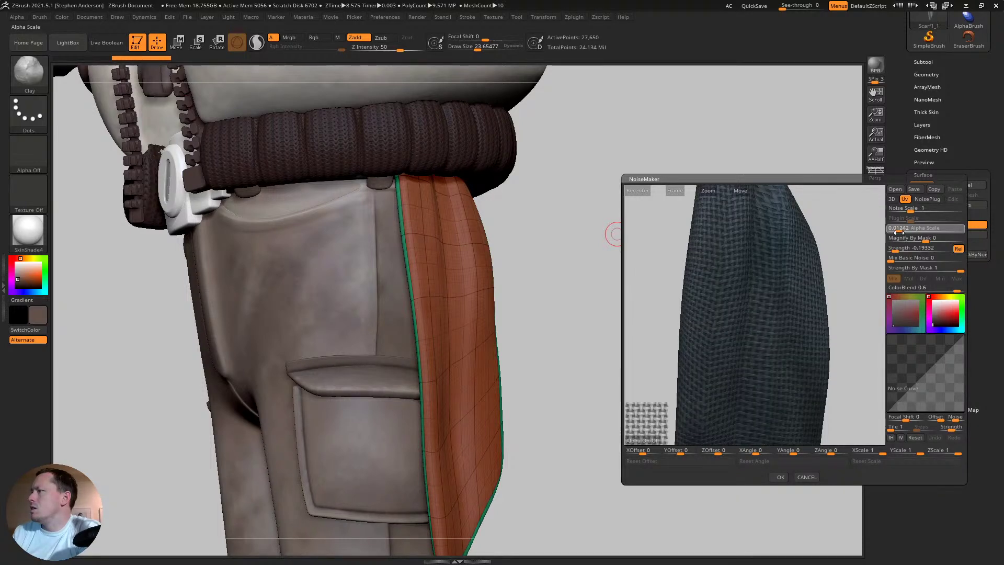
{"action": "left_click", "coordinate": [775, 477]}
{"action": "mouse_move", "coordinate": [621, 325]}
{"action": "left_mouse_down"}
{"action": "mouse_move", "coordinate": [583, 303]}
{"action": "mouse_move", "coordinate": [612, 309]}
{"action": "left_mouse_up"}
{"action": "key", "text": "shift+f"}
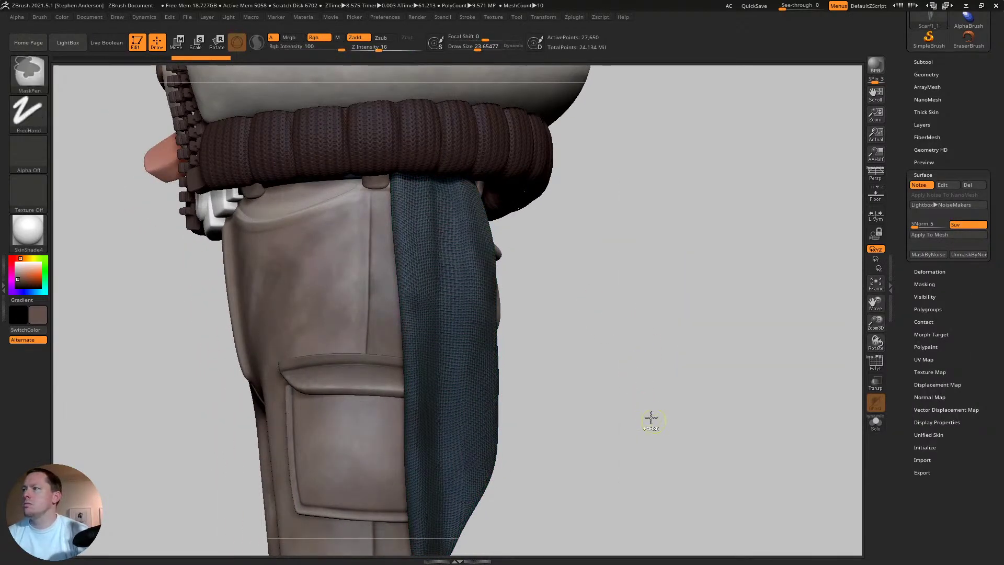
{"action": "right_click_drag", "start_coordinate": [652, 417], "coordinate": [471, 305], "text": "ctrl"}
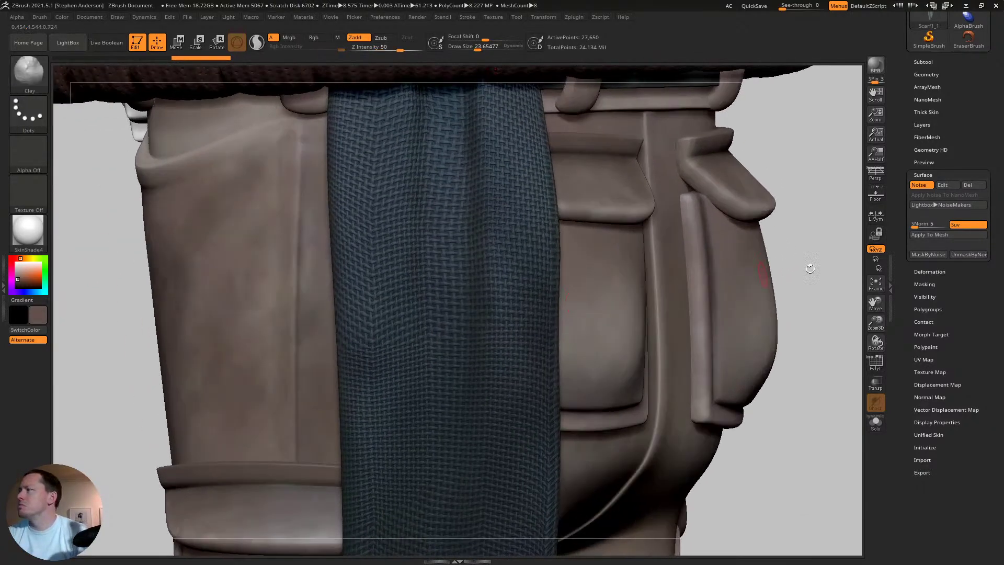
- Try turning the scarf's weave noise into real geometry with Convert BPR To Geo, inspect its wireframe up close, and undo the conversion
{"action": "left_click", "coordinate": [944, 235]}
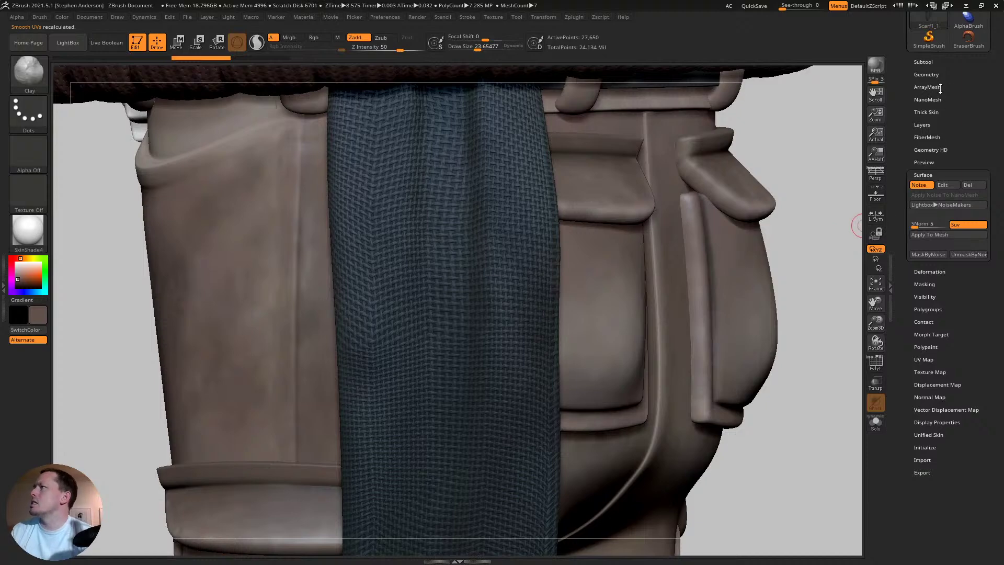
{"action": "left_click", "coordinate": [926, 74]}
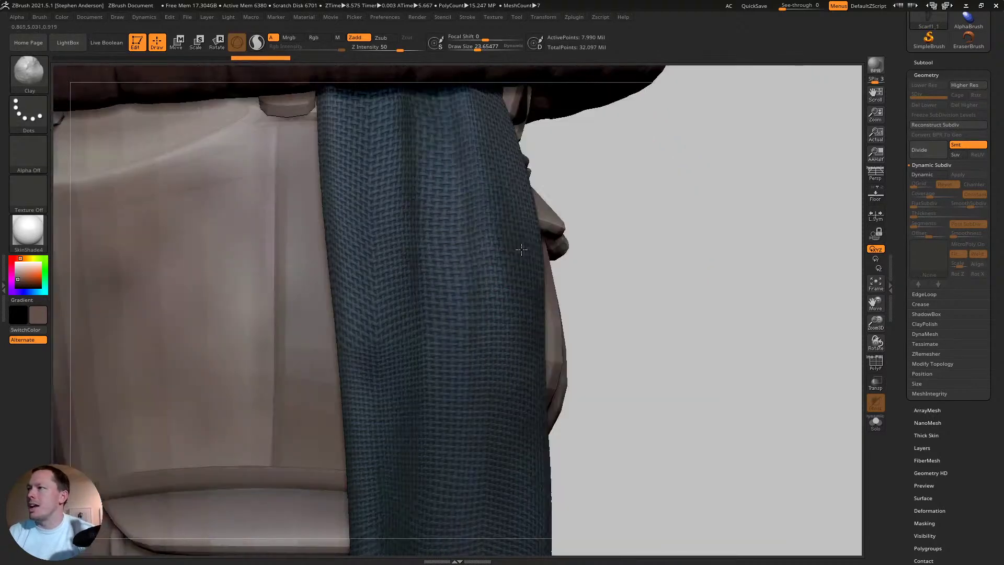
{"action": "scroll", "coordinate": [515, 256], "scroll_direction": "up", "scroll_amount": 5}
{"action": "key", "text": "shift+f"}
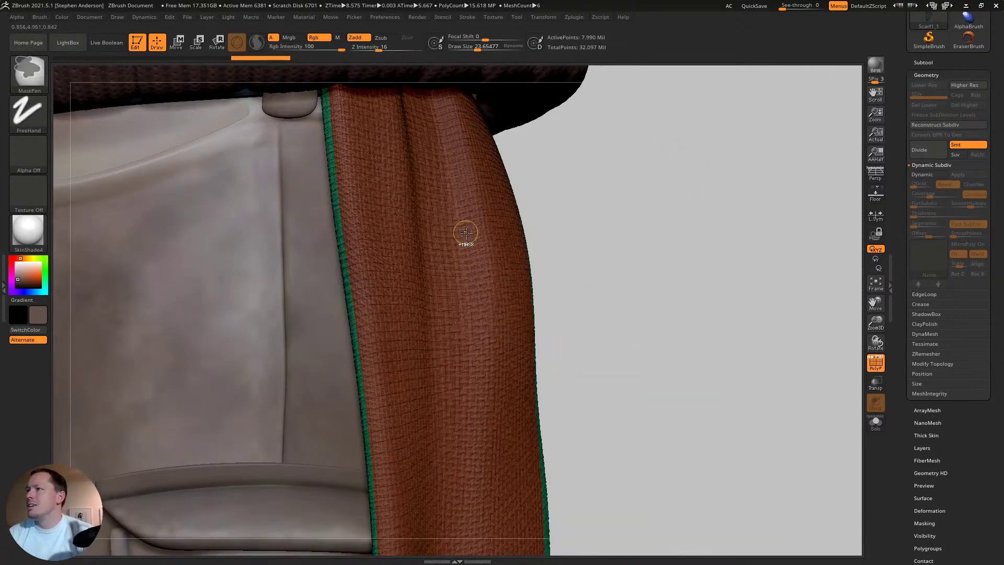
{"action": "scroll", "coordinate": [558, 317], "scroll_direction": "up", "scroll_amount": 5}
{"action": "scroll", "coordinate": [558, 316], "scroll_direction": "up", "scroll_amount": 5}
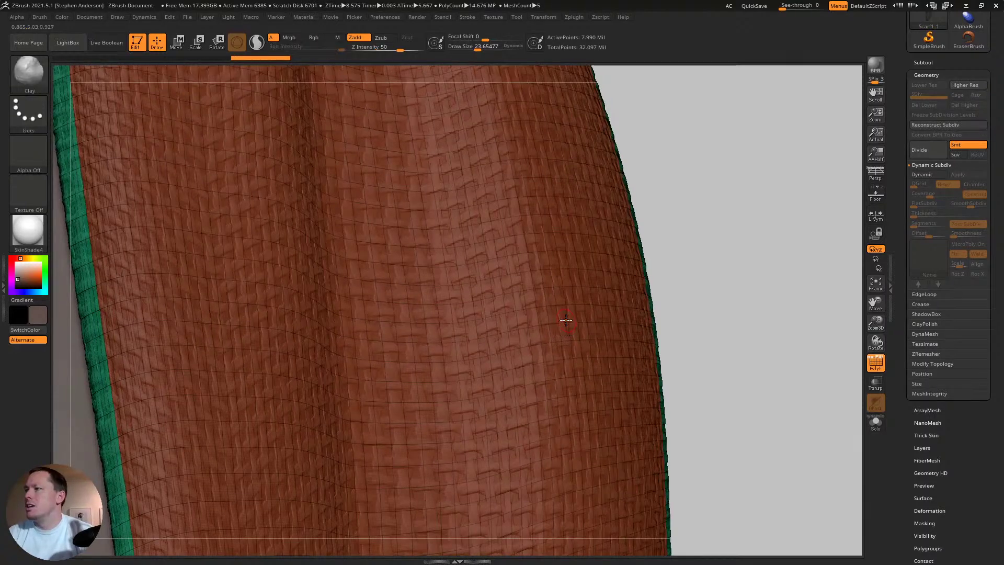
{"action": "key", "text": "shift+f"}
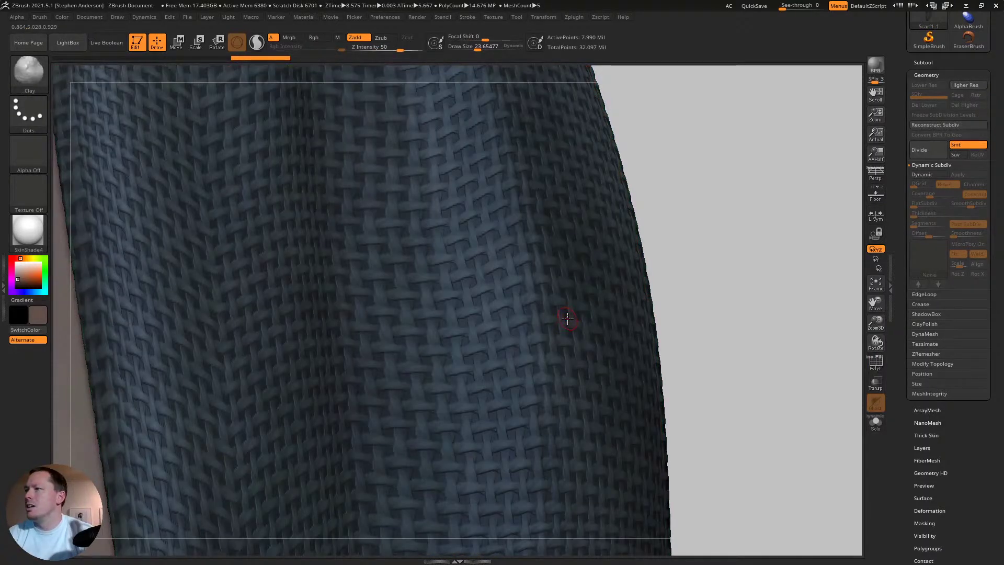
{"action": "key", "text": "ctrl"}
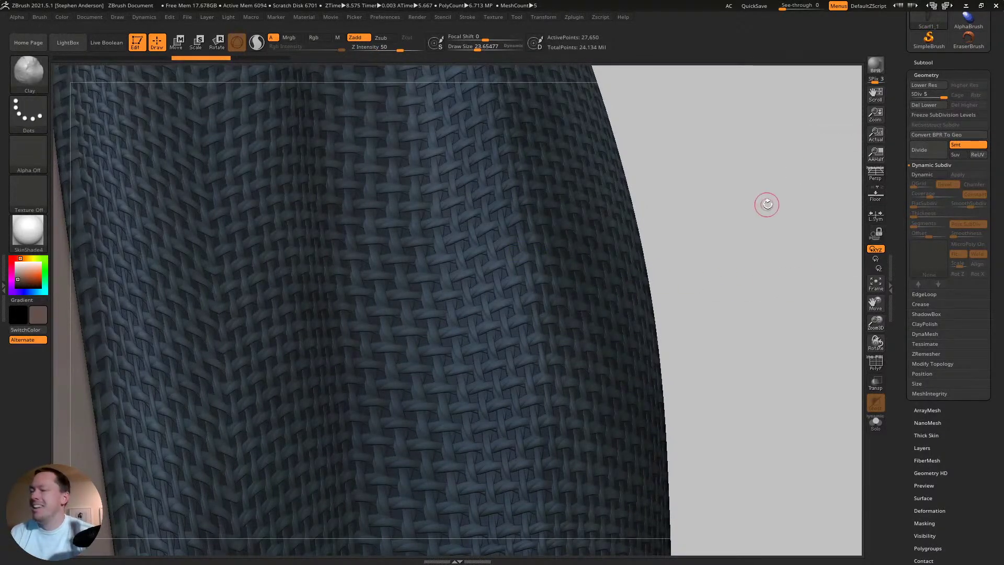
- Subdivide the hanging scarf up to level 8 and apply the weave noise to its mesh
{"action": "key", "text": "ctrl"}
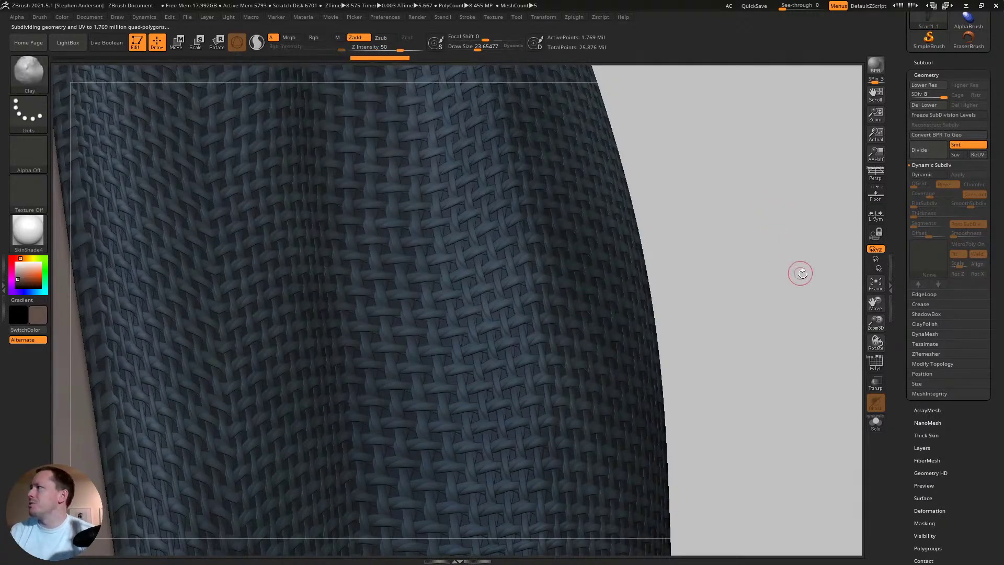
{"action": "left_click", "coordinate": [923, 498]}
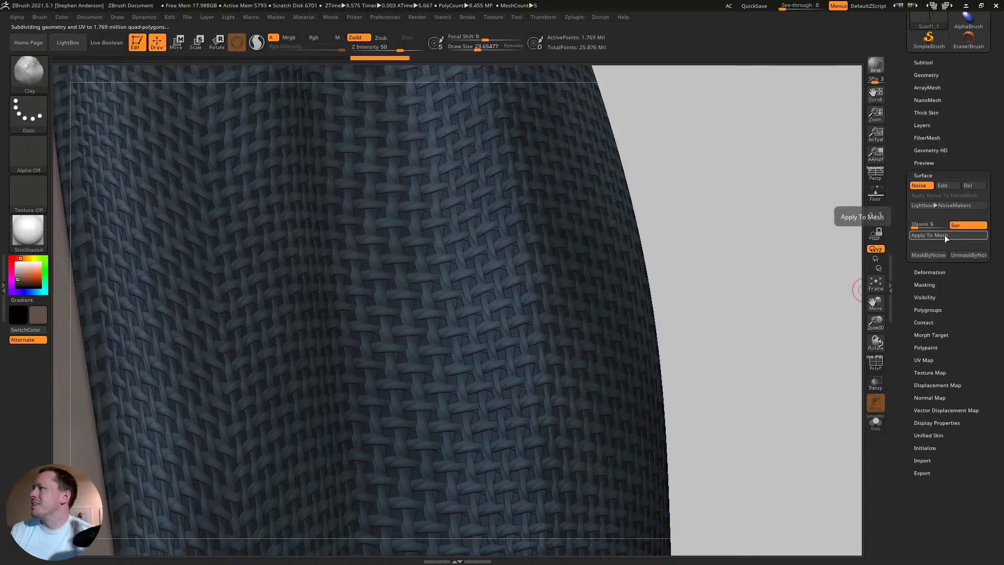
{"action": "left_click", "coordinate": [944, 235]}
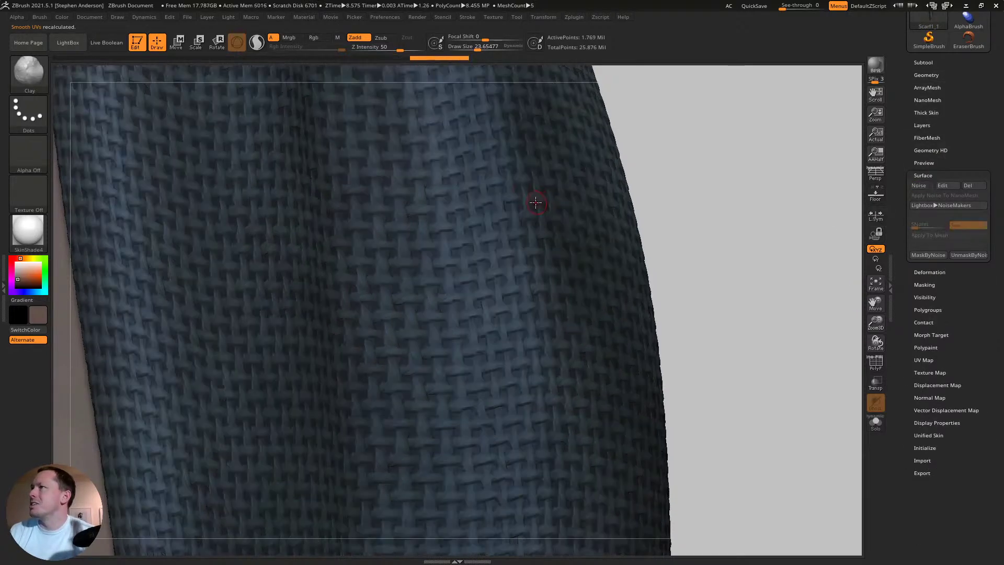
{"action": "mouse_move", "coordinate": [509, 309]}
{"action": "right_mouse_down", "text": "ctrl"}
{"action": "mouse_move", "coordinate": [592, 281]}
{"action": "mouse_move", "coordinate": [633, 346]}
{"action": "mouse_move", "coordinate": [562, 244]}
{"action": "mouse_move", "coordinate": [563, 253]}
{"action": "right_mouse_up", "text": "ctrl"}
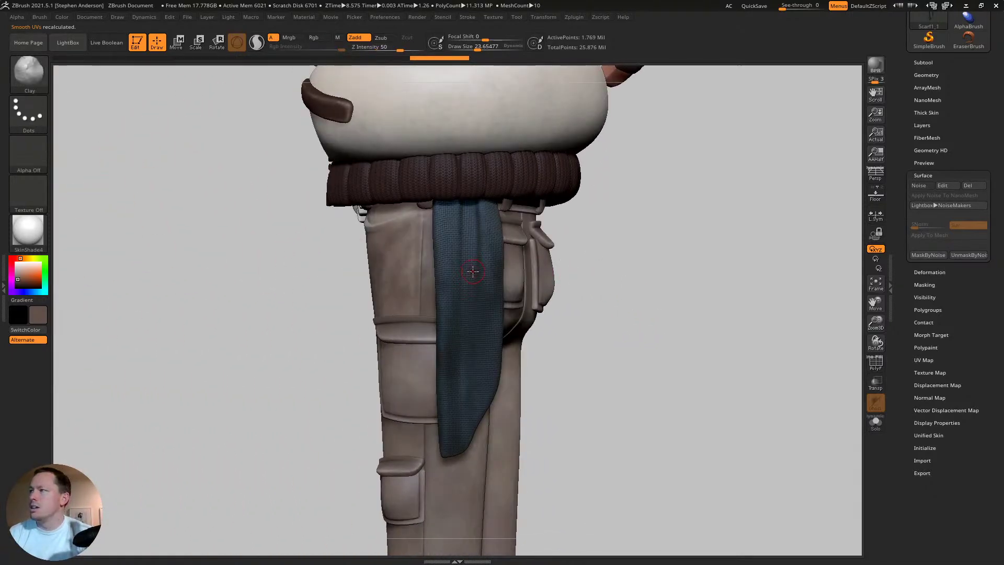
- Enlarge the draw size to about 67, smooth over the scarf's weave and review the whole character
{"action": "key", "text": "s"}
{"action": "left_click_drag", "start_coordinate": [463, 279], "coordinate": [475, 281]}
{"action": "key", "text": "shift"}
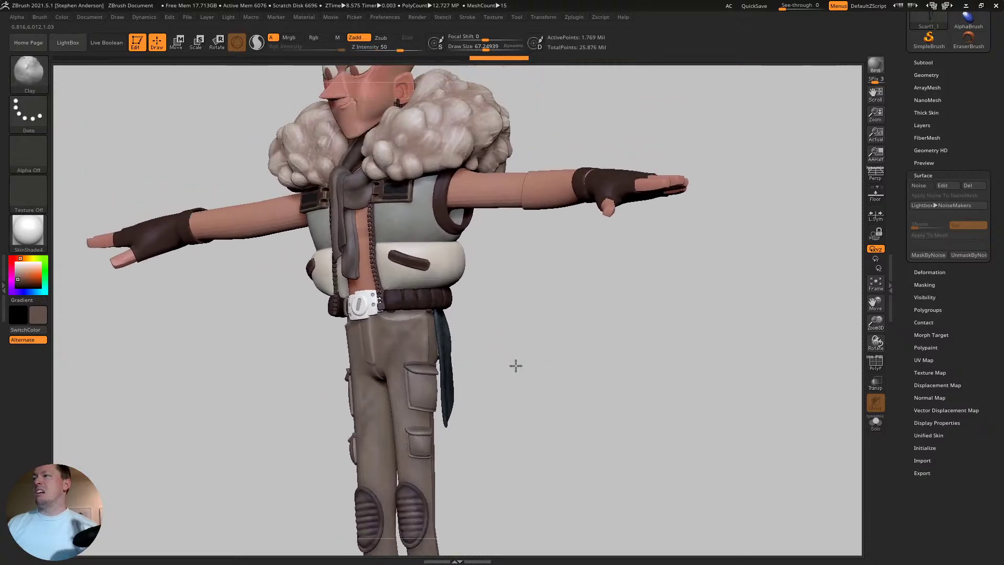
{"action": "mouse_move", "coordinate": [497, 386]}
{"action": "left_mouse_down"}
{"action": "mouse_move", "coordinate": [475, 385]}
{"action": "mouse_move", "coordinate": [526, 394]}
{"action": "mouse_move", "coordinate": [537, 384]}
{"action": "mouse_move", "coordinate": [520, 455]}
{"action": "mouse_move", "coordinate": [497, 395]}
{"action": "mouse_move", "coordinate": [504, 354]}
{"action": "mouse_move", "coordinate": [489, 361]}
{"action": "left_mouse_up"}
{"action": "key", "text": "ctrl"}
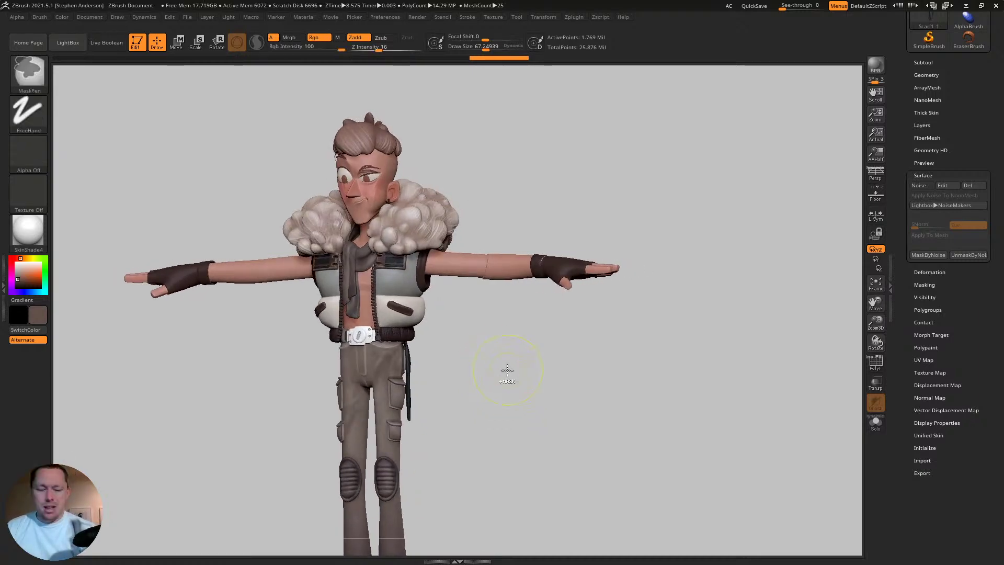
- Save the tool as Guy_04b in the _ArtStation_LightAgeSpaceOpera folder, replacing the existing file
{"action": "key", "text": "ctrl+s"}
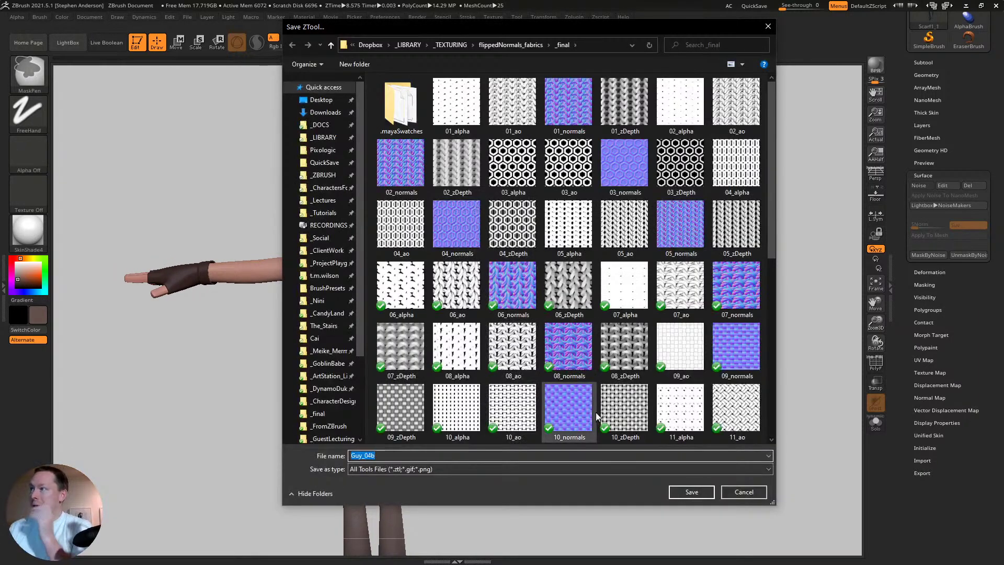
{"action": "left_click", "coordinate": [328, 389]}
{"action": "left_click", "coordinate": [332, 377]}
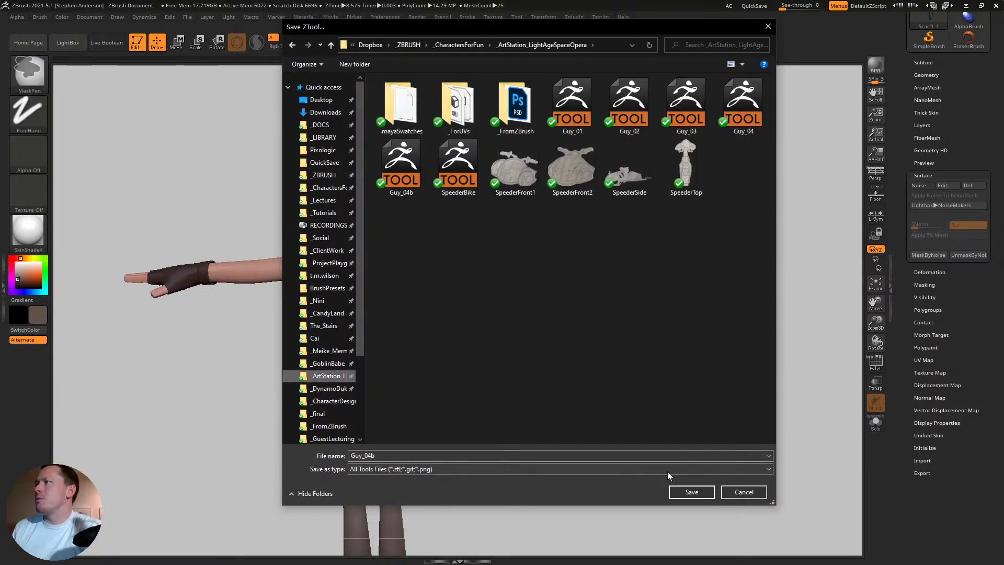
{"action": "left_click", "coordinate": [691, 491]}
{"action": "left_click", "coordinate": [523, 276]}
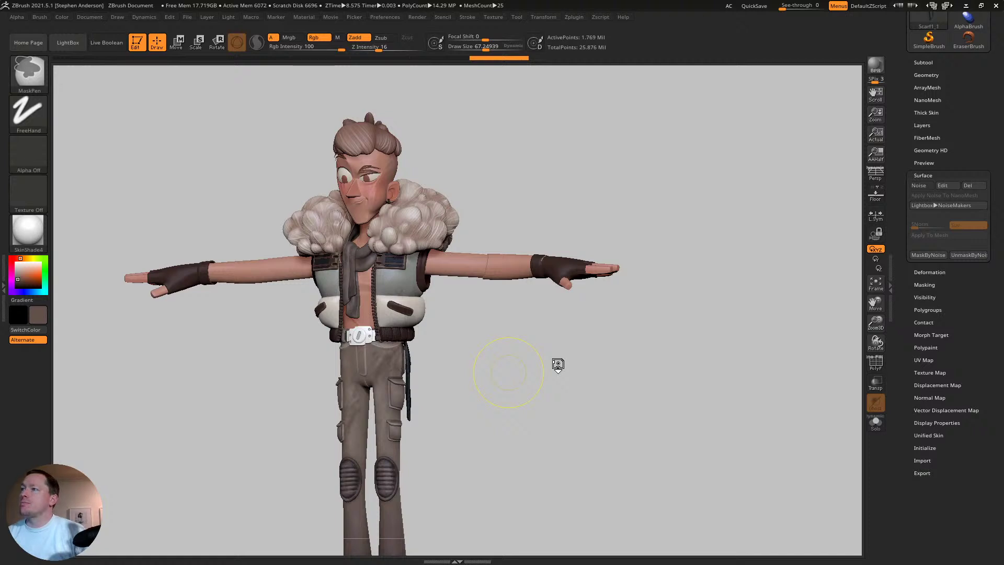
{"action": "key", "text": "ctrl+s"}
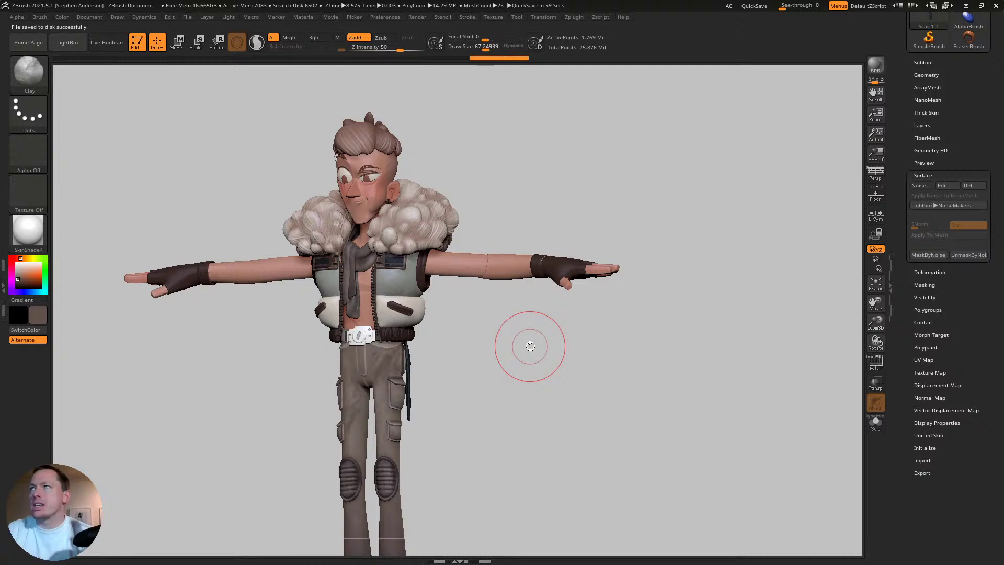
- Dock the Zplugin palette beside the canvas with the Multi Map Exporter settings expanded
{"action": "left_click", "coordinate": [543, 17]}
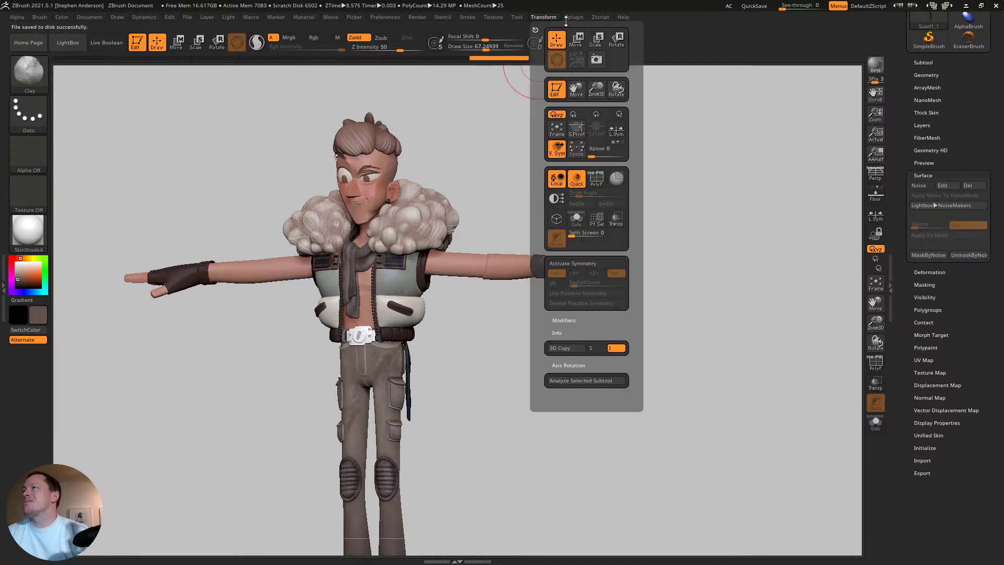
{"action": "left_click", "coordinate": [574, 18]}
{"action": "left_click", "coordinate": [609, 195]}
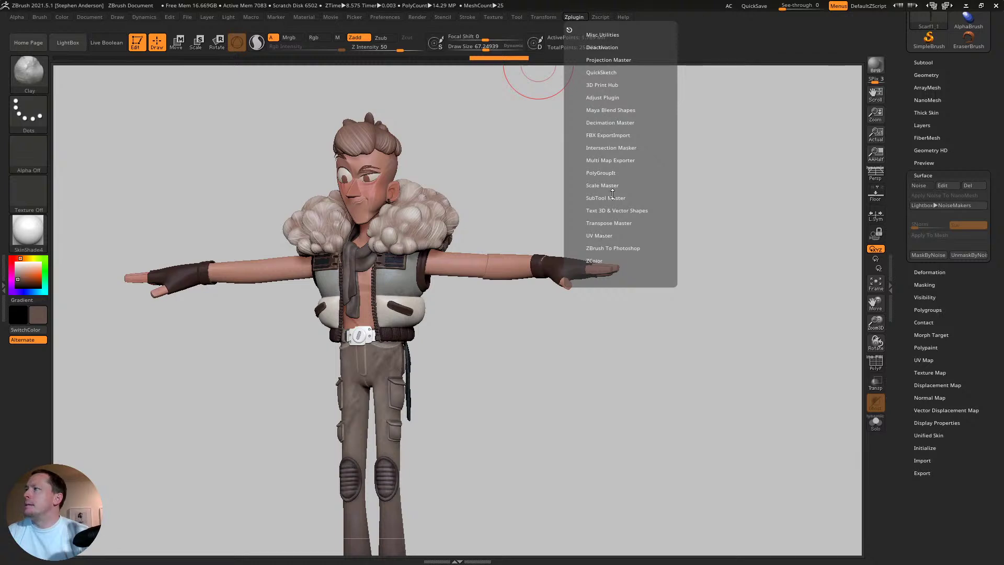
{"action": "left_click", "coordinate": [607, 160]}
{"action": "left_click", "coordinate": [569, 30]}
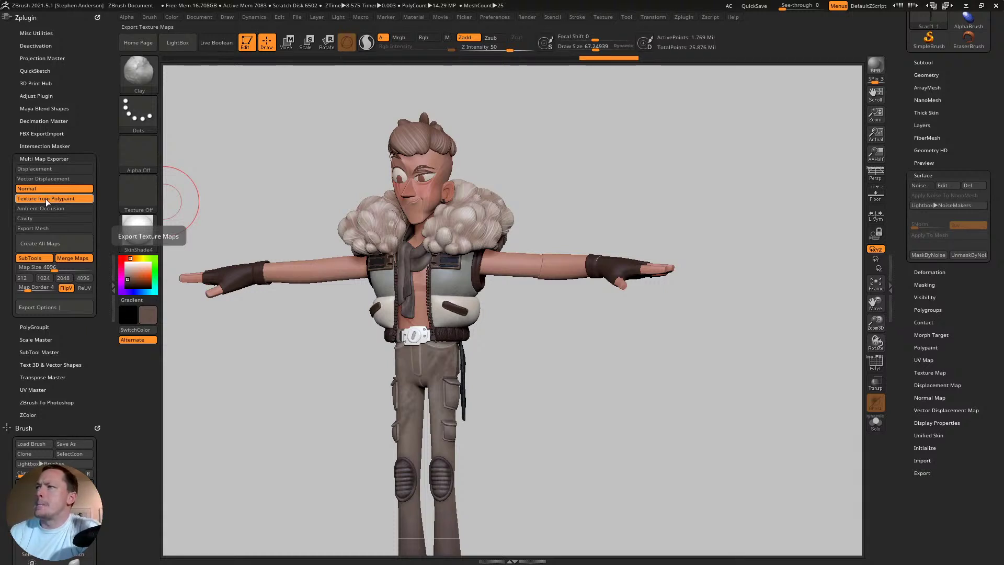
- Make the Body1 subtool active and briefly check its wireframe
{"action": "left_click_drag", "start_coordinate": [598, 385], "coordinate": [650, 348]}
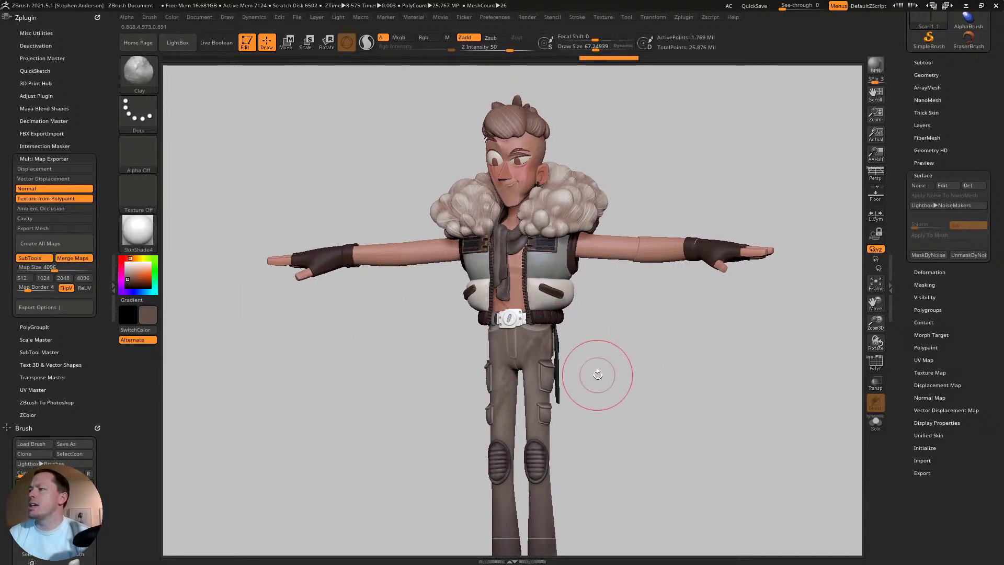
{"action": "key", "text": "n"}
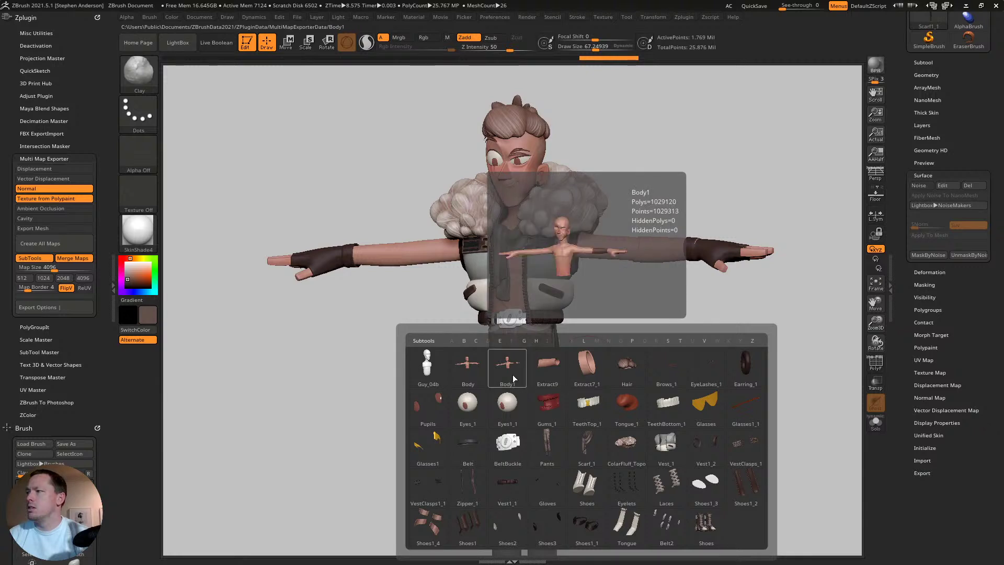
{"action": "left_click", "coordinate": [507, 371]}
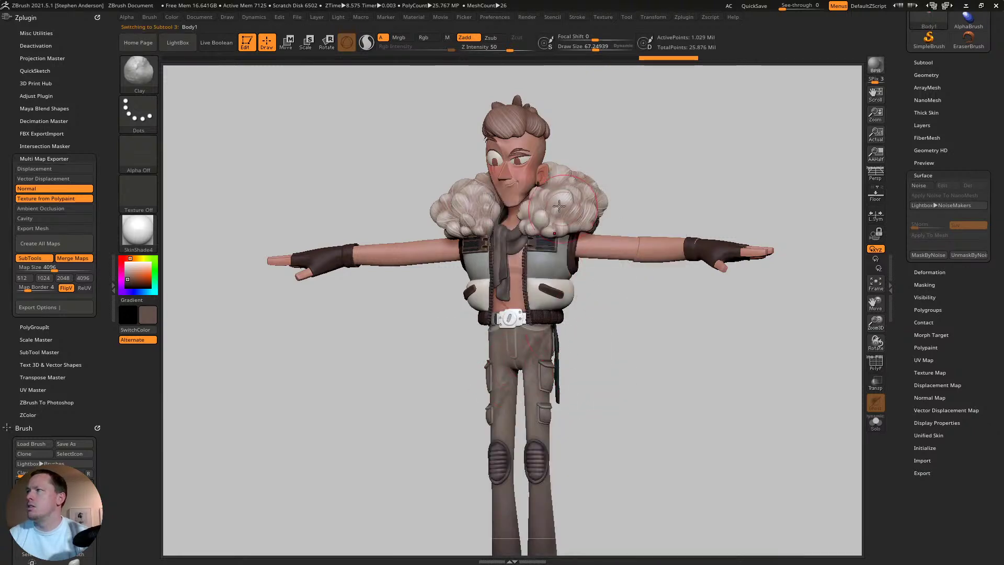
{"action": "key", "text": "shift+f"}
{"action": "key", "text": "shift+f"}
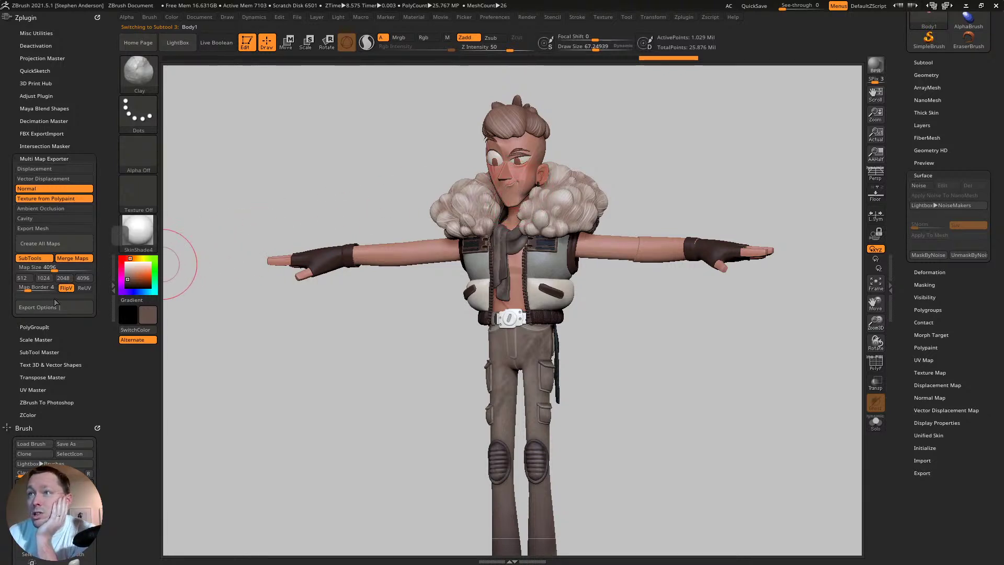
- Start creating all maps and make a new output folder named Pass3 inside _FromZBrush
{"action": "left_click", "coordinate": [55, 242]}
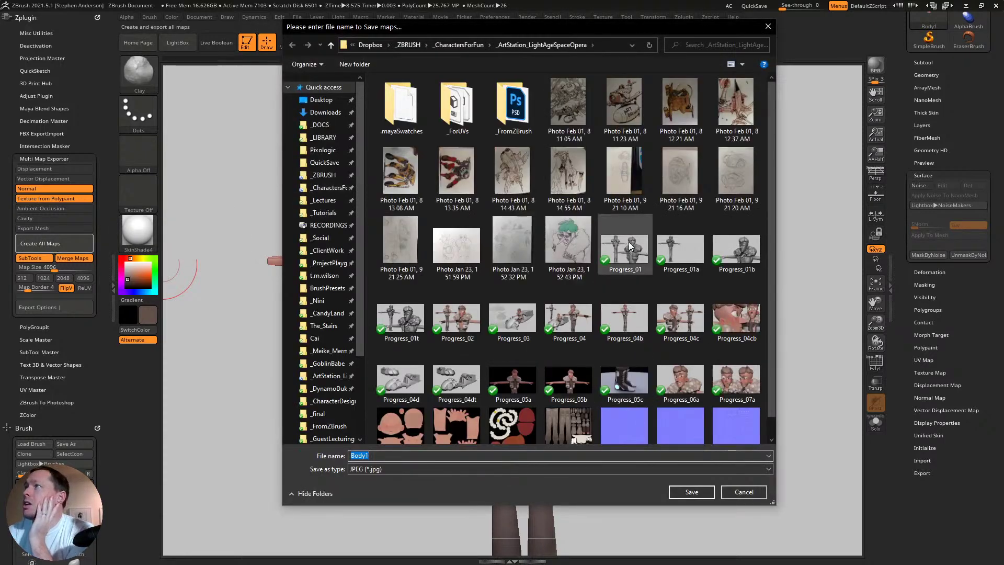
{"action": "double_click", "coordinate": [513, 105]}
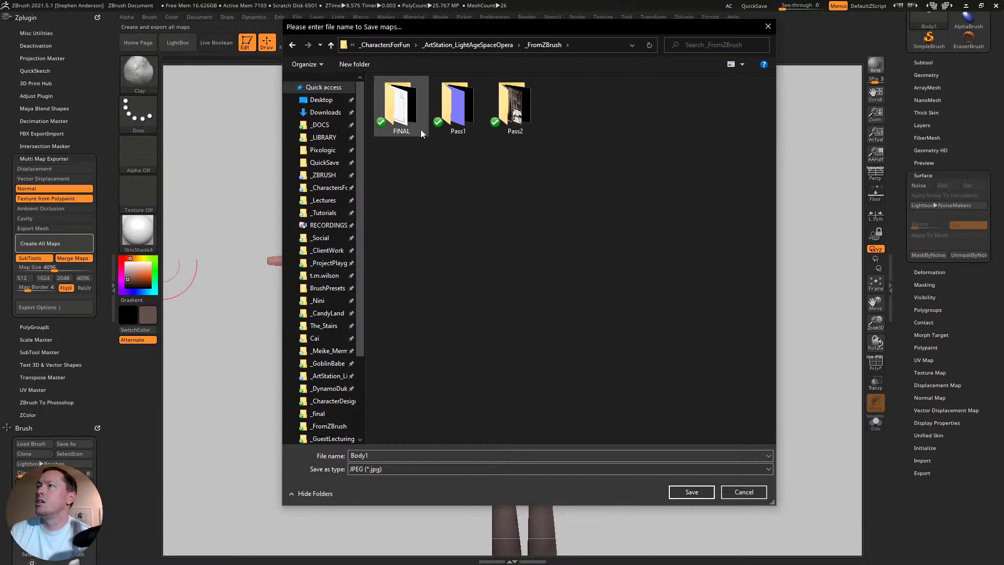
{"action": "left_click", "coordinate": [362, 64]}
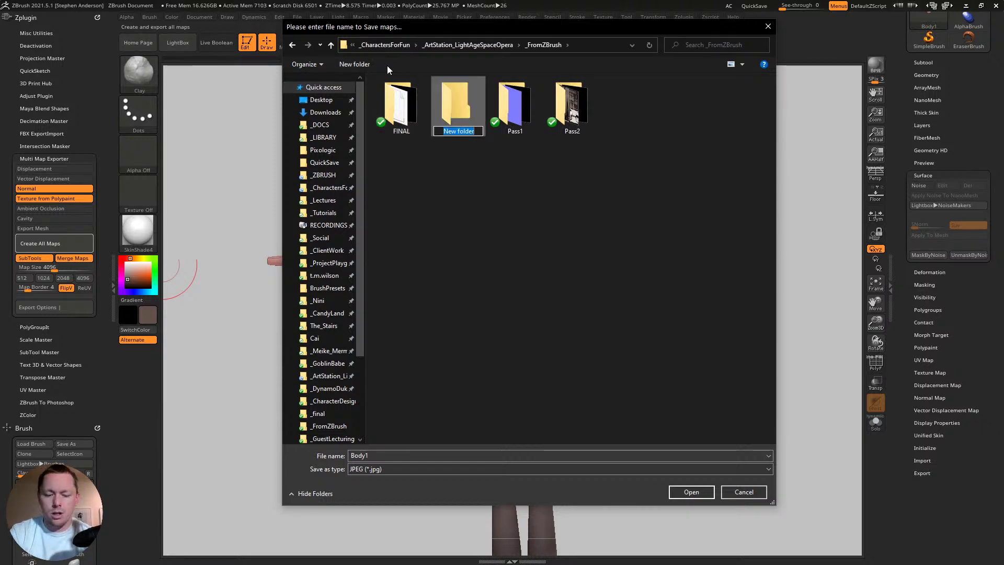
{"action": "type", "text": "Pass"}
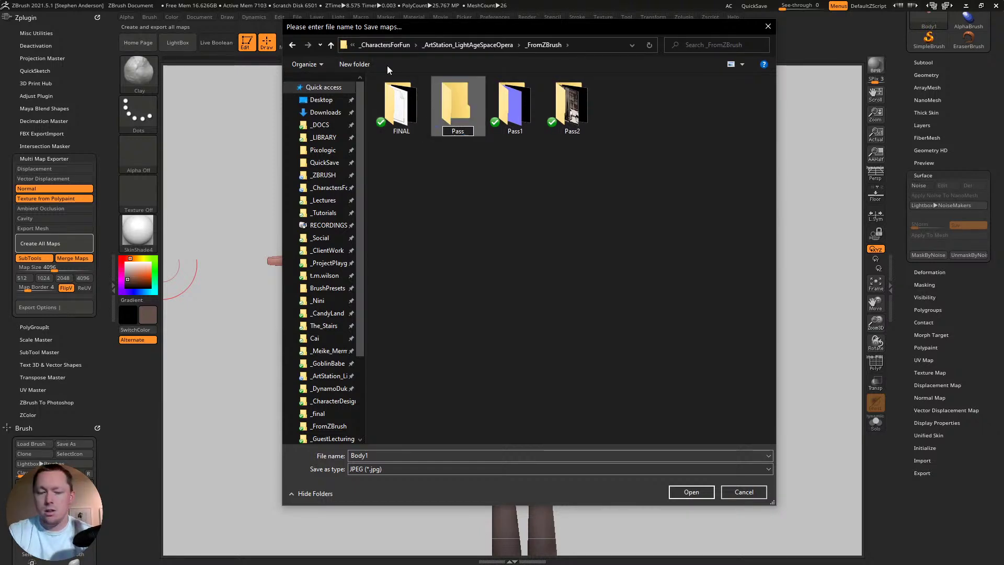
{"action": "type", "text": "3"}
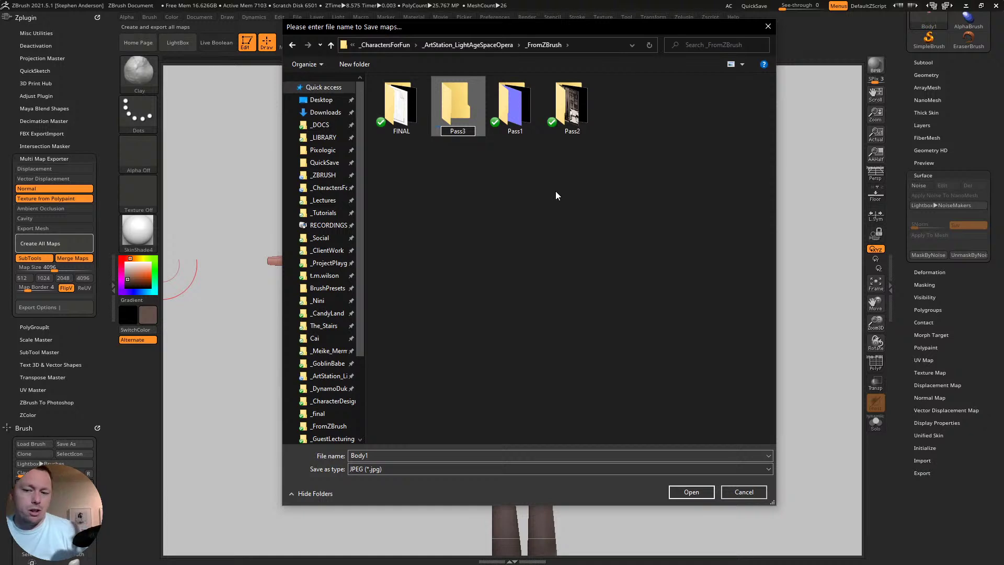
{"action": "key", "text": "Return"}
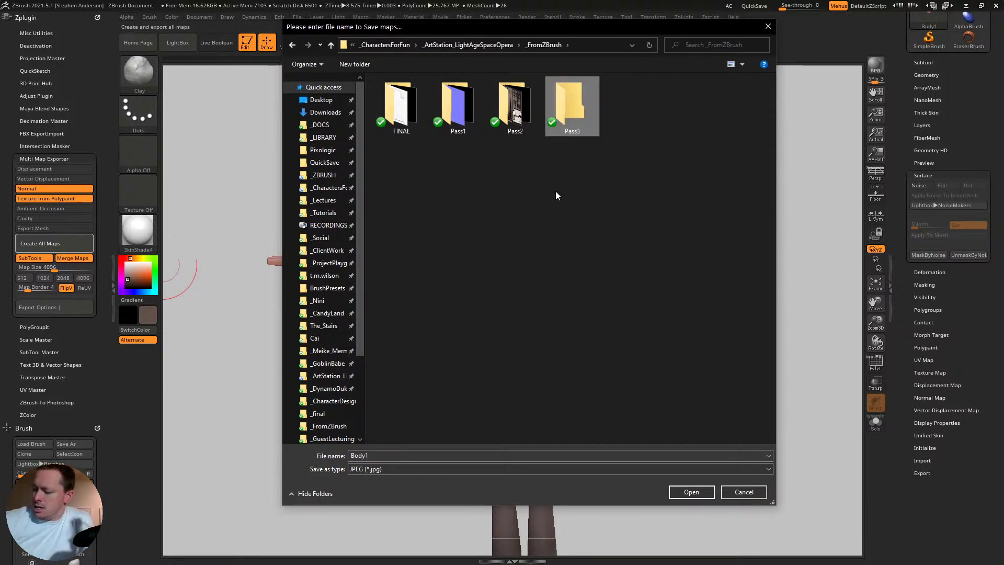
{"action": "double_click", "coordinate": [573, 102]}
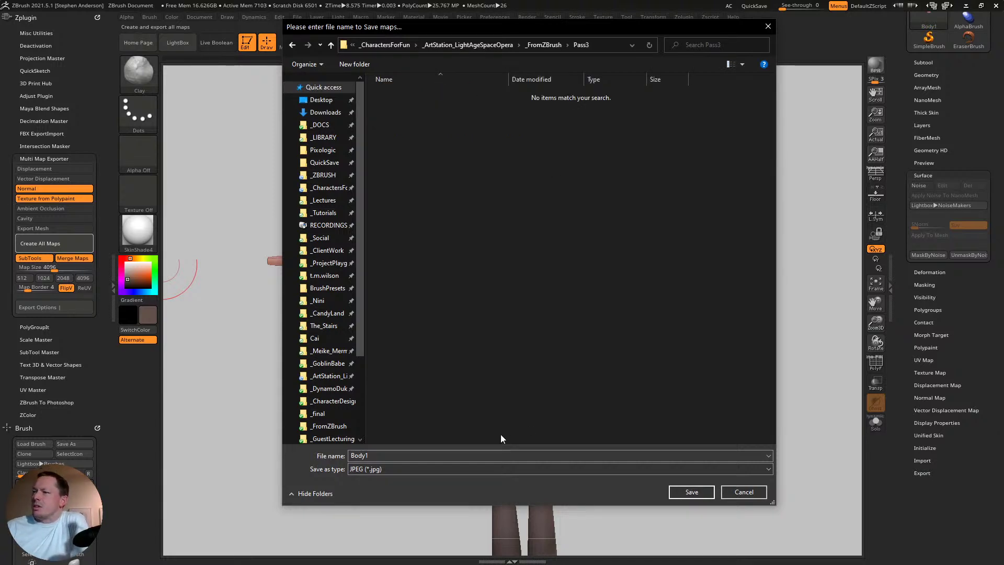
- Export the normal and polypaint texture maps into the Pass3 folder as JPEG under the file name T_Guy
{"action": "double_click", "coordinate": [419, 456]}
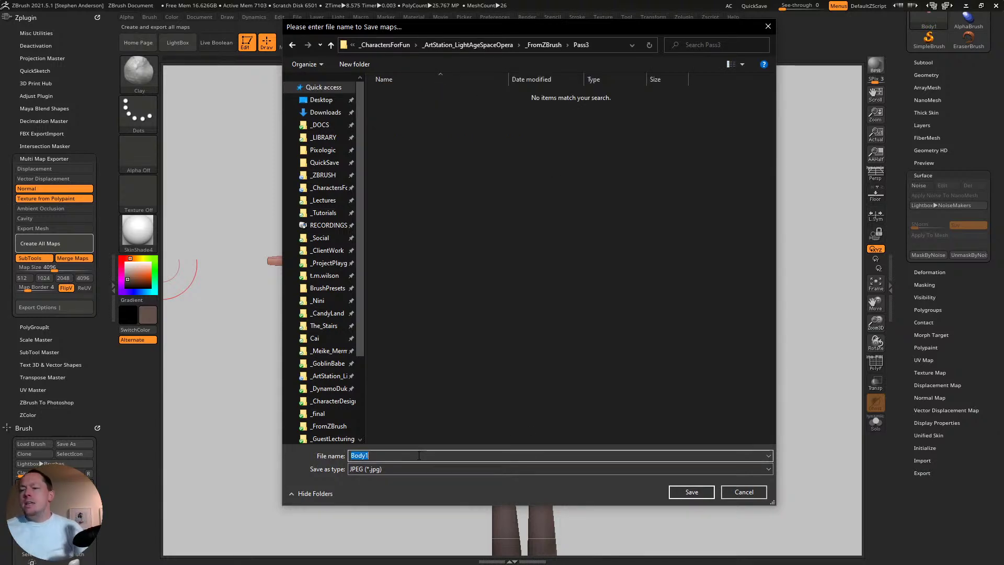
{"action": "type", "text": "T_Guy"}
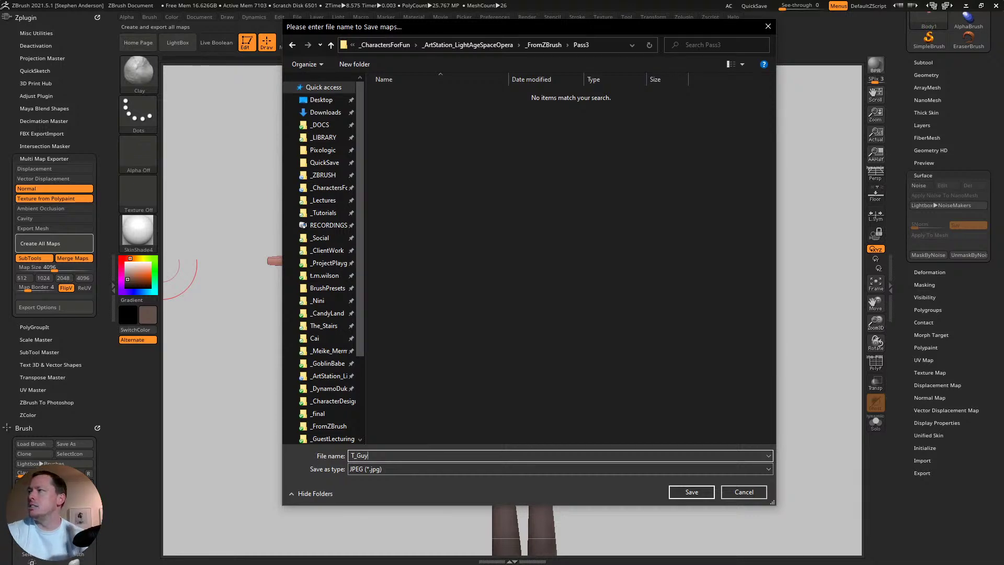
{"action": "key", "text": "Return"}
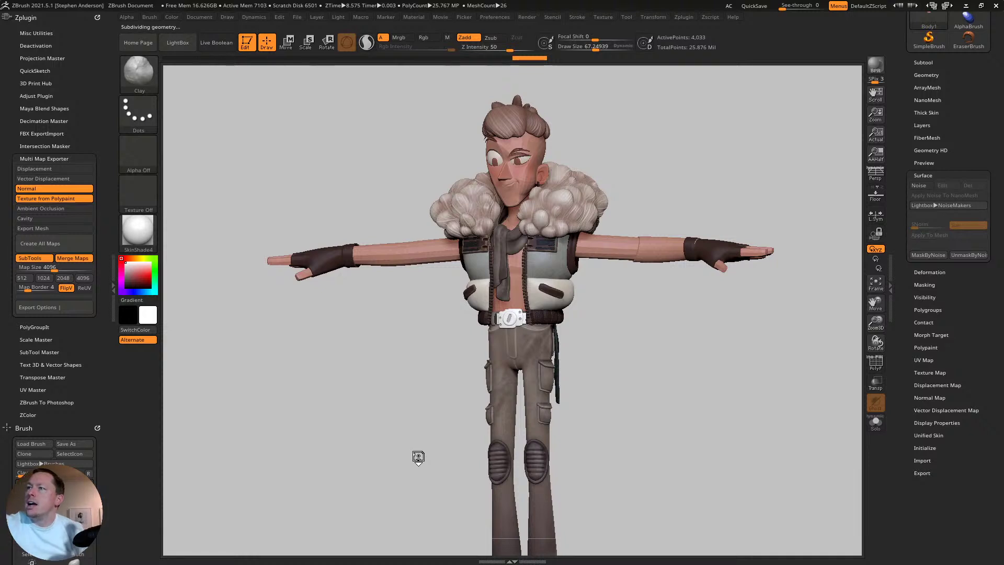